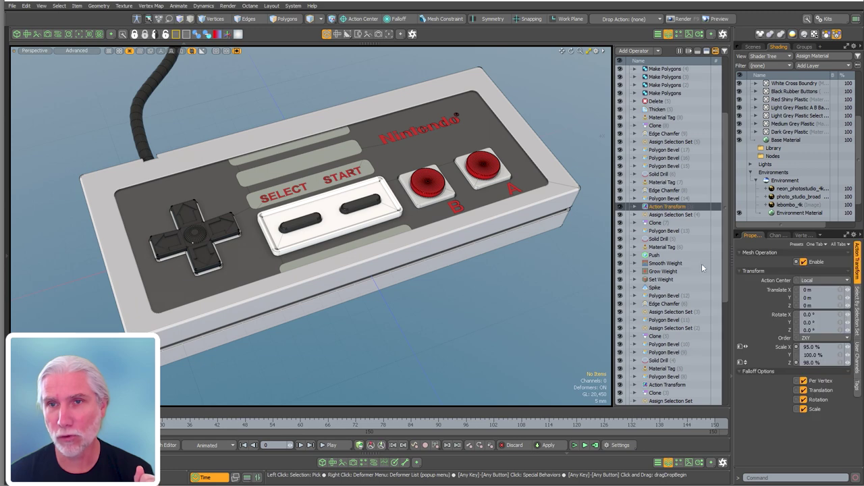
Examine the mesh operation stack of the finished NES controller, including its Make Polygons operations.
{"action": "left_click_drag", "start_coordinate": [726, 272], "coordinate": [736, 193]}
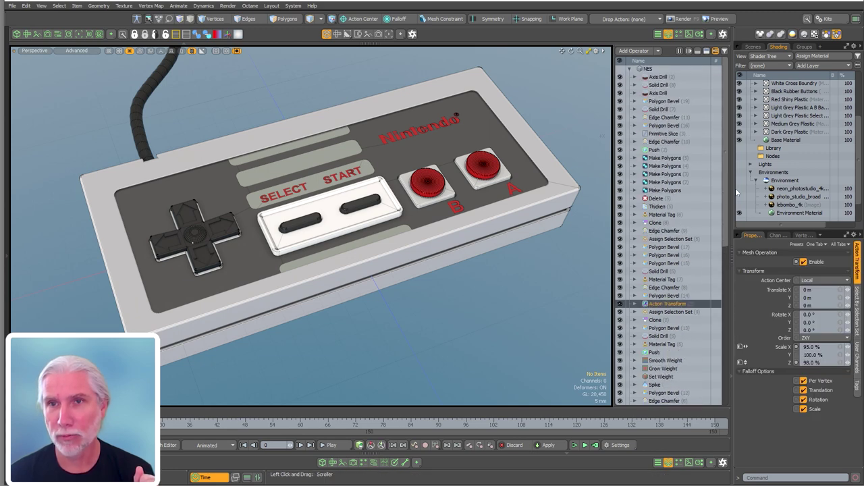
{"action": "left_click", "coordinate": [668, 158]}
{"action": "left_click", "coordinate": [672, 160], "text": "ctrl"}
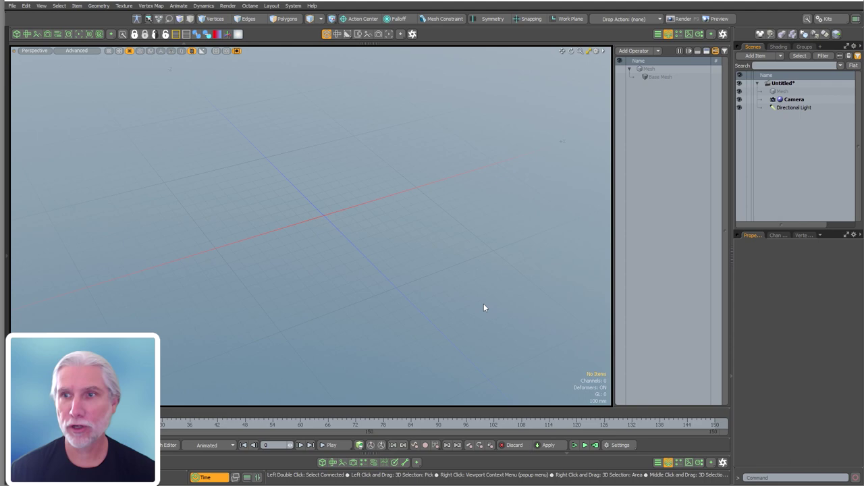
Rename the empty mesh item as NES.
{"action": "left_click", "coordinate": [786, 91]}
{"action": "key", "text": "F2"}
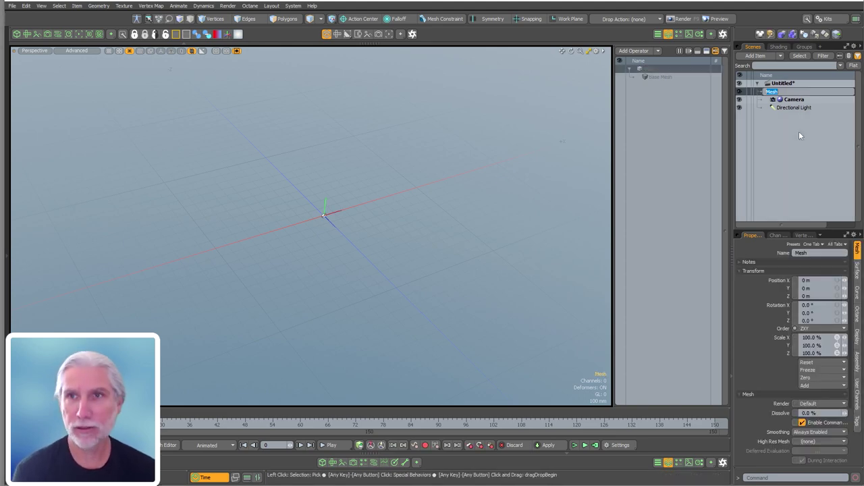
{"action": "type", "text": "NES"}
{"action": "key", "text": "Return"}
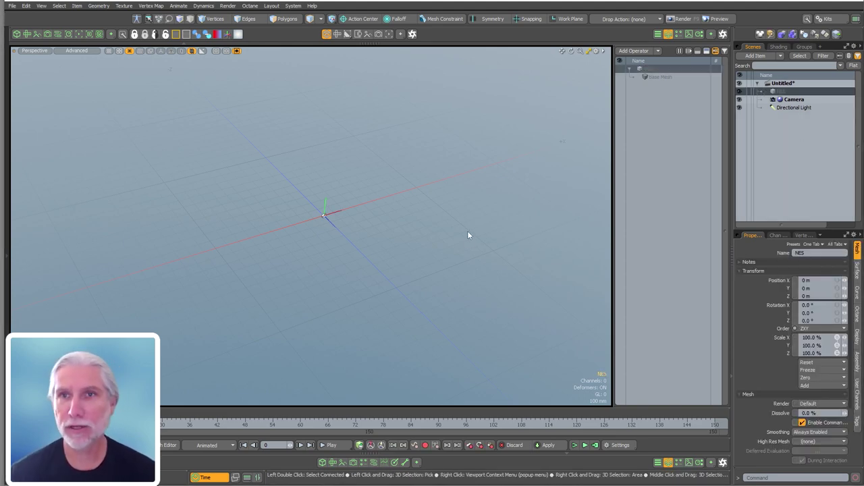
Add a backdrop item to the scene and load NES controller.jpg as its image.
{"action": "left_click", "coordinate": [754, 58]}
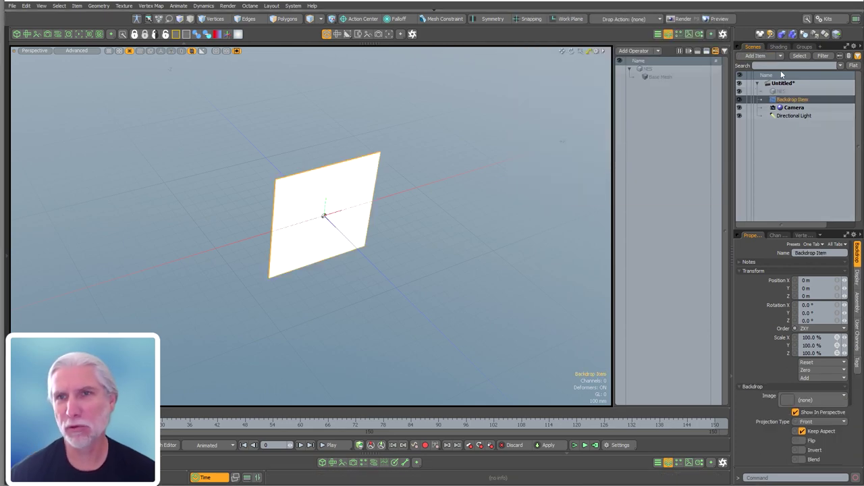
{"action": "left_click", "coordinate": [804, 400]}
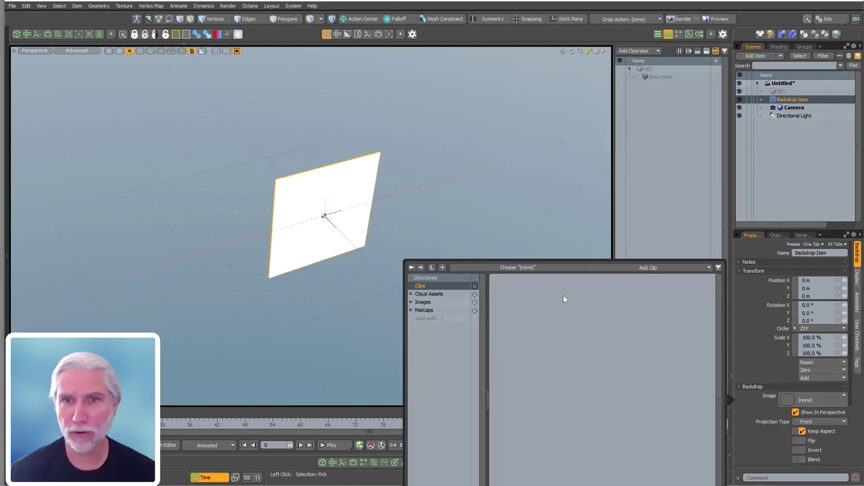
{"action": "left_click", "coordinate": [639, 270]}
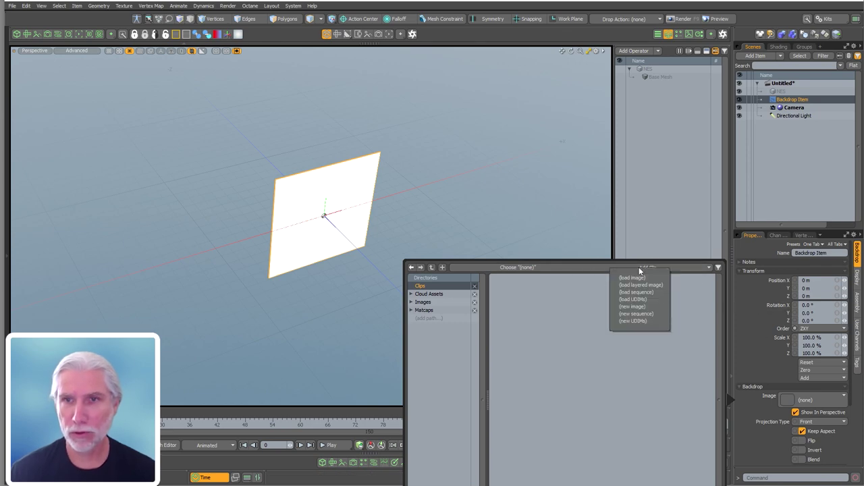
{"action": "left_click", "coordinate": [632, 276]}
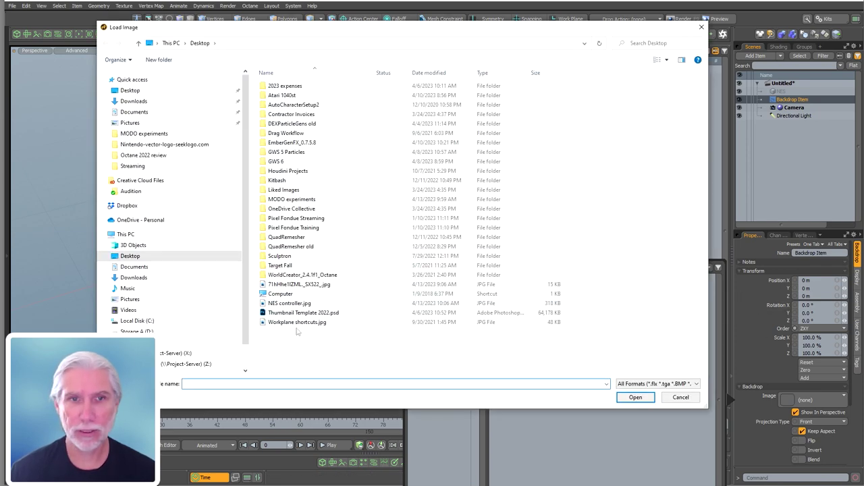
{"action": "double_click", "coordinate": [291, 303]}
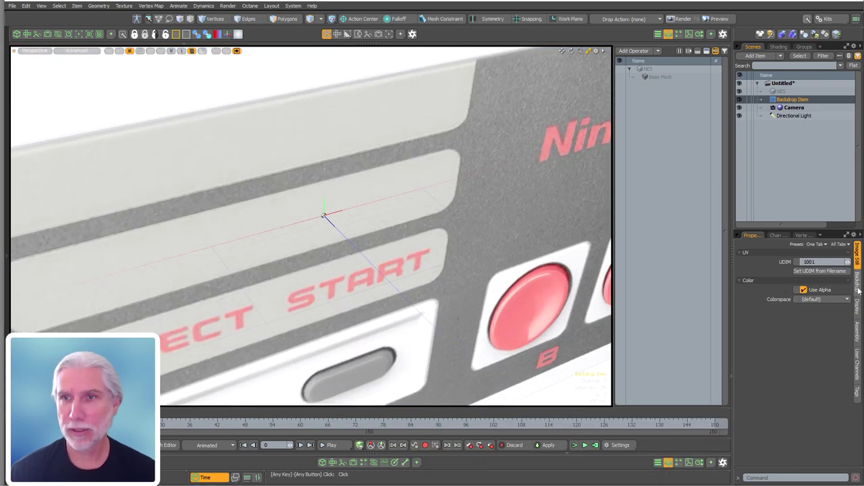
Scale the backdrop item uniformly to 5% on all three axes.
{"action": "left_click", "coordinate": [829, 339]}
{"action": "type", "text": "5"}
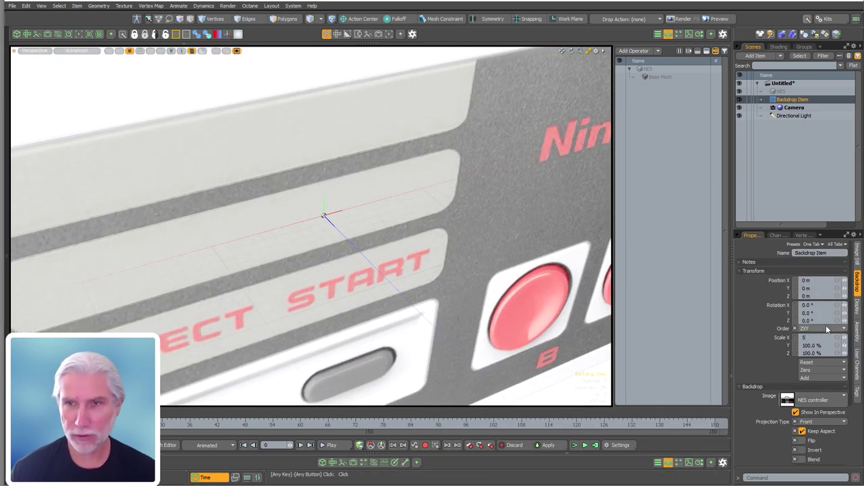
{"action": "key", "text": "ctrl+Return"}
Move the backdrop away from the origin to about -790 mm in X and -1.455 m in Z, and hide it.
{"action": "key", "text": "w"}
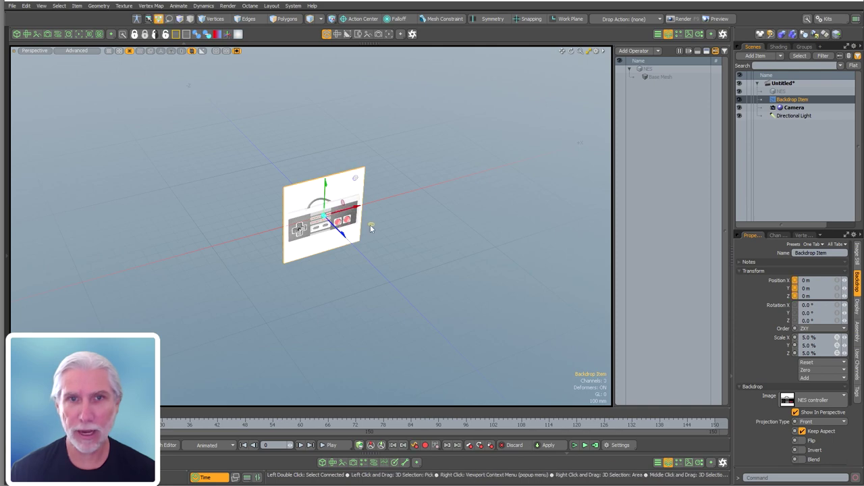
{"action": "left_click_drag", "start_coordinate": [370, 226], "coordinate": [270, 185]}
{"action": "key", "text": "q"}
{"action": "left_click_drag", "start_coordinate": [270, 186], "coordinate": [409, 238], "text": "ctrl+alt"}
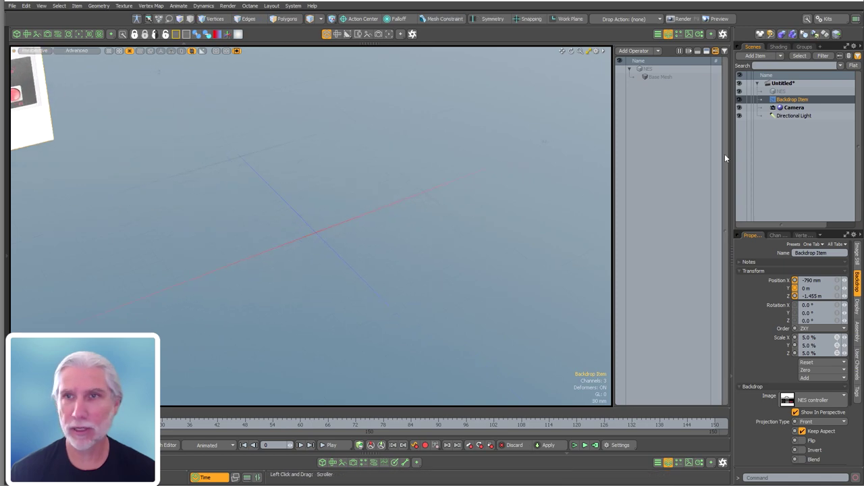
{"action": "left_click", "coordinate": [739, 99]}
Add a Cube mesh operation to the NES mesh.
{"action": "left_click", "coordinate": [781, 91]}
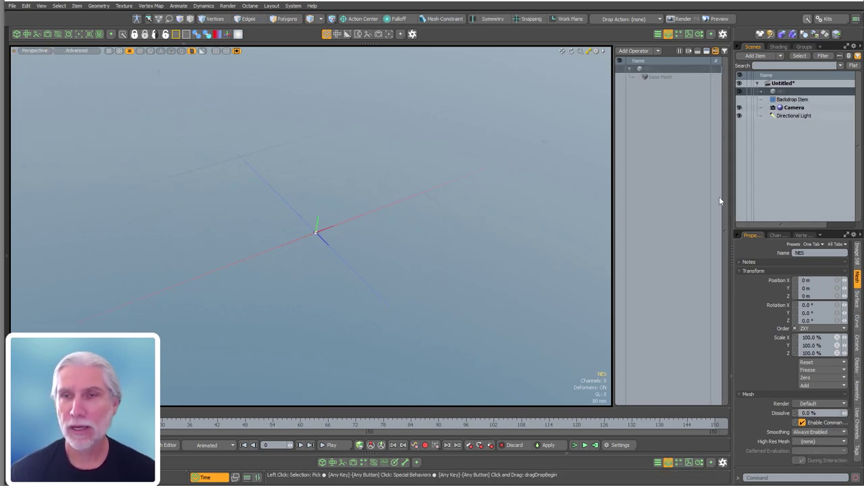
{"action": "type", "text": "n"}
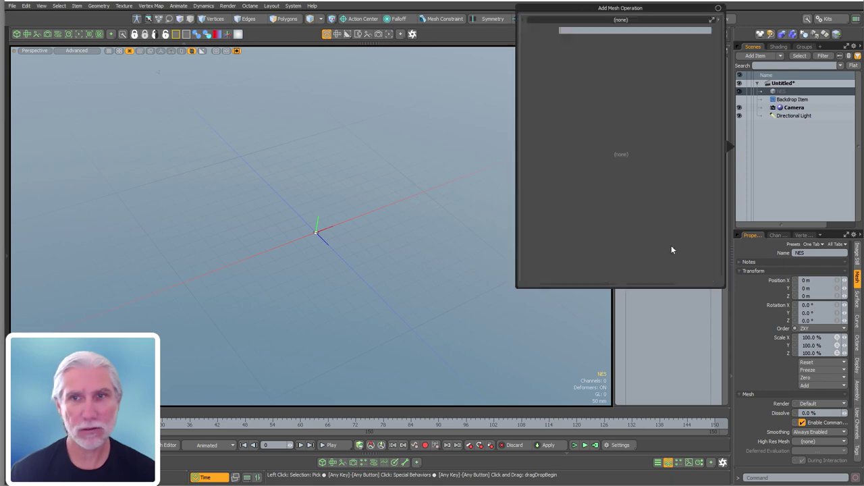
{"action": "type", "text": "cube"}
{"action": "key", "text": "Return"}
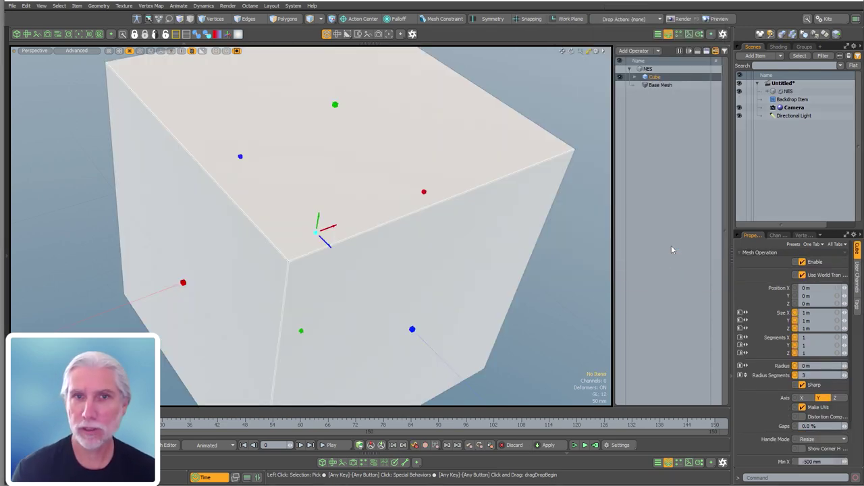
{"action": "scroll", "coordinate": [436, 270], "scroll_direction": "down", "scroll_amount": 3}
{"action": "left_click_drag", "start_coordinate": [466, 270], "coordinate": [505, 305], "text": "alt+shift"}
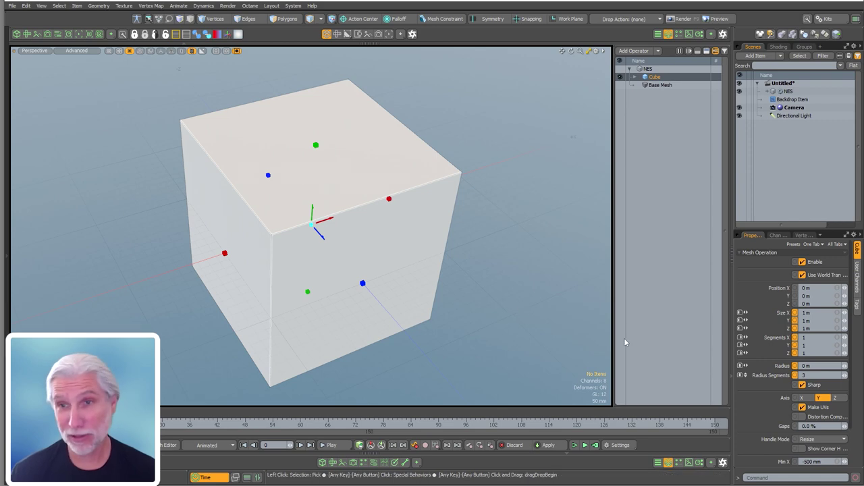
Set the cube's size to 123.2 mm in X, 17 mm in Y and 53 mm in Z.
{"action": "left_click", "coordinate": [825, 312]}
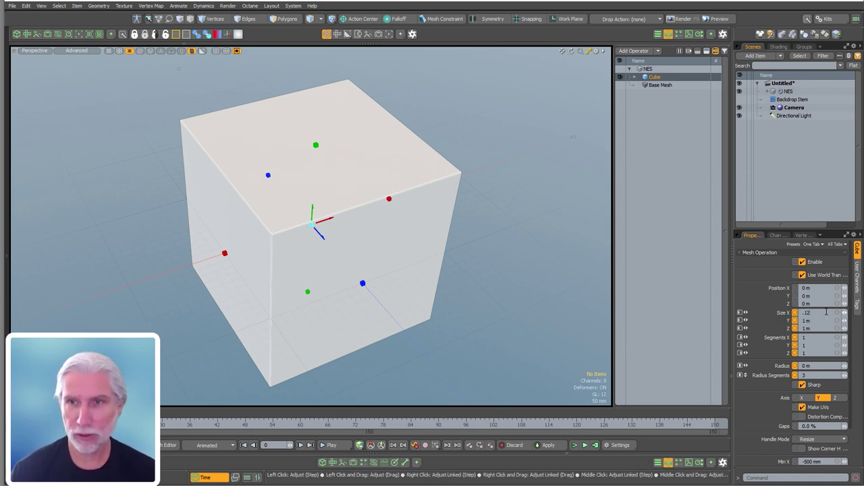
{"action": "type", "text": "123.2 mm"}
{"action": "key", "text": "Tab"}
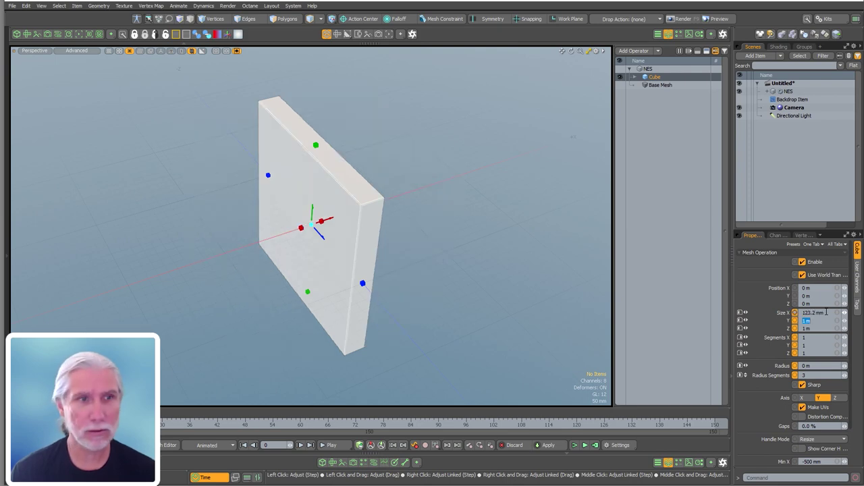
{"action": "type", "text": "17 mm"}
{"action": "key", "text": "Tab"}
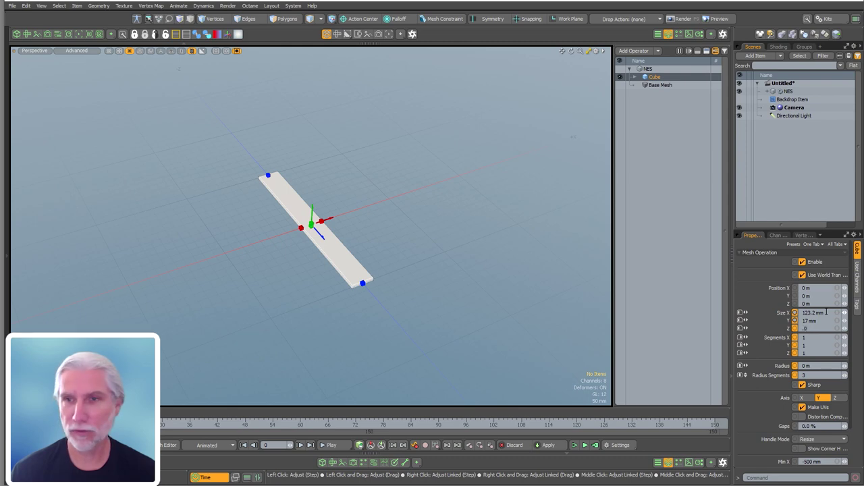
{"action": "type", "text": ".053"}
{"action": "key", "text": "Return"}
{"action": "left_click_drag", "start_coordinate": [333, 252], "coordinate": [463, 245], "text": "ctrl+alt"}
{"action": "left_click_drag", "start_coordinate": [463, 246], "coordinate": [359, 231], "text": "alt+shift"}
{"action": "left_click_drag", "start_coordinate": [359, 231], "coordinate": [410, 250], "text": "ctrl+alt"}
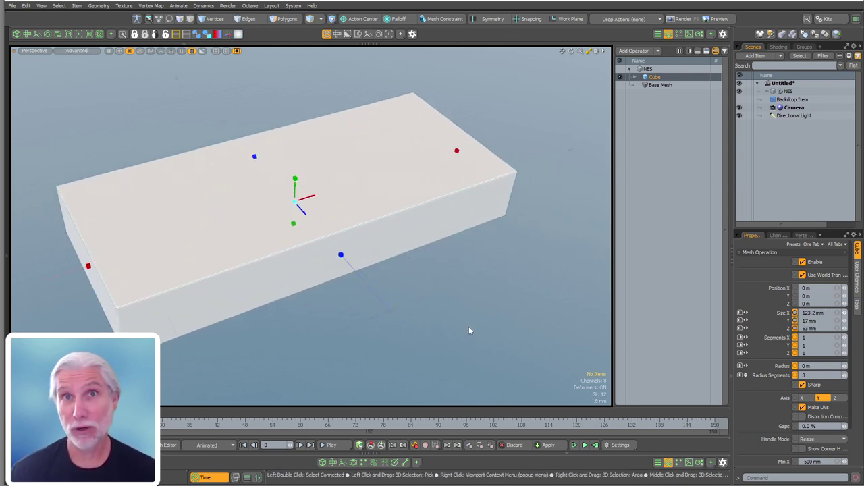
{"action": "left_click_drag", "start_coordinate": [424, 322], "coordinate": [445, 318], "text": "alt+shift"}
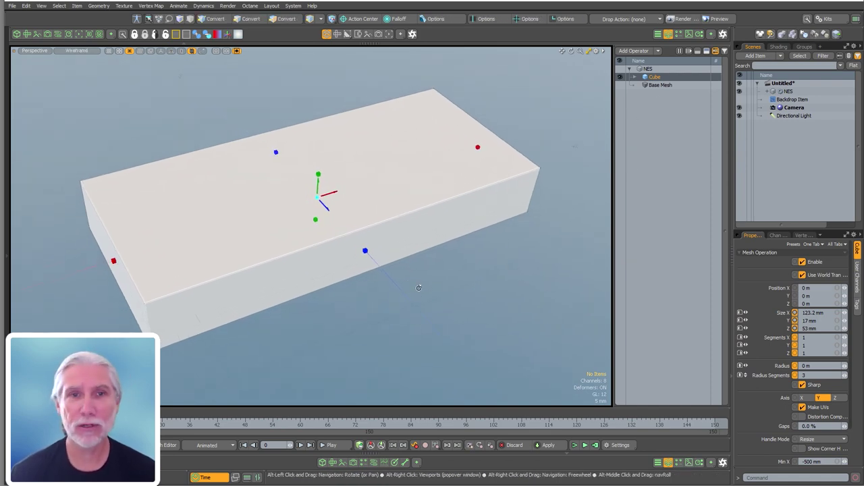
{"action": "left_click_drag", "start_coordinate": [415, 289], "coordinate": [434, 308], "text": "alt+shift"}
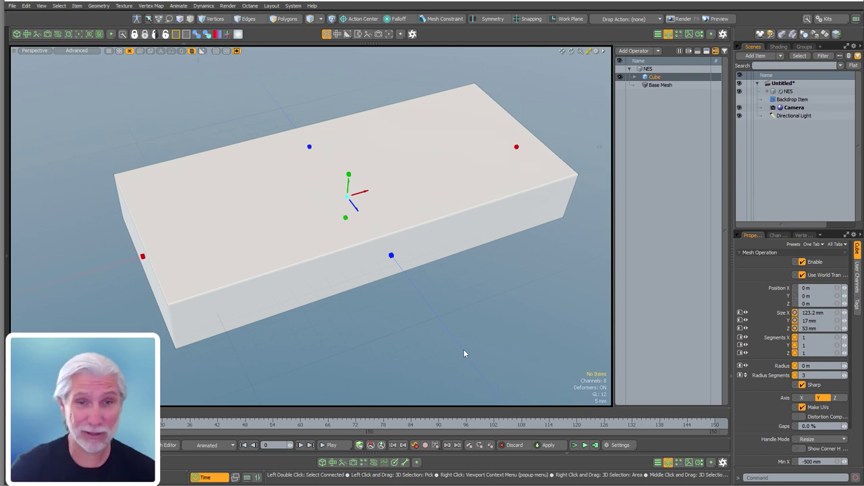
{"action": "left_click_drag", "start_coordinate": [445, 237], "coordinate": [428, 240], "text": "alt+shift"}
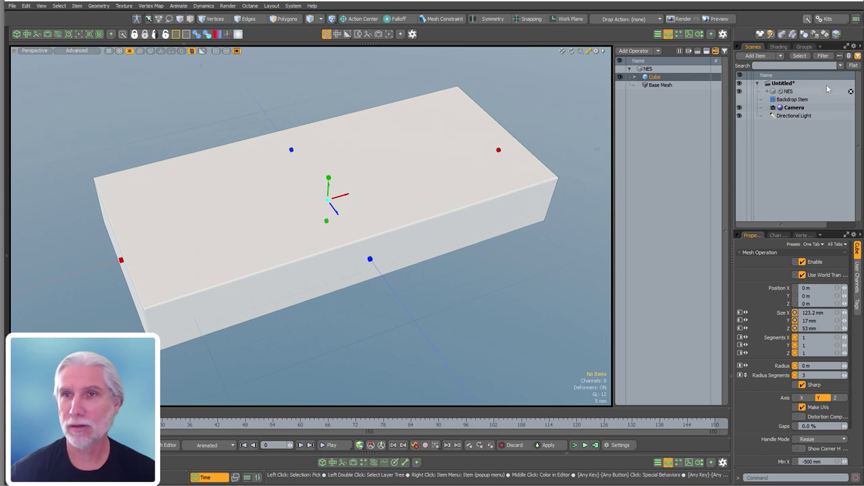
{"action": "left_click_drag", "start_coordinate": [534, 284], "coordinate": [544, 283], "text": "alt+shift"}
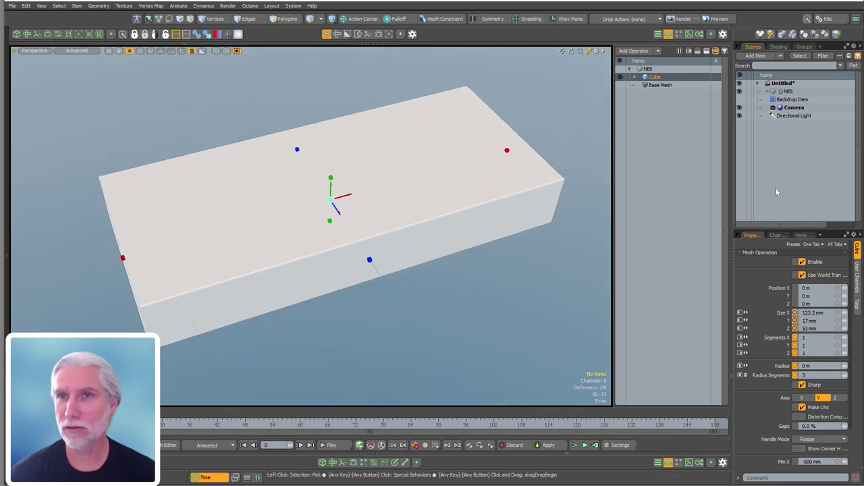
{"action": "left_click_drag", "start_coordinate": [524, 312], "coordinate": [507, 308], "text": "alt+shift"}
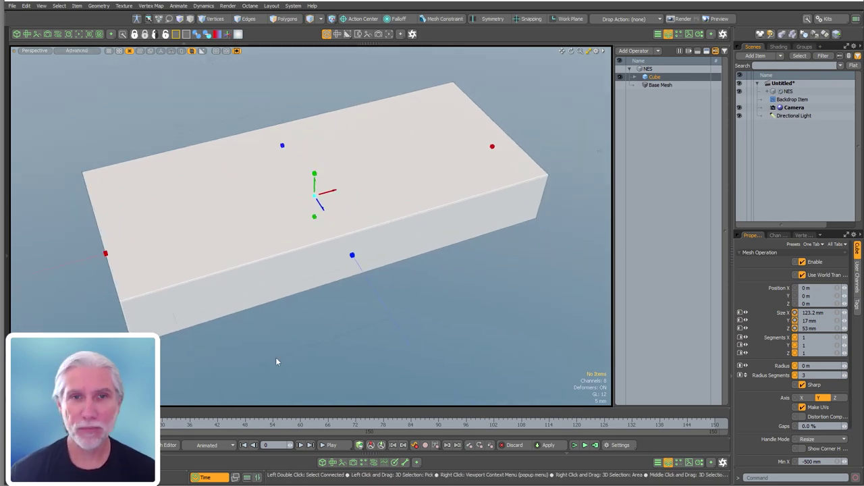
{"action": "left_click_drag", "start_coordinate": [276, 357], "coordinate": [303, 371], "text": "alt"}
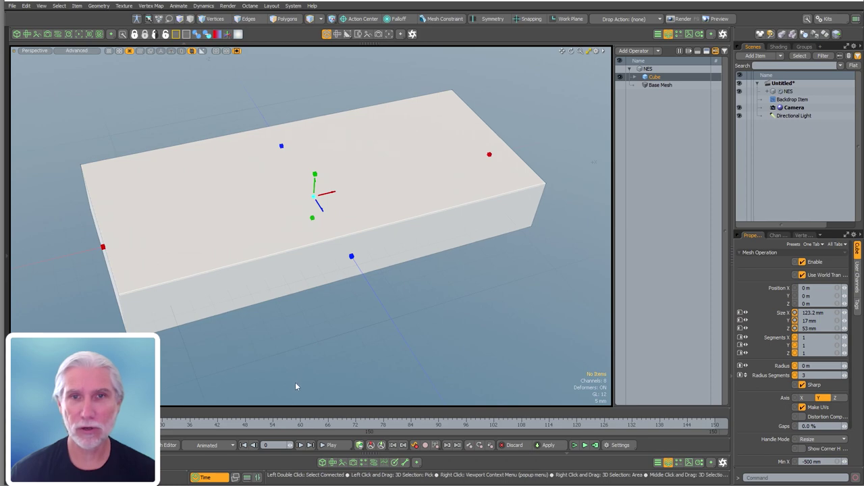
Show the controller backdrop and set its brightness to -20%, after trying 50% contrast and resetting it to 0%.
{"action": "left_click_drag", "start_coordinate": [296, 171], "coordinate": [399, 244], "text": "alt+shift"}
{"action": "left_click_drag", "start_coordinate": [399, 244], "coordinate": [453, 312], "text": "alt+shift"}
{"action": "left_click_drag", "start_coordinate": [453, 312], "coordinate": [276, 178], "text": "ctrl+alt"}
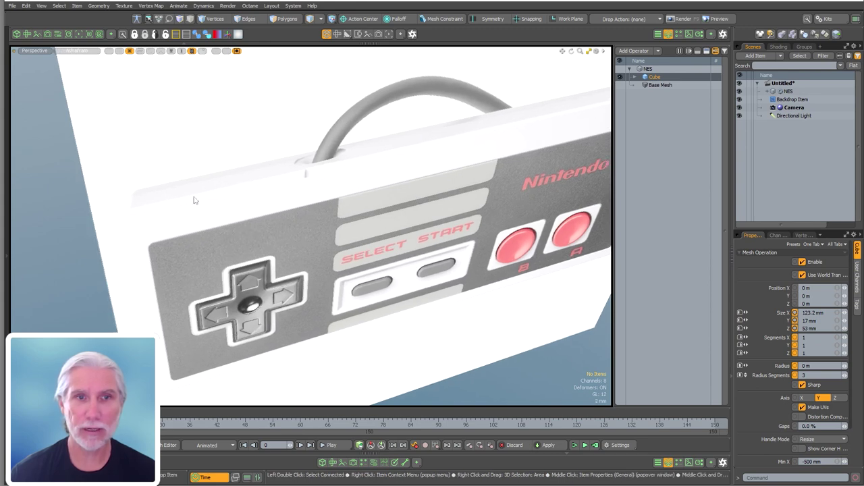
{"action": "left_click", "coordinate": [790, 99]}
{"action": "scroll", "coordinate": [838, 378], "scroll_direction": "down", "scroll_amount": 5}
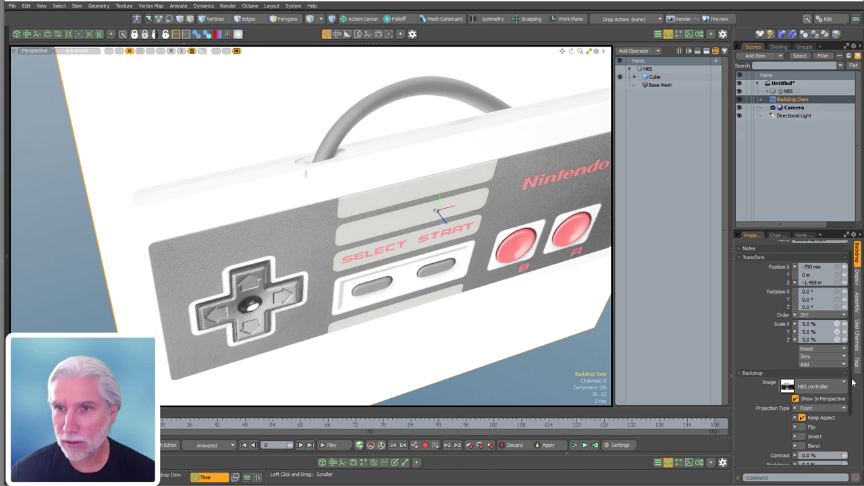
{"action": "type", "text": "50"}
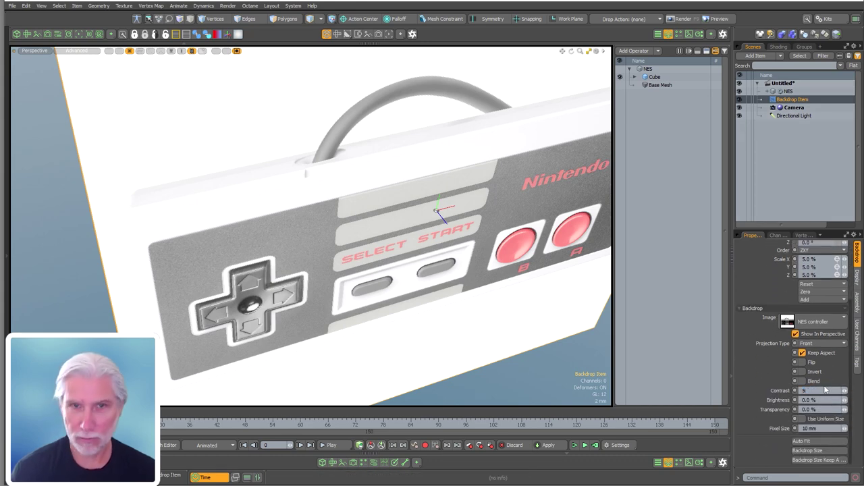
{"action": "key", "text": "Return"}
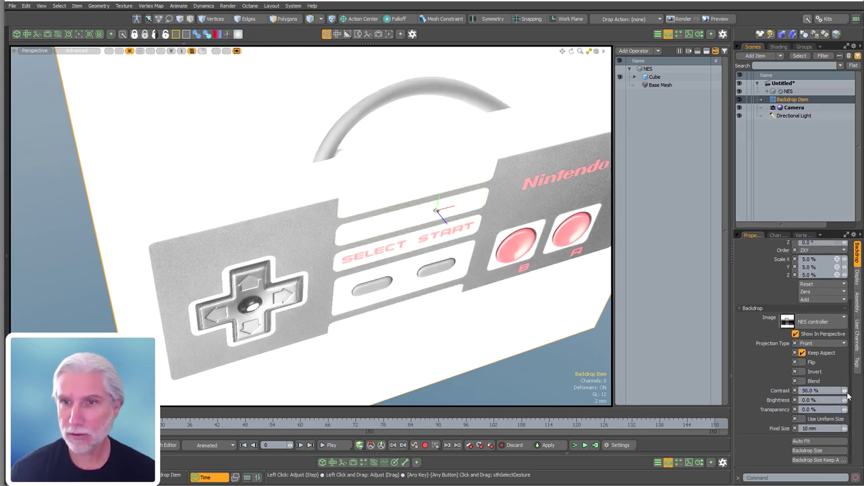
{"action": "left_click_drag", "start_coordinate": [847, 392], "coordinate": [827, 401]}
{"action": "left_click_drag", "start_coordinate": [395, 224], "coordinate": [328, 95], "text": "alt"}
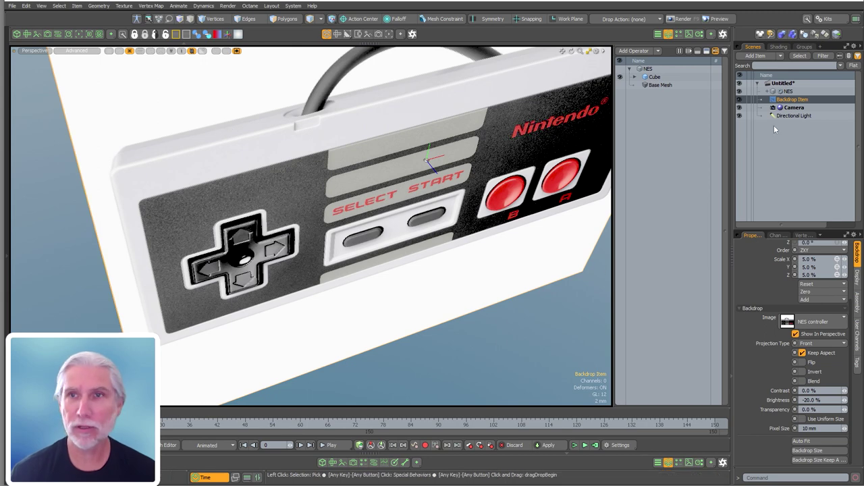
Add a Loop Slice mesh operation above the cube in the NES mesh's operation stack.
{"action": "left_click", "coordinate": [786, 91]}
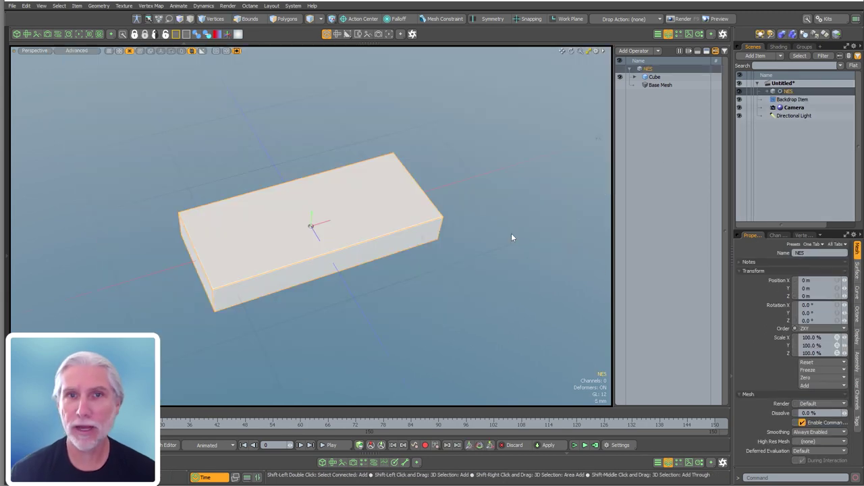
{"action": "left_click_drag", "start_coordinate": [511, 233], "coordinate": [484, 196], "text": "alt"}
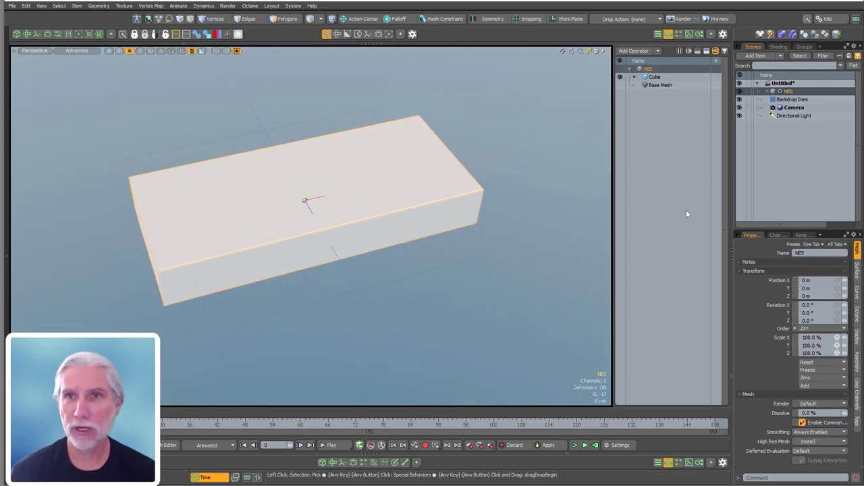
{"action": "double_click", "coordinate": [664, 245]}
{"action": "type", "text": "loop"}
{"action": "key", "text": "Return"}
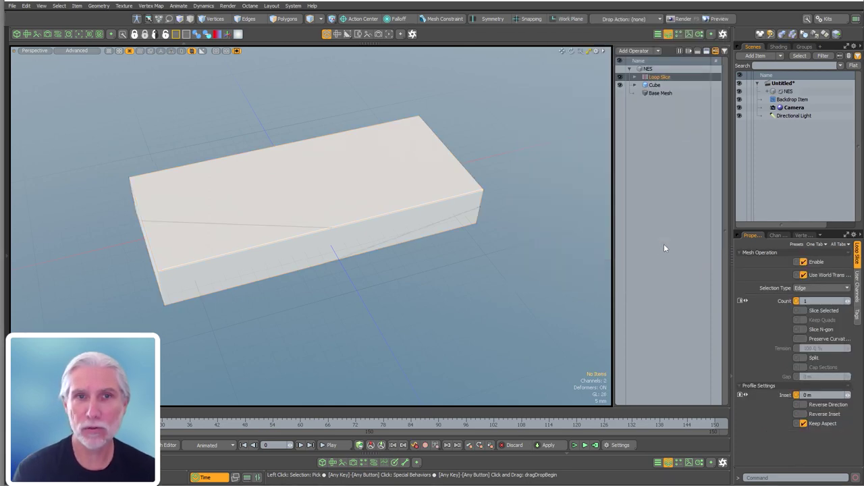
{"action": "left_click_drag", "start_coordinate": [364, 320], "coordinate": [267, 241], "text": "alt"}
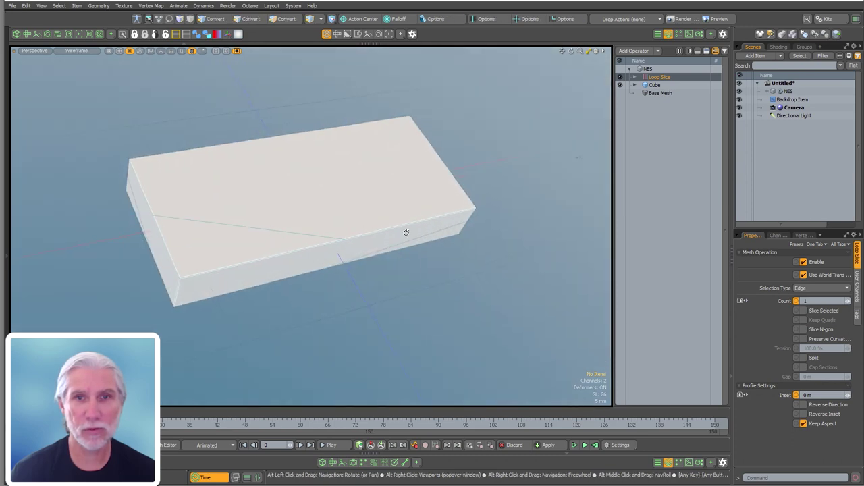
Set the Loop Slice operation's selection type to Polygon.
{"action": "left_click_drag", "start_coordinate": [405, 231], "coordinate": [385, 236], "text": "alt"}
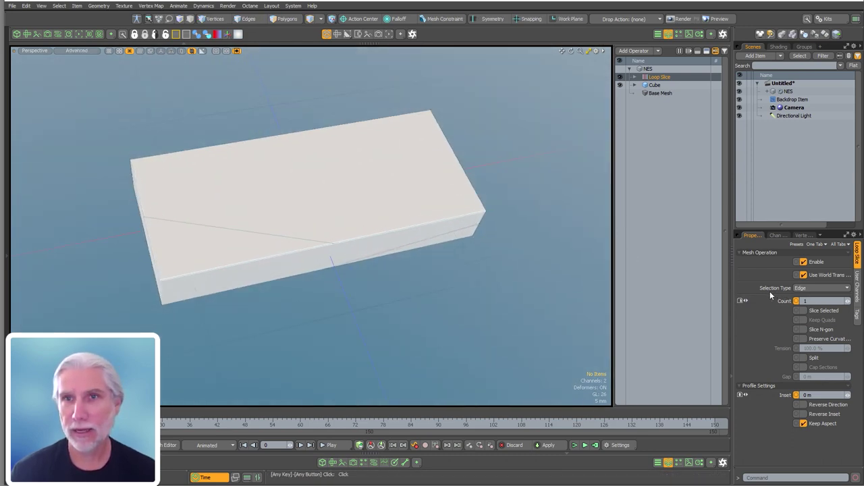
{"action": "left_click", "coordinate": [813, 288]}
{"action": "left_click", "coordinate": [813, 297]}
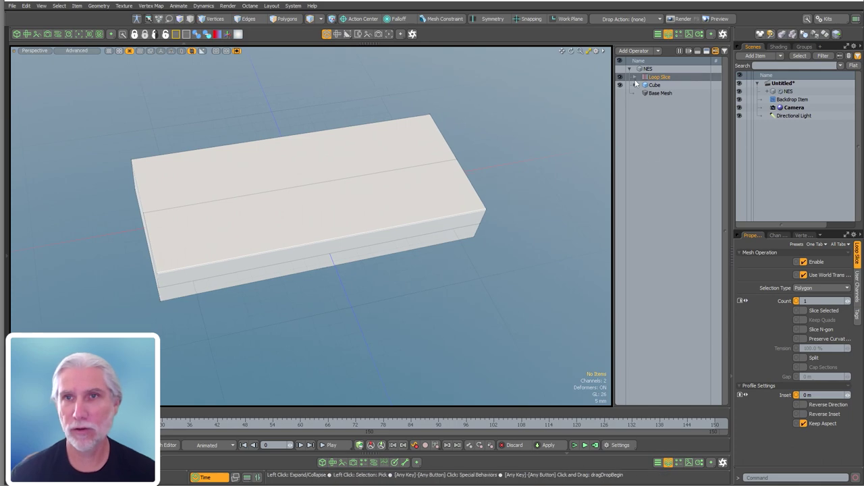
Add a Select by Previous Operation modifier to the Loop Slice operation's selection.
{"action": "left_click", "coordinate": [635, 78]}
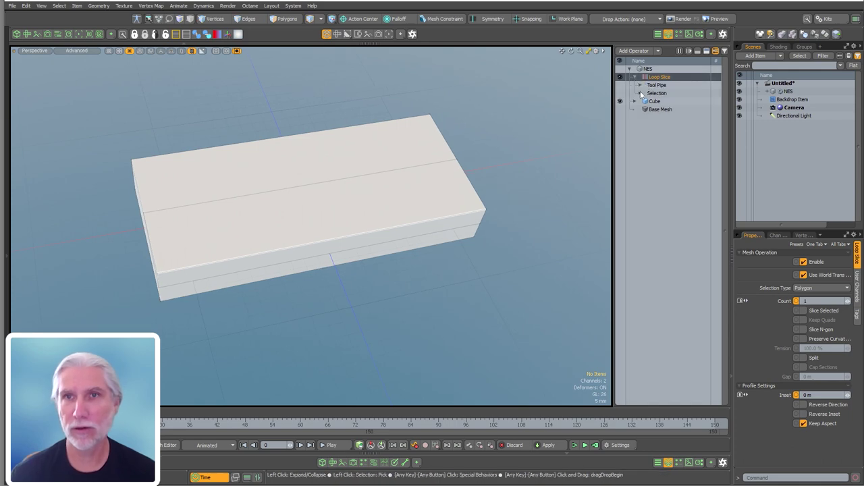
{"action": "left_click", "coordinate": [640, 93]}
{"action": "left_click", "coordinate": [669, 100]}
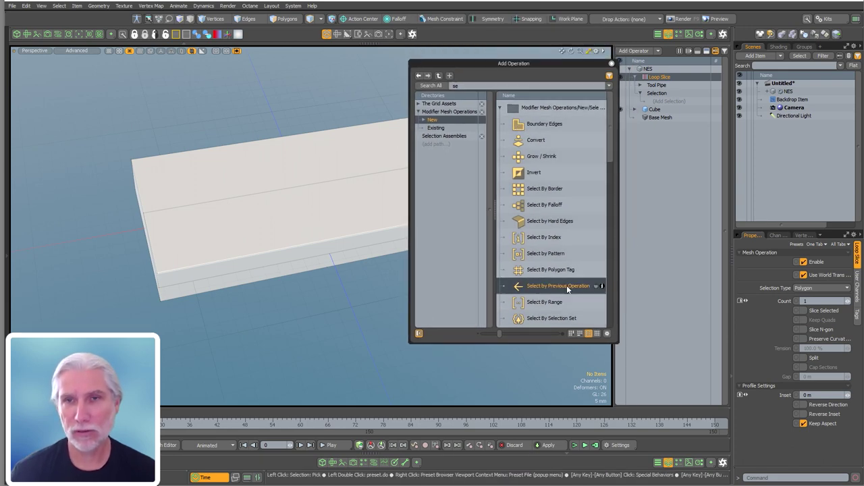
{"action": "double_click", "coordinate": [566, 286]}
{"action": "left_click", "coordinate": [611, 64]}
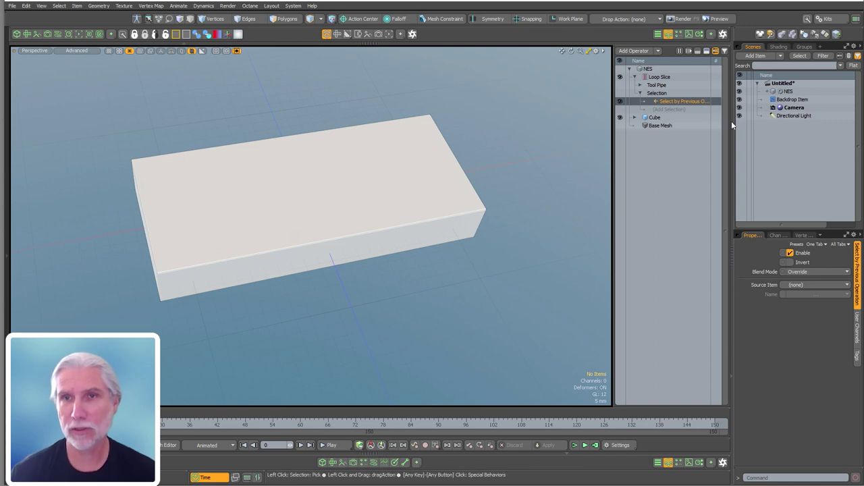
Set the selection modifier's source item to Cube and its name to Sides so the slice runs around the side faces.
{"action": "left_click", "coordinate": [804, 286]}
{"action": "left_click", "coordinate": [803, 296]}
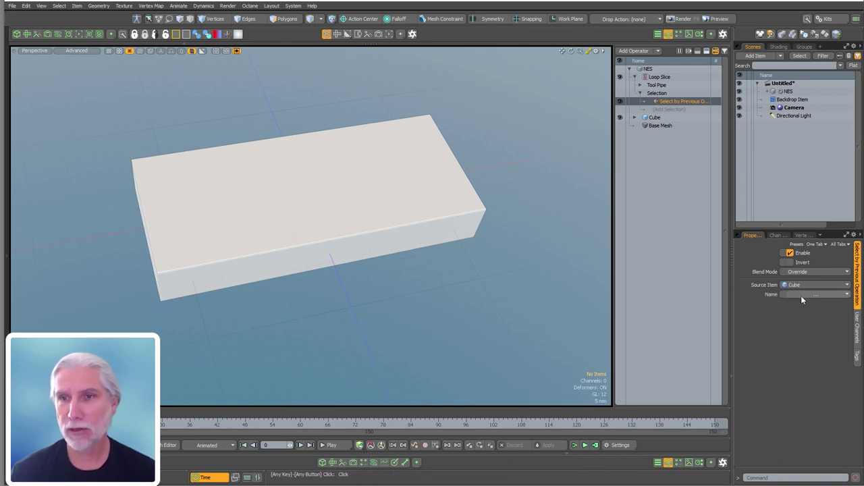
{"action": "left_click", "coordinate": [804, 295]}
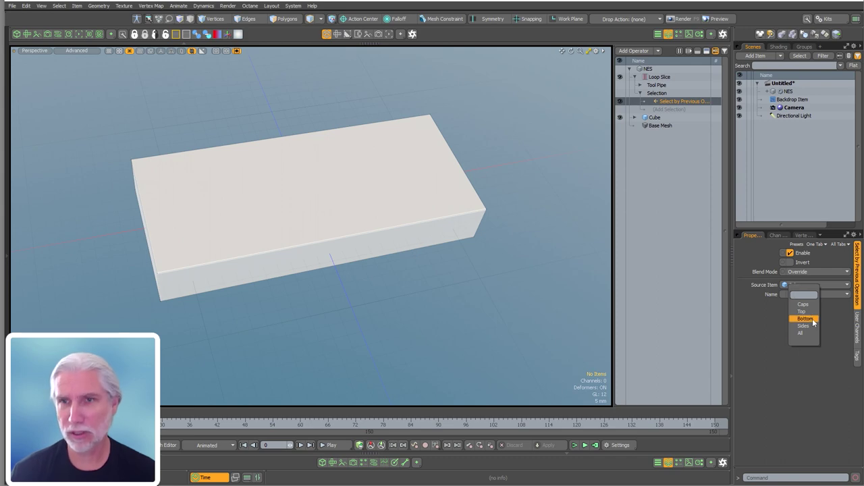
{"action": "left_click", "coordinate": [805, 326]}
{"action": "left_click_drag", "start_coordinate": [307, 308], "coordinate": [396, 222], "text": "alt"}
{"action": "left_click_drag", "start_coordinate": [226, 247], "coordinate": [178, 293], "text": "ctrl+alt"}
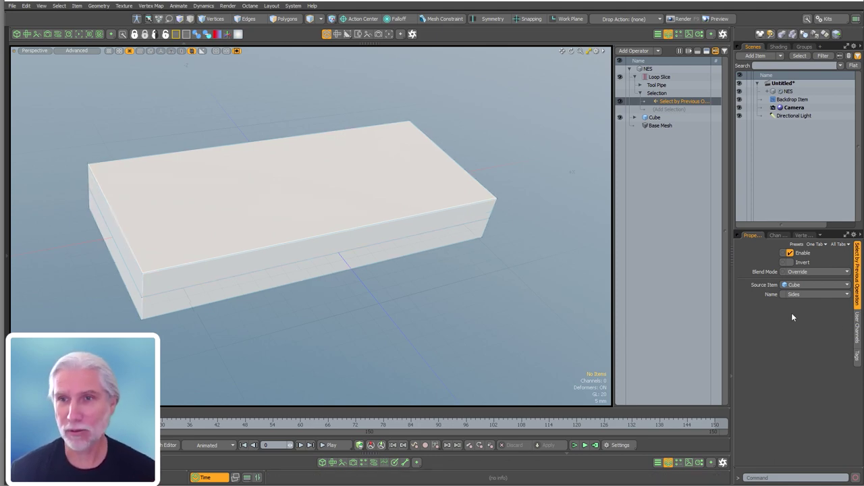
Show the schematic beside the 3D viewport and widen its area.
{"action": "left_click", "coordinate": [682, 78]}
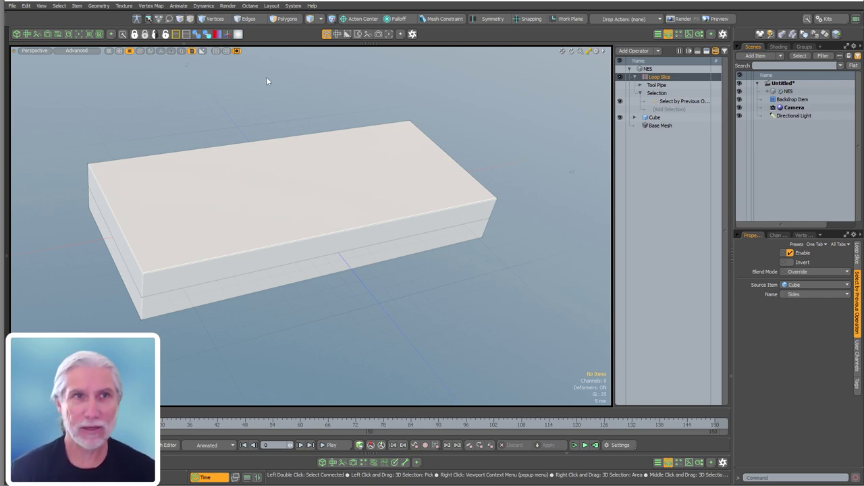
{"action": "left_click", "coordinate": [58, 34]}
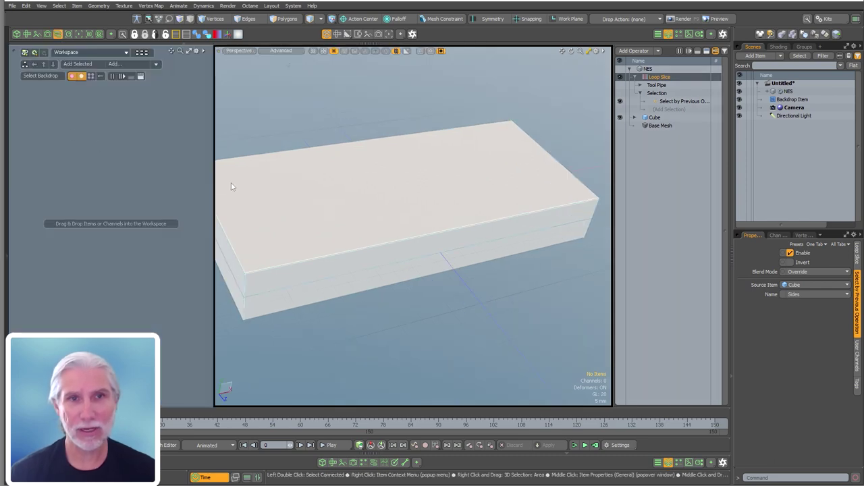
{"action": "left_click_drag", "start_coordinate": [211, 181], "coordinate": [303, 195]}
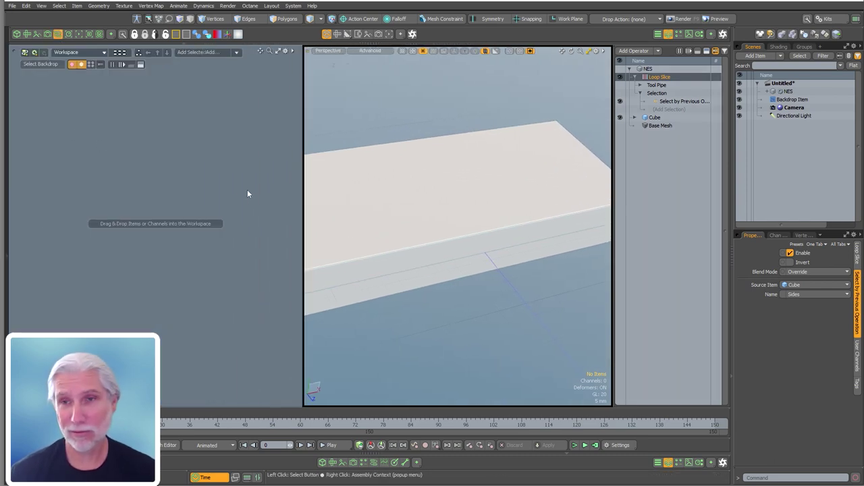
{"action": "scroll", "coordinate": [534, 226], "scroll_direction": "down", "scroll_amount": 2}
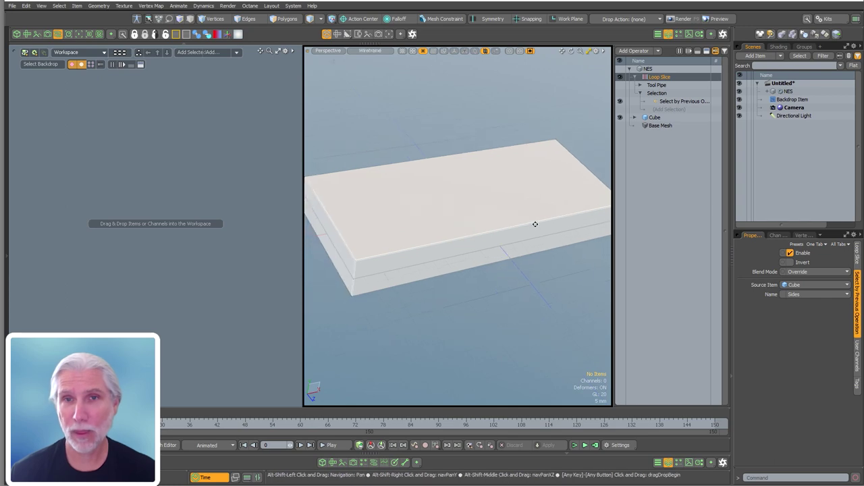
{"action": "mouse_move", "coordinate": [534, 225]}
{"action": "left_mouse_down", "text": "alt"}
{"action": "mouse_move", "coordinate": [544, 222]}
{"action": "mouse_move", "coordinate": [536, 227]}
{"action": "left_mouse_up", "text": "alt"}
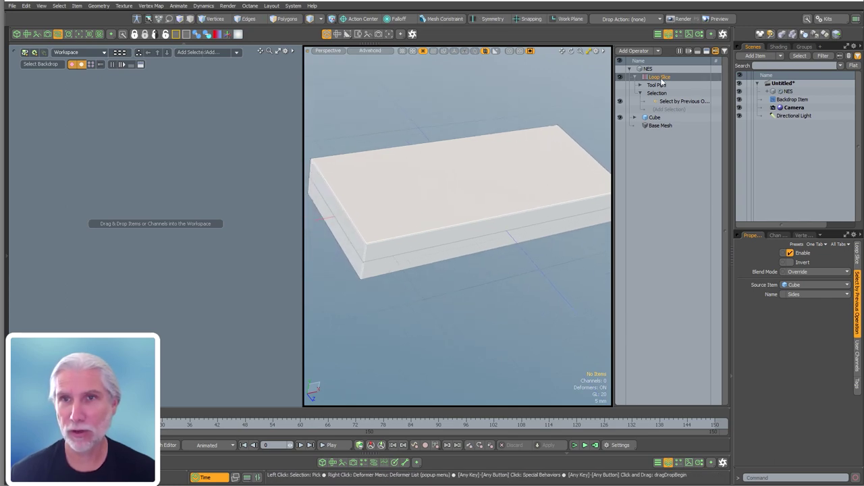
Place the Loop Slice operation as a node in the schematic workspace.
{"action": "left_click_drag", "start_coordinate": [652, 77], "coordinate": [192, 218]}
{"action": "left_click", "coordinate": [208, 291]}
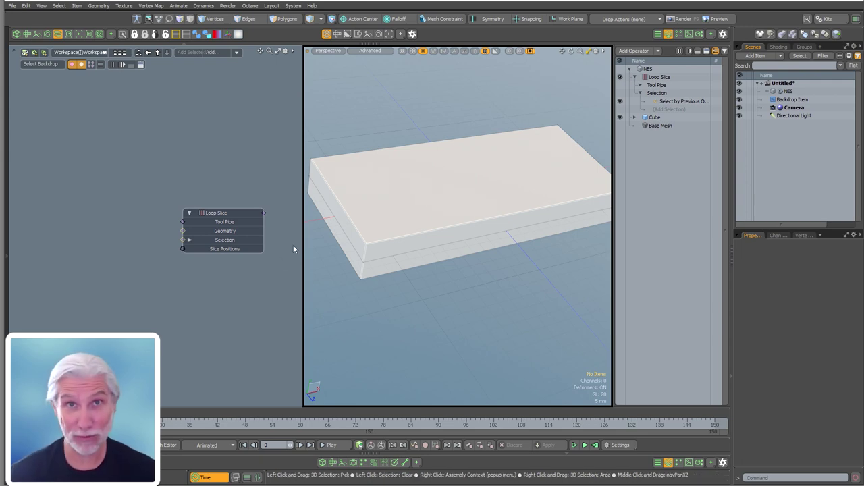
{"action": "left_click_drag", "start_coordinate": [236, 266], "coordinate": [196, 260], "text": "alt"}
{"action": "scroll", "coordinate": [196, 259], "scroll_direction": "up", "scroll_amount": 2}
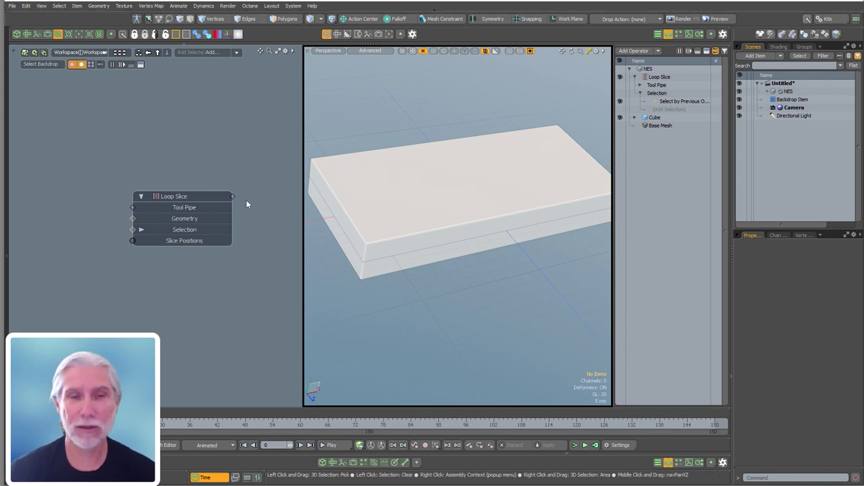
{"action": "left_click_drag", "start_coordinate": [184, 274], "coordinate": [202, 288], "text": "alt"}
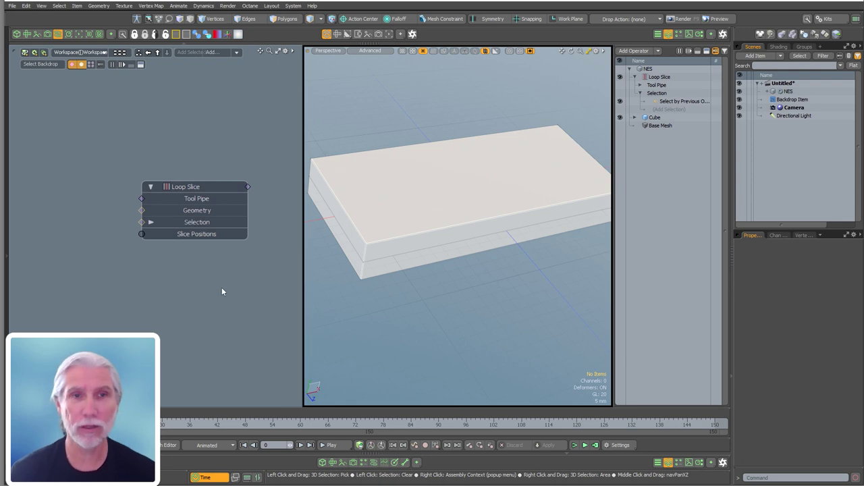
Add a String to Array node to the schematic and place it beside the Loop Slice node on its input side.
{"action": "left_click_drag", "start_coordinate": [223, 291], "coordinate": [223, 277], "text": "alt+shift"}
{"action": "scroll", "coordinate": [223, 278], "scroll_direction": "down", "scroll_amount": 1}
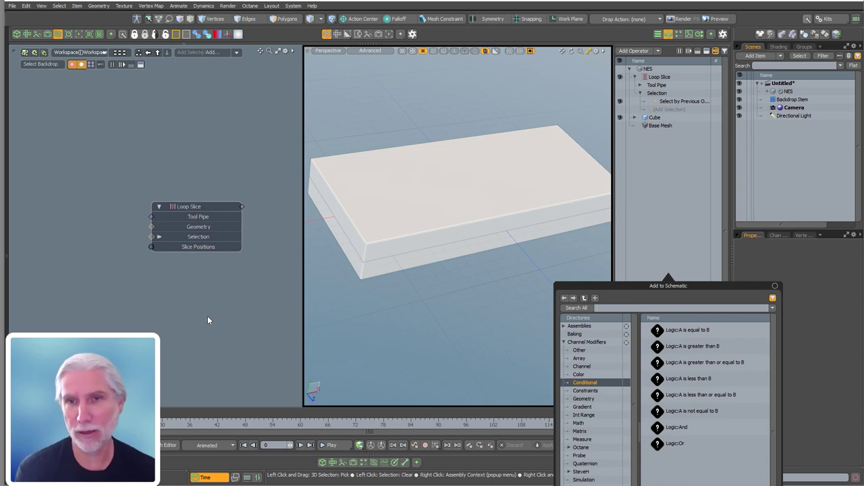
{"action": "type", "text": "string"}
{"action": "key", "text": "Return"}
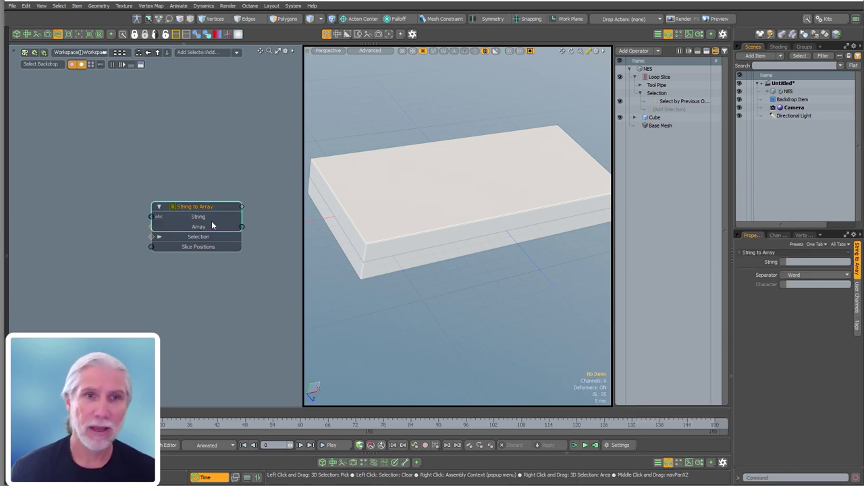
{"action": "left_click", "coordinate": [94, 239]}
{"action": "middle_click_drag", "start_coordinate": [146, 270], "coordinate": [173, 265]}
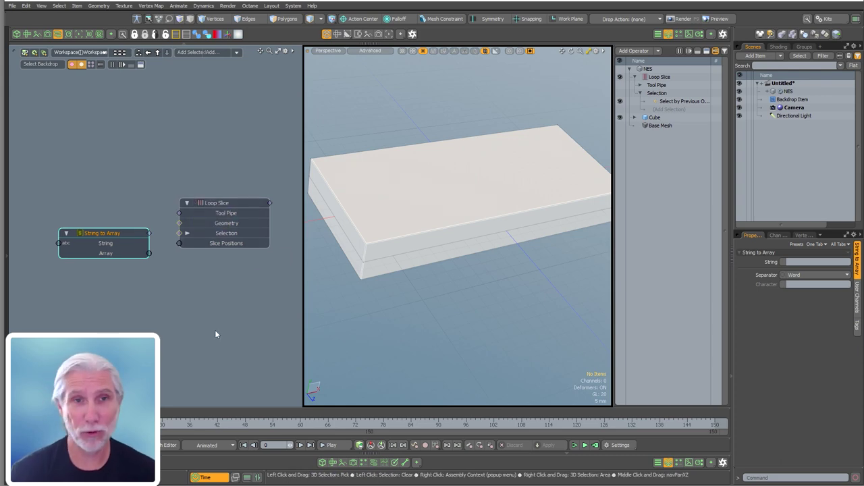
Set the Loop Slice count to 2.
{"action": "left_click", "coordinate": [226, 208]}
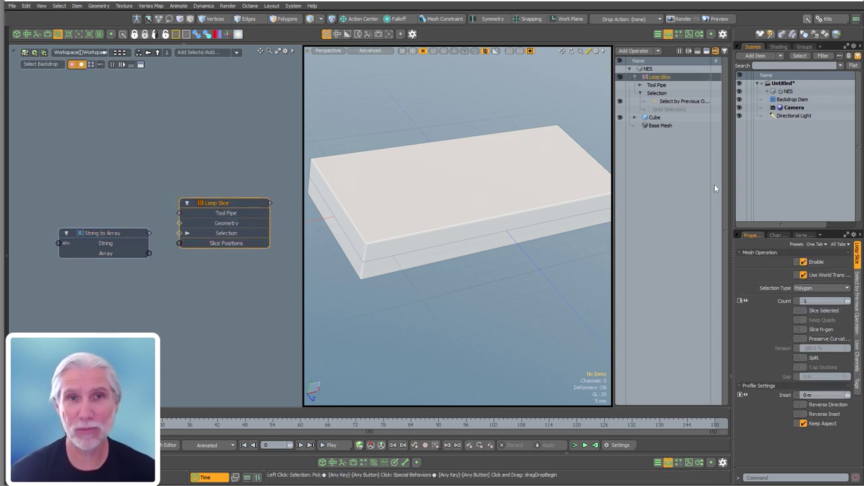
{"action": "left_click", "coordinate": [816, 301]}
{"action": "type", "text": "2"}
{"action": "key", "text": "Return"}
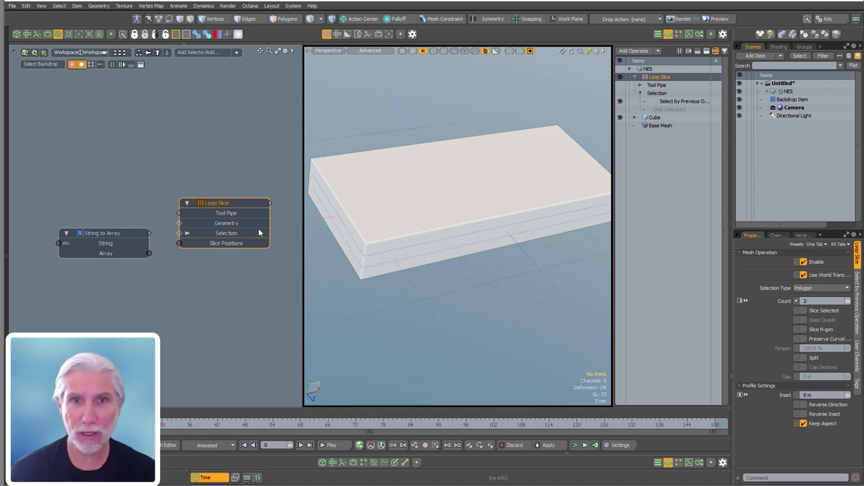
Hide the grid work plane in the perspective viewport.
{"action": "mouse_move", "coordinate": [484, 245]}
{"action": "left_mouse_down", "text": "alt"}
{"action": "mouse_move", "coordinate": [502, 241]}
{"action": "mouse_move", "coordinate": [464, 225]}
{"action": "mouse_move", "coordinate": [470, 243]}
{"action": "left_mouse_up", "text": "alt"}
{"action": "scroll", "coordinate": [469, 232], "scroll_direction": "up", "scroll_amount": 3}
{"action": "key", "text": "ctrl+3"}
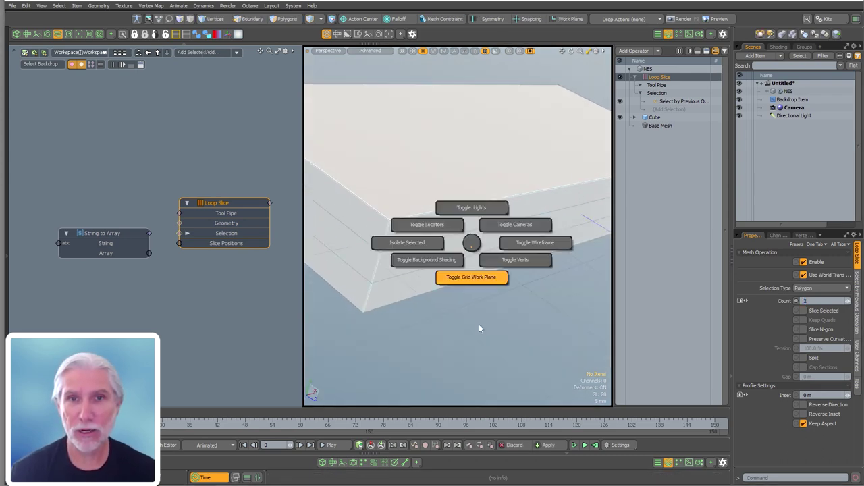
{"action": "left_click", "coordinate": [479, 324]}
{"action": "left_click_drag", "start_coordinate": [479, 324], "coordinate": [492, 256], "text": "alt"}
Set the viewport's wireframe opacity for active meshes to 33%.
{"action": "key", "text": "o"}
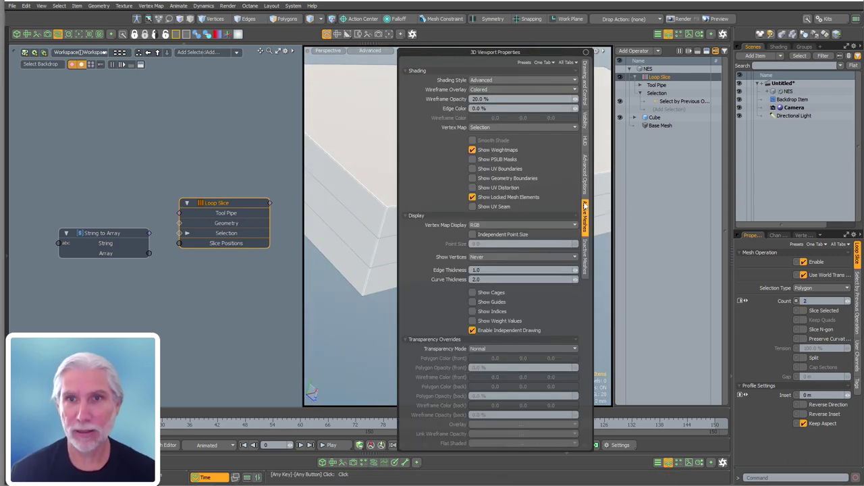
{"action": "left_click", "coordinate": [445, 100]}
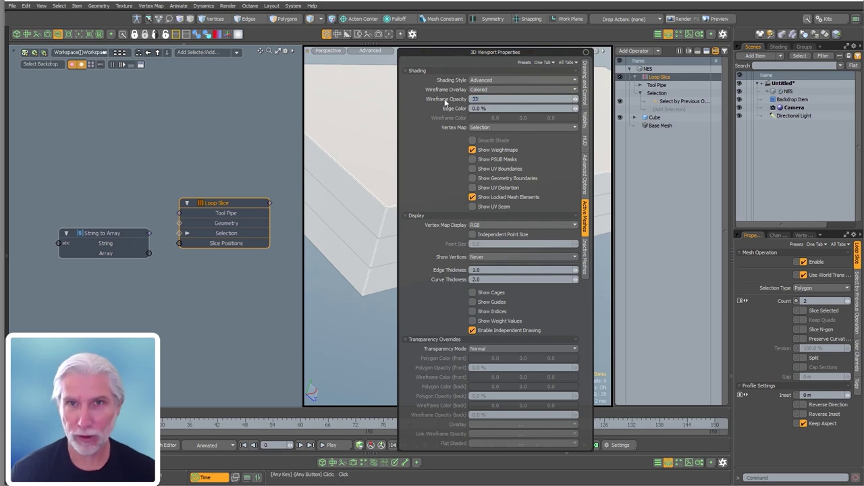
{"action": "type", "text": "33"}
{"action": "key", "text": "Return"}
{"action": "left_click_drag", "start_coordinate": [384, 261], "coordinate": [465, 230], "text": "alt"}
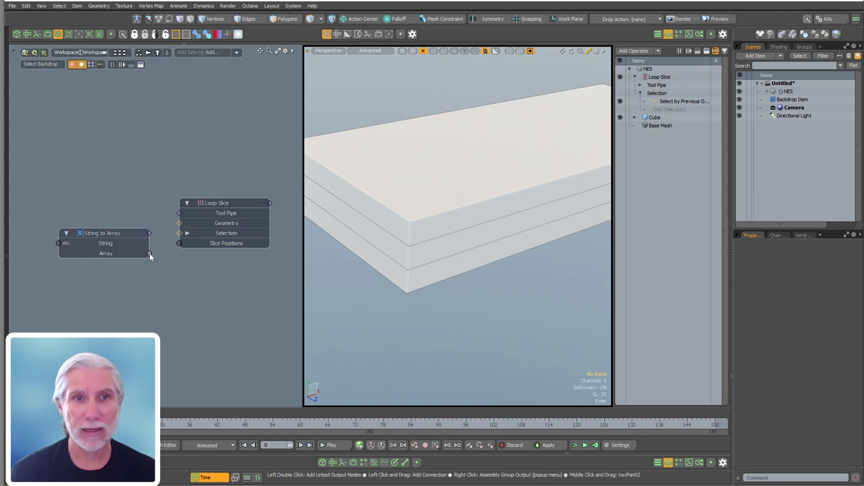
Connect the String to Array node's Array output to Loop Slice's Slice Positions and set its string to ".5 .75".
{"action": "left_click_drag", "start_coordinate": [176, 247], "coordinate": [179, 243]}
{"action": "left_click_drag", "start_coordinate": [115, 232], "coordinate": [115, 222]}
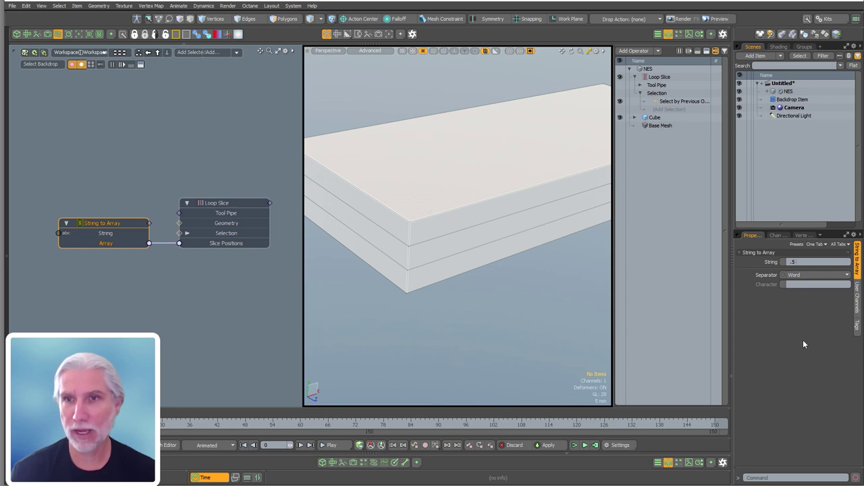
{"action": "type", "text": "75"}
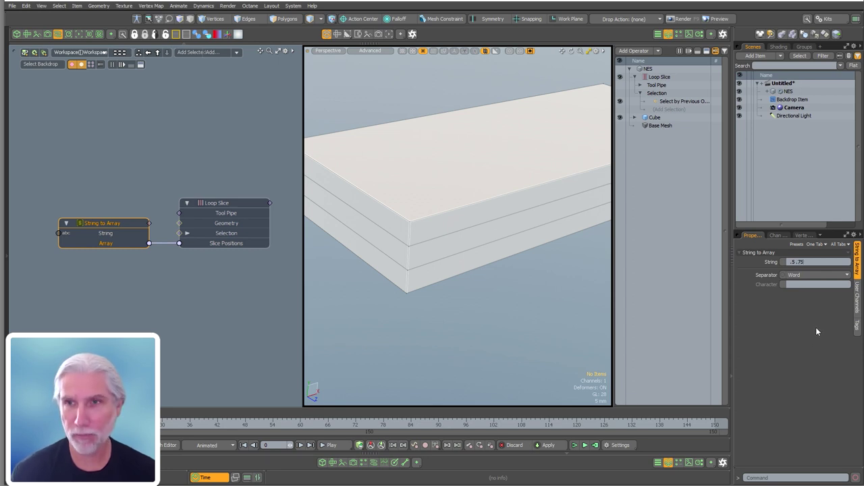
{"action": "key", "text": "Return"}
{"action": "mouse_move", "coordinate": [423, 295]}
{"action": "left_mouse_down", "text": "alt"}
{"action": "mouse_move", "coordinate": [482, 266]}
{"action": "mouse_move", "coordinate": [409, 289]}
{"action": "left_mouse_up", "text": "alt"}
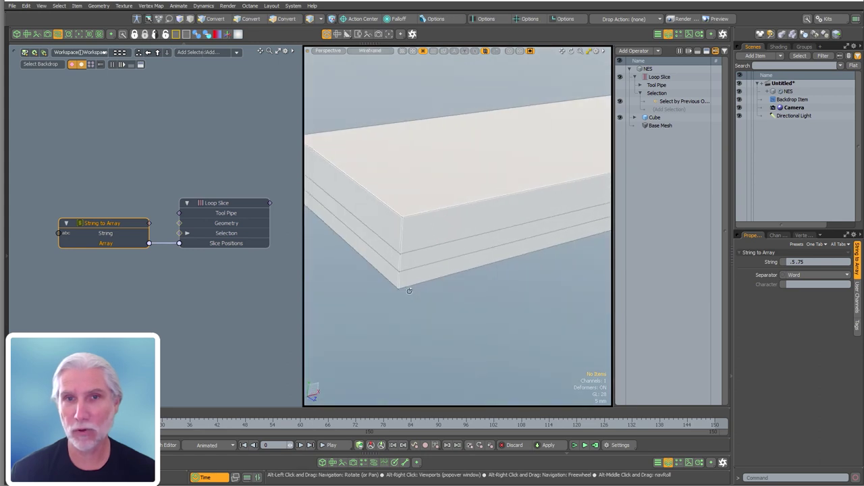
Change the String to Array node's string to ".45 .55" to place the two slices near the middle of the box's sides.
{"action": "left_click", "coordinate": [817, 262]}
{"action": "type", "text": ".45"}
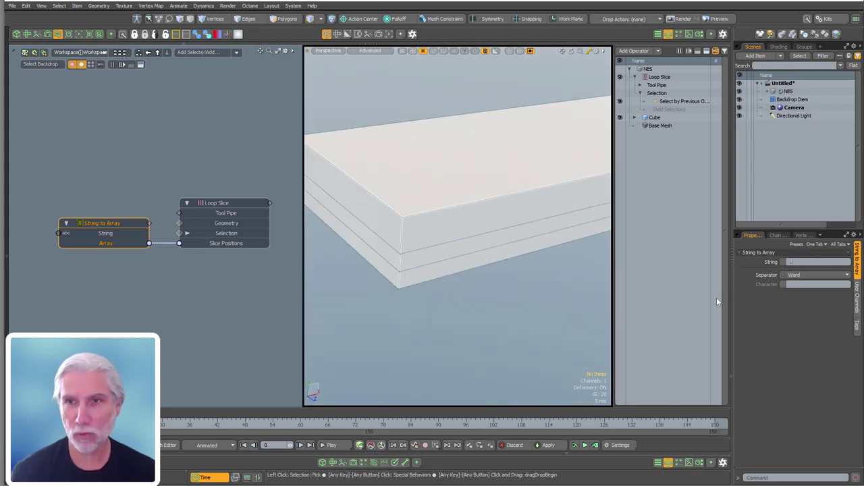
{"action": "type", "text": " .55"}
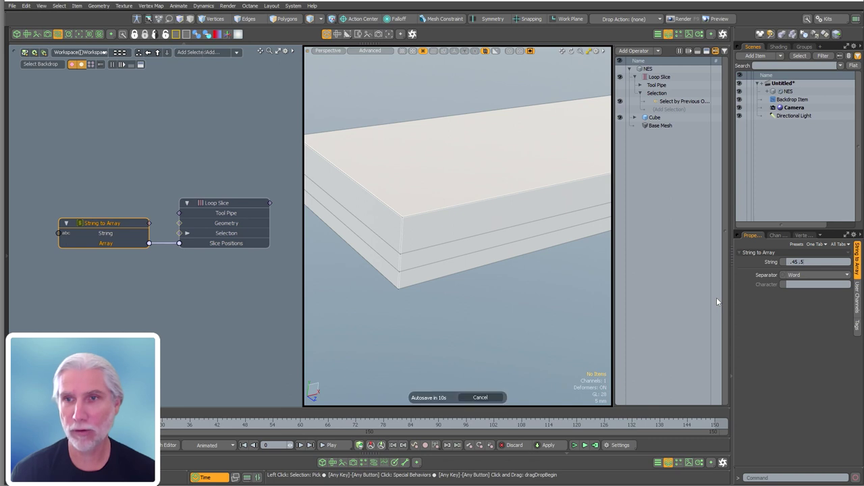
{"action": "key", "text": "Return"}
{"action": "left_click_drag", "start_coordinate": [483, 347], "coordinate": [457, 277], "text": "alt"}
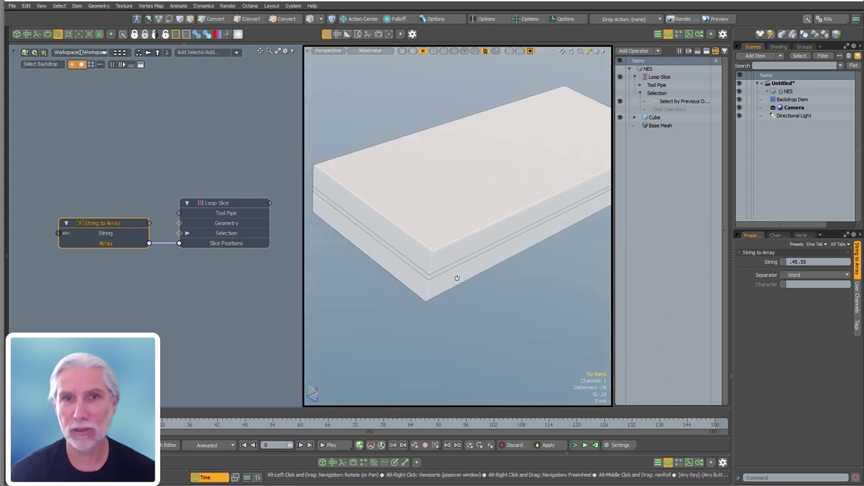
Hide the schematic and collapse the Loop Slice entry in the mesh operation stack after expanding its Tool Pipe.
{"action": "left_click", "coordinate": [60, 34]}
{"action": "left_click_drag", "start_coordinate": [317, 184], "coordinate": [467, 179], "text": "ctrl+alt"}
{"action": "left_click", "coordinate": [640, 85]}
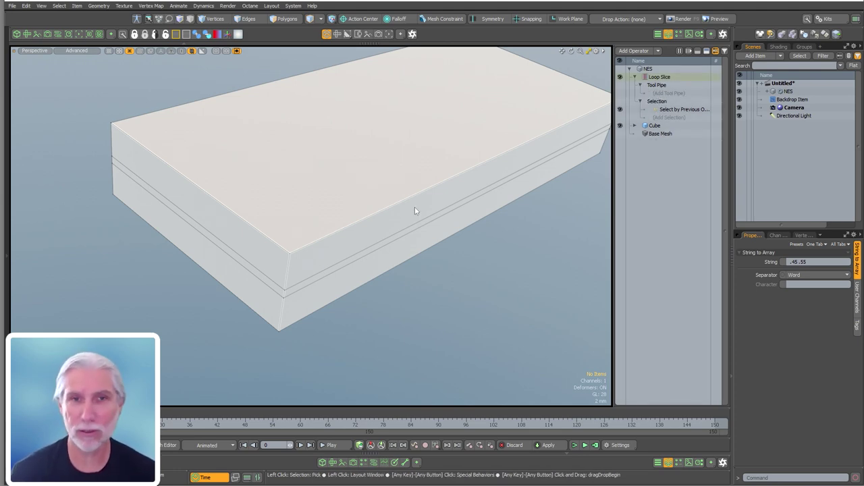
{"action": "left_click_drag", "start_coordinate": [415, 211], "coordinate": [237, 356], "text": "alt"}
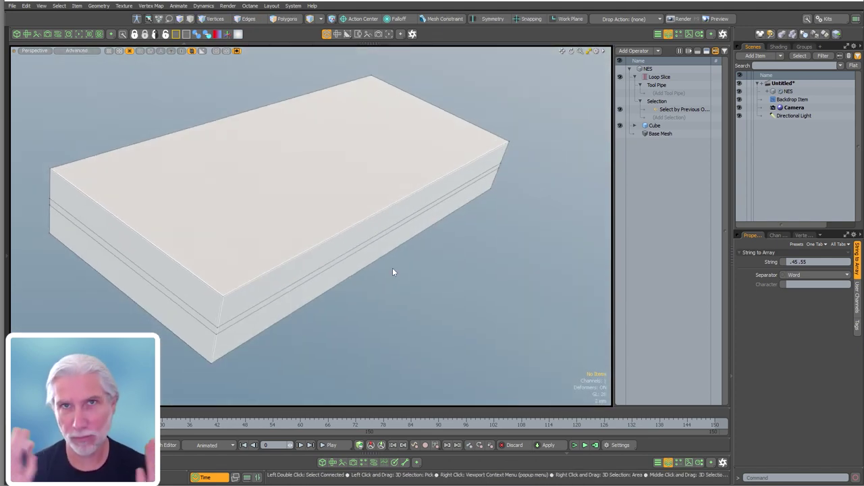
{"action": "left_click", "coordinate": [659, 76]}
{"action": "left_click", "coordinate": [635, 77]}
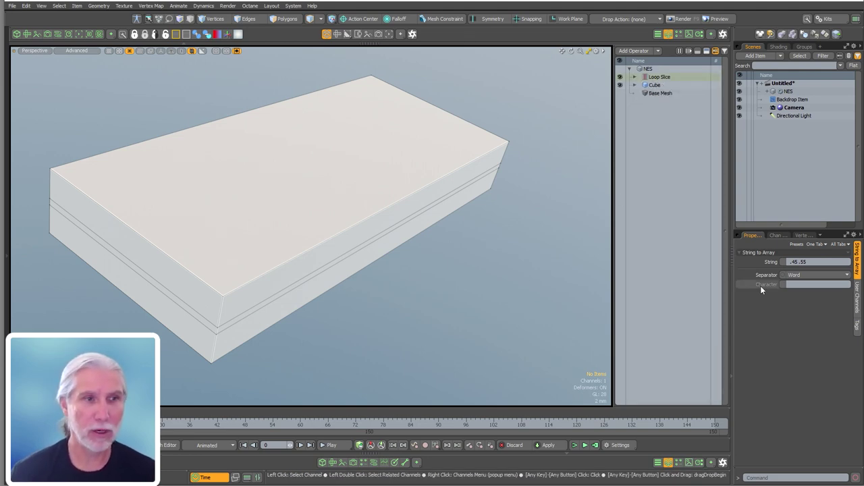
Add a Polygon Bevel mesh operation to the NES item's operation stack above Loop Slice.
{"action": "double_click", "coordinate": [667, 254]}
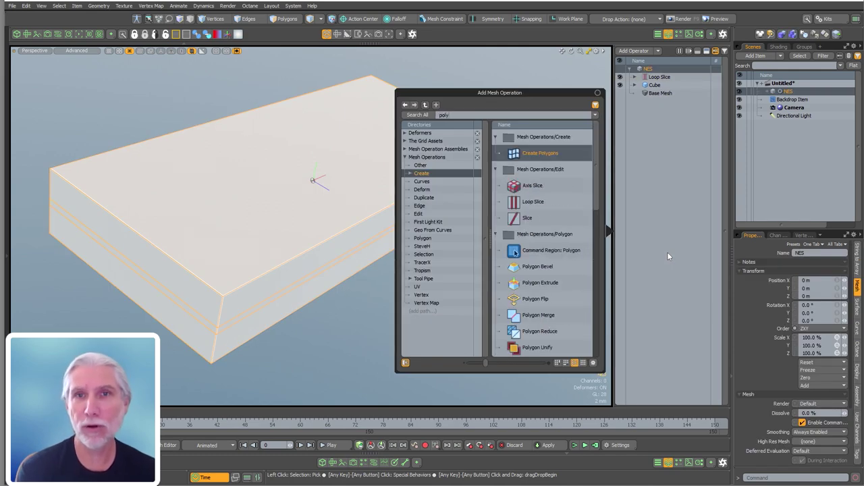
{"action": "type", "text": "go b"}
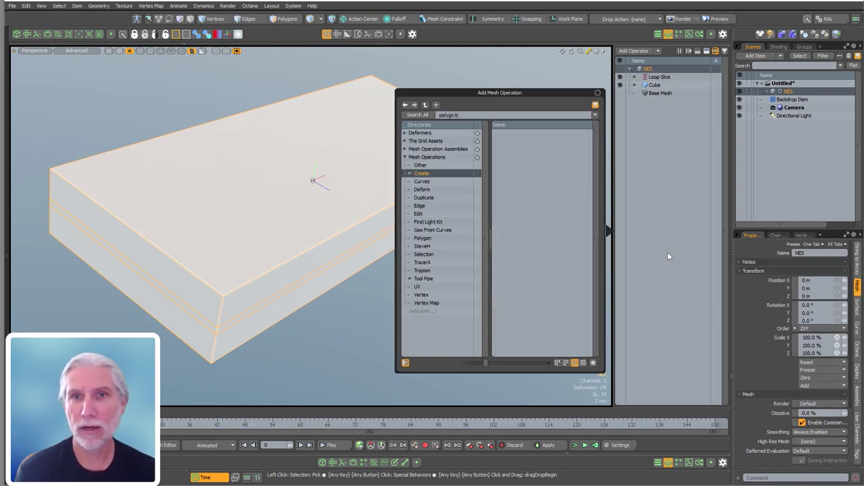
{"action": "key", "text": "BackSpace"}
{"action": "key", "text": "BackSpace"}
{"action": "type", "text": "n b"}
{"action": "key", "text": "Return"}
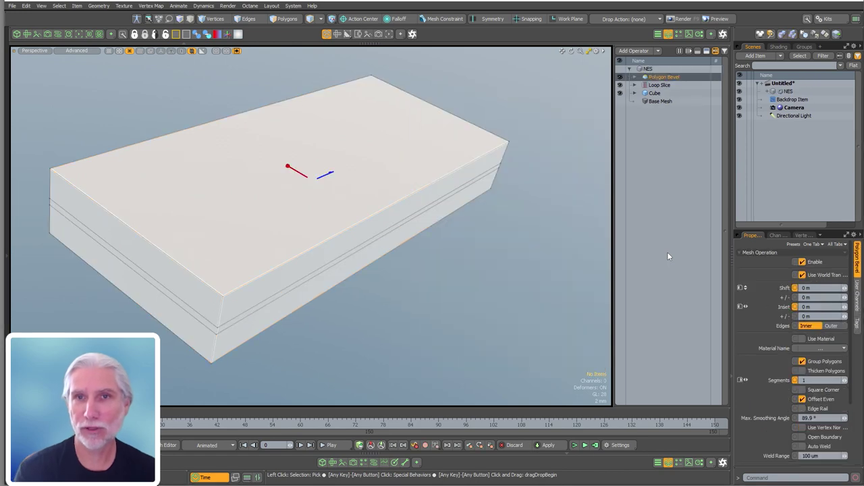
Expand the Polygon Bevel entry with its Tool Pipe and Selection groups and add a Select by Previous Operation modifier as its selection.
{"action": "left_click_drag", "start_coordinate": [386, 175], "coordinate": [343, 174], "text": "alt"}
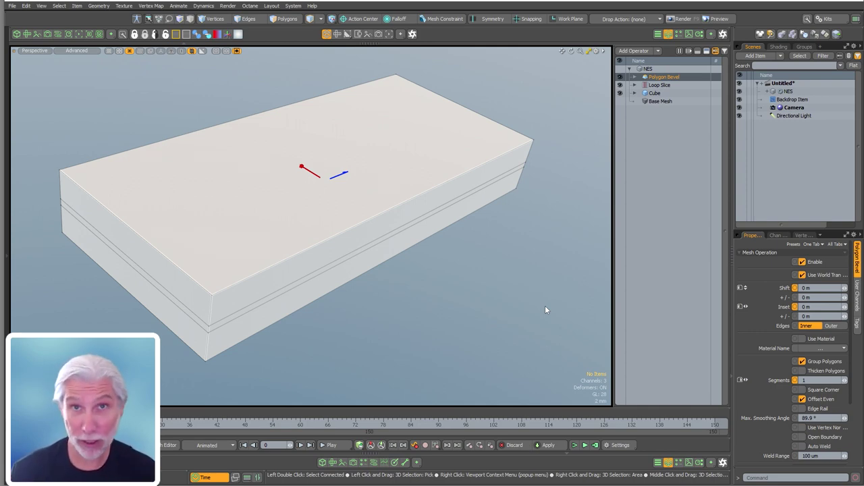
{"action": "left_click", "coordinate": [634, 77]}
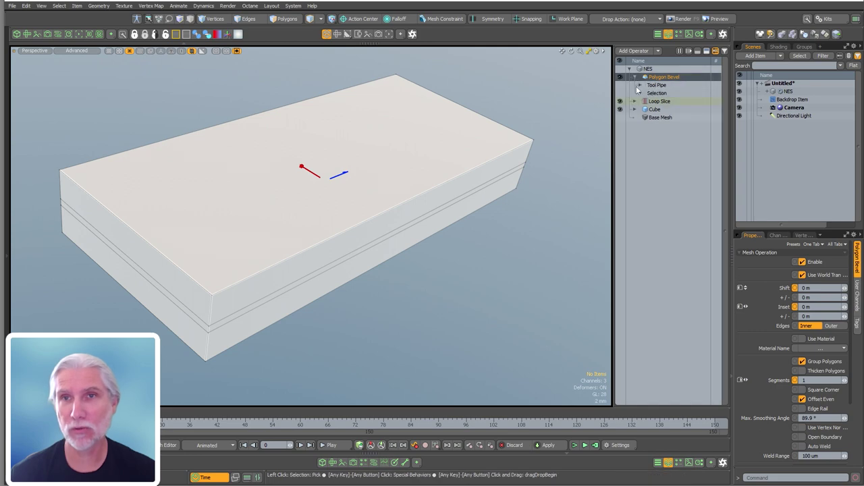
{"action": "left_click", "coordinate": [641, 93]}
{"action": "left_click", "coordinate": [639, 85]}
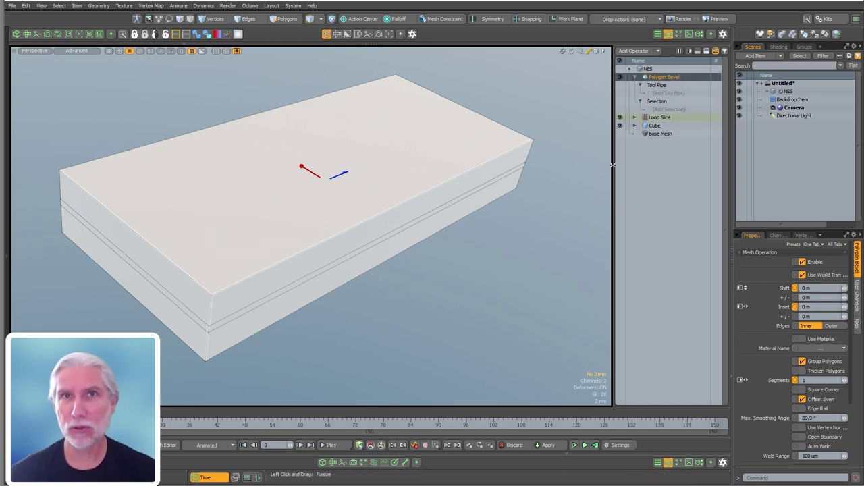
{"action": "left_click", "coordinate": [670, 108]}
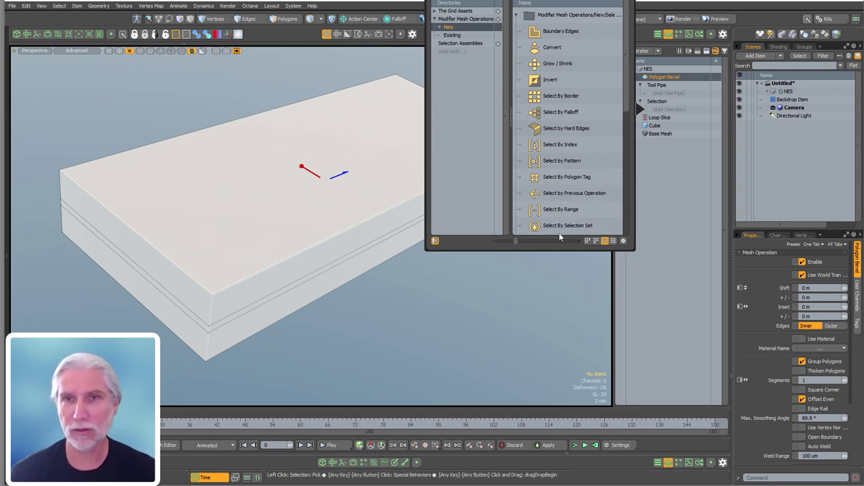
{"action": "double_click", "coordinate": [561, 193]}
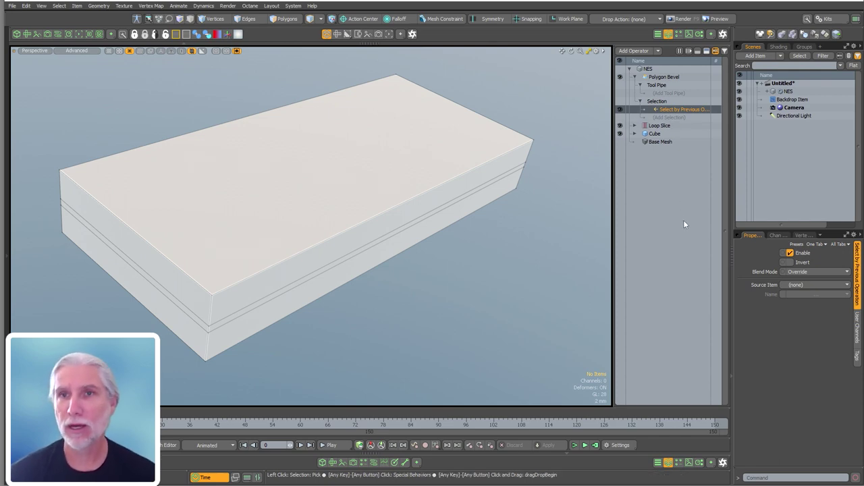
Set the Select by Previous Operation source item to Loop Slice and its name to New Polygon.
{"action": "left_click", "coordinate": [804, 286]}
{"action": "left_click", "coordinate": [803, 309]}
{"action": "left_click", "coordinate": [805, 294]}
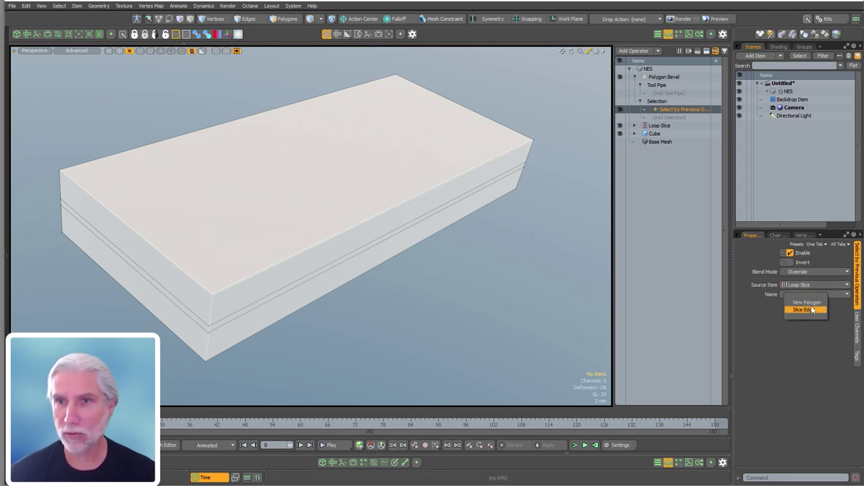
{"action": "left_click", "coordinate": [807, 303]}
Try shifting the Polygon Bevel with the New Polygon selection, and undo the shift.
{"action": "left_click_drag", "start_coordinate": [358, 297], "coordinate": [386, 292], "text": "alt"}
{"action": "left_click", "coordinate": [663, 76]}
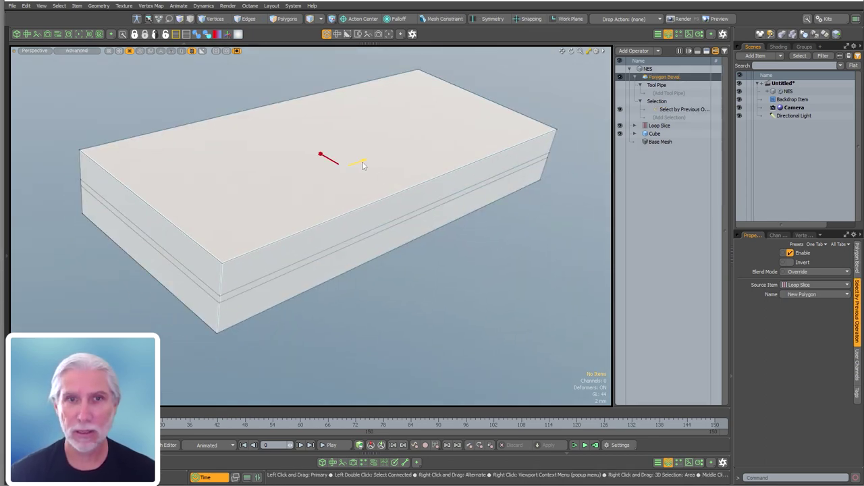
{"action": "left_click_drag", "start_coordinate": [362, 165], "coordinate": [393, 155]}
{"action": "key", "text": "ctrl+z"}
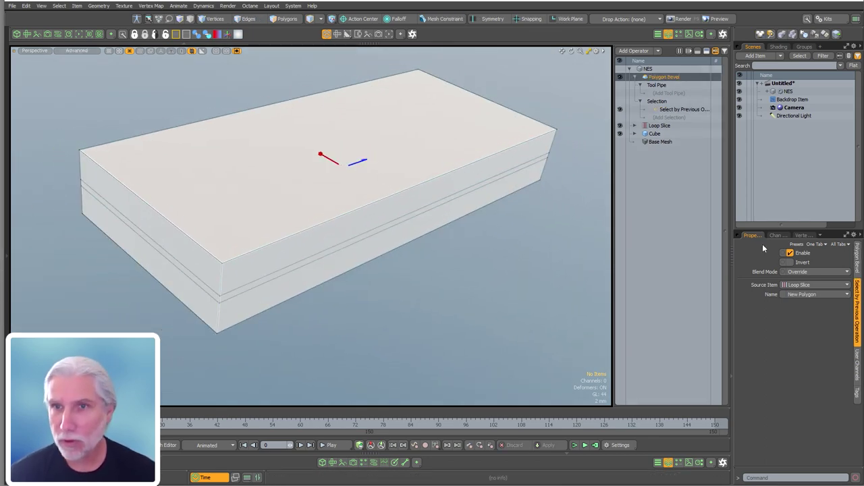
Change the Select by Previous Operation name to Slice Edge.
{"action": "left_click", "coordinate": [672, 109]}
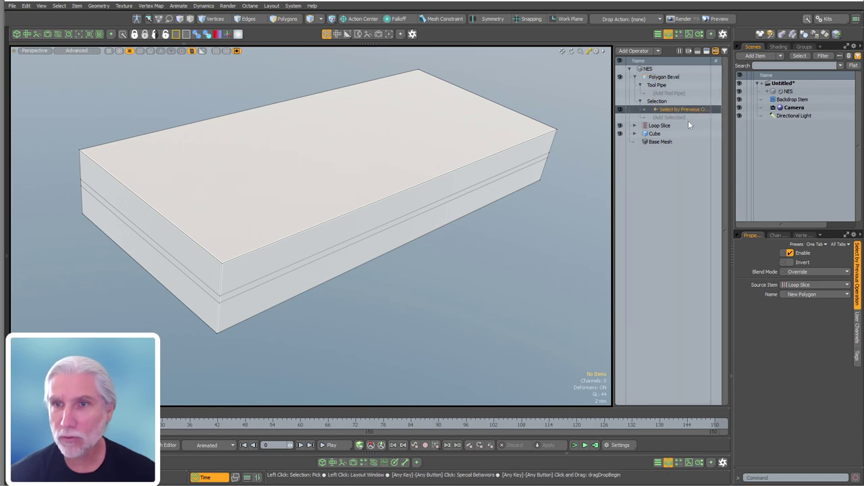
{"action": "left_click", "coordinate": [807, 295]}
{"action": "left_click", "coordinate": [807, 302]}
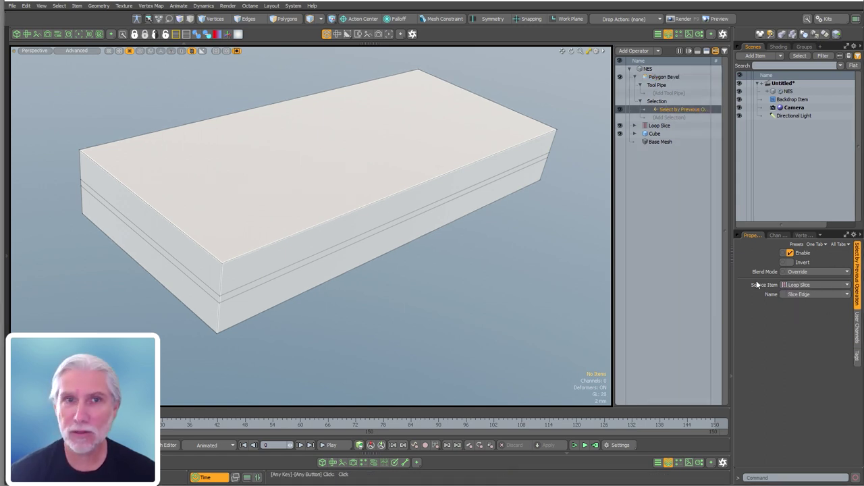
Add a Convert modifier to the Polygon Bevel's selection and set it to convert from Edge.
{"action": "left_click", "coordinate": [669, 117]}
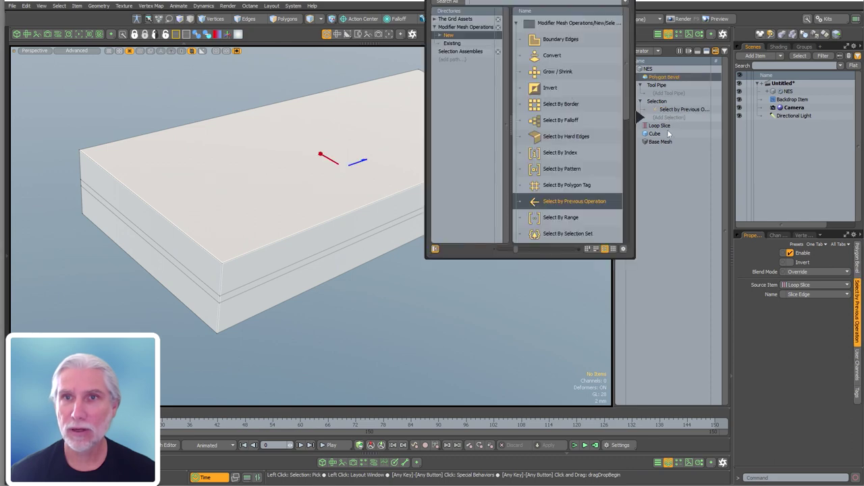
{"action": "double_click", "coordinate": [559, 56]}
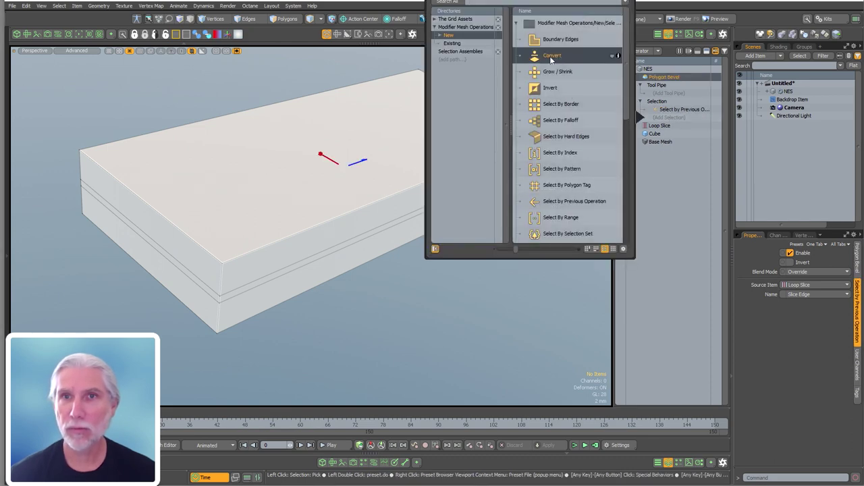
{"action": "left_click", "coordinate": [813, 288]}
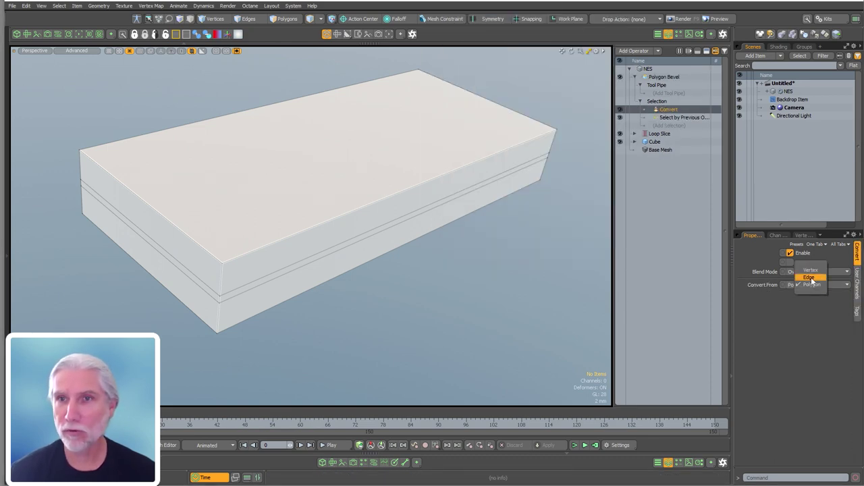
{"action": "left_click", "coordinate": [810, 280]}
Shift the Polygon Bevel inward to about -600 um to recess the band between the two slices.
{"action": "left_click", "coordinate": [662, 77]}
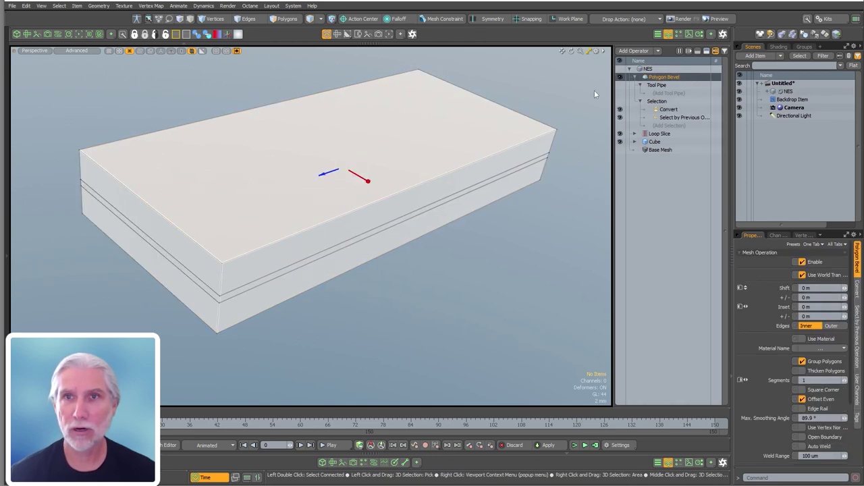
{"action": "mouse_move", "coordinate": [329, 172]}
{"action": "left_mouse_down"}
{"action": "mouse_move", "coordinate": [323, 175]}
{"action": "mouse_move", "coordinate": [337, 169]}
{"action": "left_mouse_up"}
{"action": "scroll", "coordinate": [261, 253], "scroll_direction": "up", "scroll_amount": 3}
{"action": "left_click_drag", "start_coordinate": [253, 256], "coordinate": [276, 205], "text": "alt"}
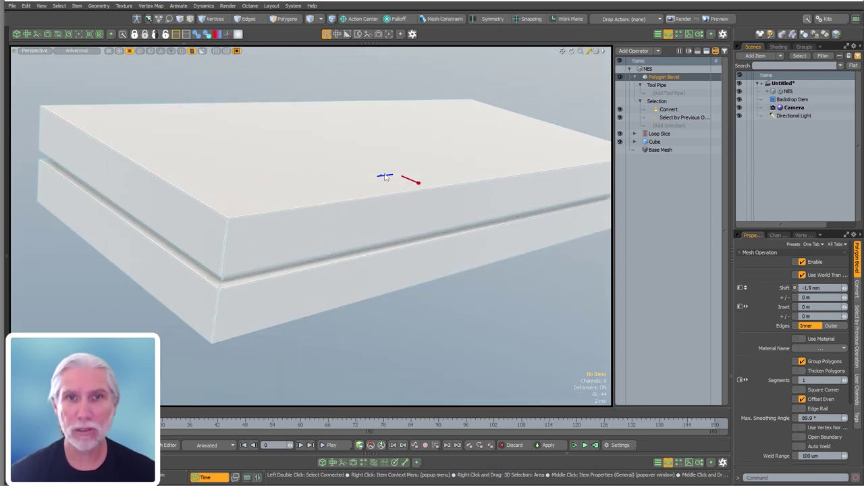
{"action": "left_click_drag", "start_coordinate": [385, 177], "coordinate": [382, 177]}
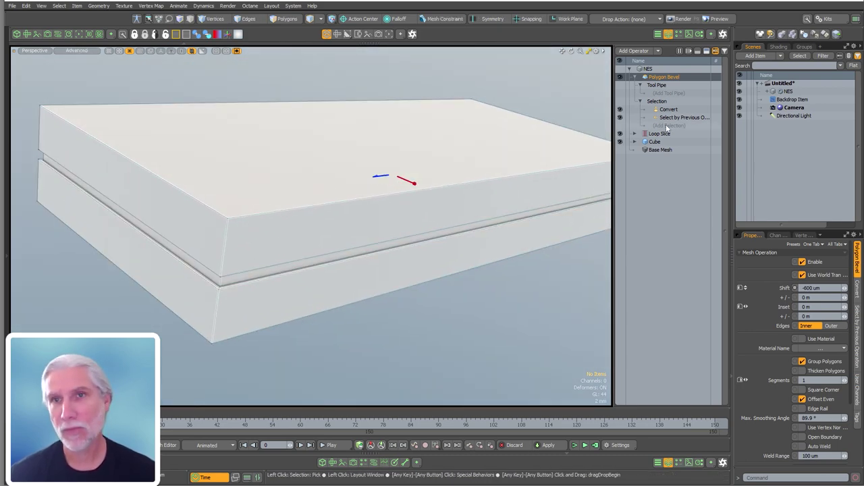
{"action": "left_click", "coordinate": [700, 117]}
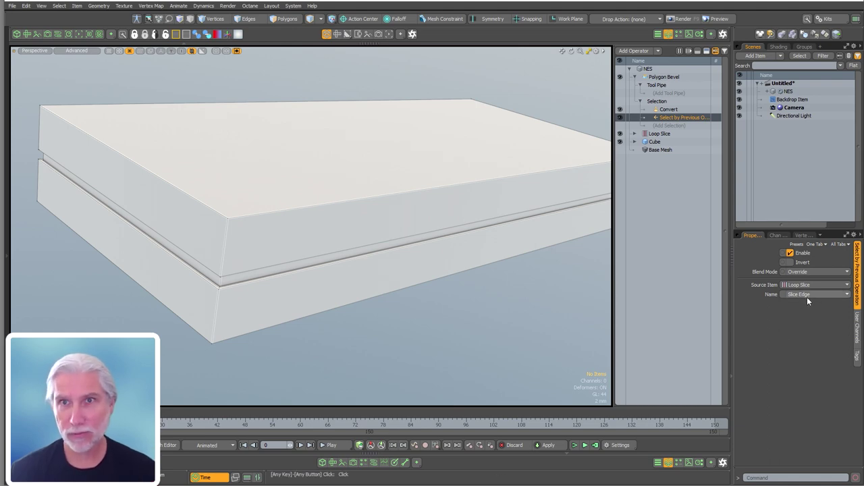
{"action": "left_click", "coordinate": [665, 77]}
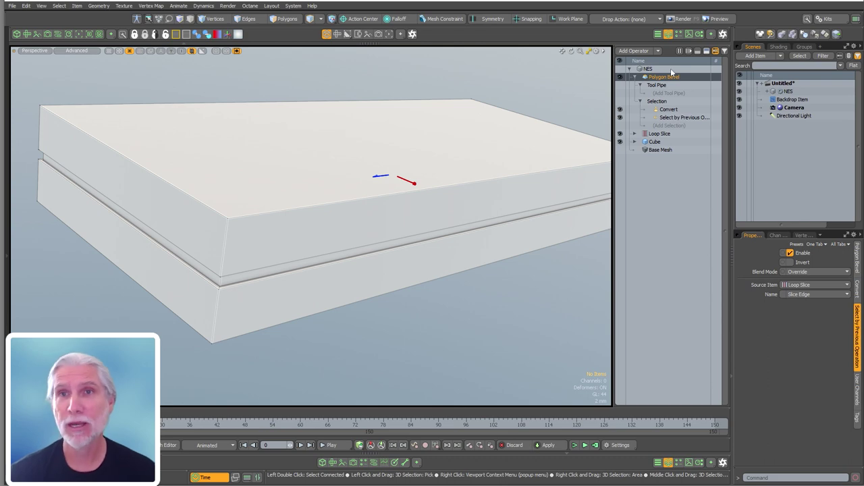
{"action": "left_click", "coordinate": [698, 117]}
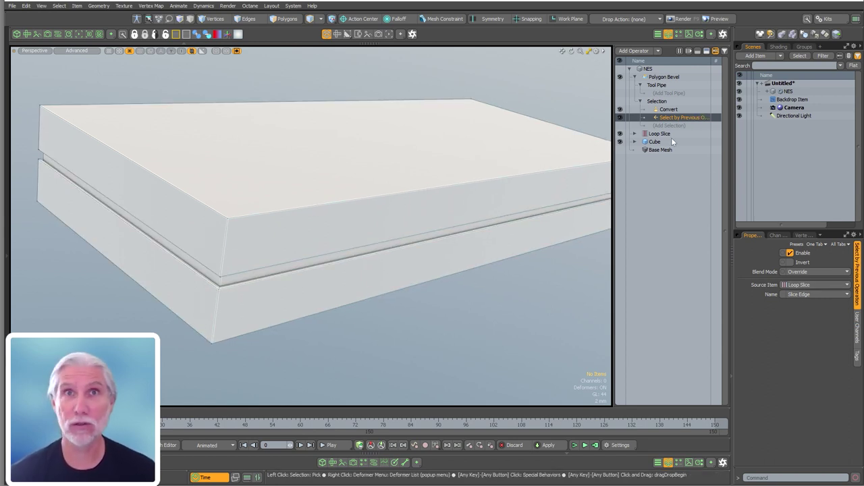
Try Polygon as the Convert modifier's Convert From type, and restore it to Edge.
{"action": "left_click", "coordinate": [668, 109]}
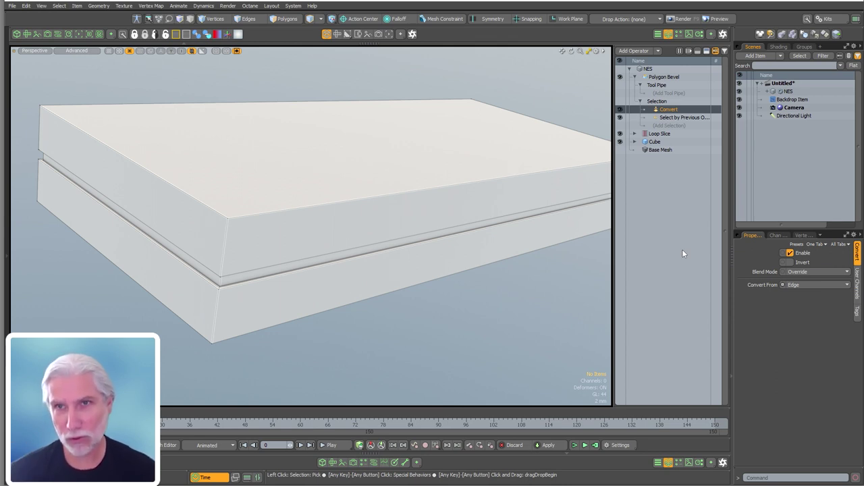
{"action": "left_click", "coordinate": [804, 285]}
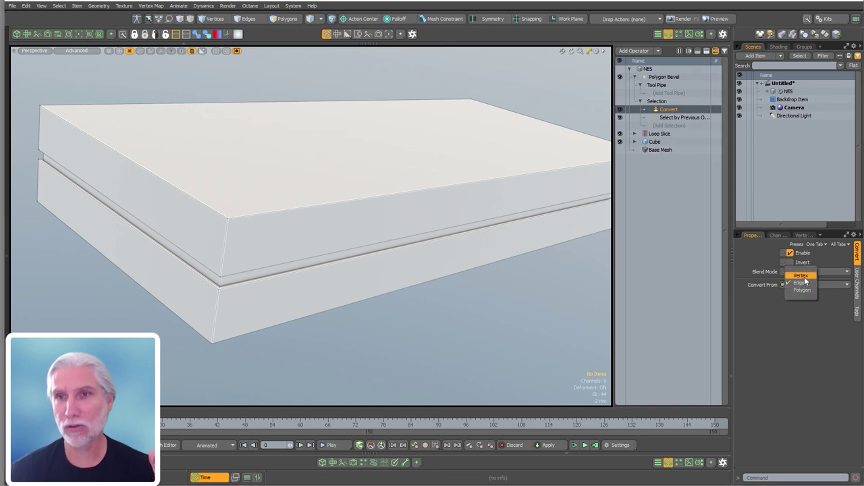
{"action": "left_click", "coordinate": [802, 290]}
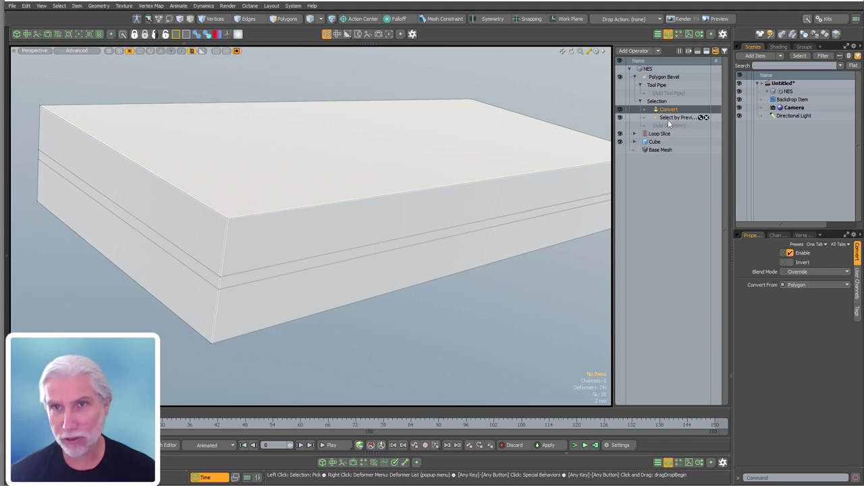
{"action": "left_click", "coordinate": [802, 286]}
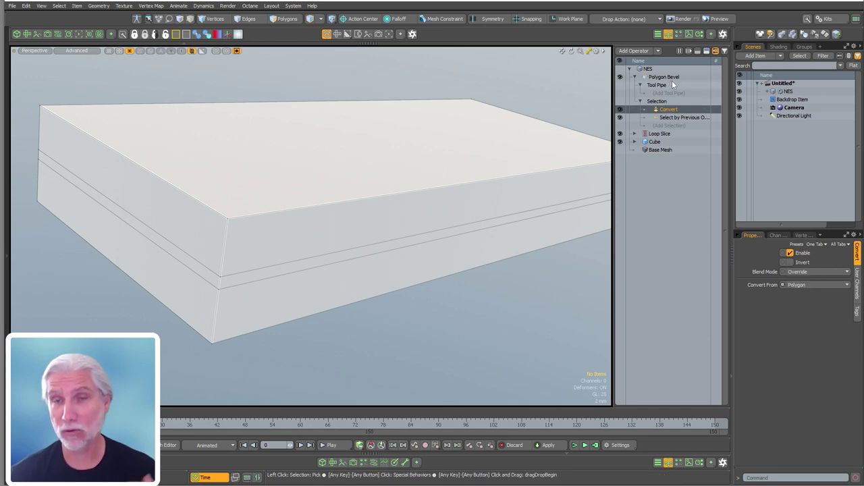
{"action": "left_click", "coordinate": [813, 285]}
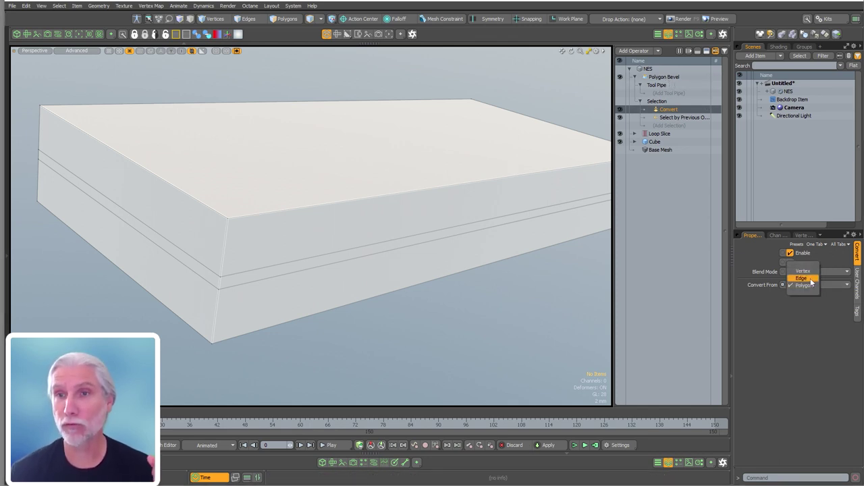
{"action": "left_click", "coordinate": [812, 277]}
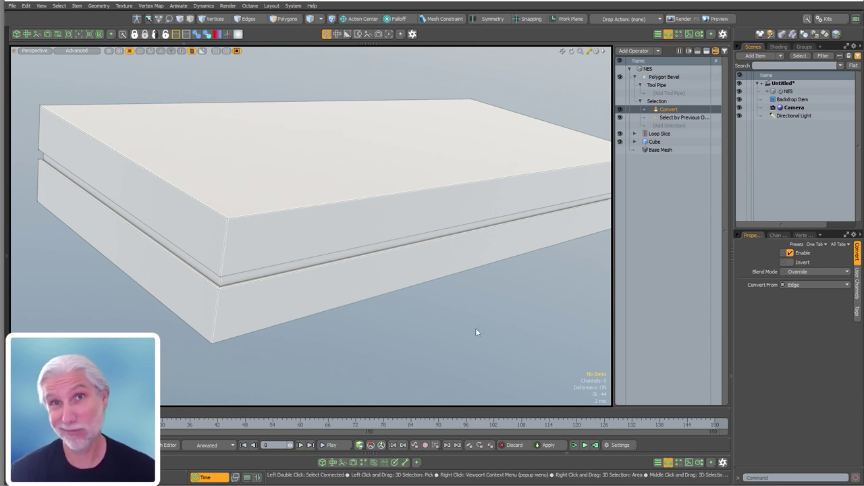
Fine-tune the Polygon Bevel's inward shift to refine the depth of the seam groove around the box's sides.
{"action": "left_click_drag", "start_coordinate": [276, 299], "coordinate": [431, 234], "text": "alt"}
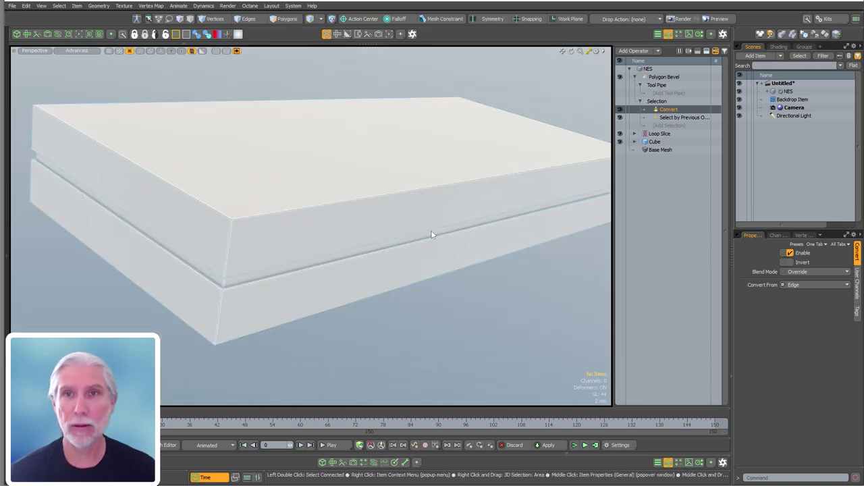
{"action": "left_click", "coordinate": [664, 77]}
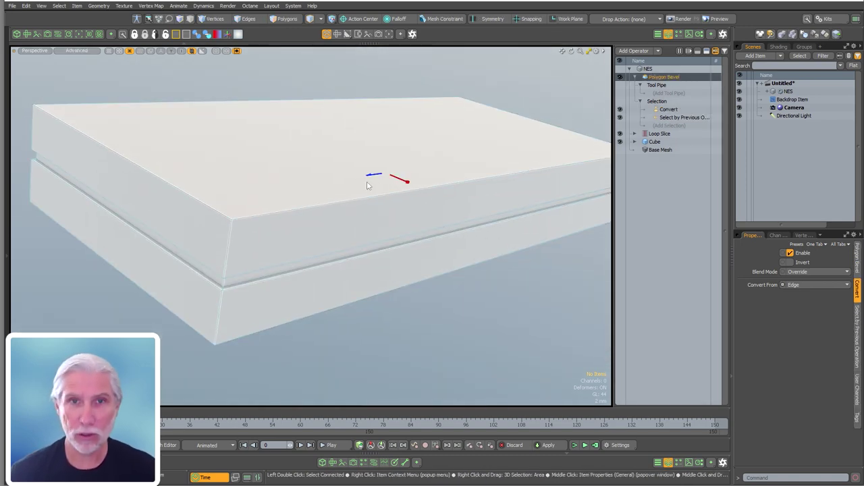
{"action": "left_click_drag", "start_coordinate": [369, 175], "coordinate": [370, 174]}
{"action": "key", "text": "space"}
{"action": "left_click_drag", "start_coordinate": [358, 264], "coordinate": [274, 264], "text": "alt"}
{"action": "left_click", "coordinate": [669, 77]}
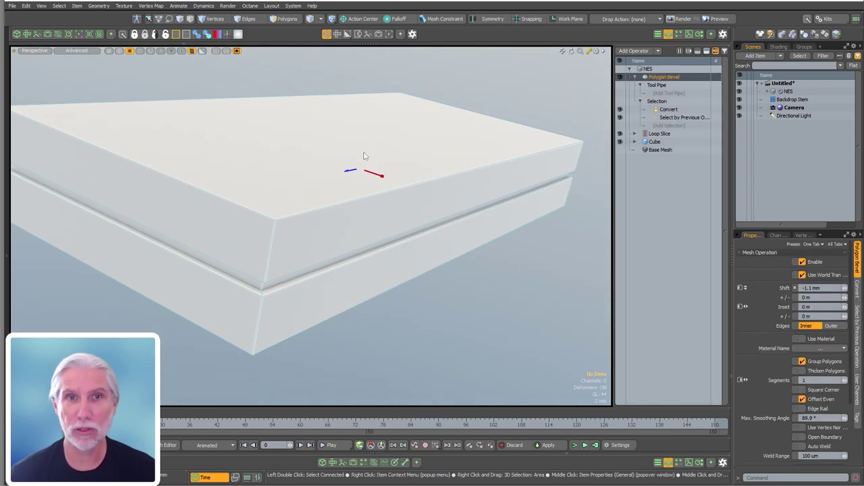
{"action": "left_click_drag", "start_coordinate": [348, 171], "coordinate": [346, 171]}
{"action": "key", "text": "space"}
Add an Edge Chamfer mesh operation above the Polygon Bevel and expand its Selection group.
{"action": "left_click_drag", "start_coordinate": [393, 278], "coordinate": [371, 297], "text": "alt"}
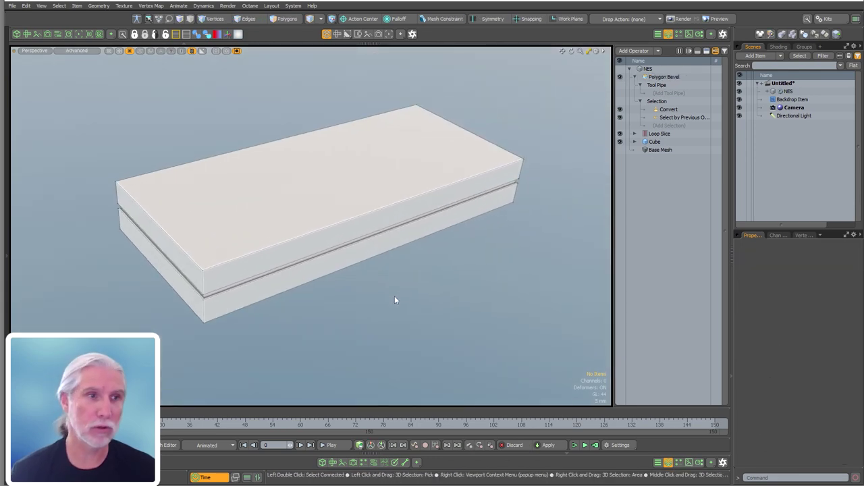
{"action": "left_click_drag", "start_coordinate": [392, 311], "coordinate": [272, 274], "text": "alt"}
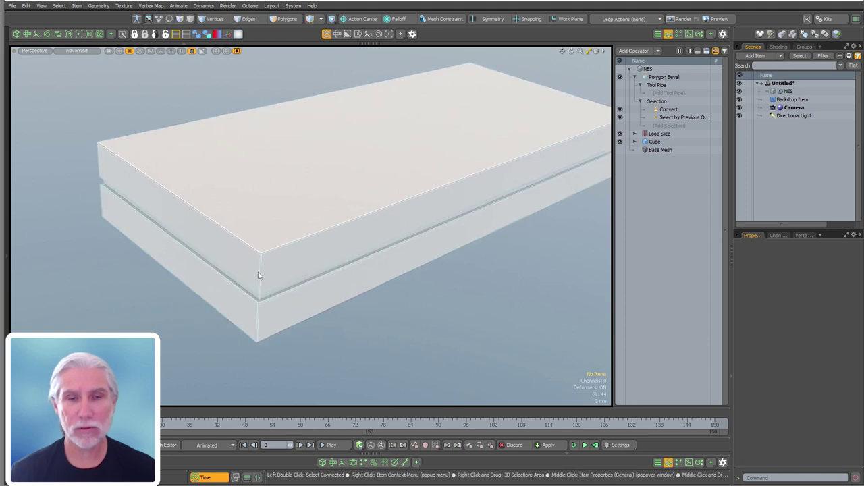
{"action": "key", "text": "2"}
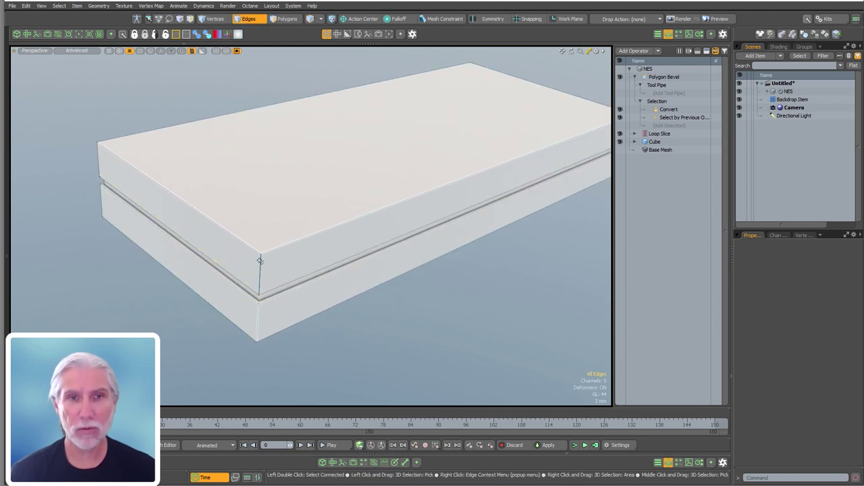
{"action": "left_click_drag", "start_coordinate": [399, 312], "coordinate": [368, 285], "text": "ctrl+alt"}
{"action": "double_click", "coordinate": [682, 239]}
{"action": "type", "text": "edge"}
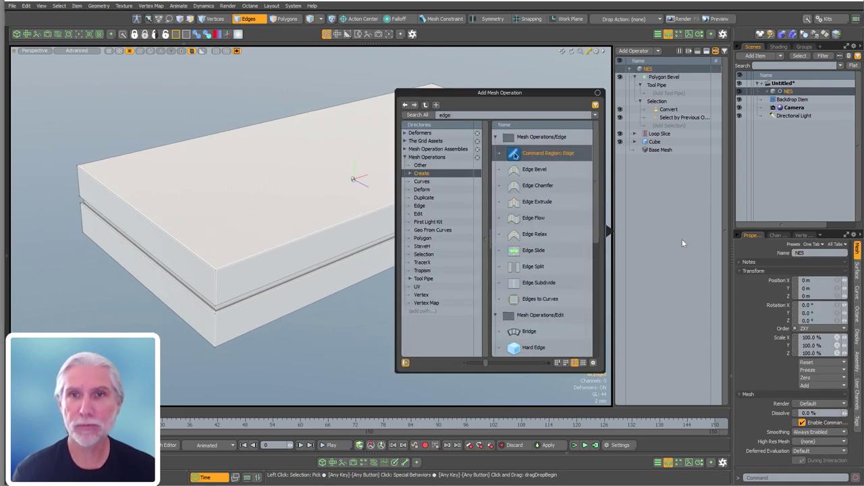
{"action": "type", "text": " c"}
{"action": "key", "text": "Return"}
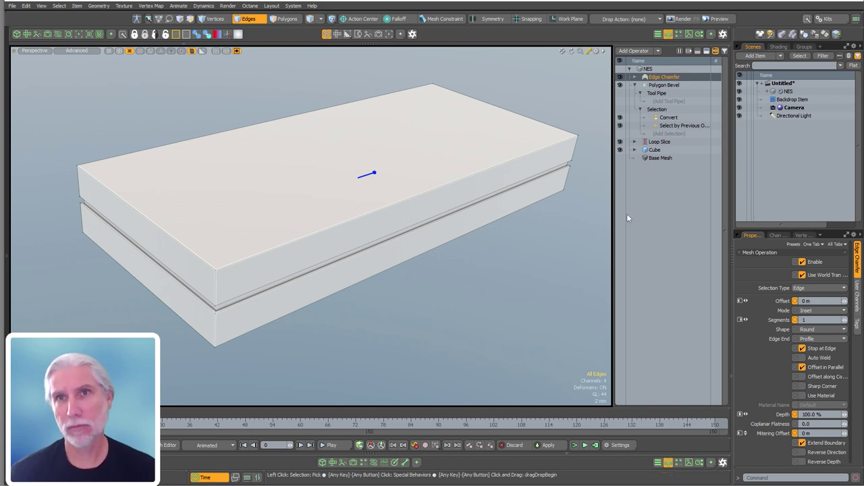
{"action": "left_click", "coordinate": [634, 77]}
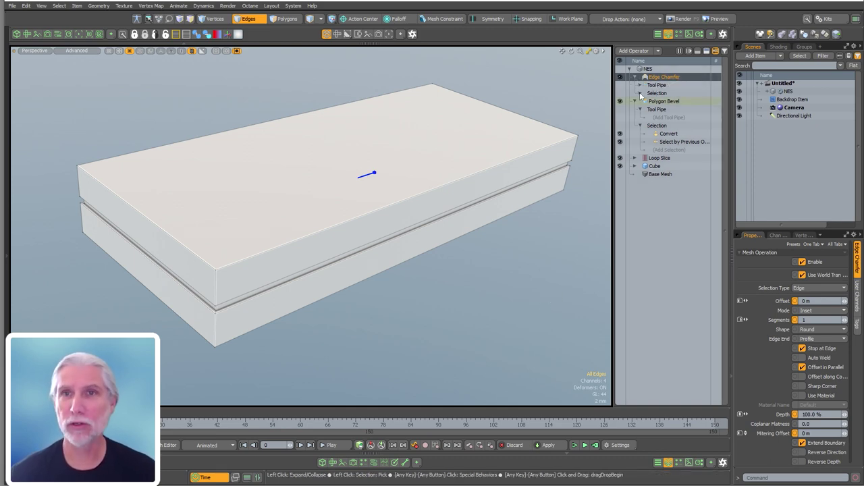
{"action": "left_click", "coordinate": [639, 93]}
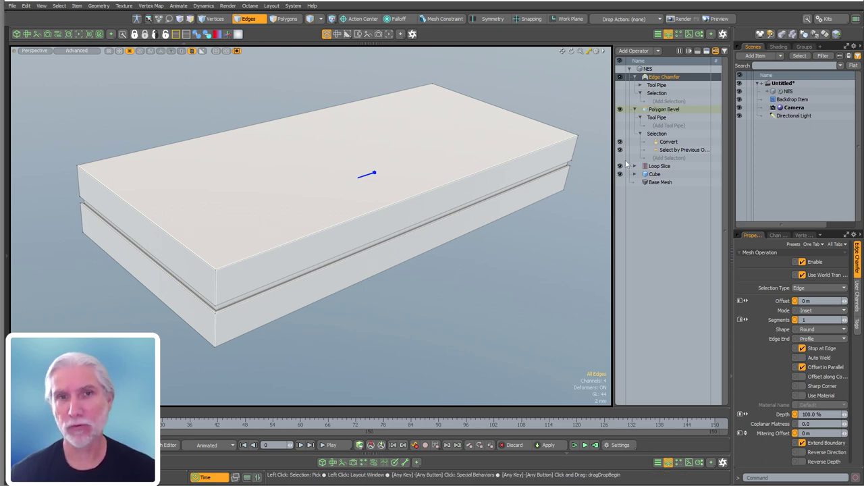
Select the box's upper vertical corner edge and extend it to its edge loop, inspect which edges it covers, and drop the selection.
{"action": "scroll", "coordinate": [215, 270], "scroll_direction": "up", "scroll_amount": 3}
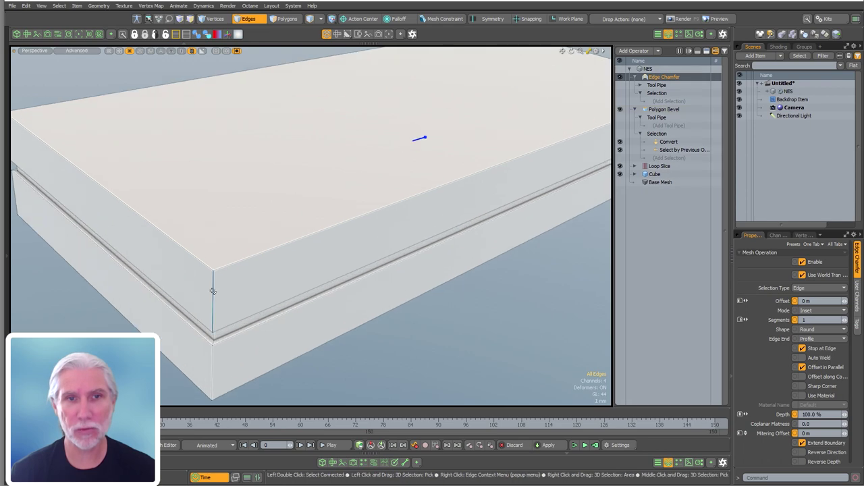
{"action": "scroll", "coordinate": [212, 299], "scroll_direction": "down", "scroll_amount": 5}
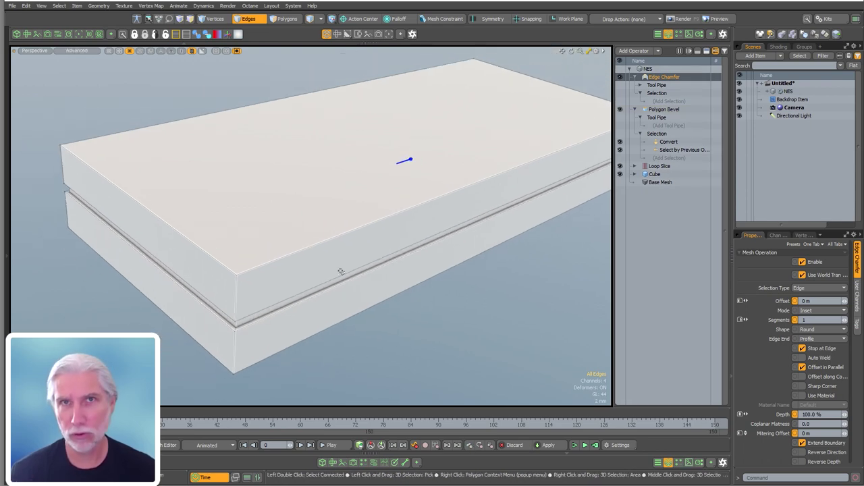
{"action": "left_click", "coordinate": [236, 301]}
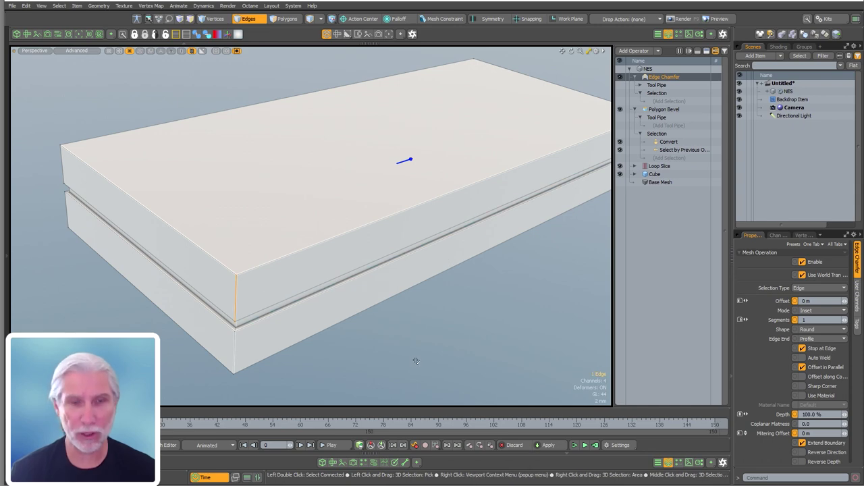
{"action": "key", "text": "l"}
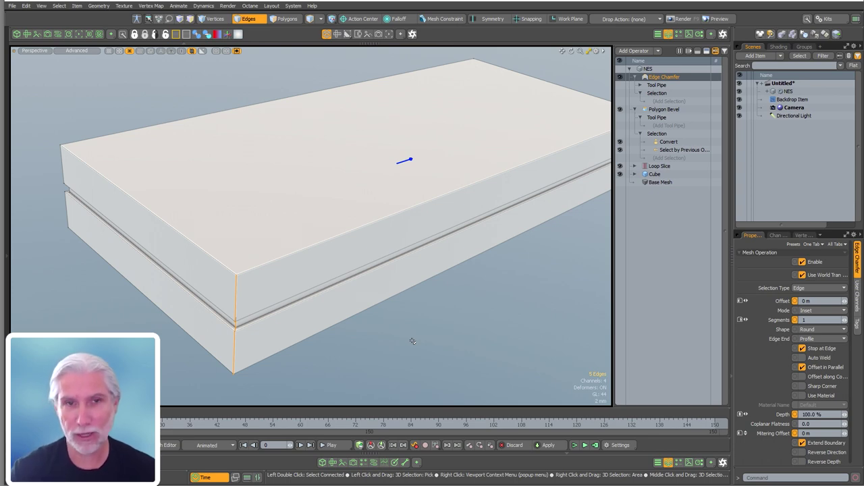
{"action": "left_click", "coordinate": [412, 341]}
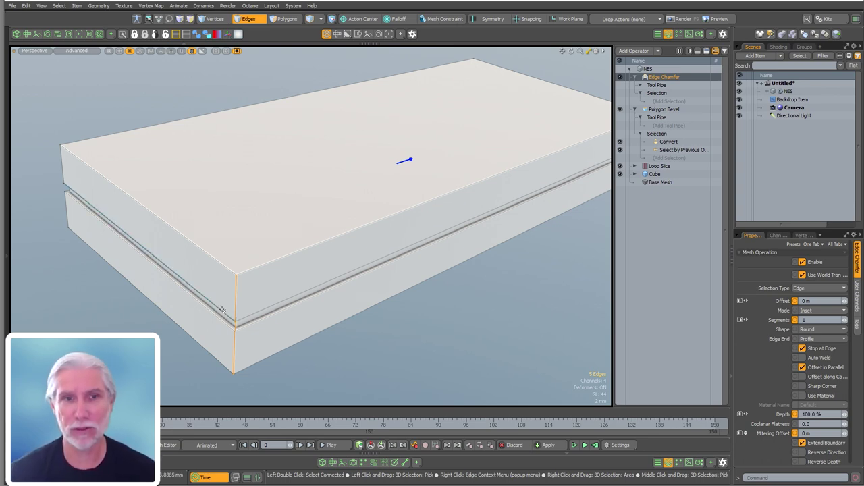
{"action": "left_click", "coordinate": [236, 299]}
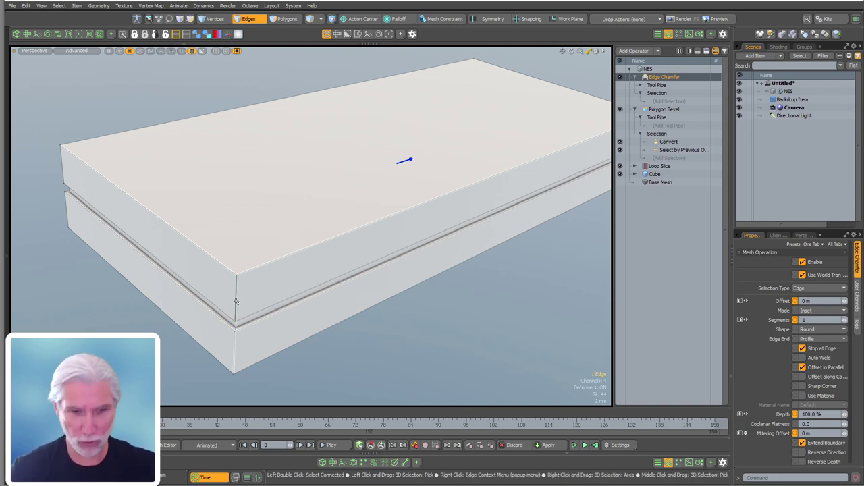
Browse the selection operations available for the Edge Chamfer, covering the Selection Assemblies and the new modifier operations.
{"action": "left_click", "coordinate": [634, 77]}
{"action": "left_click", "coordinate": [634, 85]}
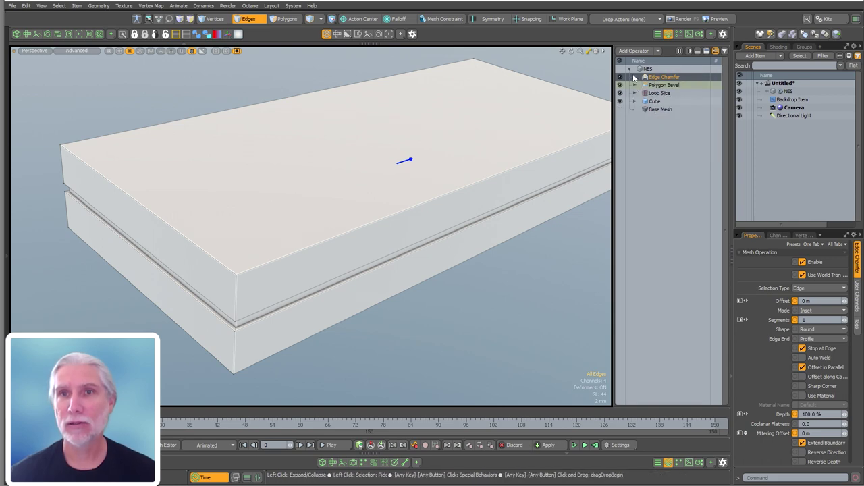
{"action": "left_click", "coordinate": [634, 77]}
{"action": "left_click", "coordinate": [668, 100]}
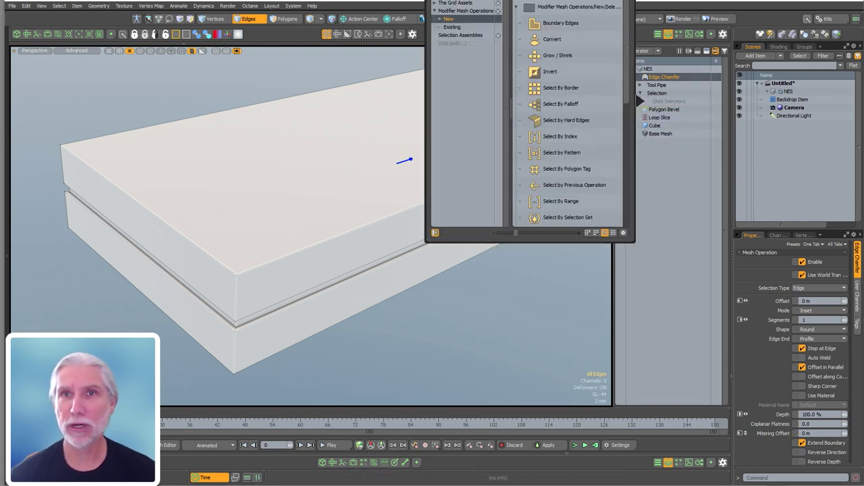
{"action": "left_click", "coordinate": [454, 81]}
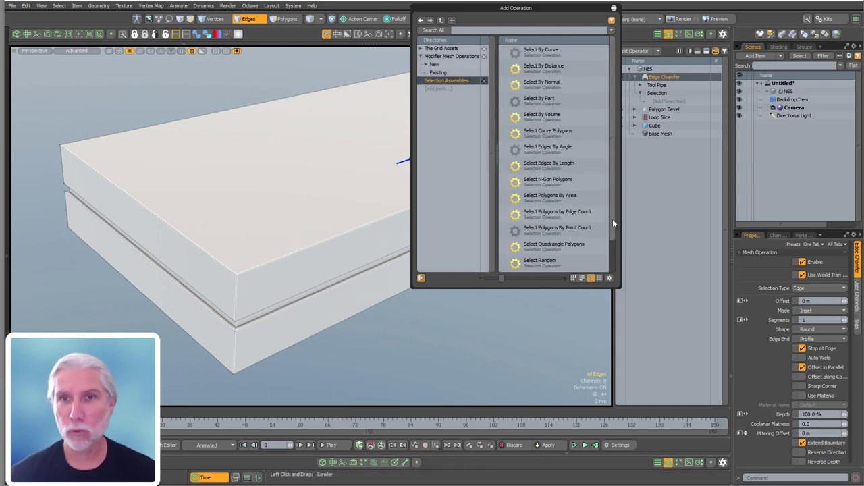
{"action": "left_click_drag", "start_coordinate": [613, 221], "coordinate": [619, 157]}
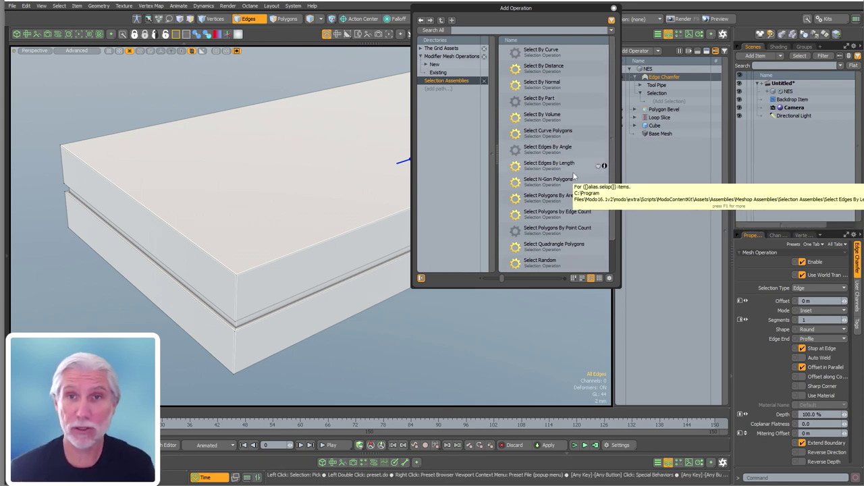
{"action": "left_click", "coordinate": [437, 72]}
{"action": "left_click", "coordinate": [437, 65]}
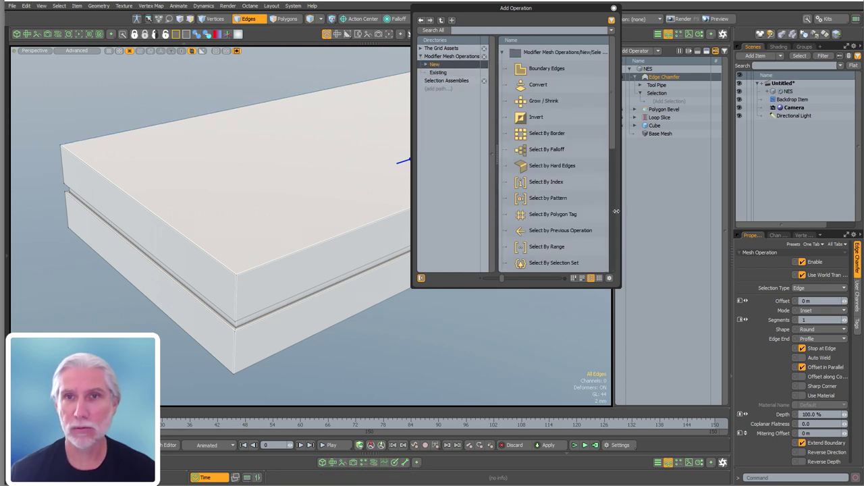
{"action": "left_click_drag", "start_coordinate": [615, 212], "coordinate": [611, 209]}
{"action": "scroll", "coordinate": [607, 203], "scroll_direction": "down", "scroll_amount": 5}
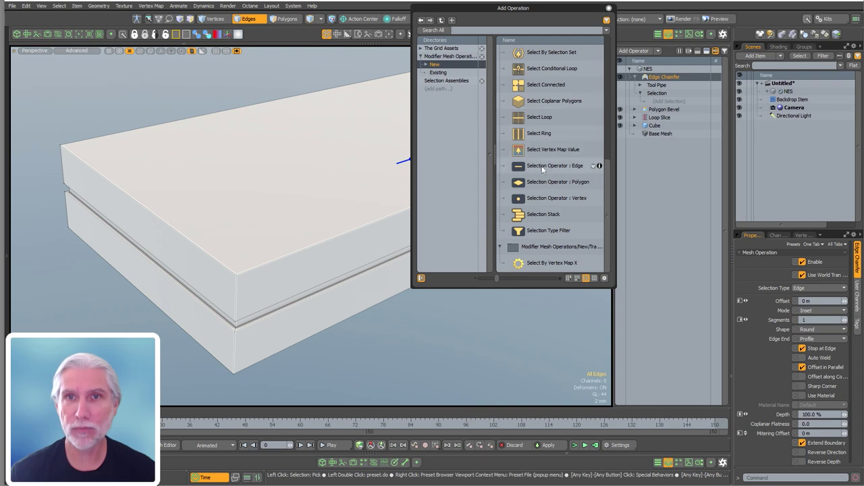
Add the Select Edges By Length selection assembly to the Edge Chamfer's selection.
{"action": "left_click", "coordinate": [438, 73]}
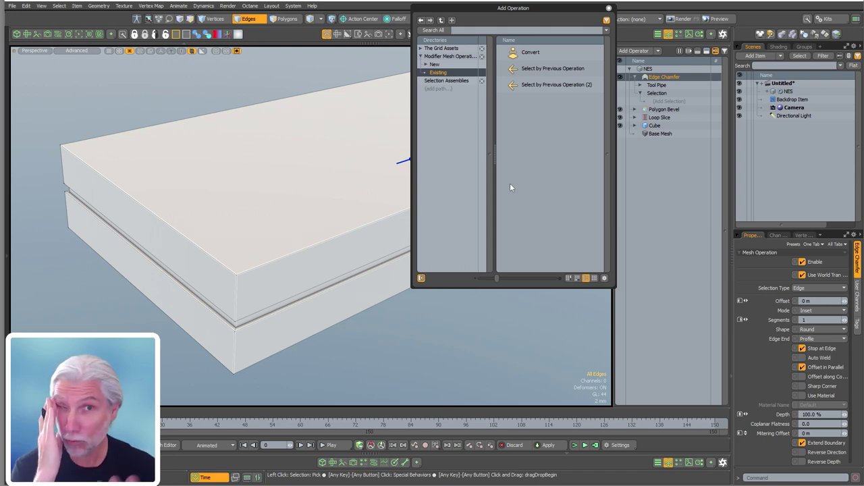
{"action": "left_click", "coordinate": [444, 81]}
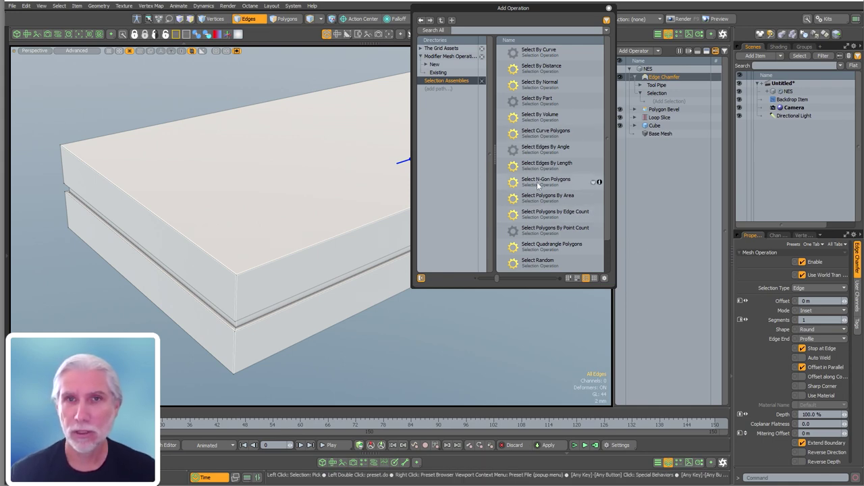
{"action": "left_click", "coordinate": [437, 72]}
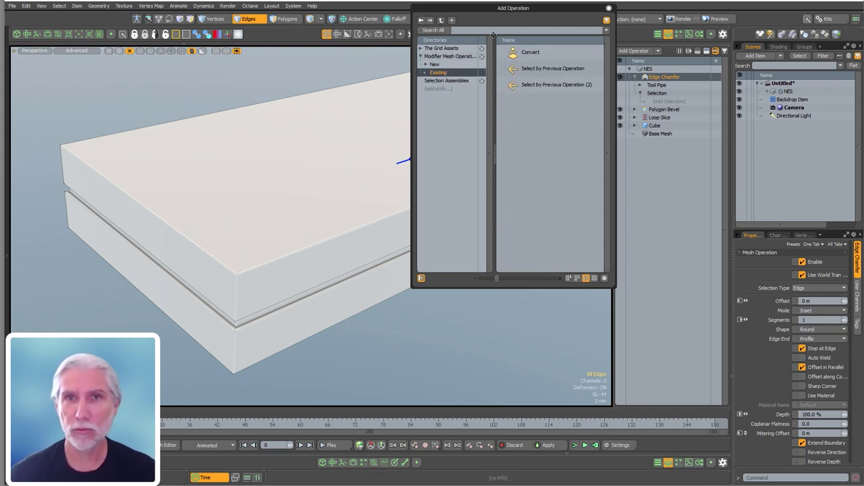
{"action": "left_click", "coordinate": [450, 56]}
{"action": "left_click", "coordinate": [446, 81]}
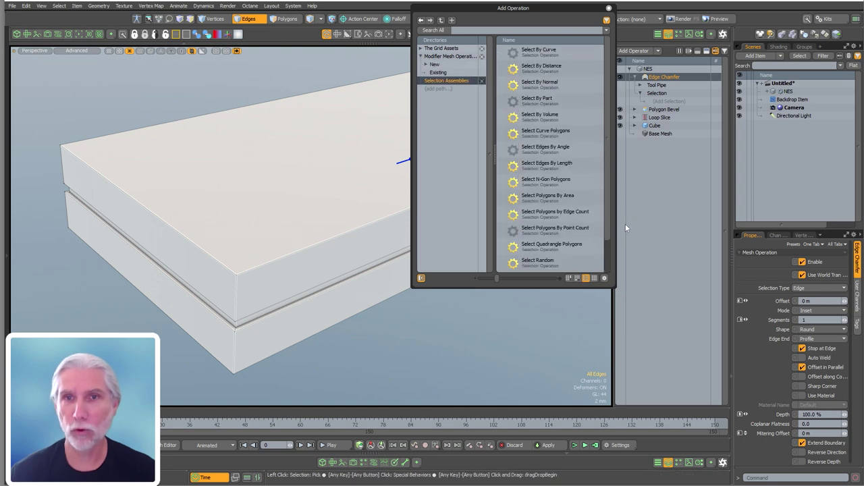
{"action": "left_click_drag", "start_coordinate": [604, 220], "coordinate": [608, 144]}
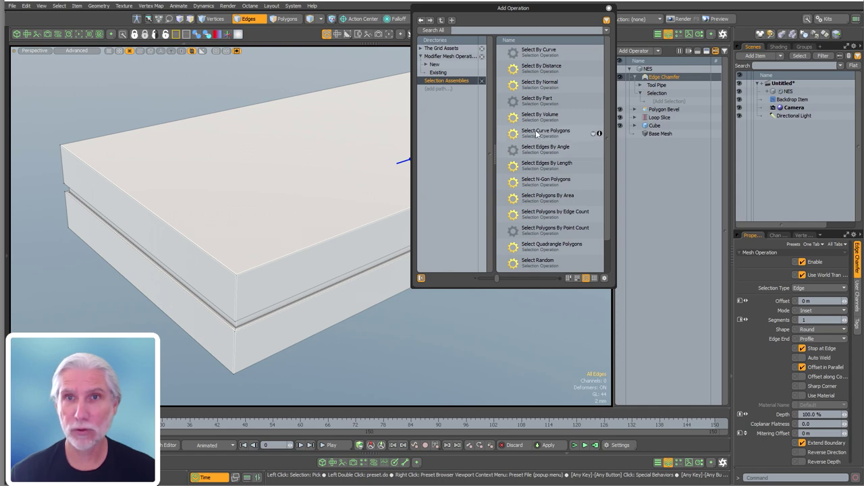
{"action": "scroll", "coordinate": [606, 119], "scroll_direction": "down", "scroll_amount": 1}
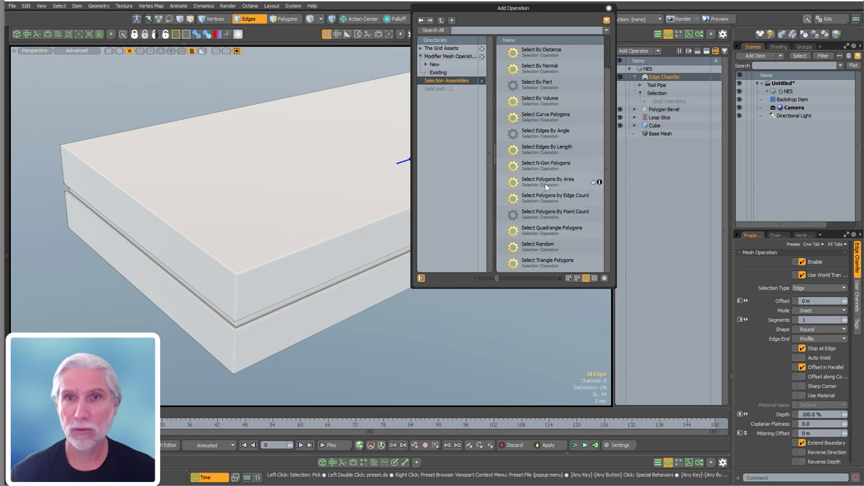
{"action": "left_click_drag", "start_coordinate": [543, 152], "coordinate": [675, 103]}
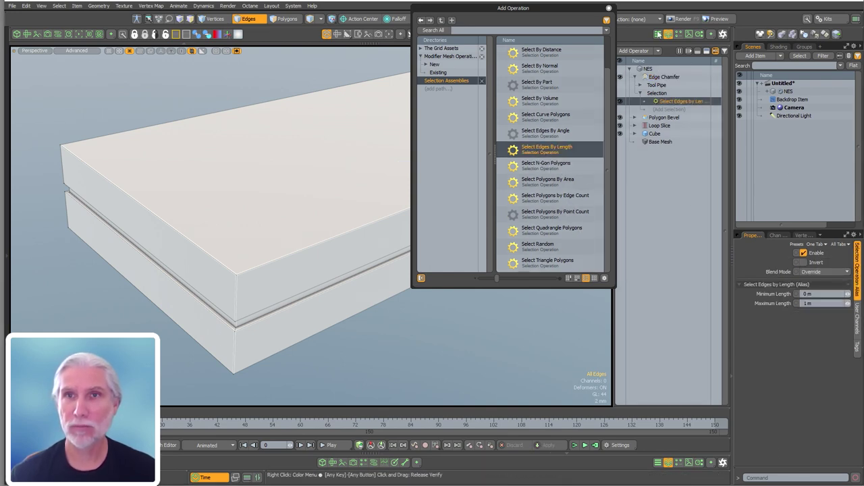
Limit Select Edges by Length to a minimum length of 6.5 mm and a maximum length of 8 mm.
{"action": "left_click", "coordinate": [820, 293]}
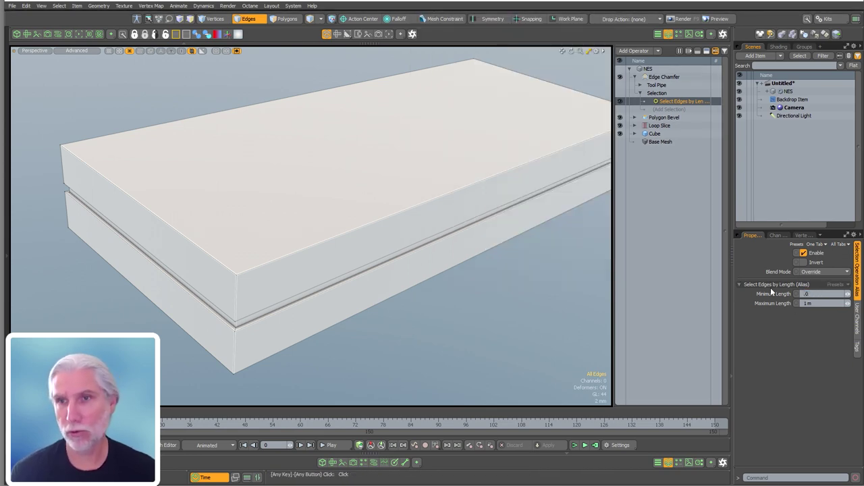
{"action": "type", "text": ".0065"}
{"action": "key", "text": "Tab"}
{"action": "type", "text": ".0075"}
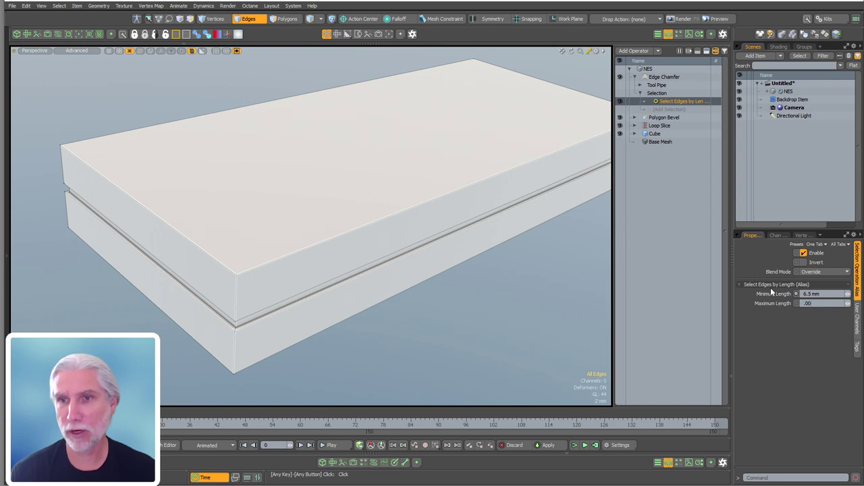
{"action": "key", "text": "Return"}
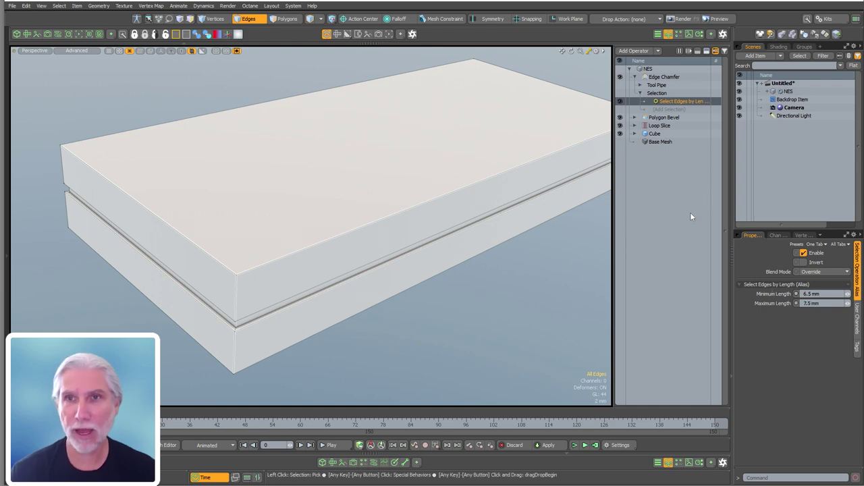
{"action": "left_click", "coordinate": [825, 303]}
{"action": "type", "text": ".00"}
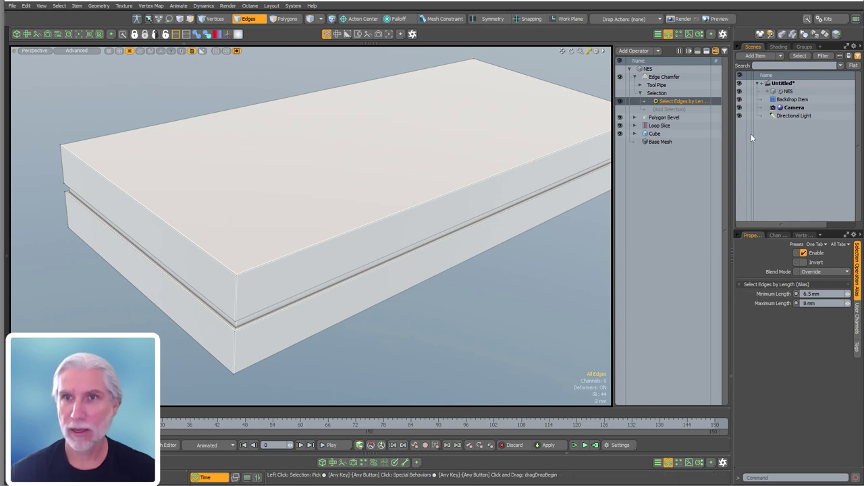
Add Select Loop to the Edge Chamfer's selection and chamfer the box's vertical corners with an offset of about 1.65 mm and 2 segments.
{"action": "left_click", "coordinate": [677, 110]}
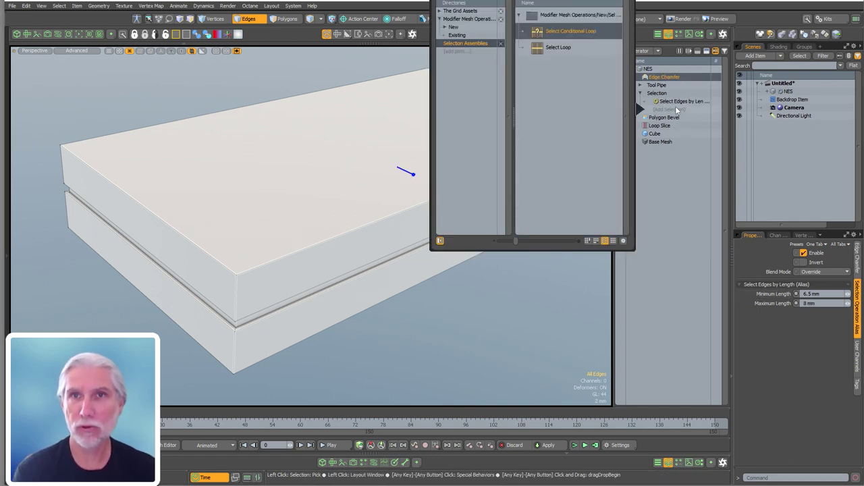
{"action": "double_click", "coordinate": [559, 47]}
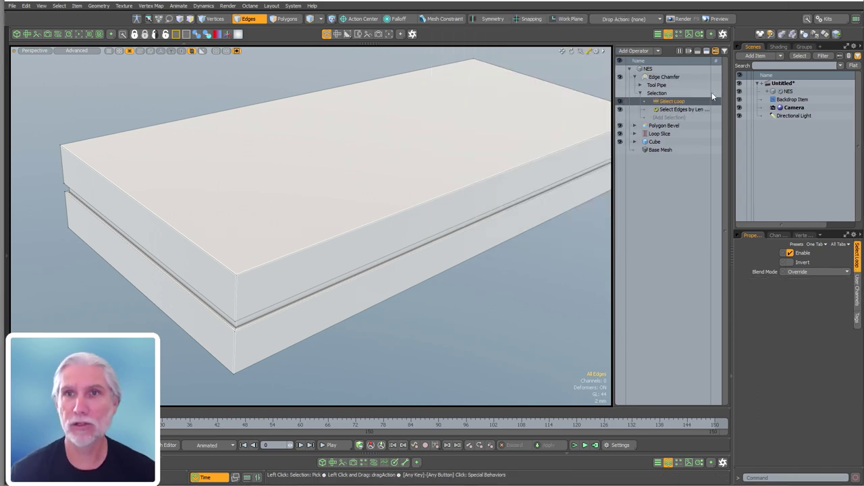
{"action": "left_click", "coordinate": [669, 77]}
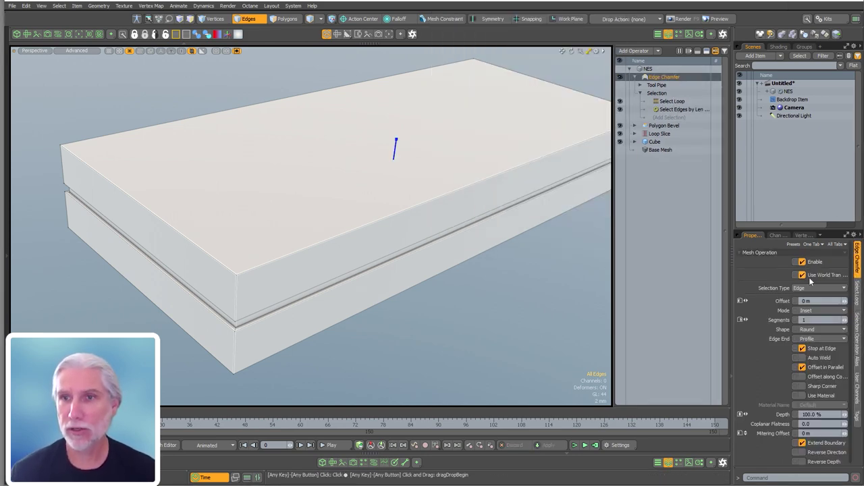
{"action": "left_click", "coordinate": [816, 289]}
{"action": "left_click", "coordinate": [804, 289]}
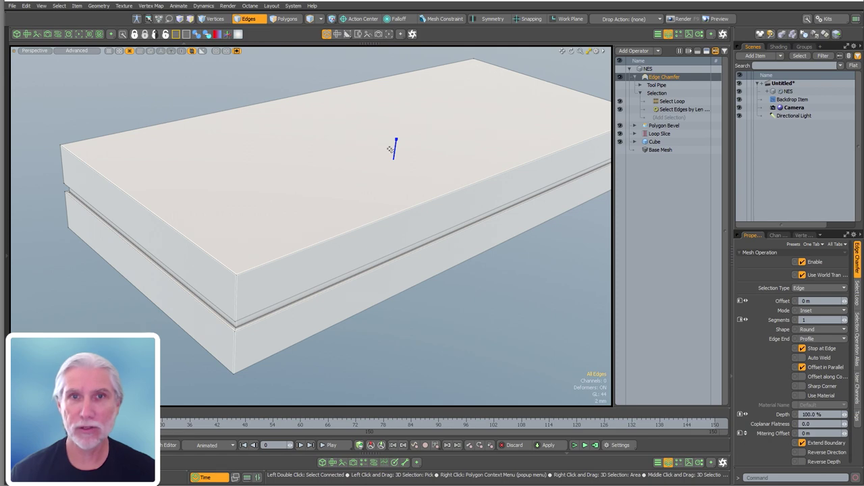
{"action": "left_click_drag", "start_coordinate": [436, 300], "coordinate": [466, 300]}
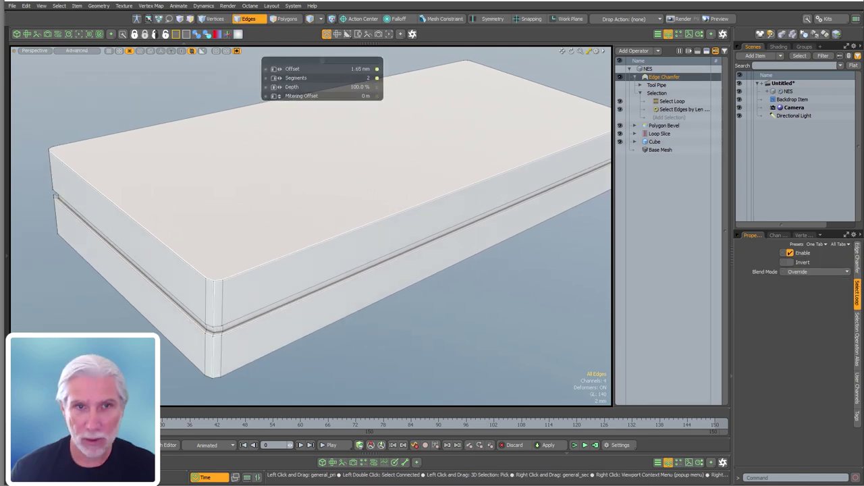
Raise the vertical corners' Edge Chamfer to 4 segments.
{"action": "right_click_drag", "start_coordinate": [418, 318], "coordinate": [434, 318]}
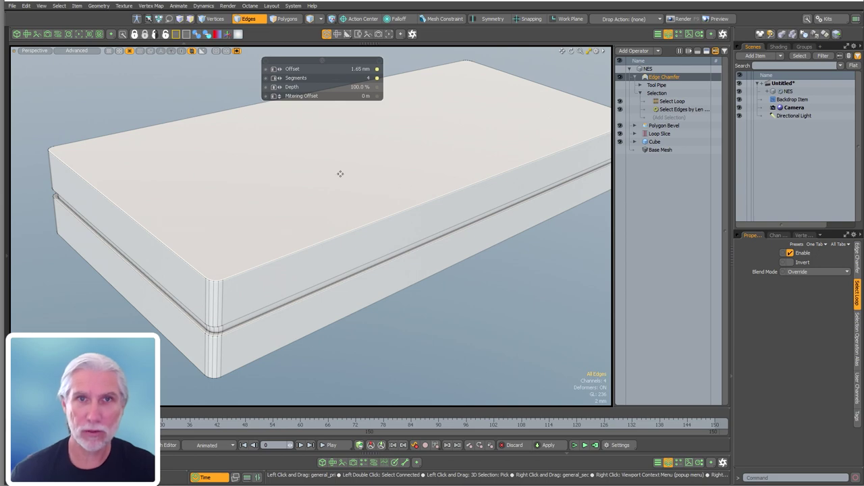
{"action": "left_click_drag", "start_coordinate": [298, 256], "coordinate": [398, 329], "text": "alt"}
{"action": "scroll", "coordinate": [418, 327], "scroll_direction": "down", "scroll_amount": 2}
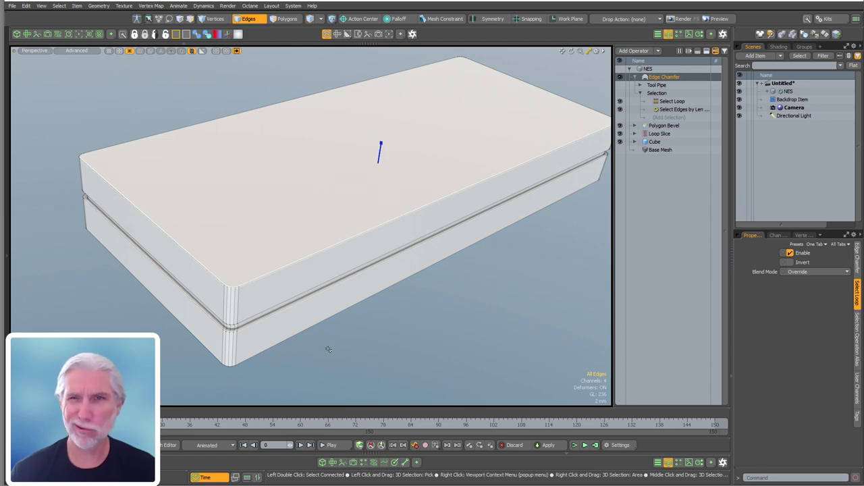
Examine the edge loops along the recessed seam, especially where they wrap around the body's rounded corner.
{"action": "left_click_drag", "start_coordinate": [354, 353], "coordinate": [330, 354], "text": "alt+shift"}
{"action": "left_click_drag", "start_coordinate": [288, 374], "coordinate": [270, 338], "text": "alt"}
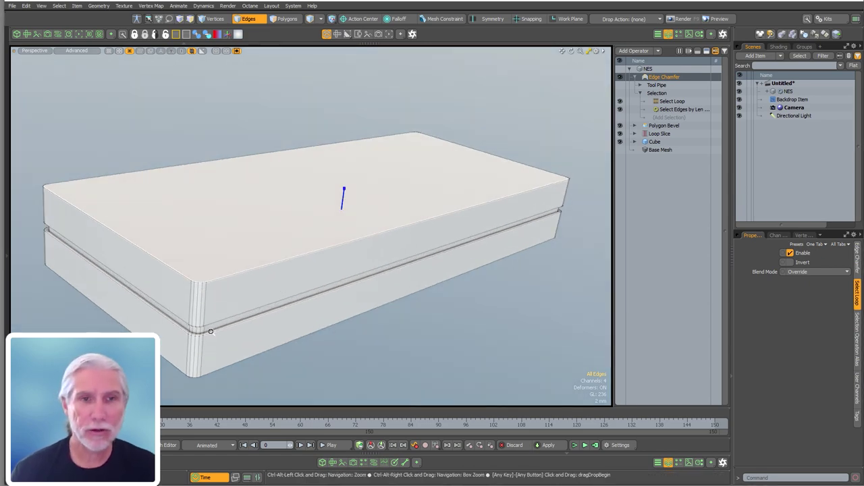
{"action": "left_click_drag", "start_coordinate": [210, 331], "coordinate": [355, 329], "text": "ctrl+alt"}
{"action": "left_click", "coordinate": [265, 345]}
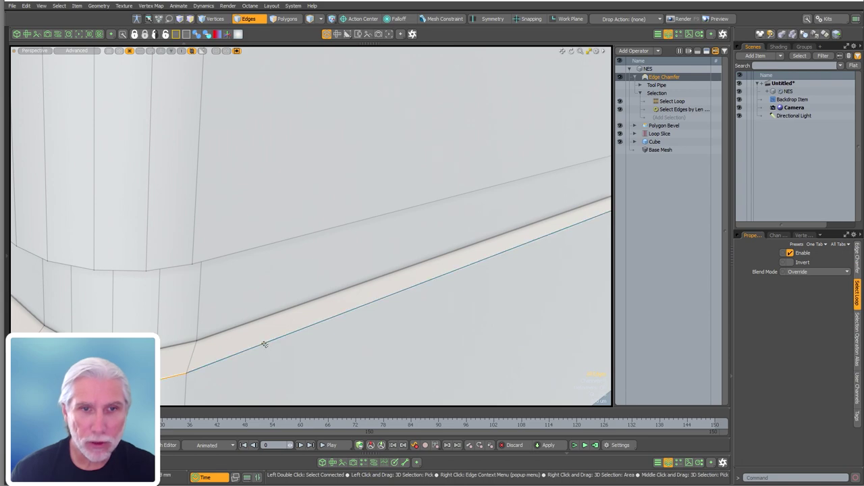
{"action": "left_click_drag", "start_coordinate": [253, 318], "coordinate": [312, 190], "text": "alt"}
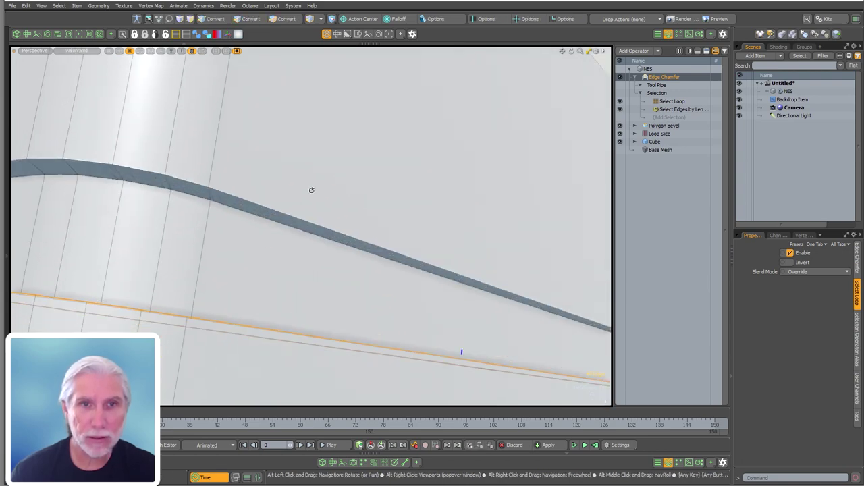
{"action": "left_click_drag", "start_coordinate": [264, 225], "coordinate": [250, 345], "text": "alt"}
{"action": "scroll", "coordinate": [251, 345], "scroll_direction": "down", "scroll_amount": 2}
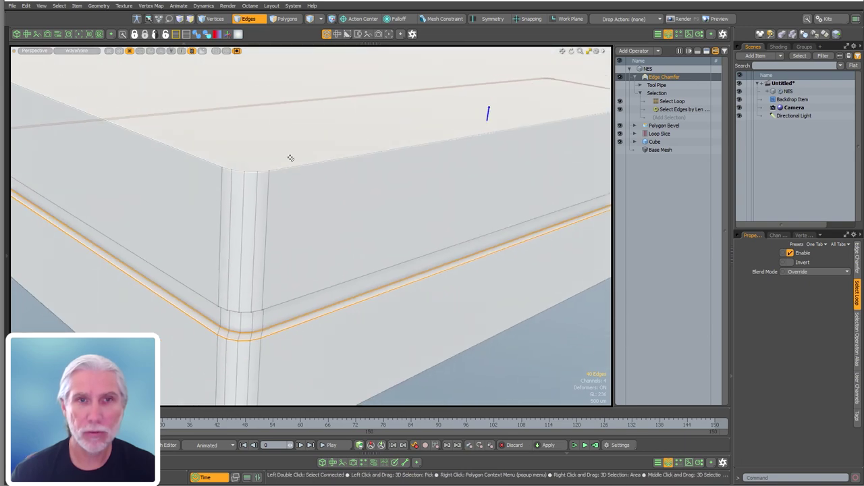
{"action": "key", "text": "Escape"}
{"action": "scroll", "coordinate": [341, 240], "scroll_direction": "down", "scroll_amount": 4}
{"action": "left_click_drag", "start_coordinate": [309, 252], "coordinate": [241, 317], "text": "alt"}
{"action": "scroll", "coordinate": [222, 307], "scroll_direction": "up", "scroll_amount": 7}
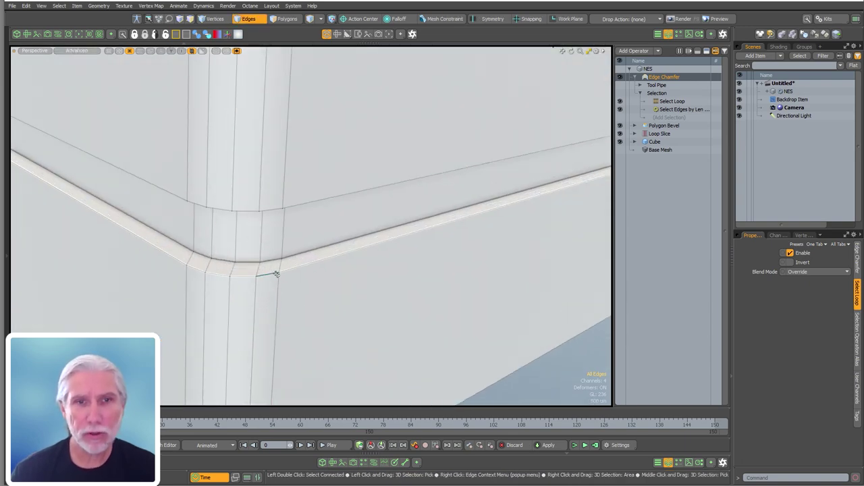
{"action": "double_click", "coordinate": [311, 264]}
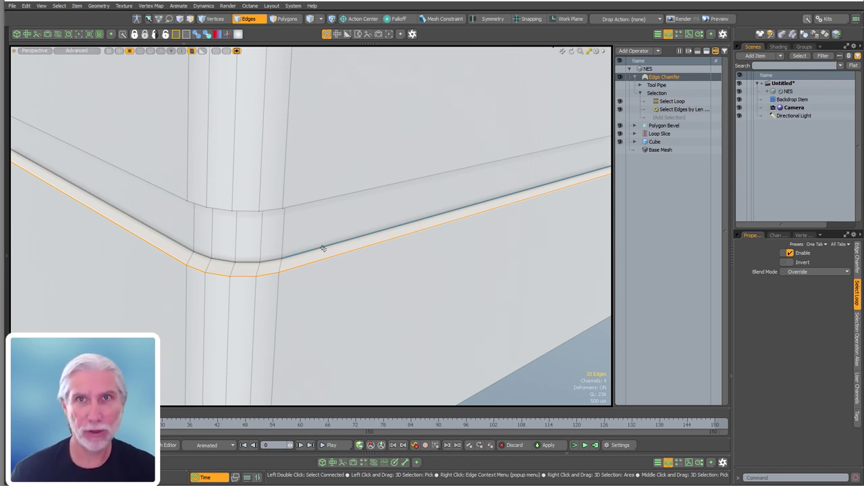
{"action": "key", "text": "Escape"}
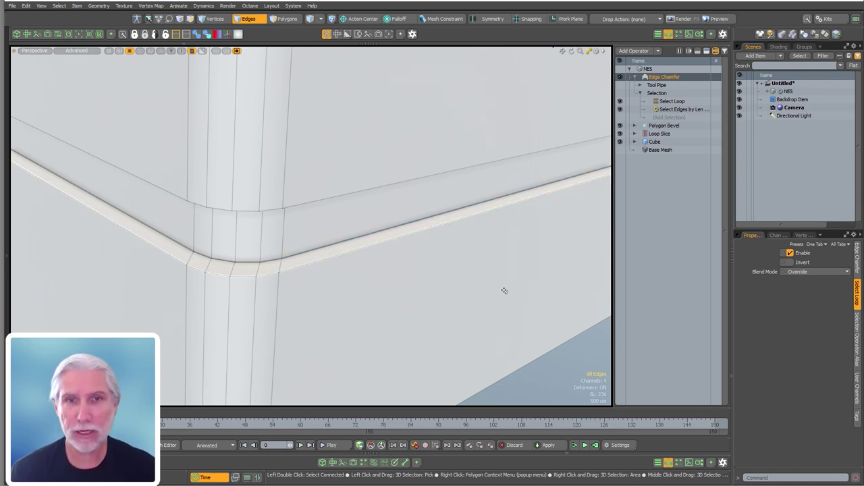
{"action": "left_click_drag", "start_coordinate": [367, 273], "coordinate": [382, 363], "text": "ctrl+alt"}
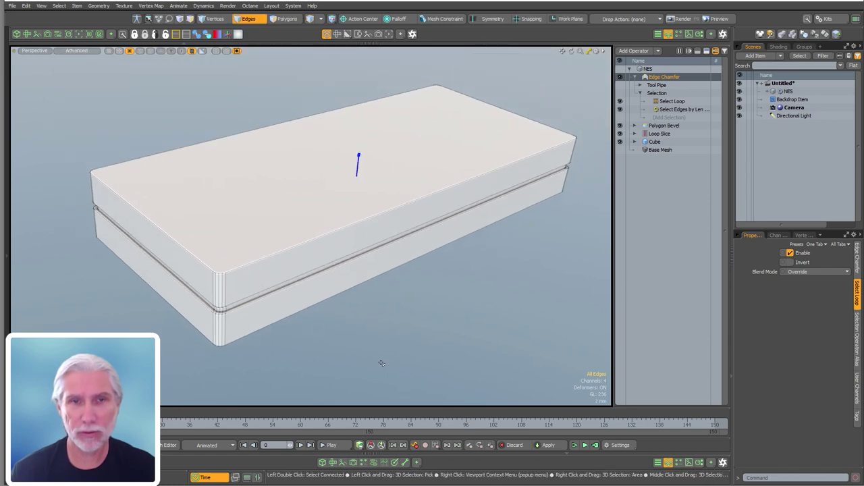
{"action": "left_click_drag", "start_coordinate": [299, 324], "coordinate": [272, 297], "text": "alt"}
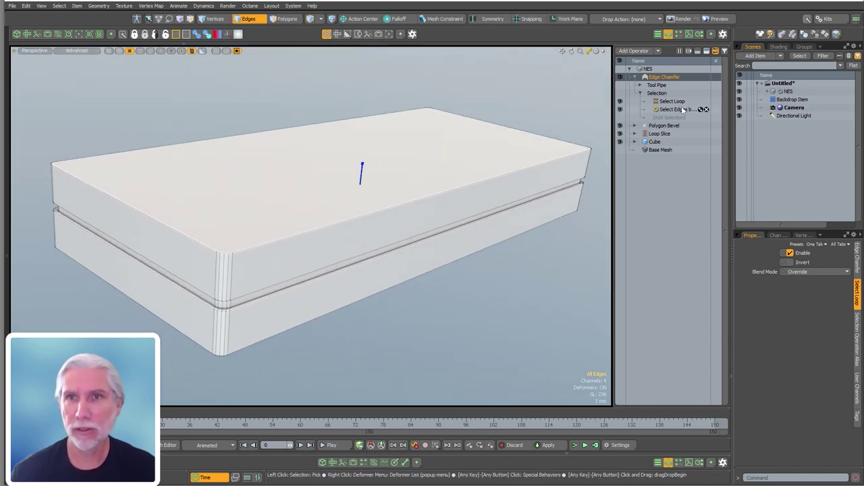
Add a second Edge Chamfer beneath the existing one in the operation stack and disable the vertical corners' Edge Chamfer.
{"action": "left_click", "coordinate": [635, 76]}
{"action": "double_click", "coordinate": [667, 181]}
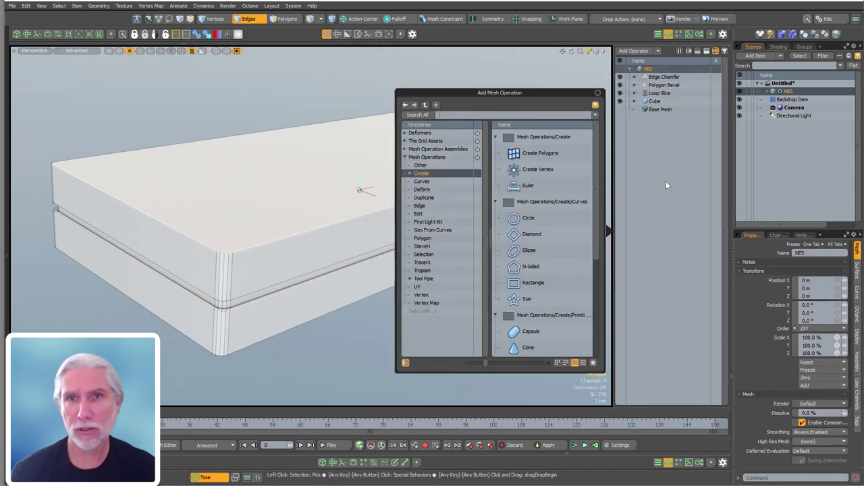
{"action": "type", "text": "edg"}
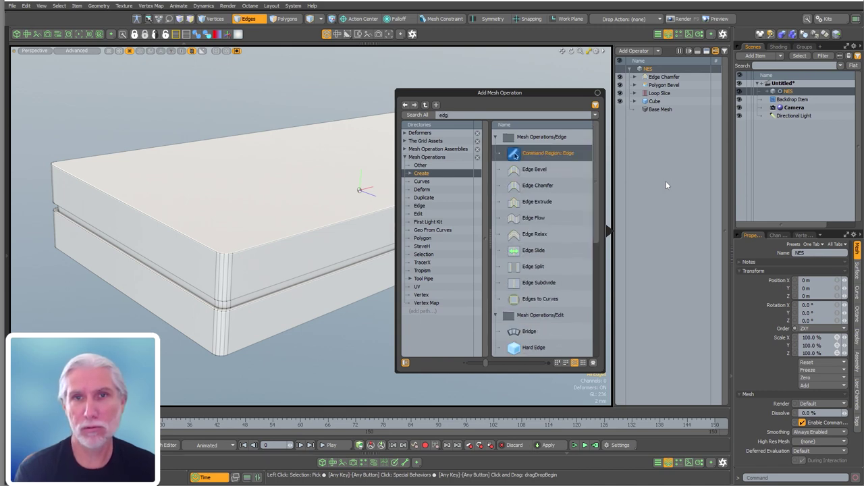
{"action": "type", "text": "e c"}
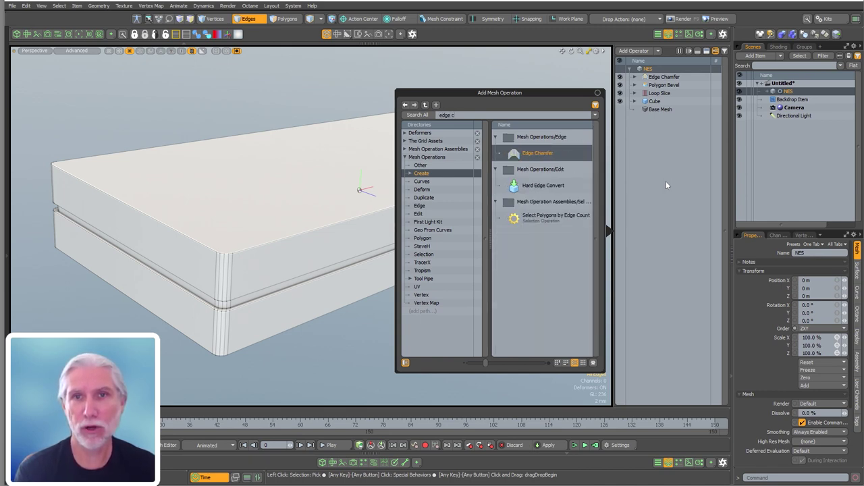
{"action": "key", "text": "Return"}
{"action": "left_click_drag", "start_coordinate": [653, 78], "coordinate": [652, 89]}
{"action": "left_click", "coordinate": [619, 77]}
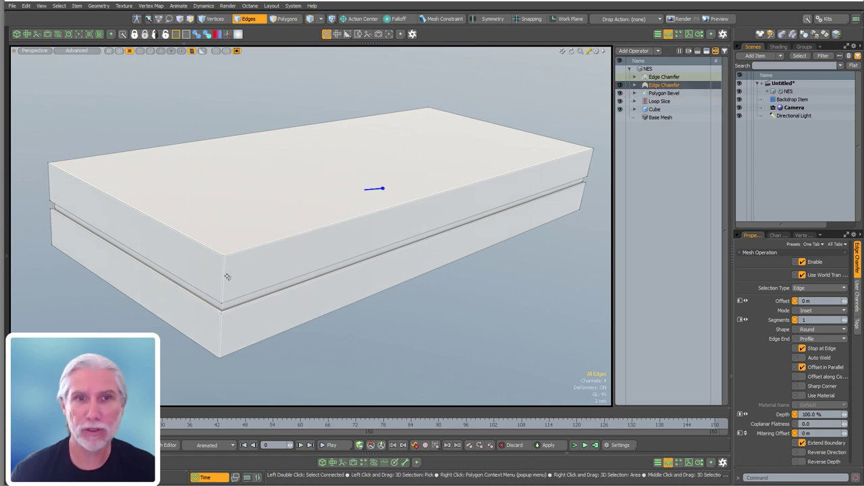
Add a new Select by Previous Operation to the second Edge Chamfer's selection.
{"action": "double_click", "coordinate": [652, 85]}
{"action": "left_click", "coordinate": [643, 122]}
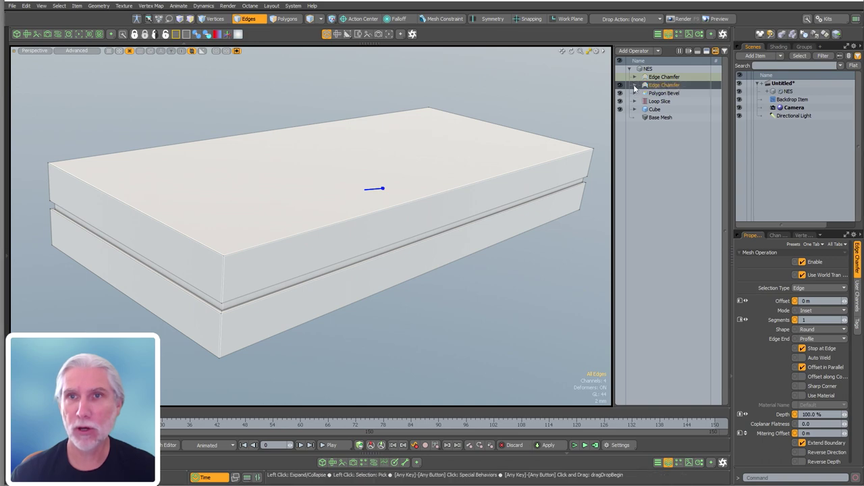
{"action": "left_click", "coordinate": [635, 85]}
{"action": "left_click", "coordinate": [640, 101]}
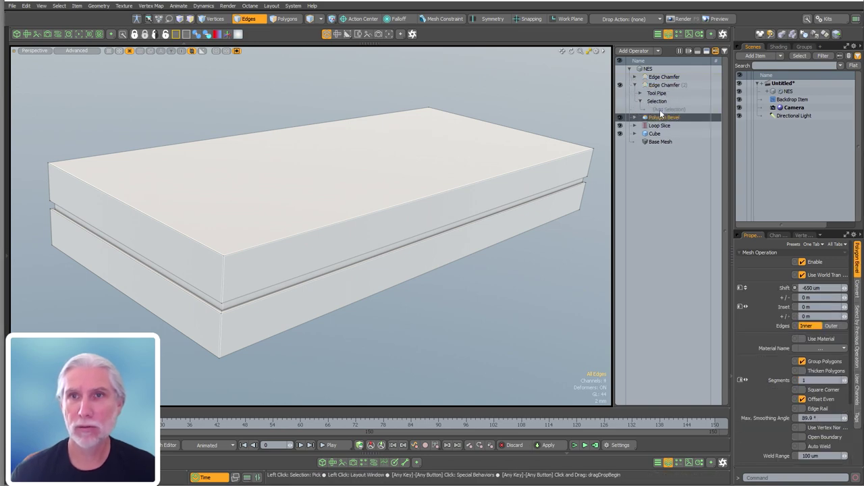
{"action": "left_click", "coordinate": [665, 109]}
{"action": "left_click", "coordinate": [457, 34]}
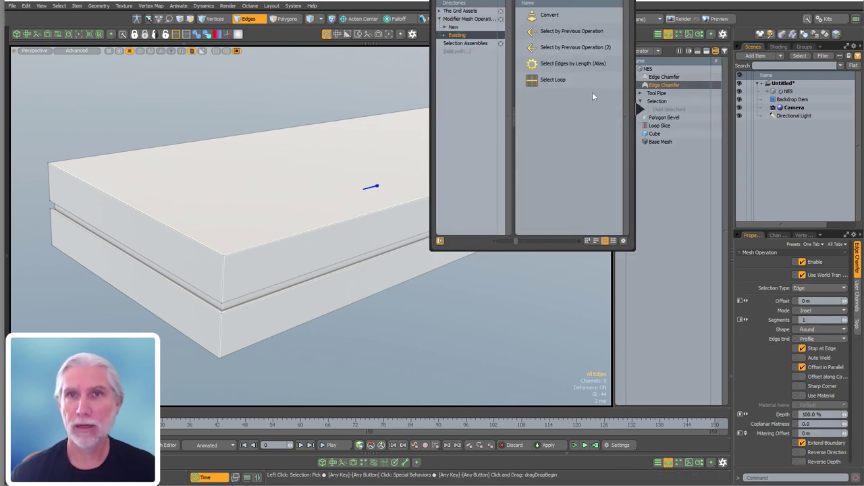
{"action": "left_click", "coordinate": [459, 27]}
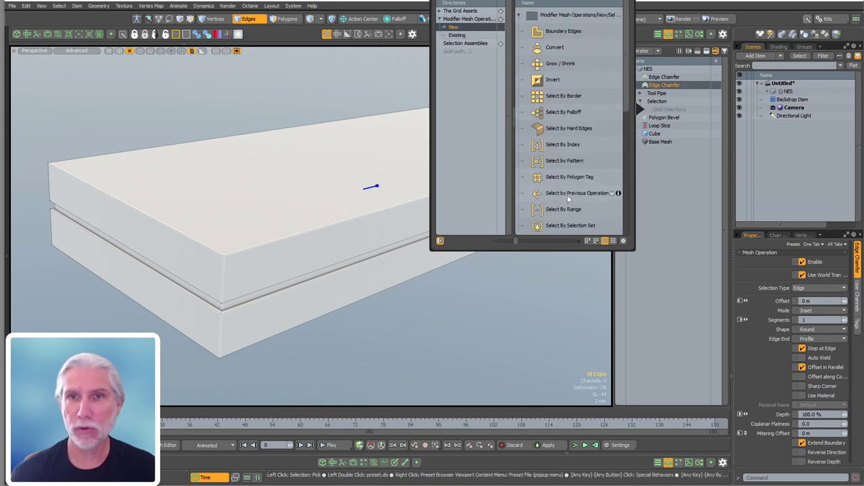
{"action": "double_click", "coordinate": [567, 192]}
Set the Select by Previous Operation source item to Polygon Bevel and its name to Sides.
{"action": "left_click", "coordinate": [796, 284]}
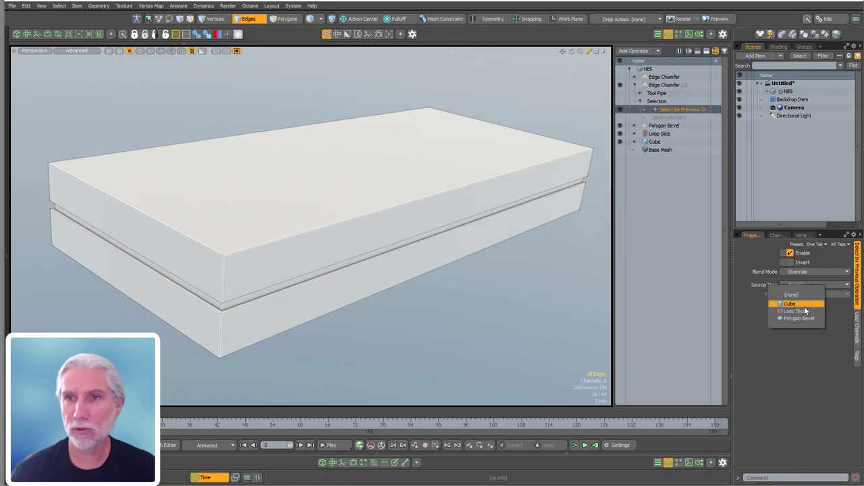
{"action": "left_click", "coordinate": [804, 312]}
{"action": "left_click", "coordinate": [813, 294]}
{"action": "left_click", "coordinate": [806, 309]}
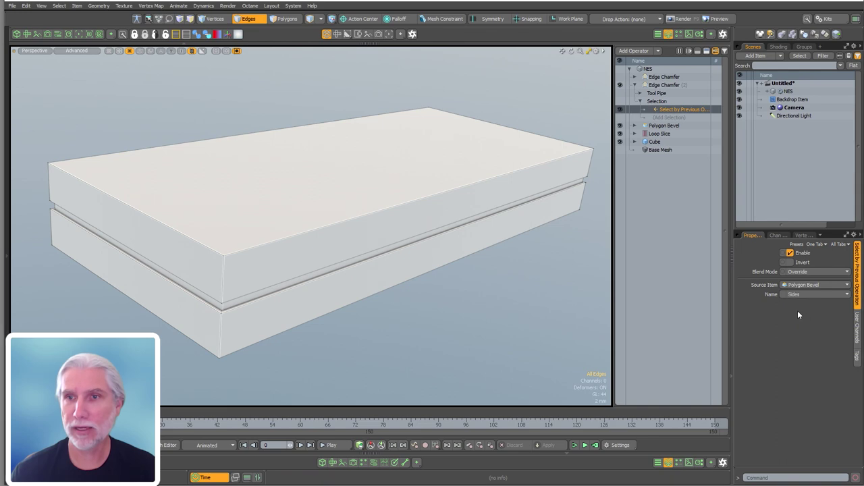
Add Boundary Edges to the second Edge Chamfer's selection, above Select by Previous Operation.
{"action": "left_click", "coordinate": [668, 118]}
{"action": "double_click", "coordinate": [560, 40]}
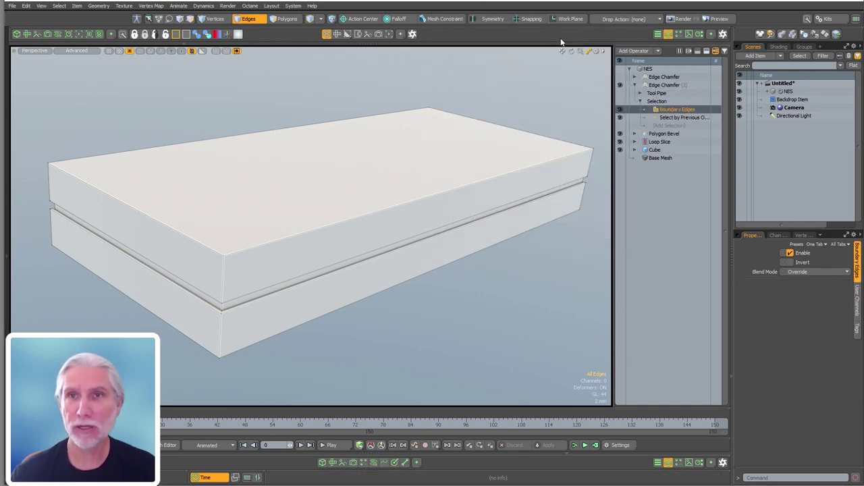
{"action": "scroll", "coordinate": [236, 310], "scroll_direction": "up", "scroll_amount": 5}
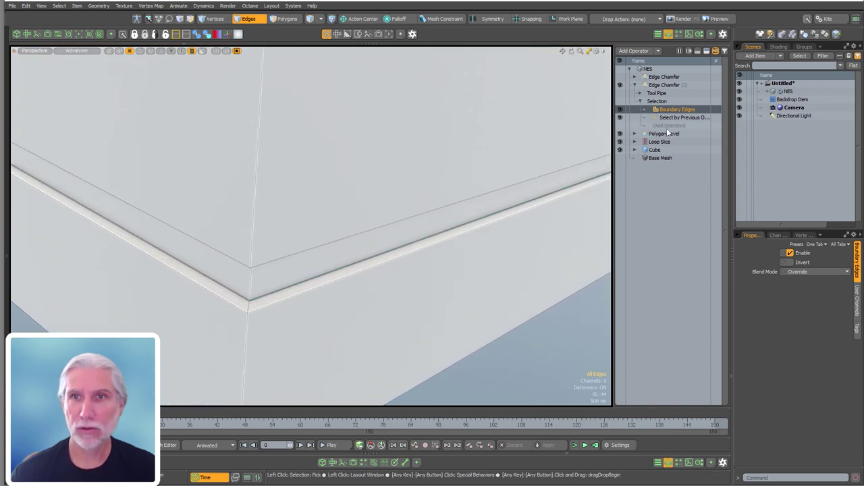
Select the ledge polygons running around the recessed seam and convert the selection to its boundary edges.
{"action": "left_click", "coordinate": [672, 117]}
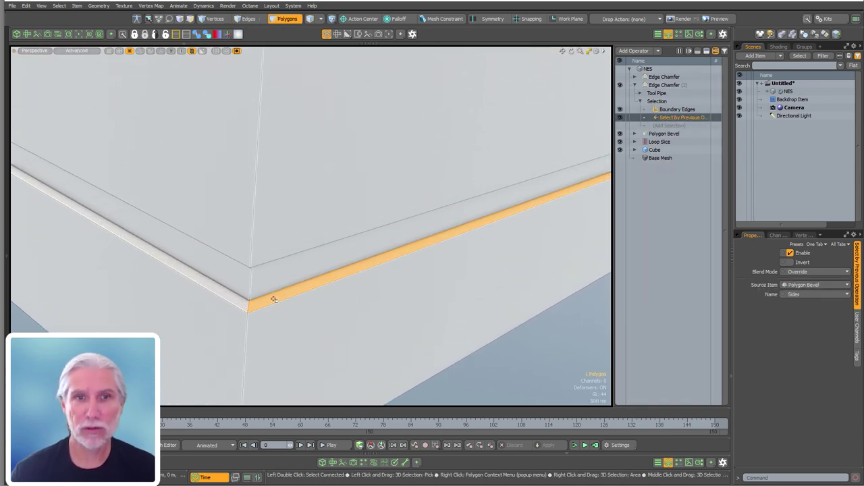
{"action": "left_click_drag", "start_coordinate": [275, 295], "coordinate": [336, 118], "text": "alt"}
{"action": "left_click", "coordinate": [280, 214], "text": "shift"}
{"action": "left_click", "coordinate": [261, 213], "text": "shift"}
{"action": "left_click_drag", "start_coordinate": [247, 247], "coordinate": [296, 259], "text": "alt"}
{"action": "left_click", "coordinate": [247, 307], "text": "shift"}
{"action": "left_click", "coordinate": [268, 257]}
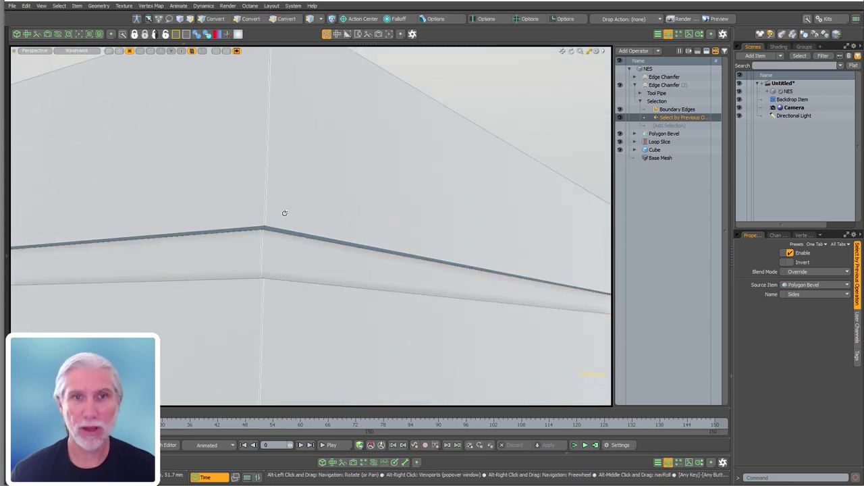
{"action": "left_click_drag", "start_coordinate": [283, 214], "coordinate": [263, 311], "text": "alt"}
{"action": "left_click", "coordinate": [674, 110]}
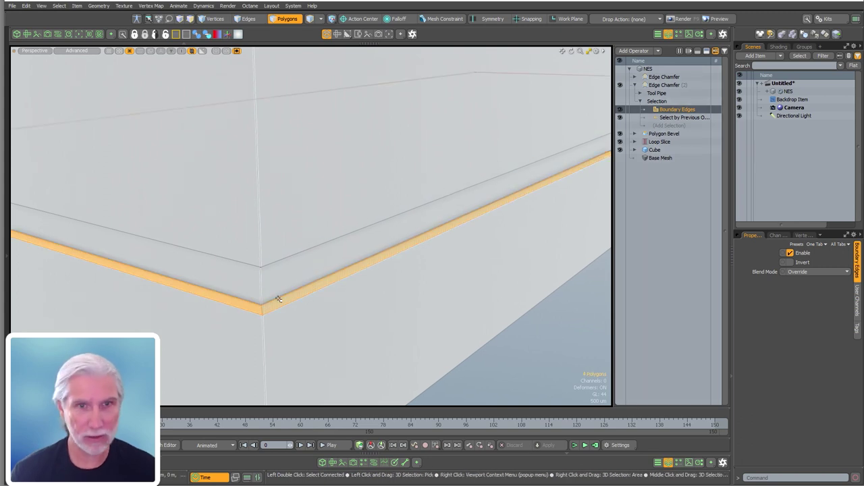
{"action": "key", "text": "l"}
{"action": "left_click", "coordinate": [254, 20], "text": "ctrl"}
{"action": "left_click", "coordinate": [254, 18]}
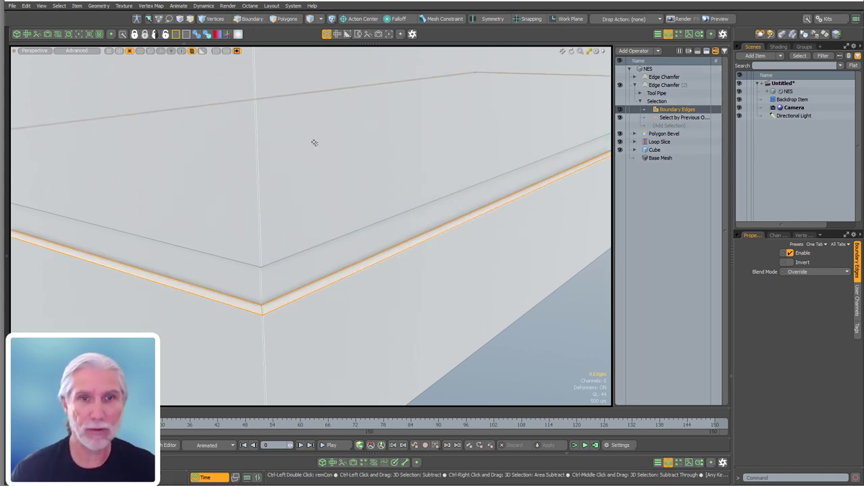
Chamfer the seam's boundary edges with the second Edge Chamfer, using an offset of 60 um and 3 segments.
{"action": "left_click", "coordinate": [663, 85]}
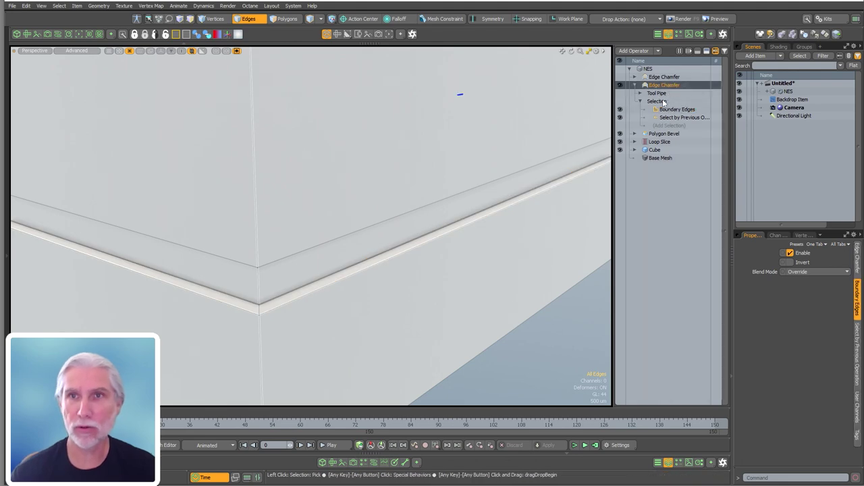
{"action": "scroll", "coordinate": [424, 258], "scroll_direction": "down", "scroll_amount": 3}
{"action": "key", "text": "c"}
{"action": "left_click_drag", "start_coordinate": [370, 311], "coordinate": [350, 281], "text": "ctrl+alt"}
{"action": "mouse_move", "coordinate": [350, 282]}
{"action": "left_mouse_down"}
{"action": "mouse_move", "coordinate": [391, 282]}
{"action": "mouse_move", "coordinate": [316, 282]}
{"action": "mouse_move", "coordinate": [356, 282]}
{"action": "left_mouse_up"}
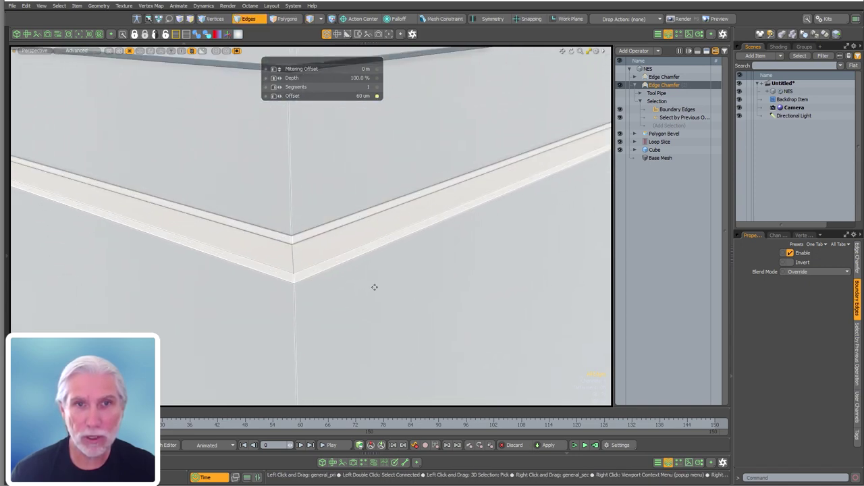
{"action": "middle_click_drag", "start_coordinate": [375, 287], "coordinate": [388, 288]}
{"action": "right_click_drag", "start_coordinate": [386, 284], "coordinate": [397, 285]}
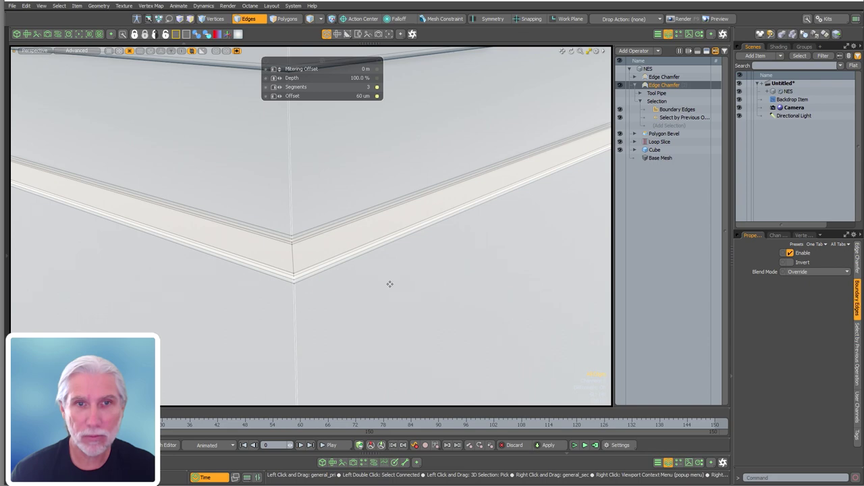
{"action": "left_click_drag", "start_coordinate": [461, 276], "coordinate": [298, 283], "text": "alt"}
Re-enable the vertical corners' Edge Chamfer above the seam's chamfer.
{"action": "left_click", "coordinate": [635, 85]}
{"action": "left_click", "coordinate": [652, 77]}
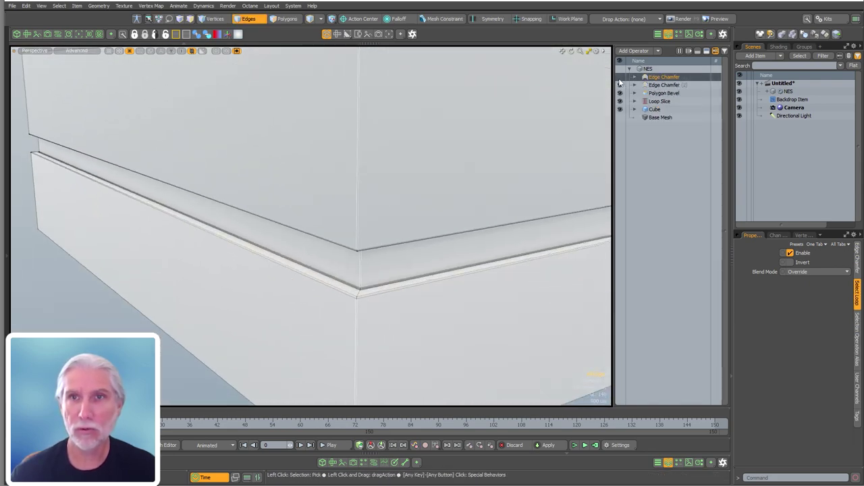
{"action": "left_click", "coordinate": [620, 77]}
{"action": "left_click_drag", "start_coordinate": [387, 176], "coordinate": [416, 320], "text": "alt"}
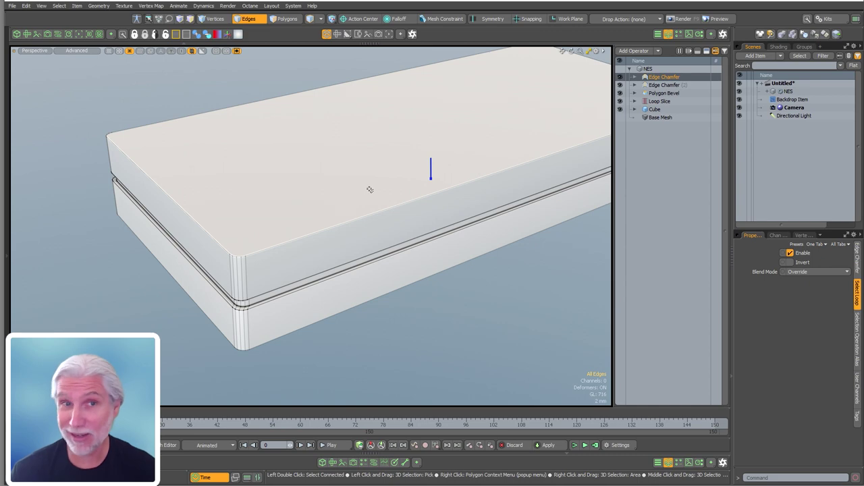
{"action": "left_click_drag", "start_coordinate": [289, 385], "coordinate": [313, 358], "text": "alt"}
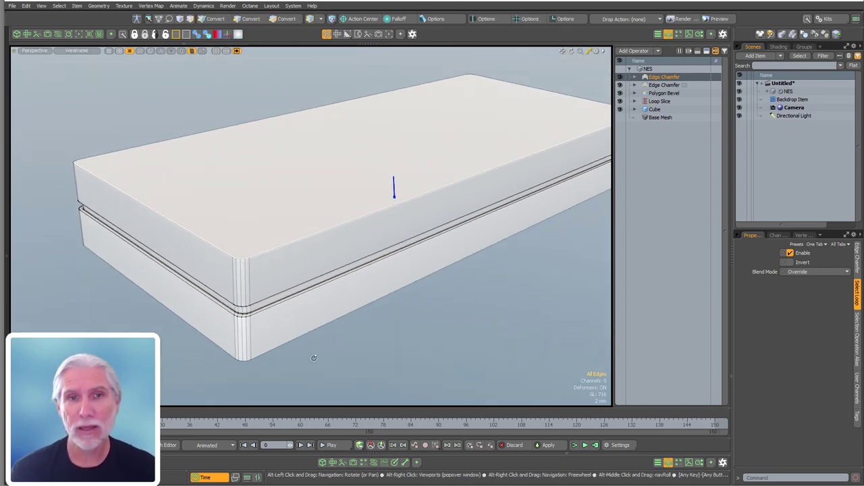
Examine the polygons of the rounded corner where it meets the chamfered seam.
{"action": "left_click_drag", "start_coordinate": [234, 331], "coordinate": [249, 225], "text": "ctrl+alt"}
{"action": "key", "text": "3"}
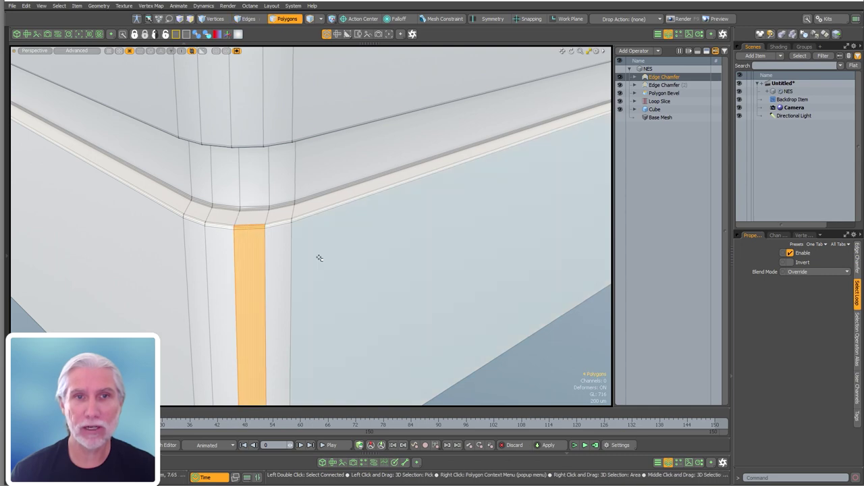
{"action": "left_click", "coordinate": [550, 368]}
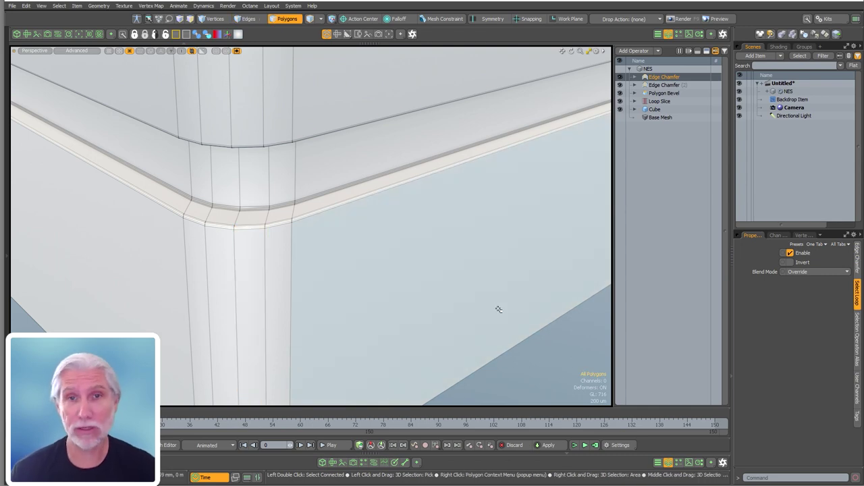
Add a third Edge Chamfer mesh operation at the top of the NES mesh's operation stack.
{"action": "left_click_drag", "start_coordinate": [498, 308], "coordinate": [413, 294], "text": "ctrl+alt"}
{"action": "left_click_drag", "start_coordinate": [442, 285], "coordinate": [407, 272], "text": "alt"}
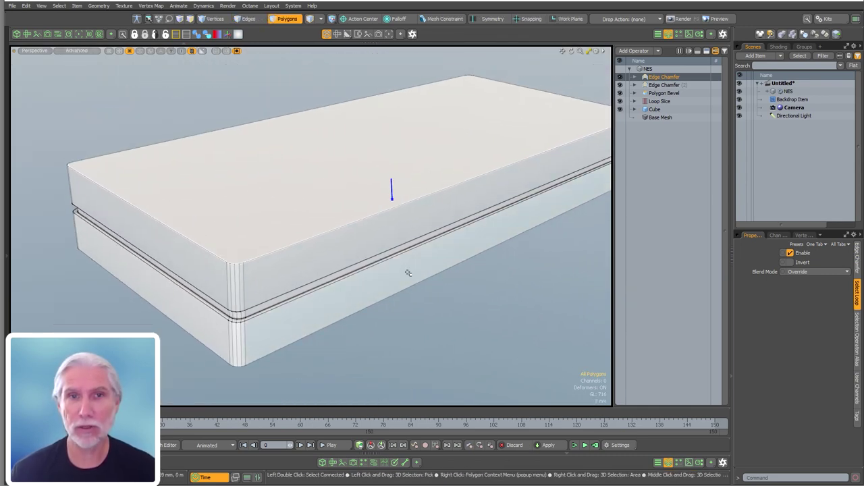
{"action": "left_click_drag", "start_coordinate": [385, 353], "coordinate": [334, 256], "text": "alt"}
{"action": "left_click_drag", "start_coordinate": [349, 180], "coordinate": [364, 356], "text": "alt"}
{"action": "key", "text": "2"}
{"action": "left_click", "coordinate": [475, 295]}
{"action": "left_click_drag", "start_coordinate": [475, 295], "coordinate": [378, 274], "text": "ctrl+alt"}
{"action": "left_click_drag", "start_coordinate": [378, 273], "coordinate": [331, 314], "text": "alt+shift"}
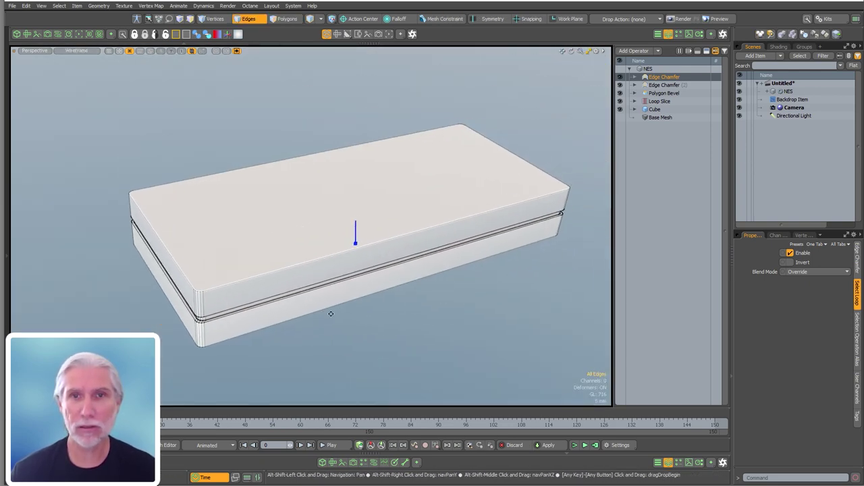
{"action": "double_click", "coordinate": [659, 242]}
{"action": "type", "text": "edge ch"}
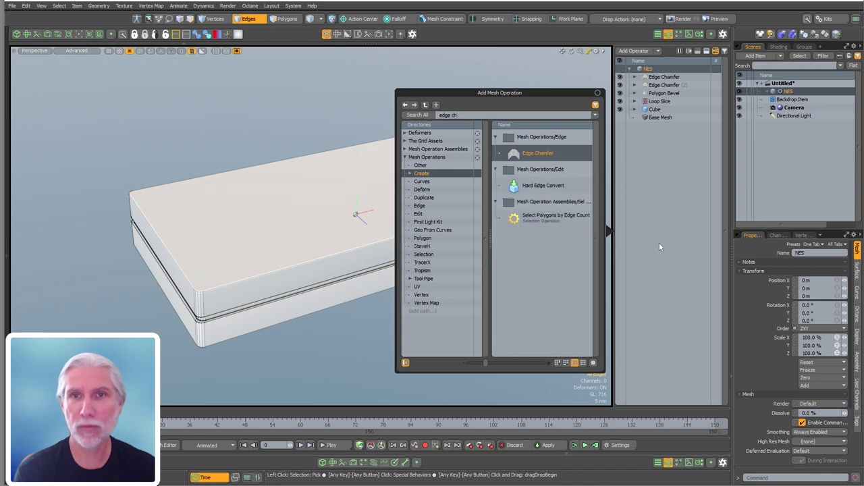
{"action": "key", "text": "Return"}
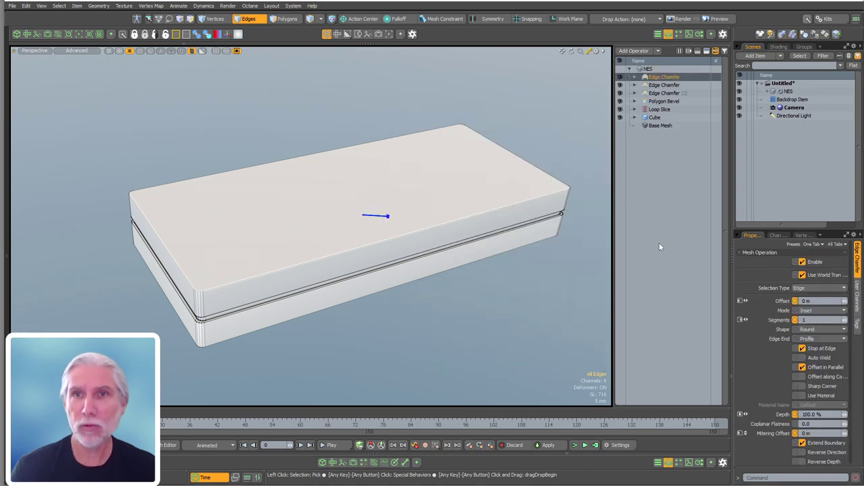
Add a Select Polygons By Area operation as the selection of the new, topmost Edge Chamfer.
{"action": "left_click", "coordinate": [660, 86]}
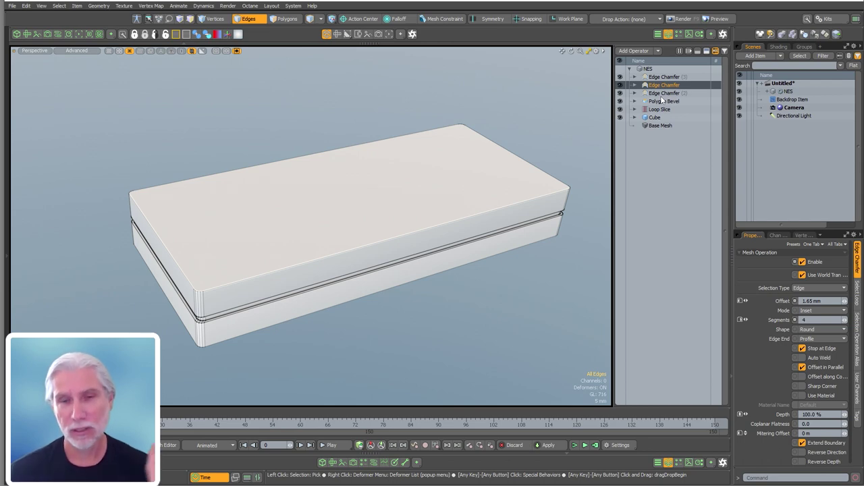
{"action": "left_click", "coordinate": [663, 77]}
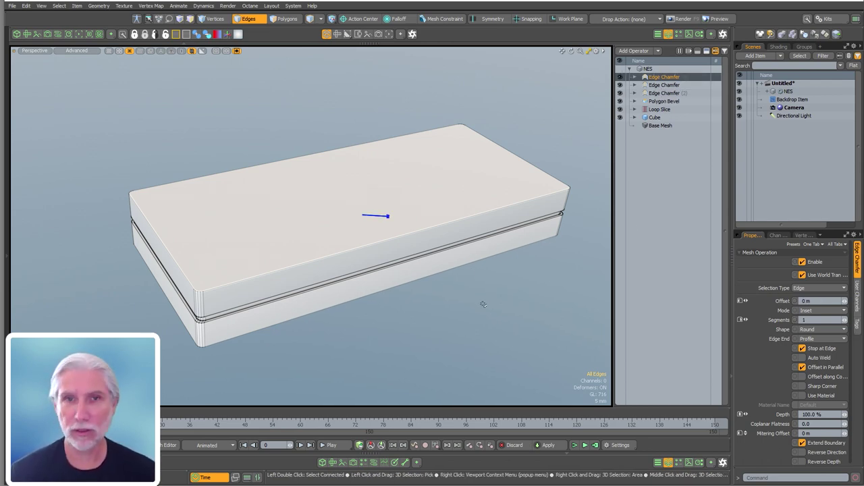
{"action": "left_click", "coordinate": [635, 79]}
{"action": "left_click", "coordinate": [639, 93]}
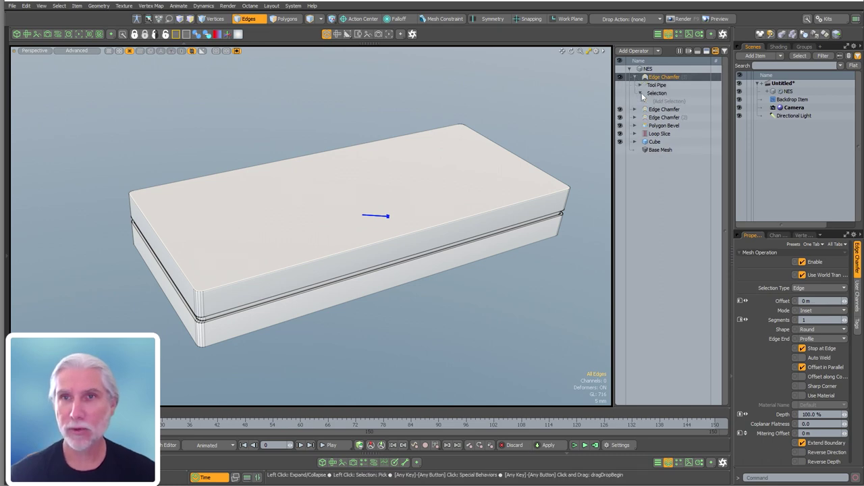
{"action": "left_click", "coordinate": [640, 101]}
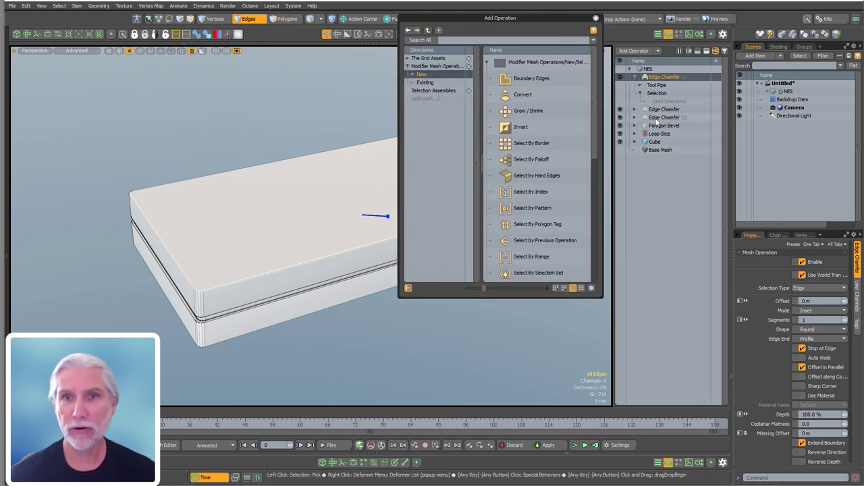
{"action": "left_click", "coordinate": [497, 39]}
{"action": "type", "text": "area"}
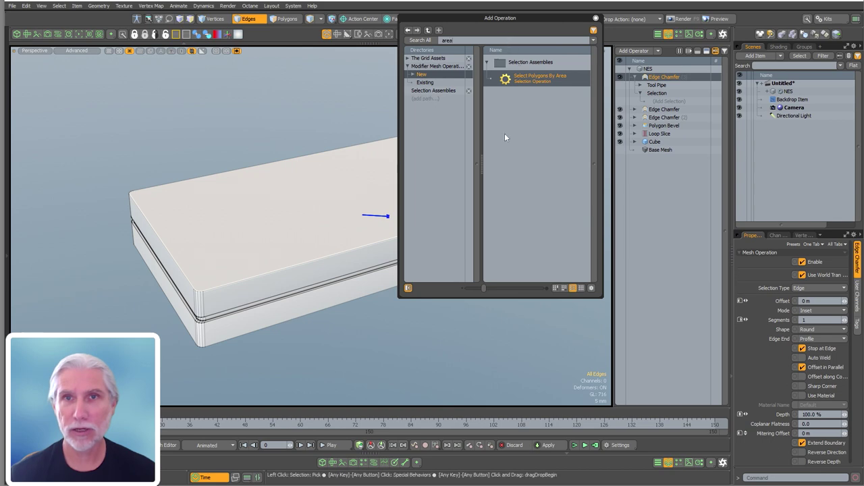
{"action": "left_click", "coordinate": [436, 91]}
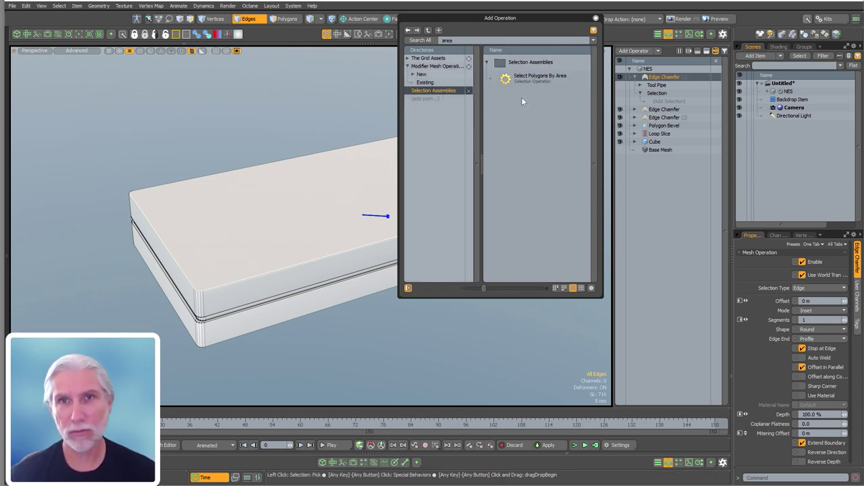
{"action": "double_click", "coordinate": [539, 81]}
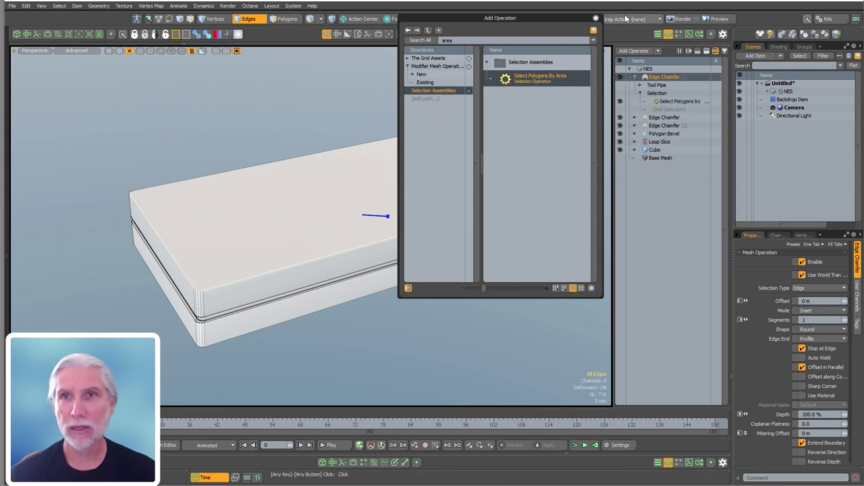
{"action": "left_click", "coordinate": [596, 18]}
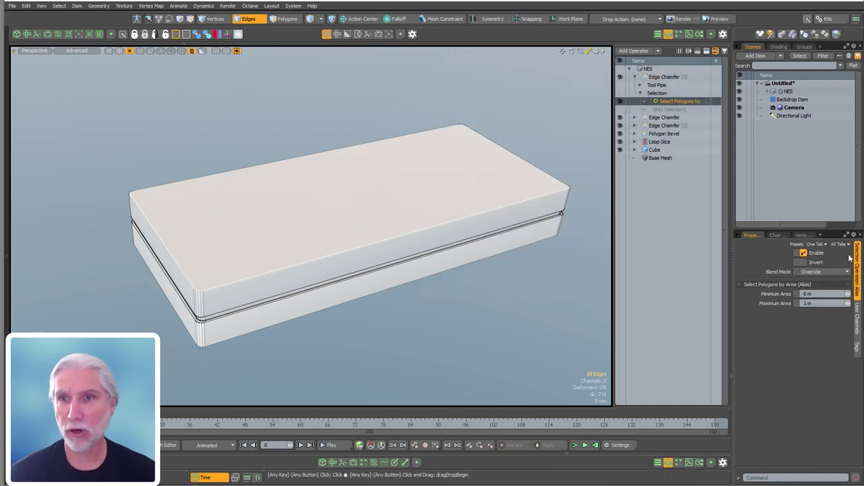
Inspect the large top polygon and the lengths of its short and long border edges.
{"action": "key", "text": "3"}
{"action": "left_click", "coordinate": [468, 292]}
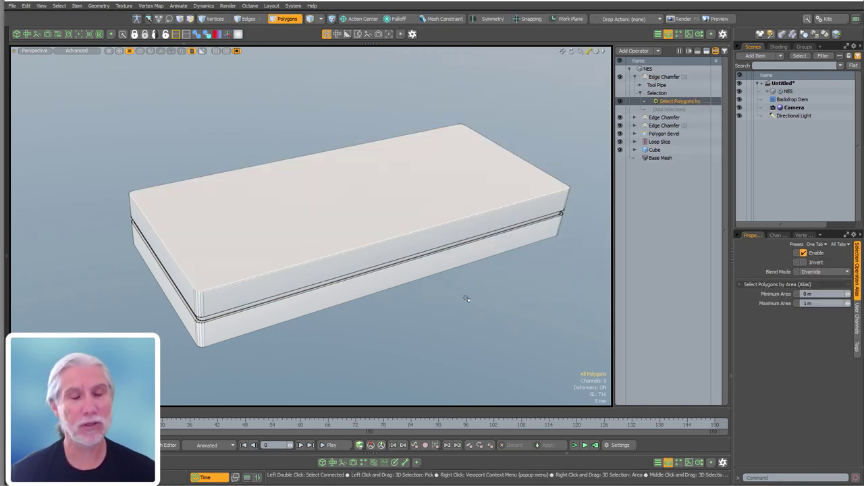
{"action": "left_click", "coordinate": [396, 200]}
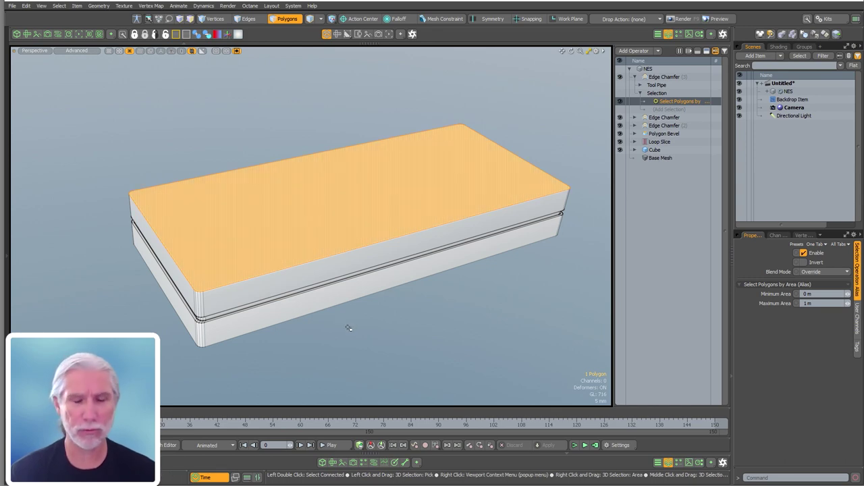
{"action": "left_click", "coordinate": [374, 341]}
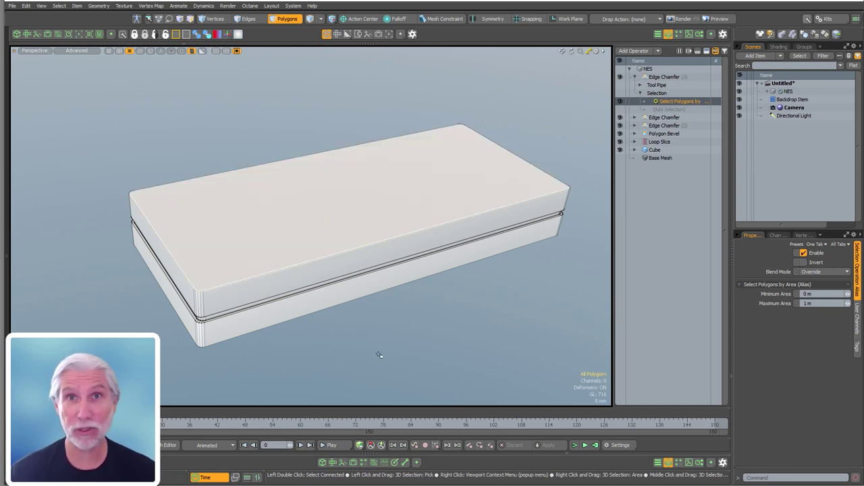
{"action": "key", "text": "2"}
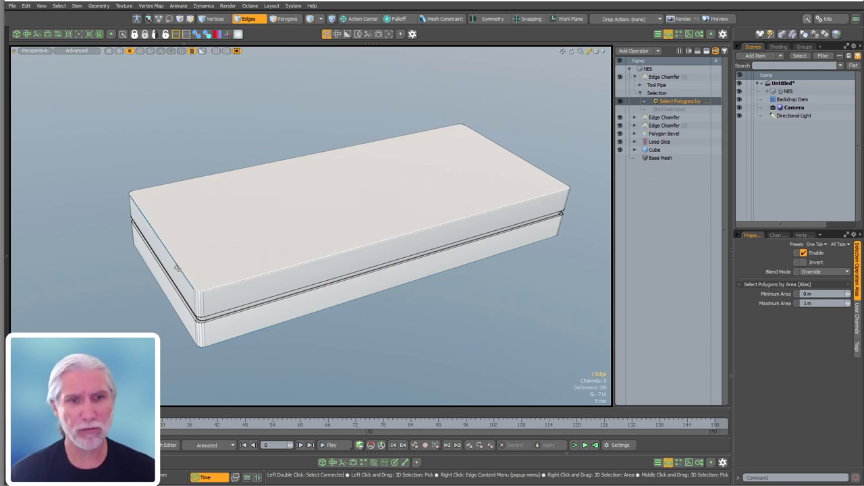
{"action": "left_click", "coordinate": [252, 281]}
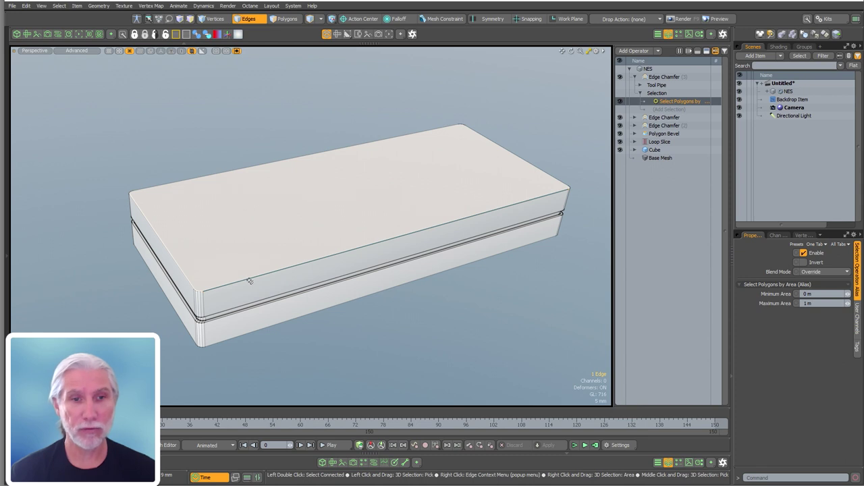
{"action": "left_click", "coordinate": [503, 353]}
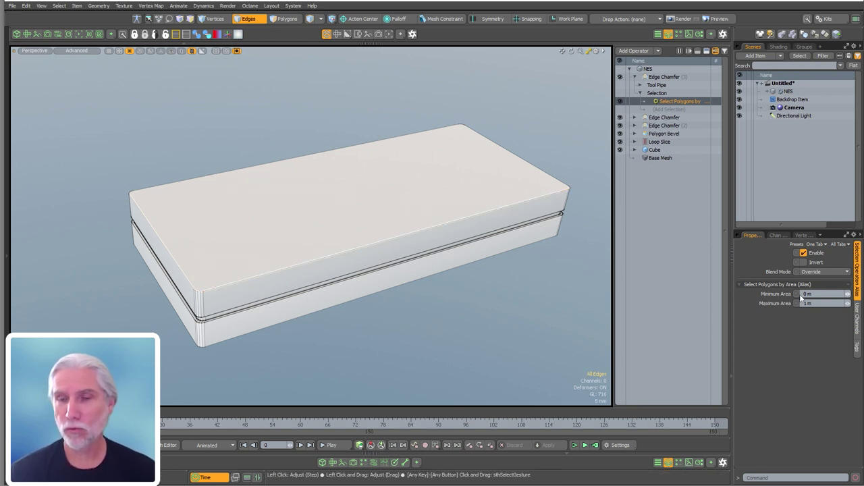
Set the area selection's minimum area to .045*.110 and its maximum area to 7 mm.
{"action": "left_click", "coordinate": [821, 293]}
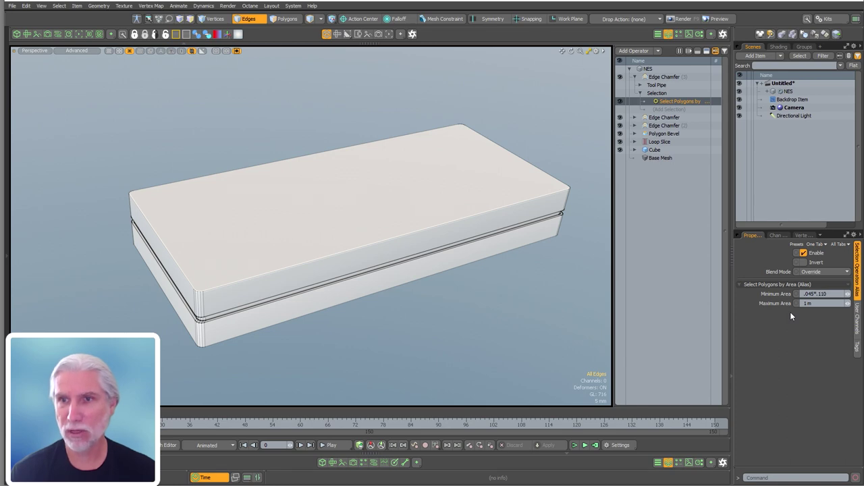
{"action": "key", "text": "Return"}
{"action": "left_click", "coordinate": [819, 303]}
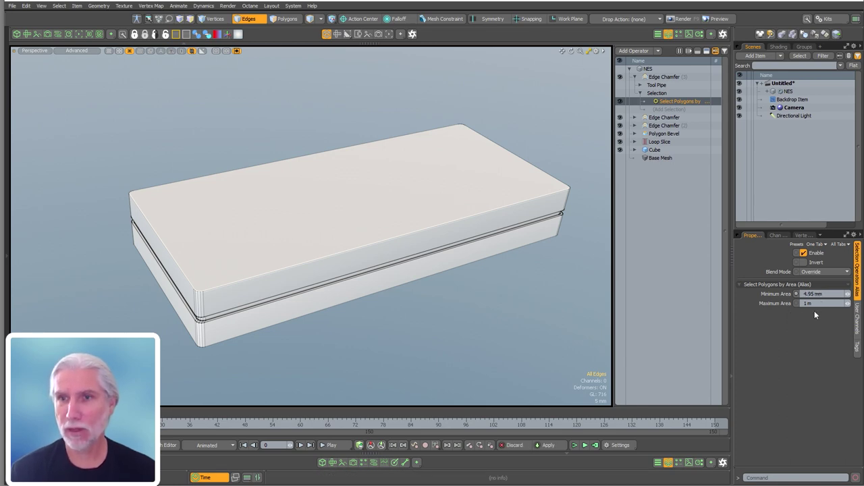
{"action": "type", "text": ".05*.12"}
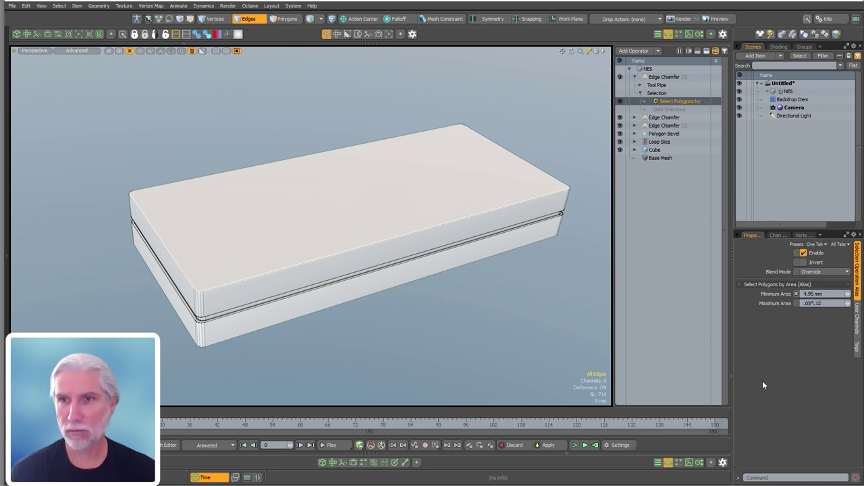
{"action": "key", "text": "Return"}
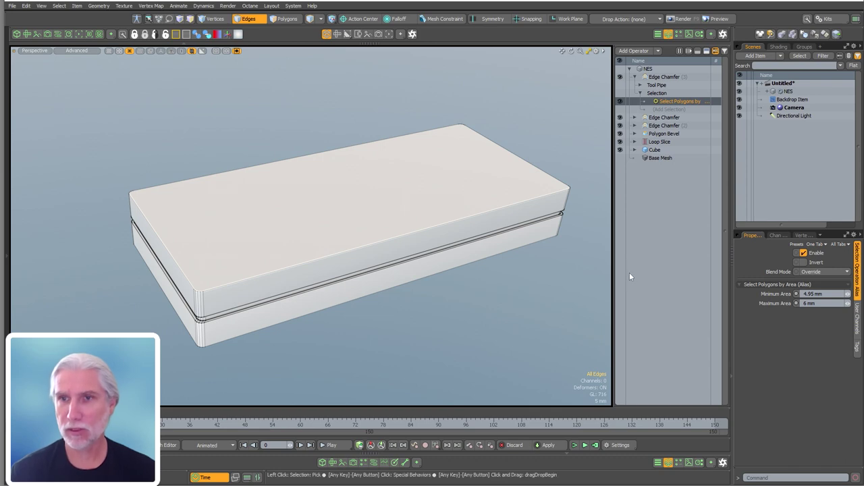
{"action": "left_click", "coordinate": [830, 303]}
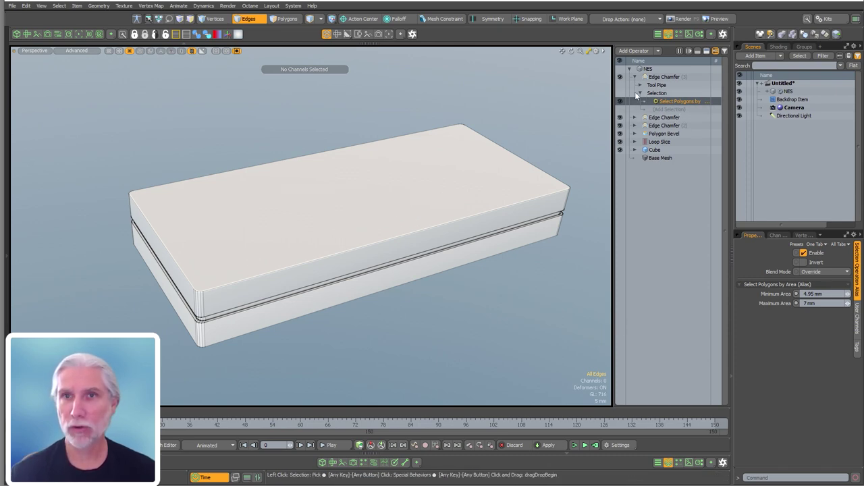
Add a Convert operation above the area selection, converting from Polygon so the Edge Chamfer receives edges.
{"action": "left_click", "coordinate": [658, 77]}
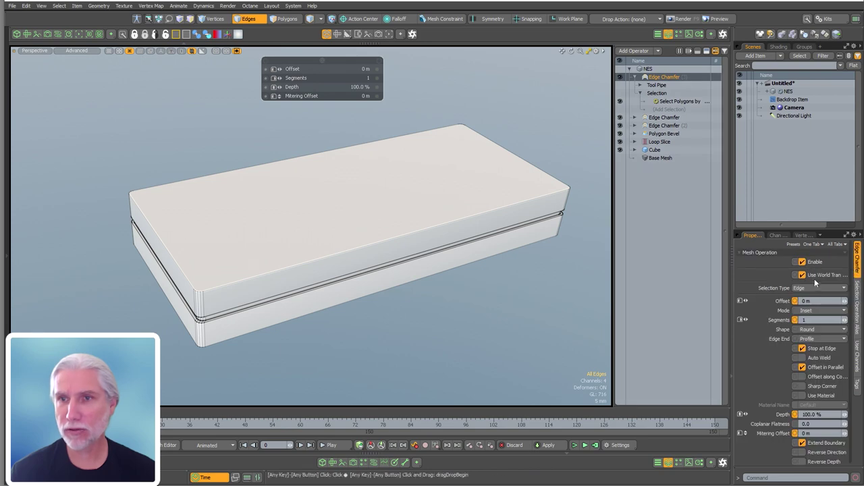
{"action": "left_click", "coordinate": [816, 288]}
{"action": "left_click", "coordinate": [814, 291]}
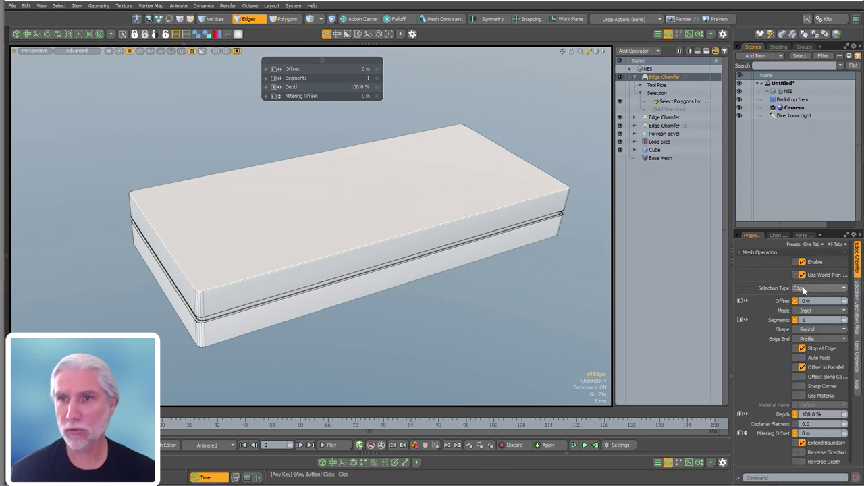
{"action": "left_click", "coordinate": [675, 109]}
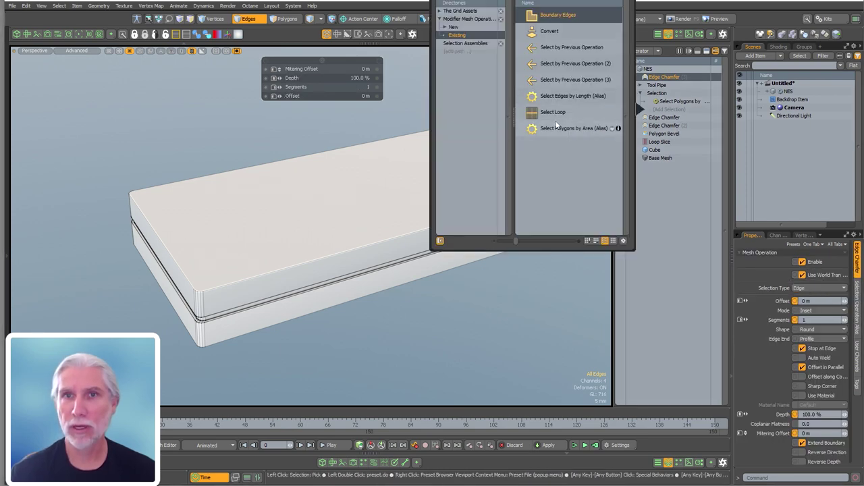
{"action": "left_click", "coordinate": [454, 27]}
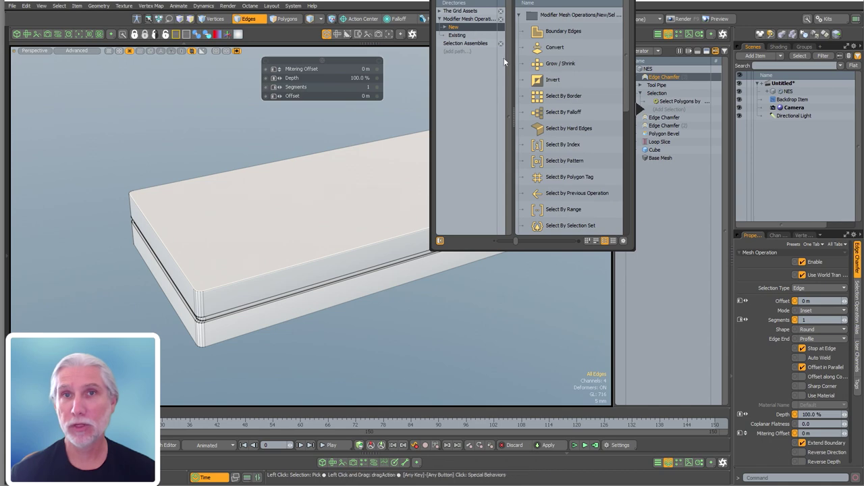
{"action": "double_click", "coordinate": [554, 47]}
{"action": "left_click", "coordinate": [804, 284]}
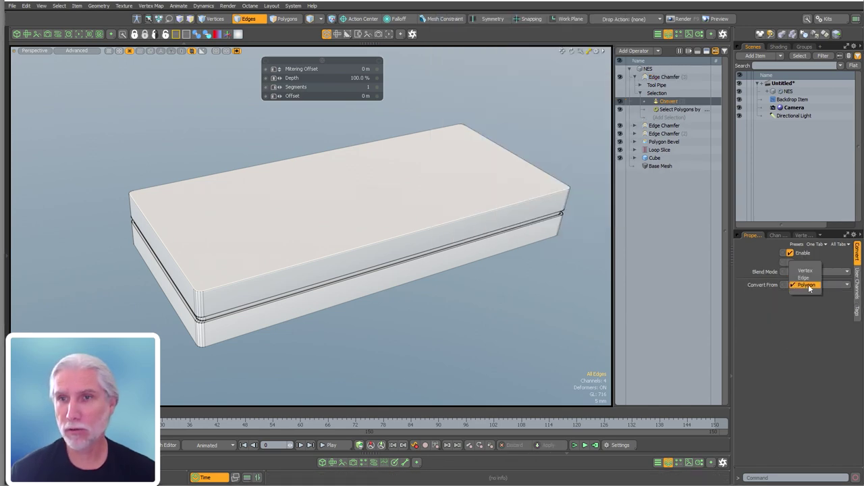
{"action": "left_click", "coordinate": [810, 289]}
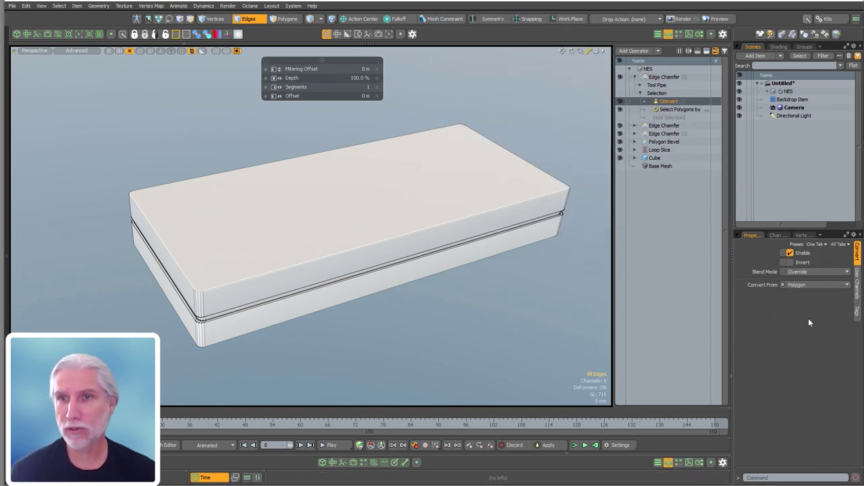
Chamfer the border edges of the body's large faces with an offset of 400 um and 3 segments.
{"action": "left_click", "coordinate": [666, 77]}
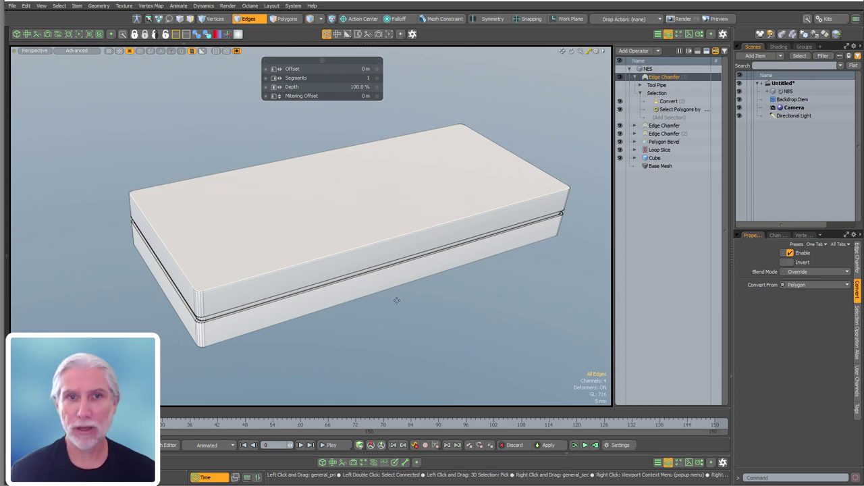
{"action": "left_click_drag", "start_coordinate": [396, 300], "coordinate": [411, 300]}
{"action": "left_click_drag", "start_coordinate": [197, 274], "coordinate": [265, 287], "text": "ctrl+alt"}
{"action": "left_click_drag", "start_coordinate": [265, 287], "coordinate": [274, 207], "text": "alt+shift"}
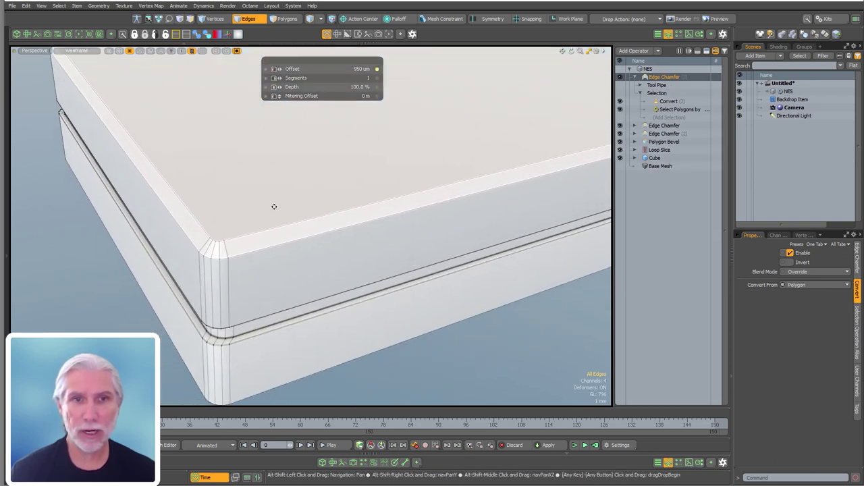
{"action": "left_click_drag", "start_coordinate": [228, 261], "coordinate": [268, 215], "text": "ctrl+alt"}
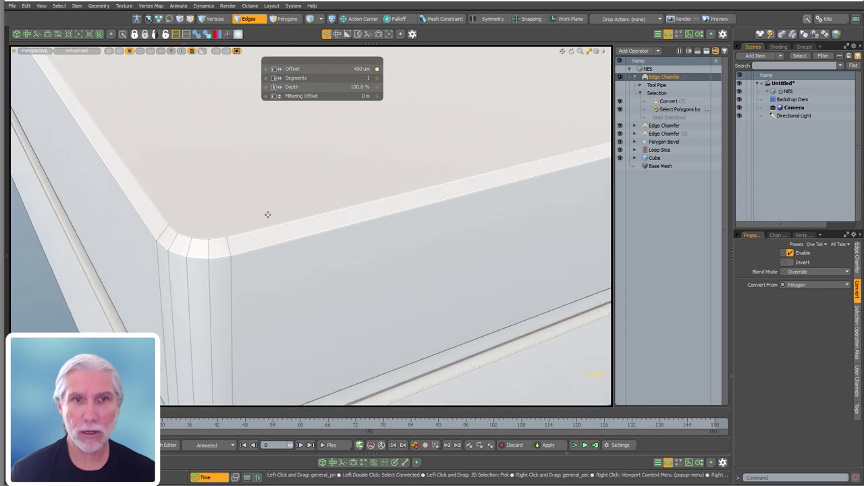
{"action": "right_click_drag", "start_coordinate": [268, 215], "coordinate": [311, 215]}
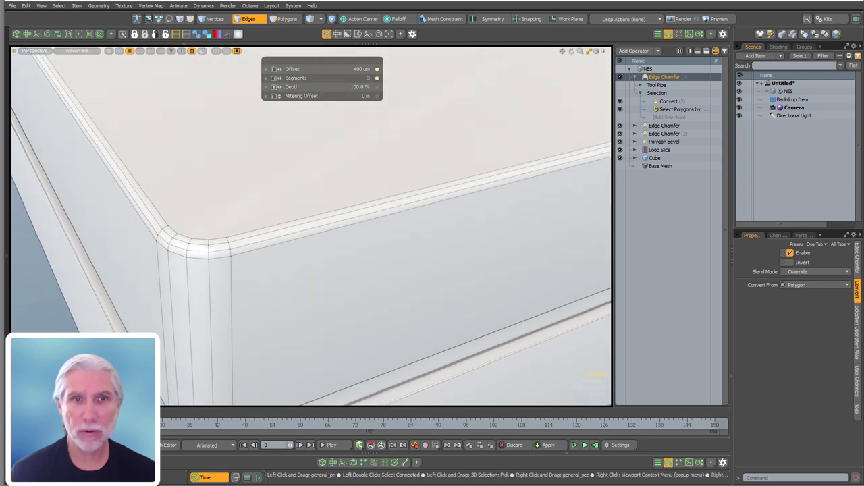
{"action": "left_click_drag", "start_coordinate": [293, 211], "coordinate": [203, 234], "text": "ctrl+alt"}
{"action": "left_click_drag", "start_coordinate": [324, 263], "coordinate": [317, 201], "text": "alt"}
{"action": "key", "text": "q"}
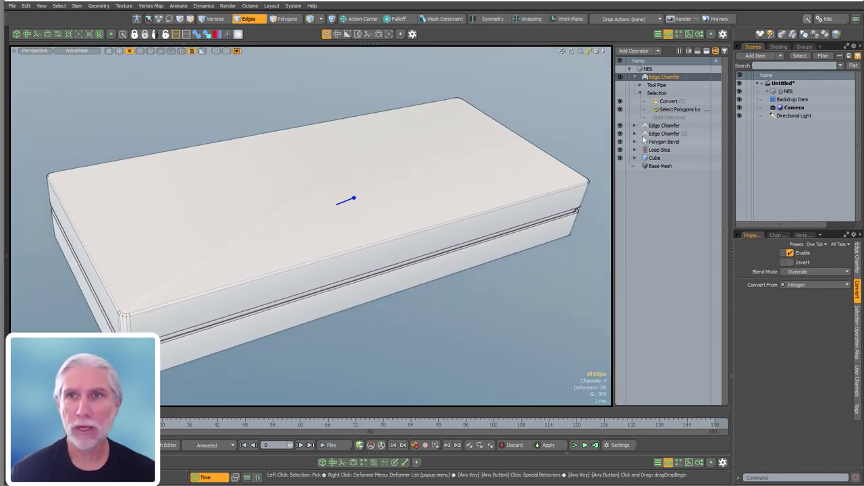
Set the Base Material's area weighting to Area and enable Angle Weighting to clean up the body's smoothing.
{"action": "left_click", "coordinate": [778, 47]}
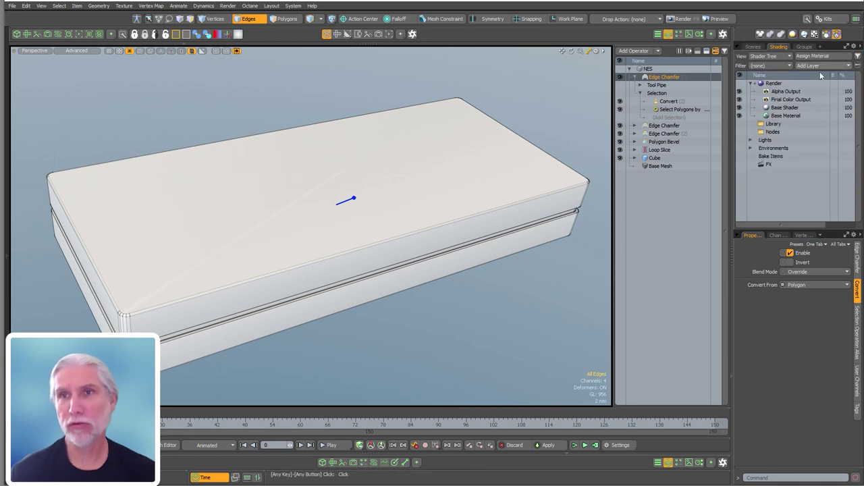
{"action": "left_click", "coordinate": [770, 116]}
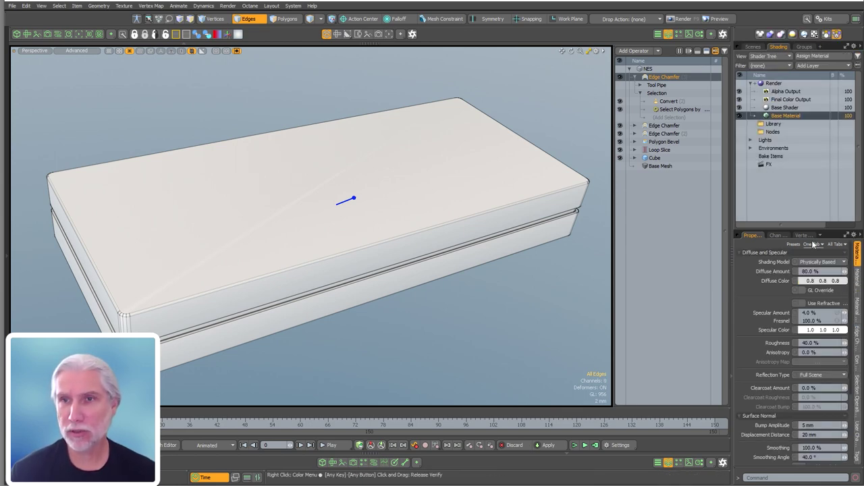
{"action": "left_click_drag", "start_coordinate": [822, 227], "coordinate": [821, 170]}
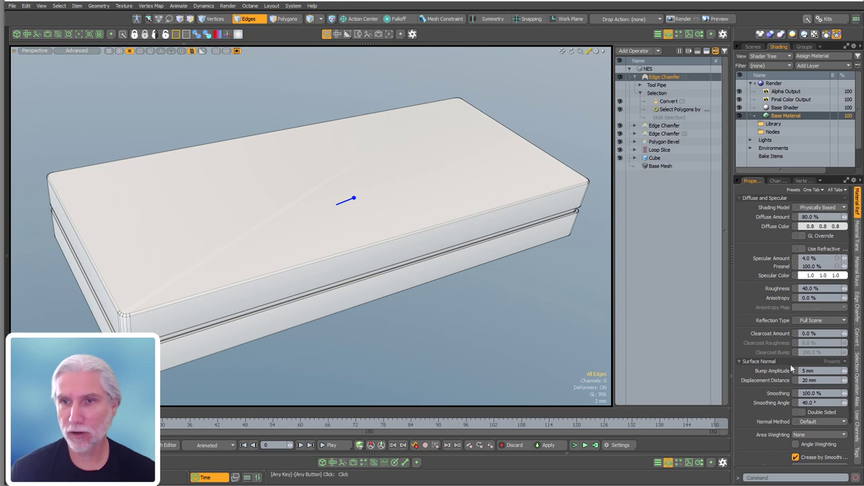
{"action": "left_click", "coordinate": [813, 435]}
{"action": "left_click", "coordinate": [809, 441]}
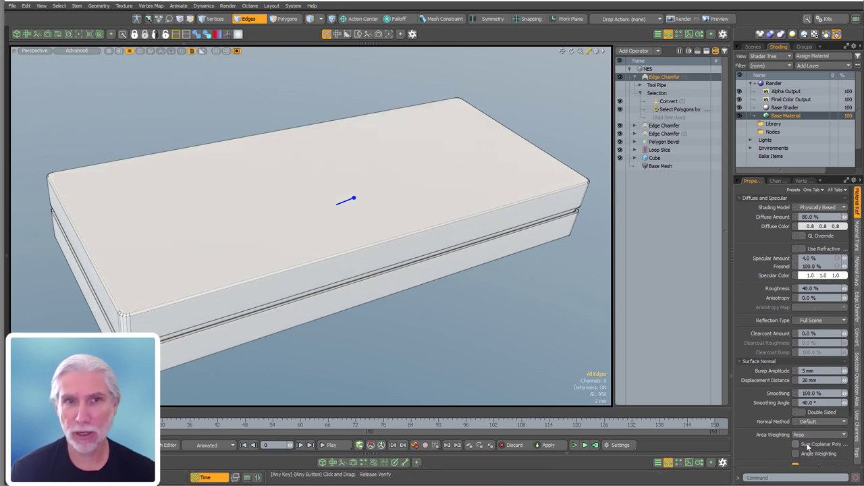
{"action": "left_click", "coordinate": [811, 458]}
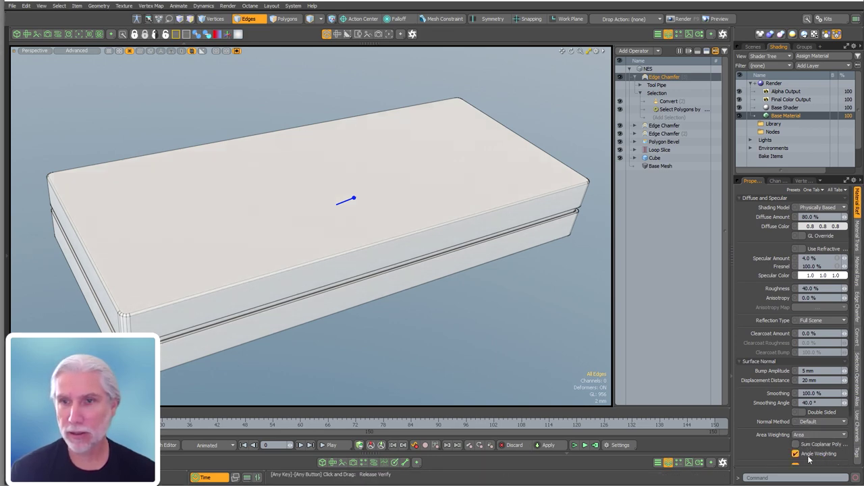
{"action": "left_click_drag", "start_coordinate": [386, 247], "coordinate": [403, 290], "text": "alt"}
{"action": "left_click", "coordinate": [426, 303]}
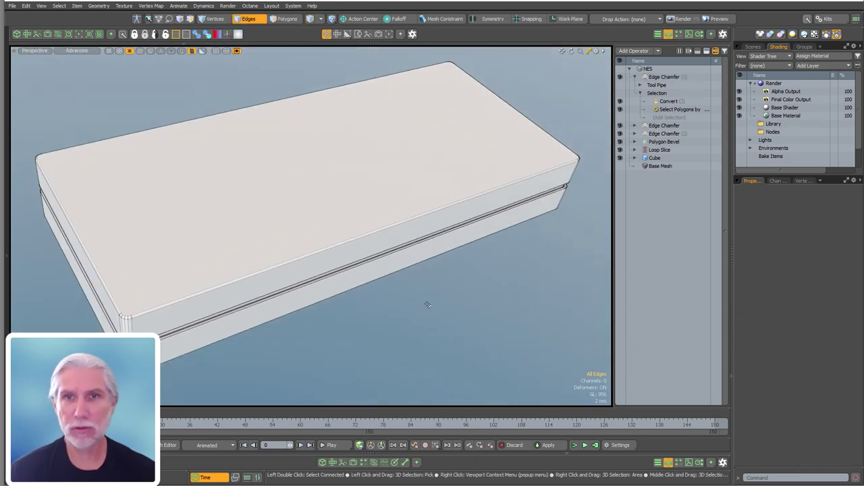
{"action": "left_click_drag", "start_coordinate": [253, 354], "coordinate": [423, 211], "text": "alt"}
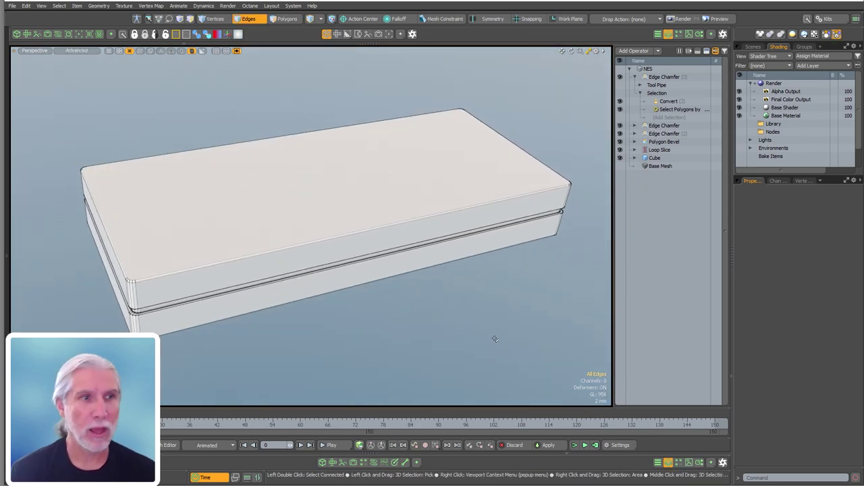
Add a Material Tag operation to the top of the NES mesh stack and name its material Base Grey Plastic.
{"action": "left_click", "coordinate": [635, 77]}
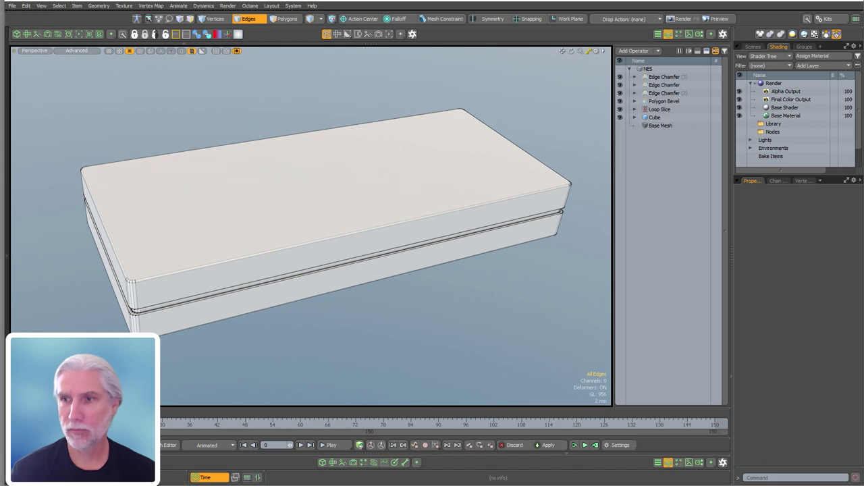
{"action": "left_click_drag", "start_coordinate": [444, 354], "coordinate": [439, 305], "text": "alt"}
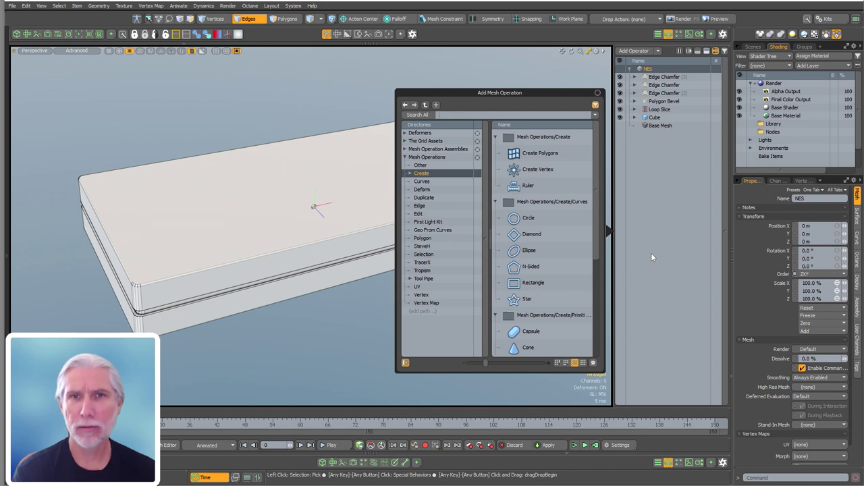
{"action": "type", "text": "mater"}
{"action": "key", "text": "Return"}
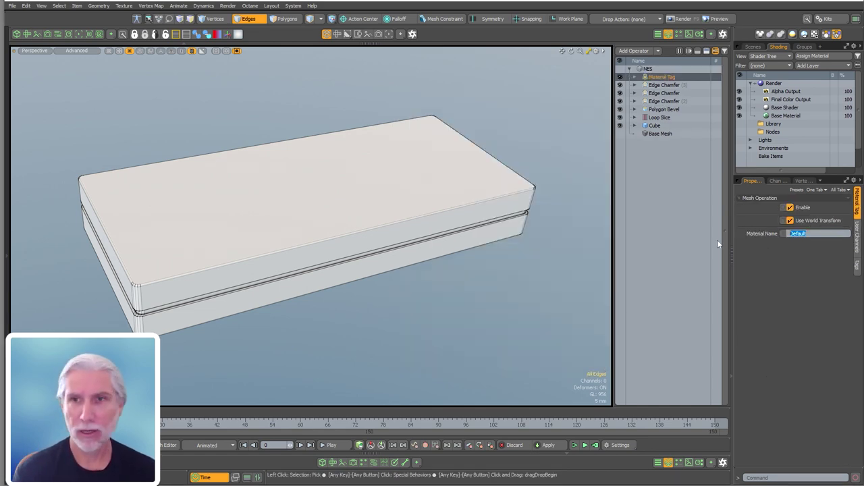
{"action": "type", "text": "G"}
{"action": "type", "text": "B"}
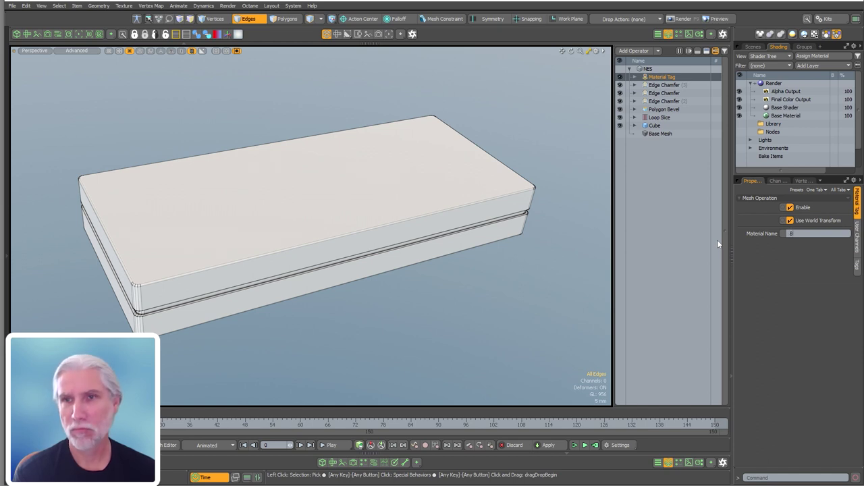
{"action": "type", "text": "ase Grey"}
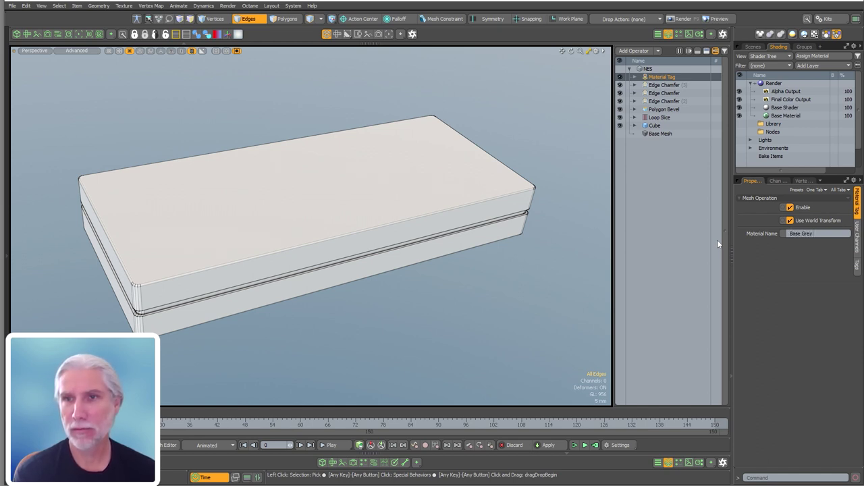
{"action": "type", "text": " Plastic"}
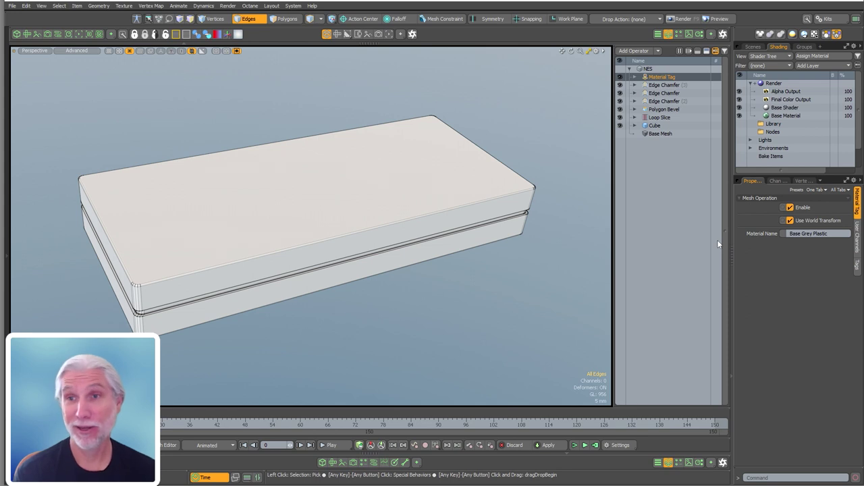
{"action": "left_click_drag", "start_coordinate": [408, 284], "coordinate": [416, 274], "text": "alt"}
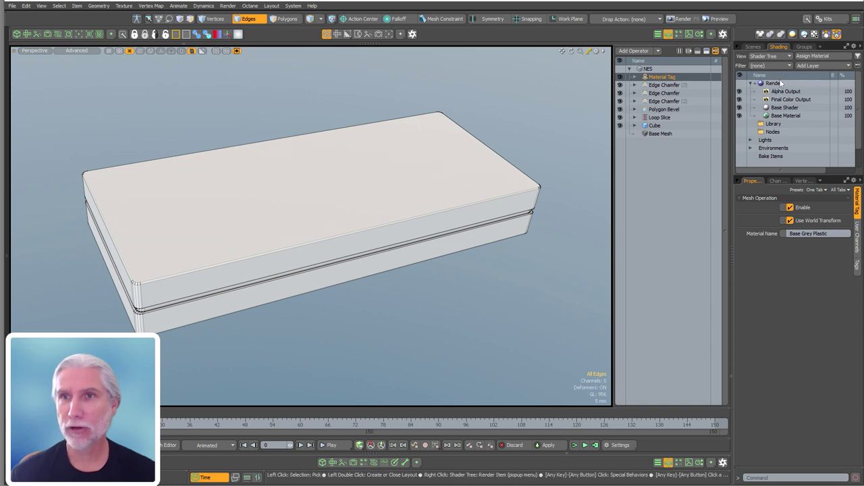
Add a group layer to the shader tree and assign it the Base Grey Plastic polygon tag.
{"action": "left_click", "coordinate": [810, 66]}
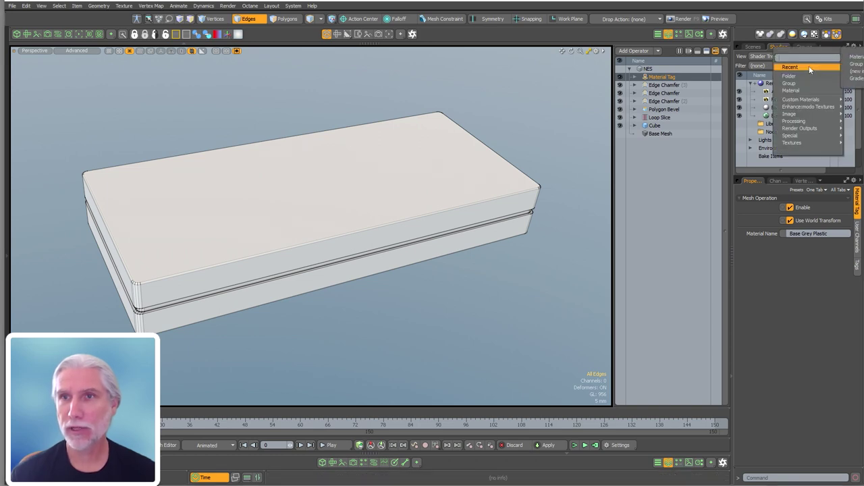
{"action": "left_click", "coordinate": [800, 83]}
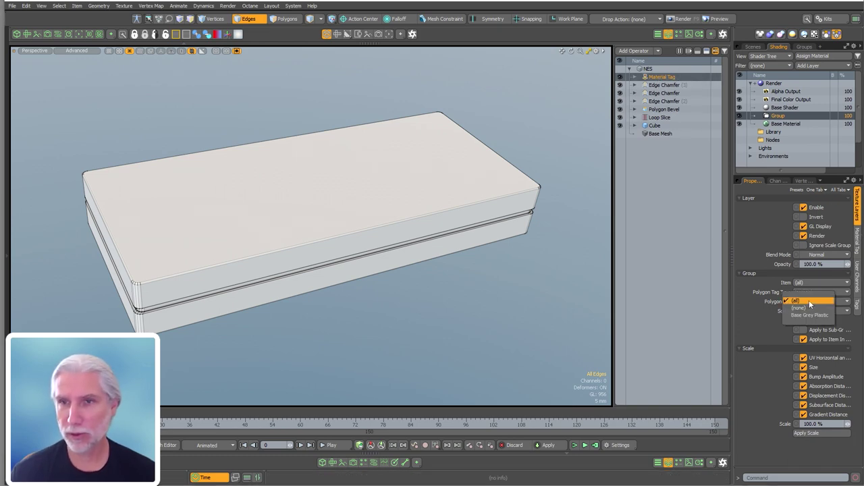
{"action": "left_click", "coordinate": [815, 301]}
{"action": "left_click", "coordinate": [814, 315]}
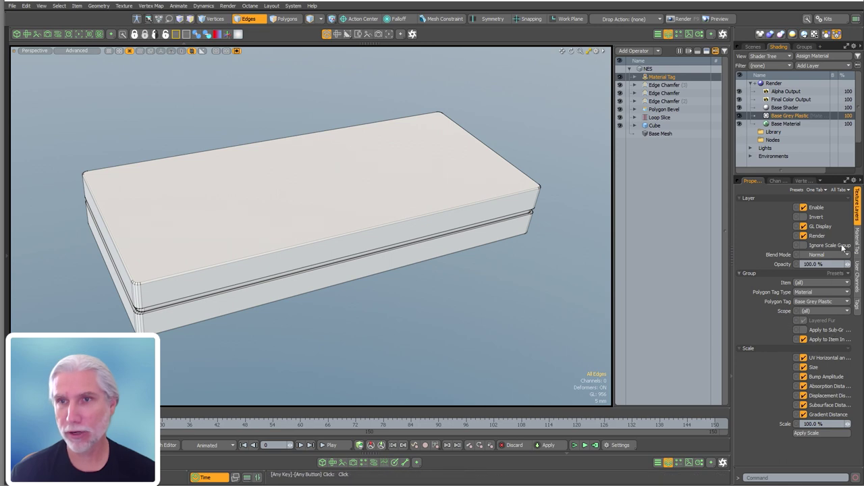
Duplicate the Base Material into the Base Grey Plastic group and set the copy's diffuse color to 0.68 0.68 0.68.
{"action": "left_click", "coordinate": [794, 126]}
{"action": "key", "text": "ctrl+d"}
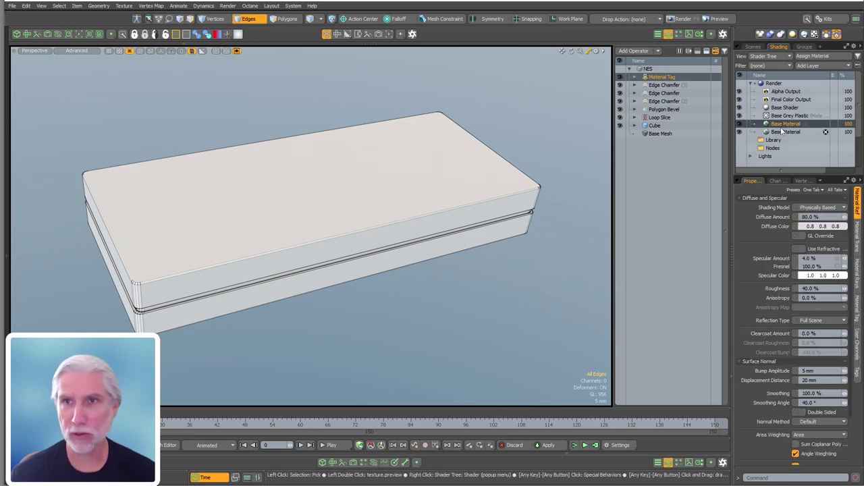
{"action": "left_click_drag", "start_coordinate": [779, 126], "coordinate": [795, 116]}
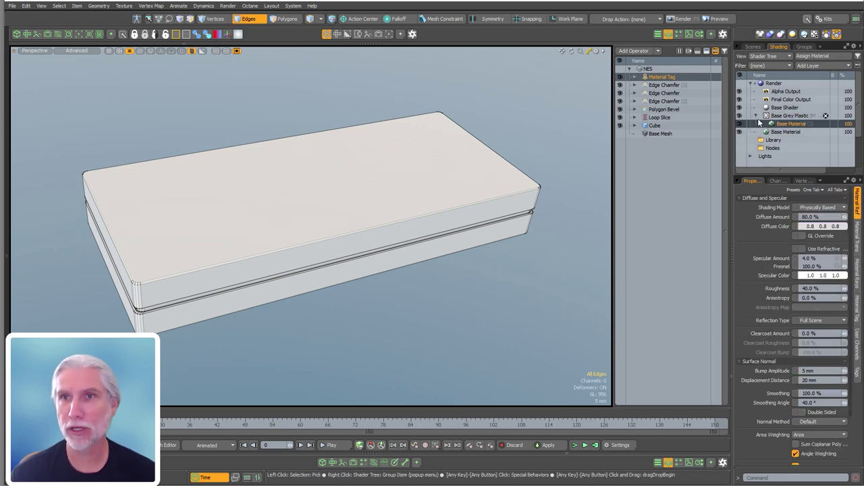
{"action": "left_click_drag", "start_coordinate": [822, 228], "coordinate": [813, 228]}
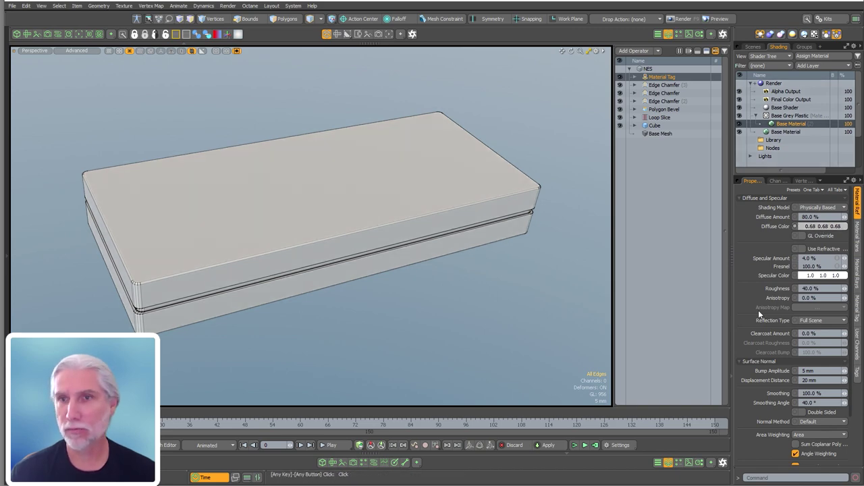
{"action": "left_click", "coordinate": [804, 125], "text": "ctrl"}
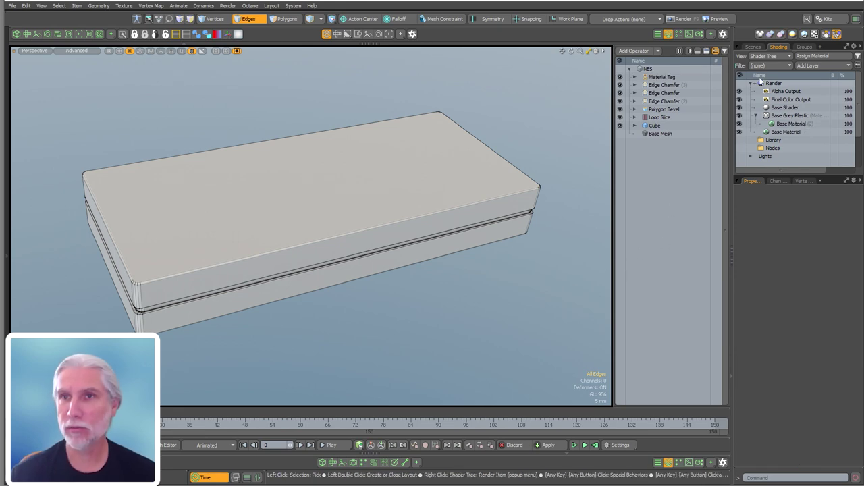
Examine the backdrop reference image of the controller, focusing on the layout of its front face.
{"action": "left_click", "coordinate": [753, 46]}
{"action": "mouse_move", "coordinate": [497, 189]}
{"action": "left_mouse_down", "text": "alt"}
{"action": "mouse_move", "coordinate": [445, 243]}
{"action": "mouse_move", "coordinate": [510, 317]}
{"action": "left_mouse_up", "text": "alt"}
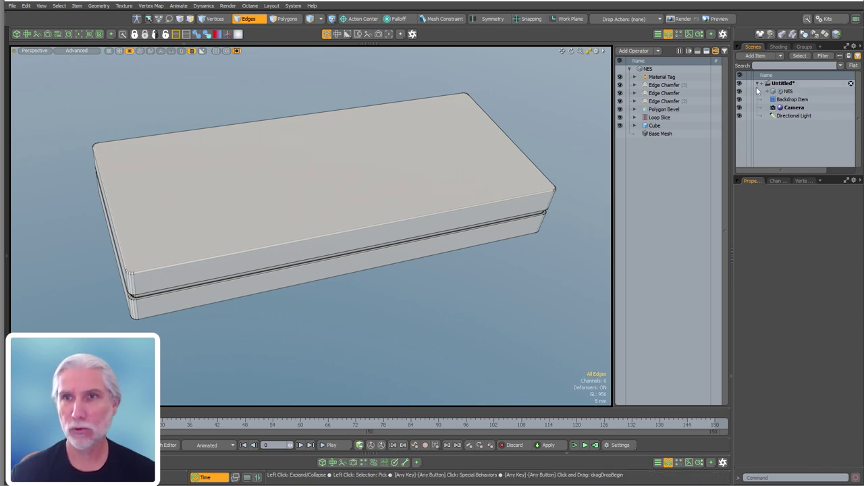
{"action": "left_click_drag", "start_coordinate": [492, 193], "coordinate": [504, 340], "text": "ctrl+alt"}
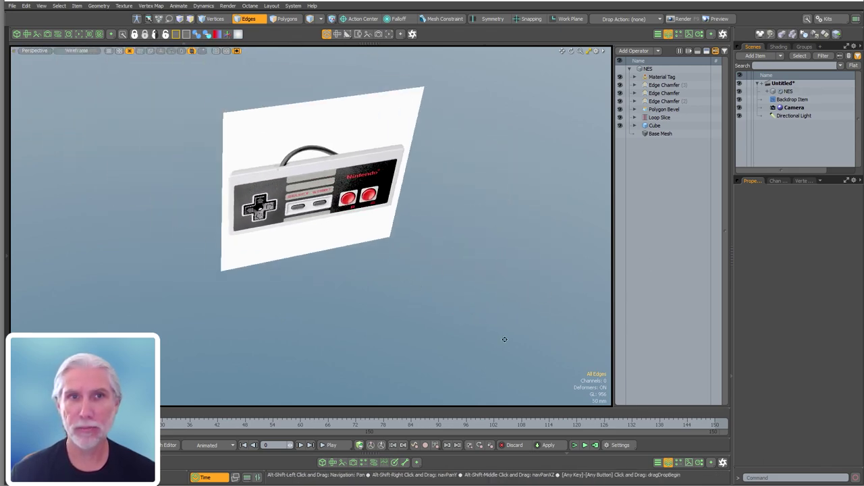
{"action": "left_click_drag", "start_coordinate": [304, 116], "coordinate": [425, 114], "text": "ctrl+alt"}
{"action": "left_click_drag", "start_coordinate": [250, 247], "coordinate": [263, 244], "text": "ctrl+alt"}
{"action": "left_click_drag", "start_coordinate": [405, 217], "coordinate": [232, 267], "text": "ctrl+alt"}
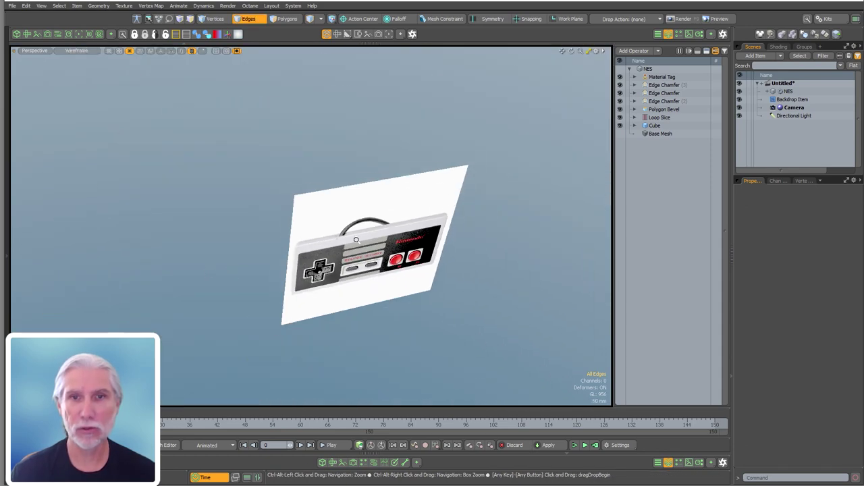
{"action": "mouse_move", "coordinate": [353, 239]}
{"action": "left_mouse_down", "text": "ctrl+alt"}
{"action": "mouse_move", "coordinate": [592, 236]}
{"action": "mouse_move", "coordinate": [446, 247]}
{"action": "mouse_move", "coordinate": [352, 241]}
{"action": "left_mouse_up", "text": "ctrl+alt"}
{"action": "left_click_drag", "start_coordinate": [353, 242], "coordinate": [454, 228], "text": "ctrl+alt"}
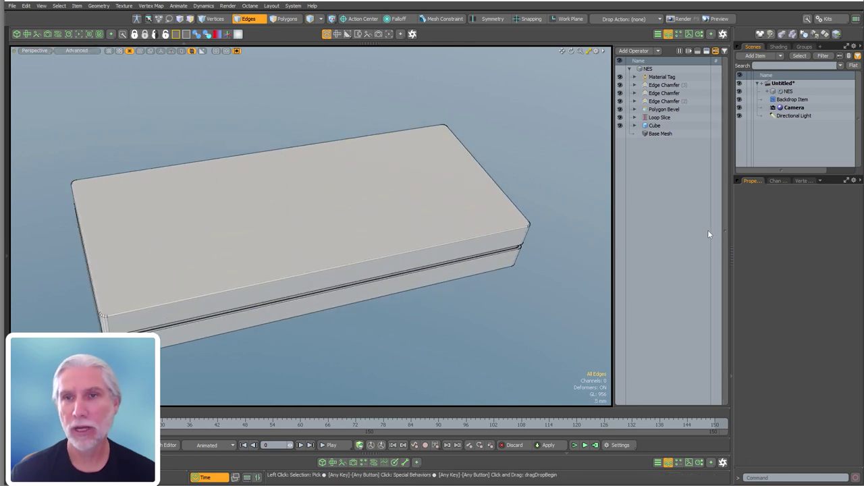
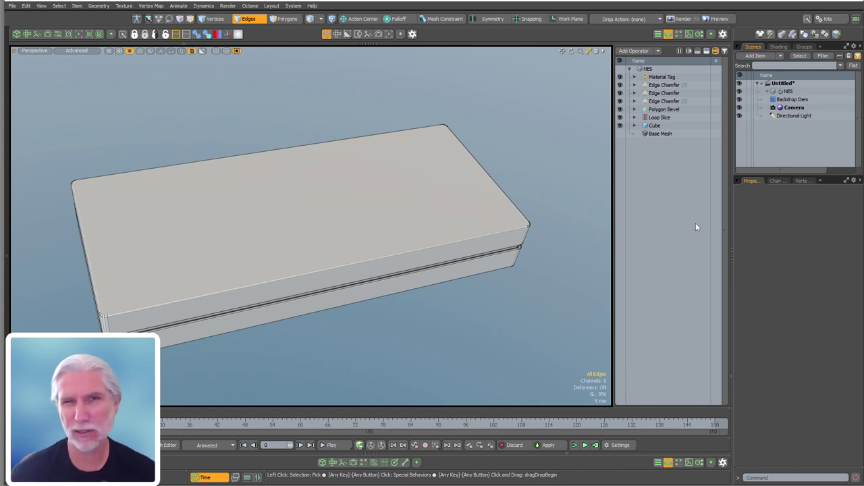
Add a Primitive Slice operation above the material tag and set its slice axis to Y.
{"action": "double_click", "coordinate": [661, 263]}
{"action": "type", "text": "primi"}
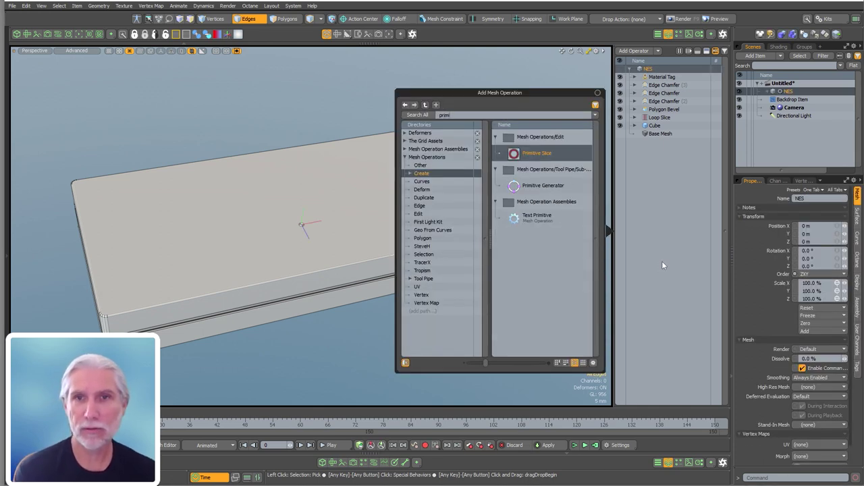
{"action": "key", "text": "Return"}
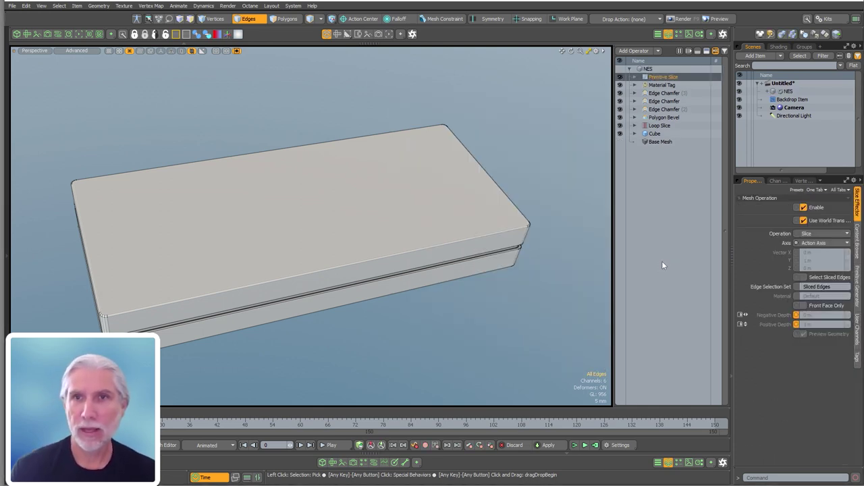
{"action": "left_click", "coordinate": [824, 243]}
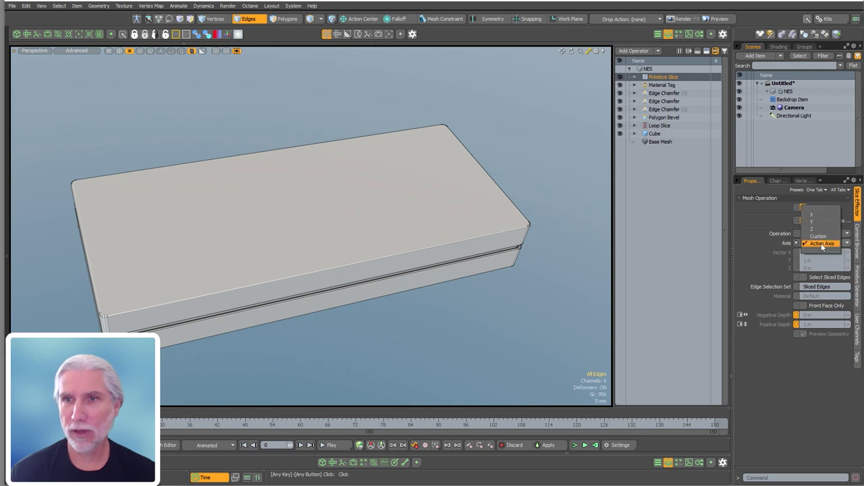
{"action": "left_click", "coordinate": [824, 222]}
Set the axis of the Primitive Slice's rectangle generator to Y.
{"action": "left_click", "coordinate": [858, 240]}
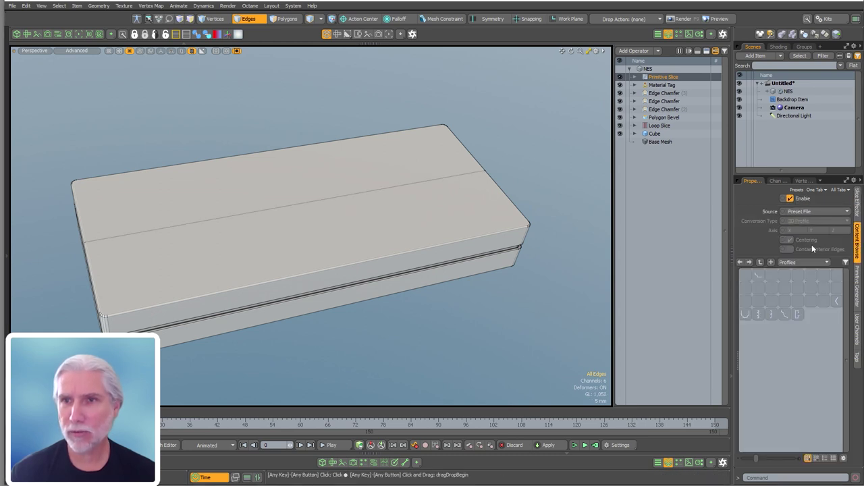
{"action": "left_click", "coordinate": [859, 275]}
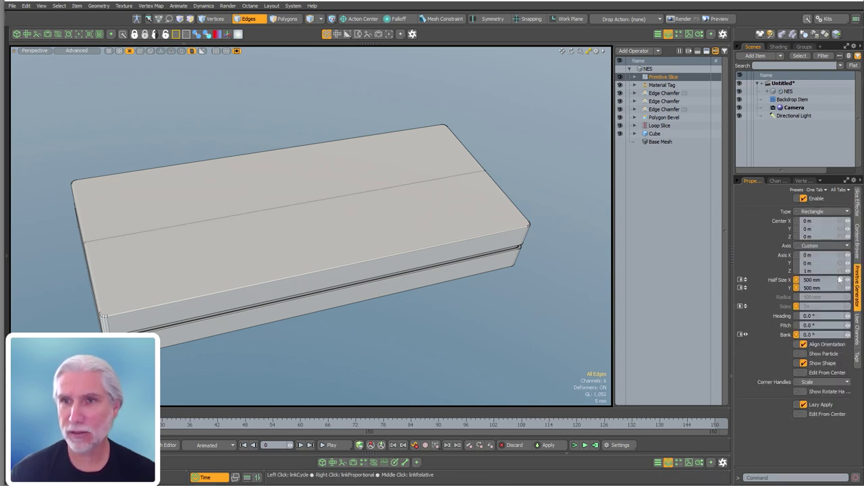
{"action": "left_click", "coordinate": [816, 248]}
{"action": "left_click", "coordinate": [816, 234]}
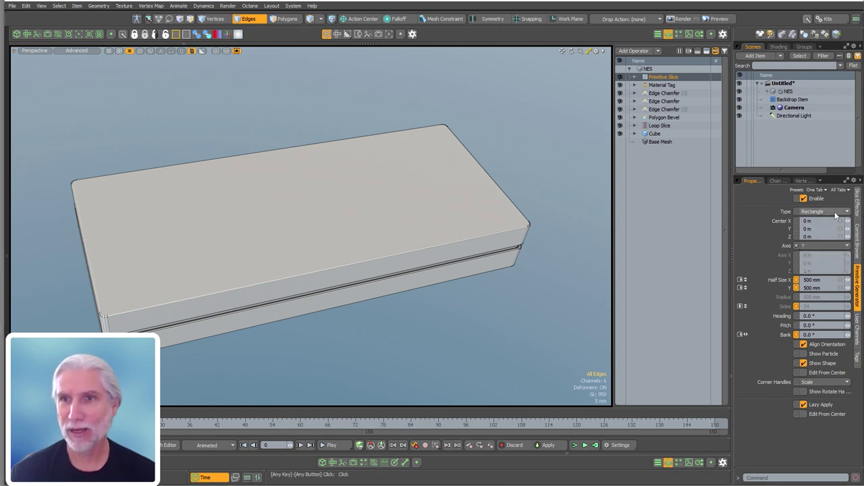
Examine the Primitive Slice's tool pipe, comparing its content preset profiles with the Primitive Generator's shape settings.
{"action": "left_click", "coordinate": [634, 76]}
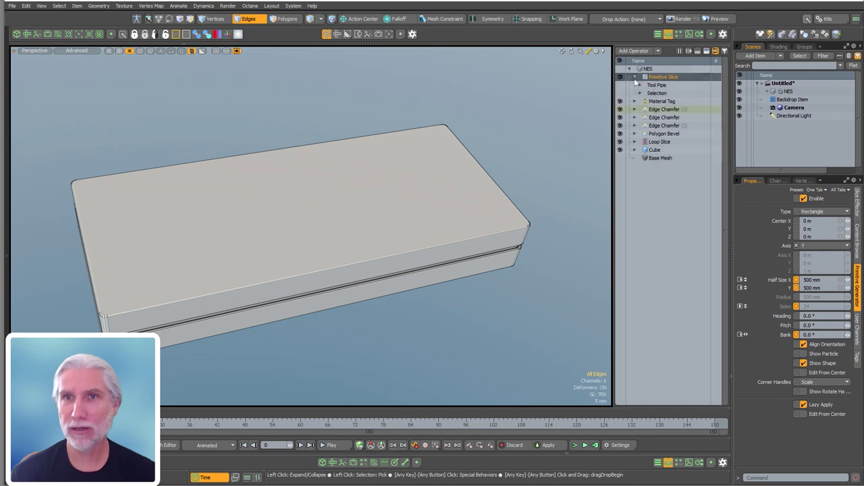
{"action": "left_click", "coordinate": [640, 93]}
{"action": "left_click", "coordinate": [640, 85]}
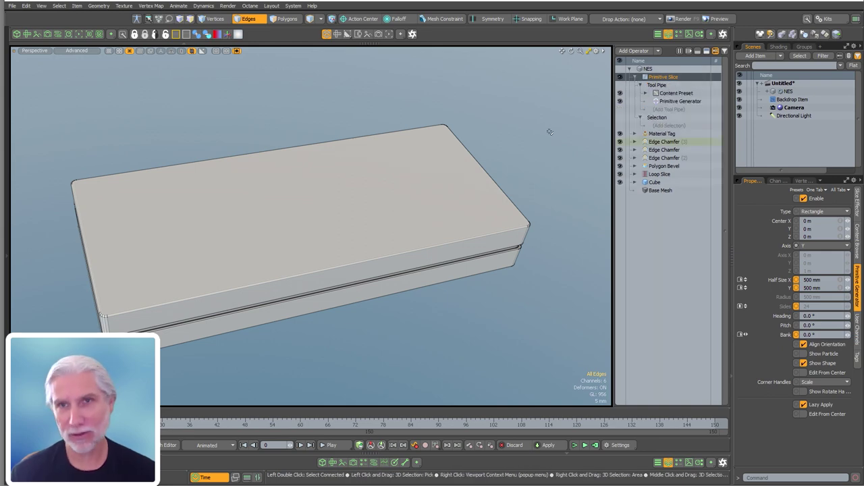
{"action": "left_click", "coordinate": [858, 245]}
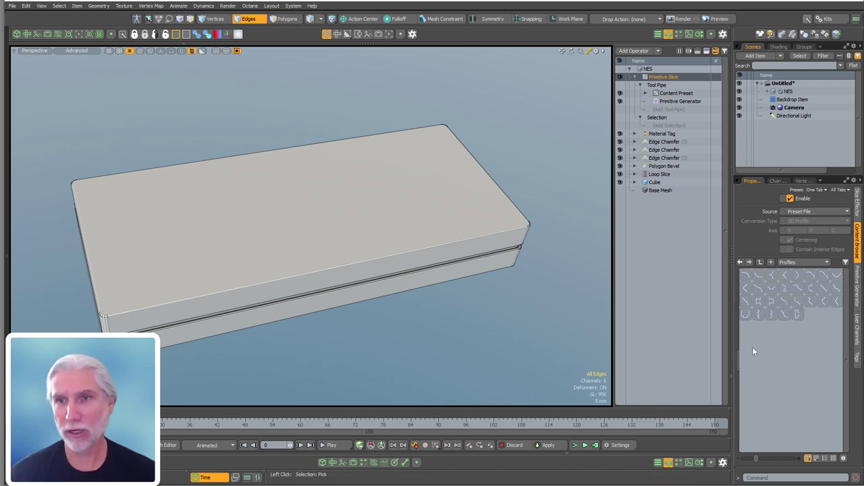
{"action": "left_click_drag", "start_coordinate": [757, 459], "coordinate": [775, 459]}
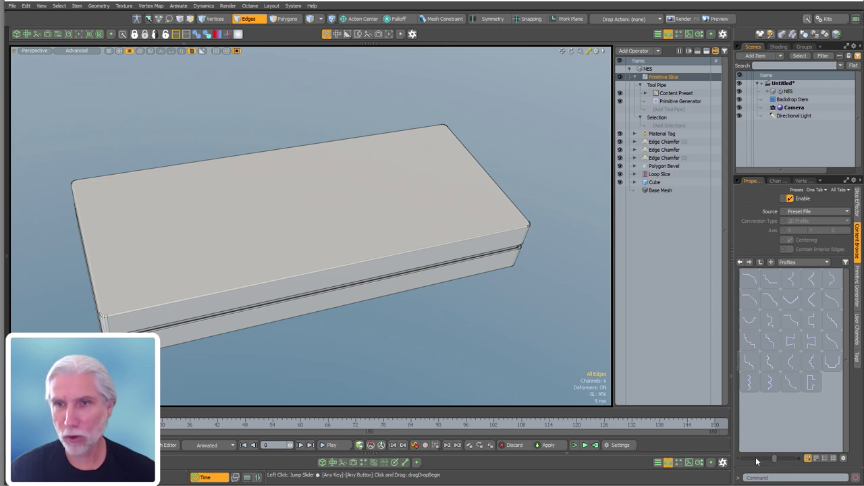
{"action": "left_click", "coordinate": [756, 459]}
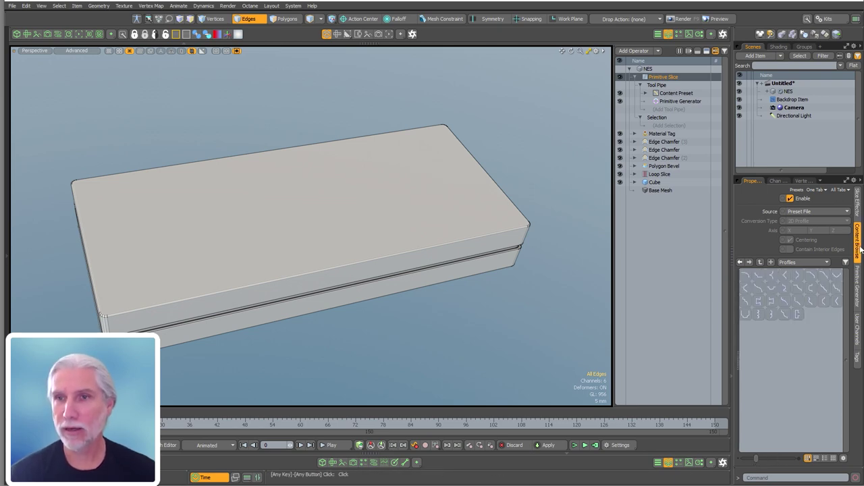
{"action": "left_click", "coordinate": [857, 287]}
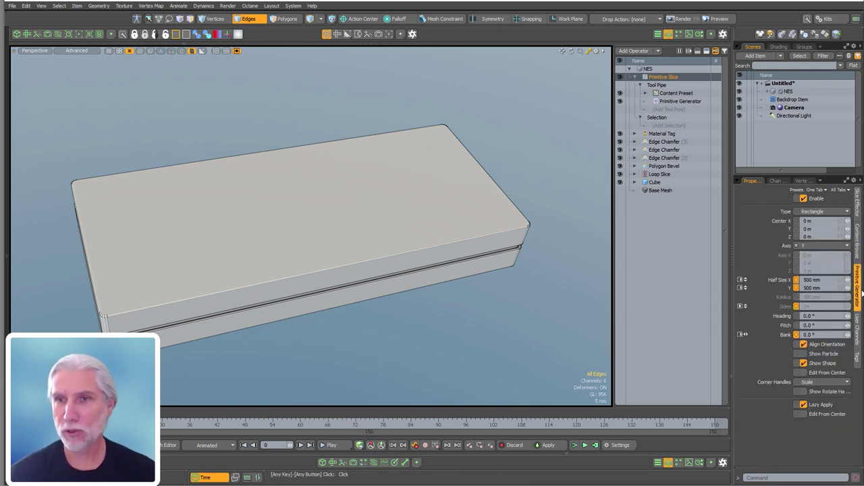
{"action": "left_click", "coordinate": [858, 256]}
{"action": "left_click", "coordinate": [859, 284]}
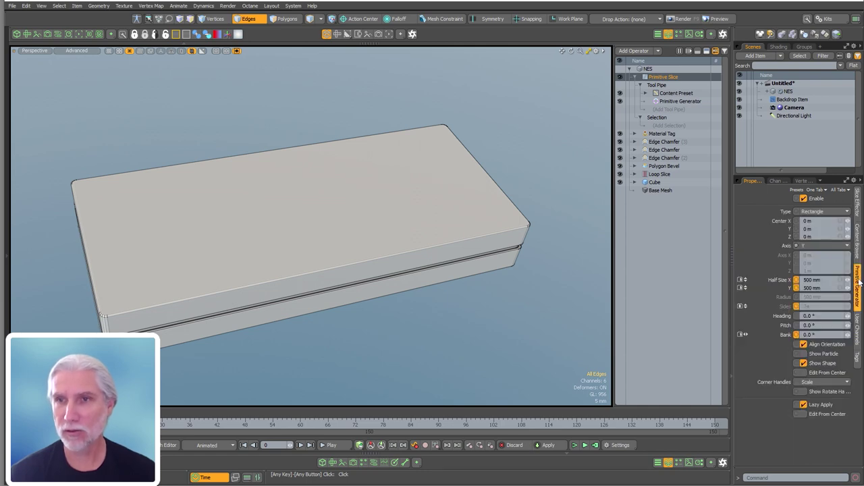
{"action": "left_click", "coordinate": [858, 250]}
{"action": "left_click", "coordinate": [858, 284]}
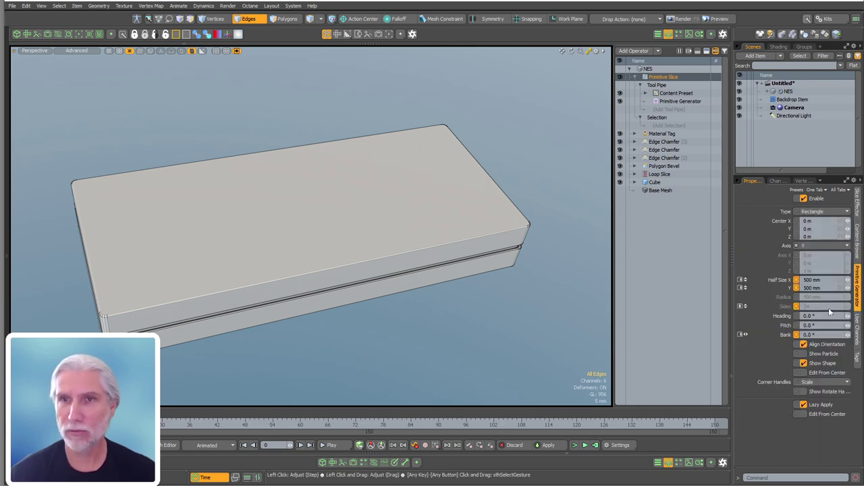
Shrink the Primitive Generator's rectangle to a half size of about 76 × 252 mm and move it over the controller body.
{"action": "mouse_move", "coordinate": [684, 95]}
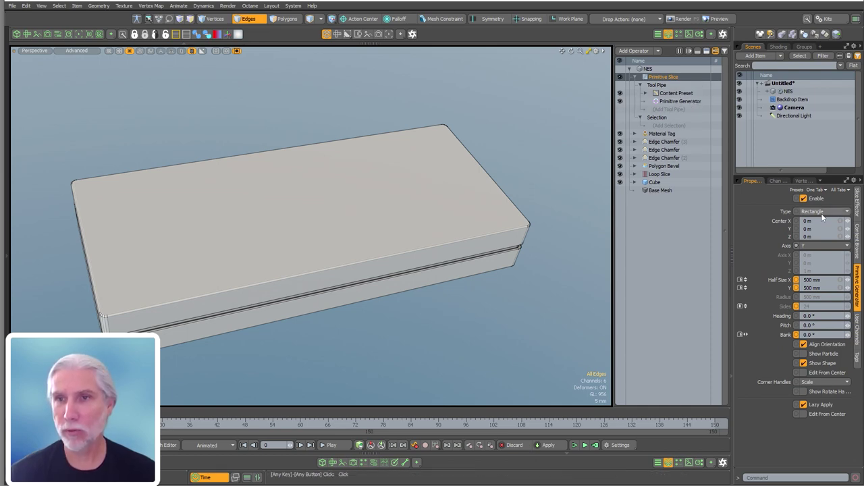
{"action": "left_click", "coordinate": [679, 102]}
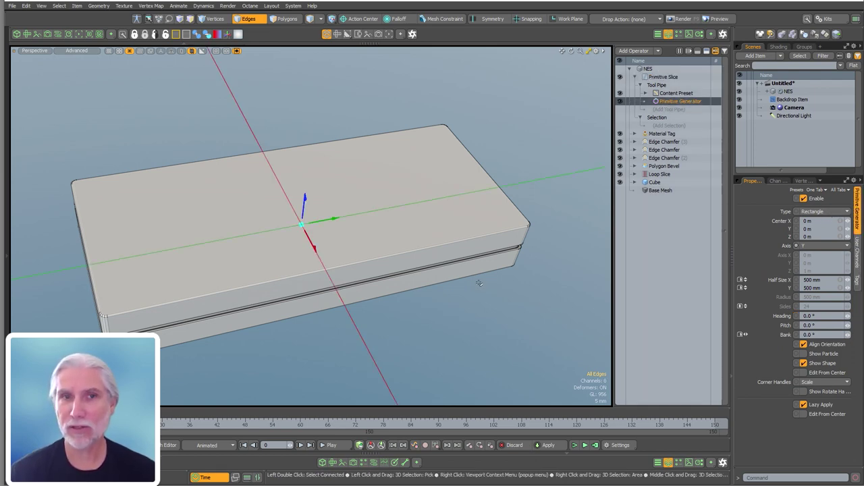
{"action": "scroll", "coordinate": [421, 281], "scroll_direction": "down", "scroll_amount": 5}
{"action": "left_click_drag", "start_coordinate": [421, 281], "coordinate": [511, 295], "text": "ctrl+alt"}
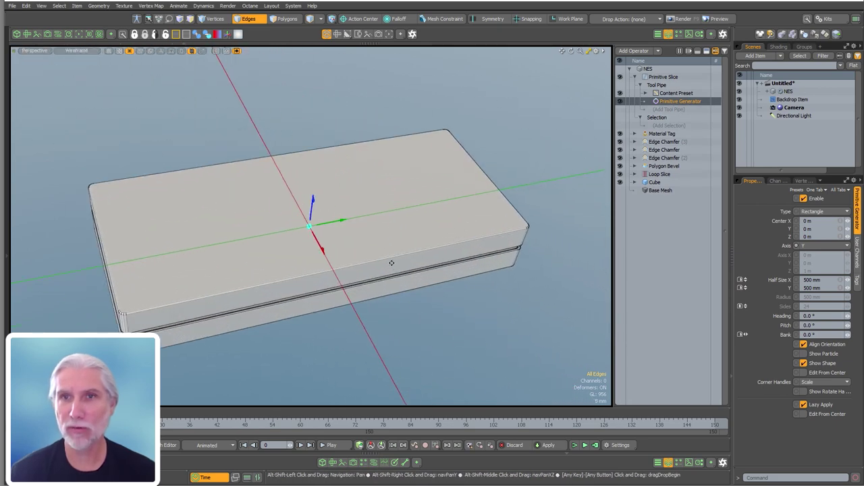
{"action": "left_click_drag", "start_coordinate": [396, 262], "coordinate": [425, 210], "text": "alt+shift"}
{"action": "left_click_drag", "start_coordinate": [425, 210], "coordinate": [398, 251], "text": "ctrl+alt"}
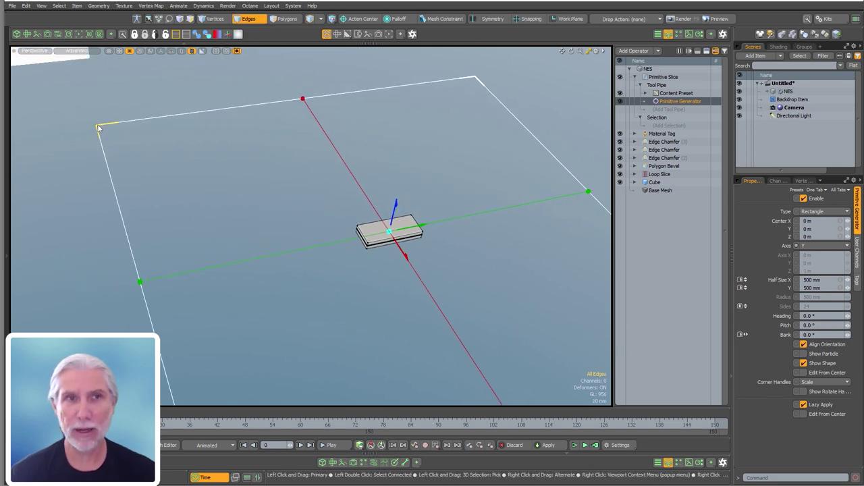
{"action": "left_click_drag", "start_coordinate": [99, 125], "coordinate": [499, 378]}
{"action": "left_click_drag", "start_coordinate": [473, 284], "coordinate": [317, 172], "text": "alt+shift"}
{"action": "scroll", "coordinate": [318, 170], "scroll_direction": "down", "scroll_amount": 3}
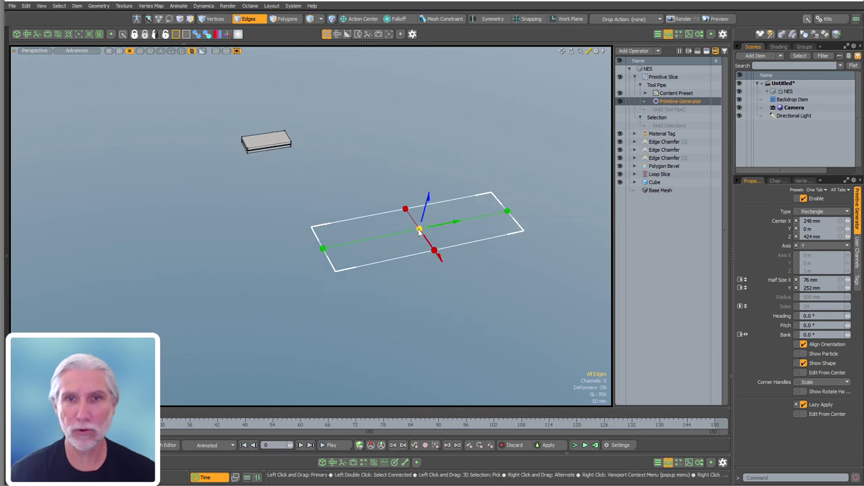
{"action": "left_click_drag", "start_coordinate": [431, 217], "coordinate": [417, 270], "text": "alt"}
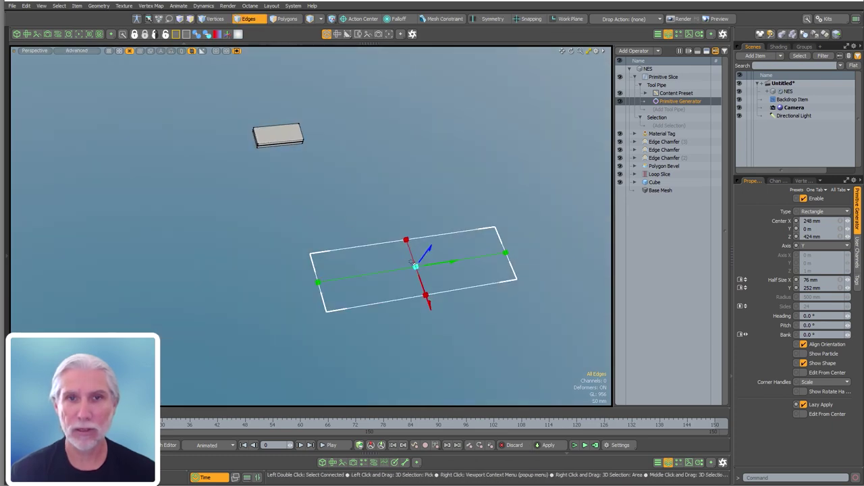
{"action": "left_click_drag", "start_coordinate": [416, 267], "coordinate": [308, 270]}
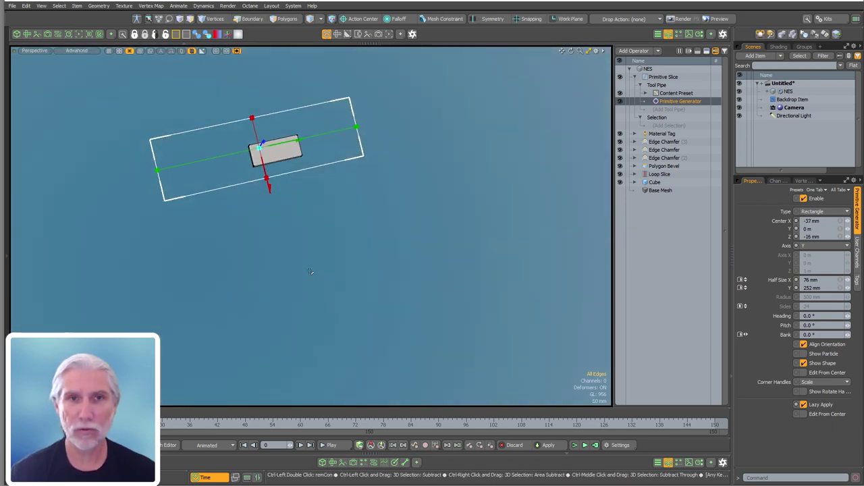
In the top view, shrink the slice rectangle to a half size of about 27 × 31 mm, with Edit From Center enabled, over the body's corner.
{"action": "middle_click", "coordinate": [308, 270], "text": "alt"}
{"action": "left_click_drag", "start_coordinate": [331, 193], "coordinate": [423, 219], "text": "ctrl+alt"}
{"action": "left_click_drag", "start_coordinate": [341, 198], "coordinate": [477, 195]}
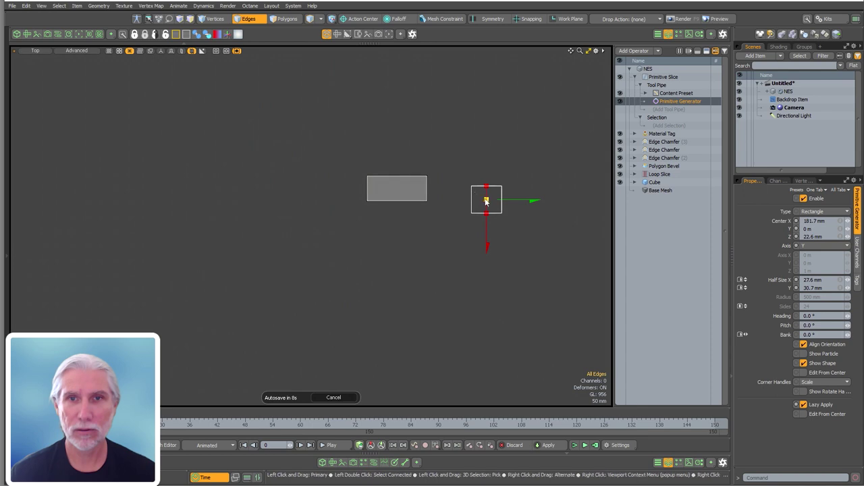
{"action": "left_click_drag", "start_coordinate": [416, 184], "coordinate": [465, 141]}
{"action": "left_click", "coordinate": [331, 398]}
{"action": "left_click_drag", "start_coordinate": [340, 198], "coordinate": [399, 218]}
{"action": "mouse_move", "coordinate": [550, 333]}
{"action": "left_mouse_down"}
{"action": "mouse_move", "coordinate": [540, 320]}
{"action": "mouse_move", "coordinate": [554, 325]}
{"action": "left_mouse_up"}
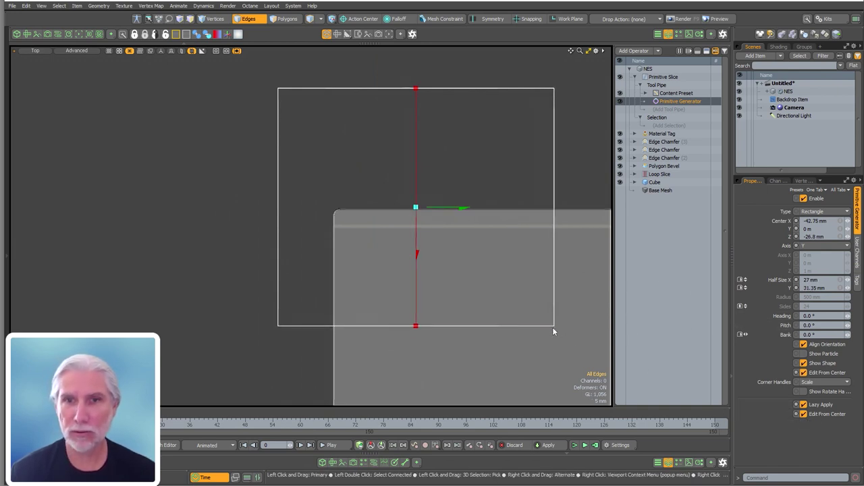
Shrink the slice rectangle to a half size of about 3.45 × 7.25 mm near the body's back edge.
{"action": "left_click_drag", "start_coordinate": [553, 331], "coordinate": [382, 153]}
{"action": "left_click_drag", "start_coordinate": [335, 120], "coordinate": [422, 212]}
{"action": "scroll", "coordinate": [424, 211], "scroll_direction": "up", "scroll_amount": 3}
{"action": "scroll", "coordinate": [470, 214], "scroll_direction": "down", "scroll_amount": 2}
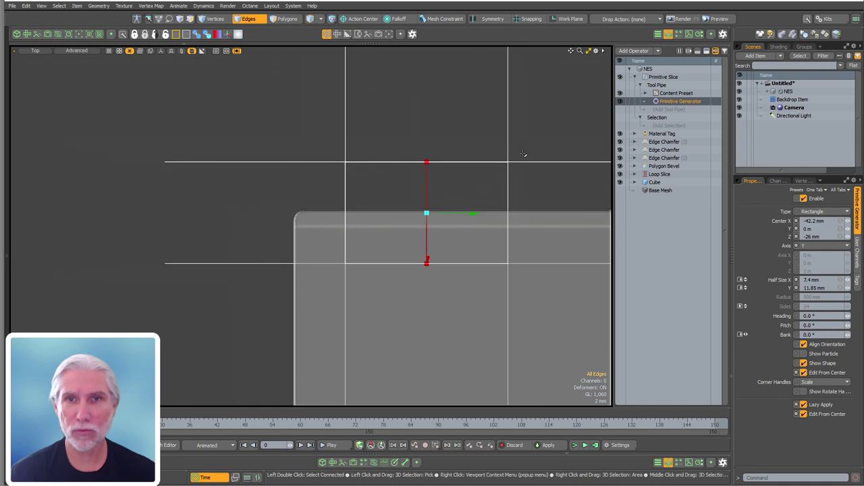
{"action": "left_click_drag", "start_coordinate": [509, 163], "coordinate": [510, 181]}
{"action": "left_click_drag", "start_coordinate": [319, 181], "coordinate": [395, 229]}
{"action": "left_click_drag", "start_coordinate": [508, 264], "coordinate": [496, 277]}
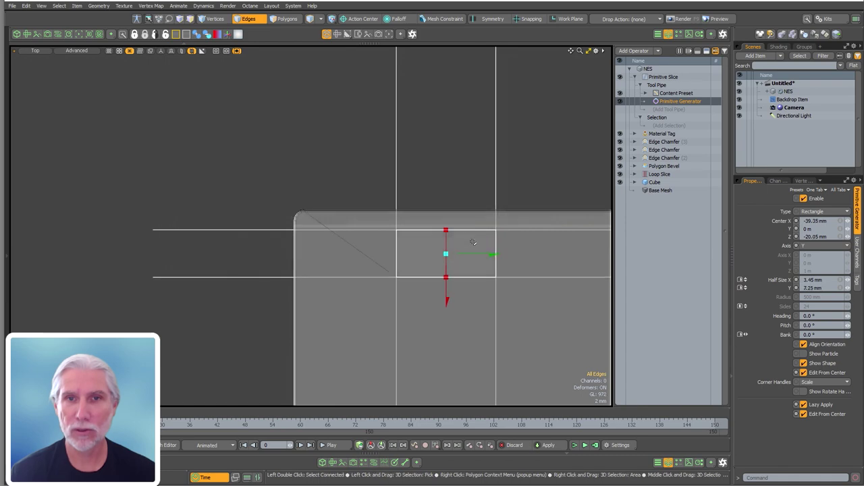
Move the slice rectangle onto the controller's back edge at about X -36.4, Y 9.6, Z -25.3 mm, with Lazy Apply off.
{"action": "left_click_drag", "start_coordinate": [446, 256], "coordinate": [801, 221]}
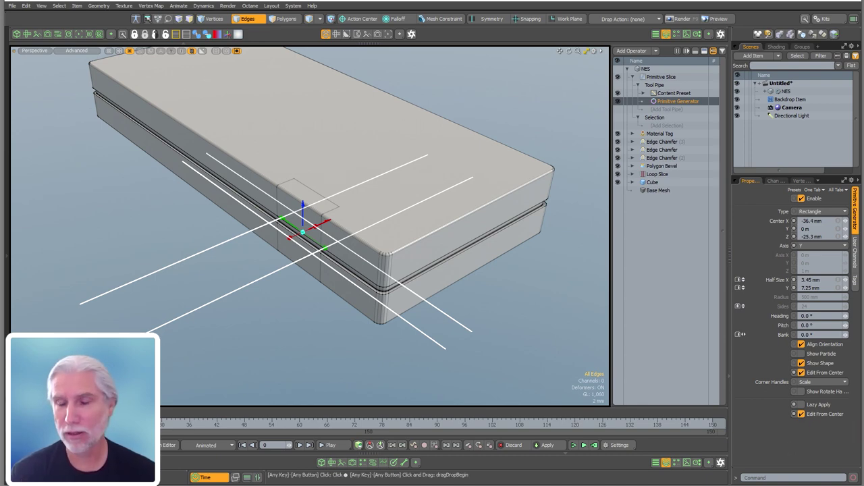
{"action": "left_click_drag", "start_coordinate": [347, 238], "coordinate": [314, 181], "text": "alt"}
{"action": "left_click_drag", "start_coordinate": [282, 250], "coordinate": [233, 218], "text": "alt"}
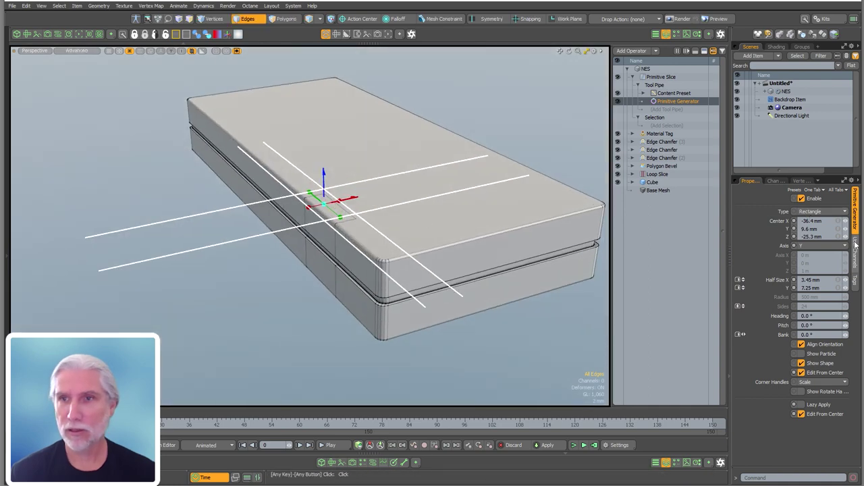
Set the Primitive Slice's operation to Subtract and its positive depth to 2 mm.
{"action": "left_click", "coordinate": [668, 78]}
{"action": "left_click", "coordinate": [805, 234]}
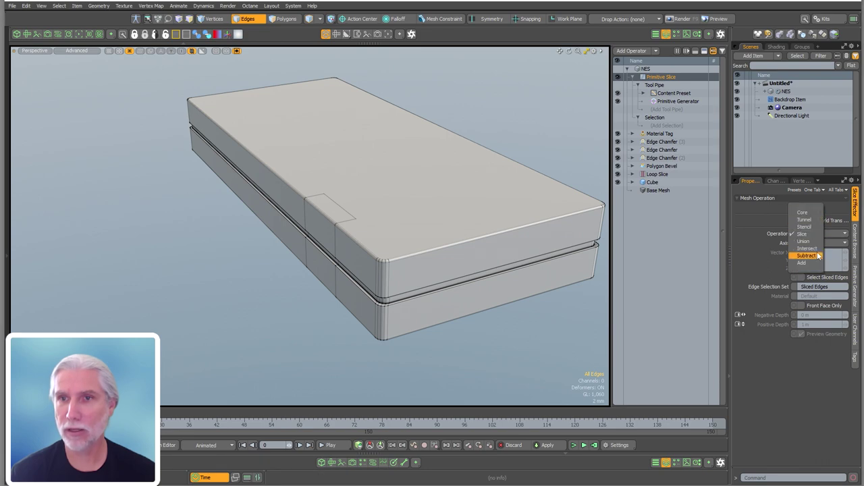
{"action": "left_click", "coordinate": [816, 255]}
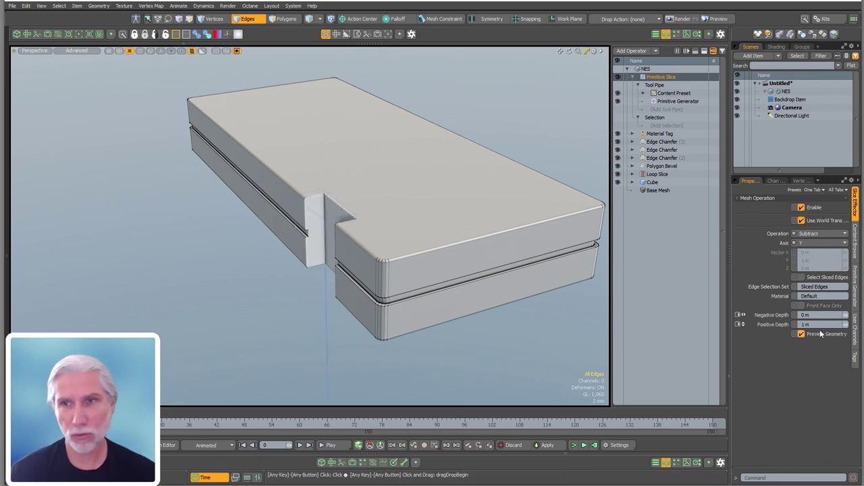
{"action": "left_click", "coordinate": [857, 252]}
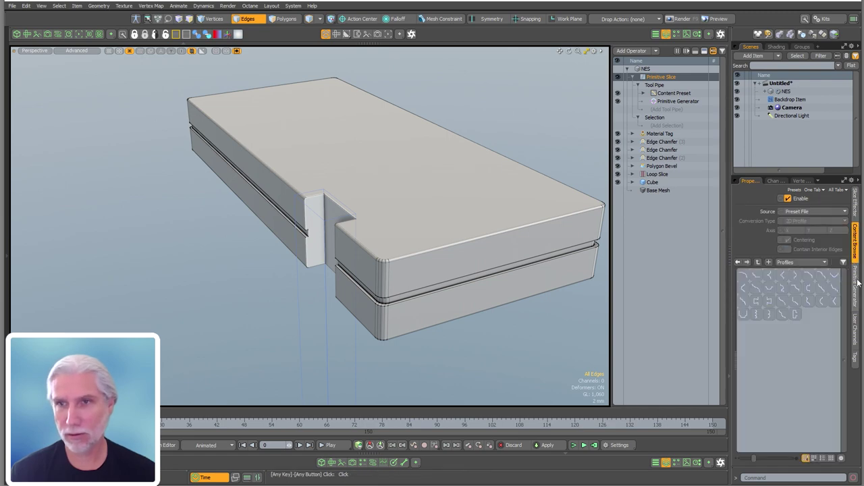
{"action": "left_click", "coordinate": [854, 210]}
{"action": "left_click_drag", "start_coordinate": [351, 226], "coordinate": [405, 251], "text": "alt"}
{"action": "left_click_drag", "start_coordinate": [378, 223], "coordinate": [462, 267], "text": "alt"}
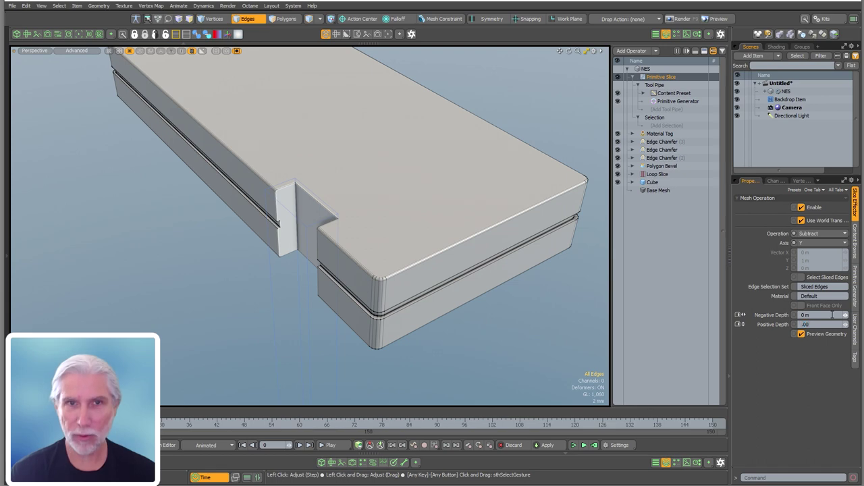
{"action": "type", "text": "2"}
{"action": "key", "text": "Return"}
{"action": "mouse_move", "coordinate": [451, 217]}
{"action": "left_mouse_down", "text": "alt"}
{"action": "mouse_move", "coordinate": [424, 220]}
{"action": "mouse_move", "coordinate": [435, 220]}
{"action": "left_mouse_up", "text": "alt"}
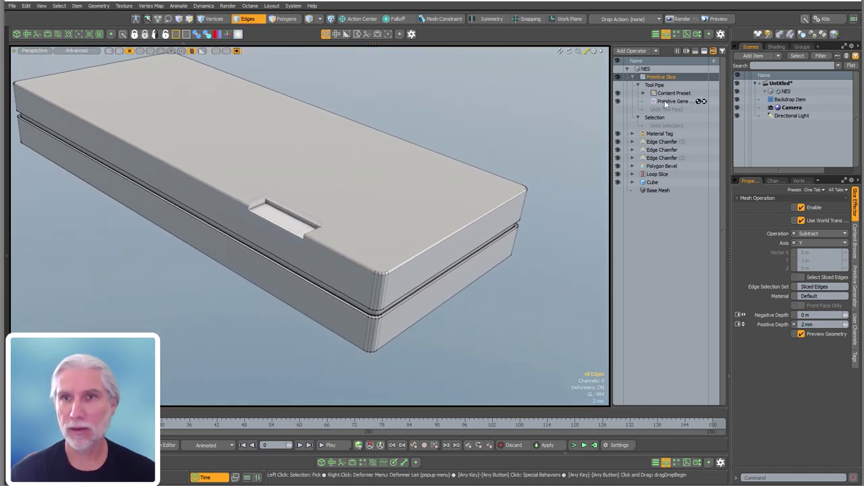
Narrow the slice rectangle to a Y half size of about 3 mm and shift its center to about Z -27.65 mm.
{"action": "left_click", "coordinate": [665, 101]}
{"action": "left_click_drag", "start_coordinate": [446, 223], "coordinate": [342, 218], "text": "alt"}
{"action": "left_click_drag", "start_coordinate": [283, 217], "coordinate": [418, 239]}
Examine the cable notch on the controller's back edge in the backdrop reference image and compare it with the model.
{"action": "scroll", "coordinate": [401, 251], "scroll_direction": "up", "scroll_amount": 4}
{"action": "left_click_drag", "start_coordinate": [418, 239], "coordinate": [193, 239], "text": "alt"}
{"action": "left_click_drag", "start_coordinate": [581, 262], "coordinate": [223, 335], "text": "alt"}
{"action": "left_click_drag", "start_coordinate": [224, 334], "coordinate": [341, 232], "text": "ctrl+alt"}
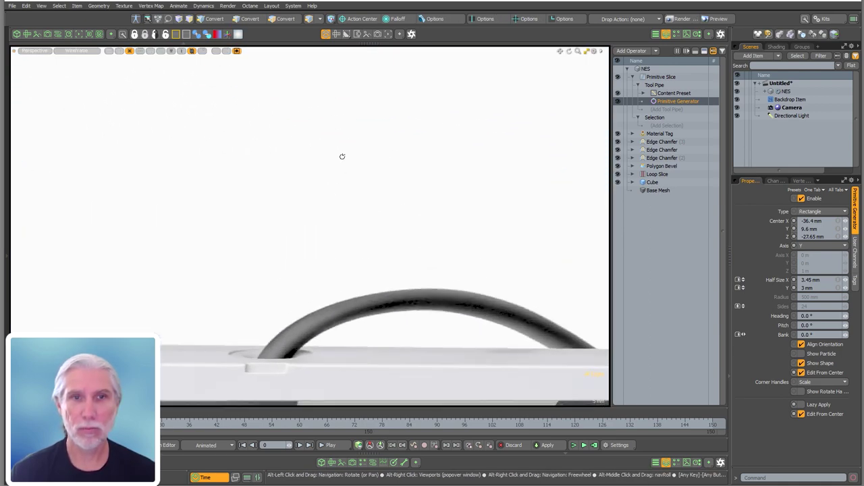
{"action": "left_click_drag", "start_coordinate": [340, 232], "coordinate": [246, 206], "text": "alt+shift"}
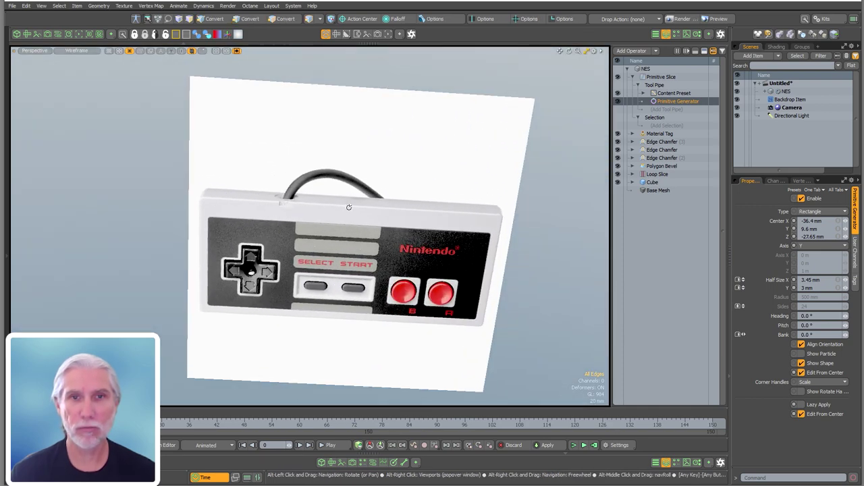
{"action": "left_click_drag", "start_coordinate": [345, 207], "coordinate": [338, 270], "text": "ctrl+alt"}
{"action": "left_click_drag", "start_coordinate": [337, 270], "coordinate": [306, 276], "text": "ctrl+alt"}
{"action": "scroll", "coordinate": [324, 276], "scroll_direction": "down", "scroll_amount": 2}
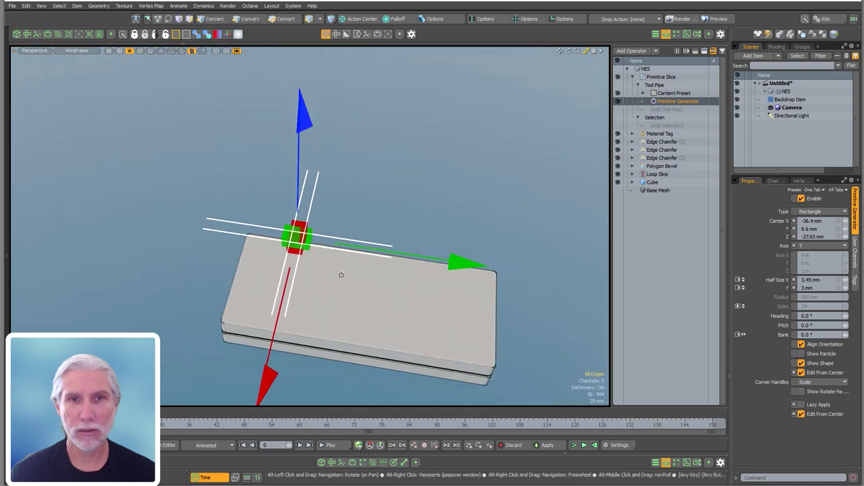
In the top view, set the slice rectangle's Center X to -25 mm.
{"action": "key", "text": "KP_1"}
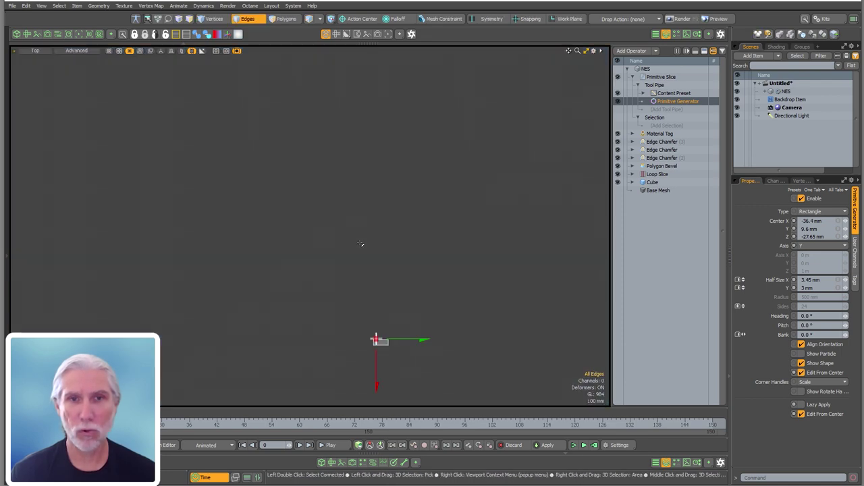
{"action": "left_click_drag", "start_coordinate": [365, 312], "coordinate": [409, 317], "text": "ctrl+alt"}
{"action": "left_click_drag", "start_coordinate": [409, 398], "coordinate": [402, 210], "text": "alt+shift"}
{"action": "left_click_drag", "start_coordinate": [402, 209], "coordinate": [355, 201], "text": "ctrl+alt"}
{"action": "left_click_drag", "start_coordinate": [355, 200], "coordinate": [342, 206], "text": "ctrl+alt"}
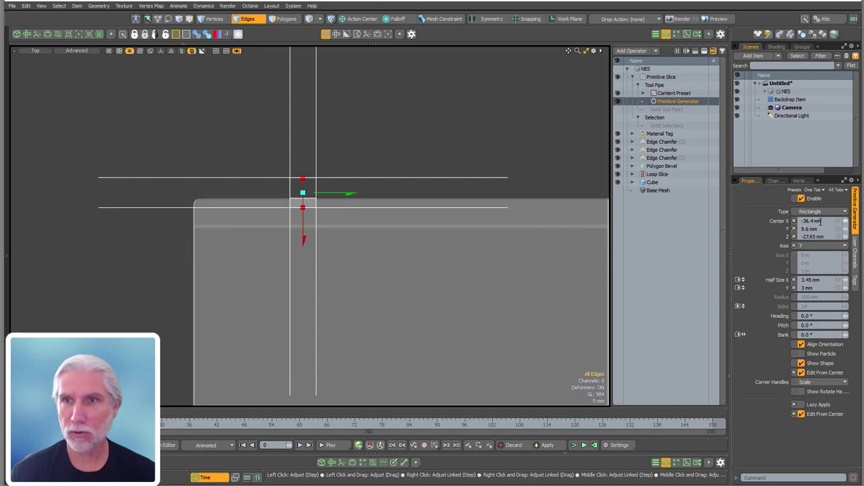
{"action": "left_click", "coordinate": [821, 222]}
{"action": "type", "text": "-25"}
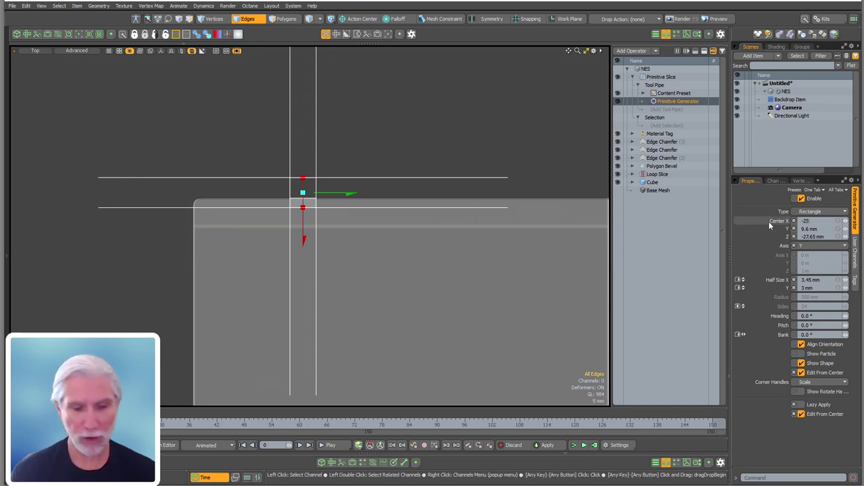
{"action": "key", "text": "Return"}
Reduce the cable notch rectangle's half size to about 2.8 × 2.45 mm.
{"action": "left_click_drag", "start_coordinate": [422, 219], "coordinate": [337, 285], "text": "alt"}
{"action": "left_click_drag", "start_coordinate": [315, 244], "coordinate": [409, 245], "text": "ctrl+alt"}
{"action": "left_click_drag", "start_coordinate": [357, 316], "coordinate": [267, 325], "text": "alt"}
{"action": "left_click_drag", "start_coordinate": [262, 285], "coordinate": [266, 274]}
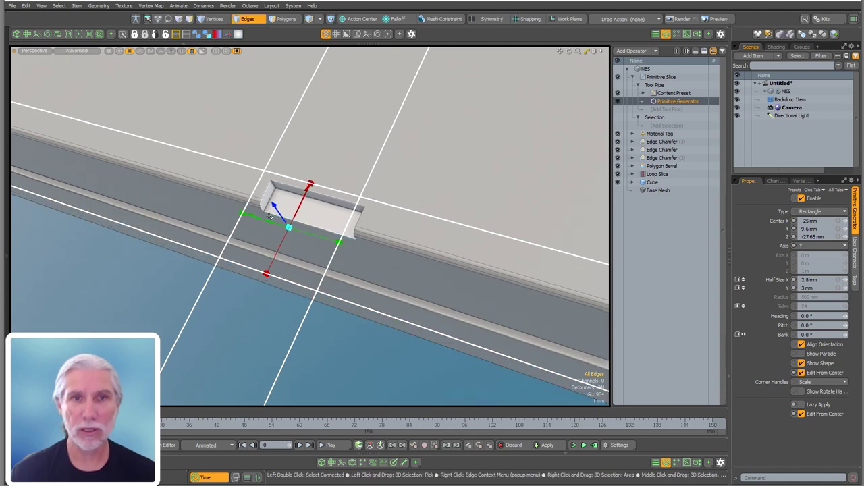
{"action": "left_click_drag", "start_coordinate": [242, 216], "coordinate": [377, 180]}
{"action": "left_click_drag", "start_coordinate": [399, 254], "coordinate": [297, 250], "text": "alt"}
Add a second Primitive Slice operation to the NES mesh above the cable notch slice.
{"action": "left_click", "coordinate": [661, 77]}
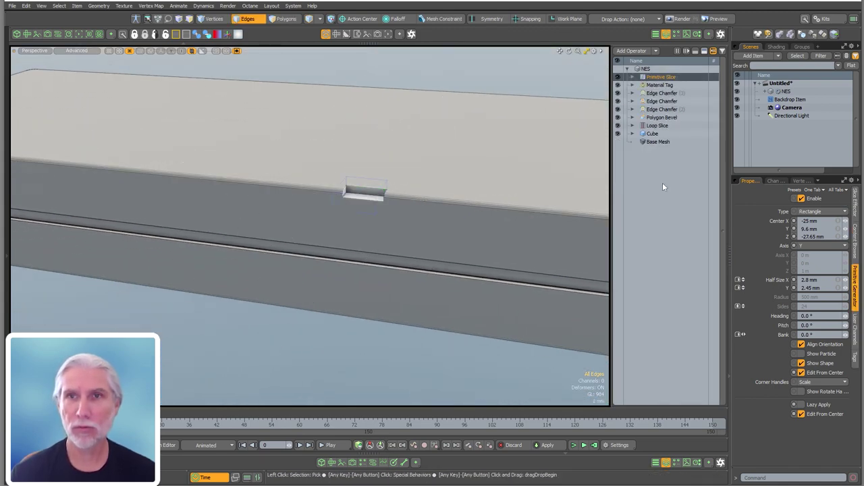
{"action": "double_click", "coordinate": [659, 225]}
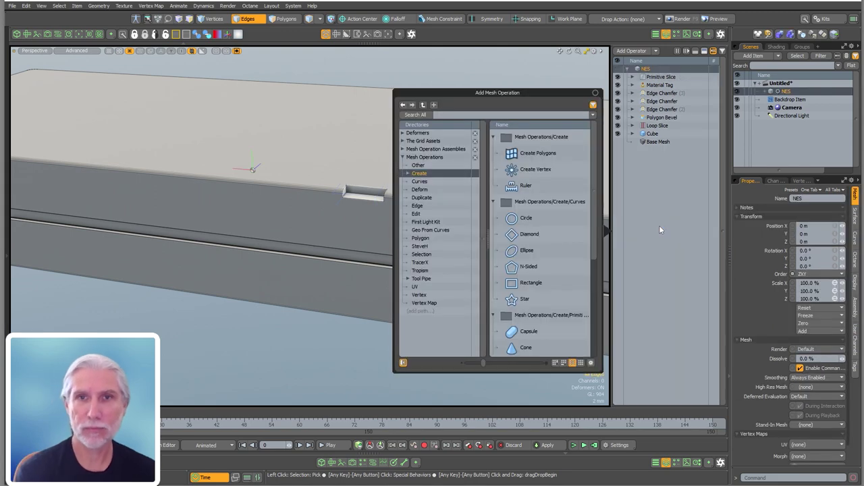
{"action": "type", "text": "primit"}
{"action": "key", "text": "Return"}
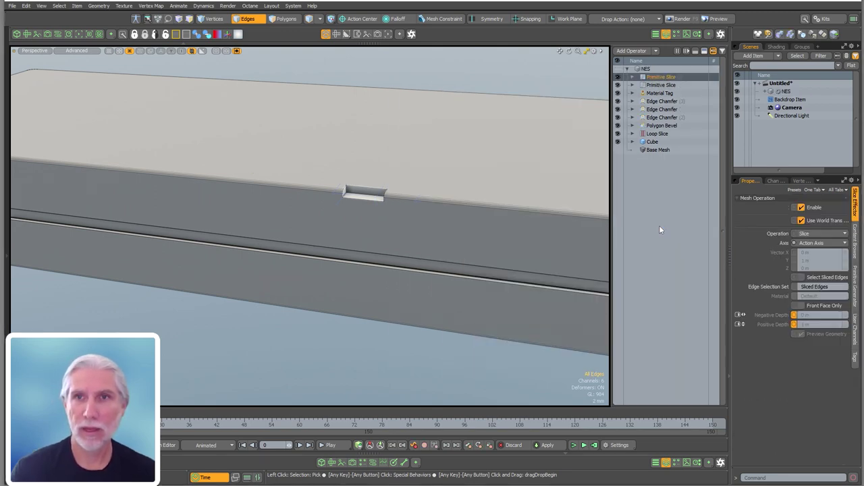
Expand the new slice's tool pipe and set its Primitive Generator axis to Z.
{"action": "left_click", "coordinate": [632, 78]}
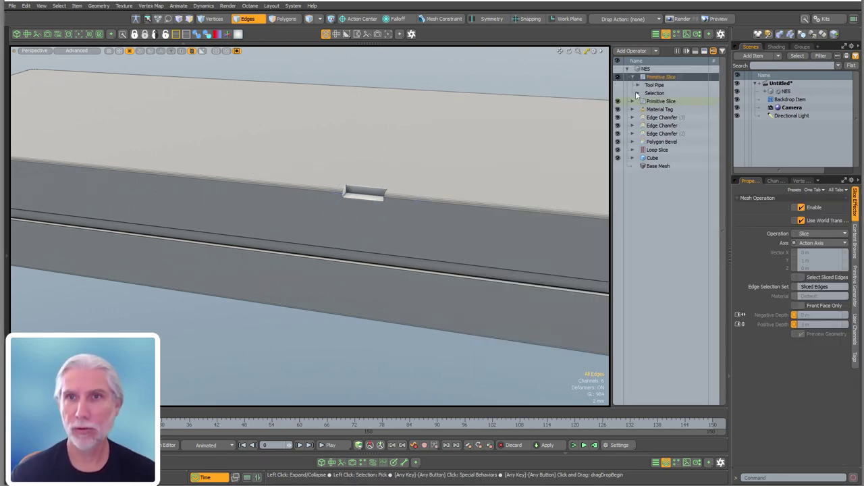
{"action": "left_click", "coordinate": [638, 85]}
{"action": "left_click", "coordinate": [676, 101]}
{"action": "key", "text": "a"}
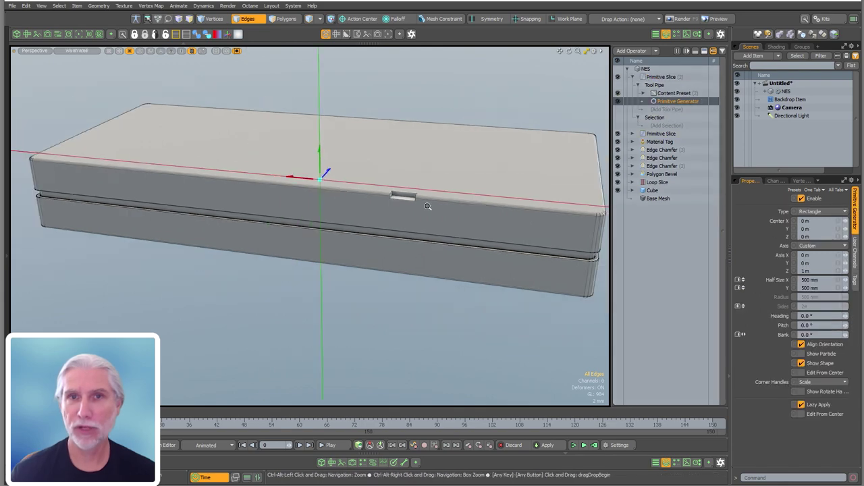
{"action": "left_click", "coordinate": [839, 247]}
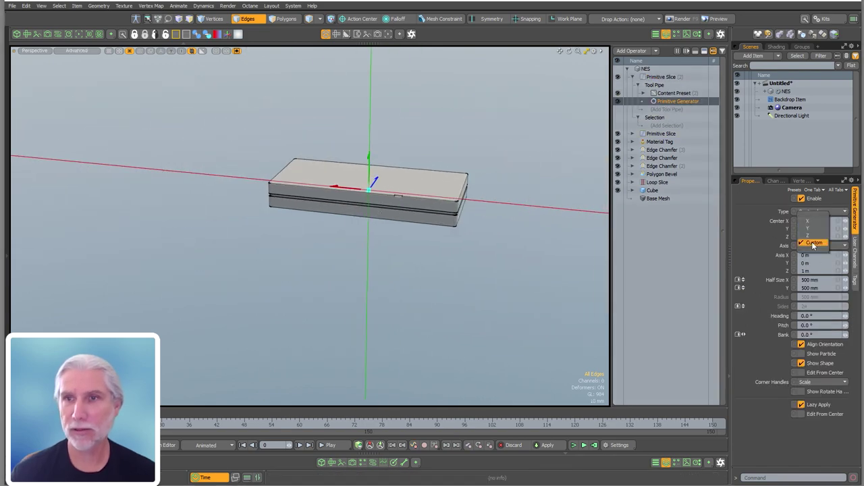
{"action": "left_click", "coordinate": [815, 236]}
Change the new slice's effector axis from Action Axis to Z.
{"action": "left_click", "coordinate": [661, 77]}
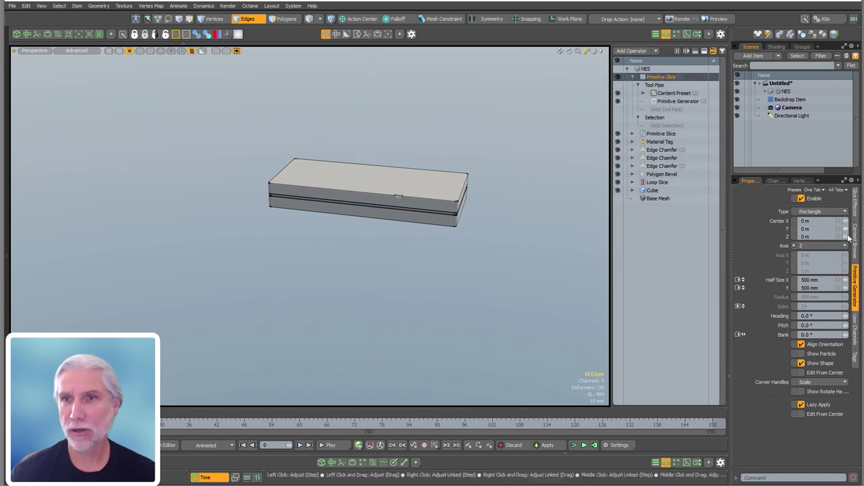
{"action": "left_click", "coordinate": [855, 203]}
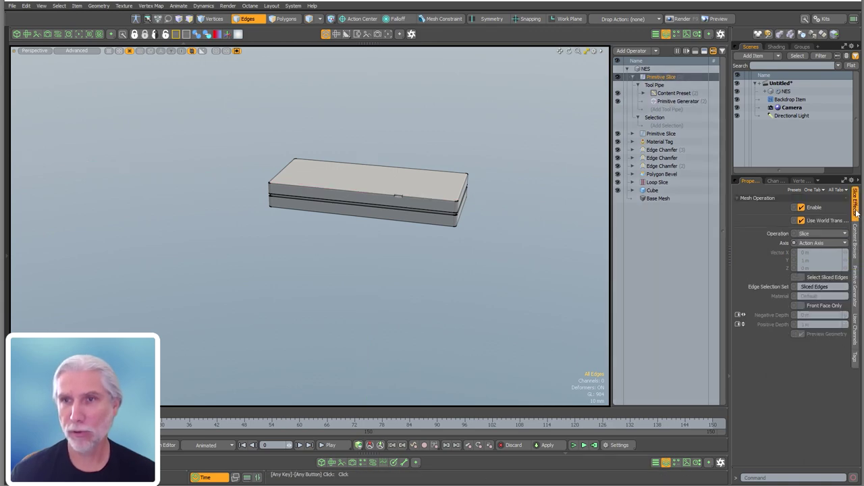
{"action": "left_click", "coordinate": [822, 243]}
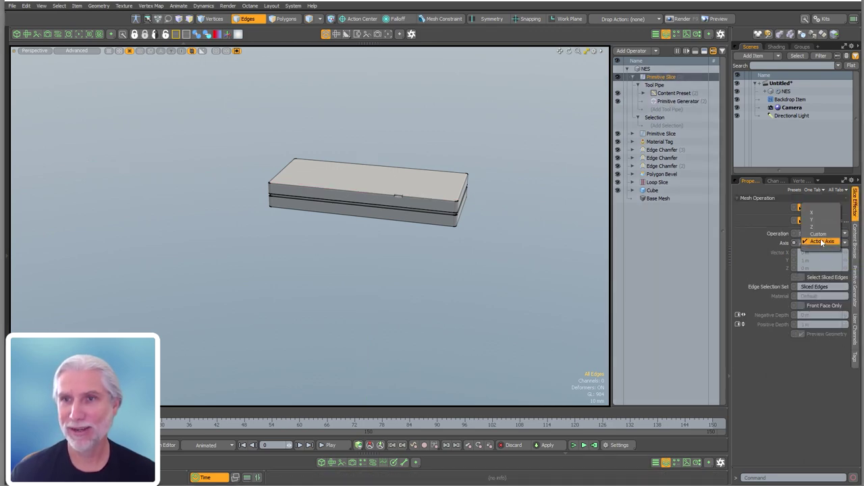
{"action": "left_click", "coordinate": [822, 231]}
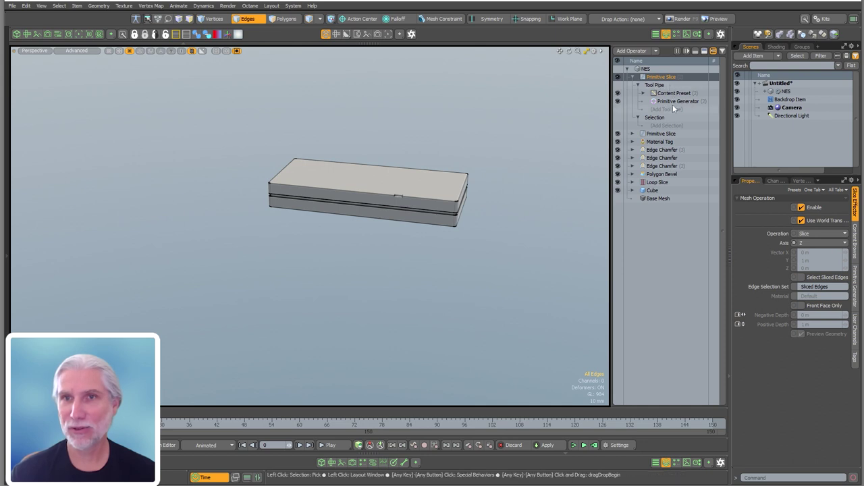
{"action": "left_click_drag", "start_coordinate": [480, 245], "coordinate": [474, 236], "text": "alt"}
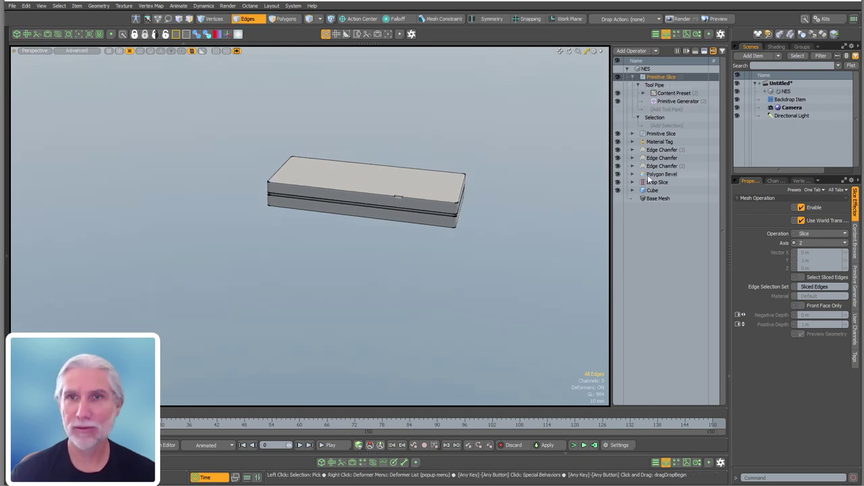
Switch the new slice's generator shape to Circle with a radius of 2 mm.
{"action": "left_click", "coordinate": [662, 102]}
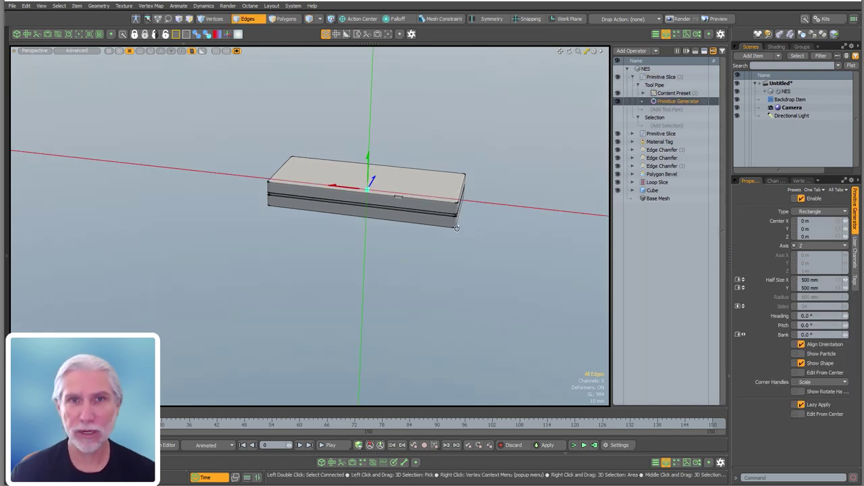
{"action": "left_click", "coordinate": [810, 211]}
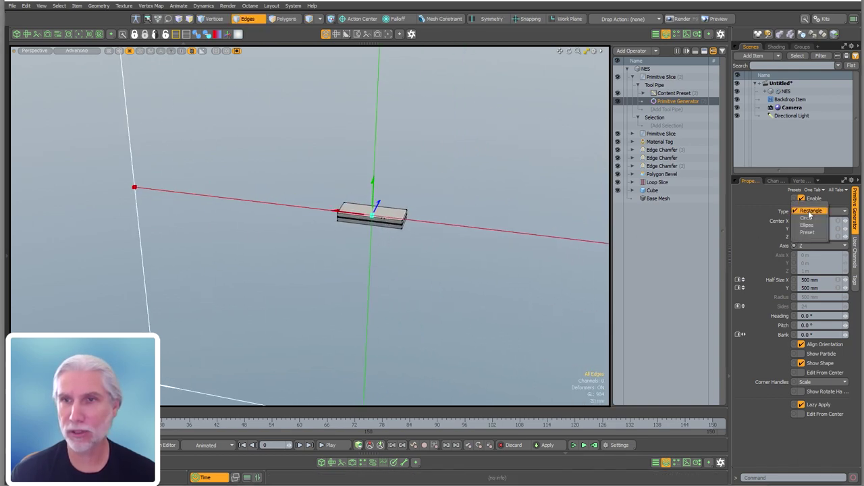
{"action": "left_click", "coordinate": [807, 218]}
{"action": "scroll", "coordinate": [453, 209], "scroll_direction": "down", "scroll_amount": 3}
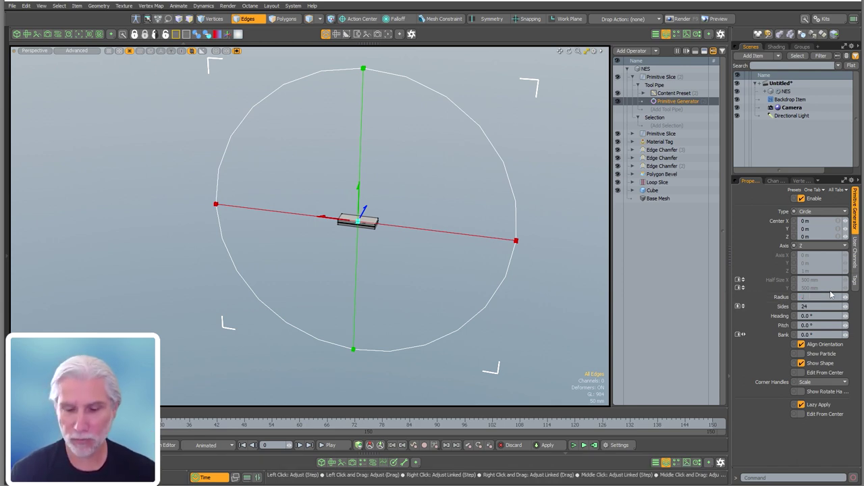
{"action": "key", "text": "Return"}
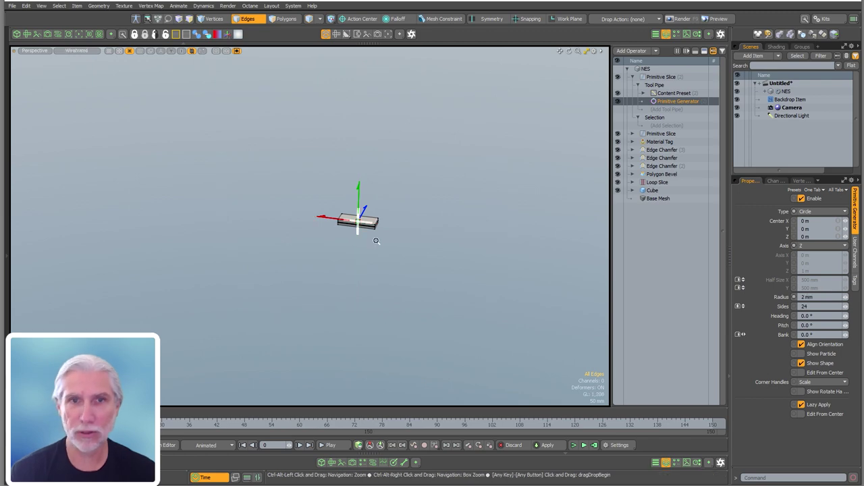
Move the slice circle along X toward the cable notch, to about -34.7 mm.
{"action": "left_click_drag", "start_coordinate": [377, 240], "coordinate": [490, 210], "text": "ctrl+alt"}
{"action": "left_click_drag", "start_coordinate": [351, 229], "coordinate": [380, 216], "text": "ctrl+alt"}
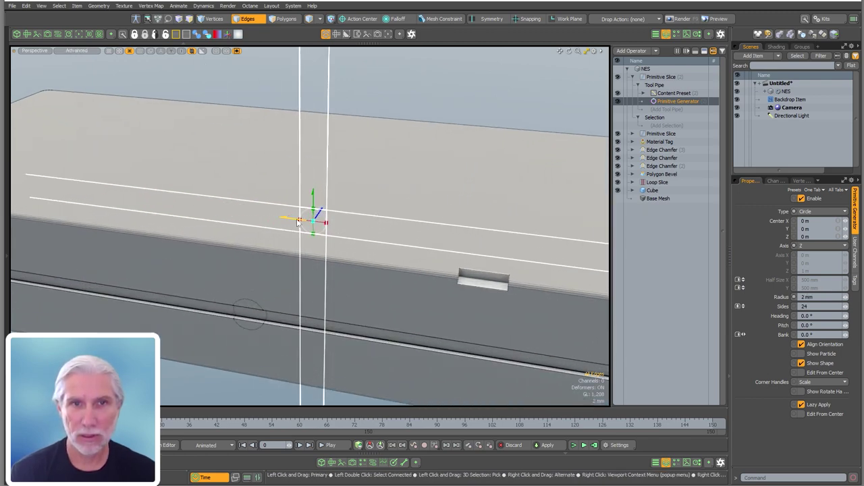
{"action": "left_click_drag", "start_coordinate": [297, 223], "coordinate": [483, 265], "text": "alt"}
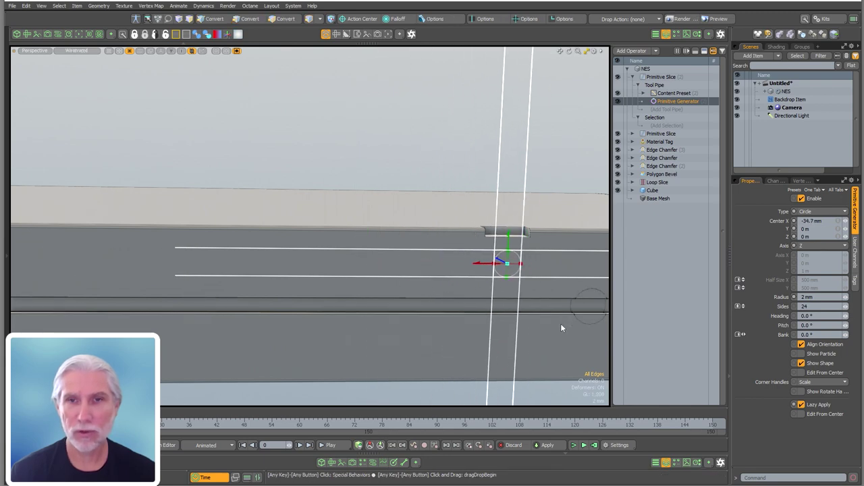
{"action": "left_click_drag", "start_coordinate": [562, 231], "coordinate": [466, 304], "text": "alt"}
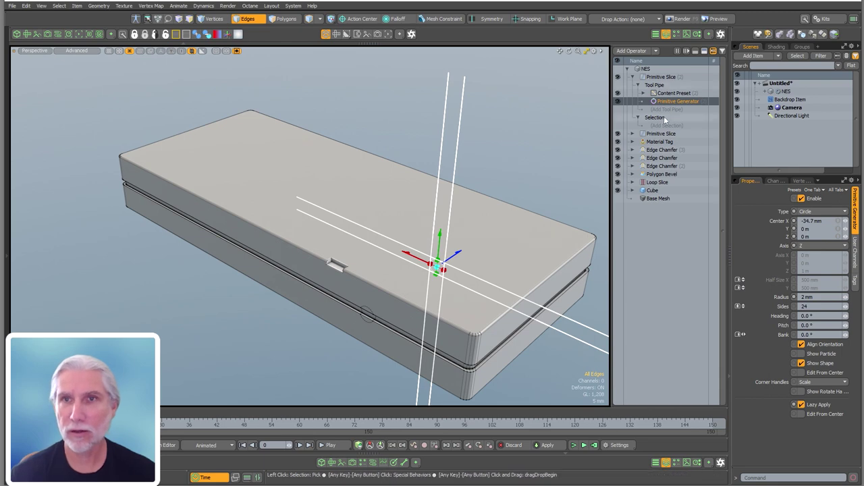
Look up the notch rectangle's Center X and give the slice circle the same Center X of -25 mm.
{"action": "left_click", "coordinate": [633, 133]}
{"action": "left_click", "coordinate": [665, 158]}
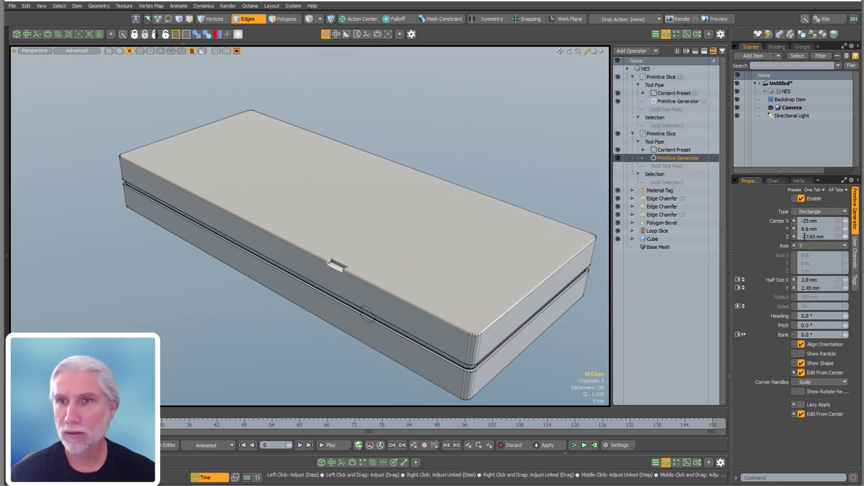
{"action": "left_click", "coordinate": [835, 220]}
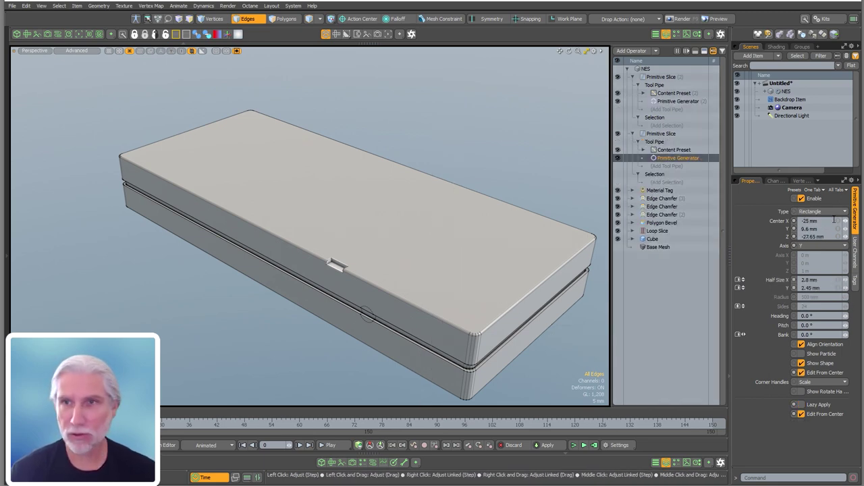
{"action": "left_click", "coordinate": [673, 101]}
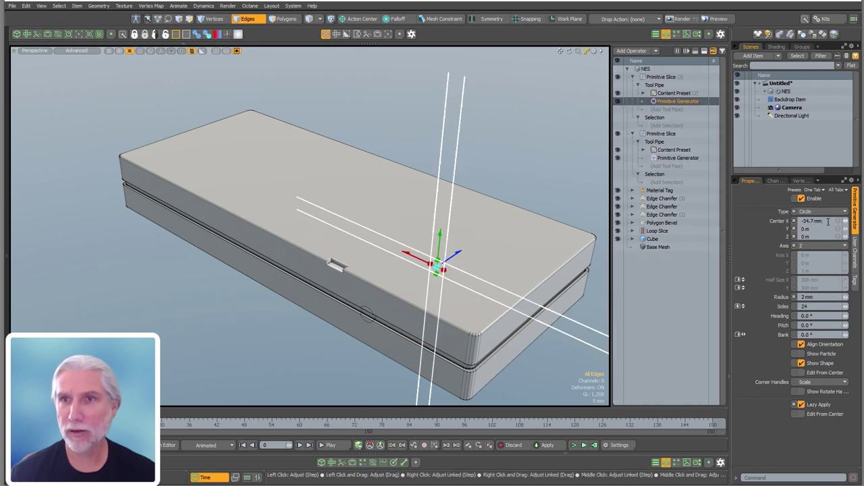
{"action": "type", "text": "-25"}
{"action": "key", "text": "Return"}
Move the slice circle to the controller's back face at about Z -29.3 mm and enlarge its radius to 5 mm.
{"action": "left_click_drag", "start_coordinate": [477, 250], "coordinate": [331, 277], "text": "alt"}
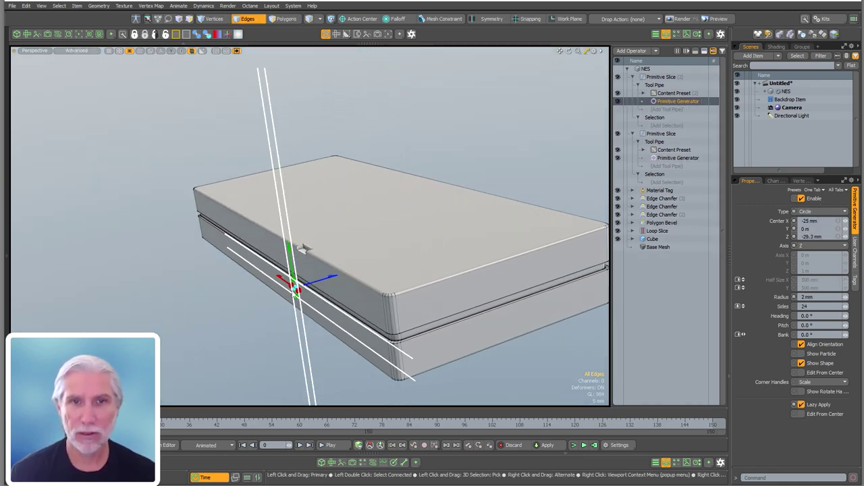
{"action": "scroll", "coordinate": [290, 290], "scroll_direction": "up", "scroll_amount": 3}
{"action": "left_click_drag", "start_coordinate": [365, 303], "coordinate": [560, 223], "text": "alt"}
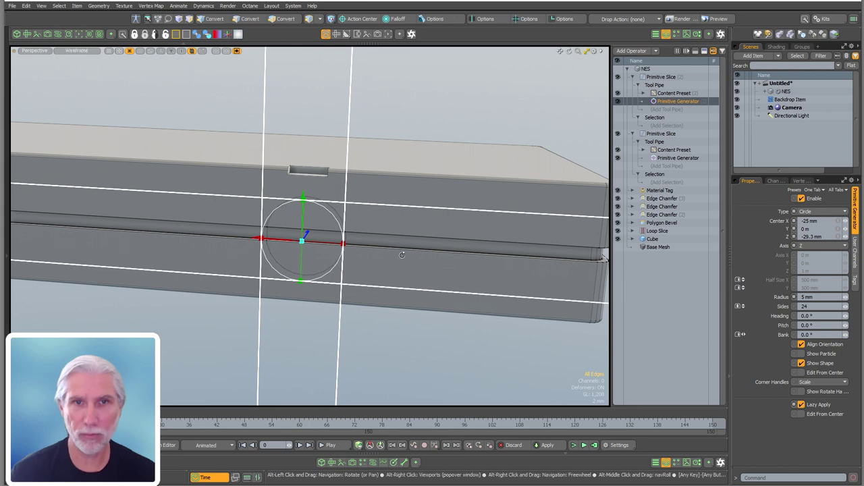
Reduce the slice circle's radius to 3 mm and check its size against the cable notch.
{"action": "left_click_drag", "start_coordinate": [513, 277], "coordinate": [540, 277], "text": "alt"}
{"action": "type", "text": "3mm"}
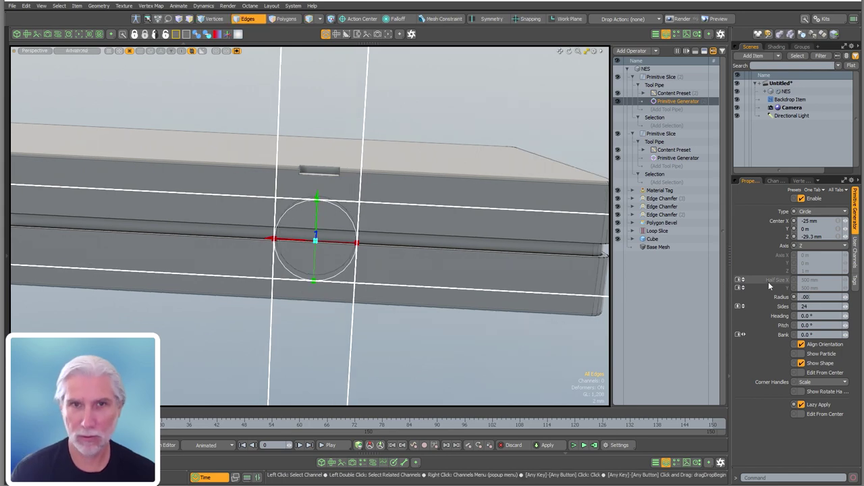
{"action": "key", "text": "Return"}
{"action": "left_click_drag", "start_coordinate": [449, 255], "coordinate": [368, 230], "text": "alt"}
{"action": "scroll", "coordinate": [343, 202], "scroll_direction": "up", "scroll_amount": 5}
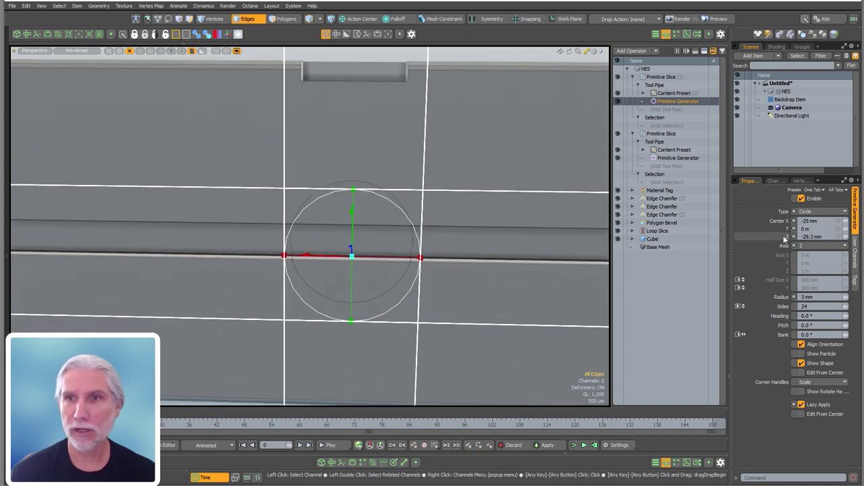
{"action": "left_click_drag", "start_coordinate": [405, 284], "coordinate": [316, 246], "text": "alt"}
Change the circular slice's operation to Subtract and inspect the cutting geometry from the side.
{"action": "left_click", "coordinate": [660, 77]}
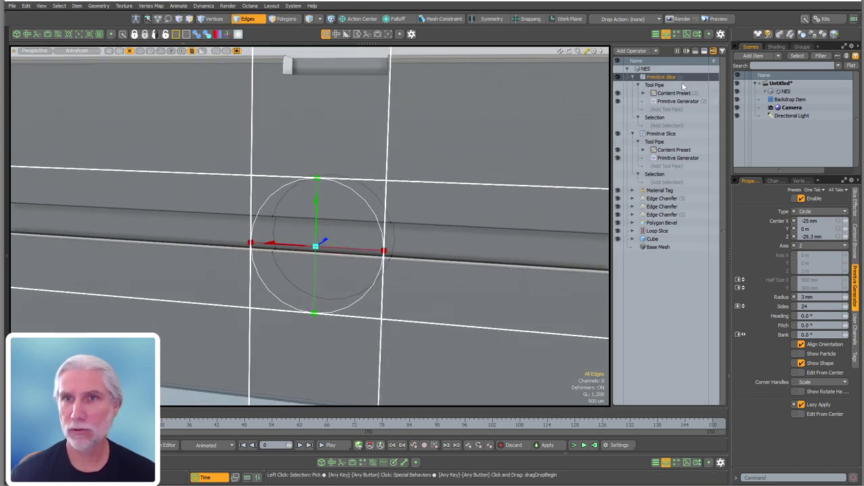
{"action": "left_click", "coordinate": [855, 201]}
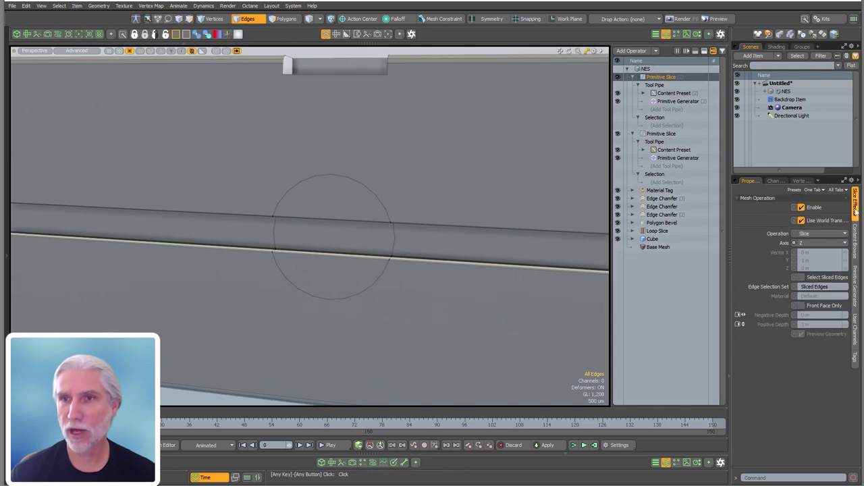
{"action": "left_click", "coordinate": [814, 234]}
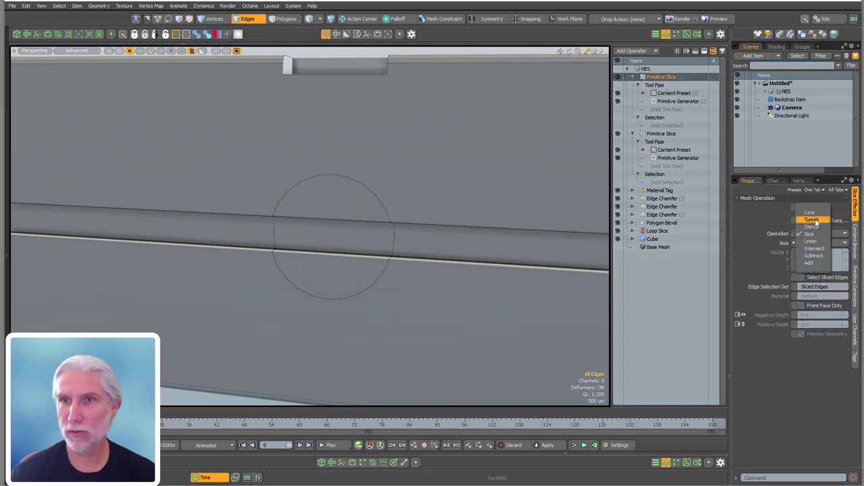
{"action": "left_click", "coordinate": [813, 256]}
{"action": "left_click_drag", "start_coordinate": [473, 196], "coordinate": [293, 289], "text": "alt"}
{"action": "scroll", "coordinate": [293, 289], "scroll_direction": "down", "scroll_amount": 2}
{"action": "left_click_drag", "start_coordinate": [349, 241], "coordinate": [450, 266], "text": "alt"}
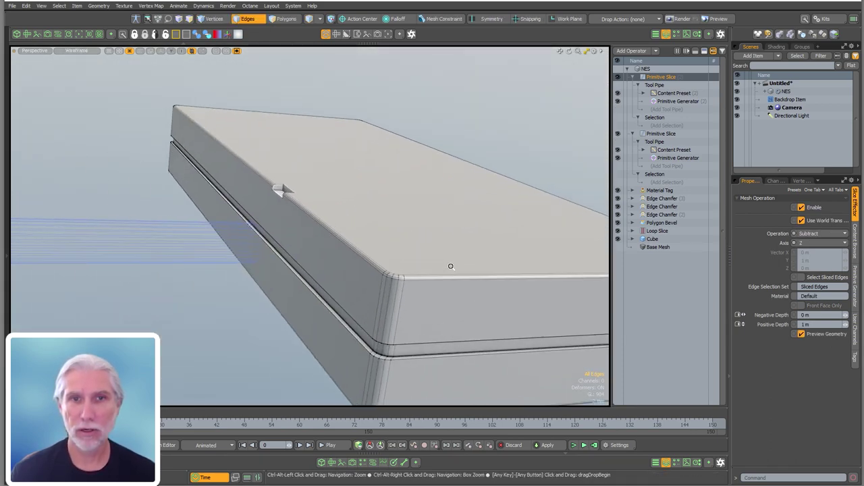
Set the subtracting slice's negative and positive depths to 10 mm each and inspect the hole.
{"action": "left_click", "coordinate": [818, 316]}
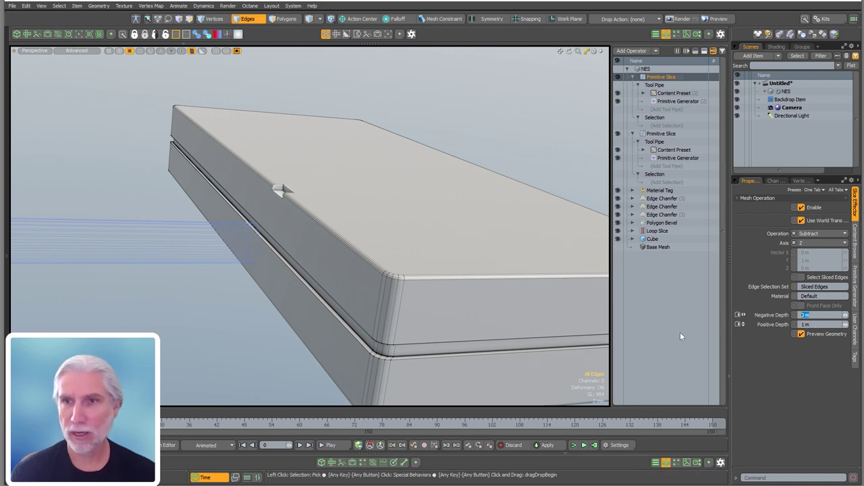
{"action": "type", "text": ".0"}
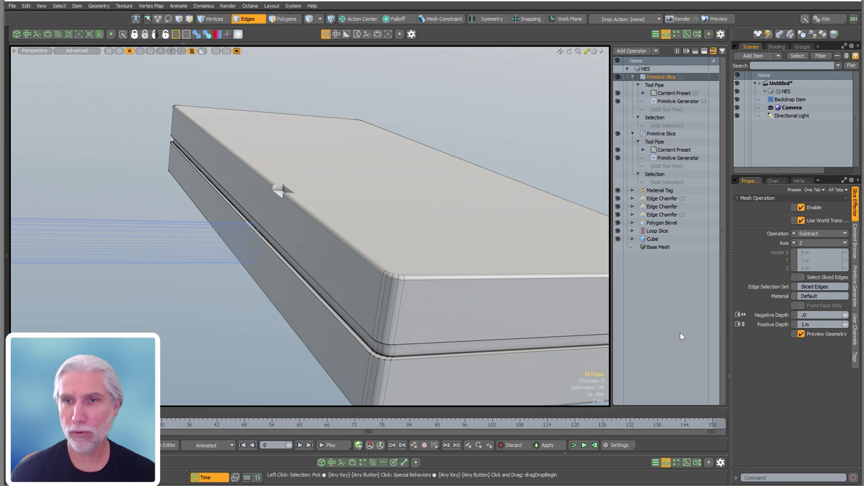
{"action": "type", "text": "1"}
{"action": "key", "text": "Return"}
{"action": "left_click_drag", "start_coordinate": [343, 251], "coordinate": [410, 255], "text": "alt"}
{"action": "left_click_drag", "start_coordinate": [284, 240], "coordinate": [305, 250], "text": "ctrl+alt"}
{"action": "left_click", "coordinate": [815, 325]}
{"action": "left_click_drag", "start_coordinate": [305, 249], "coordinate": [223, 272], "text": "ctrl+alt"}
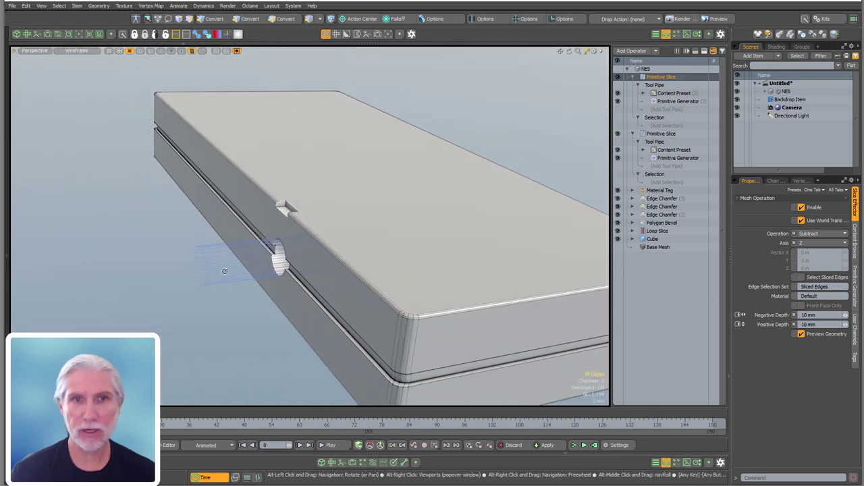
{"action": "mouse_move", "coordinate": [365, 254]}
{"action": "left_mouse_down", "text": "alt"}
{"action": "mouse_move", "coordinate": [412, 260]}
{"action": "mouse_move", "coordinate": [289, 275]}
{"action": "mouse_move", "coordinate": [552, 225]}
{"action": "mouse_move", "coordinate": [368, 257]}
{"action": "left_mouse_up", "text": "alt"}
Set the subtracting slice's negative and positive depths to 5 mm each for the round cable hole.
{"action": "left_click", "coordinate": [827, 316]}
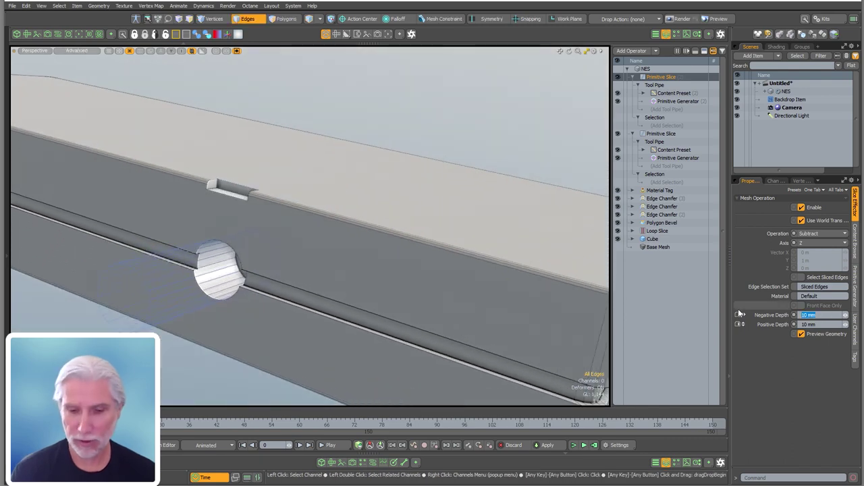
{"action": "type", "text": "5"}
{"action": "key", "text": "Tab"}
{"action": "type", "text": "5"}
{"action": "key", "text": "Return"}
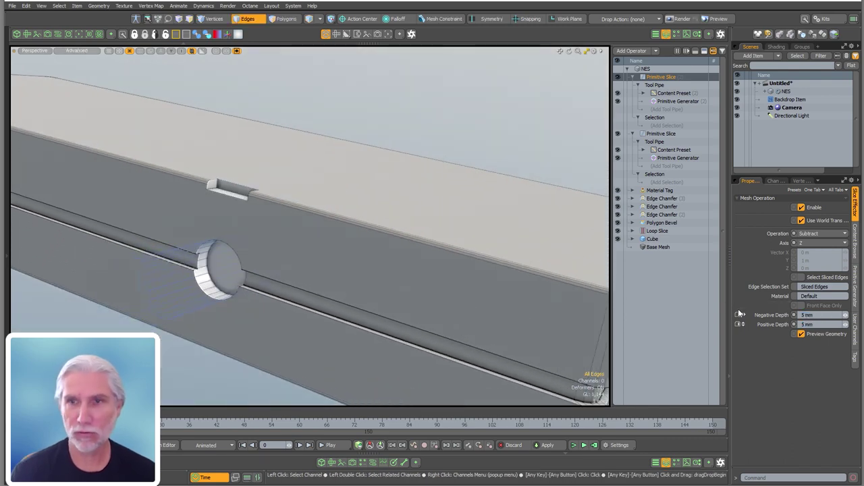
{"action": "left_click_drag", "start_coordinate": [169, 270], "coordinate": [358, 265], "text": "alt"}
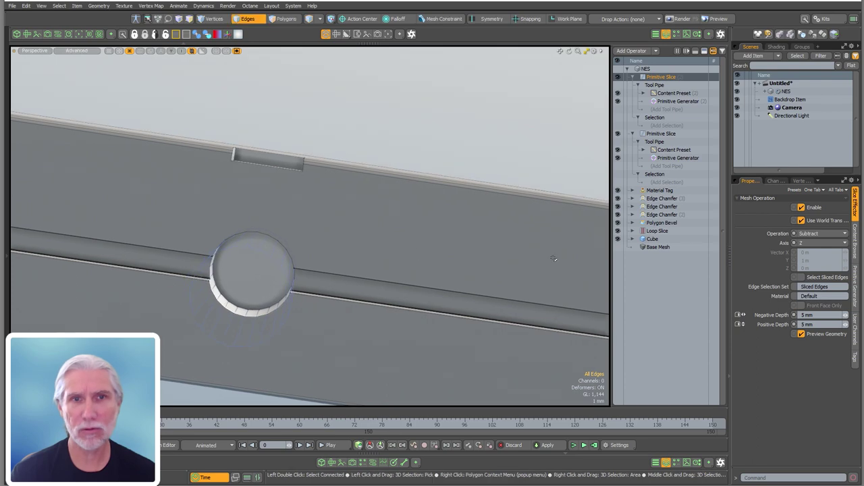
Set the circular slice's radius to 4 mm and its sides to 64 for the round cable hole.
{"action": "left_click", "coordinate": [669, 102]}
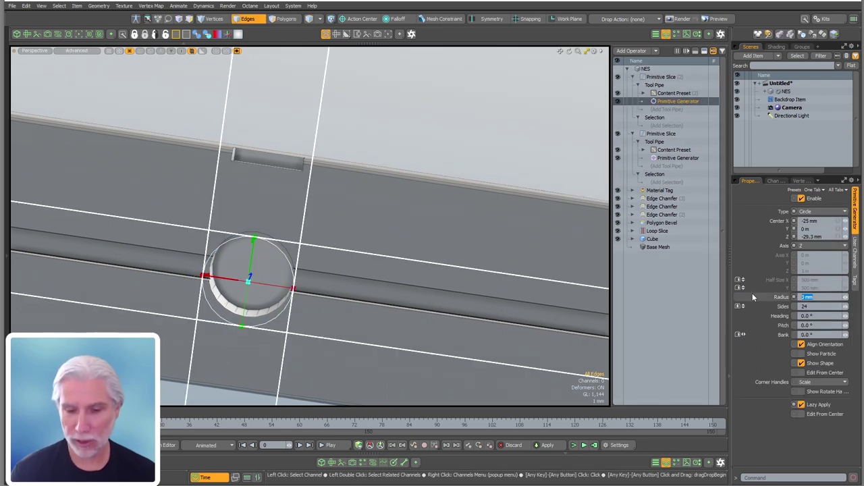
{"action": "type", "text": ".004"}
{"action": "key", "text": "Return"}
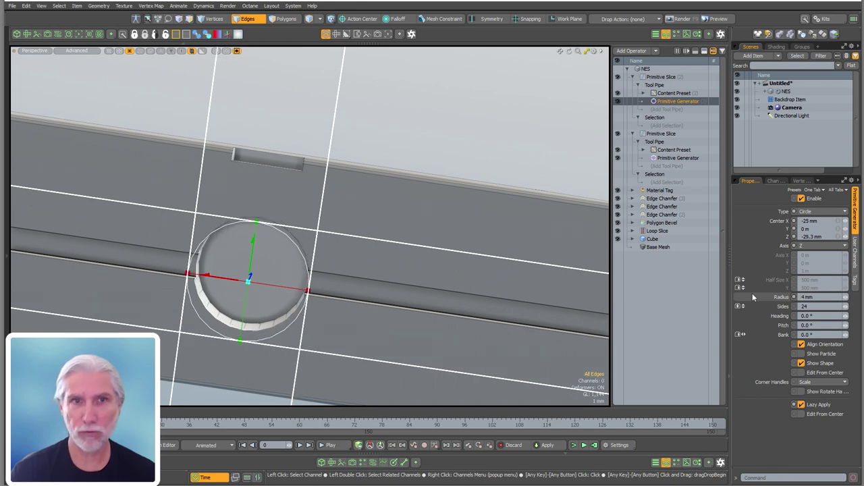
{"action": "left_click", "coordinate": [818, 306]}
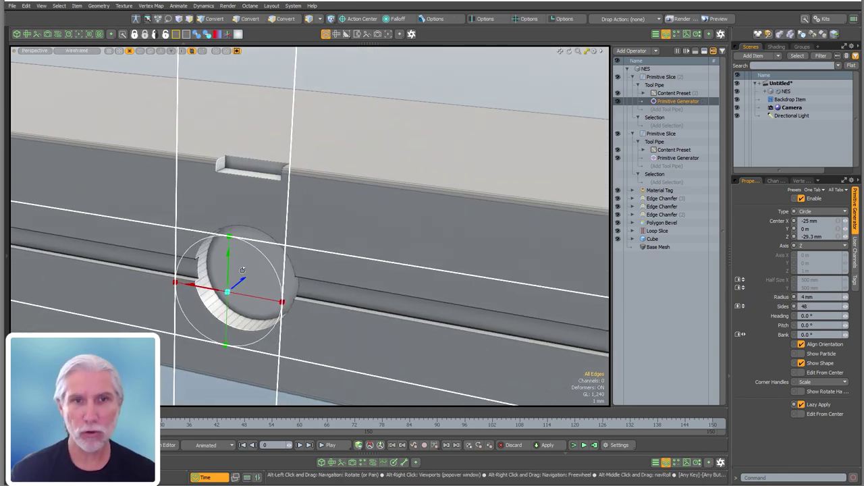
{"action": "left_click_drag", "start_coordinate": [251, 261], "coordinate": [243, 244], "text": "alt"}
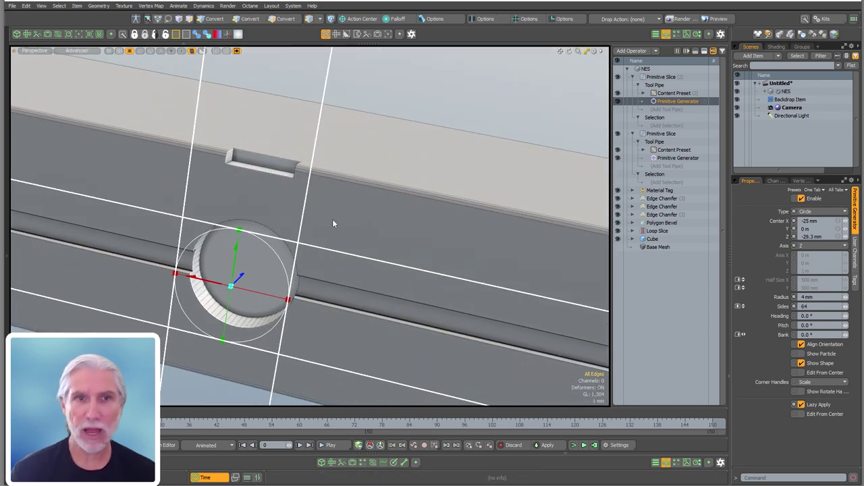
{"action": "left_click_drag", "start_coordinate": [333, 224], "coordinate": [337, 284], "text": "alt"}
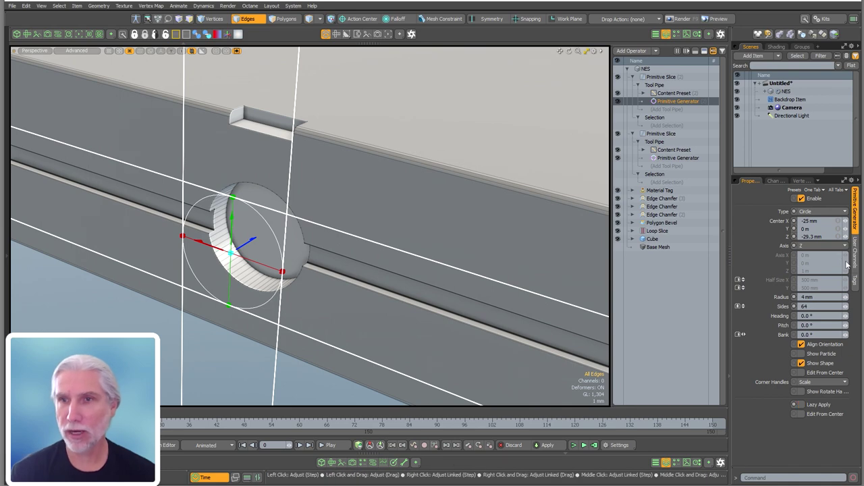
Inspect the round hole and cable notch on the back of the body without the slice guides, from close up and farther away.
{"action": "left_click", "coordinate": [680, 77]}
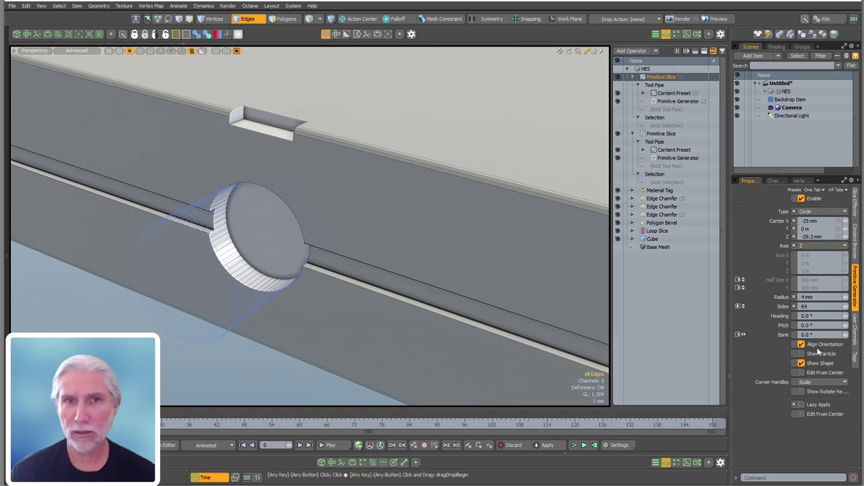
{"action": "key", "text": "Escape"}
{"action": "key", "text": "a"}
{"action": "left_click_drag", "start_coordinate": [340, 263], "coordinate": [473, 206], "text": "alt"}
{"action": "scroll", "coordinate": [323, 263], "scroll_direction": "up", "scroll_amount": 3}
{"action": "key", "text": "5"}
{"action": "left_click", "coordinate": [319, 269]}
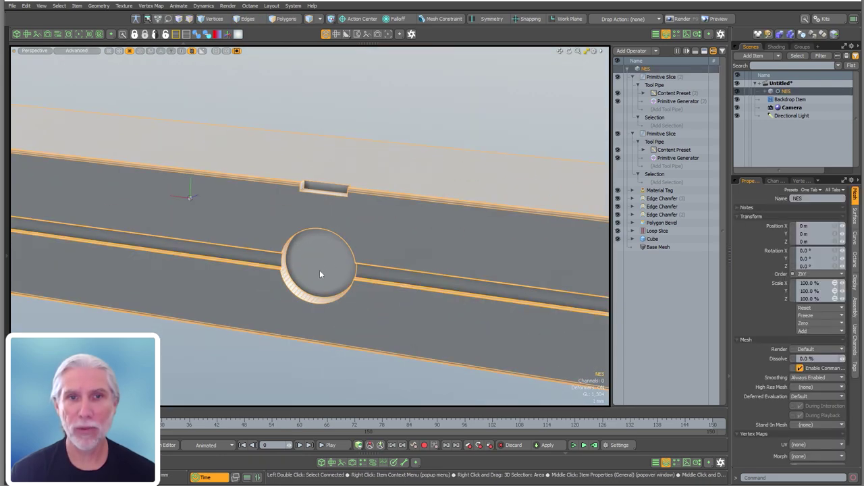
{"action": "key", "text": "3"}
{"action": "left_click_drag", "start_coordinate": [319, 270], "coordinate": [286, 284], "text": "alt"}
{"action": "scroll", "coordinate": [331, 258], "scroll_direction": "down", "scroll_amount": 2}
{"action": "left_click_drag", "start_coordinate": [331, 259], "coordinate": [341, 259], "text": "alt"}
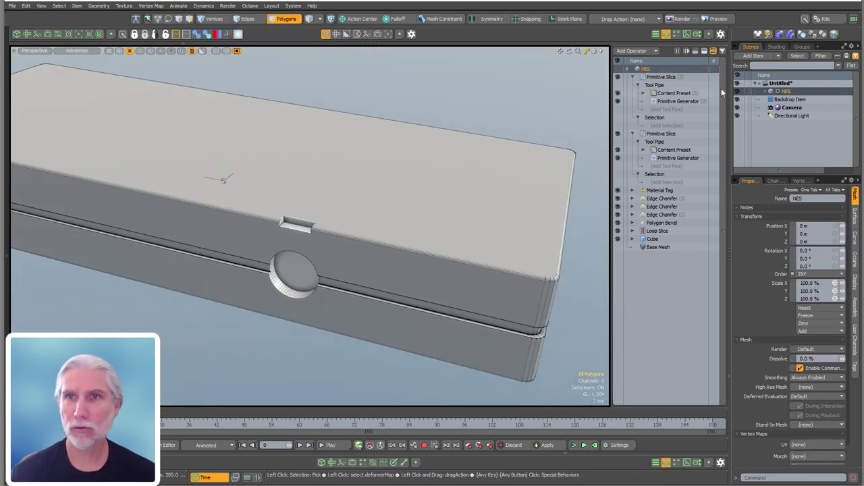
Add a Polygon Bevel mesh operation above the circular slice and collapse both Primitive Slice entries in the stack.
{"action": "double_click", "coordinate": [657, 272]}
{"action": "type", "text": "polyg"}
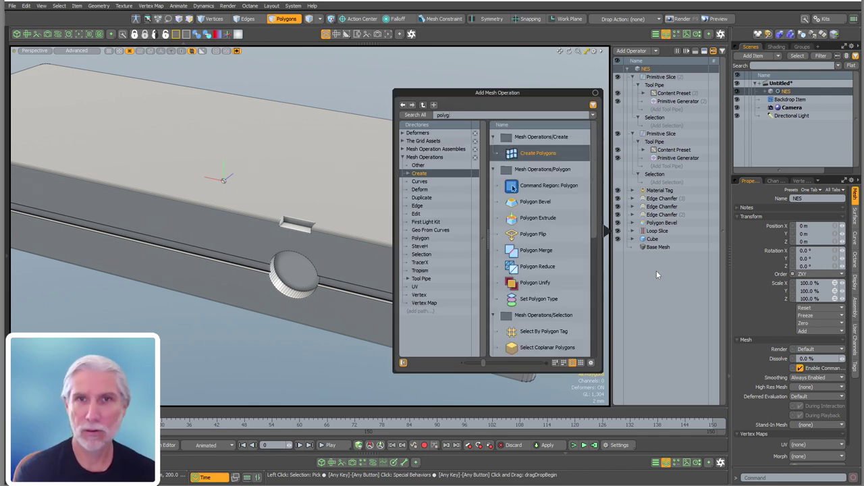
{"action": "type", "text": "oon b"}
{"action": "key", "text": "Return"}
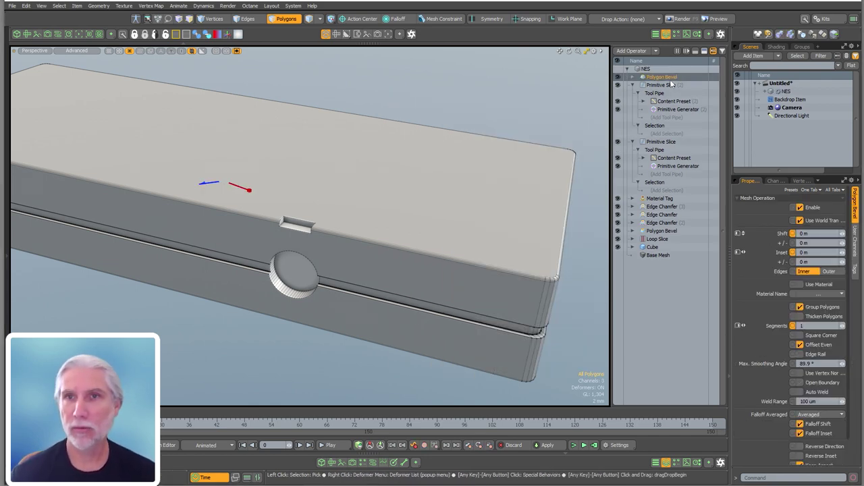
{"action": "left_click", "coordinate": [632, 84]}
{"action": "left_click", "coordinate": [632, 77]}
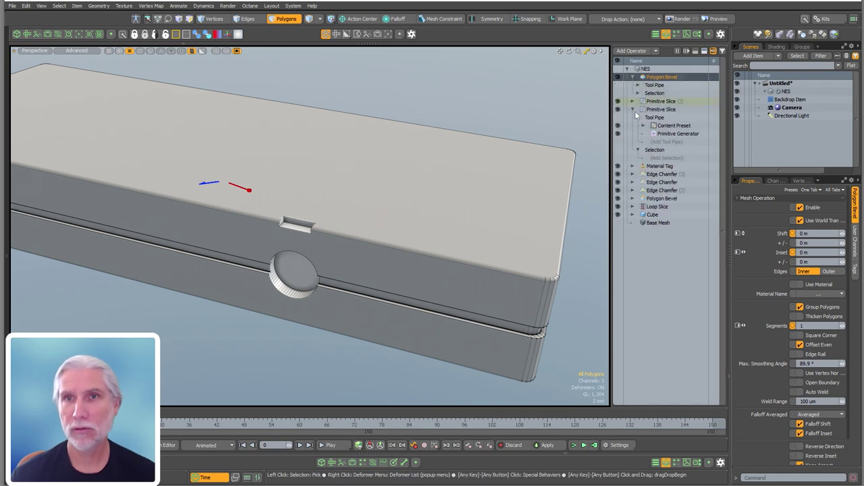
{"action": "left_click", "coordinate": [634, 109]}
Give the bevel a Select by Previous Operation selection using Primitive Slice (2) as source and Polygons from Driver Surface.
{"action": "left_click", "coordinate": [637, 93]}
{"action": "left_click", "coordinate": [665, 101]}
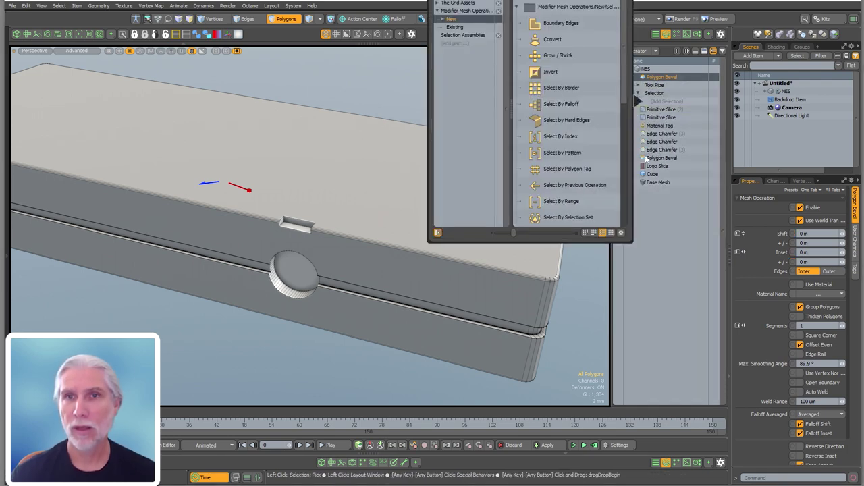
{"action": "double_click", "coordinate": [576, 182]}
{"action": "left_click", "coordinate": [797, 230]}
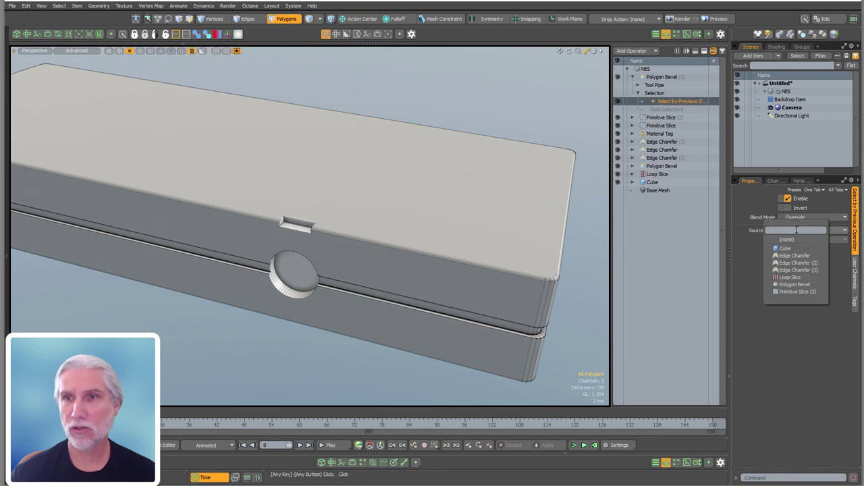
{"action": "left_click", "coordinate": [796, 292]}
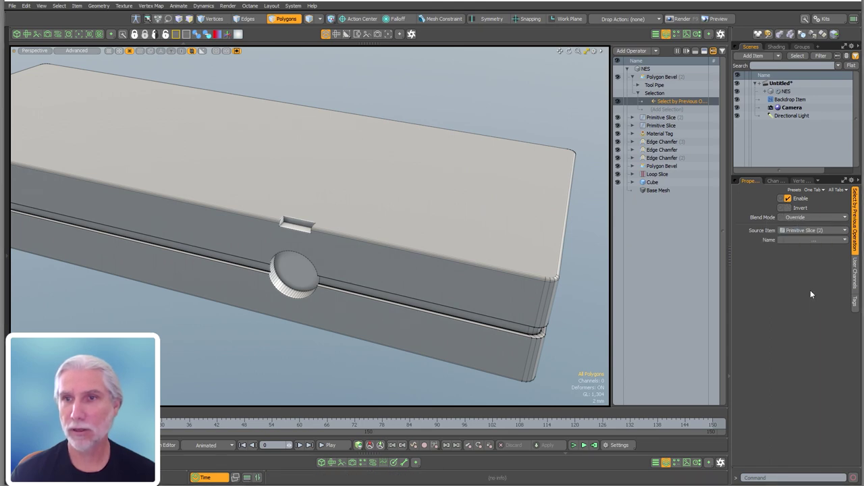
{"action": "left_click", "coordinate": [807, 240]}
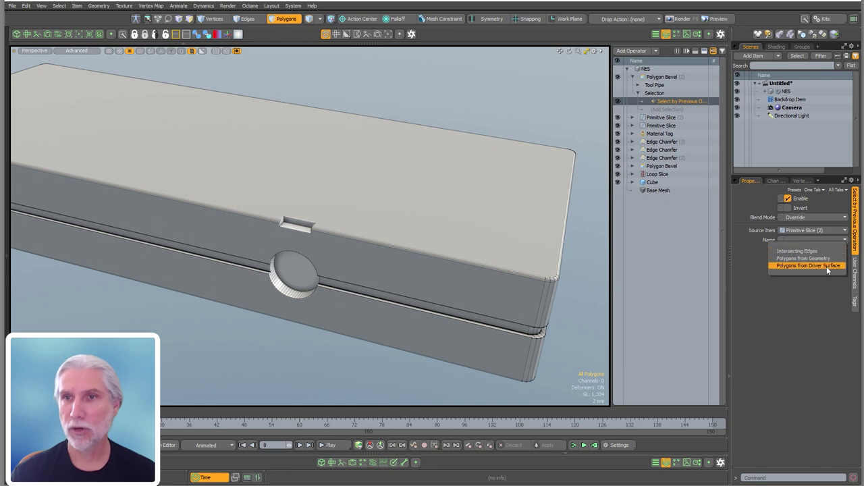
{"action": "left_click", "coordinate": [827, 266]}
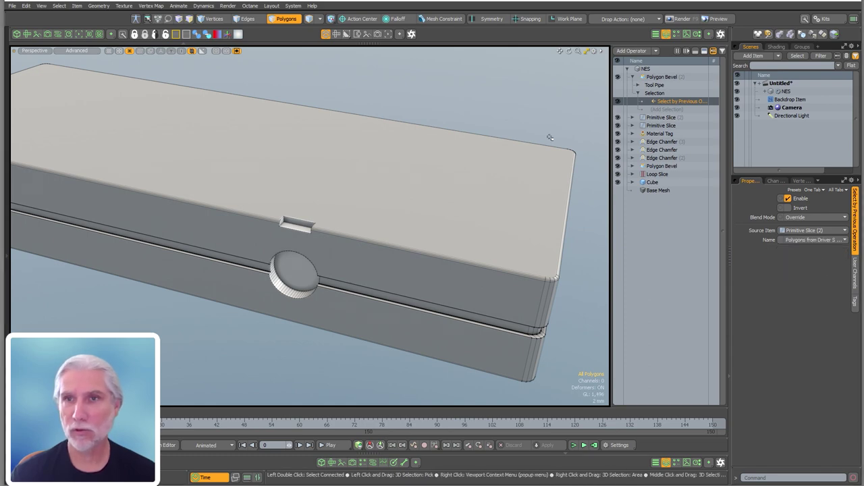
Display the bevel's procedural selection and examine which polygons of the round hole it covers.
{"action": "scroll", "coordinate": [418, 263], "scroll_direction": "up", "scroll_amount": 3}
{"action": "left_click_drag", "start_coordinate": [426, 259], "coordinate": [446, 251], "text": "alt+shift"}
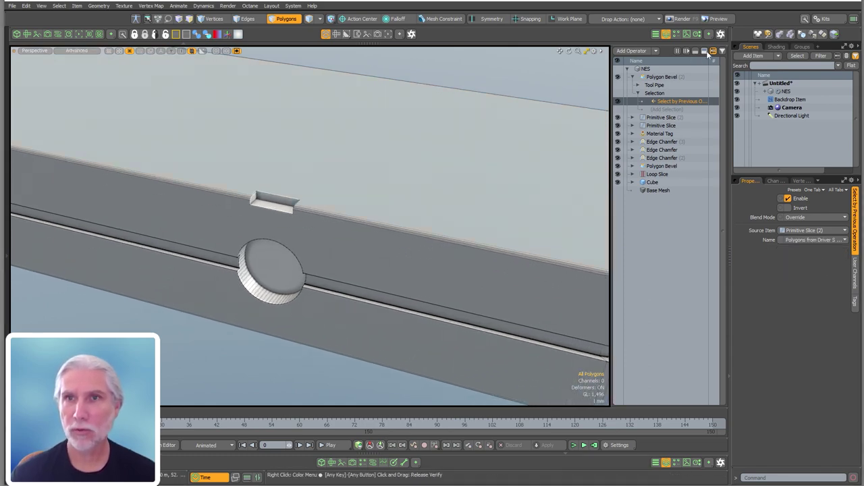
{"action": "left_click", "coordinate": [705, 52]}
{"action": "left_click_drag", "start_coordinate": [310, 240], "coordinate": [340, 211], "text": "alt"}
{"action": "left_click_drag", "start_coordinate": [339, 211], "coordinate": [389, 210], "text": "ctrl+alt"}
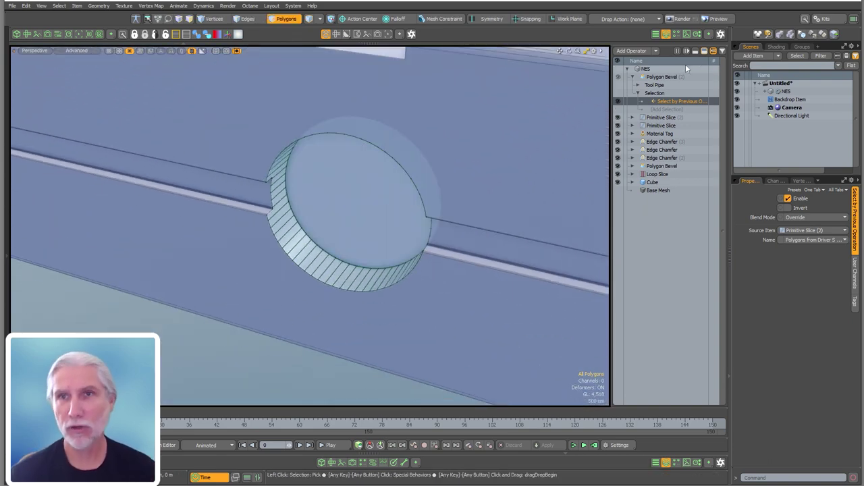
{"action": "left_click_drag", "start_coordinate": [345, 238], "coordinate": [235, 322], "text": "alt"}
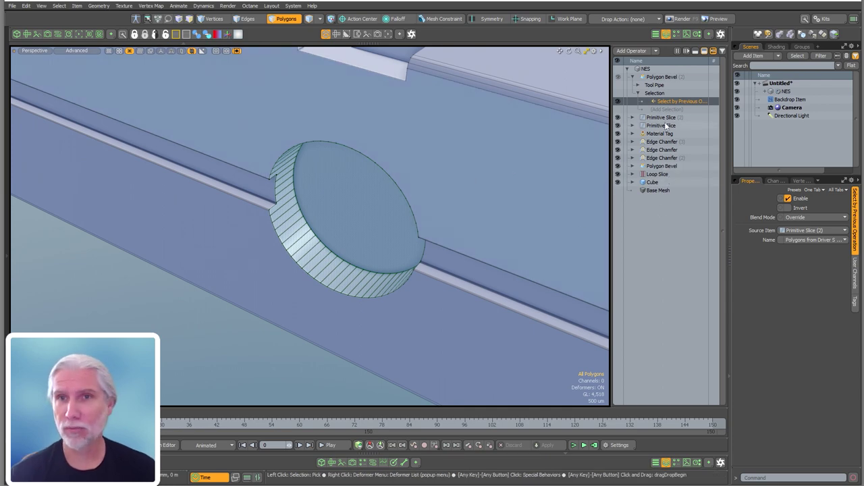
{"action": "left_click_drag", "start_coordinate": [347, 217], "coordinate": [329, 211], "text": "alt"}
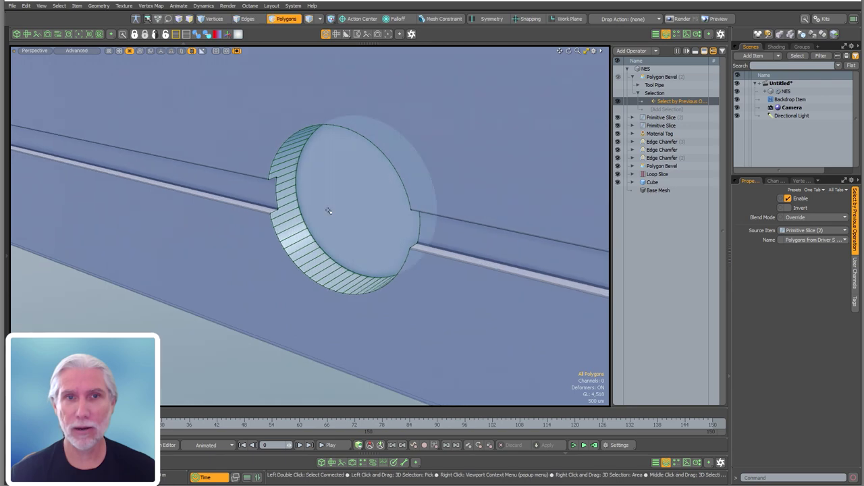
{"action": "left_click_drag", "start_coordinate": [289, 165], "coordinate": [340, 302], "text": "alt"}
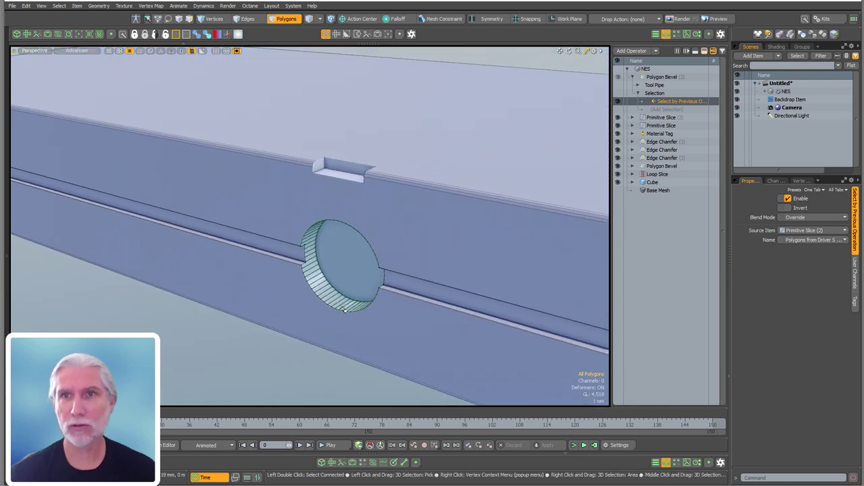
Add a Grow / Shrink modifier to the bevel's selection with its steps set to -1.
{"action": "left_click", "coordinate": [664, 109]}
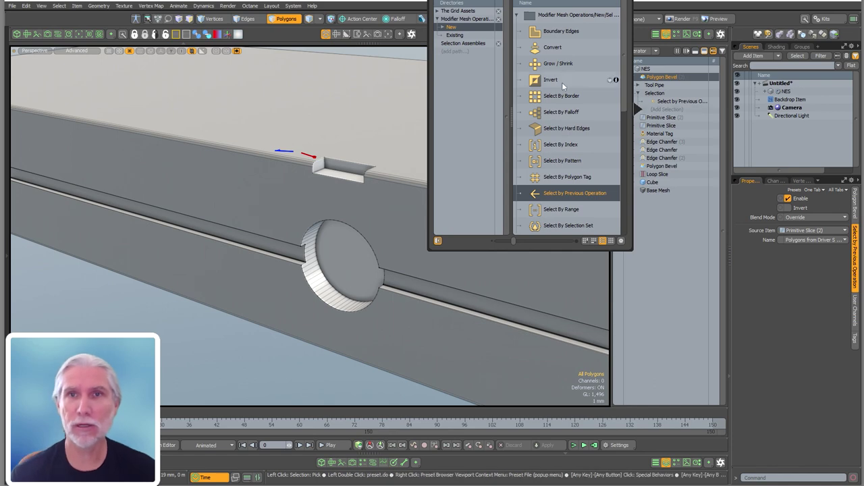
{"action": "double_click", "coordinate": [560, 65]}
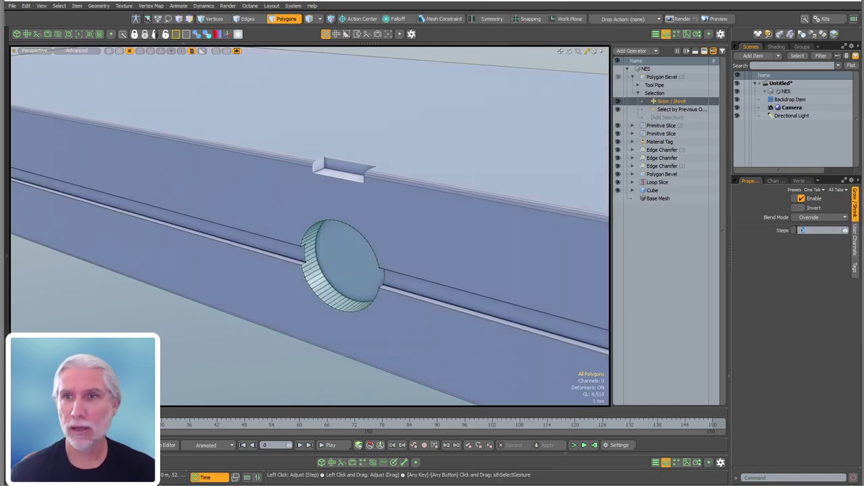
{"action": "type", "text": "-13"}
{"action": "key", "text": "Return"}
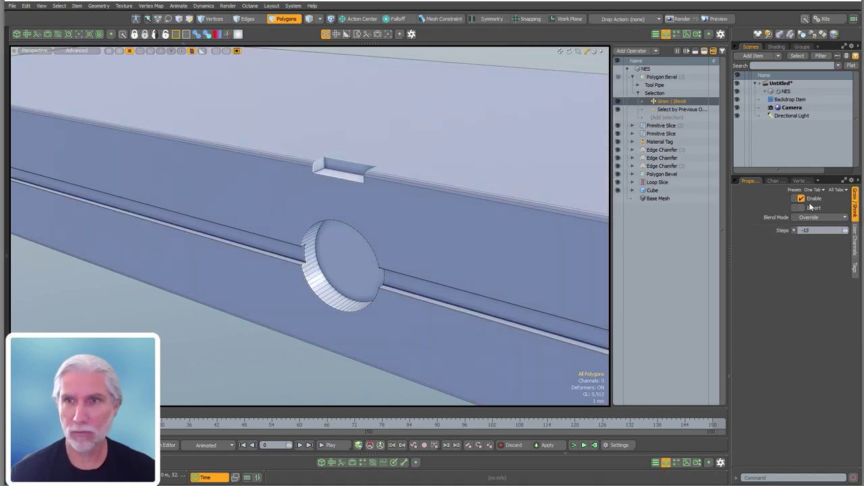
{"action": "left_click_drag", "start_coordinate": [810, 229], "coordinate": [736, 229]}
{"action": "key", "text": "Return"}
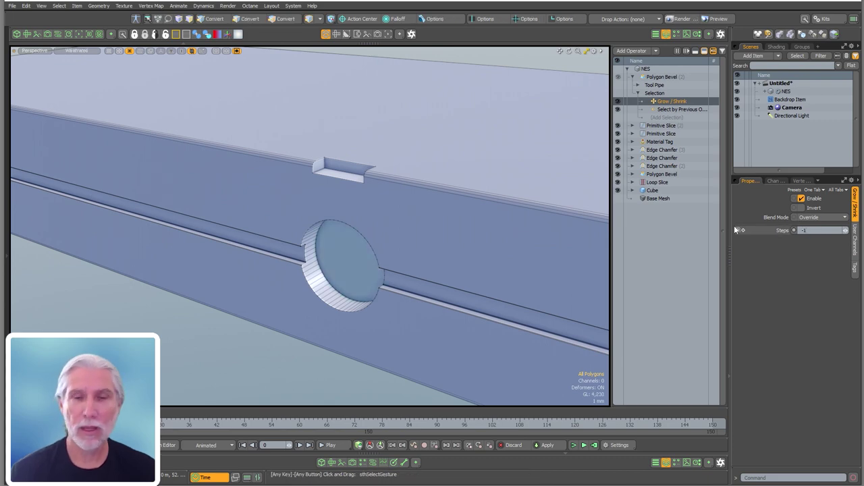
{"action": "mouse_move", "coordinate": [585, 142]}
{"action": "left_mouse_down", "text": "alt"}
{"action": "mouse_move", "coordinate": [581, 101]}
{"action": "mouse_move", "coordinate": [584, 141]}
{"action": "left_mouse_up", "text": "alt"}
Inset the round hole's floor polygon by about 1.22 mm with the Polygon Bevel.
{"action": "left_click", "coordinate": [662, 77]}
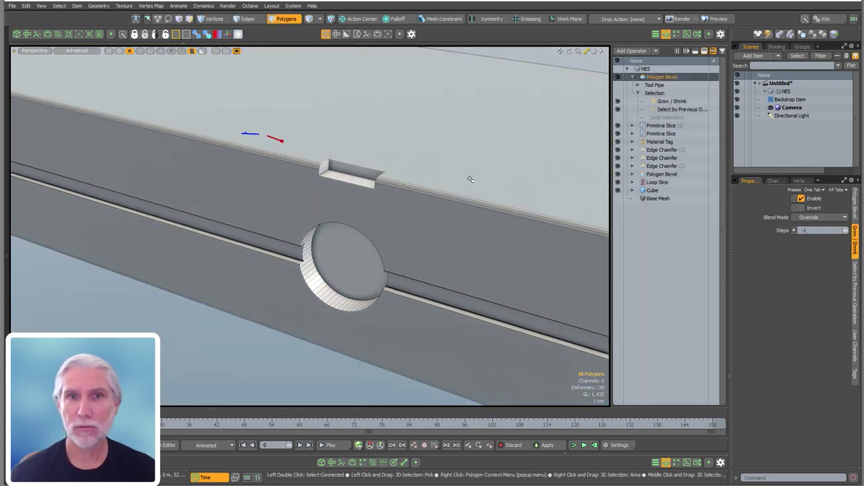
{"action": "scroll", "coordinate": [371, 283], "scroll_direction": "up", "scroll_amount": 5}
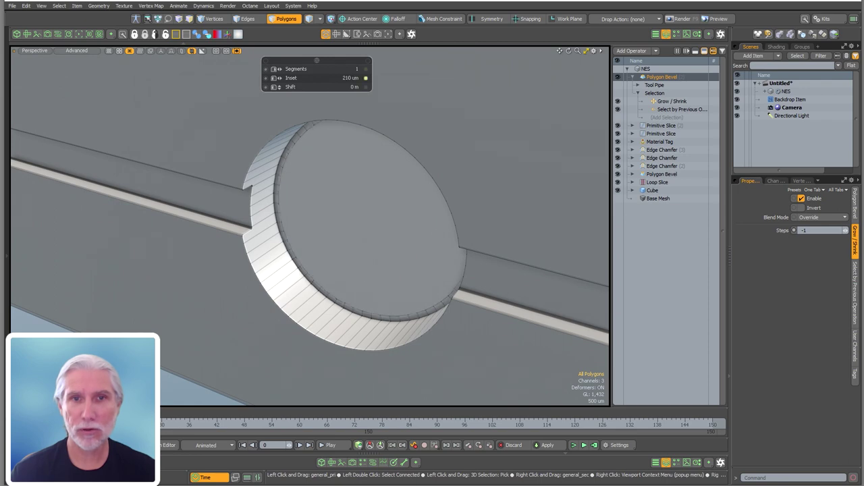
{"action": "left_click_drag", "start_coordinate": [291, 78], "coordinate": [359, 77]}
{"action": "left_click_drag", "start_coordinate": [540, 216], "coordinate": [307, 253], "text": "alt"}
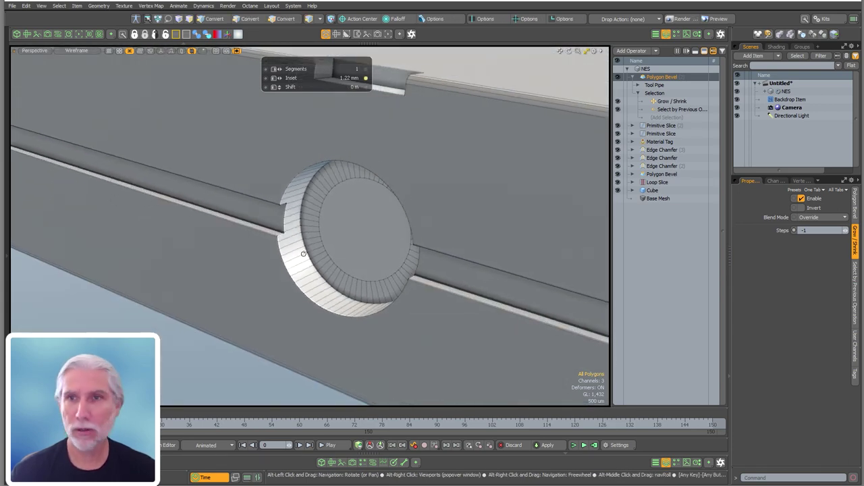
Collapse the finished bevel's entry and add another Polygon Bevel operation above it in the mesh operation stack.
{"action": "left_click", "coordinate": [632, 76]}
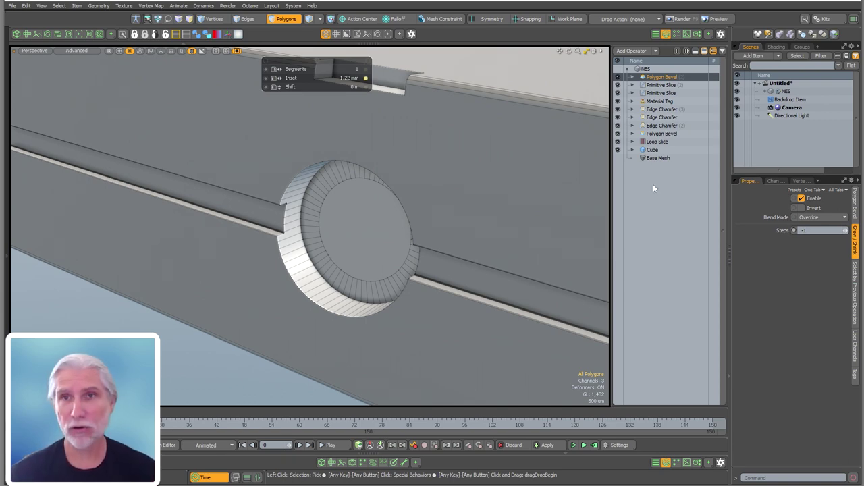
{"action": "double_click", "coordinate": [665, 282]}
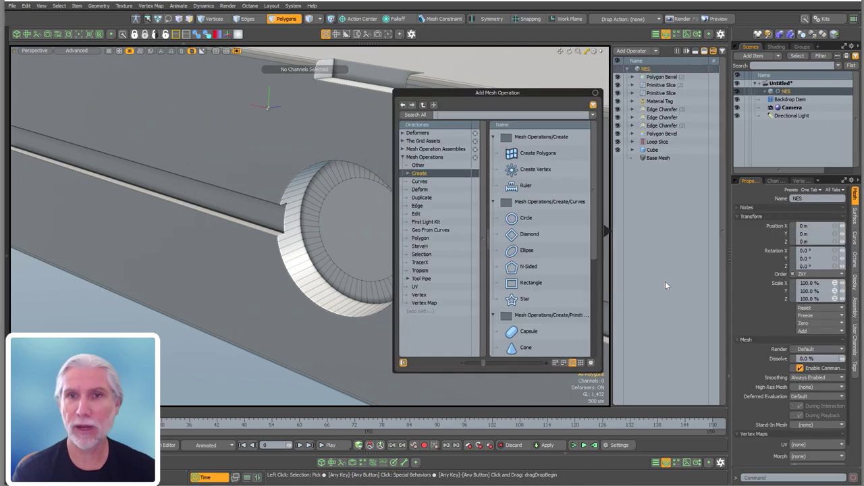
{"action": "type", "text": "pri"}
{"action": "key", "text": "BackSpace"}
{"action": "key", "text": "BackSpace"}
{"action": "type", "text": "oly"}
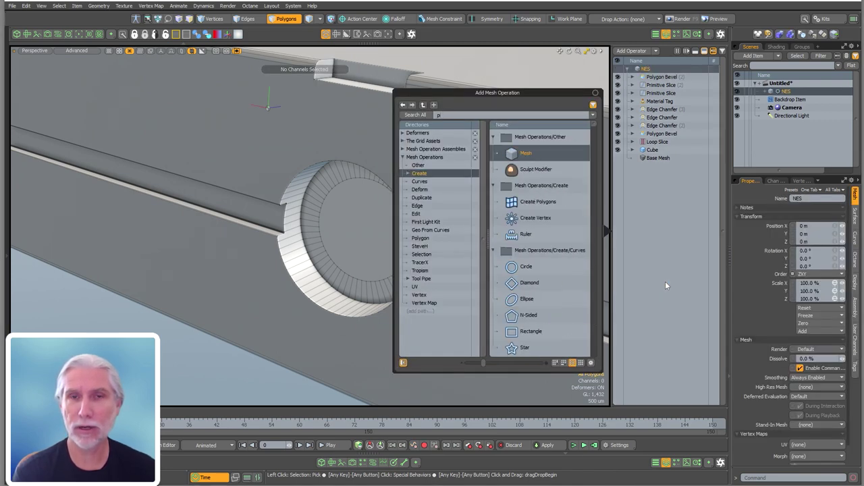
{"action": "type", "text": "gon b"}
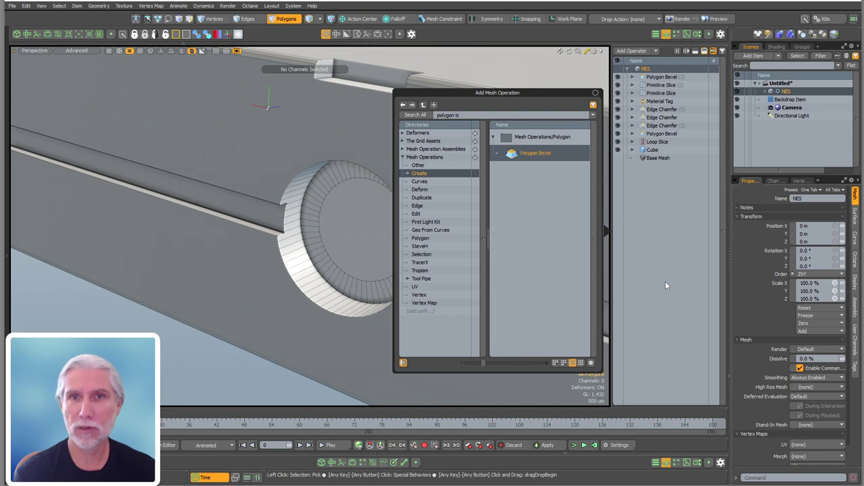
{"action": "key", "text": "Return"}
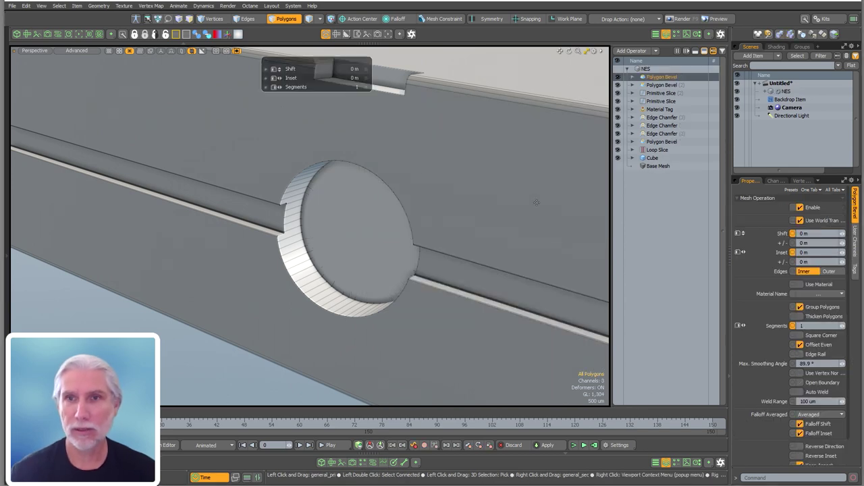
Add a Select by Previous Operation to the new bevel's selection, using Polygon Bevel (2) as its source item.
{"action": "left_click", "coordinate": [634, 77]}
{"action": "left_click", "coordinate": [638, 94]}
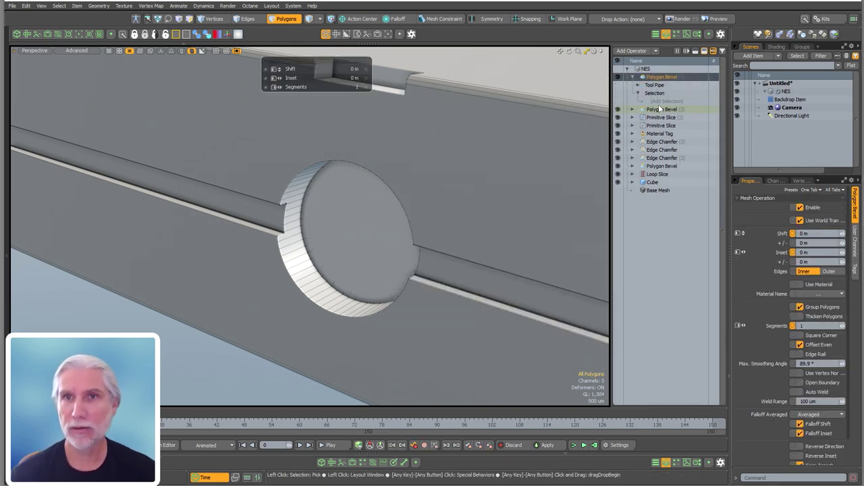
{"action": "left_click", "coordinate": [658, 102]}
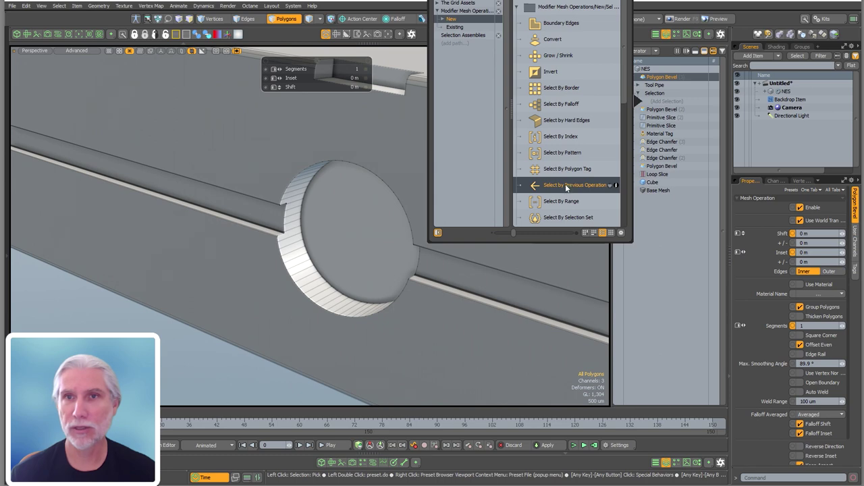
{"action": "double_click", "coordinate": [565, 184]}
{"action": "left_click", "coordinate": [803, 230]}
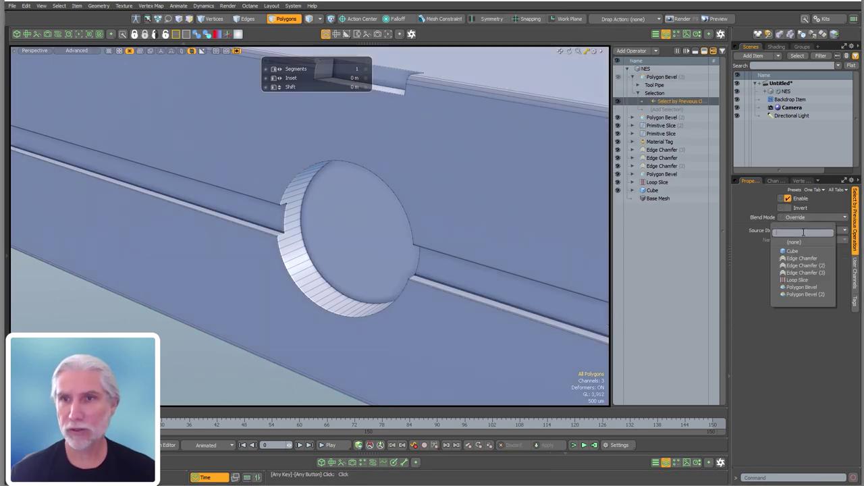
{"action": "left_click", "coordinate": [804, 295]}
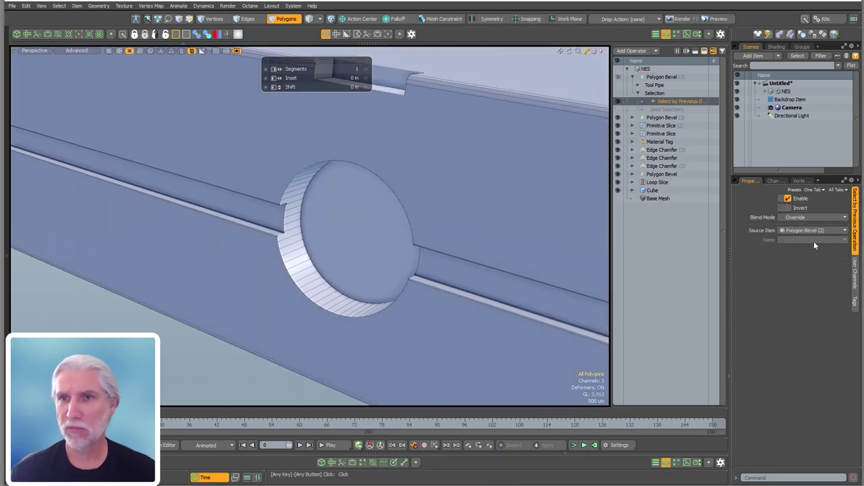
Check which named results the new bevel's previous-operation selection offers, and collapse that bevel's entry.
{"action": "left_click", "coordinate": [814, 241]}
{"action": "left_click", "coordinate": [282, 349]}
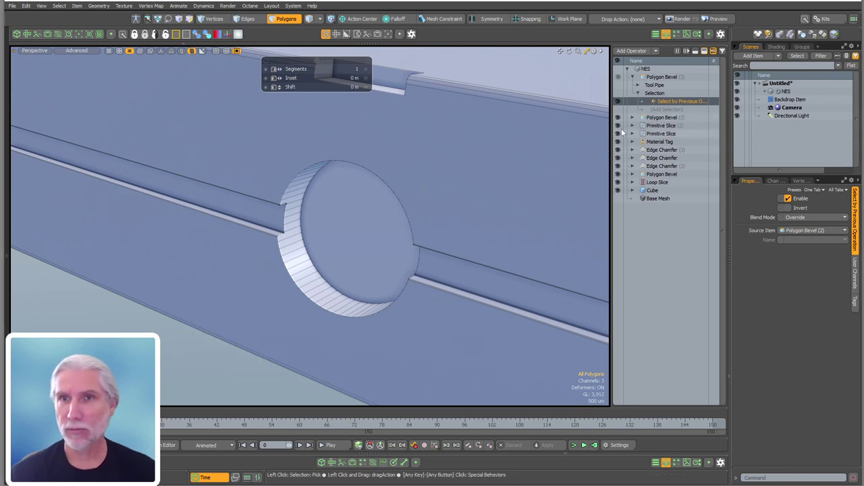
{"action": "left_click", "coordinate": [662, 118]}
{"action": "left_click_drag", "start_coordinate": [673, 106], "coordinate": [809, 232]}
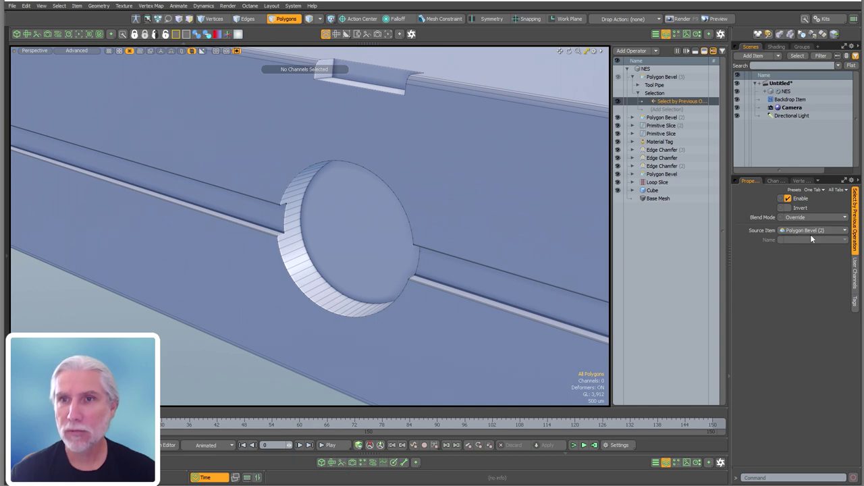
{"action": "left_click", "coordinate": [807, 239]}
{"action": "left_click", "coordinate": [261, 348]}
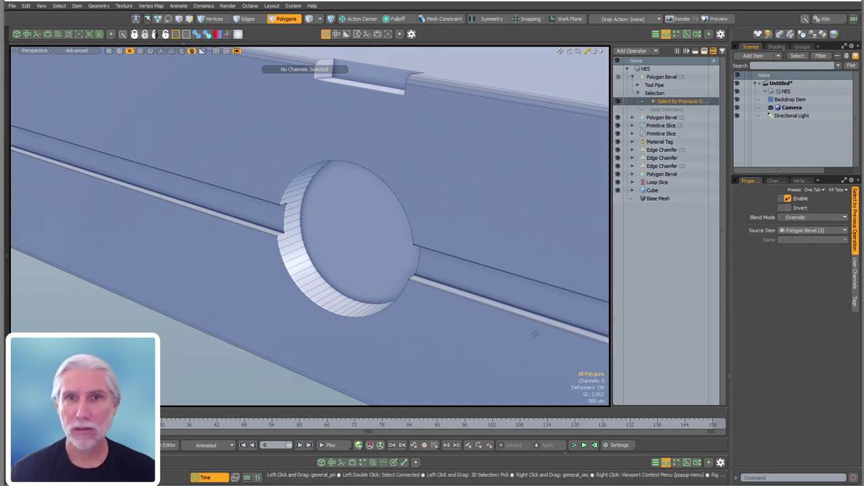
{"action": "key", "text": "Escape"}
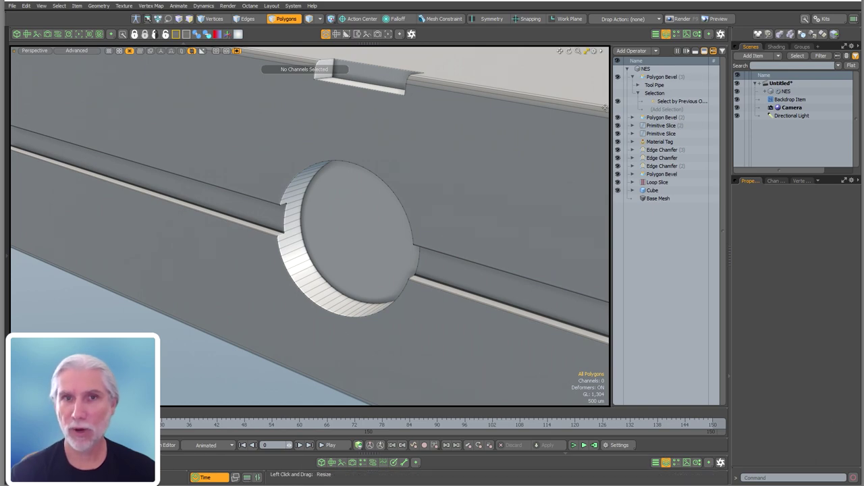
{"action": "left_click_drag", "start_coordinate": [358, 201], "coordinate": [386, 203], "text": "alt"}
{"action": "left_click", "coordinate": [635, 76]}
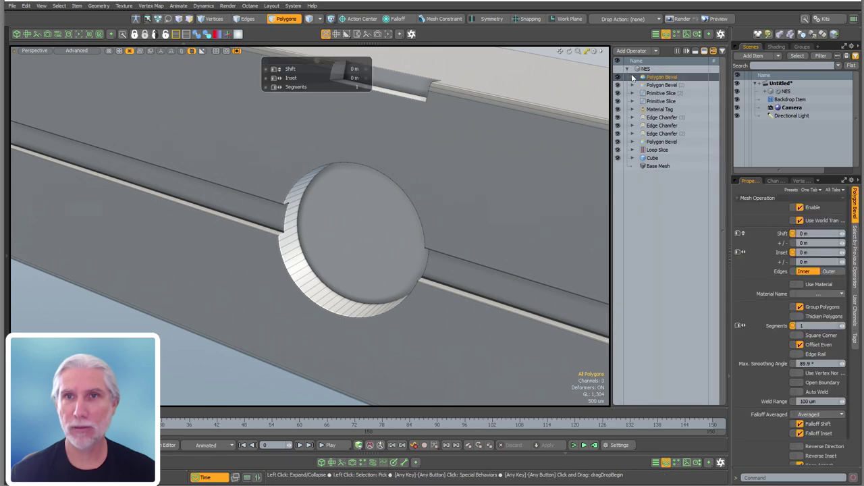
Examine the source items offered by the Select by Previous Operation of the 1.22 mm inset bevel, leaving the source at (none).
{"action": "left_click", "coordinate": [655, 85]}
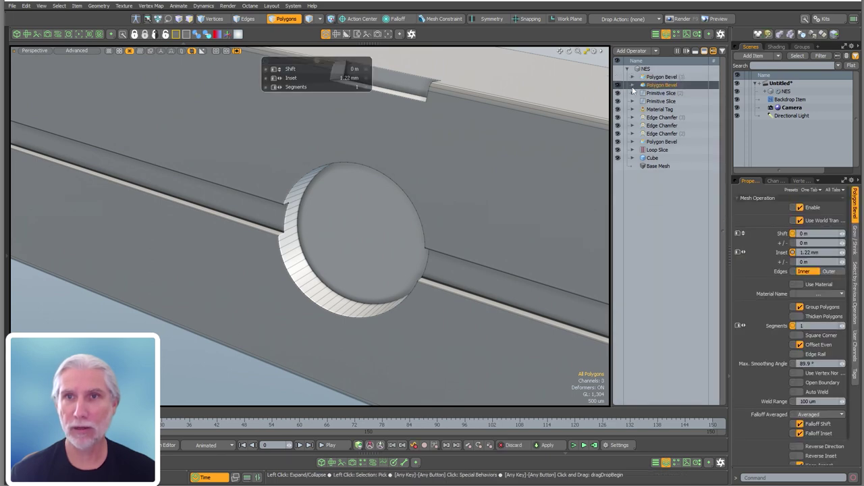
{"action": "left_click", "coordinate": [633, 85]}
{"action": "left_click", "coordinate": [669, 118]}
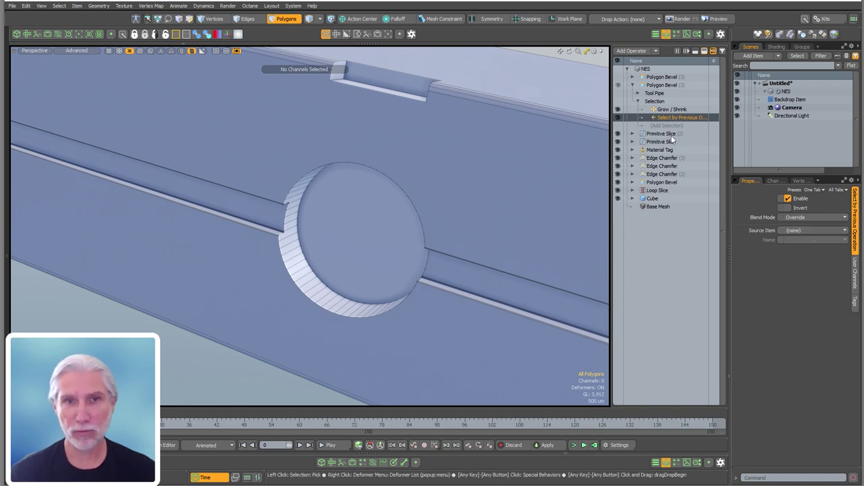
{"action": "left_click", "coordinate": [807, 231]}
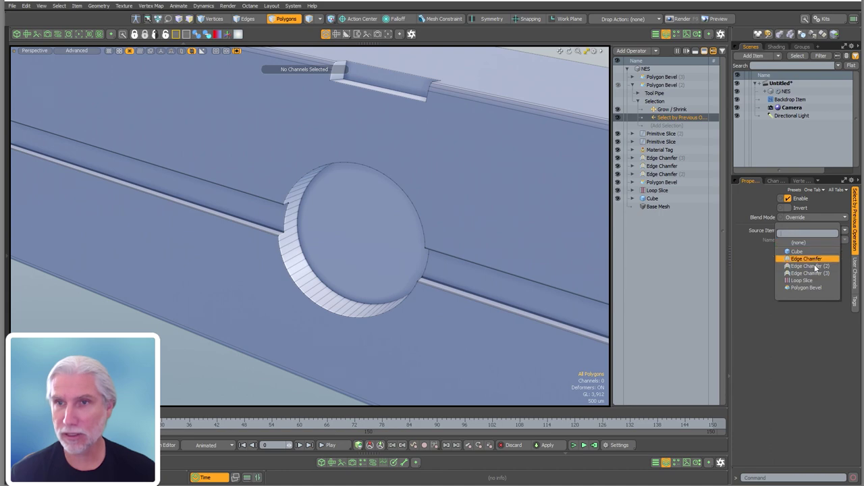
{"action": "left_click", "coordinate": [815, 242]}
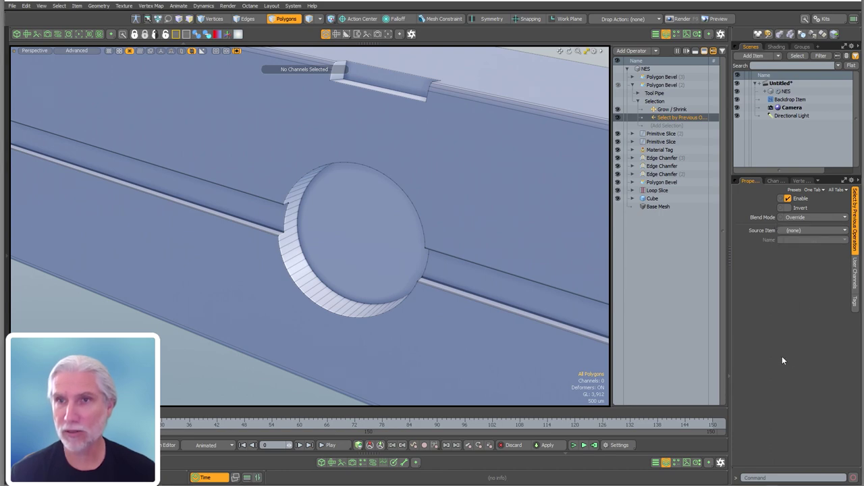
Turn both Primitive Slice operations off and back on to refresh the inset bevel's selection, and recheck its source items.
{"action": "left_click", "coordinate": [619, 142]}
{"action": "left_click", "coordinate": [618, 133]}
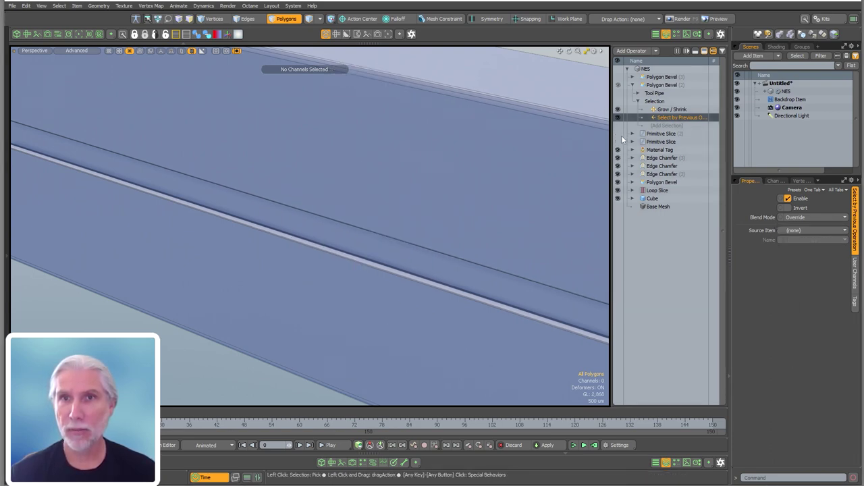
{"action": "left_click", "coordinate": [618, 134]}
{"action": "left_click", "coordinate": [618, 142]}
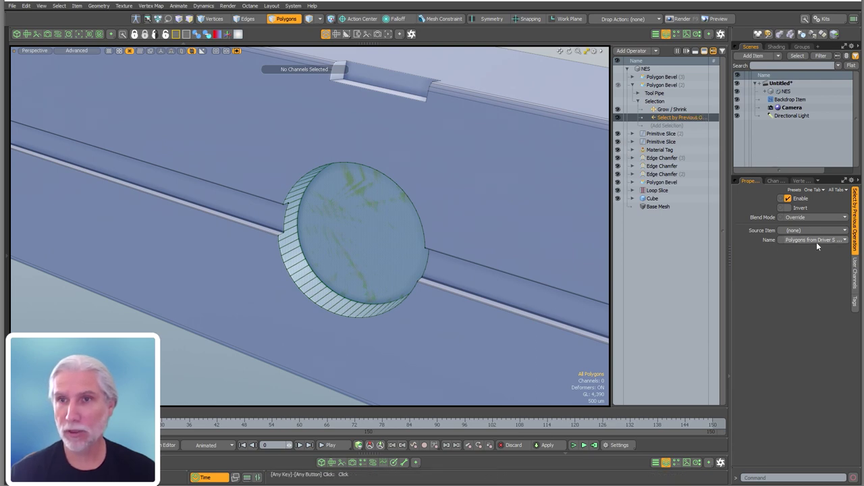
{"action": "left_click", "coordinate": [801, 230]}
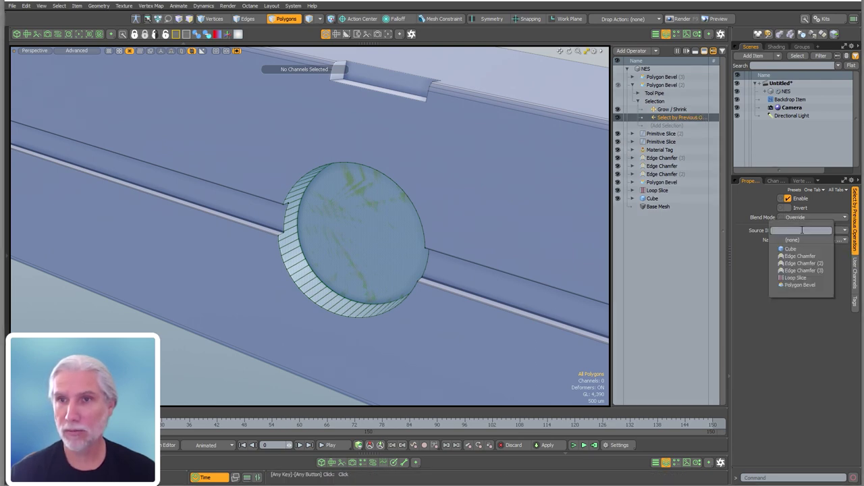
{"action": "left_click", "coordinate": [803, 303]}
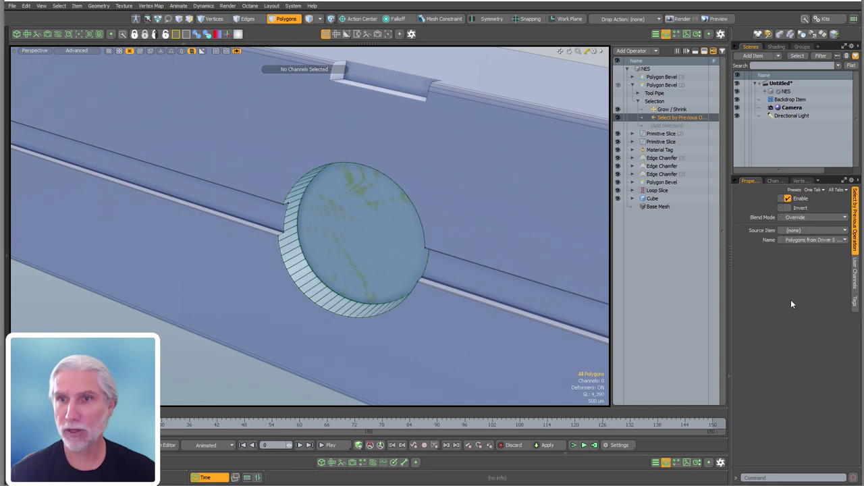
Disable the inset bevel and turn off Preview Geometry for the cable hole's circular Primitive Slice, displaying its Primitive Generator properties.
{"action": "left_click", "coordinate": [618, 86]}
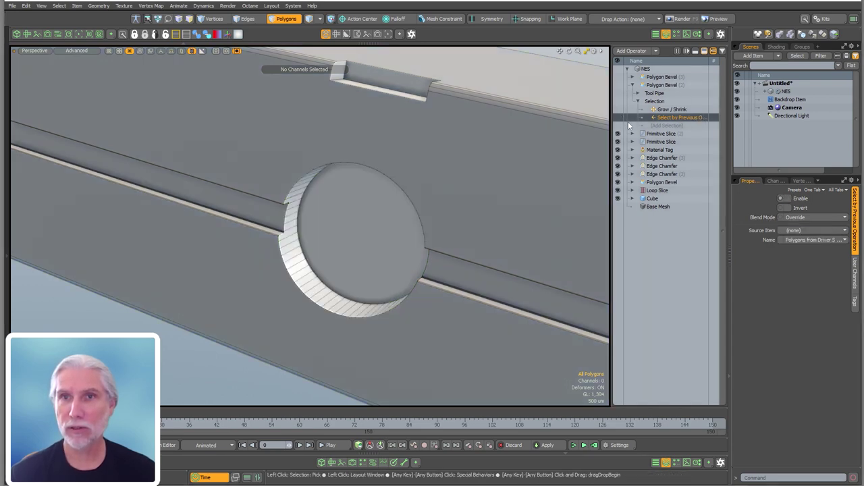
{"action": "left_click", "coordinate": [662, 142]}
{"action": "left_click", "coordinate": [659, 135]}
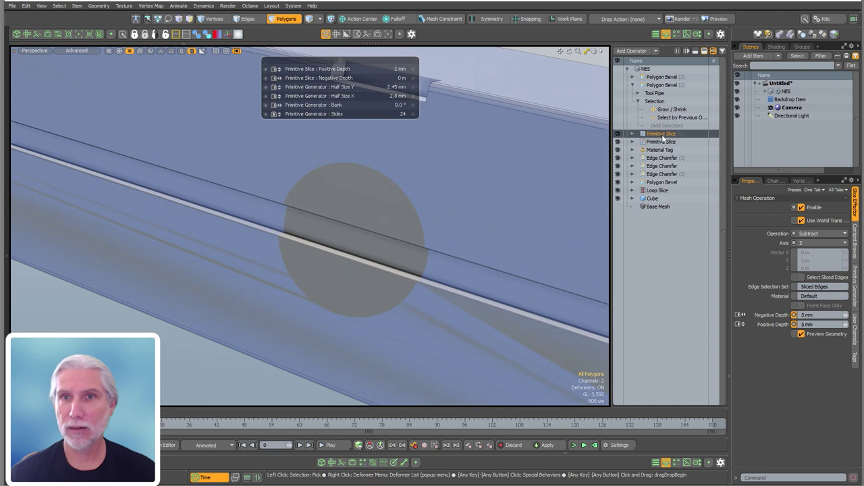
{"action": "left_click", "coordinate": [661, 141]}
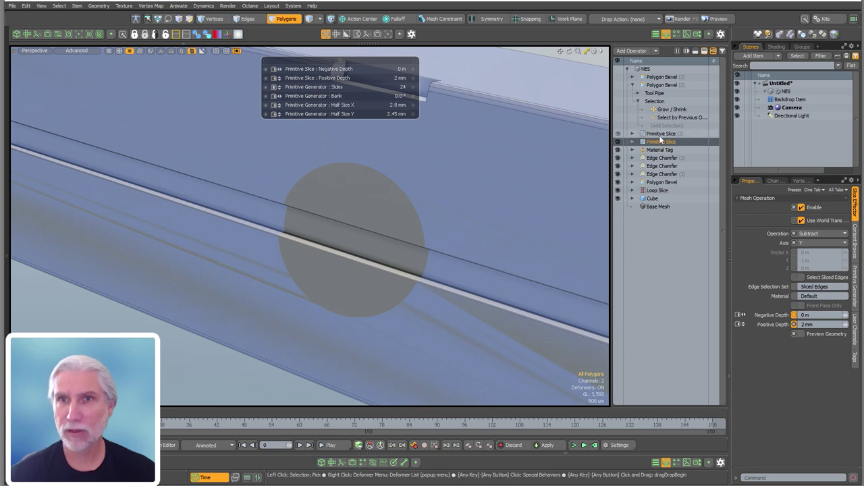
{"action": "left_click", "coordinate": [660, 134]}
{"action": "left_click", "coordinate": [802, 333]}
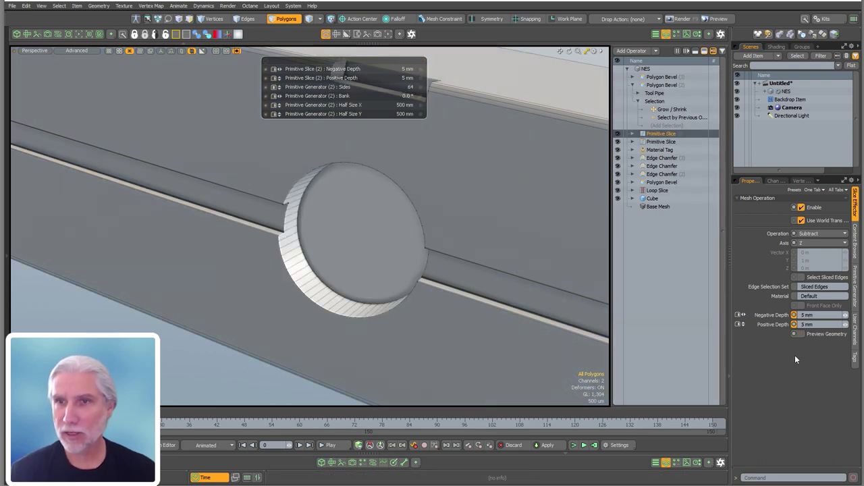
{"action": "left_click", "coordinate": [858, 271]}
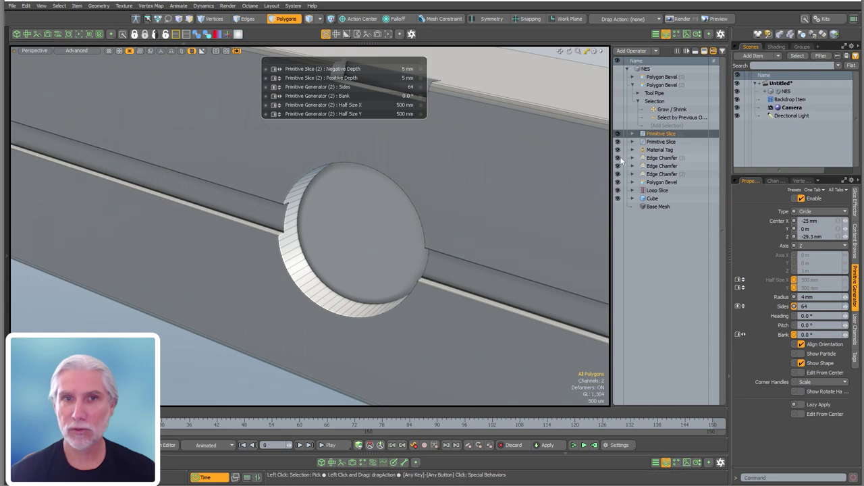
Enable the Polygon Bevel (2) operation and its Select by Previous Operation modifier, and check the modifier's source item and name options.
{"action": "left_click", "coordinate": [661, 85]}
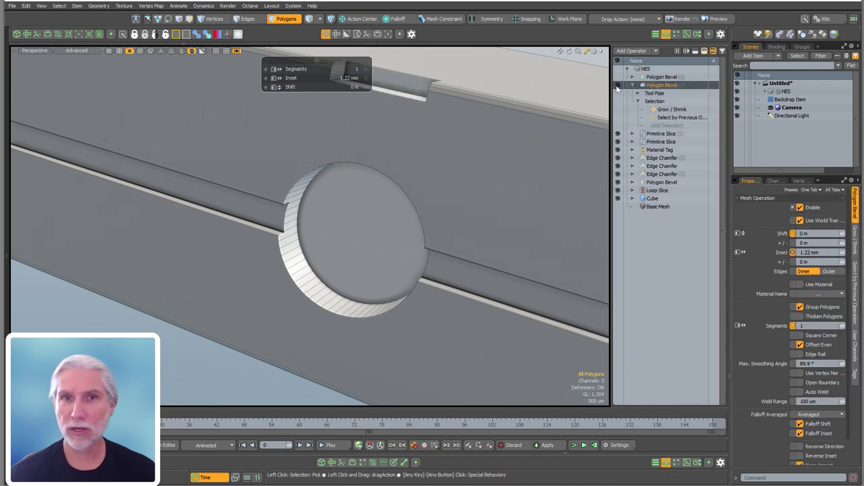
{"action": "left_click", "coordinate": [678, 117]}
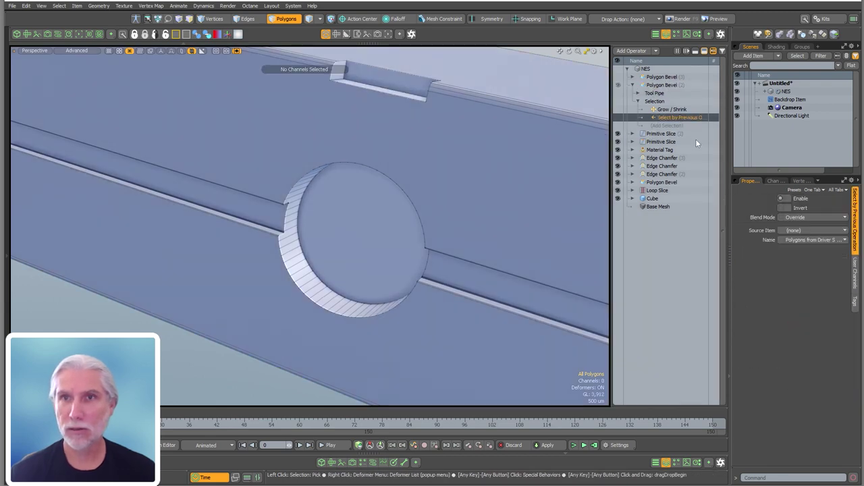
{"action": "left_click", "coordinate": [813, 230]}
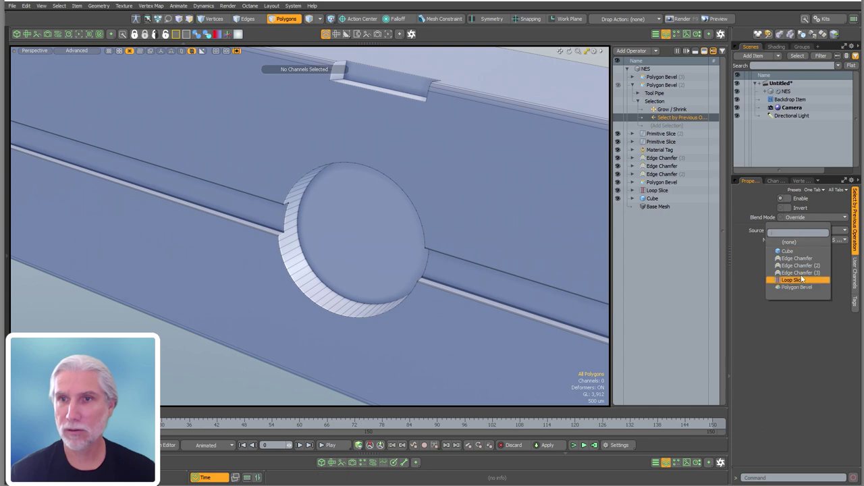
{"action": "left_click", "coordinate": [807, 224]}
{"action": "left_click", "coordinate": [788, 199]}
{"action": "left_click", "coordinate": [803, 241]}
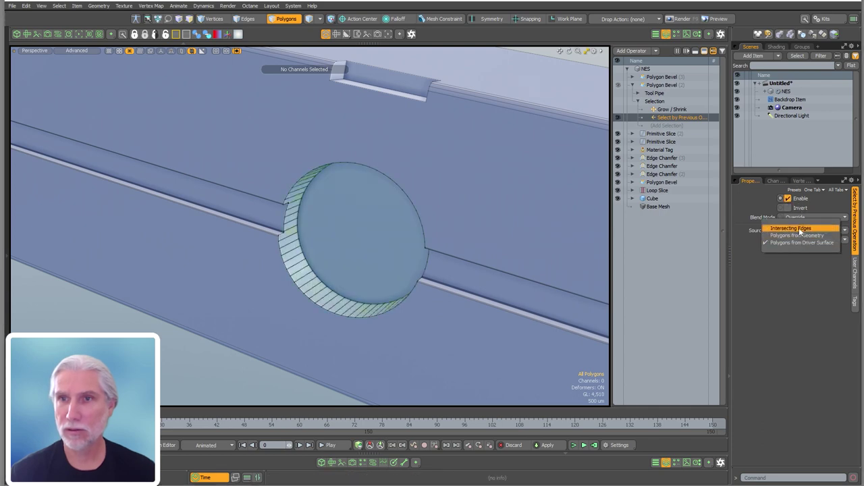
{"action": "left_click", "coordinate": [799, 228]}
{"action": "left_click", "coordinate": [798, 239]}
{"action": "left_click", "coordinate": [797, 254]}
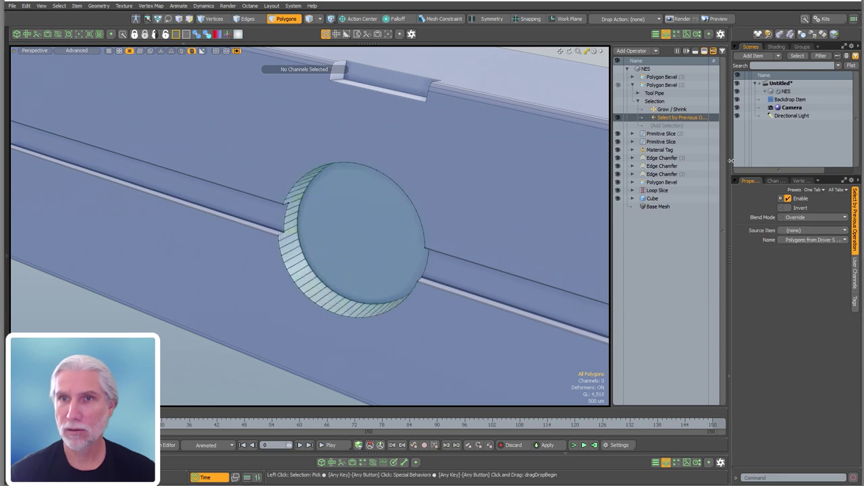
Replace Polygon Bevel (2)'s Select by Previous Operation with a new one using Primitive Slice (2) as source and Polygons from Driver Surface.
{"action": "left_click", "coordinate": [702, 118]}
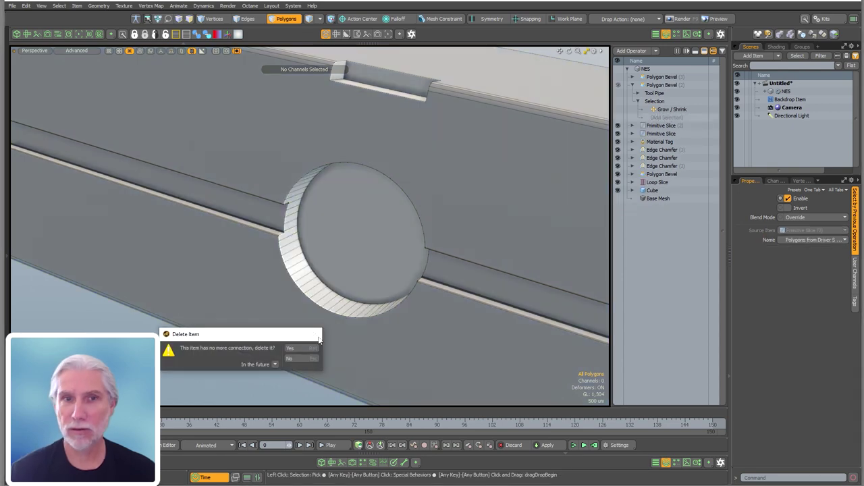
{"action": "left_click", "coordinate": [302, 349]}
{"action": "left_click", "coordinate": [669, 118]}
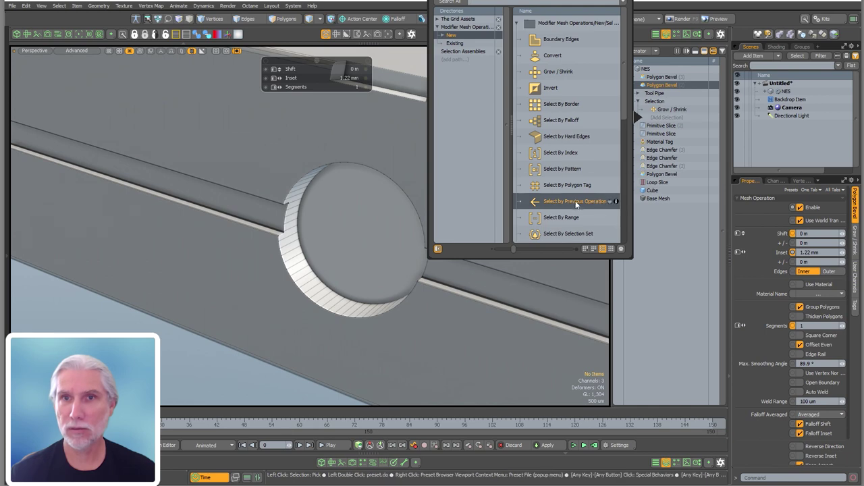
{"action": "left_click", "coordinate": [569, 254]}
{"action": "left_click_drag", "start_coordinate": [667, 110], "coordinate": [667, 120]}
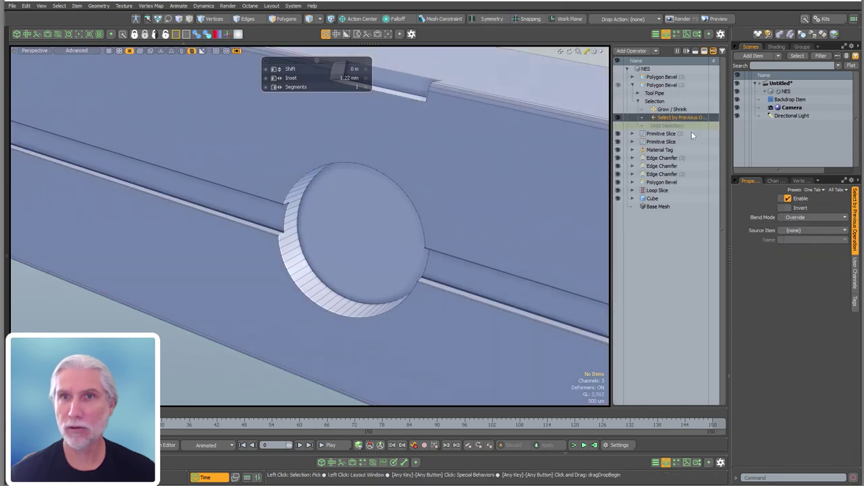
{"action": "left_click", "coordinate": [800, 232]}
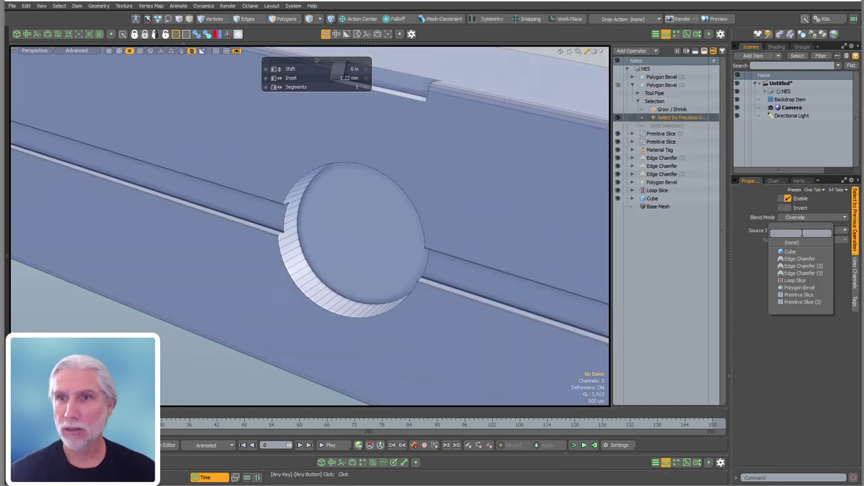
{"action": "left_click", "coordinate": [812, 303]}
{"action": "left_click", "coordinate": [814, 239]}
{"action": "left_click", "coordinate": [815, 261]}
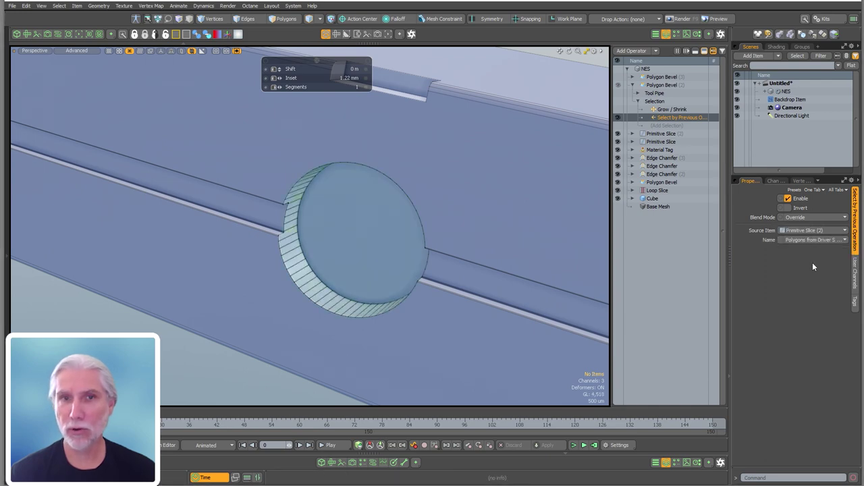
Enable the Grow / Shrink modifier of Polygon Bevel (2) so only the circular end face is inset.
{"action": "left_click", "coordinate": [669, 110]}
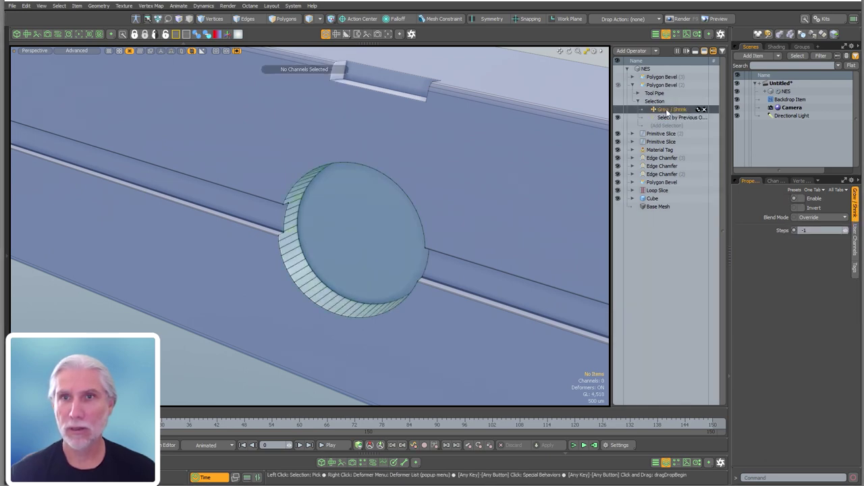
{"action": "left_click", "coordinate": [661, 85]}
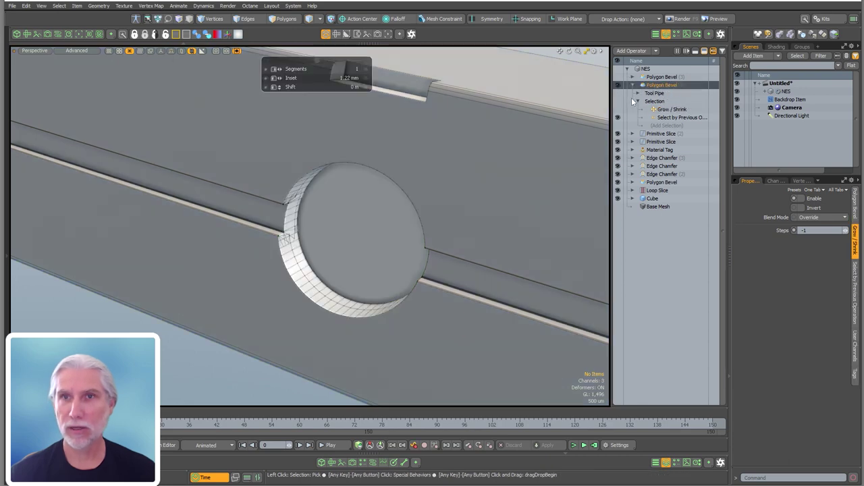
{"action": "left_click", "coordinate": [647, 109]}
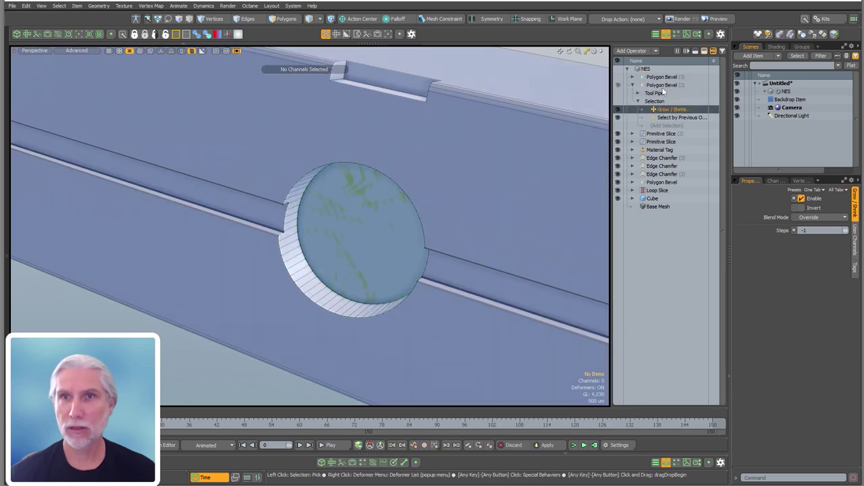
{"action": "left_click", "coordinate": [662, 86]}
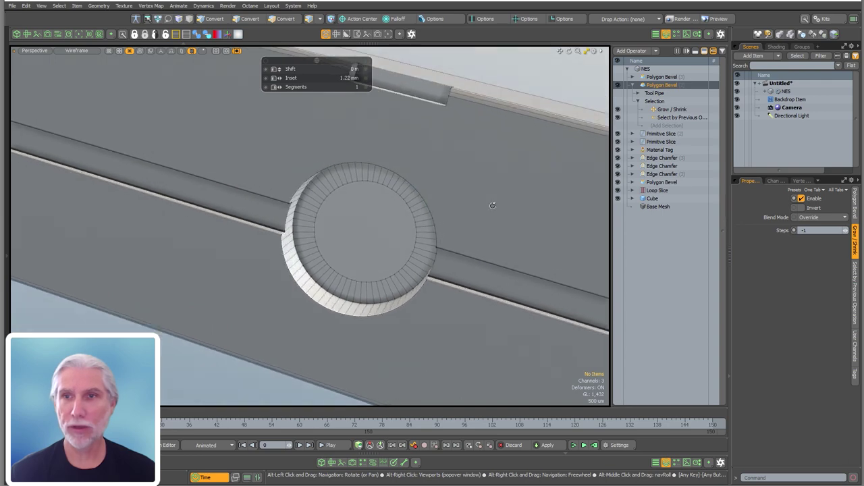
{"action": "key", "text": "alt"}
Enable the topmost Polygon Bevel and set its Select by Previous Operation name to Front, with Polygon Bevel (2) as source.
{"action": "left_click", "coordinate": [624, 79]}
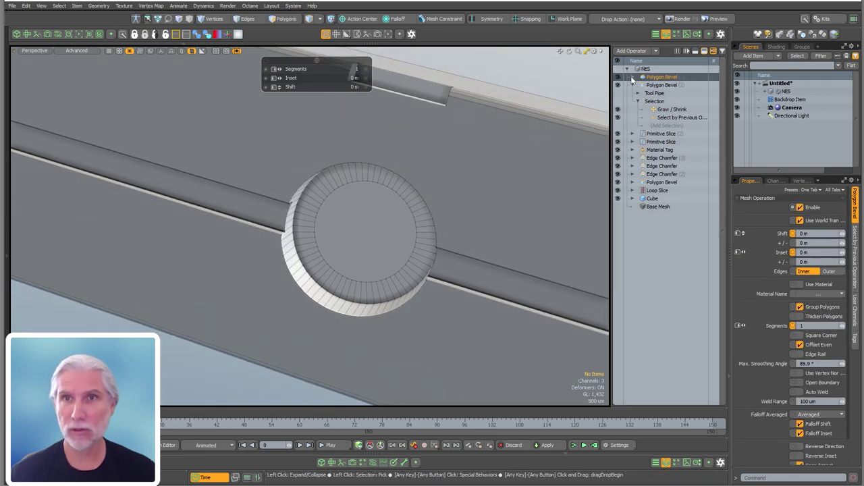
{"action": "left_click", "coordinate": [632, 77]}
{"action": "left_click", "coordinate": [674, 101]}
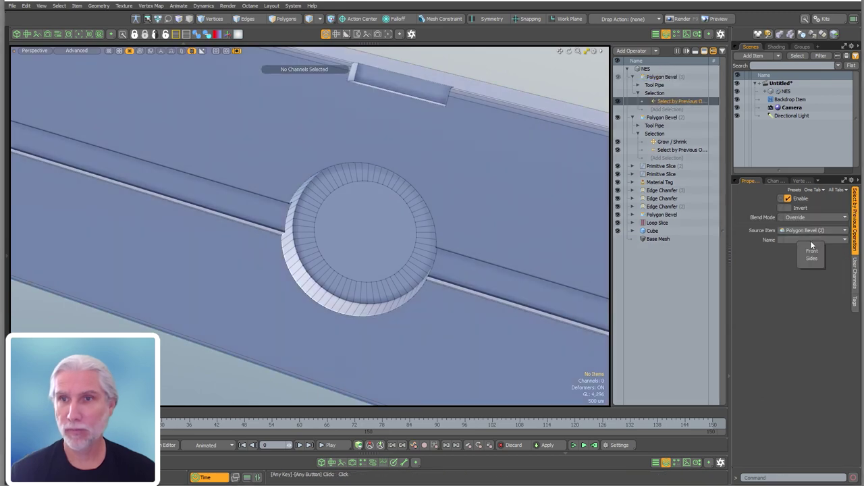
{"action": "scroll", "coordinate": [434, 236], "scroll_direction": "down", "scroll_amount": 3}
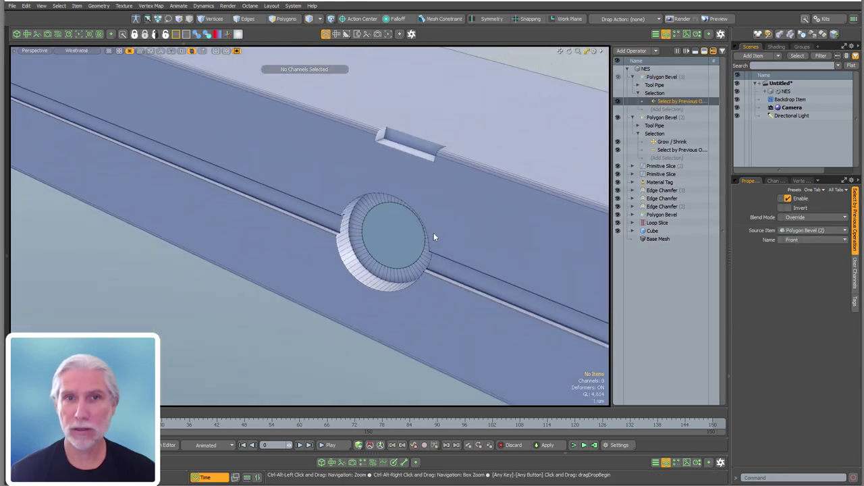
{"action": "mouse_move", "coordinate": [435, 236]}
{"action": "left_mouse_down", "text": "alt"}
{"action": "mouse_move", "coordinate": [466, 229]}
{"action": "mouse_move", "coordinate": [448, 237]}
{"action": "left_mouse_up", "text": "alt"}
Push the inner circular face inward by setting the topmost Polygon Bevel's Shift to about -7.51 mm.
{"action": "left_click", "coordinate": [650, 77]}
{"action": "key", "text": "c"}
{"action": "key", "text": "c"}
{"action": "left_click_drag", "start_coordinate": [560, 245], "coordinate": [468, 223]}
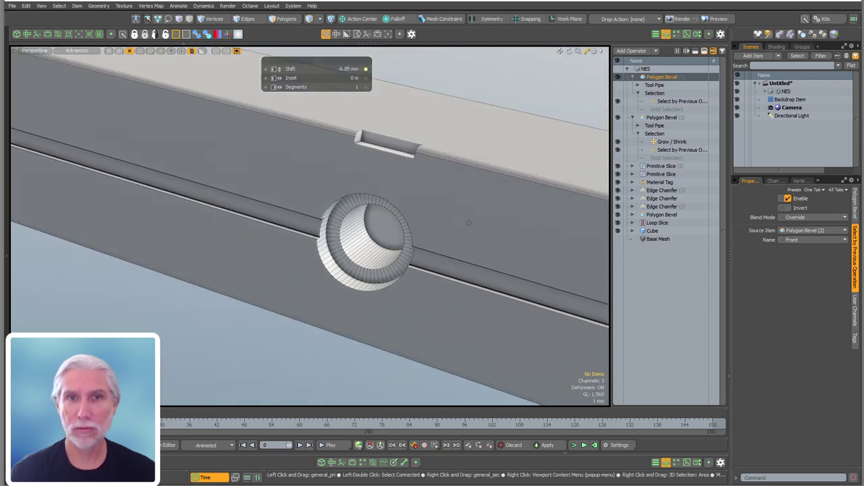
{"action": "left_click_drag", "start_coordinate": [445, 270], "coordinate": [405, 233], "text": "alt"}
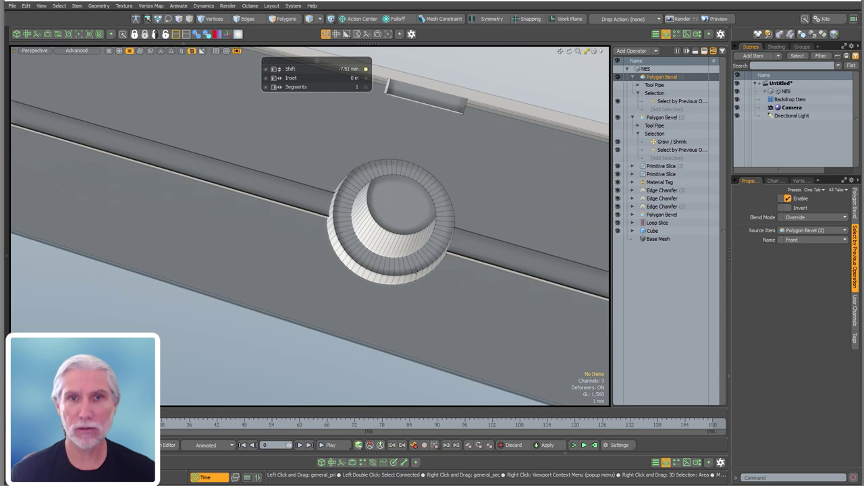
Examine the outer rim where the groove meets the round hole by selecting the short edges at the notch corners.
{"action": "left_click_drag", "start_coordinate": [415, 271], "coordinate": [322, 160], "text": "alt"}
{"action": "scroll", "coordinate": [357, 202], "scroll_direction": "up", "scroll_amount": 5}
{"action": "key", "text": "2"}
{"action": "left_click", "coordinate": [270, 140]}
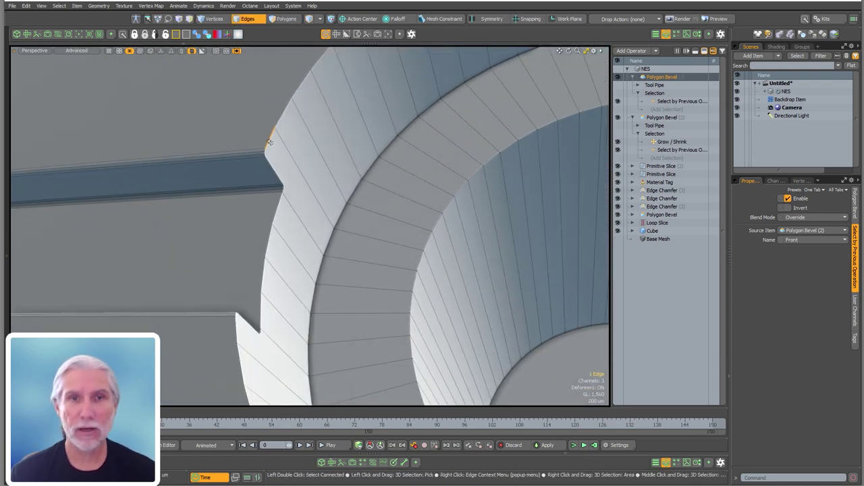
{"action": "left_click", "coordinate": [274, 167]}
{"action": "scroll", "coordinate": [274, 167], "scroll_direction": "up", "scroll_amount": 4}
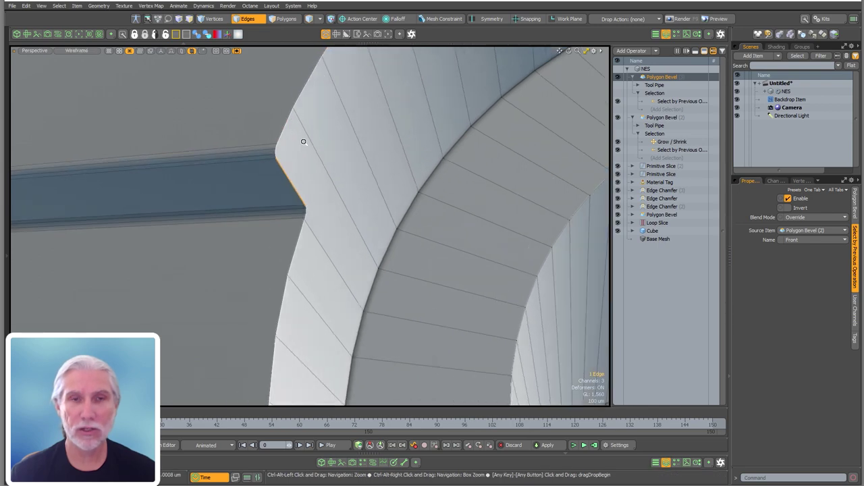
{"action": "right_click_drag", "start_coordinate": [325, 112], "coordinate": [262, 186]}
{"action": "left_click_drag", "start_coordinate": [281, 182], "coordinate": [325, 199], "text": "alt"}
{"action": "right_click_drag", "start_coordinate": [344, 206], "coordinate": [307, 240], "text": "shift"}
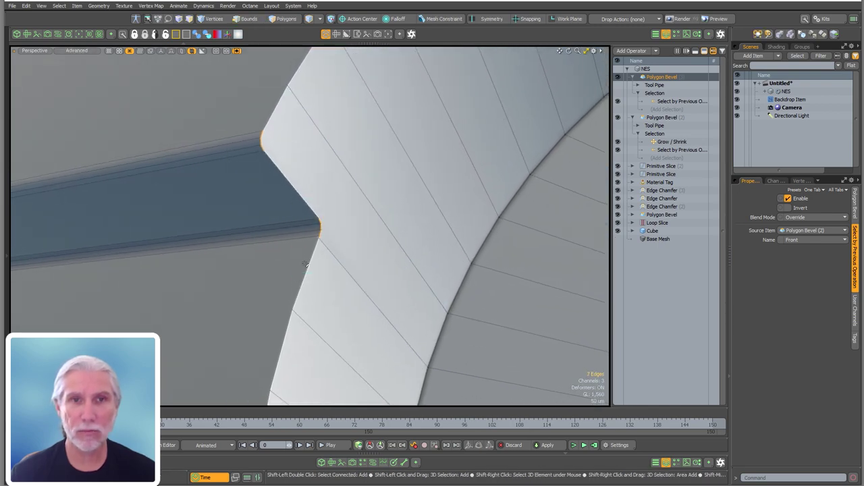
Examine the ring around the inner recess by selecting its inner and outer edge loops and some of its polygons.
{"action": "scroll", "coordinate": [368, 216], "scroll_direction": "down", "scroll_amount": 6}
{"action": "left_click_drag", "start_coordinate": [274, 281], "coordinate": [358, 175], "text": "alt"}
{"action": "scroll", "coordinate": [371, 169], "scroll_direction": "up", "scroll_amount": 4}
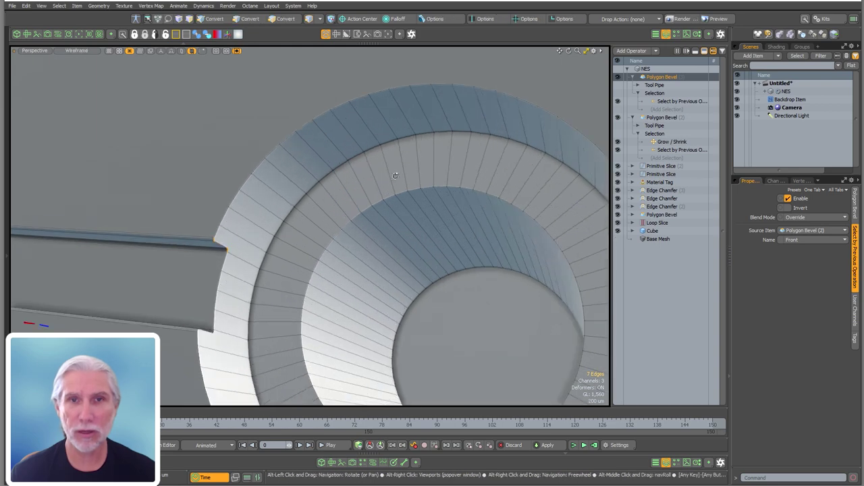
{"action": "double_click", "coordinate": [401, 192]}
{"action": "scroll", "coordinate": [409, 201], "scroll_direction": "down", "scroll_amount": 2}
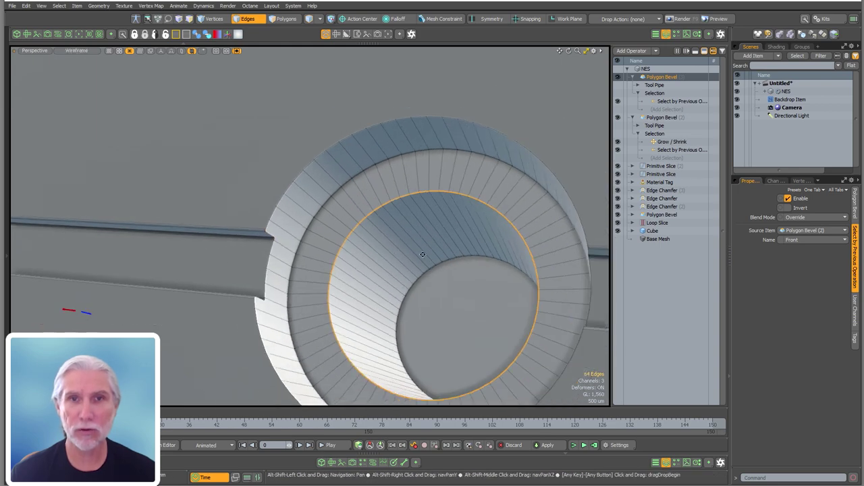
{"action": "double_click", "coordinate": [400, 159]}
{"action": "double_click", "coordinate": [413, 194]}
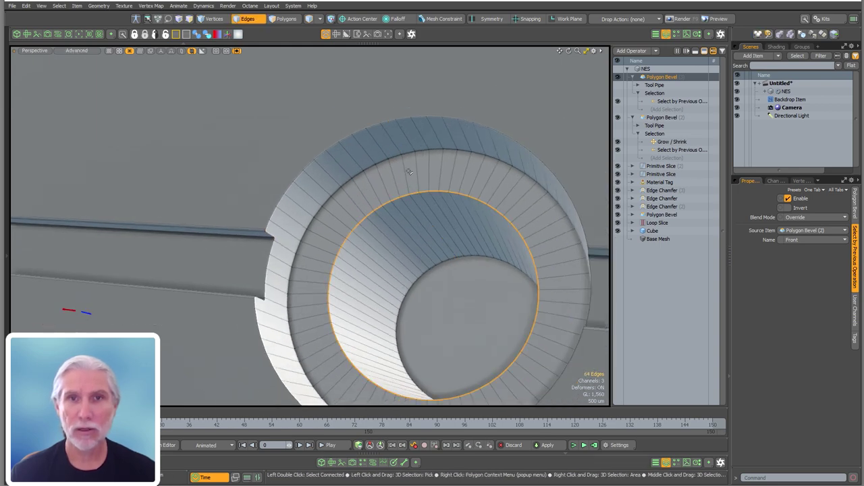
{"action": "double_click", "coordinate": [412, 155], "text": "shift"}
{"action": "scroll", "coordinate": [418, 156], "scroll_direction": "down", "scroll_amount": 3}
{"action": "left_click_drag", "start_coordinate": [418, 156], "coordinate": [422, 236], "text": "alt"}
{"action": "key", "text": "3"}
{"action": "left_click_drag", "start_coordinate": [425, 177], "coordinate": [379, 188]}
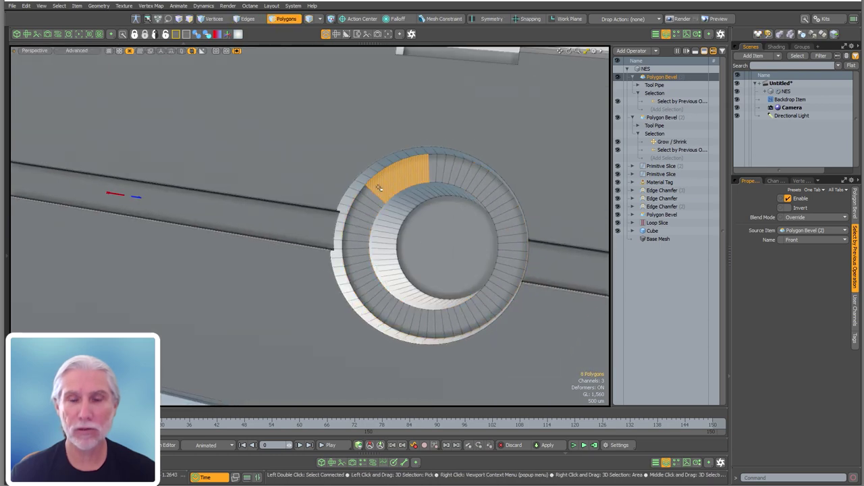
{"action": "left_click", "coordinate": [511, 339]}
Collapse the two expanded Polygon Bevel operations in the mesh operation stack and clear the selection.
{"action": "left_click", "coordinate": [662, 117]}
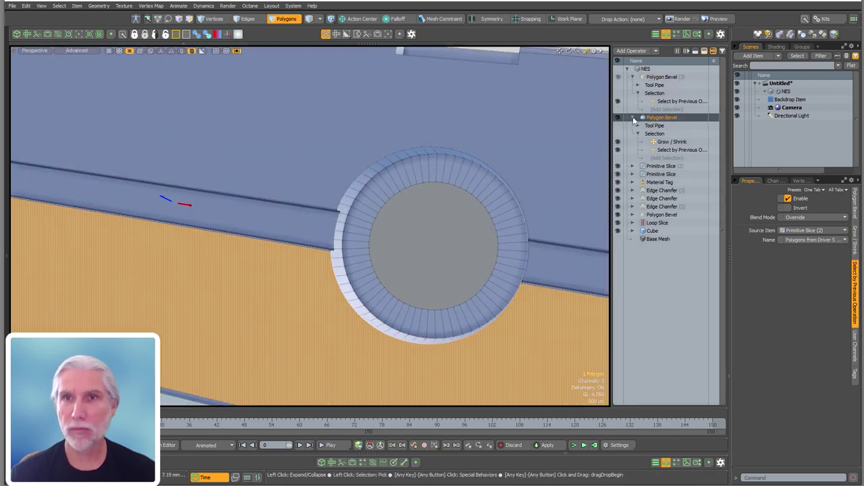
{"action": "left_click", "coordinate": [633, 118]}
{"action": "left_click", "coordinate": [661, 78]}
{"action": "left_click", "coordinate": [638, 93]}
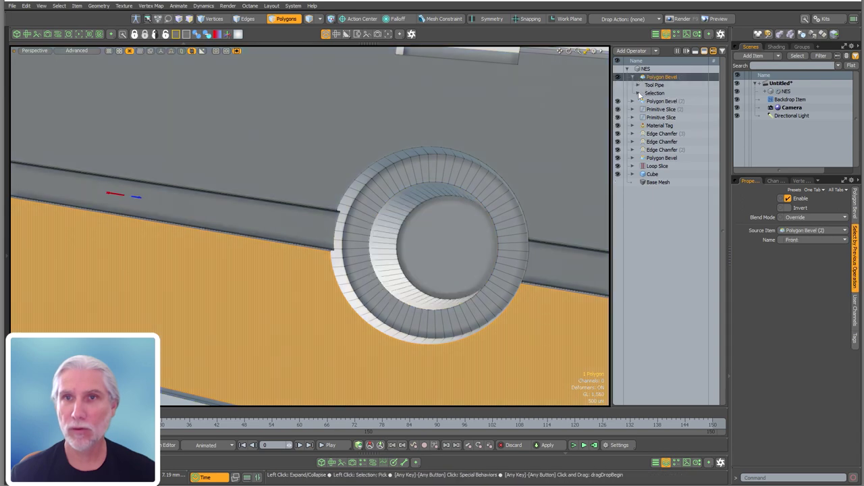
{"action": "left_click", "coordinate": [632, 77]}
{"action": "left_click", "coordinate": [662, 85]}
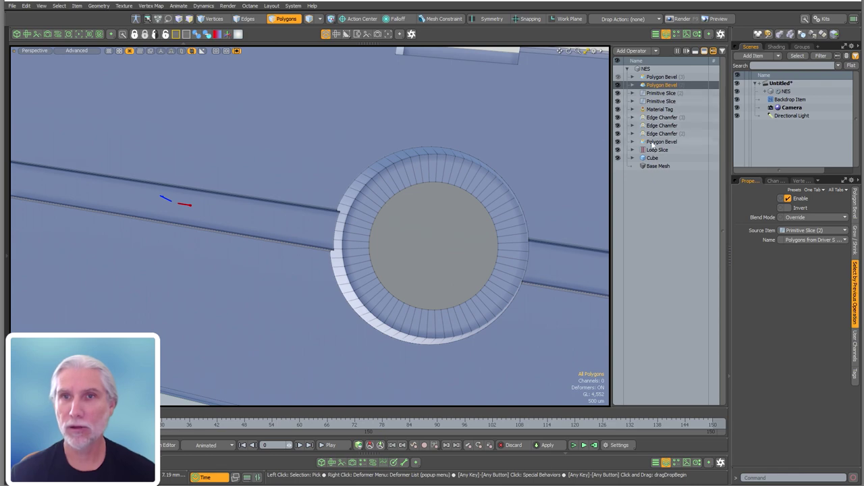
{"action": "mouse_move", "coordinate": [411, 174]}
{"action": "left_mouse_down"}
{"action": "mouse_move", "coordinate": [386, 187]}
{"action": "mouse_move", "coordinate": [352, 232]}
{"action": "left_mouse_up"}
{"action": "key", "text": "Escape"}
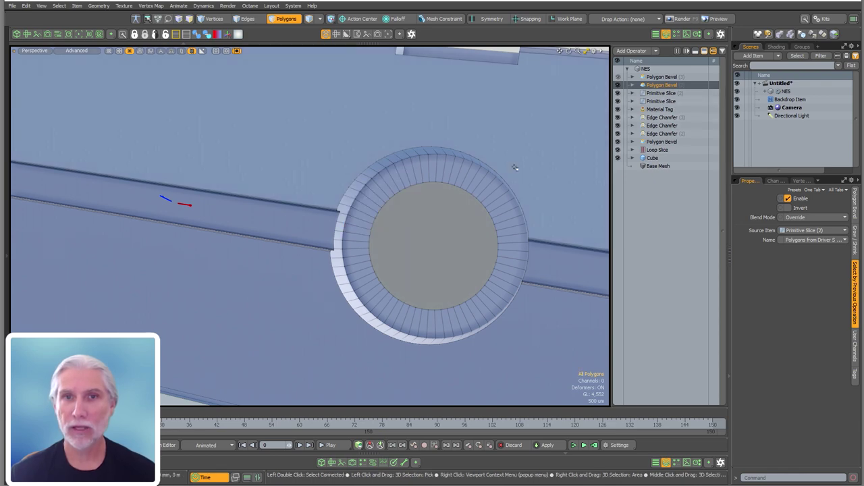
{"action": "left_click_drag", "start_coordinate": [502, 102], "coordinate": [631, 110], "text": "alt"}
{"action": "key", "text": "Escape"}
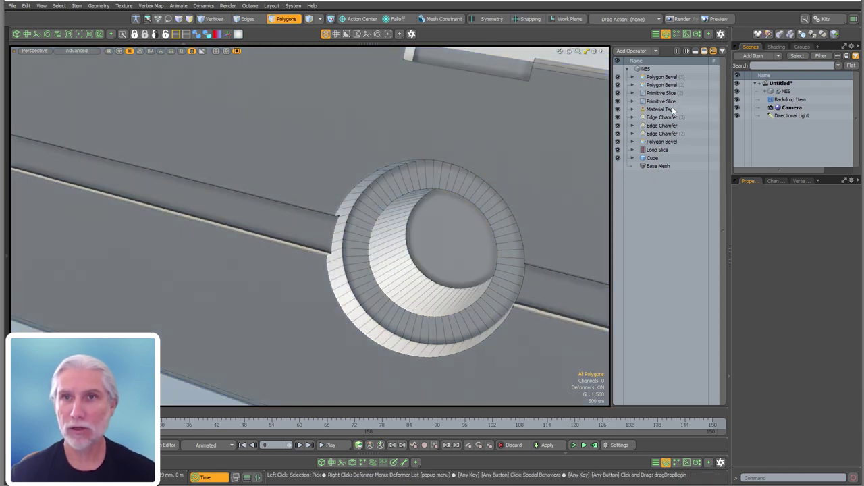
Add an Edge Chamfer mesh operation to the NES mesh and expand its Selection group.
{"action": "double_click", "coordinate": [664, 248]}
{"action": "type", "text": "edge ch"}
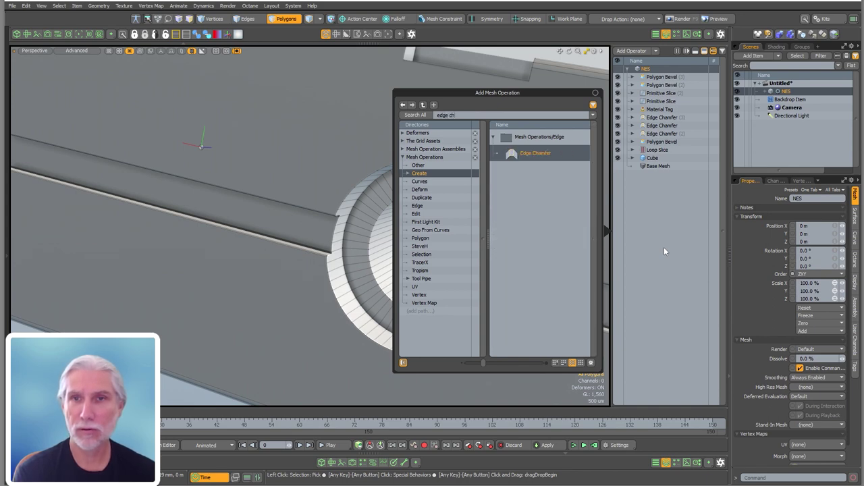
{"action": "key", "text": "Return"}
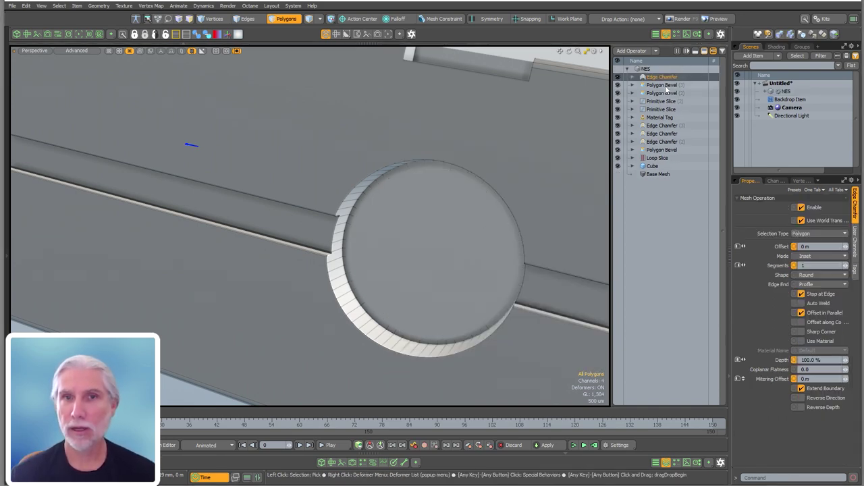
{"action": "left_click", "coordinate": [633, 78]}
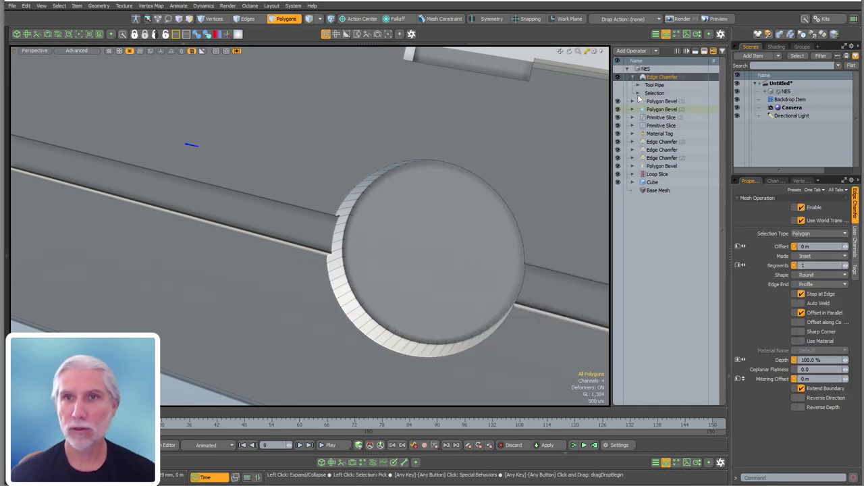
{"action": "left_click", "coordinate": [638, 95]}
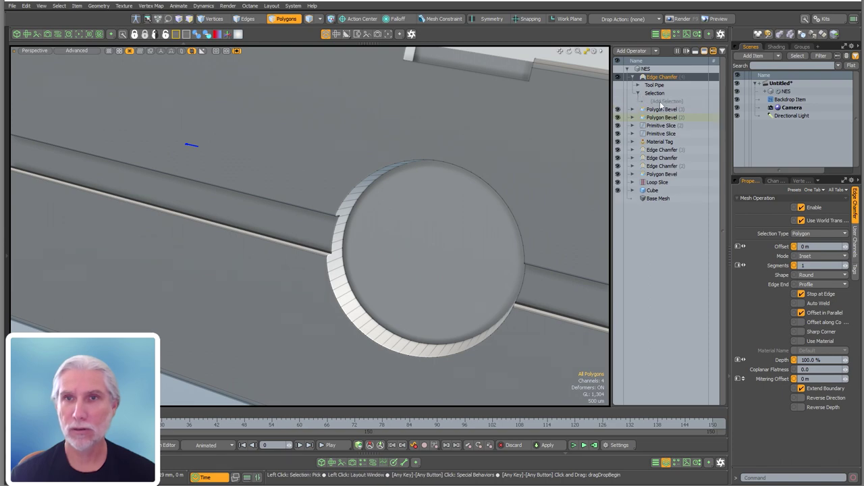
Add a Select by Previous Operation selection to the Edge Chamfer, with Polygon Bevel (2) as source item and Sides as name.
{"action": "left_click", "coordinate": [433, 283]}
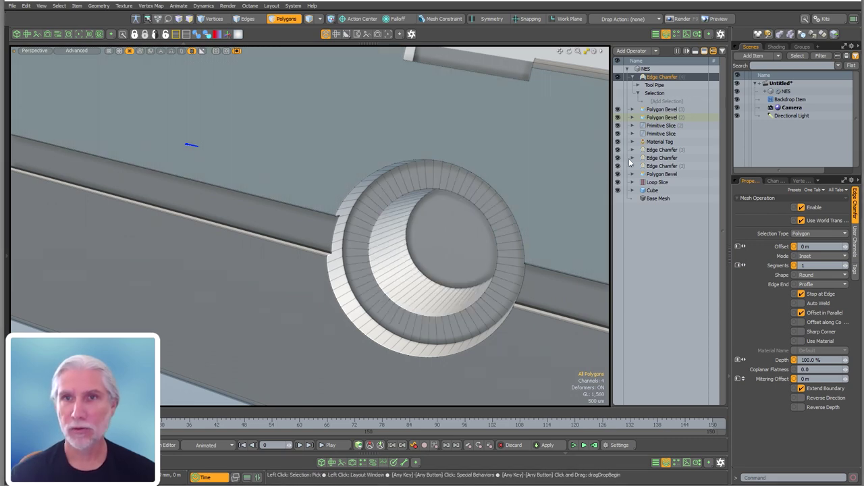
{"action": "left_click", "coordinate": [666, 100]}
{"action": "left_click", "coordinate": [576, 183]}
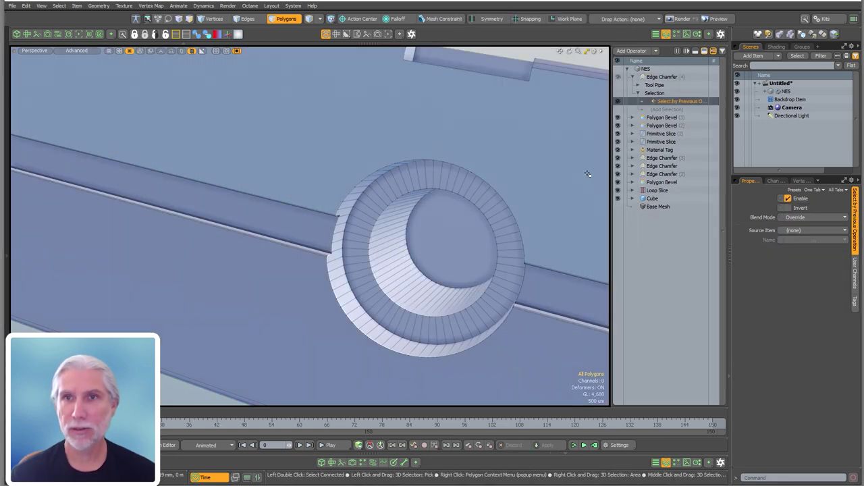
{"action": "left_click", "coordinate": [810, 231]}
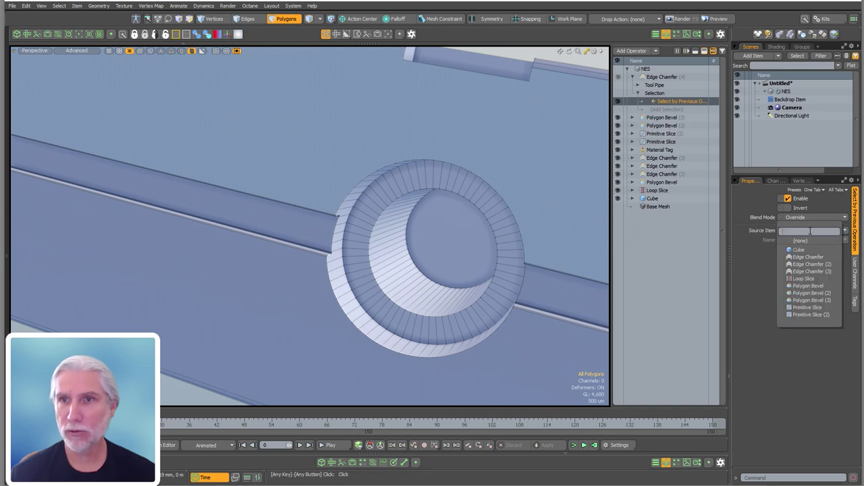
{"action": "left_click", "coordinate": [824, 292]}
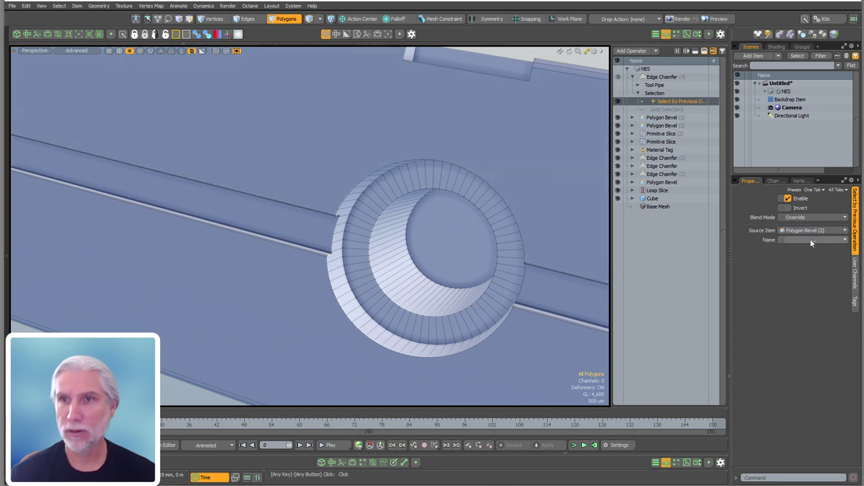
{"action": "left_click", "coordinate": [810, 239]}
{"action": "left_click", "coordinate": [812, 258]}
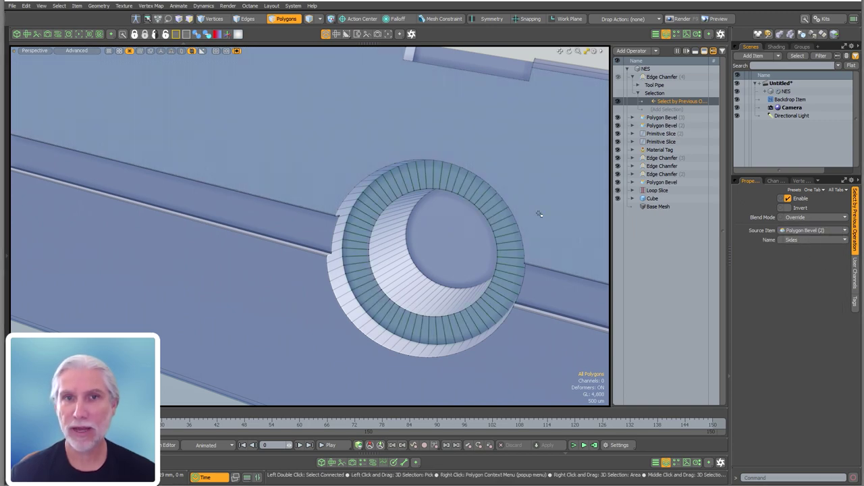
{"action": "left_click_drag", "start_coordinate": [536, 212], "coordinate": [385, 205], "text": "alt"}
Switch the Edge Chamfer's selection type to Edge and add a Boundary Edges operation to its Selection group.
{"action": "left_click", "coordinate": [687, 79]}
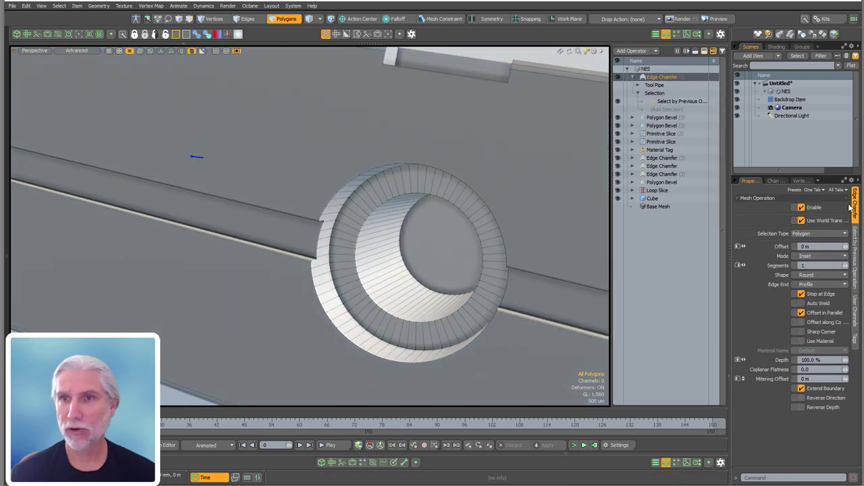
{"action": "left_click", "coordinate": [813, 234]}
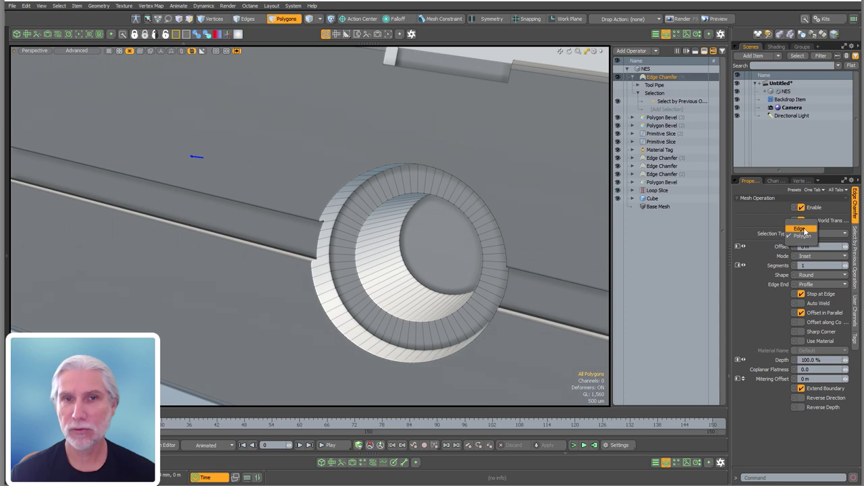
{"action": "left_click", "coordinate": [803, 237]}
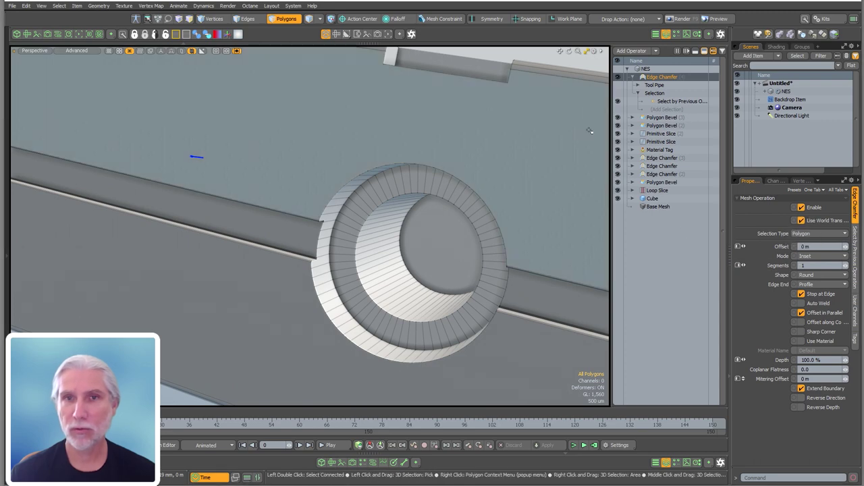
{"action": "left_click", "coordinate": [669, 101]}
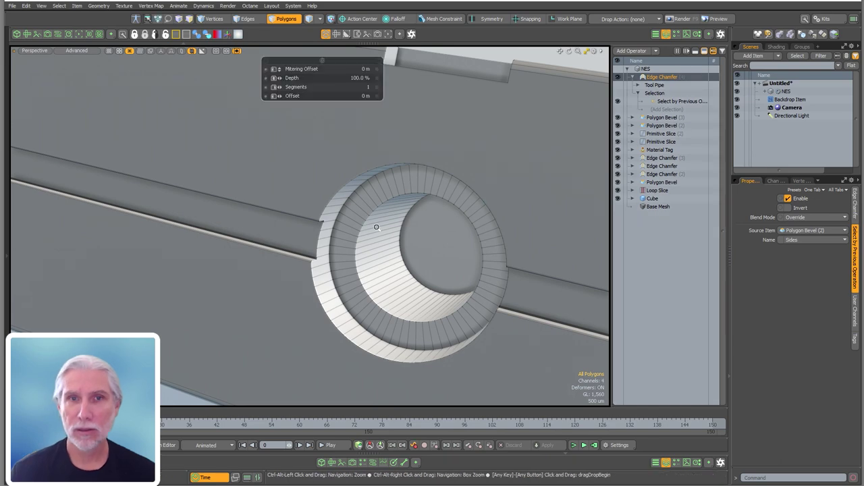
{"action": "mouse_move", "coordinate": [376, 227]}
{"action": "left_mouse_down", "text": "ctrl+alt"}
{"action": "mouse_move", "coordinate": [395, 242]}
{"action": "mouse_move", "coordinate": [416, 241]}
{"action": "mouse_move", "coordinate": [376, 242]}
{"action": "left_mouse_up", "text": "ctrl+alt"}
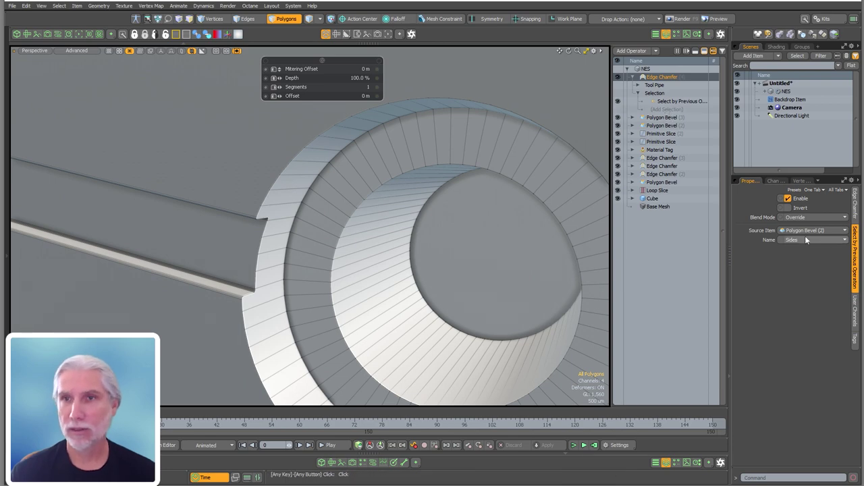
{"action": "left_click", "coordinate": [853, 215]}
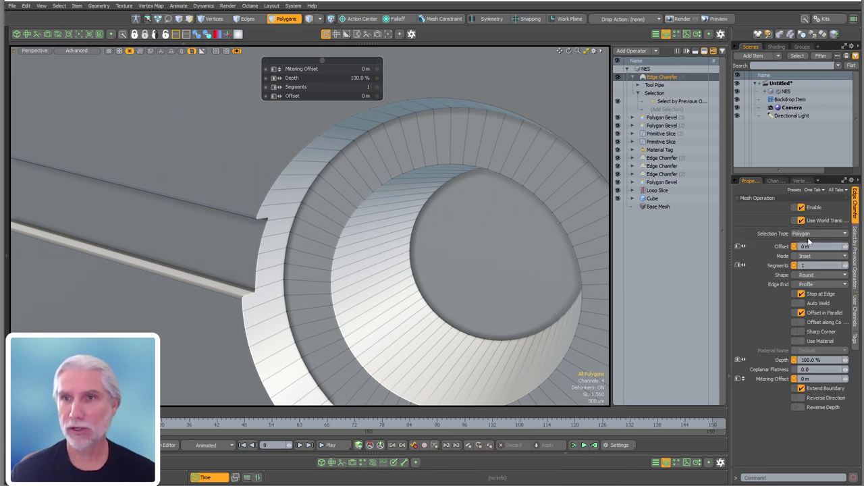
{"action": "left_click", "coordinate": [813, 233]}
{"action": "left_click", "coordinate": [810, 225]}
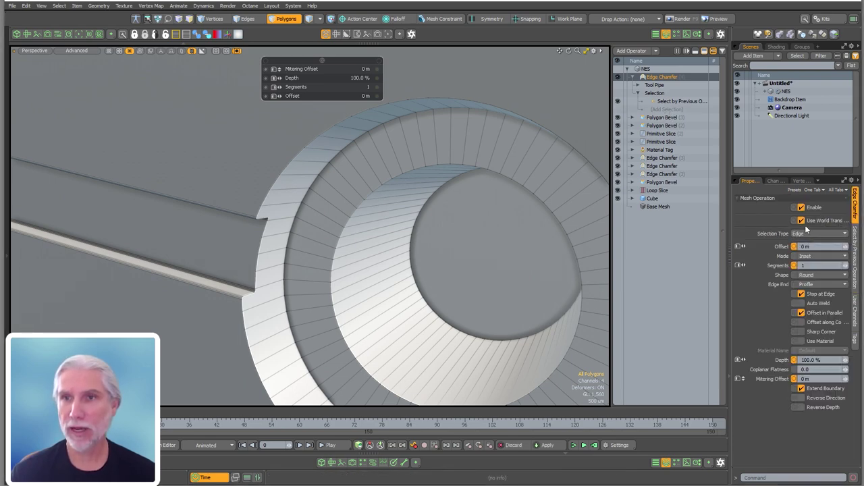
{"action": "left_click", "coordinate": [670, 108]}
{"action": "left_click", "coordinate": [611, 55]}
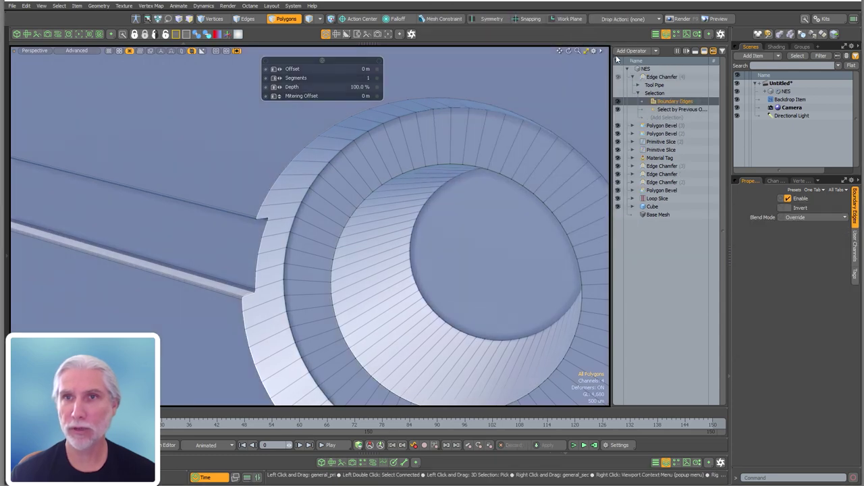
Chamfer the boundary edges of the port's ring with an offset of about 220 um and 4 segments.
{"action": "left_click_drag", "start_coordinate": [378, 122], "coordinate": [379, 143], "text": "ctrl+alt"}
{"action": "left_click", "coordinate": [659, 77]}
{"action": "left_click_drag", "start_coordinate": [317, 201], "coordinate": [442, 203]}
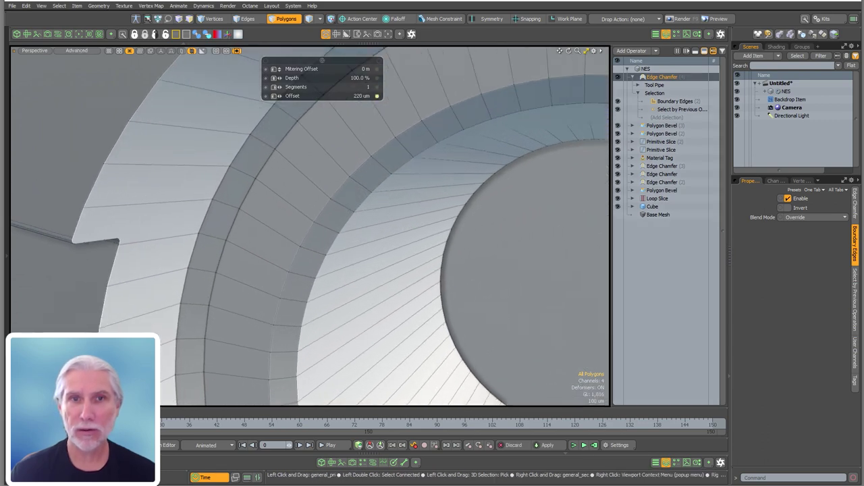
{"action": "right_click_drag", "start_coordinate": [398, 211], "coordinate": [433, 211]}
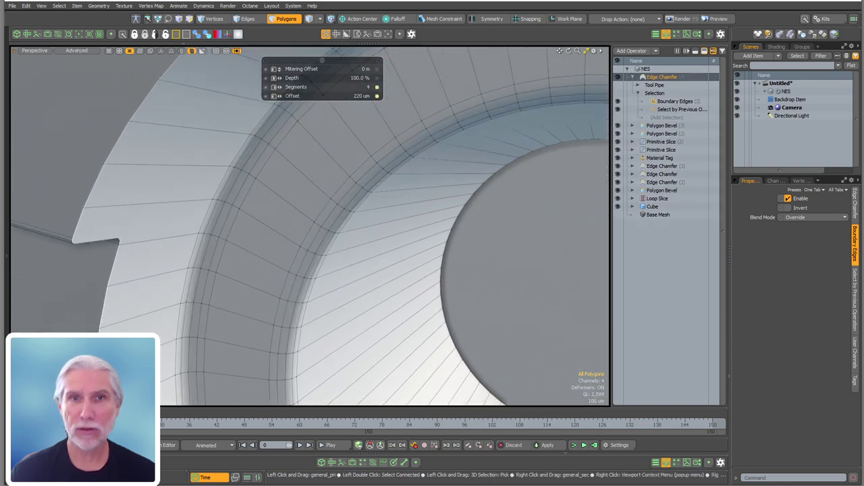
Release the Edge Chamfer tool and examine the NES body and the controller reference image from several angles.
{"action": "mouse_move", "coordinate": [421, 214]}
{"action": "left_mouse_down", "text": "ctrl+alt"}
{"action": "mouse_move", "coordinate": [328, 239]}
{"action": "mouse_move", "coordinate": [199, 241]}
{"action": "mouse_move", "coordinate": [574, 239]}
{"action": "mouse_move", "coordinate": [295, 268]}
{"action": "mouse_move", "coordinate": [342, 272]}
{"action": "mouse_move", "coordinate": [230, 212]}
{"action": "mouse_move", "coordinate": [177, 278]}
{"action": "mouse_move", "coordinate": [454, 305]}
{"action": "mouse_move", "coordinate": [520, 243]}
{"action": "mouse_move", "coordinate": [398, 288]}
{"action": "mouse_move", "coordinate": [329, 268]}
{"action": "mouse_move", "coordinate": [452, 298]}
{"action": "mouse_move", "coordinate": [313, 273]}
{"action": "mouse_move", "coordinate": [362, 258]}
{"action": "mouse_move", "coordinate": [399, 272]}
{"action": "mouse_move", "coordinate": [362, 266]}
{"action": "left_mouse_up", "text": "ctrl+alt"}
{"action": "left_click_drag", "start_coordinate": [467, 230], "coordinate": [293, 179], "text": "ctrl+alt"}
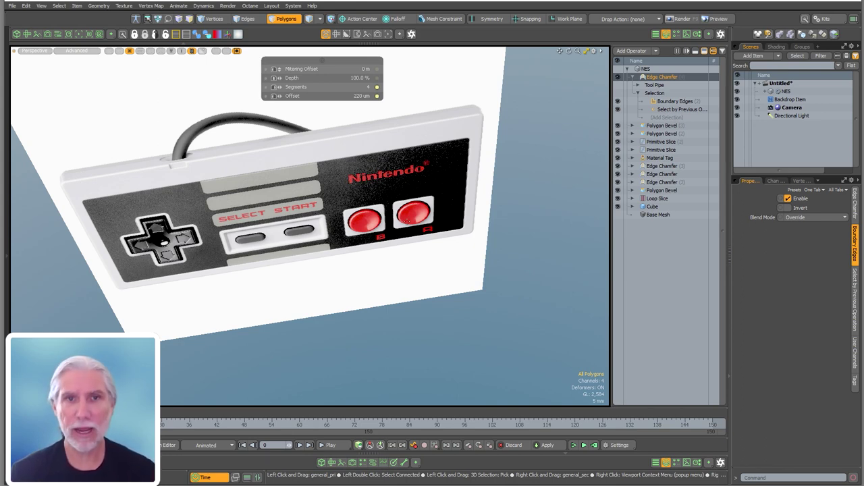
{"action": "left_click_drag", "start_coordinate": [407, 220], "coordinate": [354, 122], "text": "alt+shift"}
{"action": "left_click_drag", "start_coordinate": [356, 309], "coordinate": [536, 307], "text": "ctrl+alt"}
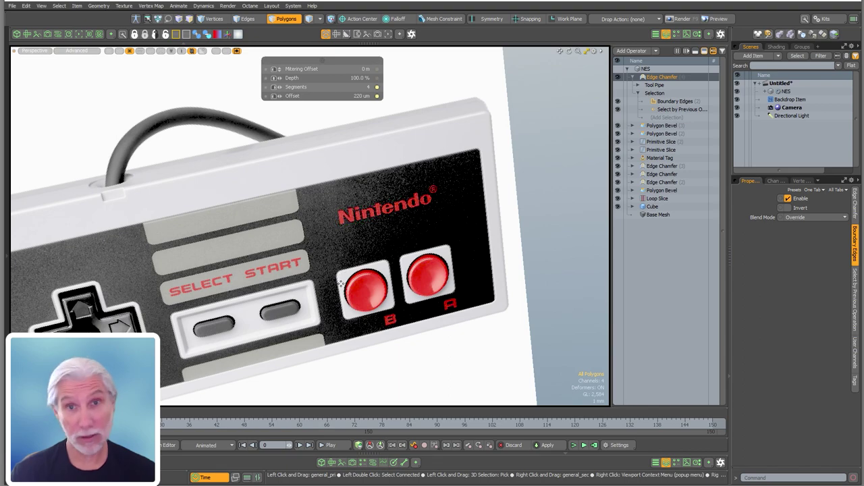
{"action": "left_click_drag", "start_coordinate": [450, 220], "coordinate": [370, 278], "text": "ctrl+alt"}
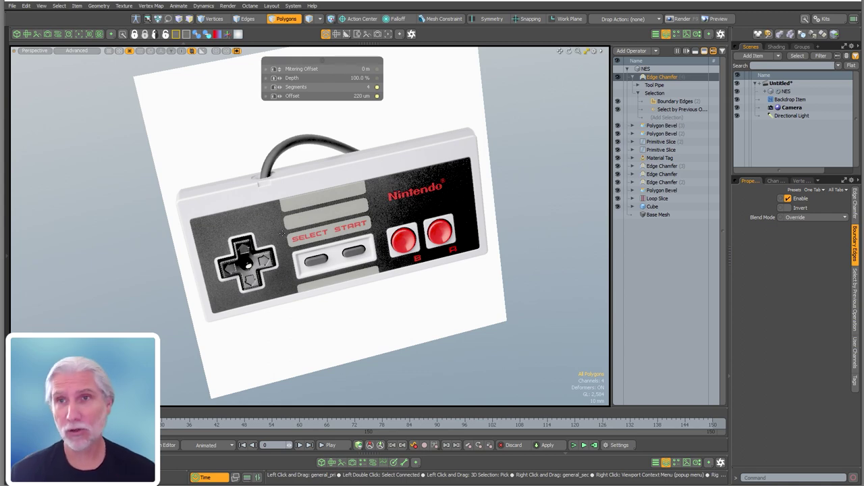
{"action": "key", "text": "Escape"}
{"action": "scroll", "coordinate": [482, 239], "scroll_direction": "down", "scroll_amount": 5}
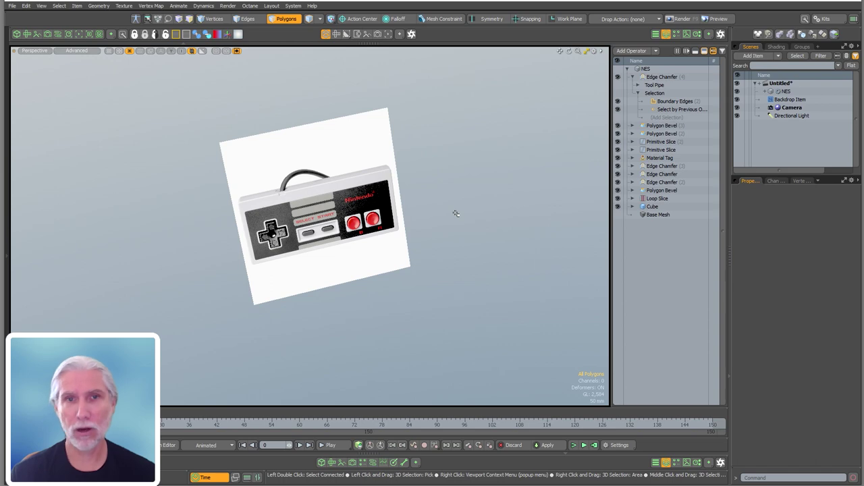
{"action": "left_click_drag", "start_coordinate": [517, 295], "coordinate": [442, 282], "text": "ctrl+alt"}
{"action": "left_click_drag", "start_coordinate": [538, 268], "coordinate": [116, 281], "text": "alt+shift"}
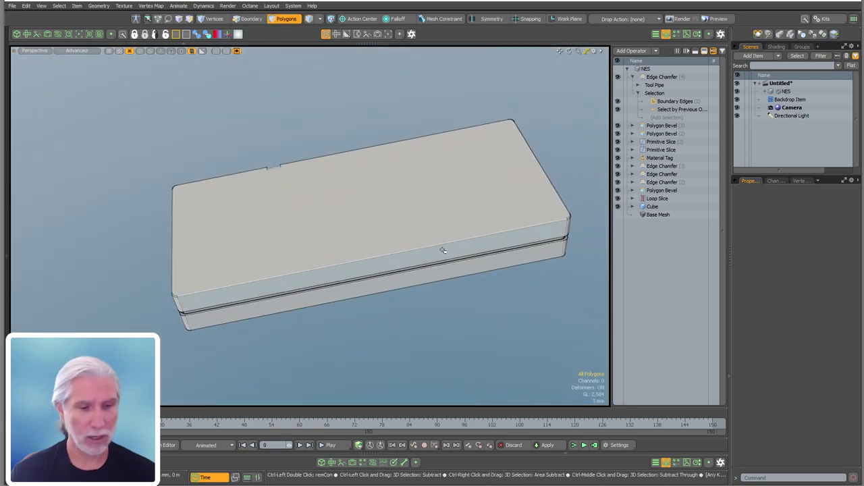
{"action": "left_click_drag", "start_coordinate": [443, 251], "coordinate": [405, 297], "text": "ctrl+alt"}
{"action": "left_click_drag", "start_coordinate": [405, 298], "coordinate": [482, 365], "text": "alt+shift"}
{"action": "left_click_drag", "start_coordinate": [283, 223], "coordinate": [473, 205], "text": "ctrl+alt"}
{"action": "left_click_drag", "start_coordinate": [311, 57], "coordinate": [306, 149], "text": "alt+shift"}
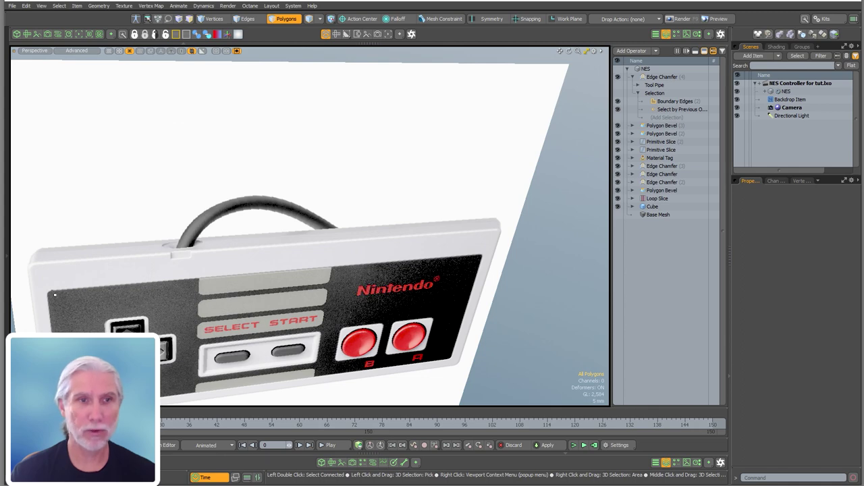
{"action": "left_click_drag", "start_coordinate": [209, 274], "coordinate": [363, 235], "text": "ctrl+alt"}
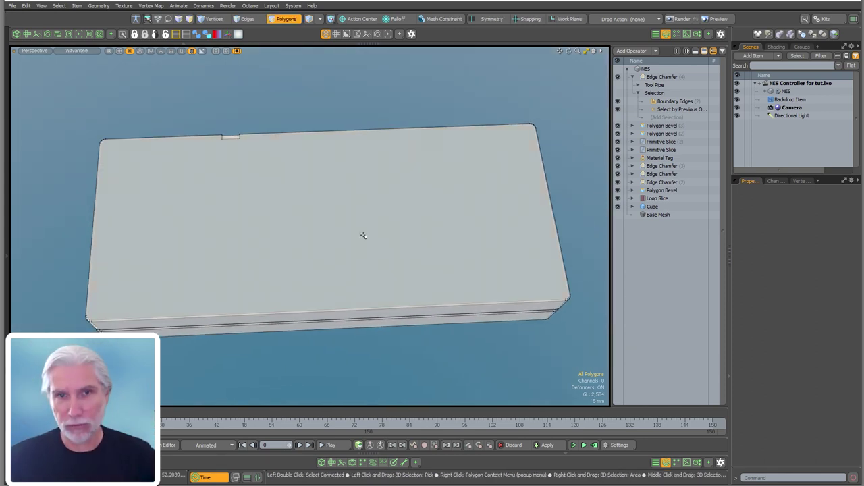
{"action": "left_click_drag", "start_coordinate": [363, 284], "coordinate": [297, 317], "text": "alt"}
{"action": "left_click_drag", "start_coordinate": [297, 317], "coordinate": [538, 352], "text": "alt"}
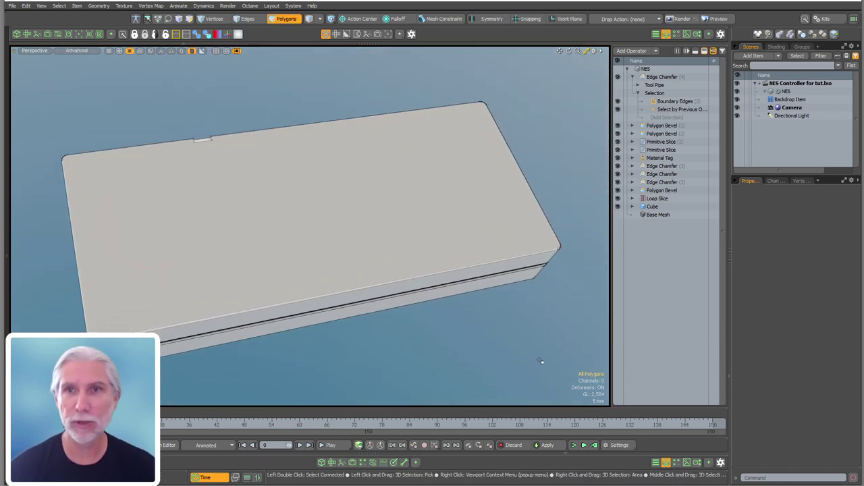
Collapse the Edge Chamfer operation in the stack and create a new mesh item named Slicer Middle Section.
{"action": "left_click", "coordinate": [633, 77]}
{"action": "left_click", "coordinate": [652, 78], "text": "ctrl"}
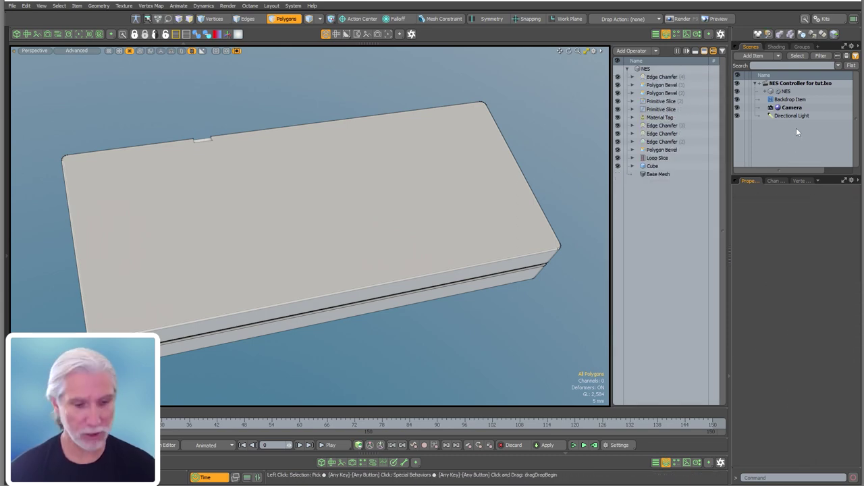
{"action": "key", "text": "n"}
{"action": "left_click_drag", "start_coordinate": [783, 108], "coordinate": [801, 100]}
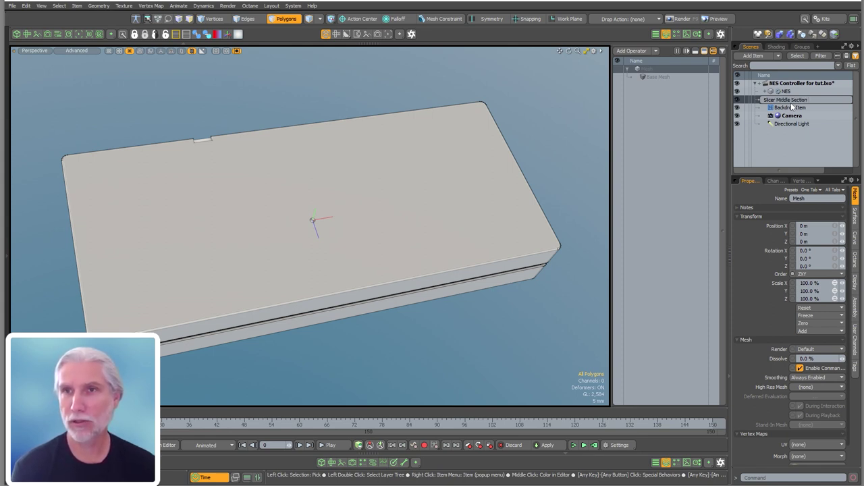
{"action": "key", "text": "Return"}
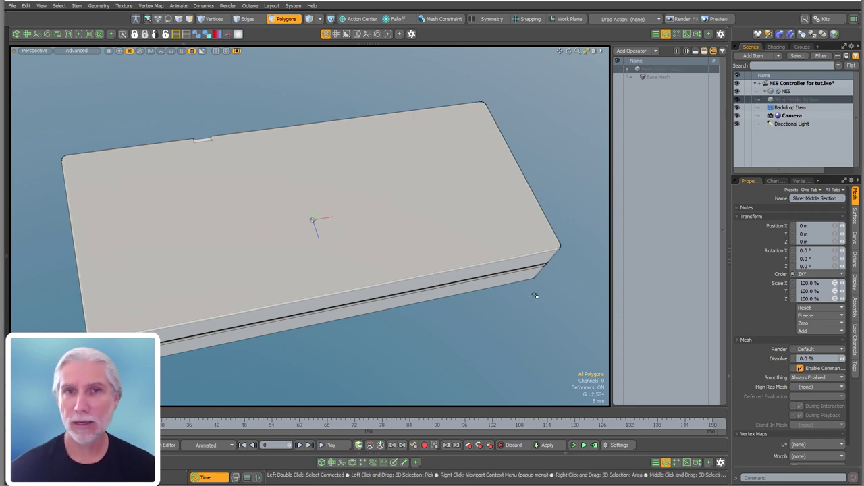
Add a Cube mesh operation to Slicer Middle Section, sized 80 mm in X, 5 mm in Y and 40 mm in Z.
{"action": "left_click", "coordinate": [642, 52]}
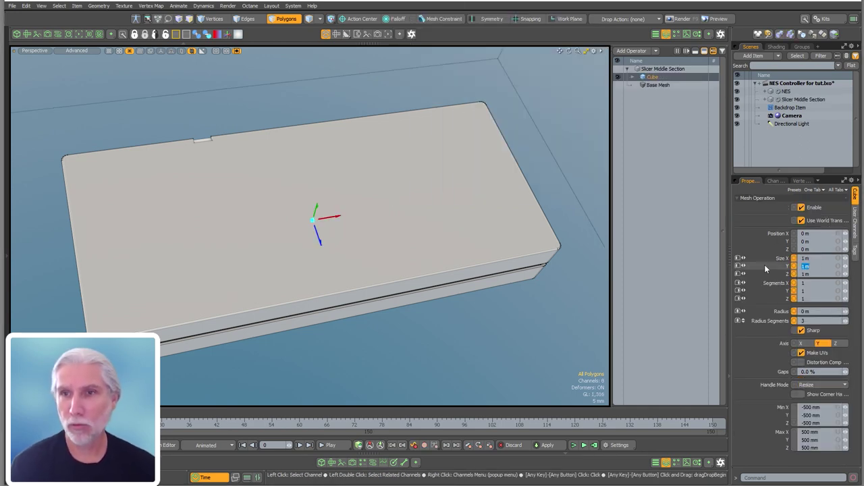
{"action": "type", "text": ".0"}
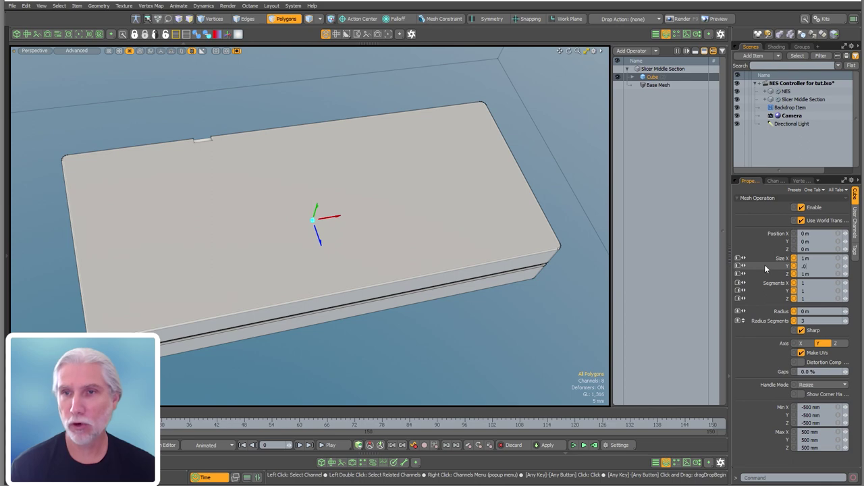
{"action": "type", "text": "5"}
{"action": "key", "text": "Return"}
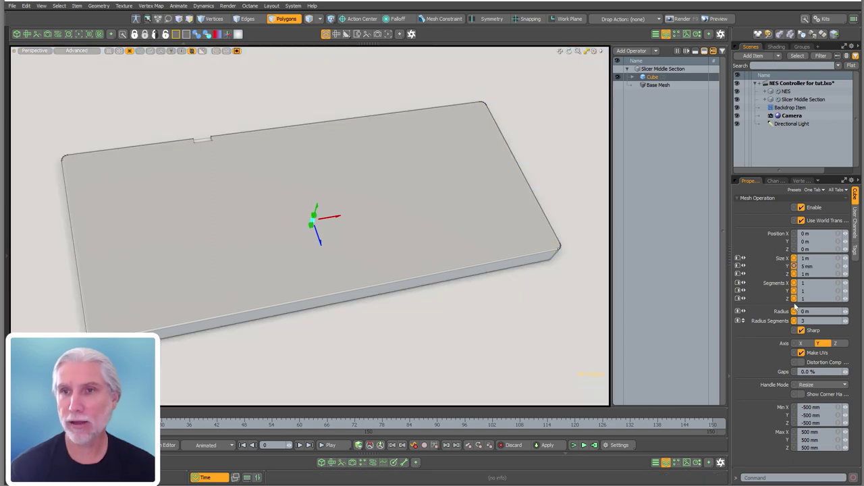
{"action": "left_click", "coordinate": [821, 259]}
{"action": "type", "text": ".08"}
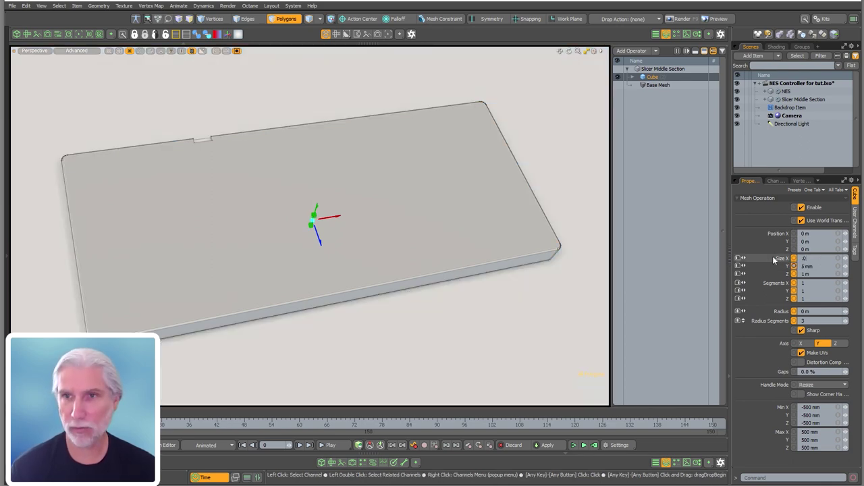
{"action": "key", "text": "Tab"}
{"action": "key", "text": "Tab"}
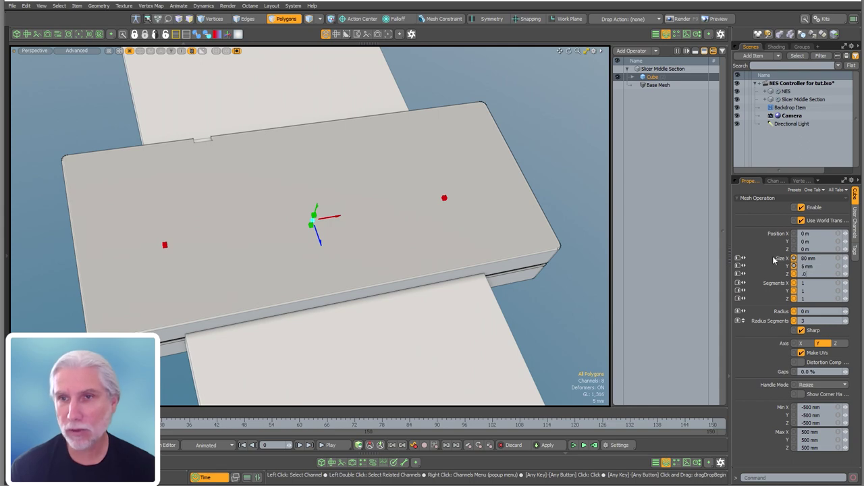
{"action": "type", "text": ".04"}
{"action": "key", "text": "Return"}
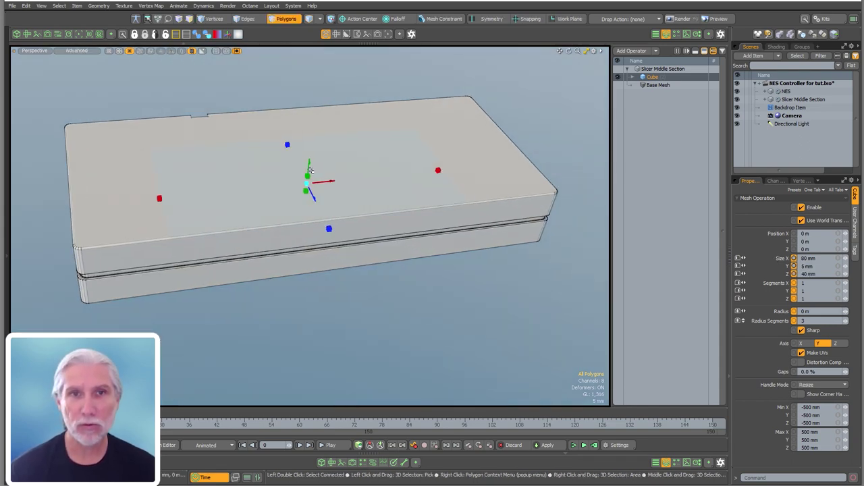
Raise the cube to about 8.4 mm in Y and set its handle mode to Resize from Center.
{"action": "left_click_drag", "start_coordinate": [310, 171], "coordinate": [351, 244]}
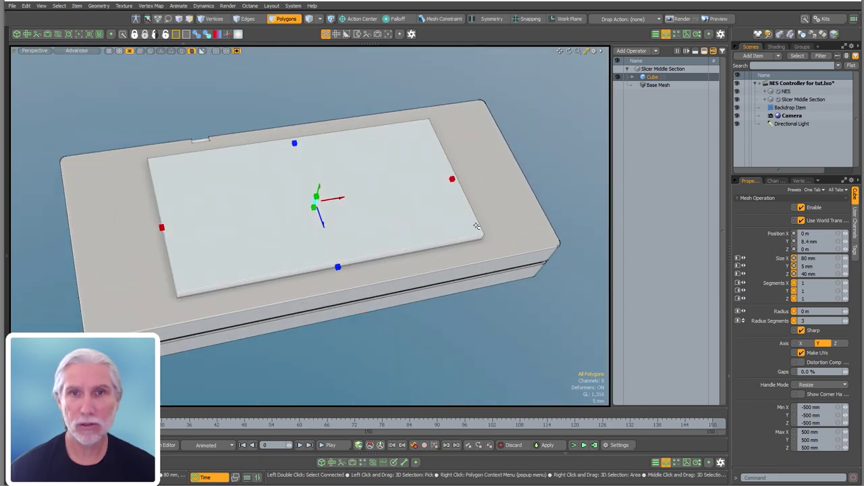
{"action": "key", "text": "k"}
{"action": "left_click", "coordinate": [492, 270]}
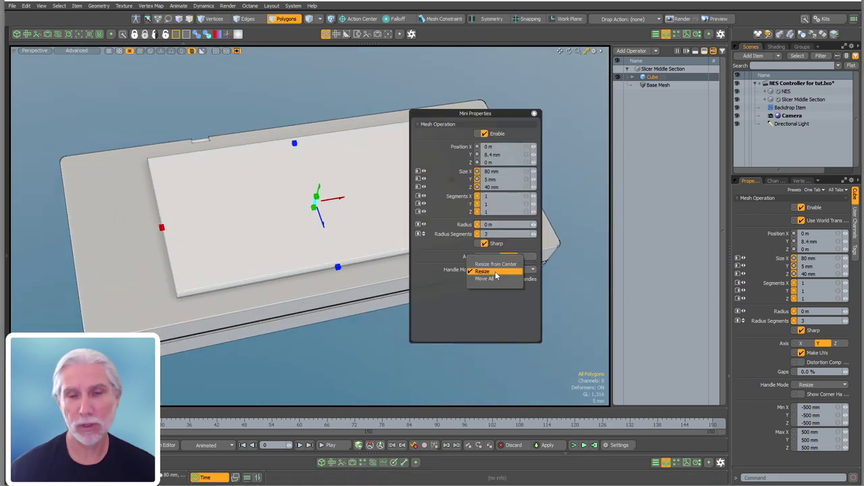
{"action": "left_click", "coordinate": [497, 265]}
{"action": "left_click_drag", "start_coordinate": [301, 266], "coordinate": [257, 237], "text": "alt"}
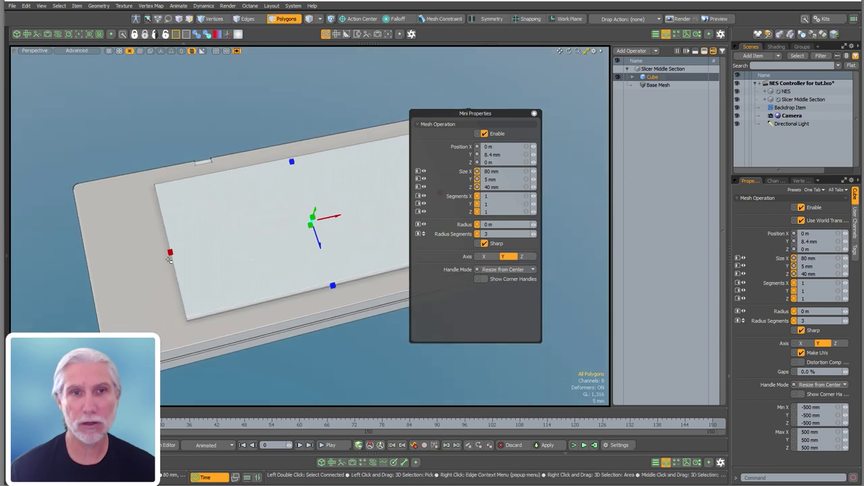
Enlarge the cube to about 114 mm in X and 43.2 mm in Z, comparing it with the controller reference image.
{"action": "left_click_drag", "start_coordinate": [170, 260], "coordinate": [105, 266]}
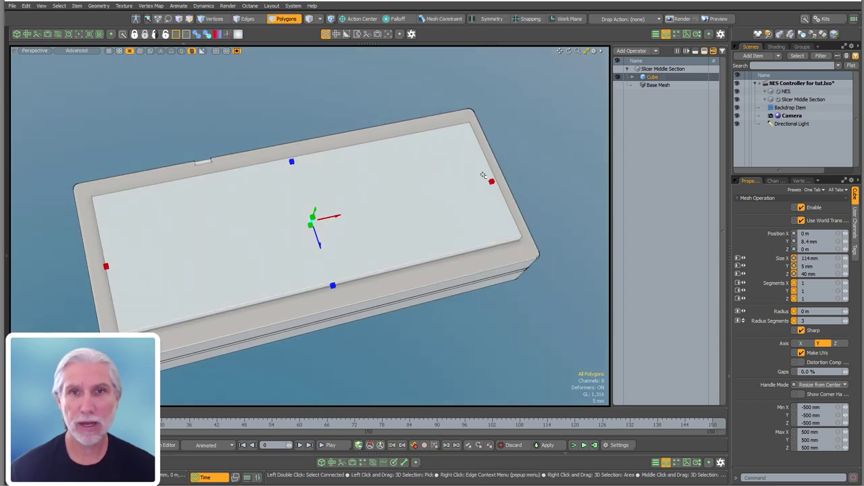
{"action": "left_click_drag", "start_coordinate": [483, 176], "coordinate": [315, 167], "text": "alt"}
{"action": "left_click_drag", "start_coordinate": [457, 171], "coordinate": [378, 187], "text": "ctrl+alt"}
{"action": "left_click_drag", "start_coordinate": [324, 108], "coordinate": [182, 287], "text": "alt"}
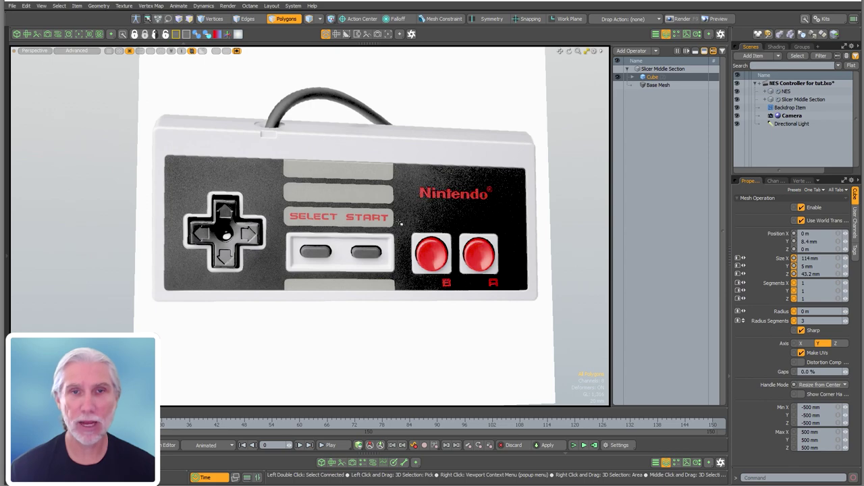
{"action": "scroll", "coordinate": [414, 249], "scroll_direction": "down", "scroll_amount": 5}
{"action": "left_click_drag", "start_coordinate": [414, 249], "coordinate": [401, 278], "text": "alt"}
{"action": "key", "text": "a"}
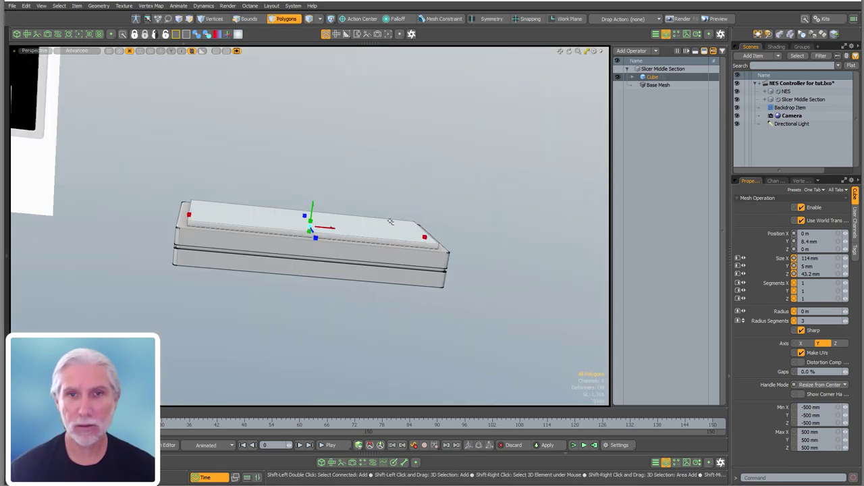
{"action": "left_click_drag", "start_coordinate": [390, 222], "coordinate": [338, 170], "text": "alt"}
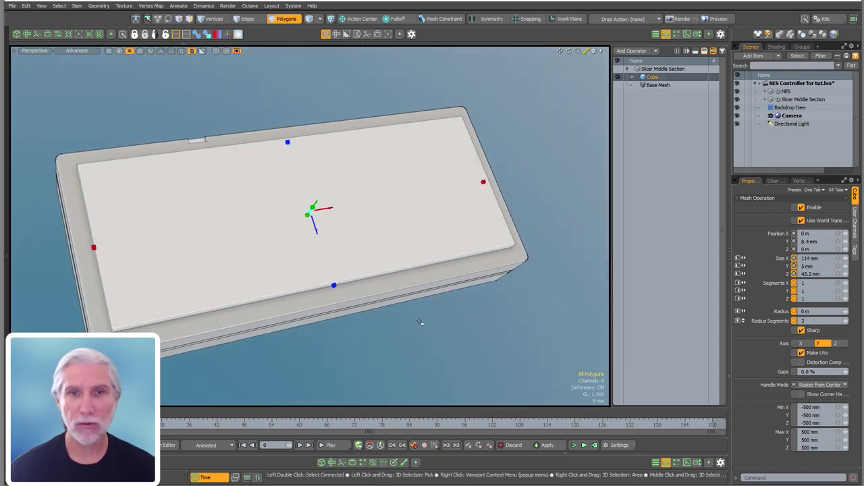
Set the cube's handle mode to Resize and pull its rear edge forward to shorten it to about 34.9 mm in Z.
{"action": "key", "text": "k"}
{"action": "left_click", "coordinate": [457, 366]}
{"action": "left_click", "coordinate": [451, 357]}
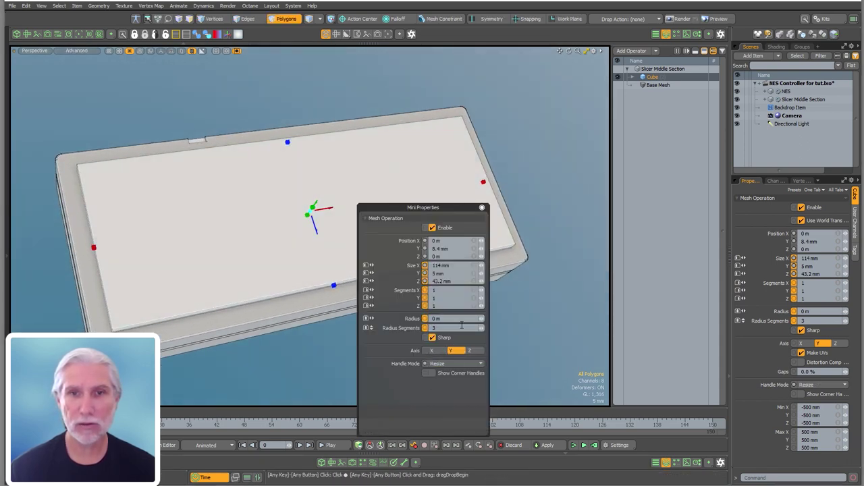
{"action": "left_click_drag", "start_coordinate": [287, 143], "coordinate": [295, 167]}
{"action": "left_click_drag", "start_coordinate": [365, 238], "coordinate": [359, 220], "text": "alt"}
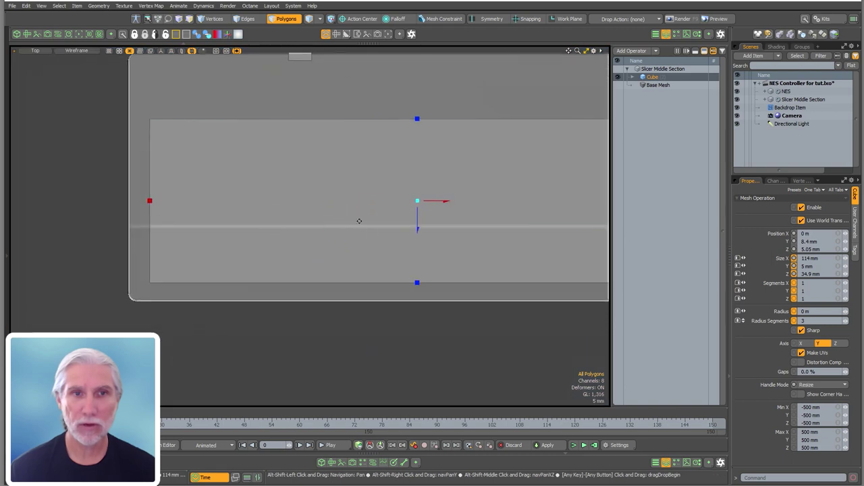
Shift the cube in Z and extend its rear edge to a size of about 37.9 mm, centred at about 3.05 mm in Z.
{"action": "left_click_drag", "start_coordinate": [416, 230], "coordinate": [416, 226]}
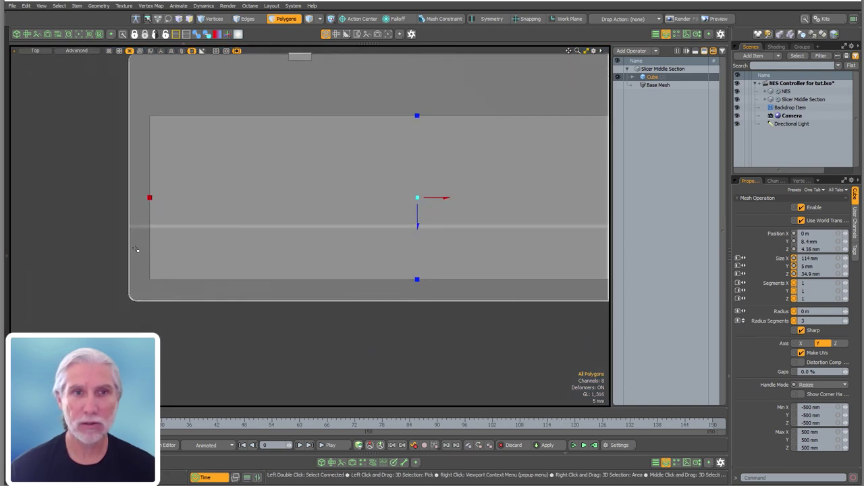
{"action": "left_click_drag", "start_coordinate": [417, 227], "coordinate": [401, 202]}
{"action": "mouse_move", "coordinate": [401, 164]}
{"action": "left_mouse_down", "text": "alt+shift"}
{"action": "mouse_move", "coordinate": [393, 201]}
{"action": "mouse_move", "coordinate": [388, 168]}
{"action": "left_mouse_up", "text": "alt+shift"}
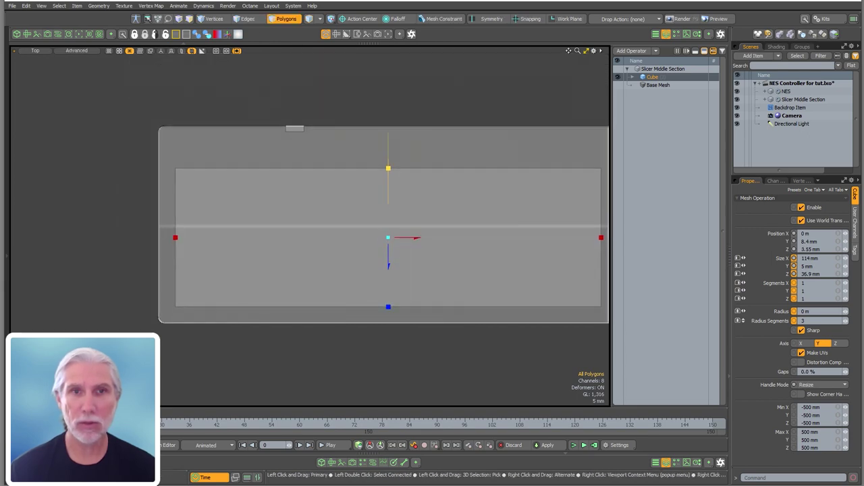
{"action": "left_click_drag", "start_coordinate": [406, 243], "coordinate": [389, 239], "text": "alt+shift"}
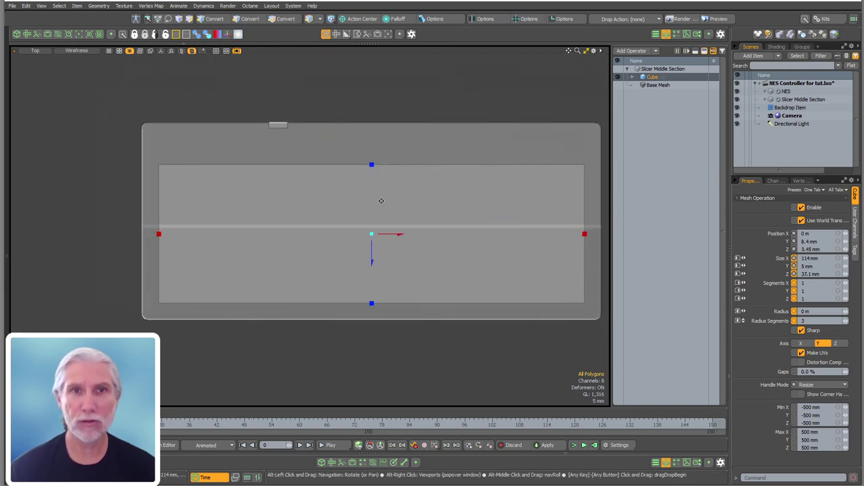
{"action": "left_click_drag", "start_coordinate": [372, 164], "coordinate": [372, 161]}
In the perspective view, flatten the cube to 0 in Y and raise it to about 10 mm in Y.
{"action": "key", "text": "ctrl+space"}
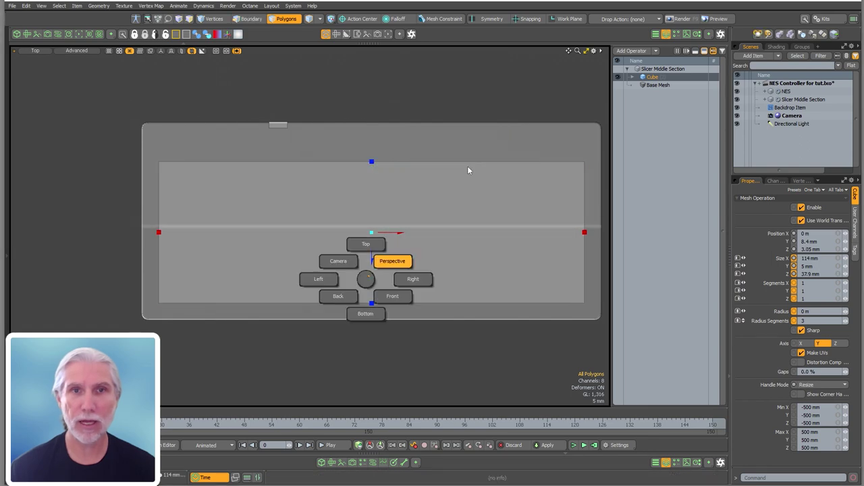
{"action": "left_click", "coordinate": [469, 169]}
{"action": "left_click_drag", "start_coordinate": [453, 171], "coordinate": [308, 328], "text": "alt"}
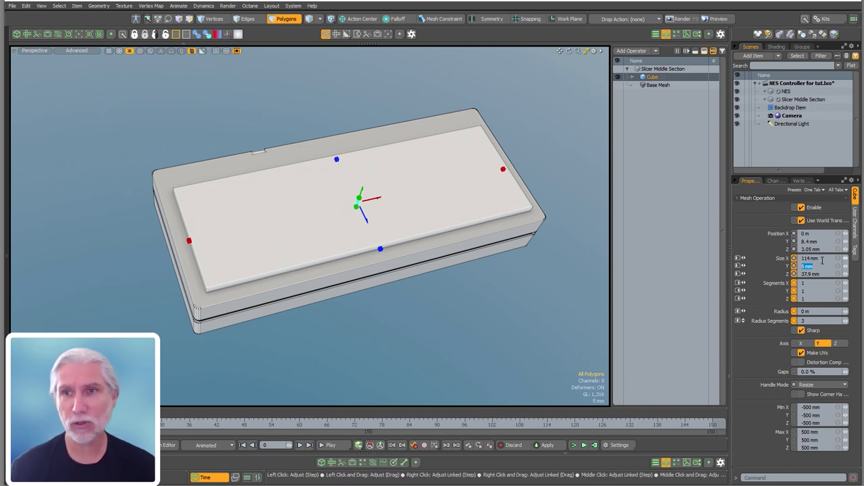
{"action": "type", "text": "0"}
{"action": "key", "text": "Return"}
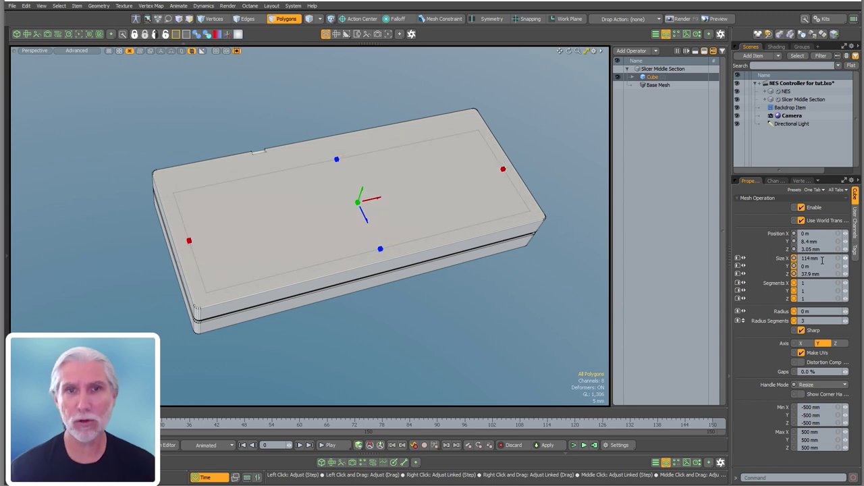
{"action": "left_click_drag", "start_coordinate": [361, 192], "coordinate": [363, 188]}
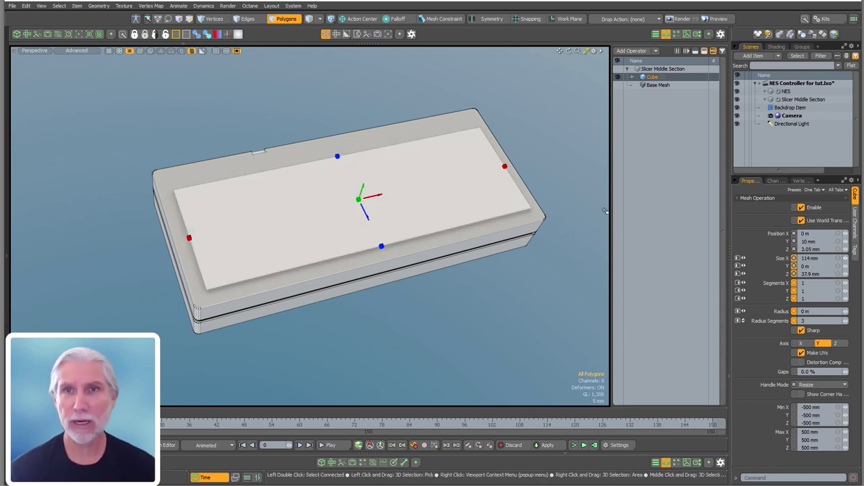
Add a Vertex Bevel operation to Slicer Middle Section with an inset of about 3.25 mm.
{"action": "double_click", "coordinate": [639, 210]}
{"action": "type", "text": "vertex"}
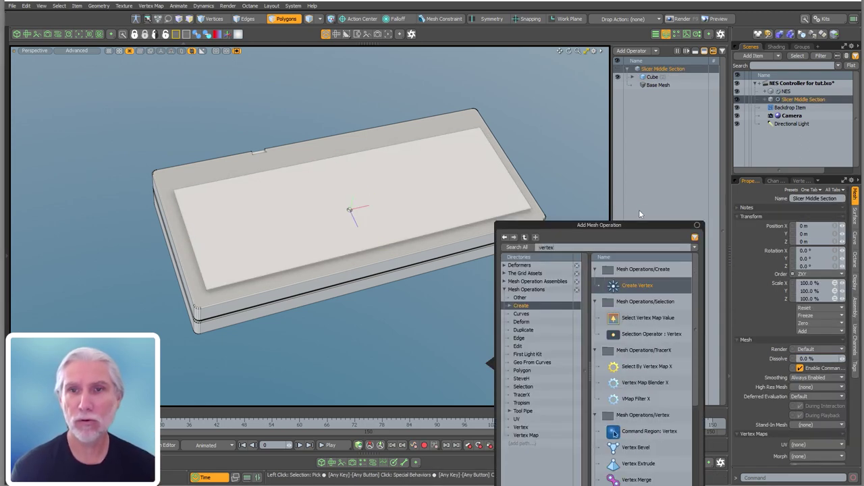
{"action": "type", "text": " b"}
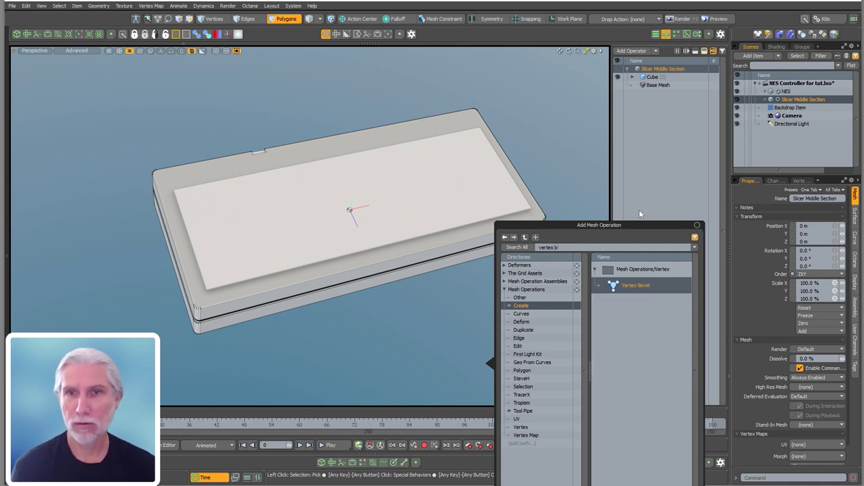
{"action": "key", "text": "Return"}
{"action": "left_click", "coordinate": [389, 285]}
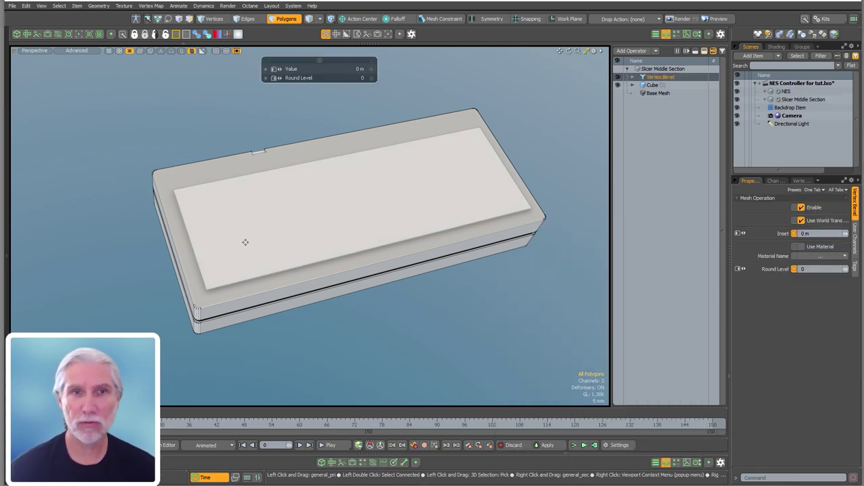
{"action": "left_click_drag", "start_coordinate": [256, 268], "coordinate": [292, 269]}
With vertices displayed for checking, set the vertex bevel's round level to 3 and its inset to about 1.95 mm.
{"action": "key", "text": "ctrl+3"}
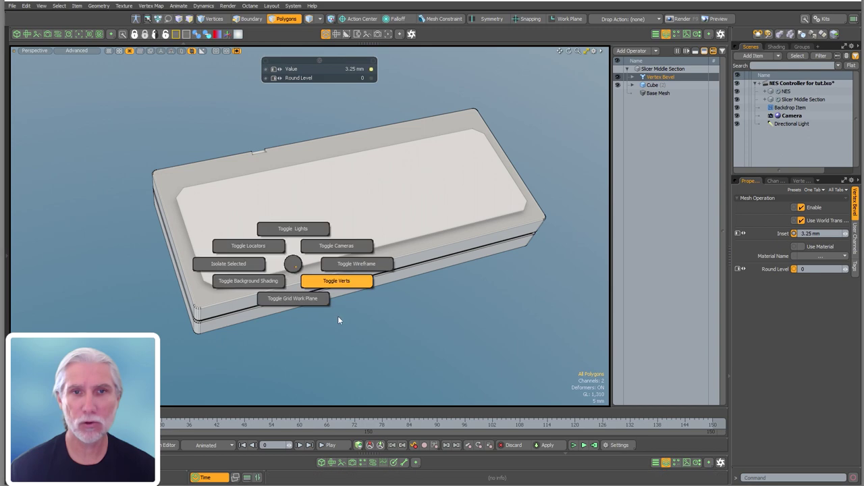
{"action": "left_click", "coordinate": [338, 319]}
{"action": "scroll", "coordinate": [251, 260], "scroll_direction": "up", "scroll_amount": 6}
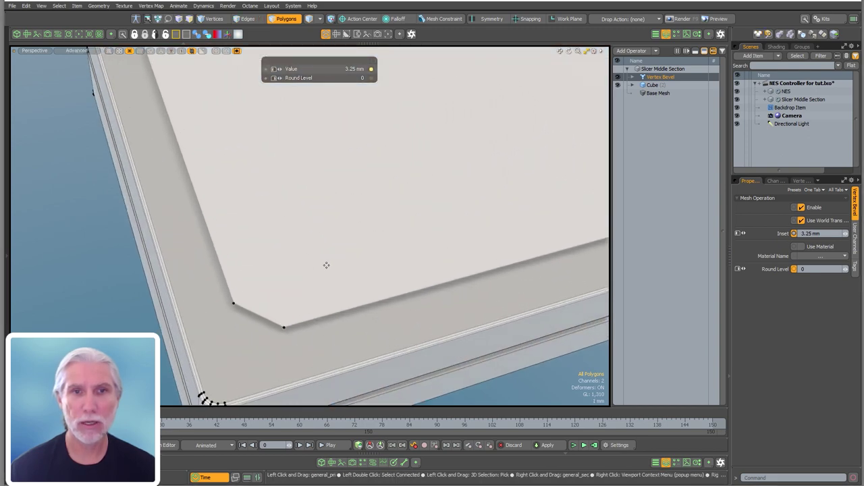
{"action": "right_click_drag", "start_coordinate": [326, 265], "coordinate": [358, 265]}
{"action": "scroll", "coordinate": [343, 273], "scroll_direction": "down", "scroll_amount": 3}
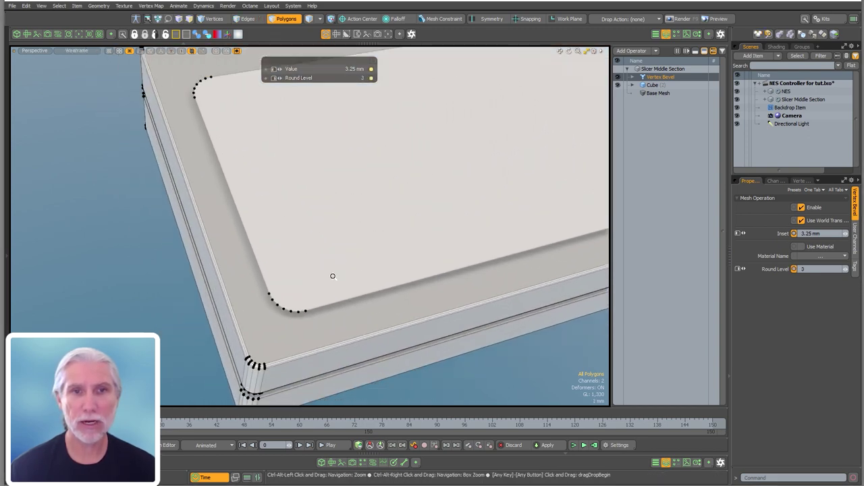
{"action": "left_click_drag", "start_coordinate": [331, 277], "coordinate": [294, 301], "text": "alt+shift"}
{"action": "left_click_drag", "start_coordinate": [338, 68], "coordinate": [337, 69]}
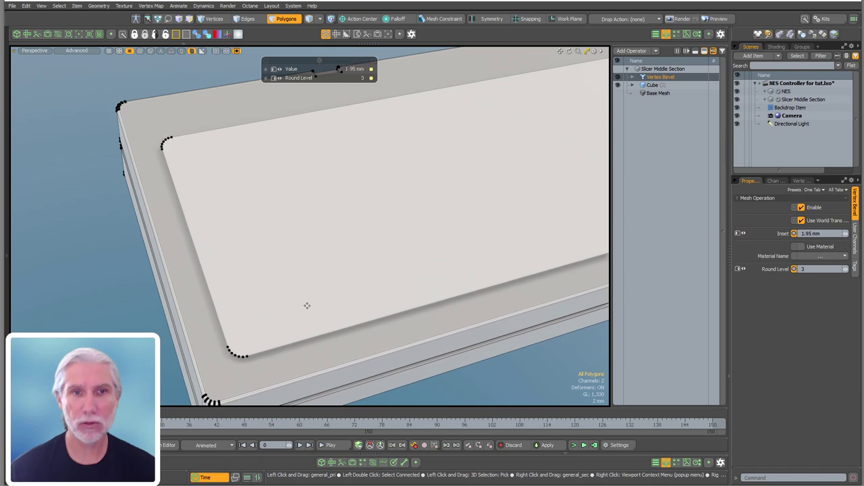
{"action": "left_click_drag", "start_coordinate": [304, 304], "coordinate": [277, 305], "text": "alt"}
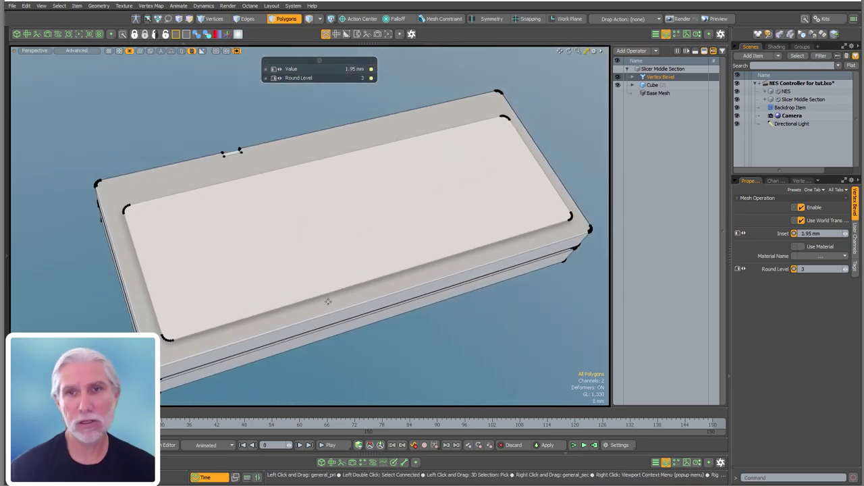
{"action": "left_click_drag", "start_coordinate": [414, 301], "coordinate": [439, 272], "text": "alt"}
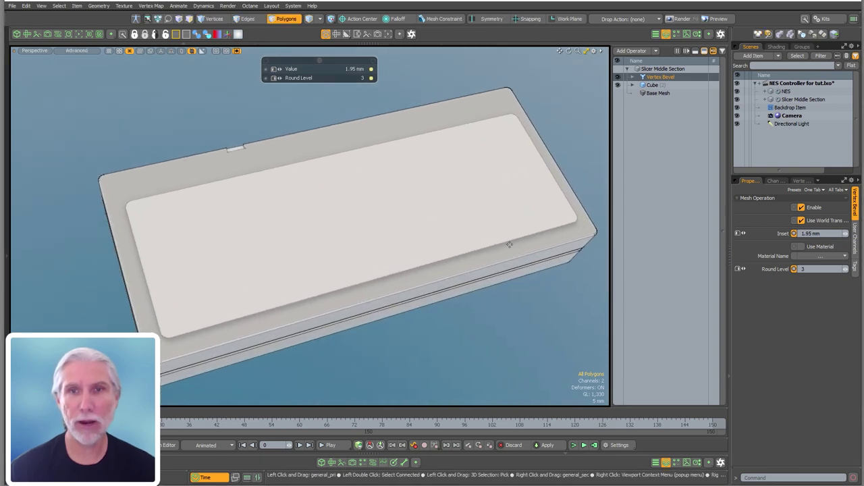
Add a Thicken operation above the vertex bevel with an offset of about -13.7 mm, and release the tool.
{"action": "double_click", "coordinate": [676, 194]}
{"action": "type", "text": "thick"}
{"action": "key", "text": "Return"}
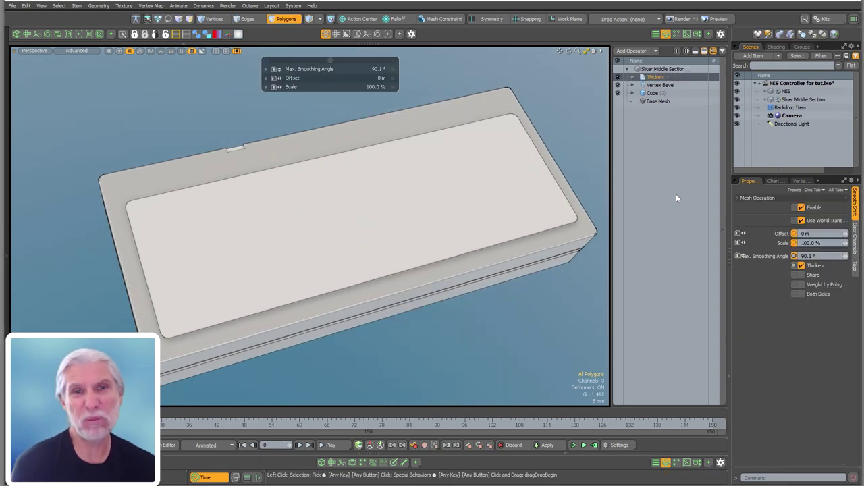
{"action": "mouse_move", "coordinate": [303, 351]}
{"action": "left_mouse_down"}
{"action": "mouse_move", "coordinate": [337, 352]}
{"action": "mouse_move", "coordinate": [284, 352]}
{"action": "mouse_move", "coordinate": [311, 269]}
{"action": "mouse_move", "coordinate": [304, 269]}
{"action": "mouse_move", "coordinate": [312, 268]}
{"action": "left_mouse_up"}
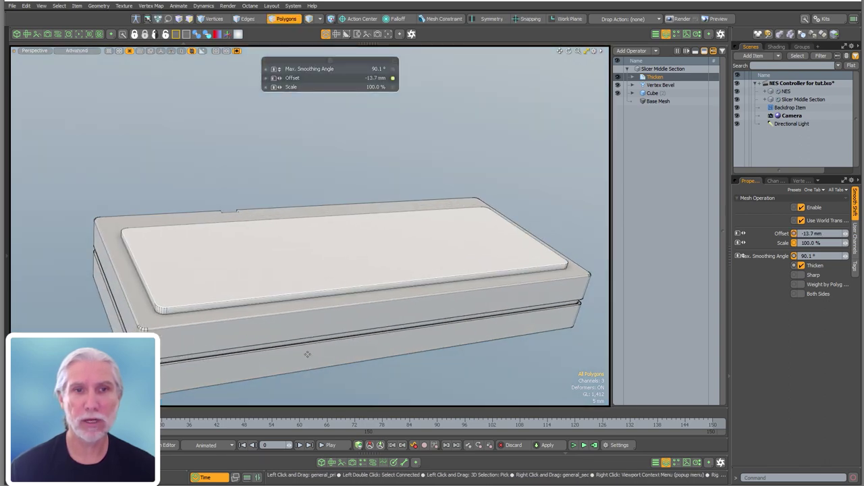
{"action": "mouse_move", "coordinate": [307, 355]}
{"action": "left_mouse_down", "text": "alt"}
{"action": "mouse_move", "coordinate": [426, 245]}
{"action": "mouse_move", "coordinate": [306, 371]}
{"action": "left_mouse_up", "text": "alt"}
{"action": "left_click_drag", "start_coordinate": [415, 301], "coordinate": [431, 359], "text": "alt"}
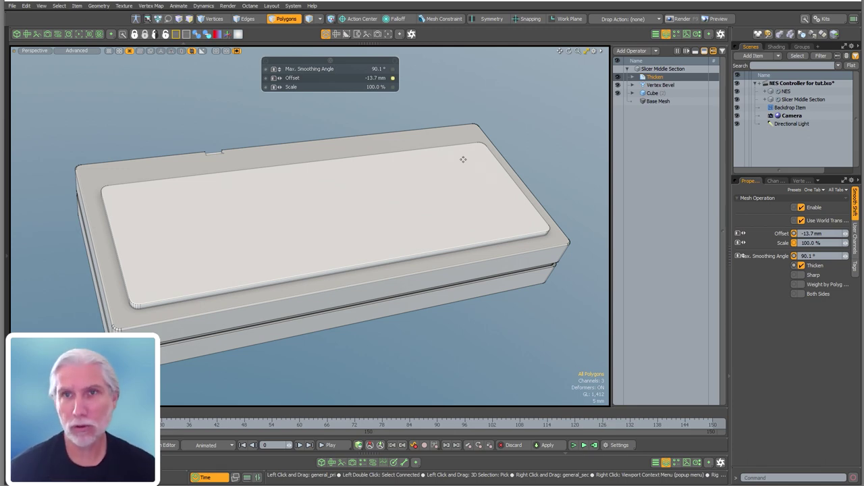
{"action": "key", "text": "Escape"}
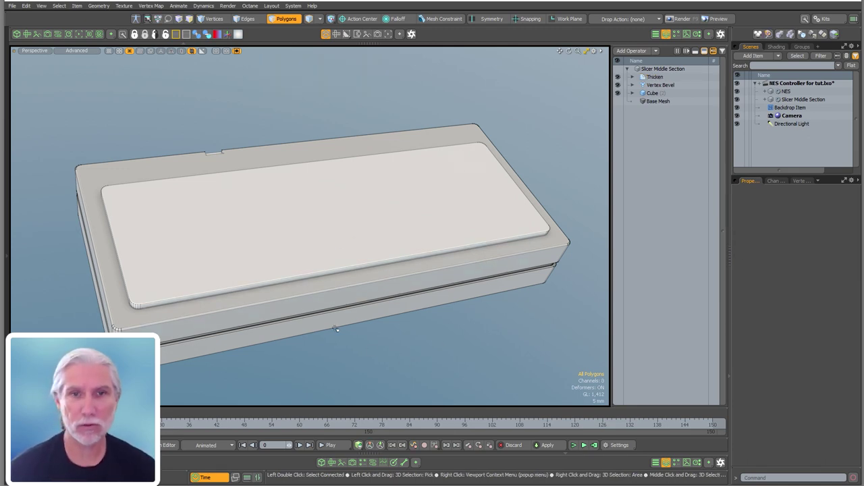
Add a Solid Drill operation to the NES mesh with Slicer Middle Section as the driver surface and Stencil as the operation.
{"action": "left_click_drag", "start_coordinate": [335, 329], "coordinate": [392, 352], "text": "alt"}
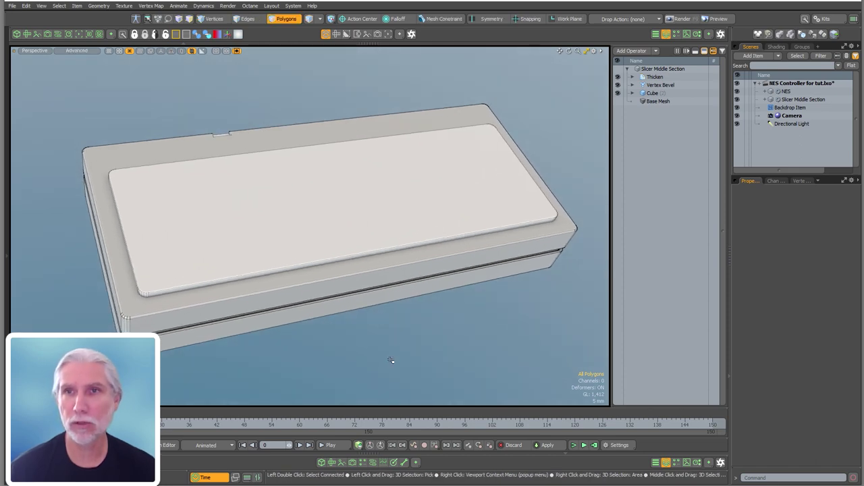
{"action": "left_click", "coordinate": [788, 91]}
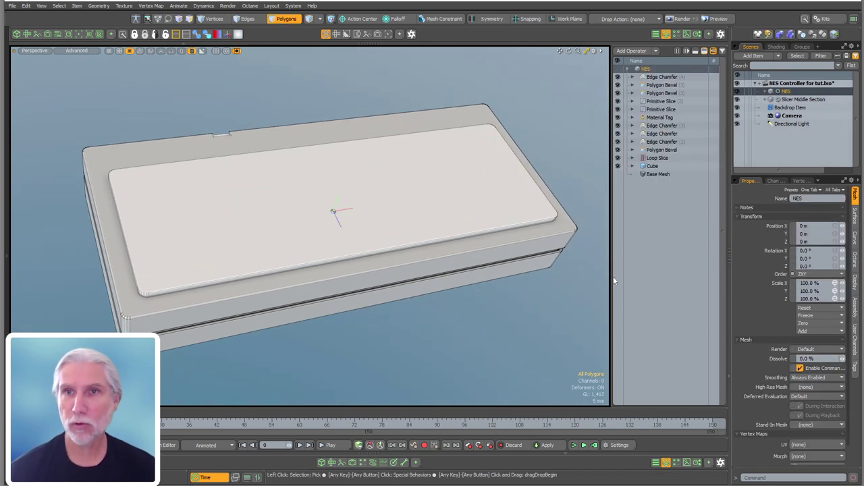
{"action": "type", "text": "n"}
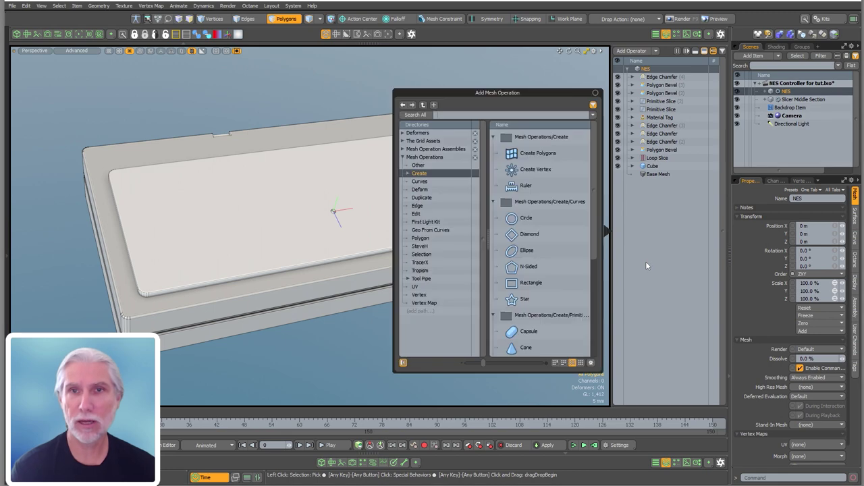
{"action": "type", "text": "del"}
{"action": "key", "text": "Return"}
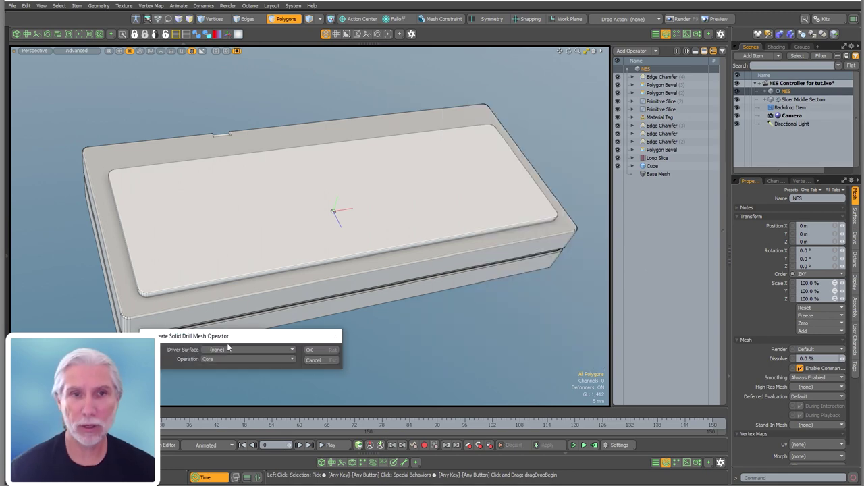
{"action": "left_click_drag", "start_coordinate": [228, 344], "coordinate": [301, 191]}
{"action": "left_click", "coordinate": [301, 192]}
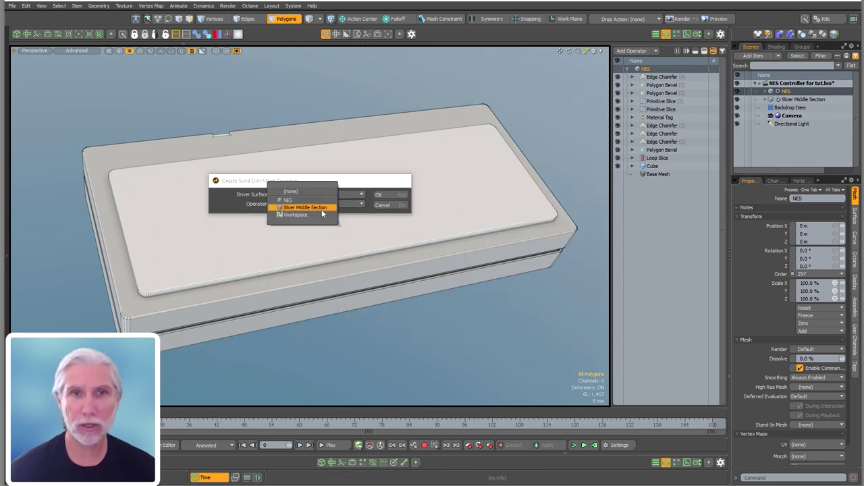
{"action": "left_click", "coordinate": [323, 209]}
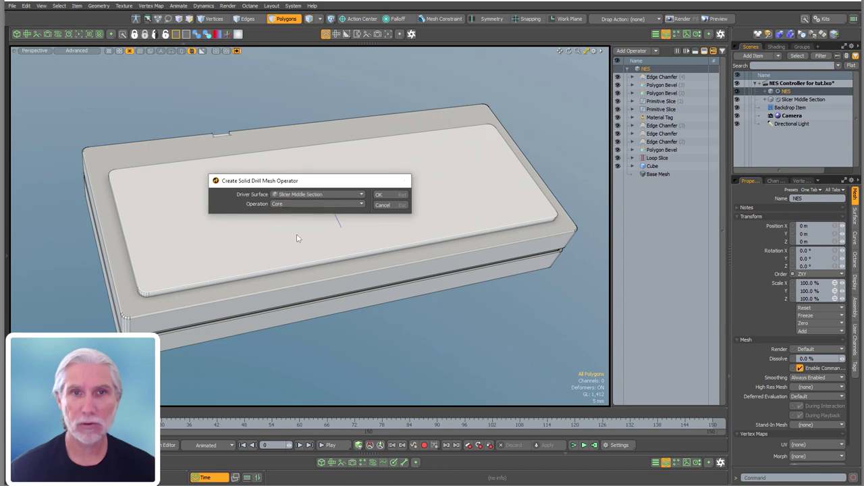
{"action": "left_click", "coordinate": [296, 204]}
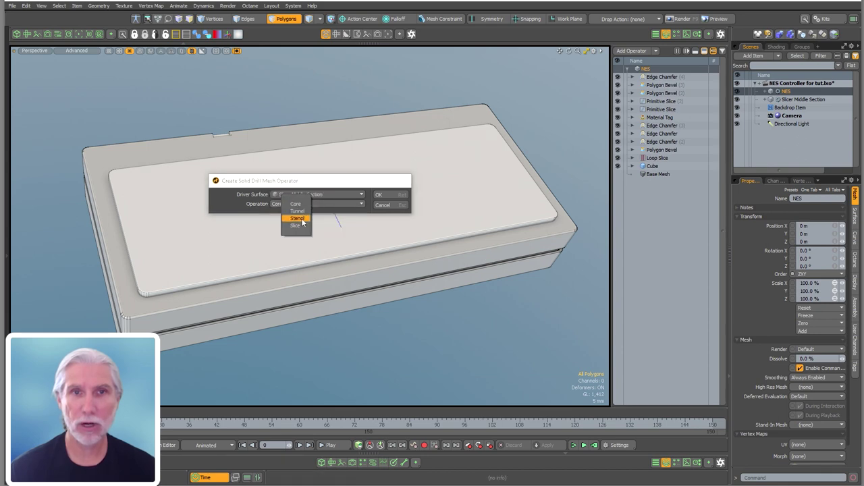
{"action": "left_click", "coordinate": [302, 220]}
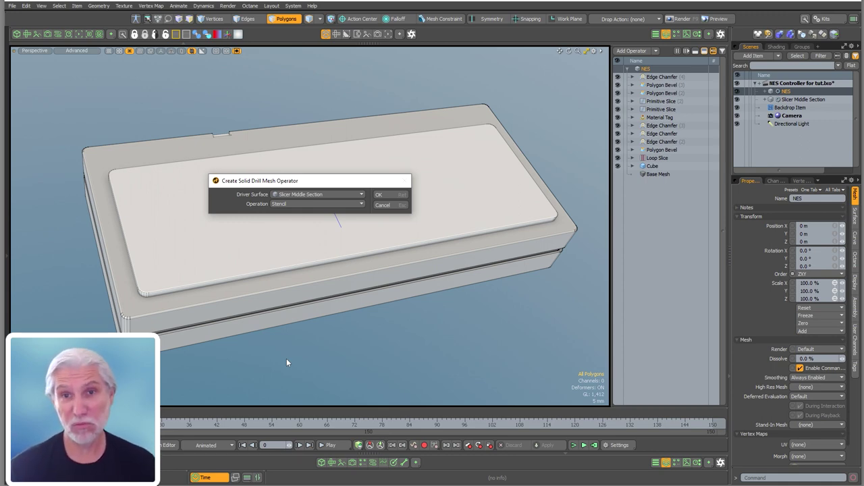
{"action": "left_click", "coordinate": [396, 195]}
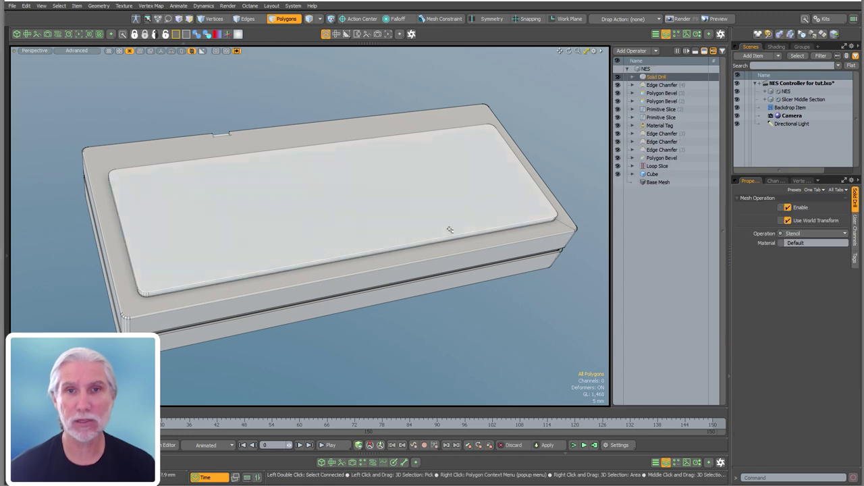
Hide Slicer Middle Section and set the Solid Drill's material to Dark Grey Plastic.
{"action": "left_click", "coordinate": [737, 99]}
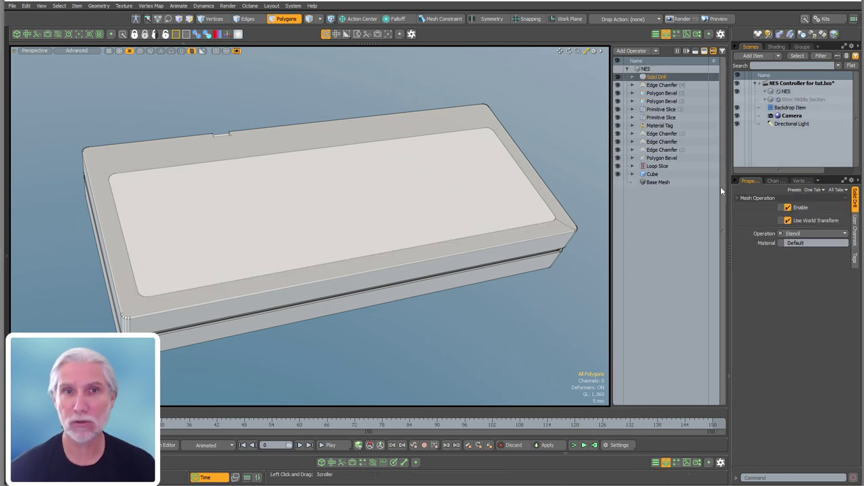
{"action": "left_click_drag", "start_coordinate": [354, 197], "coordinate": [352, 184], "text": "alt"}
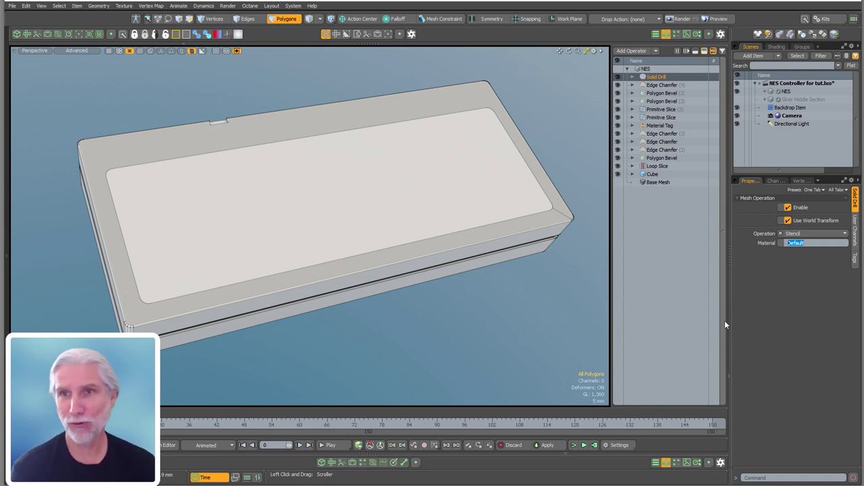
{"action": "type", "text": "D"}
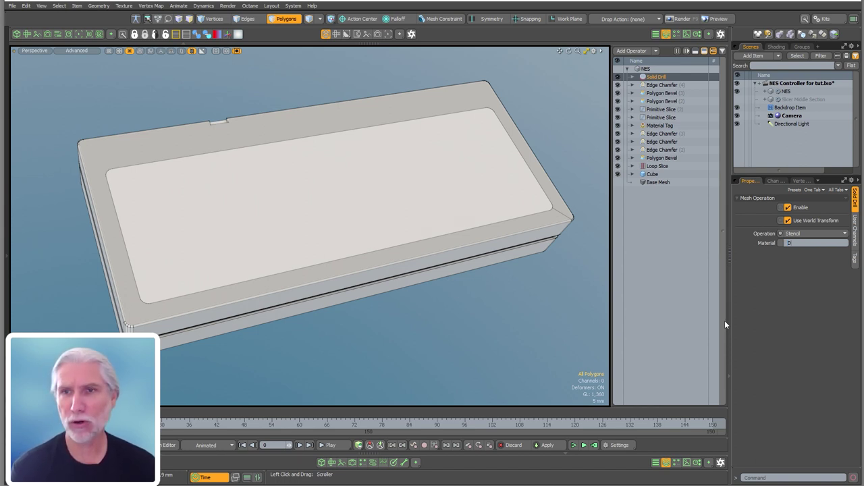
{"action": "type", "text": "ark Gre"}
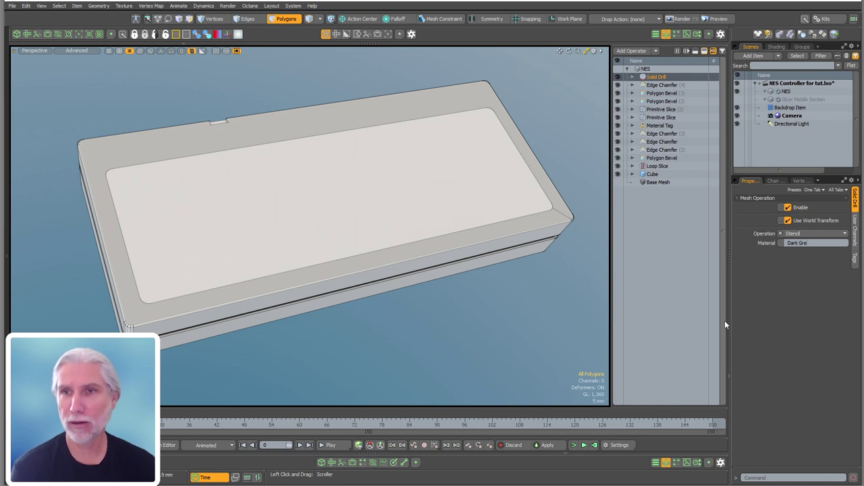
{"action": "type", "text": "y Plastic"}
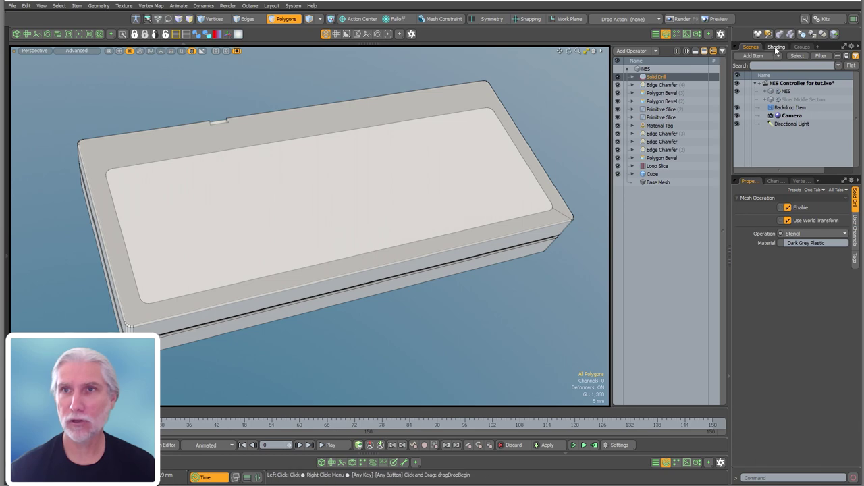
Add a Group to the shader tree and set its polygon tag to Dark Grey Plastic.
{"action": "left_click", "coordinate": [776, 46]}
{"action": "left_click", "coordinate": [804, 65]}
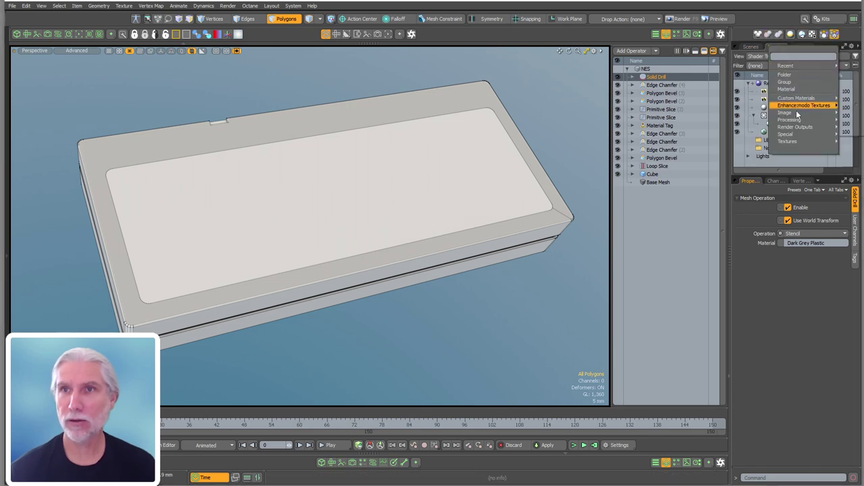
{"action": "left_click", "coordinate": [790, 83]}
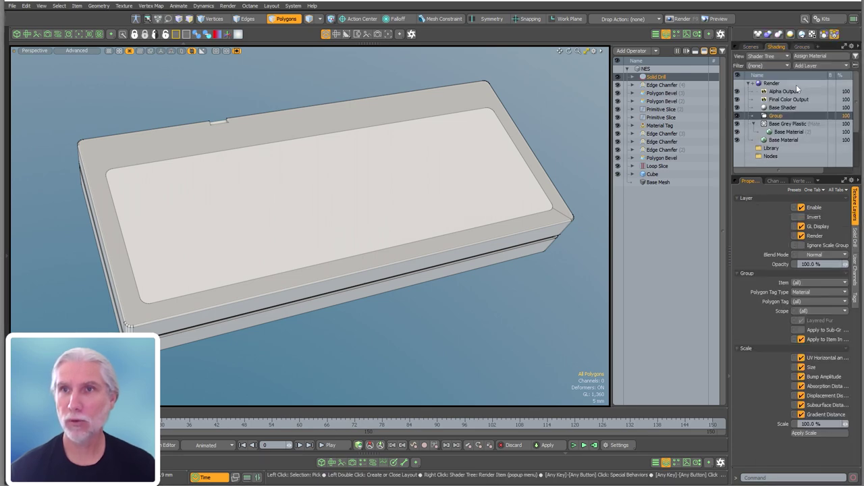
{"action": "left_click", "coordinate": [813, 302]}
{"action": "left_click", "coordinate": [810, 324]}
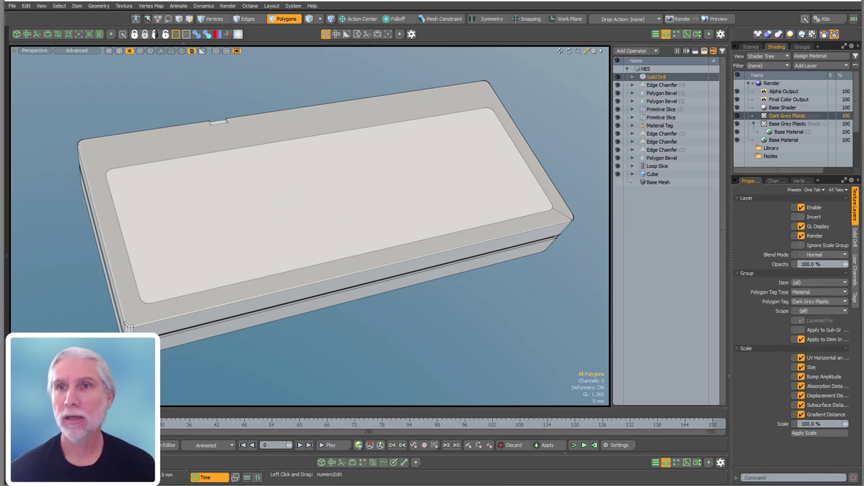
Put a copy of the Base Grey Plastic group's material into the Dark Grey Plastic group and darken its diffuse color to 0.27.
{"action": "left_click", "coordinate": [808, 65]}
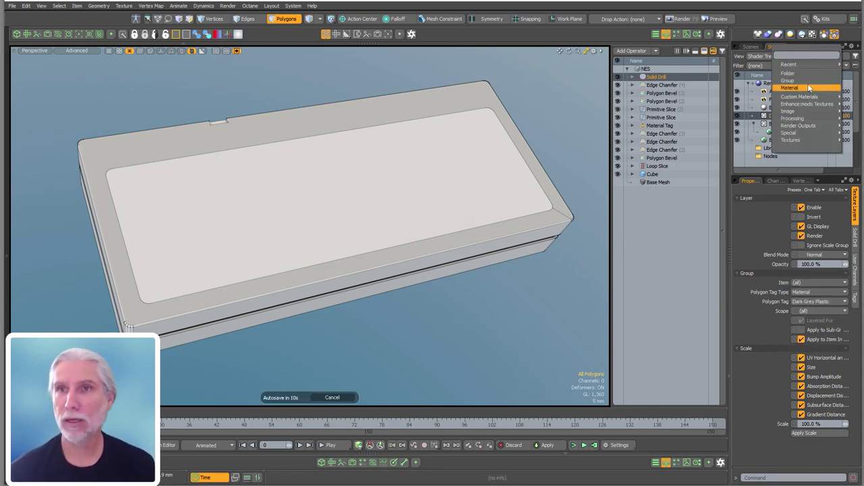
{"action": "left_click", "coordinate": [810, 86]}
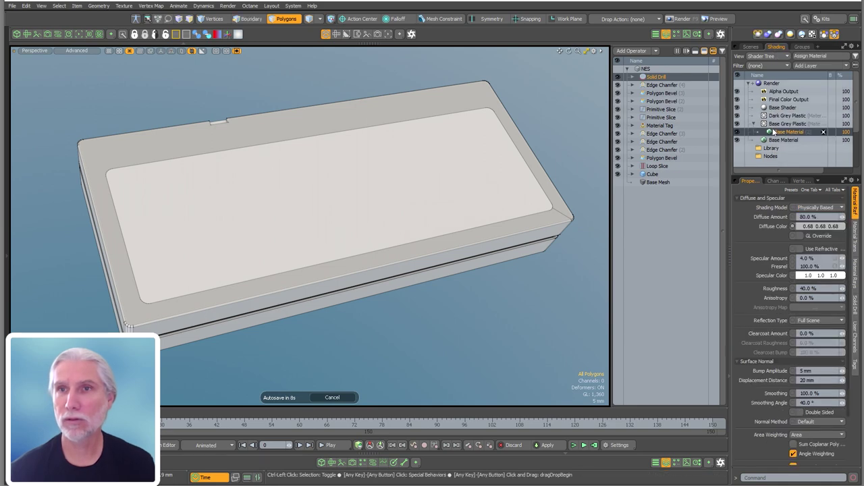
{"action": "key", "text": "ctrl+v"}
{"action": "left_click_drag", "start_coordinate": [797, 140], "coordinate": [794, 119], "text": "ctrl"}
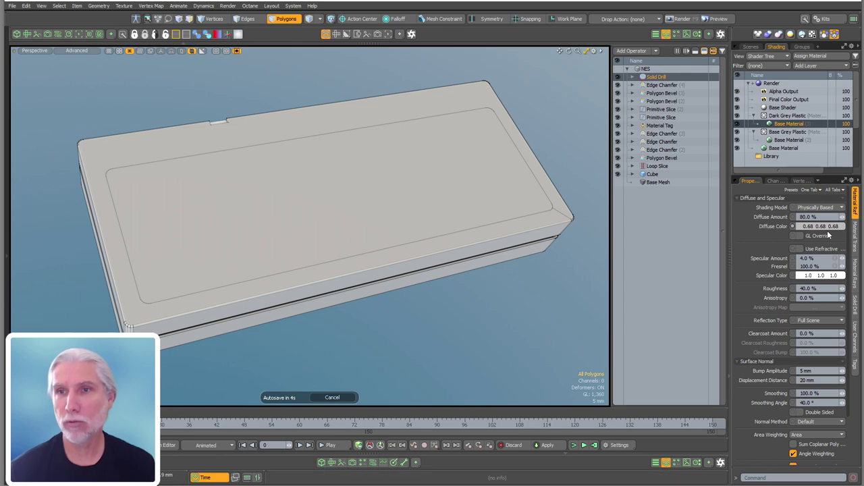
{"action": "left_click_drag", "start_coordinate": [821, 226], "coordinate": [792, 227]}
{"action": "mouse_move", "coordinate": [358, 273]}
{"action": "left_mouse_down", "text": "alt"}
{"action": "mouse_move", "coordinate": [476, 236]}
{"action": "mouse_move", "coordinate": [351, 247]}
{"action": "mouse_move", "coordinate": [350, 262]}
{"action": "mouse_move", "coordinate": [357, 257]}
{"action": "left_mouse_up", "text": "alt"}
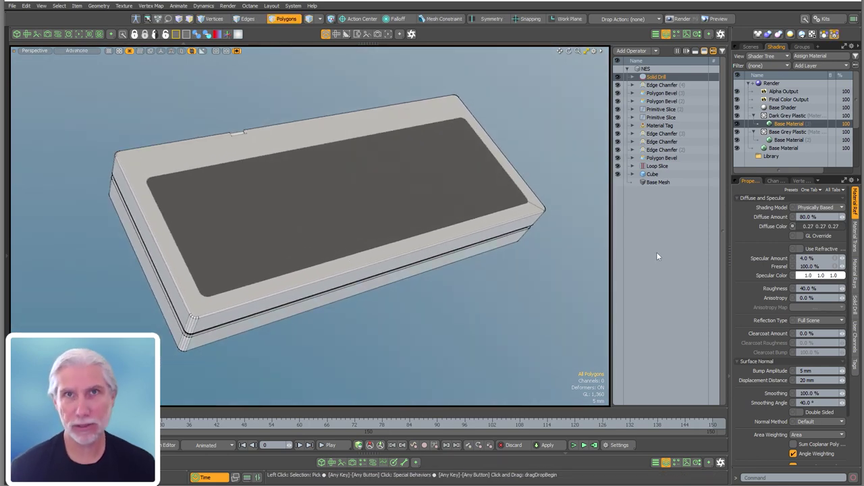
Examine the edge of the dark face panel around the D-pad on the reference photo.
{"action": "left_click_drag", "start_coordinate": [484, 237], "coordinate": [378, 221], "text": "ctrl+alt"}
{"action": "left_click_drag", "start_coordinate": [377, 220], "coordinate": [324, 297], "text": "alt+shift"}
{"action": "left_click_drag", "start_coordinate": [324, 297], "coordinate": [424, 347], "text": "alt+shift"}
{"action": "left_click_drag", "start_coordinate": [424, 347], "coordinate": [540, 341], "text": "ctrl+alt"}
{"action": "left_click_drag", "start_coordinate": [105, 172], "coordinate": [150, 290], "text": "alt+shift"}
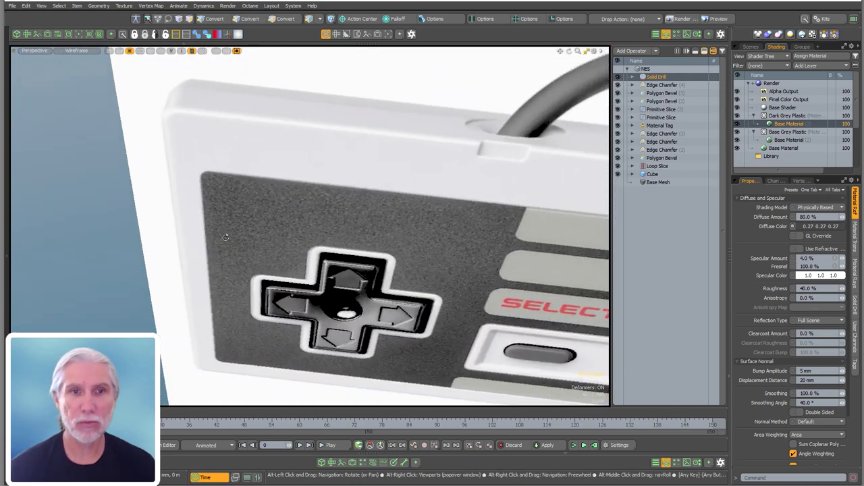
{"action": "left_click_drag", "start_coordinate": [217, 183], "coordinate": [419, 220], "text": "ctrl+alt"}
{"action": "key", "text": "a"}
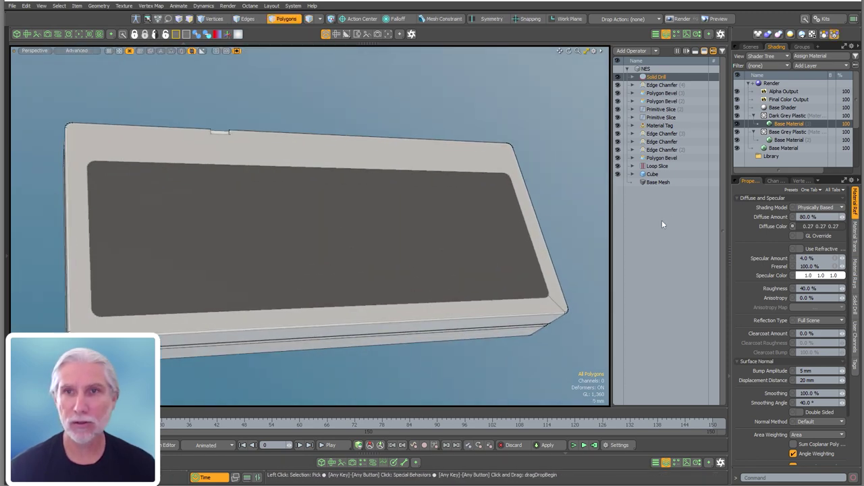
Add a Polygon Bevel operation above the Solid Drill on the NES mesh.
{"action": "double_click", "coordinate": [657, 266]}
{"action": "type", "text": "polygo"}
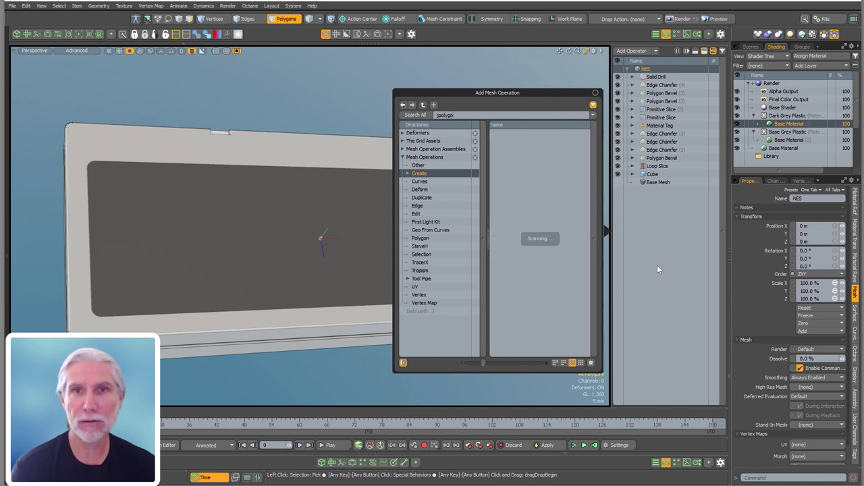
{"action": "type", "text": "n b"}
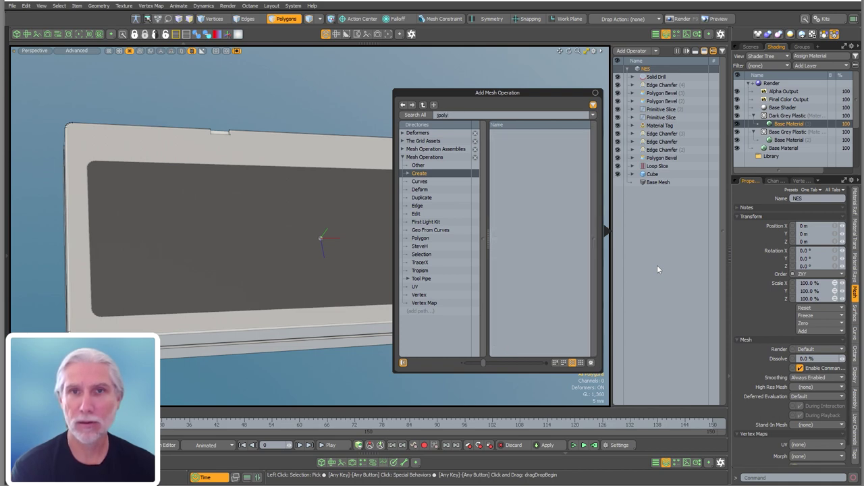
{"action": "key", "text": "BackSpace"}
{"action": "key", "text": "BackSpace"}
{"action": "type", "text": "on"}
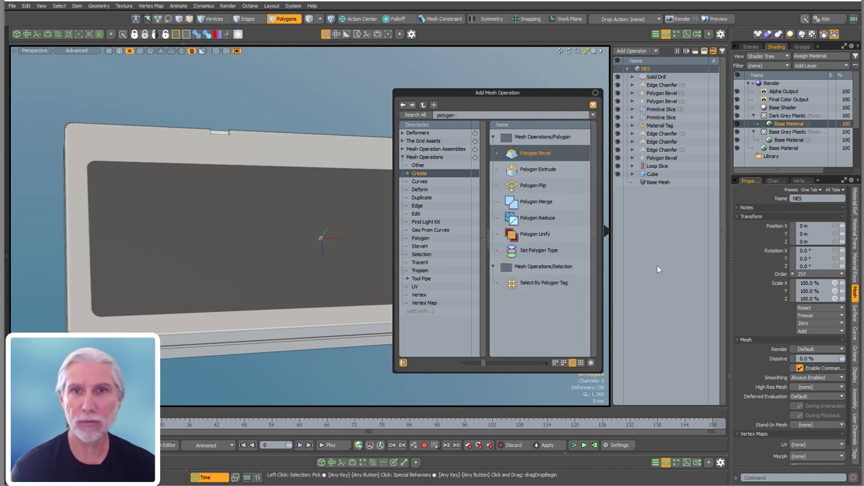
{"action": "key", "text": "Return"}
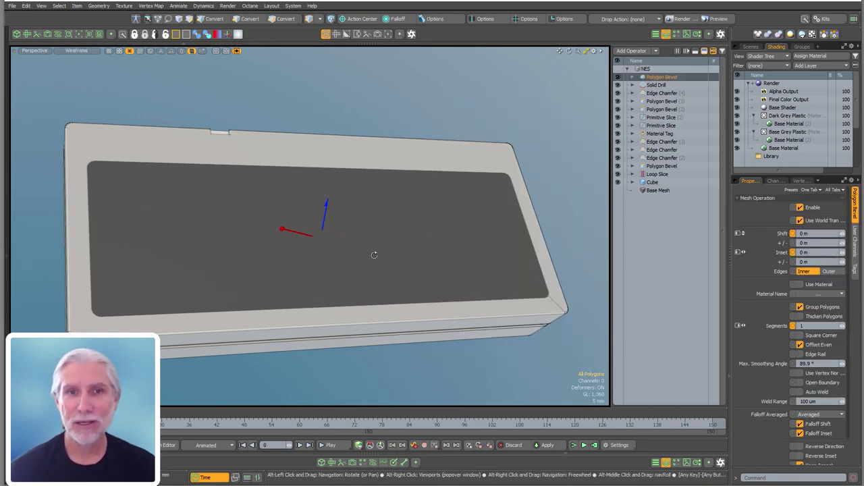
{"action": "left_click_drag", "start_coordinate": [365, 236], "coordinate": [386, 224], "text": "alt+shift"}
{"action": "left_click_drag", "start_coordinate": [312, 239], "coordinate": [448, 209], "text": "ctrl+alt"}
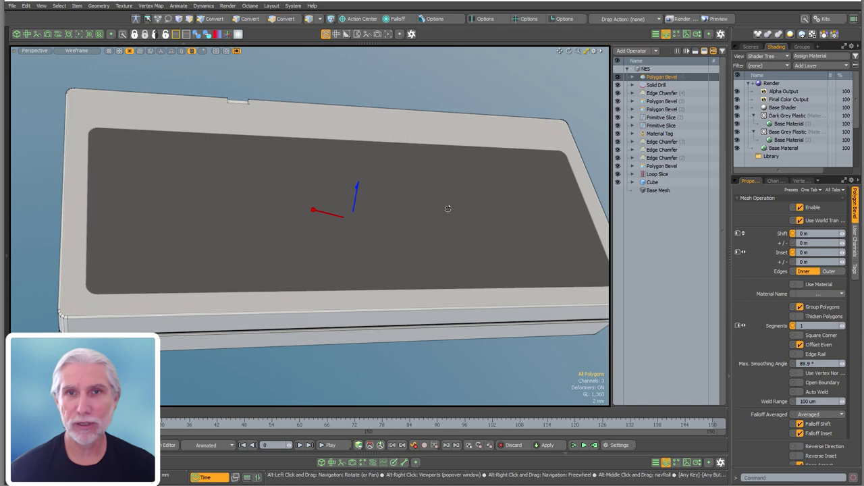
Limit the new polygon bevel with a Select By Polygon Tag selection using Material as name and Dark Grey Plastic as value.
{"action": "left_click", "coordinate": [632, 77]}
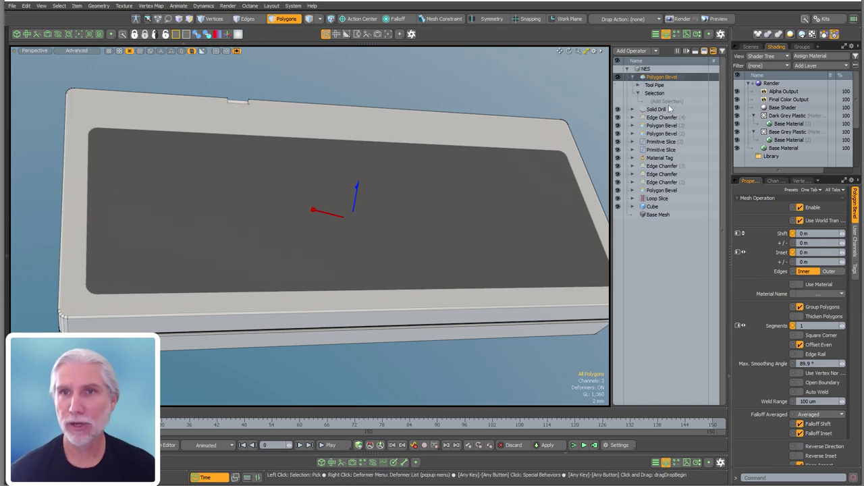
{"action": "left_click", "coordinate": [666, 101]}
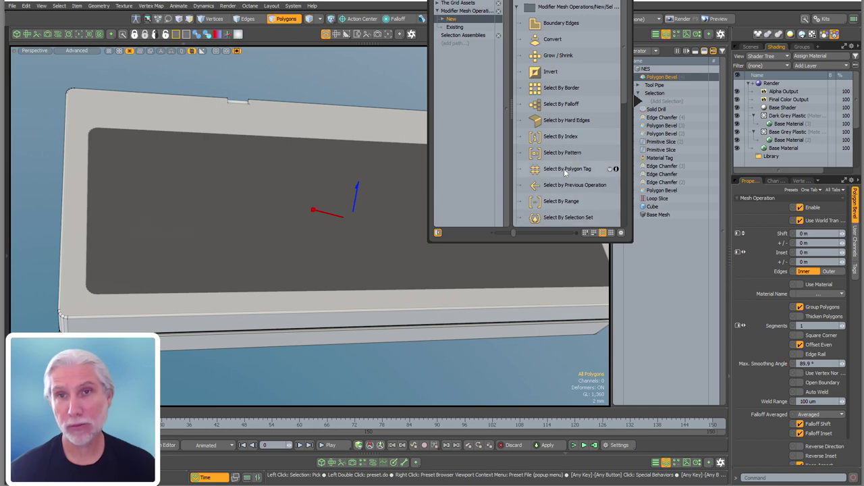
{"action": "left_click", "coordinate": [563, 169]}
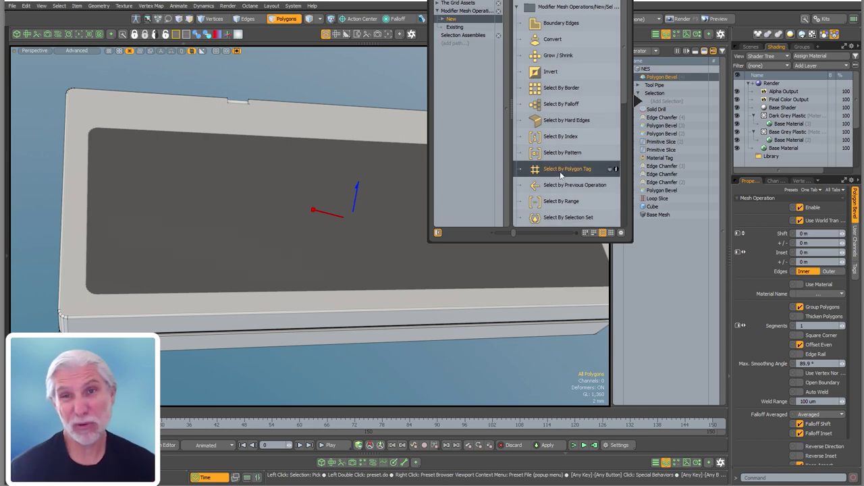
{"action": "double_click", "coordinate": [560, 173]}
{"action": "left_click", "coordinate": [802, 232]}
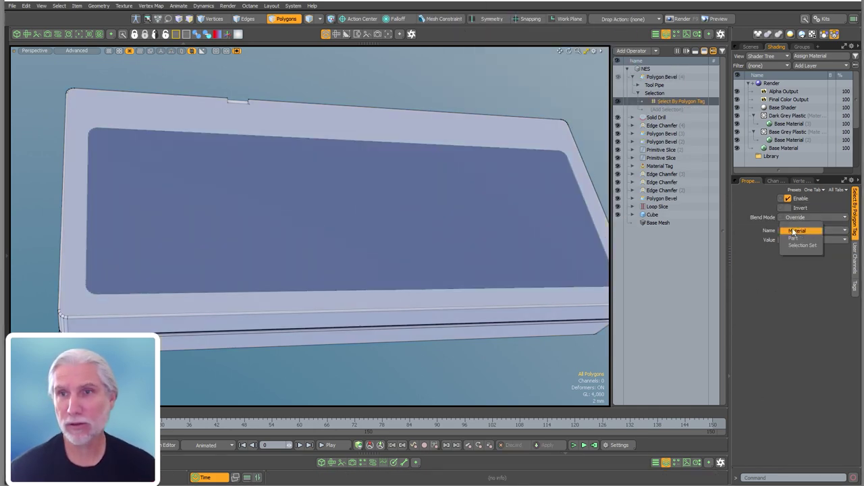
{"action": "left_click", "coordinate": [801, 232]}
{"action": "left_click", "coordinate": [813, 240]}
{"action": "left_click", "coordinate": [815, 256]}
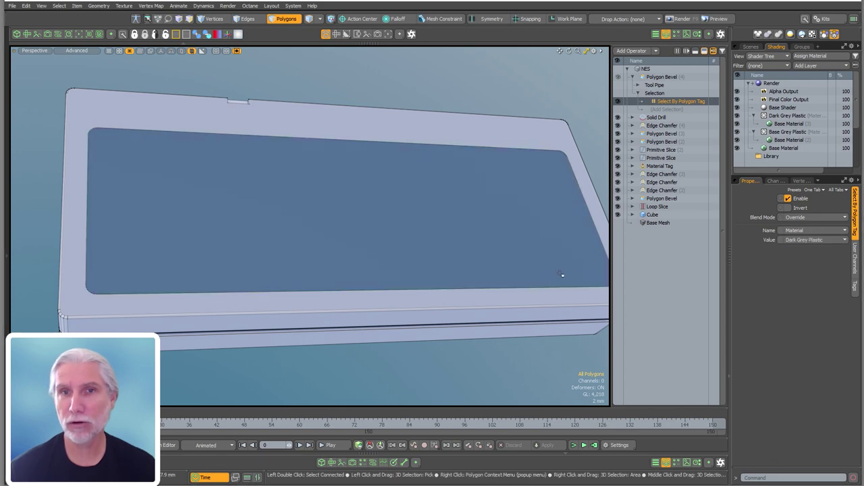
Use the new polygon bevel to recess the dark panel slightly into the controller face, and release the tool.
{"action": "left_click", "coordinate": [663, 77]}
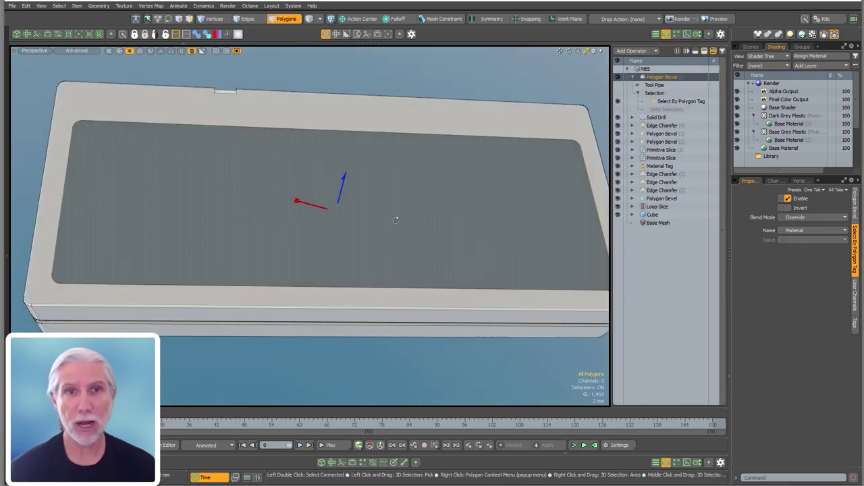
{"action": "left_click_drag", "start_coordinate": [395, 221], "coordinate": [347, 166], "text": "alt"}
{"action": "left_click_drag", "start_coordinate": [282, 191], "coordinate": [444, 194], "text": "alt+shift"}
{"action": "left_click_drag", "start_coordinate": [150, 107], "coordinate": [331, 160], "text": "ctrl+alt"}
{"action": "key", "text": "c"}
{"action": "left_click_drag", "start_coordinate": [250, 142], "coordinate": [195, 182], "text": "ctrl+alt"}
{"action": "key", "text": "ctrl+z"}
{"action": "mouse_move", "coordinate": [407, 114]}
{"action": "left_mouse_down", "text": "alt"}
{"action": "mouse_move", "coordinate": [379, 81]}
{"action": "mouse_move", "coordinate": [308, 259]}
{"action": "mouse_move", "coordinate": [409, 234]}
{"action": "left_mouse_up", "text": "alt"}
{"action": "left_click", "coordinate": [659, 84]}
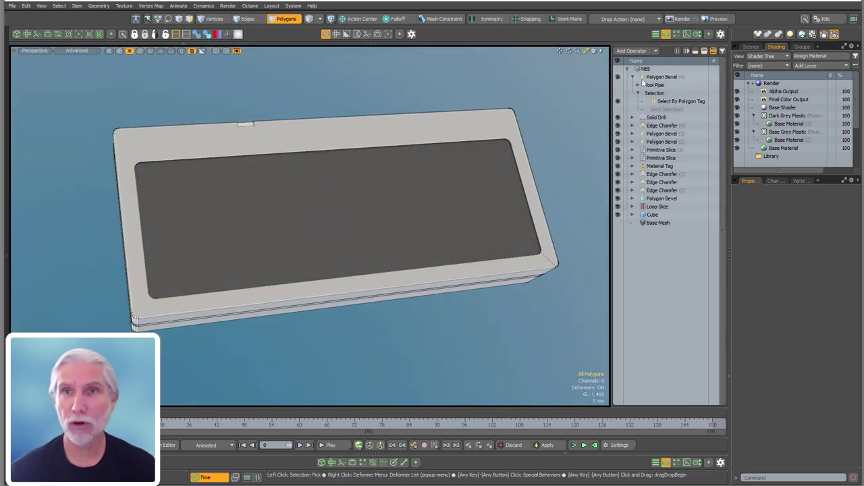
{"action": "left_click", "coordinate": [632, 77]}
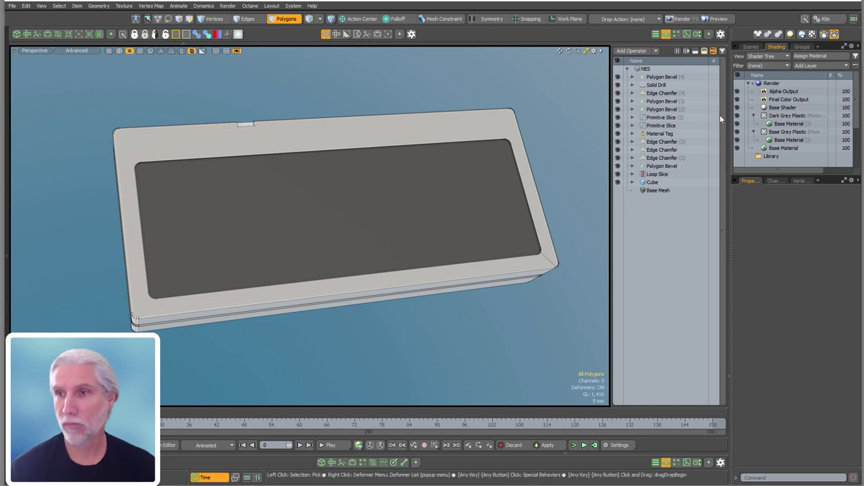
Examine the grey stripes around the Select and Start buttons on the reference photo.
{"action": "left_click", "coordinate": [750, 46]}
{"action": "left_click_drag", "start_coordinate": [388, 199], "coordinate": [280, 177], "text": "ctrl+alt"}
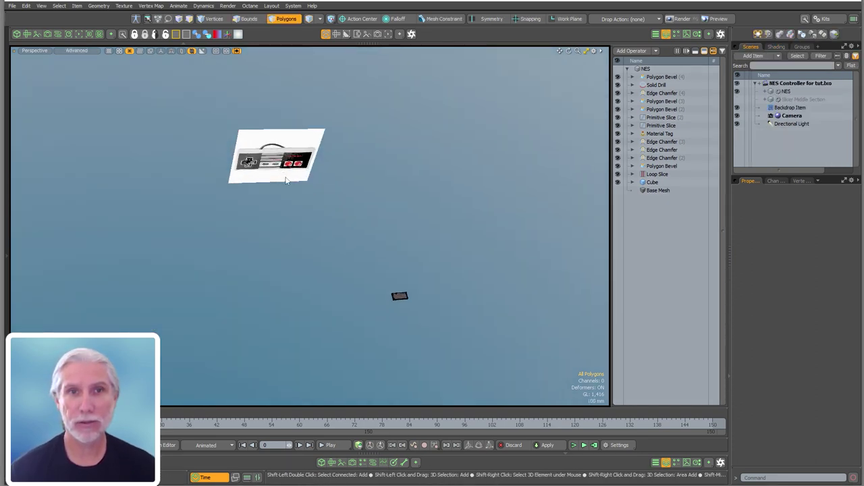
{"action": "left_click", "coordinate": [284, 180]}
{"action": "left_click_drag", "start_coordinate": [309, 183], "coordinate": [396, 289]}
{"action": "key", "text": "space"}
{"action": "left_click", "coordinate": [458, 289]}
{"action": "key", "text": "a"}
{"action": "left_click_drag", "start_coordinate": [479, 289], "coordinate": [419, 236], "text": "alt"}
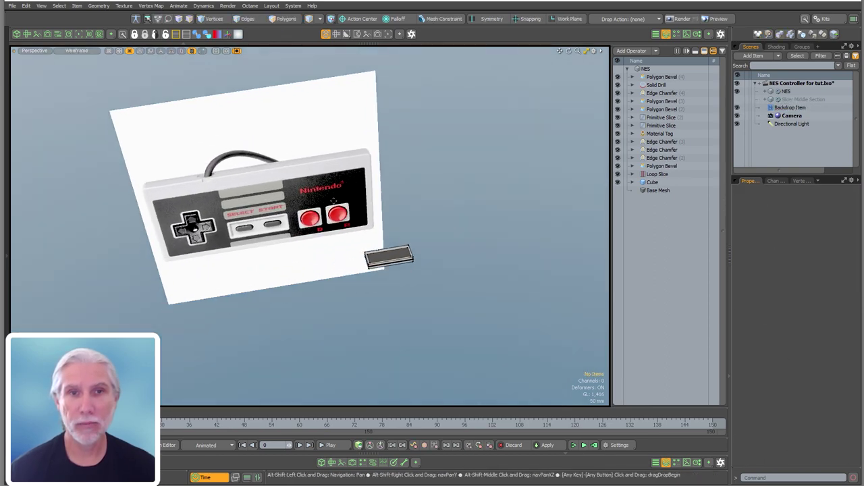
{"action": "left_click_drag", "start_coordinate": [249, 227], "coordinate": [318, 223], "text": "ctrl+alt"}
{"action": "left_click_drag", "start_coordinate": [270, 168], "coordinate": [234, 152], "text": "alt"}
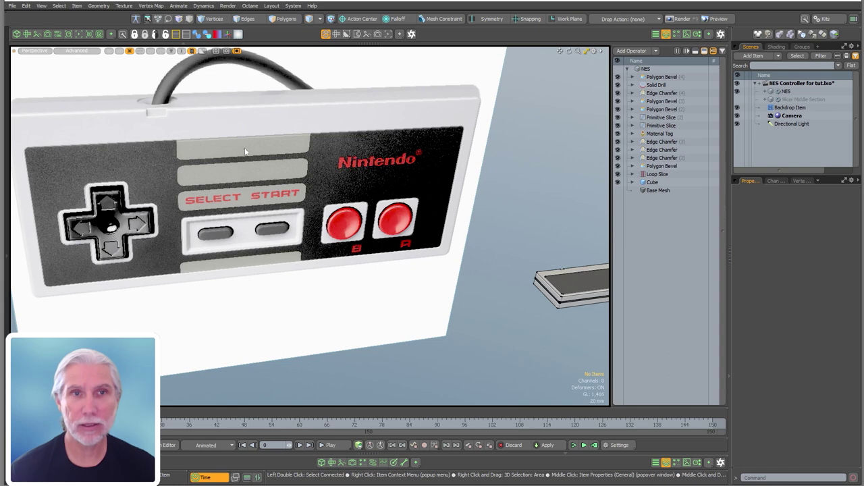
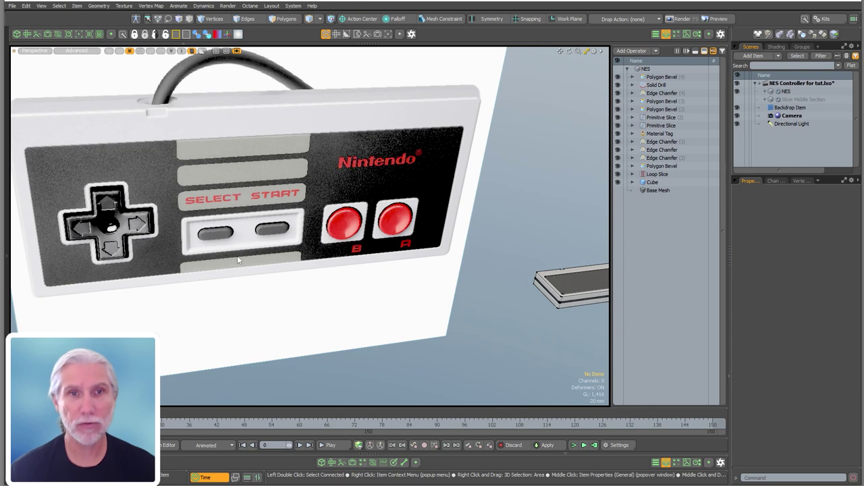
{"action": "left_click_drag", "start_coordinate": [280, 260], "coordinate": [341, 230], "text": "ctrl+alt"}
{"action": "left_click_drag", "start_coordinate": [341, 229], "coordinate": [382, 233], "text": "alt"}
Create a new mesh item, place it directly below the middle-section slicer, and rename it Slicer Green Grey Rectangels.
{"action": "key", "text": "n"}
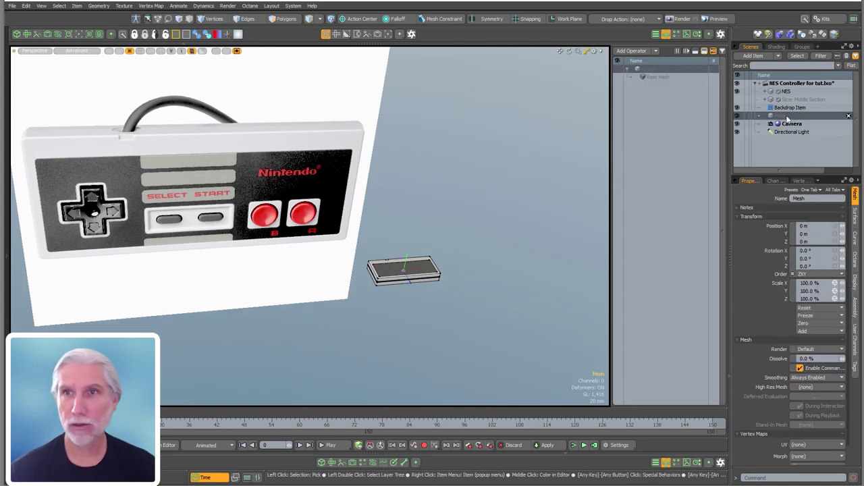
{"action": "left_click_drag", "start_coordinate": [785, 117], "coordinate": [786, 108]}
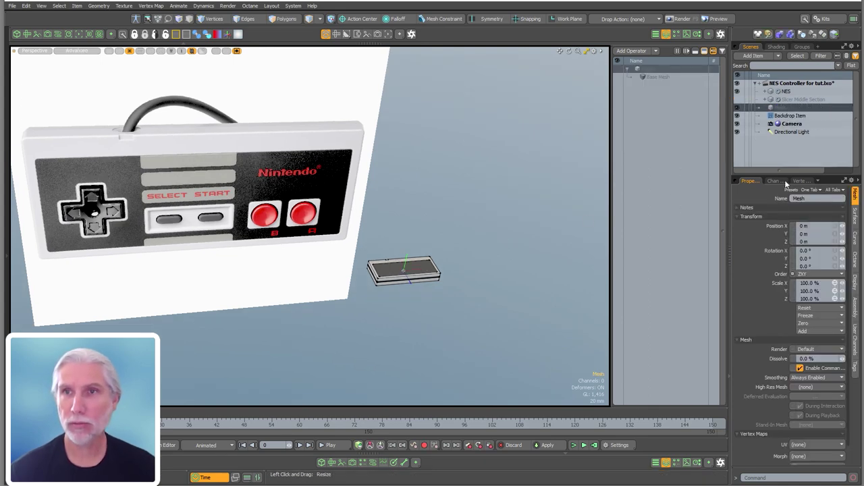
{"action": "key", "text": "F2"}
{"action": "type", "text": "Slicer"}
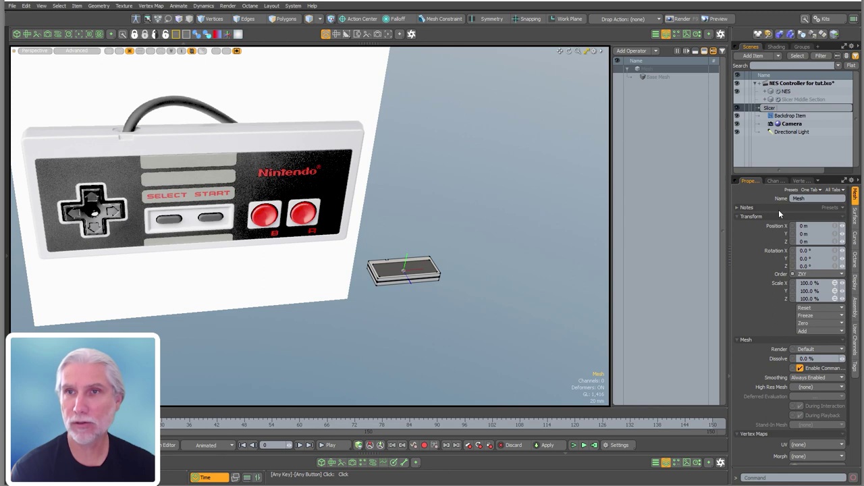
{"action": "type", "text": " Gre"}
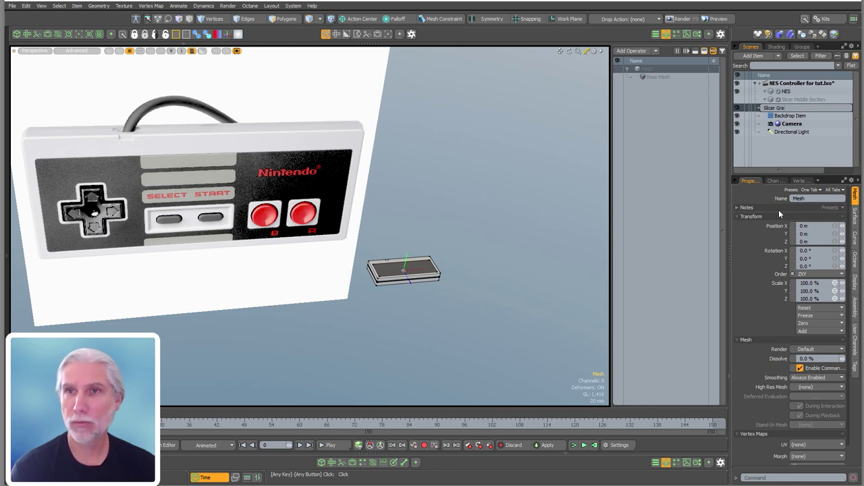
{"action": "type", "text": "y"}
{"action": "key", "text": "BackSpace"}
{"action": "key", "text": "BackSpace"}
{"action": "key", "text": "BackSpace"}
{"action": "key", "text": "BackSpace"}
{"action": "type", "text": "Gree"}
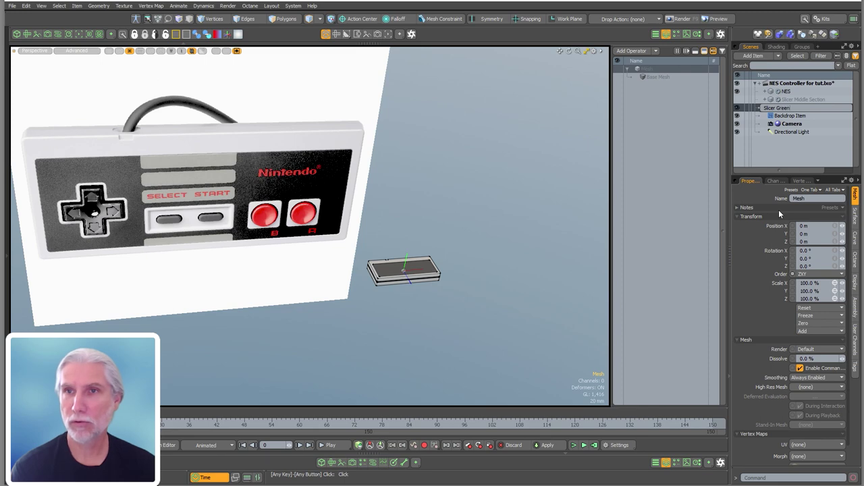
{"action": "type", "text": "n Grey Rec"}
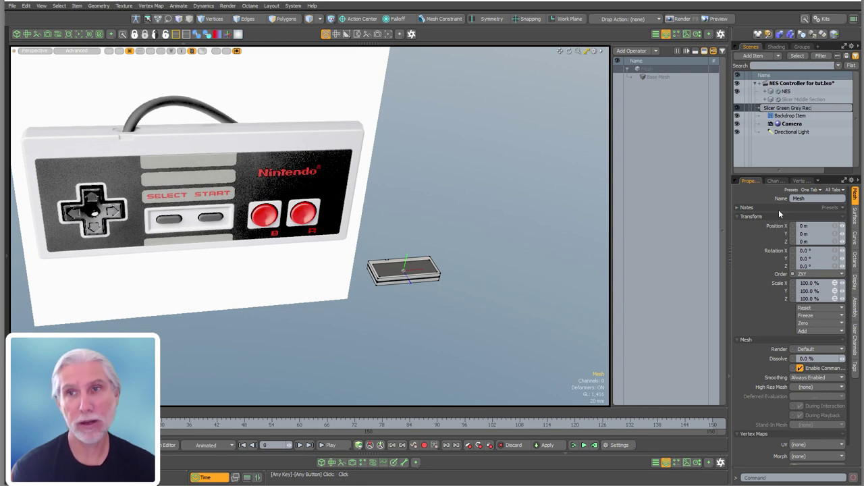
{"action": "type", "text": "tangles"}
{"action": "key", "text": "Return"}
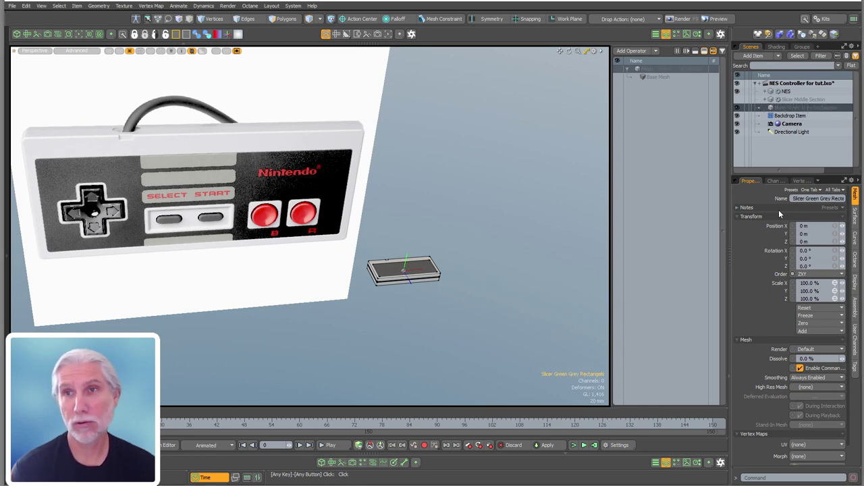
Add a Cube mesh operation to the new grey-rectangles slicer mesh.
{"action": "left_click", "coordinate": [666, 216]}
{"action": "type", "text": "c"}
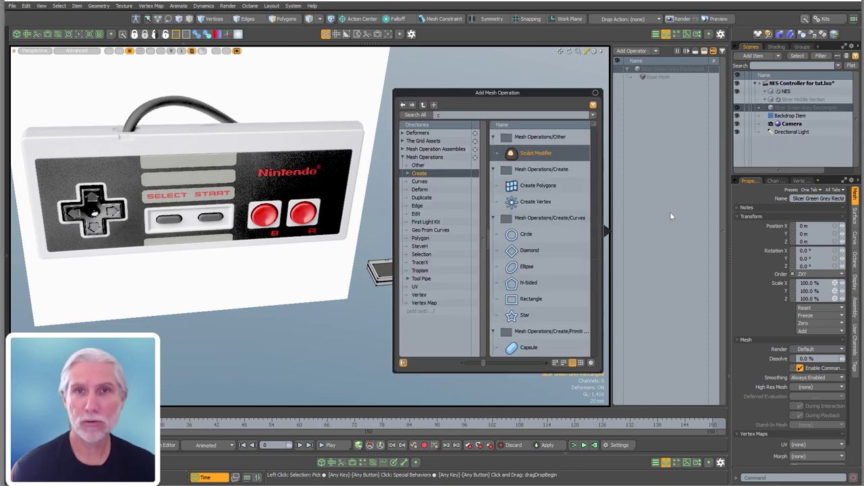
{"action": "type", "text": "ube"}
{"action": "key", "text": "Return"}
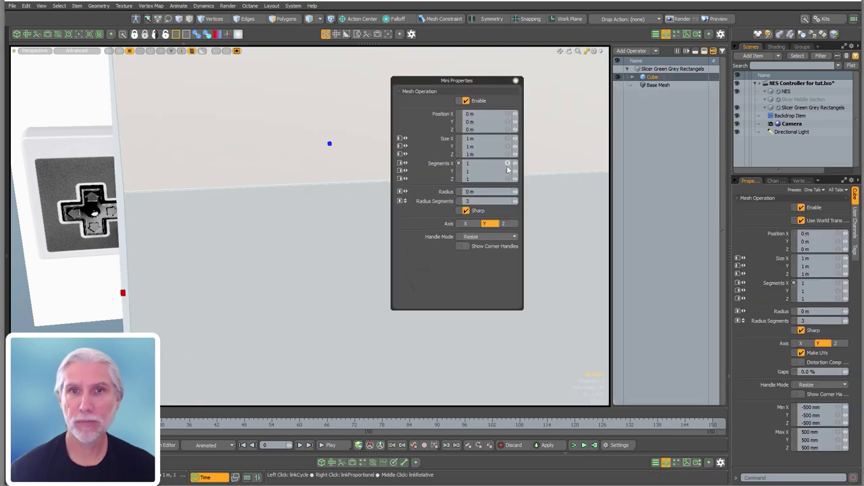
Flatten the cube into a square plane with size X 20 mm, Y 0 and Z 20 mm.
{"action": "left_click", "coordinate": [483, 139]}
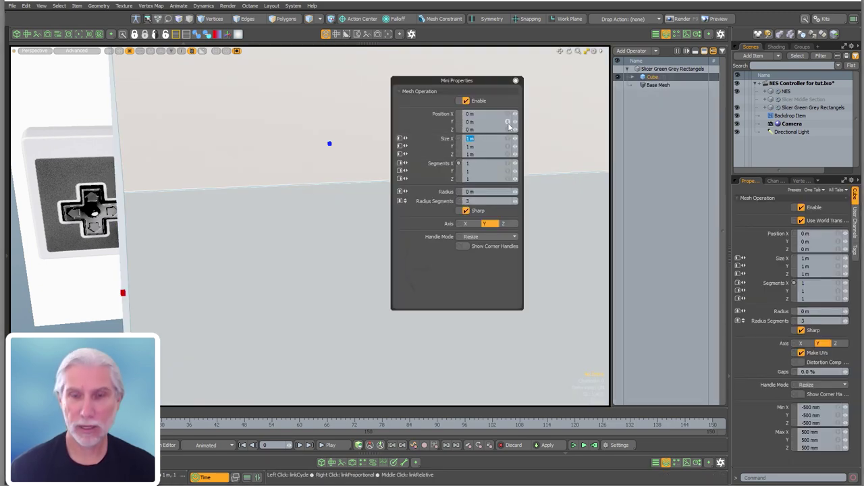
{"action": "type", "text": ".02"}
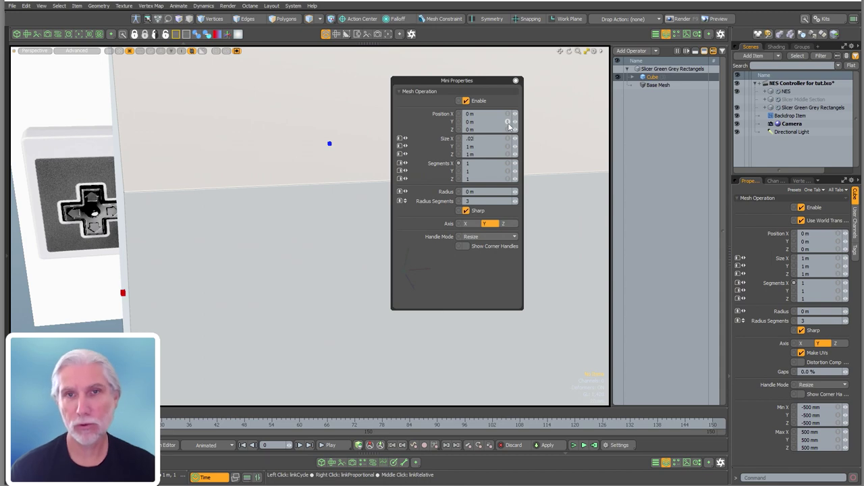
{"action": "key", "text": "Tab"}
{"action": "type", "text": "0"}
{"action": "key", "text": "Tab"}
{"action": "type", "text": ".02"}
{"action": "key", "text": "Return"}
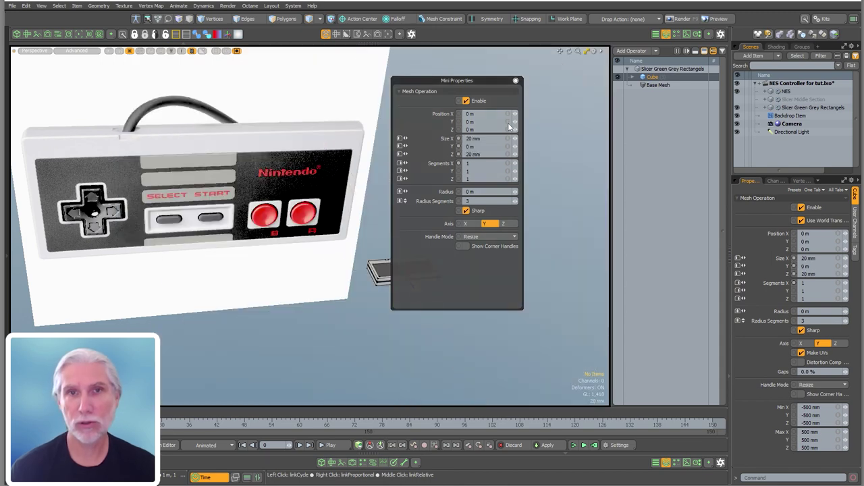
Raise the plane to about 10.4 mm above the origin and reshape it into a strip about 34.6 mm by 4.3 mm.
{"action": "scroll", "coordinate": [366, 230], "scroll_direction": "up", "scroll_amount": 10}
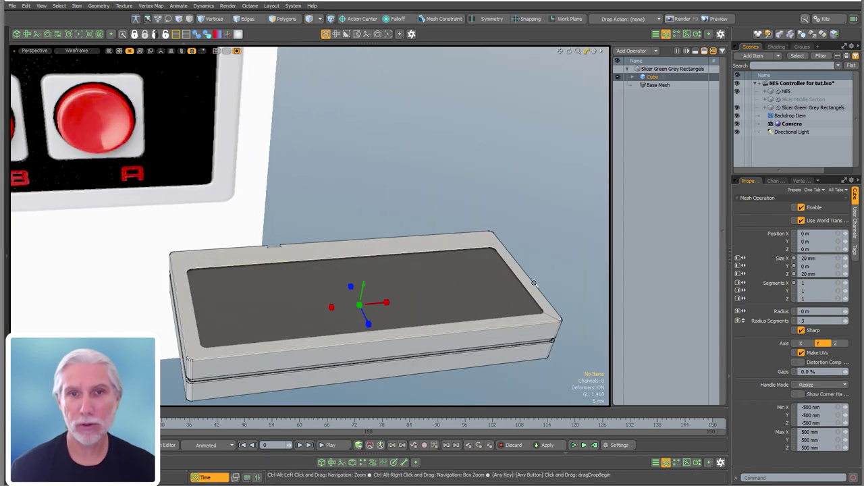
{"action": "left_click_drag", "start_coordinate": [367, 229], "coordinate": [353, 320]}
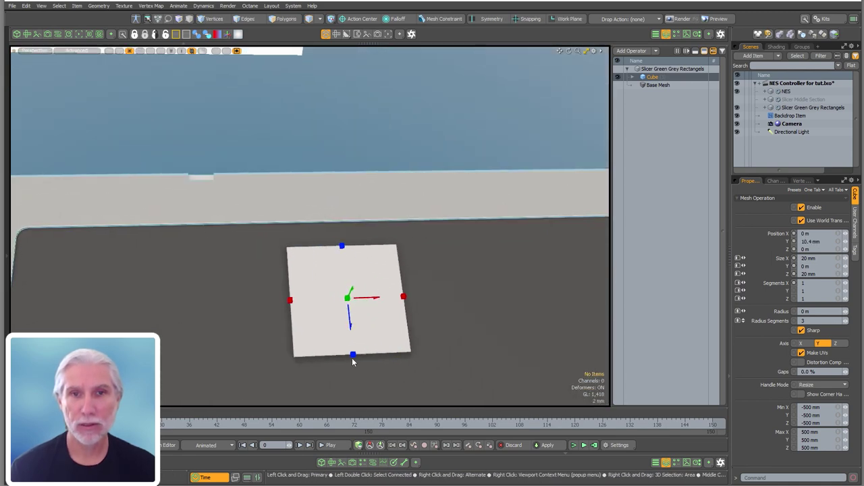
{"action": "left_click_drag", "start_coordinate": [360, 349], "coordinate": [344, 270]}
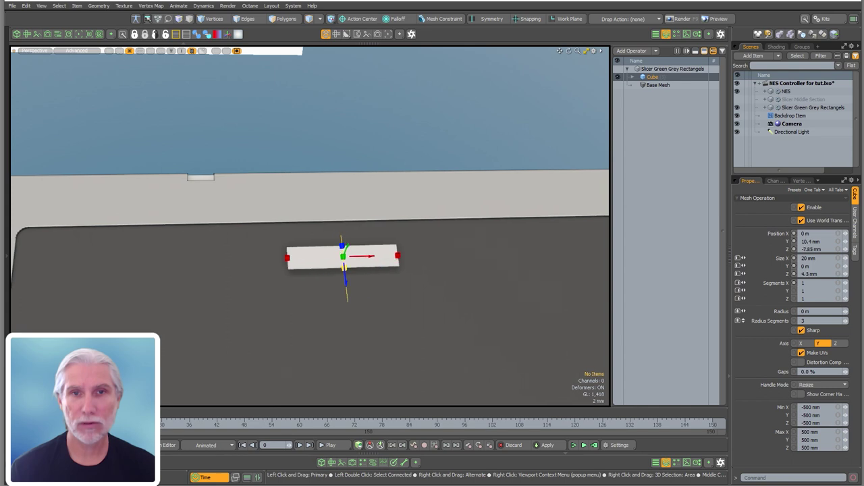
{"action": "left_click_drag", "start_coordinate": [399, 257], "coordinate": [477, 254]}
From the top view, enlarge the strip to about 48.2 mm by 5 mm and move it across the dark panel's rear edge.
{"action": "key", "text": "KP_1"}
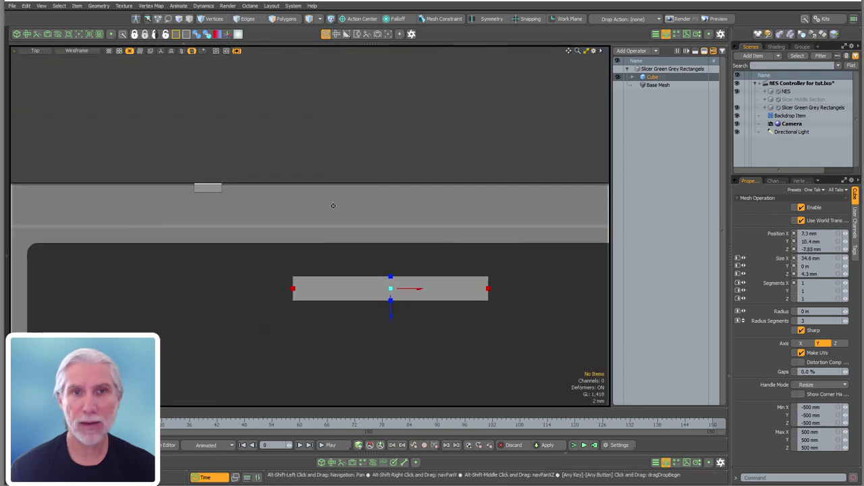
{"action": "left_click_drag", "start_coordinate": [294, 289], "coordinate": [239, 289]}
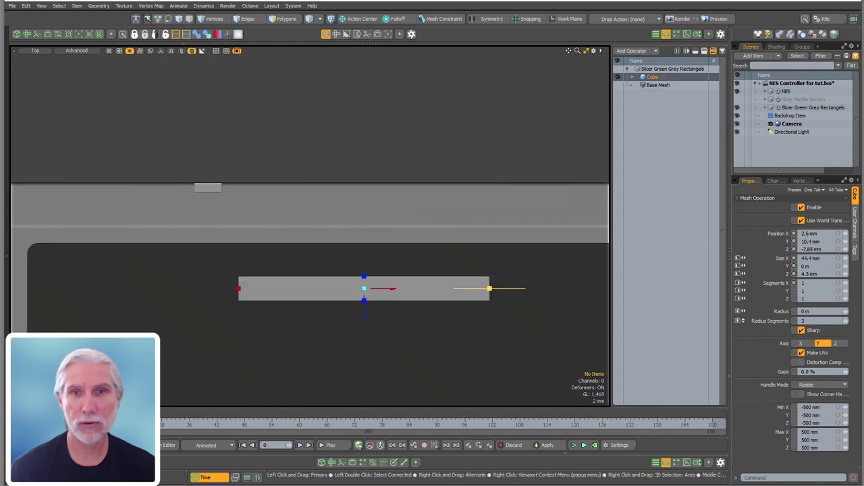
{"action": "left_click_drag", "start_coordinate": [488, 289], "coordinate": [494, 289]}
{"action": "left_click_drag", "start_coordinate": [367, 317], "coordinate": [367, 274]}
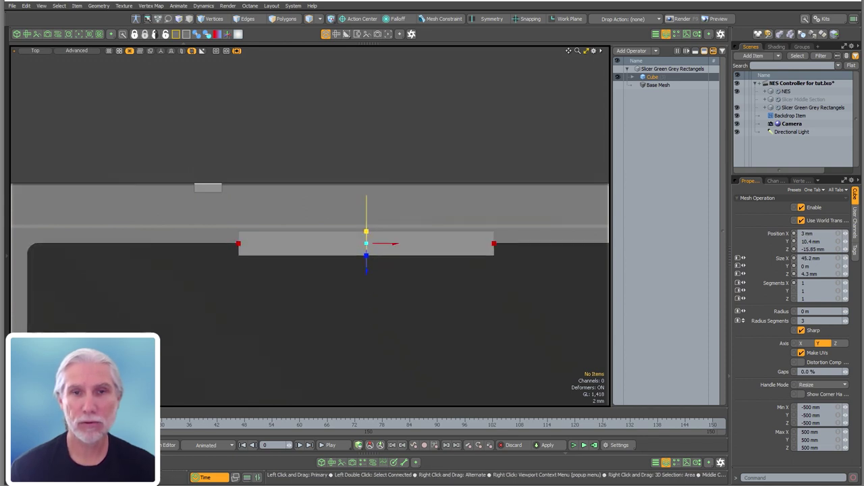
{"action": "left_click_drag", "start_coordinate": [366, 232], "coordinate": [366, 227]}
{"action": "left_click_drag", "start_coordinate": [521, 246], "coordinate": [463, 269], "text": "ctrl+alt"}
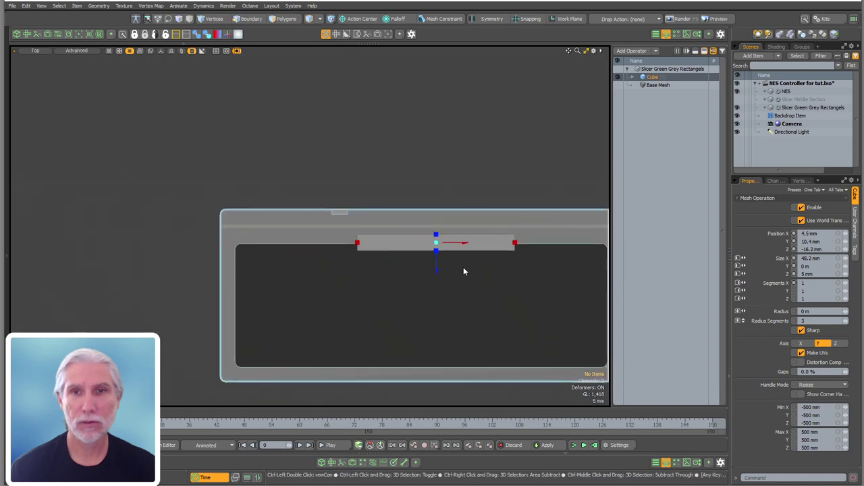
Match the strip to the reference photo's uppermost grey stripe, sizing it about 35.2 mm by 5.7 mm around X -4.8 mm, Z -15.75 mm.
{"action": "key", "text": "KP_Decimal"}
{"action": "left_click_drag", "start_coordinate": [376, 276], "coordinate": [244, 205], "text": "alt"}
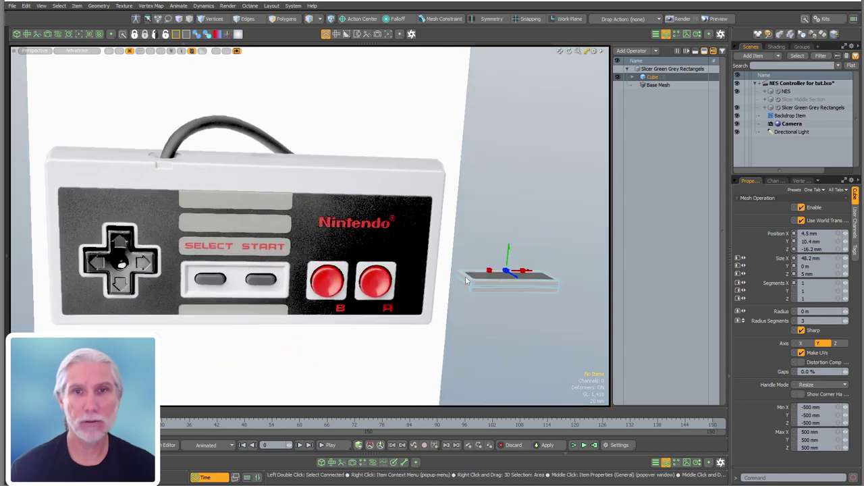
{"action": "key", "text": "alt"}
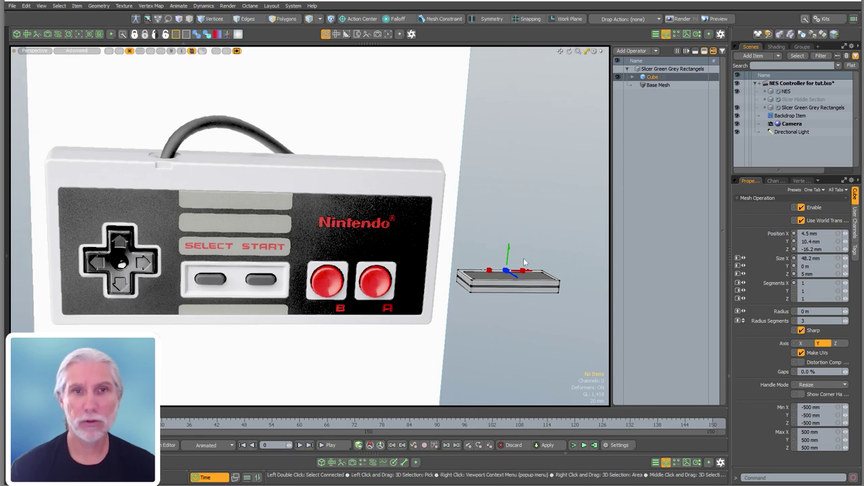
{"action": "key", "text": "alt"}
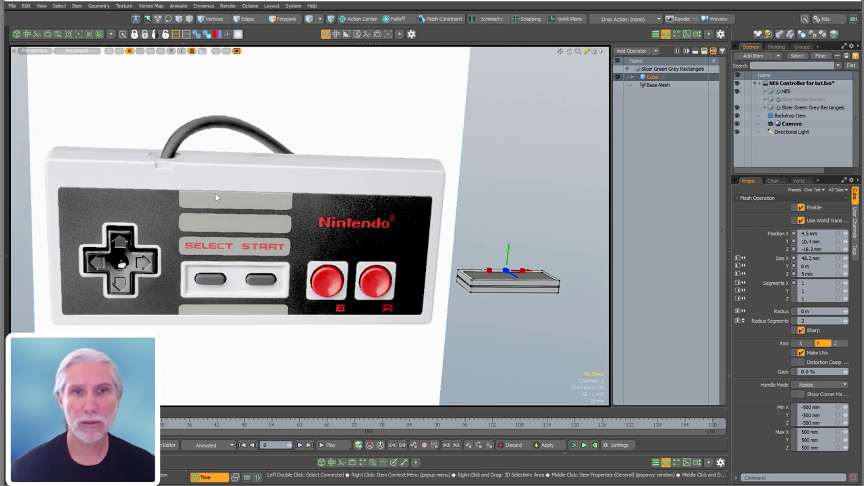
{"action": "left_click_drag", "start_coordinate": [246, 197], "coordinate": [405, 193], "text": "alt"}
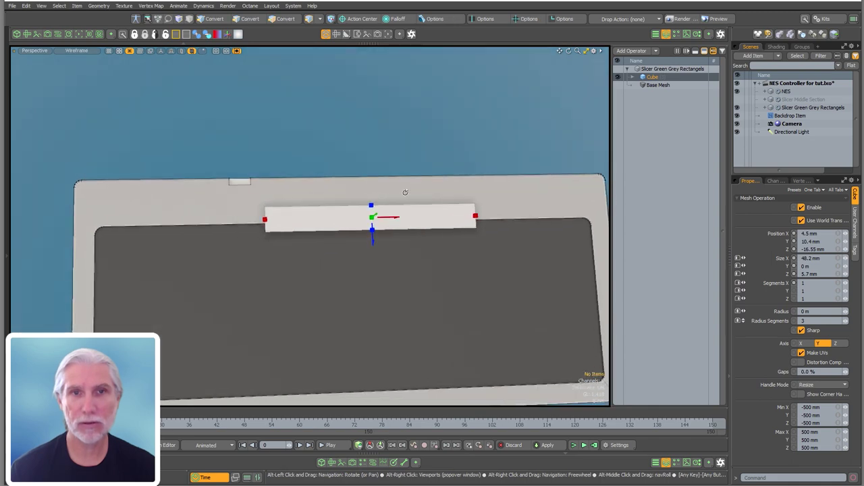
{"action": "left_click_drag", "start_coordinate": [374, 239], "coordinate": [402, 223], "text": "alt"}
{"action": "scroll", "coordinate": [411, 227], "scroll_direction": "up", "scroll_amount": 3}
{"action": "left_click_drag", "start_coordinate": [320, 261], "coordinate": [340, 289], "text": "alt"}
{"action": "scroll", "coordinate": [353, 277], "scroll_direction": "down", "scroll_amount": 3}
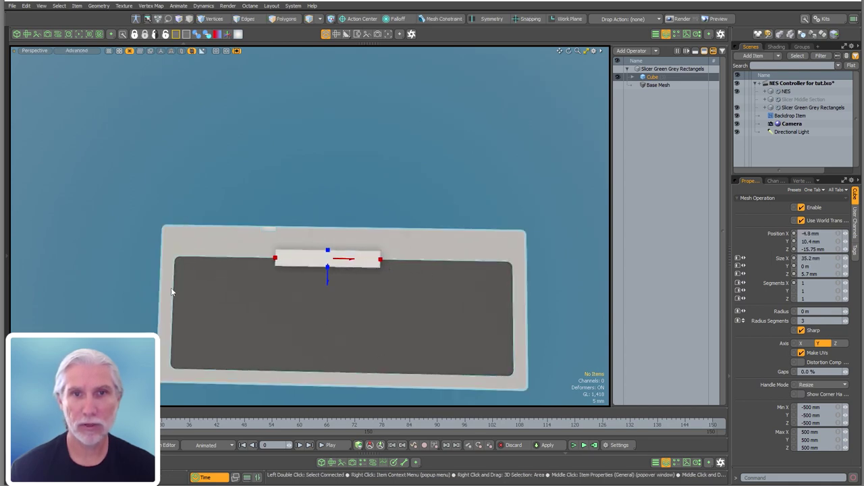
{"action": "scroll", "coordinate": [335, 260], "scroll_direction": "up", "scroll_amount": 2}
{"action": "left_click_drag", "start_coordinate": [335, 260], "coordinate": [304, 295], "text": "alt"}
{"action": "key", "text": "KP_5"}
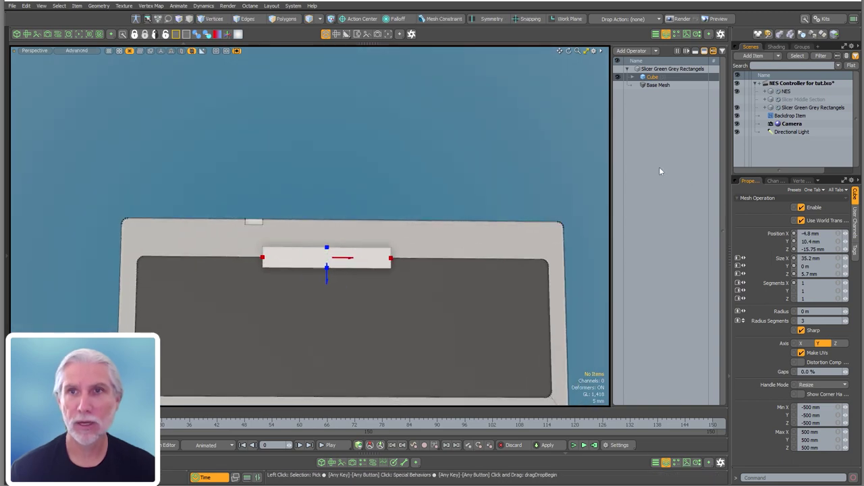
Add a Vertex Bevel operation to the slicer and round the strip's corners with about 1.9 mm inset and round level 3.
{"action": "left_click", "coordinate": [662, 190]}
{"action": "type", "text": "verte"}
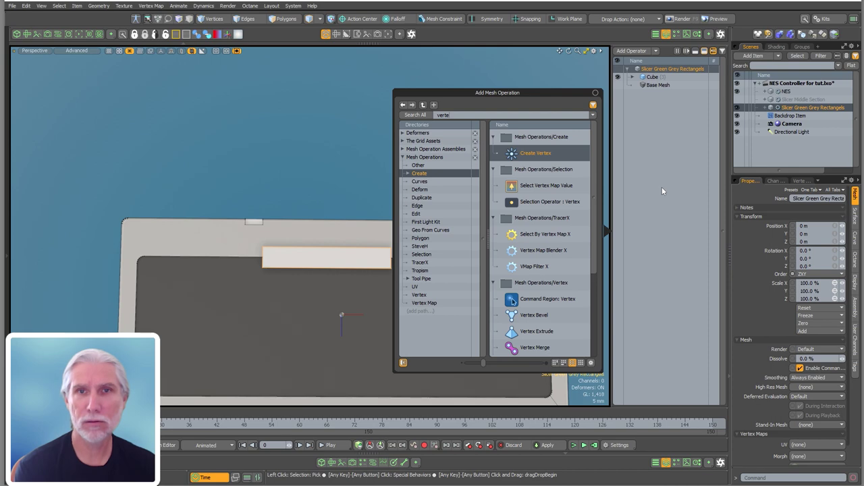
{"action": "type", "text": "x b"}
{"action": "key", "text": "Return"}
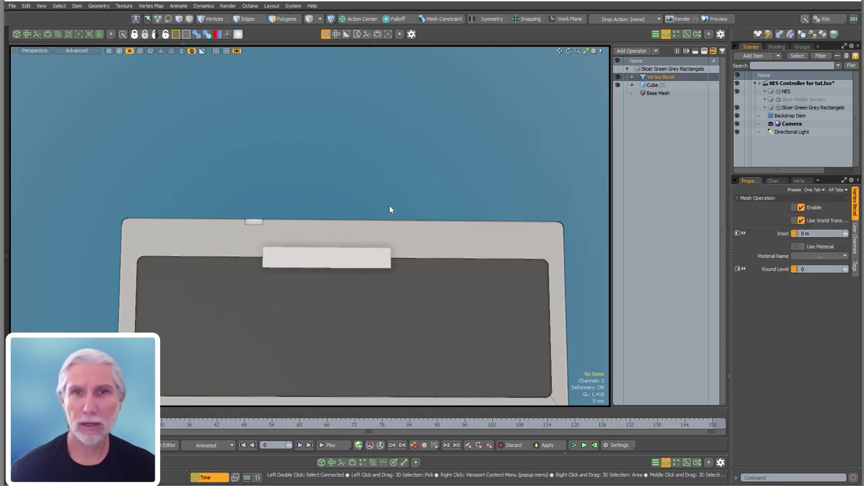
{"action": "left_click_drag", "start_coordinate": [319, 248], "coordinate": [301, 266], "text": "ctrl+alt"}
{"action": "left_click_drag", "start_coordinate": [223, 280], "coordinate": [287, 263], "text": "alt+shift"}
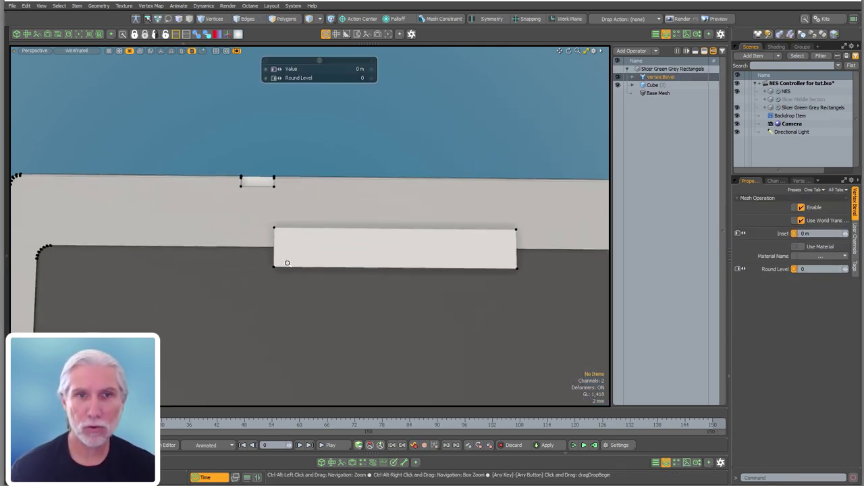
{"action": "scroll", "coordinate": [287, 263], "scroll_direction": "up", "scroll_amount": 2}
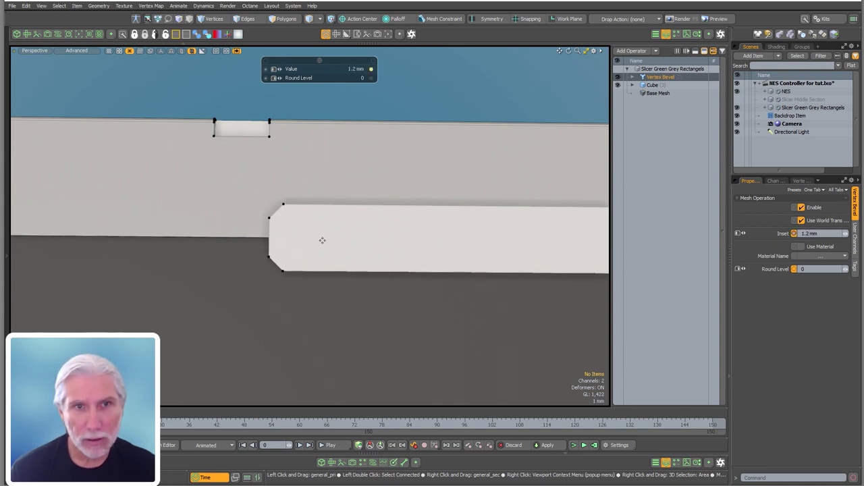
{"action": "mouse_move", "coordinate": [335, 237]}
{"action": "left_mouse_down", "text": "alt"}
{"action": "mouse_move", "coordinate": [519, 196]}
{"action": "mouse_move", "coordinate": [291, 229]}
{"action": "mouse_move", "coordinate": [344, 232]}
{"action": "mouse_move", "coordinate": [401, 262]}
{"action": "mouse_move", "coordinate": [323, 233]}
{"action": "left_mouse_up", "text": "alt"}
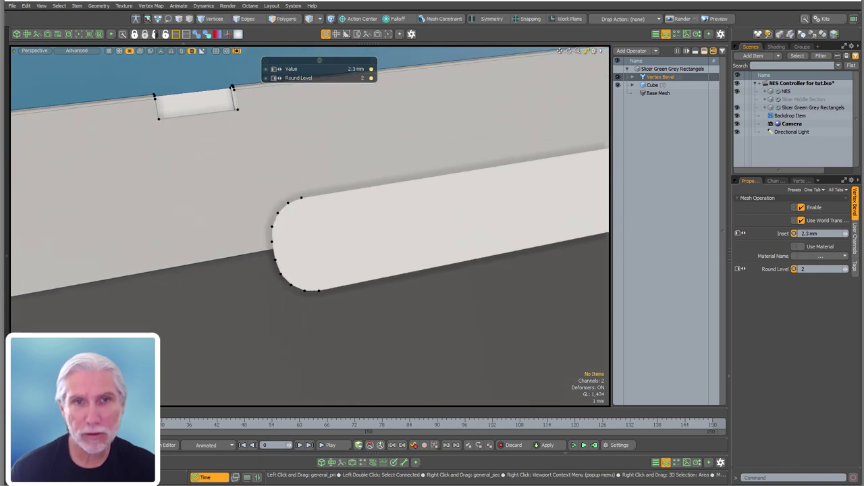
{"action": "left_click_drag", "start_coordinate": [316, 258], "coordinate": [289, 254]}
Compare the strip's corners with the reference stripes and adjust the vertex bevel to about 1.2 mm inset and round level 2.
{"action": "left_click_drag", "start_coordinate": [403, 262], "coordinate": [223, 137], "text": "ctrl+alt"}
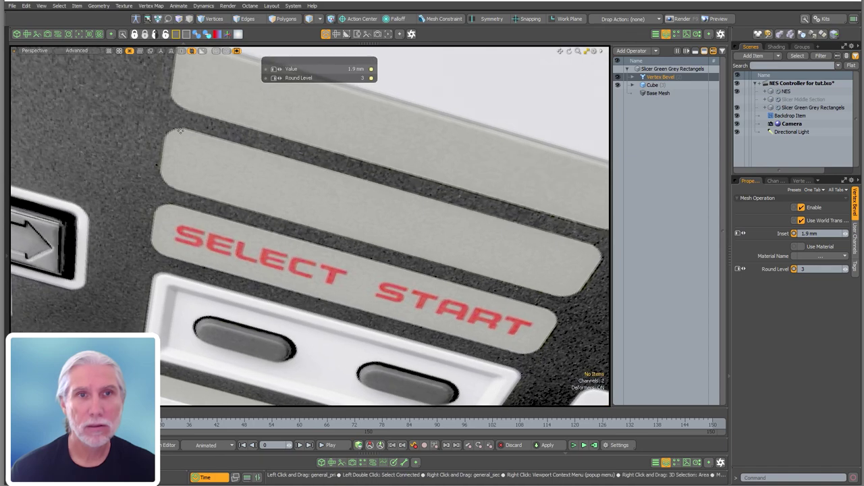
{"action": "left_click_drag", "start_coordinate": [252, 167], "coordinate": [135, 176], "text": "ctrl+alt"}
{"action": "left_click_drag", "start_coordinate": [397, 287], "coordinate": [204, 214], "text": "alt+shift"}
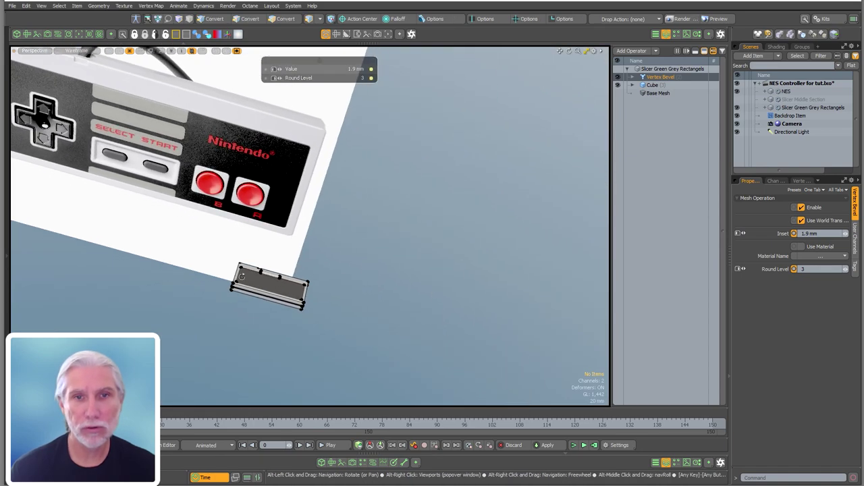
{"action": "left_click_drag", "start_coordinate": [270, 284], "coordinate": [422, 270], "text": "ctrl+alt"}
{"action": "left_click_drag", "start_coordinate": [422, 270], "coordinate": [248, 398], "text": "alt"}
{"action": "left_click_drag", "start_coordinate": [231, 308], "coordinate": [266, 308], "text": "ctrl+alt"}
{"action": "left_click_drag", "start_coordinate": [200, 316], "coordinate": [259, 295], "text": "ctrl+alt"}
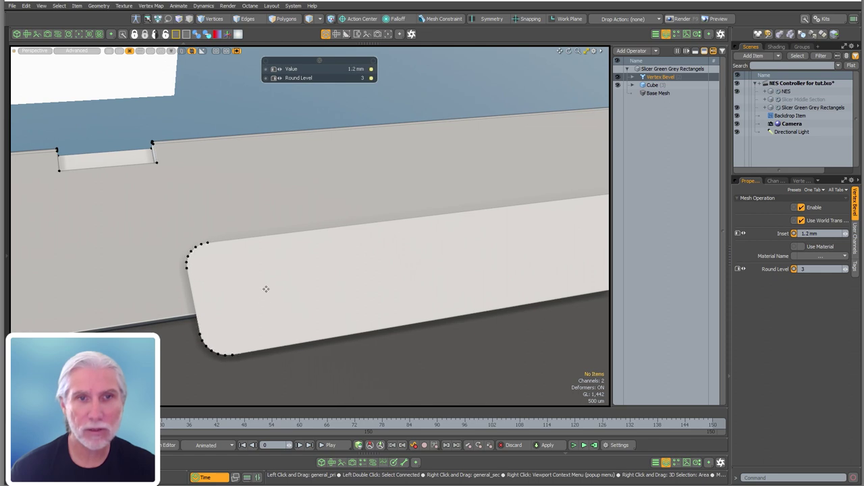
{"action": "left_click_drag", "start_coordinate": [294, 286], "coordinate": [291, 246], "text": "ctrl+alt"}
{"action": "left_click_drag", "start_coordinate": [290, 246], "coordinate": [236, 243], "text": "ctrl+alt"}
{"action": "left_click_drag", "start_coordinate": [236, 243], "coordinate": [270, 320], "text": "alt"}
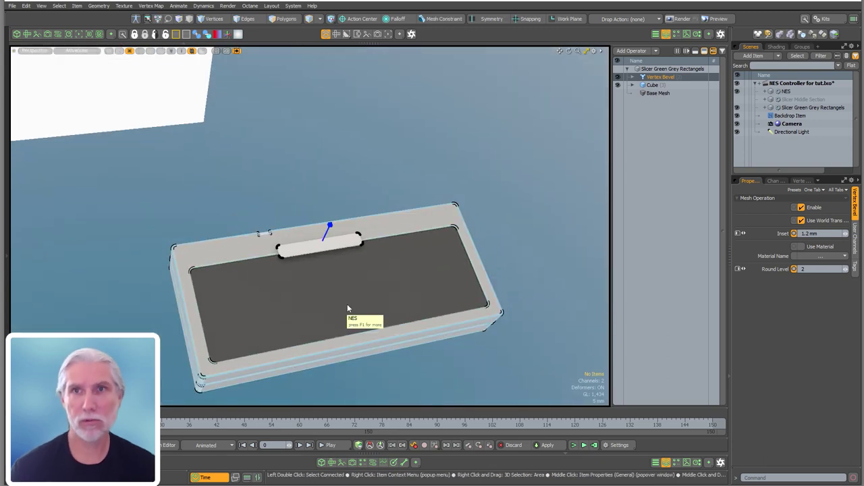
Add a Clone operation to the slicer mesh, expand its inputs and select its Linear Generator.
{"action": "double_click", "coordinate": [665, 194]}
{"action": "type", "text": "clone"}
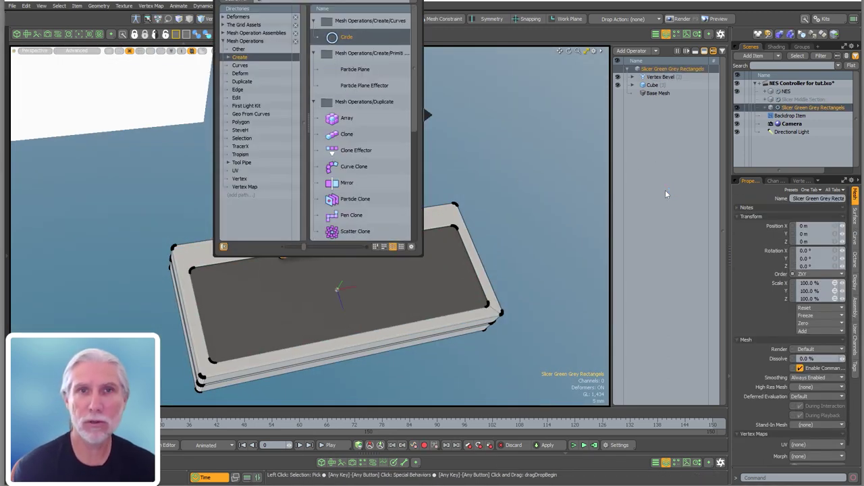
{"action": "key", "text": "Down"}
{"action": "key", "text": "Return"}
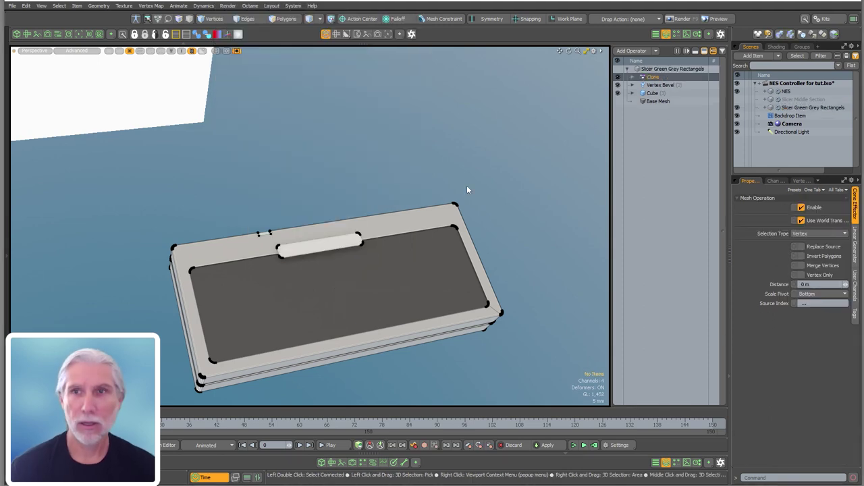
{"action": "left_click", "coordinate": [634, 77]}
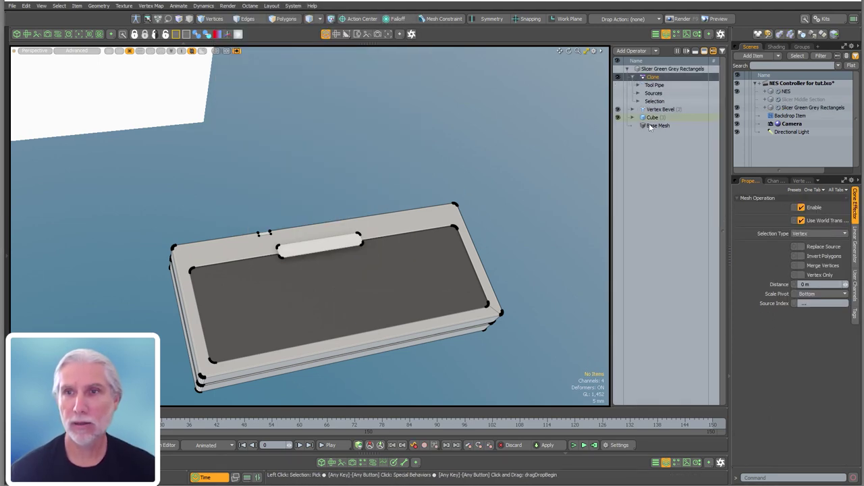
{"action": "left_click", "coordinate": [854, 248]}
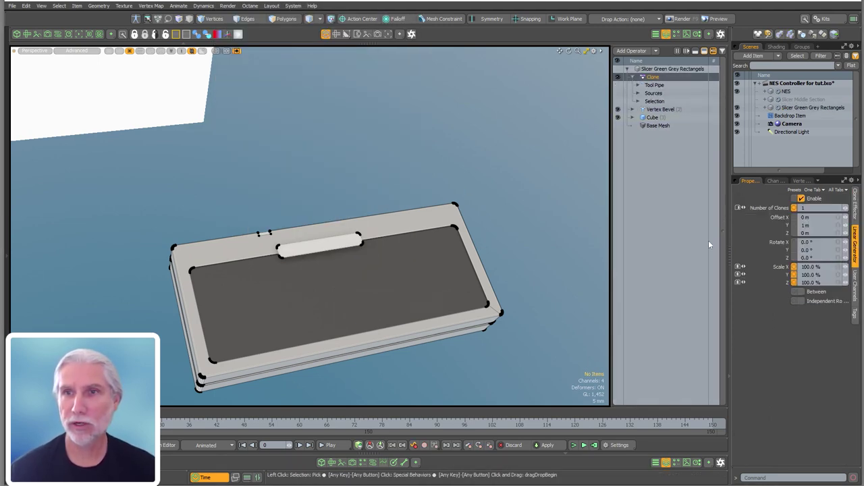
{"action": "left_click", "coordinate": [637, 100]}
{"action": "left_click", "coordinate": [638, 93]}
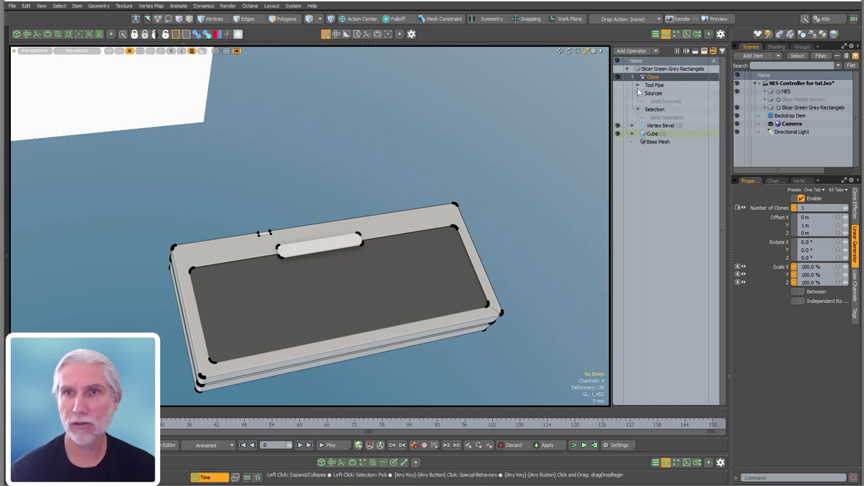
{"action": "left_click", "coordinate": [638, 86]}
{"action": "left_click", "coordinate": [679, 94]}
Set the Linear Generator's Y offset to 0 m, enable Between and set the number of clones to 6.
{"action": "mouse_move", "coordinate": [499, 168]}
{"action": "left_mouse_down", "text": "ctrl+alt"}
{"action": "mouse_move", "coordinate": [405, 168]}
{"action": "mouse_move", "coordinate": [395, 277]}
{"action": "left_mouse_up", "text": "ctrl+alt"}
{"action": "mouse_move", "coordinate": [395, 279]}
{"action": "left_mouse_down", "text": "ctrl+alt"}
{"action": "mouse_move", "coordinate": [341, 282]}
{"action": "mouse_move", "coordinate": [369, 278]}
{"action": "left_mouse_up", "text": "ctrl+alt"}
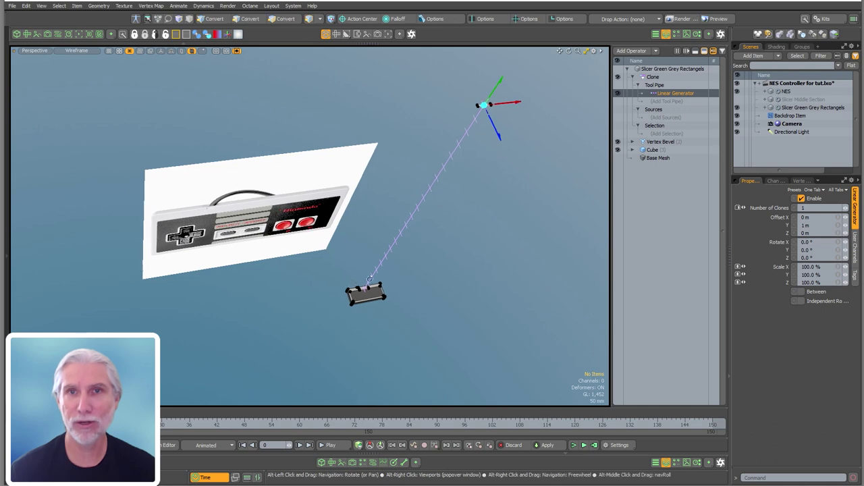
{"action": "type", "text": "k"}
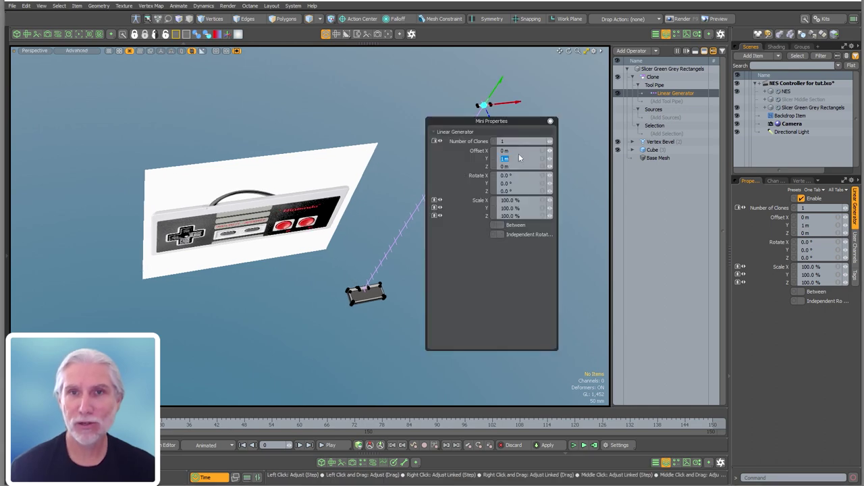
{"action": "type", "text": "0"}
{"action": "key", "text": "Return"}
{"action": "left_click_drag", "start_coordinate": [353, 320], "coordinate": [503, 233], "text": "ctrl+alt"}
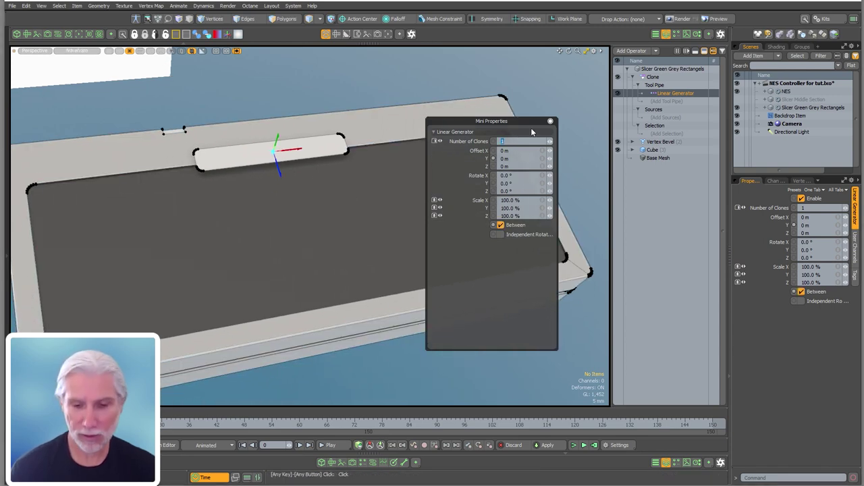
{"action": "key", "text": "Return"}
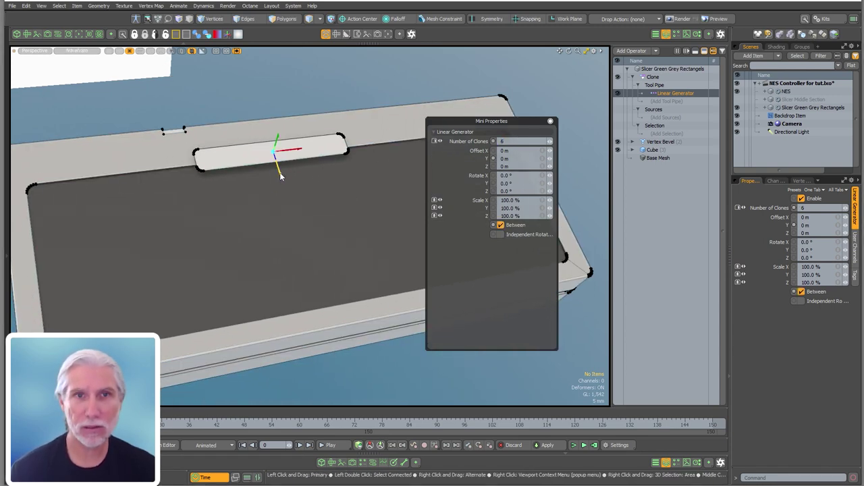
Spread the strips across the dark panel with a Z offset of about 37.2 mm, and set 5 clones to match the reference photo.
{"action": "left_click_drag", "start_coordinate": [279, 169], "coordinate": [324, 297]}
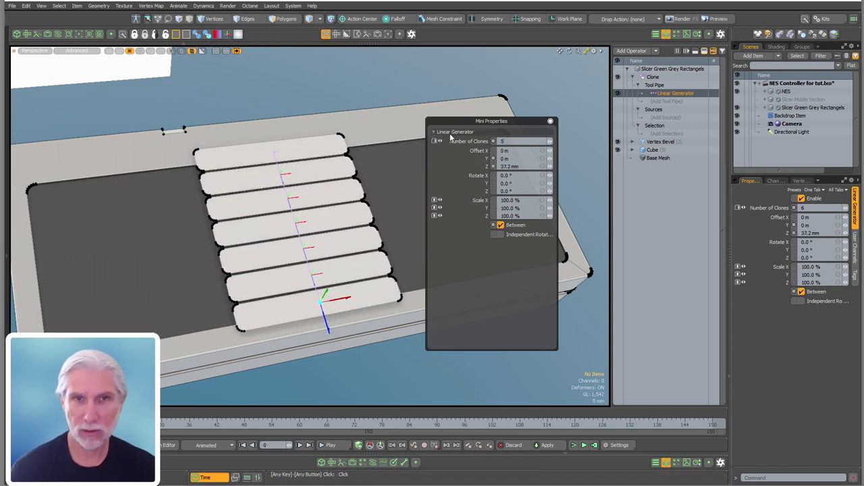
{"action": "key", "text": "Return"}
{"action": "mouse_move", "coordinate": [320, 316]}
{"action": "left_mouse_down", "text": "alt"}
{"action": "mouse_move", "coordinate": [311, 363]}
{"action": "mouse_move", "coordinate": [288, 301]}
{"action": "mouse_move", "coordinate": [222, 283]}
{"action": "mouse_move", "coordinate": [252, 182]}
{"action": "mouse_move", "coordinate": [320, 253]}
{"action": "mouse_move", "coordinate": [228, 218]}
{"action": "mouse_move", "coordinate": [189, 154]}
{"action": "left_mouse_up", "text": "alt"}
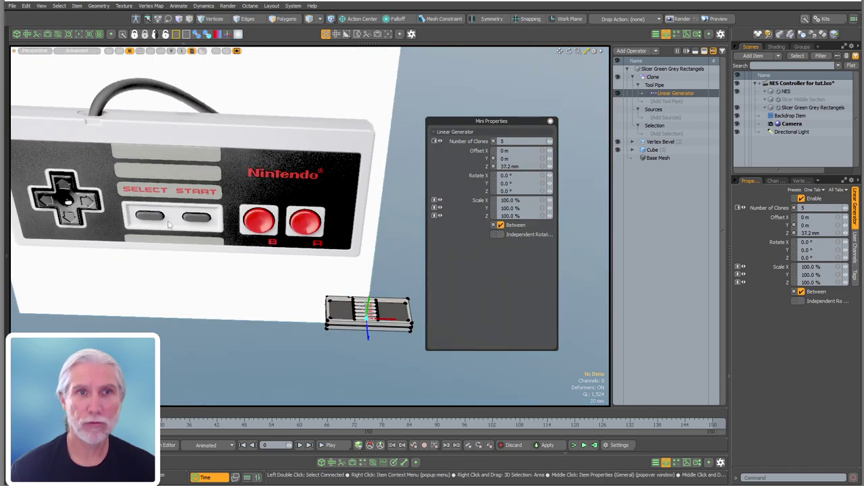
{"action": "mouse_move", "coordinate": [280, 278]}
{"action": "left_mouse_down", "text": "alt"}
{"action": "mouse_move", "coordinate": [177, 218]}
{"action": "mouse_move", "coordinate": [214, 292]}
{"action": "mouse_move", "coordinate": [195, 209]}
{"action": "left_mouse_up", "text": "alt"}
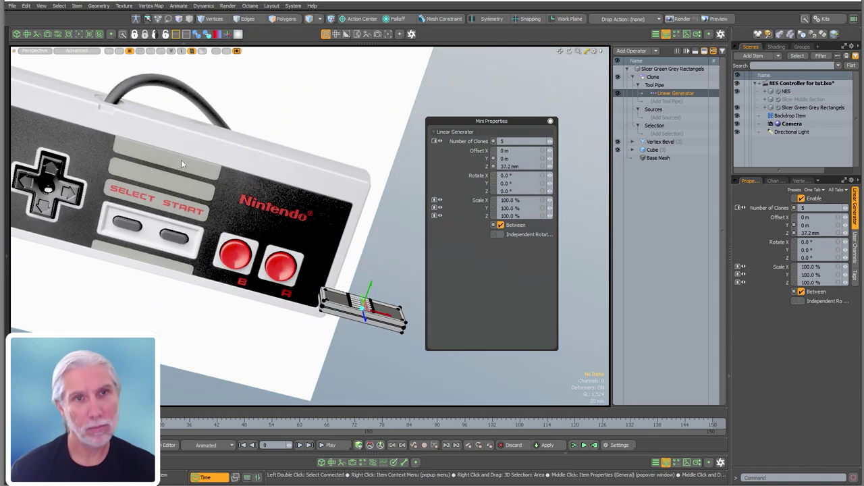
{"action": "mouse_move", "coordinate": [163, 266]}
{"action": "left_mouse_down", "text": "alt"}
{"action": "mouse_move", "coordinate": [266, 418]}
{"action": "mouse_move", "coordinate": [266, 299]}
{"action": "mouse_move", "coordinate": [314, 299]}
{"action": "mouse_move", "coordinate": [251, 226]}
{"action": "mouse_move", "coordinate": [367, 210]}
{"action": "mouse_move", "coordinate": [313, 187]}
{"action": "mouse_move", "coordinate": [291, 278]}
{"action": "mouse_move", "coordinate": [297, 289]}
{"action": "left_mouse_up", "text": "alt"}
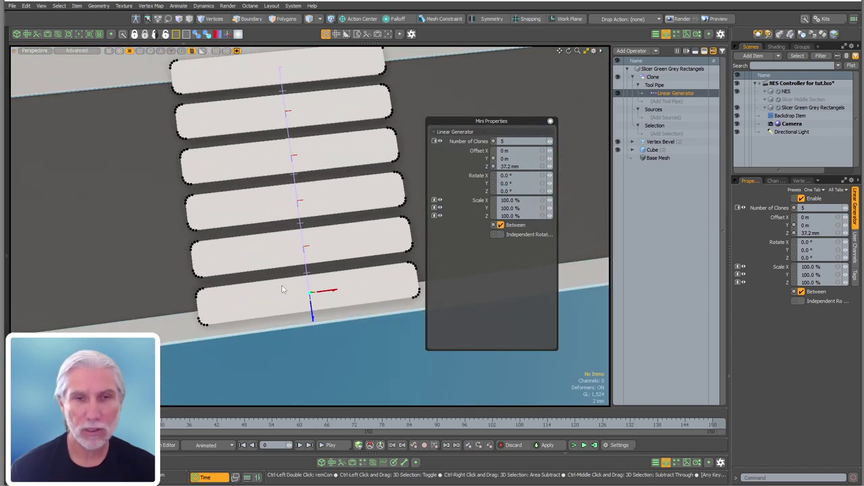
From the top view, extend the clones' Z offset to about 37.7 mm so the last strip overlaps the panel's front edge.
{"action": "key", "text": "KP_1"}
{"action": "left_click_drag", "start_coordinate": [282, 235], "coordinate": [320, 181], "text": "ctrl+alt"}
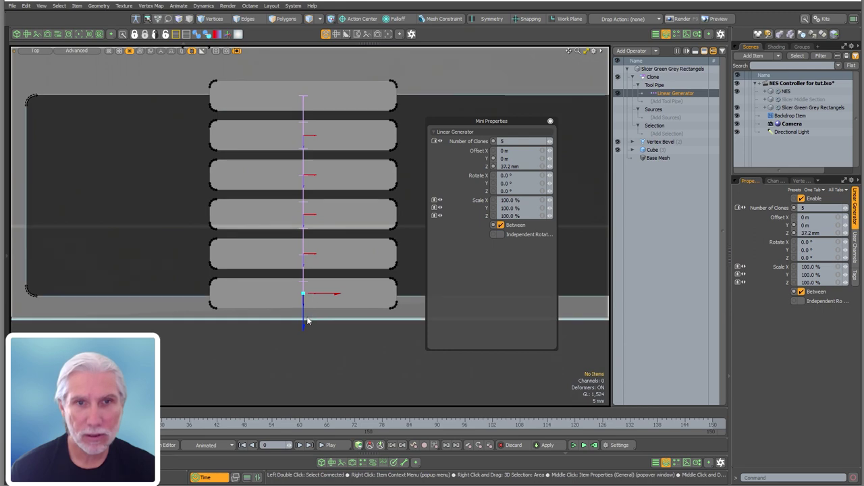
{"action": "left_click_drag", "start_coordinate": [312, 295], "coordinate": [312, 298]}
{"action": "key", "text": "ctrl+space"}
{"action": "left_click", "coordinate": [365, 278]}
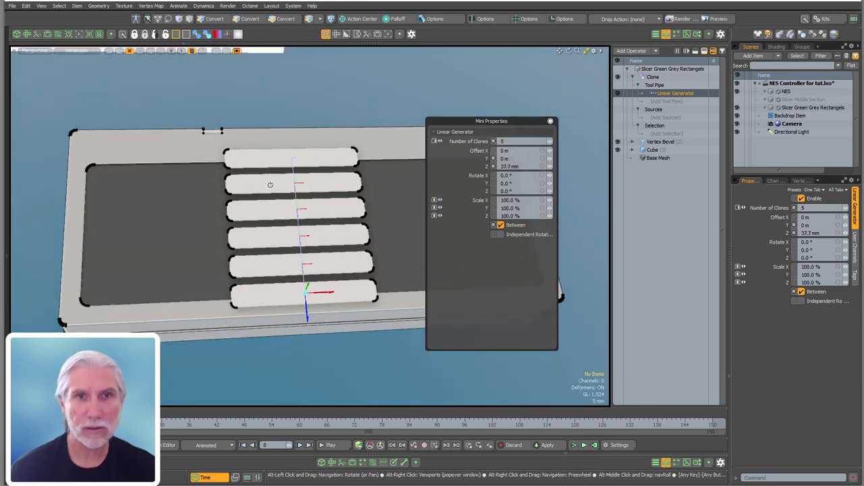
Compare the strip spacing with the reference photo and adjust the clones' Z offset to about 37.5 mm from the top view.
{"action": "left_click_drag", "start_coordinate": [270, 184], "coordinate": [187, 202], "text": "ctrl+alt"}
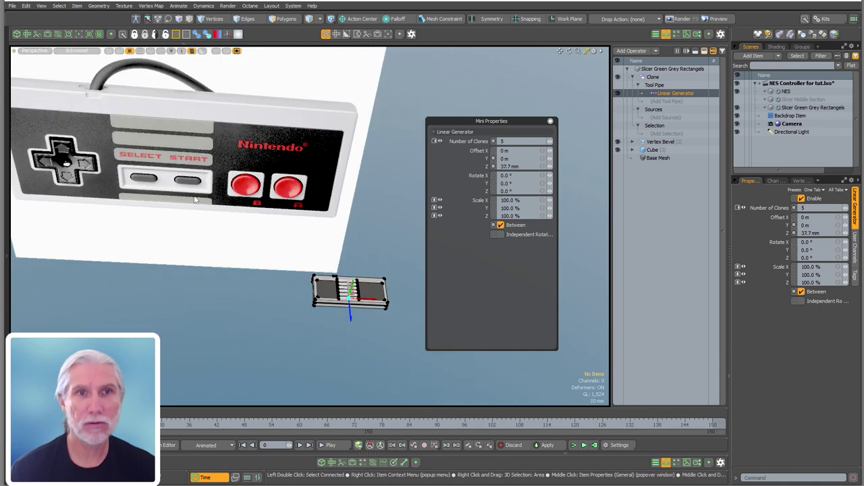
{"action": "key", "text": "ctrl+space"}
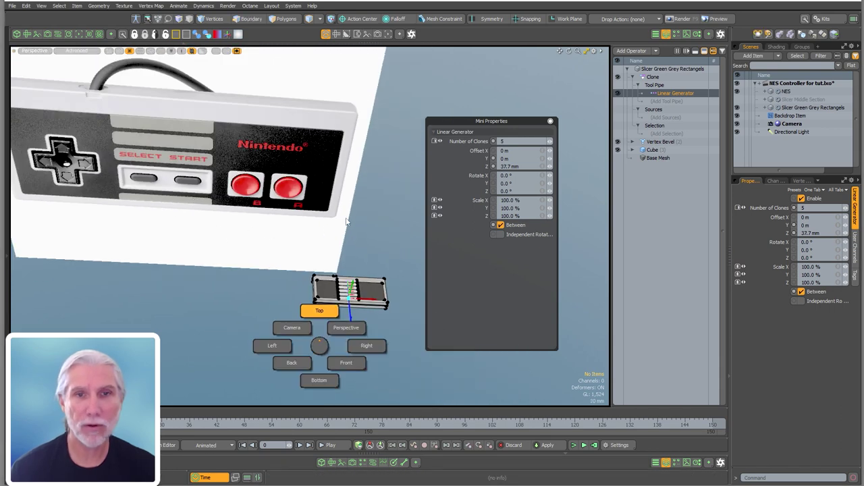
{"action": "left_click", "coordinate": [320, 310]}
{"action": "left_click_drag", "start_coordinate": [375, 304], "coordinate": [382, 276], "text": "ctrl+alt"}
{"action": "mouse_move", "coordinate": [214, 185]}
{"action": "left_mouse_down", "text": "alt"}
{"action": "mouse_move", "coordinate": [257, 276]}
{"action": "mouse_move", "coordinate": [299, 264]}
{"action": "mouse_move", "coordinate": [320, 284]}
{"action": "mouse_move", "coordinate": [309, 298]}
{"action": "mouse_move", "coordinate": [318, 312]}
{"action": "left_mouse_up", "text": "alt"}
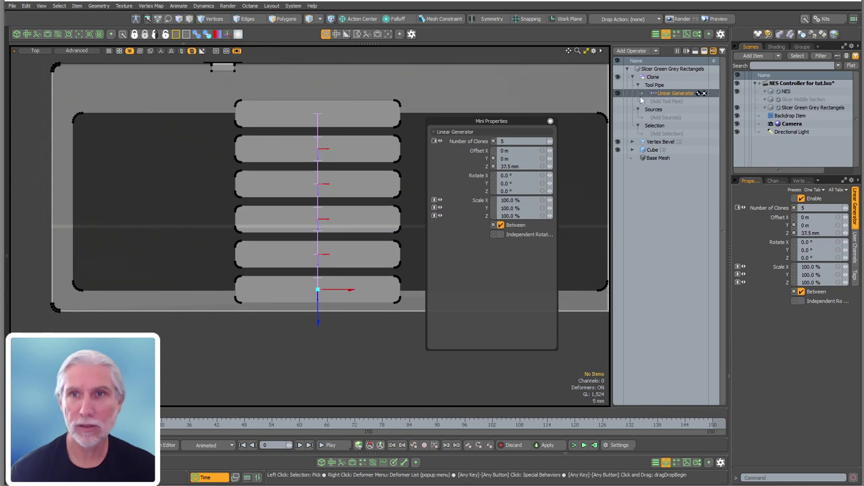
Move the slicer's source cube to about Z -14.95 mm and adjust the Linear Generator's Z offset to about 37.1 mm.
{"action": "left_click", "coordinate": [655, 151]}
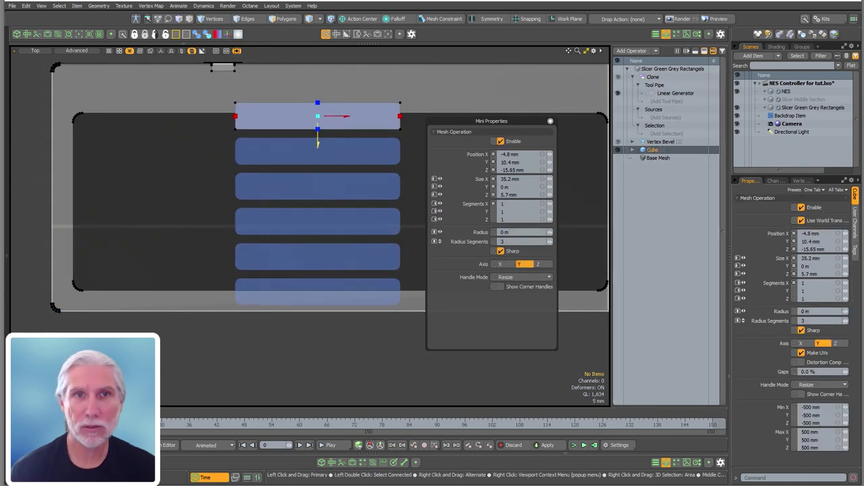
{"action": "left_click_drag", "start_coordinate": [317, 145], "coordinate": [317, 144]}
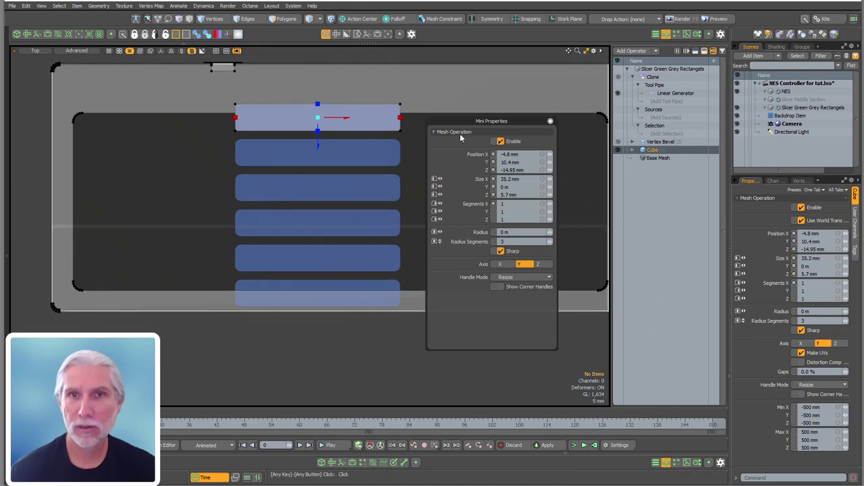
{"action": "left_click", "coordinate": [667, 94]}
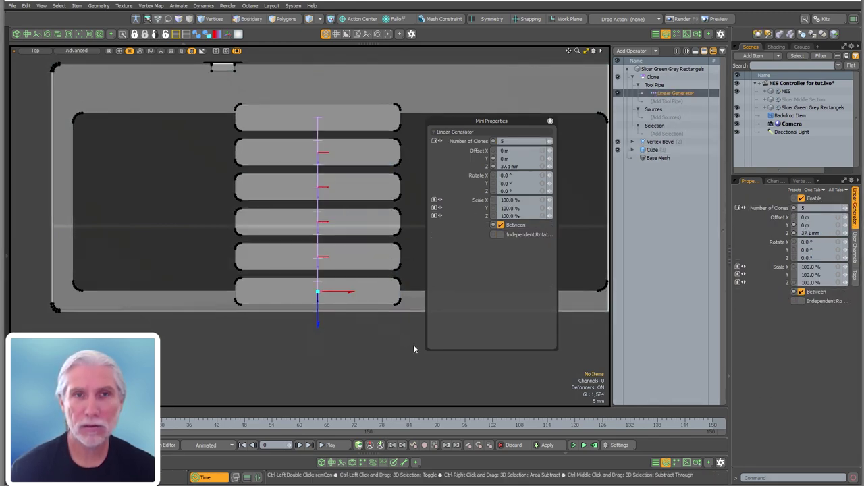
{"action": "key", "text": "ctrl+space"}
{"action": "left_click", "coordinate": [412, 220]}
{"action": "mouse_move", "coordinate": [378, 229]}
{"action": "left_mouse_down", "text": "alt"}
{"action": "mouse_move", "coordinate": [345, 238]}
{"action": "mouse_move", "coordinate": [312, 204]}
{"action": "mouse_move", "coordinate": [268, 254]}
{"action": "left_mouse_up", "text": "alt"}
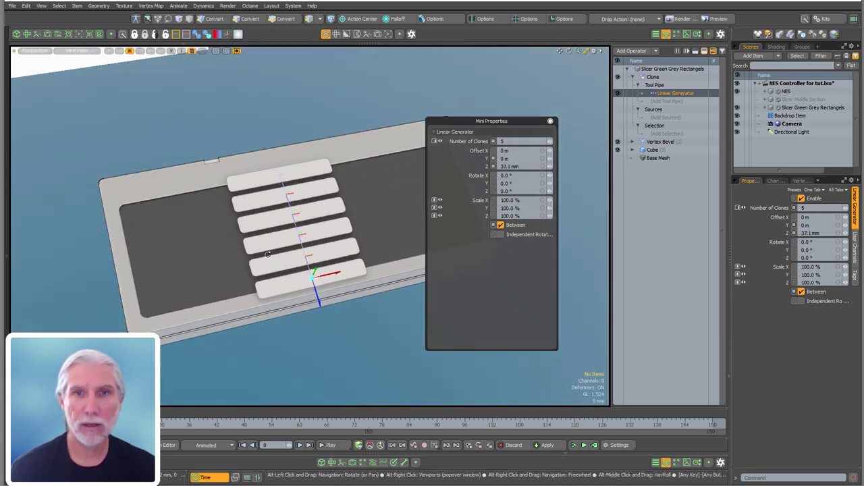
{"action": "left_click", "coordinate": [549, 121]}
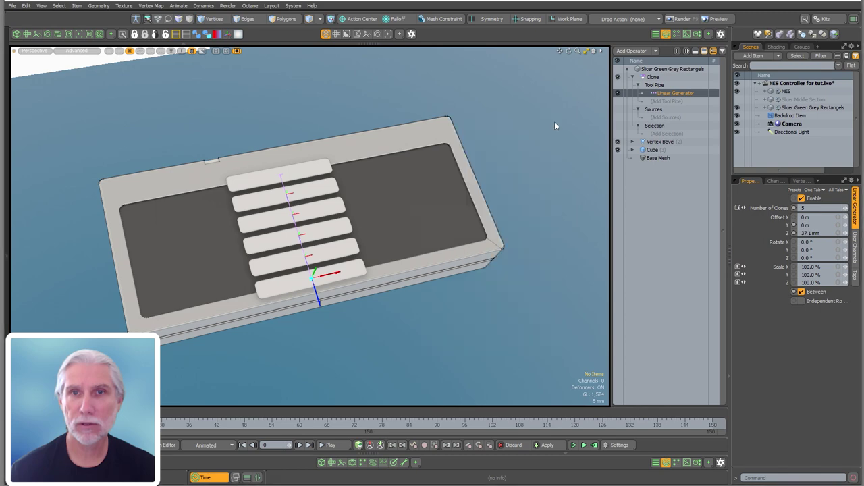
Add a Thicken operation to the slicer mesh and offset the flat strips into solid bars.
{"action": "double_click", "coordinate": [663, 252]}
{"action": "type", "text": "thick"}
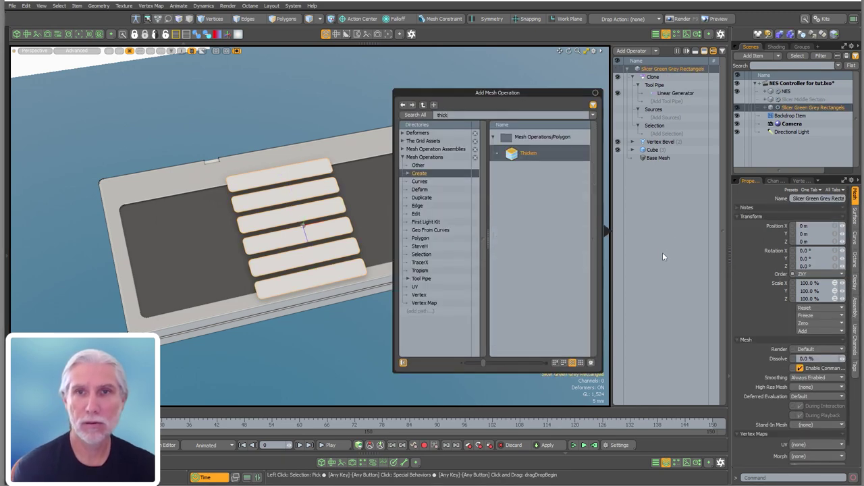
{"action": "key", "text": "Return"}
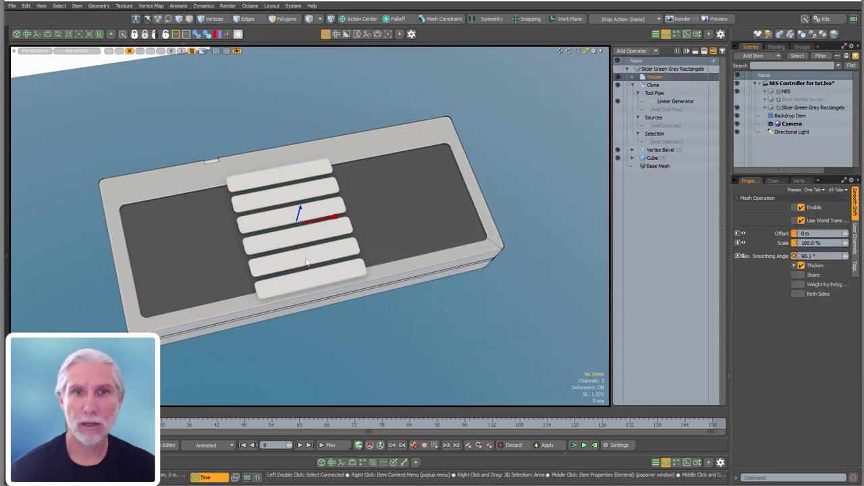
{"action": "left_click_drag", "start_coordinate": [301, 240], "coordinate": [330, 270], "text": "alt"}
{"action": "left_click", "coordinate": [331, 122]}
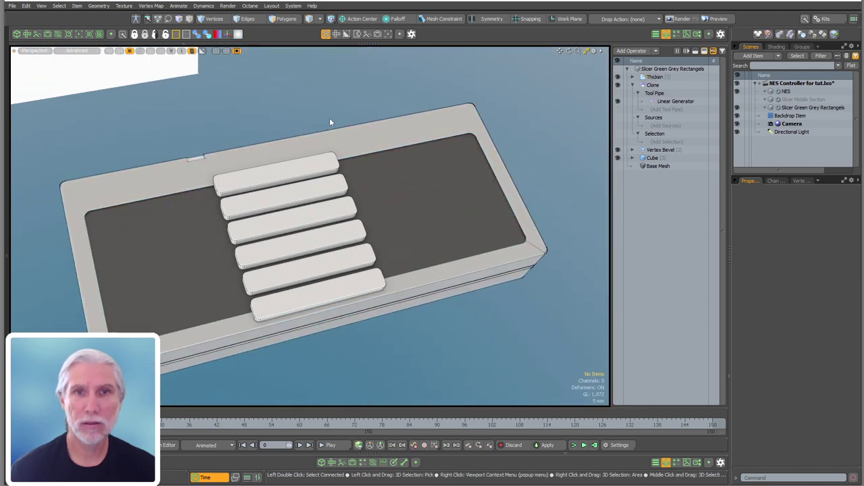
Compare the dark panel with the reference photo and set the Dark Grey Plastic base material's diffuse color to 0.17 0.17 0.17.
{"action": "left_click_drag", "start_coordinate": [329, 122], "coordinate": [376, 207], "text": "ctrl+alt"}
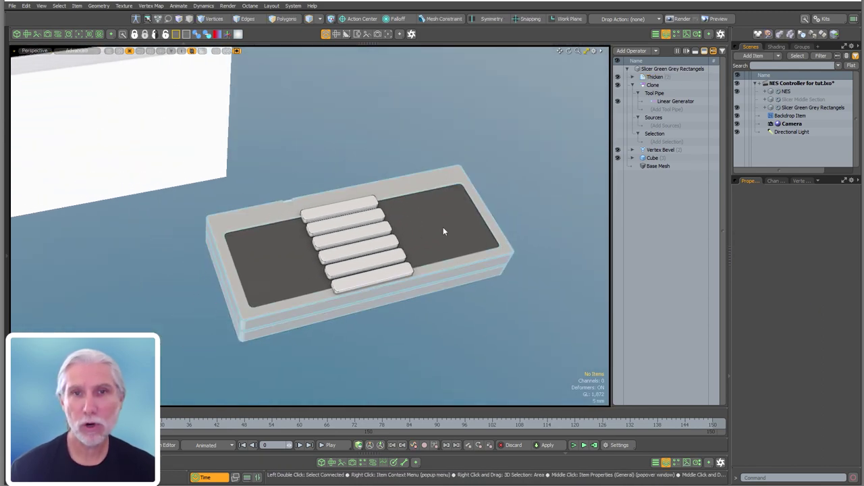
{"action": "left_click_drag", "start_coordinate": [454, 227], "coordinate": [263, 209], "text": "ctrl+alt"}
{"action": "left_click_drag", "start_coordinate": [263, 208], "coordinate": [231, 159], "text": "alt+shift"}
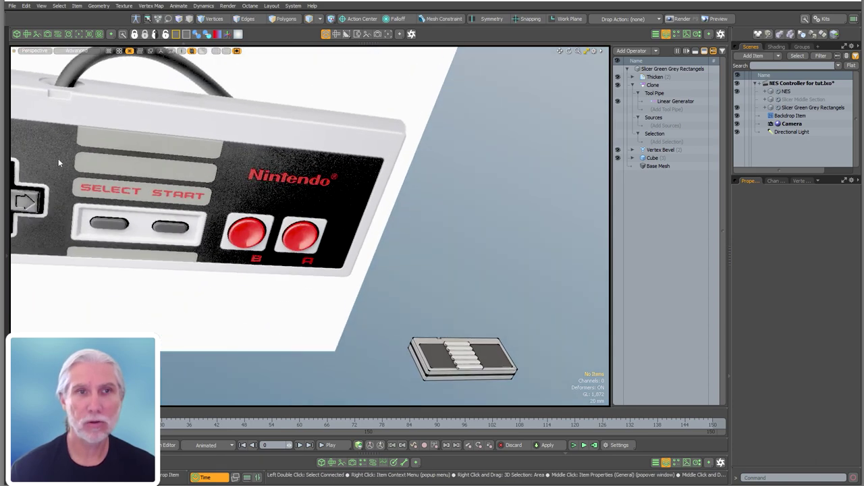
{"action": "left_click", "coordinate": [776, 46]}
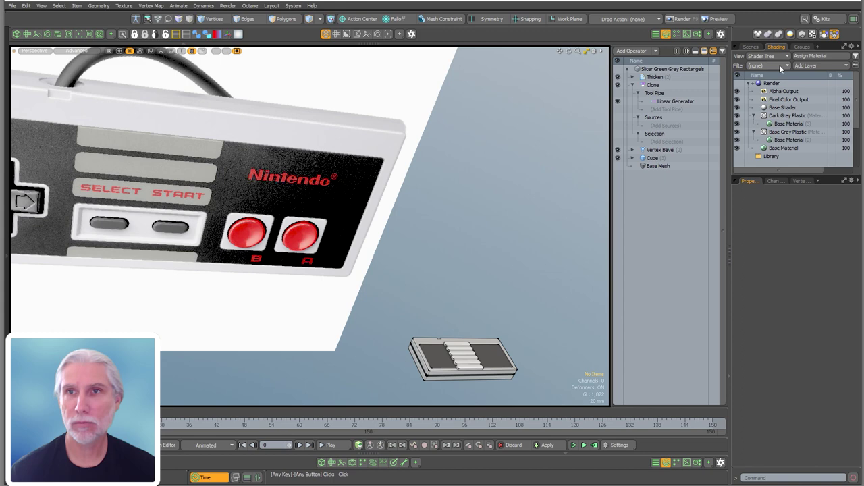
{"action": "left_click", "coordinate": [786, 125]}
{"action": "left_click_drag", "start_coordinate": [813, 226], "coordinate": [816, 227], "text": "shift"}
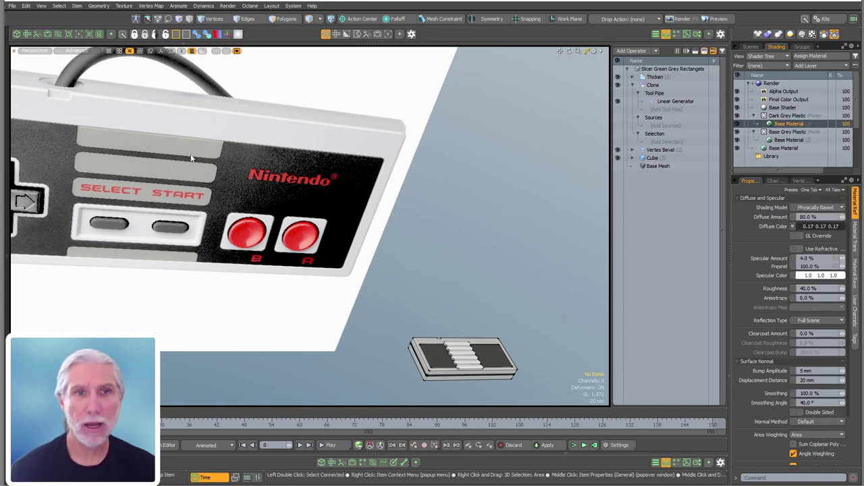
Add a Solid Drill operation to the NES mesh with Slicer Green Grey Rectangels as driver surface and Stencil as operation.
{"action": "key", "text": "alt"}
{"action": "left_click_drag", "start_coordinate": [132, 125], "coordinate": [376, 212], "text": "alt"}
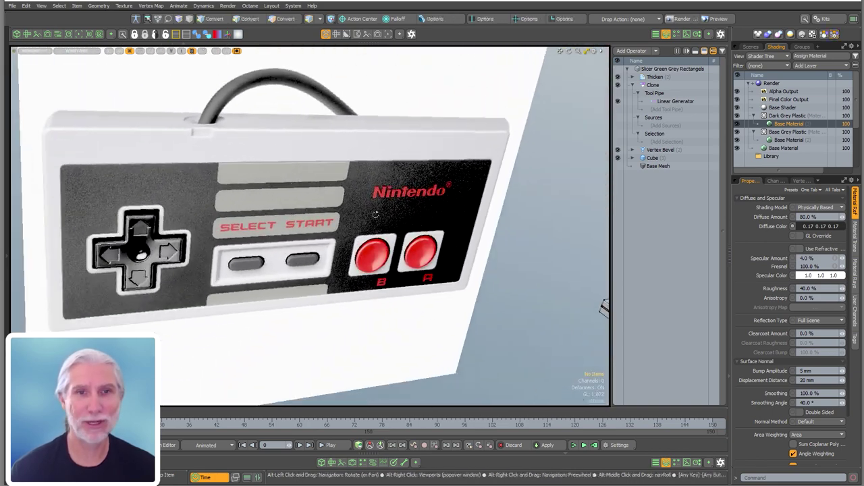
{"action": "left_click_drag", "start_coordinate": [302, 159], "coordinate": [269, 155], "text": "ctrl+alt"}
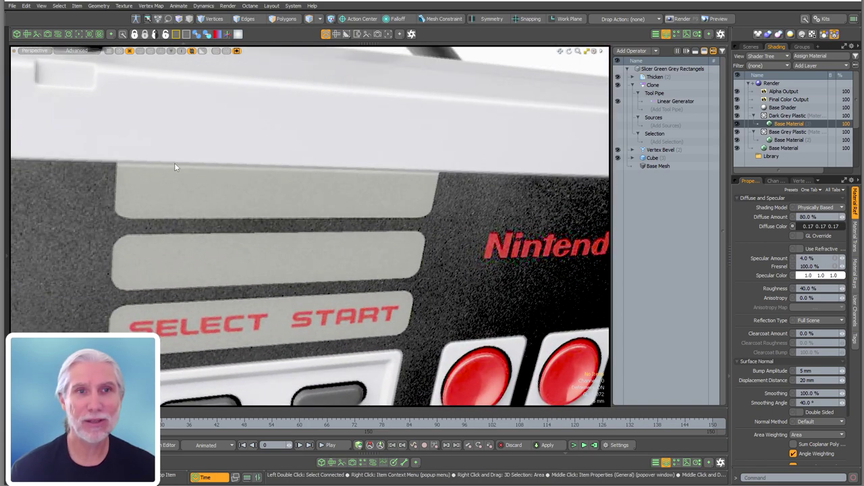
{"action": "left_click_drag", "start_coordinate": [338, 166], "coordinate": [327, 237], "text": "ctrl+alt"}
{"action": "left_click_drag", "start_coordinate": [327, 236], "coordinate": [459, 234], "text": "ctrl+alt"}
{"action": "left_click_drag", "start_coordinate": [422, 263], "coordinate": [323, 246], "text": "alt+shift"}
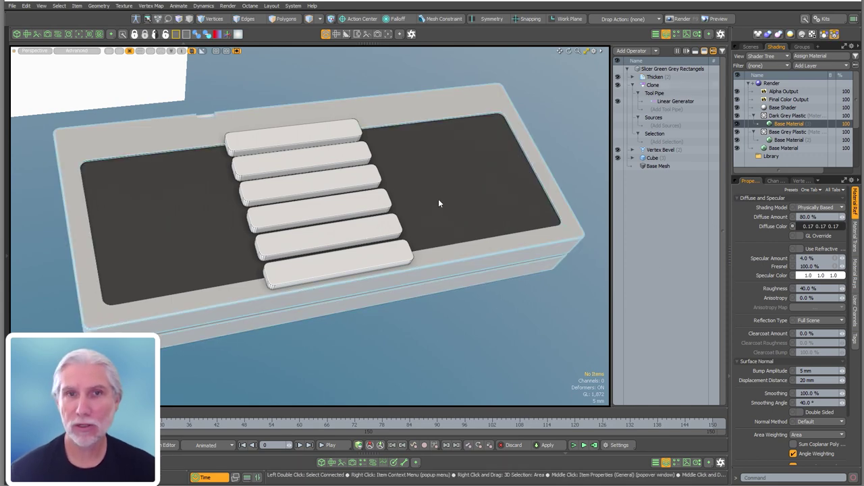
{"action": "left_click", "coordinate": [327, 297]}
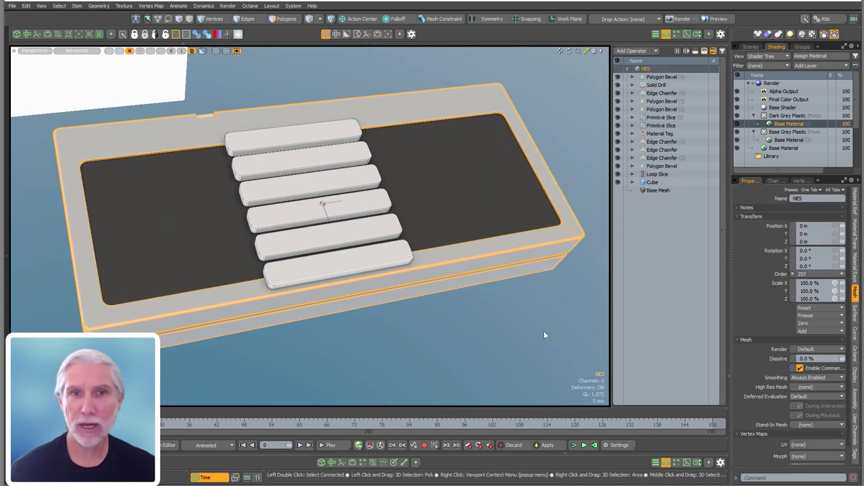
{"action": "double_click", "coordinate": [663, 275]}
{"action": "type", "text": "s"}
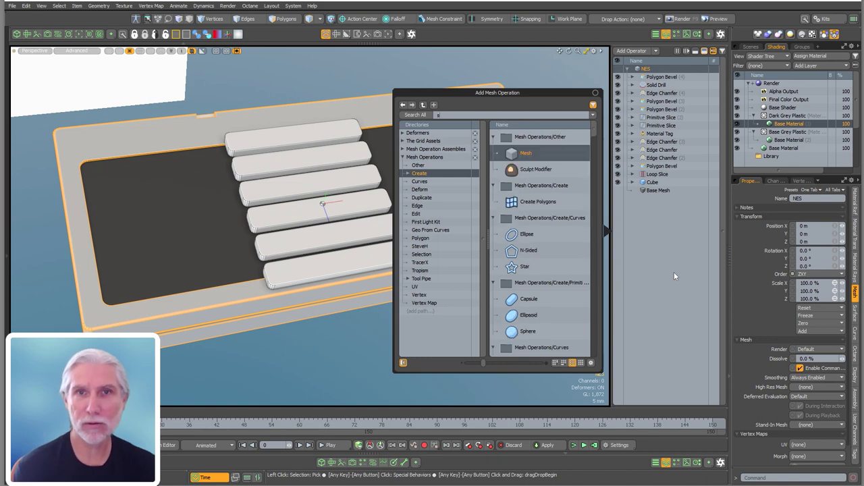
{"action": "type", "text": "olid"}
{"action": "key", "text": "Return"}
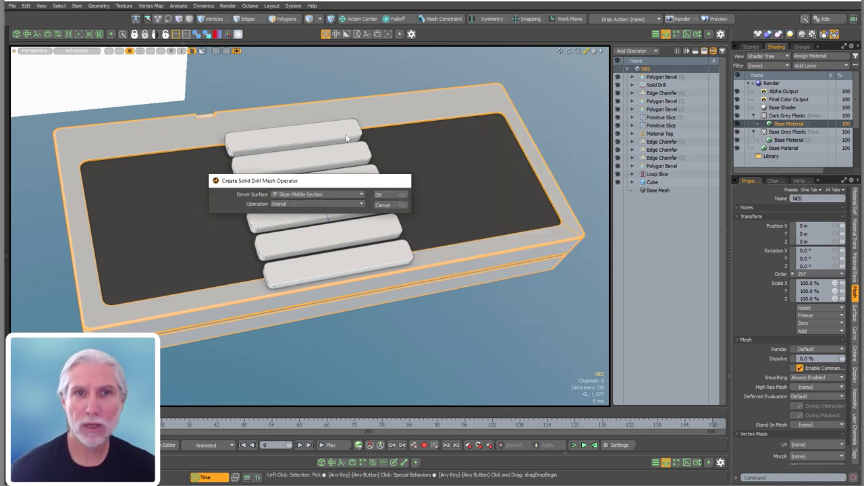
{"action": "left_click", "coordinate": [313, 194]}
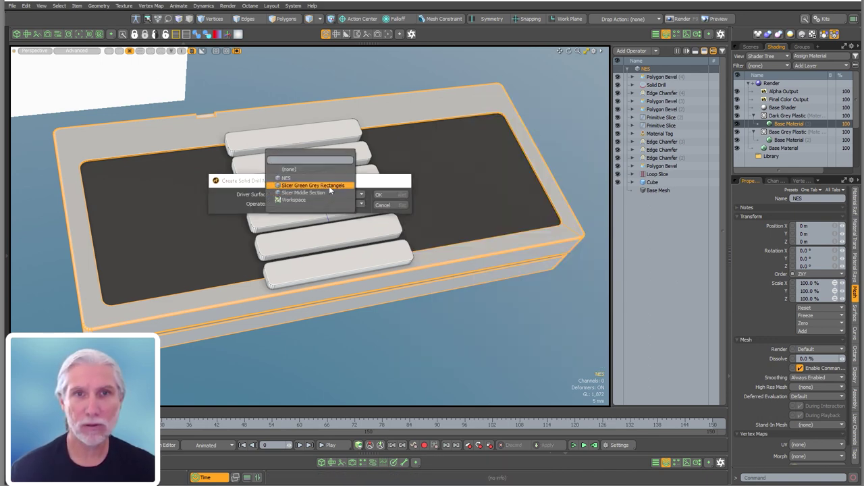
{"action": "left_click", "coordinate": [330, 186]}
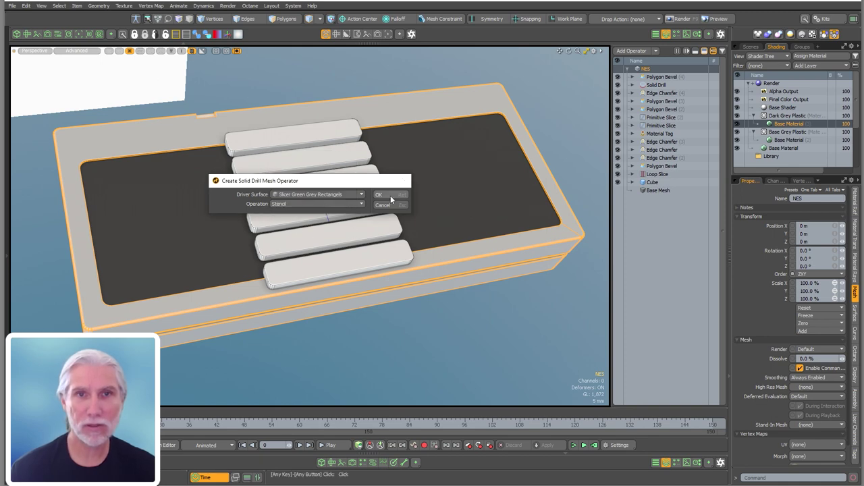
{"action": "left_click", "coordinate": [391, 195]}
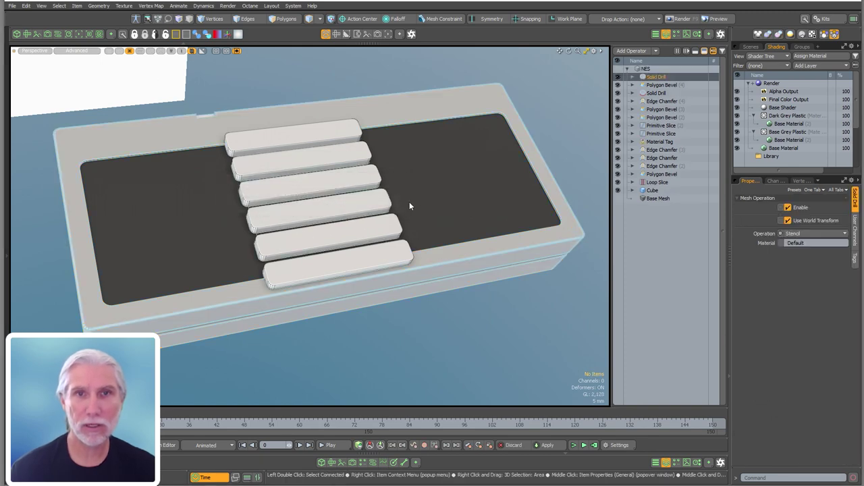
Hide the Slicer Green Grey Rectangels mesh and inspect the stripes stencilled onto the controller.
{"action": "left_click", "coordinate": [751, 47]}
{"action": "mouse_move", "coordinate": [551, 150]}
{"action": "left_mouse_down", "text": "alt"}
{"action": "mouse_move", "coordinate": [449, 238]}
{"action": "mouse_move", "coordinate": [362, 265]}
{"action": "mouse_move", "coordinate": [366, 145]}
{"action": "mouse_move", "coordinate": [349, 88]}
{"action": "mouse_move", "coordinate": [426, 212]}
{"action": "left_mouse_up", "text": "alt"}
{"action": "scroll", "coordinate": [361, 263], "scroll_direction": "up", "scroll_amount": 3}
{"action": "left_click_drag", "start_coordinate": [490, 176], "coordinate": [459, 176], "text": "ctrl+alt"}
Limit the new Solid Drill with a Select by Previous Operation using source Polygon Bevel (4) and name Front.
{"action": "left_click", "coordinate": [634, 77]}
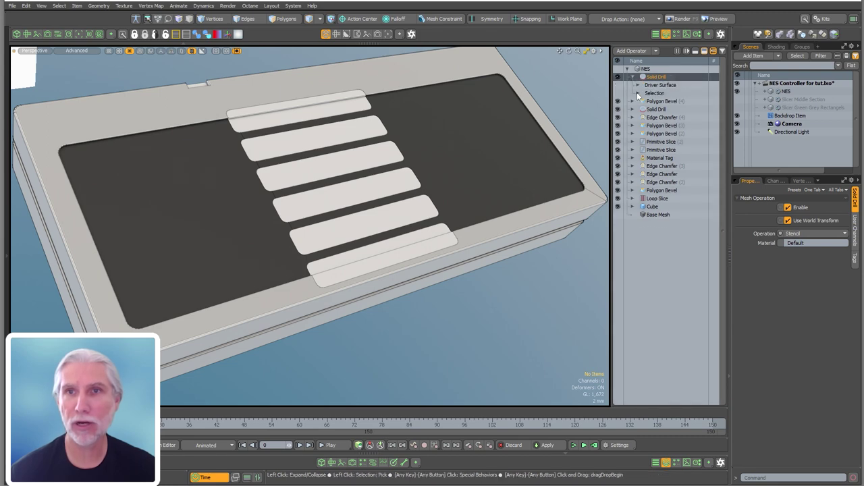
{"action": "left_click", "coordinate": [637, 93]}
{"action": "left_click", "coordinate": [667, 100]}
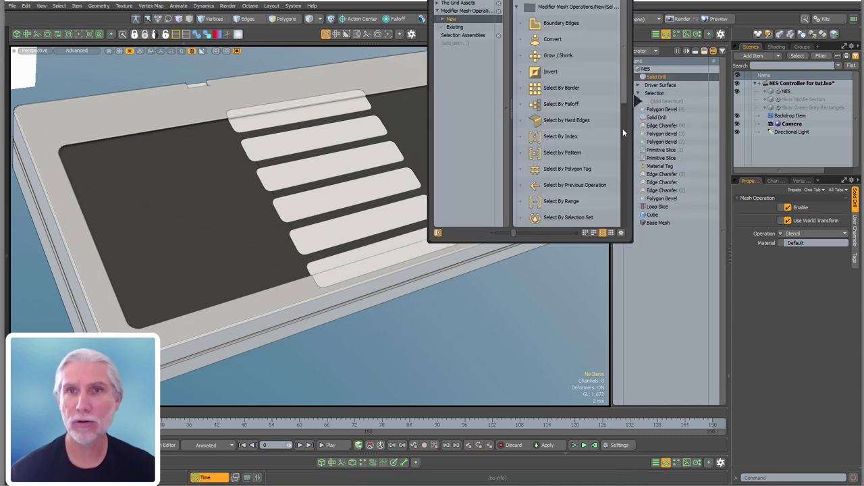
{"action": "double_click", "coordinate": [570, 182]}
{"action": "left_click", "coordinate": [796, 230]}
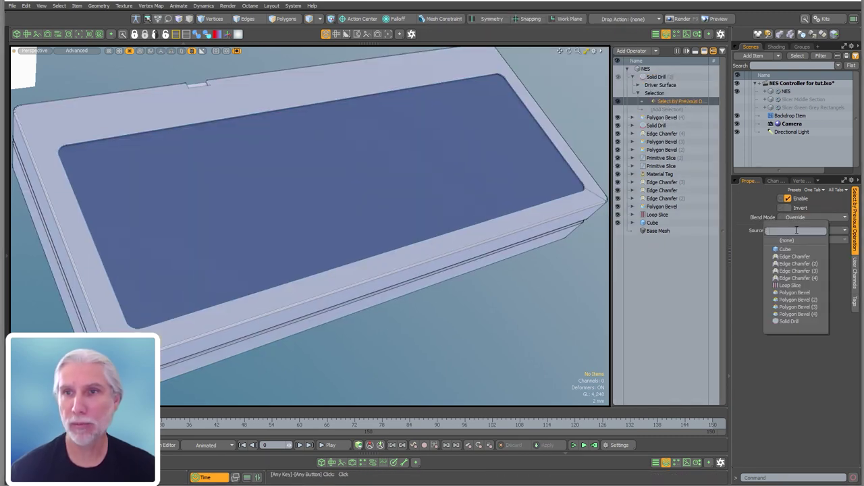
{"action": "left_click", "coordinate": [799, 314]}
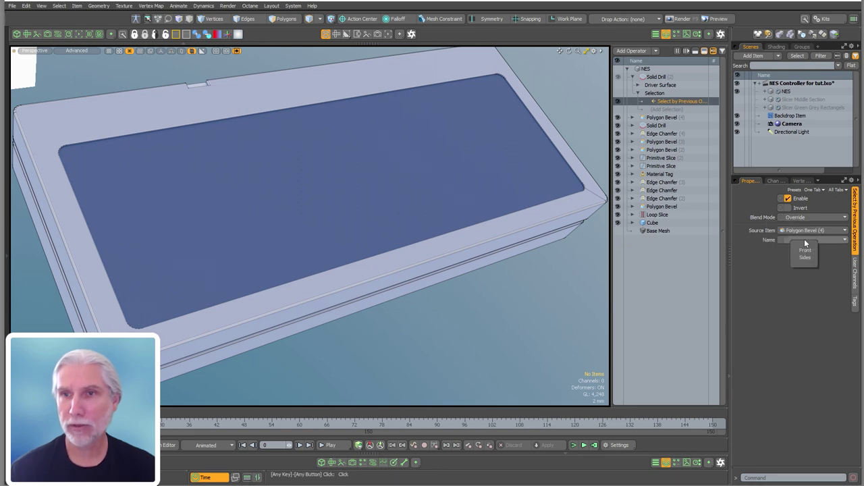
{"action": "left_click", "coordinate": [805, 240]}
{"action": "left_click", "coordinate": [805, 251]}
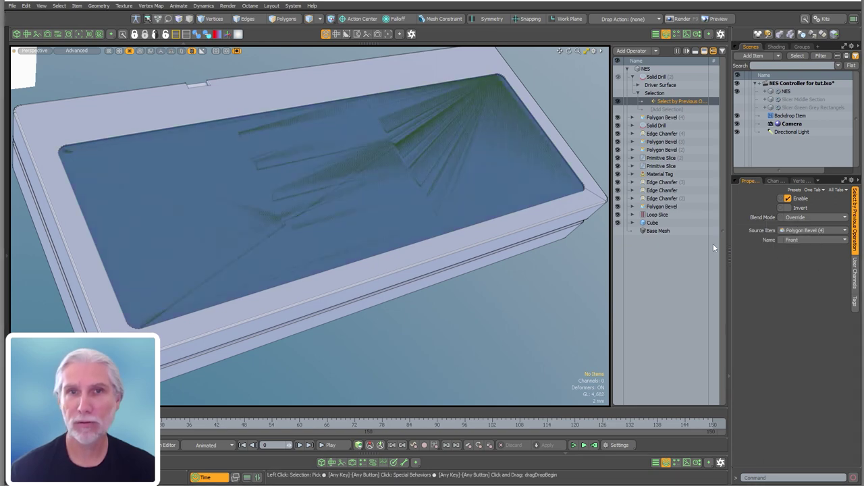
Inspect the stripes on the recessed panel and set the Solid Drill's material to Green Grey Plastic.
{"action": "left_click", "coordinate": [655, 77]}
{"action": "left_click_drag", "start_coordinate": [432, 172], "coordinate": [405, 169], "text": "alt"}
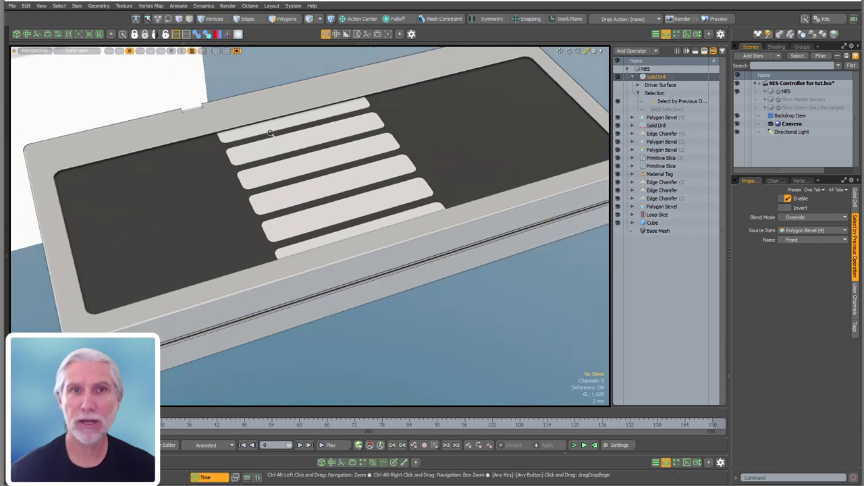
{"action": "scroll", "coordinate": [297, 85], "scroll_direction": "up", "scroll_amount": 6, "text": "alt"}
{"action": "left_click_drag", "start_coordinate": [297, 85], "coordinate": [158, 237], "text": "alt"}
{"action": "left_click_drag", "start_coordinate": [405, 197], "coordinate": [297, 197], "text": "ctrl+alt"}
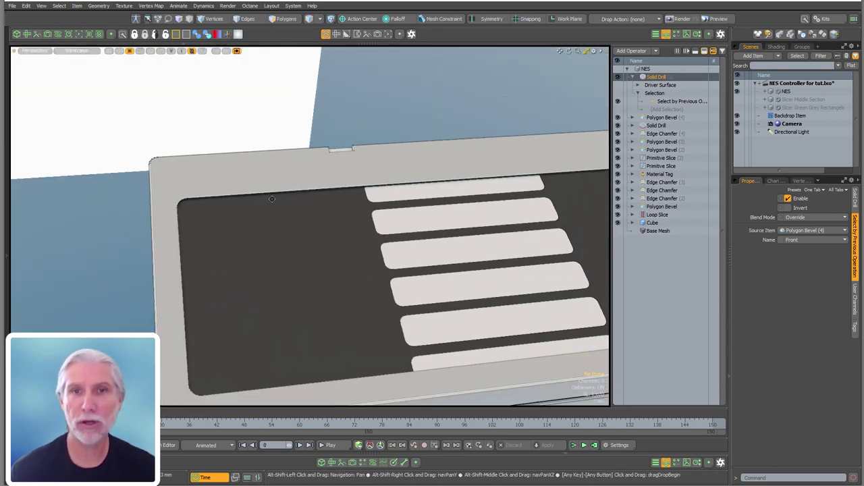
{"action": "left_click_drag", "start_coordinate": [476, 324], "coordinate": [366, 229], "text": "alt+shift"}
{"action": "scroll", "coordinate": [366, 279], "scroll_direction": "down", "scroll_amount": 4, "text": "alt"}
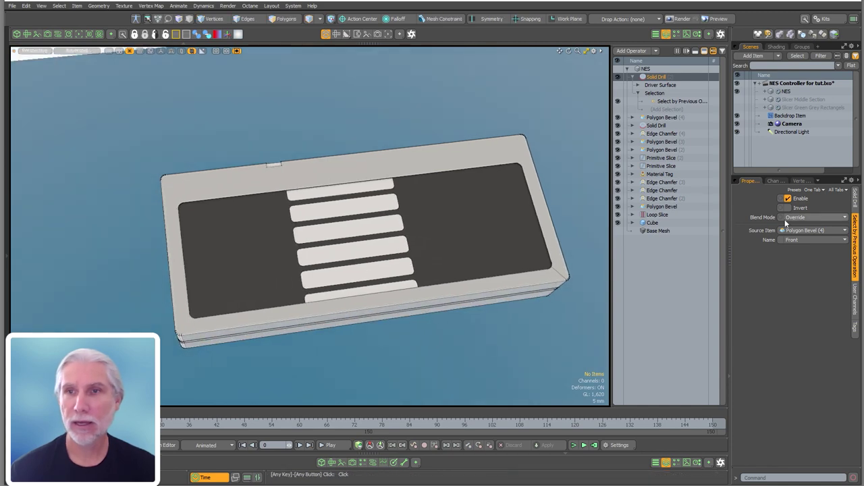
{"action": "left_click", "coordinate": [854, 202]}
{"action": "left_click", "coordinate": [817, 243]}
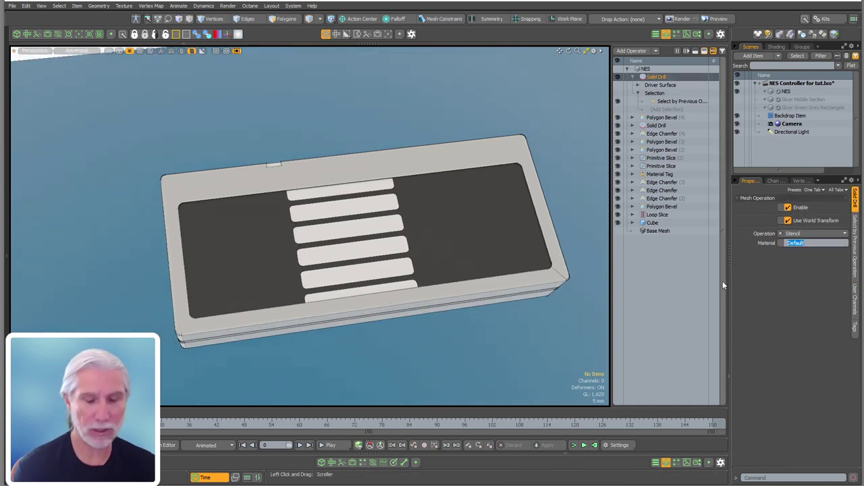
{"action": "type", "text": "Green Gre"}
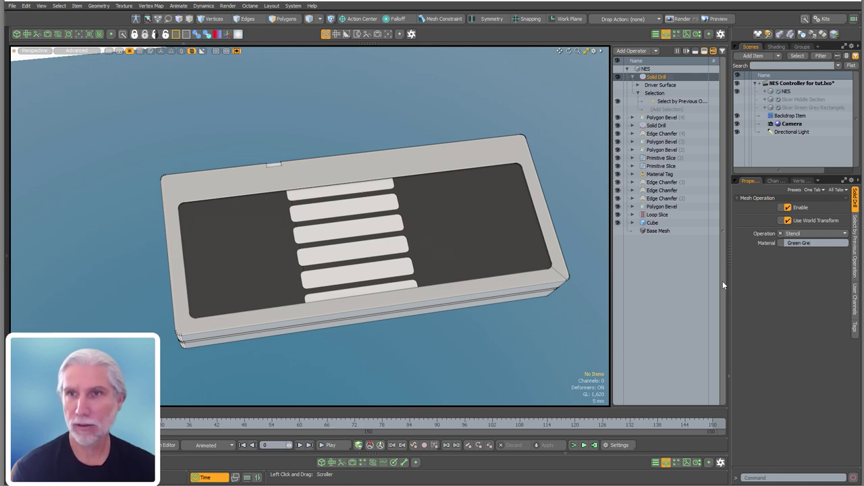
{"action": "type", "text": "y Plastic"}
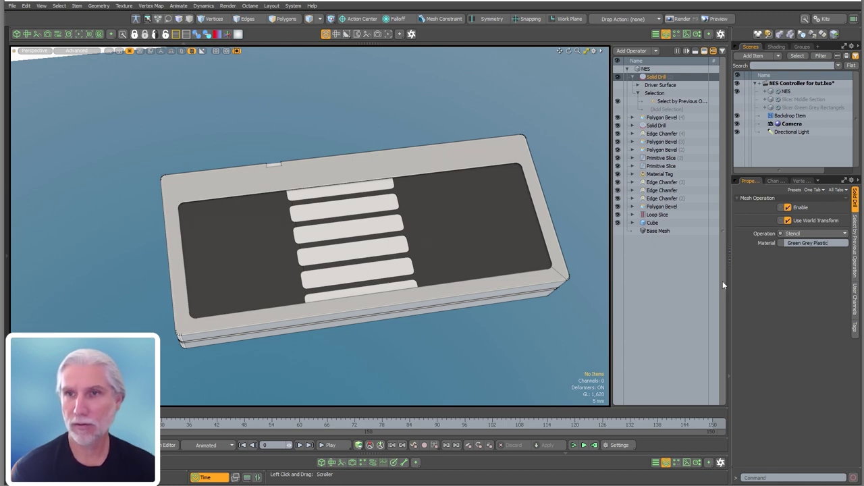
Add a group to the Shader Tree and assign it the Green Grey Plastic polygon tag.
{"action": "left_click", "coordinate": [782, 47]}
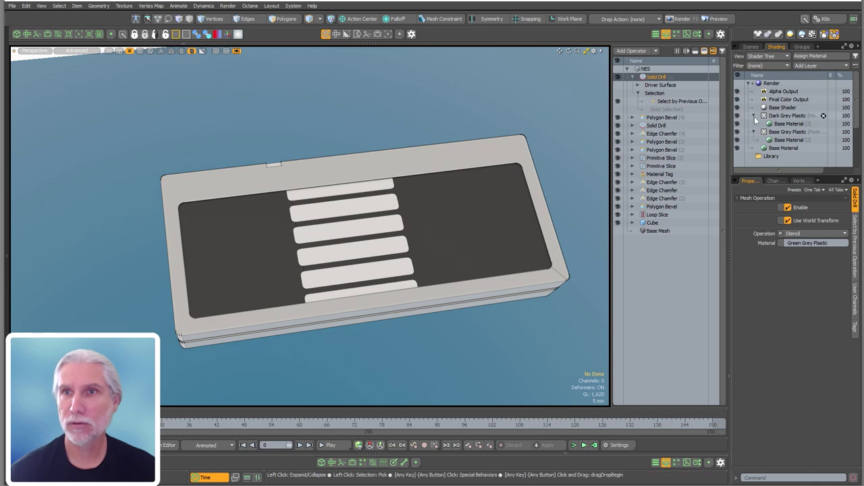
{"action": "left_click", "coordinate": [814, 65]}
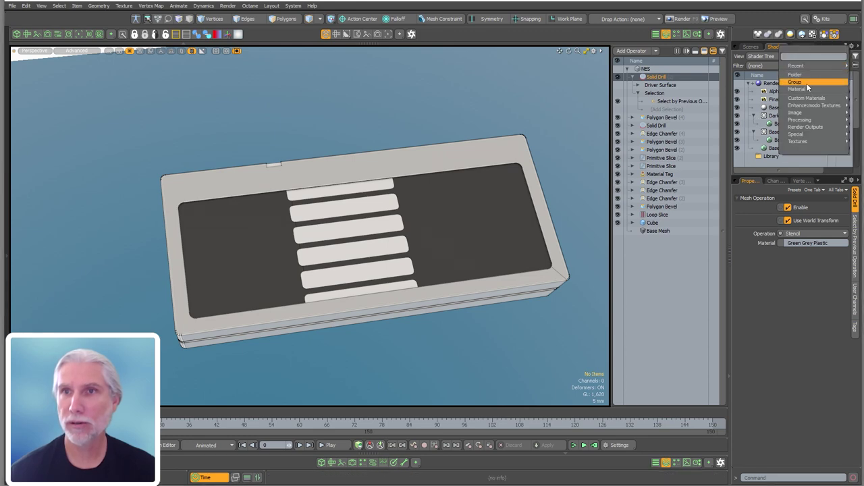
{"action": "left_click", "coordinate": [797, 82]}
{"action": "left_click", "coordinate": [857, 215]}
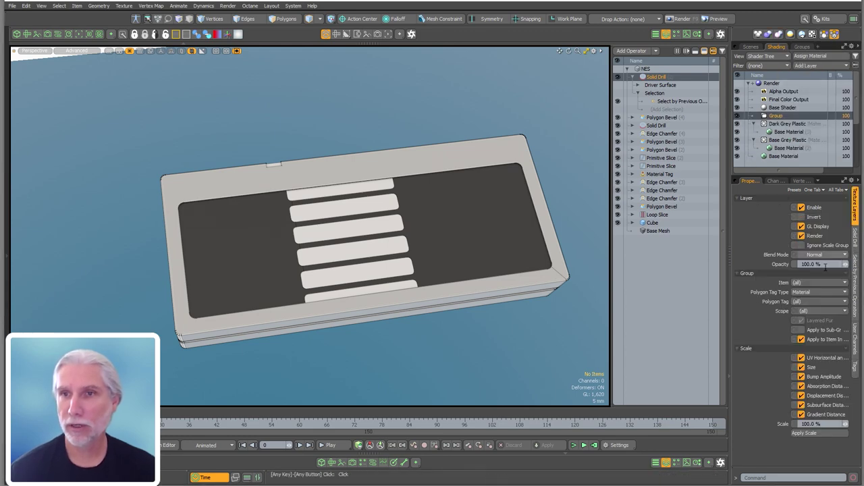
{"action": "left_click", "coordinate": [808, 302]}
{"action": "left_click", "coordinate": [813, 338]}
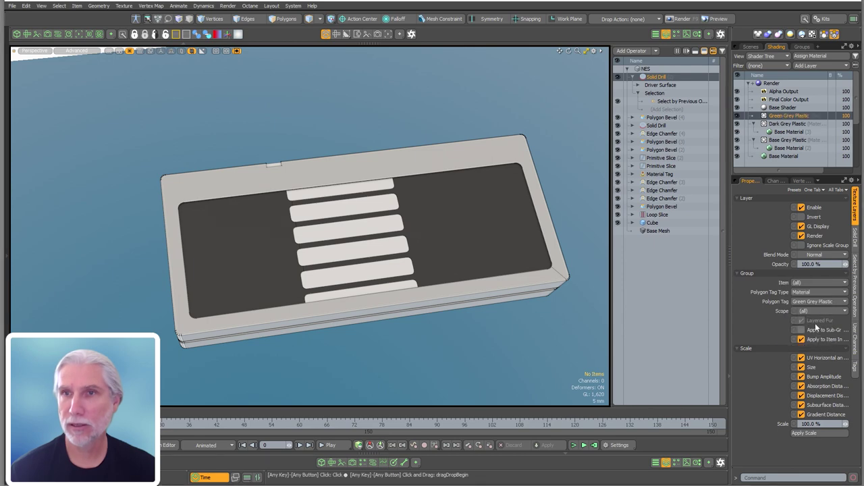
Add a material to the Green Grey Plastic group and set its diffuse color to 0.56 0.57 0.56.
{"action": "left_click", "coordinate": [809, 66]}
{"action": "left_click", "coordinate": [801, 90]}
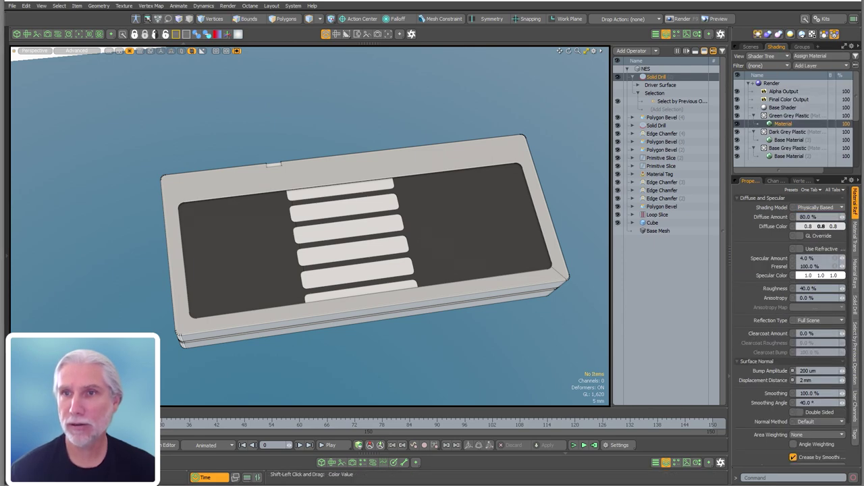
{"action": "left_click_drag", "start_coordinate": [825, 227], "coordinate": [823, 231]}
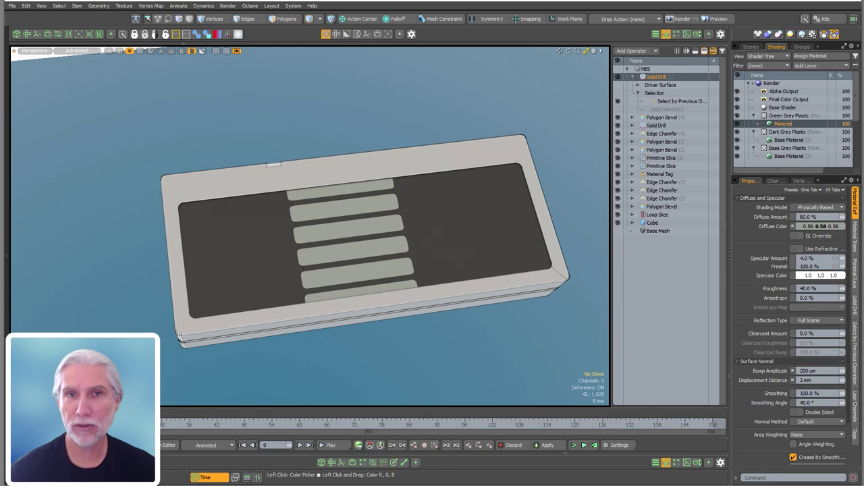
{"action": "left_click_drag", "start_coordinate": [821, 227], "coordinate": [819, 226]}
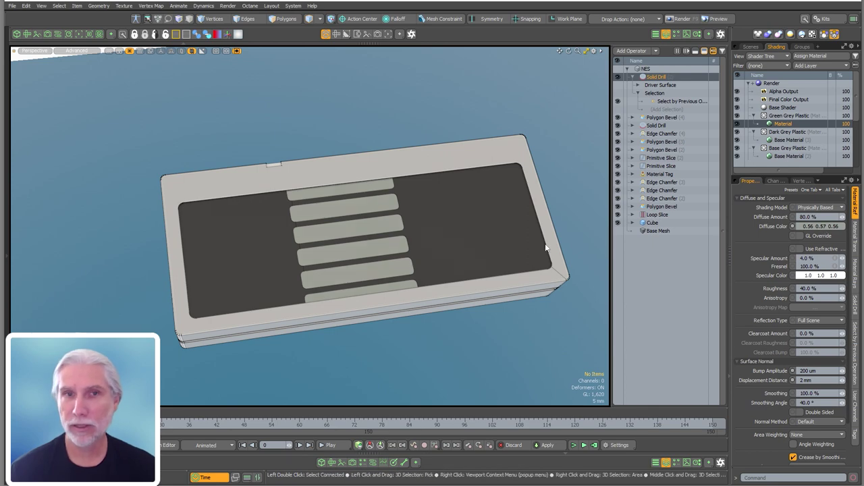
Compare the stripes' color, number and spacing with the NES controller reference photo.
{"action": "left_click_drag", "start_coordinate": [363, 251], "coordinate": [375, 365], "text": "ctrl+alt"}
{"action": "scroll", "coordinate": [355, 309], "scroll_direction": "down", "scroll_amount": 2}
{"action": "scroll", "coordinate": [463, 279], "scroll_direction": "down", "scroll_amount": 5}
{"action": "left_click_drag", "start_coordinate": [463, 279], "coordinate": [405, 270], "text": "alt"}
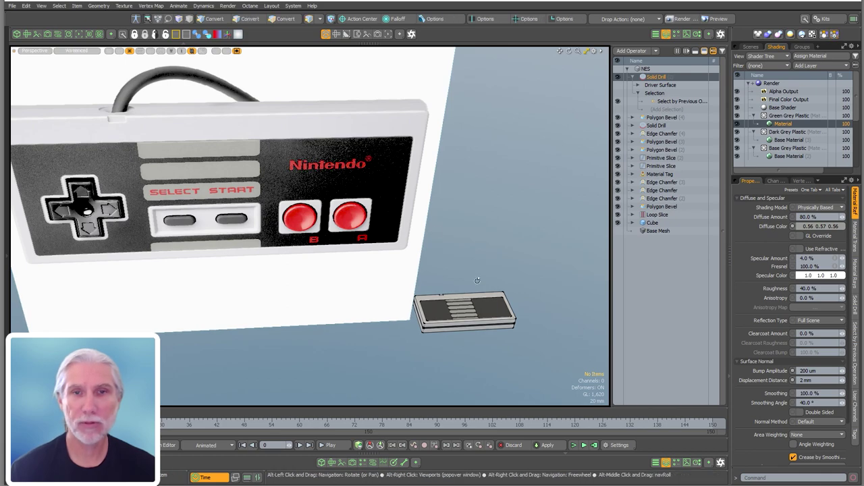
{"action": "left_click_drag", "start_coordinate": [477, 279], "coordinate": [463, 343], "text": "alt"}
{"action": "scroll", "coordinate": [432, 317], "scroll_direction": "up", "scroll_amount": 5}
{"action": "left_click_drag", "start_coordinate": [432, 317], "coordinate": [344, 160], "text": "alt+shift"}
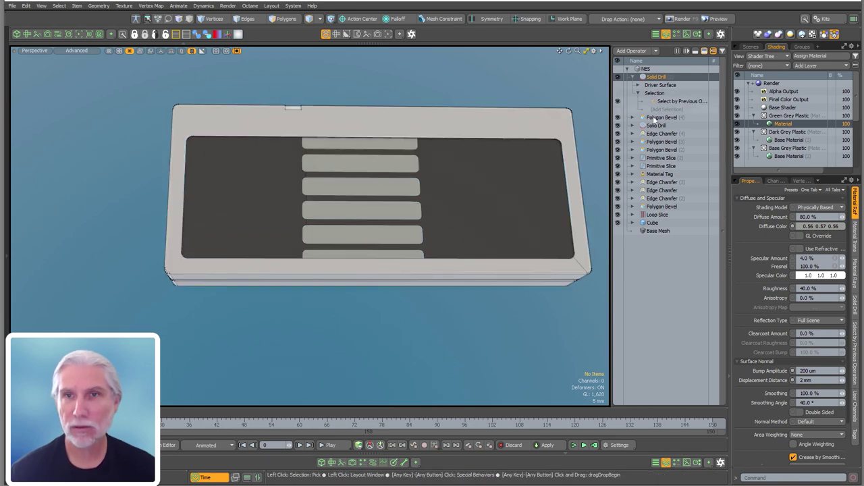
Set the Linear Generator's number of clones to 4 in the green grey rectangle slicer and check the stripes.
{"action": "key", "text": "Escape"}
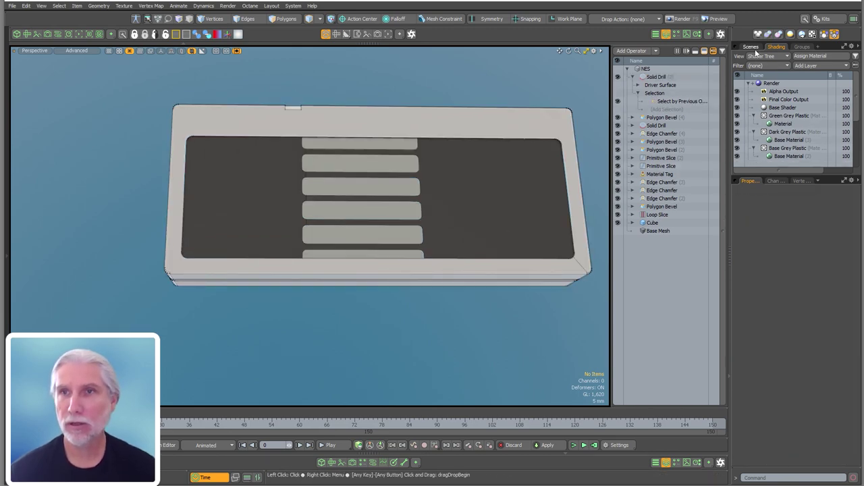
{"action": "left_click", "coordinate": [751, 47]}
{"action": "left_click", "coordinate": [793, 108]}
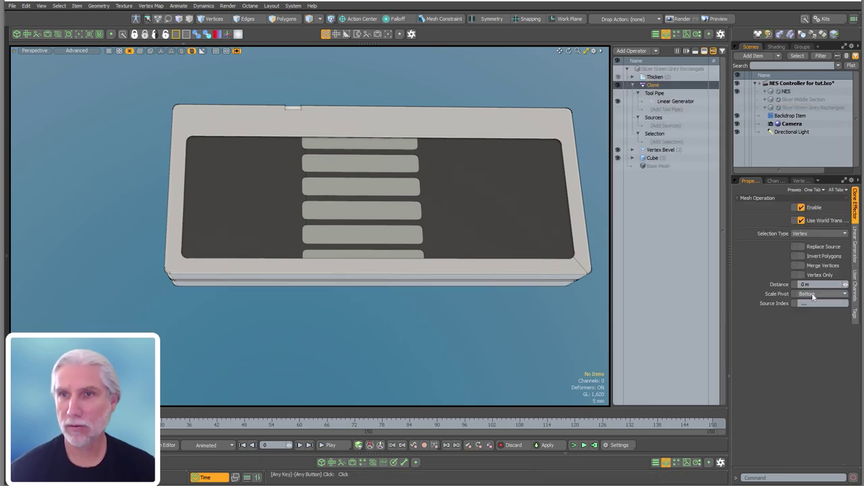
{"action": "left_click", "coordinate": [855, 245]}
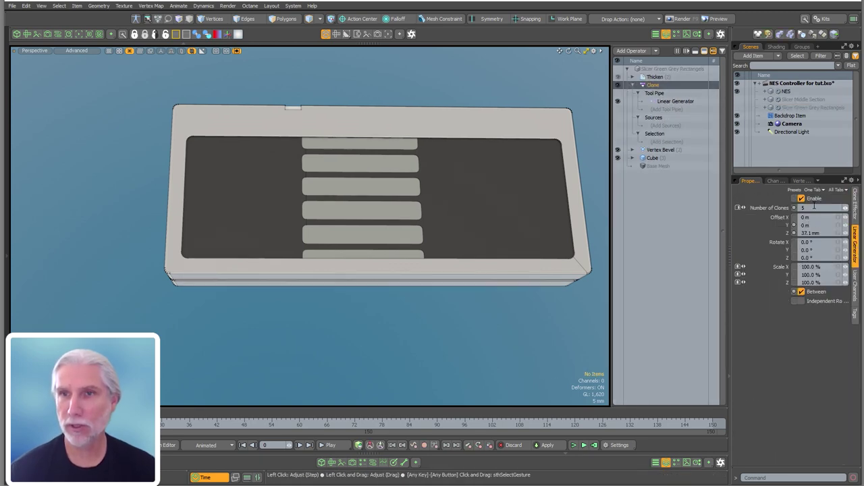
{"action": "left_click_drag", "start_coordinate": [811, 208], "coordinate": [779, 207]}
{"action": "key", "text": "Return"}
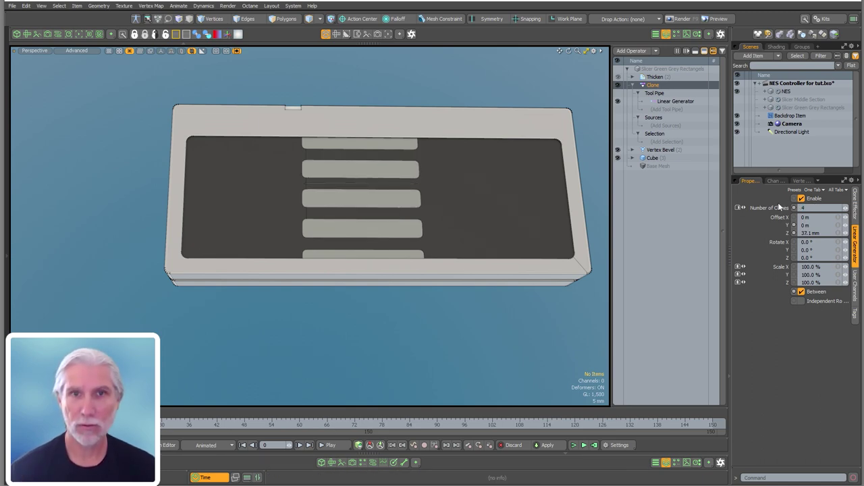
{"action": "left_click_drag", "start_coordinate": [301, 263], "coordinate": [383, 238], "text": "alt"}
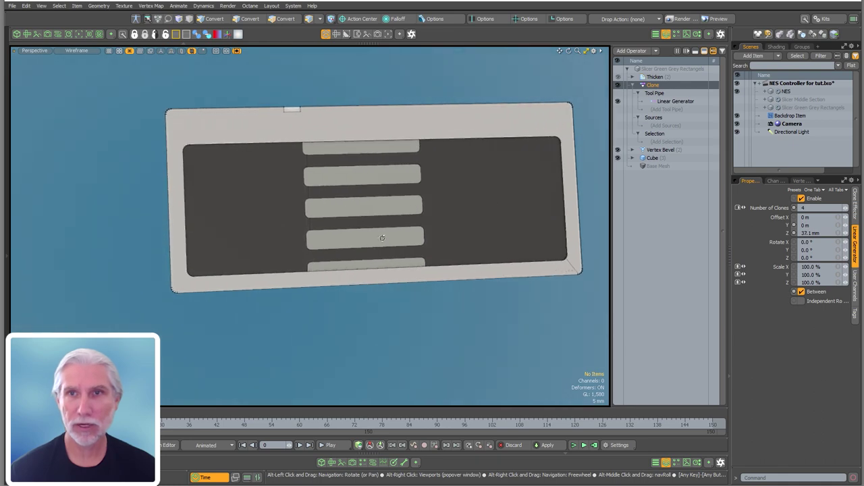
Enlarge the green grey rectangle slicer's cube to 6.3 mm in Z, placing its Z position at -14.65 mm.
{"action": "left_click", "coordinate": [653, 158]}
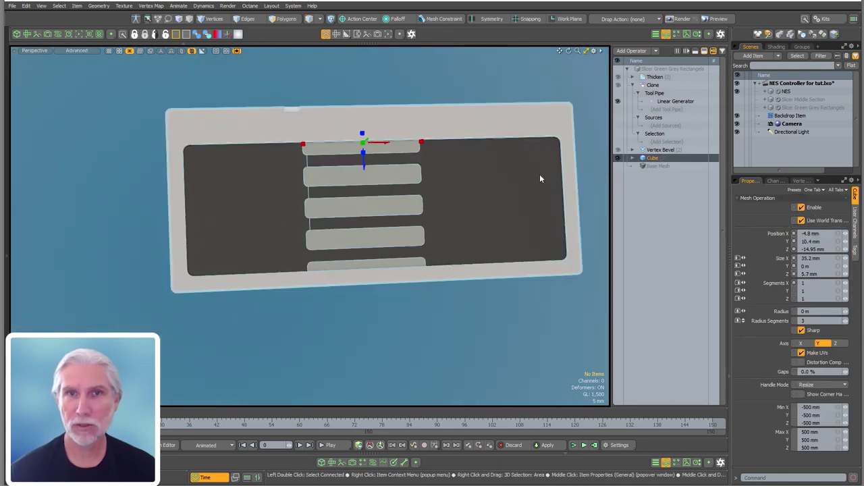
{"action": "left_click_drag", "start_coordinate": [363, 154], "coordinate": [364, 155]}
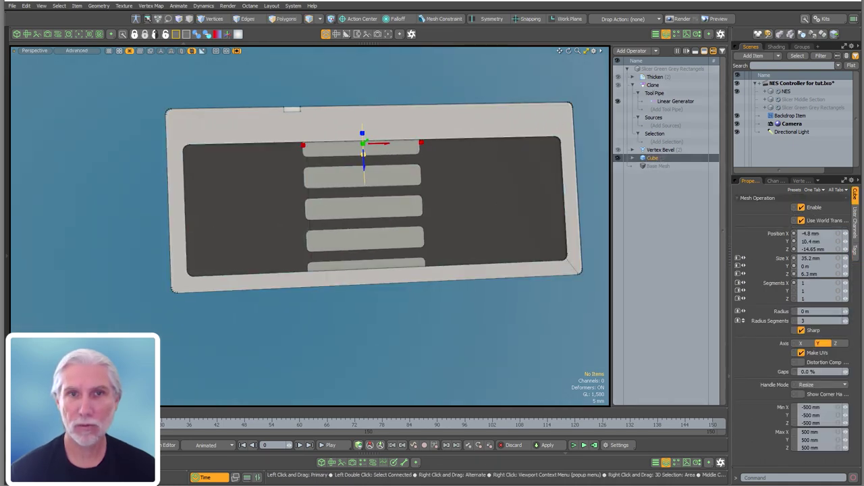
{"action": "left_click_drag", "start_coordinate": [414, 206], "coordinate": [376, 116], "text": "alt"}
{"action": "scroll", "coordinate": [378, 263], "scroll_direction": "down", "scroll_amount": 5}
{"action": "left_click_drag", "start_coordinate": [343, 279], "coordinate": [262, 331], "text": "alt"}
{"action": "left_click_drag", "start_coordinate": [473, 258], "coordinate": [607, 264], "text": "ctrl+alt"}
{"action": "left_click", "coordinate": [357, 314]}
{"action": "left_click_drag", "start_coordinate": [538, 260], "coordinate": [474, 264], "text": "alt+shift"}
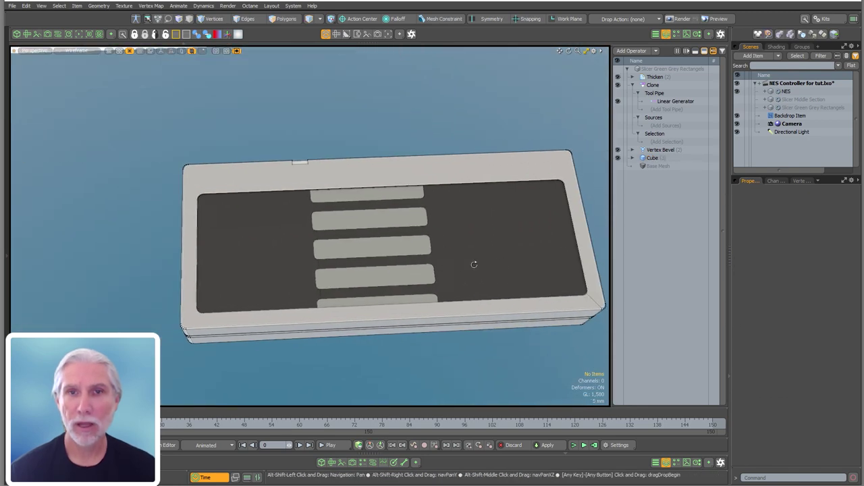
Add a Delete mesh operation to the Slicer Green Grey Rectangles mesh.
{"action": "left_click", "coordinate": [401, 284]}
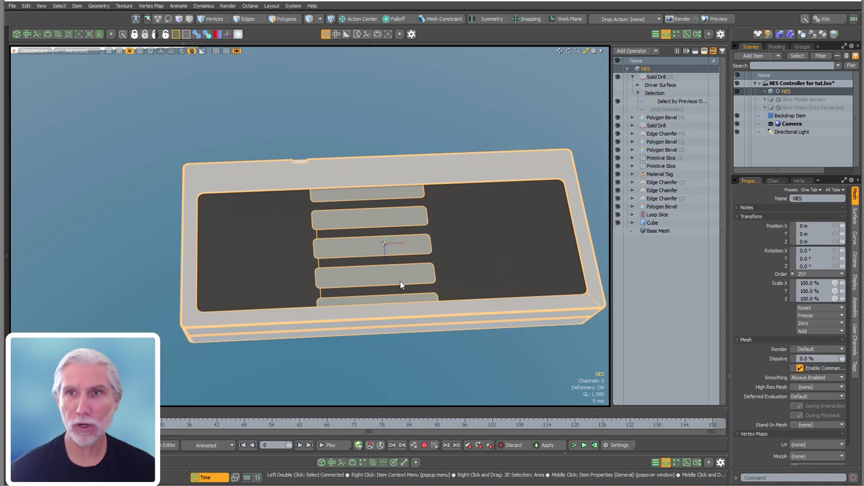
{"action": "left_click", "coordinate": [797, 108]}
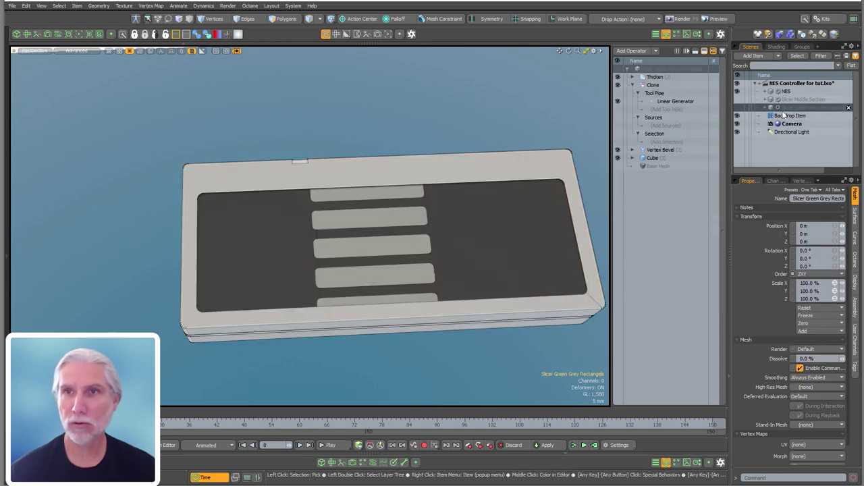
{"action": "left_click", "coordinate": [632, 86]}
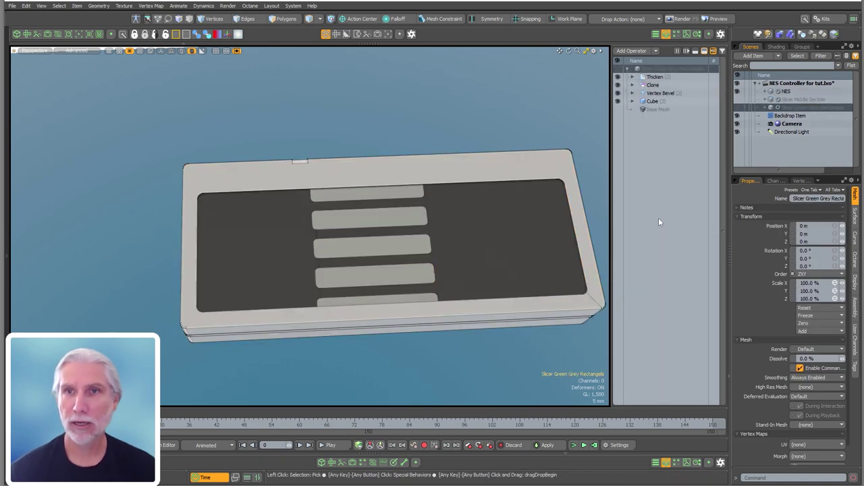
{"action": "type", "text": "ndedel"}
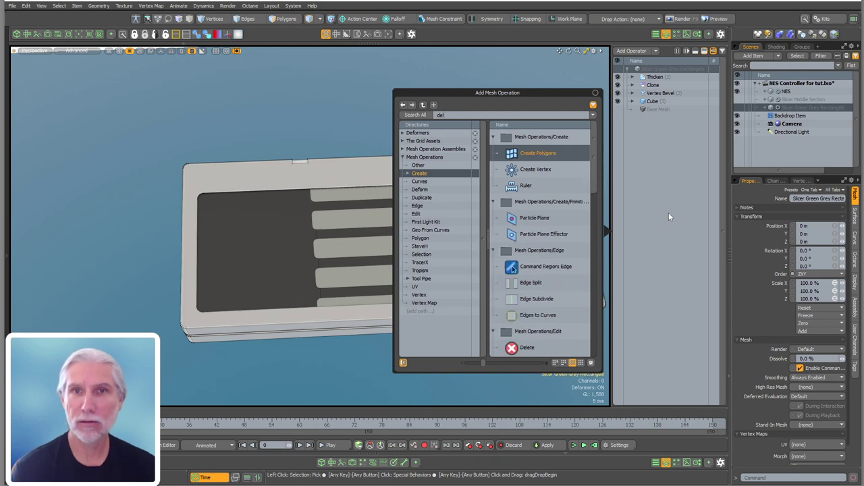
{"action": "type", "text": "ete"}
{"action": "key", "text": "Return"}
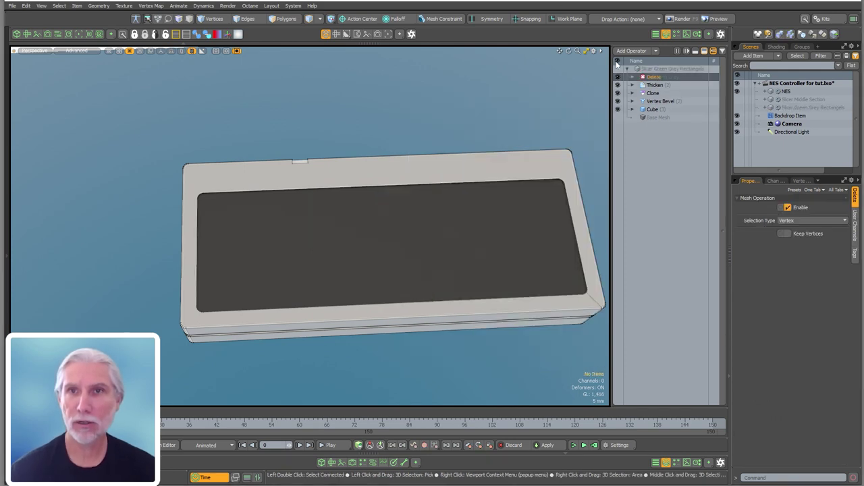
Move the Delete operation between Thicken and Clone and set its selection type to Polygon.
{"action": "left_click_drag", "start_coordinate": [654, 79], "coordinate": [669, 93]}
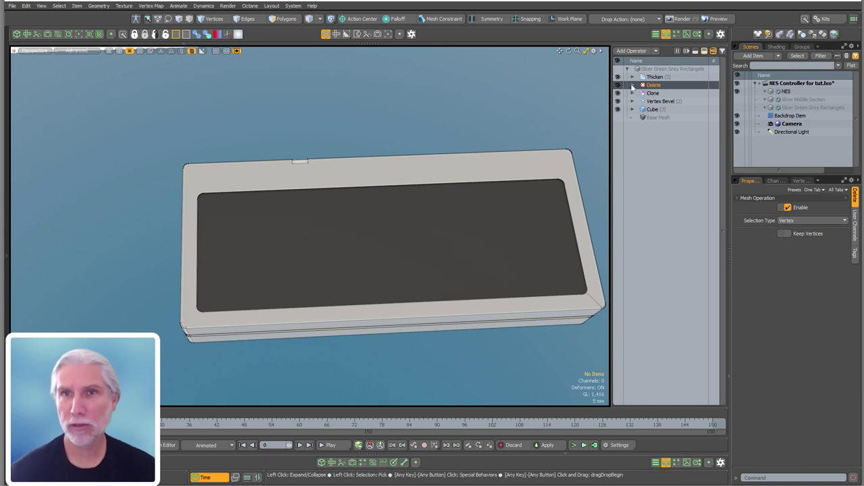
{"action": "left_click", "coordinate": [807, 222]}
{"action": "left_click", "coordinate": [798, 236]}
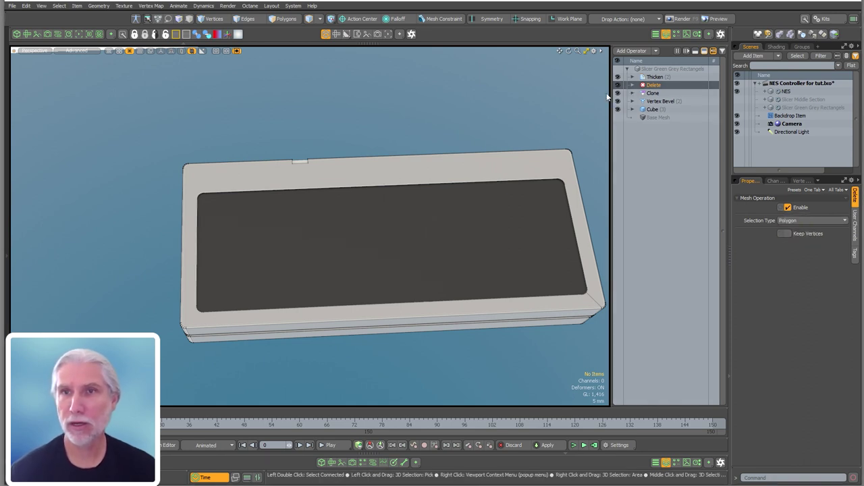
Limit the Delete operation with Select by Previous Operation, using Clone as the source item and Clone 3 as the name.
{"action": "left_click", "coordinate": [632, 85]}
{"action": "left_click", "coordinate": [638, 93]}
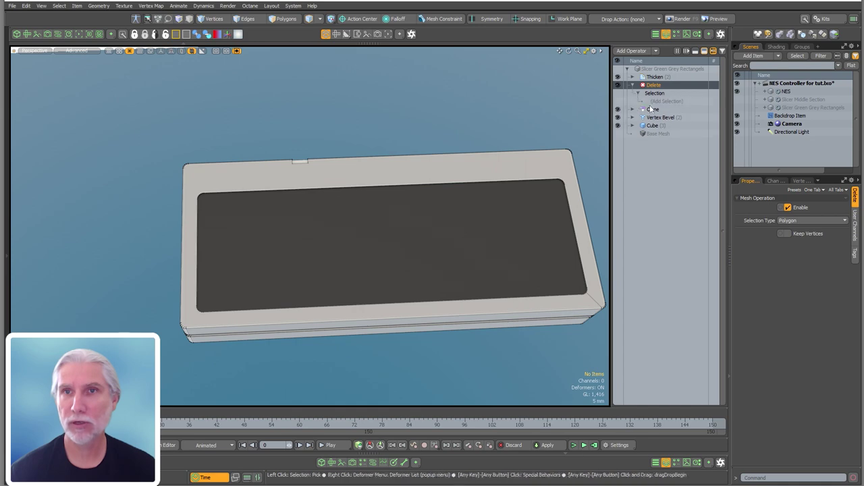
{"action": "left_click", "coordinate": [667, 100]}
{"action": "double_click", "coordinate": [572, 184]}
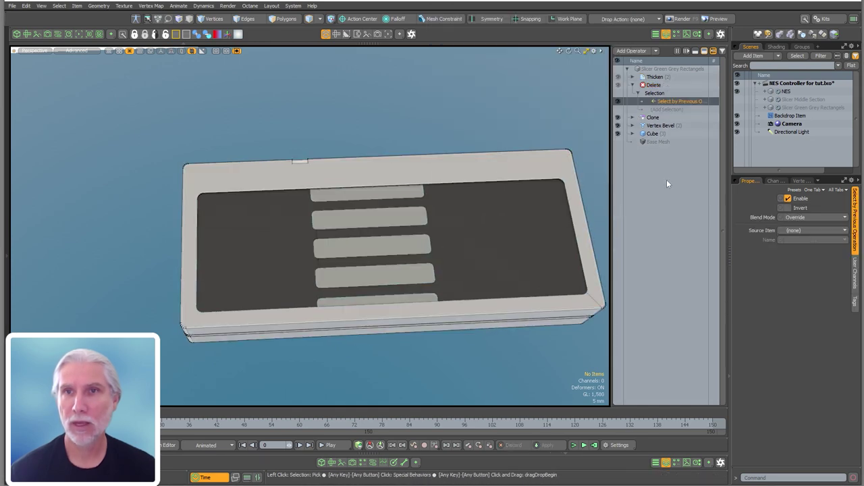
{"action": "left_click", "coordinate": [795, 231]}
{"action": "left_click", "coordinate": [795, 262]}
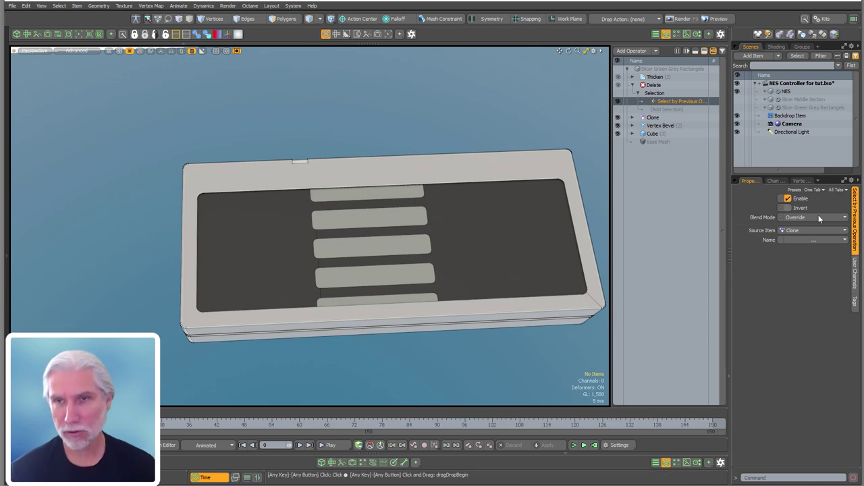
{"action": "left_click", "coordinate": [798, 240]}
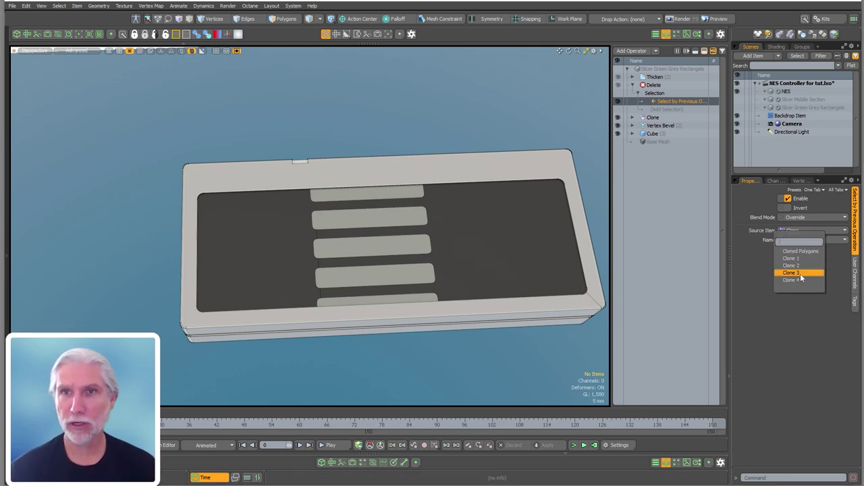
{"action": "left_click", "coordinate": [800, 273]}
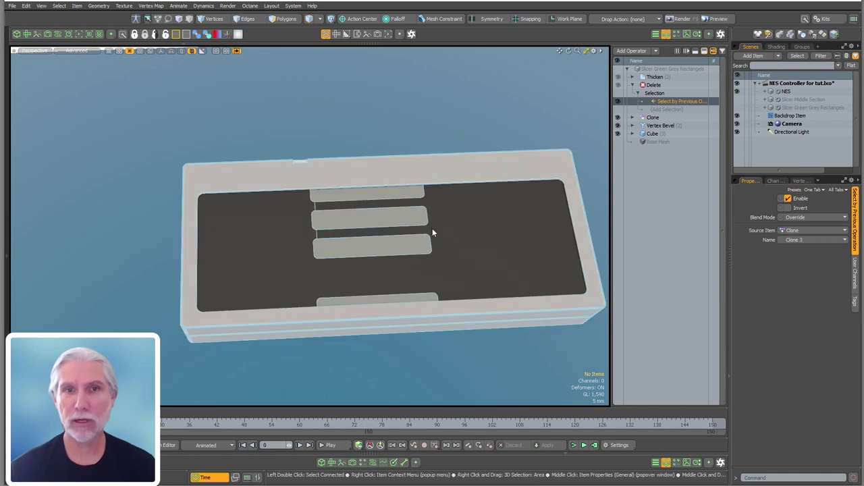
Check the remaining stripes on the controller against the reference photo and collapse the operator stacks of the slicer and the NES mesh.
{"action": "left_click_drag", "start_coordinate": [432, 228], "coordinate": [370, 177], "text": "ctrl+alt"}
{"action": "left_click_drag", "start_coordinate": [370, 177], "coordinate": [433, 246], "text": "alt+shift"}
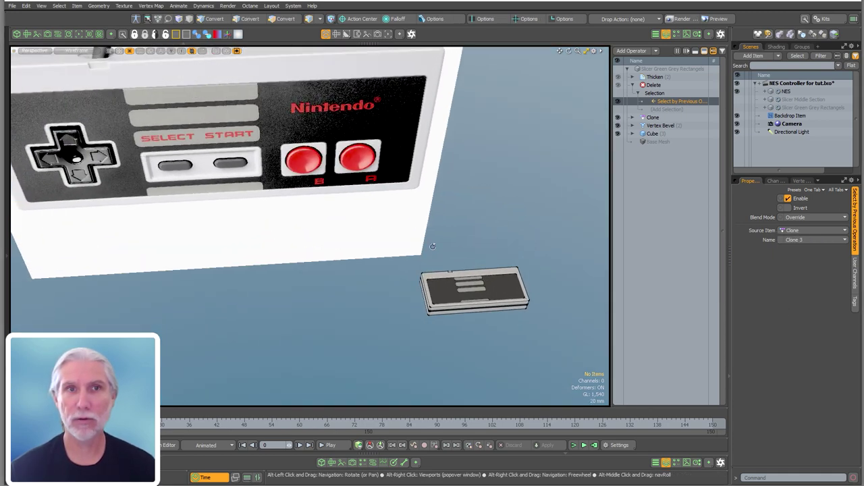
{"action": "left_click_drag", "start_coordinate": [384, 222], "coordinate": [538, 193], "text": "alt"}
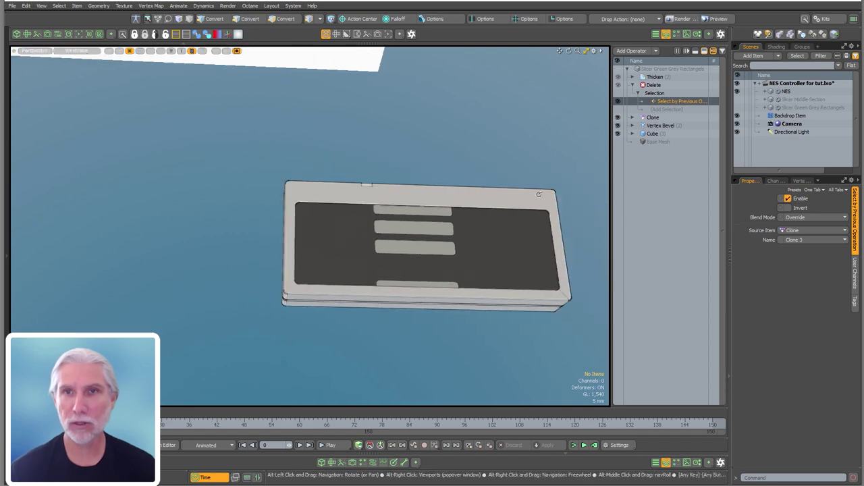
{"action": "left_click", "coordinate": [663, 69]}
{"action": "left_click", "coordinate": [633, 85]}
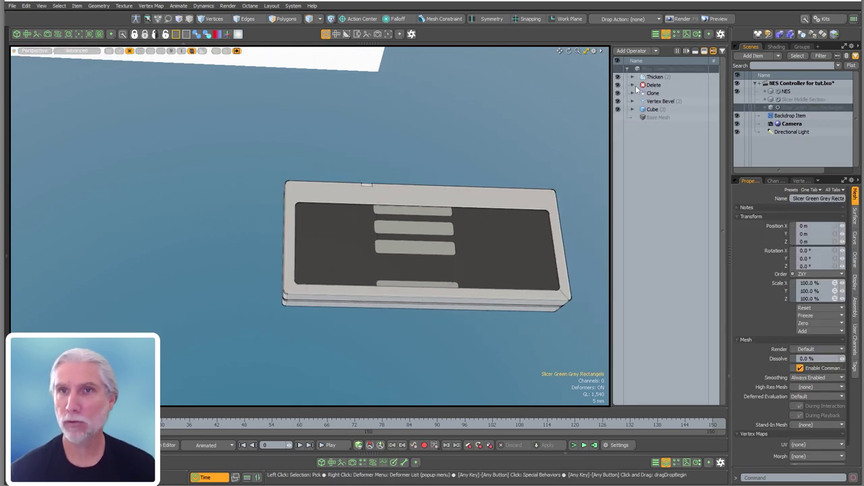
{"action": "left_click", "coordinate": [791, 90]}
{"action": "left_click_drag", "start_coordinate": [467, 196], "coordinate": [488, 297], "text": "alt"}
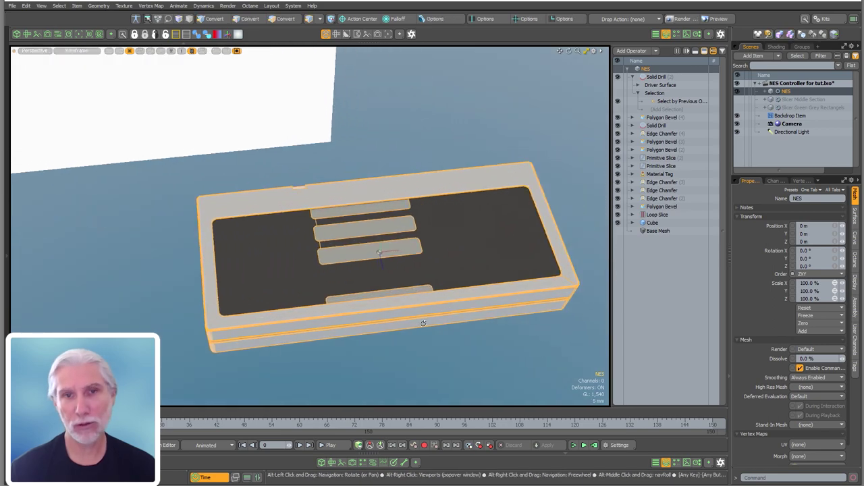
{"action": "left_click_drag", "start_coordinate": [422, 324], "coordinate": [423, 379], "text": "alt"}
{"action": "left_click_drag", "start_coordinate": [366, 222], "coordinate": [297, 289], "text": "ctrl+alt"}
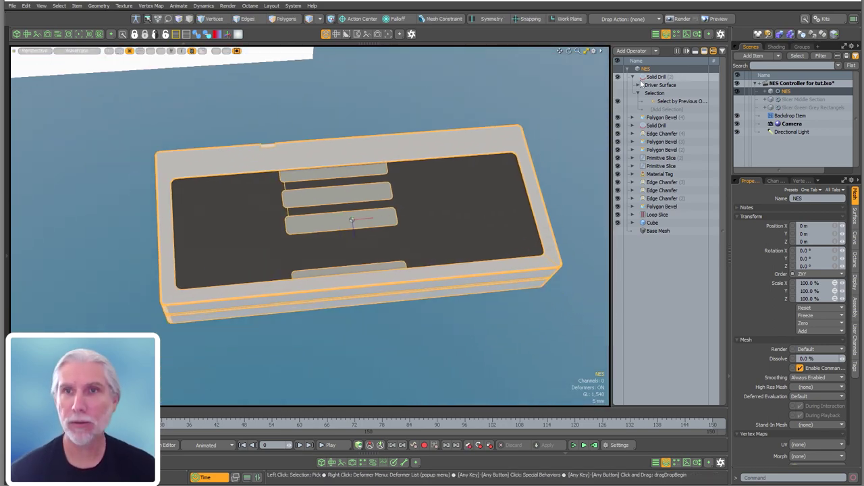
{"action": "left_click", "coordinate": [632, 77]}
{"action": "left_click", "coordinate": [489, 341]}
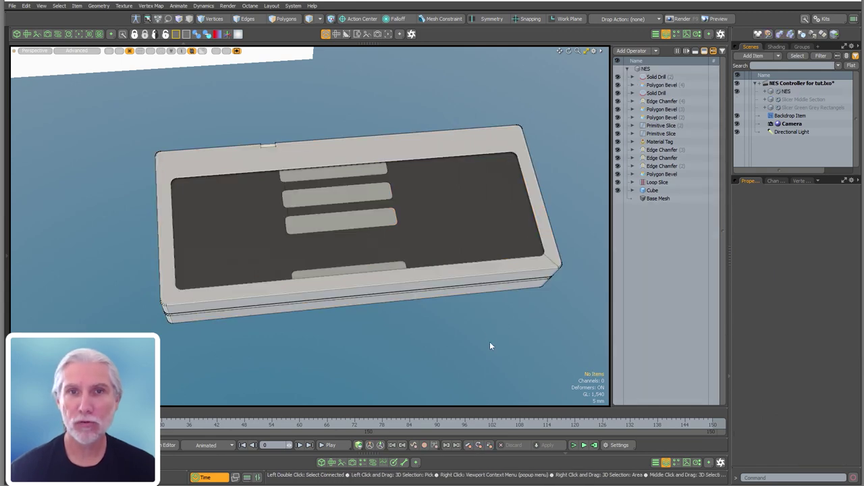
Examine the Select and Start button section between the stripes on the NES controller reference photo.
{"action": "left_click_drag", "start_coordinate": [490, 342], "coordinate": [447, 316], "text": "ctrl+alt"}
{"action": "left_click_drag", "start_coordinate": [447, 316], "coordinate": [398, 235], "text": "alt+shift"}
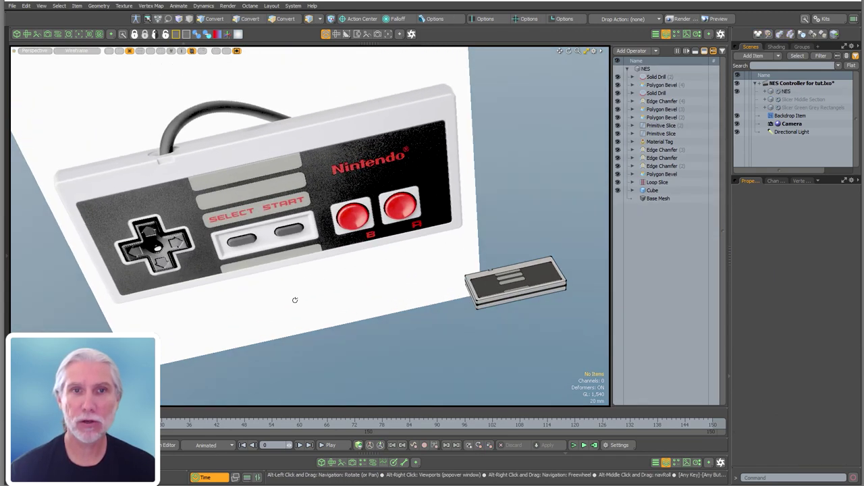
{"action": "left_click_drag", "start_coordinate": [294, 300], "coordinate": [321, 185], "text": "alt"}
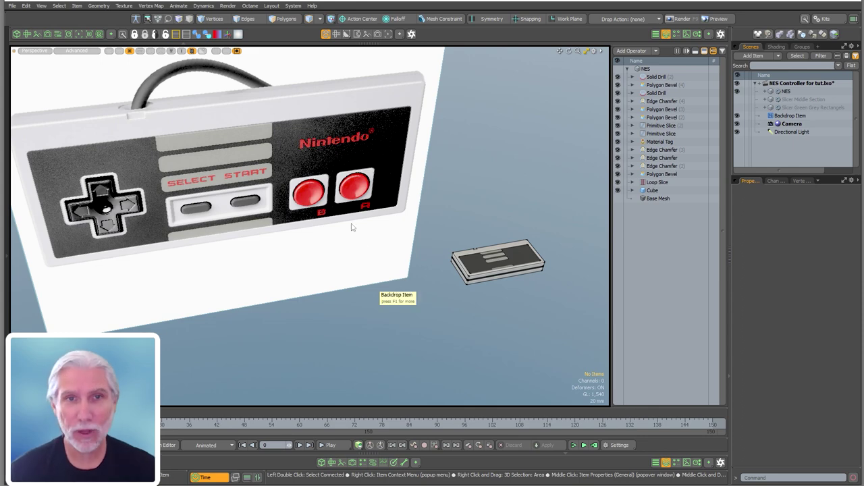
{"action": "scroll", "coordinate": [338, 218], "scroll_direction": "up", "scroll_amount": 3}
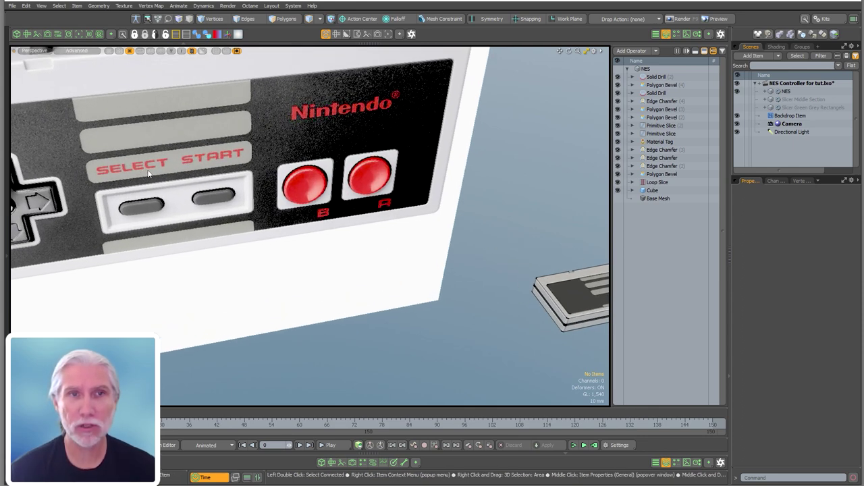
{"action": "scroll", "coordinate": [358, 217], "scroll_direction": "down", "scroll_amount": 3}
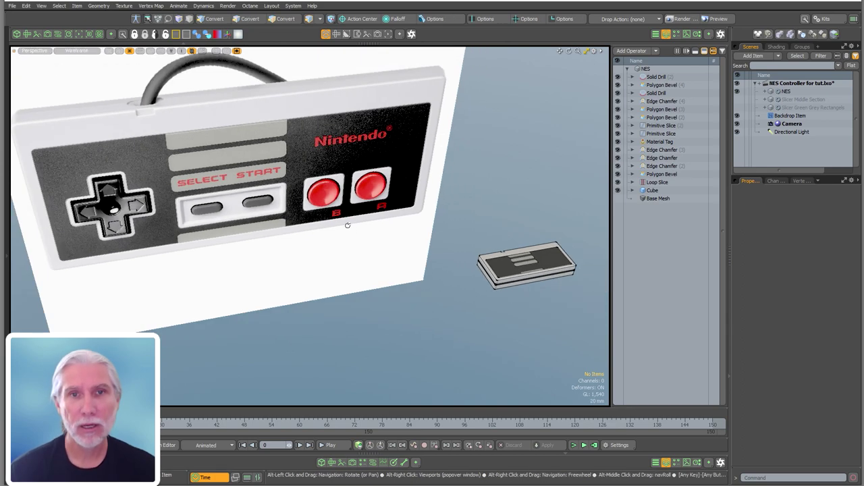
{"action": "left_click_drag", "start_coordinate": [347, 225], "coordinate": [348, 264], "text": "alt"}
{"action": "scroll", "coordinate": [327, 275], "scroll_direction": "down", "scroll_amount": 1}
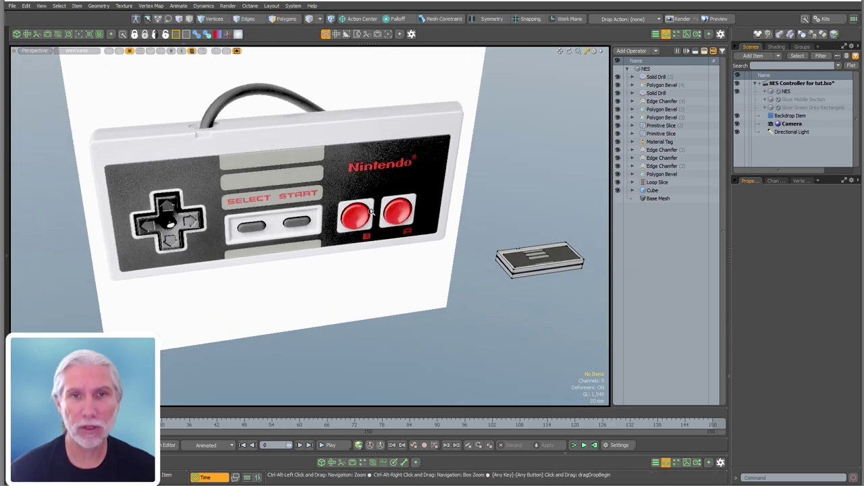
{"action": "scroll", "coordinate": [372, 247], "scroll_direction": "up", "scroll_amount": 2}
{"action": "left_click_drag", "start_coordinate": [336, 304], "coordinate": [318, 249], "text": "alt"}
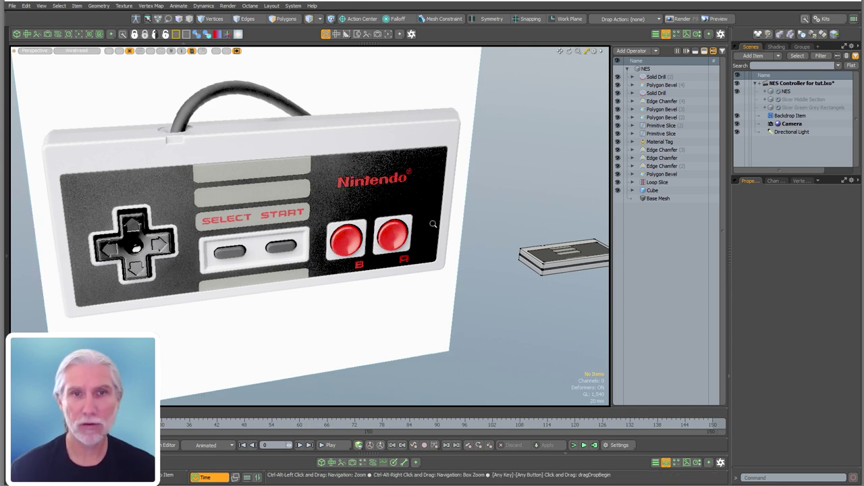
{"action": "left_click_drag", "start_coordinate": [434, 224], "coordinate": [428, 191], "text": "ctrl+alt"}
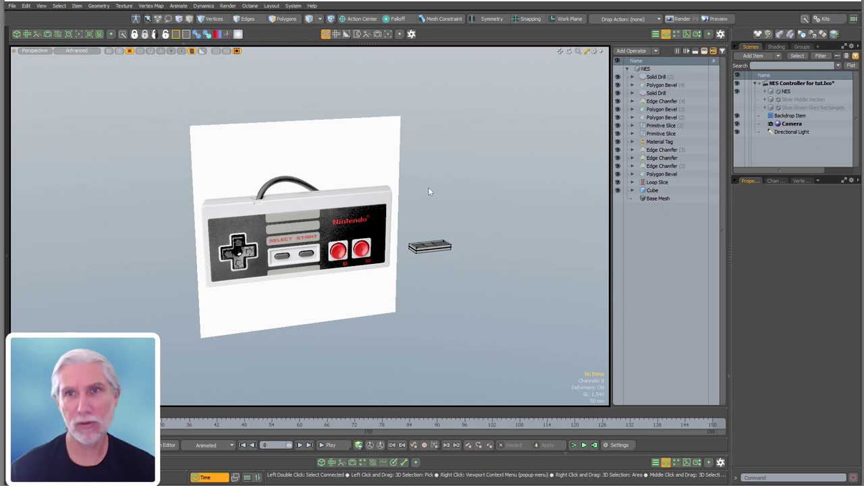
Create a new mesh item above the Backdrop Item and name it Slicer Start Stop section.
{"action": "left_click_drag", "start_coordinate": [455, 283], "coordinate": [398, 250], "text": "ctrl+alt"}
{"action": "key", "text": "n"}
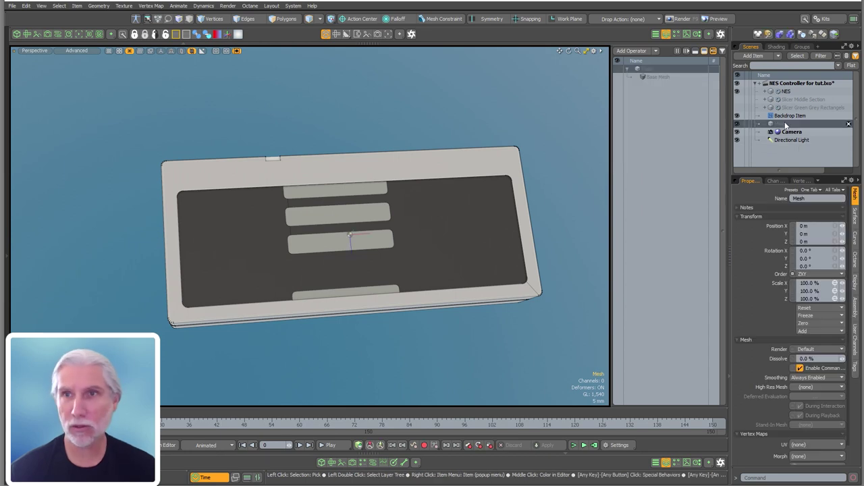
{"action": "left_click_drag", "start_coordinate": [781, 128], "coordinate": [789, 119]}
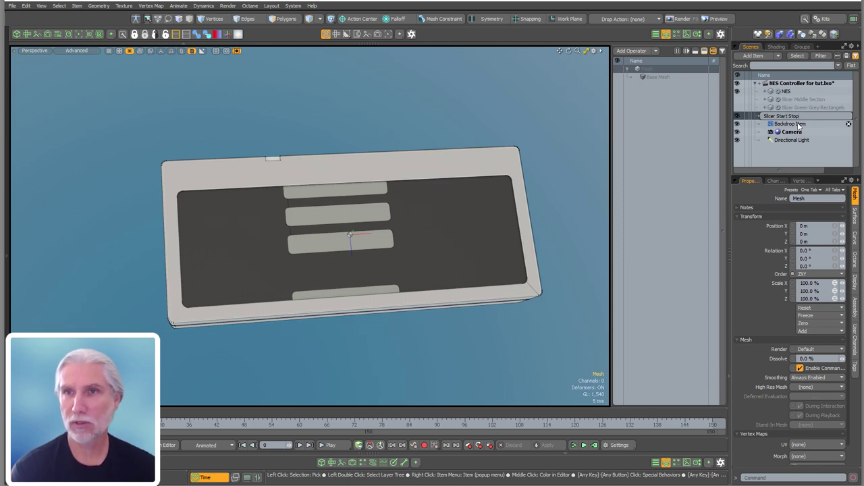
{"action": "key", "text": "Return"}
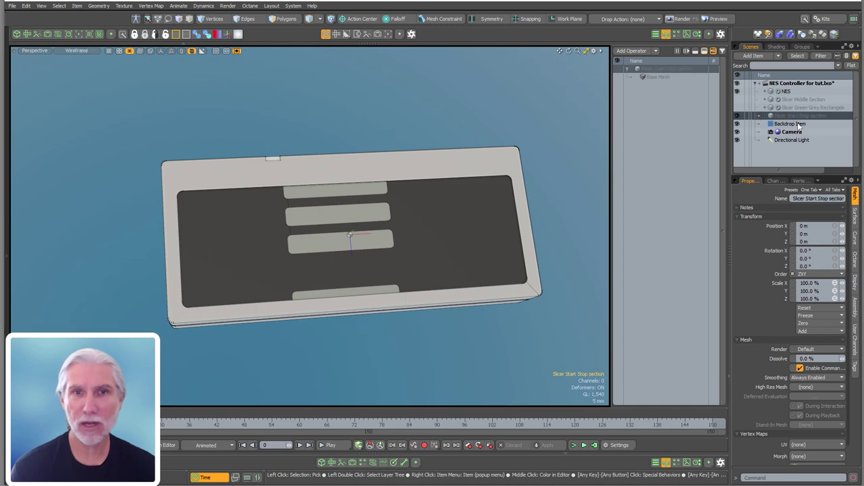
Check the button labels on the reference photo and rename the new slicer mesh as Slicer Select Start.
{"action": "left_click_drag", "start_coordinate": [364, 220], "coordinate": [341, 236], "text": "ctrl+alt"}
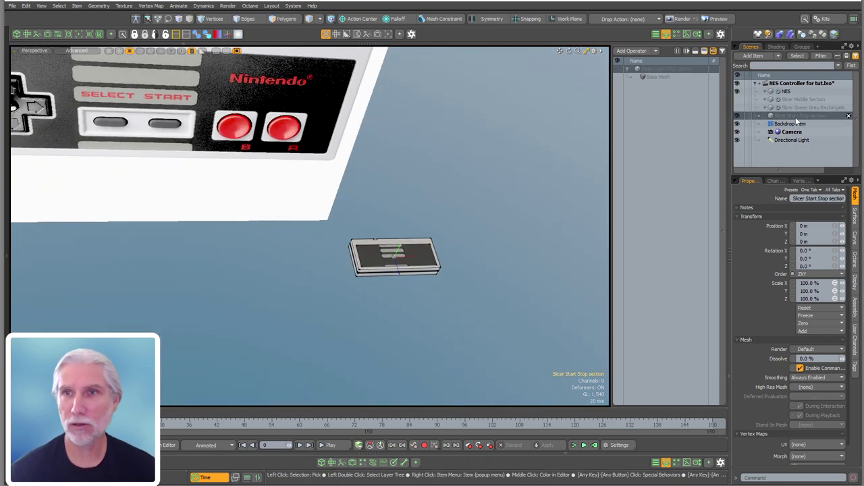
{"action": "double_click", "coordinate": [797, 116]}
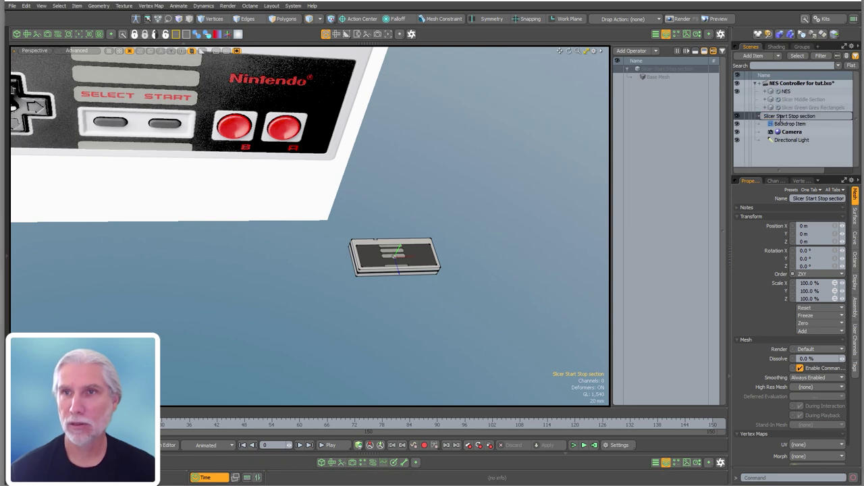
{"action": "double_click", "coordinate": [775, 116]}
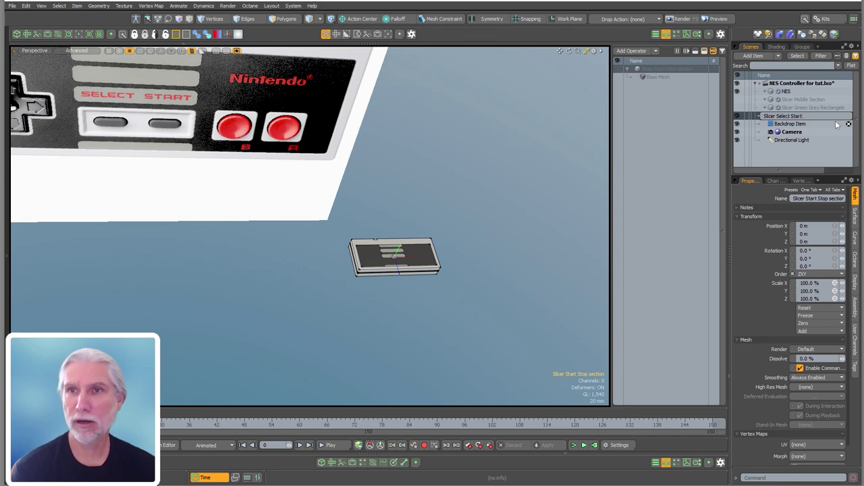
{"action": "key", "text": "Return"}
{"action": "key", "text": "shift+a"}
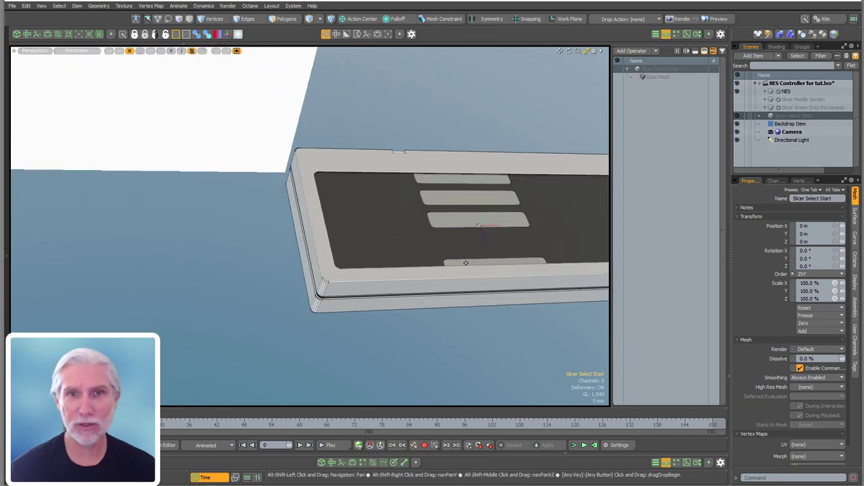
Add a Cube mesh operator to the Slicer Select Start mesh.
{"action": "left_click_drag", "start_coordinate": [466, 262], "coordinate": [340, 346], "text": "alt+shift"}
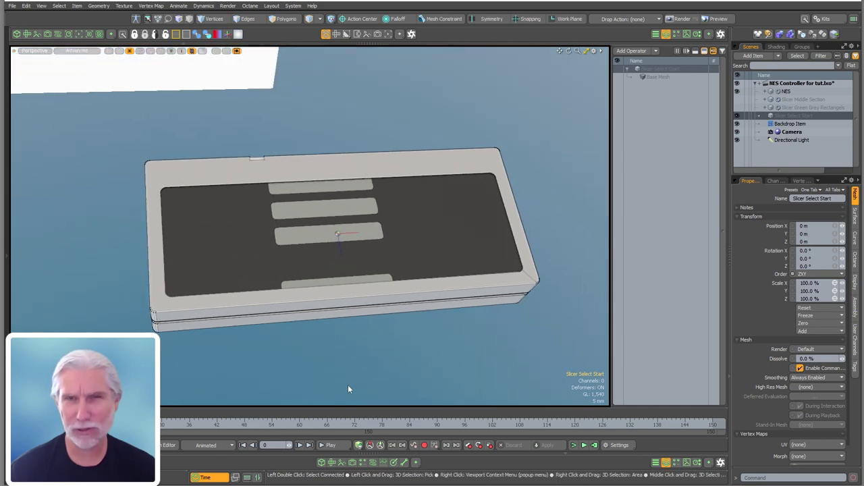
{"action": "left_click_drag", "start_coordinate": [347, 391], "coordinate": [348, 371], "text": "alt"}
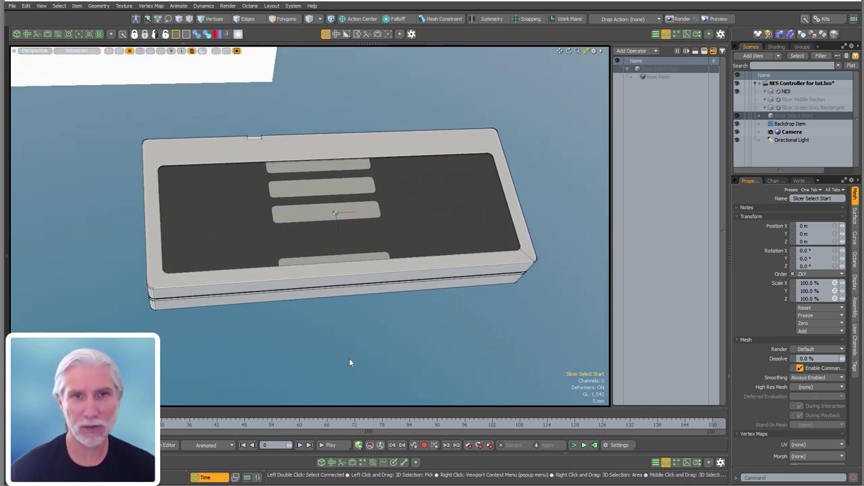
{"action": "scroll", "coordinate": [489, 274], "scroll_direction": "down", "scroll_amount": 5}
{"action": "mouse_move", "coordinate": [320, 211]}
{"action": "left_mouse_down", "text": "alt"}
{"action": "mouse_move", "coordinate": [311, 155]}
{"action": "mouse_move", "coordinate": [320, 211]}
{"action": "left_mouse_up", "text": "alt"}
{"action": "scroll", "coordinate": [466, 289], "scroll_direction": "up", "scroll_amount": 5}
{"action": "left_click_drag", "start_coordinate": [492, 262], "coordinate": [424, 287], "text": "alt"}
{"action": "scroll", "coordinate": [408, 270], "scroll_direction": "down", "scroll_amount": 2}
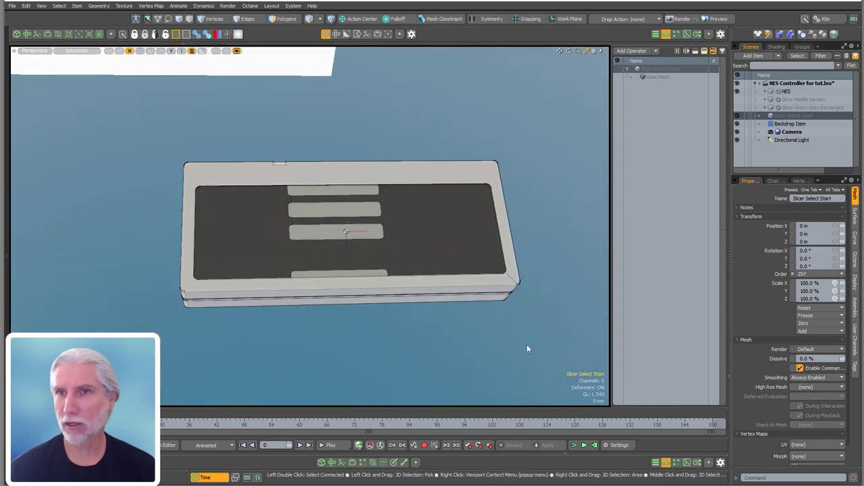
{"action": "left_click", "coordinate": [671, 239]}
{"action": "type", "text": "cube"}
{"action": "key", "text": "Return"}
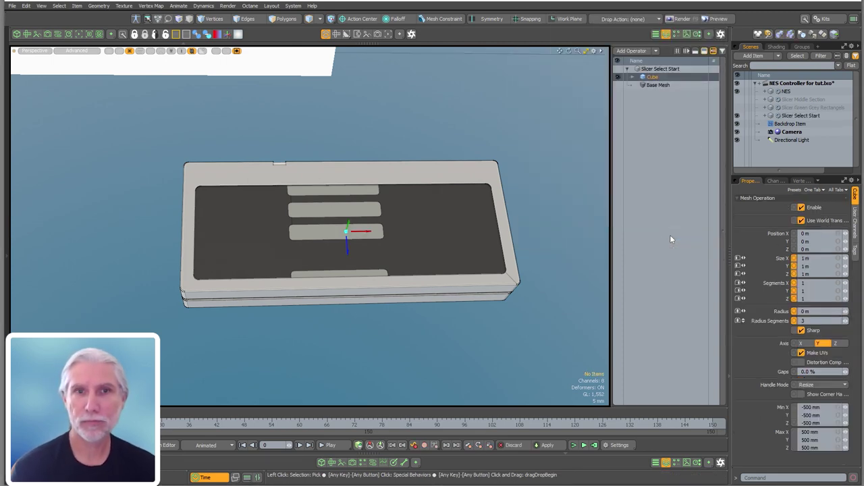
Size the new cube as a flat square of 20 mm in X, 0 in Y and 20 mm in Z.
{"action": "key", "text": "k"}
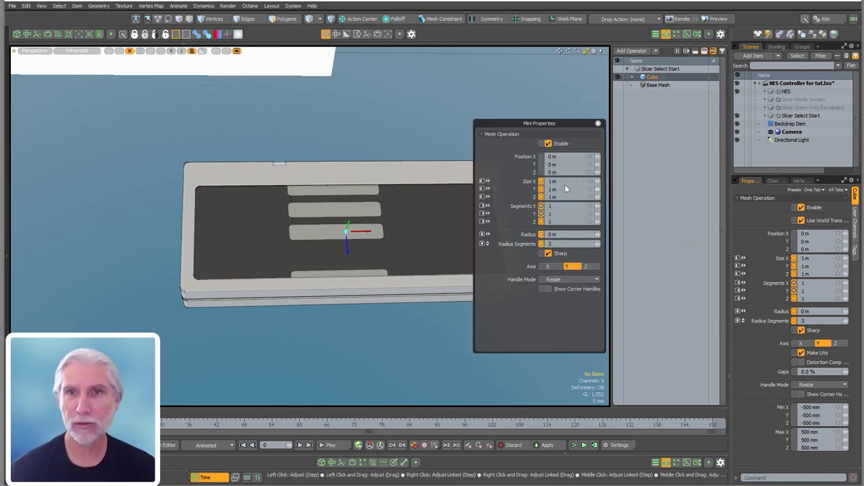
{"action": "type", "text": ".02"}
{"action": "key", "text": "Tab"}
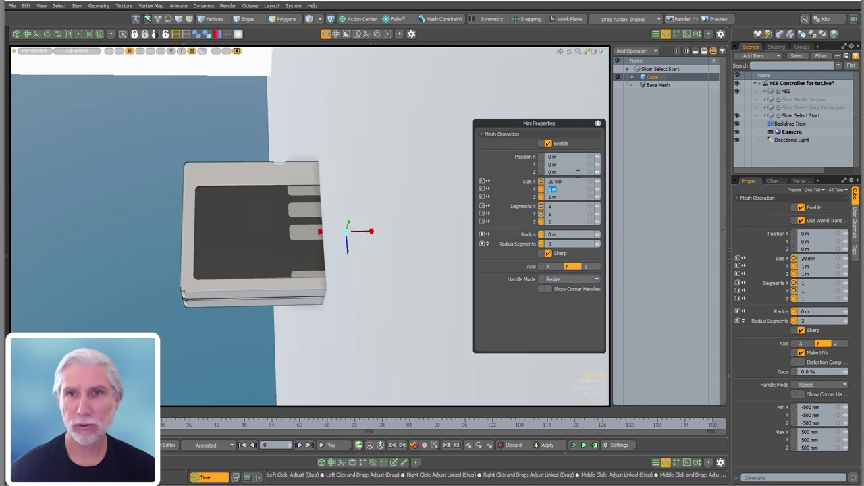
{"action": "type", "text": "0"}
{"action": "key", "text": "Tab"}
{"action": "type", "text": ".02"}
{"action": "key", "text": "Return"}
Move the flat cube up and forward over the panel stripes to about X -4.7, Y 11.8, Z 10.5 mm and show it from the top.
{"action": "left_click_drag", "start_coordinate": [291, 350], "coordinate": [295, 317], "text": "alt"}
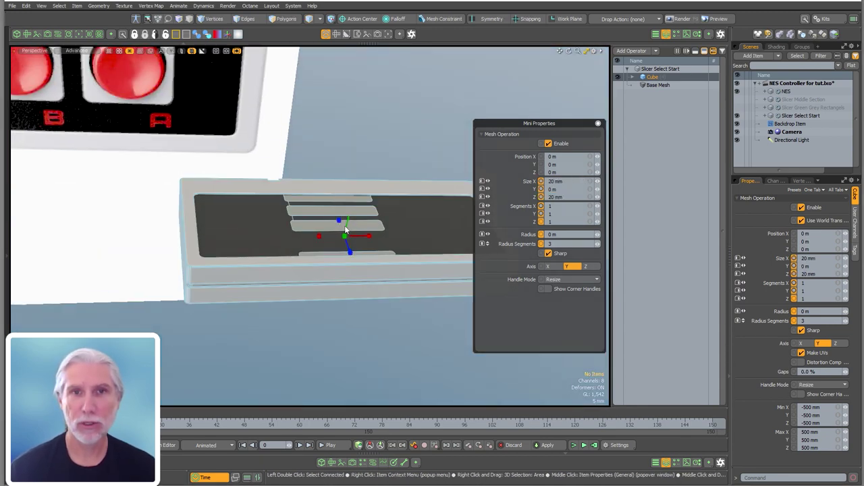
{"action": "left_click_drag", "start_coordinate": [348, 221], "coordinate": [341, 255]}
{"action": "scroll", "coordinate": [326, 309], "scroll_direction": "up", "scroll_amount": 3}
{"action": "key", "text": "KP_1"}
Check the Position X of the cube in Slicer Green Grey Rectangels and set the Slicer Select Start cube's Position X to -4.8 mm.
{"action": "left_click", "coordinate": [766, 110]}
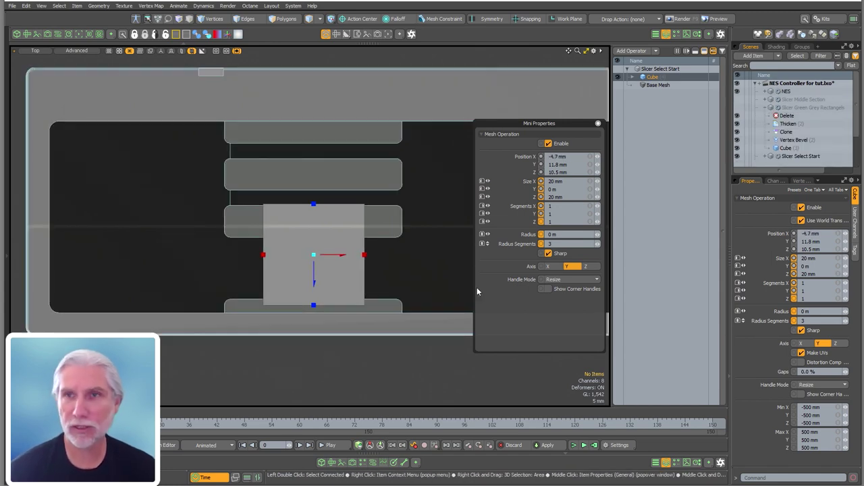
{"action": "left_click", "coordinate": [787, 149]}
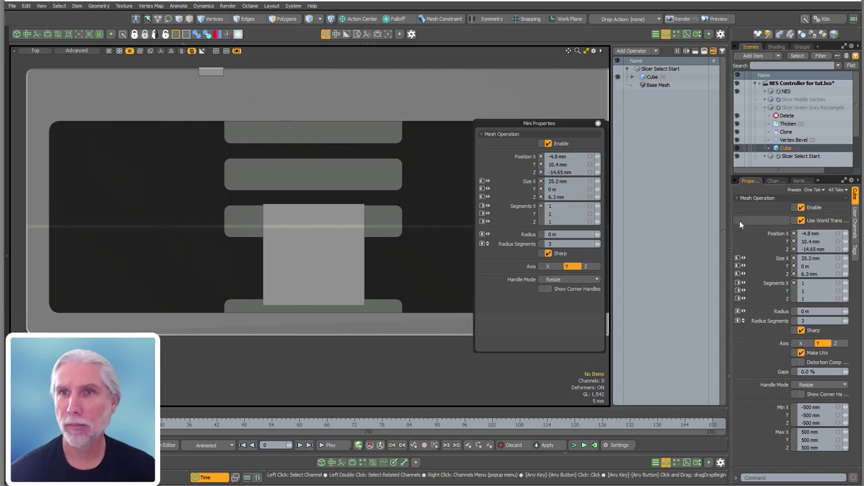
{"action": "left_click", "coordinate": [797, 107]}
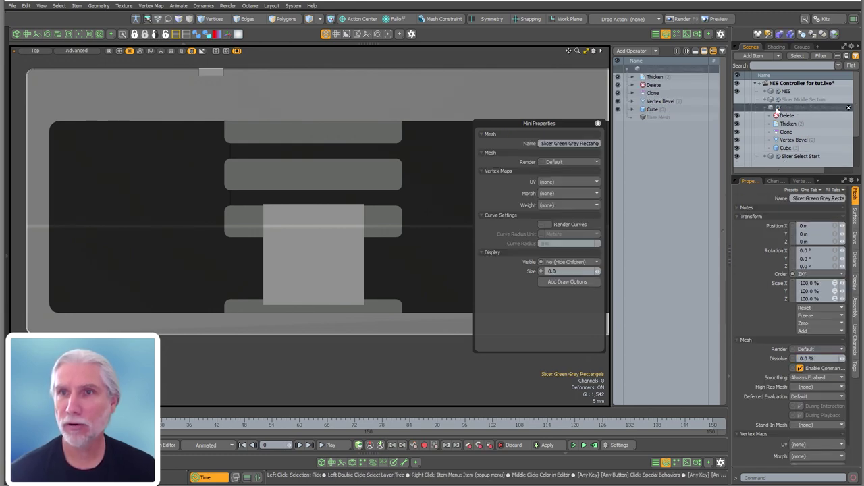
{"action": "left_click", "coordinate": [656, 110]}
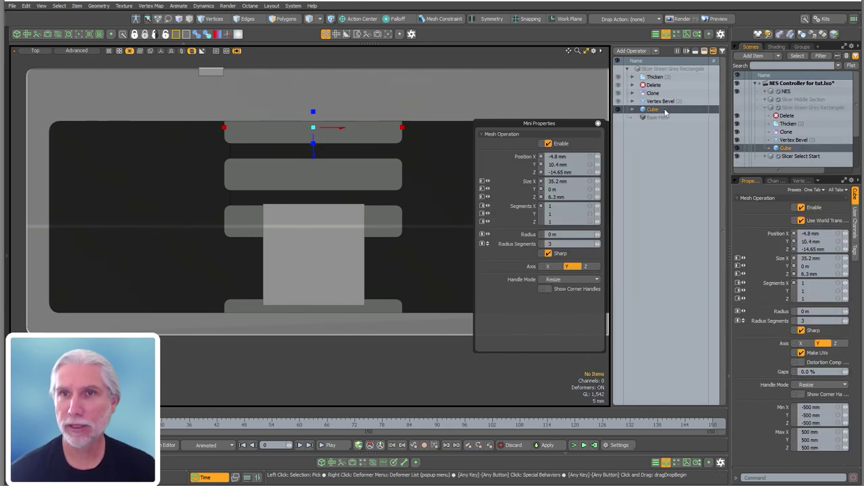
{"action": "left_click", "coordinate": [829, 234]}
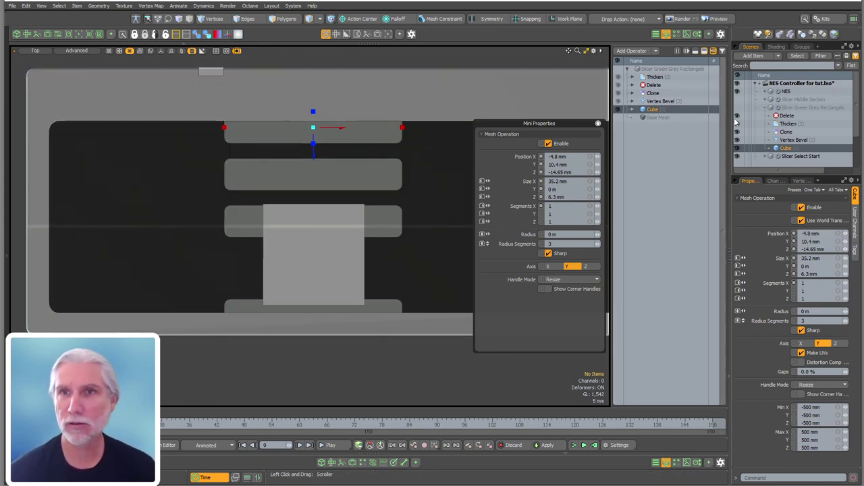
{"action": "left_click", "coordinate": [764, 108]}
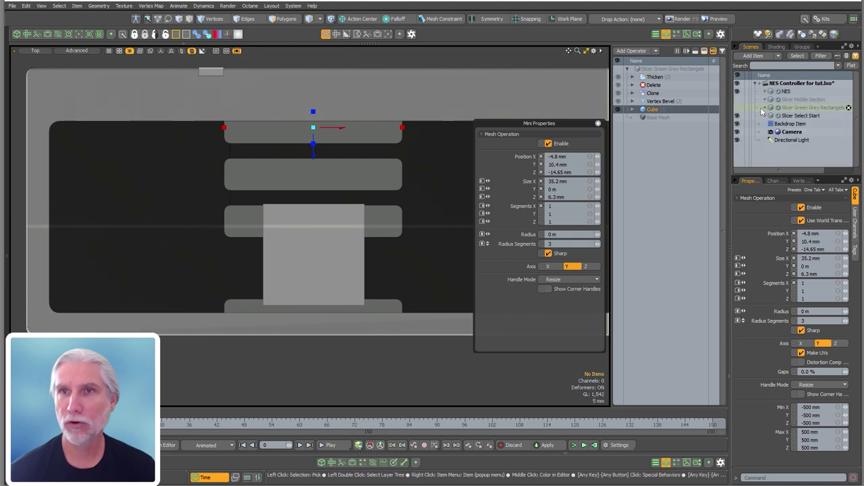
{"action": "left_click", "coordinate": [796, 116]}
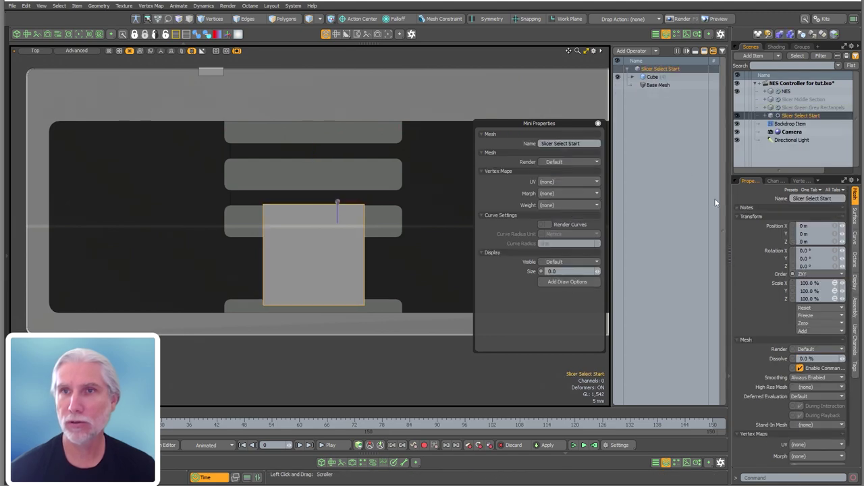
{"action": "left_click", "coordinate": [652, 78]}
{"action": "left_click", "coordinate": [827, 233]}
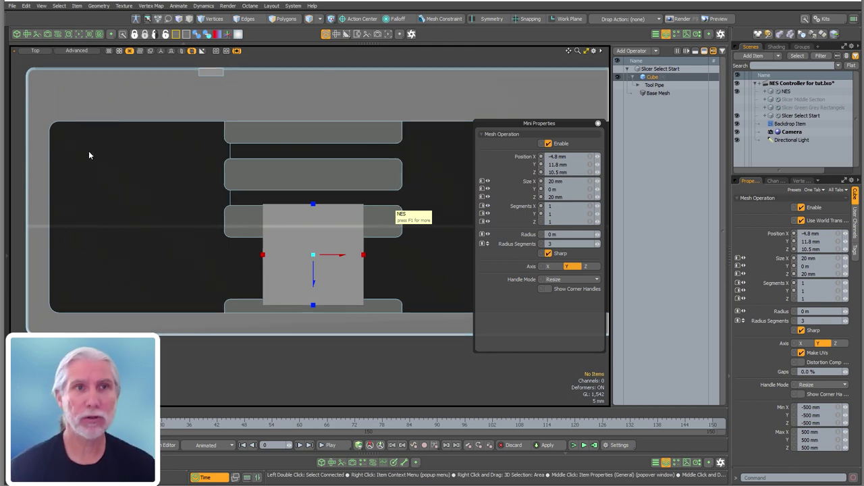
Open the schematic and add the Position X channels of the Slicer Select Start cube and the Slicer Green Grey Rectangels cube.
{"action": "left_click", "coordinate": [58, 34]}
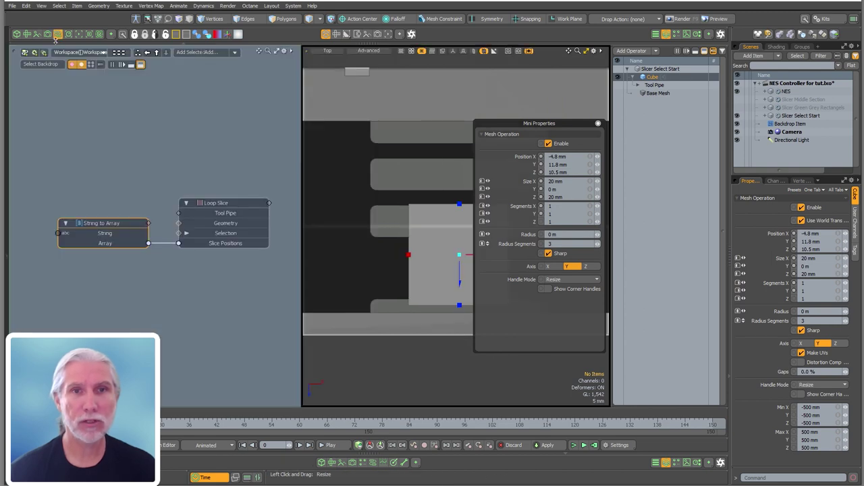
{"action": "left_click", "coordinate": [648, 121]}
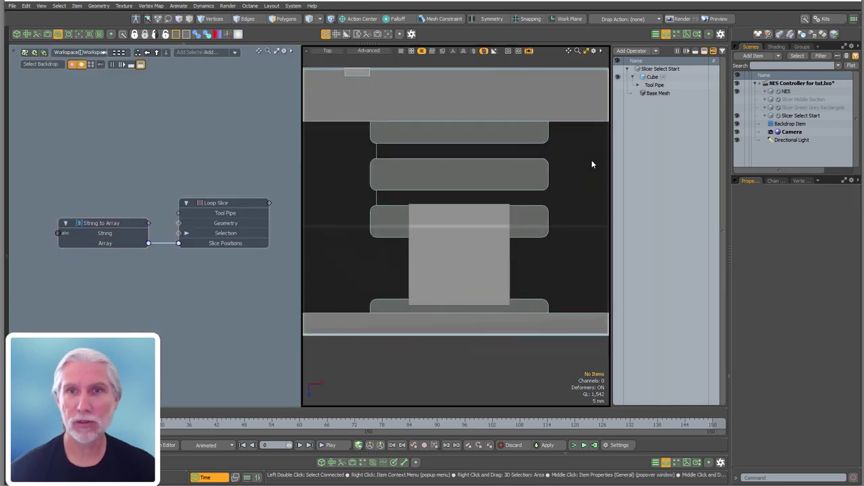
{"action": "left_click_drag", "start_coordinate": [189, 144], "coordinate": [183, 193], "text": "alt"}
{"action": "left_click", "coordinate": [668, 78]}
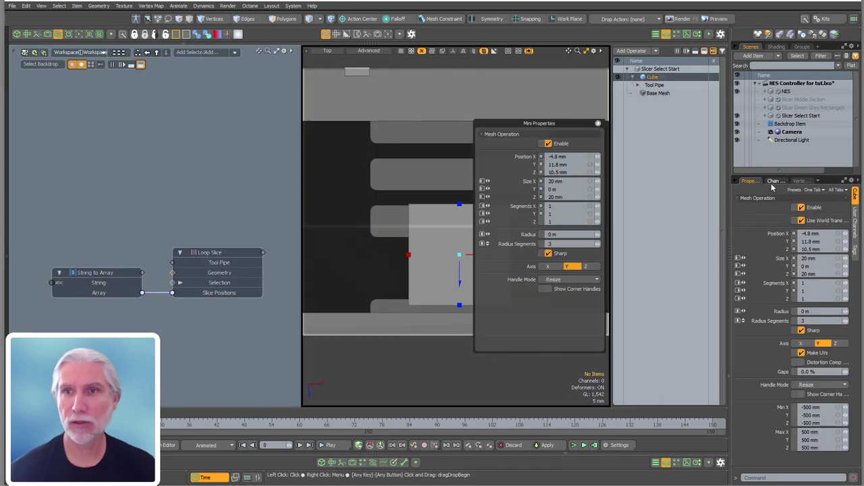
{"action": "left_click_drag", "start_coordinate": [196, 170], "coordinate": [196, 170]}
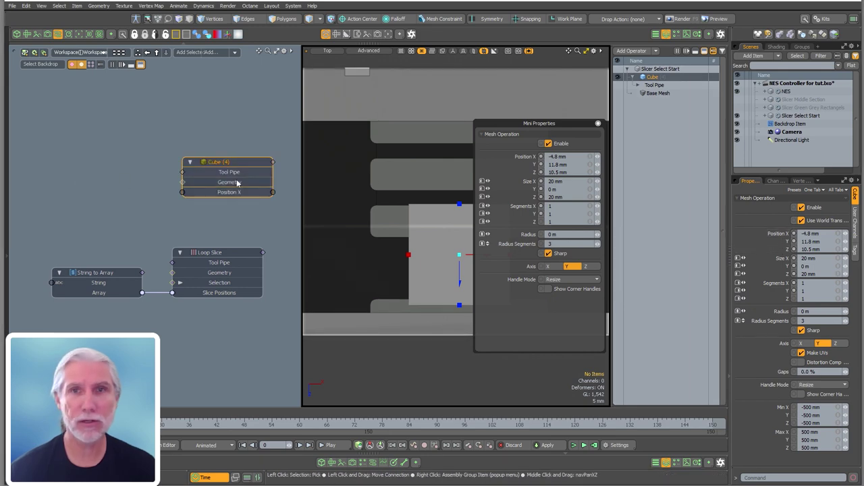
{"action": "left_click", "coordinate": [787, 108]}
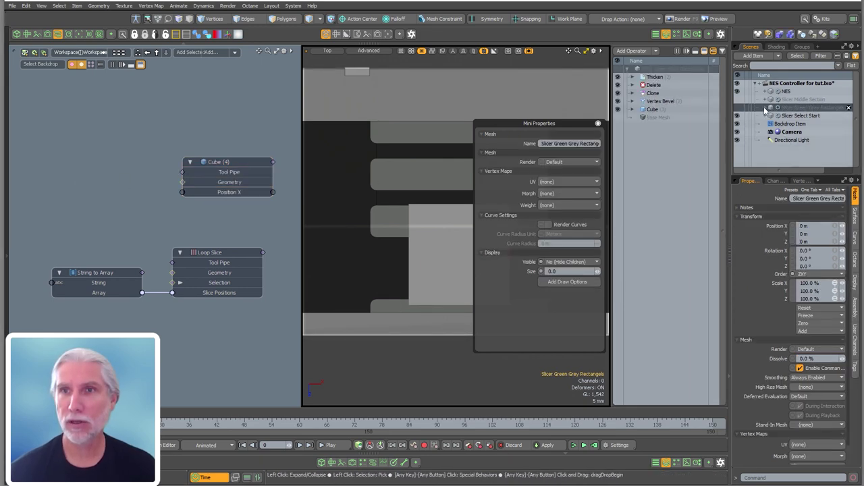
{"action": "left_click", "coordinate": [770, 108]}
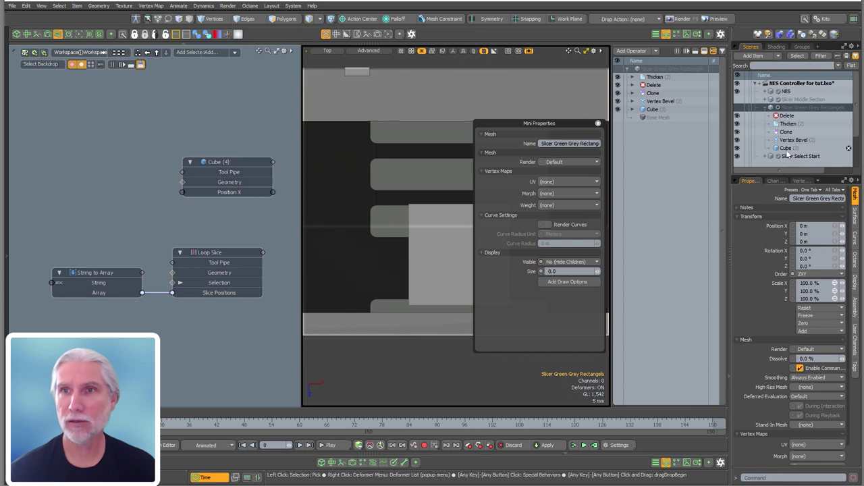
{"action": "left_click", "coordinate": [787, 148]}
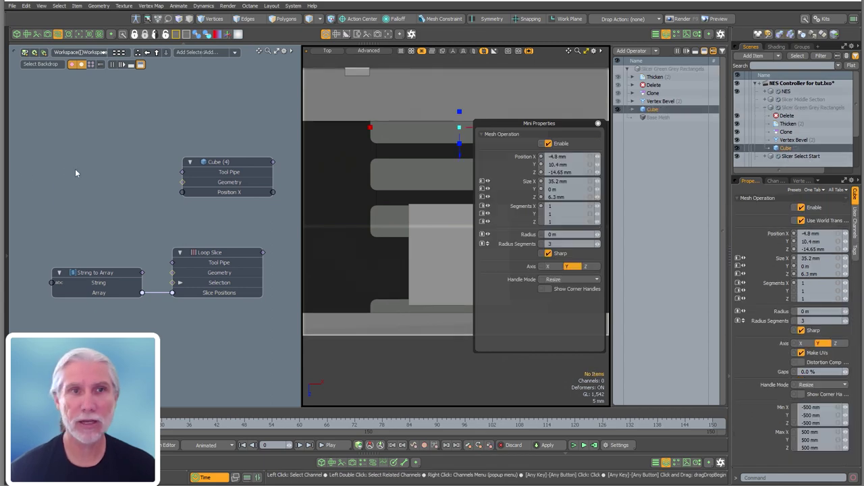
{"action": "left_click_drag", "start_coordinate": [75, 169], "coordinate": [75, 168]}
Try driving Cube (4)'s Position X from Cube (3) with a test move, then undo the move and disconnect the channels.
{"action": "left_click_drag", "start_coordinate": [153, 202], "coordinate": [182, 191]}
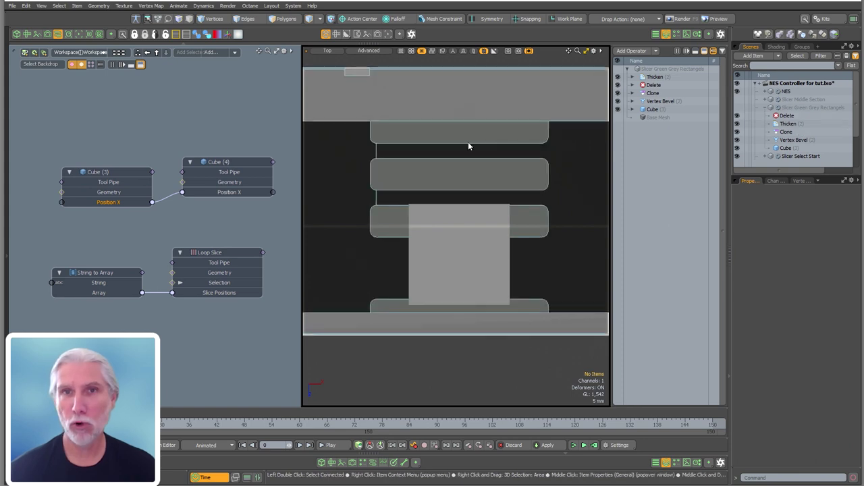
{"action": "left_click", "coordinate": [794, 149]}
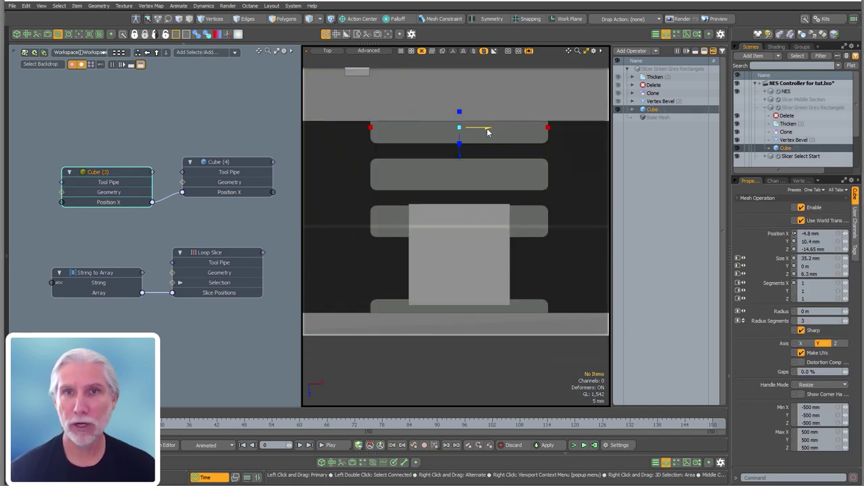
{"action": "mouse_move", "coordinate": [480, 126]}
{"action": "left_mouse_down"}
{"action": "mouse_move", "coordinate": [500, 129]}
{"action": "mouse_move", "coordinate": [478, 141]}
{"action": "left_mouse_up"}
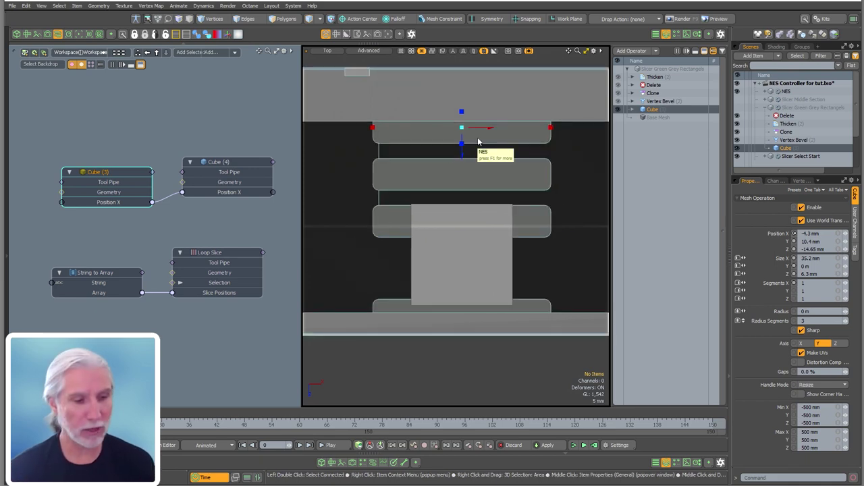
{"action": "key", "text": "ctrl+z"}
{"action": "left_click_drag", "start_coordinate": [175, 196], "coordinate": [184, 234]}
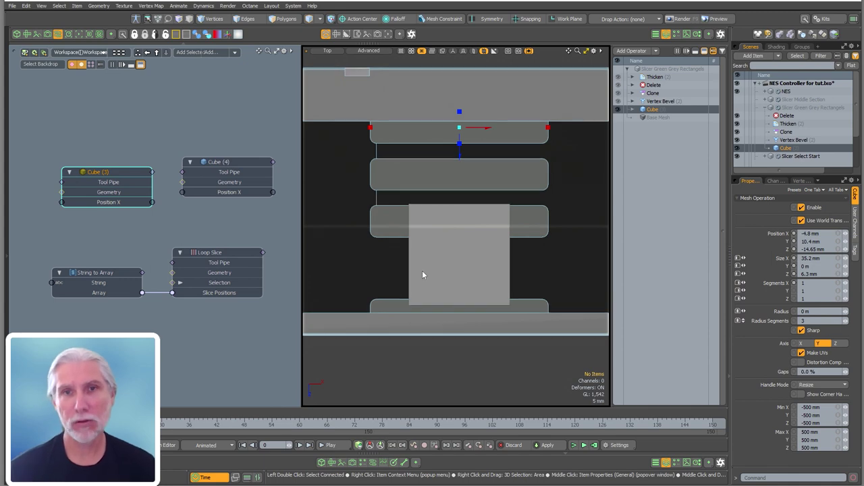
Resize the Slicer Select Start cube to about 34.8 mm by 10.5 mm so it fits between the third and bottom stripes at stripe width.
{"action": "left_click", "coordinate": [456, 268]}
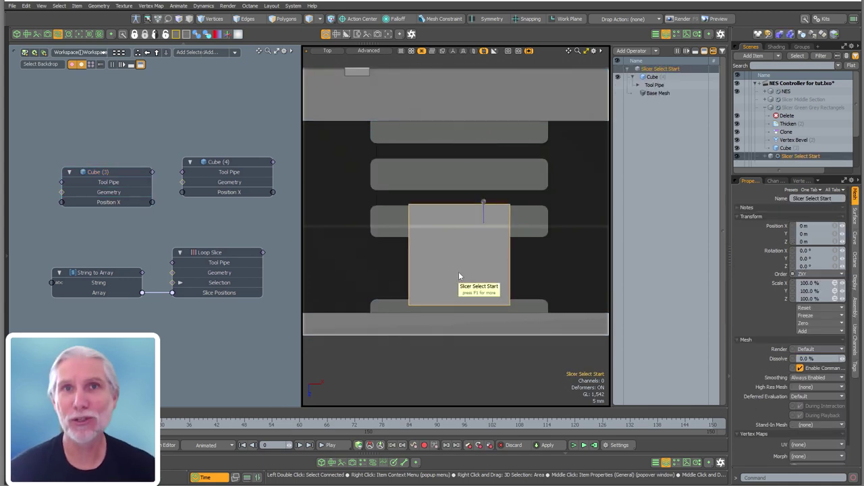
{"action": "left_click_drag", "start_coordinate": [496, 263], "coordinate": [509, 251], "text": "alt"}
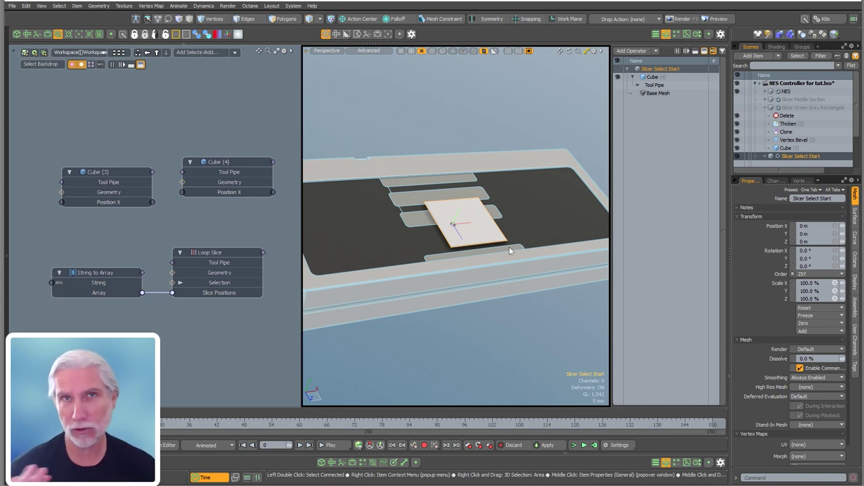
{"action": "left_click_drag", "start_coordinate": [463, 224], "coordinate": [500, 225], "text": "ctrl+alt"}
{"action": "key", "text": "shift+a"}
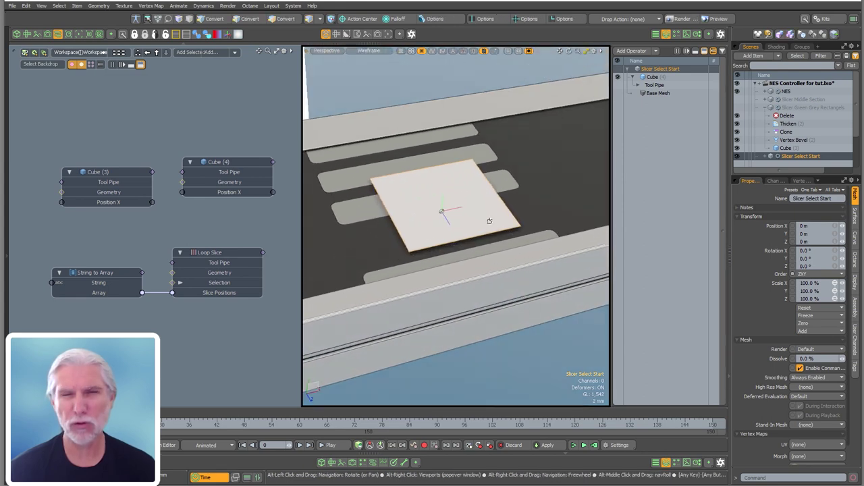
{"action": "left_click_drag", "start_coordinate": [493, 141], "coordinate": [624, 140], "text": "alt"}
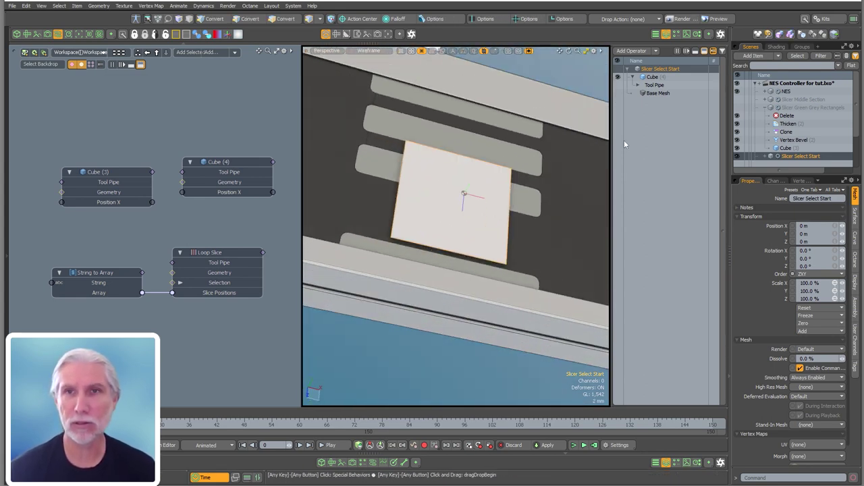
{"action": "left_click", "coordinate": [657, 79]}
{"action": "left_click_drag", "start_coordinate": [472, 196], "coordinate": [450, 189], "text": "alt"}
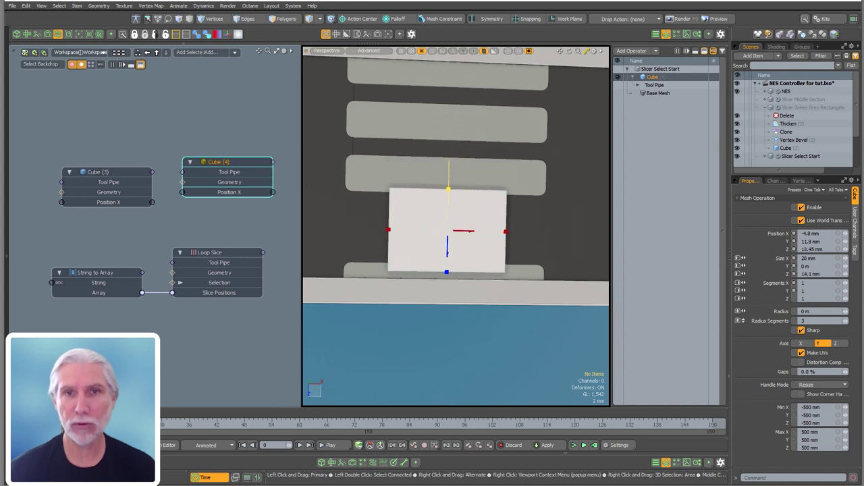
{"action": "key", "text": "KP_1"}
{"action": "left_click_drag", "start_coordinate": [442, 281], "coordinate": [442, 267]}
{"action": "left_click_drag", "start_coordinate": [442, 181], "coordinate": [443, 193]}
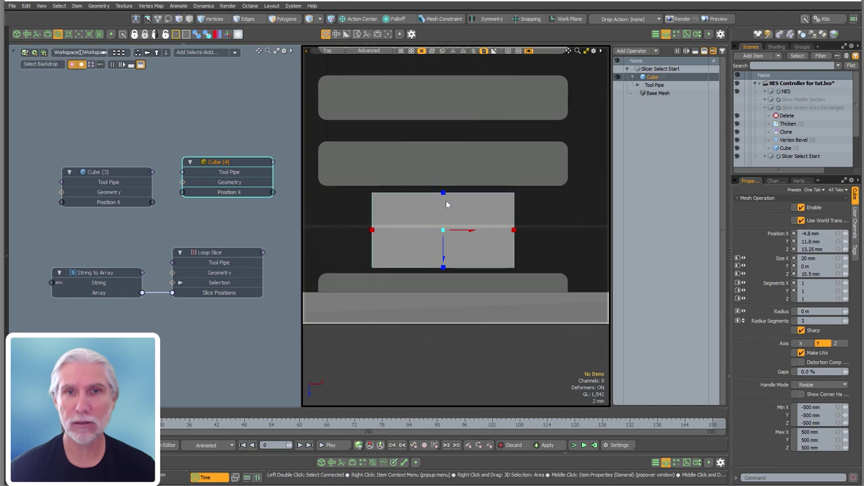
{"action": "left_click_drag", "start_coordinate": [487, 225], "coordinate": [522, 234]}
{"action": "left_click_drag", "start_coordinate": [372, 230], "coordinate": [320, 231]}
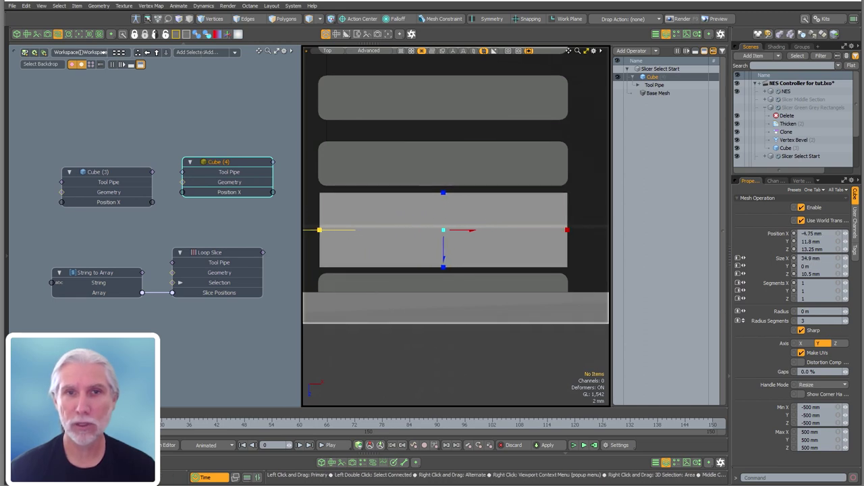
Return to the perspective view and examine the Select and Start button plate on the reference photo.
{"action": "key", "text": "ctrl+space"}
{"action": "left_click", "coordinate": [512, 163]}
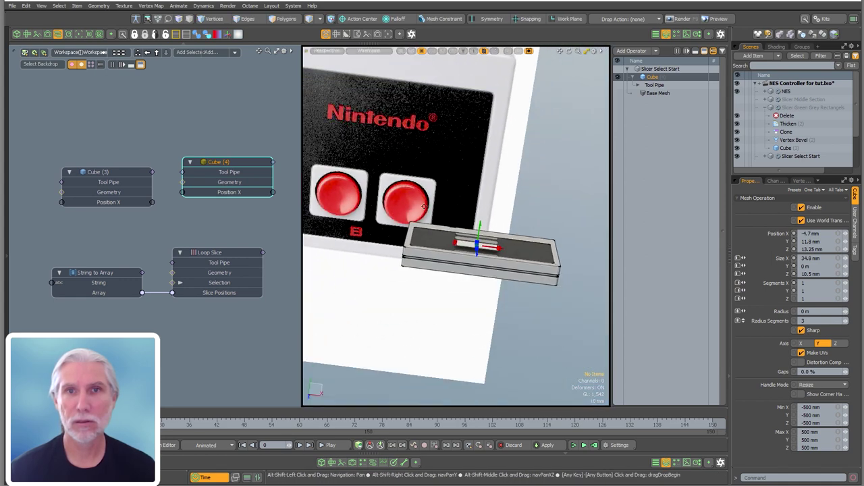
{"action": "left_click_drag", "start_coordinate": [553, 191], "coordinate": [408, 191], "text": "alt"}
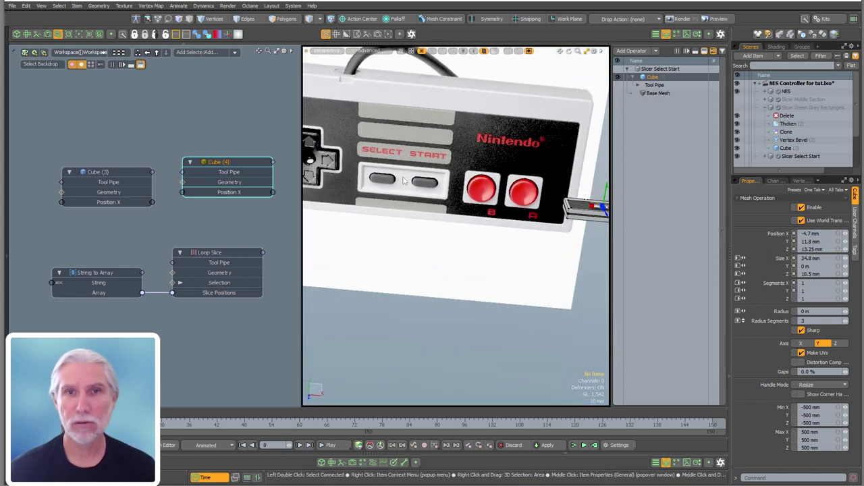
Compare the stripe spacing around the Select and Start plate on the reference photo with the model in top view.
{"action": "left_click_drag", "start_coordinate": [436, 200], "coordinate": [442, 169], "text": "alt"}
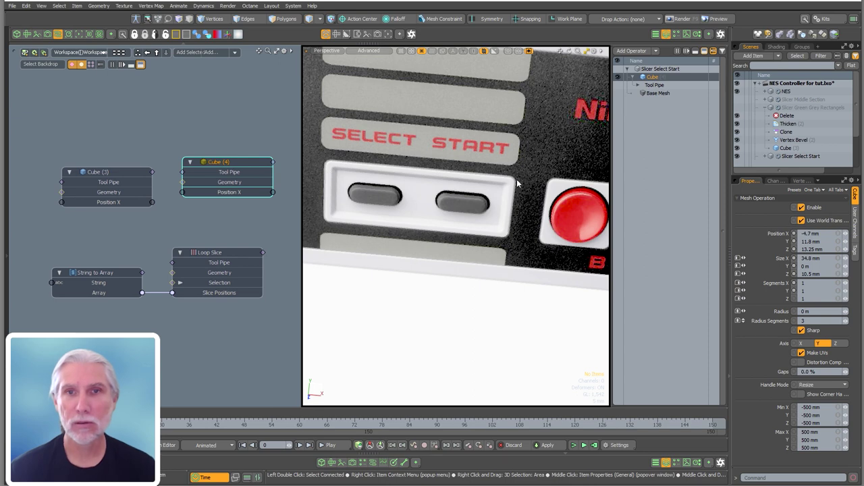
{"action": "left_click_drag", "start_coordinate": [512, 184], "coordinate": [464, 187], "text": "ctrl+alt"}
{"action": "left_click_drag", "start_coordinate": [463, 187], "coordinate": [474, 237], "text": "alt+shift"}
{"action": "left_click_drag", "start_coordinate": [500, 200], "coordinate": [536, 186], "text": "ctrl+alt"}
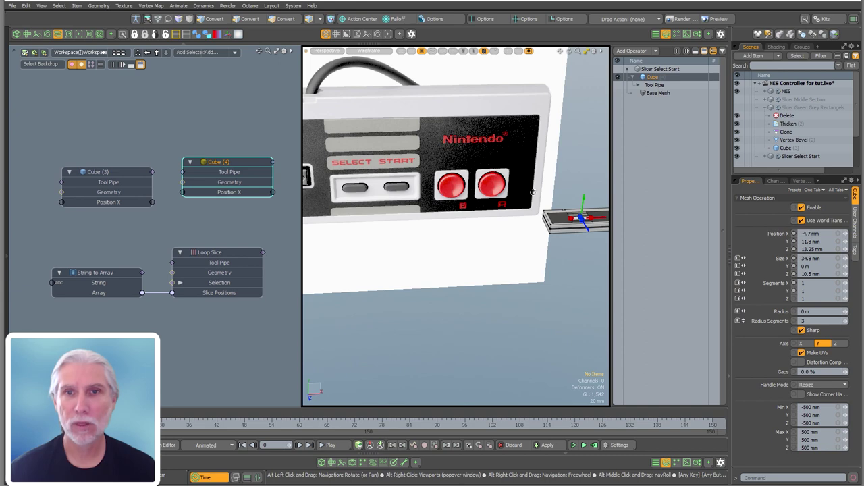
{"action": "left_click_drag", "start_coordinate": [533, 192], "coordinate": [513, 189], "text": "alt+shift"}
{"action": "key", "text": "KP_1"}
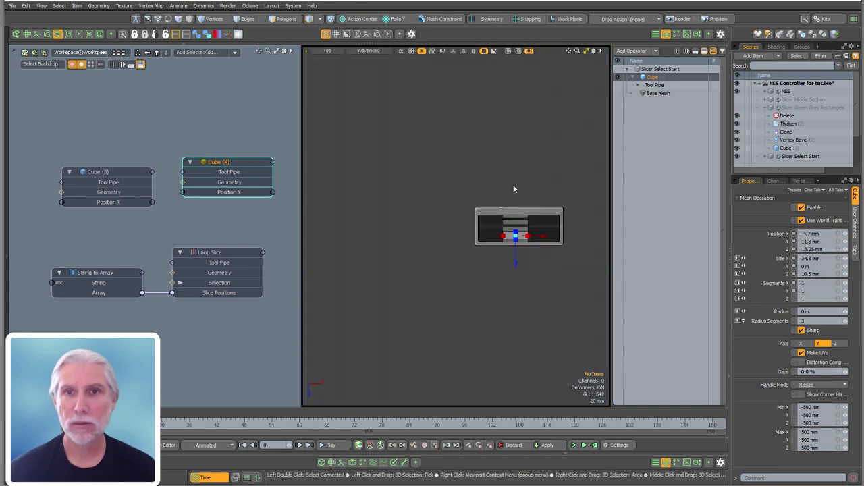
{"action": "mouse_move", "coordinate": [515, 233]}
{"action": "left_mouse_down", "text": "alt+shift"}
{"action": "mouse_move", "coordinate": [487, 185]}
{"action": "mouse_move", "coordinate": [509, 192]}
{"action": "mouse_move", "coordinate": [481, 134]}
{"action": "left_mouse_up", "text": "alt+shift"}
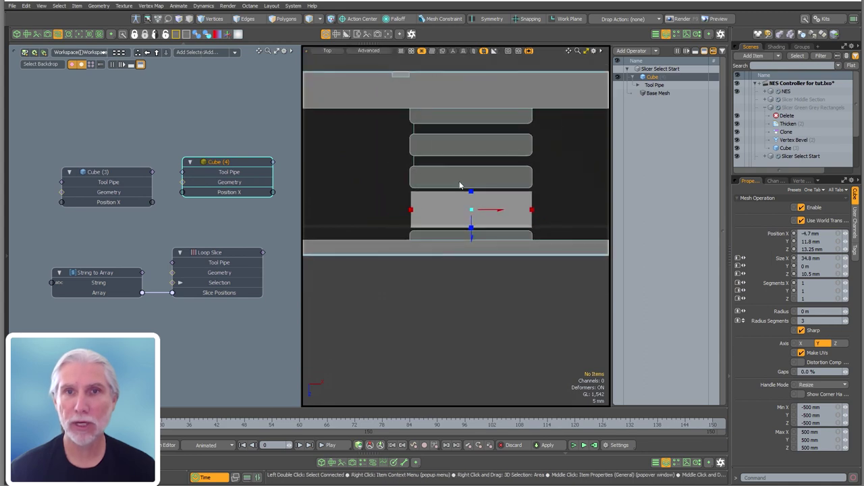
{"action": "left_click_drag", "start_coordinate": [459, 181], "coordinate": [490, 179], "text": "ctrl+alt"}
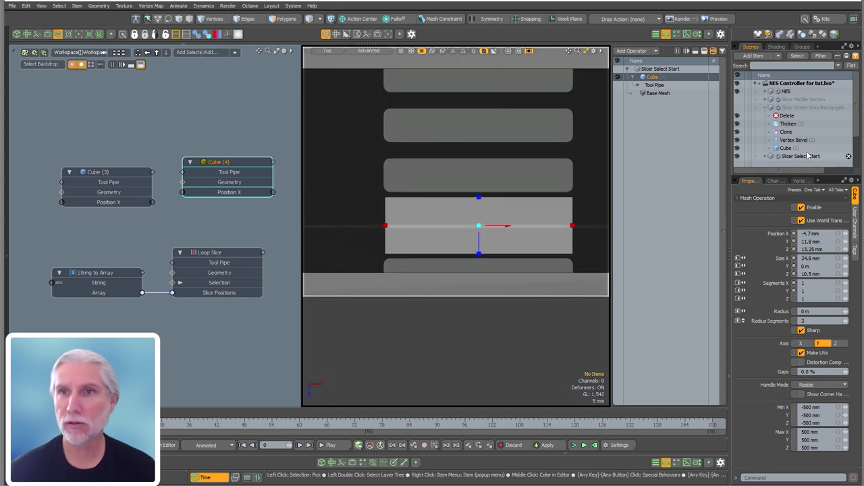
Shrink the Slicer Green Grey Rectangels cube to about 5 mm in Z so the stripes become thinner.
{"action": "left_click", "coordinate": [784, 148]}
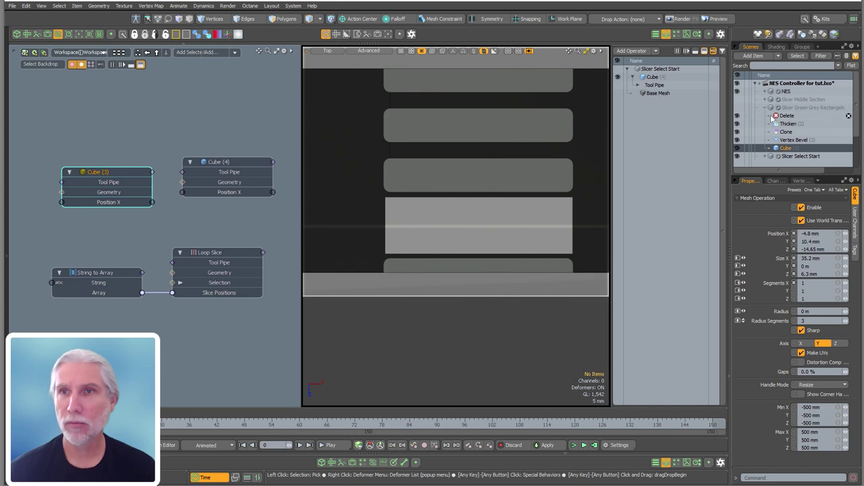
{"action": "left_click", "coordinate": [648, 77]}
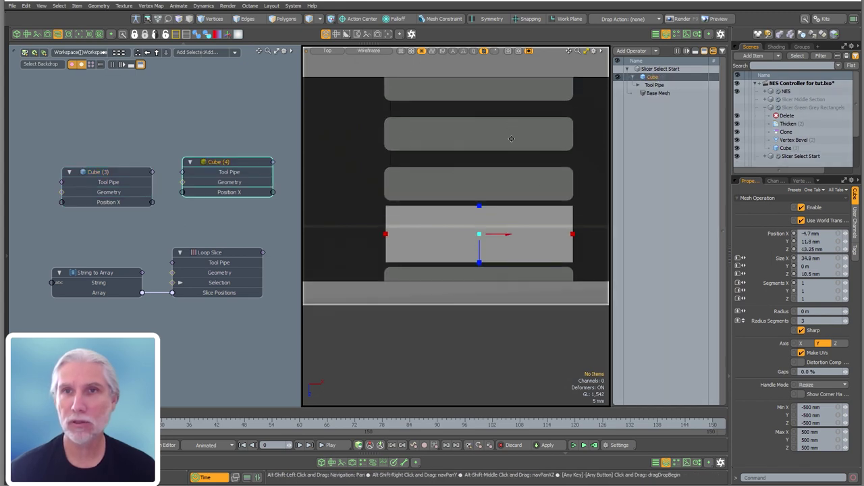
{"action": "left_click", "coordinate": [799, 108]}
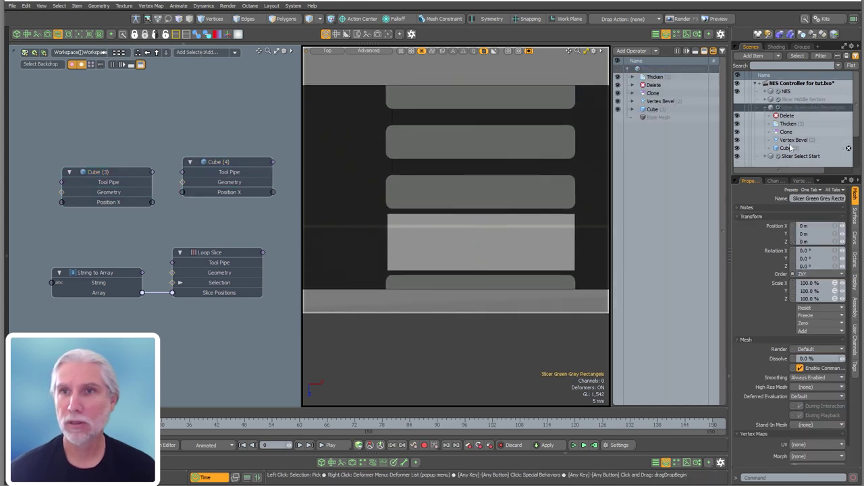
{"action": "left_click", "coordinate": [790, 148]}
{"action": "scroll", "coordinate": [496, 143], "scroll_direction": "down", "scroll_amount": 1}
{"action": "scroll", "coordinate": [497, 143], "scroll_direction": "up", "scroll_amount": 1}
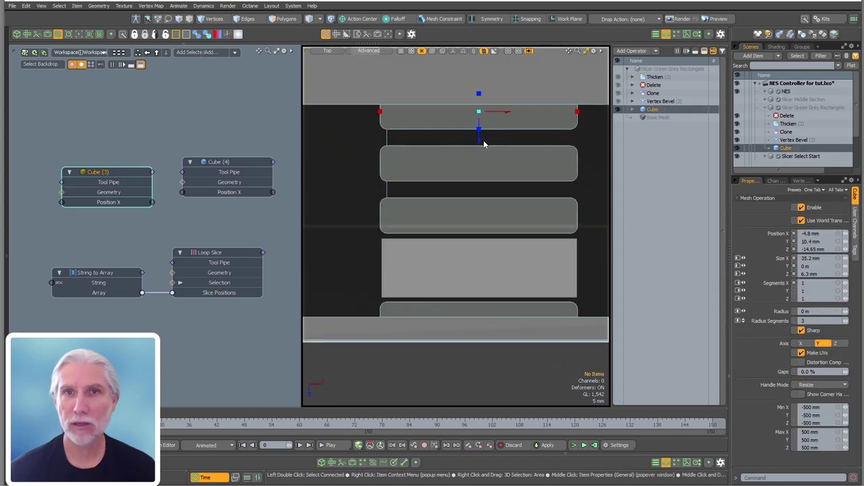
{"action": "left_click_drag", "start_coordinate": [478, 129], "coordinate": [478, 121]}
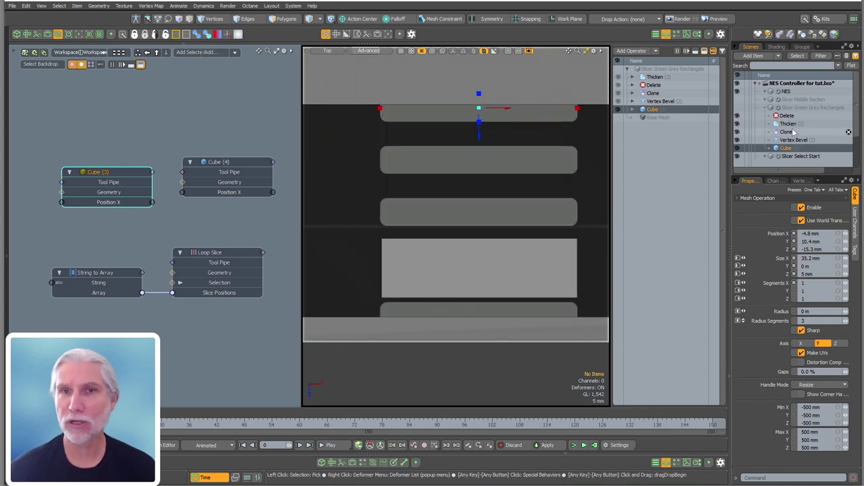
Set the stripe Clone operation's Linear Generator to 5 clones with a Z offset of about 37.3 mm.
{"action": "left_click", "coordinate": [785, 132]}
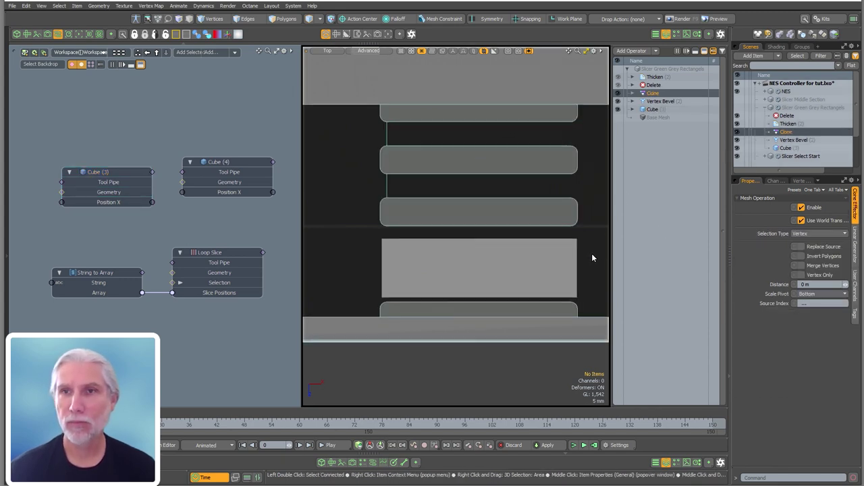
{"action": "left_click_drag", "start_coordinate": [592, 255], "coordinate": [489, 229], "text": "ctrl+alt"}
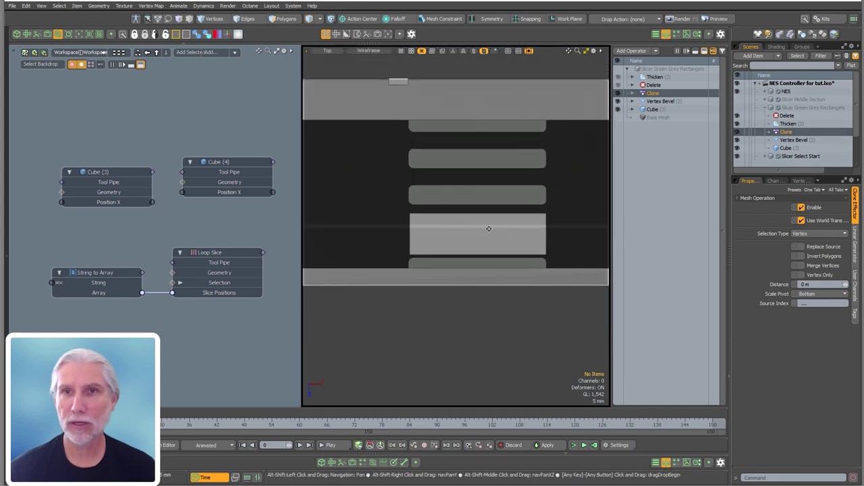
{"action": "left_click", "coordinate": [633, 93]}
{"action": "left_click", "coordinate": [672, 109]}
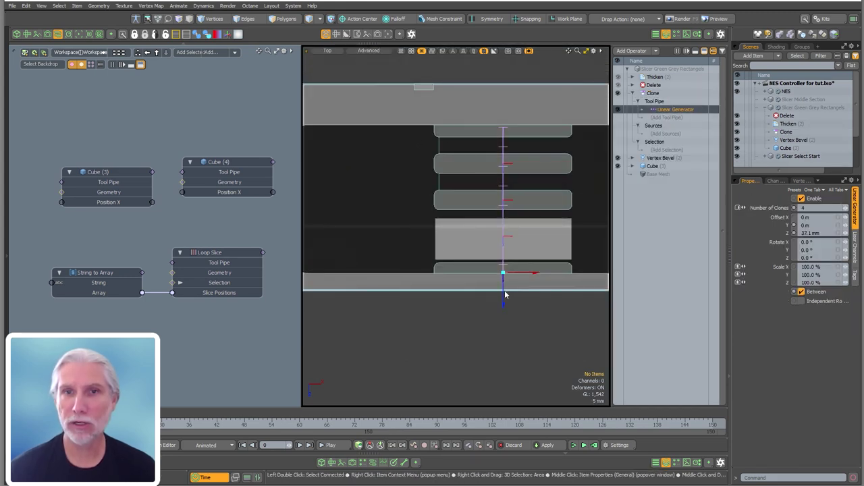
{"action": "left_click_drag", "start_coordinate": [505, 303], "coordinate": [505, 301]}
{"action": "left_click", "coordinate": [817, 208]}
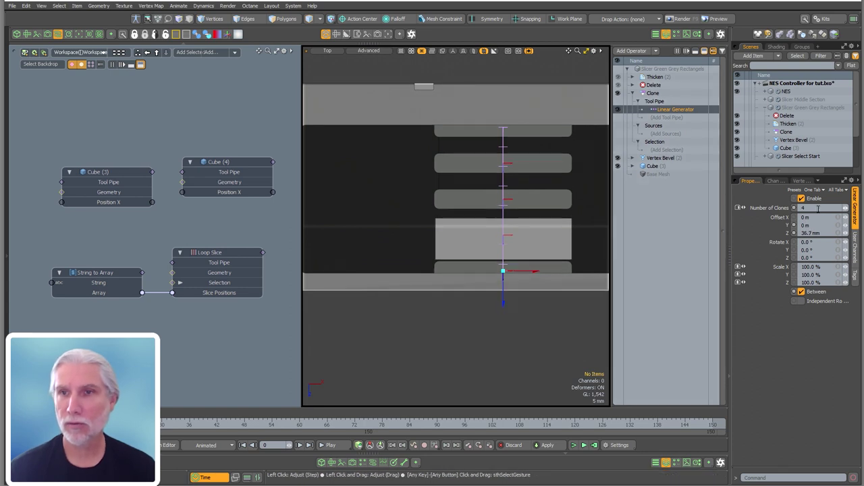
{"action": "type", "text": "5"}
{"action": "key", "text": "Return"}
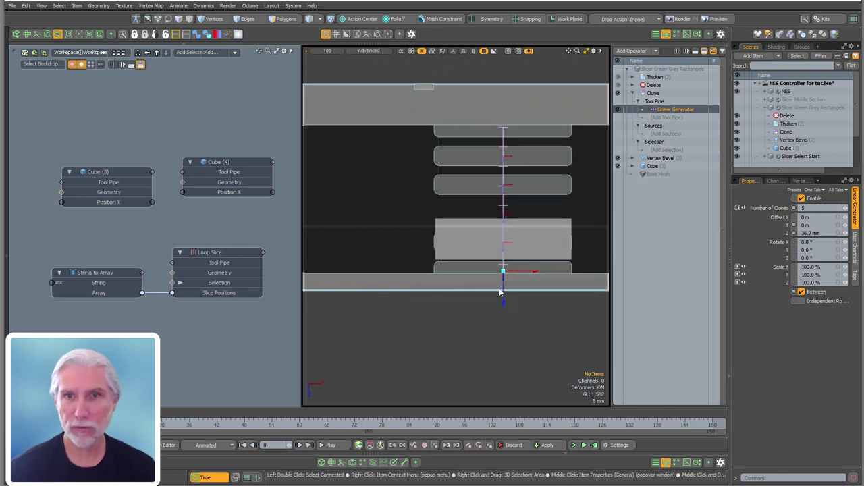
{"action": "mouse_move", "coordinate": [503, 302]}
{"action": "left_mouse_down"}
{"action": "mouse_move", "coordinate": [503, 287]}
{"action": "mouse_move", "coordinate": [503, 305]}
{"action": "left_mouse_up"}
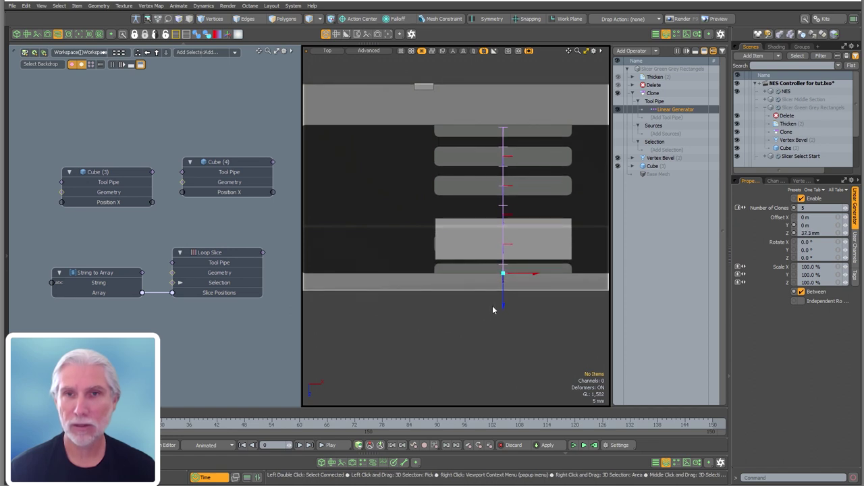
Hide Slicer Select Start and add another Select by Previous Operation to the Delete operation, with Blend Mode Add, source Clone and name Clone 3.
{"action": "left_click", "coordinate": [739, 159]}
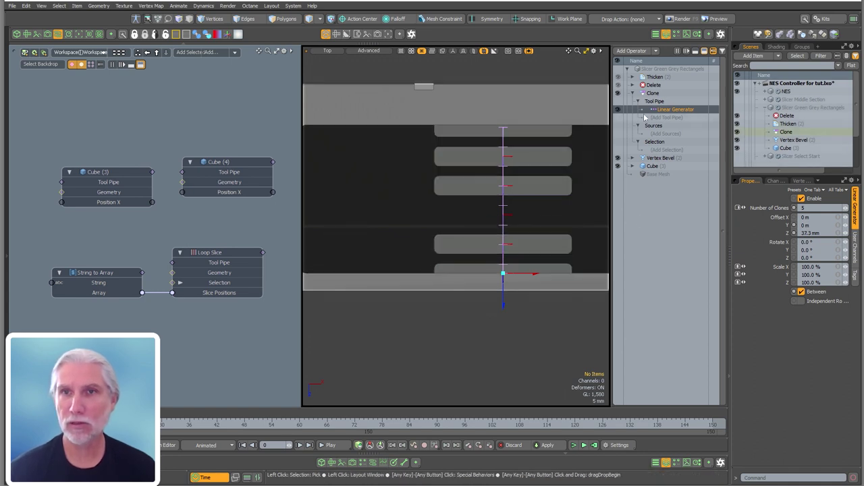
{"action": "left_click", "coordinate": [652, 85]}
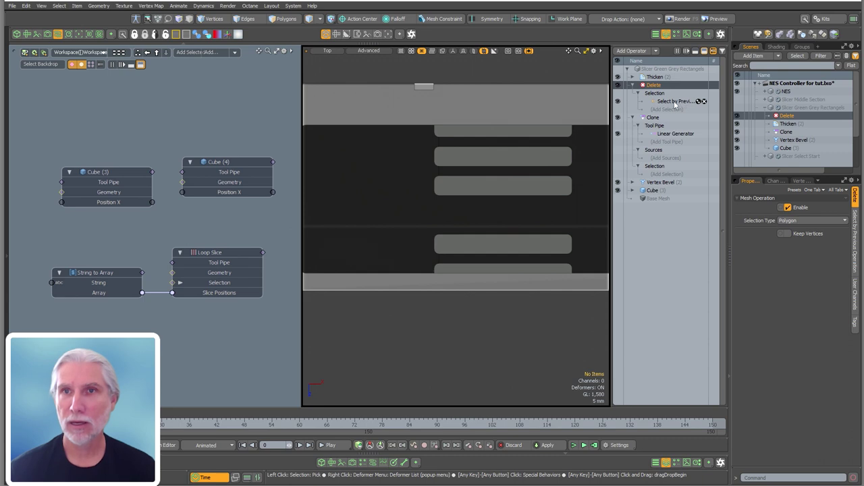
{"action": "left_click", "coordinate": [674, 103]}
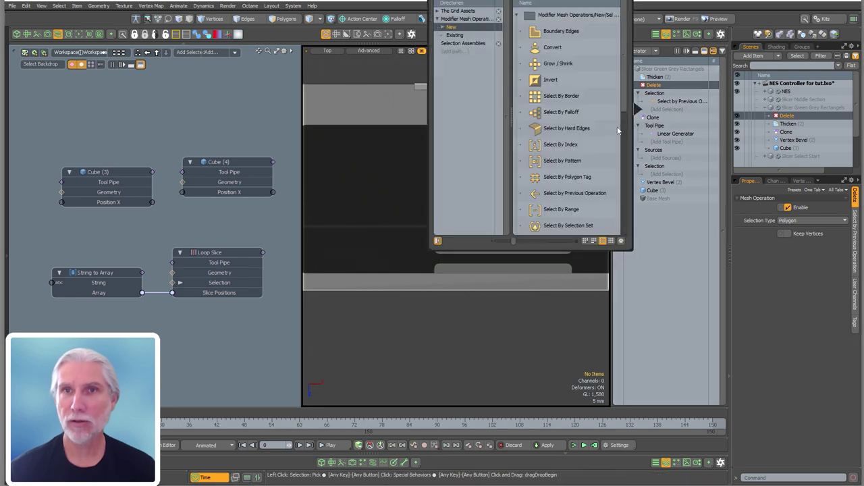
{"action": "double_click", "coordinate": [573, 193]}
{"action": "left_click", "coordinate": [799, 218]}
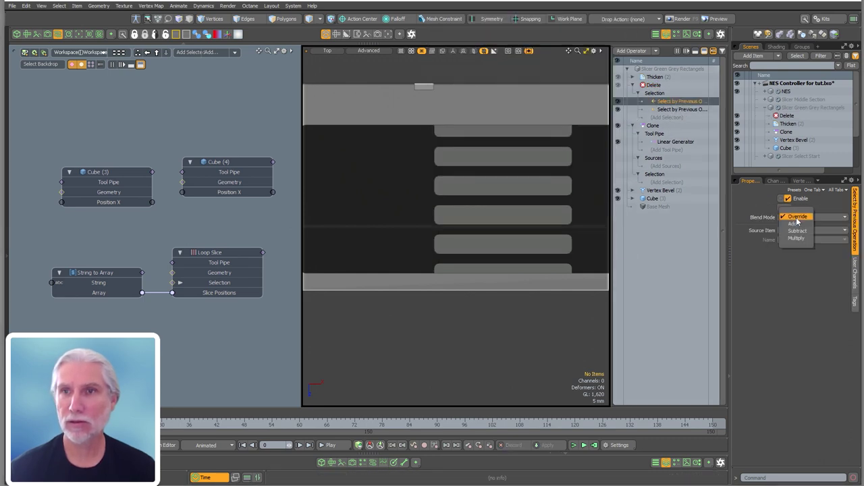
{"action": "left_click", "coordinate": [796, 226]}
{"action": "left_click", "coordinate": [796, 230]}
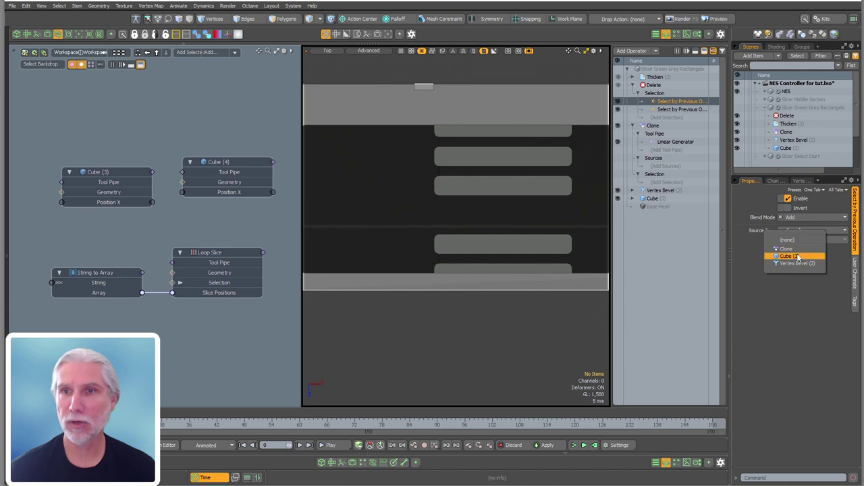
{"action": "left_click", "coordinate": [797, 256]}
{"action": "left_click", "coordinate": [803, 240]}
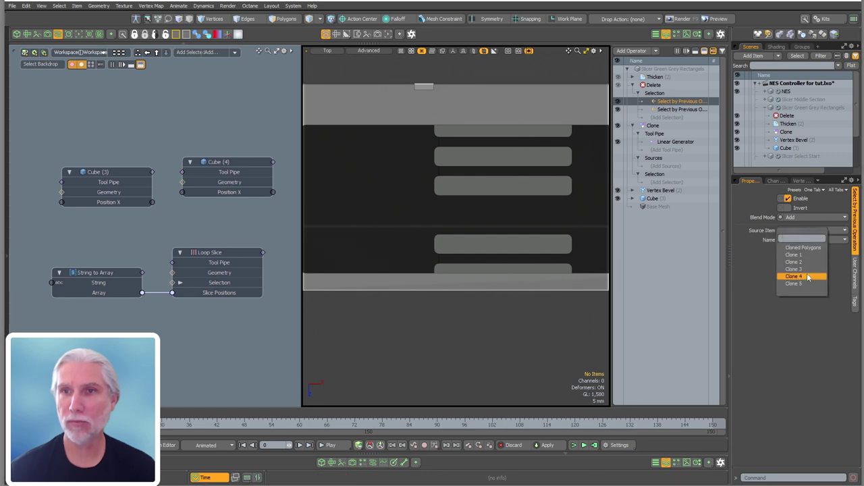
{"action": "left_click", "coordinate": [795, 269]}
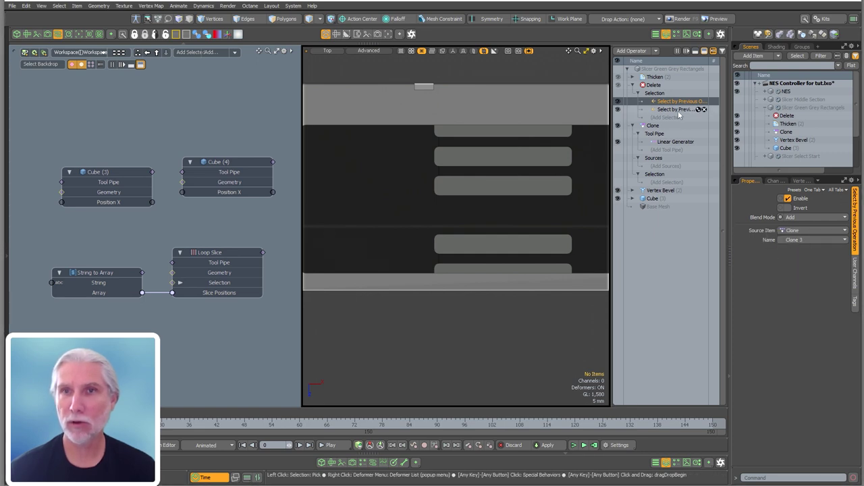
Set the Delete operation's original Select by Previous Operation to Clone 4, and collapse the Delete operation.
{"action": "left_click", "coordinate": [798, 242]}
{"action": "left_click", "coordinate": [797, 246]}
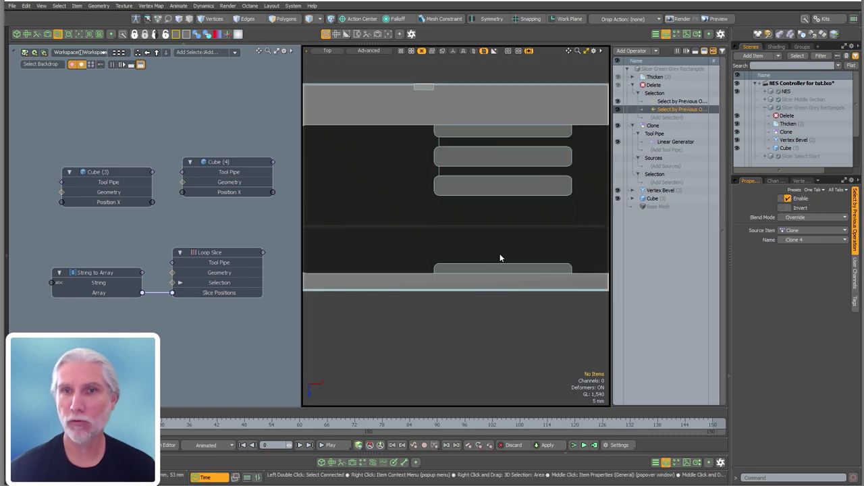
{"action": "left_click", "coordinate": [676, 101]}
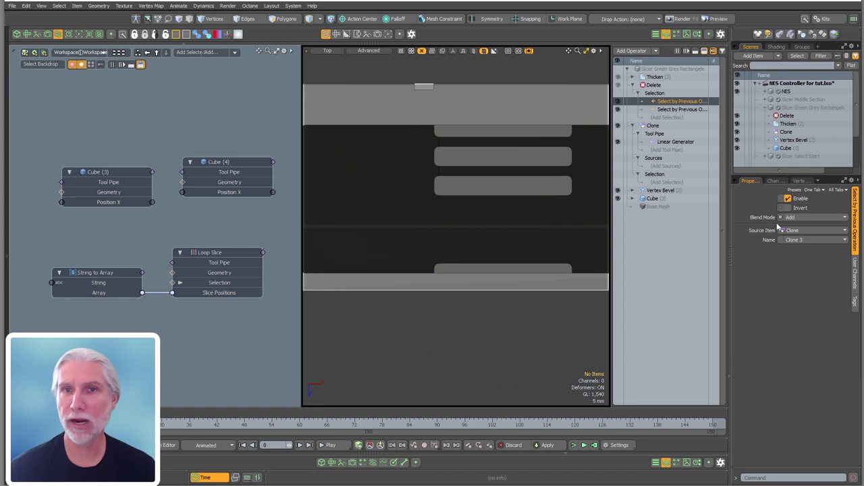
{"action": "left_click", "coordinate": [633, 86]}
{"action": "left_click", "coordinate": [633, 86]}
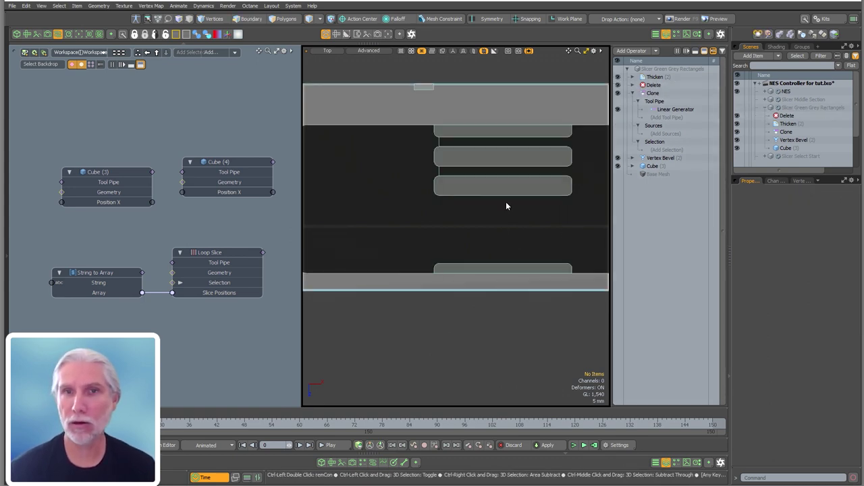
Inspect the stripes in perspective, collapse the Slicer Green Grey Rectangels item and unhide Slicer Select Start.
{"action": "key", "text": "KP_Decimal"}
{"action": "left_click_drag", "start_coordinate": [499, 206], "coordinate": [513, 335], "text": "alt"}
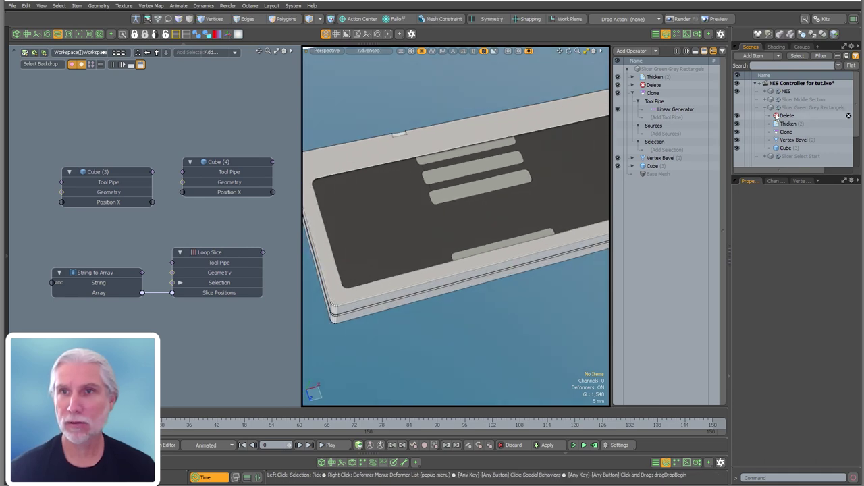
{"action": "left_click", "coordinate": [766, 108]}
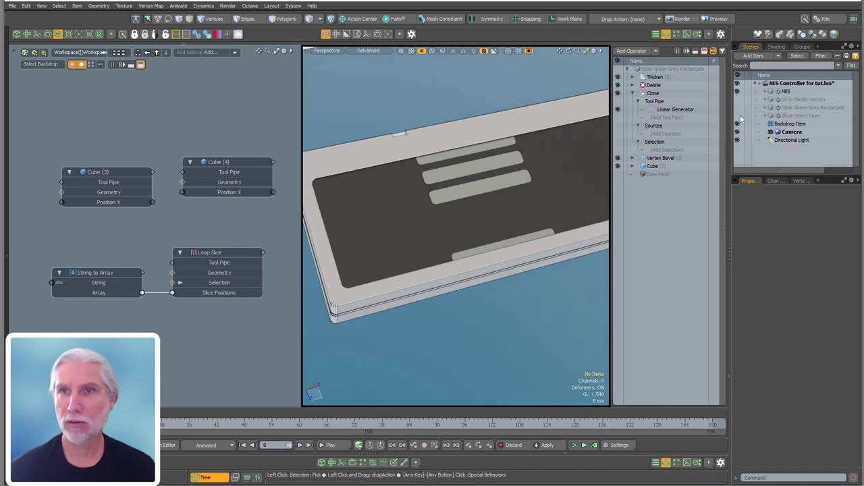
{"action": "left_click", "coordinate": [737, 115]}
{"action": "left_click_drag", "start_coordinate": [491, 222], "coordinate": [480, 310], "text": "alt"}
Extend the Slicer Select Start cube towards the third stripe in top view, to about 12.7 mm in Z.
{"action": "key", "text": "ctrl+space"}
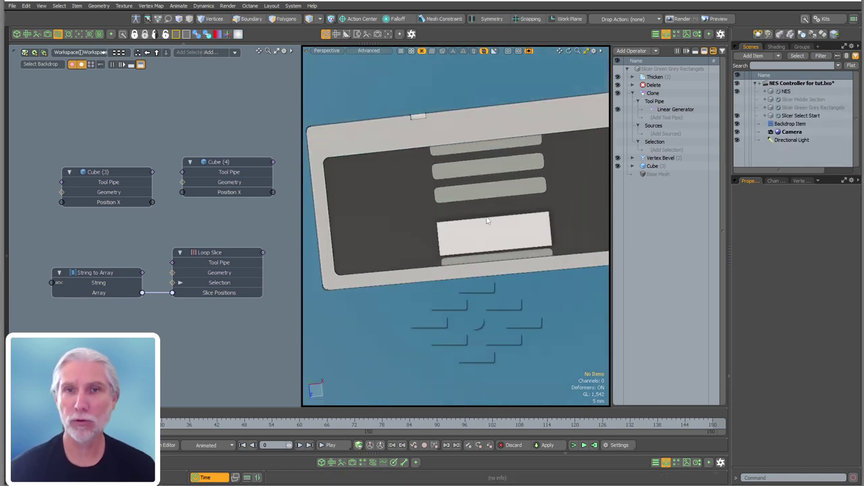
{"action": "left_click", "coordinate": [479, 228]}
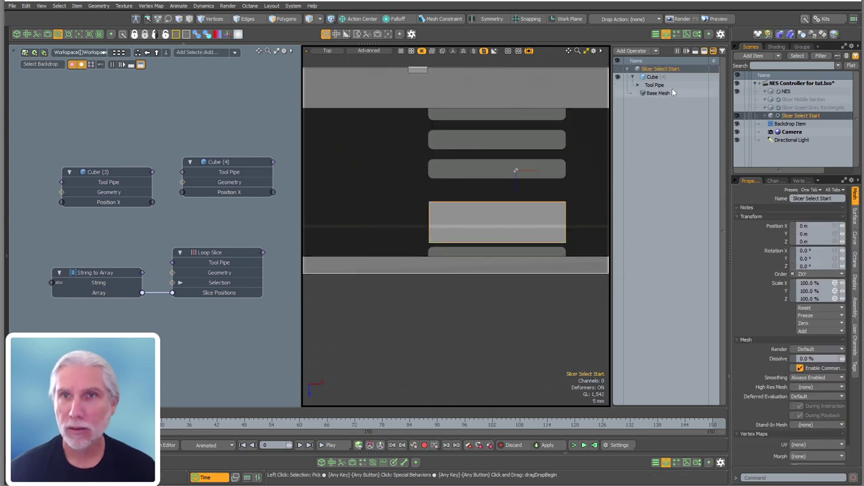
{"action": "scroll", "coordinate": [522, 157], "scroll_direction": "up", "scroll_amount": 2}
{"action": "left_click", "coordinate": [652, 77]}
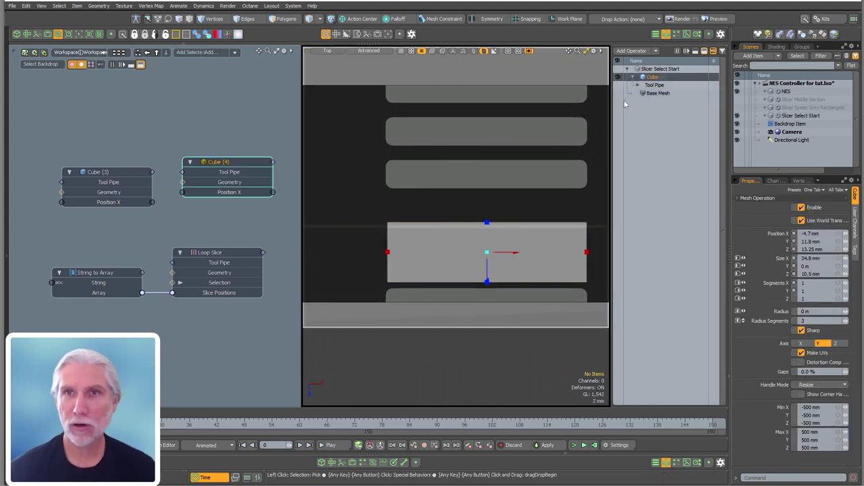
{"action": "left_click_drag", "start_coordinate": [485, 272], "coordinate": [485, 265]}
{"action": "scroll", "coordinate": [564, 239], "scroll_direction": "down", "scroll_amount": 2}
Set the Slicer Select Start cube's handle mode to Resize from Center and narrow it to about 31.8 mm in X.
{"action": "left_click_drag", "start_coordinate": [565, 239], "coordinate": [526, 248], "text": "alt"}
{"action": "key", "text": "KP_Decimal"}
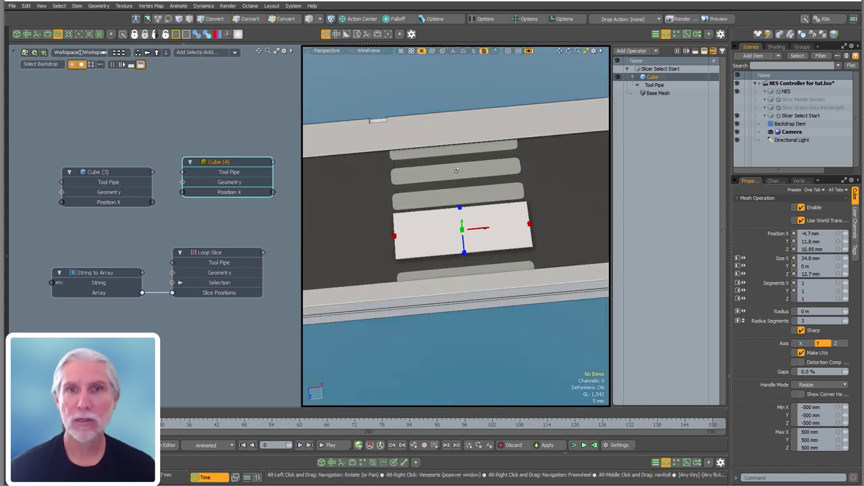
{"action": "left_click_drag", "start_coordinate": [447, 245], "coordinate": [363, 212], "text": "alt"}
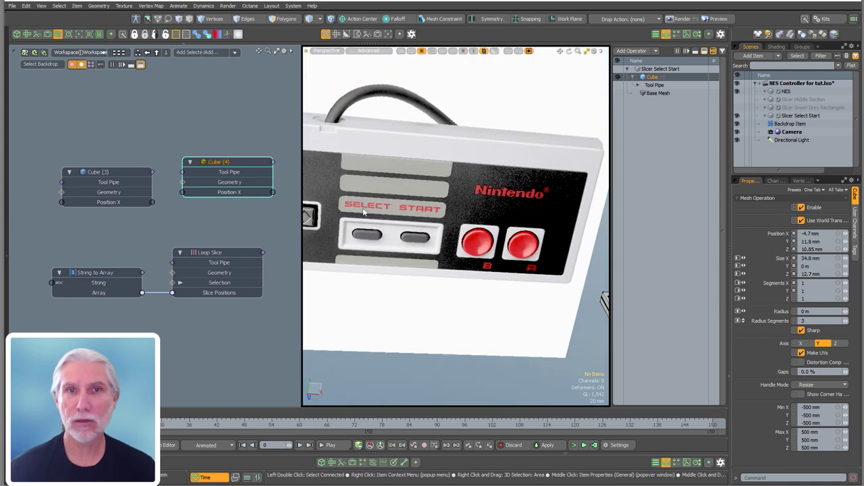
{"action": "left_click_drag", "start_coordinate": [438, 247], "coordinate": [470, 255], "text": "alt+shift"}
{"action": "key", "text": "k"}
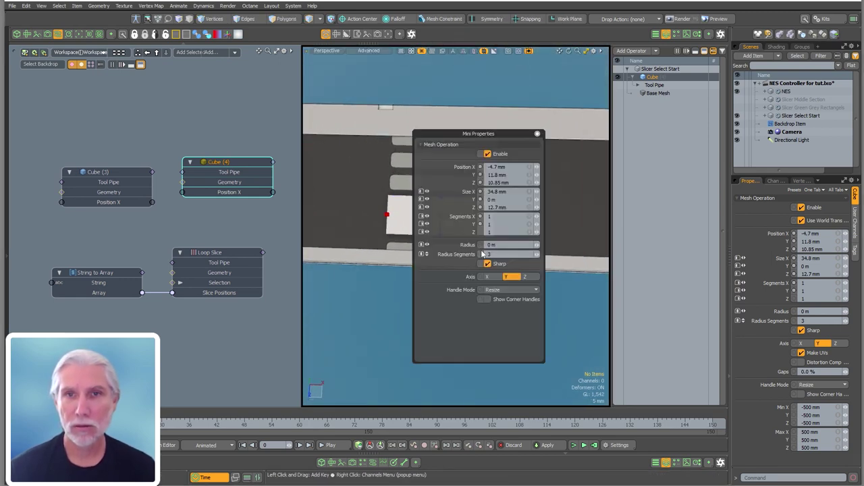
{"action": "left_click", "coordinate": [505, 291]}
{"action": "left_click", "coordinate": [506, 299]}
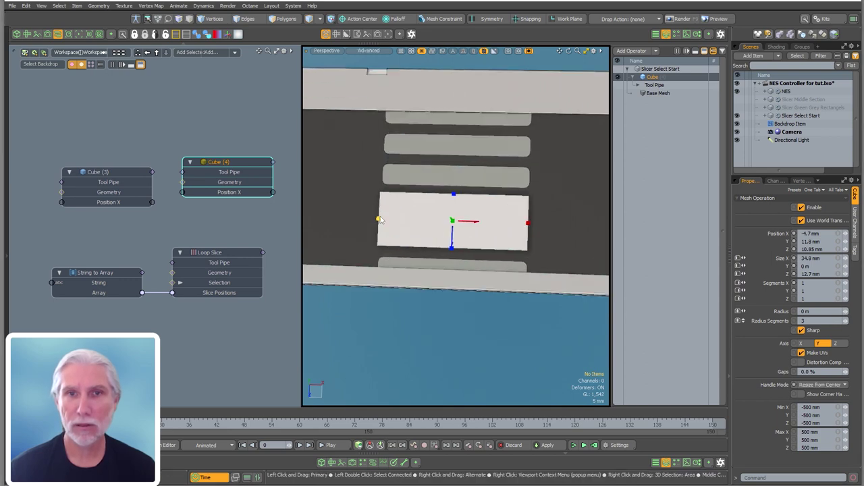
{"action": "left_click_drag", "start_coordinate": [385, 218], "coordinate": [386, 219]}
{"action": "left_click_drag", "start_coordinate": [443, 269], "coordinate": [439, 169], "text": "alt"}
{"action": "left_click_drag", "start_coordinate": [438, 168], "coordinate": [475, 216], "text": "ctrl+alt"}
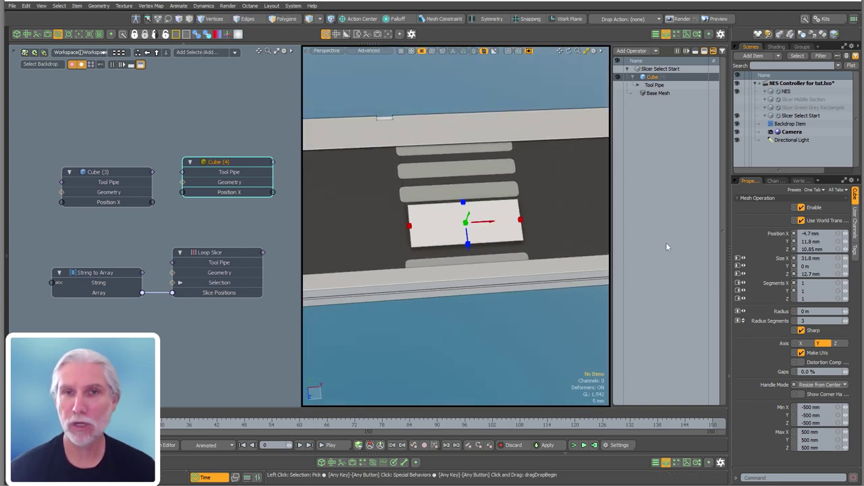
Add a Vertex Bevel operation to the Slicer Select Start item.
{"action": "double_click", "coordinate": [666, 231]}
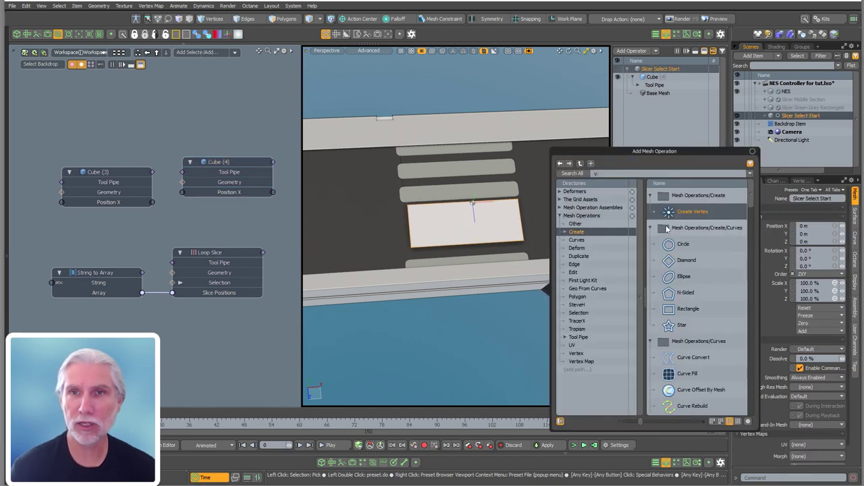
{"action": "type", "text": "vertx be"}
{"action": "key", "text": "BackSpace"}
{"action": "key", "text": "BackSpace"}
{"action": "key", "text": "BackSpace"}
{"action": "key", "text": "BackSpace"}
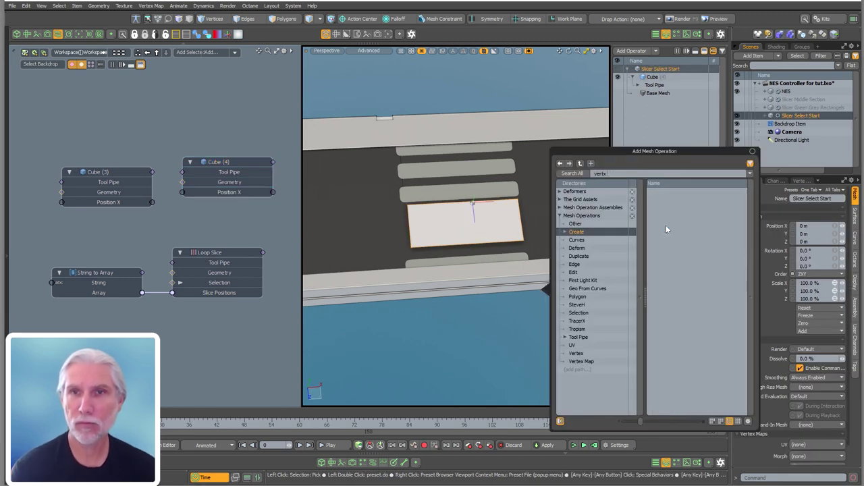
{"action": "type", "text": "ex b"}
{"action": "key", "text": "Return"}
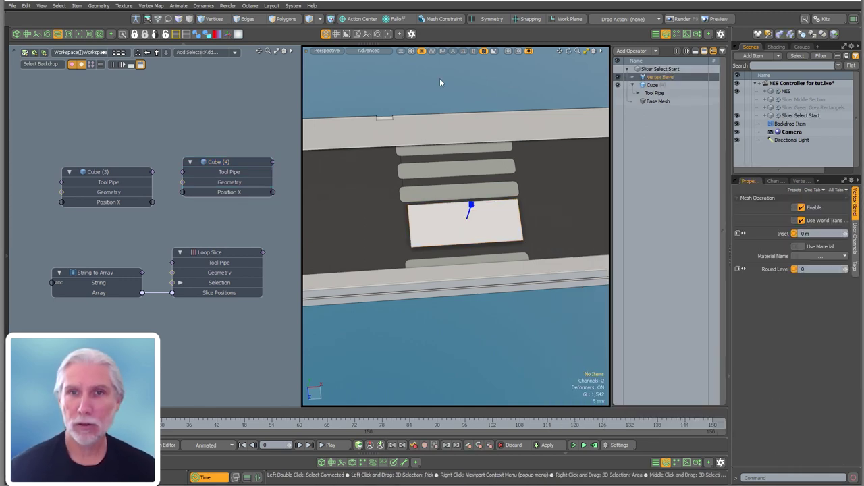
Round the Slicer Select Start rectangle's corners with a Vertex Bevel inset of about 1.45 mm and a Round Level of 2.
{"action": "left_click_drag", "start_coordinate": [504, 201], "coordinate": [528, 172], "text": "alt"}
{"action": "scroll", "coordinate": [490, 189], "scroll_direction": "up", "scroll_amount": 2}
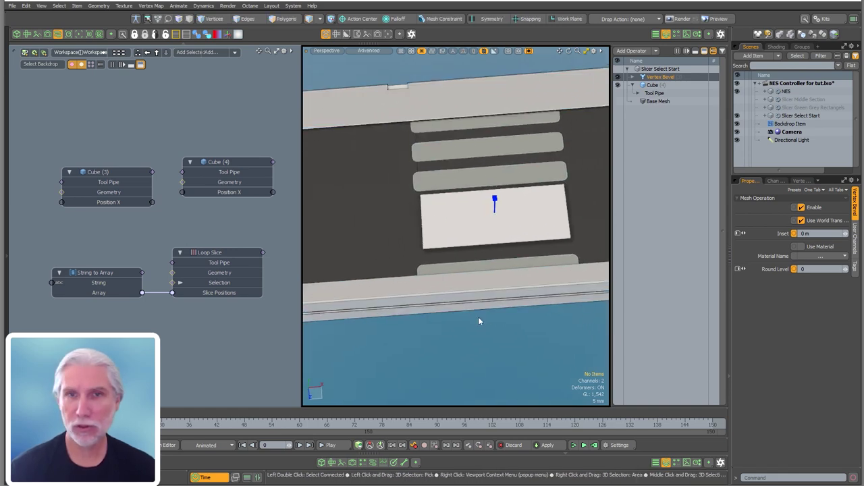
{"action": "key", "text": "c"}
{"action": "scroll", "coordinate": [442, 200], "scroll_direction": "up", "scroll_amount": 3}
{"action": "left_click_drag", "start_coordinate": [443, 199], "coordinate": [478, 236], "text": "alt"}
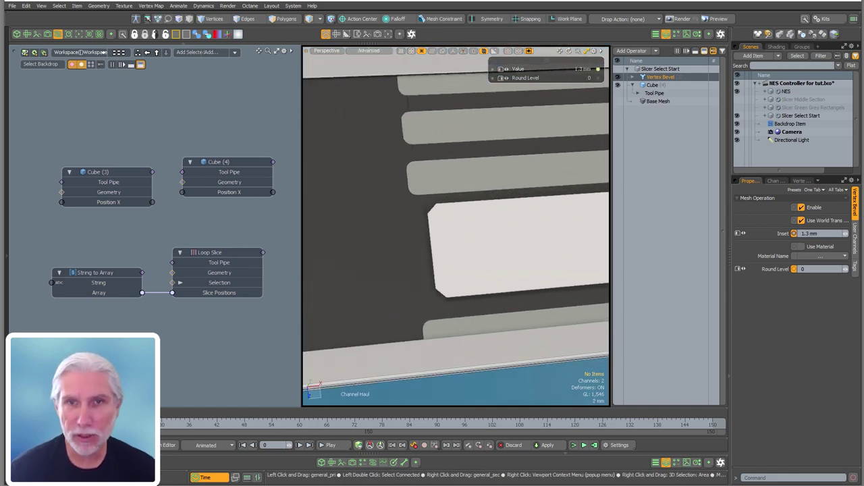
{"action": "key", "text": "ctrl+6"}
{"action": "left_click", "coordinate": [587, 311]}
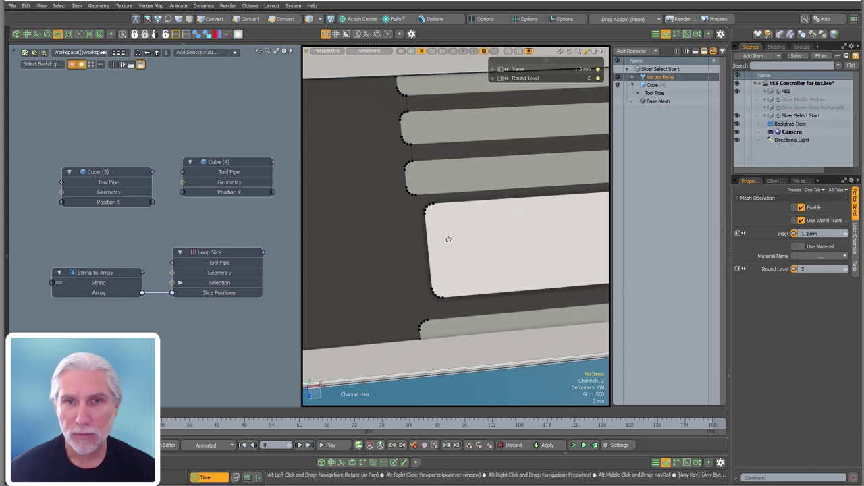
{"action": "left_click_drag", "start_coordinate": [448, 239], "coordinate": [478, 259], "text": "ctrl+alt"}
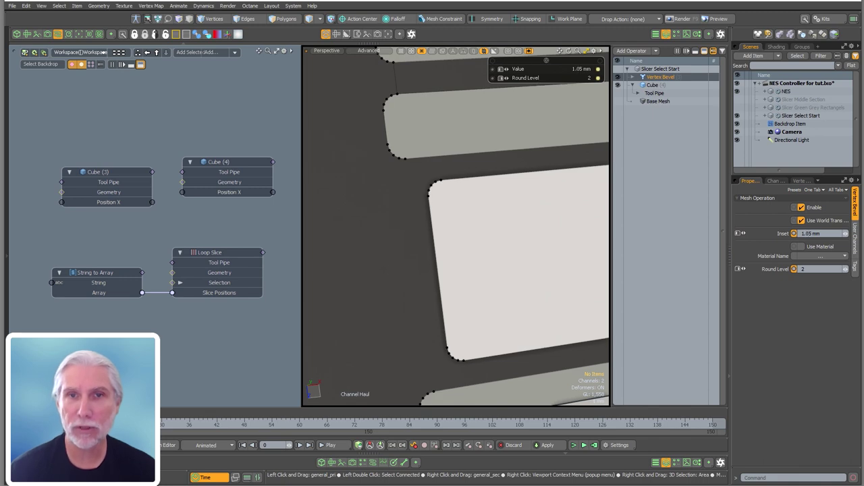
{"action": "scroll", "coordinate": [497, 244], "scroll_direction": "down", "scroll_amount": 6}
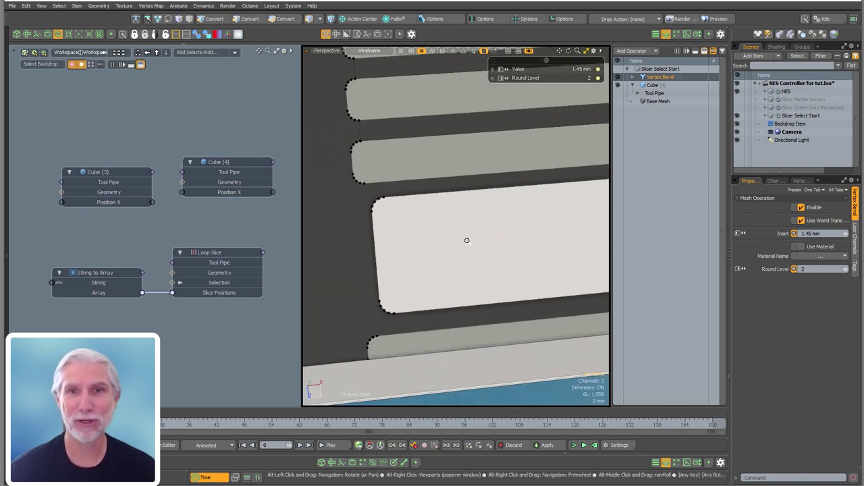
Add a Thicken operation to Slicer Select Start and offset the rounded rectangle into a solid slab.
{"action": "double_click", "coordinate": [652, 204]}
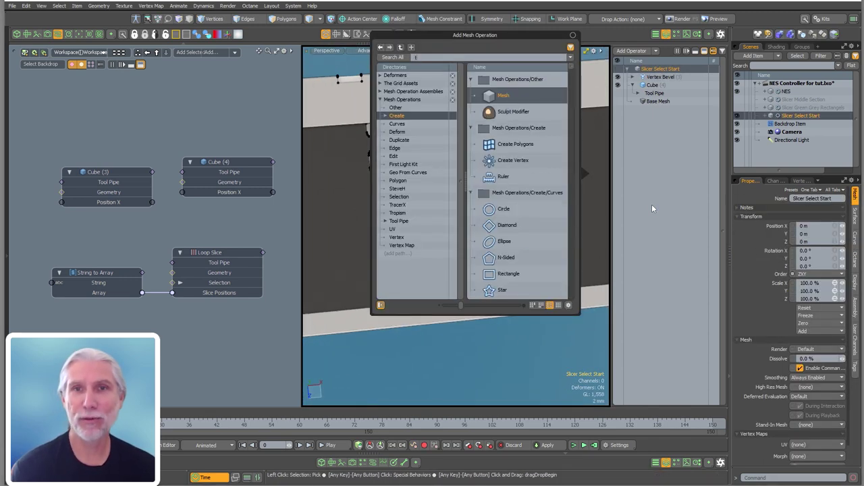
{"action": "type", "text": "thick"}
{"action": "key", "text": "Return"}
{"action": "key", "text": "c"}
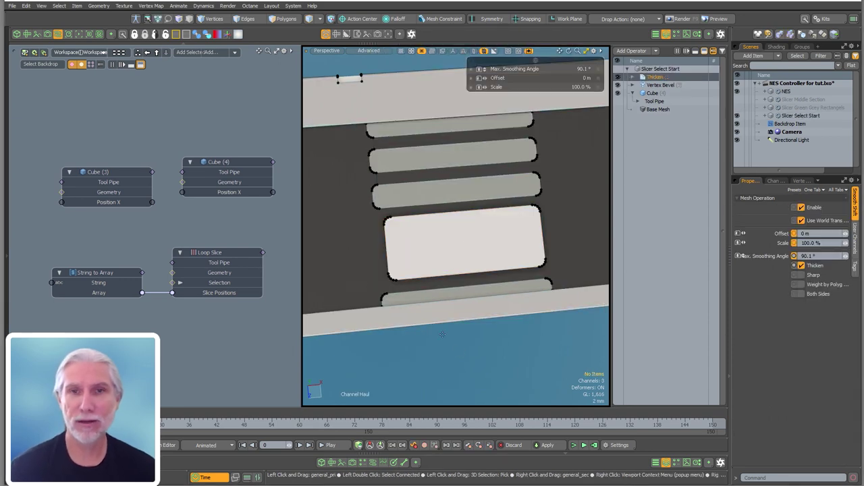
{"action": "left_click_drag", "start_coordinate": [437, 324], "coordinate": [540, 304], "text": "alt"}
{"action": "key", "text": "Escape"}
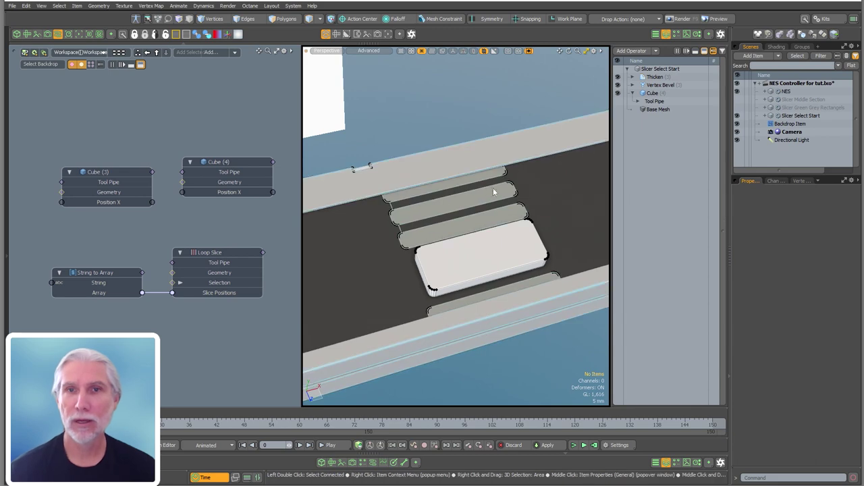
Select the NES mesh item and hide Slicer Select Start.
{"action": "left_click", "coordinate": [785, 91]}
{"action": "left_click", "coordinate": [736, 116]}
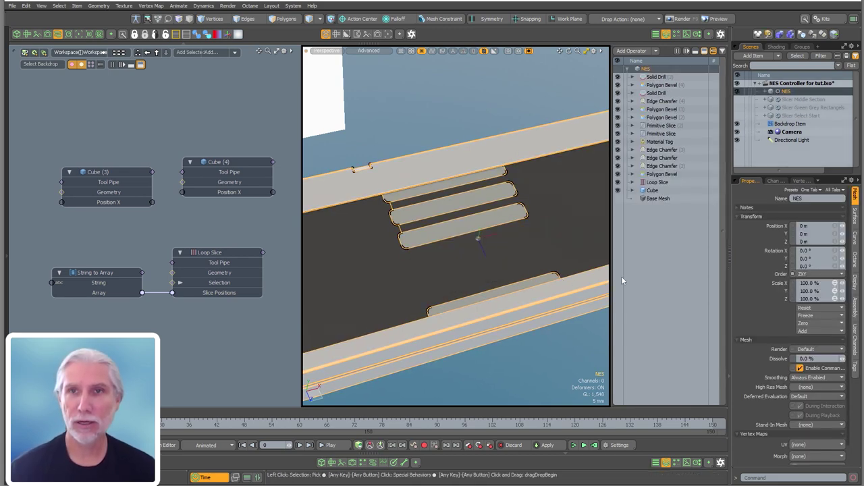
{"action": "double_click", "coordinate": [667, 273]}
{"action": "type", "text": "solid"}
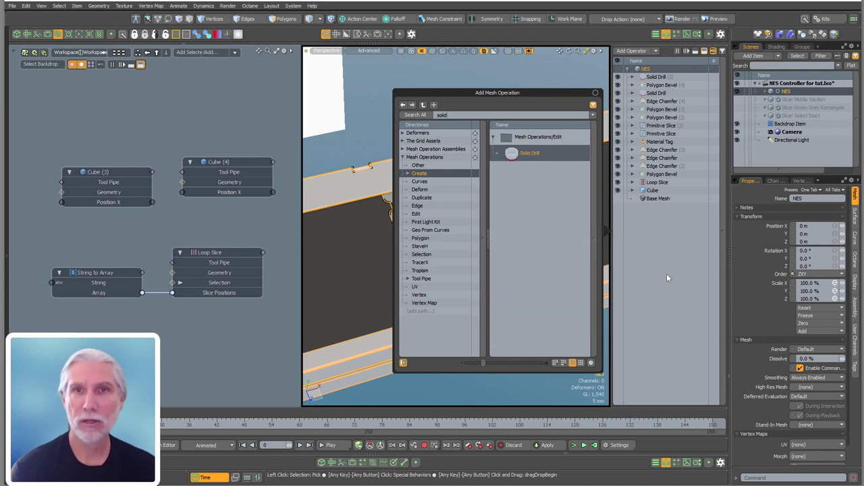
{"action": "key", "text": "Return"}
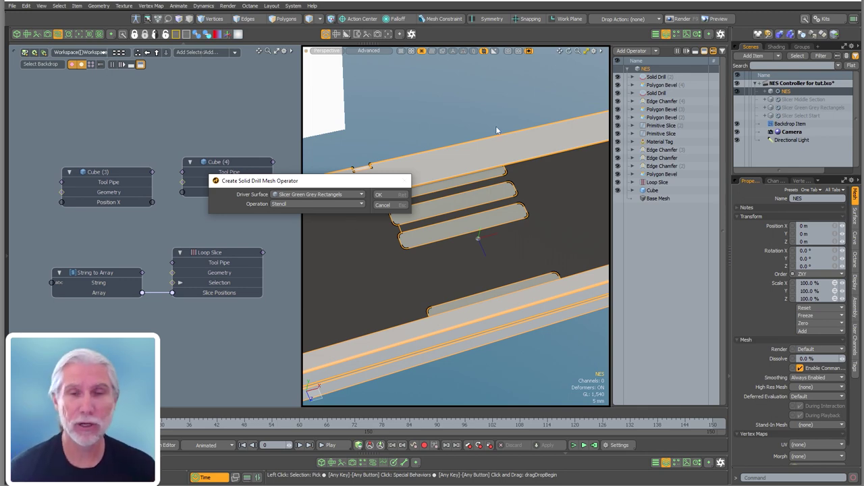
{"action": "left_click", "coordinate": [324, 194]}
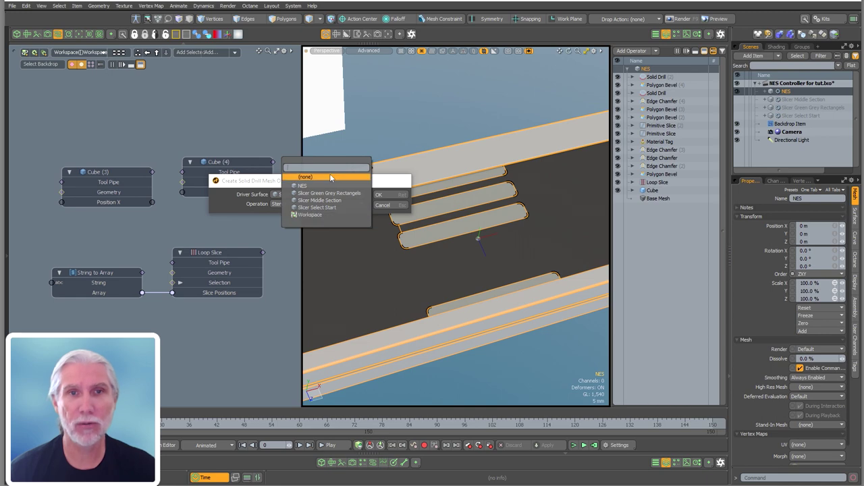
{"action": "left_click", "coordinate": [339, 148]}
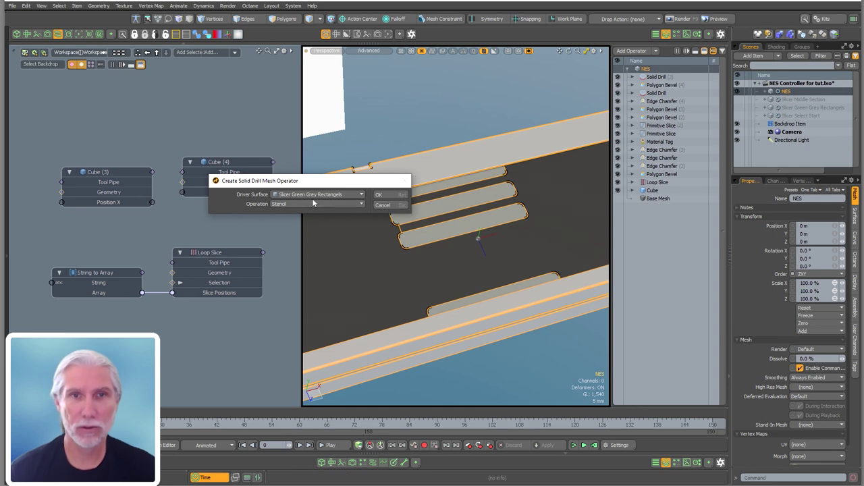
{"action": "left_click", "coordinate": [382, 204]}
Start a new Solid Drill operation on the NES mesh and open its Driver Surface choices.
{"action": "double_click", "coordinate": [668, 258]}
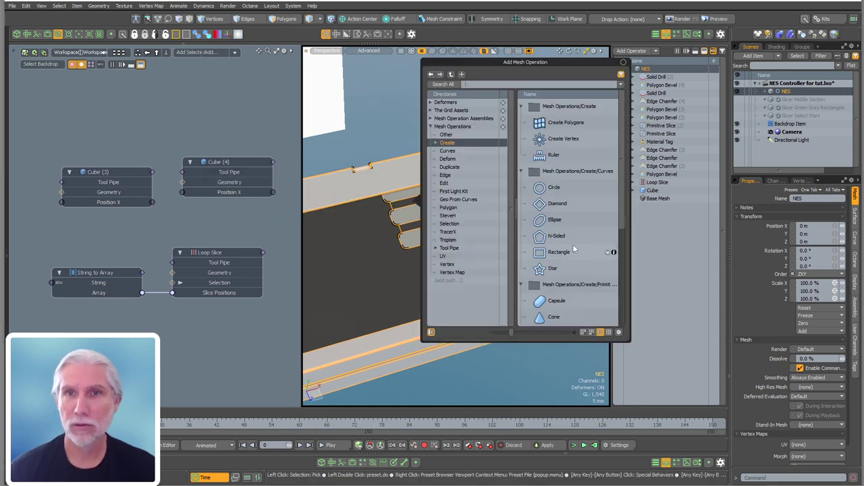
{"action": "type", "text": "solid"}
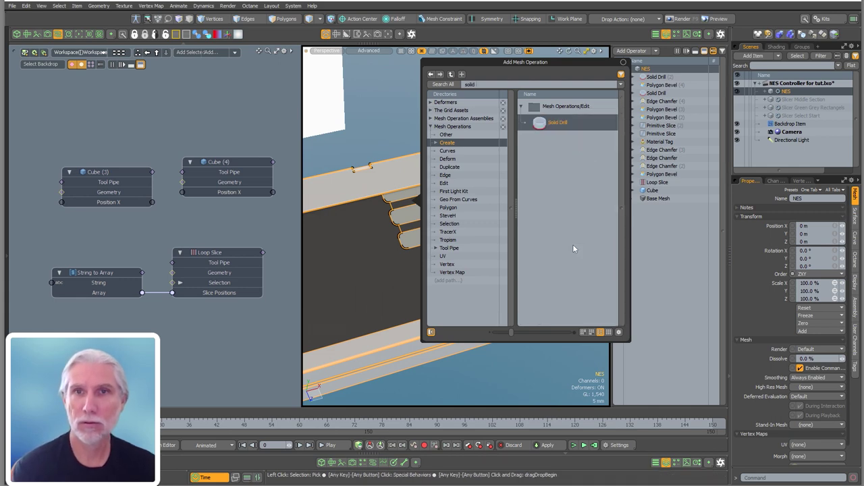
{"action": "key", "text": "Return"}
{"action": "left_click", "coordinate": [320, 194]}
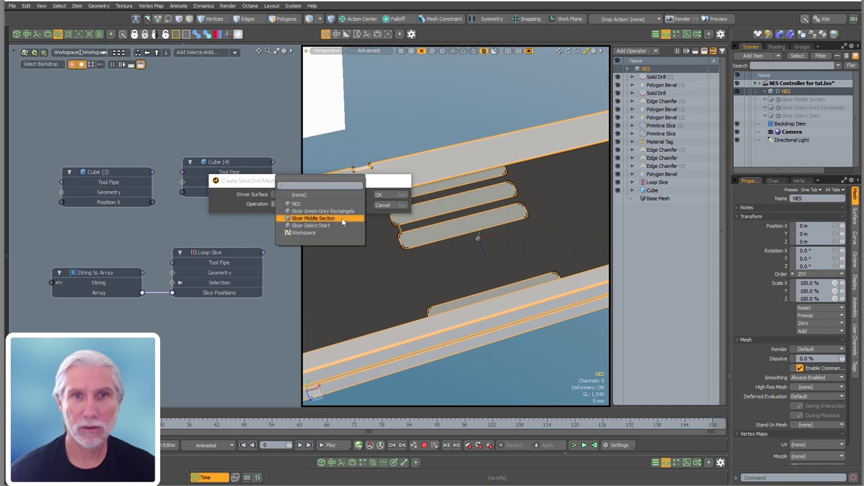
Create a Solid Drill operation on NES driven by Slicer Select Start, with the Stencil operation and material White Plastic.
{"action": "left_click", "coordinate": [339, 225]}
{"action": "left_click", "coordinate": [379, 194]}
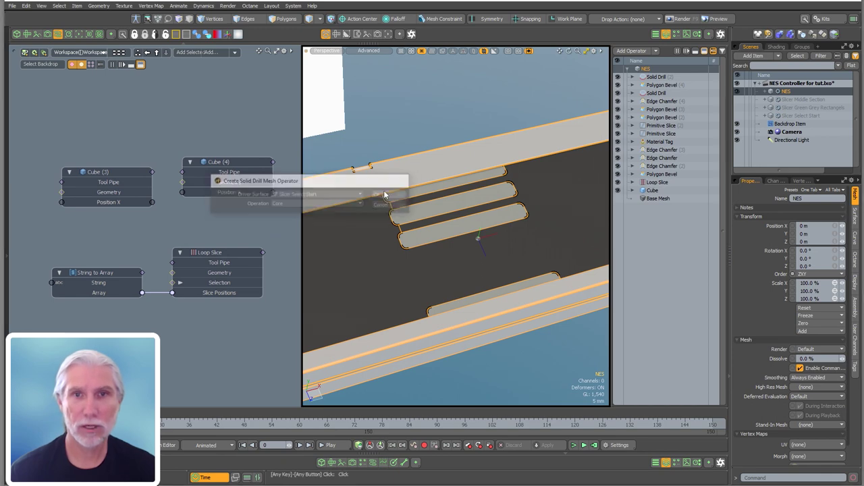
{"action": "left_click", "coordinate": [800, 234]}
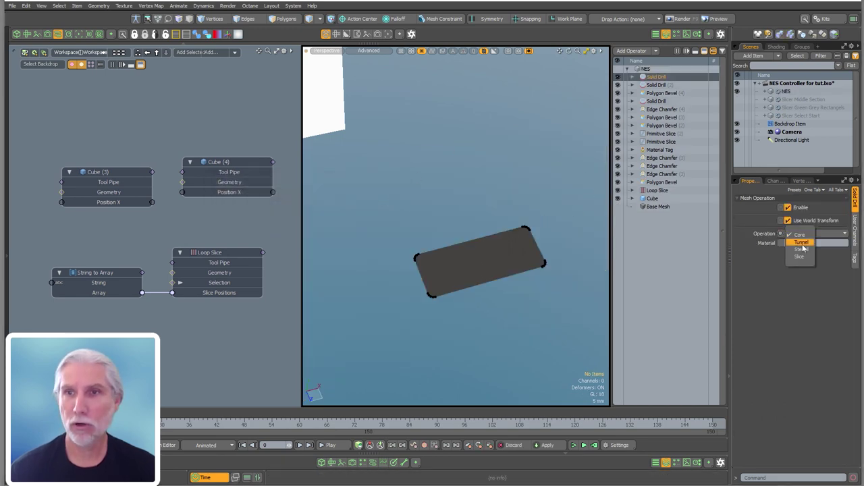
{"action": "left_click", "coordinate": [801, 251]}
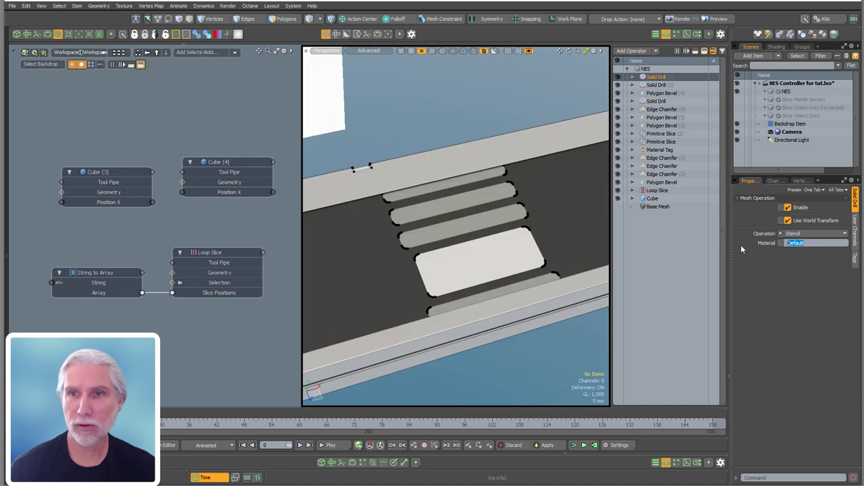
{"action": "type", "text": "White Plastic"}
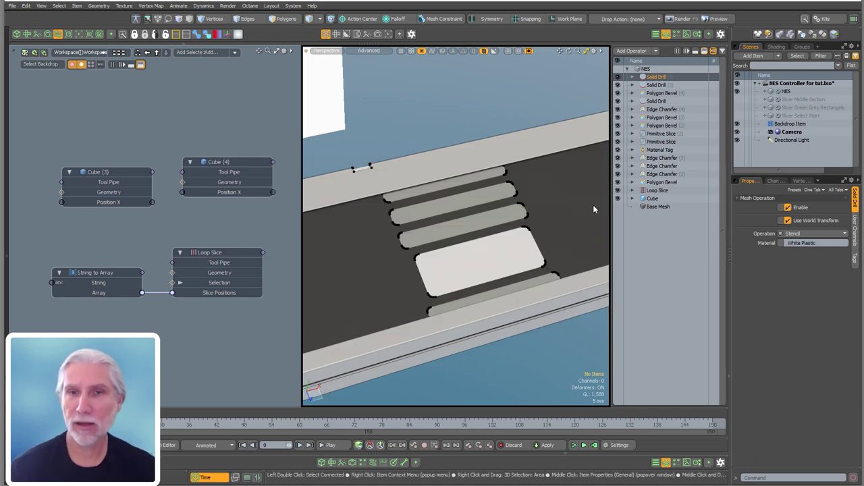
Add a group to the Shader Tree and assign it the White Plastic polygon tag.
{"action": "mouse_move", "coordinate": [593, 204]}
{"action": "left_mouse_down", "text": "alt"}
{"action": "mouse_move", "coordinate": [513, 183]}
{"action": "mouse_move", "coordinate": [587, 206]}
{"action": "left_mouse_up", "text": "alt"}
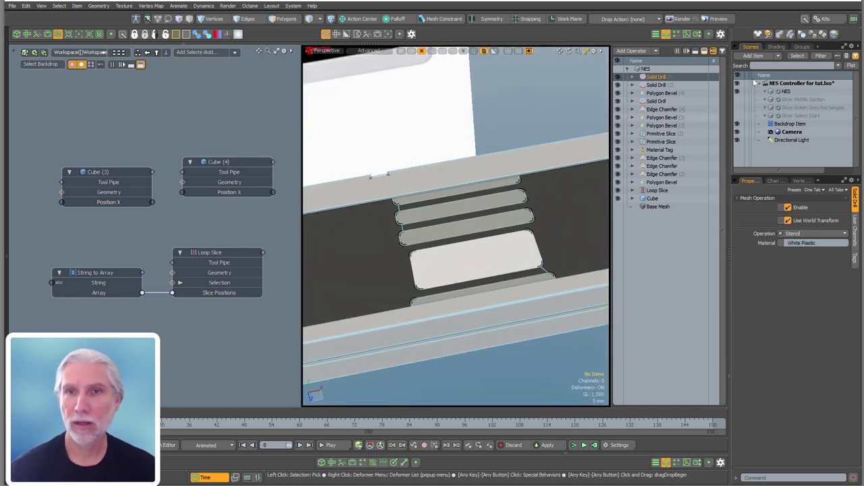
{"action": "left_click", "coordinate": [776, 47]}
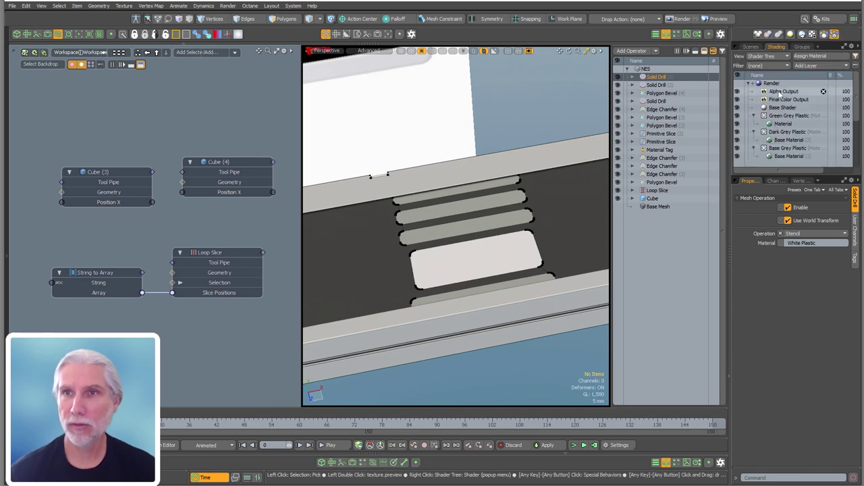
{"action": "left_click", "coordinate": [814, 66]}
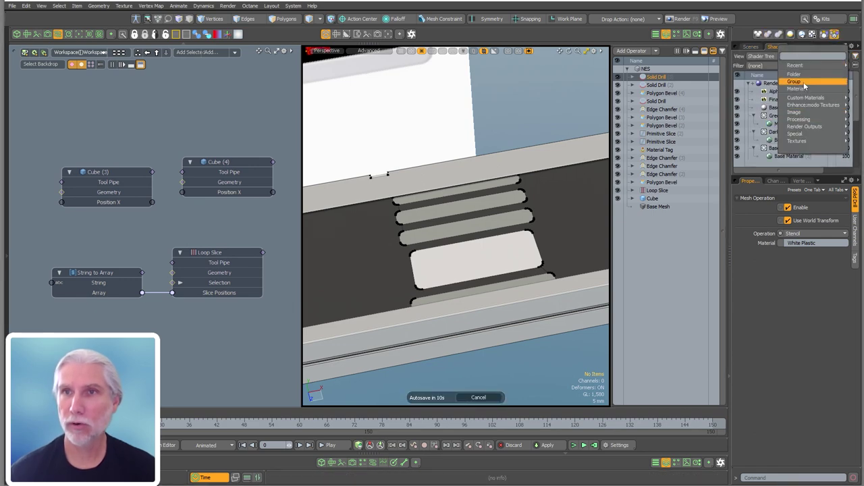
{"action": "left_click", "coordinate": [809, 91]}
{"action": "left_click", "coordinate": [810, 302]}
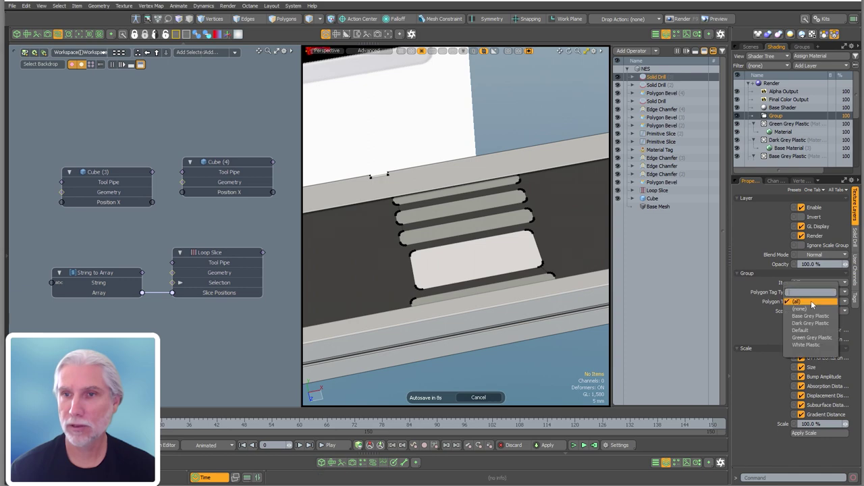
{"action": "left_click", "coordinate": [817, 345]}
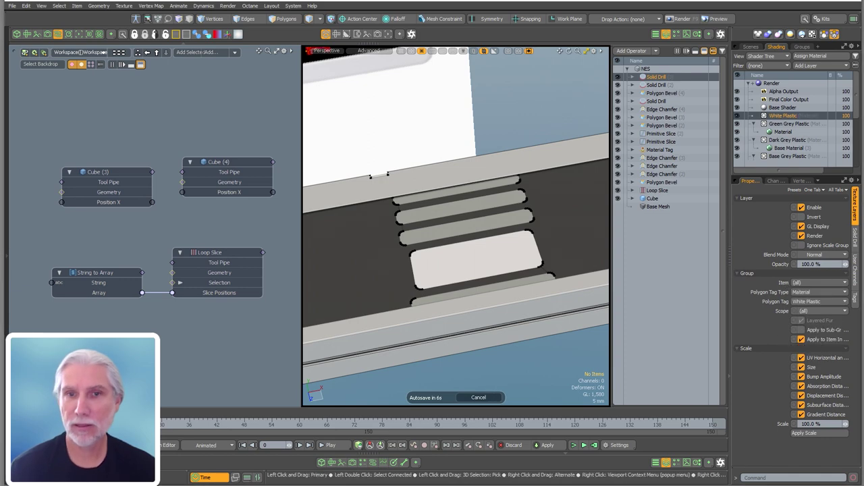
Add a material to the White Plastic group and set its diffuse color to 1.0, 1.0, 1.0.
{"action": "left_click", "coordinate": [815, 67]}
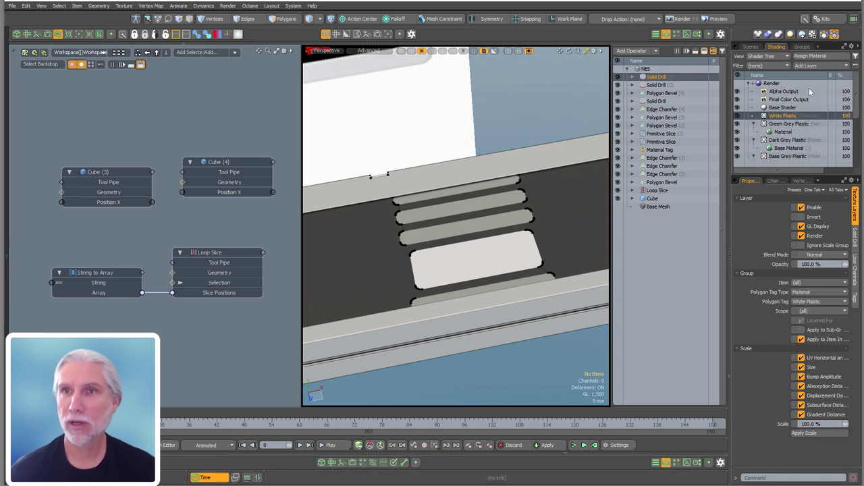
{"action": "left_click", "coordinate": [809, 90]}
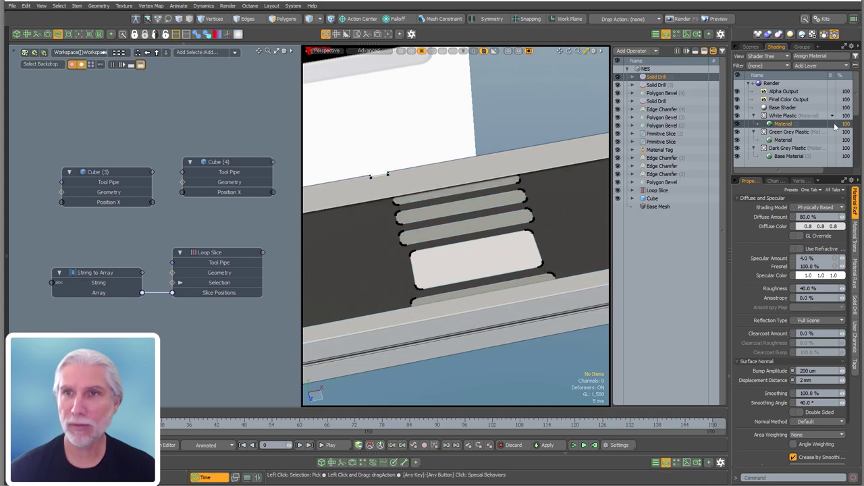
{"action": "left_click", "coordinate": [856, 244]}
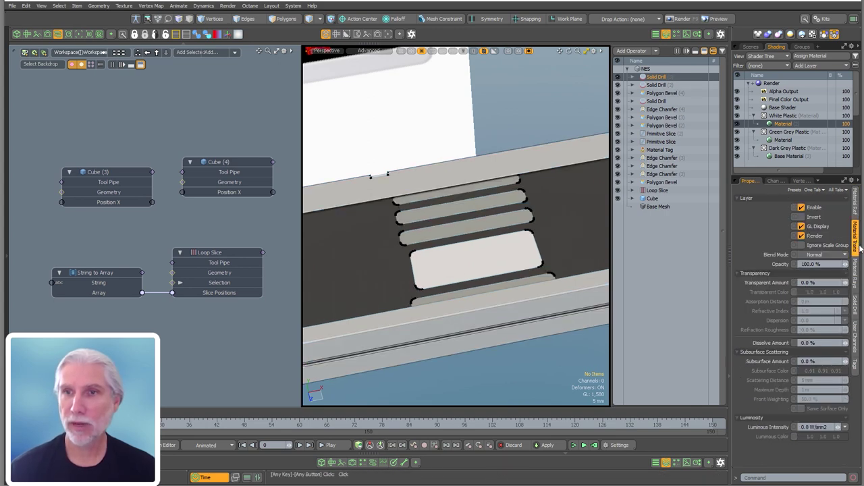
{"action": "left_click", "coordinate": [858, 268]}
{"action": "left_click", "coordinate": [855, 305]}
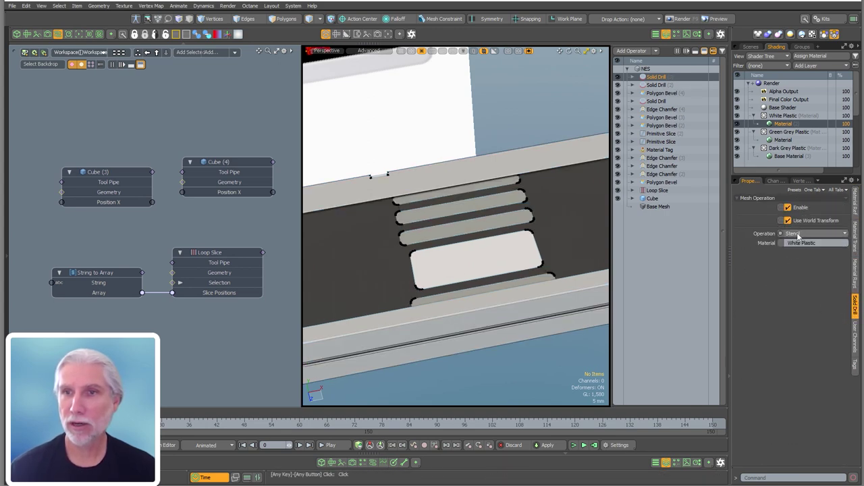
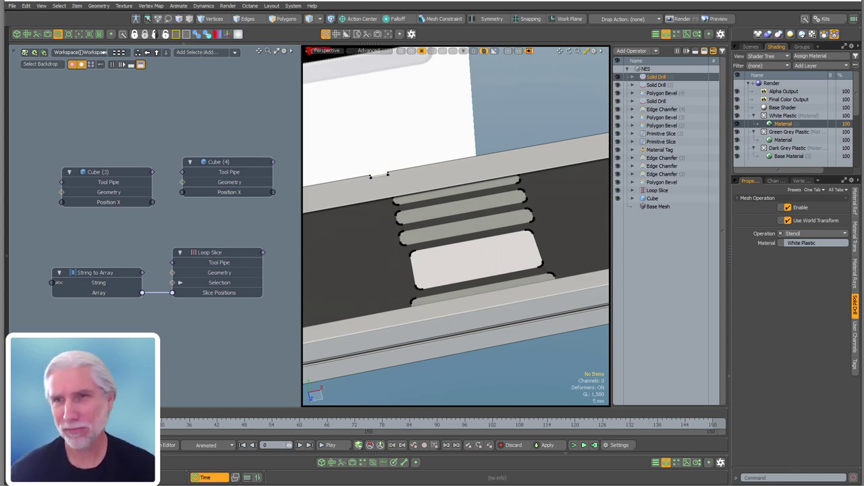
{"action": "left_click", "coordinate": [856, 214]}
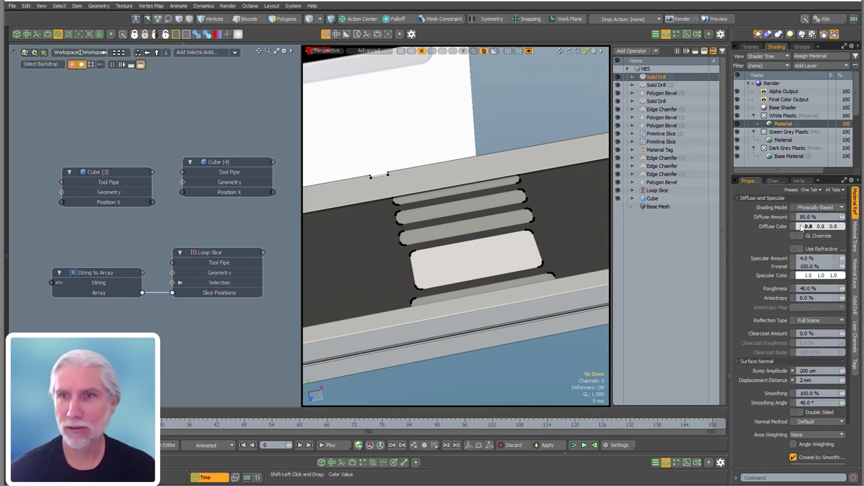
{"action": "left_click_drag", "start_coordinate": [801, 226], "coordinate": [844, 226], "text": "shift"}
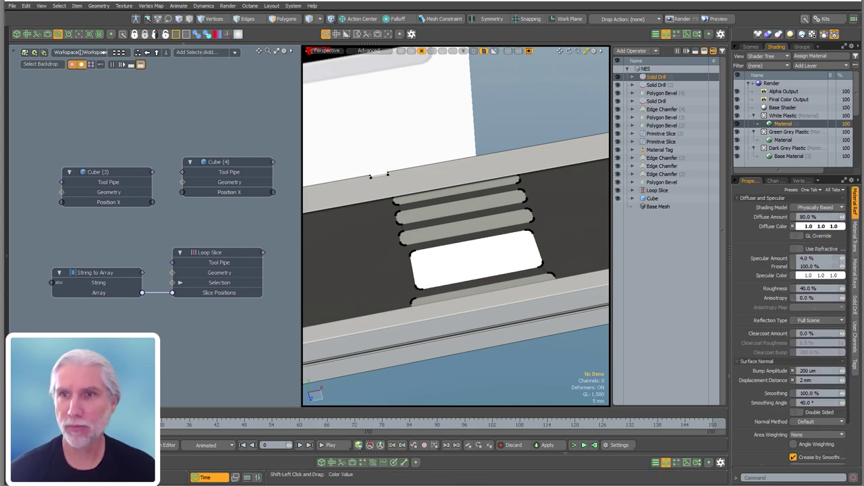
Examine the raised Select/Start frame in the reference image and compare it with the white panel on the model.
{"action": "left_click_drag", "start_coordinate": [457, 276], "coordinate": [495, 245], "text": "alt"}
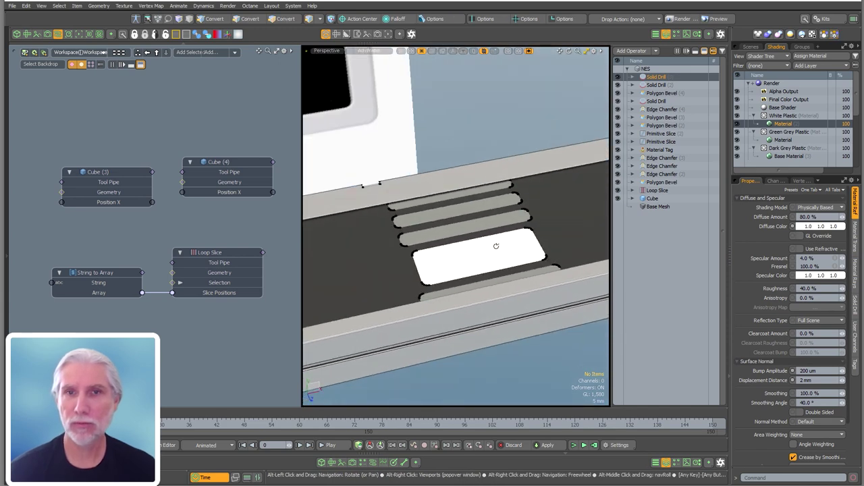
{"action": "left_click", "coordinate": [751, 46]}
{"action": "mouse_move", "coordinate": [464, 297]}
{"action": "left_mouse_down", "text": "alt"}
{"action": "mouse_move", "coordinate": [478, 266]}
{"action": "mouse_move", "coordinate": [551, 263]}
{"action": "mouse_move", "coordinate": [471, 287]}
{"action": "mouse_move", "coordinate": [457, 301]}
{"action": "mouse_move", "coordinate": [479, 299]}
{"action": "mouse_move", "coordinate": [476, 288]}
{"action": "left_mouse_up", "text": "alt"}
{"action": "scroll", "coordinate": [478, 266], "scroll_direction": "up", "scroll_amount": 4}
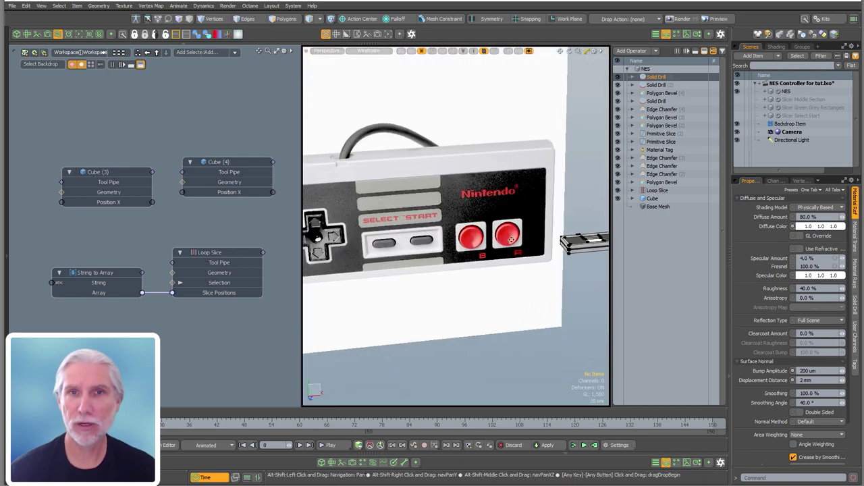
{"action": "left_click_drag", "start_coordinate": [540, 257], "coordinate": [585, 221], "text": "ctrl+alt"}
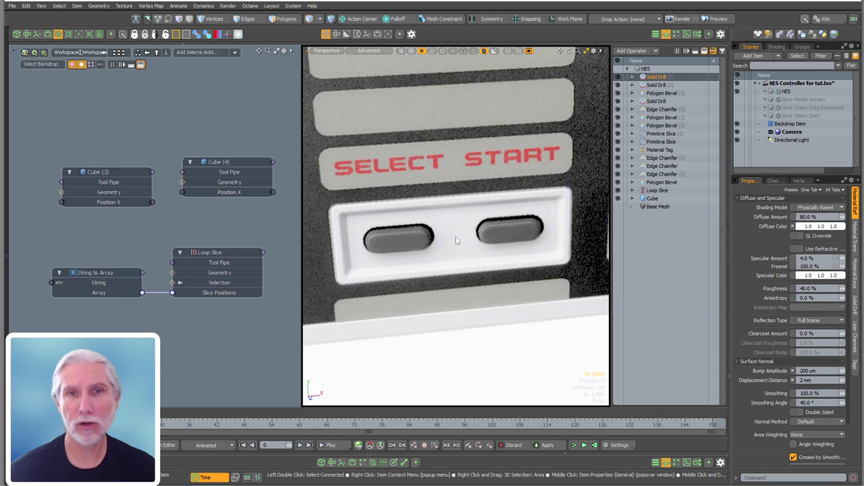
{"action": "left_click_drag", "start_coordinate": [506, 209], "coordinate": [230, 236], "text": "ctrl+alt"}
{"action": "left_click_drag", "start_coordinate": [499, 297], "coordinate": [649, 237], "text": "alt"}
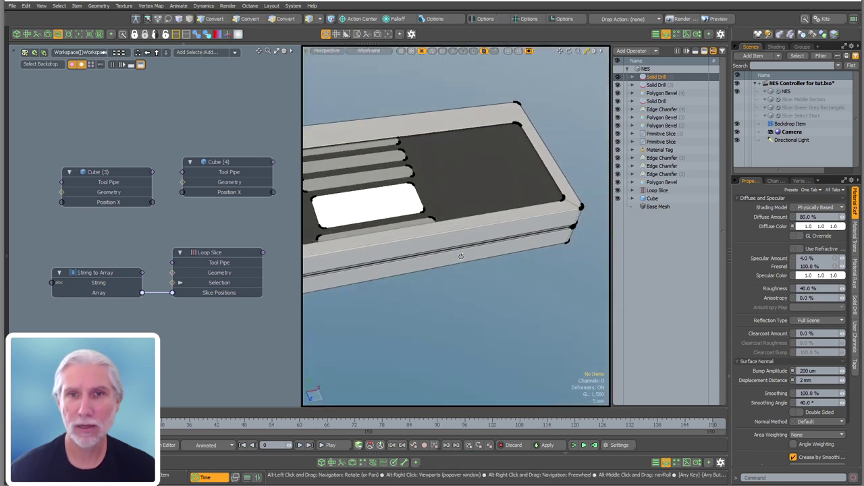
{"action": "left_click_drag", "start_coordinate": [514, 257], "coordinate": [488, 230], "text": "alt"}
{"action": "left_click_drag", "start_coordinate": [503, 299], "coordinate": [454, 222], "text": "alt"}
Add a Polygon Bevel mesh operation above the Solid Drill operations on the NES mesh.
{"action": "double_click", "coordinate": [665, 274]}
{"action": "type", "text": "poly"}
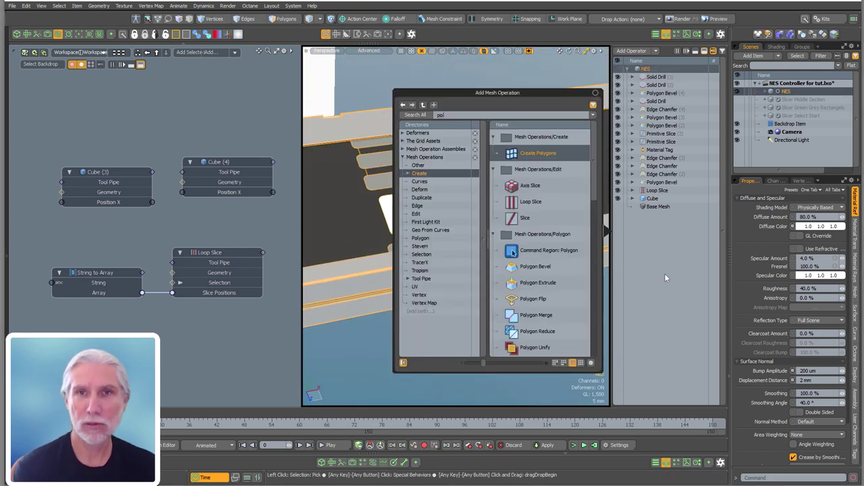
{"action": "type", "text": "on b"}
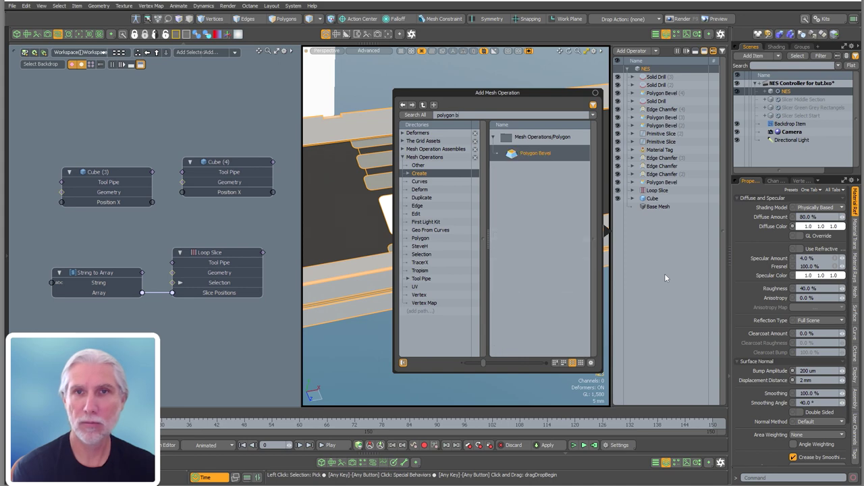
{"action": "key", "text": "Return"}
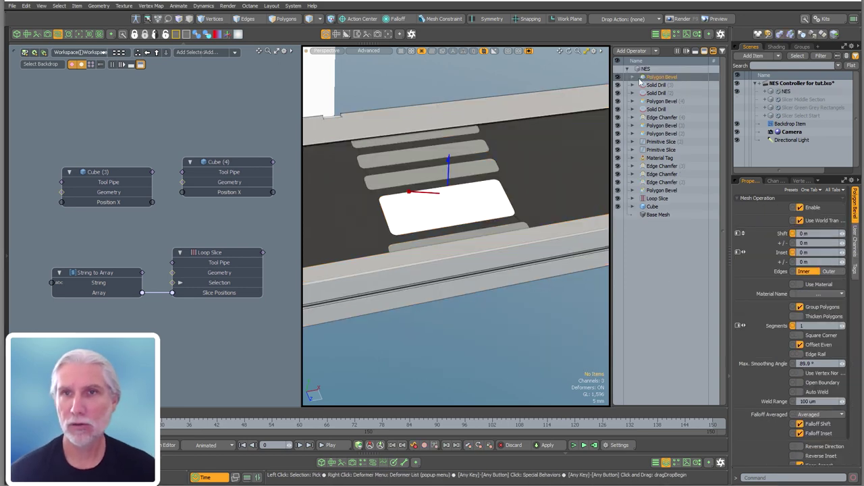
Restrict the new Polygon Bevel with a Select By Polygon Tag selection, using tag type Material and value White Plastic.
{"action": "left_click", "coordinate": [634, 78]}
{"action": "left_click", "coordinate": [638, 93]}
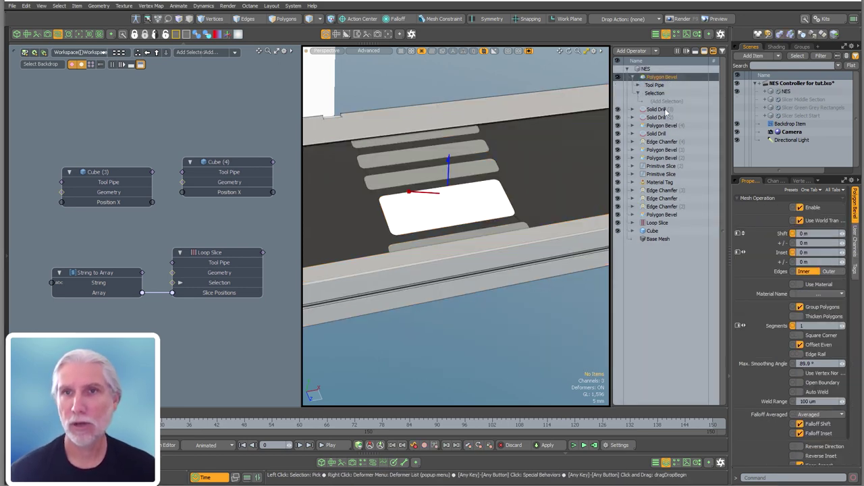
{"action": "left_click", "coordinate": [667, 101]}
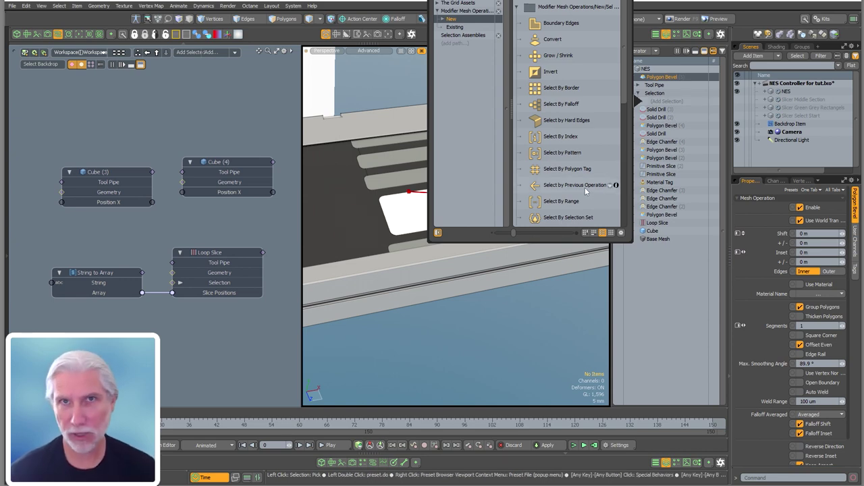
{"action": "double_click", "coordinate": [568, 169]}
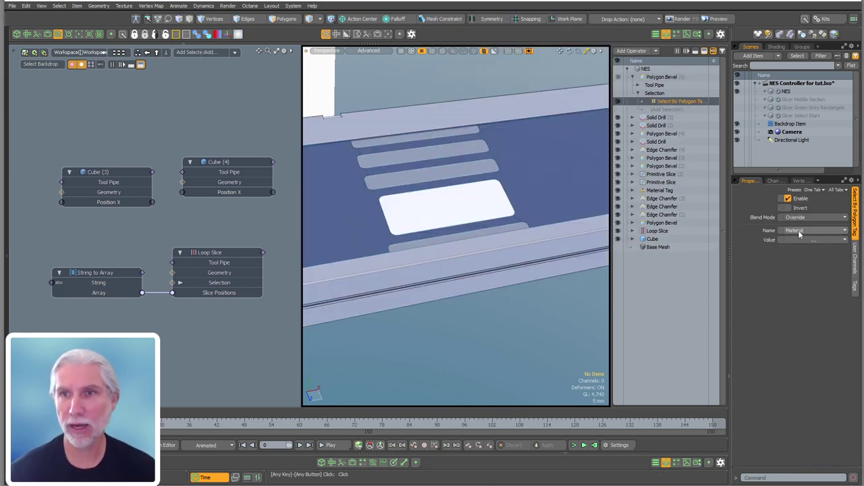
{"action": "left_click", "coordinate": [799, 232]}
{"action": "left_click", "coordinate": [803, 248]}
{"action": "left_click", "coordinate": [815, 240]}
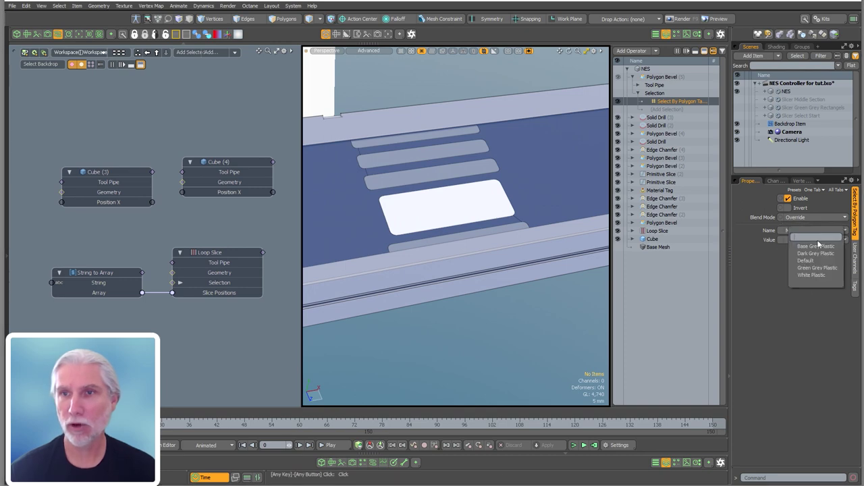
{"action": "left_click", "coordinate": [813, 275]}
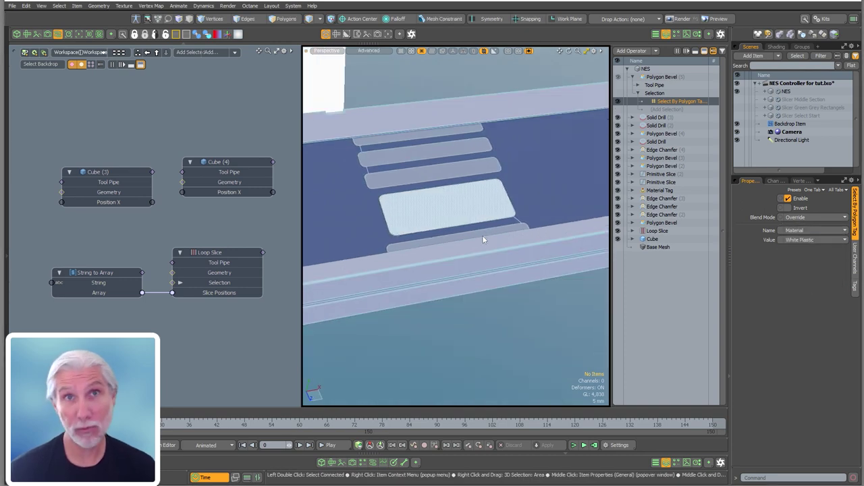
Shift the Polygon Bevel upward to raise the white Select/Start panel slightly above the dark surface.
{"action": "scroll", "coordinate": [524, 229], "scroll_direction": "down", "scroll_amount": 2}
{"action": "left_click_drag", "start_coordinate": [524, 229], "coordinate": [473, 208], "text": "alt"}
{"action": "left_click", "coordinate": [663, 77]}
{"action": "scroll", "coordinate": [486, 192], "scroll_direction": "up", "scroll_amount": 3}
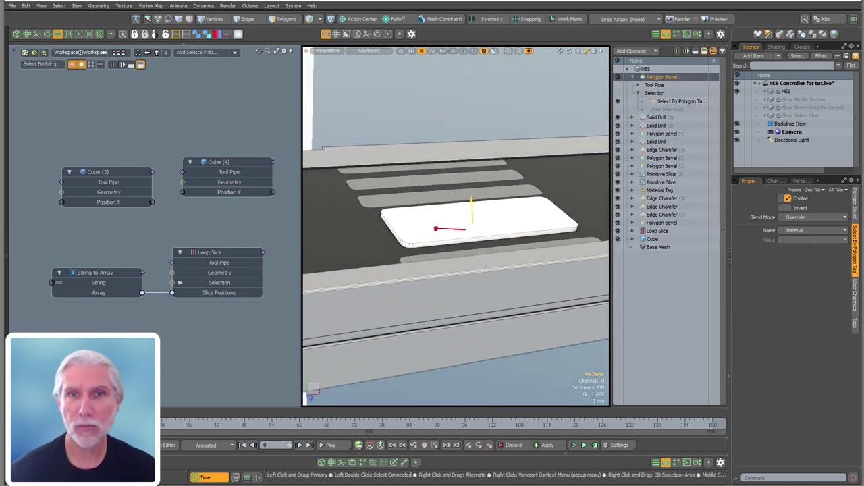
Add a second Polygon Bevel operation above the one that raises the white panel.
{"action": "double_click", "coordinate": [668, 295]}
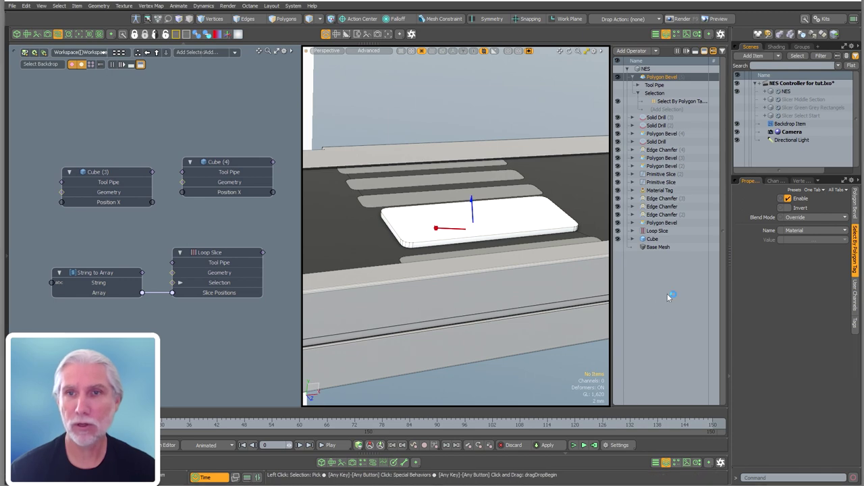
{"action": "type", "text": "polygon"}
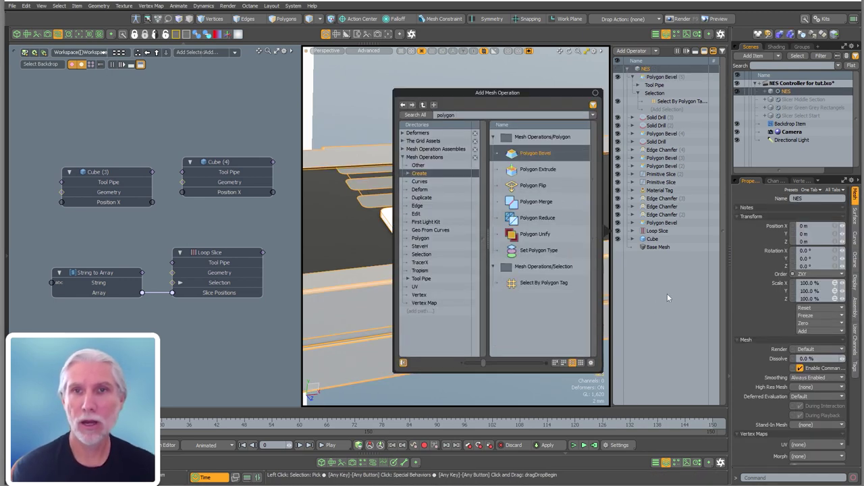
{"action": "key", "text": "Return"}
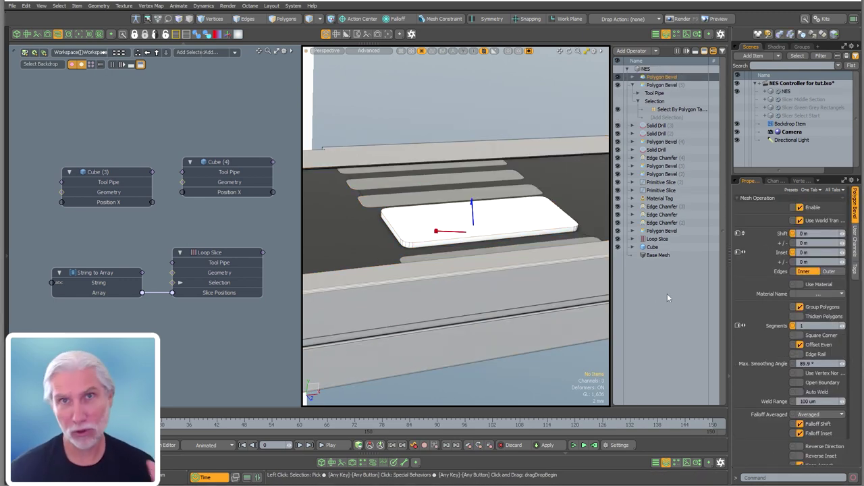
Restrict the newest Polygon Bevel with a Select by Previous Operation selection, using source item Polygon Bevel (5) and name Front.
{"action": "left_click", "coordinate": [633, 77]}
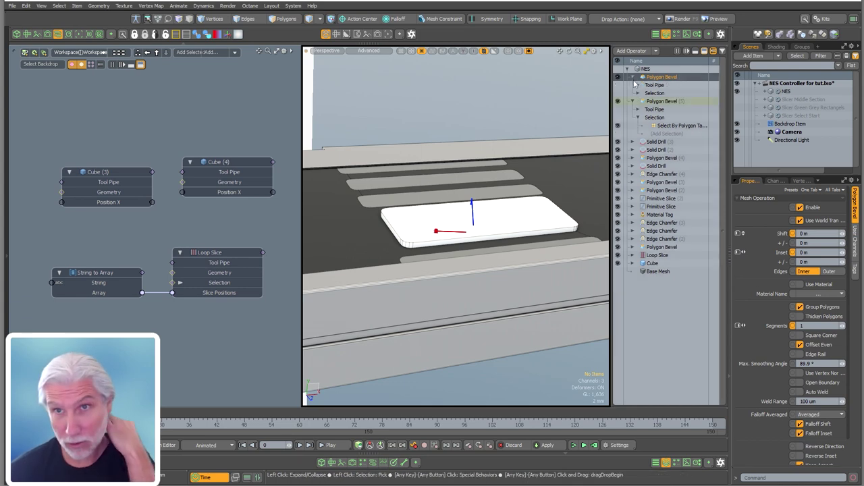
{"action": "left_click", "coordinate": [638, 93]}
{"action": "left_click", "coordinate": [666, 101]}
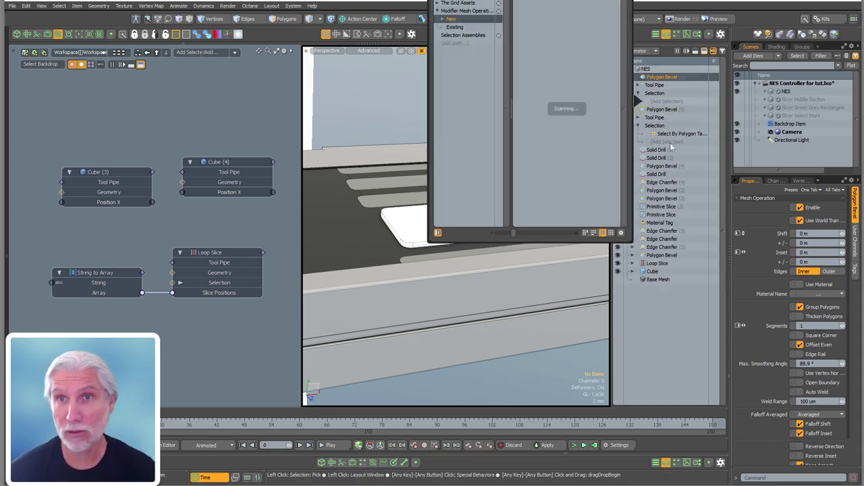
{"action": "double_click", "coordinate": [571, 186]}
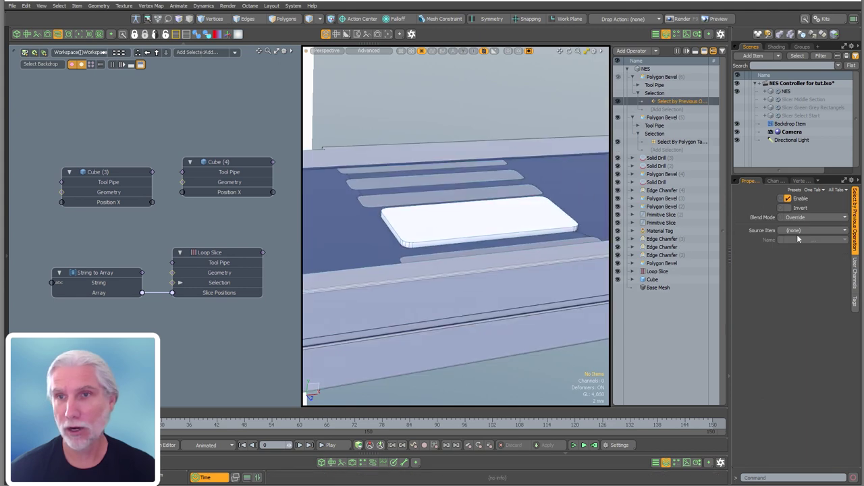
{"action": "left_click", "coordinate": [795, 230]}
{"action": "left_click", "coordinate": [806, 322]}
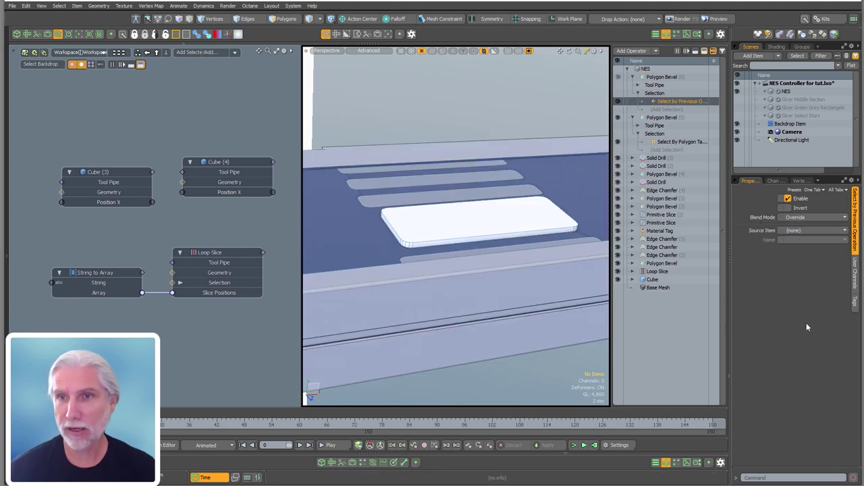
{"action": "left_click", "coordinate": [802, 241]}
{"action": "left_click", "coordinate": [804, 253]}
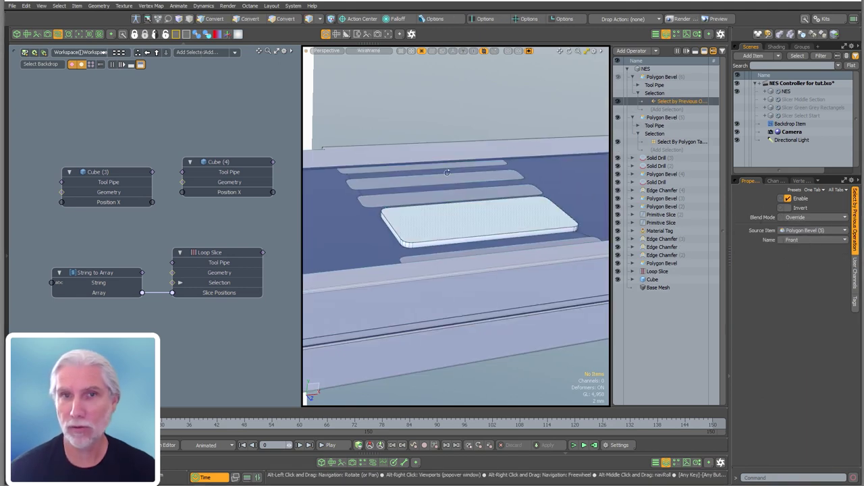
Inset the front of the raised white panel by about 900 um with the second Polygon Bevel.
{"action": "key", "text": "c"}
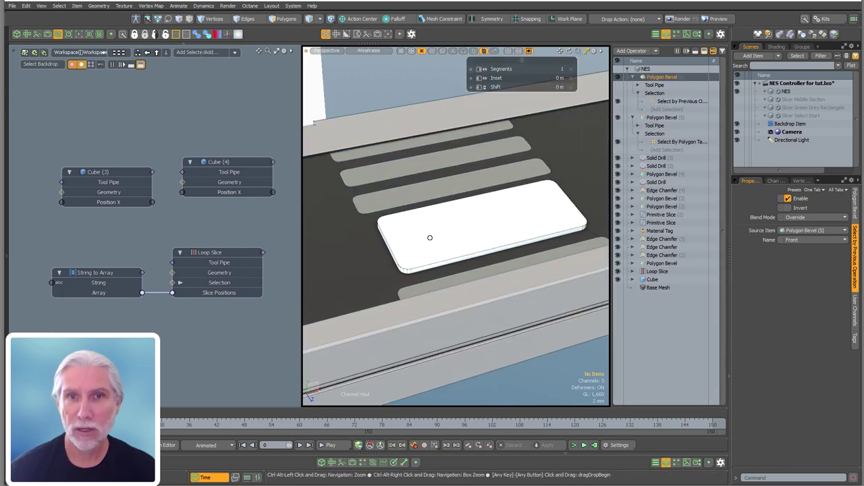
{"action": "scroll", "coordinate": [430, 237], "scroll_direction": "up", "scroll_amount": 3}
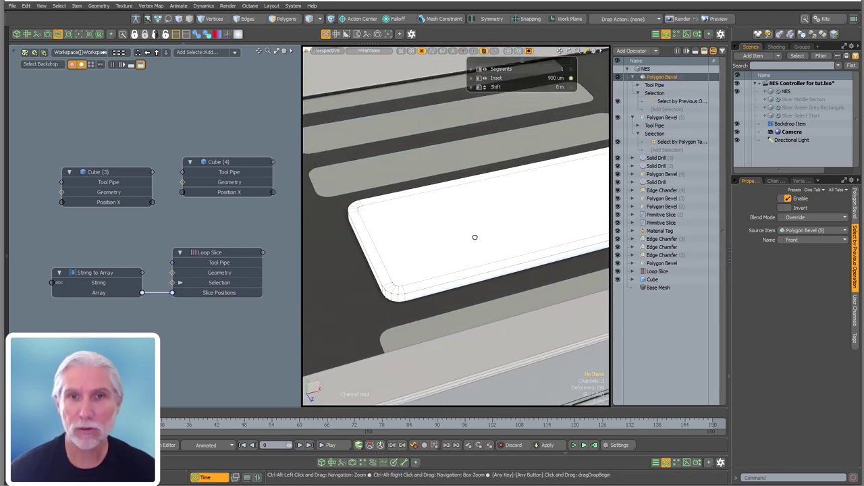
{"action": "scroll", "coordinate": [473, 236], "scroll_direction": "down", "scroll_amount": 3}
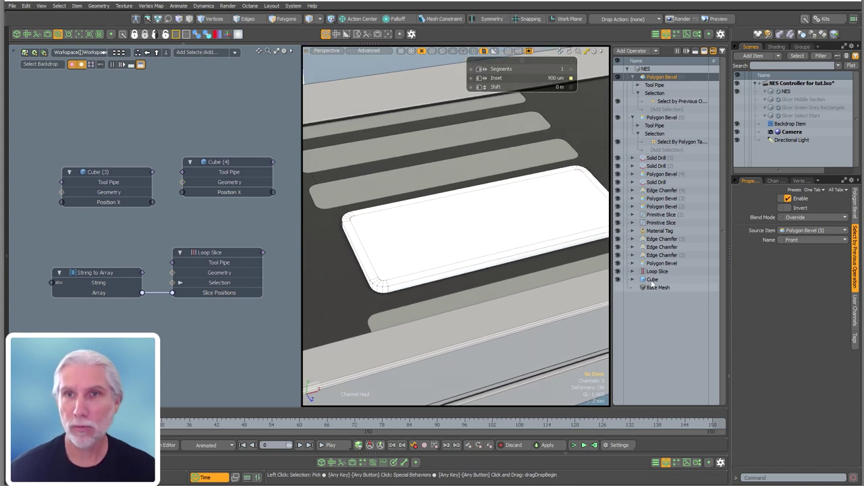
Add a third Polygon Bevel mesh operation above the one that insets the white panel.
{"action": "double_click", "coordinate": [657, 306]}
{"action": "type", "text": "polygon b"}
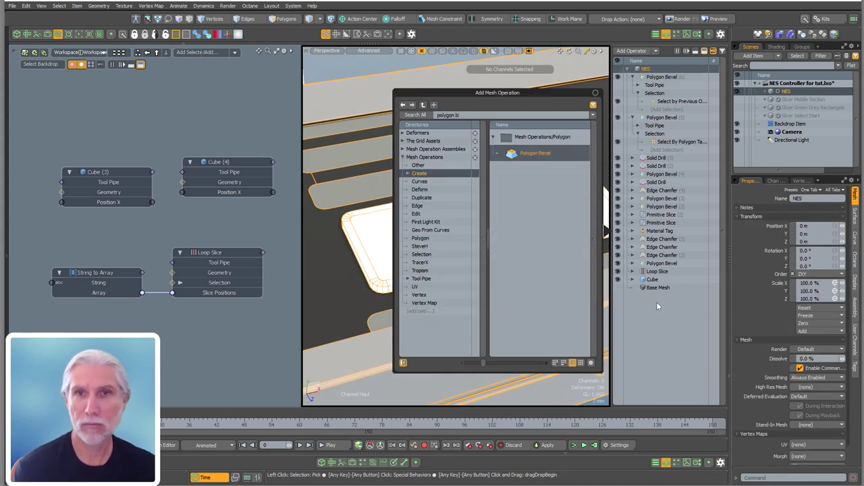
{"action": "key", "text": "Return"}
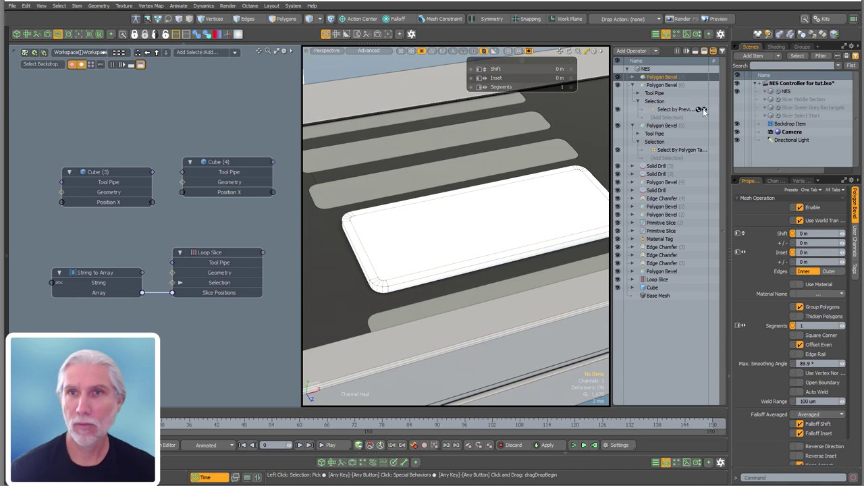
Add a Select by Previous Operation selection to the third Polygon Bevel, with source item Polygon Bevel (5) and name Front.
{"action": "left_click", "coordinate": [633, 77]}
{"action": "left_click", "coordinate": [637, 93]}
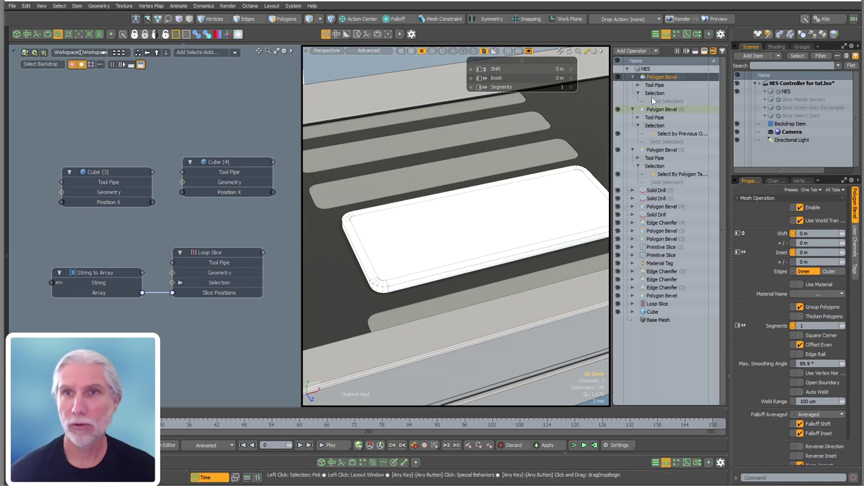
{"action": "left_click", "coordinate": [658, 102]}
{"action": "double_click", "coordinate": [574, 185]}
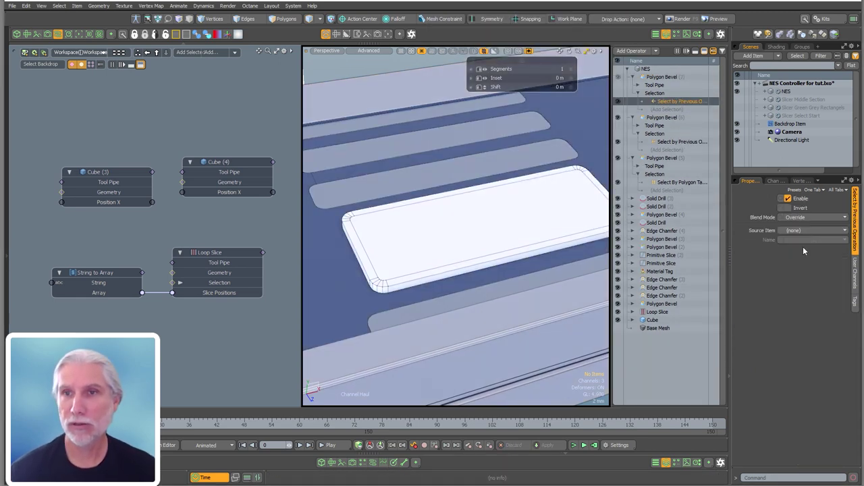
{"action": "left_click", "coordinate": [804, 231]}
{"action": "left_click", "coordinate": [821, 323]}
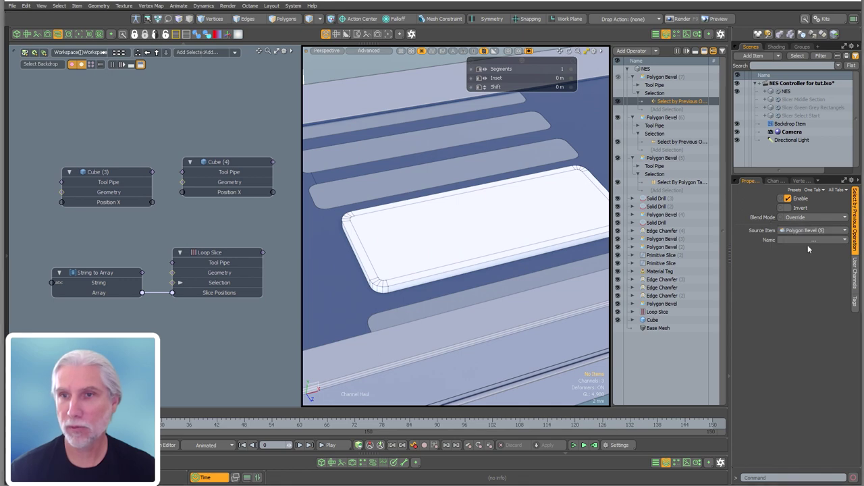
{"action": "left_click", "coordinate": [808, 241]}
{"action": "left_click", "coordinate": [809, 250]}
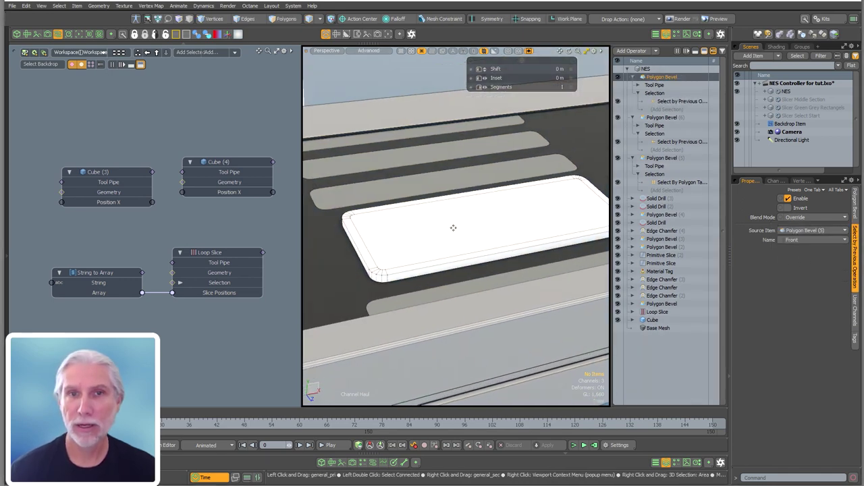
Switch the third bevel's previous-operation selection to source item Polygon Bevel (6), with name Front.
{"action": "left_click", "coordinate": [675, 102]}
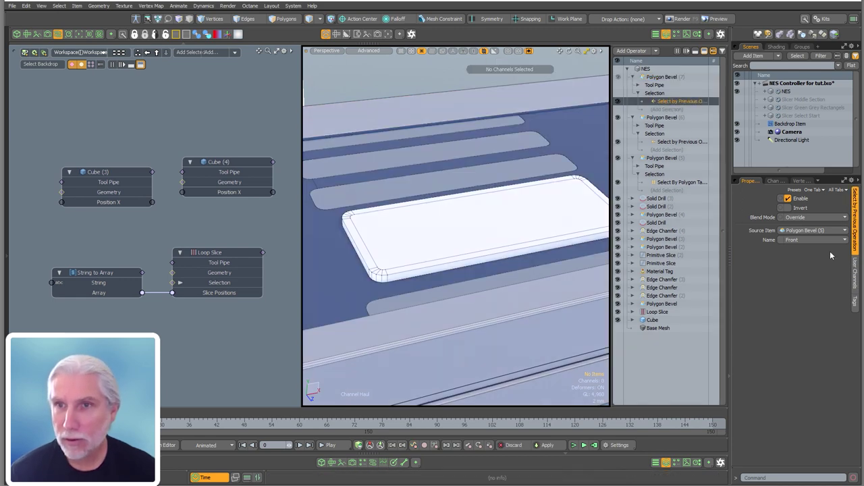
{"action": "left_click", "coordinate": [807, 231]}
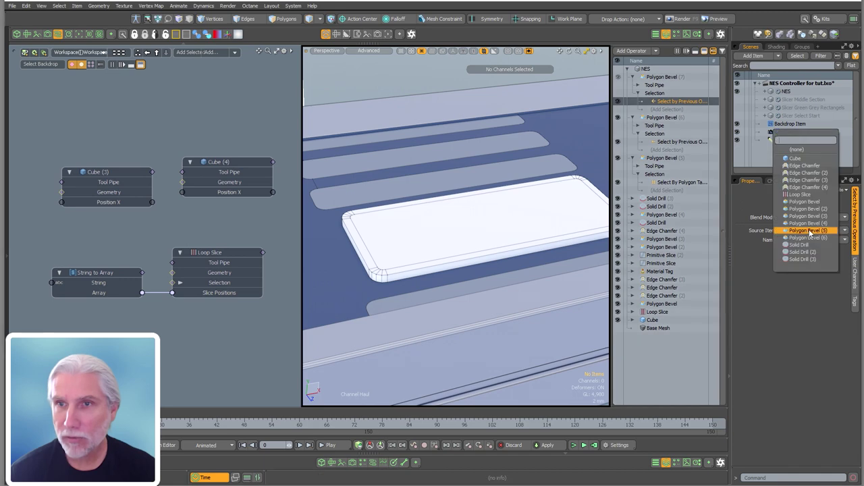
{"action": "left_click", "coordinate": [807, 237]}
{"action": "left_click", "coordinate": [813, 241]}
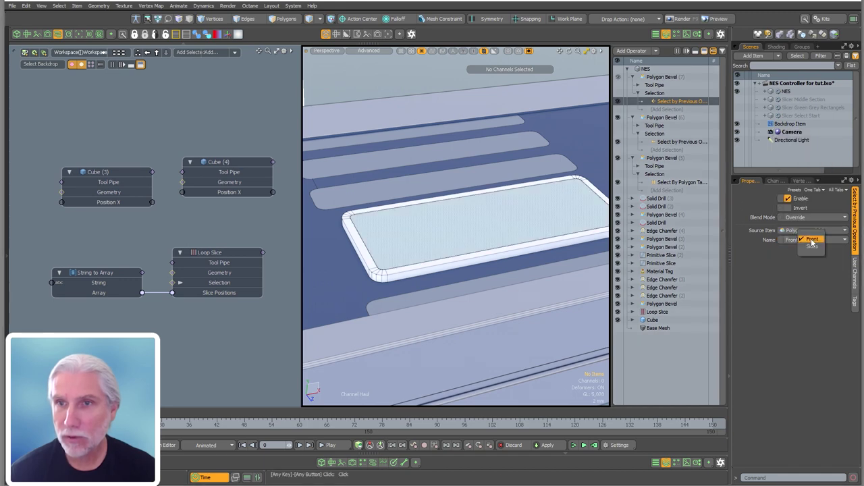
{"action": "left_click", "coordinate": [813, 241]}
Sink the white panel's inner face with the third Polygon Bevel, using a shift of -250 um and an inset of about 450 um.
{"action": "left_click_drag", "start_coordinate": [466, 211], "coordinate": [440, 222], "text": "alt"}
{"action": "left_click", "coordinate": [657, 77]}
{"action": "scroll", "coordinate": [439, 220], "scroll_direction": "up", "scroll_amount": 5}
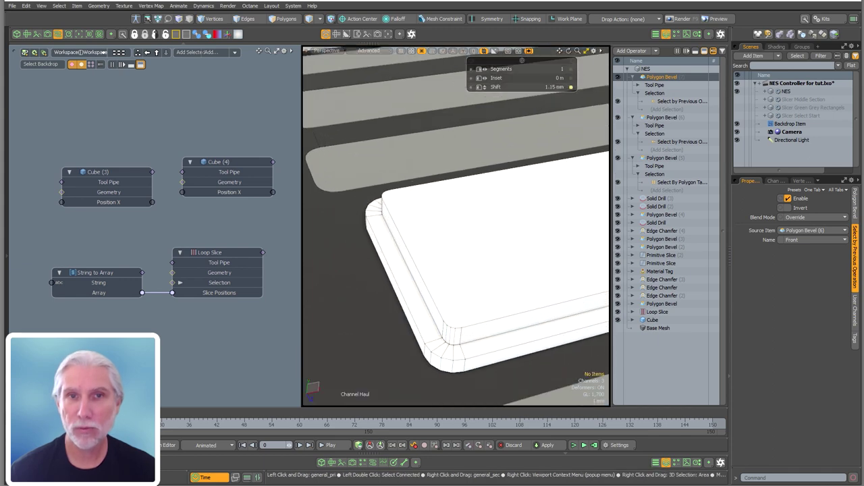
{"action": "mouse_move", "coordinate": [440, 221]}
{"action": "left_mouse_down"}
{"action": "mouse_move", "coordinate": [476, 218]}
{"action": "mouse_move", "coordinate": [454, 217]}
{"action": "left_mouse_up"}
{"action": "scroll", "coordinate": [386, 210], "scroll_direction": "up", "scroll_amount": 5}
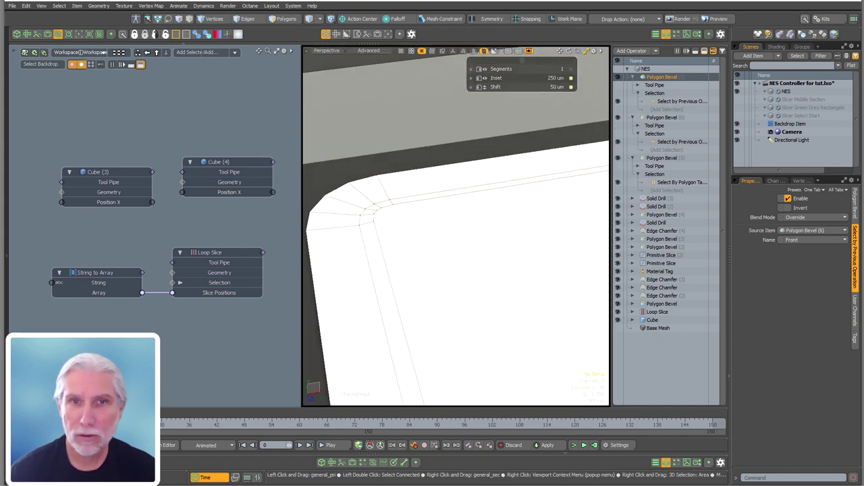
{"action": "mouse_move", "coordinate": [386, 210]}
{"action": "left_mouse_down"}
{"action": "mouse_move", "coordinate": [386, 260]}
{"action": "mouse_move", "coordinate": [386, 237]}
{"action": "mouse_move", "coordinate": [386, 244]}
{"action": "mouse_move", "coordinate": [584, 242]}
{"action": "mouse_move", "coordinate": [483, 241]}
{"action": "left_mouse_up"}
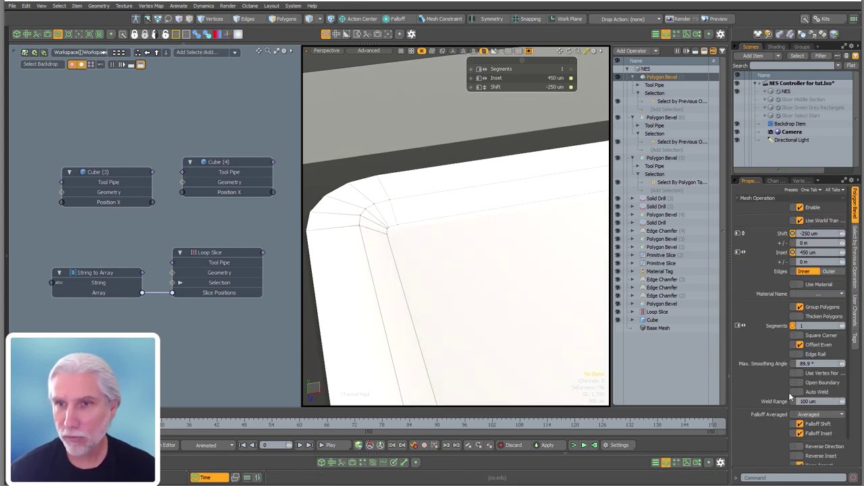
Reduce the recess bevel's inset to 300 um and turn off its Auto Weld option.
{"action": "left_click_drag", "start_coordinate": [436, 268], "coordinate": [438, 248], "text": "ctrl+alt"}
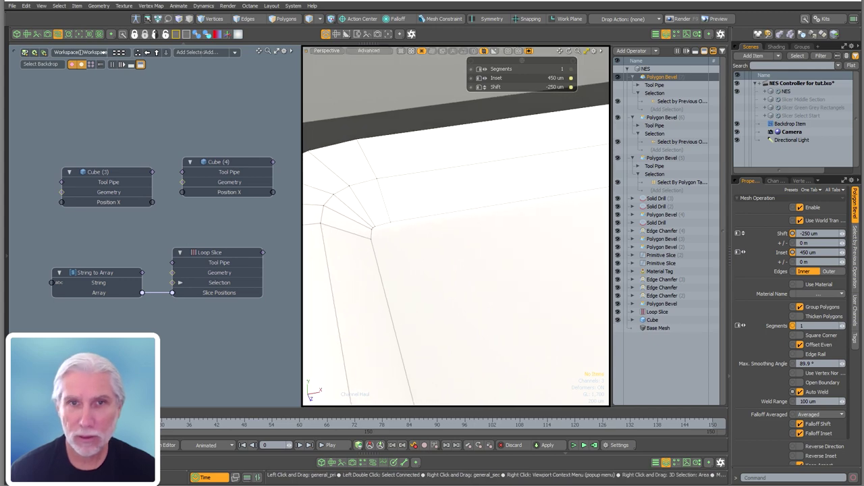
{"action": "mouse_move", "coordinate": [513, 248]}
{"action": "left_mouse_down"}
{"action": "mouse_move", "coordinate": [432, 248]}
{"action": "mouse_move", "coordinate": [454, 248]}
{"action": "mouse_move", "coordinate": [432, 230]}
{"action": "mouse_move", "coordinate": [449, 227]}
{"action": "mouse_move", "coordinate": [425, 229]}
{"action": "mouse_move", "coordinate": [436, 239]}
{"action": "mouse_move", "coordinate": [416, 239]}
{"action": "mouse_move", "coordinate": [432, 239]}
{"action": "mouse_move", "coordinate": [418, 251]}
{"action": "mouse_move", "coordinate": [382, 254]}
{"action": "mouse_move", "coordinate": [417, 215]}
{"action": "mouse_move", "coordinate": [521, 236]}
{"action": "left_mouse_up"}
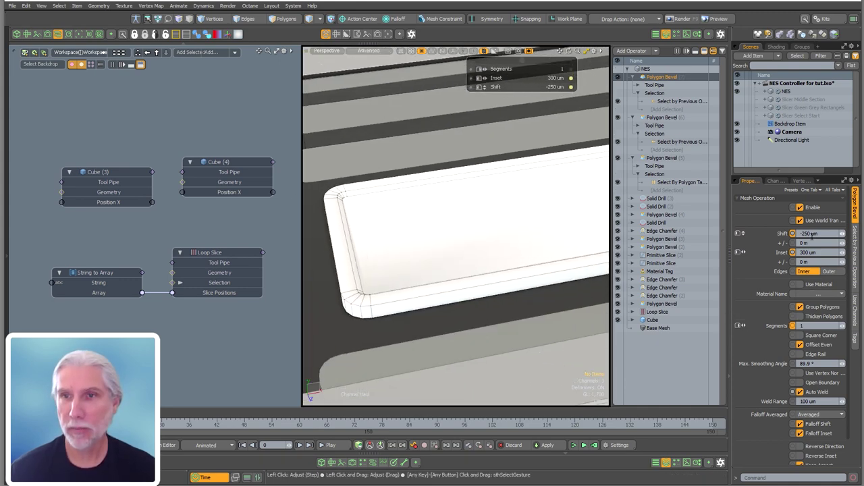
{"action": "left_click", "coordinate": [817, 396]}
{"action": "key", "text": "space"}
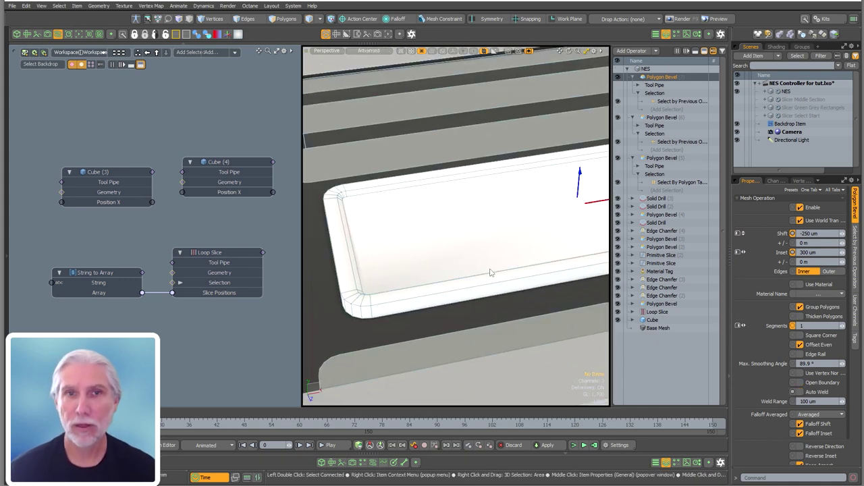
{"action": "mouse_move", "coordinate": [481, 252]}
{"action": "left_mouse_down", "text": "alt"}
{"action": "mouse_move", "coordinate": [406, 263]}
{"action": "mouse_move", "coordinate": [561, 254]}
{"action": "mouse_move", "coordinate": [547, 250]}
{"action": "mouse_move", "coordinate": [460, 277]}
{"action": "mouse_move", "coordinate": [428, 266]}
{"action": "mouse_move", "coordinate": [502, 259]}
{"action": "mouse_move", "coordinate": [549, 204]}
{"action": "mouse_move", "coordinate": [453, 268]}
{"action": "mouse_move", "coordinate": [482, 256]}
{"action": "left_mouse_up", "text": "alt"}
{"action": "key", "text": "Escape"}
Set the White Plastic material's Area Weighting to Area, leaving Angle Weighting off.
{"action": "left_click", "coordinate": [776, 47]}
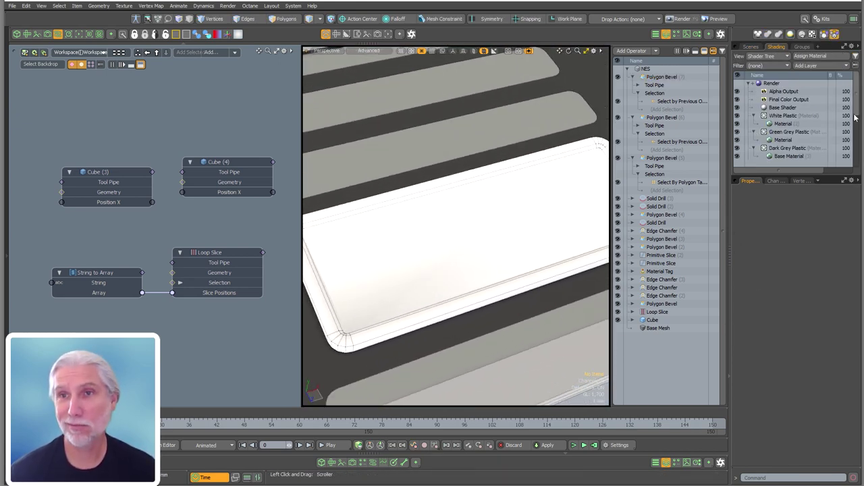
{"action": "left_click", "coordinate": [784, 124]}
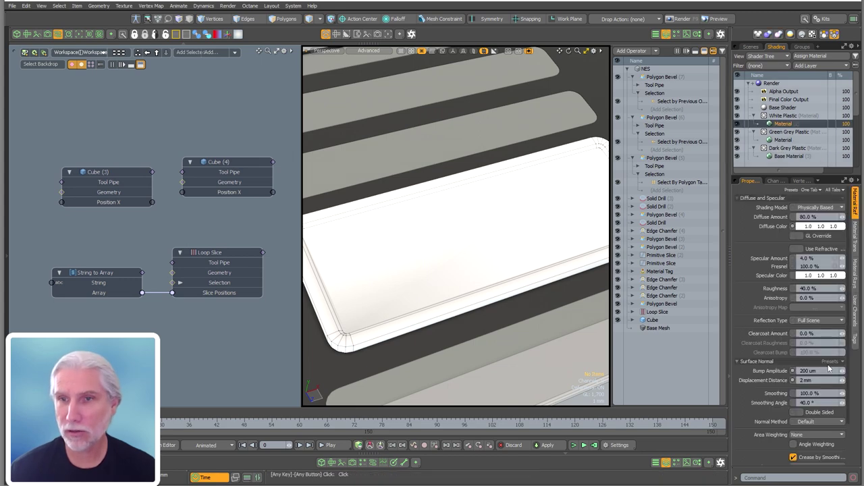
{"action": "scroll", "coordinate": [848, 378], "scroll_direction": "down", "scroll_amount": 3}
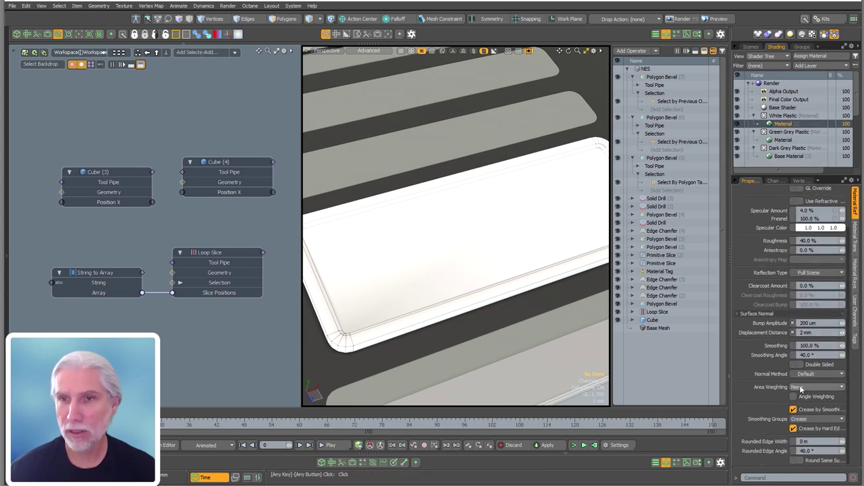
{"action": "left_click", "coordinate": [800, 388]}
{"action": "left_click", "coordinate": [814, 394]}
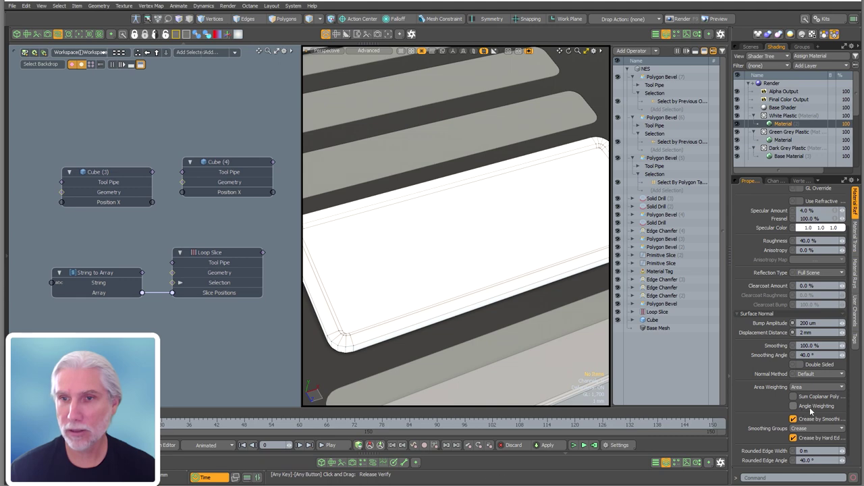
{"action": "left_click", "coordinate": [810, 408]}
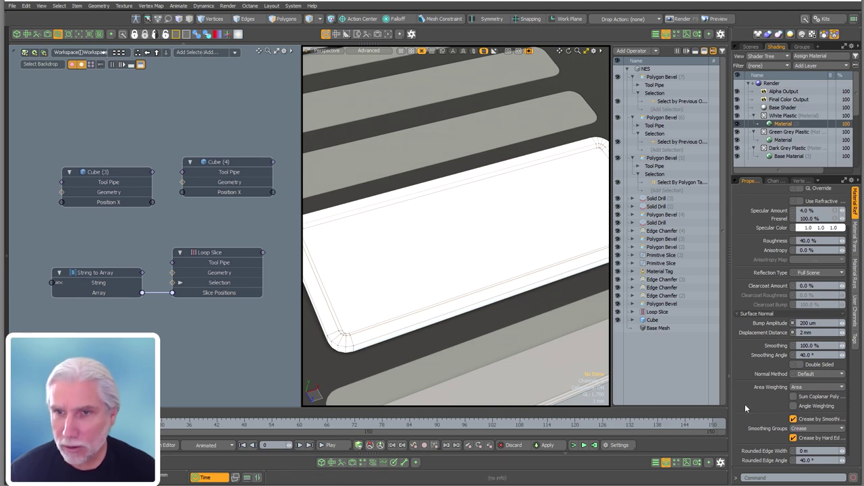
{"action": "left_click_drag", "start_coordinate": [730, 406], "coordinate": [824, 405]}
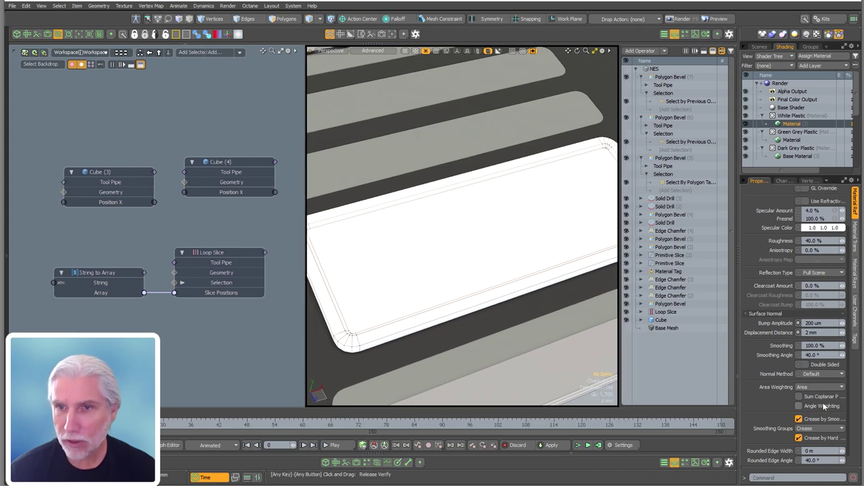
Turn off Angle Weighting on the Dark Grey Plastic material and check the Base Grey Plastic material's weighting settings.
{"action": "left_click_drag", "start_coordinate": [500, 229], "coordinate": [480, 215], "text": "alt"}
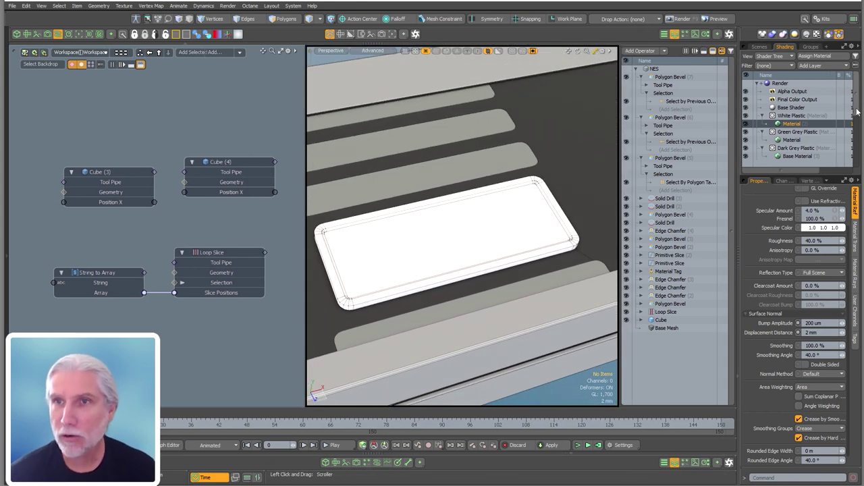
{"action": "scroll", "coordinate": [804, 115], "scroll_direction": "down", "scroll_amount": 3}
{"action": "left_click", "coordinate": [800, 107]}
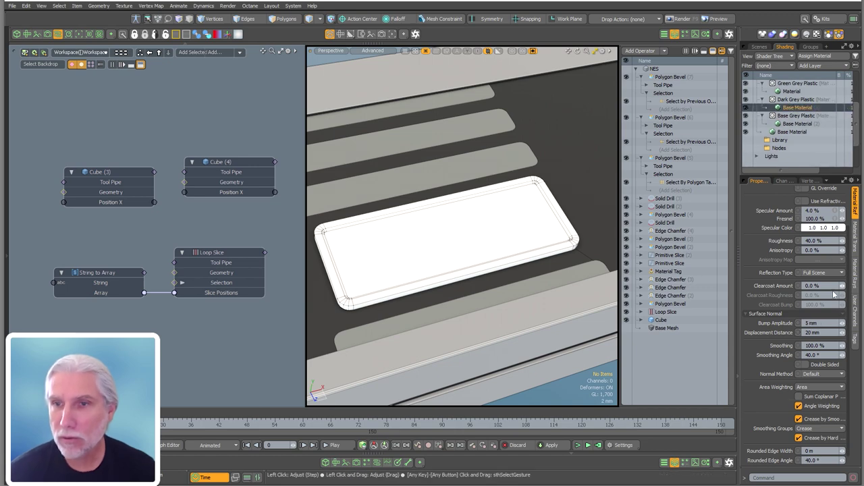
{"action": "left_click", "coordinate": [799, 406]}
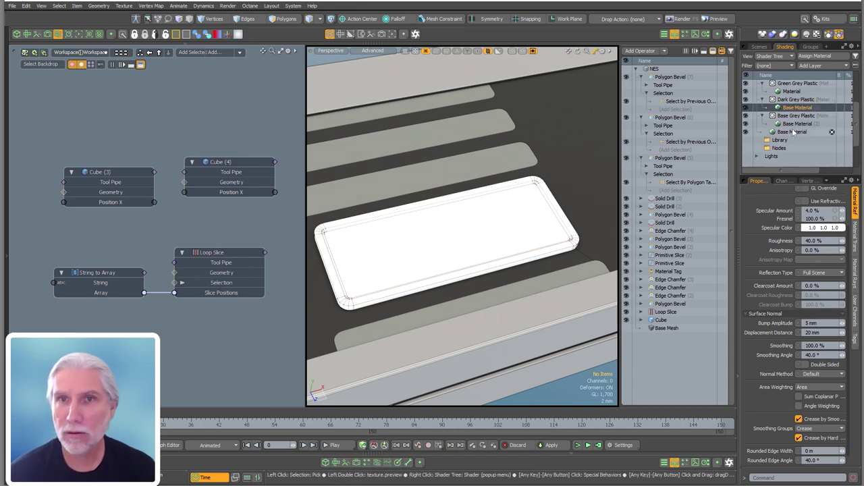
{"action": "left_click", "coordinate": [792, 124]}
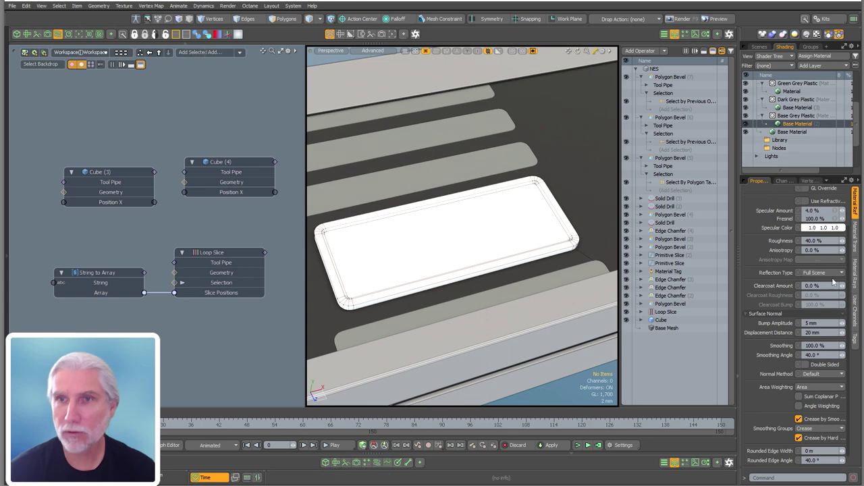
{"action": "key", "text": "Escape"}
Collapse the three expanded Polygon Bevel operations at the head of the NES mesh operation stack and clear the selection.
{"action": "mouse_move", "coordinate": [492, 251]}
{"action": "left_mouse_down", "text": "ctrl+alt"}
{"action": "mouse_move", "coordinate": [439, 272]}
{"action": "mouse_move", "coordinate": [522, 237]}
{"action": "mouse_move", "coordinate": [425, 297]}
{"action": "mouse_move", "coordinate": [483, 251]}
{"action": "left_mouse_up", "text": "ctrl+alt"}
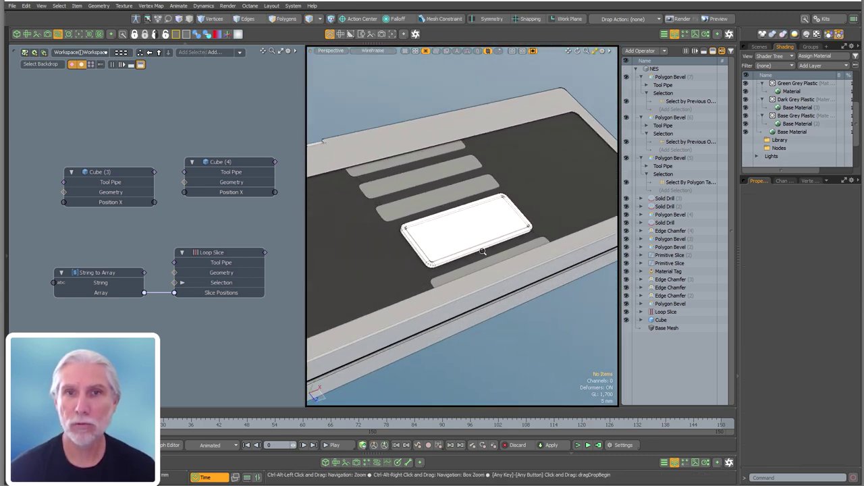
{"action": "scroll", "coordinate": [484, 251], "scroll_direction": "up", "scroll_amount": 4}
{"action": "left_click_drag", "start_coordinate": [479, 286], "coordinate": [440, 302], "text": "alt+shift"}
{"action": "left_click", "coordinate": [645, 78]}
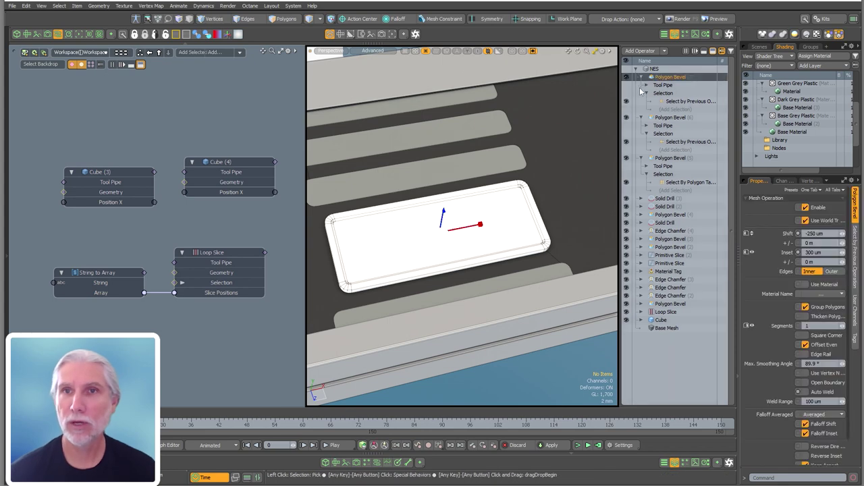
{"action": "left_click", "coordinate": [641, 77]}
{"action": "left_click", "coordinate": [642, 85]}
{"action": "left_click", "coordinate": [641, 94]}
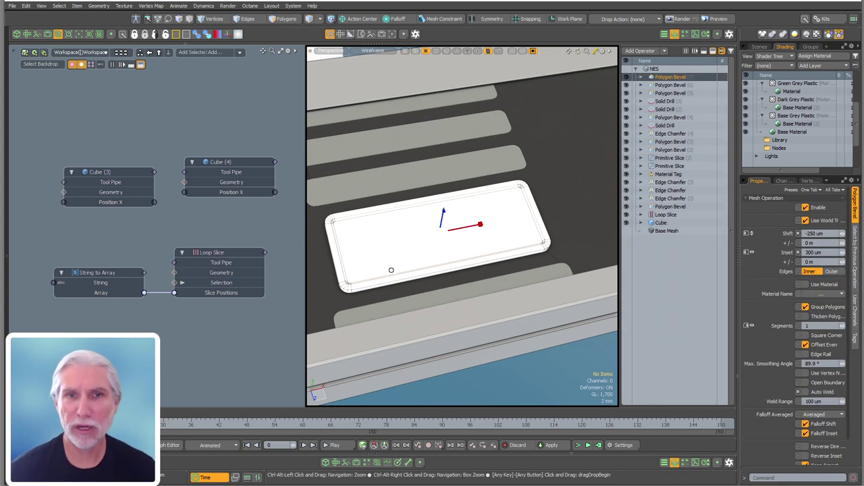
{"action": "scroll", "coordinate": [391, 270], "scroll_direction": "up", "scroll_amount": 4}
{"action": "left_click", "coordinate": [692, 269]}
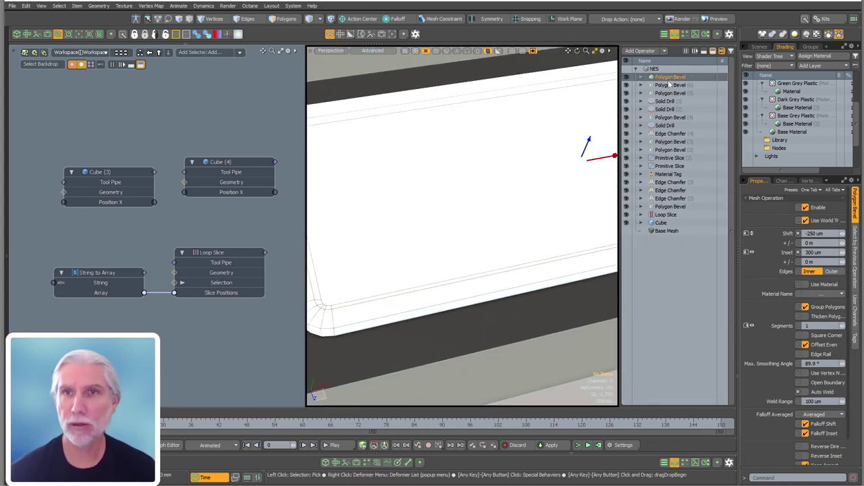
Add an Edge Chamfer mesh operation above the Polygon Bevels of the NES mesh.
{"action": "left_click_drag", "start_coordinate": [421, 328], "coordinate": [440, 330], "text": "alt"}
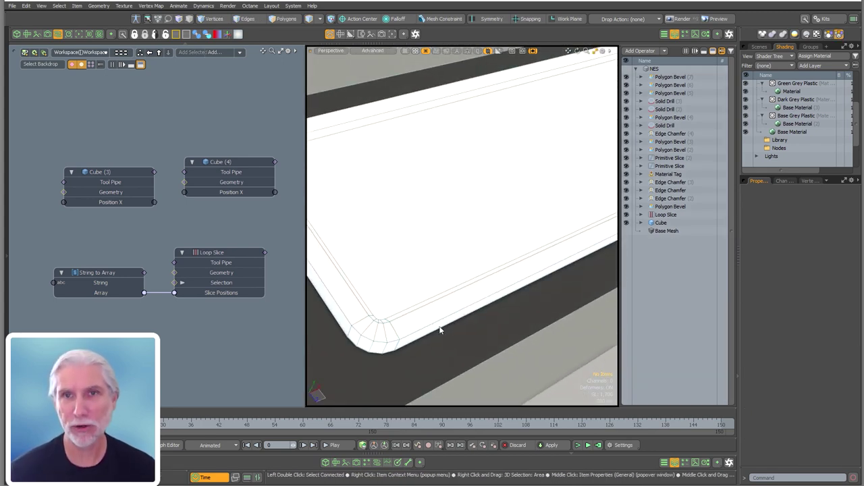
{"action": "double_click", "coordinate": [660, 285]}
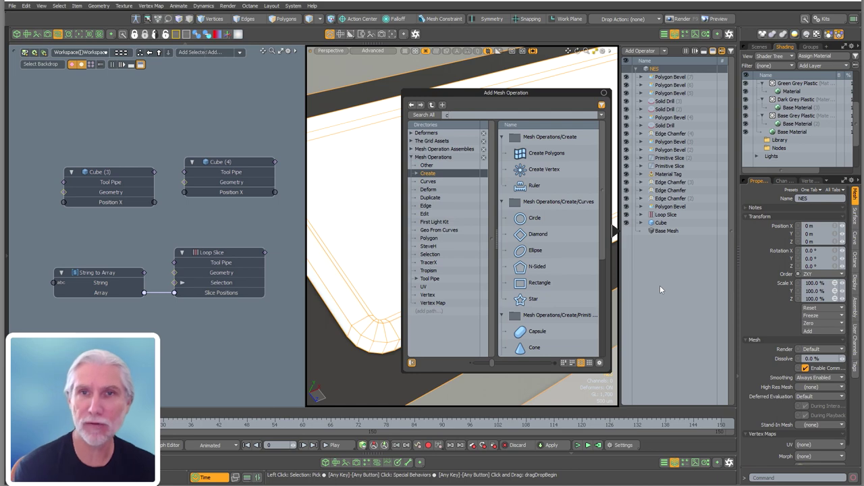
{"action": "type", "text": "chm"}
{"action": "key", "text": "BackSpace"}
{"action": "type", "text": "am"}
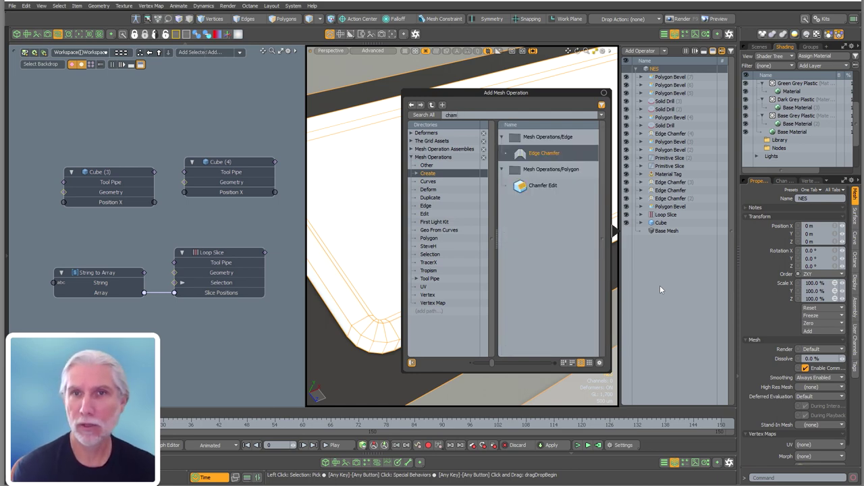
{"action": "key", "text": "Return"}
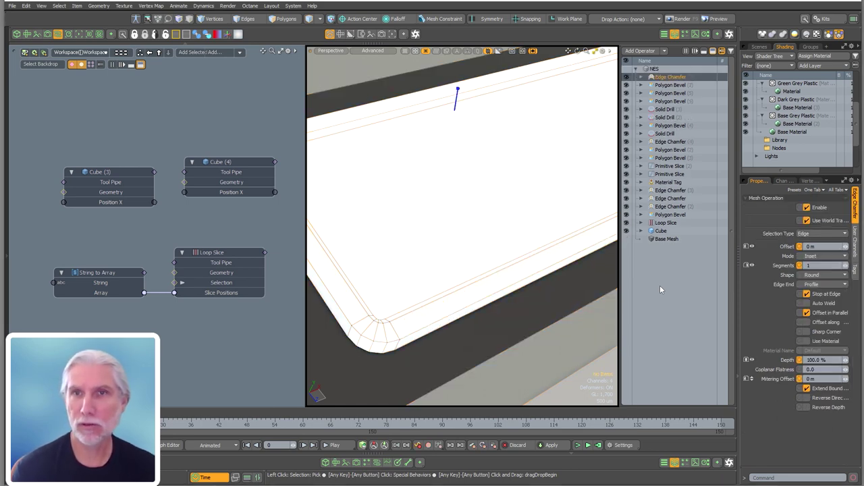
Give the new Edge Chamfer a Select by Previous Operation selection that takes the Sides of Polygon Bevel (6).
{"action": "left_click", "coordinate": [642, 77]}
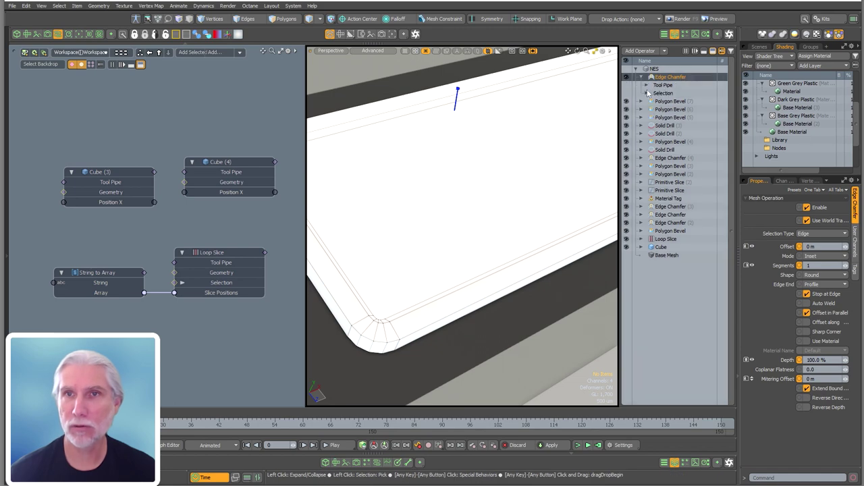
{"action": "left_click", "coordinate": [646, 85]}
{"action": "left_click", "coordinate": [646, 102]}
{"action": "left_click", "coordinate": [673, 110]}
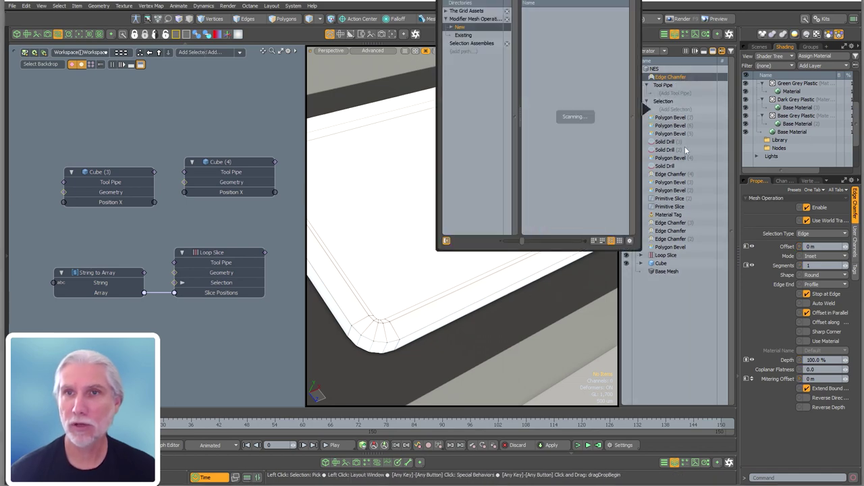
{"action": "double_click", "coordinate": [578, 193]}
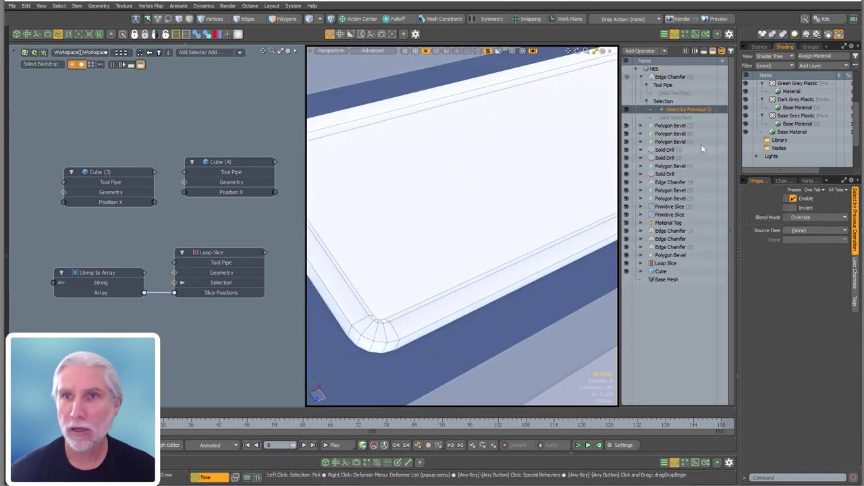
{"action": "left_click", "coordinate": [815, 230]}
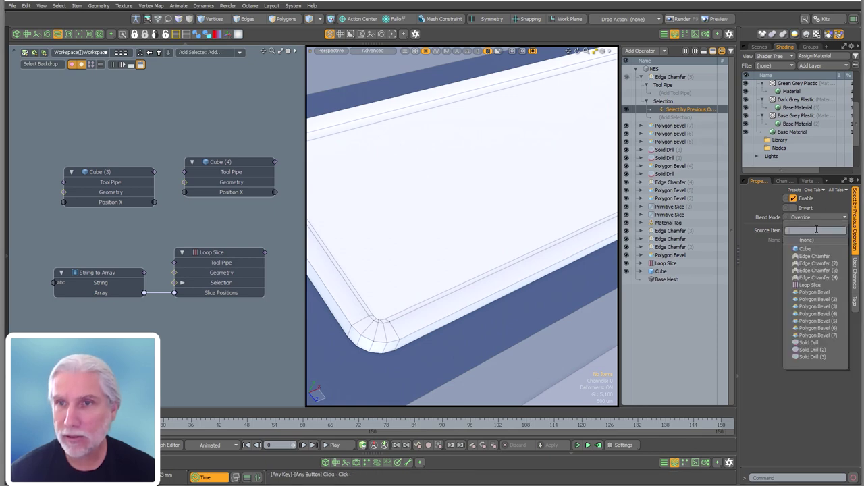
{"action": "left_click", "coordinate": [834, 328]}
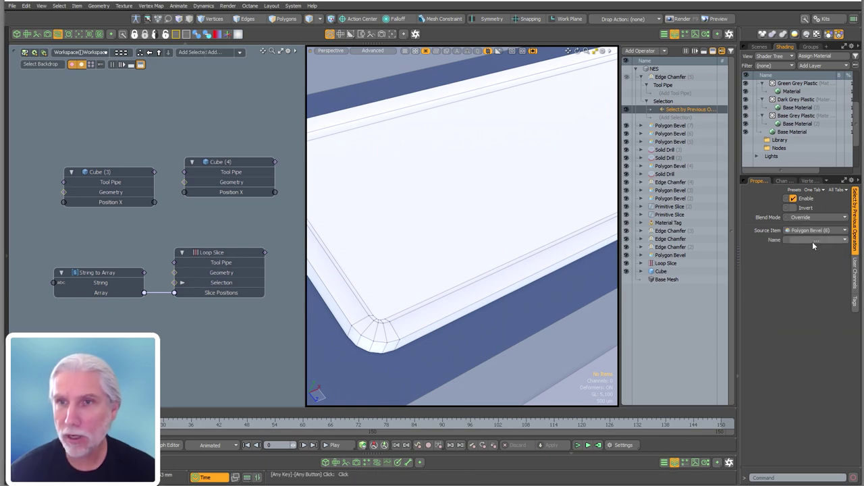
{"action": "left_click", "coordinate": [817, 241]}
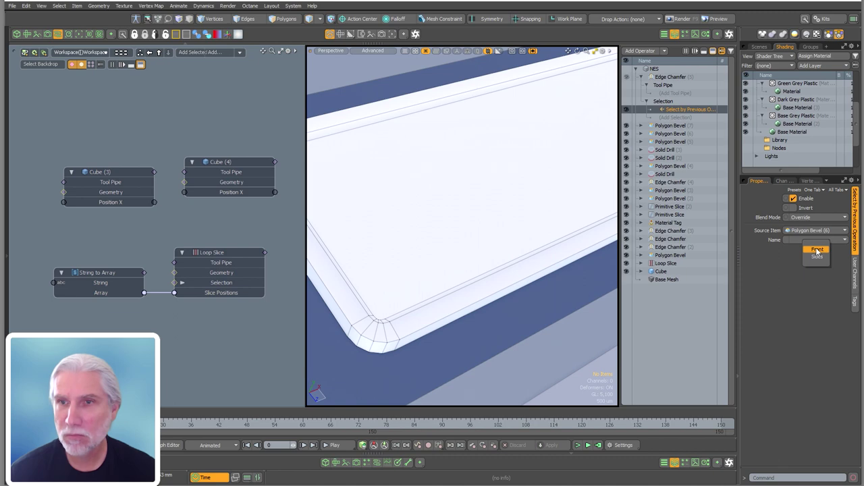
{"action": "left_click", "coordinate": [817, 257]}
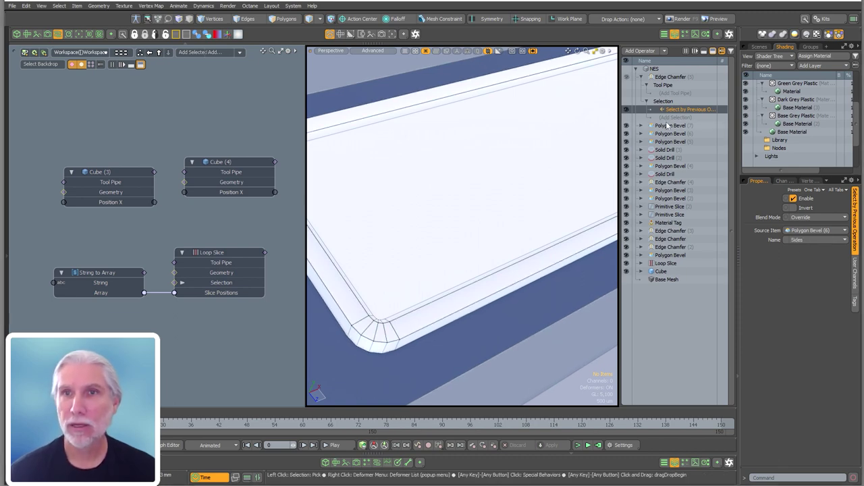
Add a Boundary Edges selection above Select by Previous Operation in the new Edge Chamfer.
{"action": "left_click", "coordinate": [670, 77]}
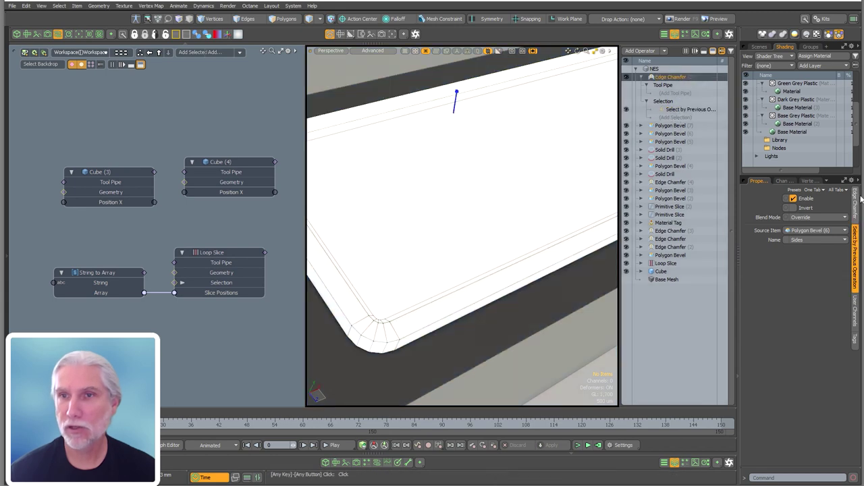
{"action": "left_click", "coordinate": [854, 216]}
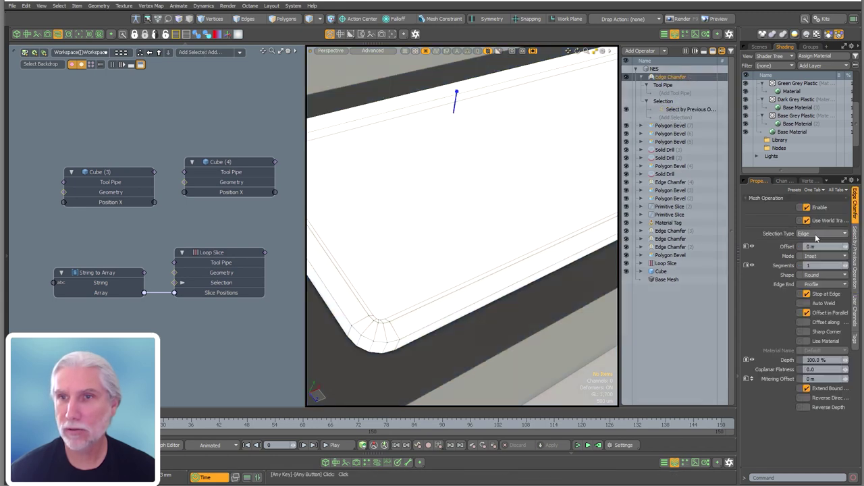
{"action": "left_click", "coordinate": [682, 109]}
{"action": "left_click", "coordinate": [671, 123]}
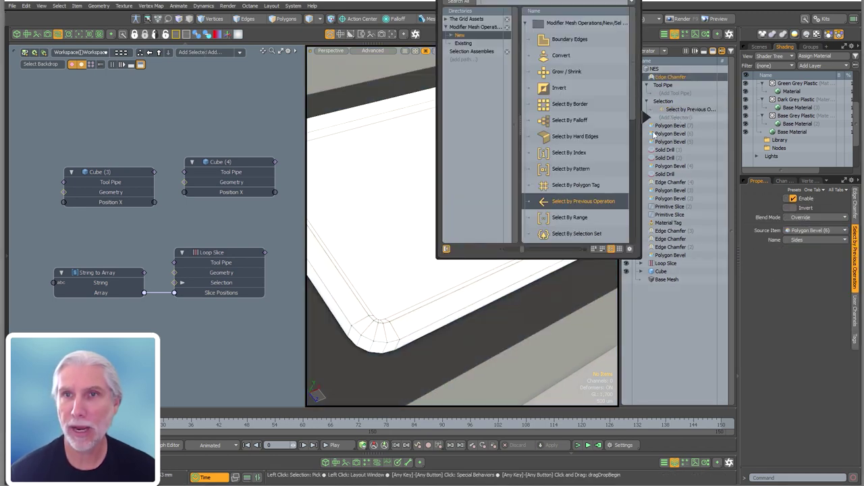
{"action": "left_click", "coordinate": [571, 41]}
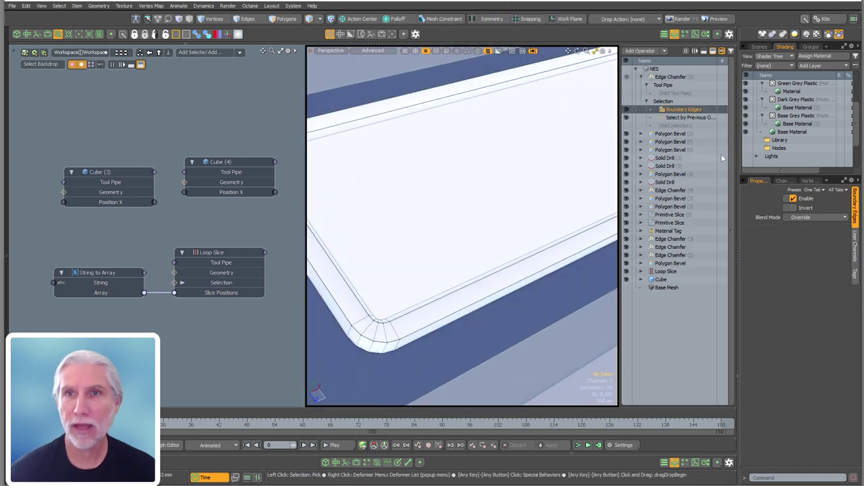
Round the white panel's boundary edges by setting the Edge Chamfer's offset to 175 um and its segments to 3.
{"action": "left_click", "coordinate": [671, 77]}
{"action": "left_click_drag", "start_coordinate": [443, 282], "coordinate": [466, 218], "text": "alt"}
{"action": "scroll", "coordinate": [476, 273], "scroll_direction": "up", "scroll_amount": 3}
{"action": "key", "text": "c"}
{"action": "scroll", "coordinate": [436, 255], "scroll_direction": "up", "scroll_amount": 2}
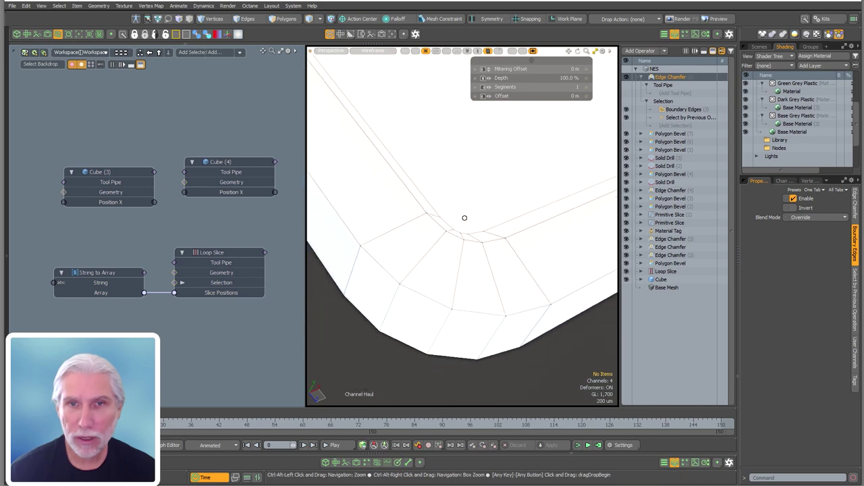
{"action": "scroll", "coordinate": [477, 207], "scroll_direction": "up", "scroll_amount": 1}
{"action": "left_click_drag", "start_coordinate": [432, 286], "coordinate": [274, 299]}
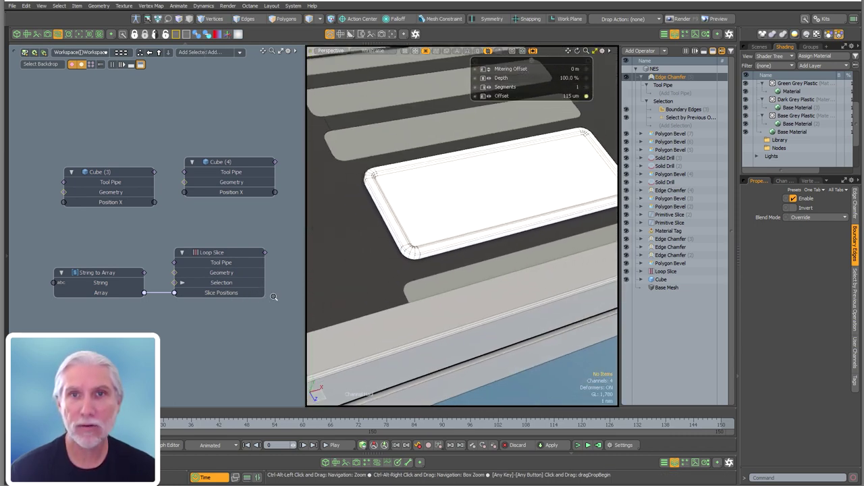
{"action": "mouse_move", "coordinate": [483, 223]}
{"action": "left_mouse_down", "text": "ctrl+alt"}
{"action": "mouse_move", "coordinate": [419, 238]}
{"action": "mouse_move", "coordinate": [496, 203]}
{"action": "mouse_move", "coordinate": [492, 232]}
{"action": "mouse_move", "coordinate": [598, 231]}
{"action": "mouse_move", "coordinate": [478, 216]}
{"action": "mouse_move", "coordinate": [504, 212]}
{"action": "mouse_move", "coordinate": [472, 223]}
{"action": "left_mouse_up", "text": "ctrl+alt"}
{"action": "left_click_drag", "start_coordinate": [540, 210], "coordinate": [412, 261], "text": "alt+shift"}
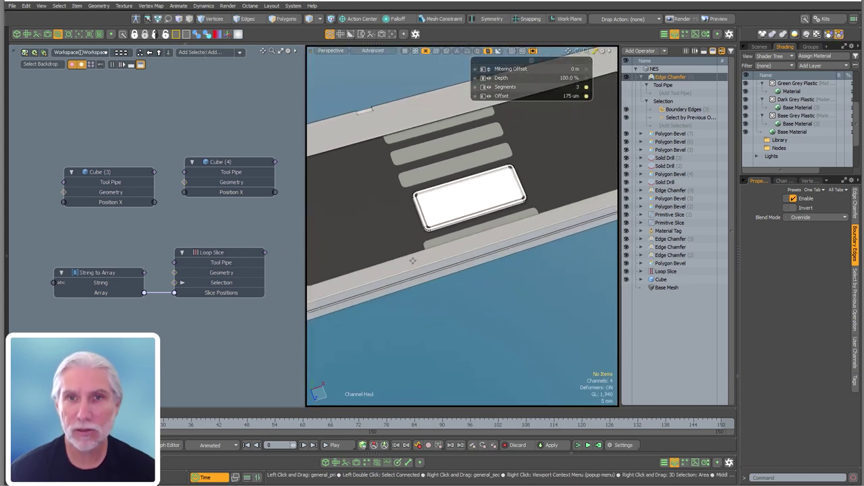
{"action": "key", "text": "space"}
Collapse the new Edge Chamfer in the operation stack and deselect it.
{"action": "left_click_drag", "start_coordinate": [435, 290], "coordinate": [519, 321], "text": "alt"}
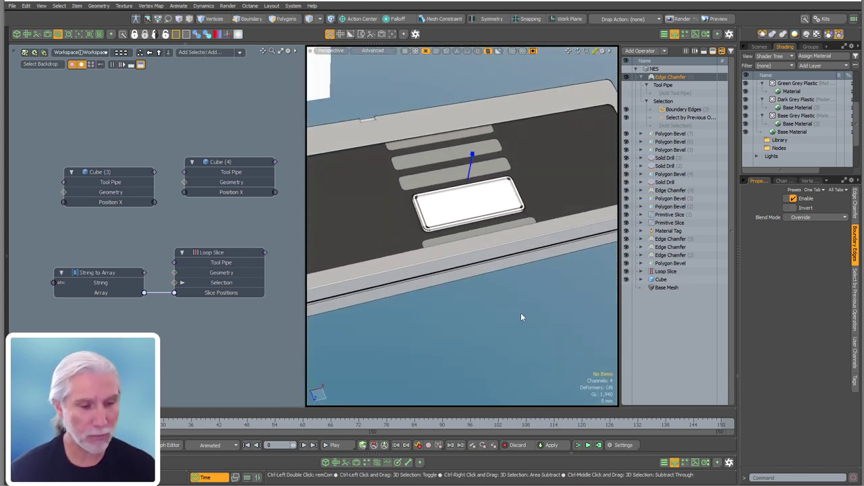
{"action": "left_click", "coordinate": [641, 77]}
{"action": "left_click", "coordinate": [507, 307]}
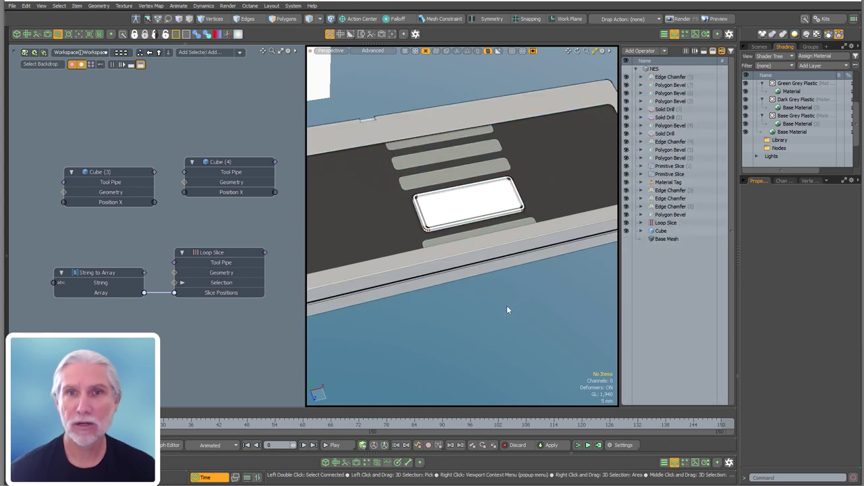
Examine the chamfered white panel and the reference image's Select, Start, A and B buttons, and bring up the scene's item list.
{"action": "left_click_drag", "start_coordinate": [496, 257], "coordinate": [475, 242], "text": "alt"}
{"action": "left_click_drag", "start_coordinate": [530, 195], "coordinate": [472, 229], "text": "alt+shift"}
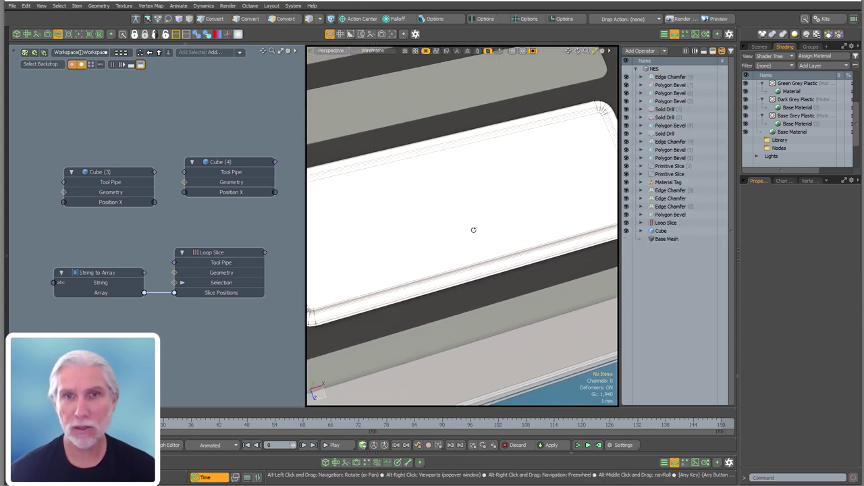
{"action": "left_click_drag", "start_coordinate": [552, 279], "coordinate": [456, 249], "text": "ctrl+alt"}
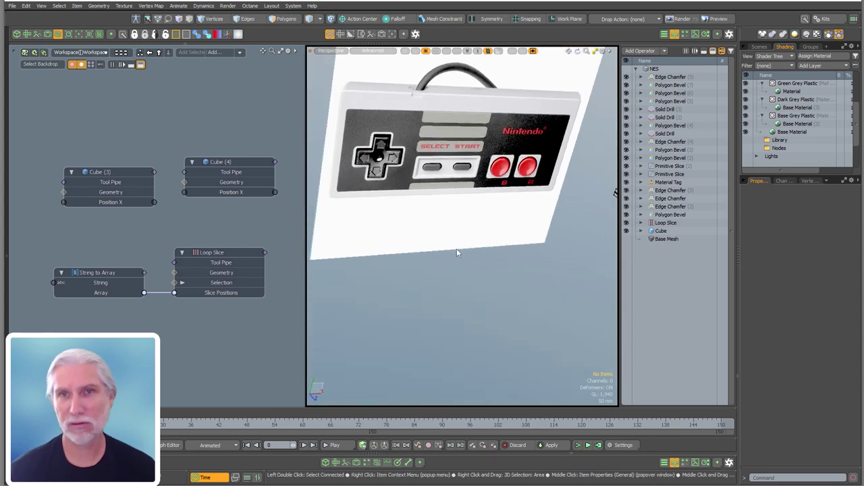
{"action": "left_click_drag", "start_coordinate": [439, 173], "coordinate": [528, 157], "text": "ctrl+alt"}
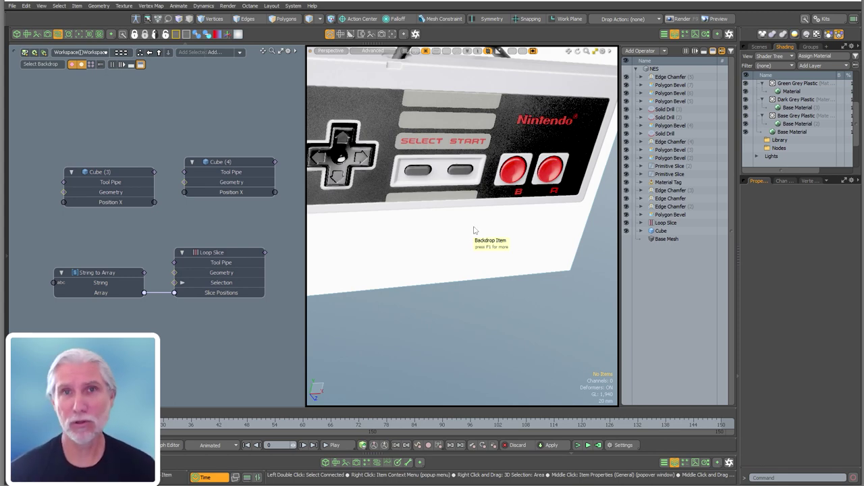
{"action": "left_click_drag", "start_coordinate": [557, 156], "coordinate": [667, 166], "text": "ctrl+alt"}
{"action": "left_click_drag", "start_coordinate": [531, 188], "coordinate": [474, 181], "text": "ctrl+alt"}
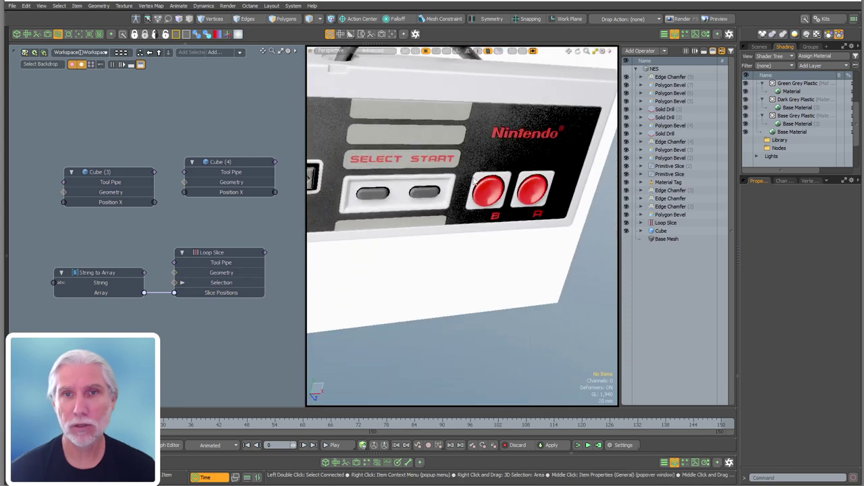
{"action": "left_click", "coordinate": [760, 47]}
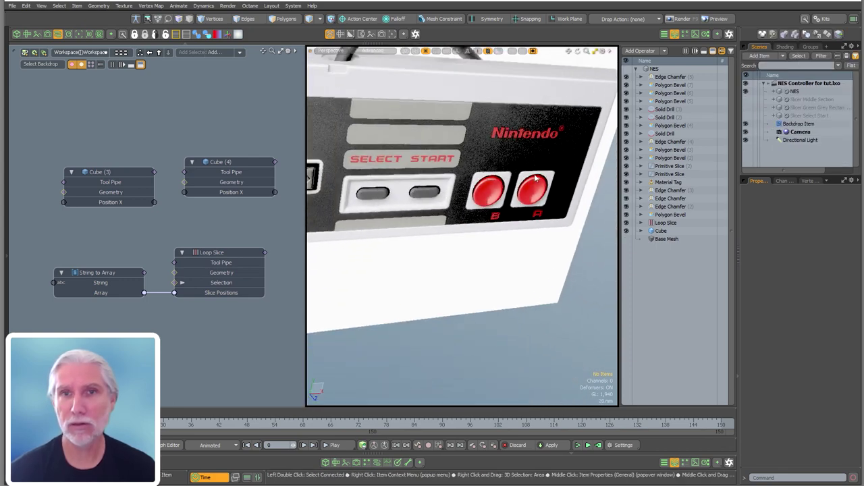
{"action": "left_click_drag", "start_coordinate": [531, 178], "coordinate": [503, 172], "text": "ctrl+alt"}
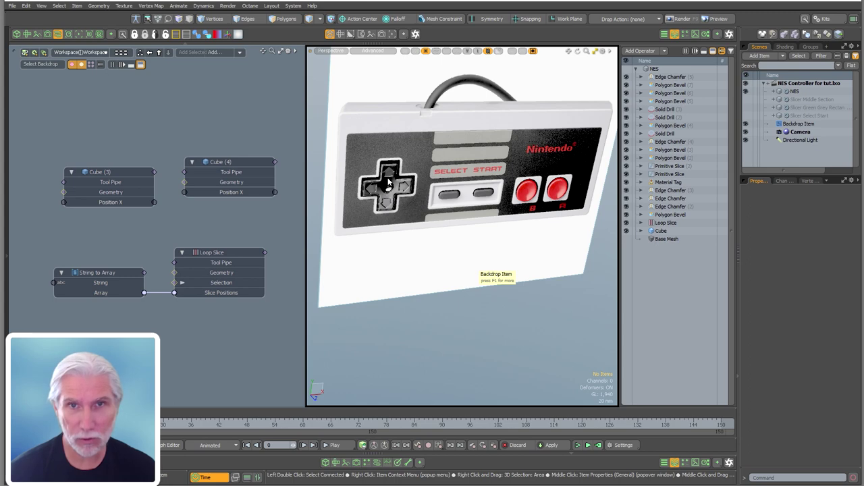
{"action": "left_click_drag", "start_coordinate": [512, 221], "coordinate": [409, 241], "text": "alt+shift"}
{"action": "left_click_drag", "start_coordinate": [486, 248], "coordinate": [460, 289], "text": "ctrl+alt"}
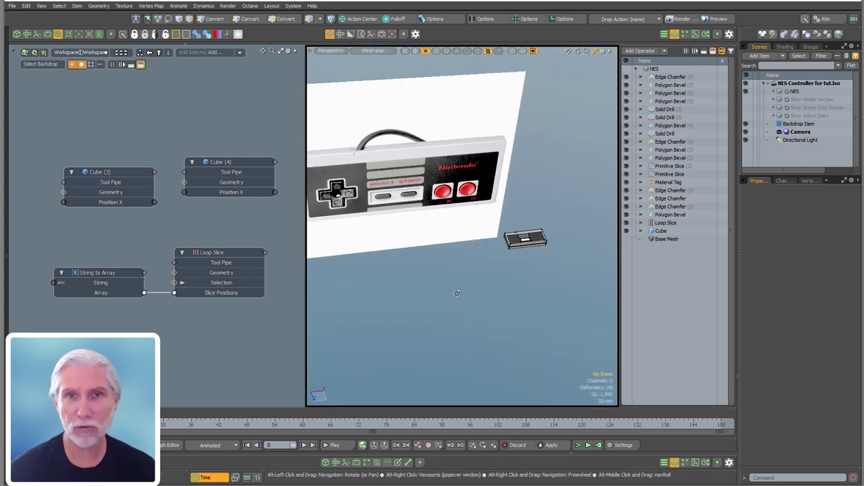
Create a new mesh item directly below Slicer Select Start and name it "Slicer Start and Select Buttons".
{"action": "left_click_drag", "start_coordinate": [524, 240], "coordinate": [503, 209], "text": "alt+shift"}
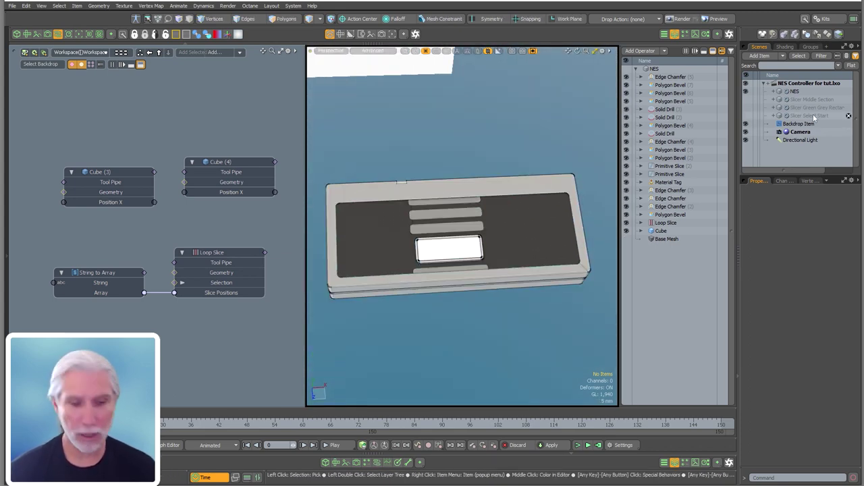
{"action": "key", "text": "n"}
{"action": "left_click_drag", "start_coordinate": [793, 135], "coordinate": [794, 120]}
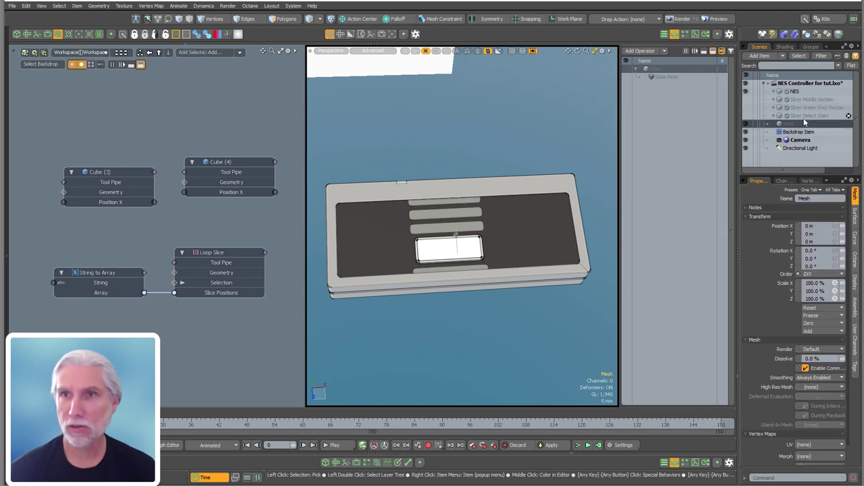
{"action": "left_click", "coordinate": [793, 123]}
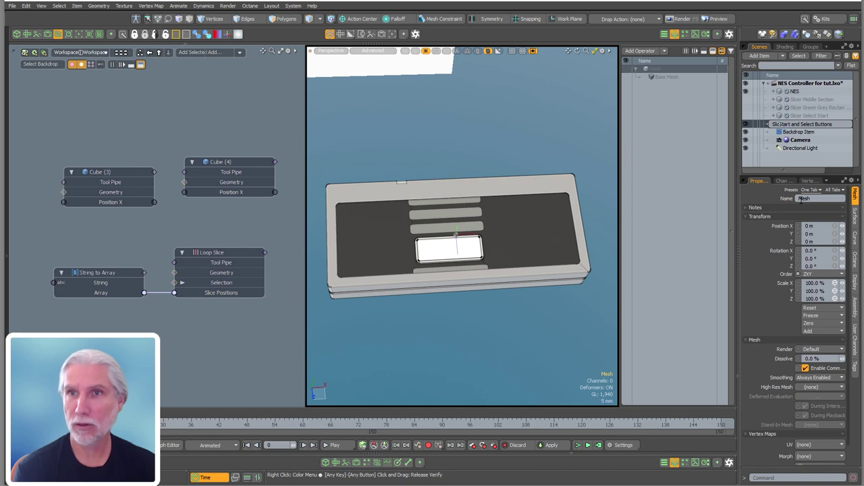
{"action": "type", "text": "er"}
{"action": "key", "text": "Return"}
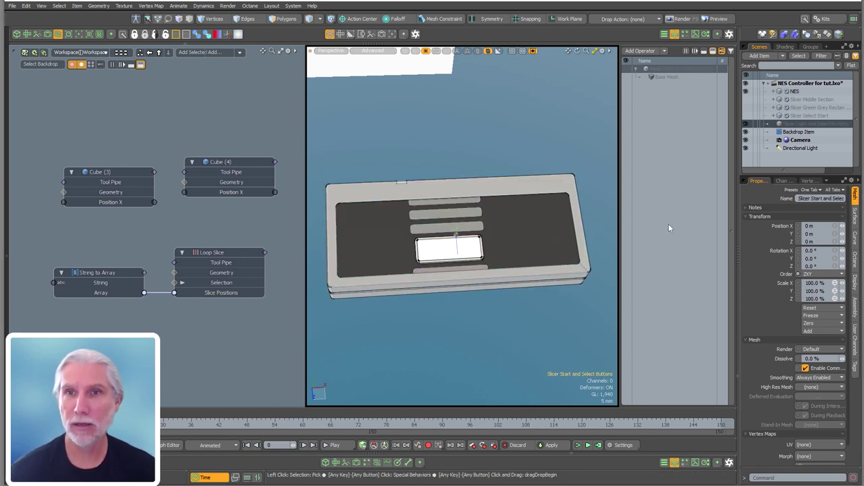
Add a Cube operation to the Slicer Start and Select Buttons mesh, sized 5 mm in X, 0 in Y and 2 mm in Z.
{"action": "key", "text": "F6"}
{"action": "type", "text": "cube"}
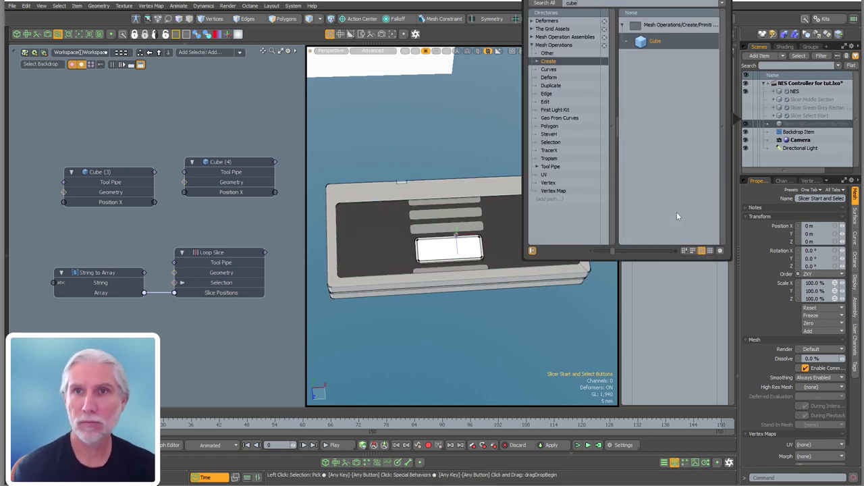
{"action": "key", "text": "Return"}
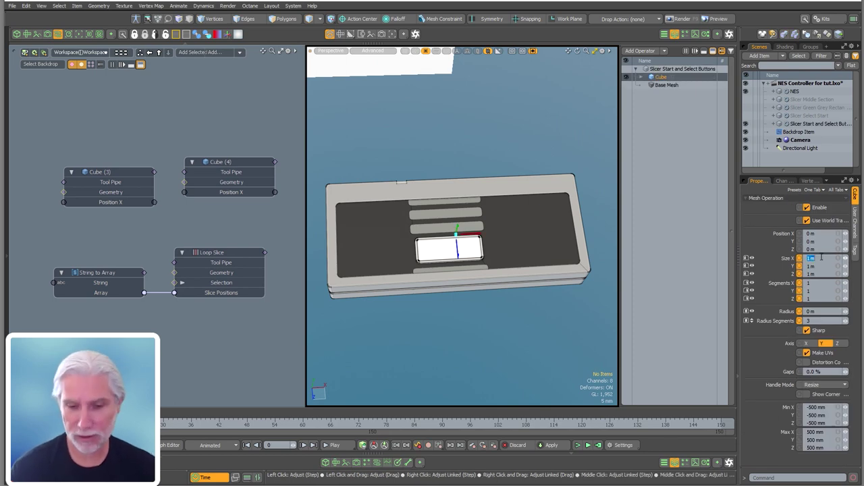
{"action": "left_click", "coordinate": [821, 258]}
{"action": "type", "text": ".005"}
{"action": "key", "text": "Tab"}
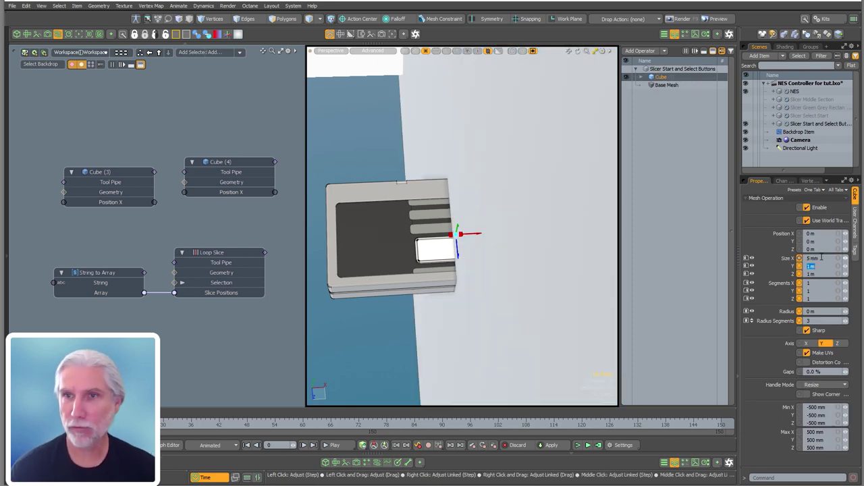
{"action": "type", "text": "0"}
{"action": "key", "text": "Tab"}
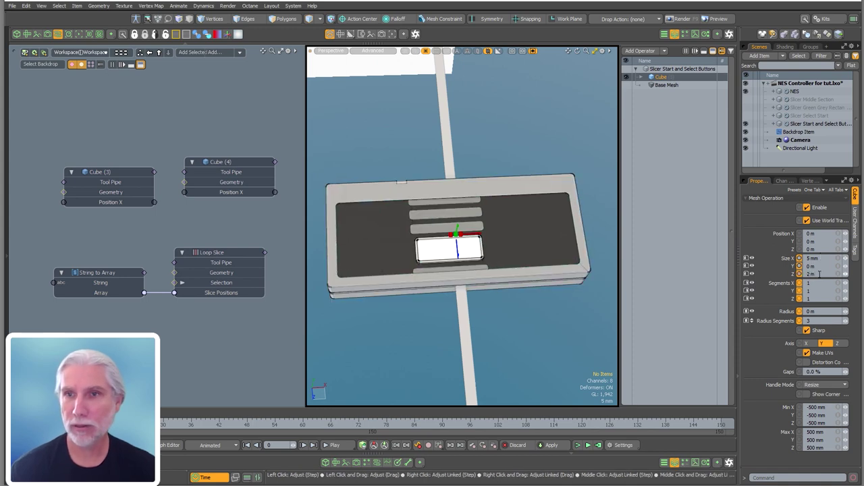
{"action": "type", "text": "002"}
{"action": "key", "text": "Return"}
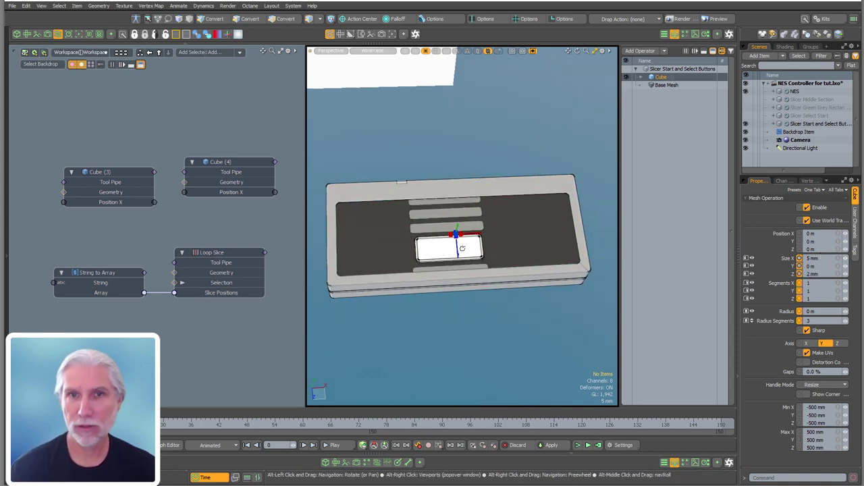
Raise the flat cube to about Y 9.2 mm and move it over the white panel's left part, at about X -15.75 mm.
{"action": "key", "text": "shift+a"}
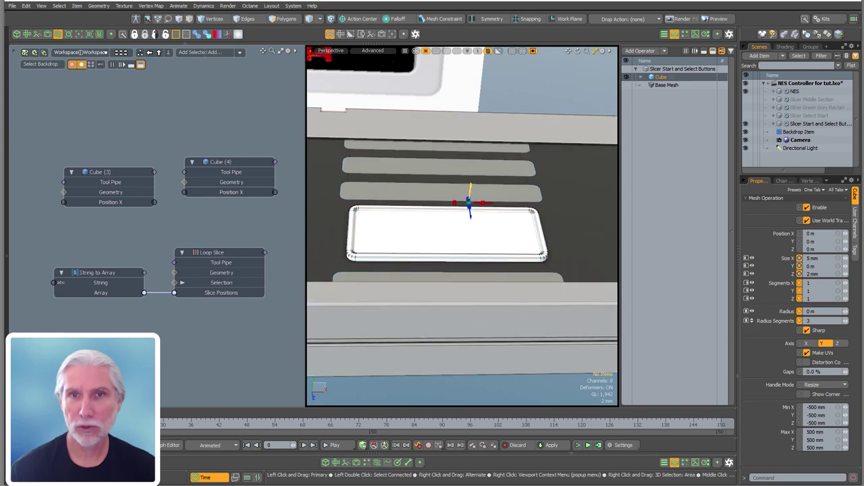
{"action": "left_click_drag", "start_coordinate": [472, 174], "coordinate": [473, 167]}
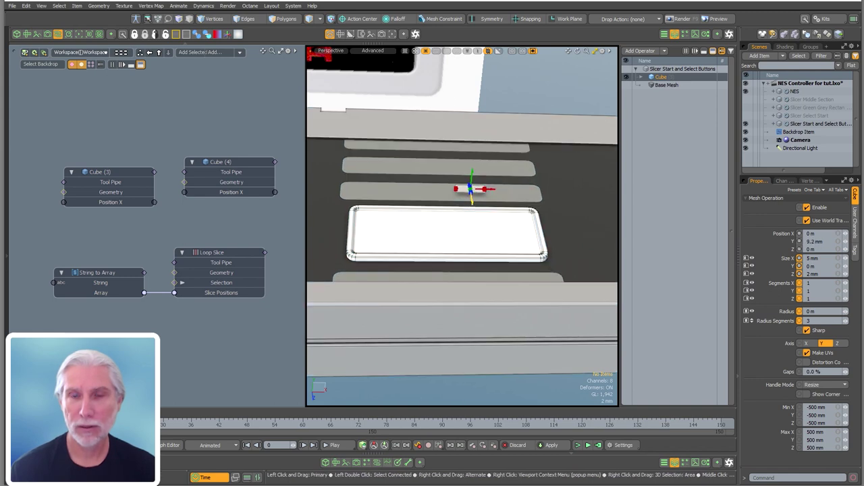
{"action": "left_click_drag", "start_coordinate": [473, 203], "coordinate": [478, 243]}
{"action": "key", "text": "KP_1"}
{"action": "scroll", "coordinate": [482, 226], "scroll_direction": "down", "scroll_amount": 2}
{"action": "left_click_drag", "start_coordinate": [449, 288], "coordinate": [455, 246], "text": "alt+shift"}
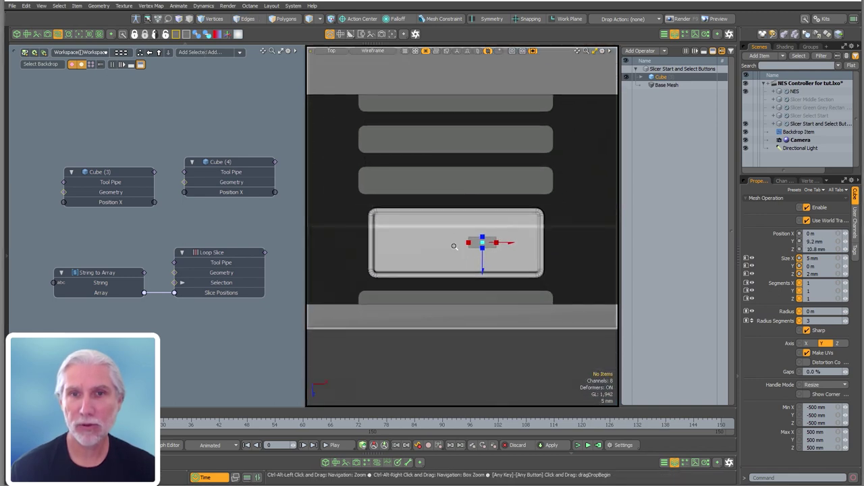
{"action": "scroll", "coordinate": [457, 248], "scroll_direction": "up", "scroll_amount": 4}
{"action": "left_click_drag", "start_coordinate": [521, 241], "coordinate": [396, 242]}
{"action": "left_click_drag", "start_coordinate": [420, 246], "coordinate": [434, 264], "text": "alt+shift"}
{"action": "scroll", "coordinate": [503, 236], "scroll_direction": "up", "scroll_amount": 2}
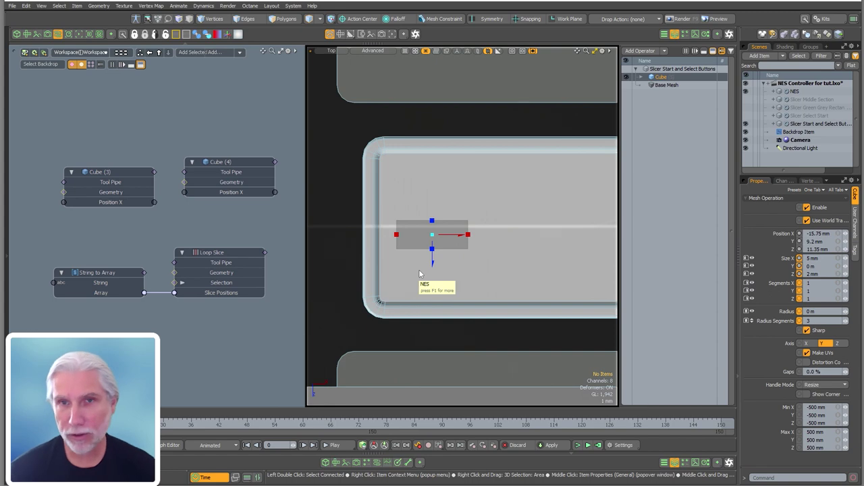
Align the button cube with the Slicer Select Start cube by setting its Z position to 10.85 mm.
{"action": "left_click", "coordinate": [825, 117]}
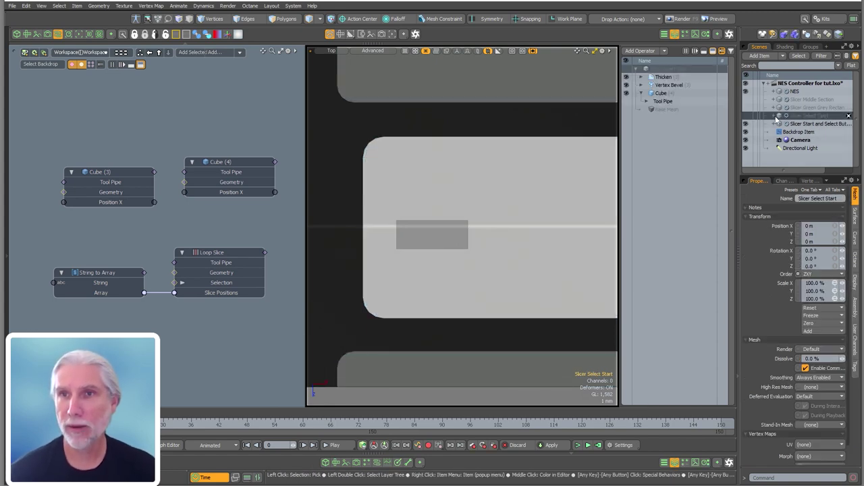
{"action": "left_click", "coordinate": [671, 94]}
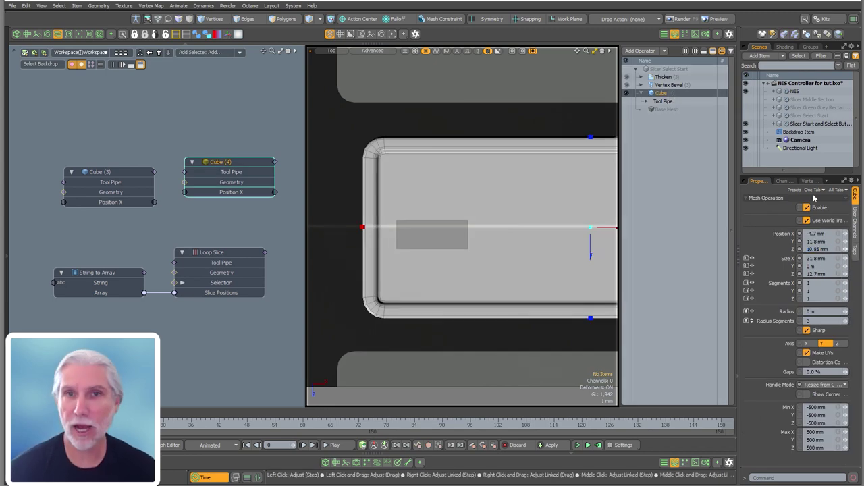
{"action": "left_click", "coordinate": [813, 124]}
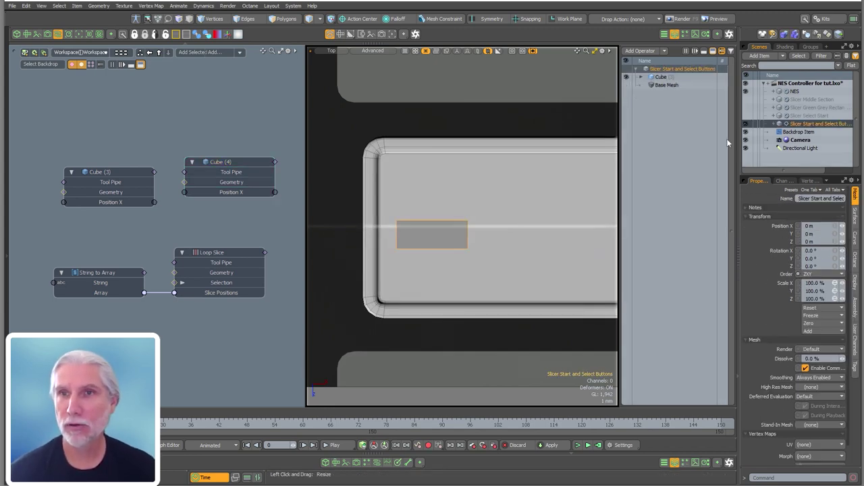
{"action": "left_click", "coordinate": [827, 250]}
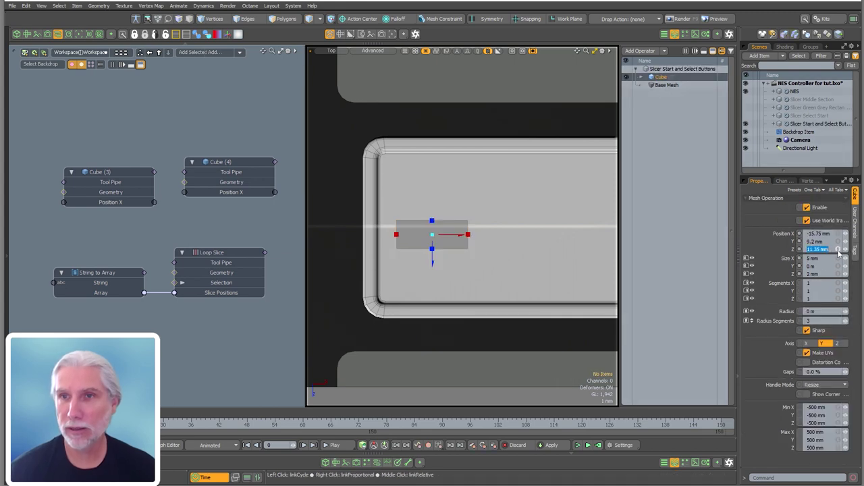
{"action": "type", "text": "10.85"}
{"action": "key", "text": "Return"}
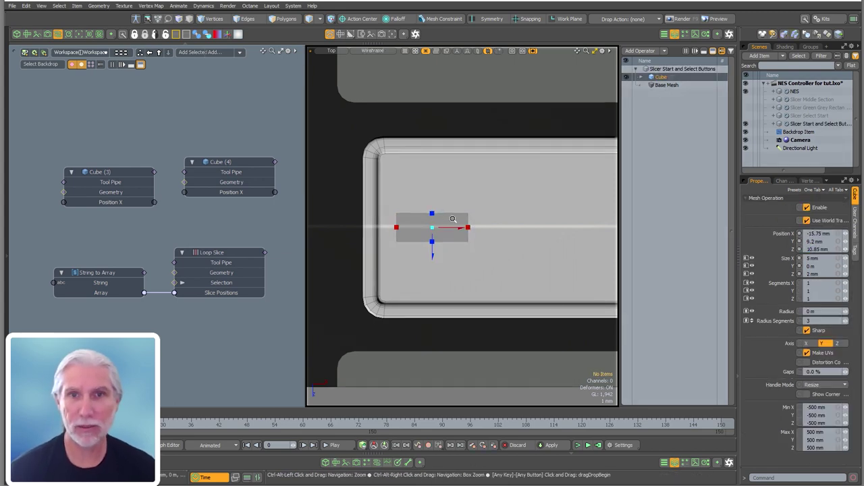
Enlarge the button cube to about 9.45 mm by 3 mm and shift it to about X -10.6 mm.
{"action": "scroll", "coordinate": [430, 223], "scroll_direction": "down", "scroll_amount": 1}
{"action": "scroll", "coordinate": [430, 222], "scroll_direction": "up", "scroll_amount": 1}
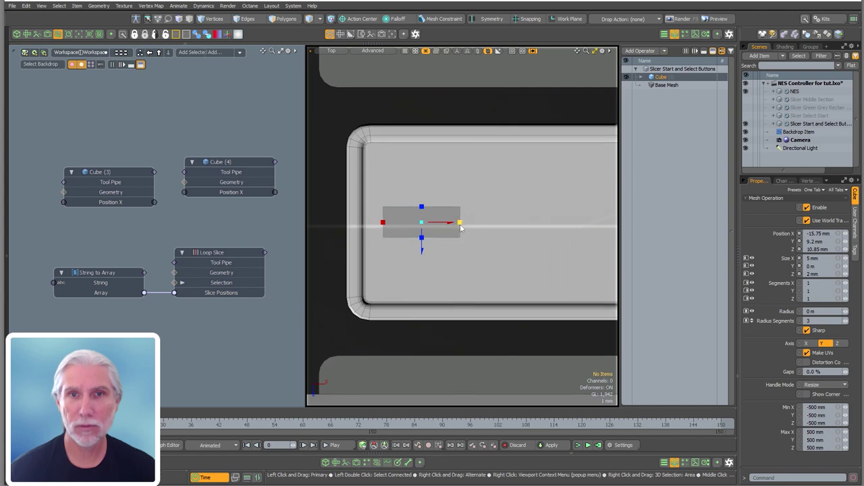
{"action": "left_click_drag", "start_coordinate": [457, 222], "coordinate": [535, 222]}
{"action": "scroll", "coordinate": [423, 251], "scroll_direction": "down", "scroll_amount": 2}
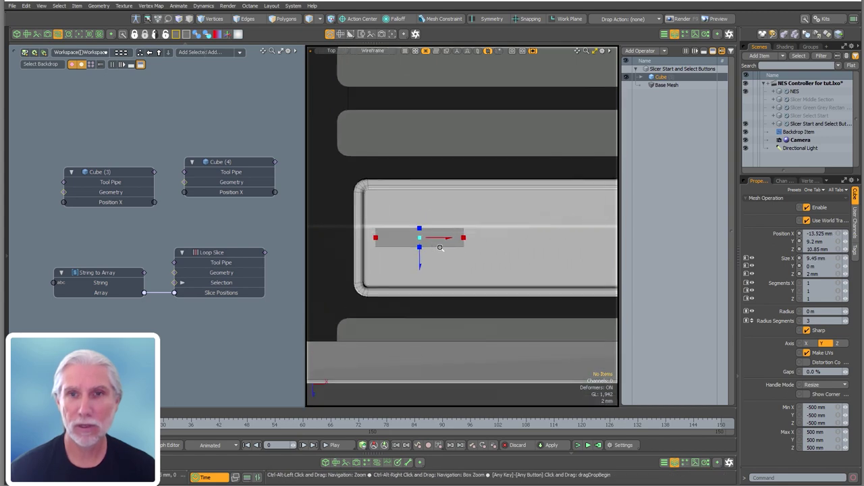
{"action": "mouse_move", "coordinate": [423, 248]}
{"action": "left_mouse_down"}
{"action": "mouse_move", "coordinate": [422, 257]}
{"action": "mouse_move", "coordinate": [471, 243]}
{"action": "mouse_move", "coordinate": [437, 250]}
{"action": "left_mouse_up"}
{"action": "scroll", "coordinate": [447, 248], "scroll_direction": "down", "scroll_amount": 2}
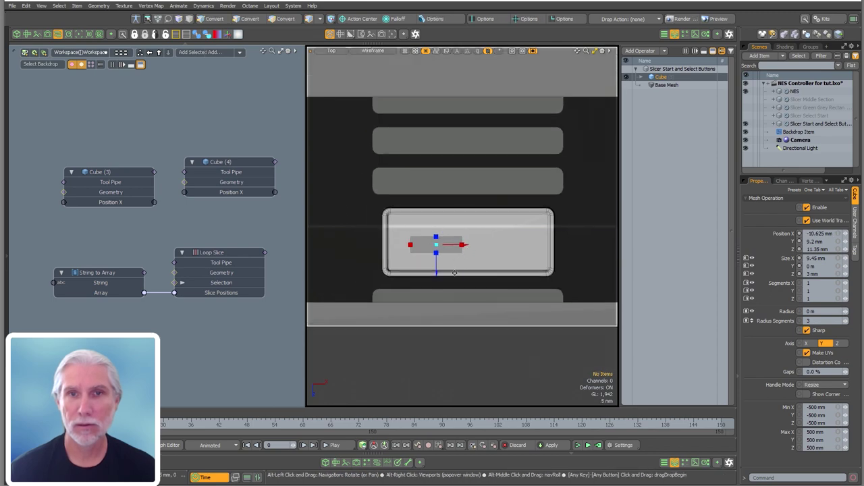
Adjust the button cube in perspective to about 11.6 mm by 2.85 mm, centered at about X -9.55 mm.
{"action": "key", "text": "ctrl+space"}
{"action": "left_click", "coordinate": [527, 205]}
{"action": "left_click_drag", "start_coordinate": [528, 205], "coordinate": [441, 302], "text": "alt"}
{"action": "left_click_drag", "start_coordinate": [594, 297], "coordinate": [555, 276], "text": "ctrl+alt"}
{"action": "left_click_drag", "start_coordinate": [491, 260], "coordinate": [364, 284]}
{"action": "left_click_drag", "start_coordinate": [460, 252], "coordinate": [458, 283], "text": "alt+shift"}
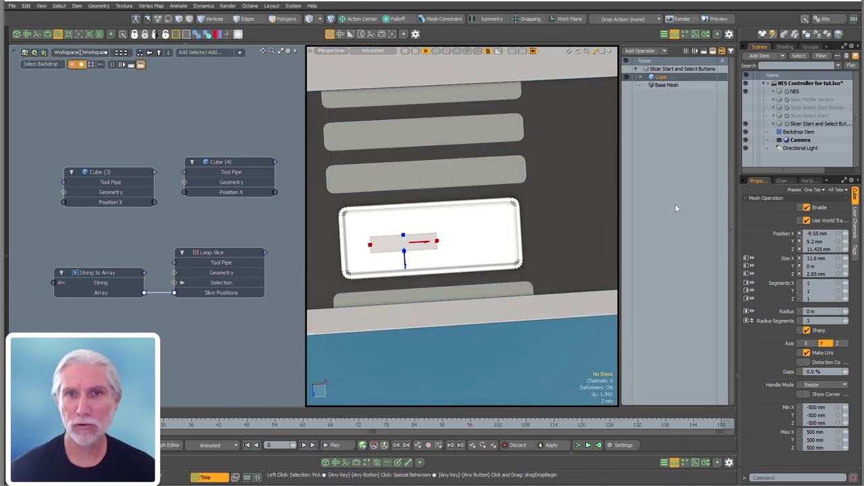
Compare the button cube's proportions and placement with the Select and Start buttons in the reference image.
{"action": "scroll", "coordinate": [549, 242], "scroll_direction": "down", "scroll_amount": 6}
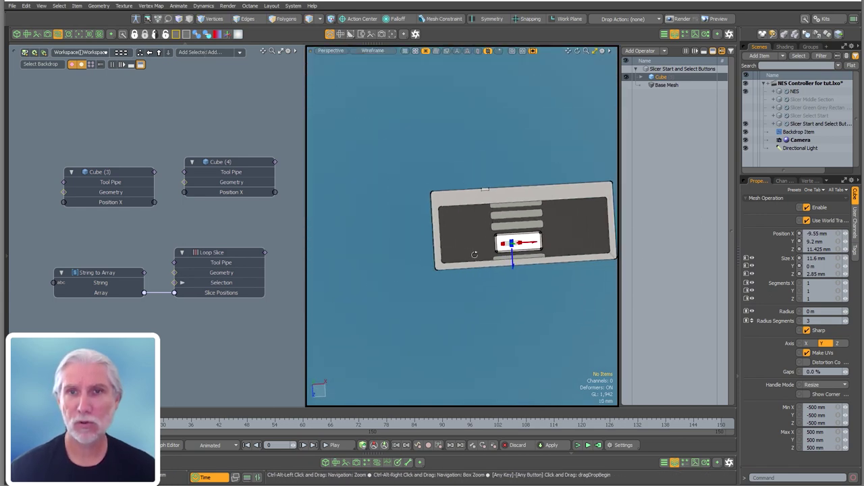
{"action": "left_click_drag", "start_coordinate": [475, 253], "coordinate": [451, 285], "text": "alt+shift"}
{"action": "left_click_drag", "start_coordinate": [442, 369], "coordinate": [439, 263], "text": "alt"}
{"action": "left_click_drag", "start_coordinate": [438, 263], "coordinate": [488, 299], "text": "alt+shift"}
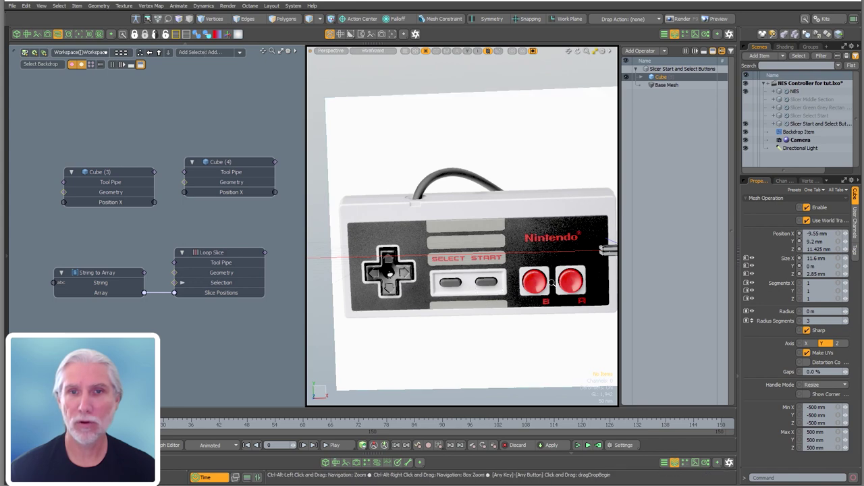
{"action": "left_click_drag", "start_coordinate": [549, 280], "coordinate": [491, 374], "text": "ctrl+alt"}
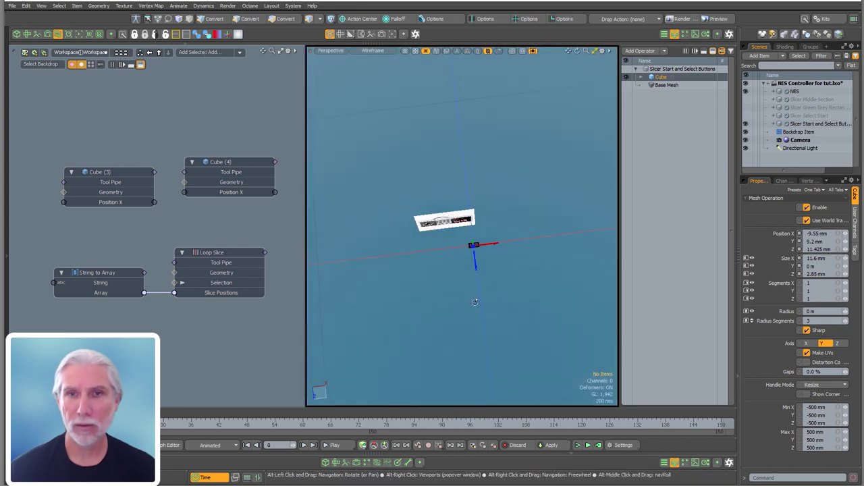
{"action": "left_click_drag", "start_coordinate": [484, 243], "coordinate": [617, 237], "text": "ctrl+alt"}
{"action": "left_click_drag", "start_coordinate": [424, 242], "coordinate": [497, 290], "text": "ctrl+alt"}
{"action": "left_click_drag", "start_coordinate": [496, 290], "coordinate": [469, 246], "text": "alt+shift"}
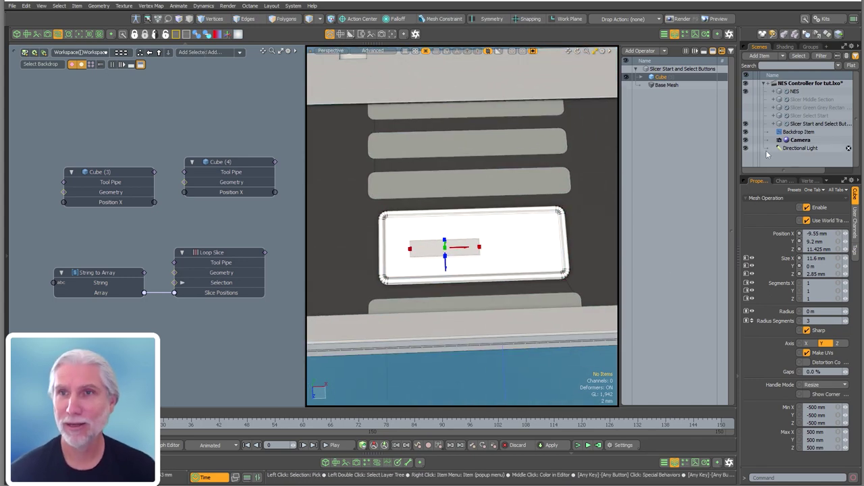
Add a Mirror operation to the button slicer mesh and move its Mirror Generator center to about X -3.3 mm.
{"action": "double_click", "coordinate": [667, 212]}
{"action": "type", "text": "mirr"}
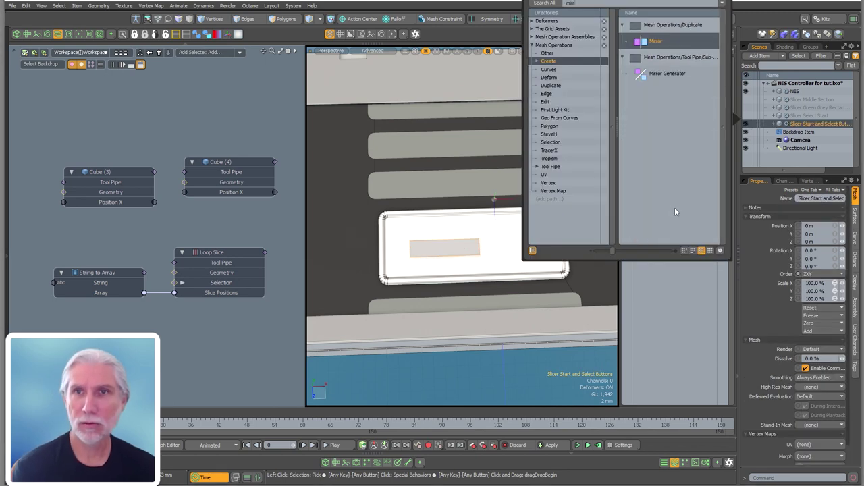
{"action": "key", "text": "Return"}
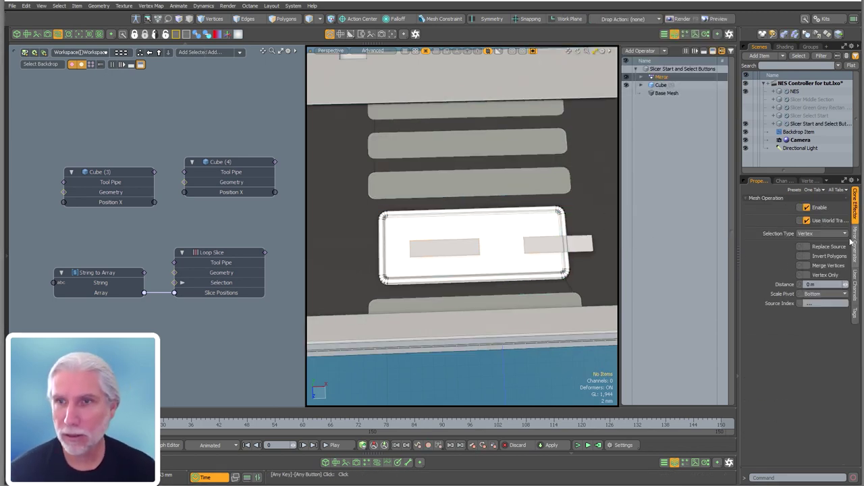
{"action": "left_click", "coordinate": [641, 77]}
{"action": "left_click", "coordinate": [645, 93]}
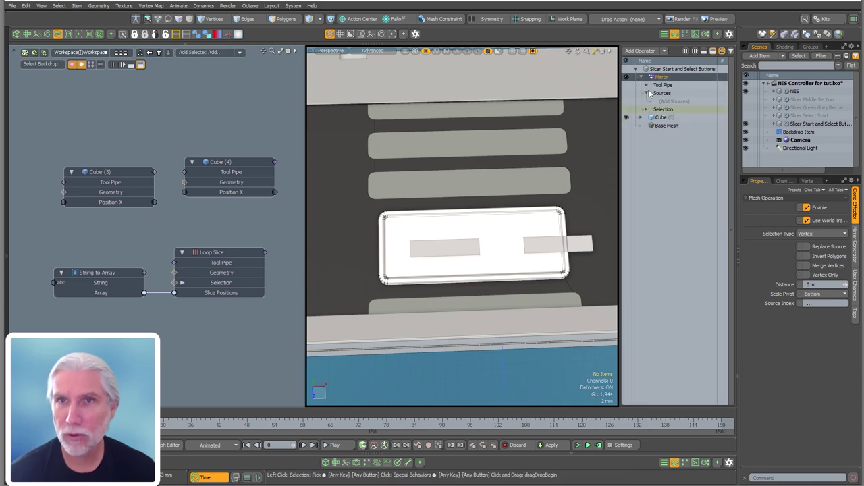
{"action": "left_click", "coordinate": [646, 85]}
{"action": "left_click", "coordinate": [679, 93]}
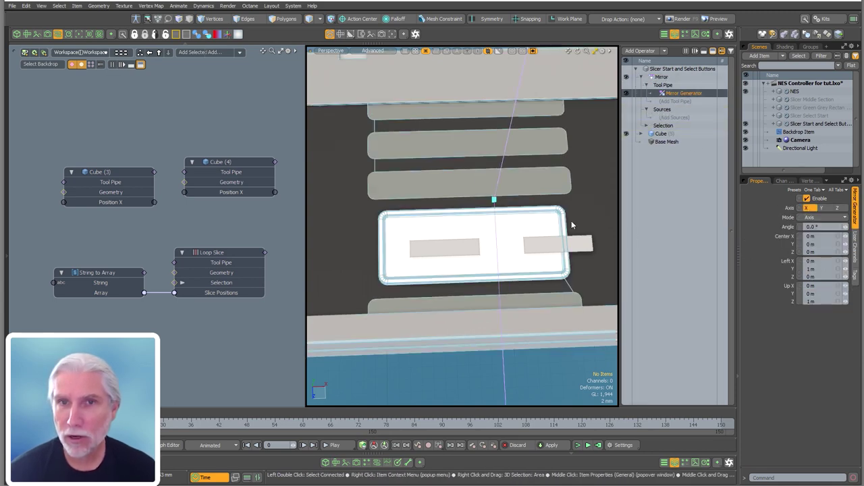
{"action": "left_click_drag", "start_coordinate": [495, 201], "coordinate": [476, 202]}
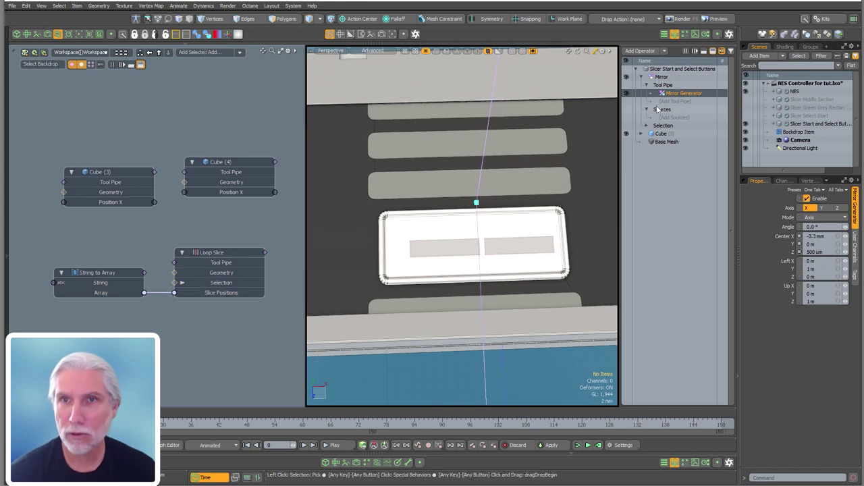
Shift the source cube slightly left and move the mirror center to about X -4.8 mm to center both buttons on the panel.
{"action": "left_click", "coordinate": [661, 133]}
{"action": "left_click_drag", "start_coordinate": [465, 251], "coordinate": [458, 251]}
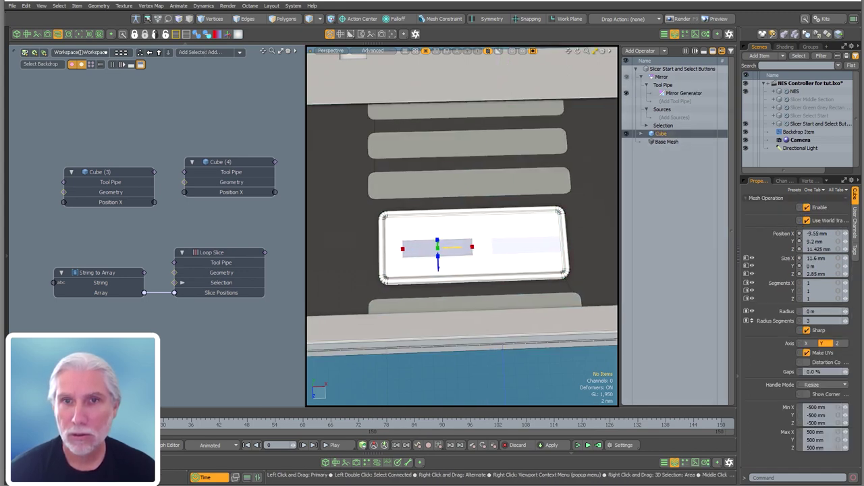
{"action": "left_click", "coordinate": [683, 92]}
{"action": "left_click_drag", "start_coordinate": [476, 204], "coordinate": [470, 203]}
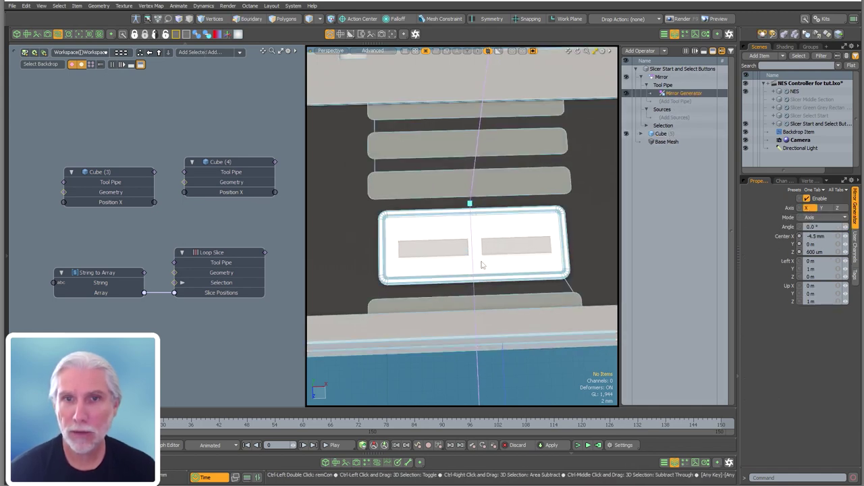
{"action": "key", "text": "KP_1"}
{"action": "mouse_move", "coordinate": [477, 226]}
{"action": "left_mouse_down", "text": "ctrl+alt"}
{"action": "mouse_move", "coordinate": [502, 223]}
{"action": "mouse_move", "coordinate": [468, 228]}
{"action": "left_mouse_up", "text": "ctrl+alt"}
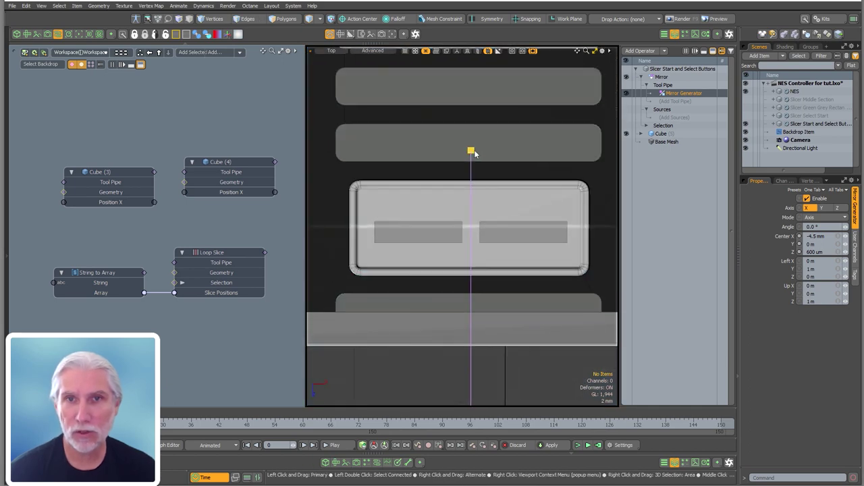
{"action": "left_click_drag", "start_coordinate": [471, 152], "coordinate": [469, 156]}
Shorten the source cube to about 9.85 mm in X, centered at about X -12.3 mm, widening the gap between the buttons.
{"action": "scroll", "coordinate": [532, 189], "scroll_direction": "down", "scroll_amount": 3}
{"action": "key", "text": "ctrl+space"}
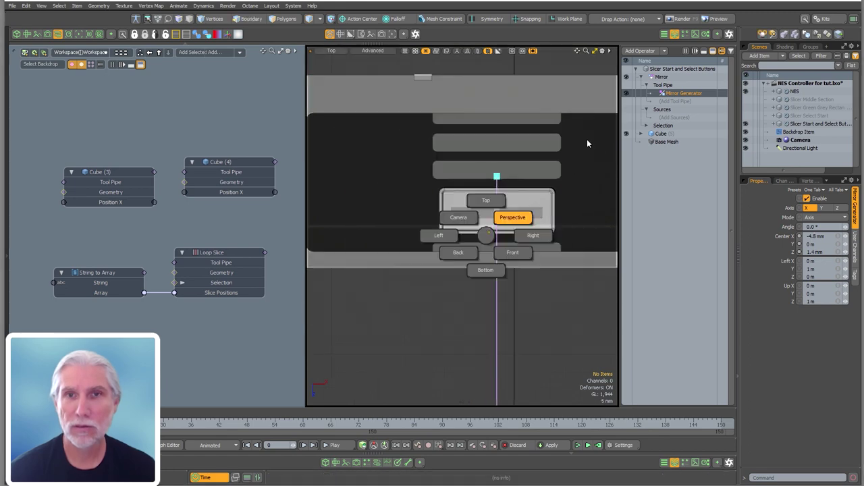
{"action": "left_click", "coordinate": [586, 140]}
{"action": "left_click_drag", "start_coordinate": [587, 141], "coordinate": [372, 208], "text": "alt"}
{"action": "scroll", "coordinate": [465, 153], "scroll_direction": "down", "scroll_amount": 3}
{"action": "left_click_drag", "start_coordinate": [373, 208], "coordinate": [459, 297], "text": "alt"}
{"action": "left_click_drag", "start_coordinate": [509, 215], "coordinate": [567, 216], "text": "ctrl+alt"}
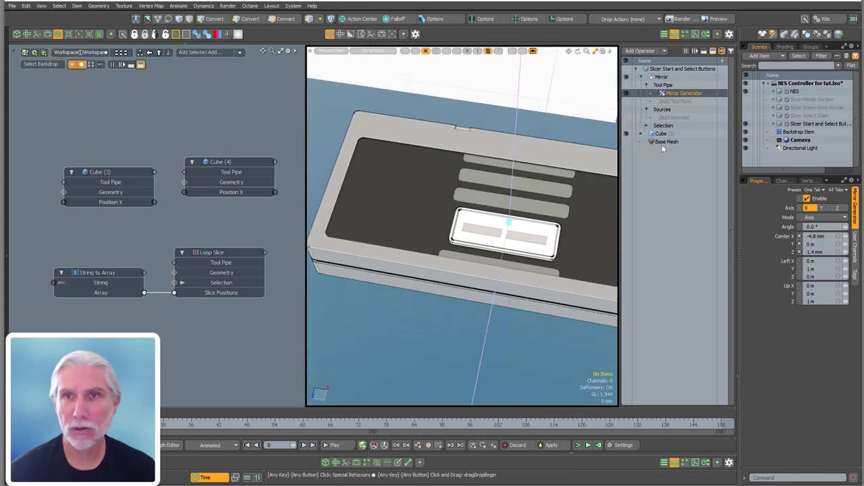
{"action": "left_click", "coordinate": [662, 134]}
{"action": "left_click_drag", "start_coordinate": [513, 221], "coordinate": [611, 231], "text": "ctrl+alt"}
{"action": "left_click_drag", "start_coordinate": [487, 264], "coordinate": [463, 229]}
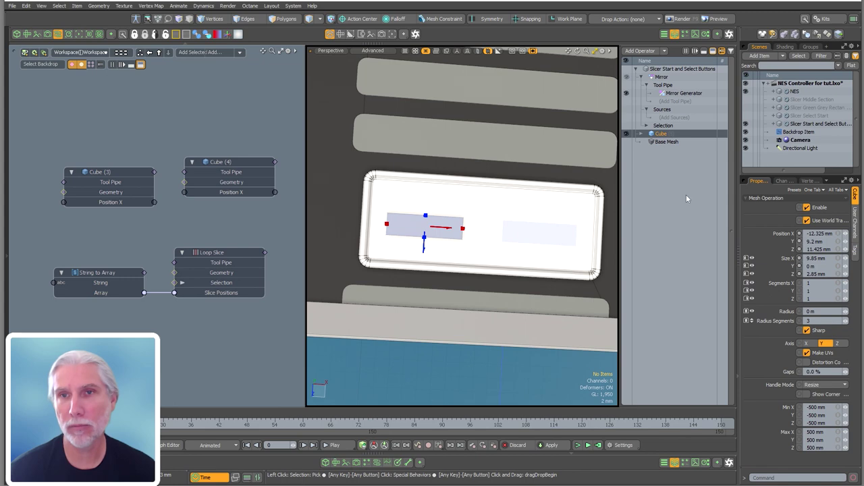
Add a Vertex Bevel operation to the Start and Select slicer mesh with a 1.15 mm inset and Round Level 2.
{"action": "left_click", "coordinate": [675, 137]}
{"action": "type", "text": "n"}
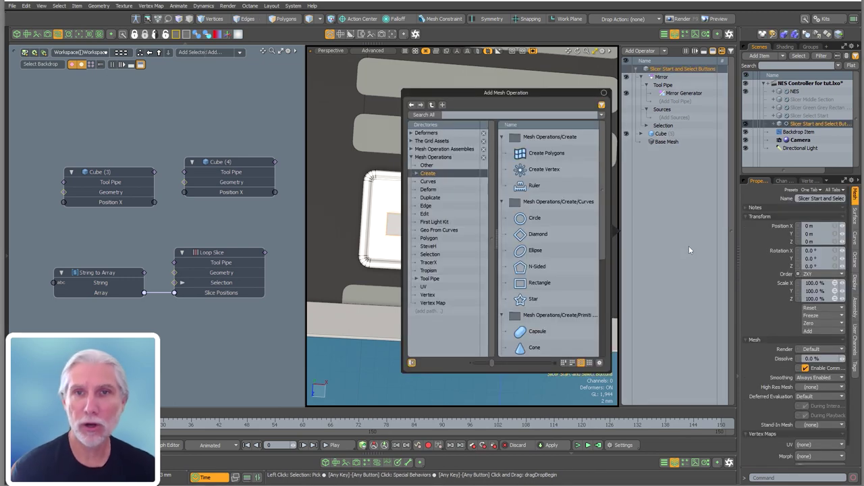
{"action": "type", "text": "vertex b"}
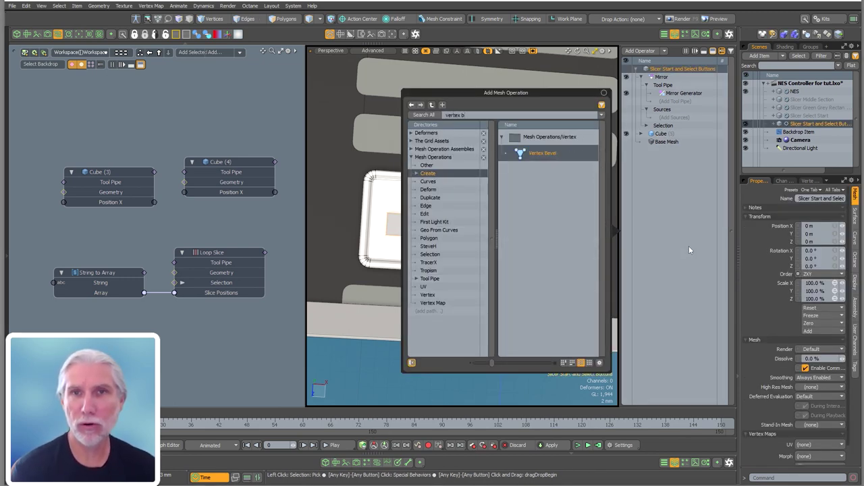
{"action": "key", "text": "Return"}
{"action": "key", "text": "c"}
{"action": "scroll", "coordinate": [412, 220], "scroll_direction": "up", "scroll_amount": 4}
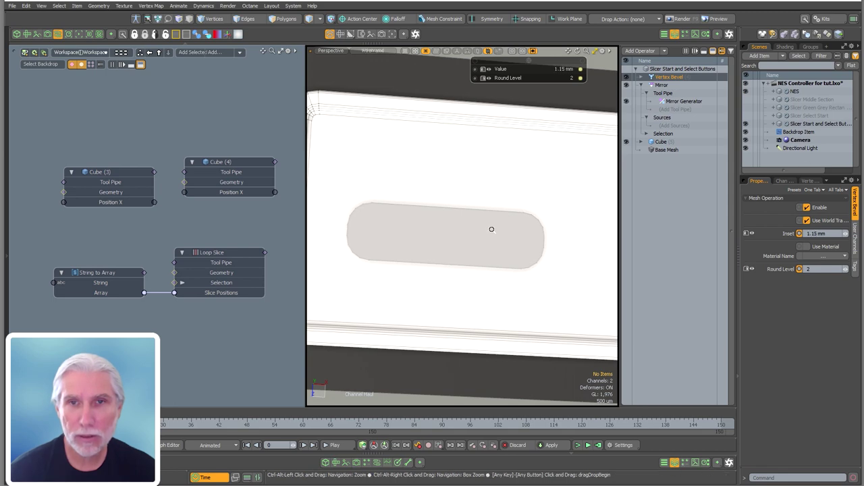
Add a Thicken operation to the Start and Select slicer mesh with an offset of about -4.35 mm.
{"action": "scroll", "coordinate": [492, 230], "scroll_direction": "down", "scroll_amount": 5}
{"action": "left_click_drag", "start_coordinate": [468, 265], "coordinate": [621, 233], "text": "alt"}
{"action": "type", "text": "thi"}
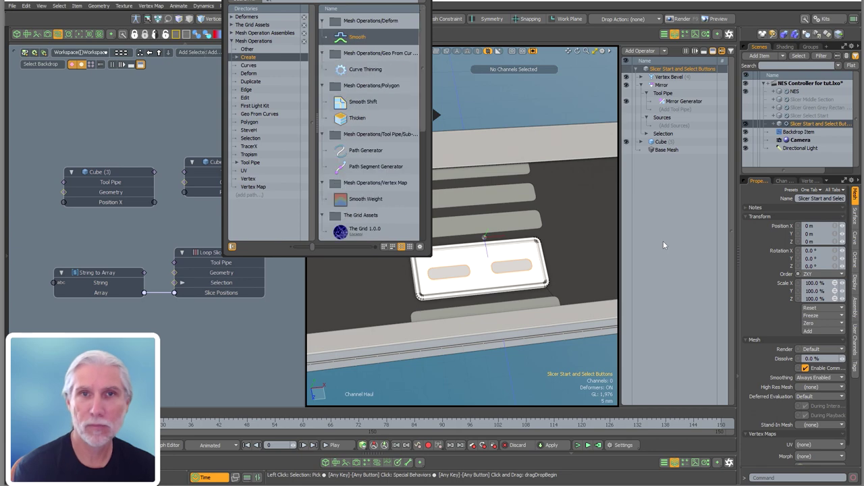
{"action": "key", "text": "Return"}
{"action": "left_click_drag", "start_coordinate": [428, 253], "coordinate": [478, 322]}
{"action": "key", "text": "space"}
{"action": "left_click", "coordinate": [641, 91]}
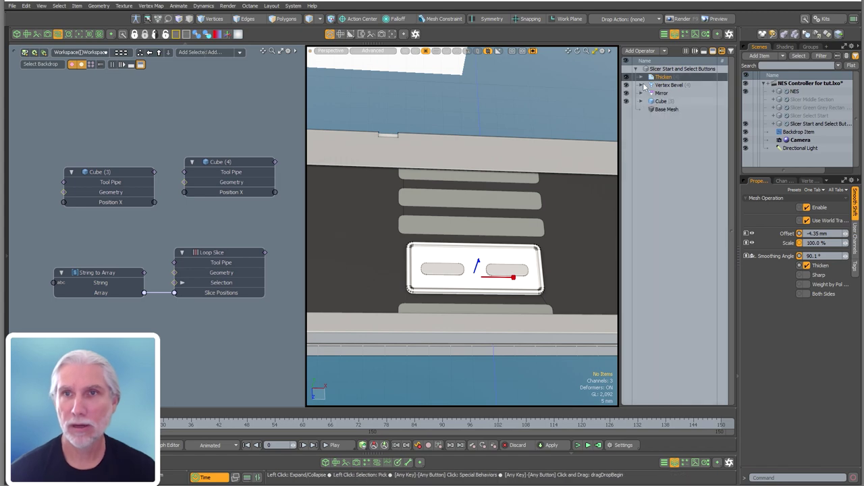
Make the NES mesh the active item and hide the Slicer Start and Select Buttons mesh.
{"action": "left_click", "coordinate": [790, 91]}
{"action": "left_click_drag", "start_coordinate": [488, 156], "coordinate": [535, 169], "text": "alt"}
{"action": "left_click", "coordinate": [746, 123]}
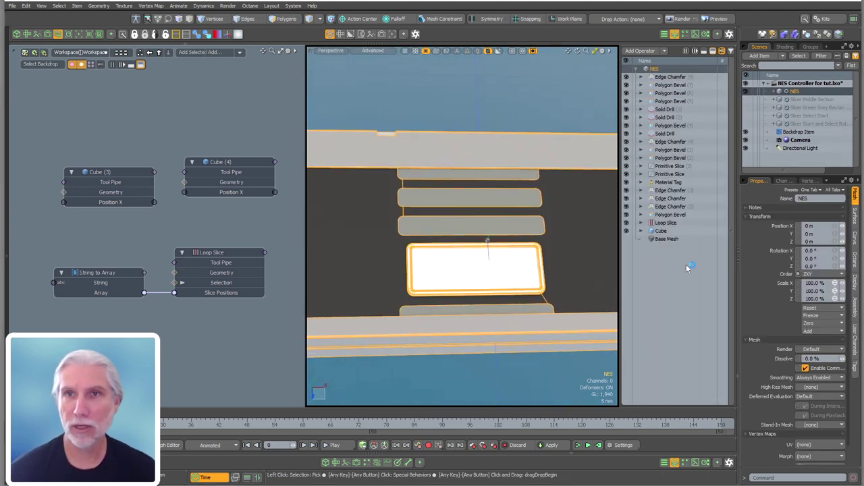
Add a Stencil Solid Drill to the NES mesh, driven by Slicer Start and Select Buttons, with material Start Stop Rubber Buttons.
{"action": "type", "text": "n"}
{"action": "type", "text": "solid"}
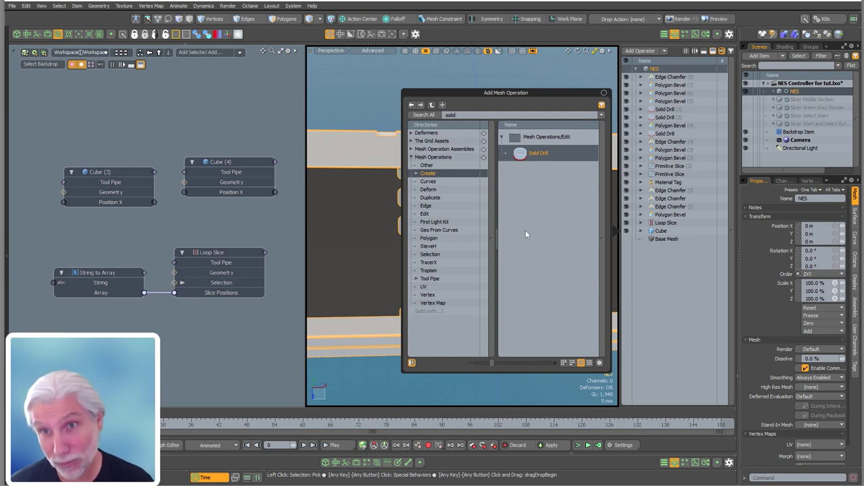
{"action": "double_click", "coordinate": [526, 154]}
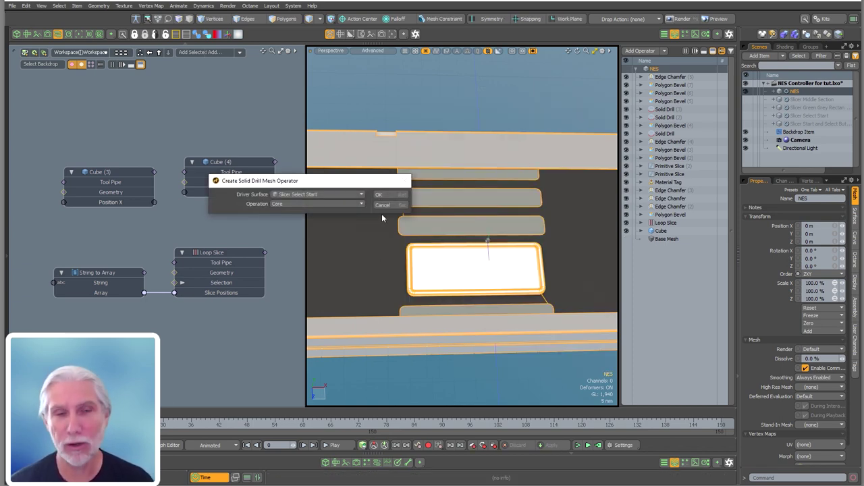
{"action": "left_click_drag", "start_coordinate": [329, 178], "coordinate": [440, 152]}
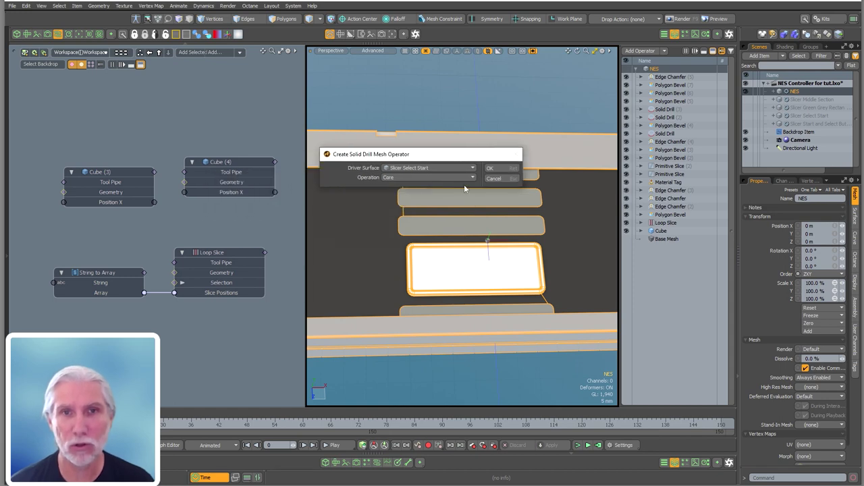
{"action": "left_click", "coordinate": [408, 179]}
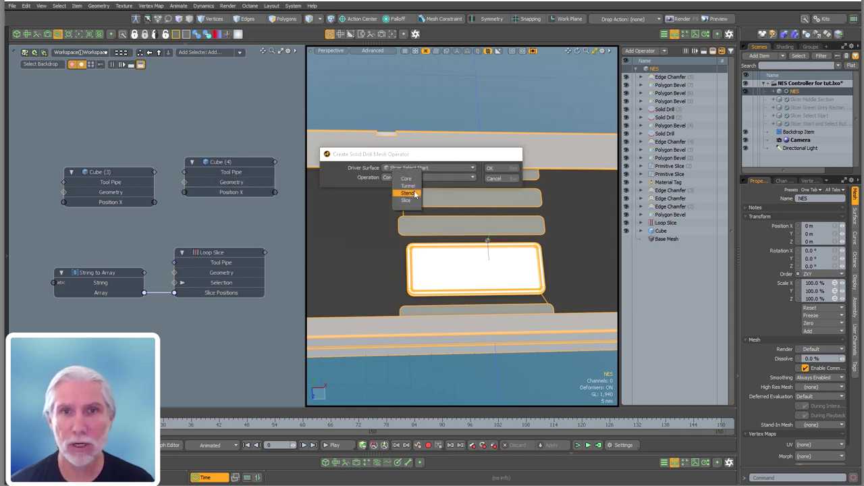
{"action": "left_click", "coordinate": [414, 195]}
{"action": "left_click", "coordinate": [436, 168]}
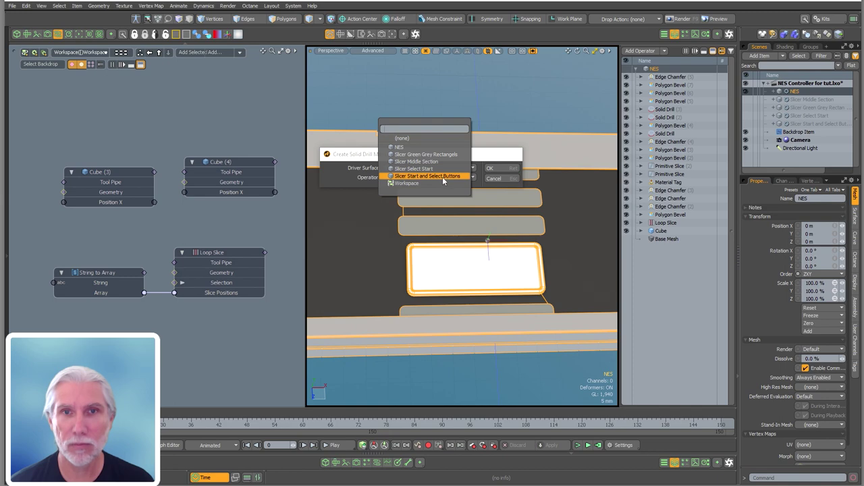
{"action": "left_click", "coordinate": [443, 177]}
{"action": "left_click", "coordinate": [510, 168]}
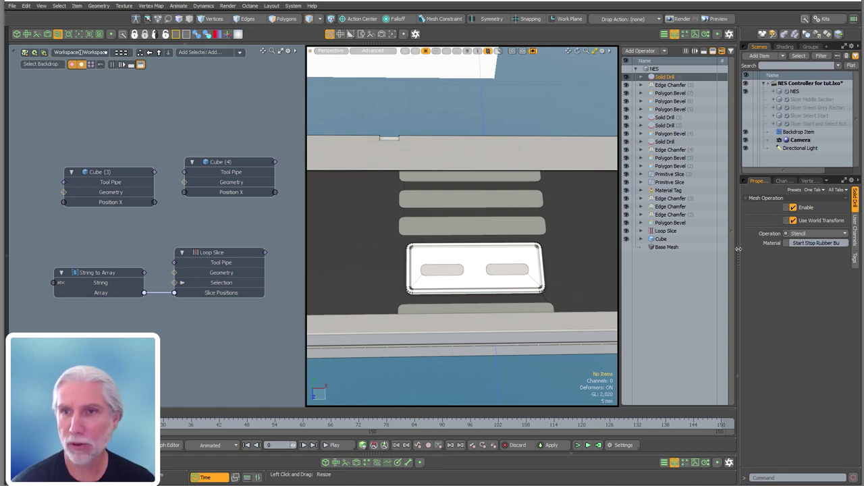
Create a shader group containing a new material and assign it to the Start Stop Rubber Buttons polygon tag.
{"action": "left_click", "coordinate": [784, 47]}
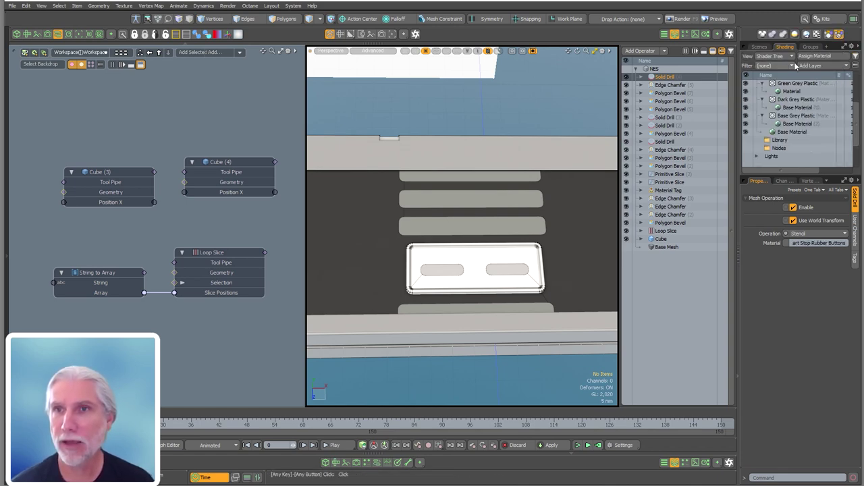
{"action": "left_click", "coordinate": [820, 58]}
{"action": "left_click", "coordinate": [813, 88]}
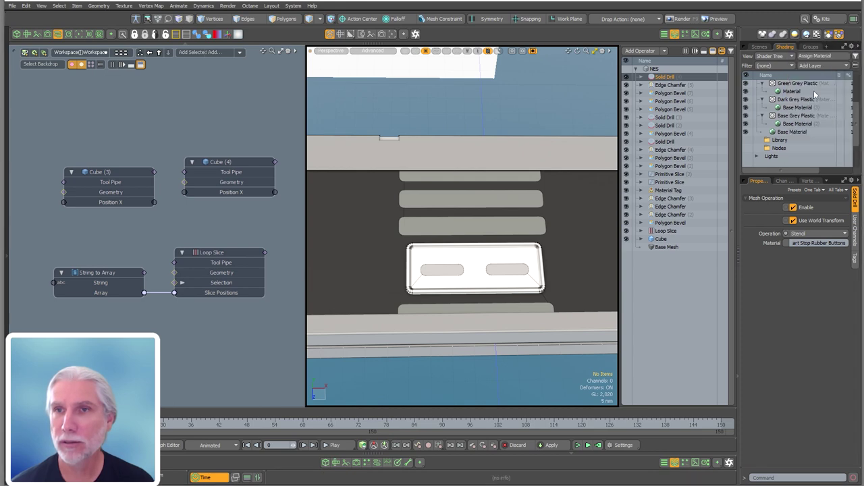
{"action": "left_click", "coordinate": [817, 62]}
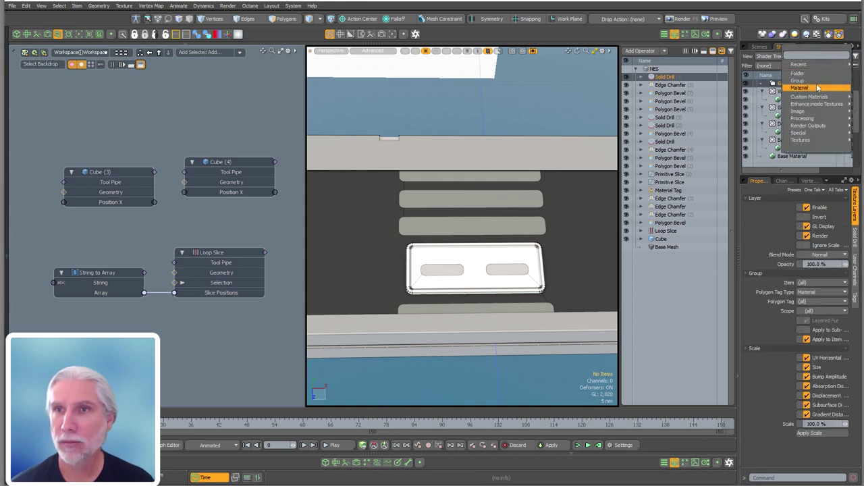
{"action": "left_click", "coordinate": [817, 89]}
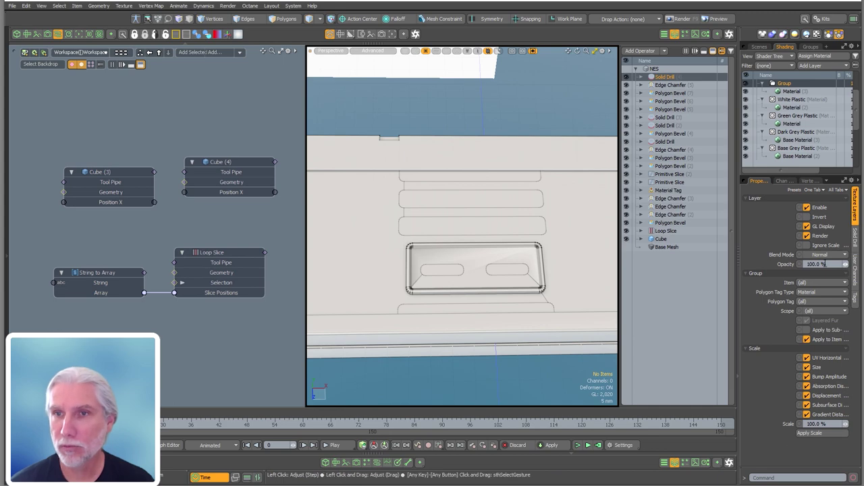
{"action": "left_click", "coordinate": [820, 302]}
{"action": "left_click", "coordinate": [814, 347]}
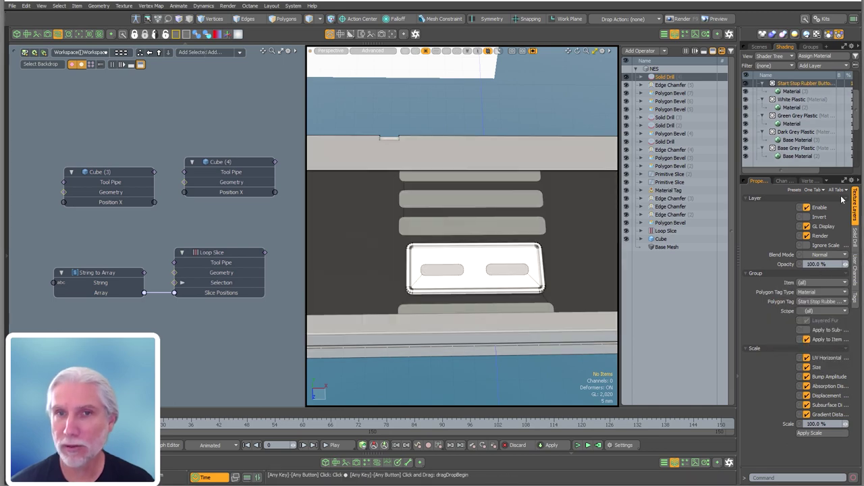
Set the rubber button material's roughness to 20% and its specular color to about 0.97 in all channels.
{"action": "left_click", "coordinate": [792, 92]}
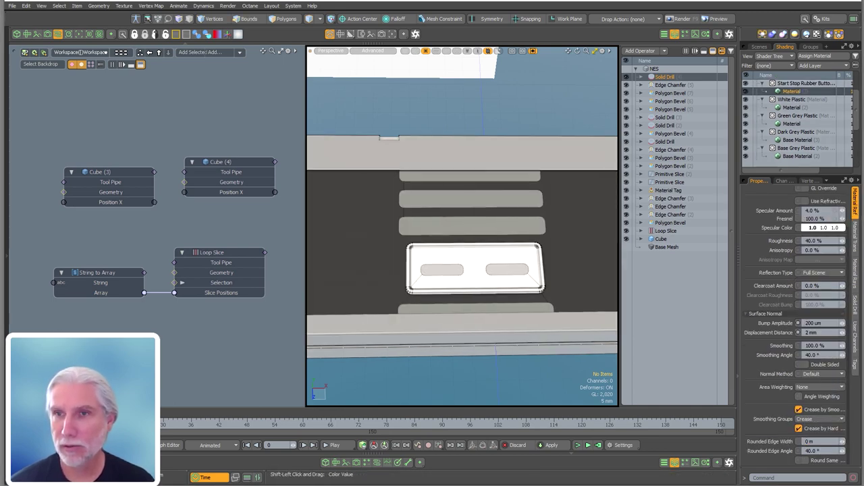
{"action": "mouse_move", "coordinate": [844, 228]}
{"action": "left_mouse_down", "text": "shift"}
{"action": "mouse_move", "coordinate": [829, 231]}
{"action": "mouse_move", "coordinate": [836, 229]}
{"action": "left_mouse_up", "text": "shift"}
{"action": "left_click", "coordinate": [813, 240]}
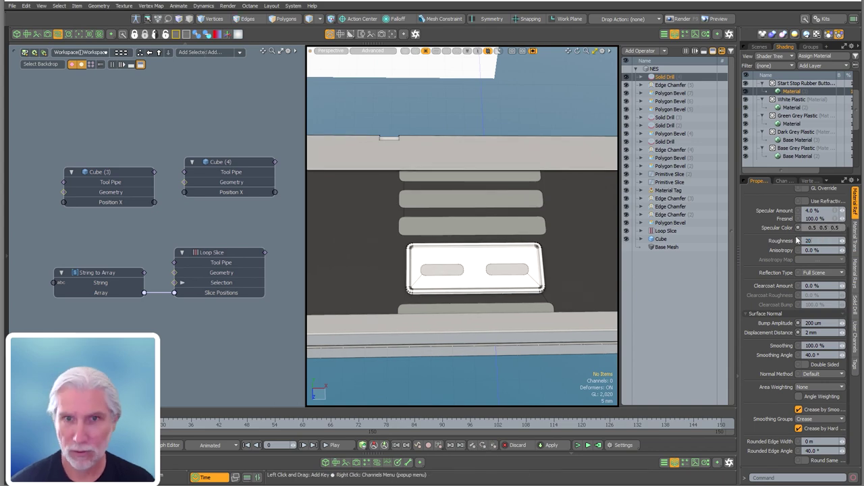
{"action": "key", "text": "Return"}
{"action": "left_click_drag", "start_coordinate": [554, 202], "coordinate": [610, 187], "text": "alt"}
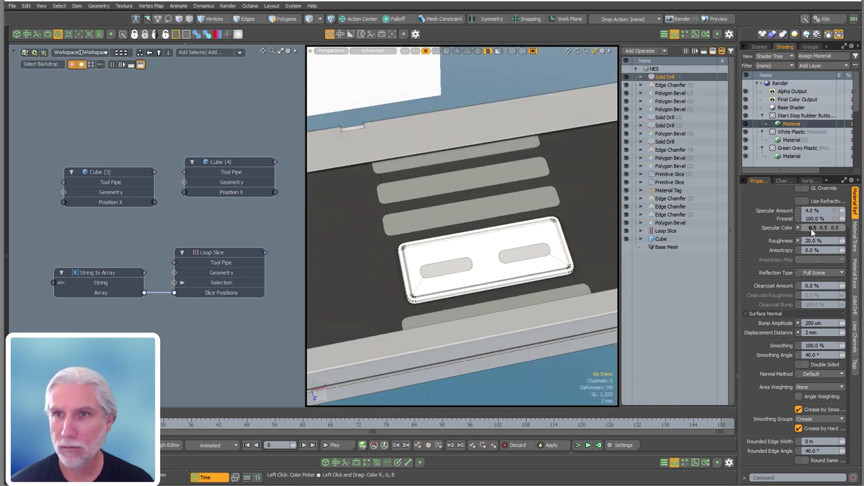
{"action": "left_click_drag", "start_coordinate": [811, 228], "coordinate": [852, 238]}
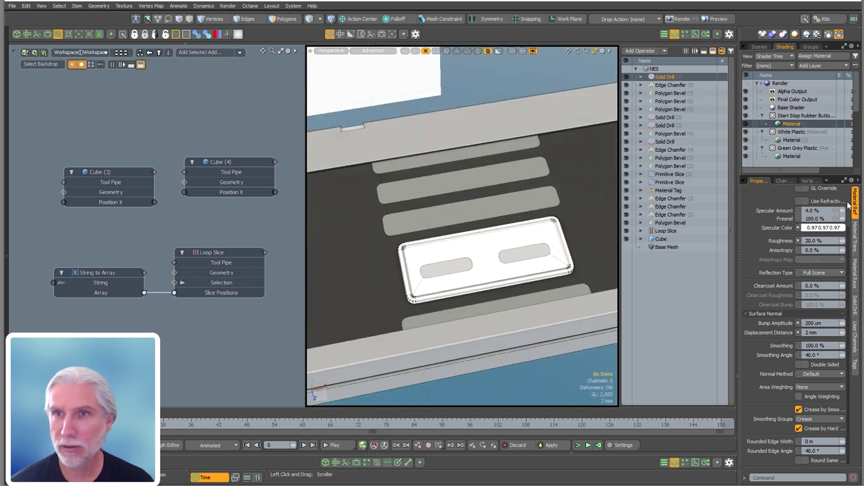
Darken the rubber button material's diffuse color to a mid grey of about 0.52 in all channels.
{"action": "scroll", "coordinate": [841, 216], "scroll_direction": "up", "scroll_amount": 3}
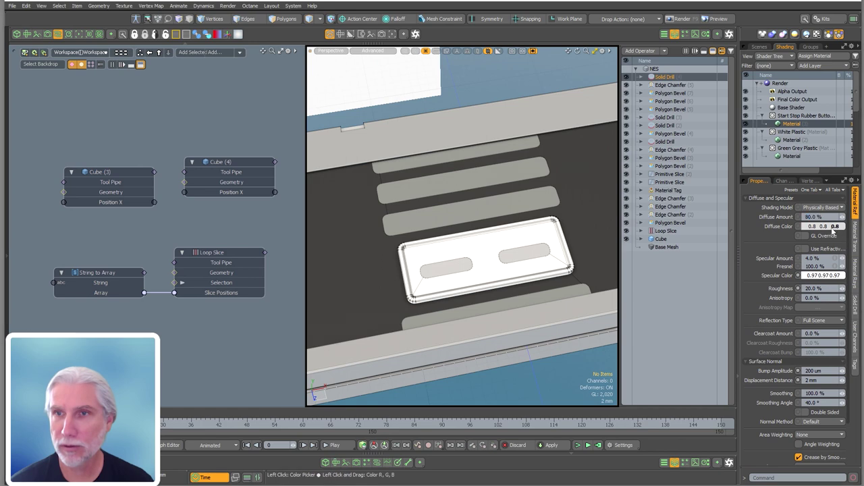
{"action": "mouse_move", "coordinate": [829, 232]}
{"action": "left_mouse_down", "text": "shift"}
{"action": "mouse_move", "coordinate": [809, 232]}
{"action": "mouse_move", "coordinate": [831, 235]}
{"action": "left_mouse_up", "text": "shift"}
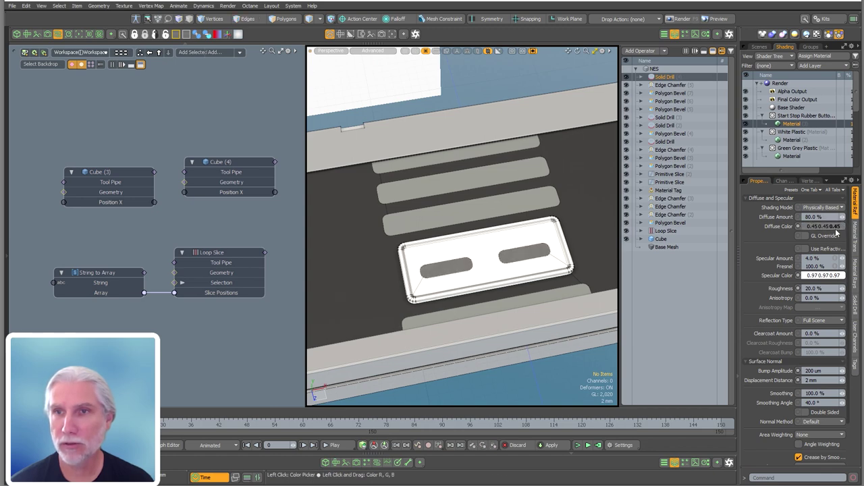
{"action": "left_click_drag", "start_coordinate": [834, 232], "coordinate": [807, 227], "text": "ctrl"}
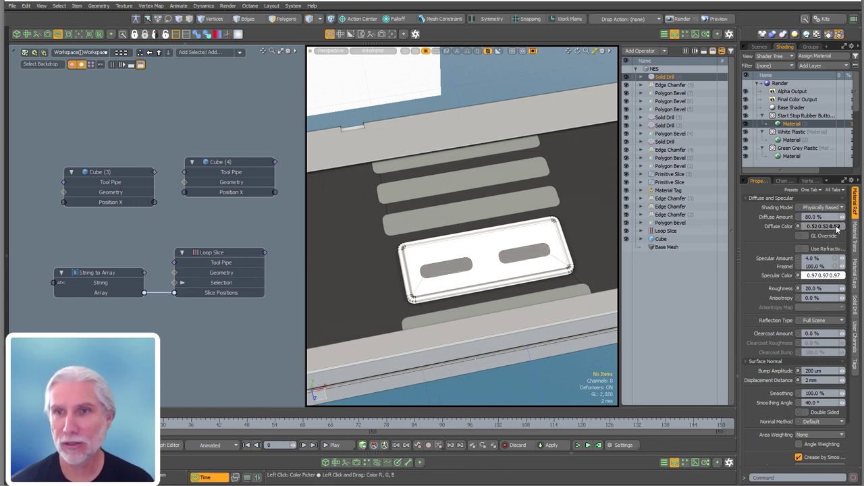
Add a Polygon Bevel operation to the top of the NES mesh's operation stack.
{"action": "left_click_drag", "start_coordinate": [526, 266], "coordinate": [469, 285], "text": "alt"}
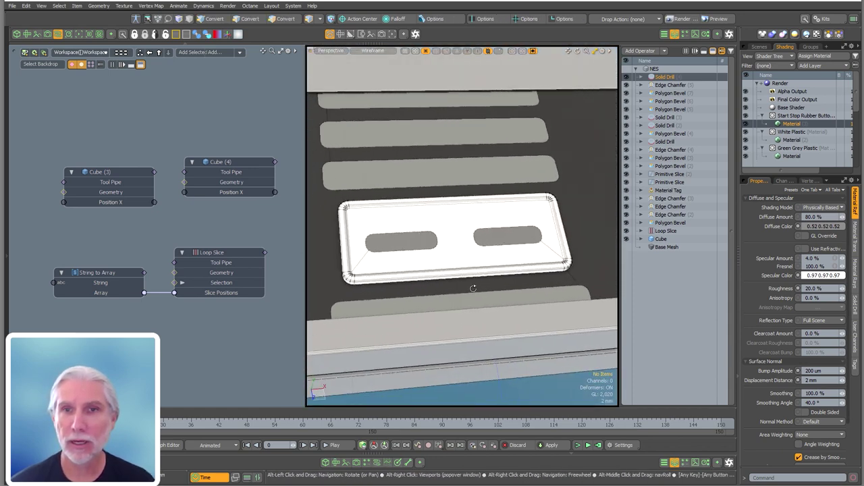
{"action": "left_click_drag", "start_coordinate": [533, 314], "coordinate": [415, 336], "text": "alt"}
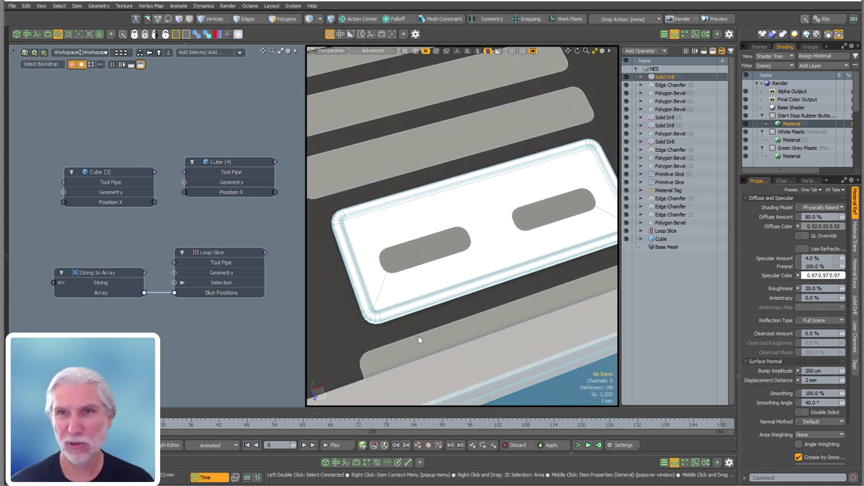
{"action": "double_click", "coordinate": [676, 307]}
{"action": "type", "text": "be"}
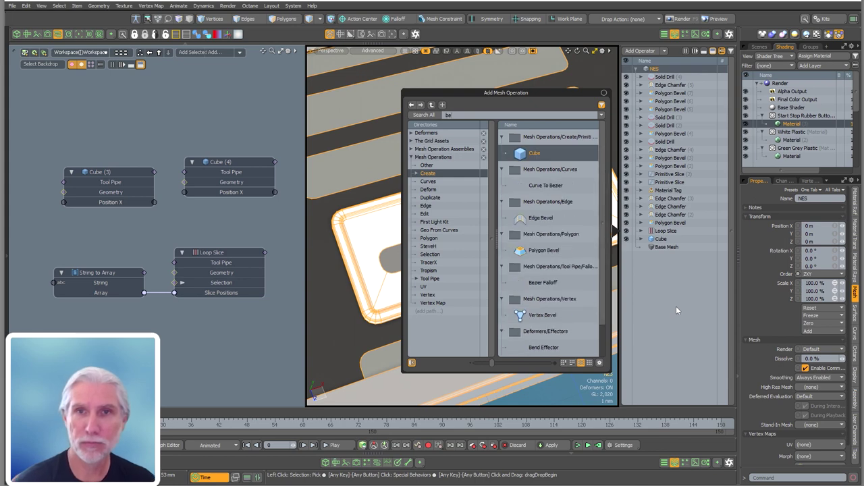
{"action": "key", "text": "BackSpace"}
{"action": "key", "text": "BackSpace"}
{"action": "type", "text": "polygon b"}
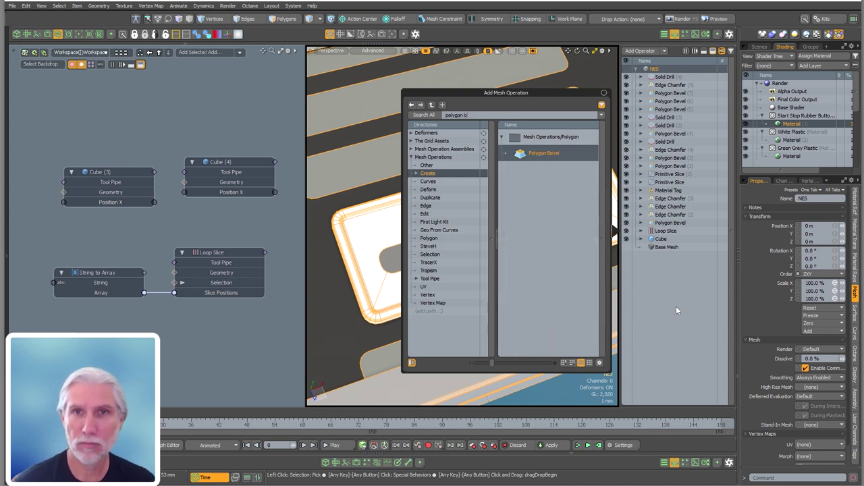
{"action": "key", "text": "Return"}
Limit the new Polygon Bevel with a Select By Polygon Tag using the Start Stop Rubber Buttons material.
{"action": "left_click", "coordinate": [640, 77]}
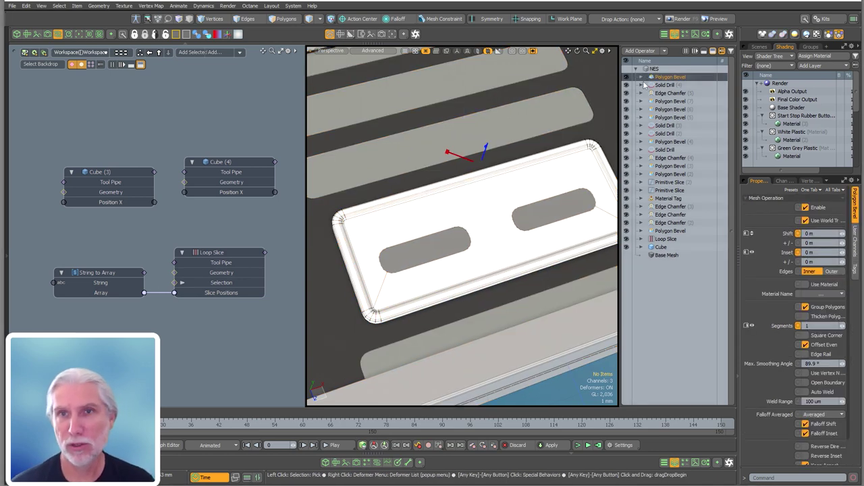
{"action": "left_click", "coordinate": [646, 94]}
{"action": "left_click", "coordinate": [668, 100]}
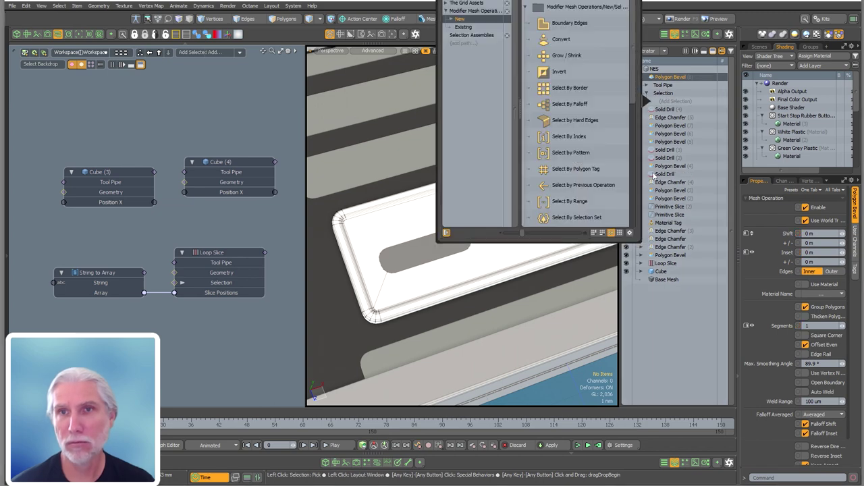
{"action": "double_click", "coordinate": [574, 169]}
{"action": "left_click", "coordinate": [810, 230]}
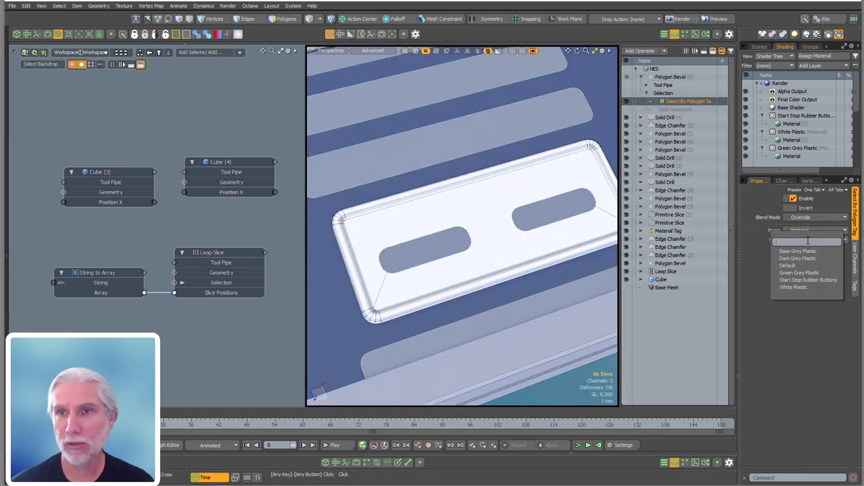
{"action": "left_click", "coordinate": [821, 280]}
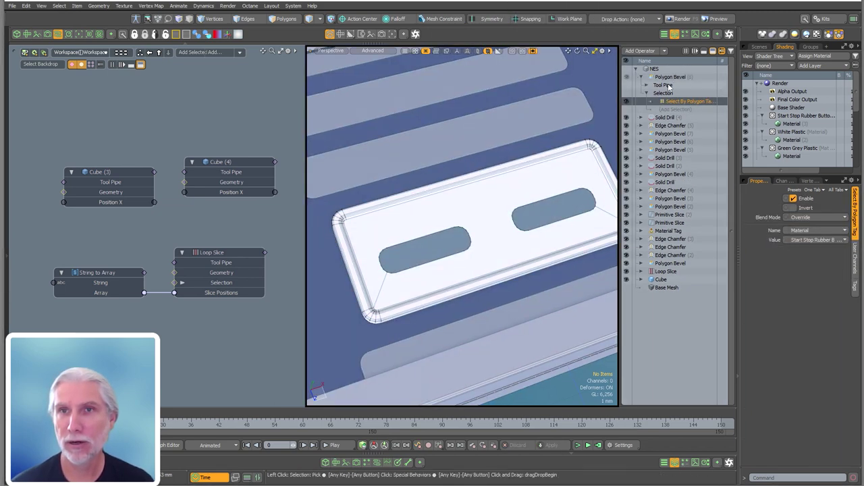
Shift the bevelled Start and Select button polygons about -1.7 mm to recess them into the white panel.
{"action": "left_click_drag", "start_coordinate": [511, 218], "coordinate": [469, 199], "text": "alt"}
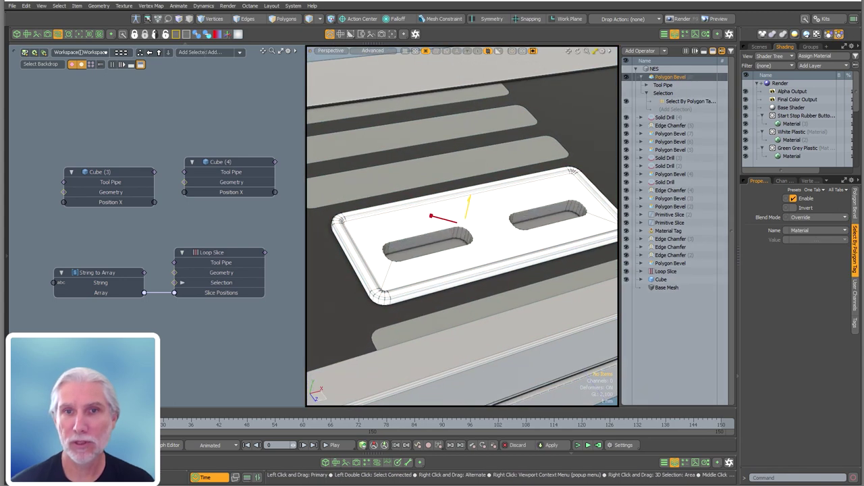
{"action": "left_click_drag", "start_coordinate": [520, 174], "coordinate": [519, 231], "text": "alt"}
{"action": "scroll", "coordinate": [554, 226], "scroll_direction": "down", "scroll_amount": 3}
{"action": "left_click", "coordinate": [509, 381]}
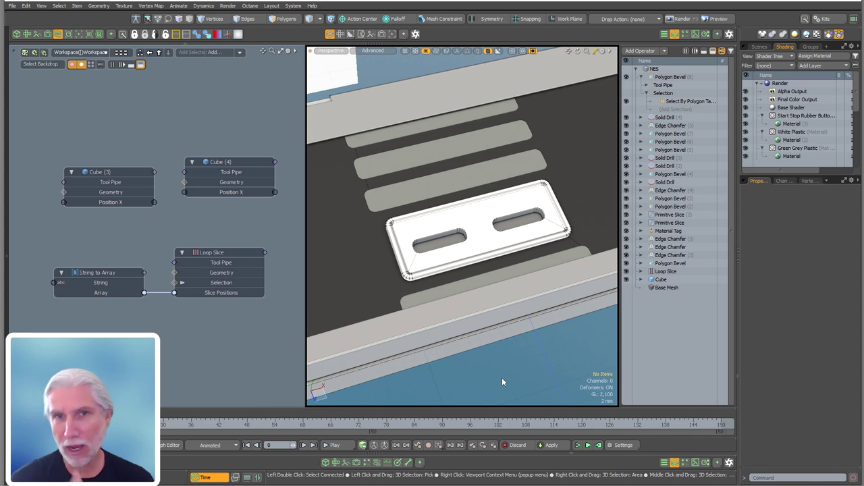
{"action": "left_click", "coordinate": [658, 77]}
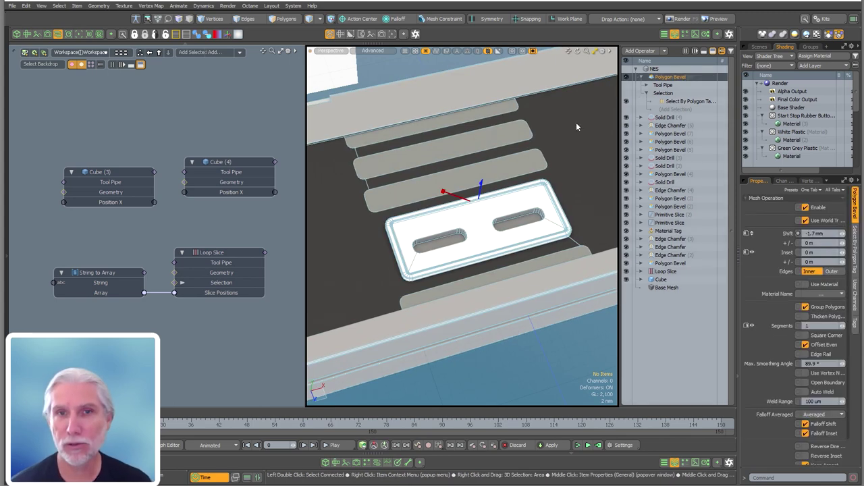
Try shifting the Start and Select button polygons outward from the white panel by about 2.1 mm.
{"action": "left_click_drag", "start_coordinate": [480, 184], "coordinate": [484, 168]}
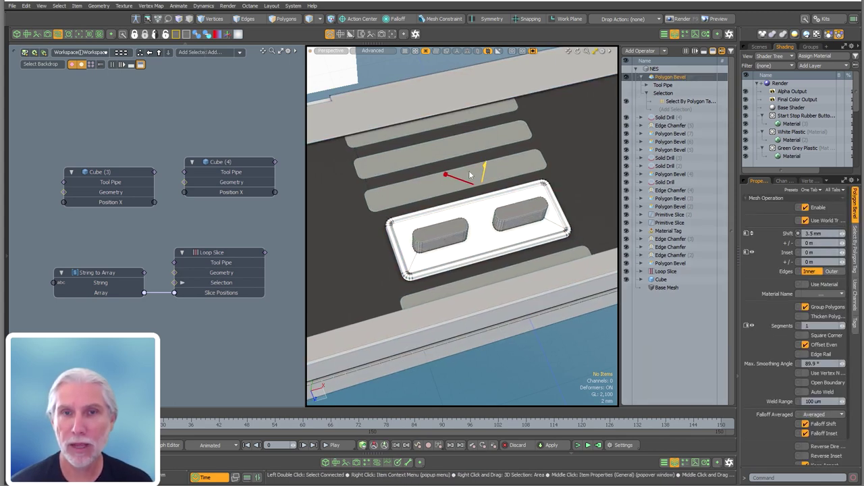
{"action": "left_click_drag", "start_coordinate": [463, 208], "coordinate": [502, 200], "text": "alt"}
{"action": "scroll", "coordinate": [457, 186], "scroll_direction": "up", "scroll_amount": 4}
{"action": "left_click_drag", "start_coordinate": [517, 166], "coordinate": [515, 179]}
Study the Select and Start buttons in the reference photo, and set the Polygon Bevel's shift to about -2.3 mm.
{"action": "scroll", "coordinate": [515, 180], "scroll_direction": "down", "scroll_amount": 8}
{"action": "left_click_drag", "start_coordinate": [398, 162], "coordinate": [459, 219], "text": "alt+shift"}
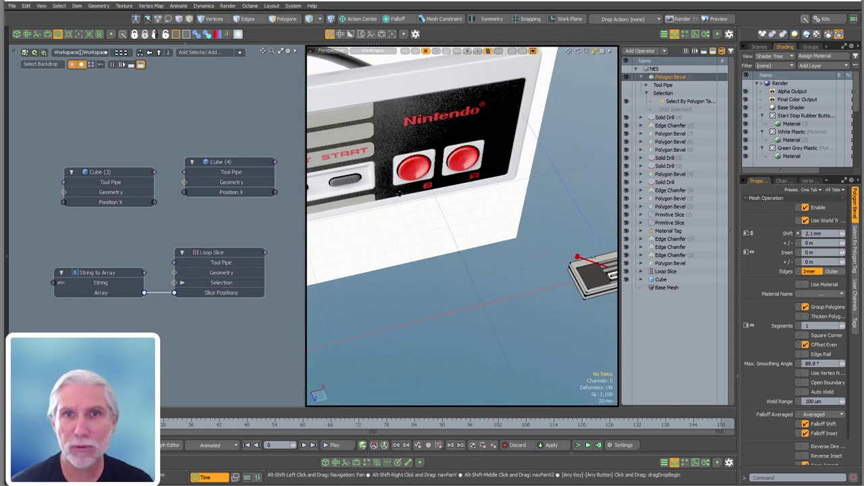
{"action": "left_click_drag", "start_coordinate": [317, 185], "coordinate": [492, 204], "text": "alt+shift"}
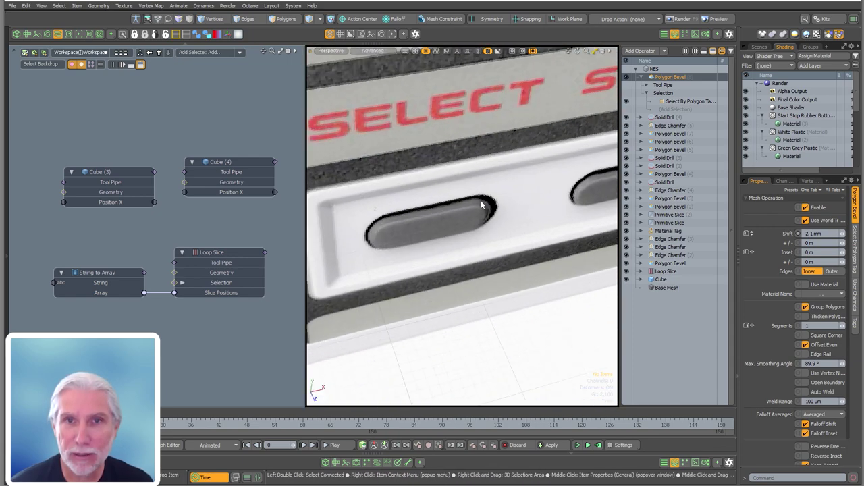
{"action": "scroll", "coordinate": [502, 207], "scroll_direction": "down", "scroll_amount": 4}
{"action": "left_click_drag", "start_coordinate": [507, 218], "coordinate": [391, 185], "text": "alt+shift"}
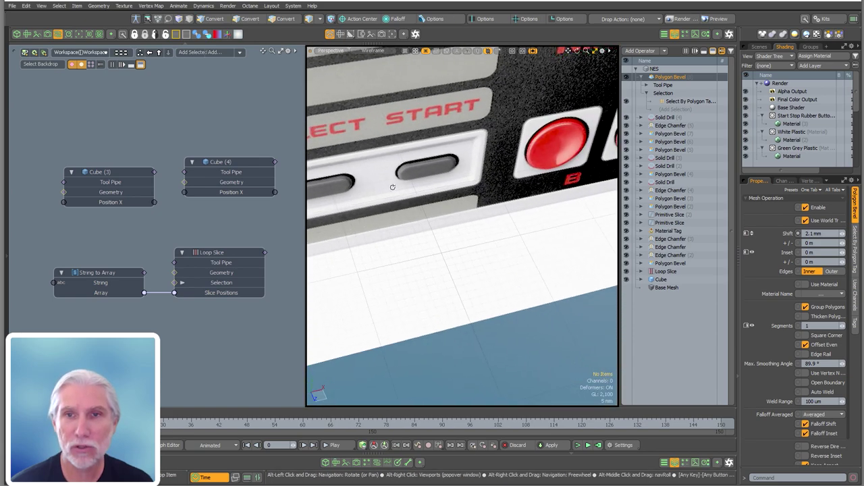
{"action": "scroll", "coordinate": [470, 226], "scroll_direction": "down", "scroll_amount": 6}
{"action": "left_click_drag", "start_coordinate": [472, 233], "coordinate": [472, 134], "text": "ctrl+alt"}
{"action": "left_click_drag", "start_coordinate": [489, 167], "coordinate": [457, 266]}
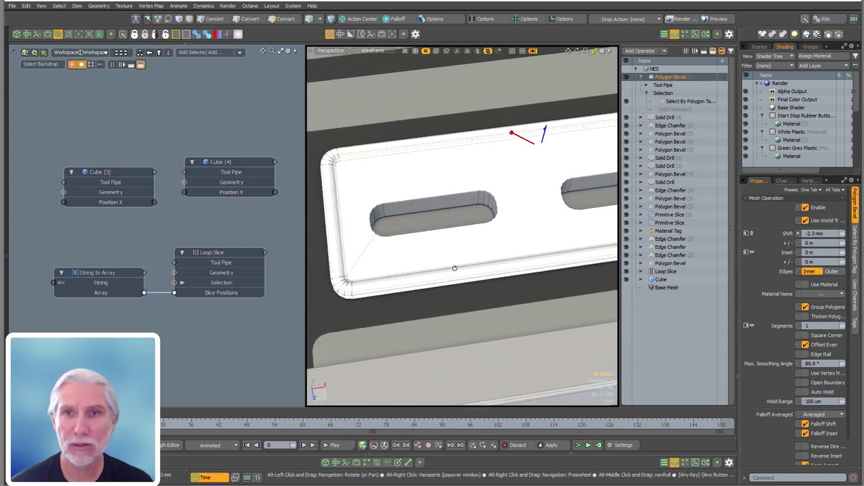
Change the topmost Solid Drill's operation to Slice and return to the Polygon Bevel above it.
{"action": "left_click", "coordinate": [664, 118]}
{"action": "left_click", "coordinate": [803, 233]}
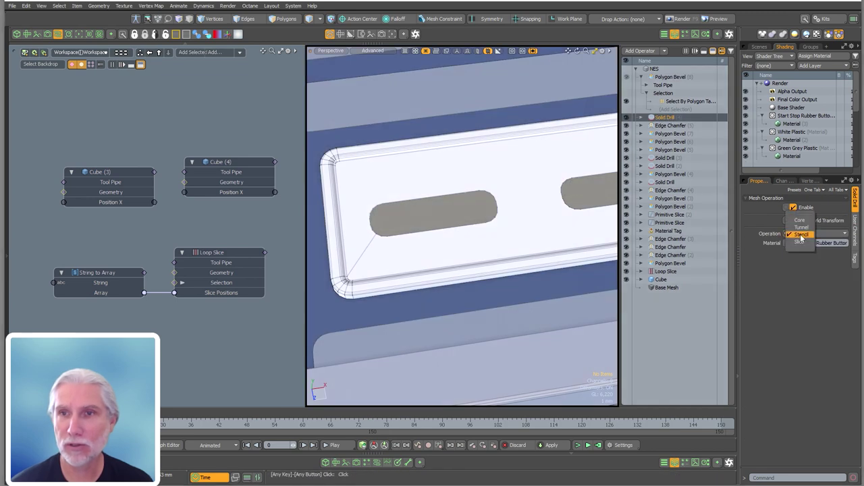
{"action": "left_click", "coordinate": [801, 242]}
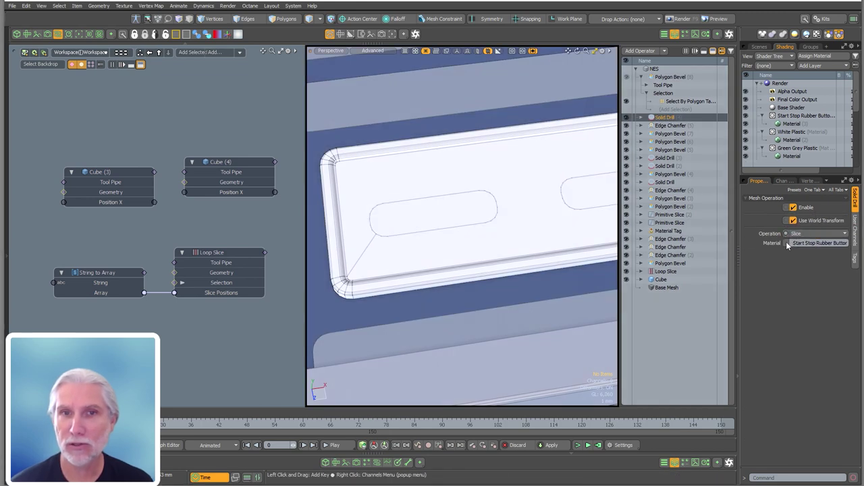
{"action": "left_click", "coordinate": [672, 77]}
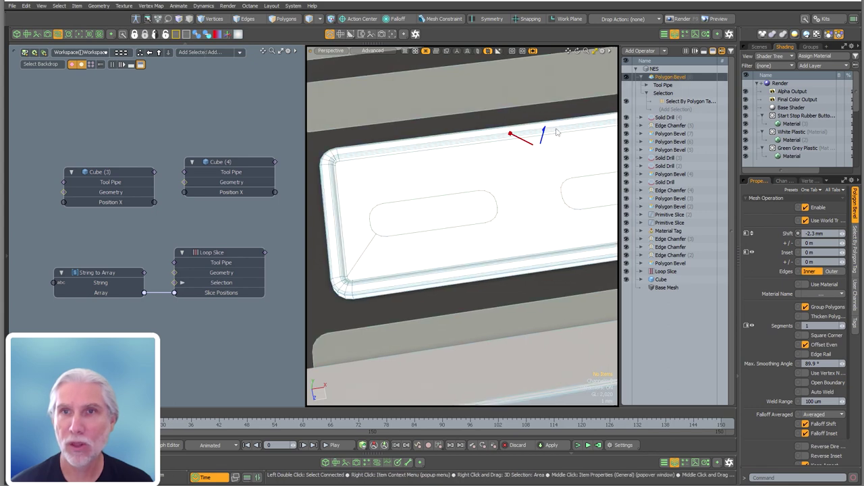
Replace the Polygon Bevel's Select By Polygon Tag with a Select by Previous Operation.
{"action": "left_click", "coordinate": [682, 100]}
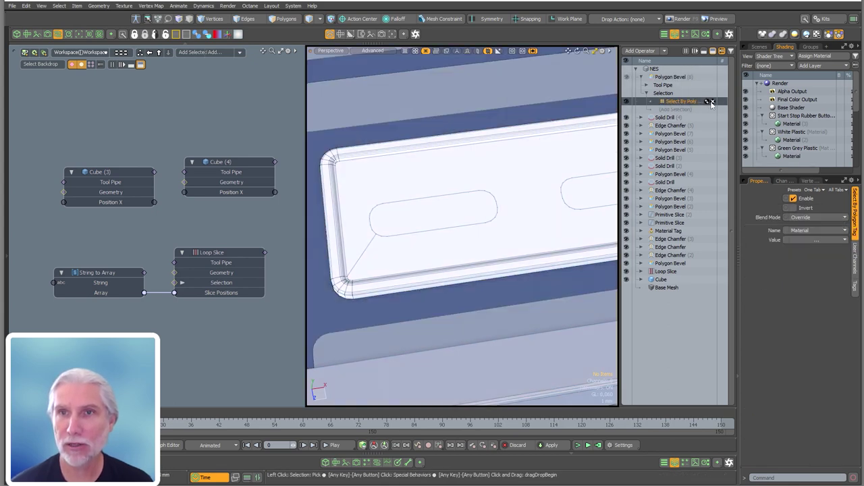
{"action": "left_click", "coordinate": [714, 102]}
{"action": "left_click", "coordinate": [494, 164]}
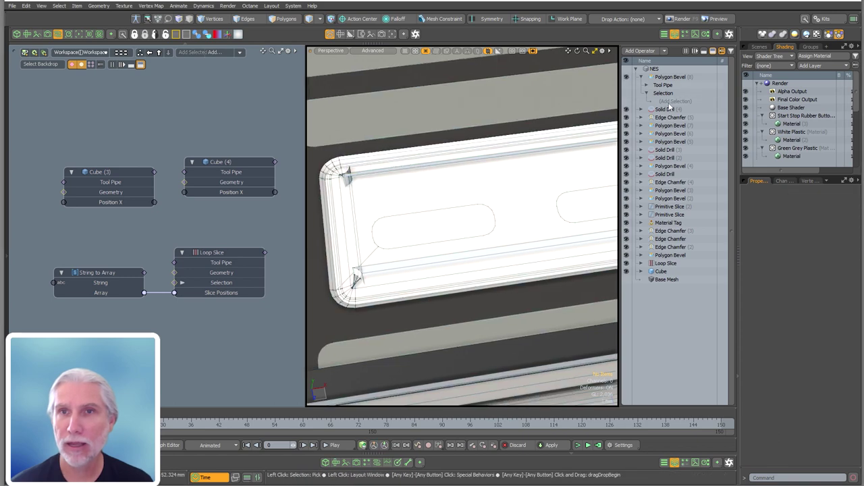
{"action": "left_click", "coordinate": [675, 101]}
{"action": "left_click", "coordinate": [580, 187]}
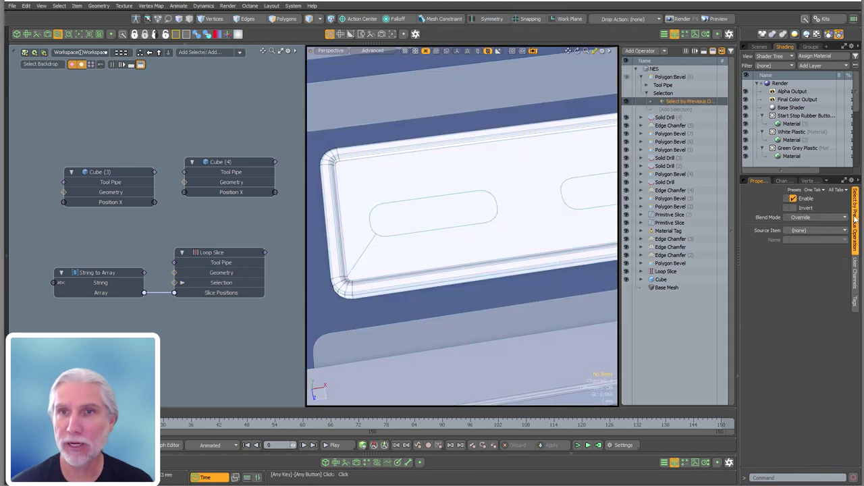
Set the Select by Previous Operation's source item to Solid Drill (4) and its name to Intersecting Edges.
{"action": "left_click", "coordinate": [803, 231]}
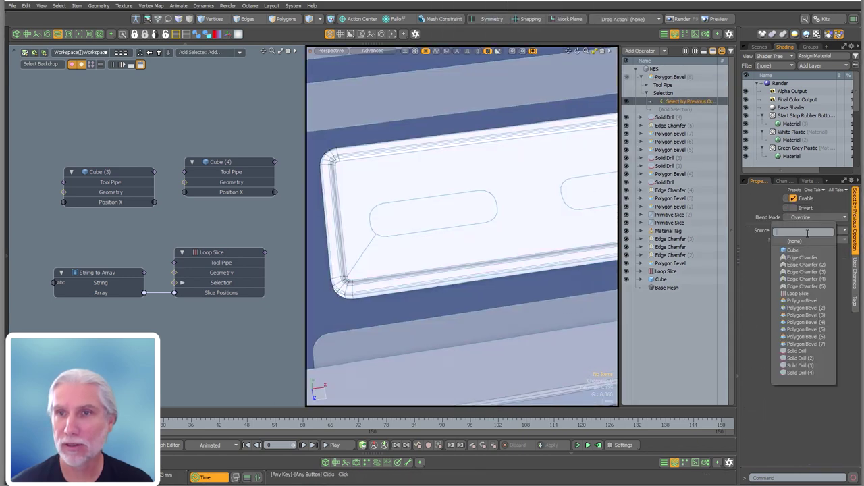
{"action": "left_click", "coordinate": [802, 370]}
{"action": "left_click", "coordinate": [809, 240]}
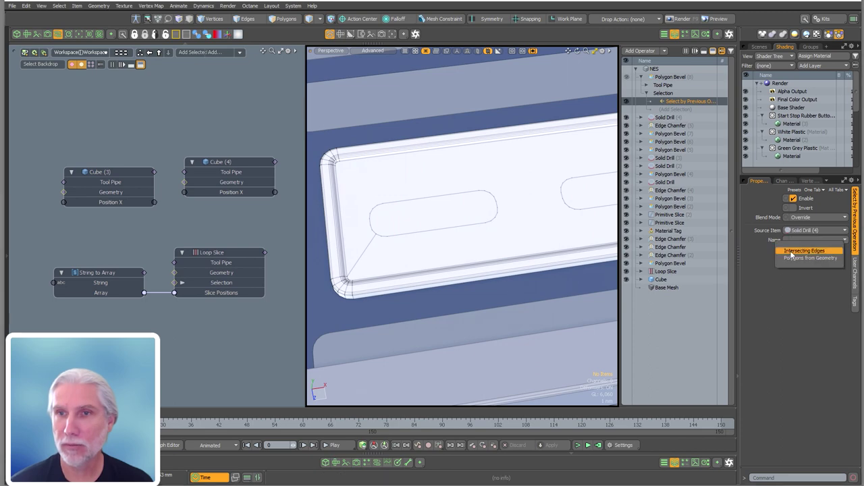
{"action": "left_click", "coordinate": [802, 256]}
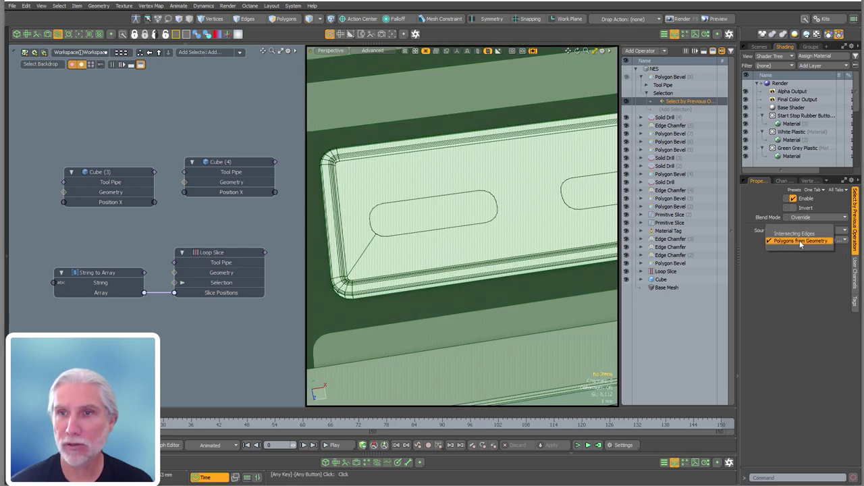
{"action": "left_click", "coordinate": [803, 240]}
{"action": "left_click", "coordinate": [801, 234]}
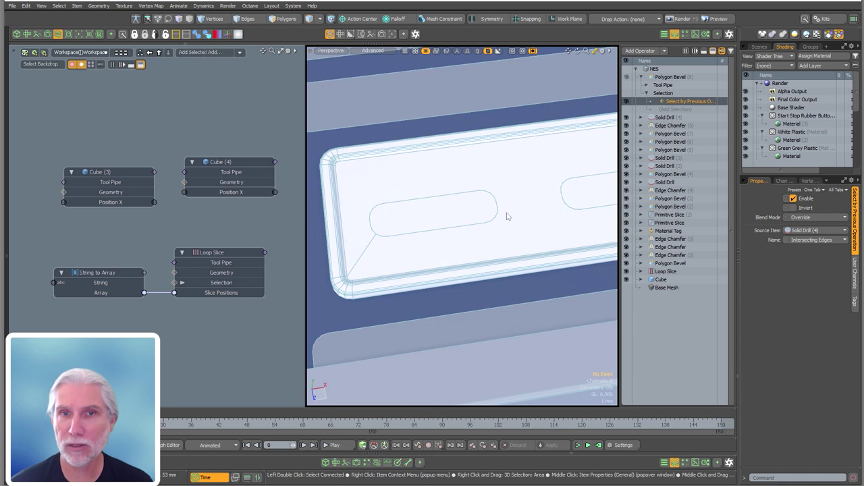
Add a Convert operation to the Polygon Bevel's selection and set it to convert from Edge.
{"action": "left_click", "coordinate": [677, 109]}
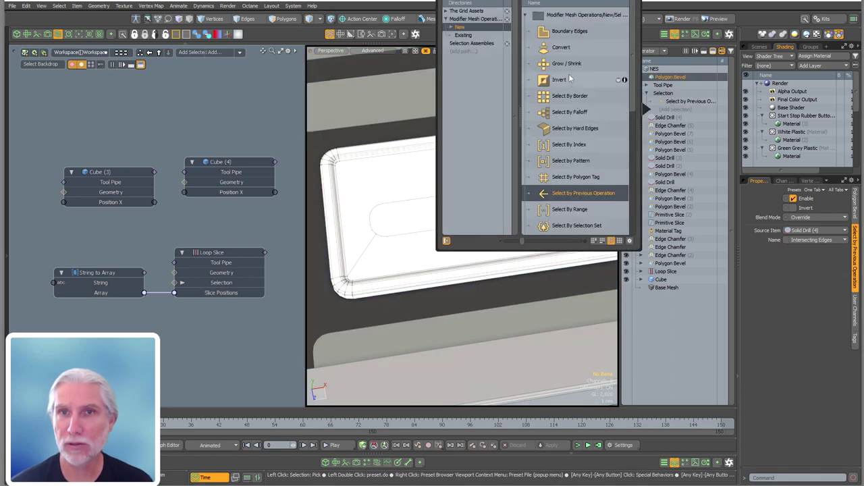
{"action": "left_click", "coordinate": [562, 47]}
{"action": "left_click", "coordinate": [800, 231]}
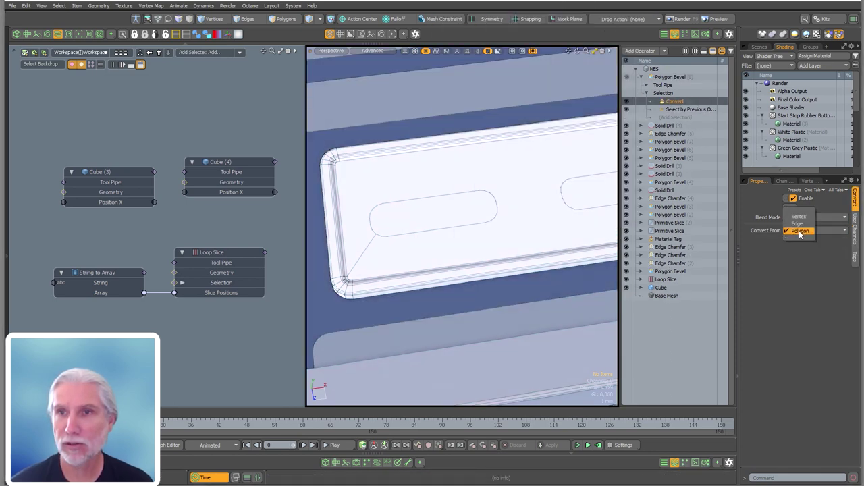
{"action": "left_click", "coordinate": [801, 230]}
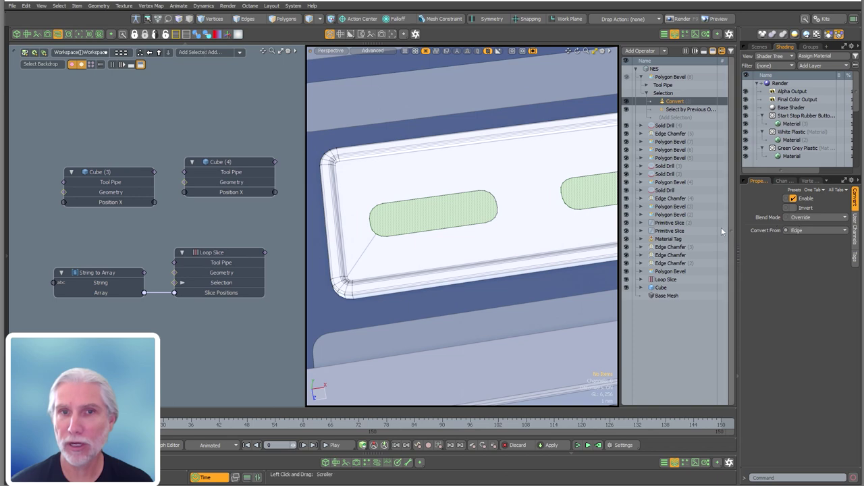
Try Polygons from Geometry in the bevel's Select by Previous Operation, and return it to Intersecting Edges.
{"action": "left_click", "coordinate": [682, 109]}
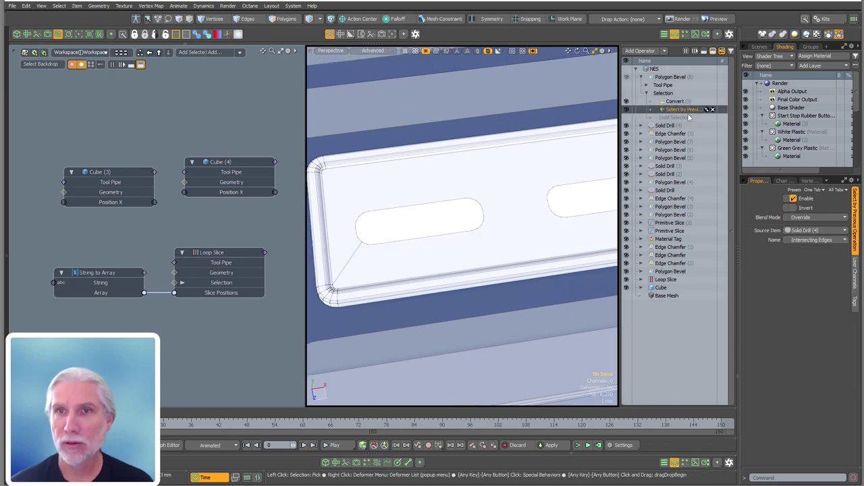
{"action": "left_click", "coordinate": [820, 242]}
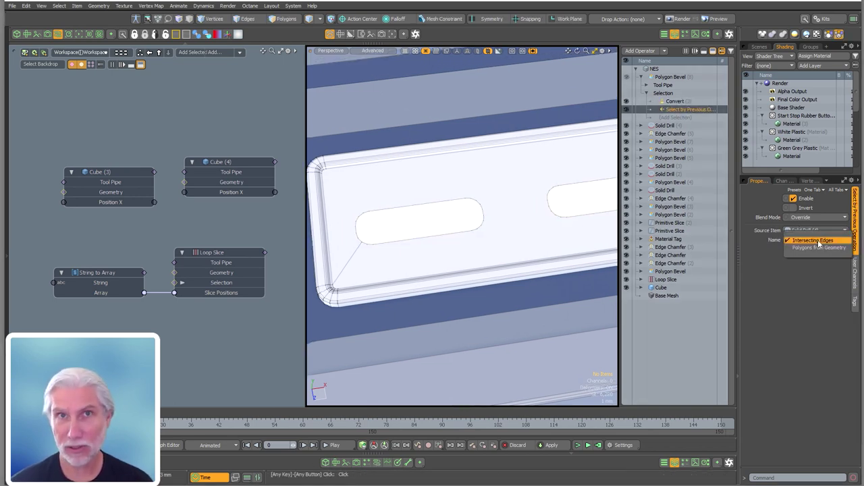
{"action": "left_click", "coordinate": [814, 247]}
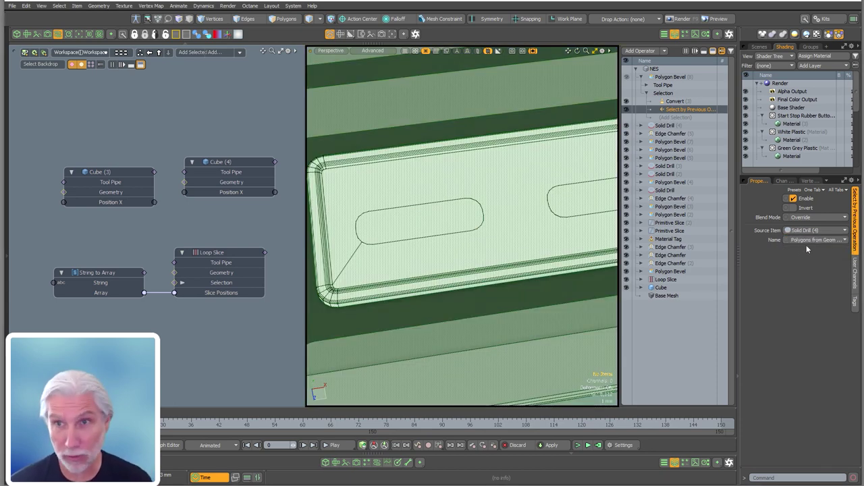
{"action": "left_click", "coordinate": [807, 242]}
{"action": "left_click", "coordinate": [806, 234]}
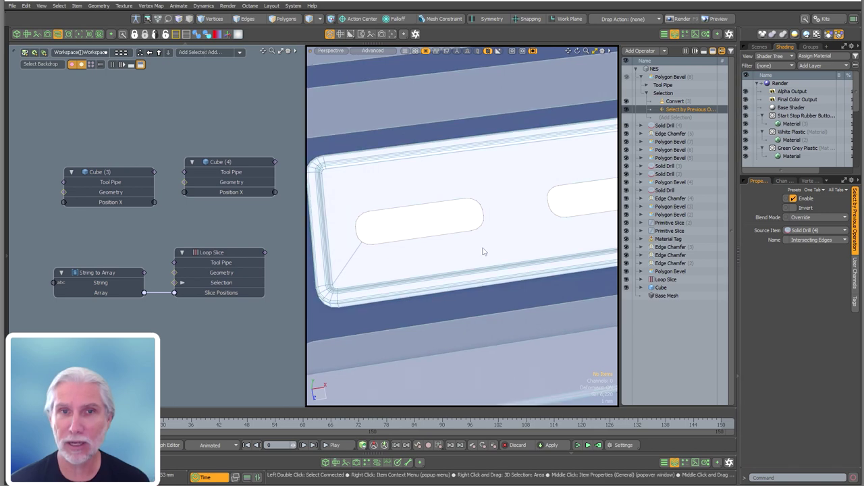
Inspect the recessed Start and Select slots up close and select both of their floor polygons.
{"action": "left_click", "coordinate": [672, 101]}
{"action": "left_click", "coordinate": [676, 77]}
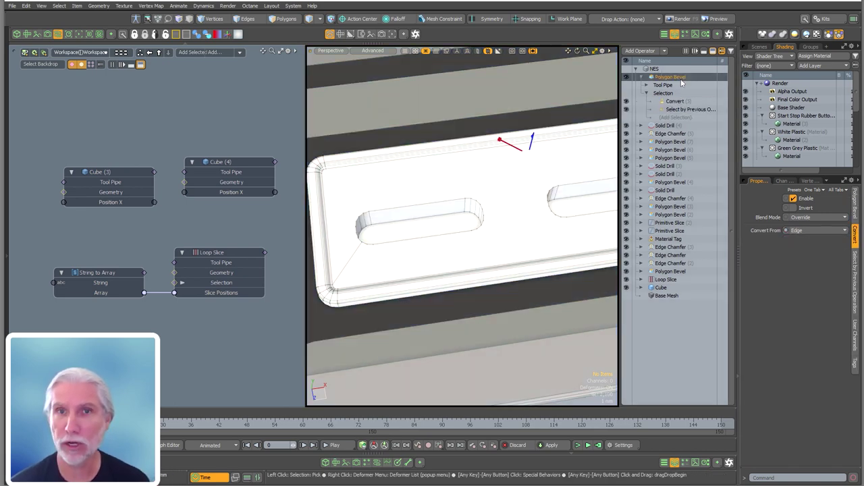
{"action": "left_click_drag", "start_coordinate": [480, 207], "coordinate": [453, 235], "text": "alt"}
{"action": "key", "text": "Escape"}
{"action": "left_click_drag", "start_coordinate": [522, 210], "coordinate": [459, 226], "text": "alt"}
{"action": "left_click_drag", "start_coordinate": [407, 218], "coordinate": [488, 254], "text": "ctrl+alt"}
{"action": "key", "text": "3"}
{"action": "left_click", "coordinate": [426, 231]}
{"action": "left_click", "coordinate": [556, 210], "text": "shift"}
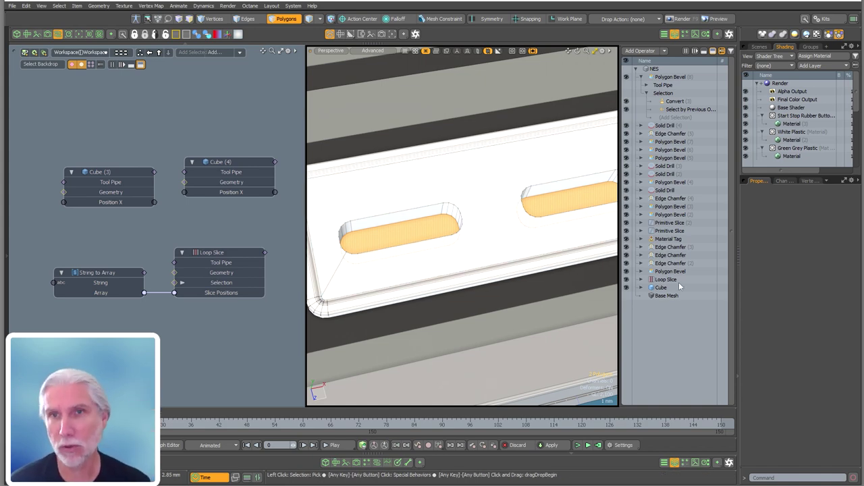
Clear the polygon selection and add a Clone mesh operation to the top of the NES mesh's stack.
{"action": "left_click", "coordinate": [640, 77]}
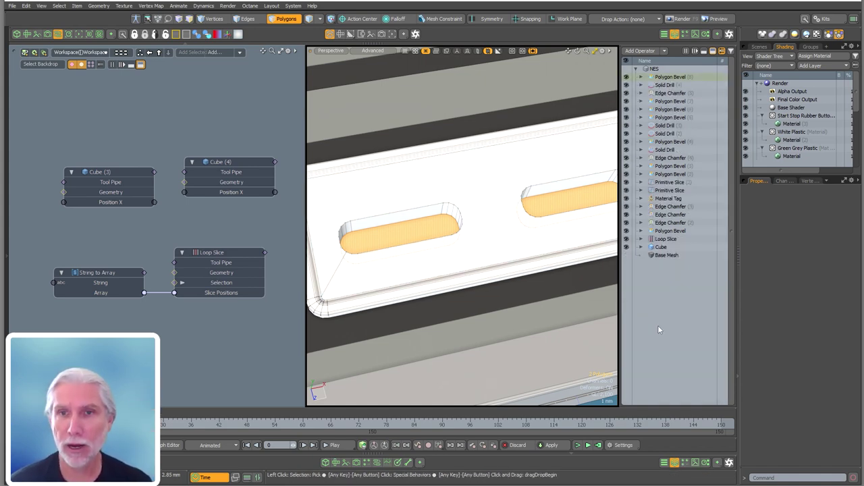
{"action": "left_click", "coordinate": [678, 318]}
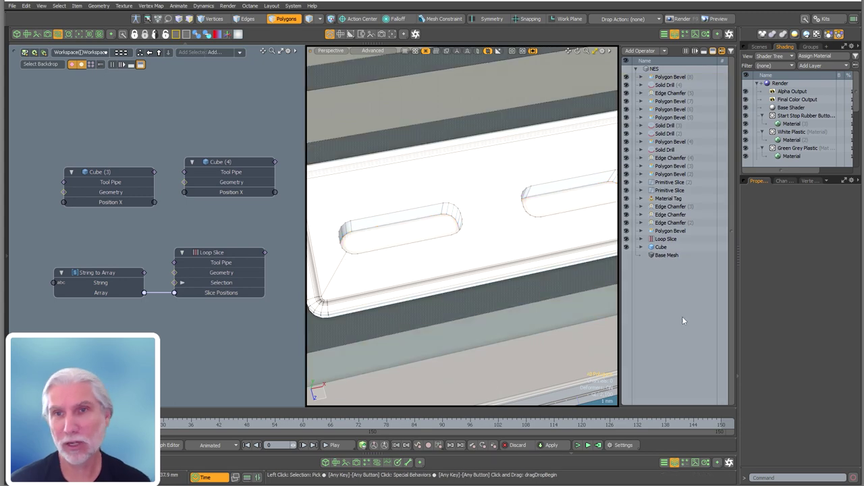
{"action": "double_click", "coordinate": [665, 327]}
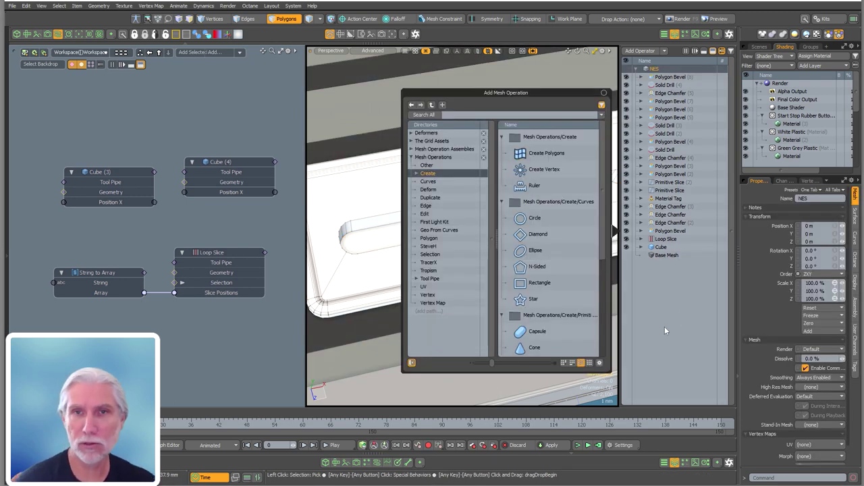
{"action": "type", "text": "clone"}
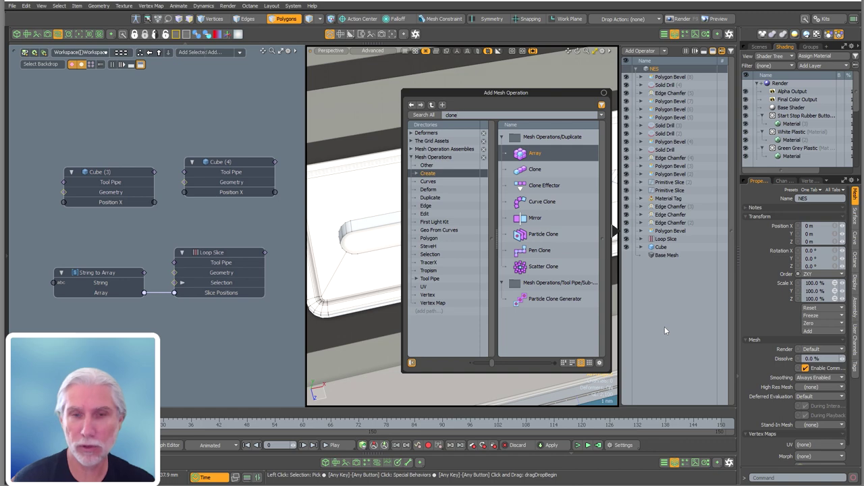
{"action": "key", "text": "Down"}
{"action": "key", "text": "Return"}
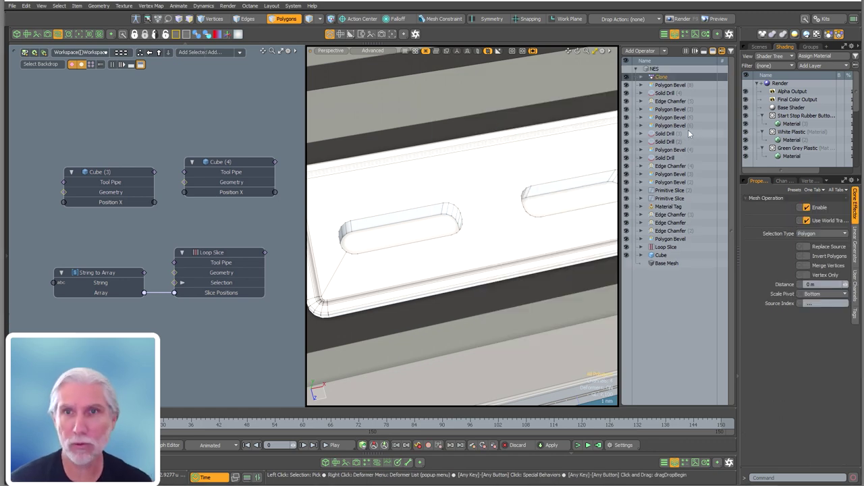
Add a Select by Previous Operation to the Clone operation's selection.
{"action": "left_click", "coordinate": [651, 77]}
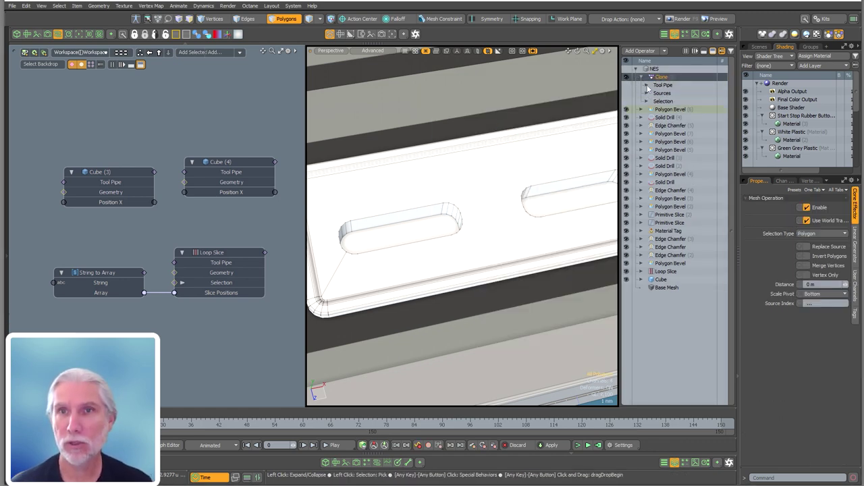
{"action": "left_click", "coordinate": [645, 99]}
{"action": "left_click", "coordinate": [683, 108]}
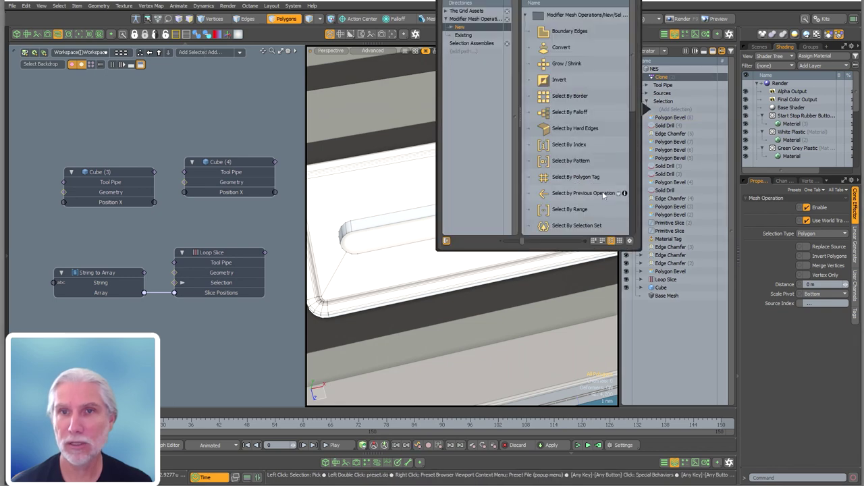
{"action": "double_click", "coordinate": [576, 194]}
Set the Clone's selection source item to Polygon Bevel (8) and its name to Front.
{"action": "left_click", "coordinate": [801, 231]}
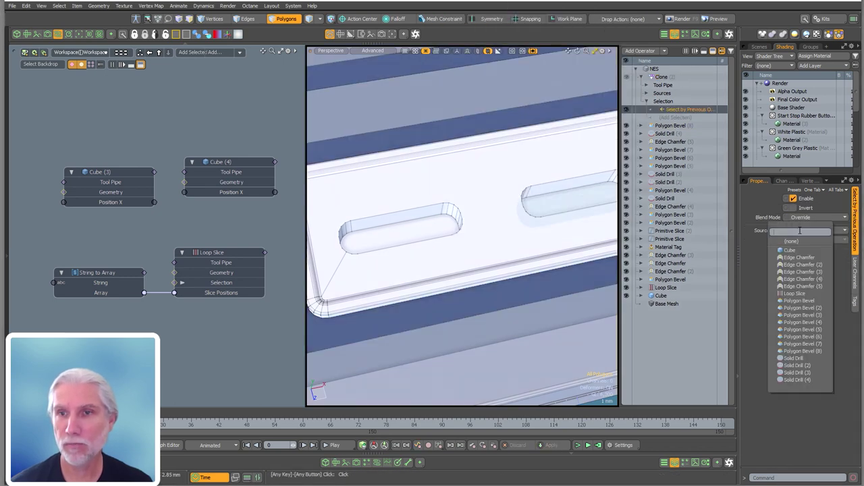
{"action": "left_click", "coordinate": [804, 351]}
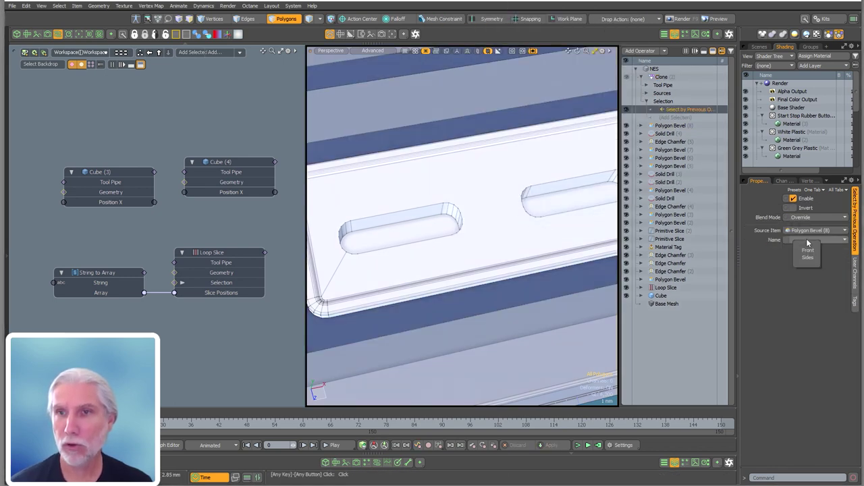
{"action": "left_click", "coordinate": [802, 241]}
{"action": "left_click", "coordinate": [809, 251]}
Set the Y offset of the Clone operation's linear generator to 1 mm.
{"action": "mouse_move", "coordinate": [410, 212]}
{"action": "left_mouse_down", "text": "alt"}
{"action": "mouse_move", "coordinate": [498, 255]}
{"action": "mouse_move", "coordinate": [453, 227]}
{"action": "left_mouse_up", "text": "alt"}
{"action": "left_click", "coordinate": [669, 77]}
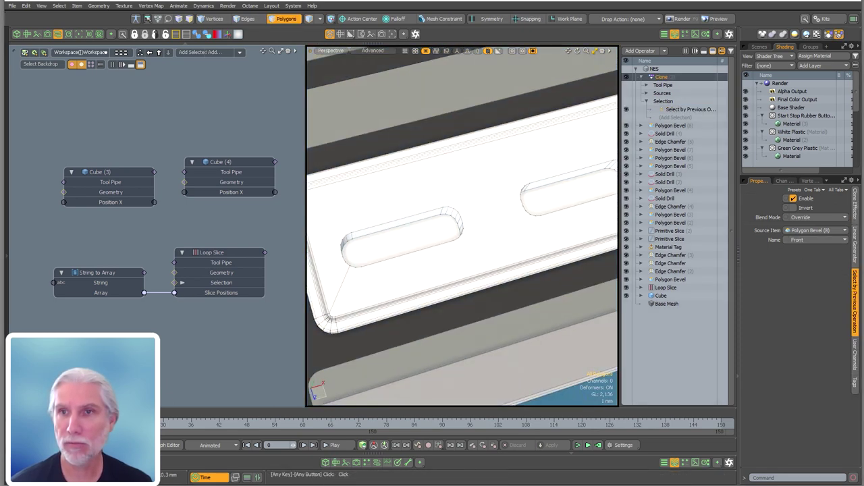
{"action": "left_click", "coordinate": [854, 244]}
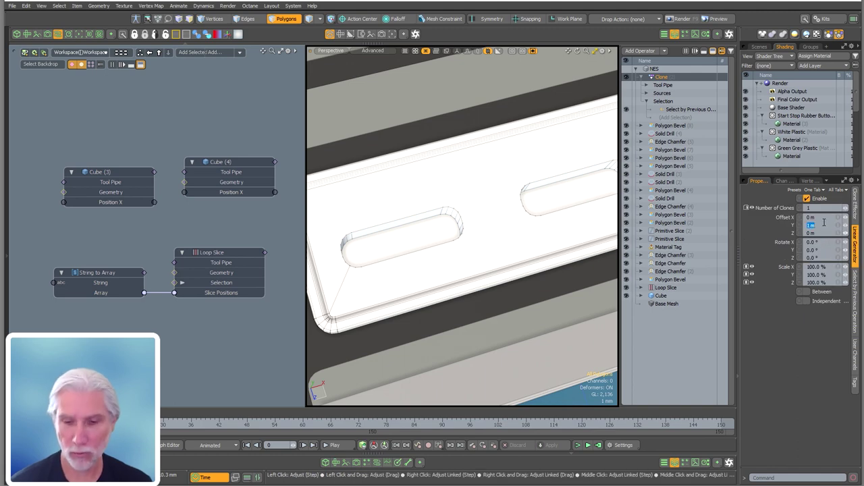
{"action": "left_click", "coordinate": [824, 223]}
{"action": "type", "text": ".001"}
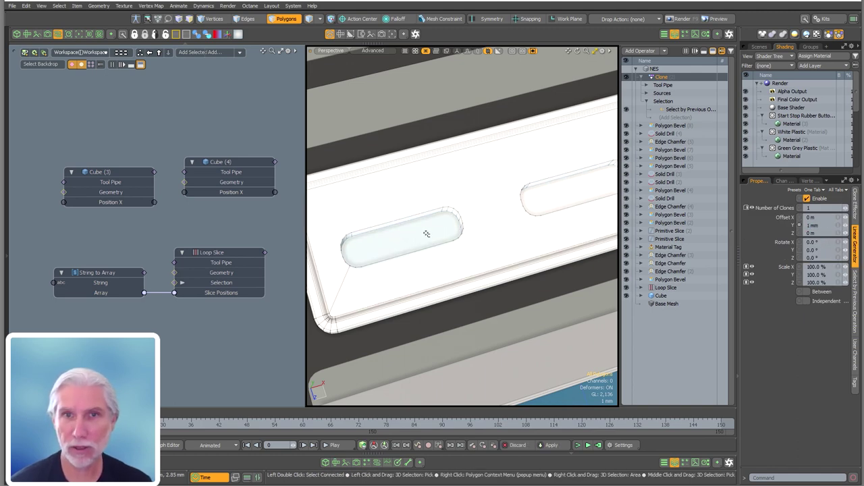
{"action": "key", "text": "Return"}
{"action": "mouse_move", "coordinate": [473, 278]}
{"action": "left_mouse_down", "text": "alt"}
{"action": "mouse_move", "coordinate": [519, 225]}
{"action": "mouse_move", "coordinate": [481, 267]}
{"action": "left_mouse_up", "text": "alt"}
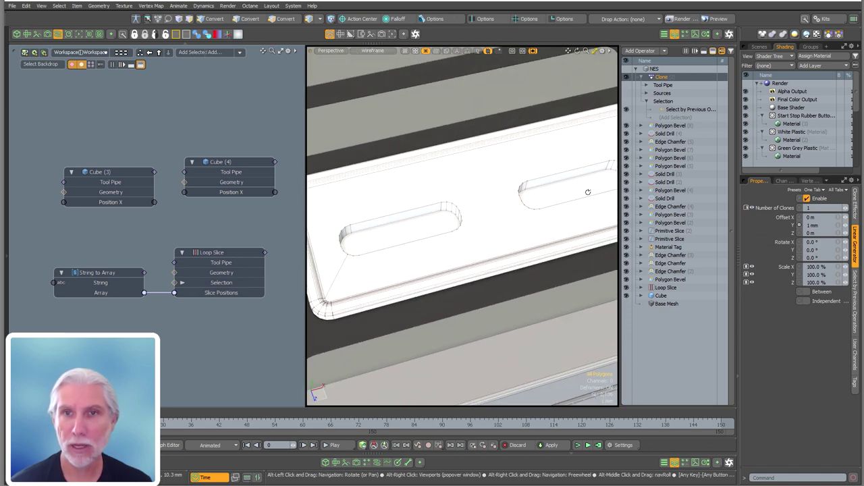
Add an Assign Selection Set mesh operation above the Clone in the NES mesh's stack.
{"action": "left_click", "coordinate": [642, 78]}
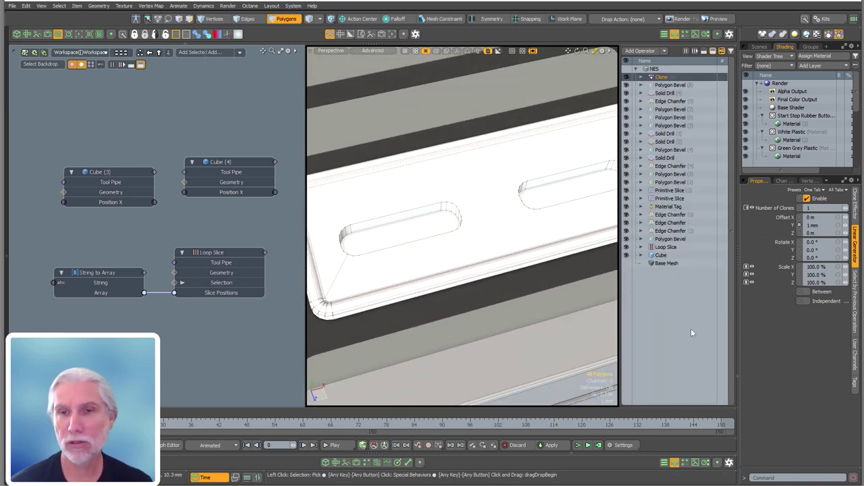
{"action": "double_click", "coordinate": [669, 310]}
{"action": "type", "text": "actr"}
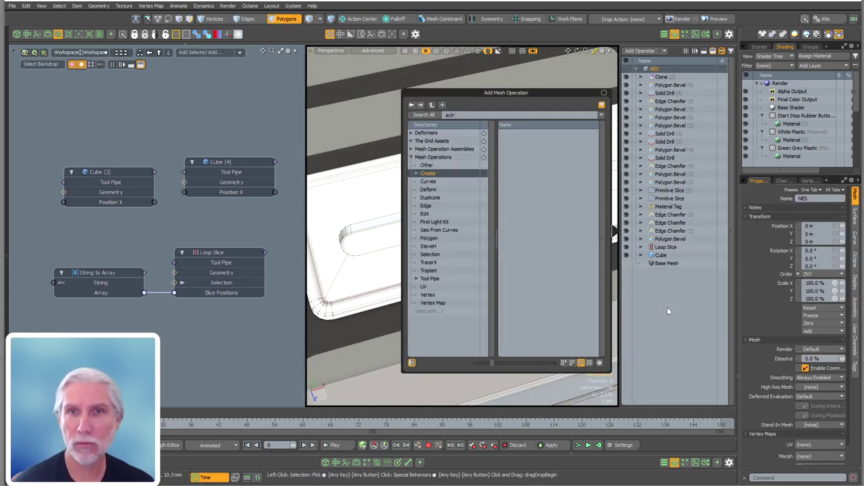
{"action": "key", "text": "BackSpace"}
{"action": "key", "text": "BackSpace"}
{"action": "type", "text": "ass"}
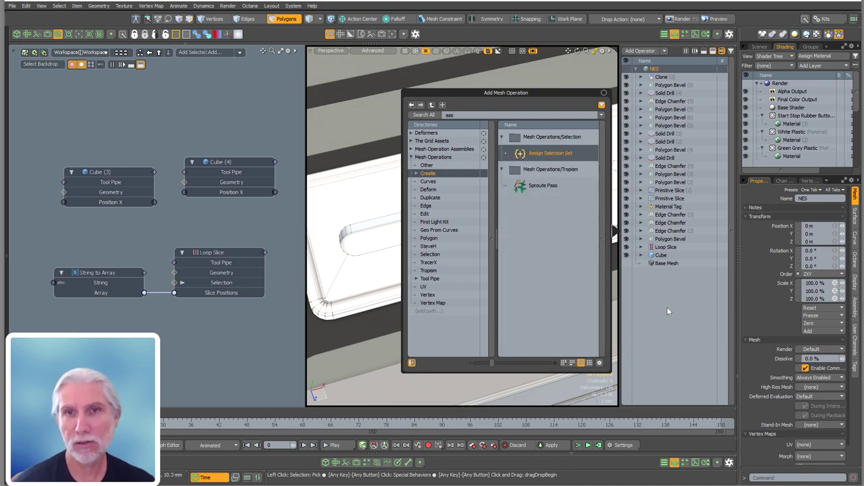
{"action": "key", "text": "Return"}
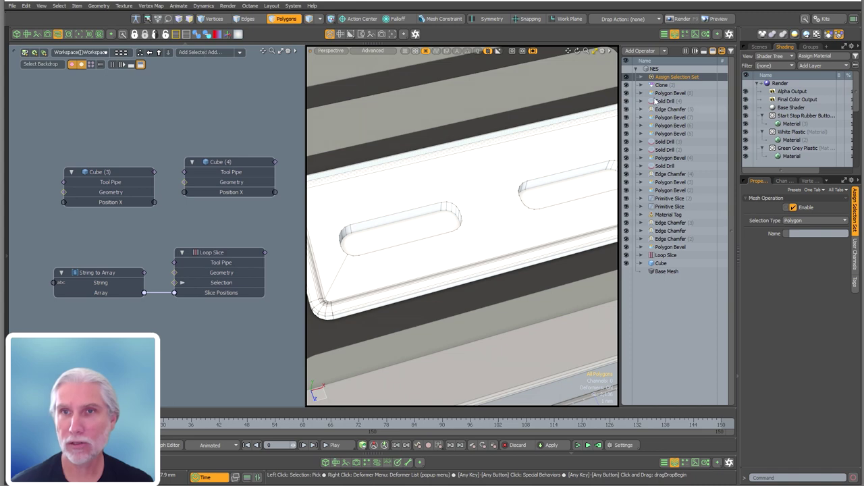
Add a Select by Previous Operation to the Assign Selection Set, with source item Clone (2) and name Cloned Polygons.
{"action": "left_click", "coordinate": [642, 79]}
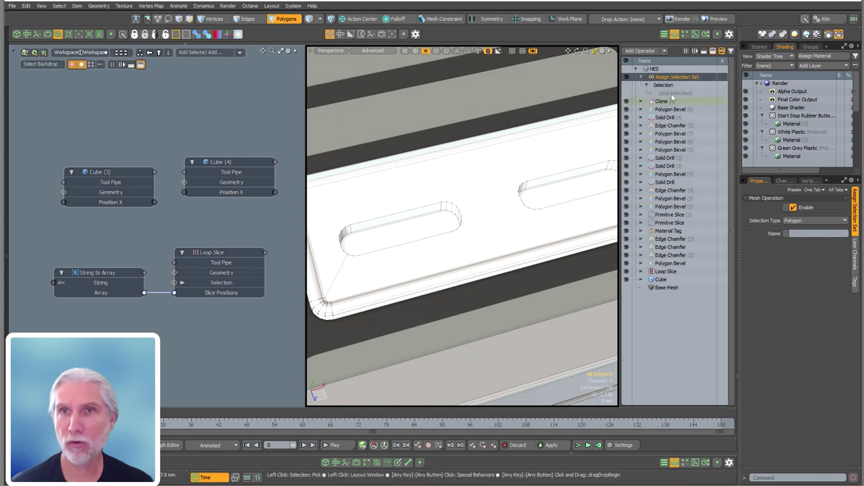
{"action": "left_click", "coordinate": [672, 93]}
{"action": "left_click", "coordinate": [580, 177]}
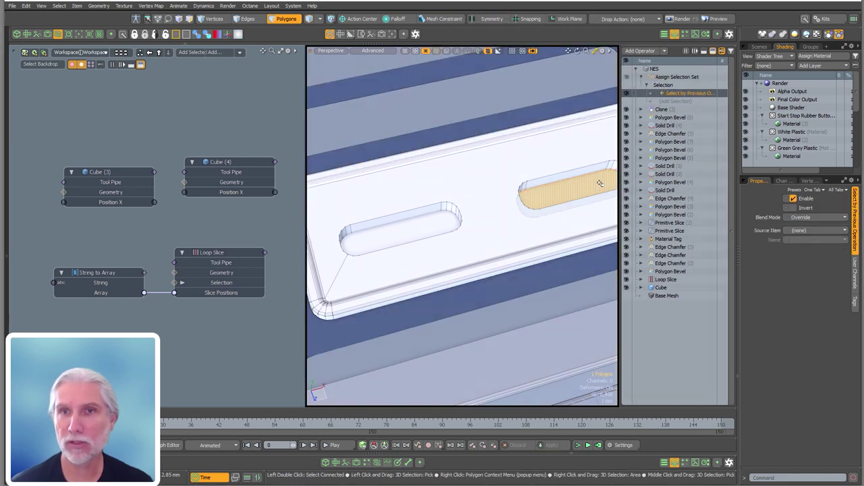
{"action": "left_click", "coordinate": [811, 232]}
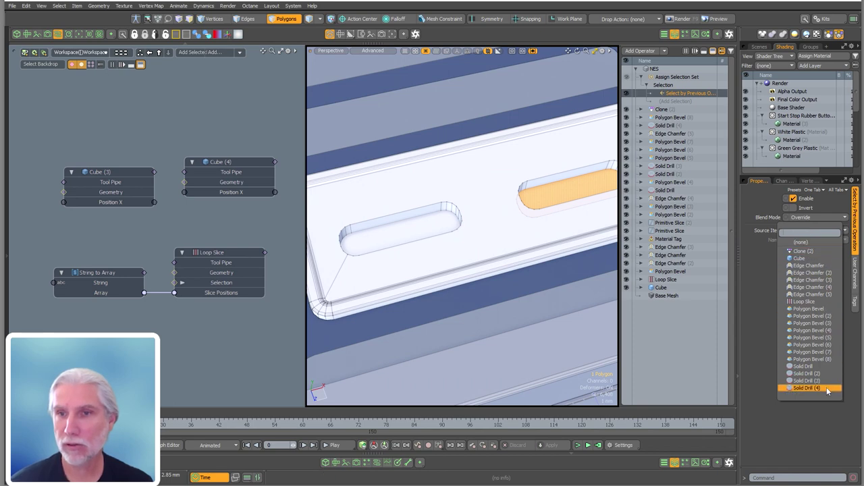
{"action": "left_click", "coordinate": [833, 252]}
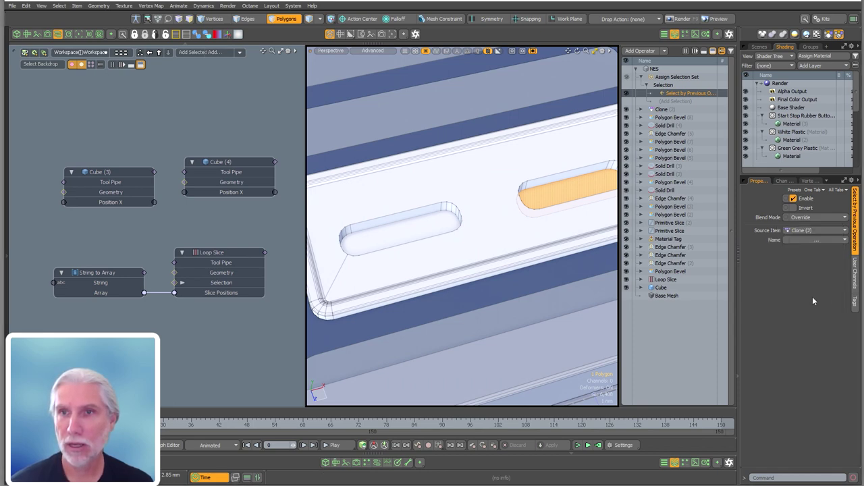
{"action": "left_click", "coordinate": [813, 239]}
{"action": "left_click", "coordinate": [796, 245]}
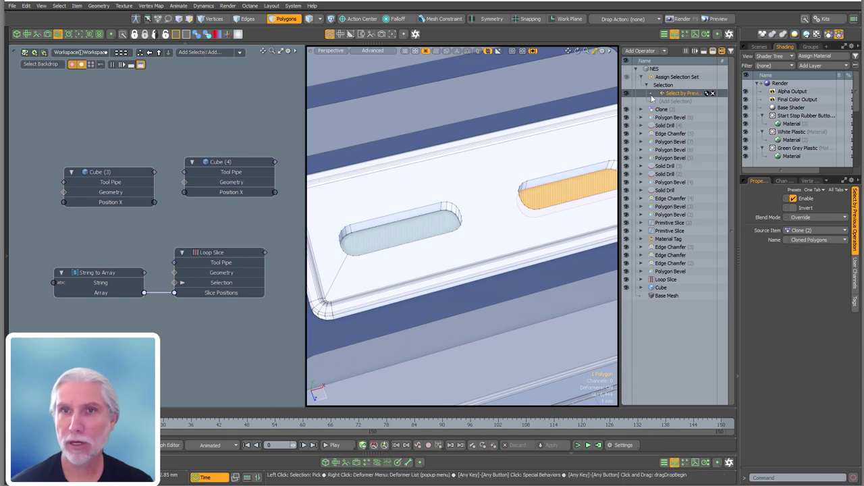
{"action": "key", "text": "Escape"}
Name the polygon selection set Rubber Buttons and check it by selecting its polygons through the mesh statistics.
{"action": "left_click", "coordinate": [686, 77]}
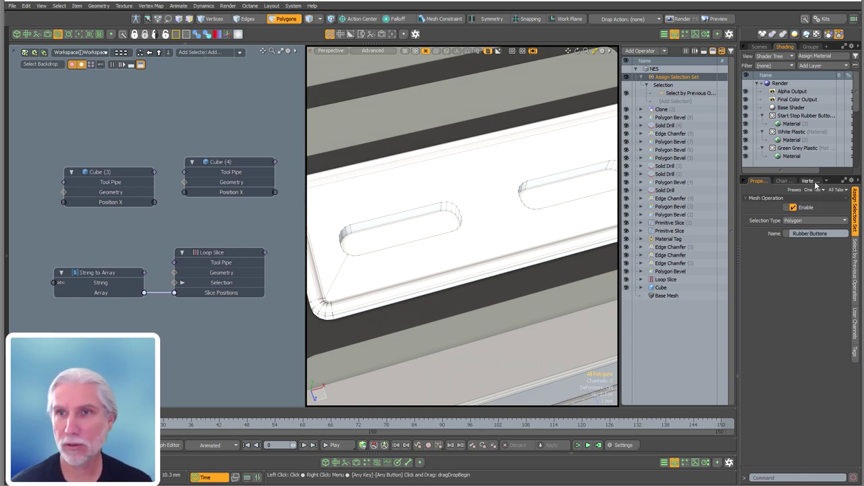
{"action": "left_click_drag", "start_coordinate": [738, 203], "coordinate": [718, 203]}
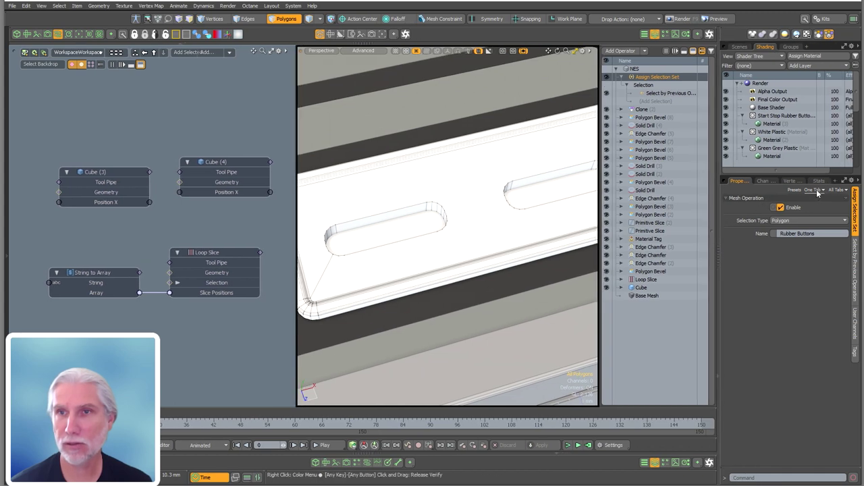
{"action": "left_click", "coordinate": [819, 181]}
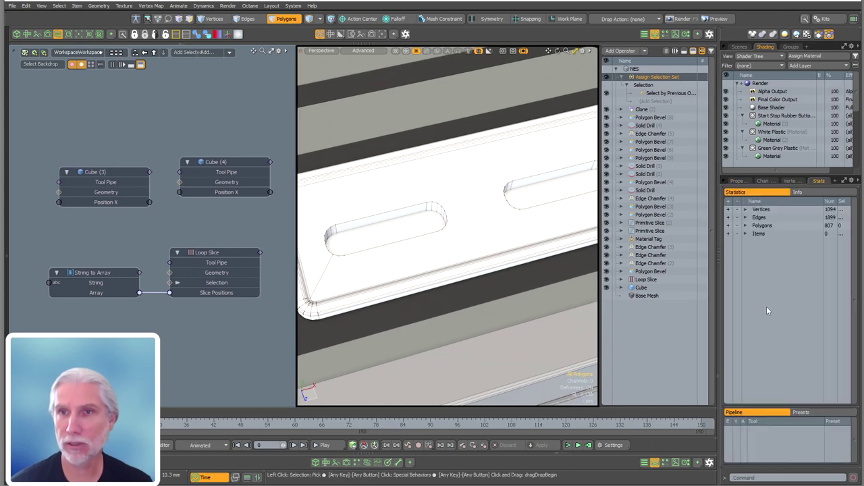
{"action": "left_click", "coordinate": [746, 226]}
{"action": "left_click", "coordinate": [750, 266]}
{"action": "left_click", "coordinate": [728, 274]}
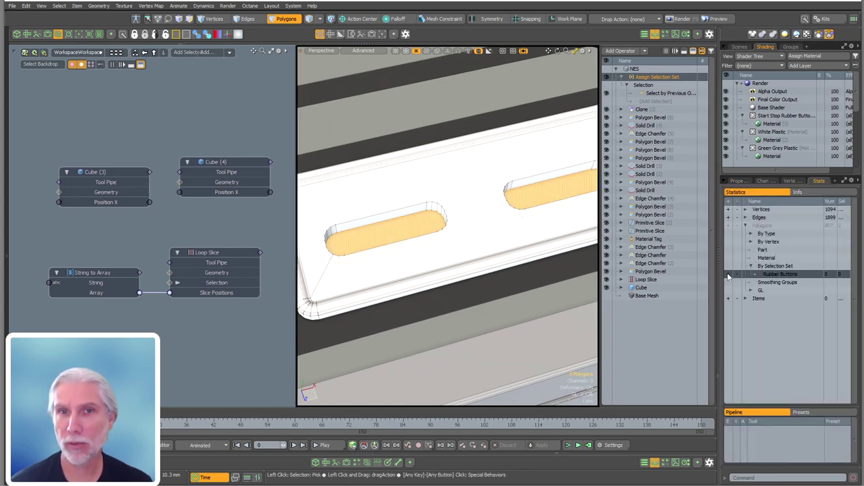
{"action": "left_click", "coordinate": [622, 77]}
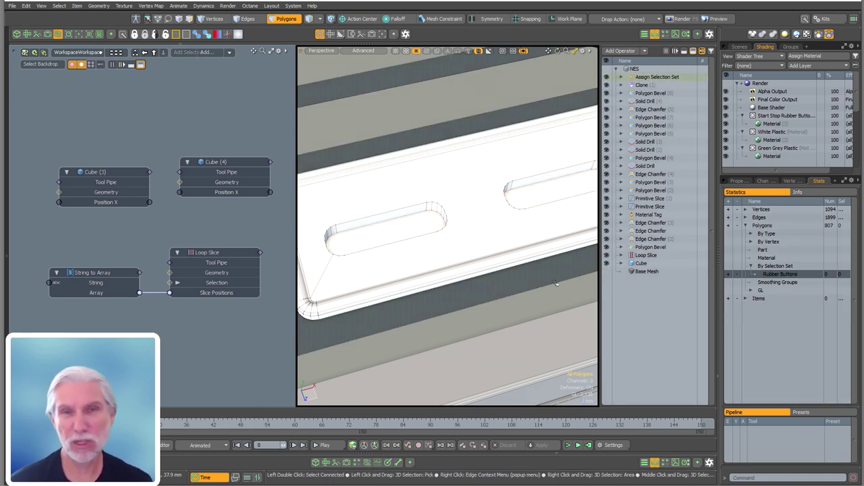
Add a Polygon Bevel mesh operation above the Assign Selection Set in the NES mesh's stack.
{"action": "scroll", "coordinate": [520, 291], "scroll_direction": "down", "scroll_amount": 3}
{"action": "left_click_drag", "start_coordinate": [502, 283], "coordinate": [506, 311], "text": "alt"}
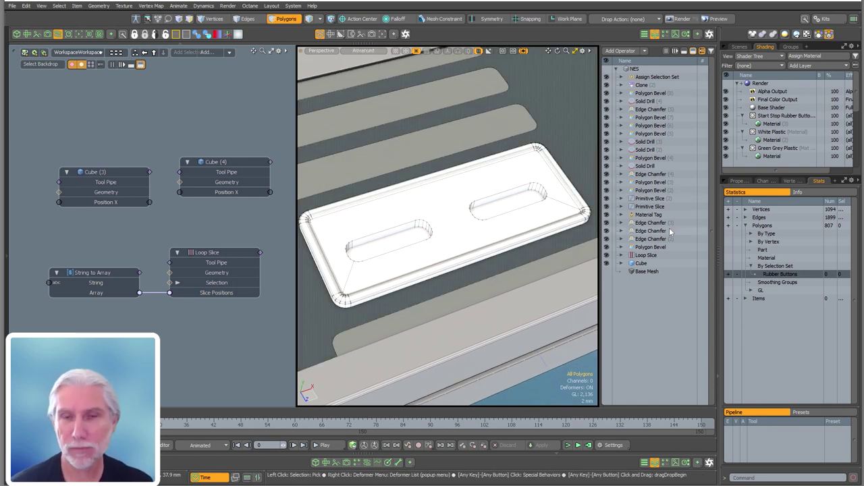
{"action": "type", "text": "n"}
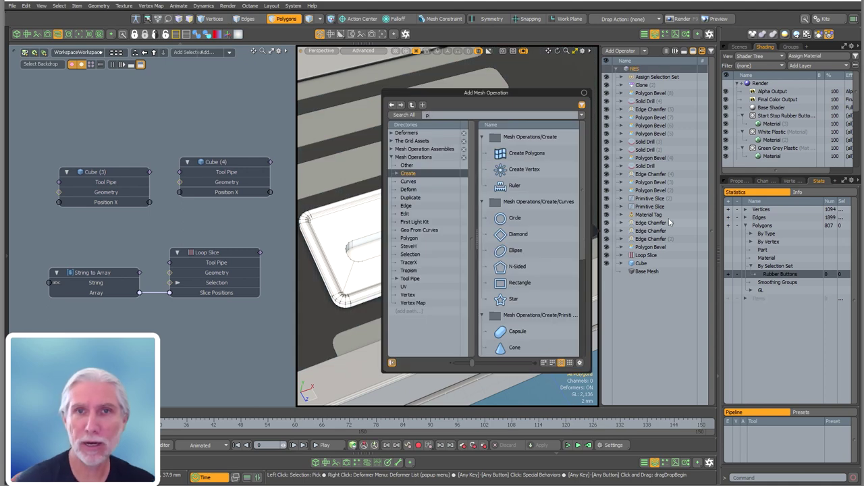
{"action": "type", "text": "poly"}
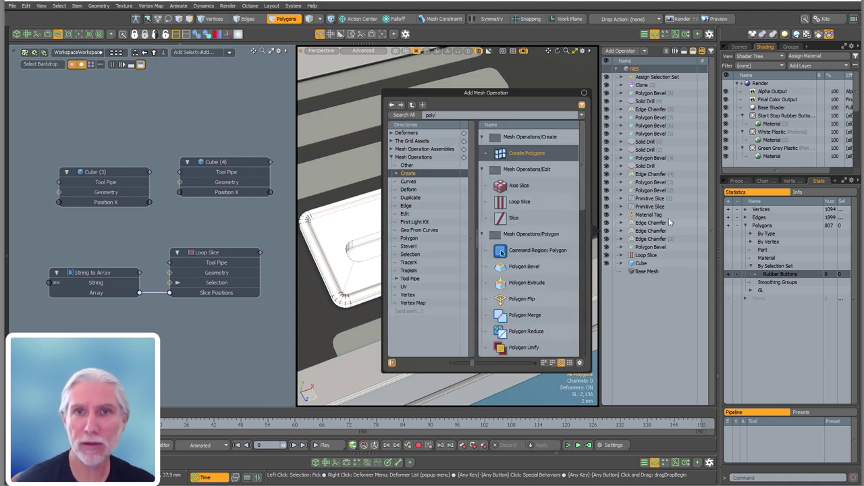
{"action": "key", "text": "Down"}
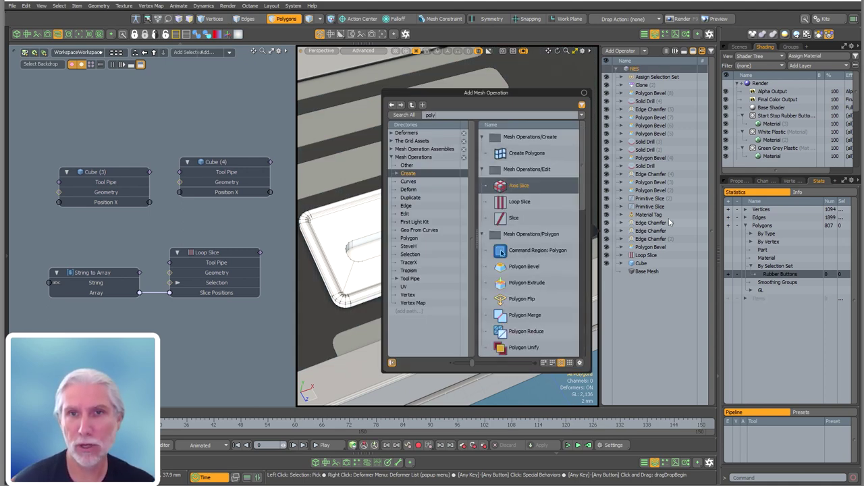
{"action": "key", "text": "Down"}
{"action": "type", "text": "ygon b"}
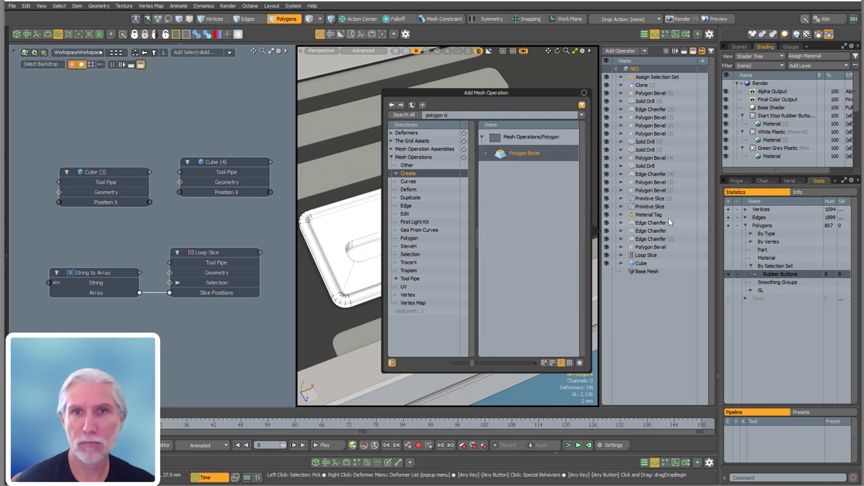
{"action": "key", "text": "Return"}
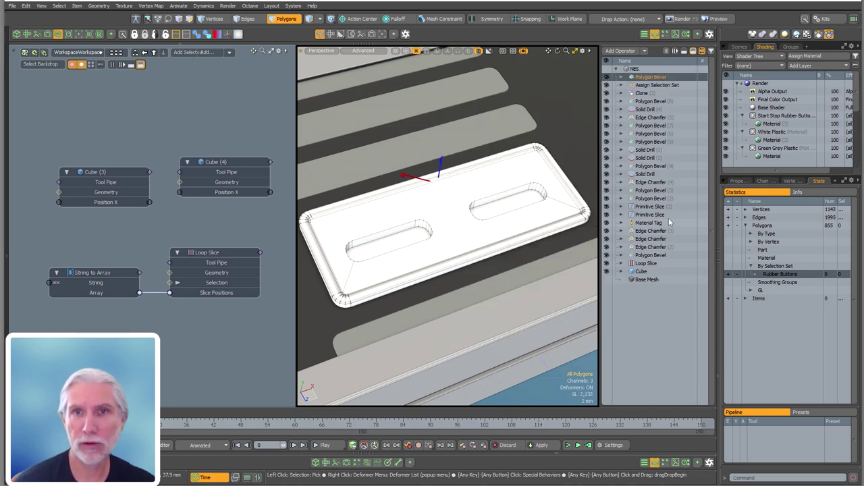
Add a Select By Selection Set to the new Polygon Bevel's selection and set its name to Rubber Buttons.
{"action": "left_click", "coordinate": [622, 77]}
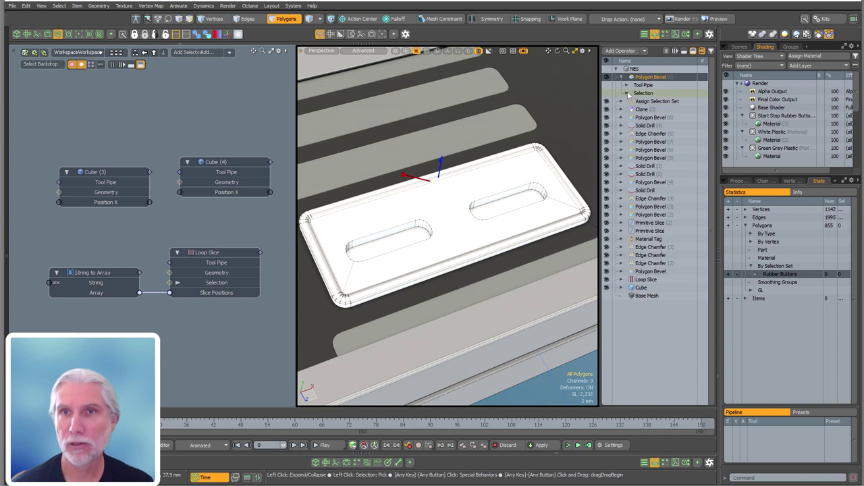
{"action": "left_click", "coordinate": [626, 93]}
{"action": "left_click", "coordinate": [652, 100]}
{"action": "double_click", "coordinate": [551, 217]}
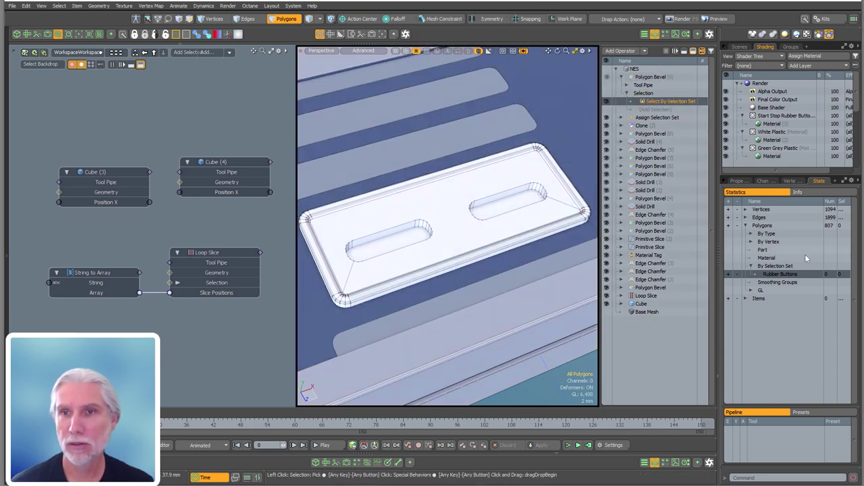
{"action": "left_click", "coordinate": [737, 181]}
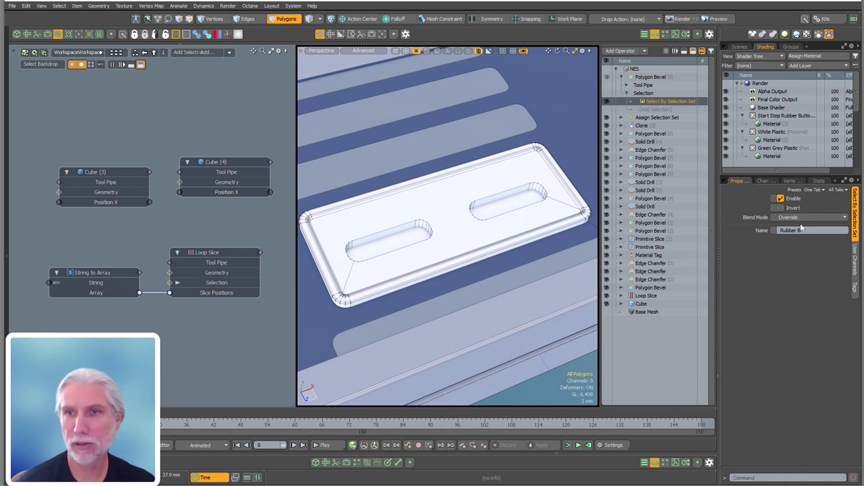
{"action": "type", "text": "s"}
{"action": "key", "text": "Return"}
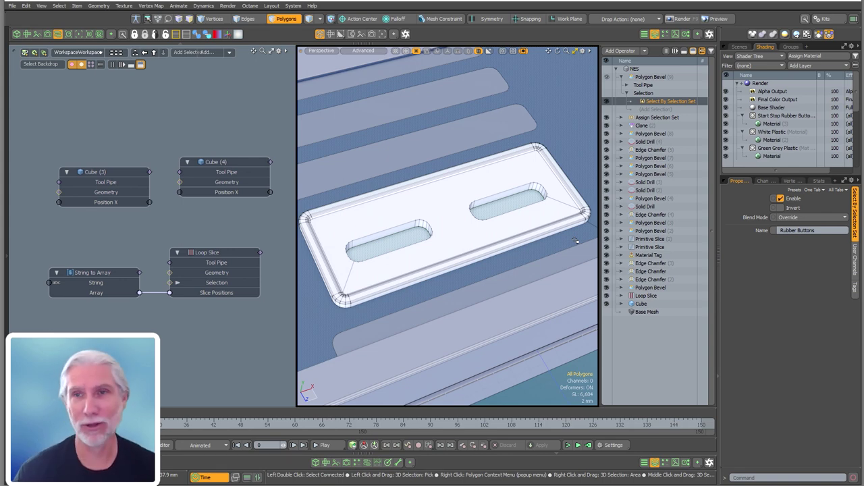
Try to raise the two rubber buttons above the white panel with the Polygon Bevel's shift, and undo it.
{"action": "left_click", "coordinate": [649, 77]}
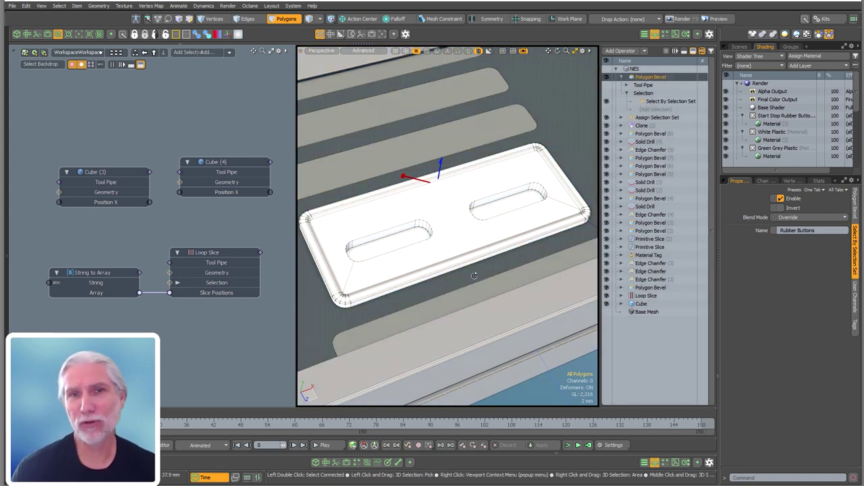
{"action": "left_click_drag", "start_coordinate": [474, 275], "coordinate": [472, 260], "text": "alt"}
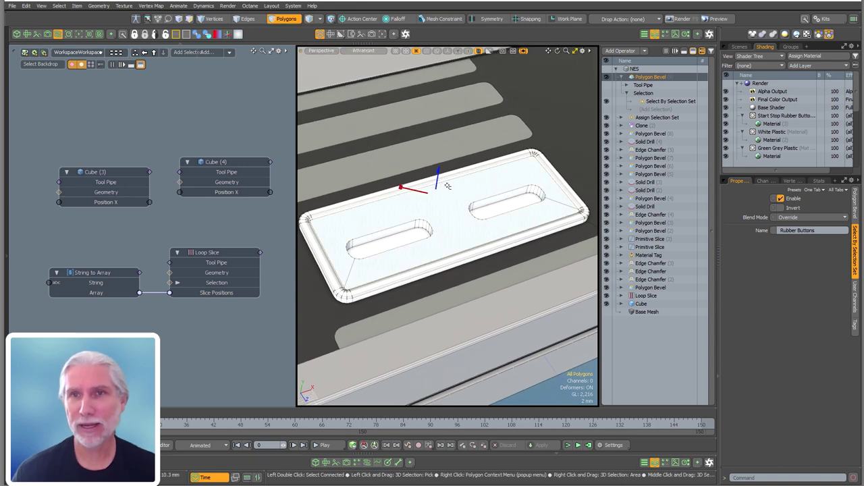
{"action": "left_click_drag", "start_coordinate": [440, 174], "coordinate": [436, 144]}
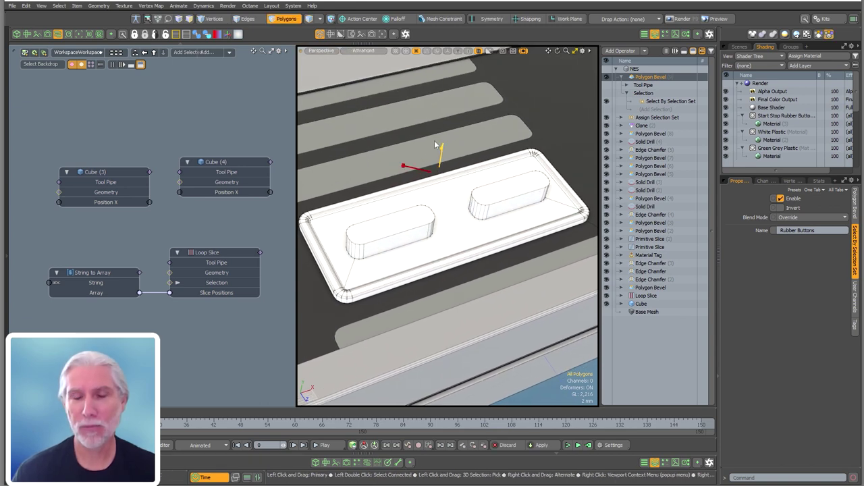
{"action": "key", "text": "ctrl+z"}
{"action": "key", "text": "ctrl+z"}
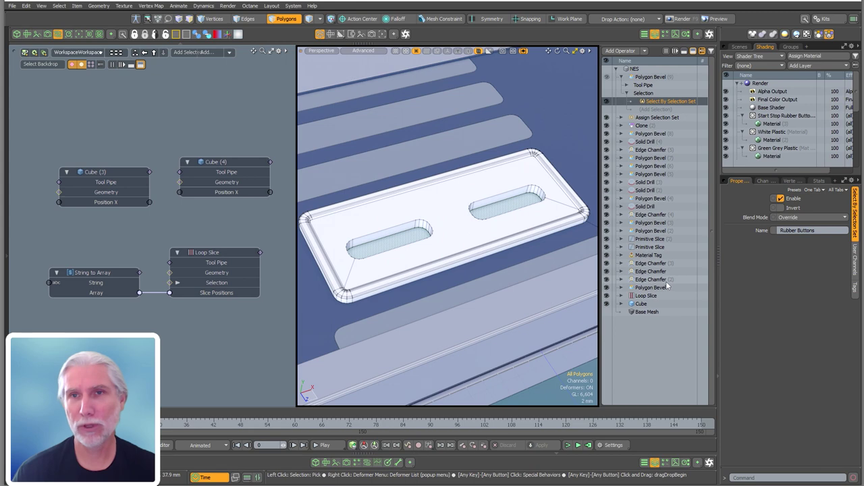
Disable the new Polygon Bevel and add an Action Transform mesh operation between it and the Assign Selection Set.
{"action": "left_click", "coordinate": [648, 77]}
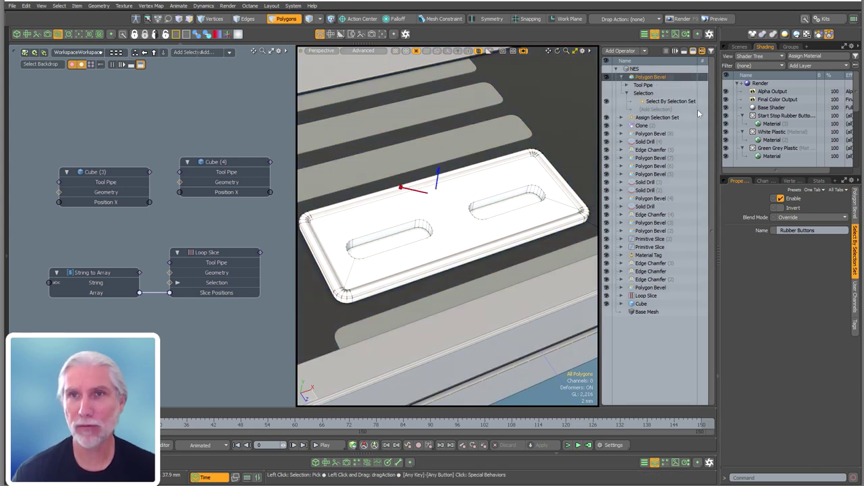
{"action": "left_click", "coordinate": [606, 77]}
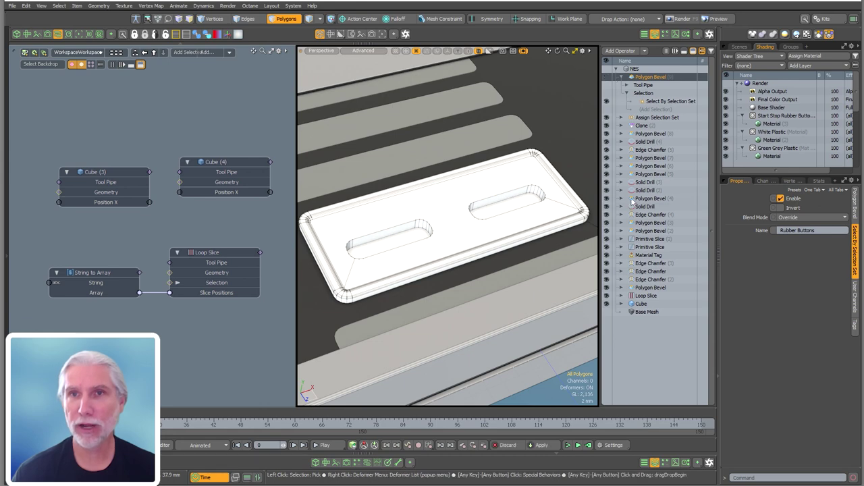
{"action": "key", "text": "shift+a"}
{"action": "type", "text": "assign"}
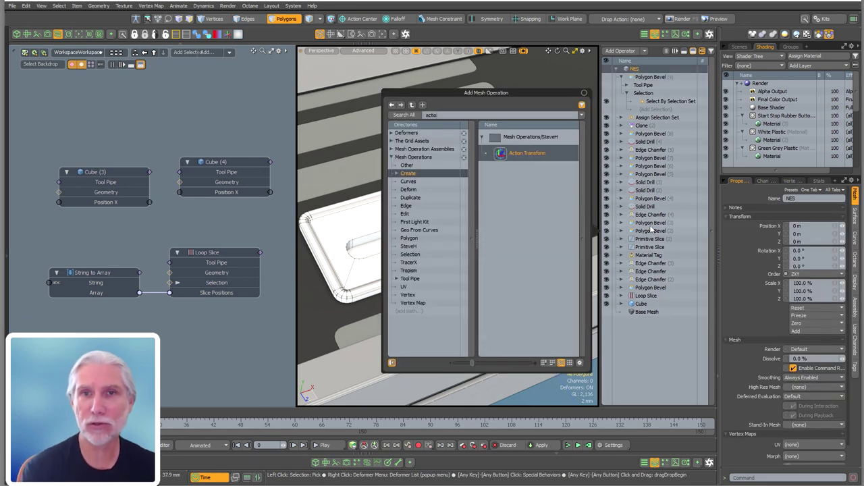
{"action": "key", "text": "Return"}
{"action": "left_click_drag", "start_coordinate": [648, 79], "coordinate": [648, 128]}
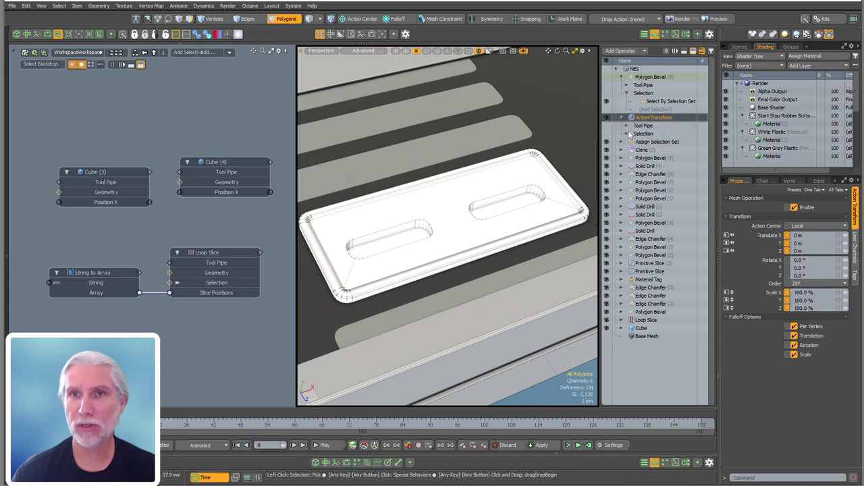
Add a Select By Selection Set to the Action Transform's selection and set its name to Rubber Buttons.
{"action": "left_click", "coordinate": [649, 143]}
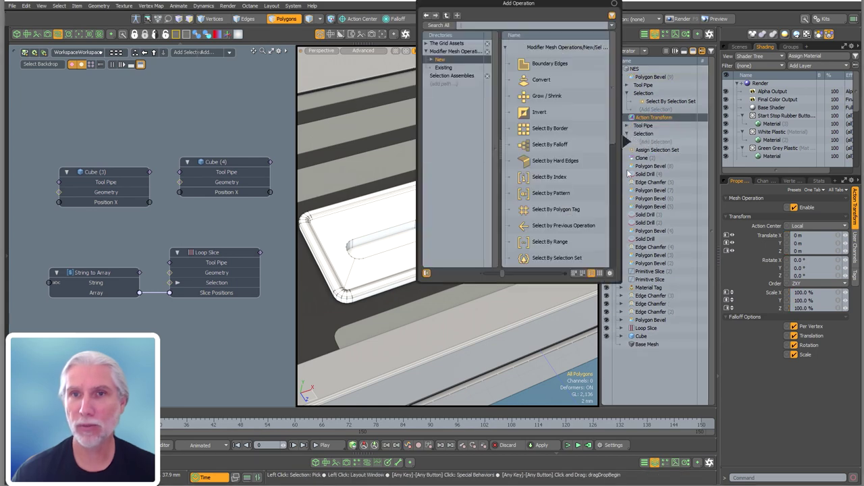
{"action": "double_click", "coordinate": [552, 260]}
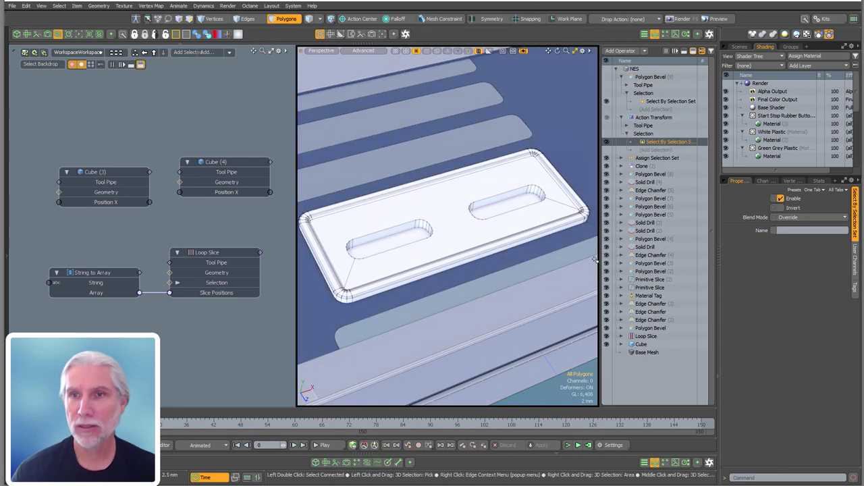
{"action": "left_click", "coordinate": [808, 234]}
{"action": "type", "text": "Rubber Buttons"}
{"action": "key", "text": "Return"}
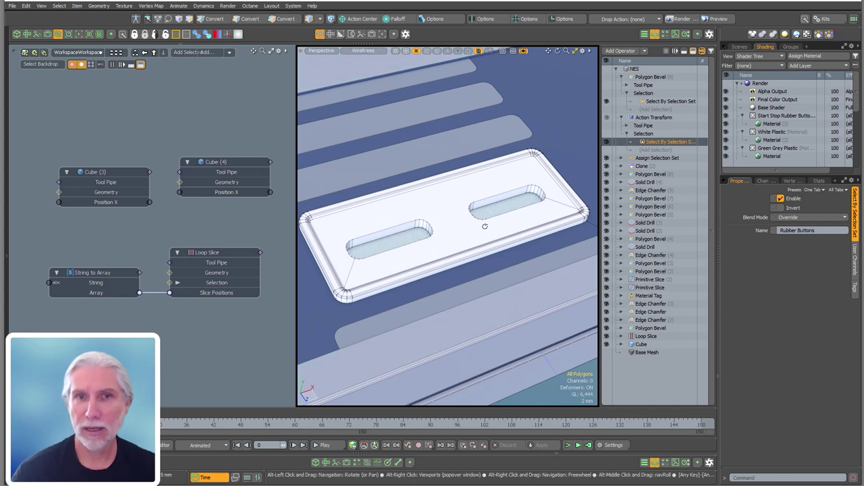
Scale the rubber button polygons with the Action Transform to 95% in X and 98% in Z.
{"action": "scroll", "coordinate": [432, 243], "scroll_direction": "up", "scroll_amount": 2}
{"action": "left_click_drag", "start_coordinate": [432, 243], "coordinate": [439, 260], "text": "alt"}
{"action": "left_click", "coordinate": [653, 118]}
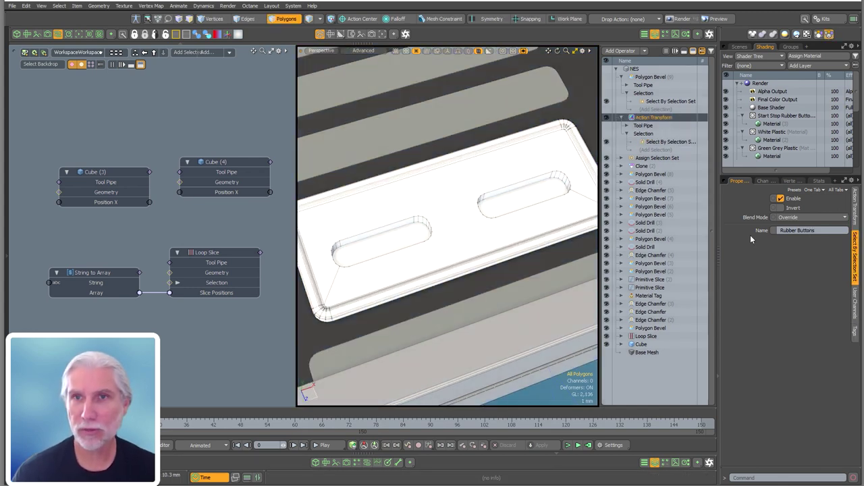
{"action": "left_click", "coordinate": [854, 203]}
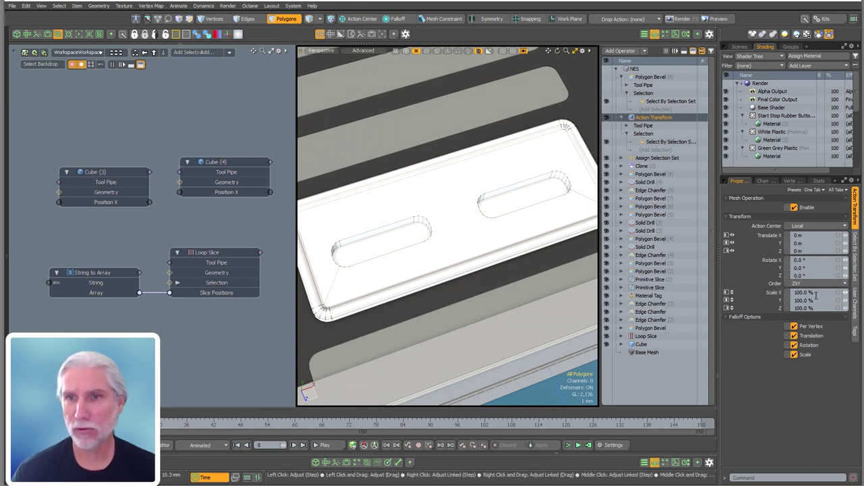
{"action": "left_click", "coordinate": [815, 295]}
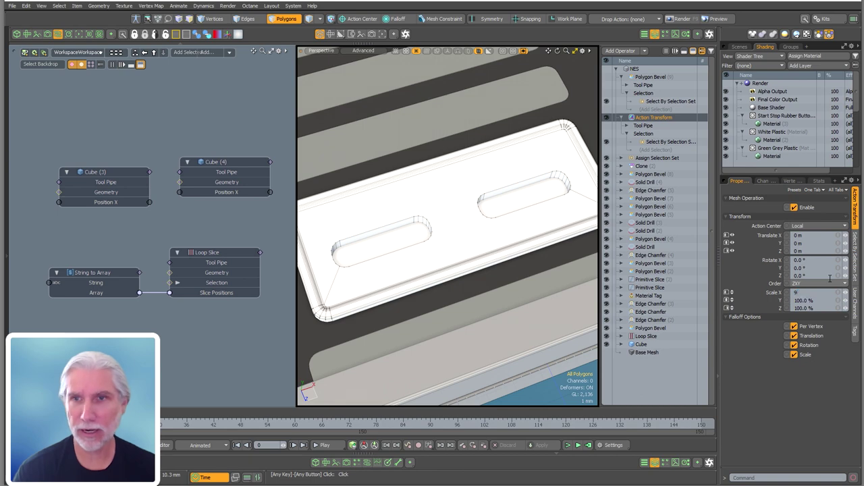
{"action": "key", "text": "Tab"}
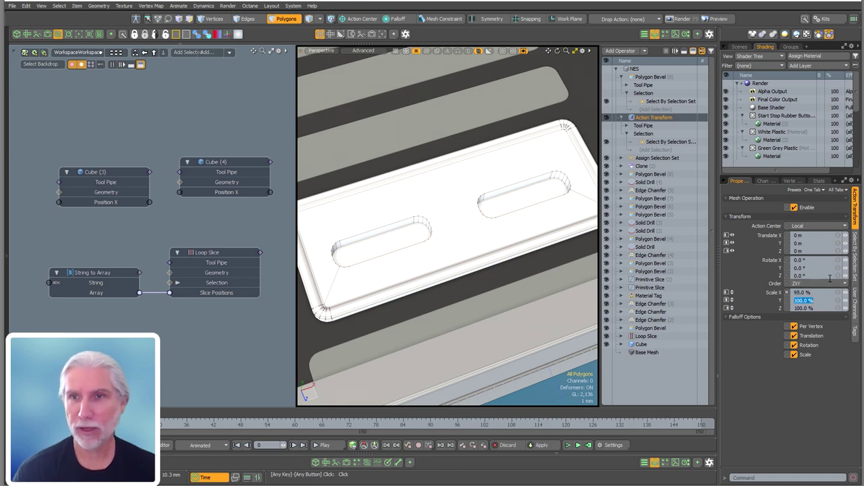
{"action": "key", "text": "Tab"}
{"action": "type", "text": "9"}
Fine-tune the Action Transform's scale to 94.5% in X and 97% in Z so a small gap surrounds the buttons.
{"action": "left_click_drag", "start_coordinate": [432, 278], "coordinate": [509, 226], "text": "alt"}
{"action": "left_click_drag", "start_coordinate": [398, 250], "coordinate": [382, 240], "text": "ctrl+alt"}
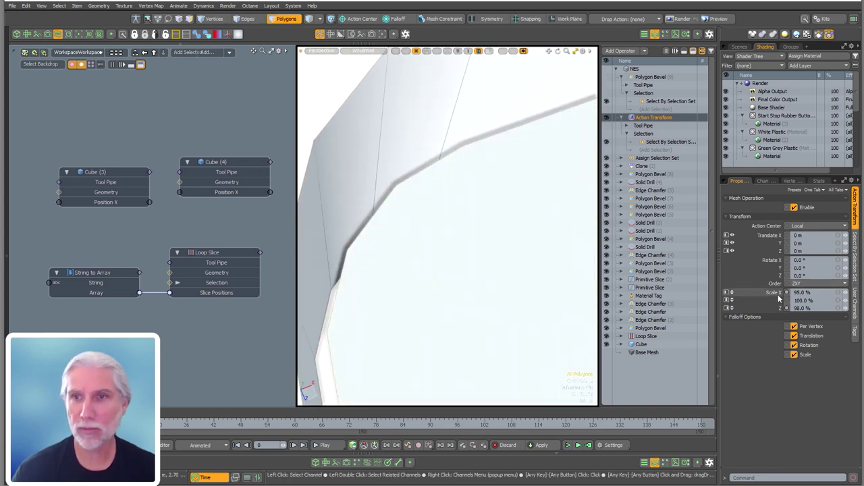
{"action": "left_click", "coordinate": [727, 237]}
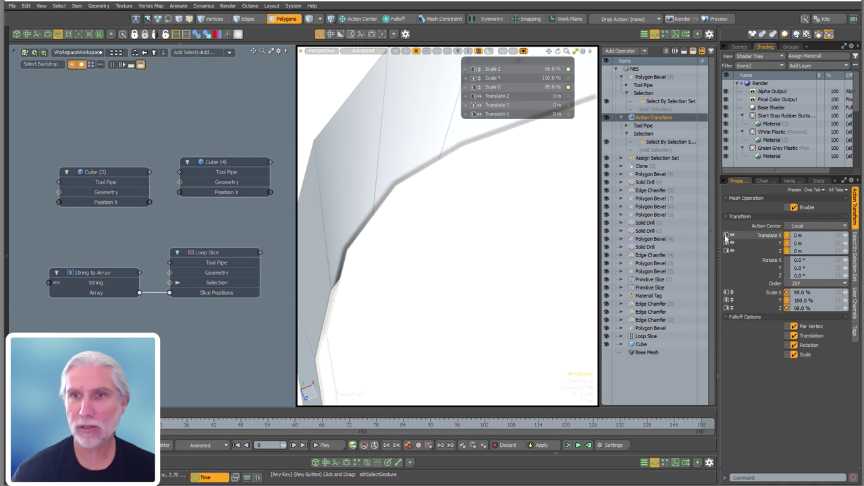
{"action": "right_click", "coordinate": [726, 238]}
{"action": "left_click", "coordinate": [727, 255]}
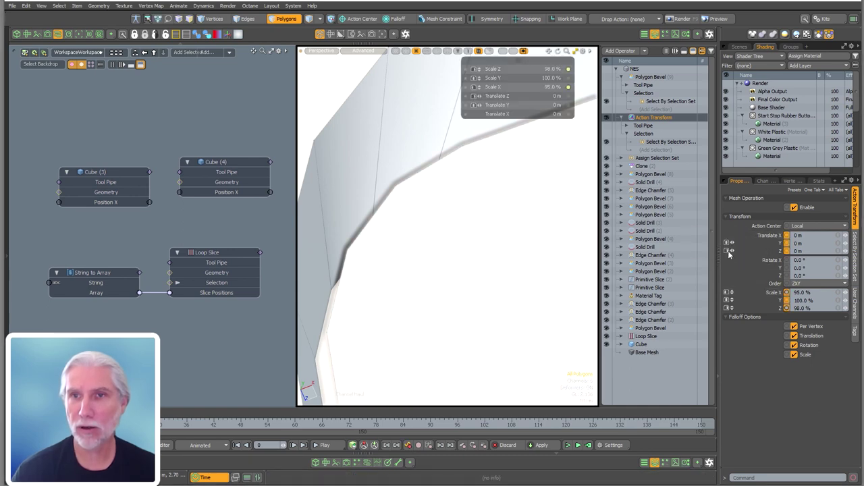
{"action": "left_click_drag", "start_coordinate": [572, 253], "coordinate": [555, 241], "text": "ctrl+alt"}
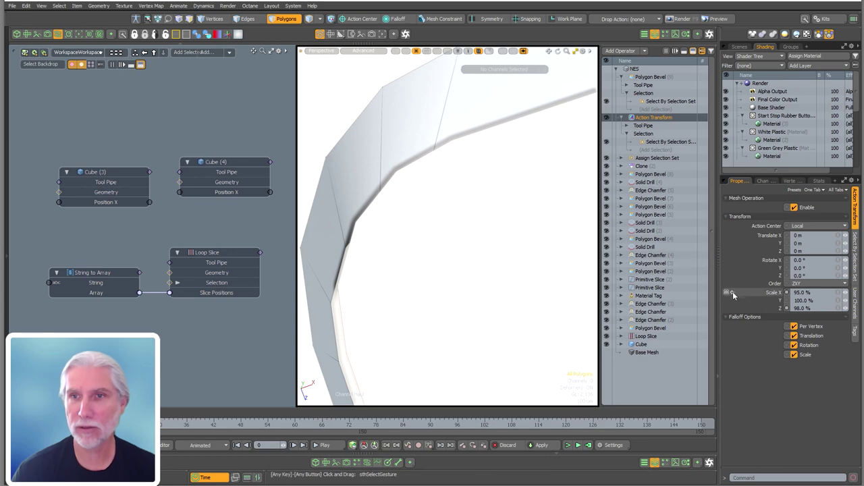
{"action": "left_click", "coordinate": [735, 292]}
{"action": "left_click", "coordinate": [733, 308], "text": "ctrl"}
{"action": "left_click_drag", "start_coordinate": [533, 273], "coordinate": [476, 225], "text": "alt"}
{"action": "double_click", "coordinate": [696, 118]}
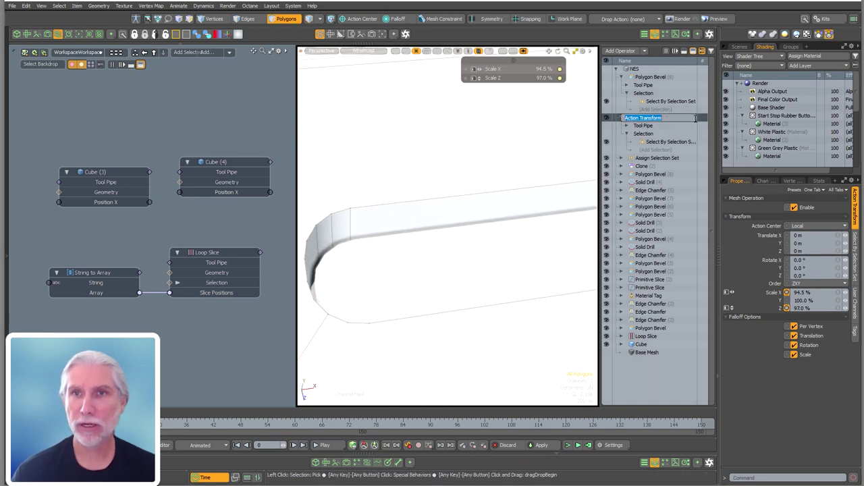
Re-enable the top Polygon Bevel and raise both rubber buttons above the white panel with a shift of about 3.035 mm.
{"action": "left_click", "coordinate": [667, 77]}
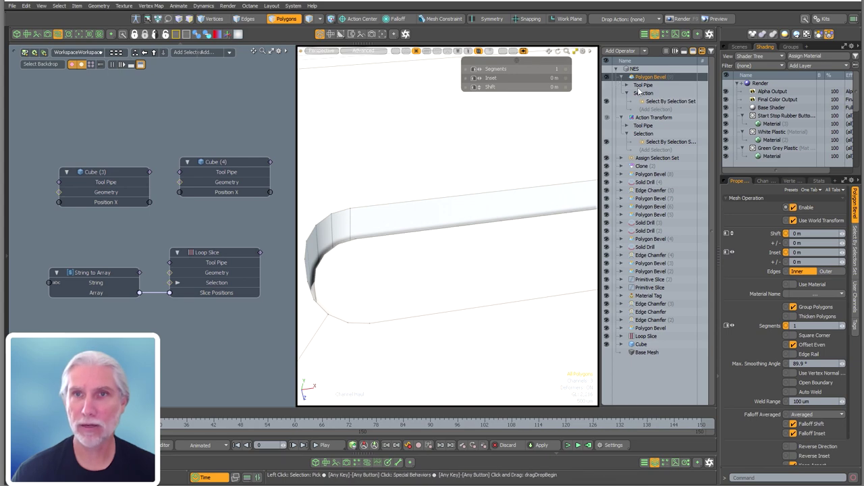
{"action": "scroll", "coordinate": [440, 208], "scroll_direction": "down", "scroll_amount": 6}
{"action": "left_click_drag", "start_coordinate": [433, 202], "coordinate": [425, 236], "text": "alt"}
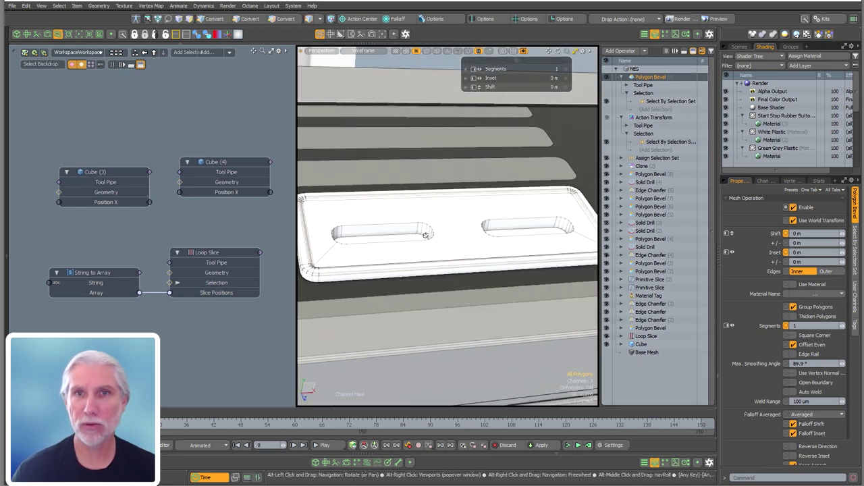
{"action": "left_click_drag", "start_coordinate": [481, 222], "coordinate": [481, 86]}
{"action": "left_click_drag", "start_coordinate": [470, 218], "coordinate": [435, 220], "text": "alt"}
{"action": "scroll", "coordinate": [466, 232], "scroll_direction": "down", "scroll_amount": 3}
{"action": "key", "text": "space"}
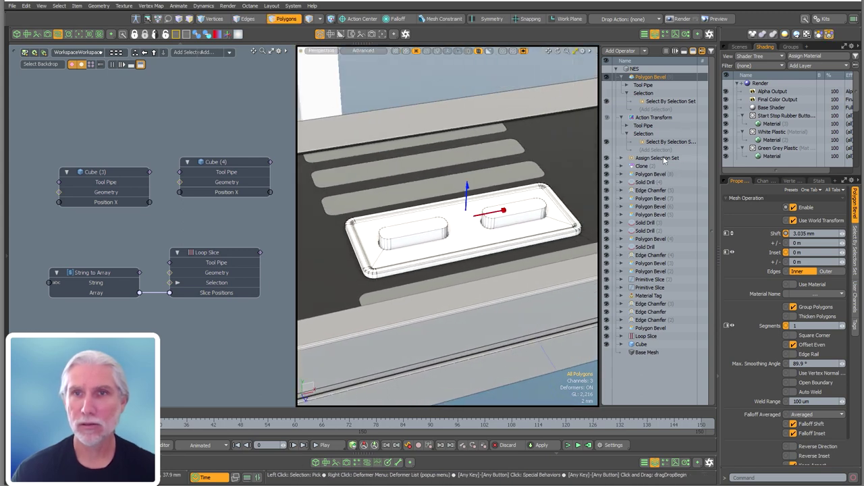
Add an Edge Chamfer mesh operation above the Polygon Bevel at the top of the NES mesh's stack.
{"action": "key", "text": "shift+a"}
{"action": "type", "text": "chm"}
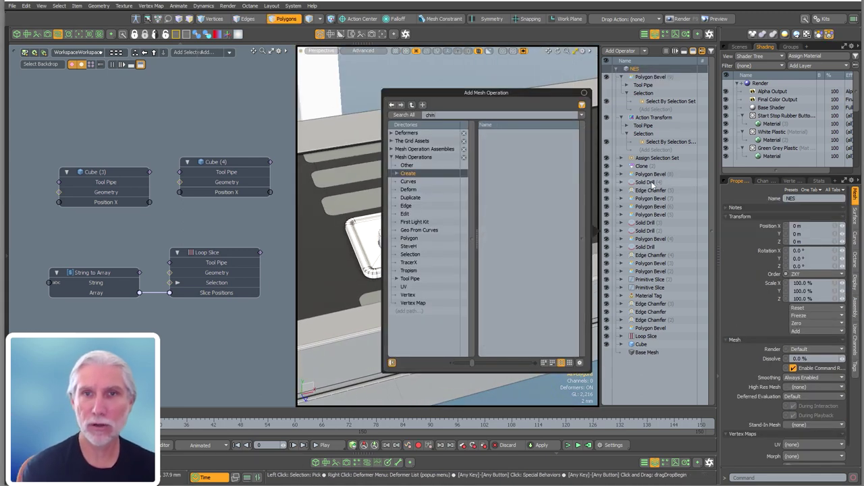
{"action": "key", "text": "Return"}
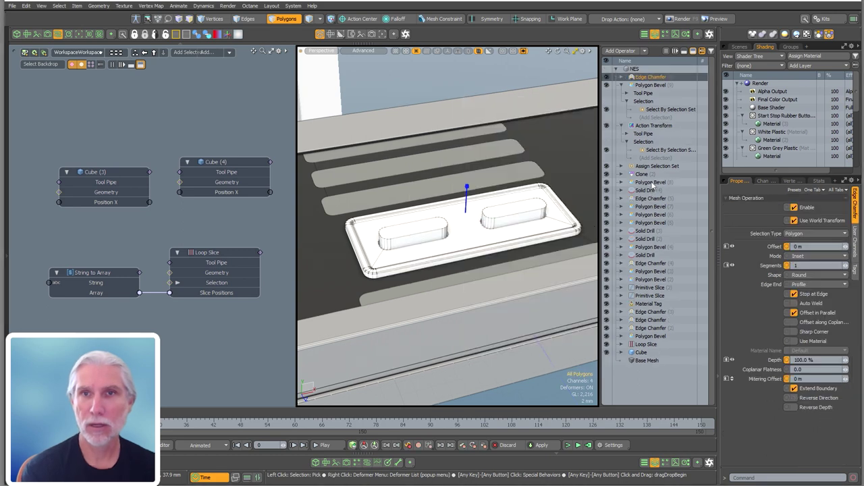
Add a Select by Previous Operation to the new Edge Chamfer's selection, with Polygon Bevel (9) as source and Front as name.
{"action": "left_click", "coordinate": [622, 77]}
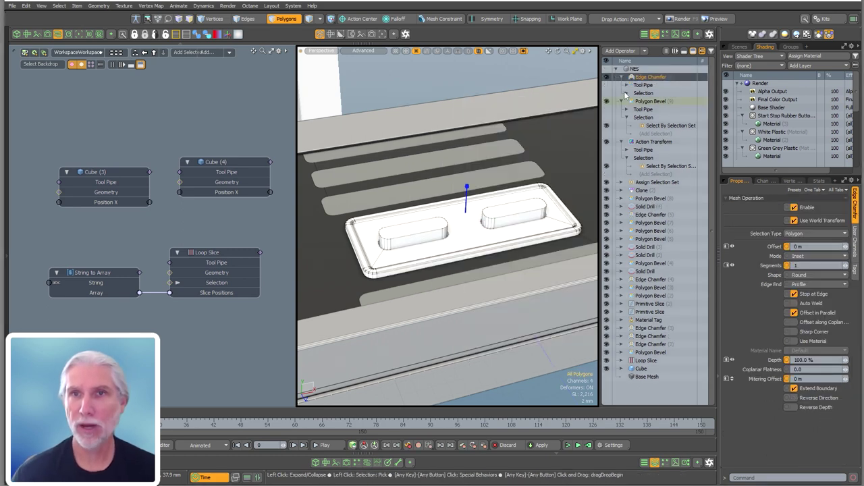
{"action": "left_click", "coordinate": [625, 93]}
{"action": "left_click", "coordinate": [652, 101]}
{"action": "left_click", "coordinate": [570, 182]}
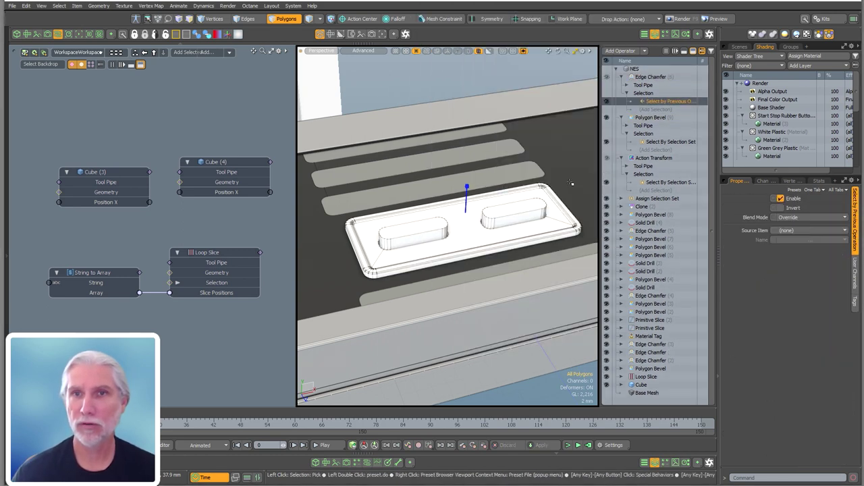
{"action": "left_click", "coordinate": [810, 230]}
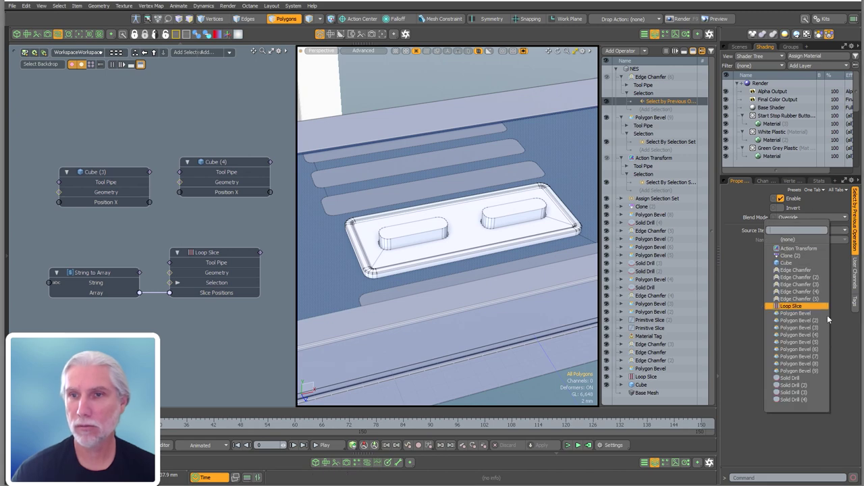
{"action": "left_click", "coordinate": [803, 372]}
{"action": "left_click", "coordinate": [808, 241]}
{"action": "left_click", "coordinate": [808, 249]}
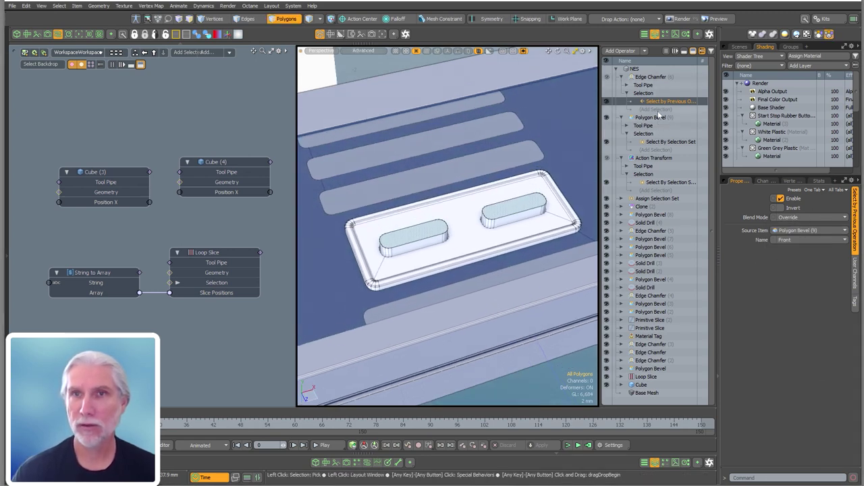
Add a Boundary Edges modifier to the Edge Chamfer's selection and set the chamfer's selection type to Edge.
{"action": "left_click", "coordinate": [655, 109]}
{"action": "left_click", "coordinate": [559, 31]}
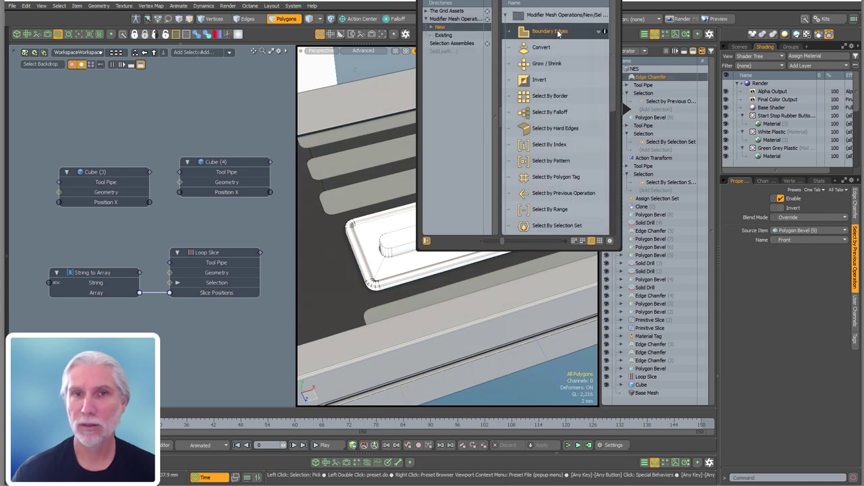
{"action": "double_click", "coordinate": [548, 31]}
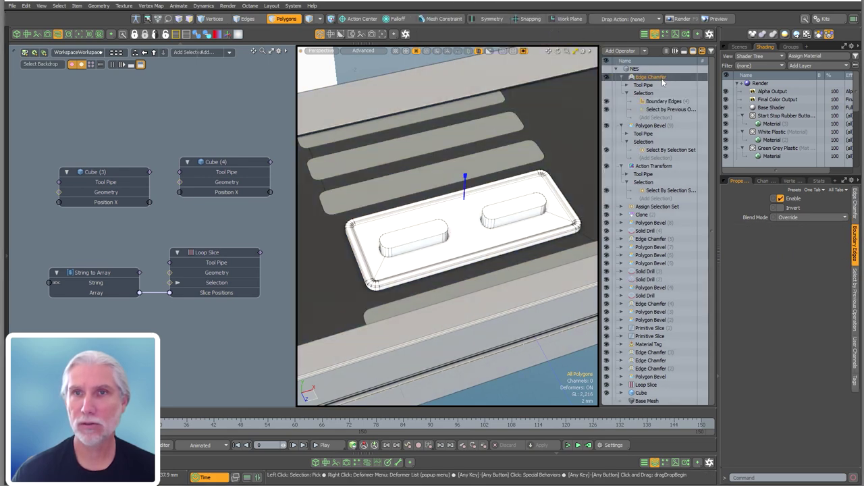
{"action": "left_click", "coordinate": [854, 209]}
{"action": "left_click", "coordinate": [794, 235]}
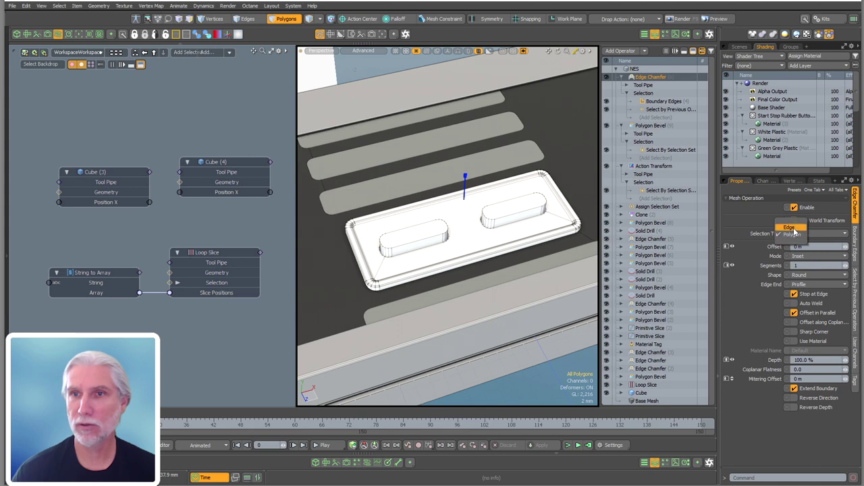
{"action": "left_click", "coordinate": [792, 227]}
Round the top edges of the rubber buttons with a 4-segment chamfer and an offset of about 1.05 mm.
{"action": "left_click_drag", "start_coordinate": [475, 239], "coordinate": [472, 230], "text": "alt"}
{"action": "scroll", "coordinate": [473, 239], "scroll_direction": "up", "scroll_amount": 3}
{"action": "key", "text": "c"}
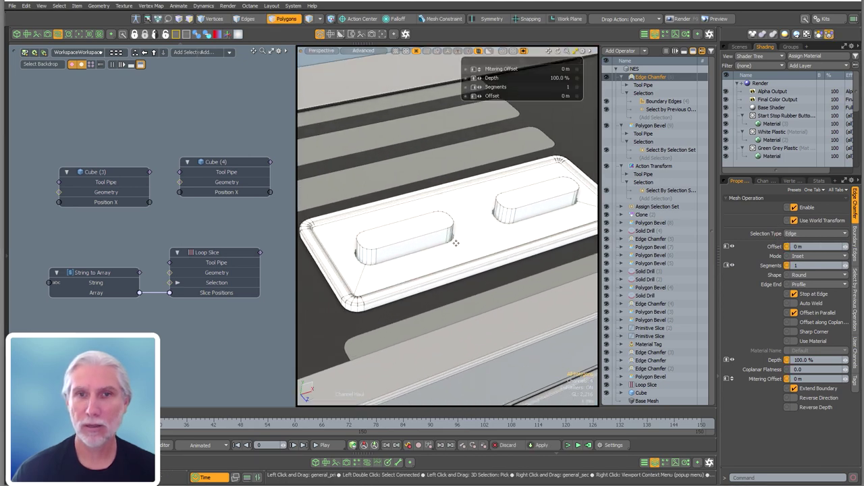
{"action": "scroll", "coordinate": [434, 250], "scroll_direction": "up", "scroll_amount": 1}
{"action": "left_click_drag", "start_coordinate": [434, 250], "coordinate": [475, 250], "text": "alt+shift"}
{"action": "left_click_drag", "start_coordinate": [475, 250], "coordinate": [517, 250]}
{"action": "scroll", "coordinate": [409, 238], "scroll_direction": "up", "scroll_amount": 5}
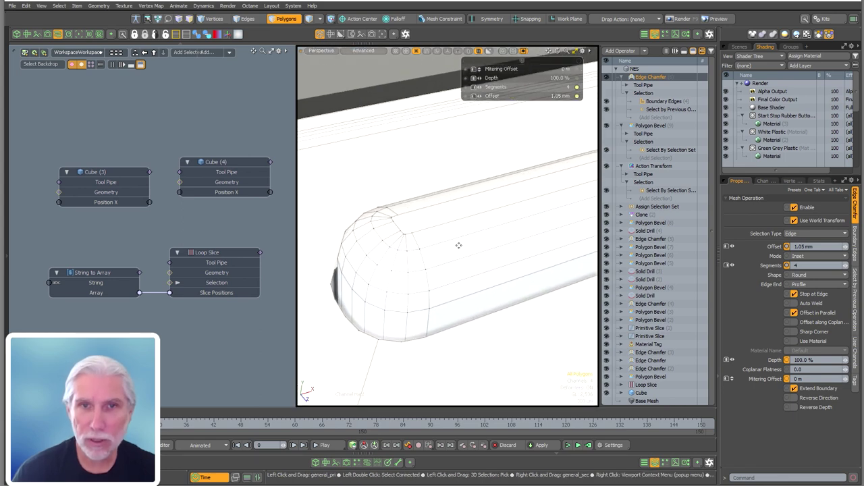
Refine the button chamfer's offset to 1 mm, trying Auto Weld and leaving it off.
{"action": "mouse_move", "coordinate": [459, 247]}
{"action": "left_mouse_down"}
{"action": "mouse_move", "coordinate": [490, 246]}
{"action": "mouse_move", "coordinate": [455, 246]}
{"action": "left_mouse_up"}
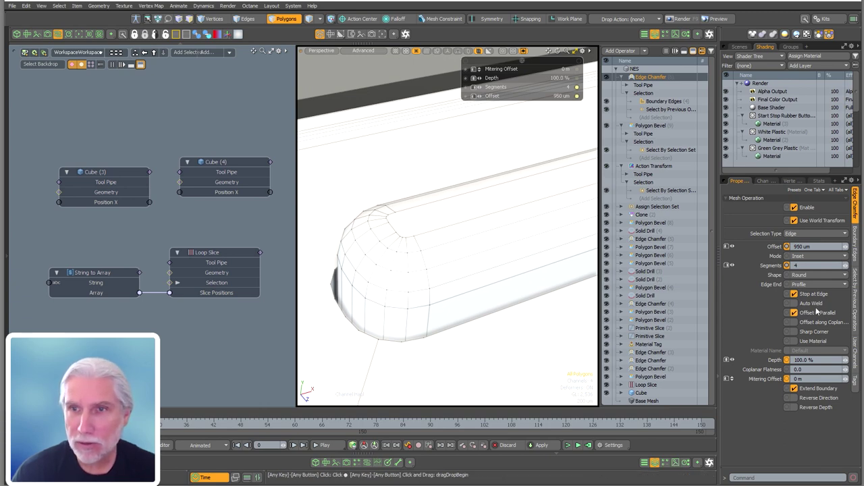
{"action": "scroll", "coordinate": [421, 226], "scroll_direction": "up", "scroll_amount": 3}
{"action": "mouse_move", "coordinate": [420, 227]}
{"action": "left_mouse_down"}
{"action": "mouse_move", "coordinate": [452, 226]}
{"action": "mouse_move", "coordinate": [400, 222]}
{"action": "mouse_move", "coordinate": [444, 227]}
{"action": "mouse_move", "coordinate": [405, 228]}
{"action": "left_mouse_up"}
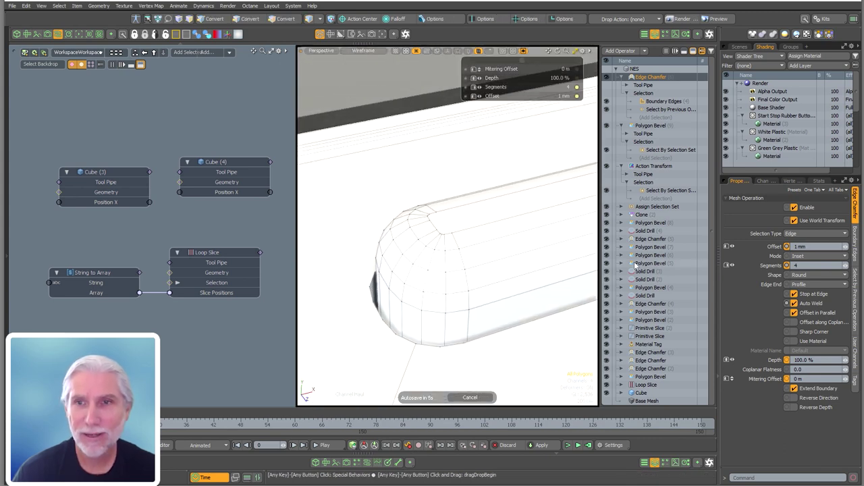
{"action": "left_click", "coordinate": [816, 303]}
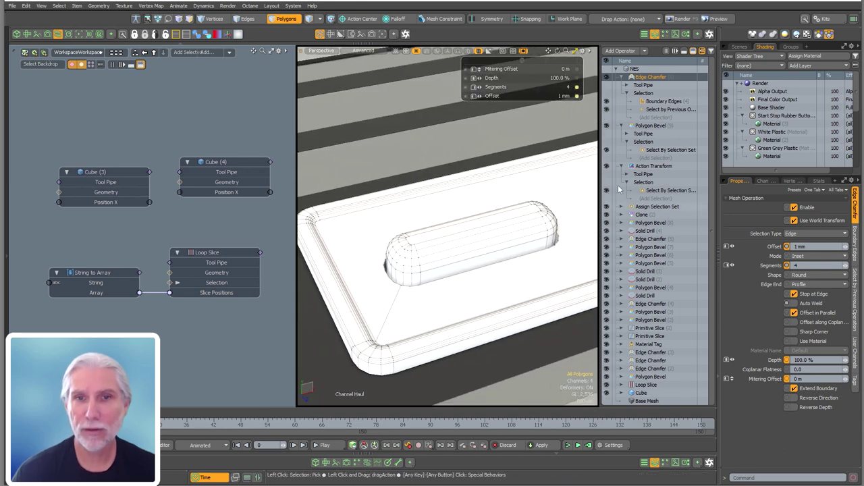
Lower the rubber buttons by reducing the top Polygon Bevel's shift to about 2.59 mm.
{"action": "left_click", "coordinate": [650, 126]}
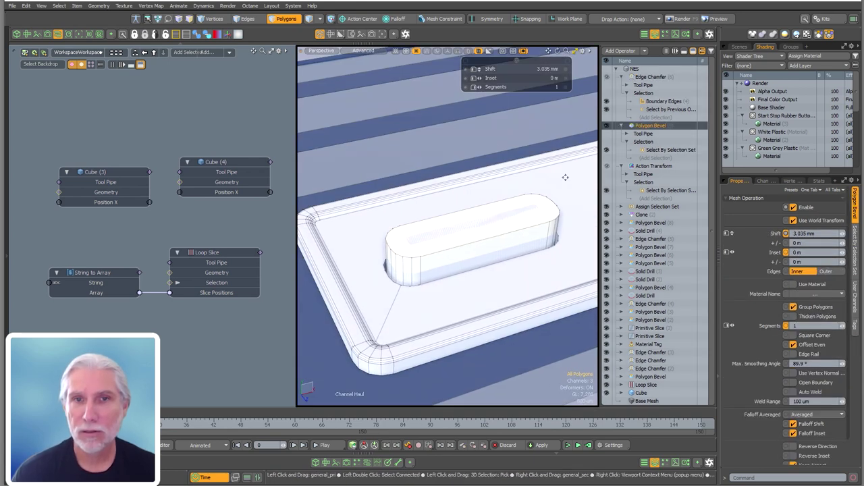
{"action": "left_click_drag", "start_coordinate": [473, 236], "coordinate": [473, 273]}
{"action": "left_click", "coordinate": [692, 51]}
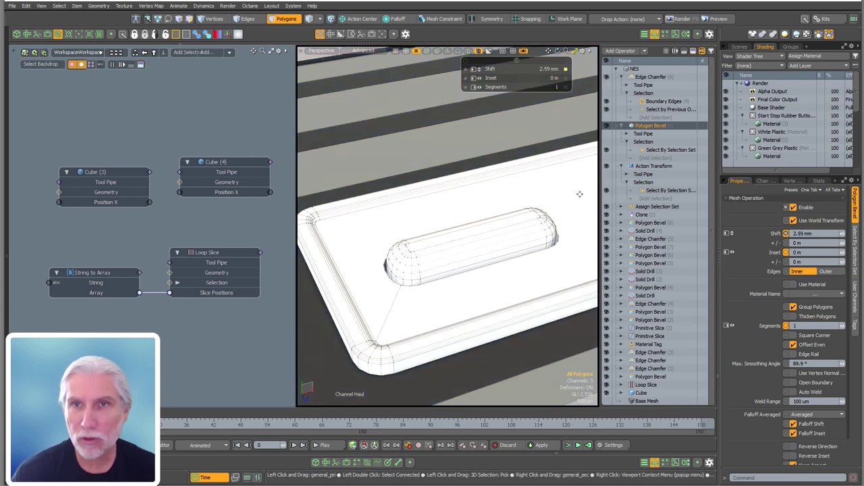
Raise the rubber buttons slightly by increasing their Polygon Bevel's shift to about 2.78 mm.
{"action": "left_click", "coordinate": [692, 51]}
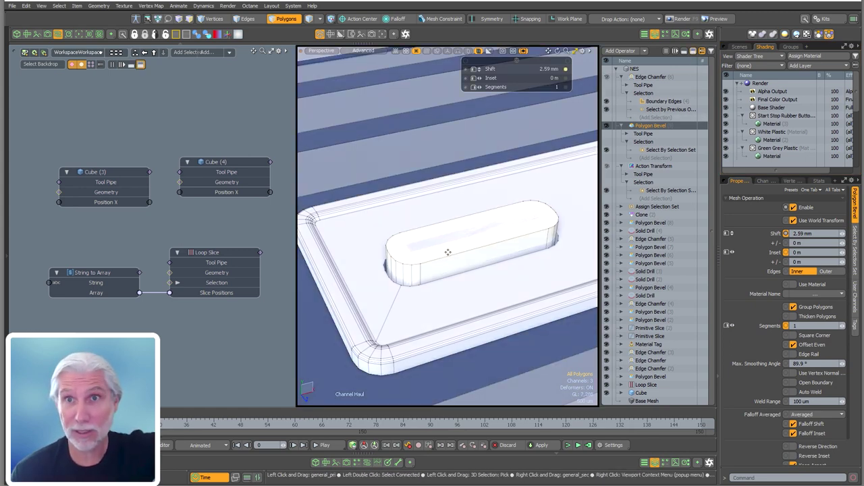
{"action": "left_click", "coordinate": [693, 53]}
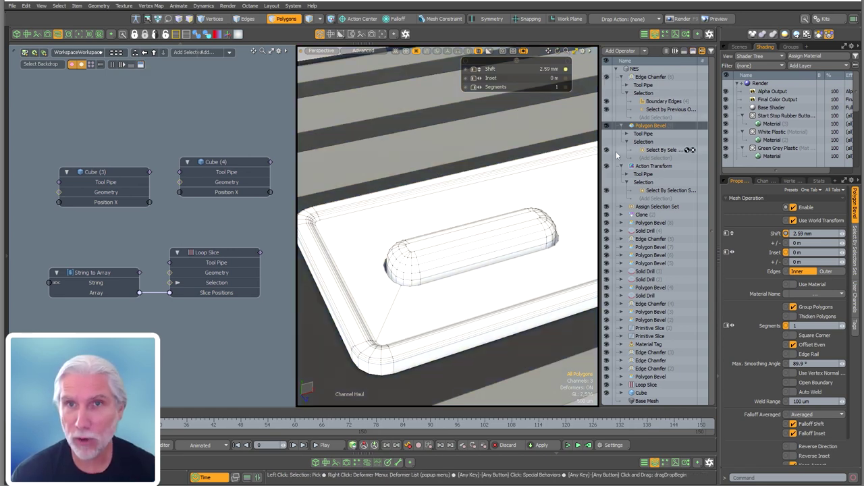
{"action": "left_click_drag", "start_coordinate": [463, 280], "coordinate": [518, 111], "text": "alt"}
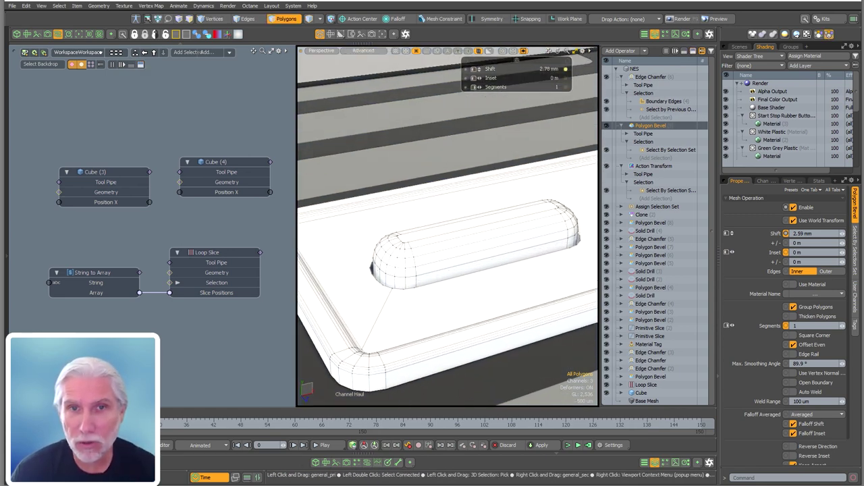
{"action": "left_click_drag", "start_coordinate": [454, 295], "coordinate": [364, 226], "text": "alt"}
{"action": "left_click_drag", "start_coordinate": [531, 265], "coordinate": [506, 236], "text": "ctrl+alt"}
Reduce the top Edge Chamfer's offset on the rubber buttons to about 480 um.
{"action": "left_click", "coordinate": [650, 77]}
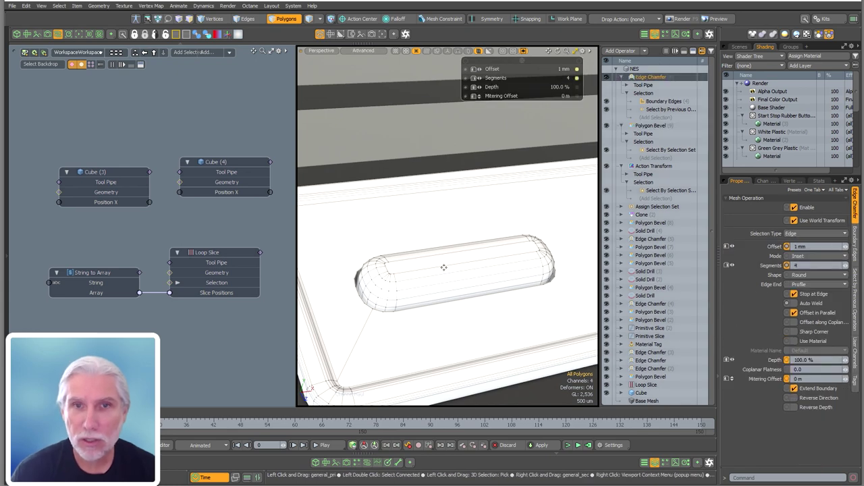
{"action": "mouse_move", "coordinate": [513, 260]}
{"action": "left_mouse_down"}
{"action": "mouse_move", "coordinate": [468, 263]}
{"action": "mouse_move", "coordinate": [498, 255]}
{"action": "left_mouse_up"}
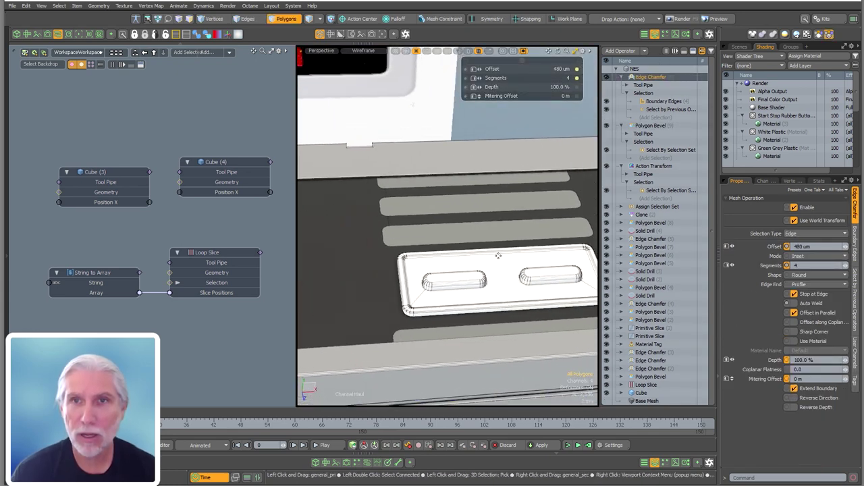
{"action": "key", "text": "Escape"}
{"action": "key", "text": "Escape"}
Collapse the expanded mesh operations and add a Material Tag operation on top of the NES mesh's stack.
{"action": "left_click", "coordinate": [621, 77]}
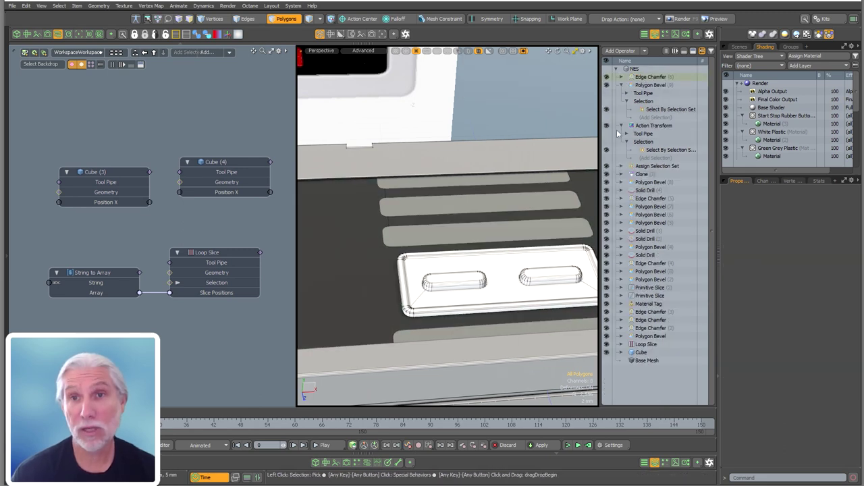
{"action": "left_click", "coordinate": [621, 85]}
{"action": "left_click", "coordinate": [621, 93]}
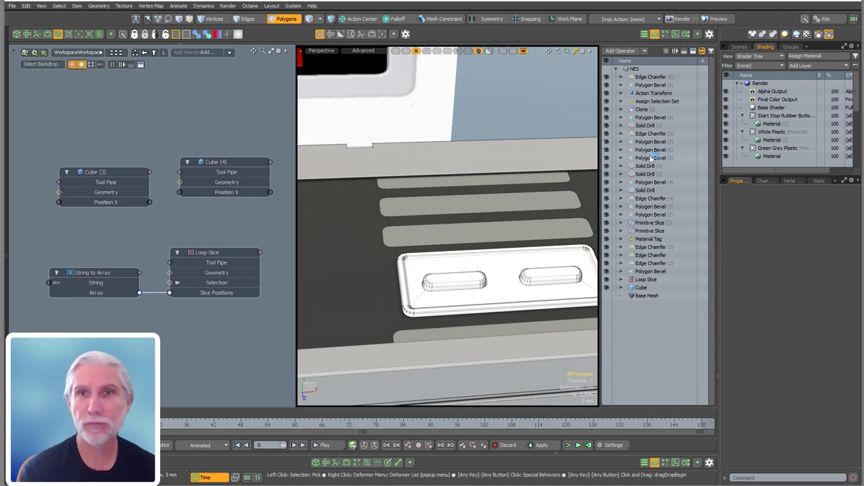
{"action": "key", "text": "n"}
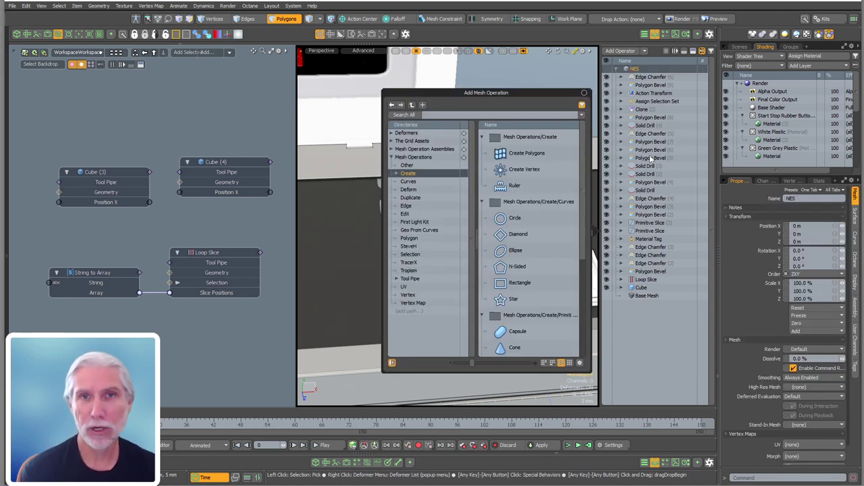
{"action": "type", "text": "mat"}
{"action": "key", "text": "Return"}
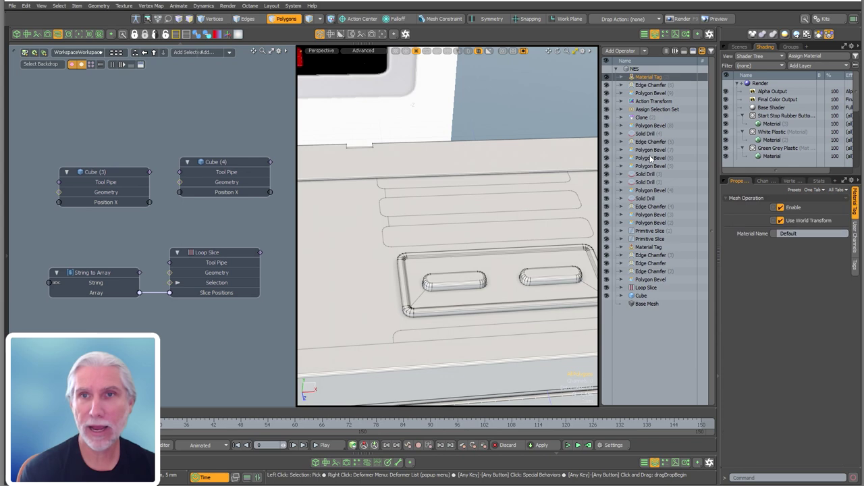
Limit the new Material Tag with a Select By Selection Set modifier that uses the Rubber Buttons set.
{"action": "left_click", "coordinate": [621, 77]}
{"action": "left_click", "coordinate": [627, 85]}
{"action": "left_click", "coordinate": [653, 93]}
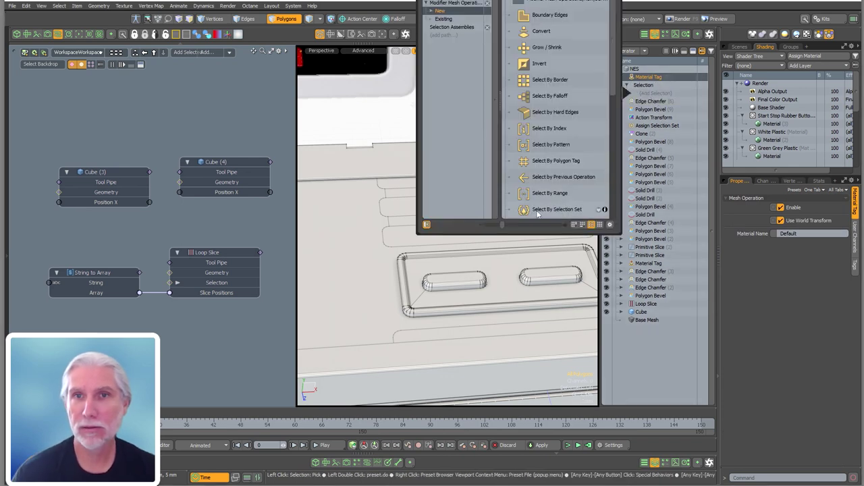
{"action": "double_click", "coordinate": [551, 209]}
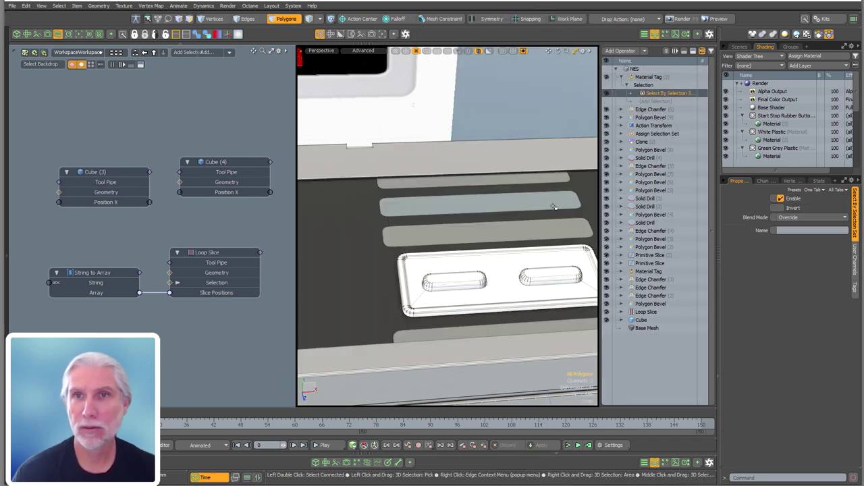
{"action": "left_click", "coordinate": [803, 229]}
{"action": "type", "text": "Rubber Buttons"}
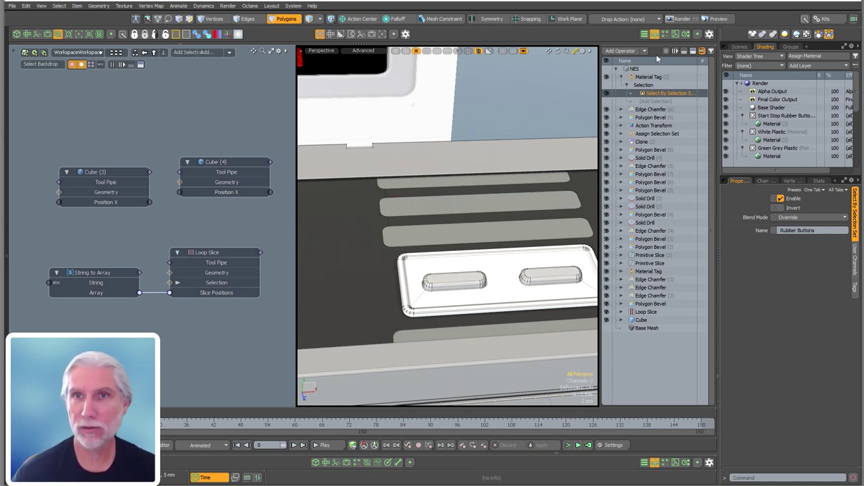
Set the new Material Tag's material name to Start Stop Rubber Buttons.
{"action": "left_click", "coordinate": [652, 78]}
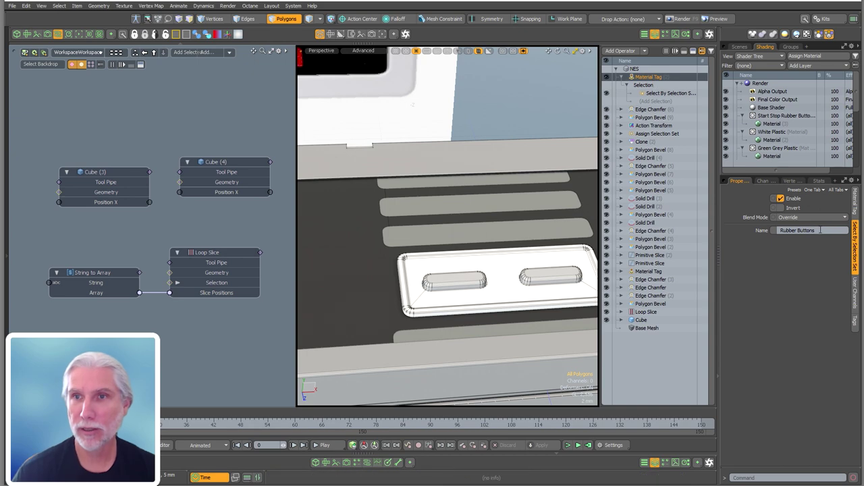
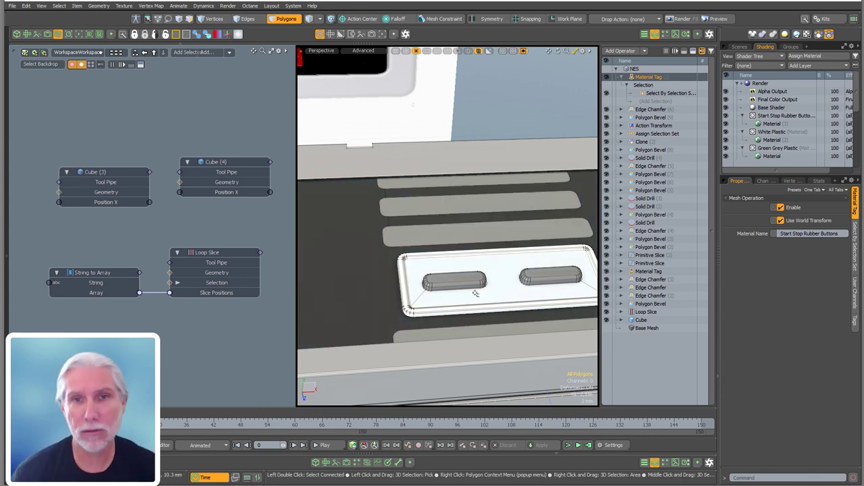
{"action": "left_click_drag", "start_coordinate": [517, 293], "coordinate": [499, 287], "text": "ctrl+alt"}
{"action": "mouse_move", "coordinate": [500, 287]}
{"action": "left_mouse_down", "text": "ctrl+alt"}
{"action": "mouse_move", "coordinate": [550, 284]}
{"action": "mouse_move", "coordinate": [499, 289]}
{"action": "left_mouse_up", "text": "ctrl+alt"}
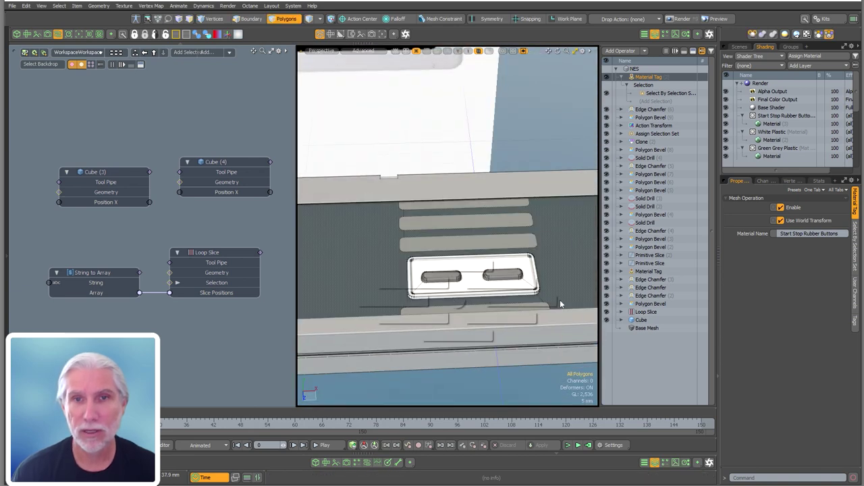
{"action": "mouse_move", "coordinate": [559, 299]}
{"action": "left_mouse_down", "text": "alt"}
{"action": "mouse_move", "coordinate": [490, 280]}
{"action": "mouse_move", "coordinate": [465, 292]}
{"action": "mouse_move", "coordinate": [414, 294]}
{"action": "mouse_move", "coordinate": [440, 320]}
{"action": "left_mouse_up", "text": "alt"}
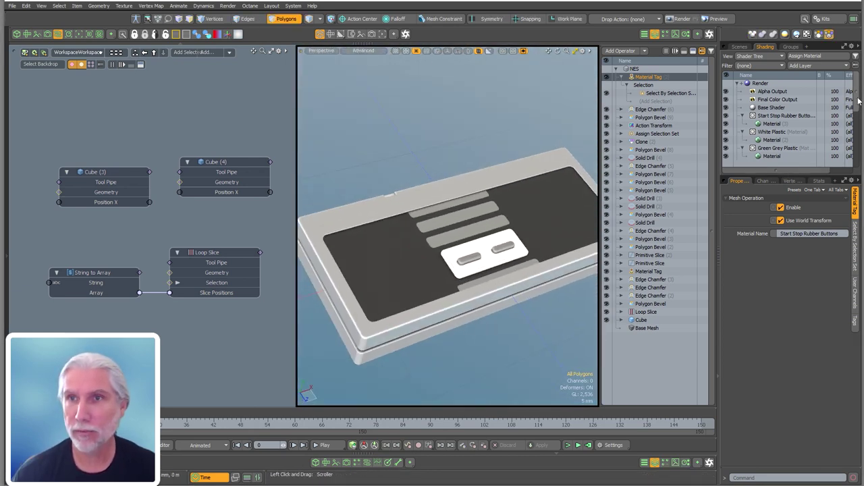
Lighten the Base Grey Plastic material's diffuse color to 0.82 in all three channels.
{"action": "left_click_drag", "start_coordinate": [856, 101], "coordinate": [856, 126]}
{"action": "left_click", "coordinate": [774, 148]}
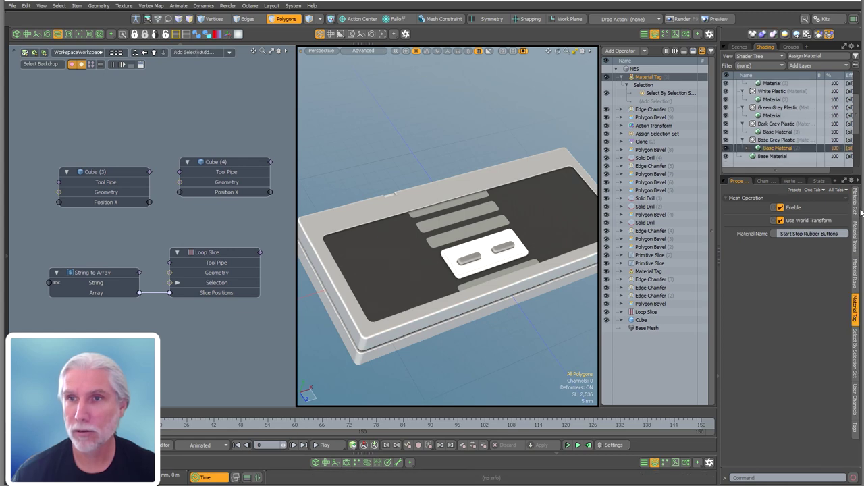
{"action": "left_click", "coordinate": [856, 209]}
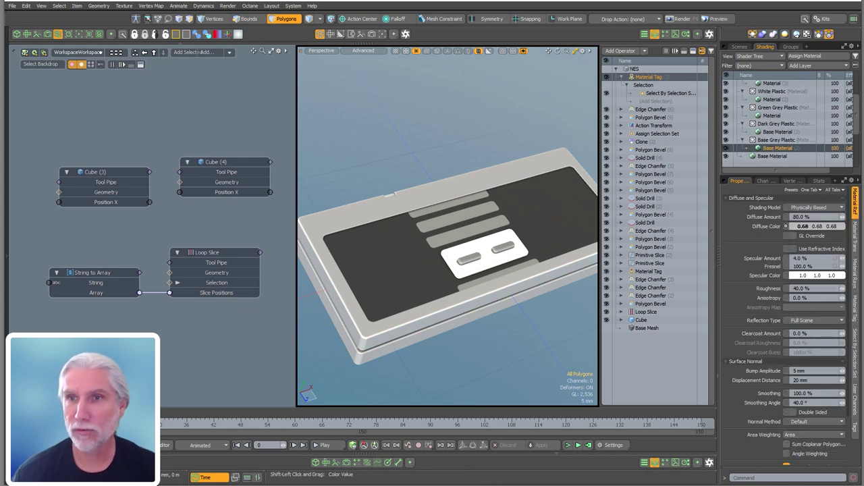
{"action": "left_click_drag", "start_coordinate": [803, 227], "coordinate": [829, 226], "text": "shift"}
{"action": "left_click_drag", "start_coordinate": [467, 259], "coordinate": [706, 276], "text": "alt"}
{"action": "scroll", "coordinate": [520, 292], "scroll_direction": "down", "scroll_amount": 4, "text": "alt"}
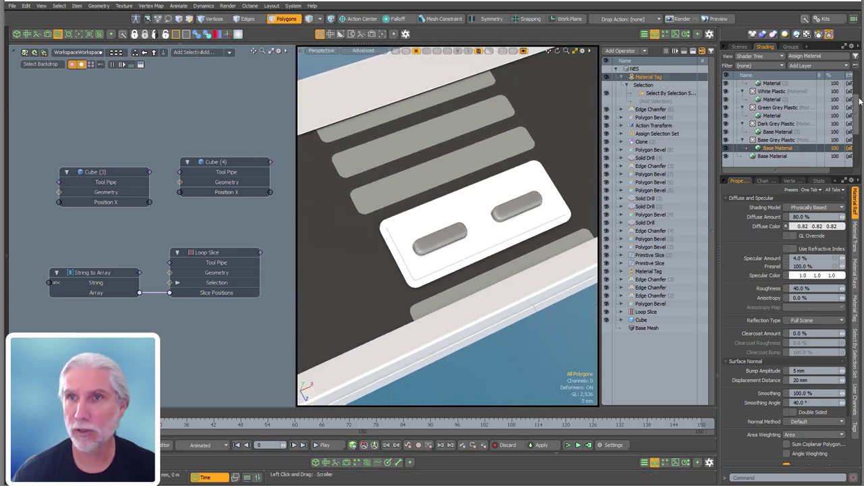
Darken the Start Stop Rubber Buttons material's diffuse color to 0.36 in all three channels.
{"action": "right_click", "coordinate": [817, 83]}
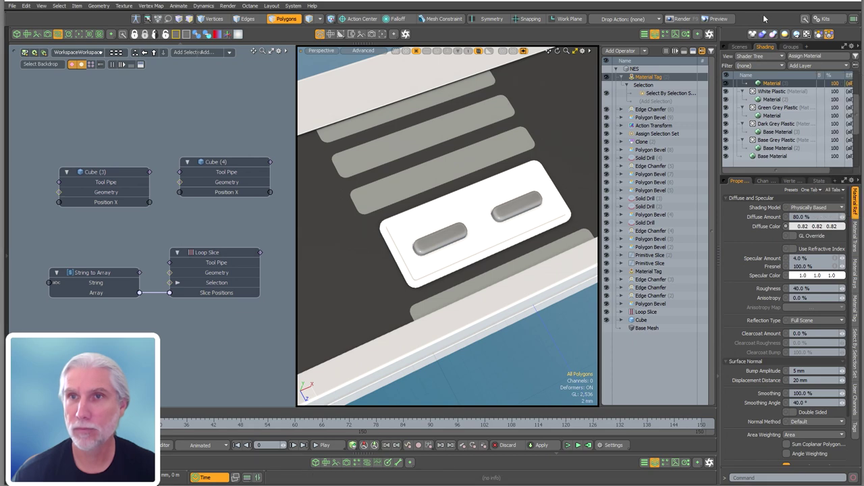
{"action": "scroll", "coordinate": [787, 108], "scroll_direction": "up", "scroll_amount": 3}
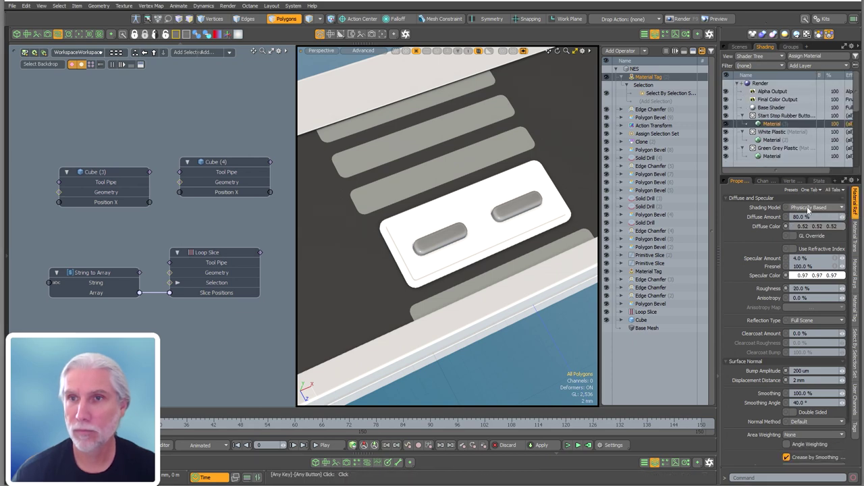
{"action": "left_click_drag", "start_coordinate": [810, 227], "coordinate": [741, 243]}
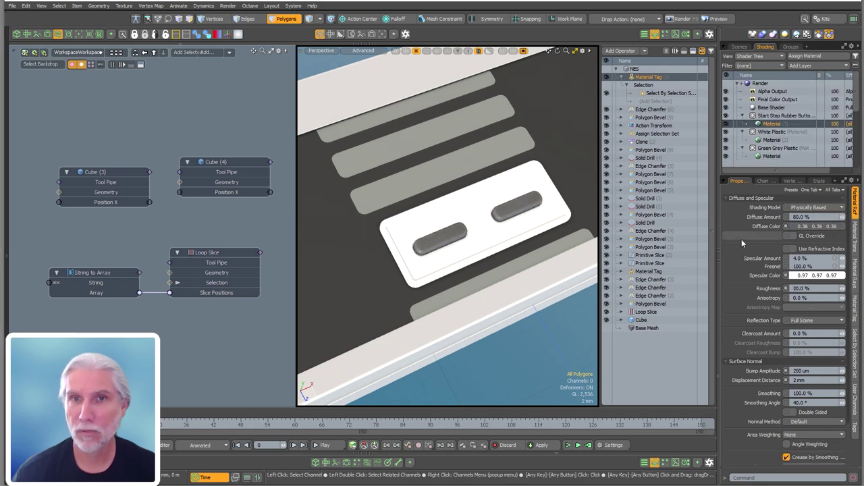
{"action": "mouse_move", "coordinate": [493, 274]}
{"action": "left_mouse_down", "text": "ctrl+alt"}
{"action": "mouse_move", "coordinate": [439, 277]}
{"action": "mouse_move", "coordinate": [416, 251]}
{"action": "mouse_move", "coordinate": [385, 251]}
{"action": "mouse_move", "coordinate": [534, 277]}
{"action": "mouse_move", "coordinate": [464, 250]}
{"action": "mouse_move", "coordinate": [471, 231]}
{"action": "mouse_move", "coordinate": [513, 250]}
{"action": "mouse_move", "coordinate": [513, 233]}
{"action": "mouse_move", "coordinate": [494, 257]}
{"action": "left_mouse_up", "text": "ctrl+alt"}
{"action": "scroll", "coordinate": [514, 262], "scroll_direction": "up", "scroll_amount": 10}
{"action": "left_click_drag", "start_coordinate": [449, 277], "coordinate": [521, 185], "text": "alt"}
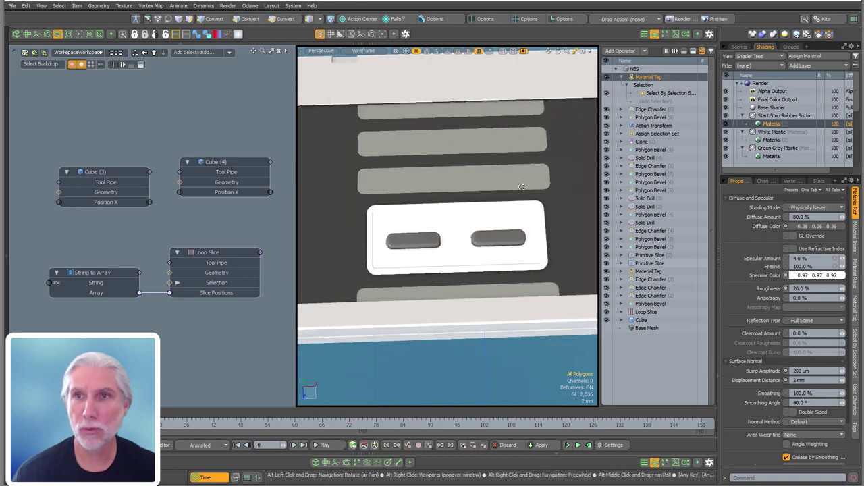
Lengthen the Cube operation of Slicer Start and Select Buttons to 11.1 mm in X, extending it toward the other button.
{"action": "left_click", "coordinate": [767, 128], "text": "ctrl"}
{"action": "left_click", "coordinate": [740, 47]}
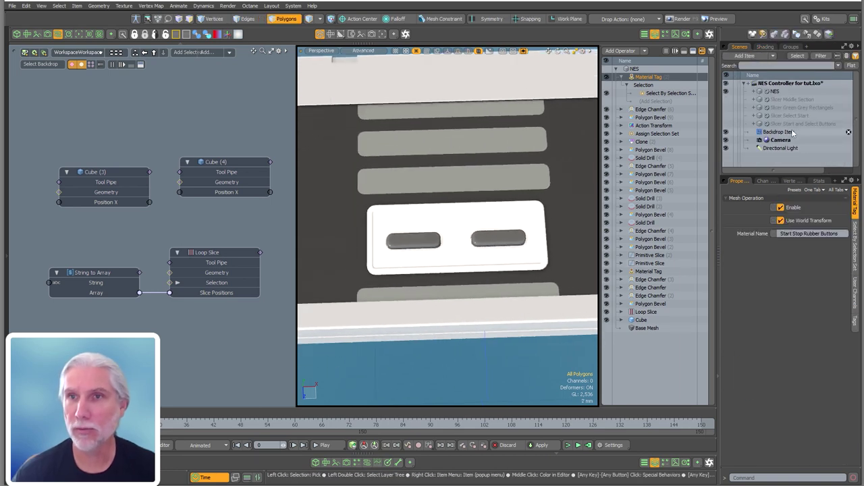
{"action": "left_click", "coordinate": [791, 124]}
{"action": "left_click", "coordinate": [646, 102]}
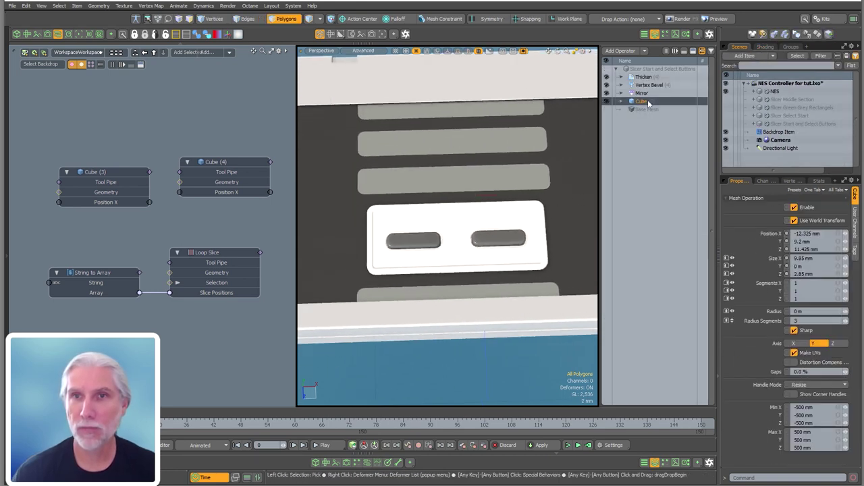
{"action": "left_click_drag", "start_coordinate": [425, 253], "coordinate": [453, 264], "text": "ctrl+alt"}
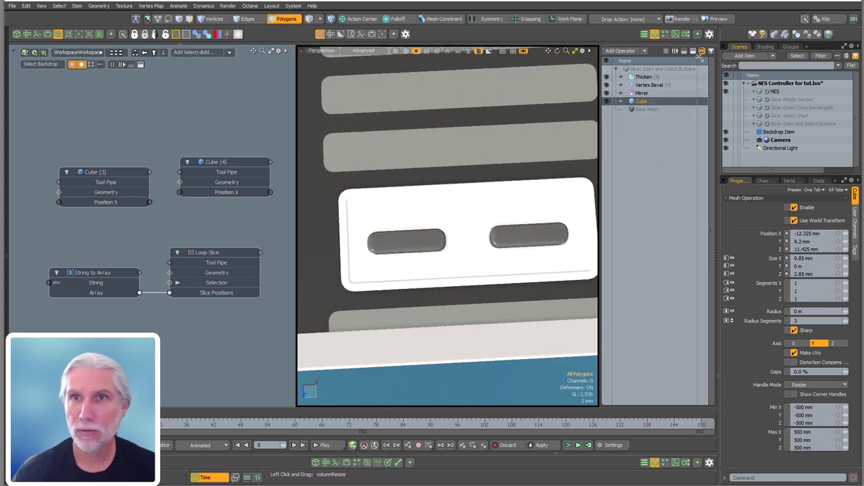
{"action": "scroll", "coordinate": [452, 226], "scroll_direction": "up", "scroll_amount": 2}
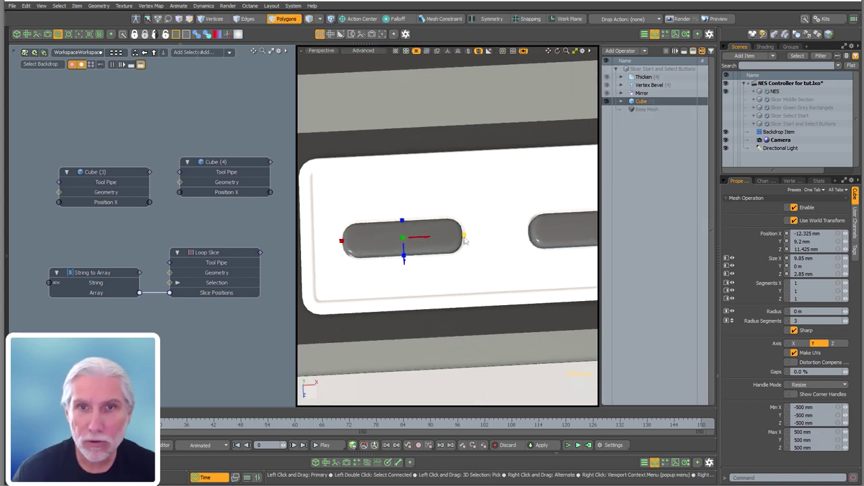
{"action": "key", "text": "k"}
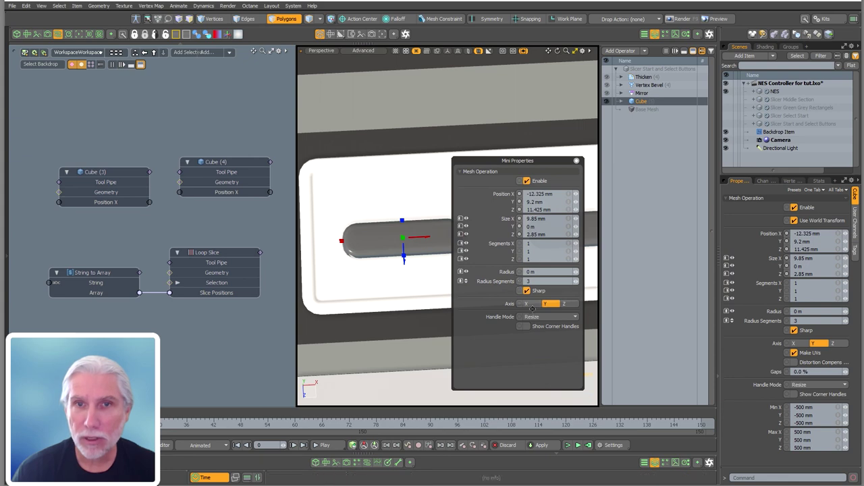
{"action": "left_click", "coordinate": [537, 317]}
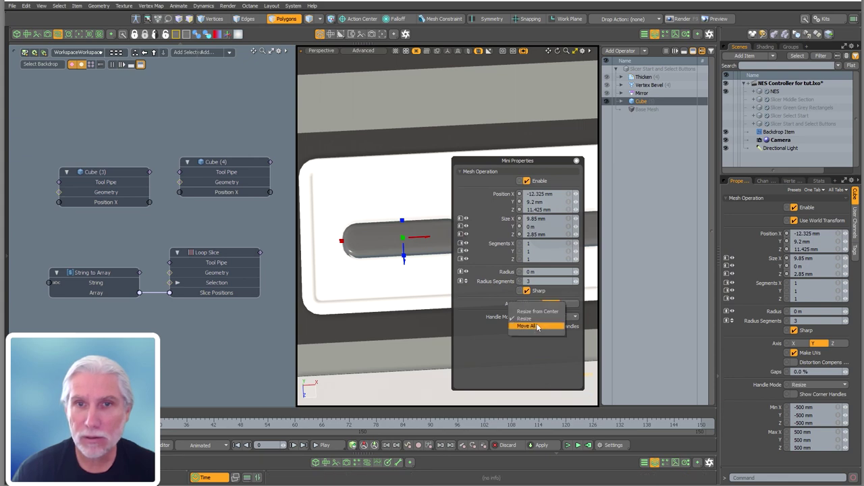
{"action": "left_click", "coordinate": [512, 373]}
{"action": "key", "text": "Escape"}
{"action": "left_click_drag", "start_coordinate": [507, 239], "coordinate": [440, 271], "text": "ctrl+alt"}
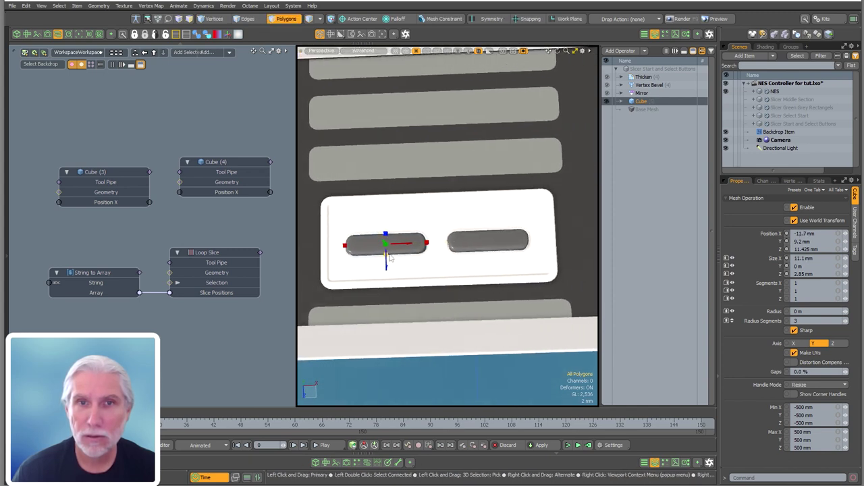
Set the slicer cube's handle mode to Resize from Center and widen it to about 3.75 mm in Z.
{"action": "left_click_drag", "start_coordinate": [386, 257], "coordinate": [385, 253]}
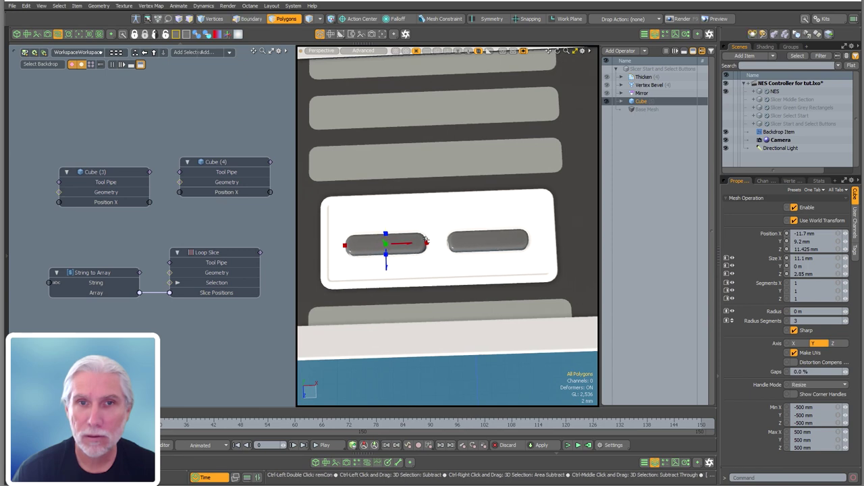
{"action": "key", "text": "k"}
{"action": "left_click", "coordinate": [483, 280]}
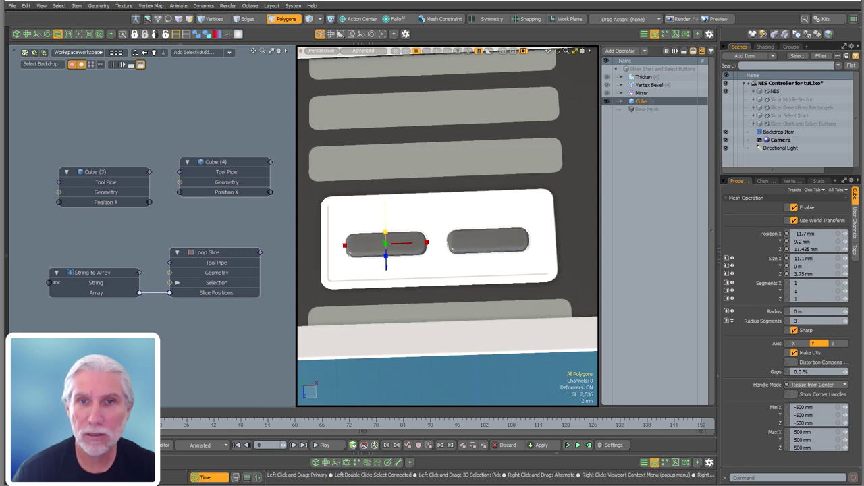
{"action": "left_click_drag", "start_coordinate": [386, 231], "coordinate": [386, 235]}
Drop the slicer cube's handles and save the scene.
{"action": "left_click_drag", "start_coordinate": [506, 240], "coordinate": [503, 283], "text": "alt"}
{"action": "scroll", "coordinate": [520, 197], "scroll_direction": "down", "scroll_amount": 3}
{"action": "scroll", "coordinate": [521, 314], "scroll_direction": "down", "scroll_amount": 6}
{"action": "left_click_drag", "start_coordinate": [503, 284], "coordinate": [706, 284], "text": "ctrl+alt"}
{"action": "left_click_drag", "start_coordinate": [438, 235], "coordinate": [517, 354]}
{"action": "key", "text": "space"}
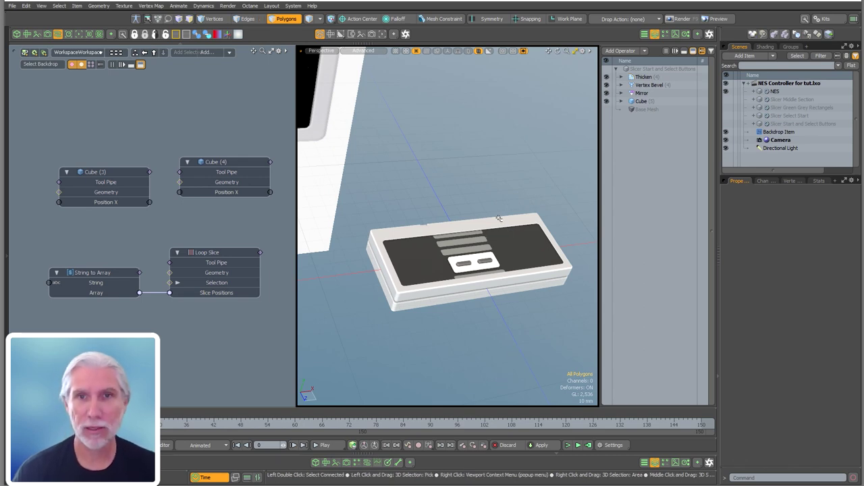
Create a new mesh item and name it Slicer A B Base.
{"action": "left_click_drag", "start_coordinate": [453, 236], "coordinate": [448, 216], "text": "ctrl+alt"}
{"action": "left_click_drag", "start_coordinate": [532, 234], "coordinate": [561, 237], "text": "alt+shift"}
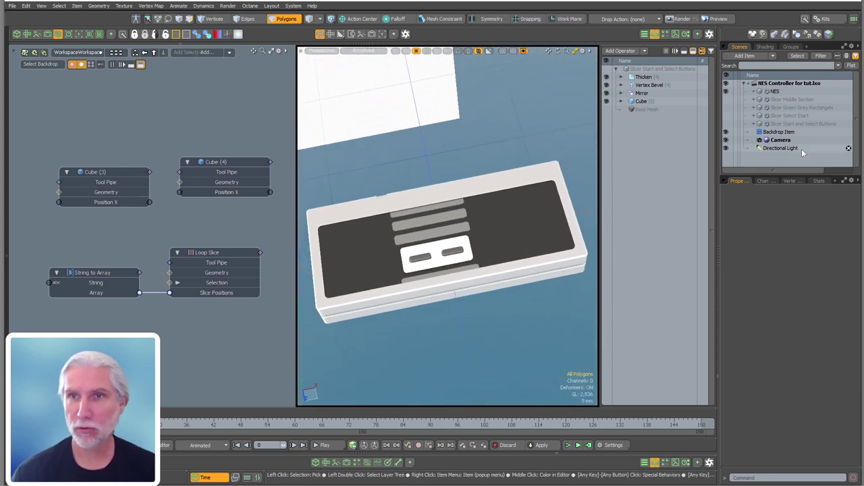
{"action": "key", "text": "n"}
{"action": "mouse_move", "coordinate": [777, 140]}
{"action": "left_mouse_down"}
{"action": "mouse_move", "coordinate": [788, 136]}
{"action": "mouse_move", "coordinate": [774, 137]}
{"action": "left_mouse_up"}
{"action": "double_click", "coordinate": [774, 133]}
{"action": "type", "text": "S"}
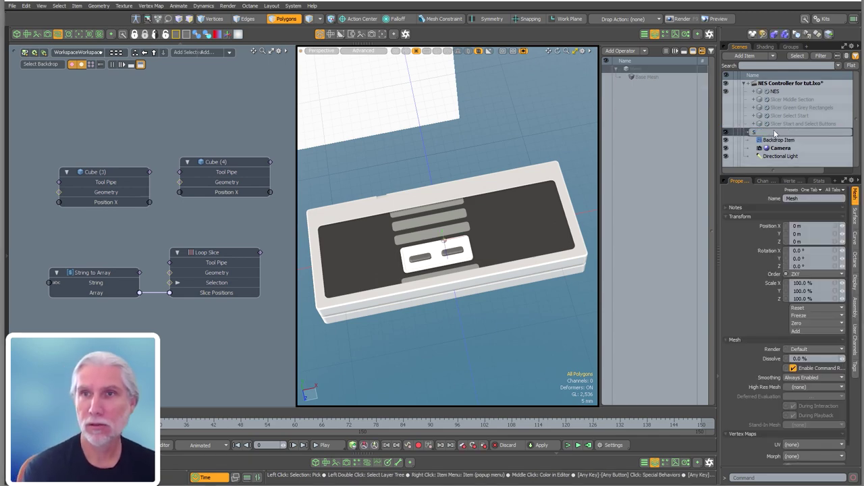
{"action": "type", "text": "licer A B"}
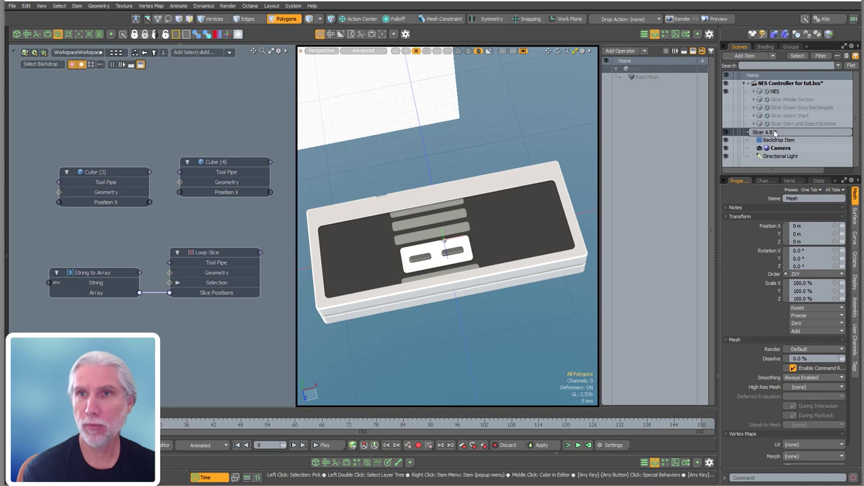
{"action": "type", "text": " Base"}
{"action": "key", "text": "Return"}
Examine the square bases around the A and B buttons in the reference image, and return to the modelled controller.
{"action": "scroll", "coordinate": [337, 119], "scroll_direction": "down", "scroll_amount": 5}
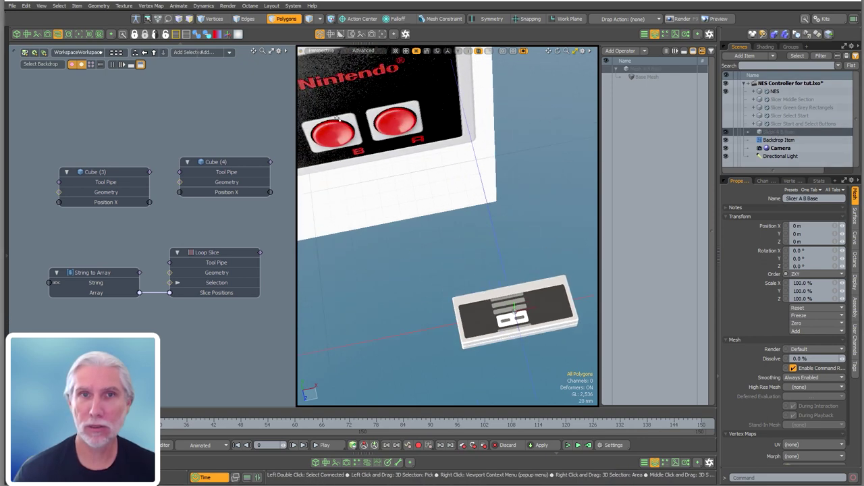
{"action": "left_click_drag", "start_coordinate": [398, 222], "coordinate": [465, 146], "text": "alt"}
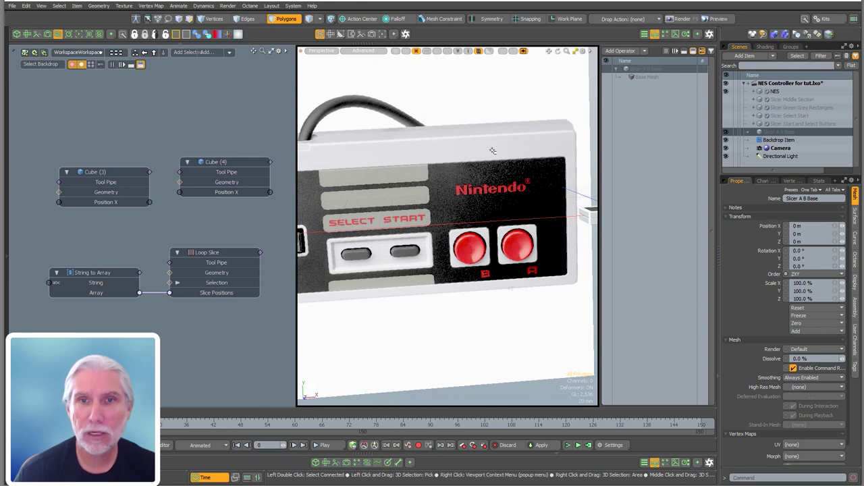
{"action": "left_click_drag", "start_coordinate": [419, 156], "coordinate": [456, 203], "text": "alt"}
{"action": "left_click_drag", "start_coordinate": [500, 221], "coordinate": [439, 223], "text": "ctrl+alt"}
{"action": "left_click_drag", "start_coordinate": [541, 232], "coordinate": [479, 232], "text": "alt+shift"}
{"action": "left_click_drag", "start_coordinate": [479, 232], "coordinate": [489, 233], "text": "ctrl+alt"}
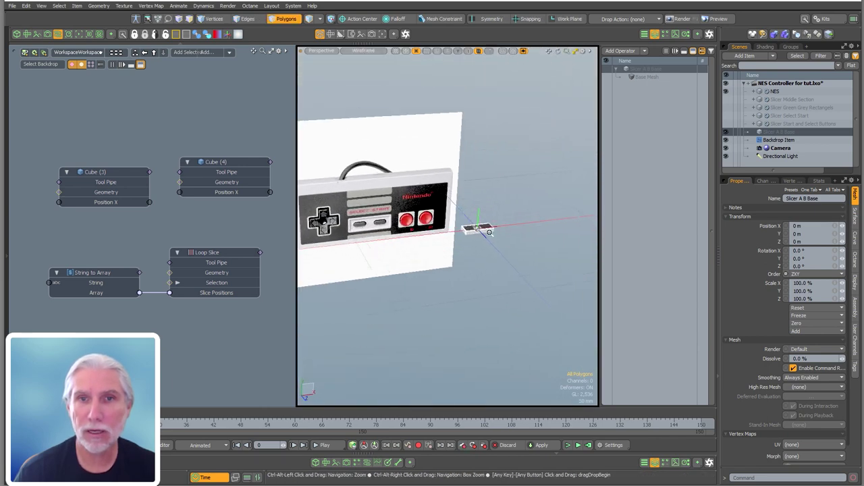
{"action": "key", "text": "shift+a"}
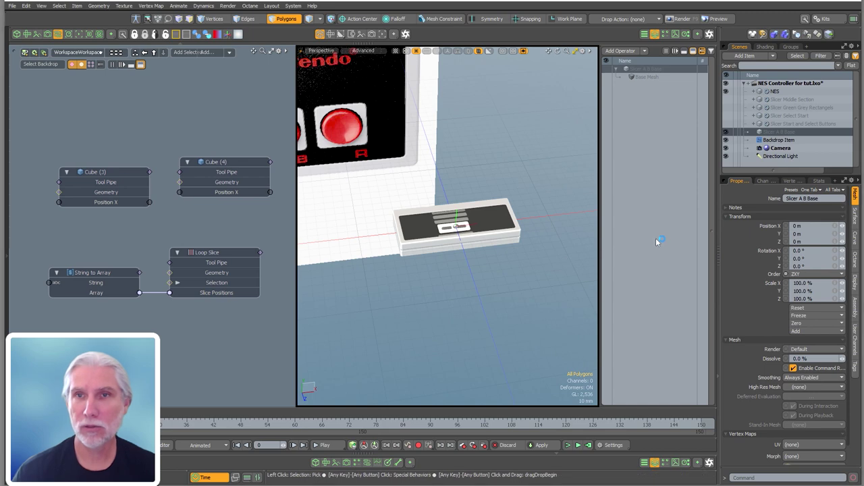
Add a Cube mesh operation to Slicer A B Base, sized 10 mm in X, Y and Z.
{"action": "key", "text": "Tab"}
{"action": "type", "text": "cube"}
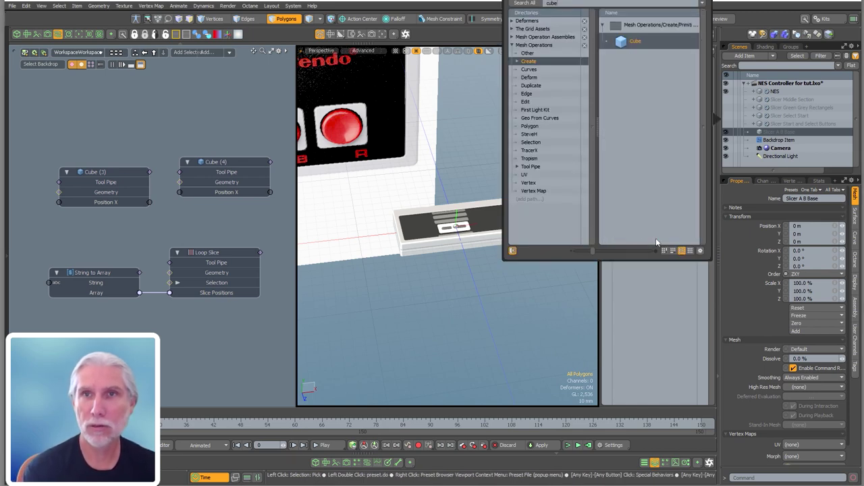
{"action": "key", "text": "Return"}
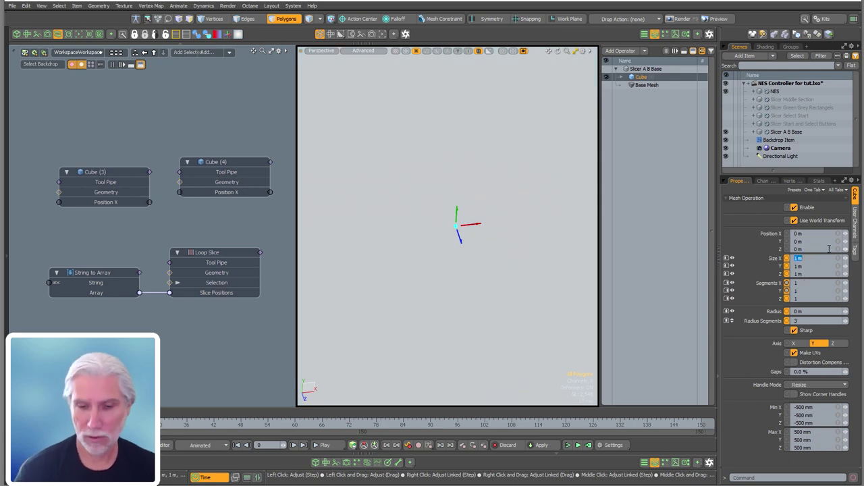
{"action": "type", "text": "10mm"}
{"action": "key", "text": "Tab"}
{"action": "key", "text": "Tab"}
{"action": "type", "text": ".01"}
{"action": "key", "text": "Return"}
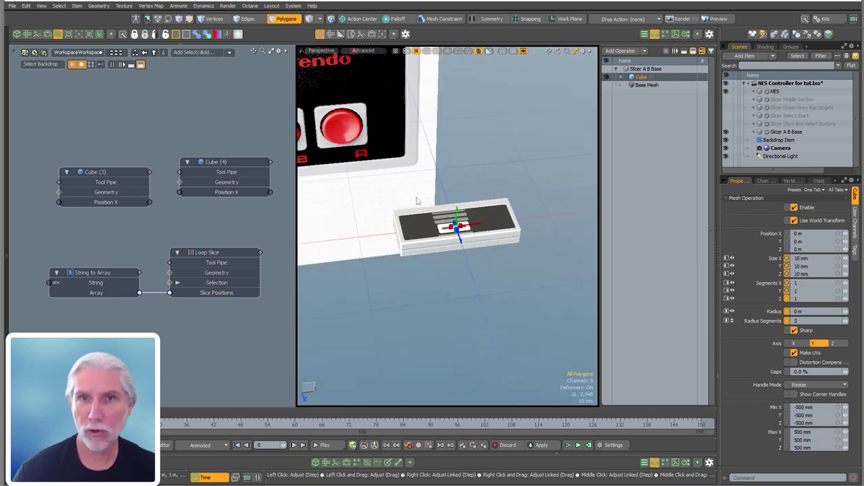
Move the cube onto the controller's dark panel beside the Select/Start plate, at about X 26, Y 7.9, Z 13.3 mm.
{"action": "left_click_drag", "start_coordinate": [416, 201], "coordinate": [590, 215], "text": "ctrl+alt"}
{"action": "left_click_drag", "start_coordinate": [590, 215], "coordinate": [577, 276], "text": "ctrl+alt"}
{"action": "left_click_drag", "start_coordinate": [578, 277], "coordinate": [428, 217], "text": "ctrl+alt"}
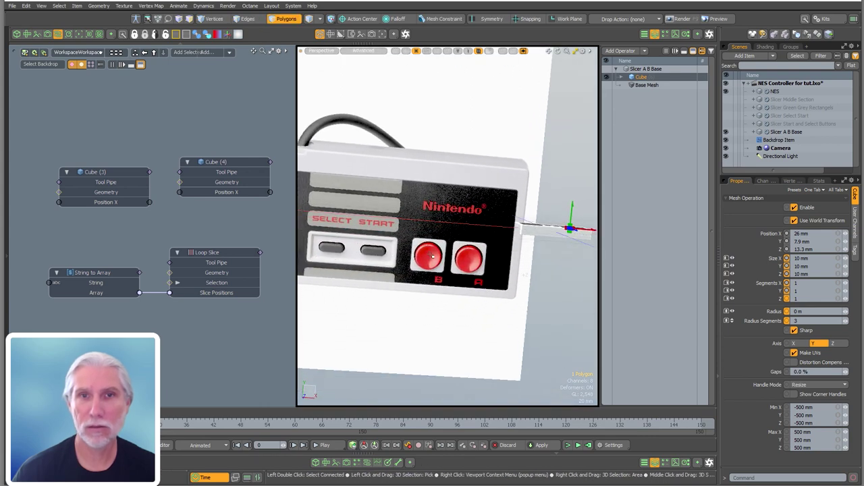
{"action": "left_click_drag", "start_coordinate": [456, 216], "coordinate": [459, 248], "text": "alt"}
{"action": "left_click_drag", "start_coordinate": [459, 248], "coordinate": [500, 258], "text": "ctrl+alt"}
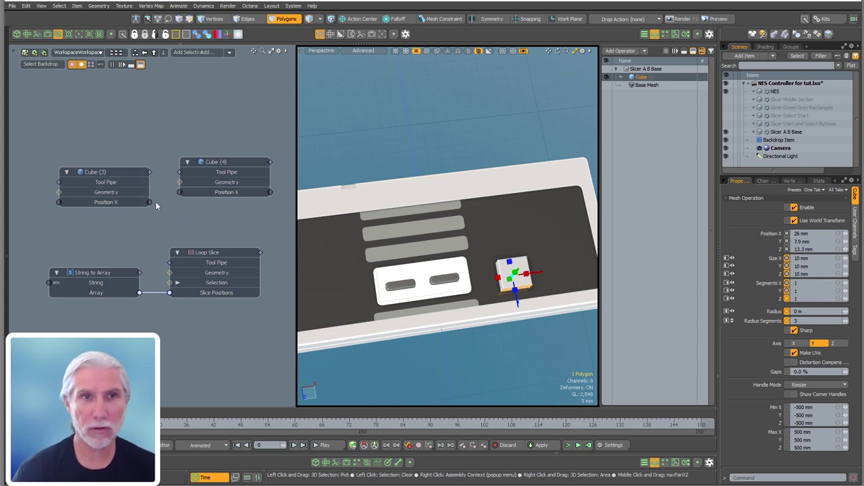
{"action": "left_click_drag", "start_coordinate": [473, 281], "coordinate": [464, 254], "text": "alt+shift"}
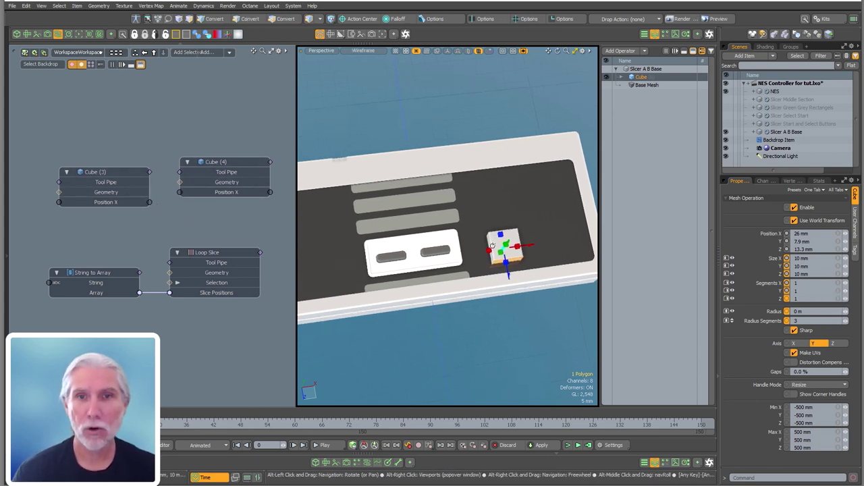
Copy the Z position of the Slicer Select Start cube, 10.85 mm, to the Slicer A B Base cube.
{"action": "left_click", "coordinate": [454, 268]}
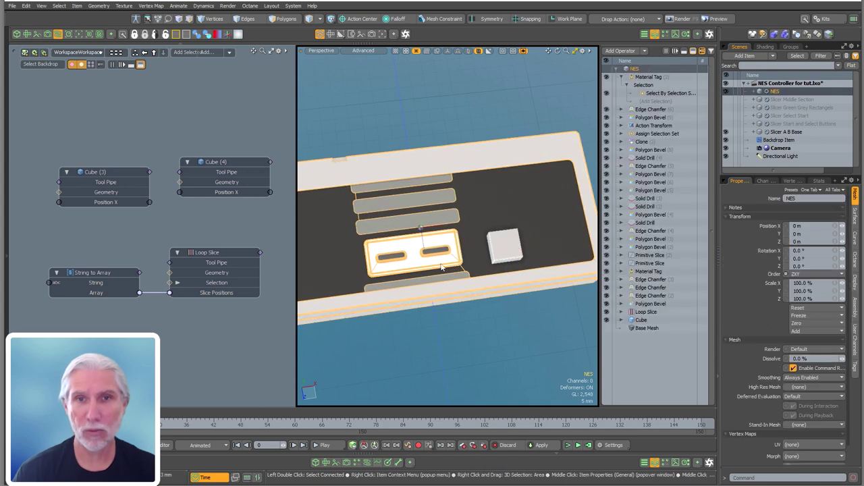
{"action": "left_click", "coordinate": [787, 125]}
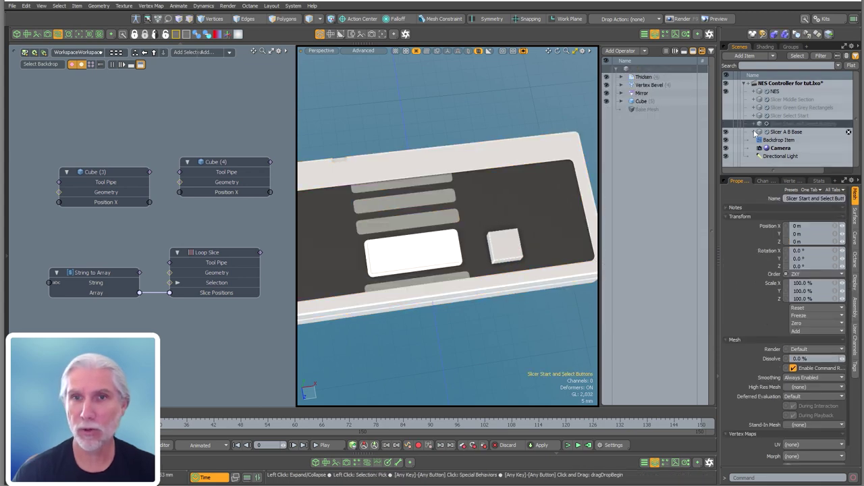
{"action": "left_click", "coordinate": [785, 117]}
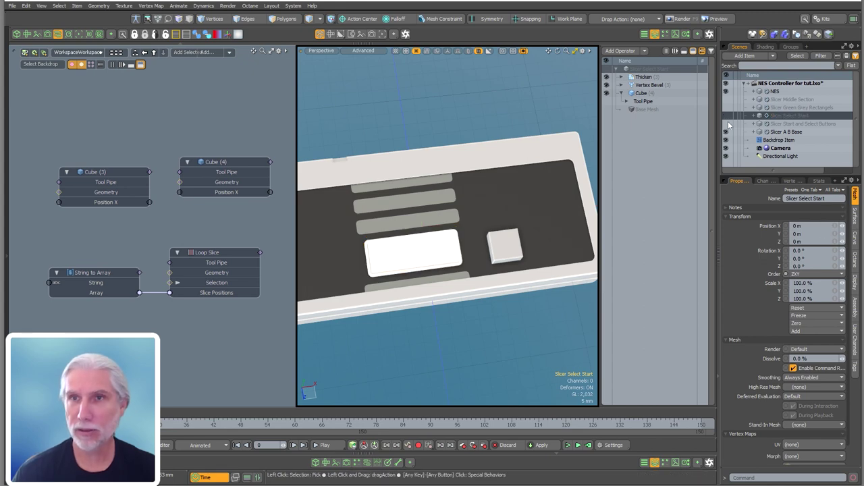
{"action": "left_click", "coordinate": [643, 93]}
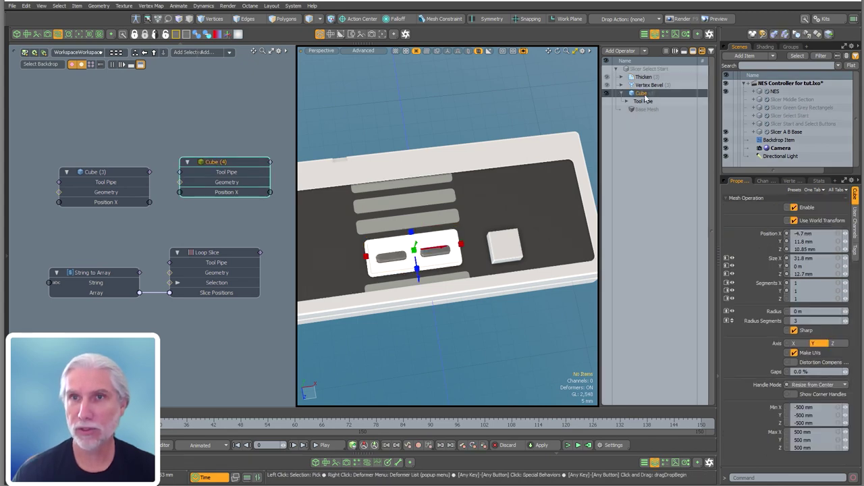
{"action": "left_click", "coordinate": [829, 246]}
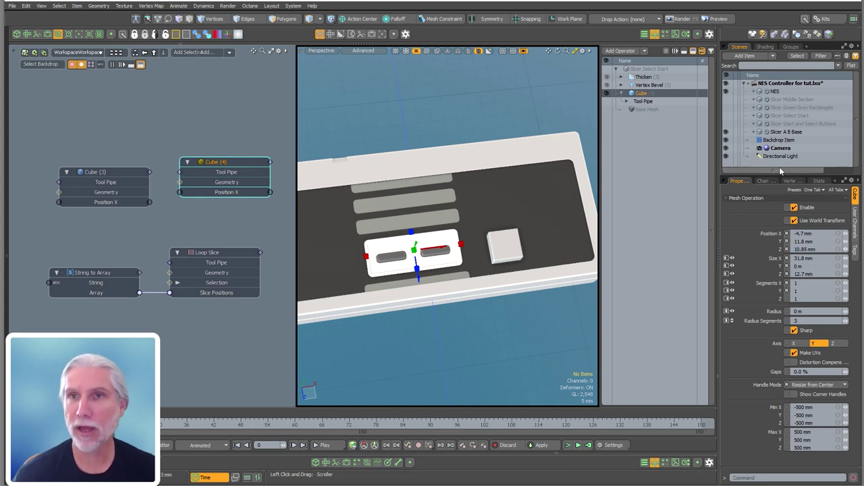
{"action": "left_click", "coordinate": [786, 133]}
{"action": "left_click", "coordinate": [644, 77]}
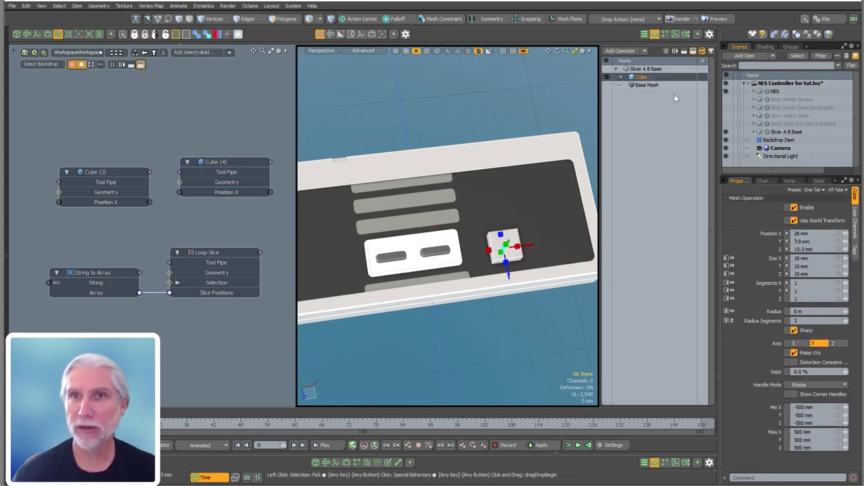
{"action": "left_click", "coordinate": [831, 249]}
Set the cube's handle mode to Resize from Center and resize it to 14 mm in X and Z.
{"action": "left_click_drag", "start_coordinate": [531, 249], "coordinate": [523, 230], "text": "alt"}
{"action": "scroll", "coordinate": [503, 253], "scroll_direction": "up", "scroll_amount": 3}
{"action": "key", "text": "k"}
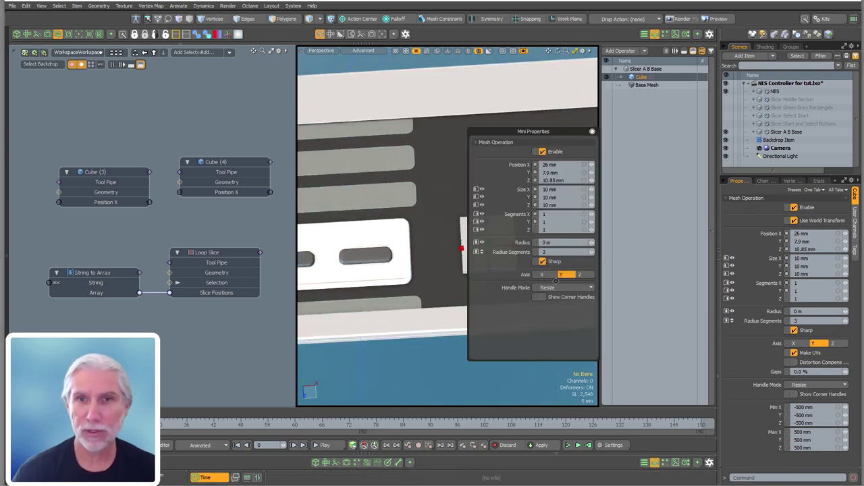
{"action": "left_click", "coordinate": [554, 280]}
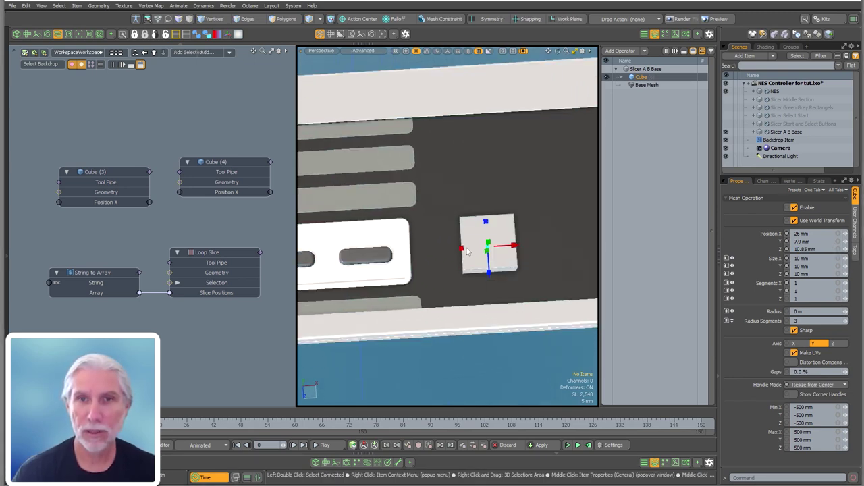
{"action": "left_click_drag", "start_coordinate": [461, 248], "coordinate": [446, 249]}
{"action": "left_click_drag", "start_coordinate": [489, 273], "coordinate": [490, 286]}
{"action": "left_click_drag", "start_coordinate": [527, 247], "coordinate": [524, 247]}
{"action": "left_click_drag", "start_coordinate": [480, 161], "coordinate": [495, 230], "text": "alt+shift"}
{"action": "scroll", "coordinate": [491, 197], "scroll_direction": "down", "scroll_amount": 3}
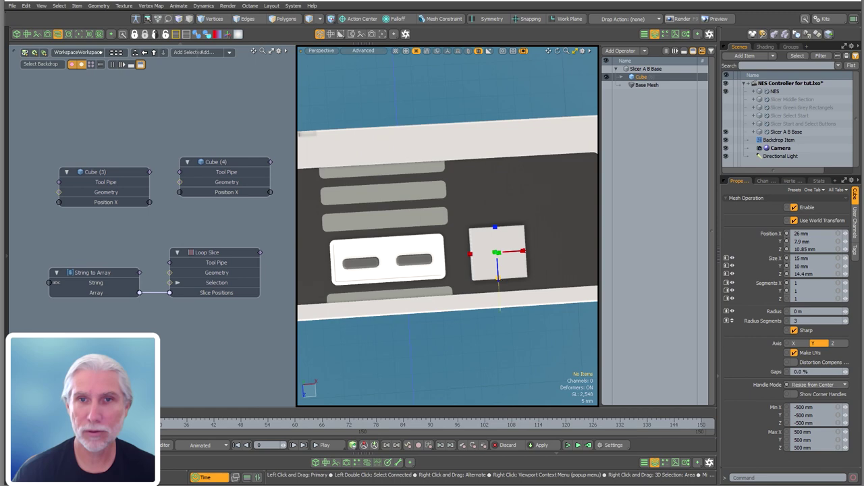
{"action": "left_click_drag", "start_coordinate": [498, 279], "coordinate": [498, 276]}
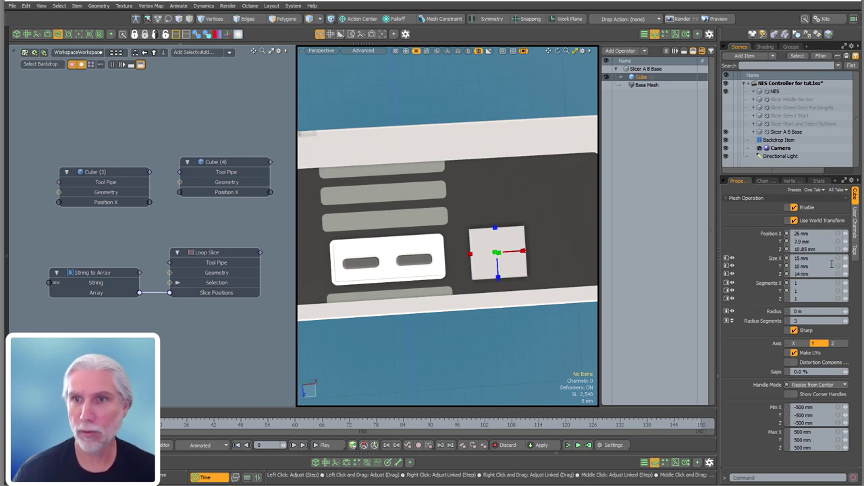
{"action": "left_click", "coordinate": [831, 260]}
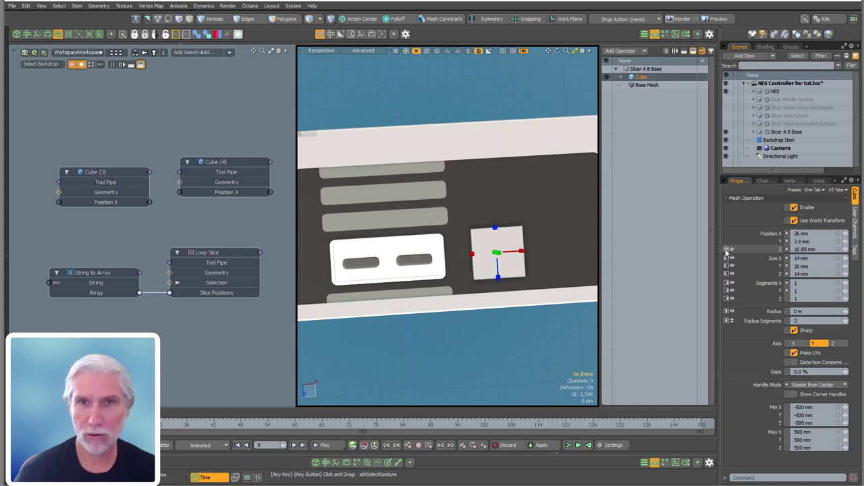
Shift the cube along X to a position of 27 mm.
{"action": "left_click_drag", "start_coordinate": [459, 250], "coordinate": [417, 244], "text": "alt"}
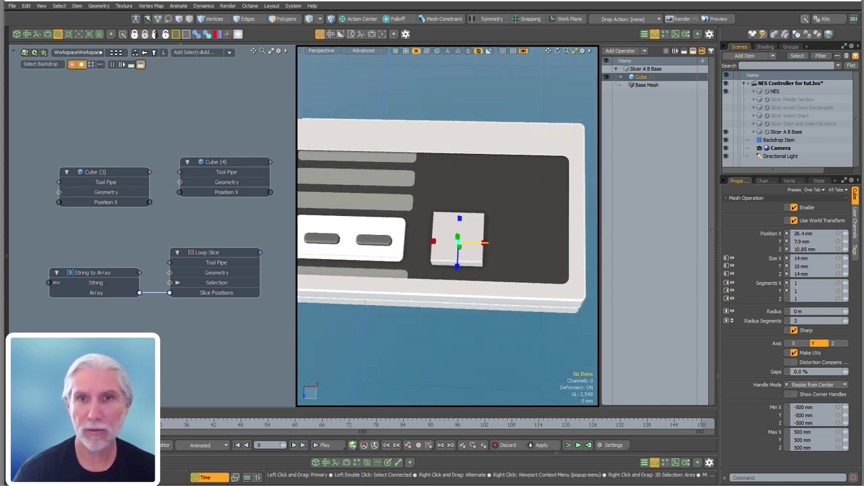
{"action": "left_click_drag", "start_coordinate": [487, 243], "coordinate": [486, 242]}
{"action": "left_click_drag", "start_coordinate": [472, 253], "coordinate": [430, 252], "text": "alt"}
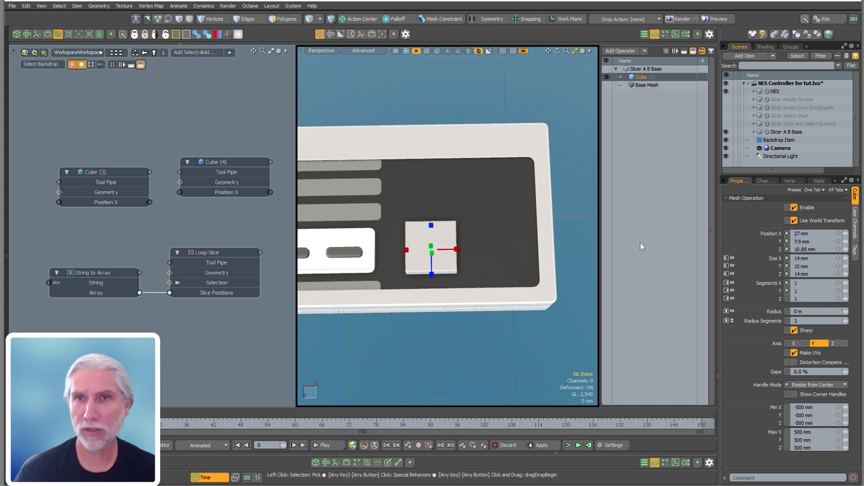
Flatten the cube to 0 in Y size and raise it above the controller's dark panel.
{"action": "left_click_drag", "start_coordinate": [816, 267], "coordinate": [743, 261]}
{"action": "type", "text": "0"}
{"action": "key", "text": "Return"}
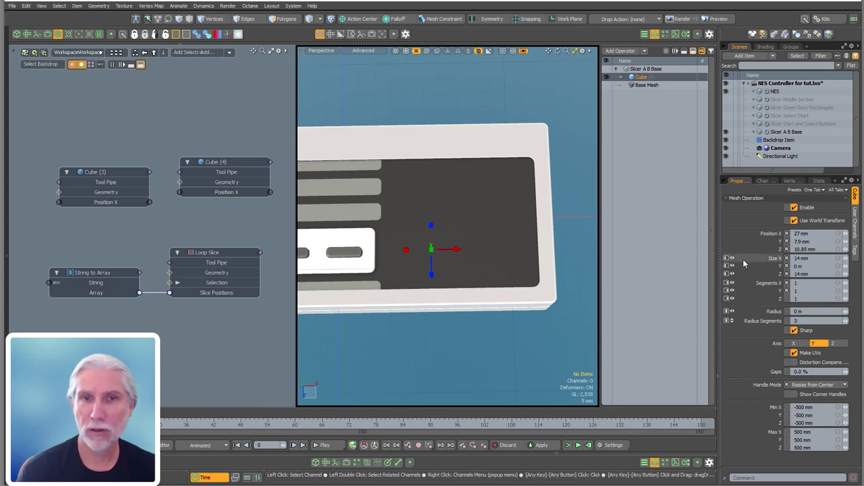
{"action": "left_click_drag", "start_coordinate": [476, 264], "coordinate": [473, 220], "text": "alt"}
{"action": "left_click_drag", "start_coordinate": [424, 174], "coordinate": [421, 160]}
{"action": "left_click_drag", "start_coordinate": [428, 190], "coordinate": [459, 240], "text": "alt"}
Add a Vertex Bevel operation to Slicer A B Base with an inset of 1.1 mm and a round level of 2.
{"action": "double_click", "coordinate": [645, 198]}
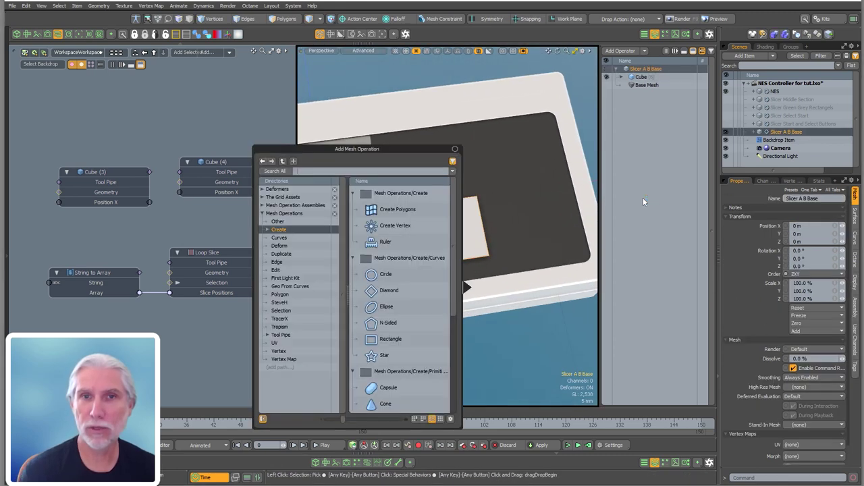
{"action": "type", "text": "vertex b"}
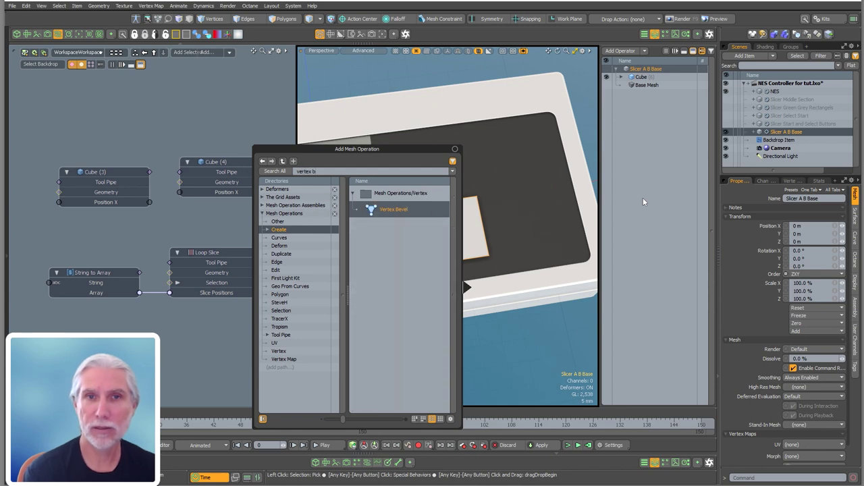
{"action": "key", "text": "Return"}
{"action": "scroll", "coordinate": [447, 222], "scroll_direction": "up", "scroll_amount": 5}
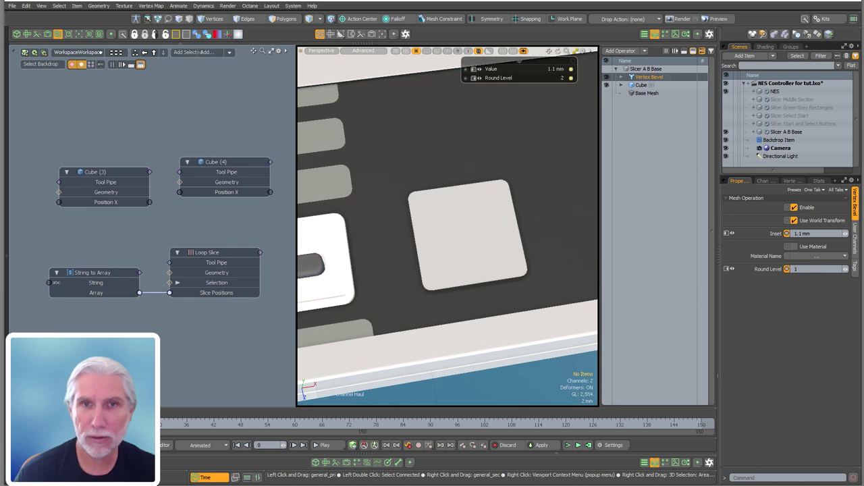
{"action": "scroll", "coordinate": [453, 211], "scroll_direction": "down", "scroll_amount": 3}
Add a Mirror operation to Slicer A B Base and activate the handles of its Mirror Generator.
{"action": "double_click", "coordinate": [640, 224]}
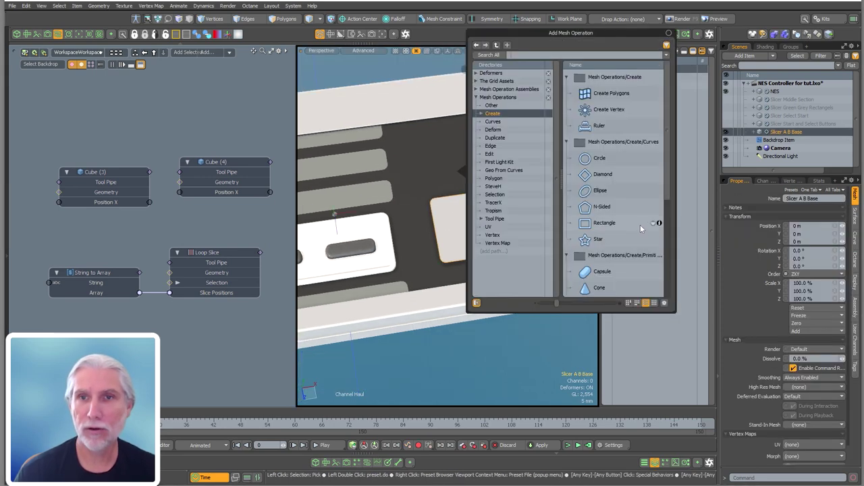
{"action": "type", "text": "mirror"}
{"action": "key", "text": "Return"}
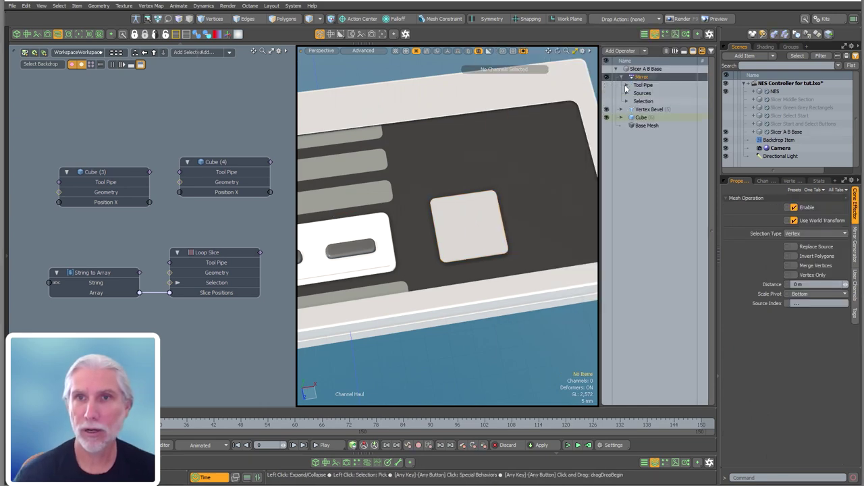
{"action": "left_click", "coordinate": [627, 85]}
{"action": "left_click", "coordinate": [663, 94]}
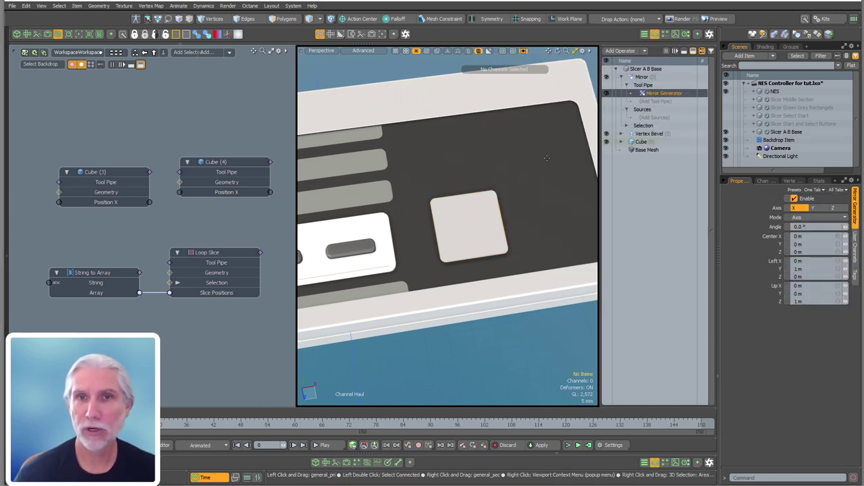
{"action": "scroll", "coordinate": [548, 181], "scroll_direction": "down", "scroll_amount": 5}
{"action": "left_click_drag", "start_coordinate": [548, 189], "coordinate": [459, 203], "text": "alt+shift"}
{"action": "left_click_drag", "start_coordinate": [459, 202], "coordinate": [473, 154], "text": "ctrl+alt"}
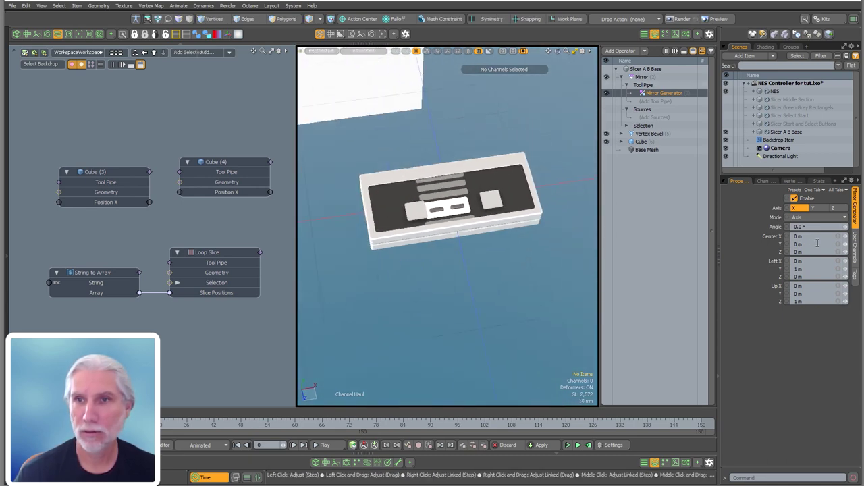
{"action": "key", "text": "t"}
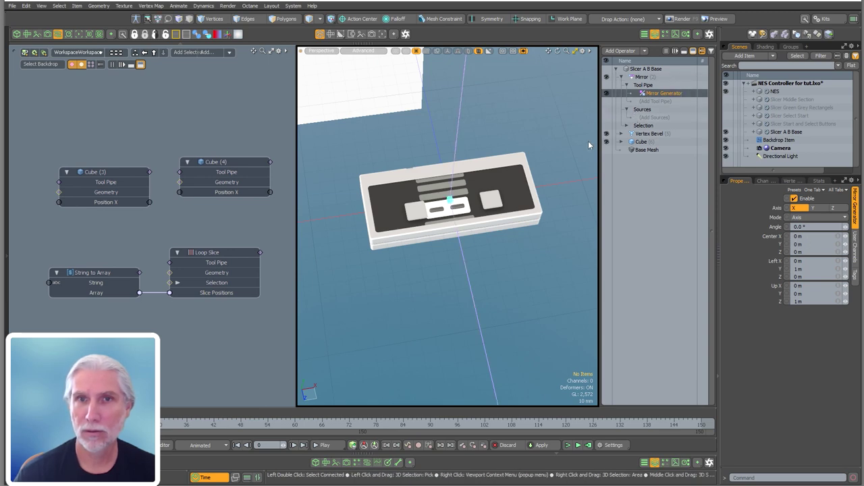
Move the mirror's centre near the A and B button area to X 35 mm and Z 7 mm.
{"action": "left_click_drag", "start_coordinate": [451, 202], "coordinate": [551, 195]}
{"action": "scroll", "coordinate": [496, 201], "scroll_direction": "up", "scroll_amount": 4}
{"action": "key", "text": "c"}
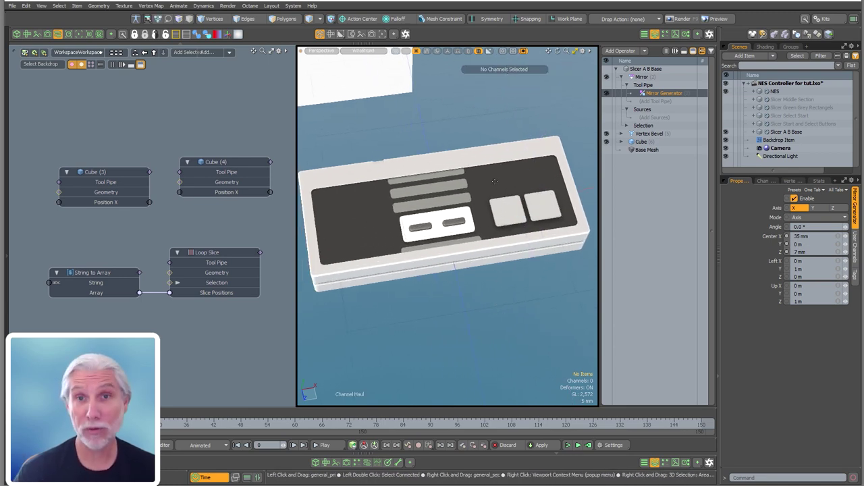
{"action": "key", "text": "q"}
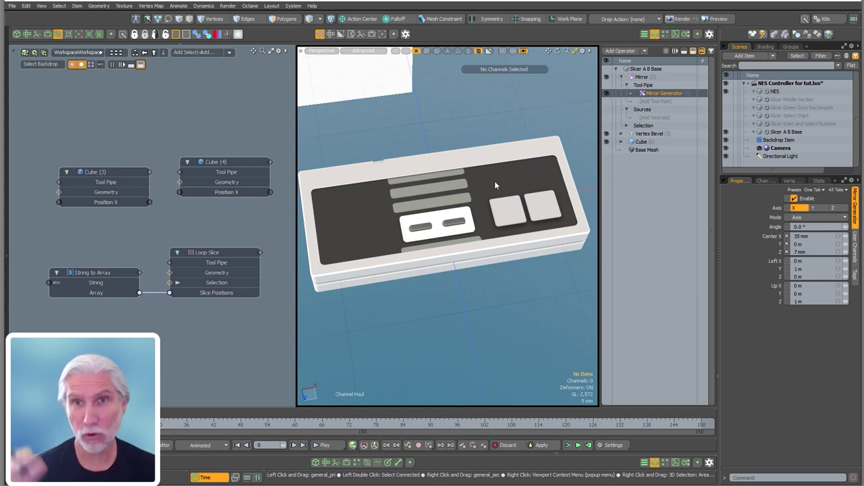
{"action": "key", "text": "c"}
{"action": "key", "text": "q"}
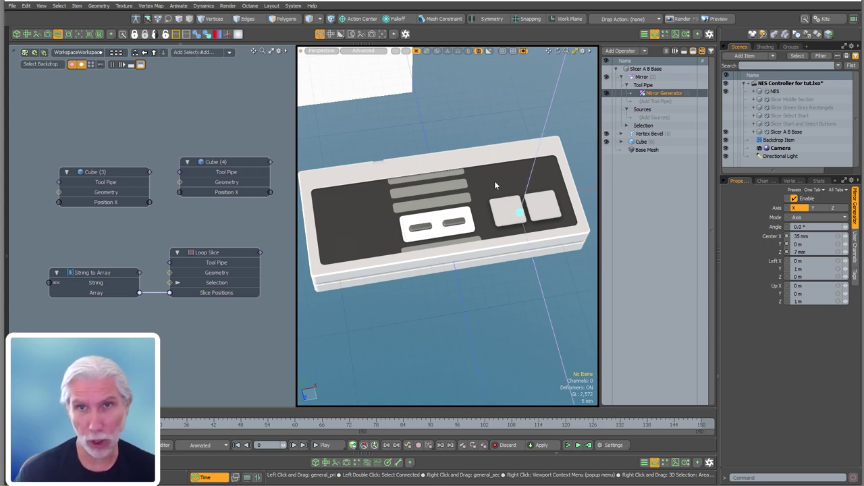
{"action": "key", "text": "c"}
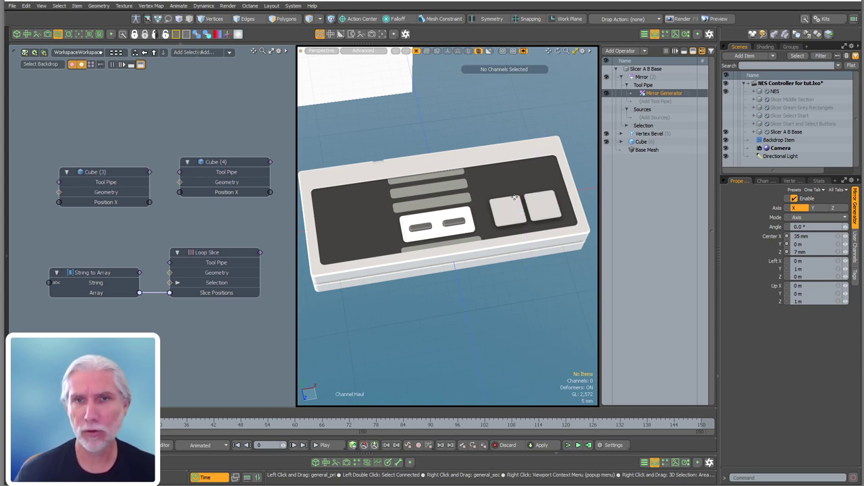
{"action": "key", "text": "q"}
{"action": "key", "text": "alt"}
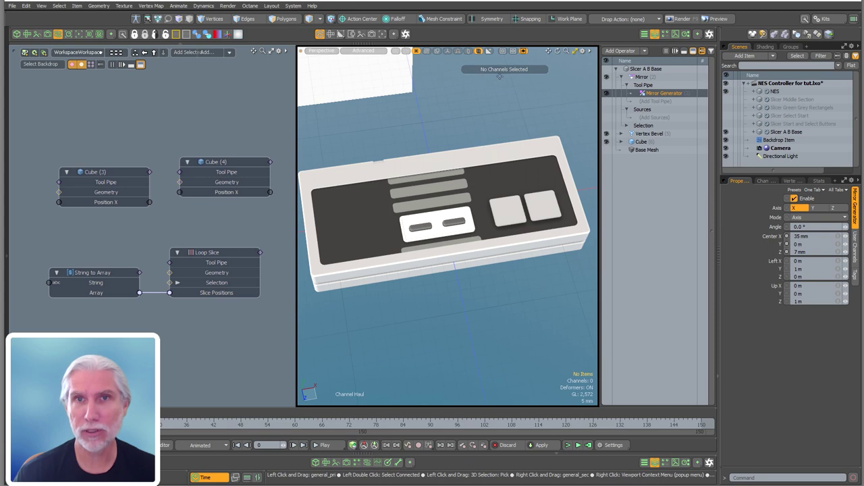
{"action": "key", "text": "q"}
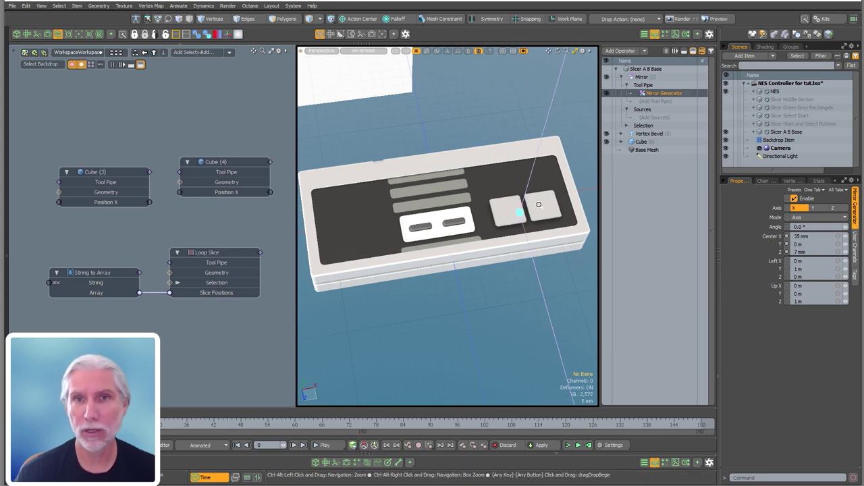
Shift the Mirror Generator's centre to X 36 mm and Z 7.4 mm, comparing with the reference backdrop.
{"action": "left_click_drag", "start_coordinate": [538, 202], "coordinate": [507, 251], "text": "ctrl+alt"}
{"action": "left_click_drag", "start_coordinate": [493, 220], "coordinate": [451, 149]}
{"action": "key", "text": "alt+Tab"}
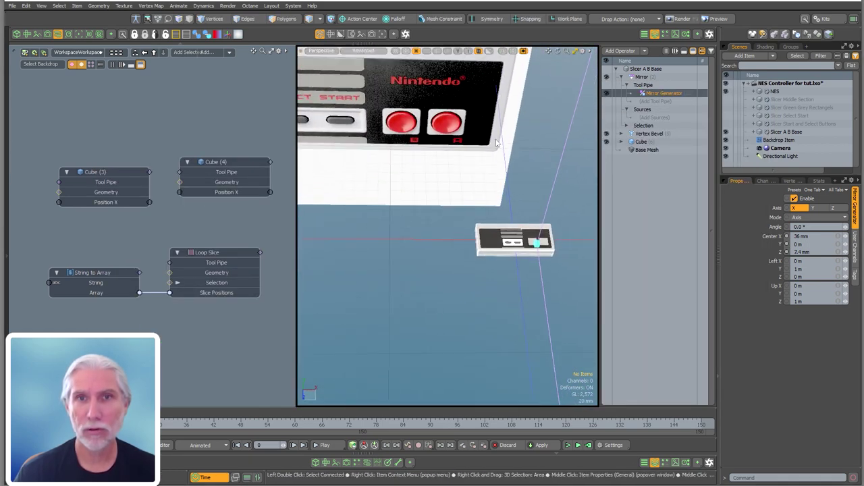
Shift the cube of Slicer A B Base along X to 24.6 mm.
{"action": "scroll", "coordinate": [526, 231], "scroll_direction": "up", "scroll_amount": 5}
{"action": "left_click_drag", "start_coordinate": [519, 212], "coordinate": [482, 249], "text": "alt"}
{"action": "left_click", "coordinate": [495, 251]}
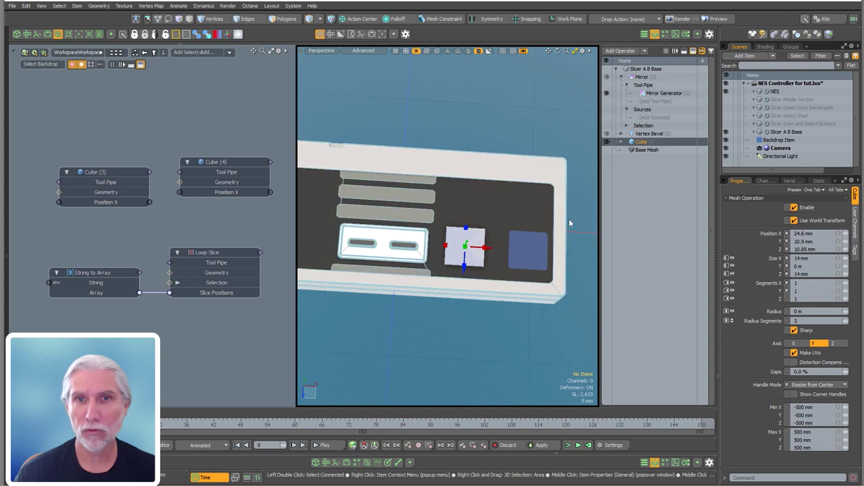
Move the Mirror Generator's centre closer to the cube to narrow the gap between the two square bases, and leave the tool.
{"action": "left_click", "coordinate": [662, 92]}
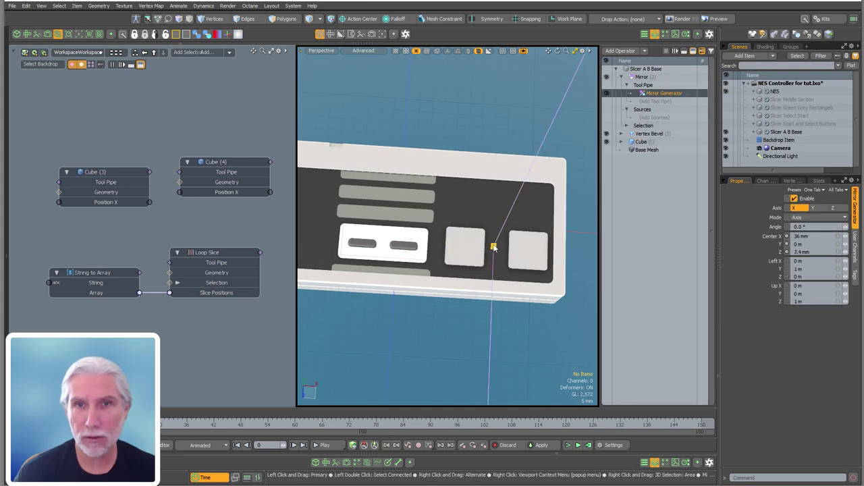
{"action": "left_click_drag", "start_coordinate": [490, 253], "coordinate": [403, 276], "text": "alt"}
{"action": "scroll", "coordinate": [518, 240], "scroll_direction": "down", "scroll_amount": 5}
{"action": "scroll", "coordinate": [516, 238], "scroll_direction": "up", "scroll_amount": 5}
{"action": "left_click_drag", "start_coordinate": [517, 240], "coordinate": [454, 290], "text": "alt"}
{"action": "key", "text": "Escape"}
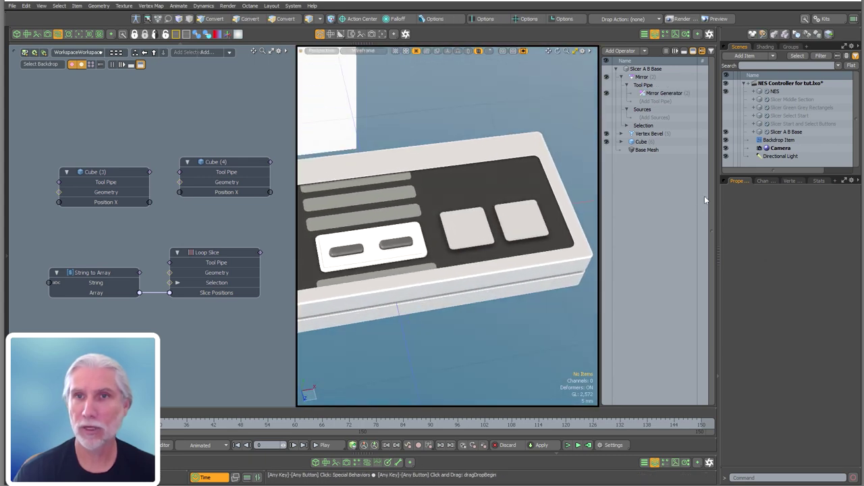
Add a Thicken mesh operation to Slicer A B Base.
{"action": "type", "text": "thick"}
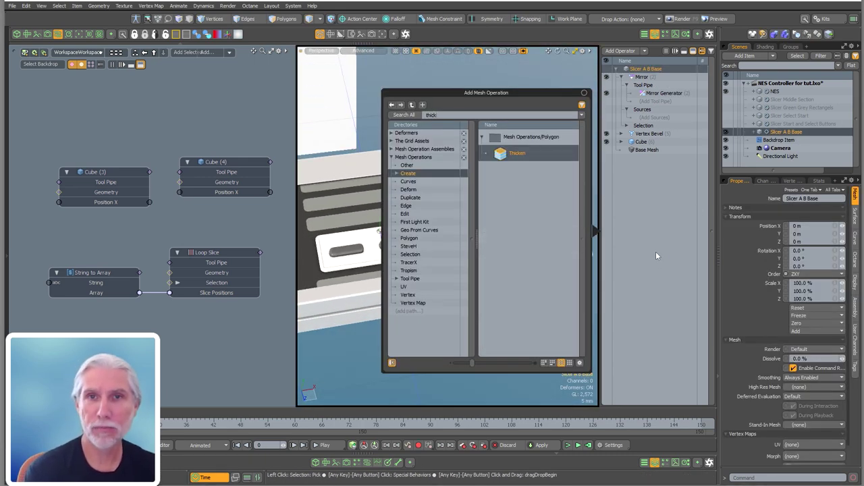
{"action": "key", "text": "Return"}
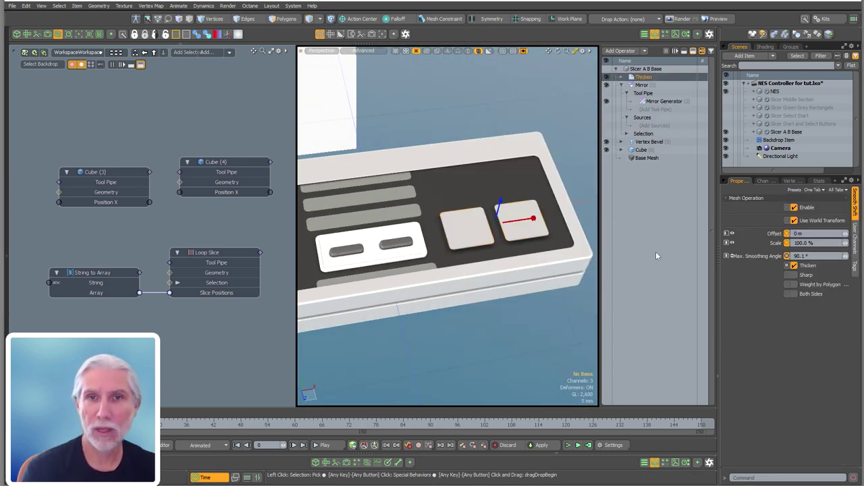
{"action": "left_click", "coordinate": [498, 215]}
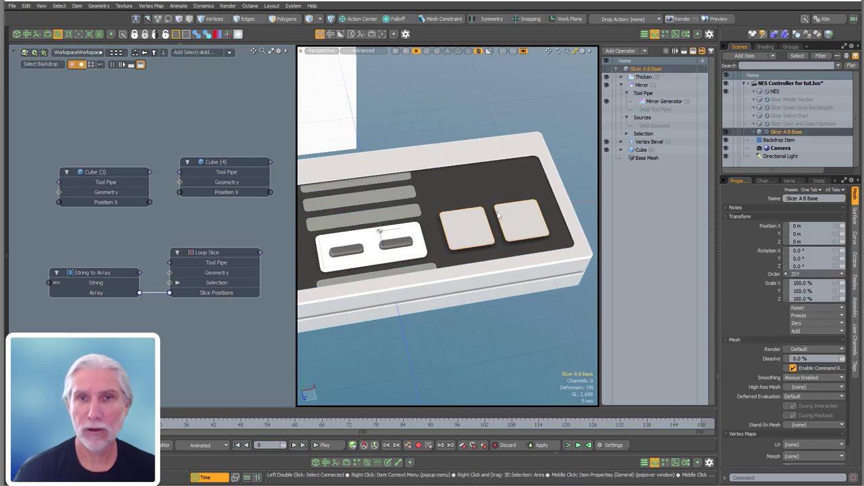
Set the Thicken operation's offset to -7 mm to give the two squares depth.
{"action": "left_click", "coordinate": [643, 77]}
{"action": "scroll", "coordinate": [503, 223], "scroll_direction": "up", "scroll_amount": 2}
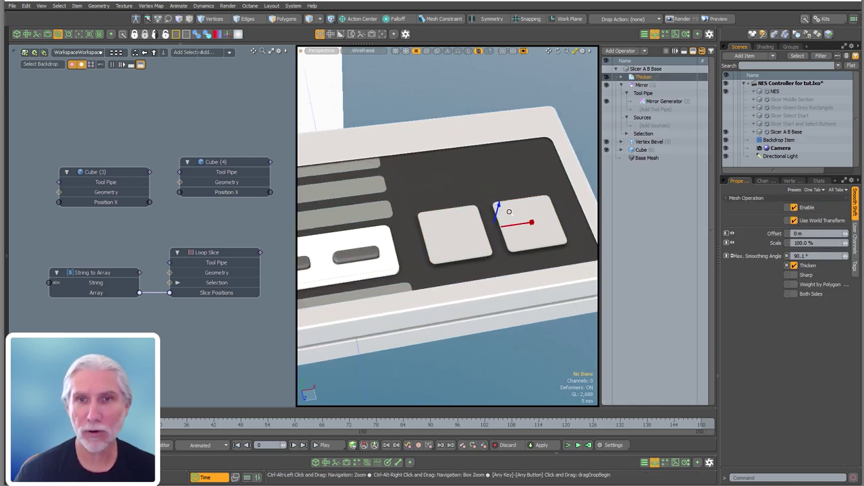
{"action": "left_click", "coordinate": [529, 212]}
{"action": "left_click", "coordinate": [530, 278]}
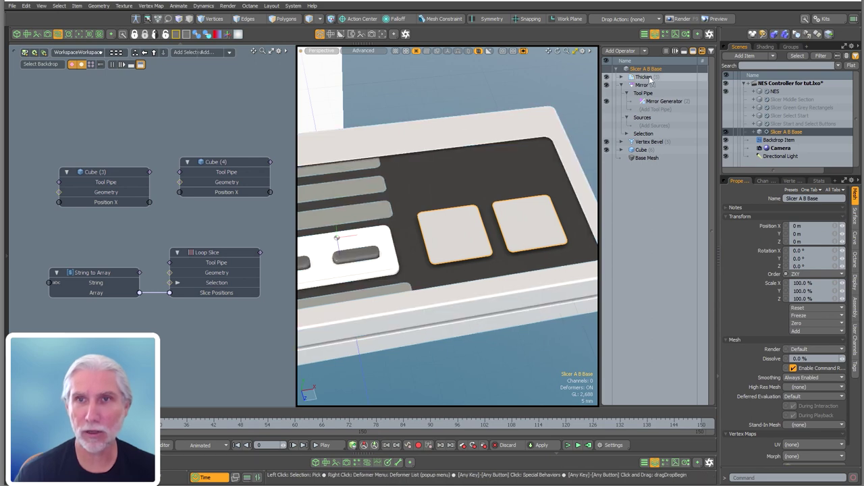
{"action": "left_click", "coordinate": [503, 220]}
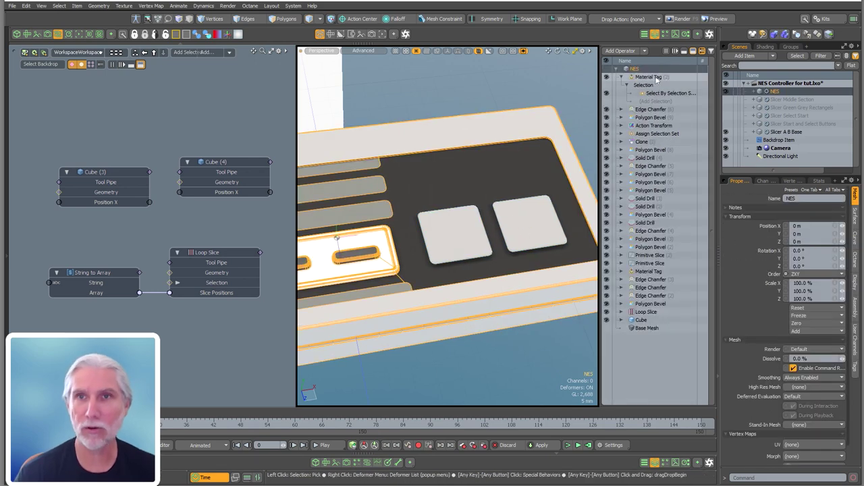
{"action": "left_click", "coordinate": [650, 77]}
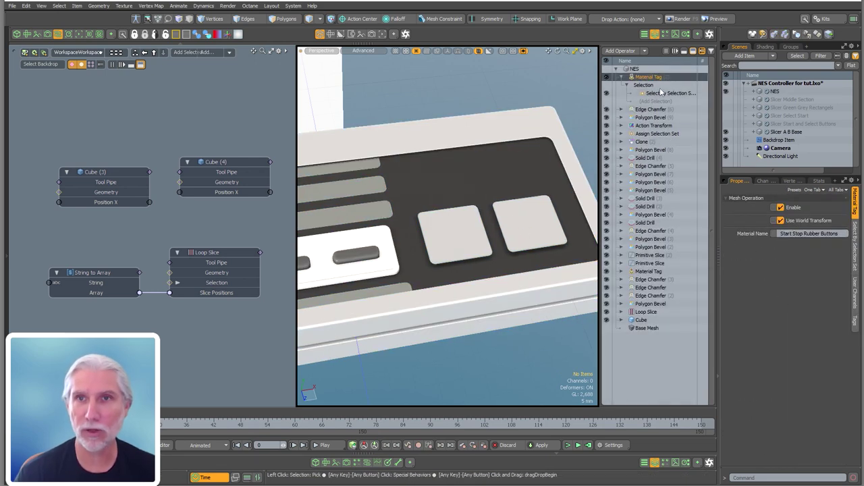
{"action": "left_click", "coordinate": [447, 236]}
{"action": "left_click", "coordinate": [643, 77]}
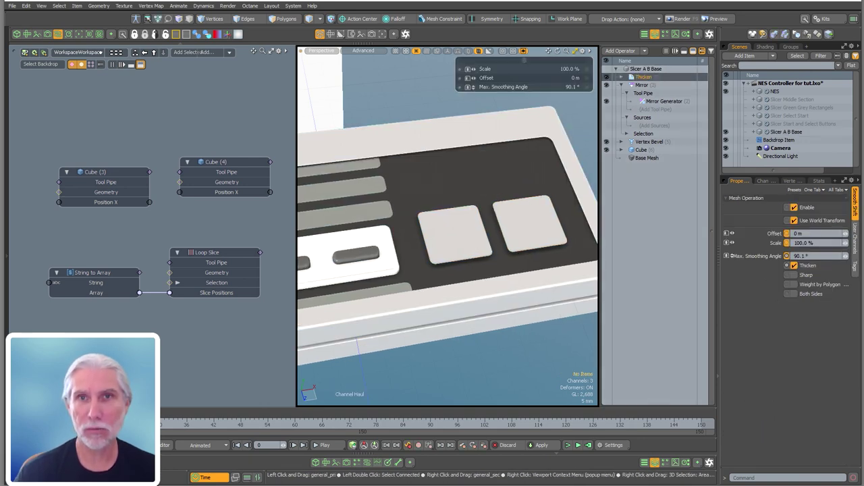
{"action": "left_click_drag", "start_coordinate": [467, 171], "coordinate": [440, 171]}
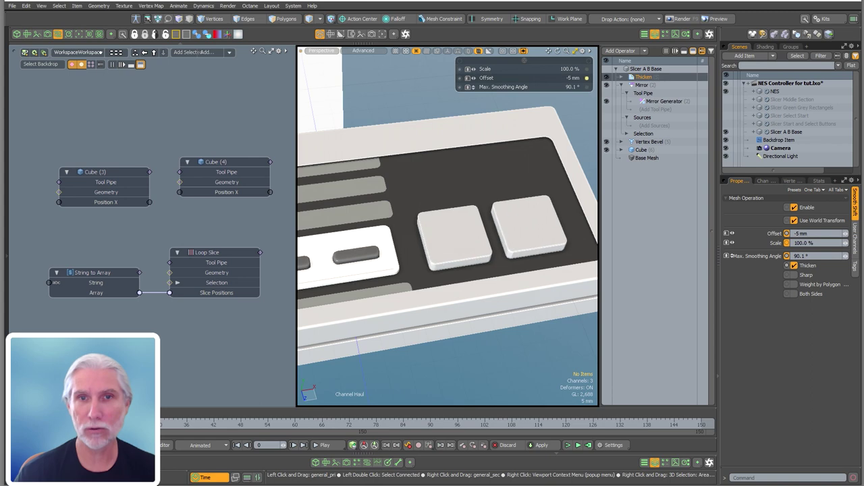
{"action": "mouse_move", "coordinate": [385, 275]}
{"action": "left_mouse_down", "text": "alt"}
{"action": "mouse_move", "coordinate": [547, 172]}
{"action": "mouse_move", "coordinate": [399, 273]}
{"action": "left_mouse_up", "text": "alt"}
{"action": "left_click_drag", "start_coordinate": [399, 273], "coordinate": [483, 297], "text": "ctrl+alt"}
Hide Slicer A B Base and select the NES controller mesh.
{"action": "left_click", "coordinate": [726, 132]}
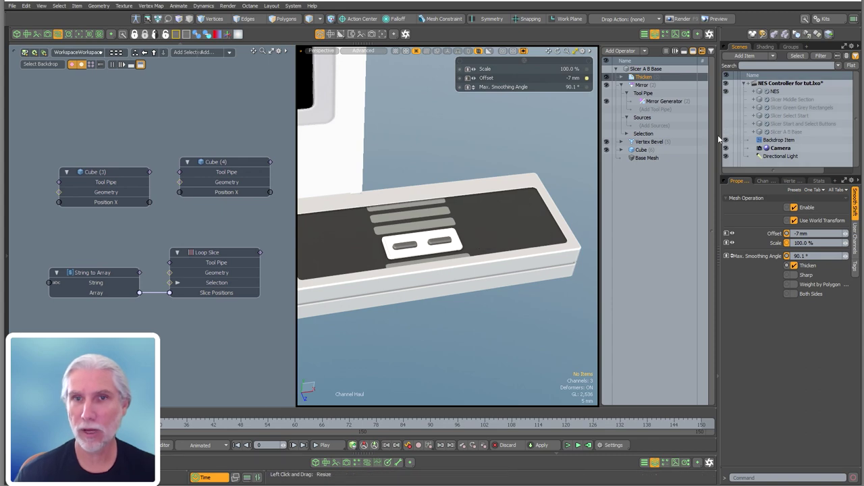
{"action": "left_click", "coordinate": [486, 277]}
{"action": "left_click_drag", "start_coordinate": [487, 286], "coordinate": [471, 312], "text": "alt"}
{"action": "key", "text": "Tab"}
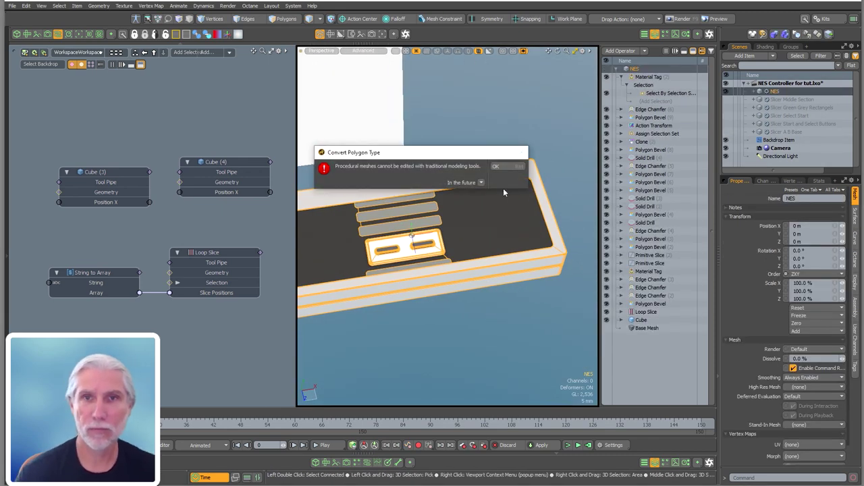
{"action": "left_click", "coordinate": [500, 166]}
Add a Solid Drill mesh operation to the NES mesh and open its driver surface choices.
{"action": "double_click", "coordinate": [666, 363]}
{"action": "type", "text": "solid"}
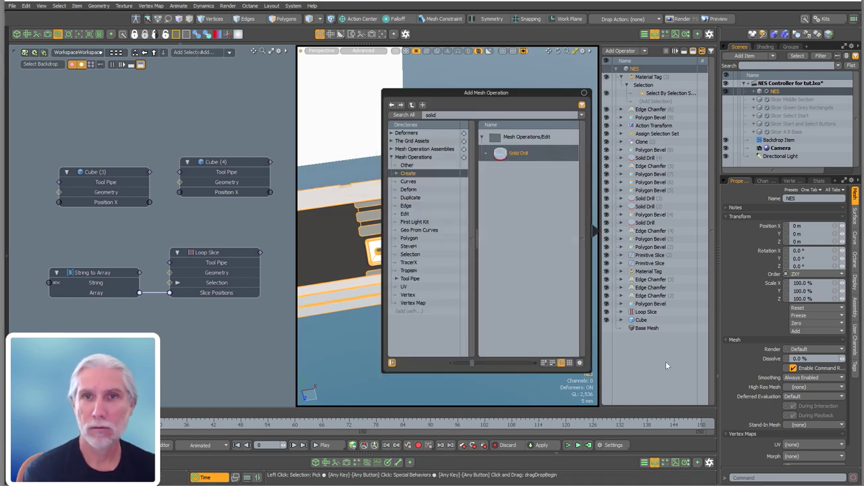
{"action": "key", "text": "Return"}
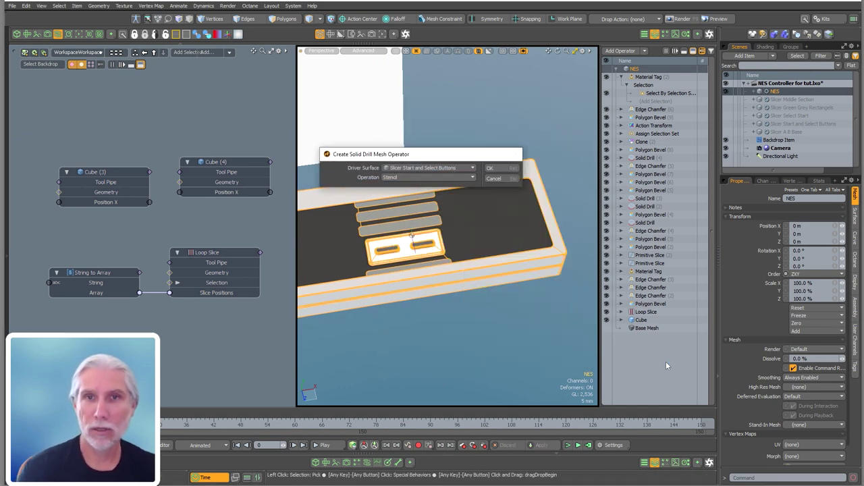
{"action": "left_click", "coordinate": [411, 168]}
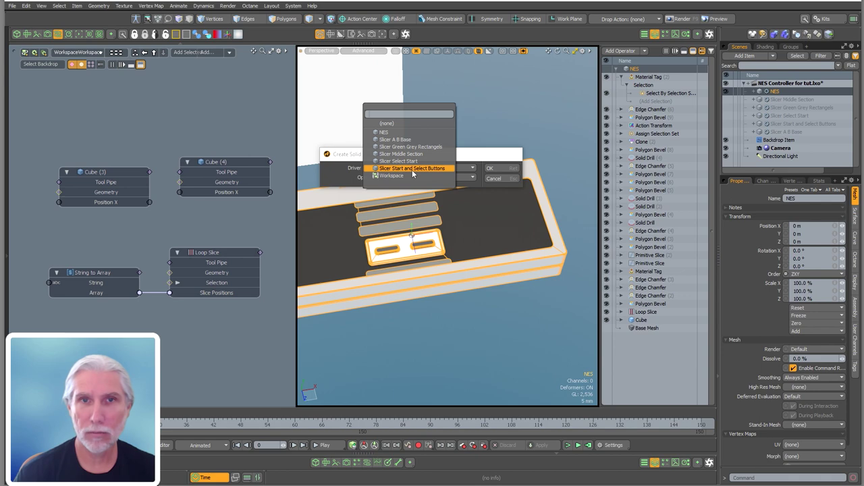
Create a Solid Drill mesh operator on the NES mesh with Slicer A B Base as the driver surface and Stencil as the operation.
{"action": "left_click", "coordinate": [409, 139]}
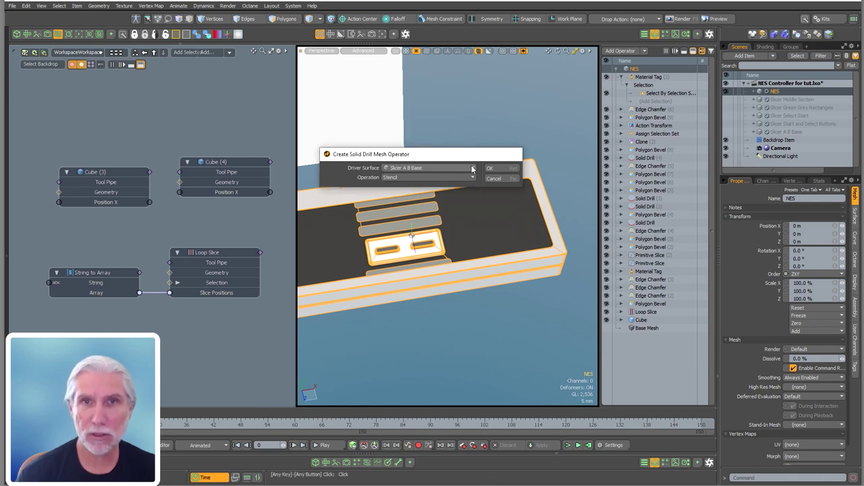
{"action": "left_click", "coordinate": [420, 178]}
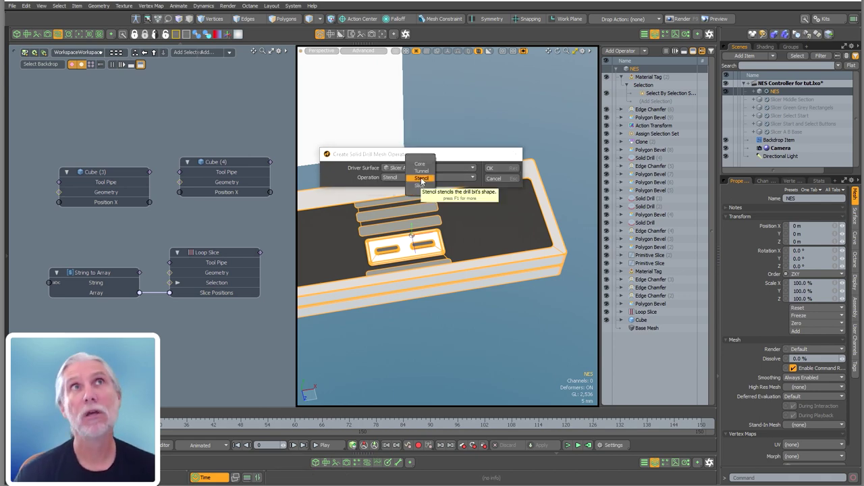
{"action": "left_click", "coordinate": [422, 179]}
{"action": "left_click", "coordinate": [490, 168]}
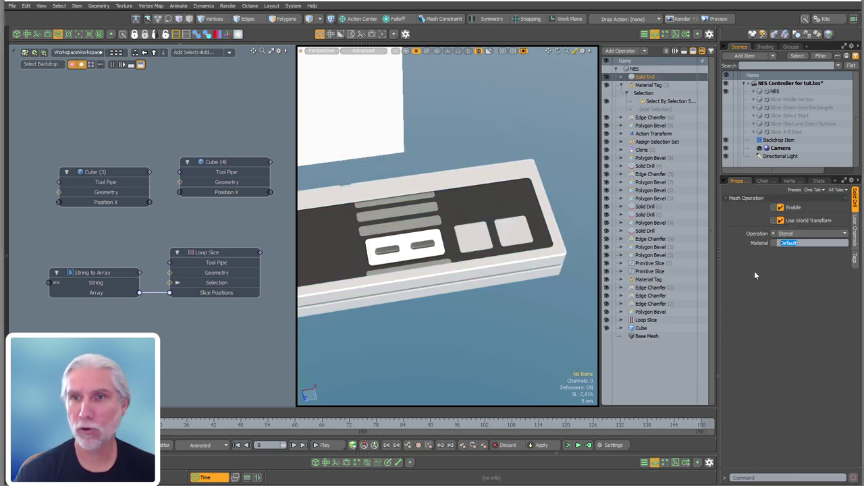
Look up the material names in the shader tree and set the Solid Drill's material to Base Grey Plastic.
{"action": "left_click", "coordinate": [765, 47]}
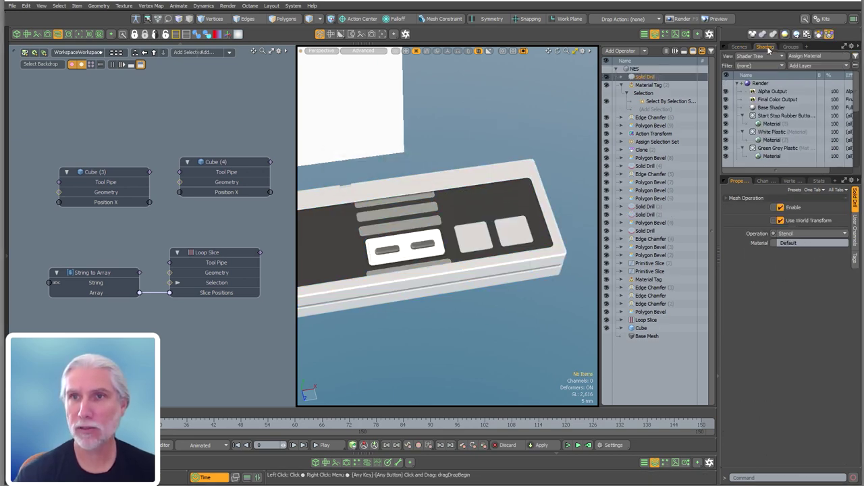
{"action": "scroll", "coordinate": [855, 153], "scroll_direction": "down", "scroll_amount": 3}
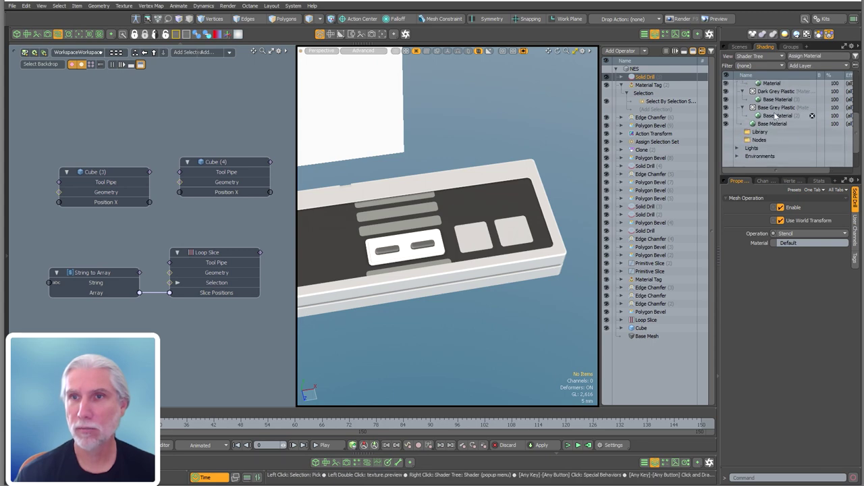
{"action": "left_click", "coordinate": [795, 243]}
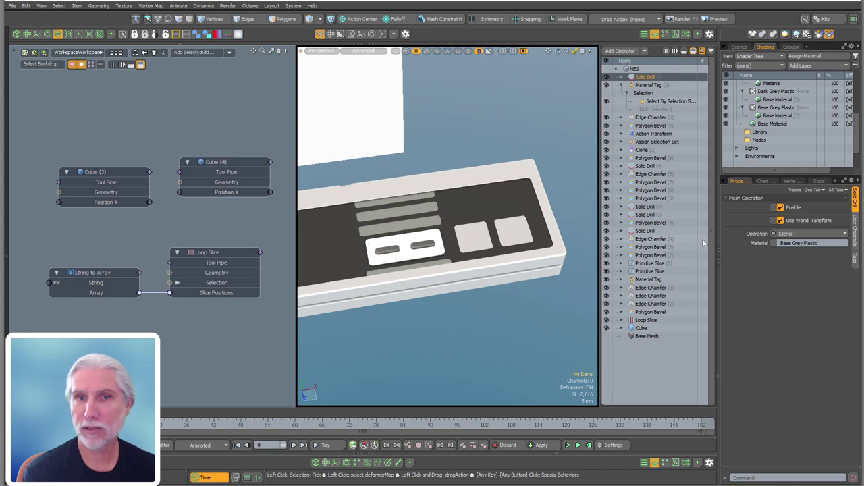
Temporarily recolor the Base Grey Plastic material's diffuse color to magenta to identify its surfaces, and undo the change.
{"action": "left_click", "coordinate": [783, 115]}
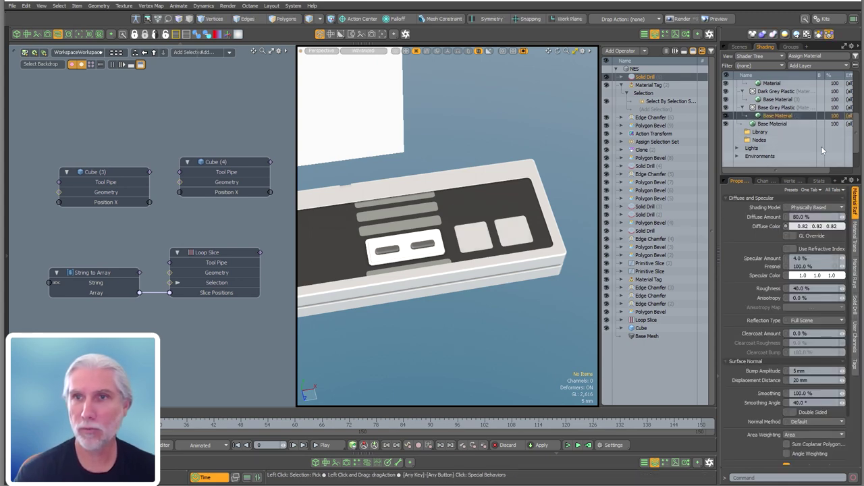
{"action": "left_click", "coordinate": [786, 226]}
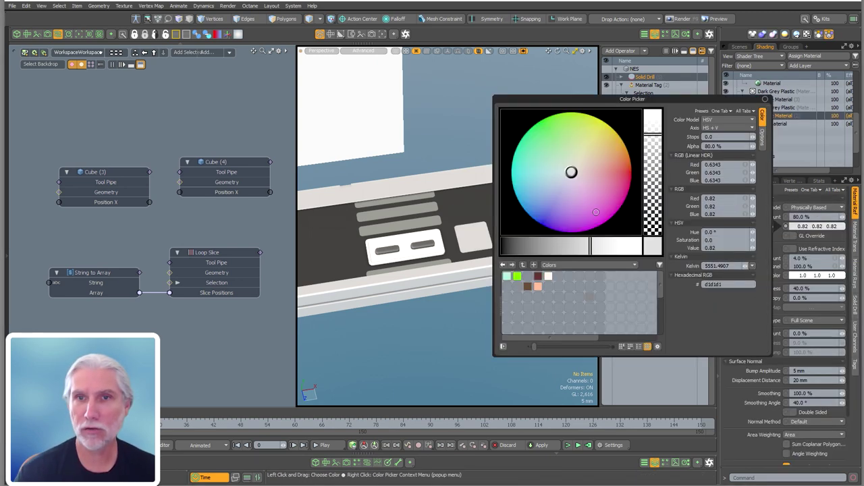
{"action": "left_click", "coordinate": [621, 203]}
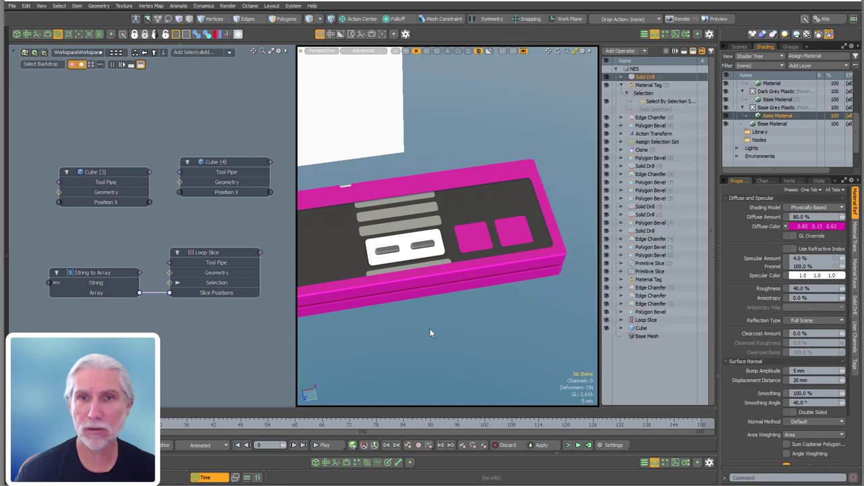
{"action": "left_click", "coordinate": [430, 328]}
{"action": "key", "text": "ctrl+z"}
{"action": "left_click_drag", "start_coordinate": [482, 248], "coordinate": [517, 253], "text": "ctrl+alt"}
{"action": "key", "text": "ctrl+z"}
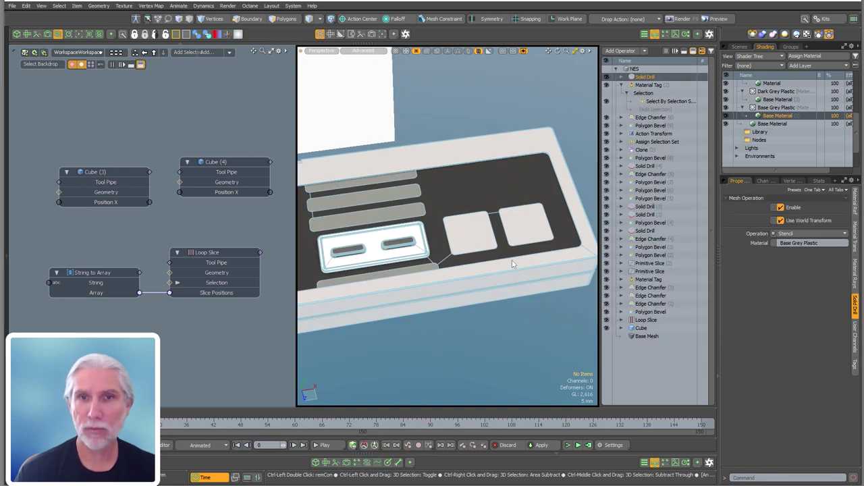
Examine the stencilled A and B button bases and compare them with the button bases in the reference image.
{"action": "left_click", "coordinate": [622, 85]}
{"action": "mouse_move", "coordinate": [466, 217]}
{"action": "left_mouse_down", "text": "alt+shift"}
{"action": "mouse_move", "coordinate": [470, 202]}
{"action": "mouse_move", "coordinate": [490, 204]}
{"action": "mouse_move", "coordinate": [432, 218]}
{"action": "mouse_move", "coordinate": [492, 228]}
{"action": "mouse_move", "coordinate": [490, 266]}
{"action": "mouse_move", "coordinate": [467, 207]}
{"action": "left_mouse_up", "text": "alt+shift"}
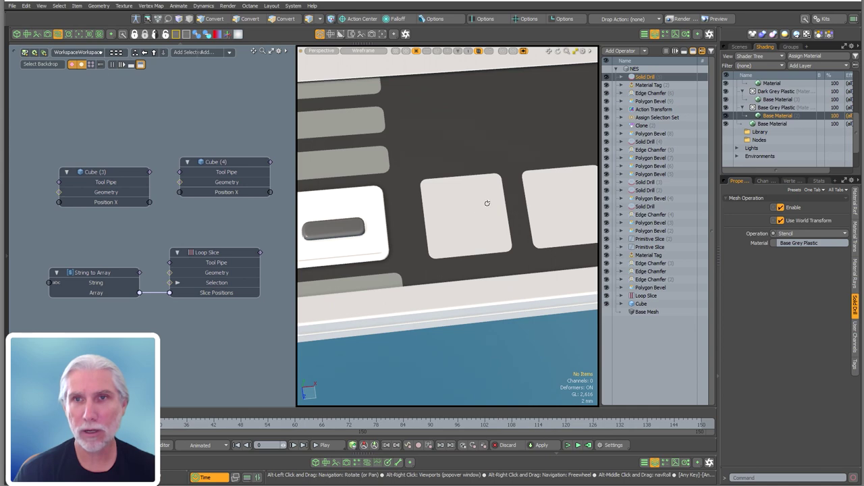
{"action": "left_click_drag", "start_coordinate": [473, 244], "coordinate": [412, 236], "text": "ctrl+alt"}
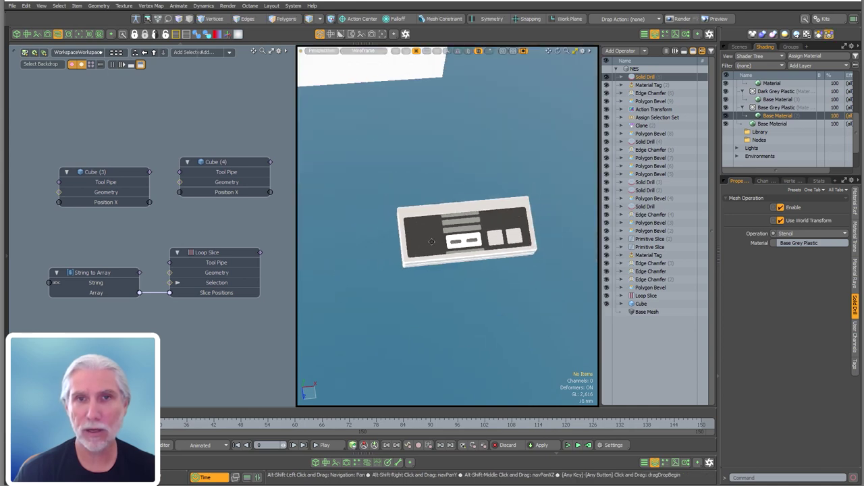
{"action": "left_click_drag", "start_coordinate": [432, 169], "coordinate": [432, 270], "text": "alt+shift"}
{"action": "left_click_drag", "start_coordinate": [418, 119], "coordinate": [424, 140], "text": "ctrl+alt"}
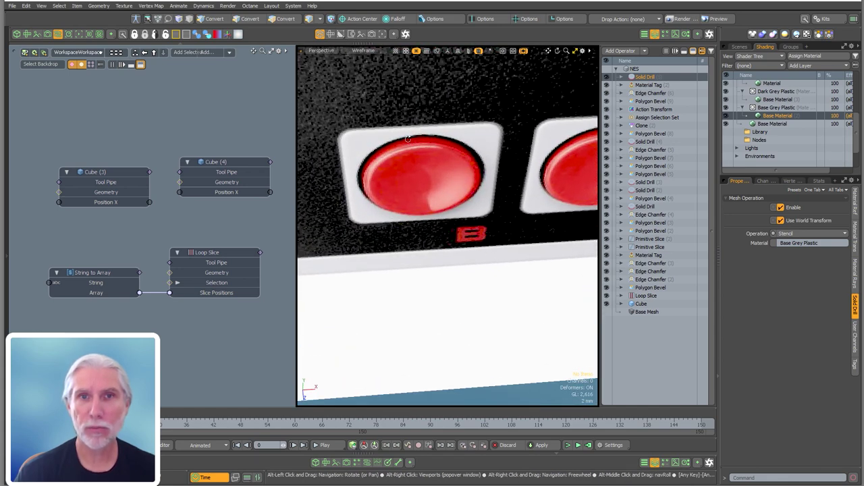
{"action": "left_click_drag", "start_coordinate": [417, 131], "coordinate": [301, 205], "text": "ctrl+alt"}
{"action": "left_click_drag", "start_coordinate": [432, 260], "coordinate": [461, 173], "text": "alt+shift"}
{"action": "left_click_drag", "start_coordinate": [433, 260], "coordinate": [554, 260], "text": "ctrl+alt"}
{"action": "left_click_drag", "start_coordinate": [432, 260], "coordinate": [439, 304], "text": "alt"}
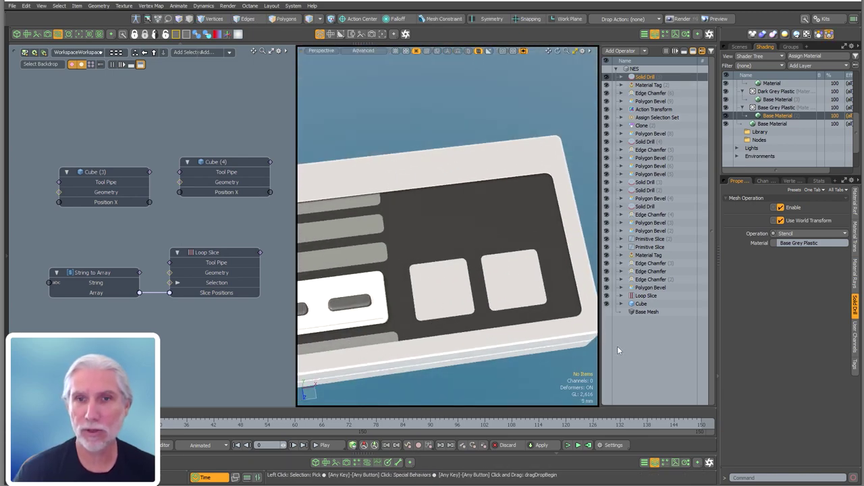
Add a Polygon Bevel mesh operation above the Solid Drill in the NES operator stack.
{"action": "double_click", "coordinate": [651, 329]}
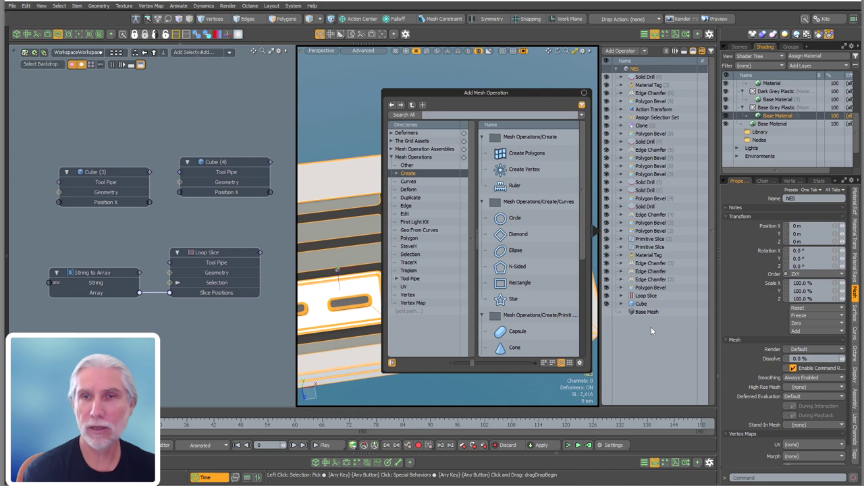
{"action": "type", "text": "poly"}
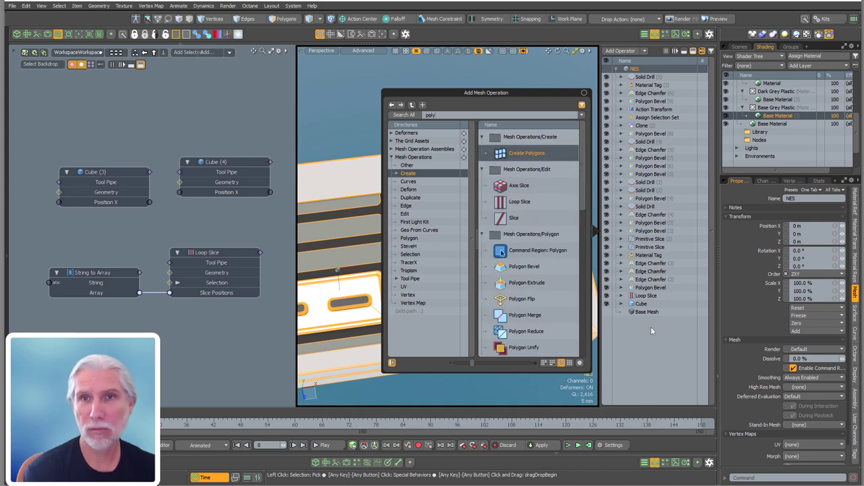
{"action": "type", "text": "gob"}
{"action": "key", "text": "BackSpace"}
{"action": "type", "text": "n be"}
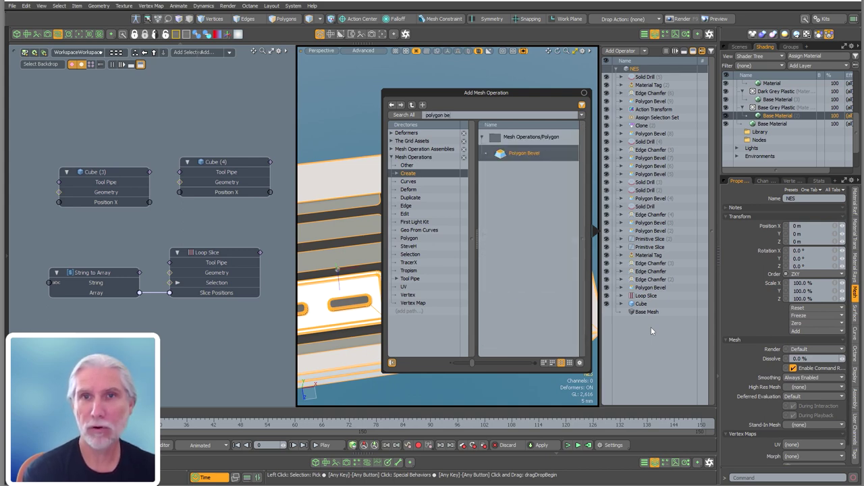
{"action": "key", "text": "Return"}
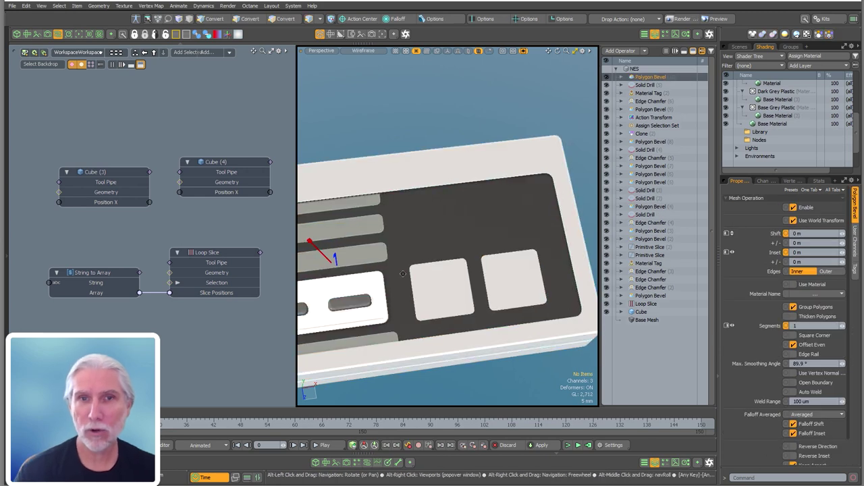
Limit the new Polygon Bevel with a Select by Previous Operation that uses Solid Drill (5) as source and its Stencil Polygons.
{"action": "left_click_drag", "start_coordinate": [402, 273], "coordinate": [441, 185], "text": "alt"}
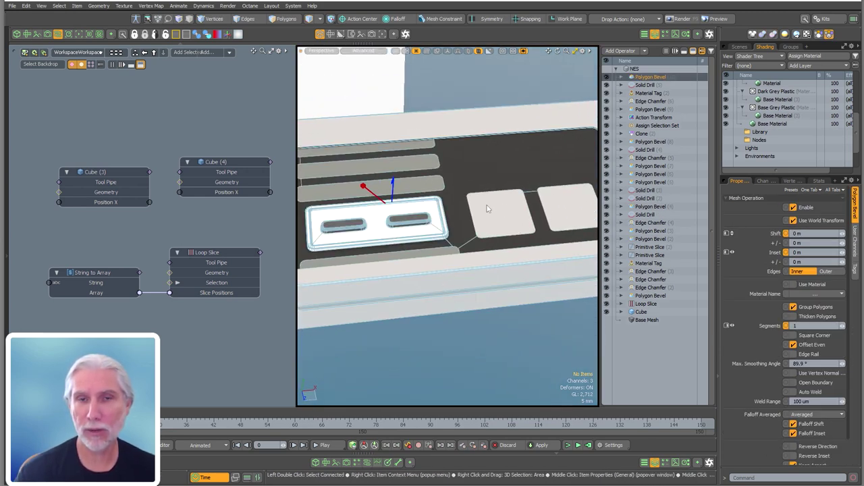
{"action": "left_click", "coordinate": [622, 77]}
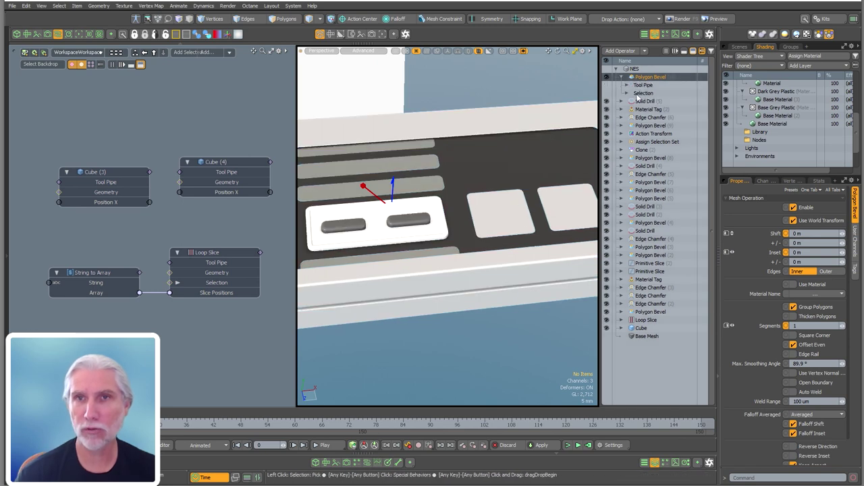
{"action": "left_click", "coordinate": [627, 94]}
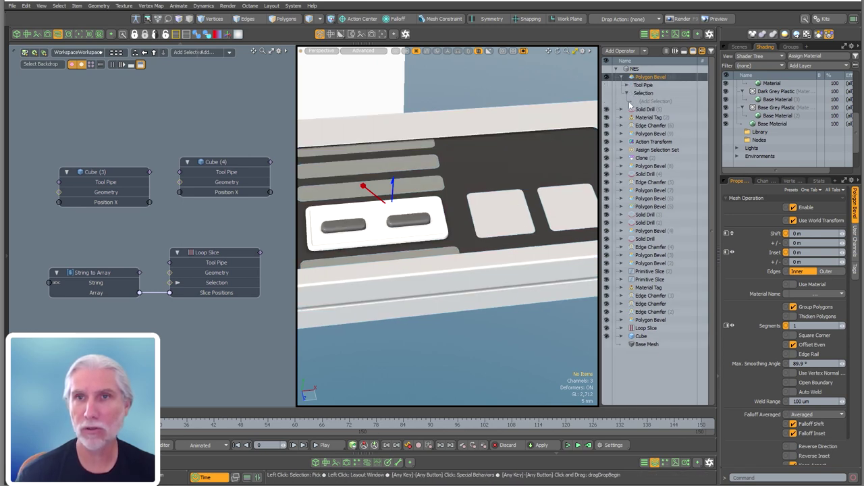
{"action": "left_click", "coordinate": [658, 106]}
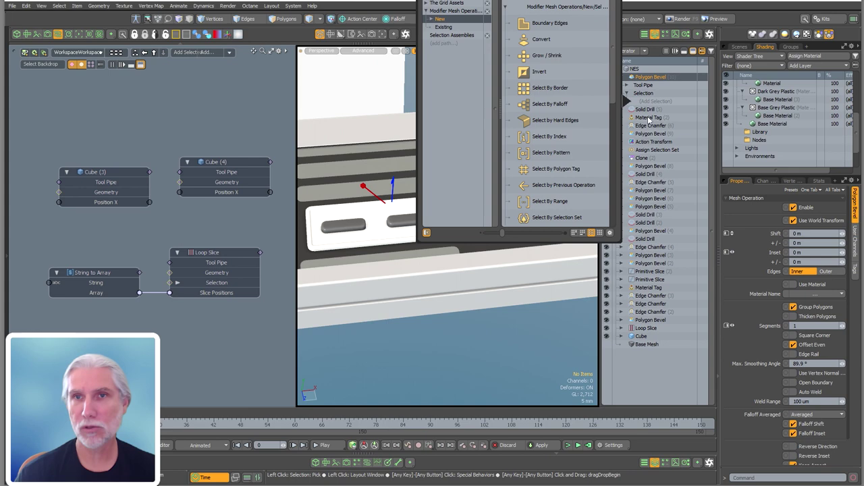
{"action": "left_click", "coordinate": [547, 185]}
{"action": "left_click", "coordinate": [797, 230]}
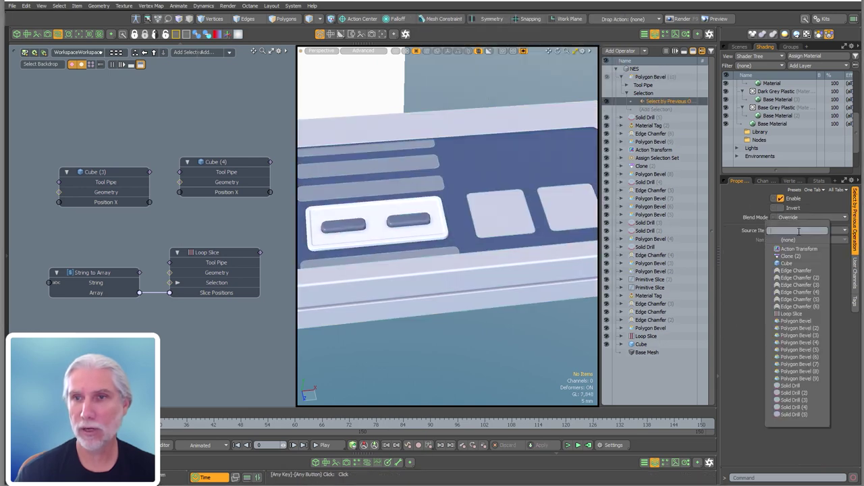
{"action": "left_click", "coordinate": [799, 415]}
{"action": "left_click", "coordinate": [813, 241]}
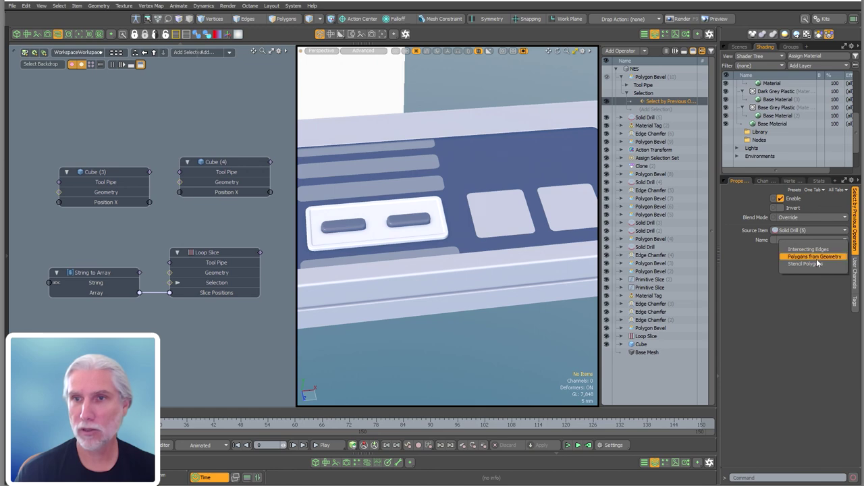
{"action": "left_click", "coordinate": [806, 263]}
Raise the A and B button bases slightly by interactively adjusting the new Polygon Bevel, and collapse its entry in the operator stack.
{"action": "scroll", "coordinate": [463, 233], "scroll_direction": "up", "scroll_amount": 3}
{"action": "left_click_drag", "start_coordinate": [514, 235], "coordinate": [464, 239], "text": "alt+shift"}
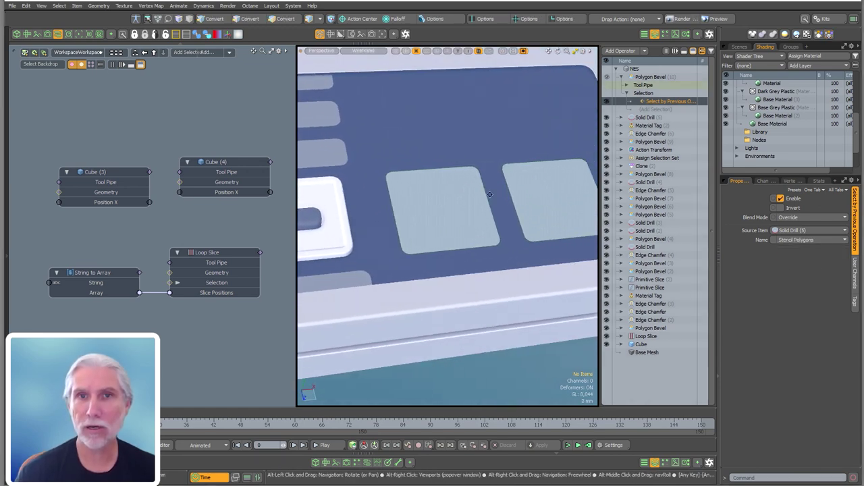
{"action": "left_click", "coordinate": [649, 77]}
{"action": "key", "text": "c"}
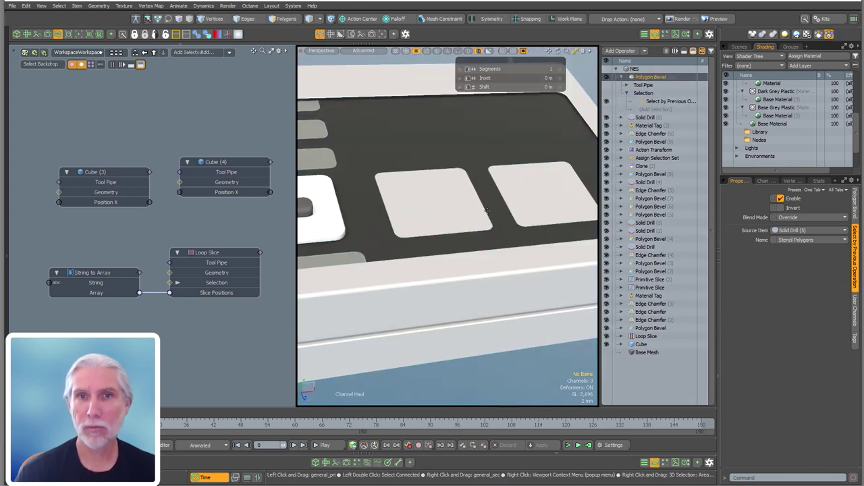
{"action": "left_click_drag", "start_coordinate": [473, 241], "coordinate": [497, 293]}
{"action": "scroll", "coordinate": [452, 291], "scroll_direction": "down", "scroll_amount": 4}
{"action": "key", "text": "Escape"}
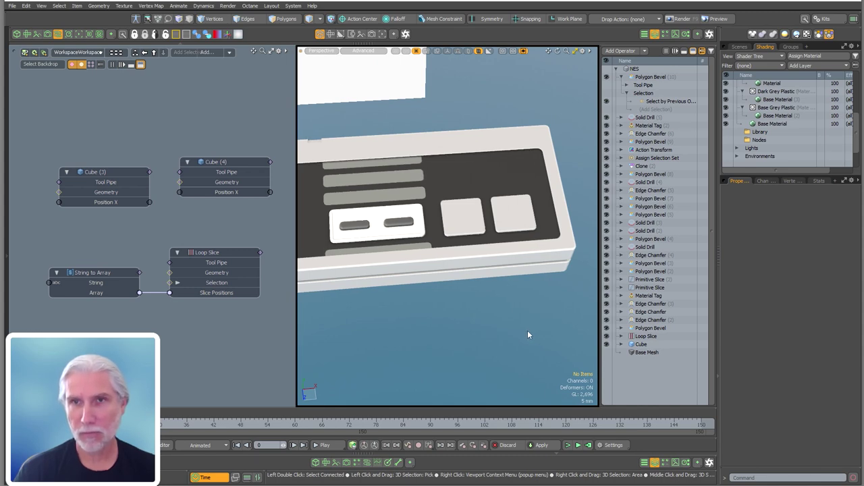
{"action": "left_click", "coordinate": [621, 77]}
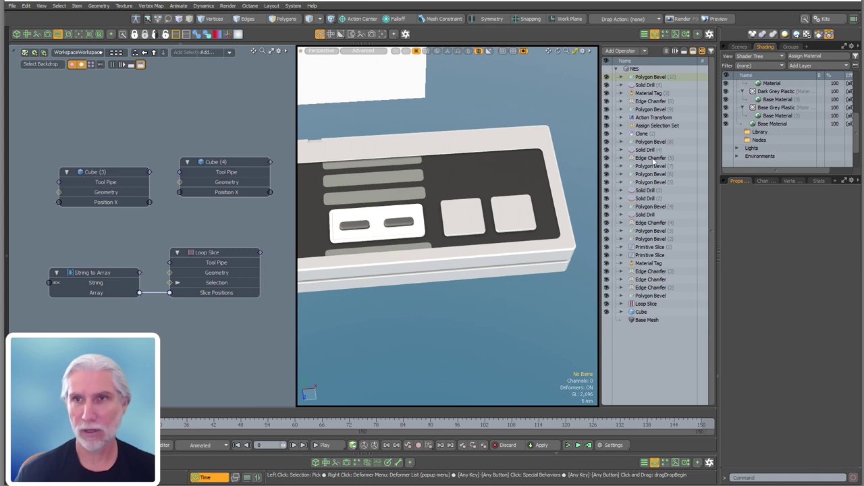
Show the Slicer A B Base mesh and add it to the schematic with its connected mesh operation nodes.
{"action": "left_click", "coordinate": [740, 47]}
{"action": "left_click", "coordinate": [786, 131]}
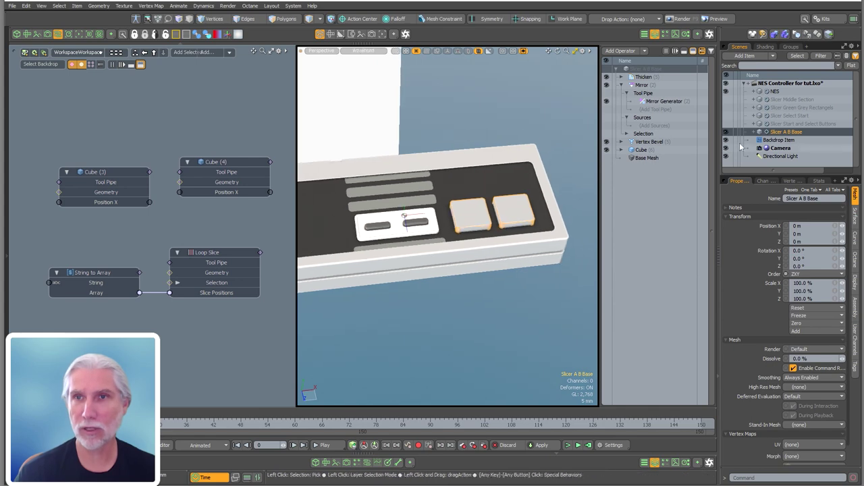
{"action": "left_click_drag", "start_coordinate": [776, 133], "coordinate": [121, 206]}
{"action": "double_click", "coordinate": [129, 201]}
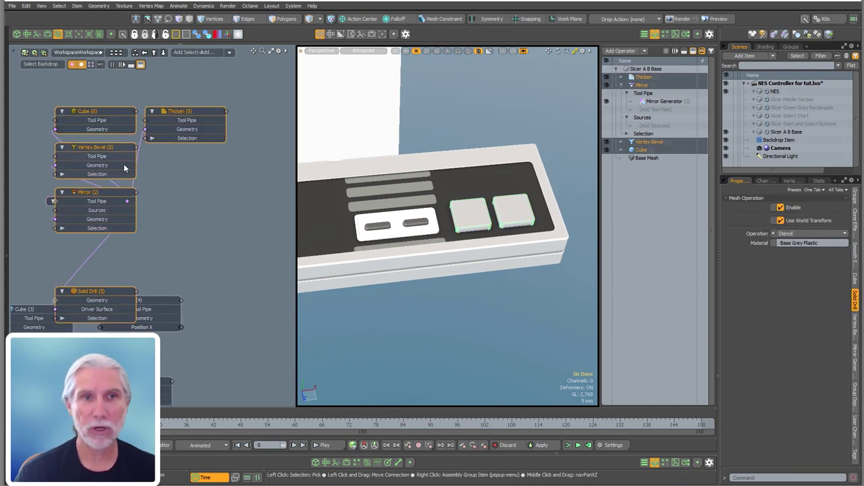
Move the Solid Drill (5) node apart from the Slicer A B Base operation nodes in the schematic.
{"action": "left_click_drag", "start_coordinate": [240, 172], "coordinate": [231, 173]}
{"action": "middle_click_drag", "start_coordinate": [231, 172], "coordinate": [208, 191]}
{"action": "left_click", "coordinate": [232, 245]}
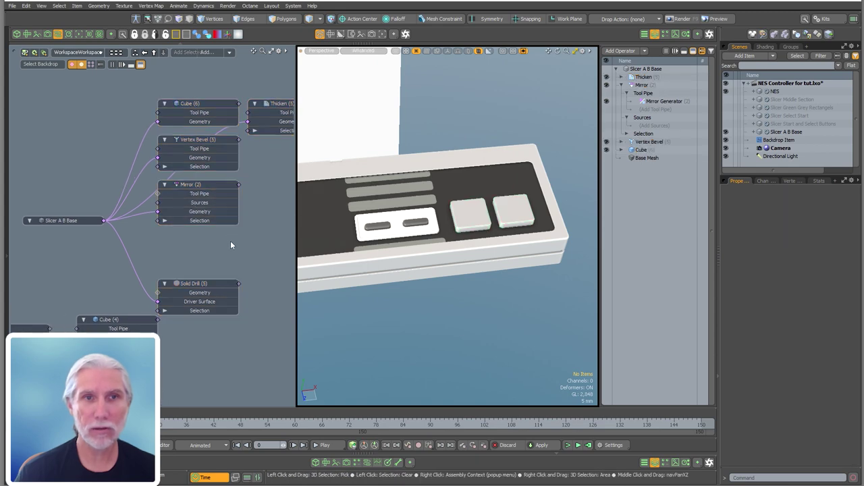
{"action": "left_click_drag", "start_coordinate": [203, 285], "coordinate": [211, 258]}
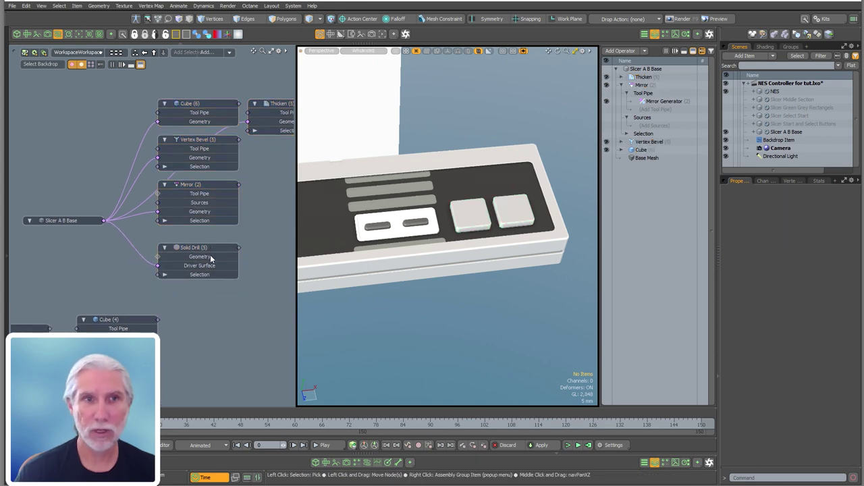
{"action": "middle_click_drag", "start_coordinate": [211, 256], "coordinate": [194, 281]}
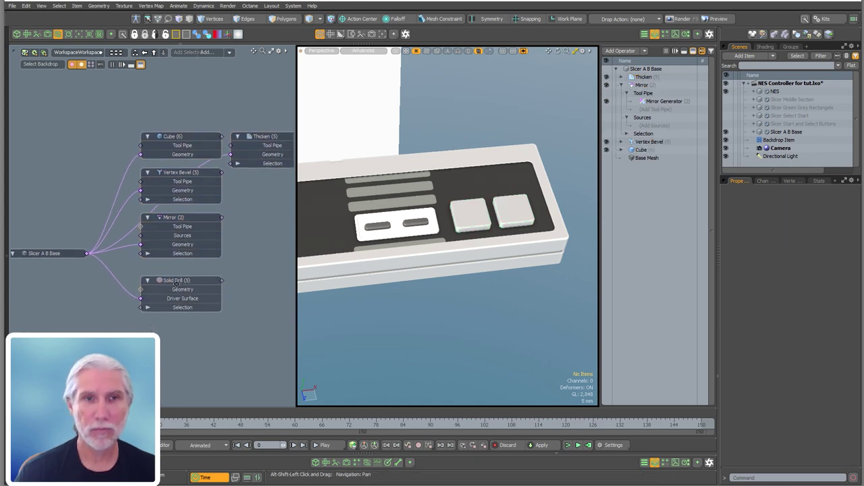
{"action": "left_click_drag", "start_coordinate": [209, 287], "coordinate": [223, 315]}
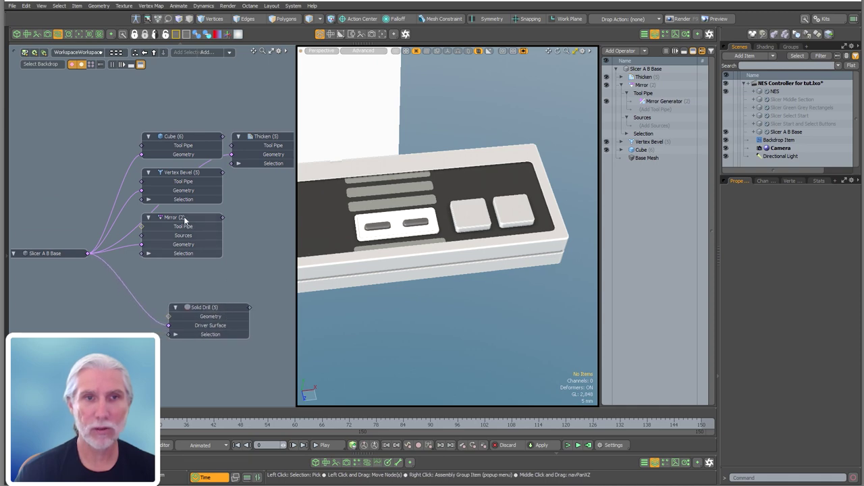
Arrange the Thicken, Mirror, Vertex Bevel and Cube nodes in one column in that order, with Solid Drill (5) set apart below.
{"action": "left_click_drag", "start_coordinate": [185, 221], "coordinate": [202, 246]}
{"action": "middle_click_drag", "start_coordinate": [189, 184], "coordinate": [171, 185]}
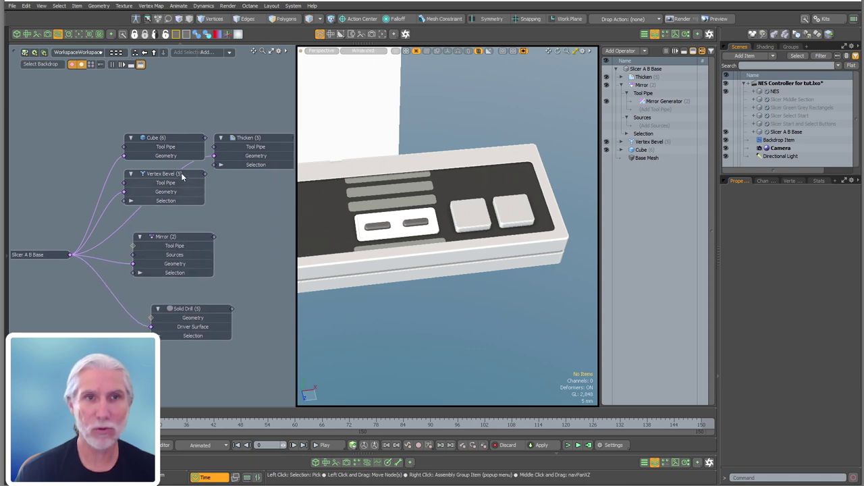
{"action": "left_click_drag", "start_coordinate": [181, 175], "coordinate": [170, 84]}
{"action": "left_click_drag", "start_coordinate": [166, 138], "coordinate": [148, 156]}
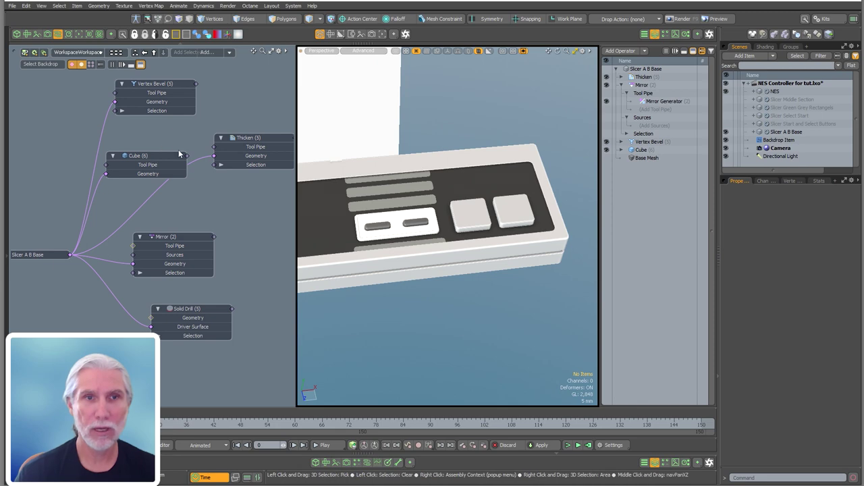
{"action": "left_click_drag", "start_coordinate": [167, 86], "coordinate": [158, 110]}
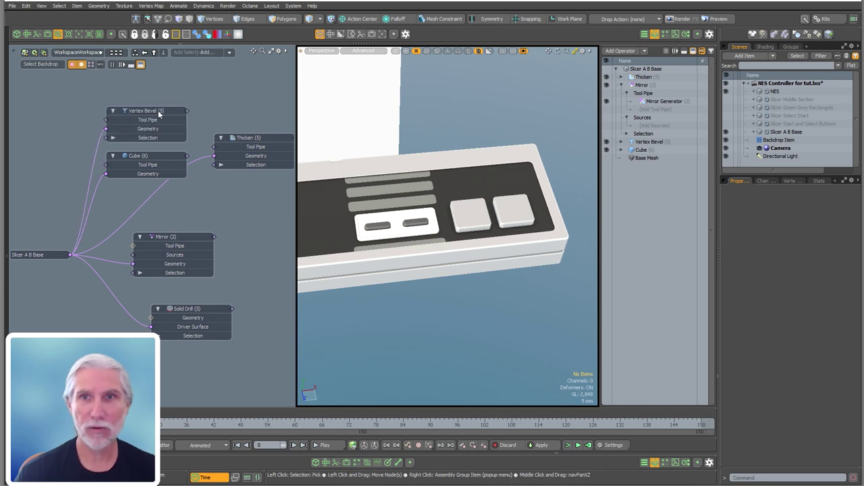
{"action": "left_click_drag", "start_coordinate": [180, 273], "coordinate": [156, 181]}
{"action": "left_click_drag", "start_coordinate": [251, 225], "coordinate": [150, 99]}
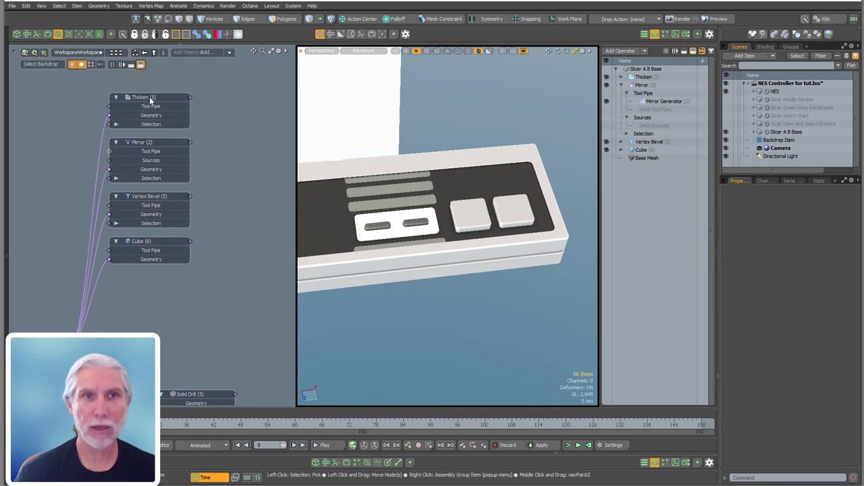
{"action": "left_click_drag", "start_coordinate": [168, 192], "coordinate": [217, 170], "text": "alt+shift"}
{"action": "scroll", "coordinate": [218, 170], "scroll_direction": "down", "scroll_amount": 1}
{"action": "scroll", "coordinate": [250, 332], "scroll_direction": "up", "scroll_amount": 4}
{"action": "left_click_drag", "start_coordinate": [243, 357], "coordinate": [213, 329]}
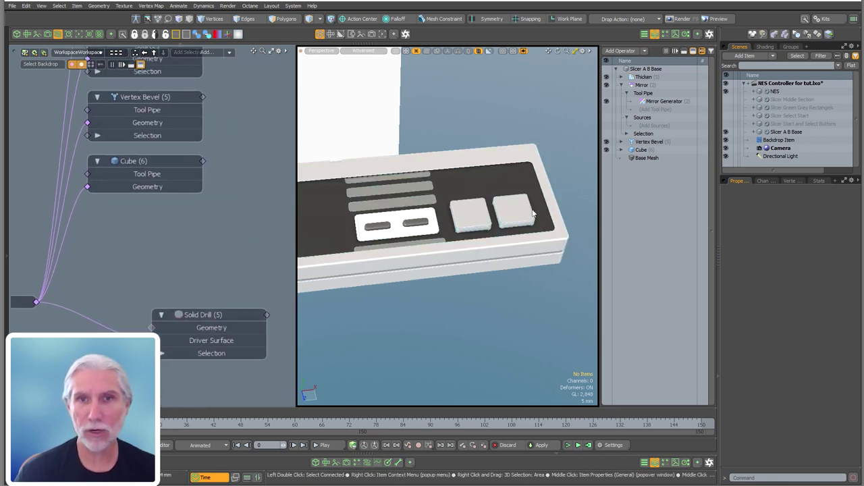
{"action": "left_click_drag", "start_coordinate": [236, 245], "coordinate": [196, 285], "text": "ctrl+alt"}
Duplicate the Slicer A B Base node together with its Thicken, Mirror, Vertex Bevel and Cube operation nodes.
{"action": "left_click", "coordinate": [74, 303]}
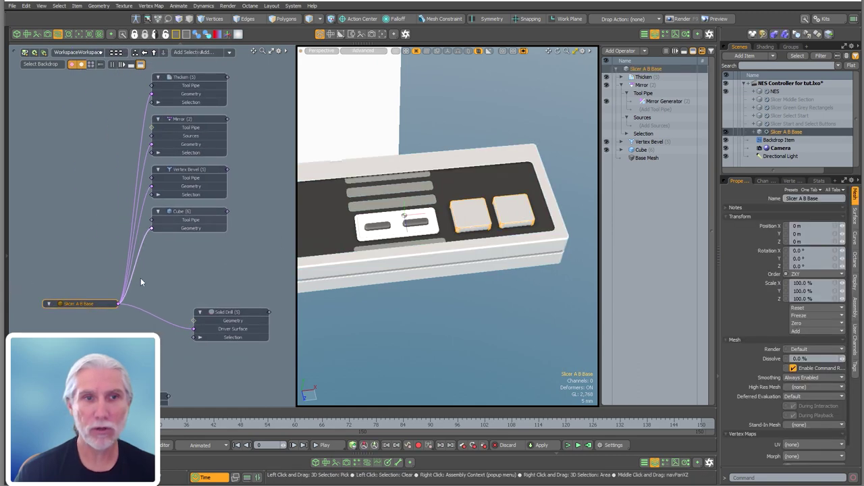
{"action": "left_click_drag", "start_coordinate": [183, 250], "coordinate": [180, 291], "text": "alt+shift"}
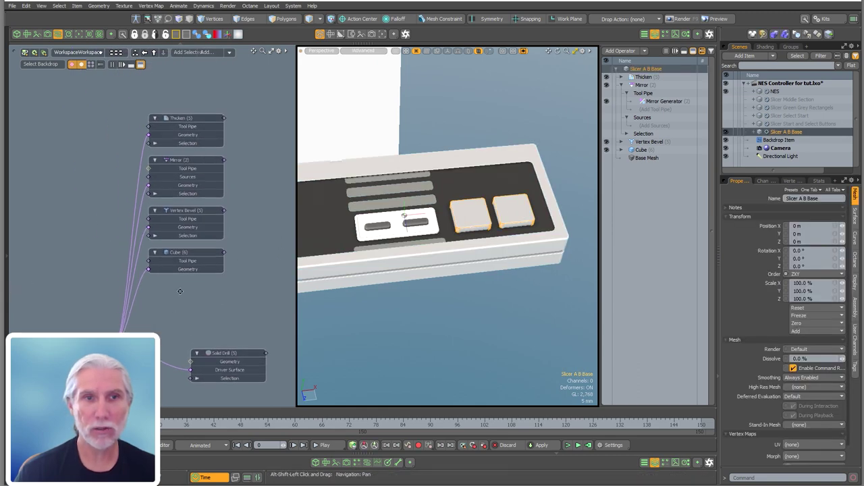
{"action": "left_click", "coordinate": [217, 164], "text": "shift"}
{"action": "left_click", "coordinate": [197, 218], "text": "shift"}
{"action": "left_click", "coordinate": [178, 269], "text": "shift"}
{"action": "left_click", "coordinate": [204, 124]}
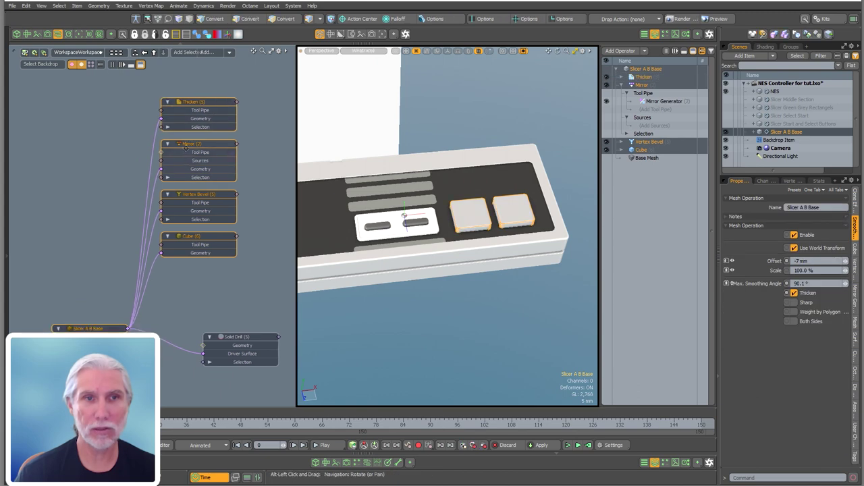
{"action": "key", "text": "ctrl+d"}
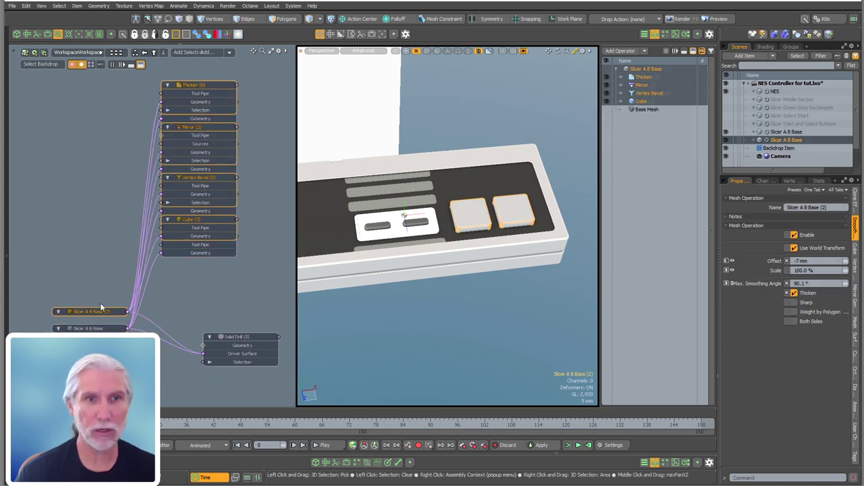
Move the duplicated nodes away from the originals and delete the link from Slicer A B Base (2) to Solid Drill (5).
{"action": "left_click_drag", "start_coordinate": [102, 311], "coordinate": [59, 202]}
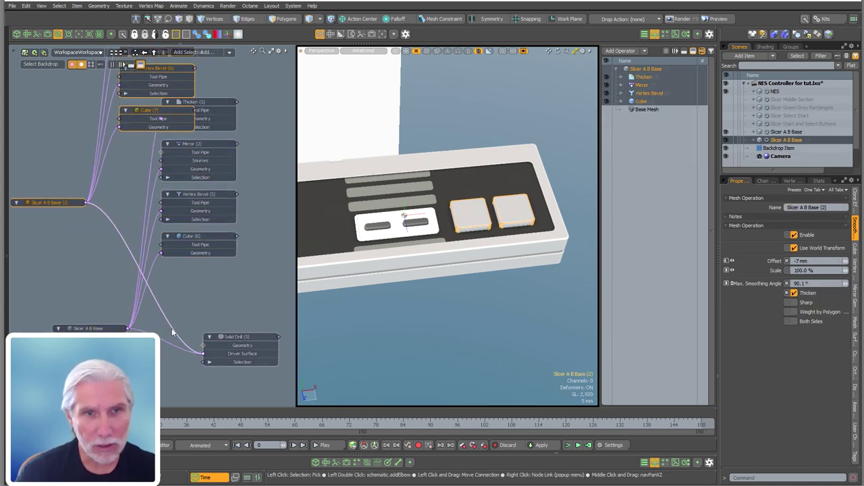
{"action": "key", "text": "Delete"}
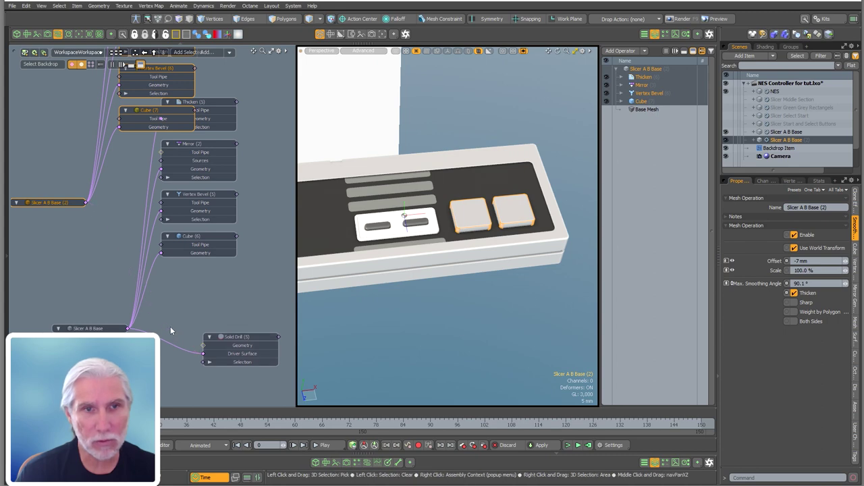
{"action": "scroll", "coordinate": [203, 289], "scroll_direction": "down", "scroll_amount": 3}
{"action": "middle_click_drag", "start_coordinate": [102, 243], "coordinate": [125, 315]}
{"action": "left_click_drag", "start_coordinate": [110, 297], "coordinate": [137, 243]}
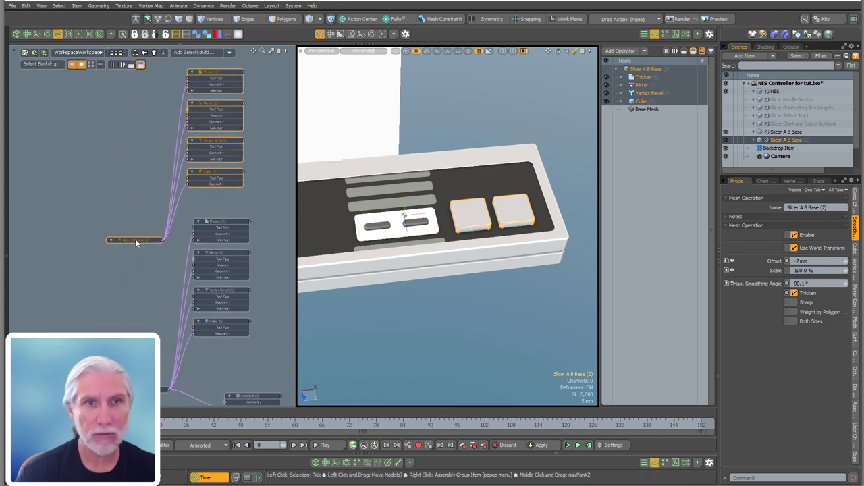
{"action": "middle_click_drag", "start_coordinate": [206, 146], "coordinate": [173, 201]}
{"action": "scroll", "coordinate": [174, 210], "scroll_direction": "up", "scroll_amount": 3}
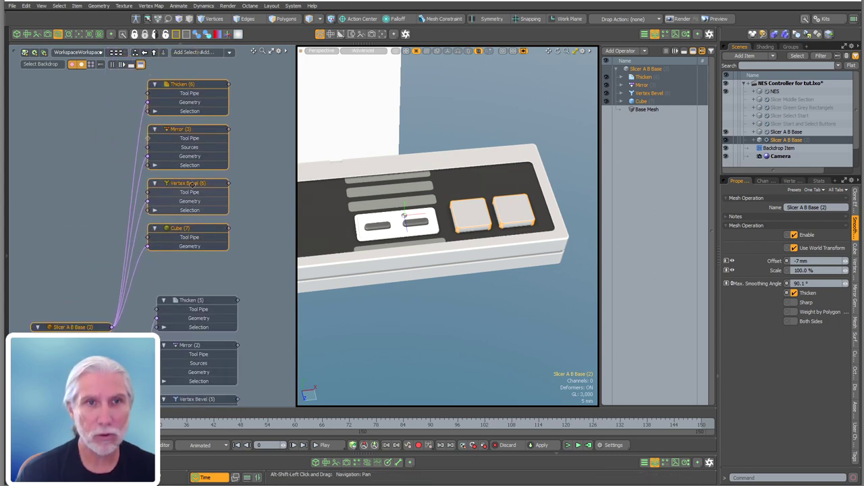
{"action": "scroll", "coordinate": [206, 174], "scroll_direction": "down", "scroll_amount": 1}
Show the Mirror Generator feeding the duplicated Mirror (3) node and place it apart from the other nodes.
{"action": "left_click", "coordinate": [199, 172]}
{"action": "double_click", "coordinate": [161, 143]}
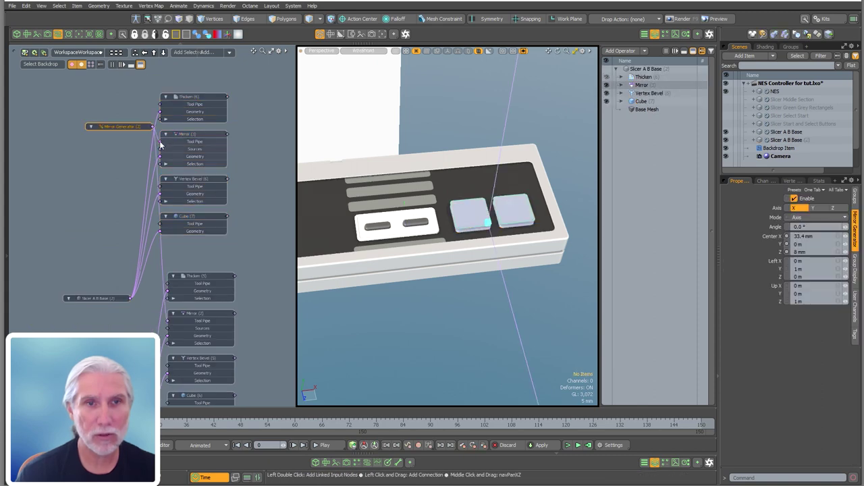
{"action": "left_click_drag", "start_coordinate": [132, 134], "coordinate": [81, 240]}
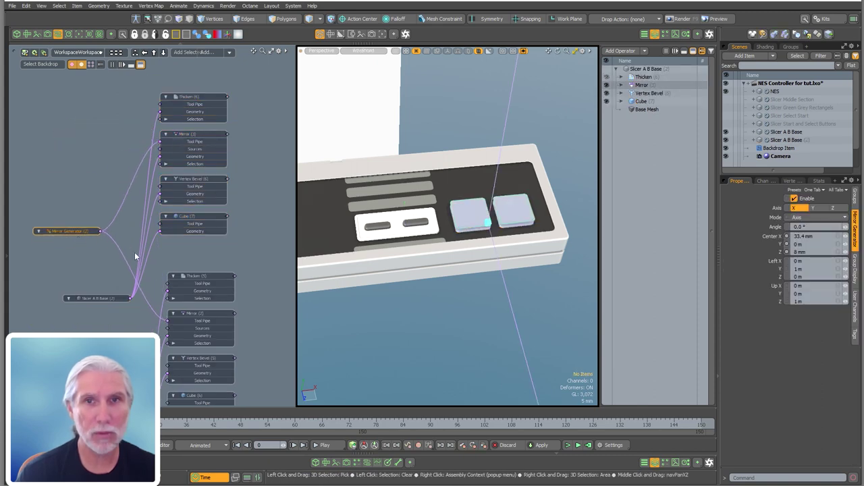
{"action": "left_click_drag", "start_coordinate": [137, 257], "coordinate": [169, 209], "text": "alt+shift"}
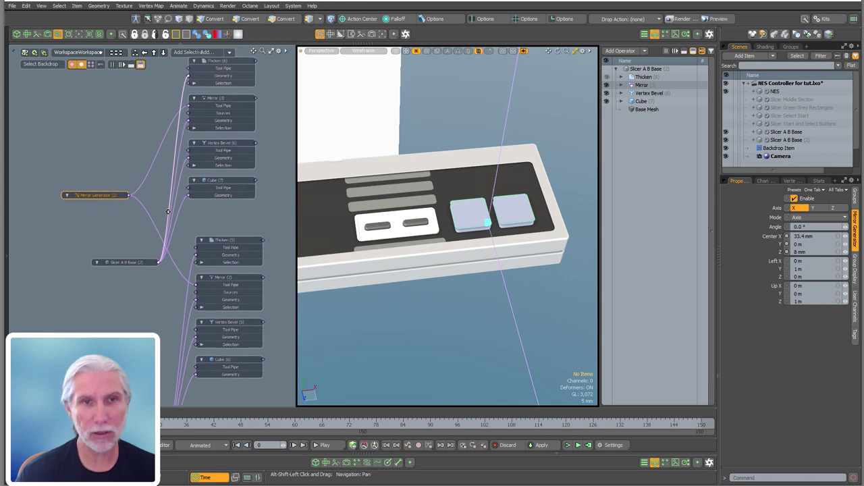
Undo the edits made after the duplication and delete the duplicated Slicer A B Base nodes.
{"action": "key", "text": "ctrl+z"}
{"action": "key", "text": "ctrl+z"}
{"action": "key", "text": "ctrl+z"}
{"action": "key", "text": "ctrl+z"}
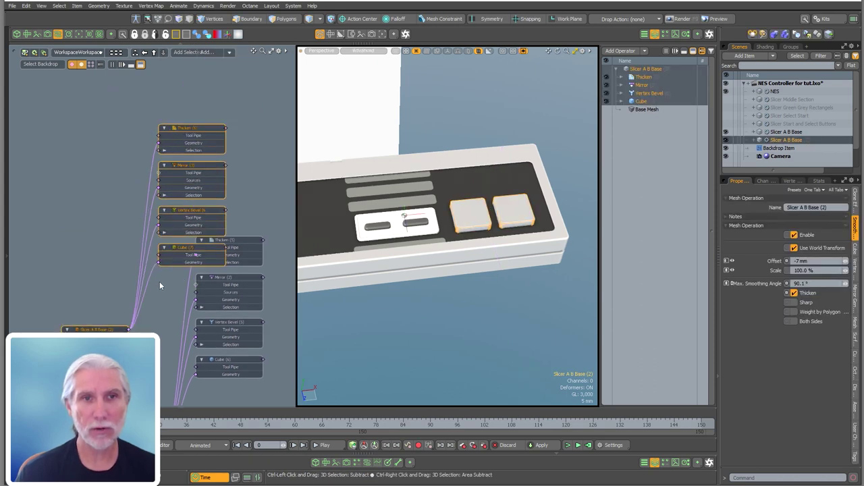
{"action": "left_click_drag", "start_coordinate": [159, 288], "coordinate": [173, 173], "text": "alt+shift"}
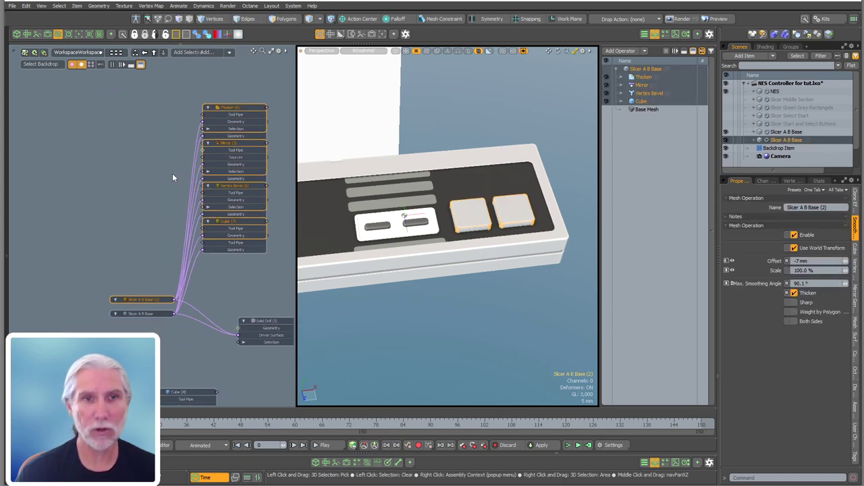
{"action": "key", "text": "Delete"}
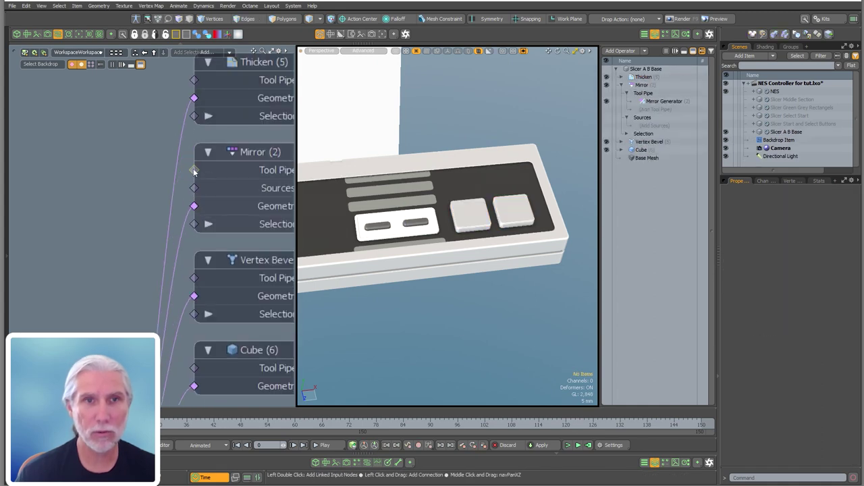
Add the Mirror Generator linked to the original Mirror (2) node to the schematic and place it beside that node.
{"action": "double_click", "coordinate": [194, 170]}
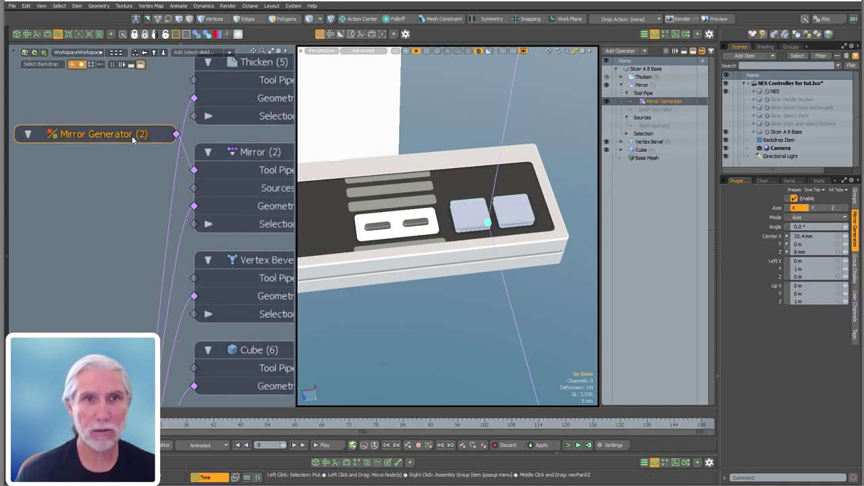
{"action": "left_click_drag", "start_coordinate": [135, 137], "coordinate": [104, 176]}
{"action": "left_click_drag", "start_coordinate": [217, 173], "coordinate": [196, 178], "text": "ctrl+alt"}
{"action": "scroll", "coordinate": [196, 177], "scroll_direction": "down", "scroll_amount": 2}
Duplicate Slicer A B Base with its Thicken, Mirror, Vertex Bevel, Cube and Mirror Generator nodes.
{"action": "mouse_move", "coordinate": [255, 111]}
{"action": "left_mouse_down"}
{"action": "mouse_move", "coordinate": [229, 131]}
{"action": "mouse_move", "coordinate": [124, 253]}
{"action": "left_mouse_up"}
{"action": "left_click", "coordinate": [127, 314]}
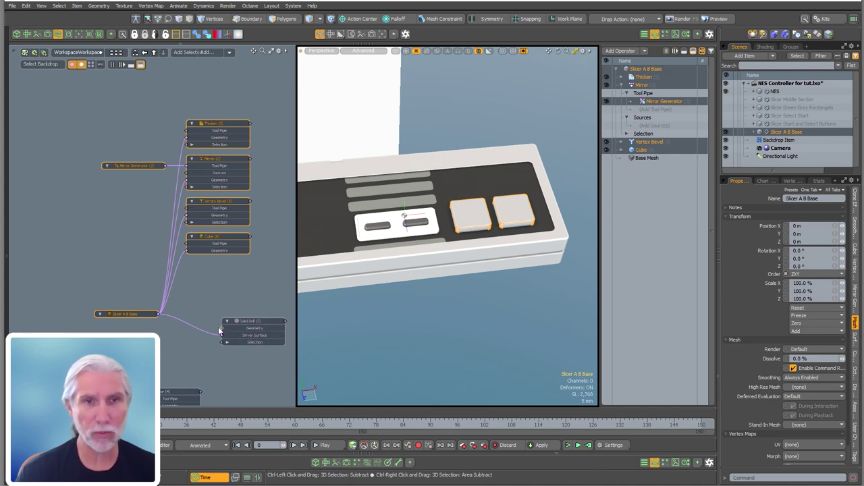
{"action": "key", "text": "ctrl+d"}
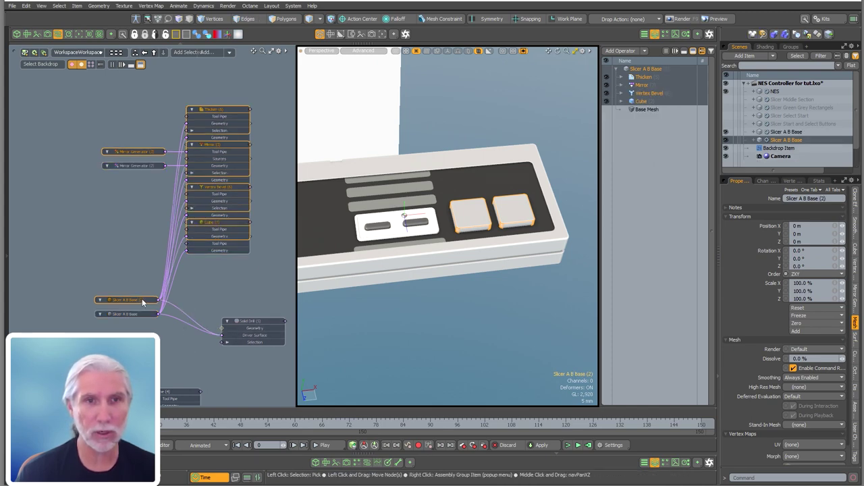
Move the duplicated node group above the originals and delete its link to Solid Drill (5).
{"action": "left_click_drag", "start_coordinate": [143, 302], "coordinate": [198, 235]}
{"action": "key", "text": "Delete"}
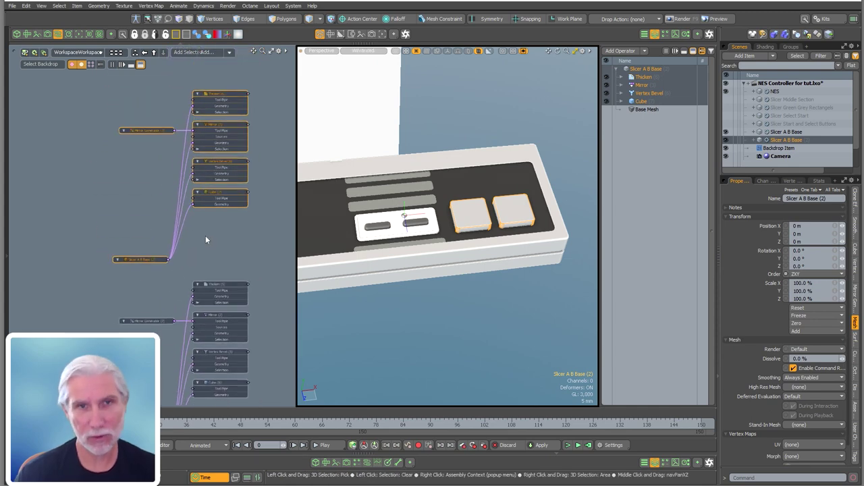
{"action": "left_click", "coordinate": [161, 242]}
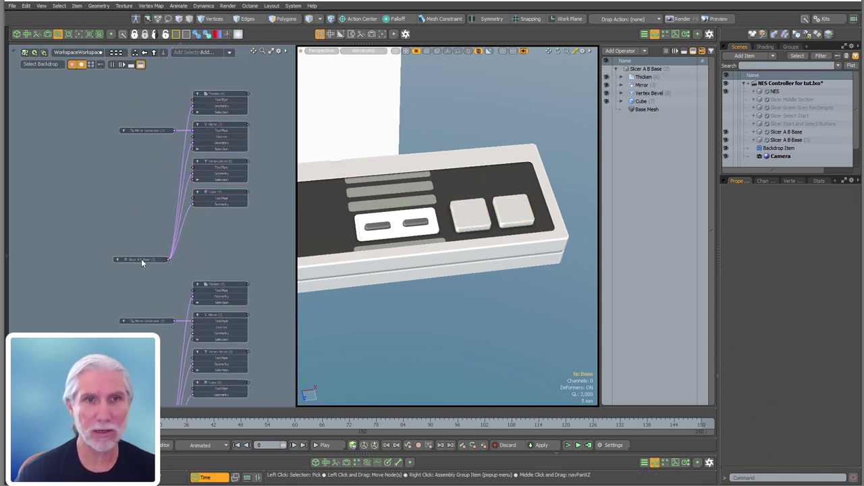
Rename the duplicated mesh Slicer A B Base (2) as Slicer A B Base Buttons.
{"action": "scroll", "coordinate": [138, 197], "scroll_direction": "up", "scroll_amount": 3}
{"action": "left_click", "coordinate": [172, 212]}
{"action": "scroll", "coordinate": [120, 280], "scroll_direction": "down", "scroll_amount": 1}
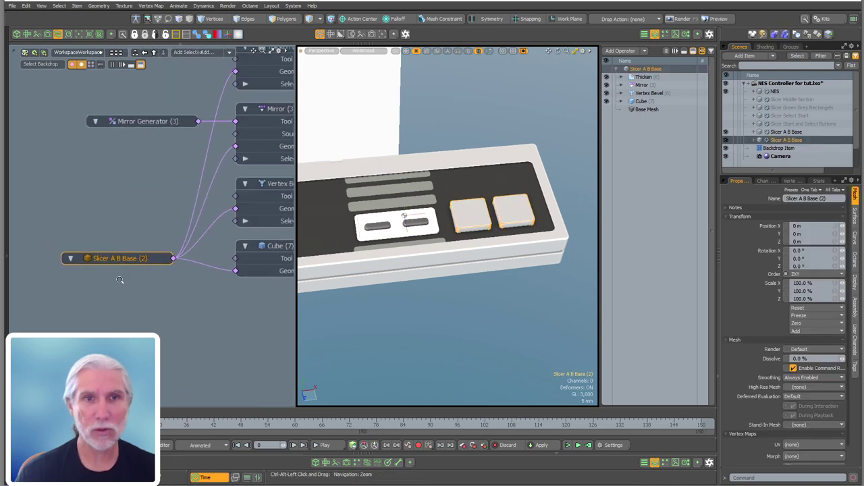
{"action": "double_click", "coordinate": [792, 141]}
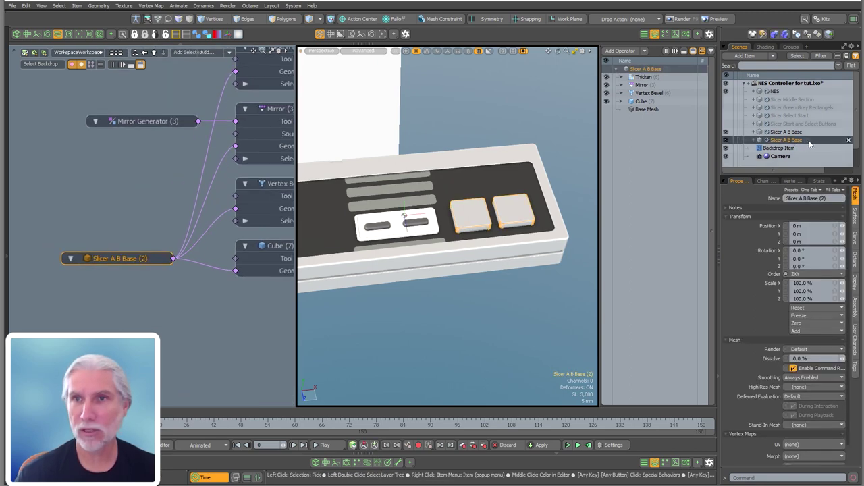
{"action": "type", "text": "Bu"}
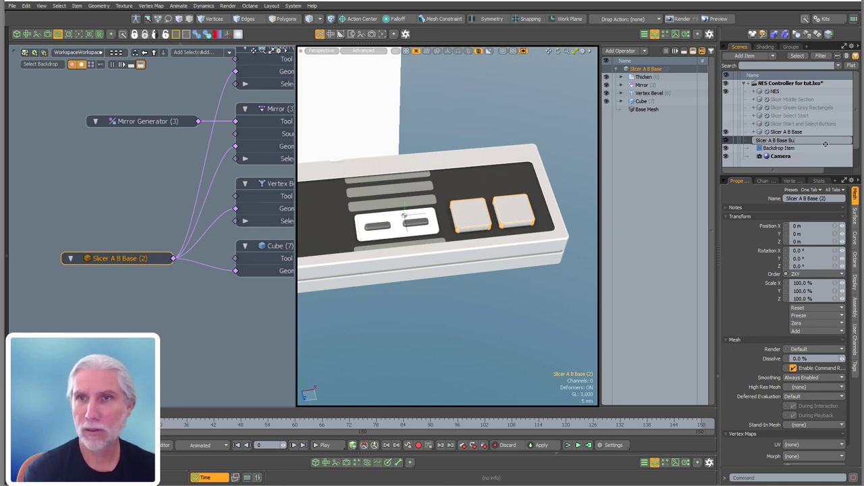
{"action": "type", "text": "ttons"}
{"action": "key", "text": "Return"}
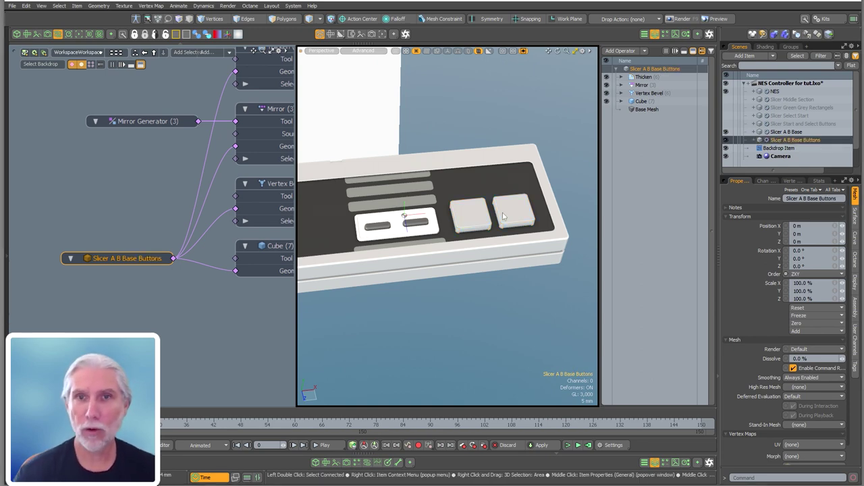
Disable the Cube operation of Slicer A B Base Buttons and add a Cylinder mesh operation to its stack.
{"action": "left_click", "coordinate": [631, 101]}
{"action": "left_click", "coordinate": [607, 102]}
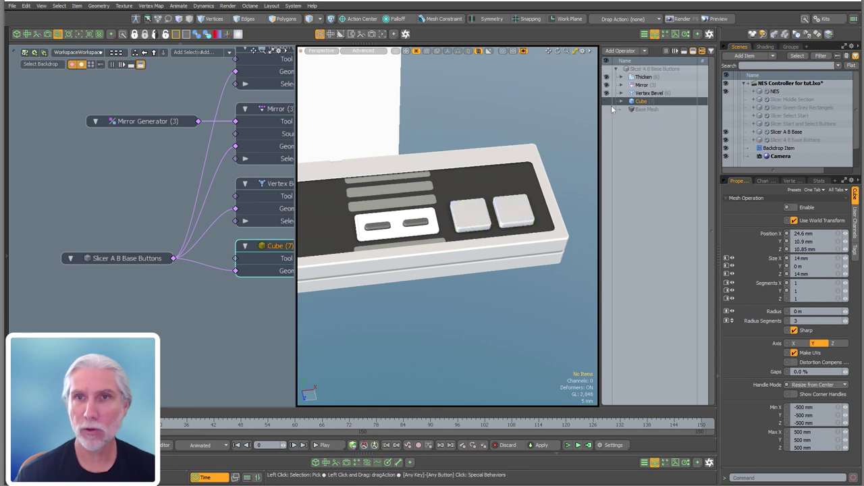
{"action": "double_click", "coordinate": [658, 147]}
{"action": "type", "text": "cyl"}
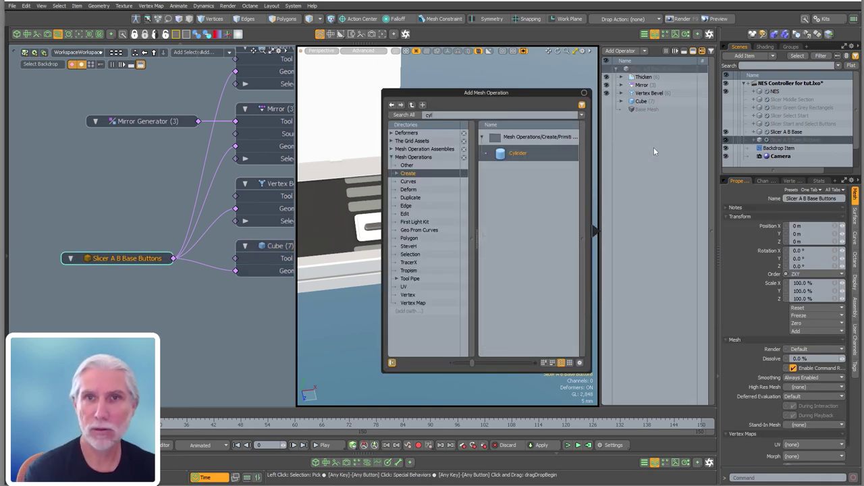
{"action": "key", "text": "Return"}
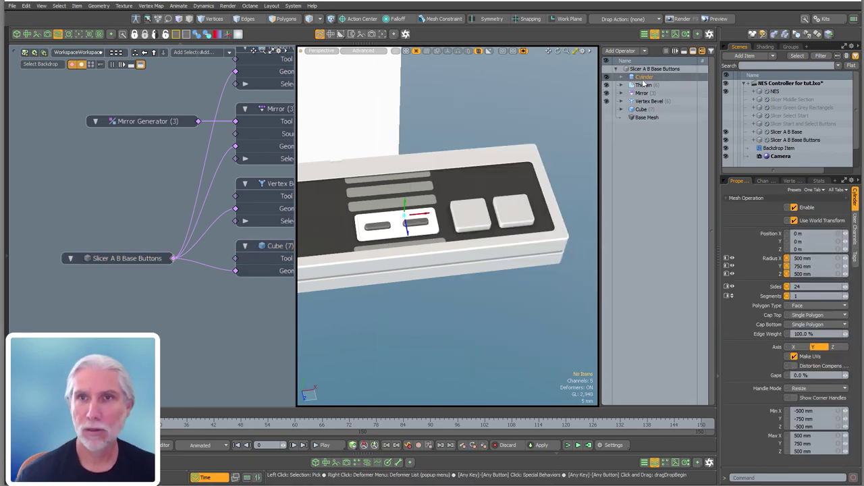
Move Cylinder below Vertex Bevel in the stack and set its position to X 24.6 mm, Y 20 mm, Z 10.85 mm, reusing the Cube's X and Z.
{"action": "left_click_drag", "start_coordinate": [645, 77], "coordinate": [650, 107]}
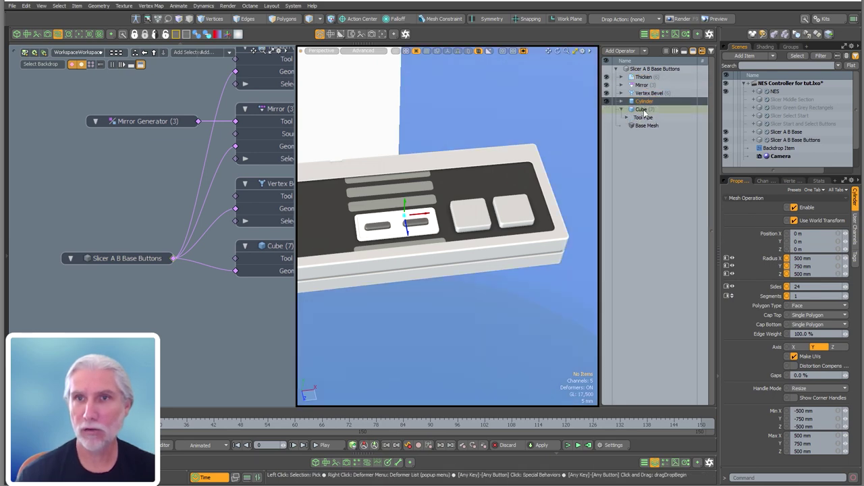
{"action": "left_click", "coordinate": [641, 109]}
{"action": "left_click", "coordinate": [807, 234]}
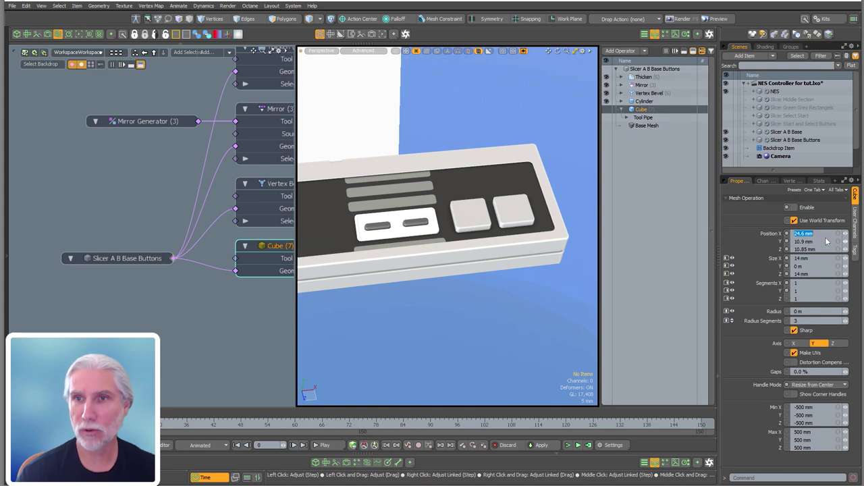
{"action": "left_click", "coordinate": [652, 101]}
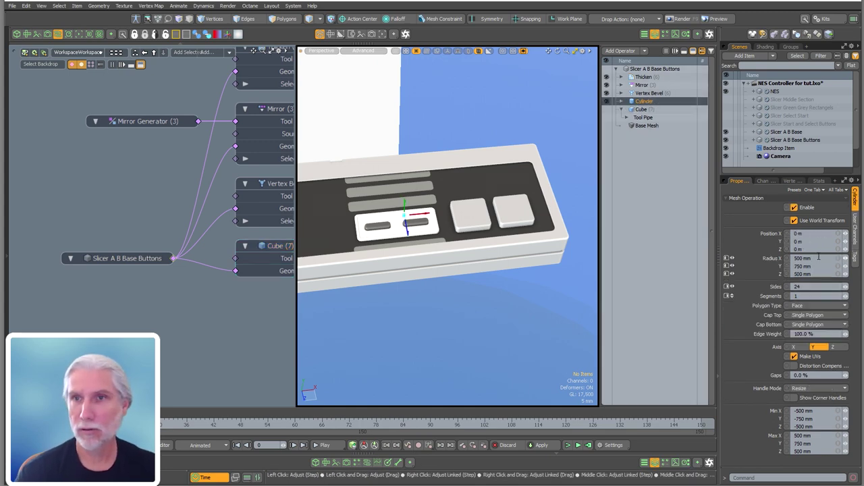
{"action": "left_click", "coordinate": [813, 234]}
{"action": "key", "text": "Return"}
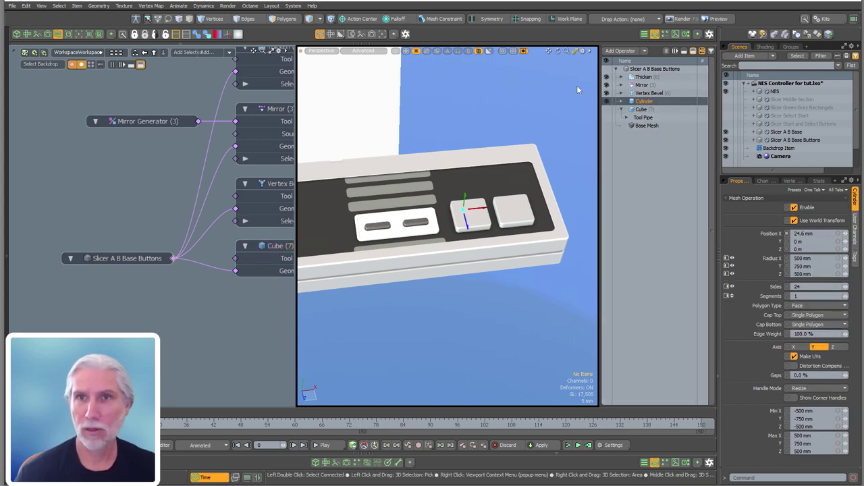
{"action": "left_click", "coordinate": [644, 110]}
{"action": "left_click", "coordinate": [825, 250]}
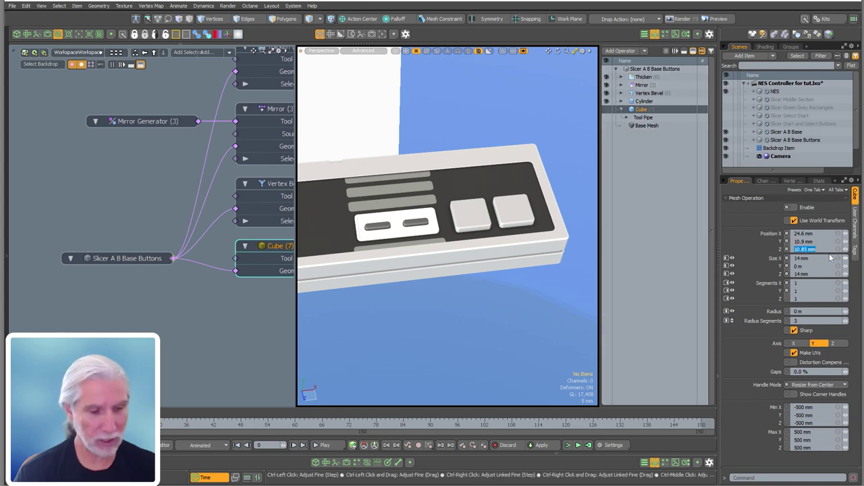
{"action": "left_click", "coordinate": [646, 100]}
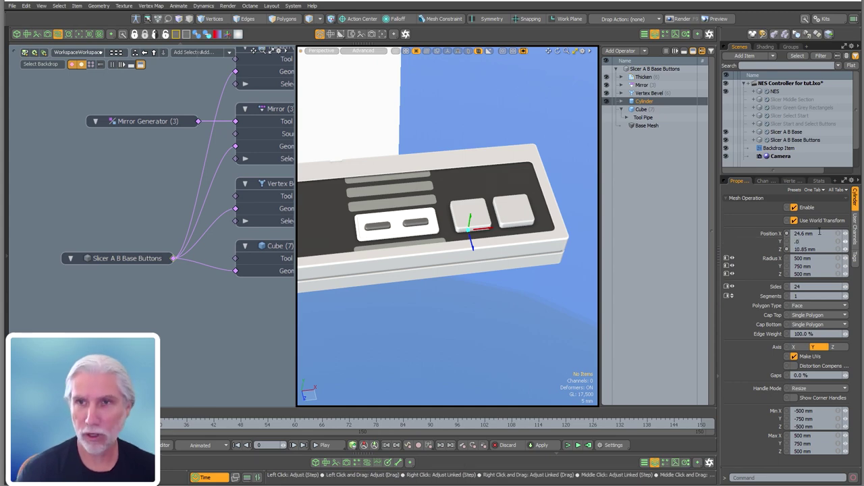
{"action": "left_click_drag", "start_coordinate": [513, 290], "coordinate": [513, 264], "text": "alt"}
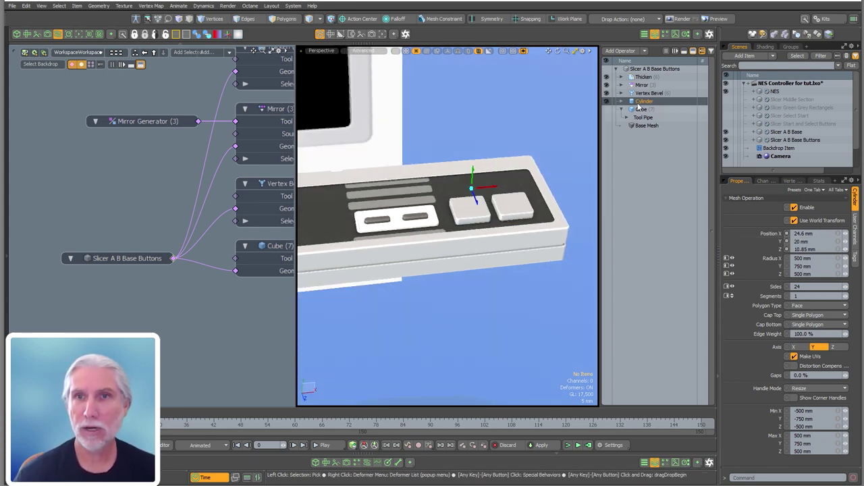
Delete the Cube operation from the Slicer A B Base Buttons stack.
{"action": "left_click", "coordinate": [640, 110]}
{"action": "right_click", "coordinate": [643, 110]}
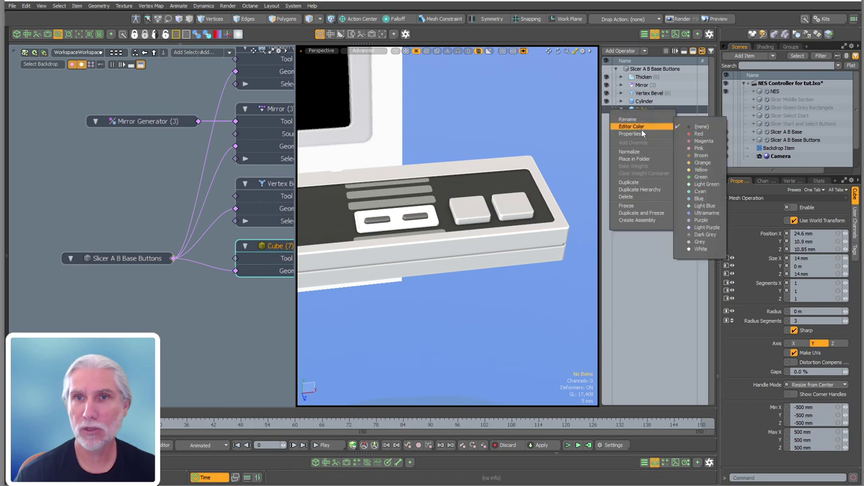
{"action": "left_click", "coordinate": [634, 197]}
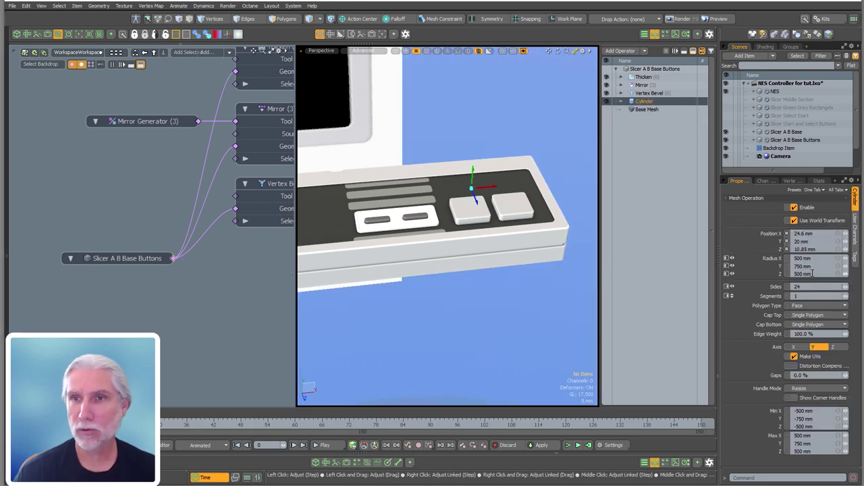
Set the Cylinder's X, Y and Z radius to 10 mm each.
{"action": "left_click", "coordinate": [817, 259]}
{"action": "type", "text": "10"}
{"action": "key", "text": "Tab"}
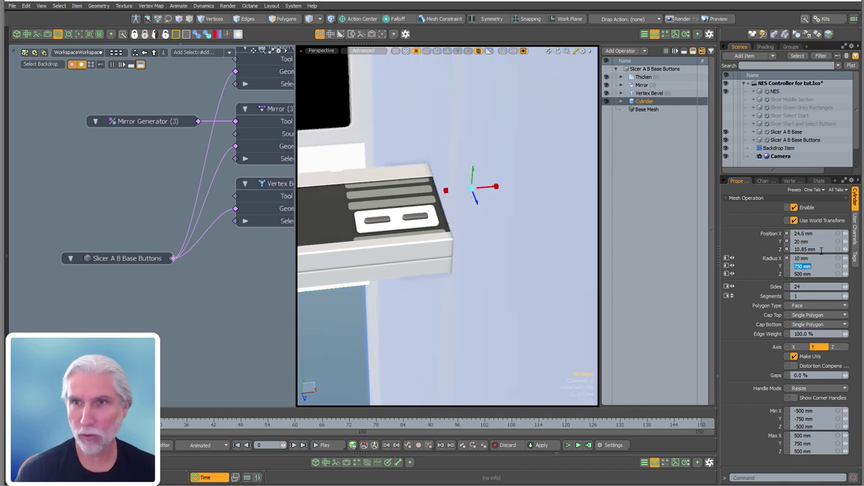
{"action": "type", "text": ".01"}
{"action": "key", "text": "Tab"}
{"action": "type", "text": ".01"}
{"action": "key", "text": "Return"}
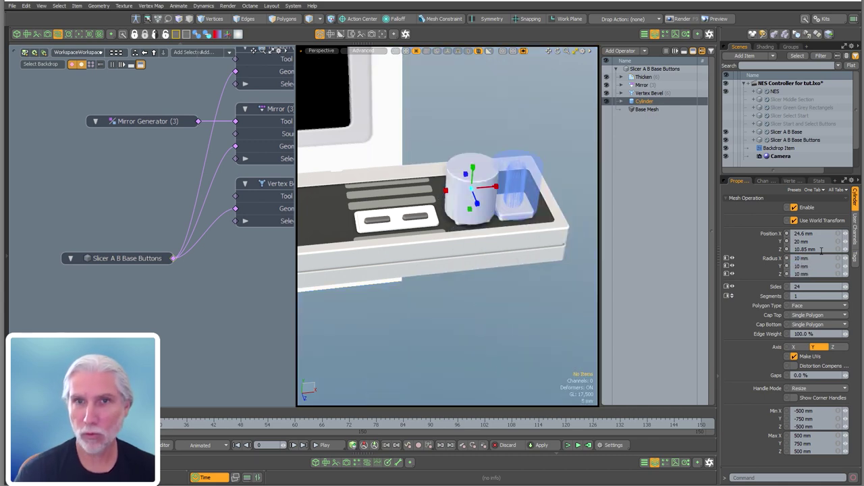
{"action": "left_click_drag", "start_coordinate": [487, 183], "coordinate": [494, 199], "text": "alt"}
{"action": "left_click_drag", "start_coordinate": [494, 199], "coordinate": [526, 198], "text": "ctrl+alt"}
{"action": "left_click_drag", "start_coordinate": [526, 199], "coordinate": [509, 205], "text": "alt"}
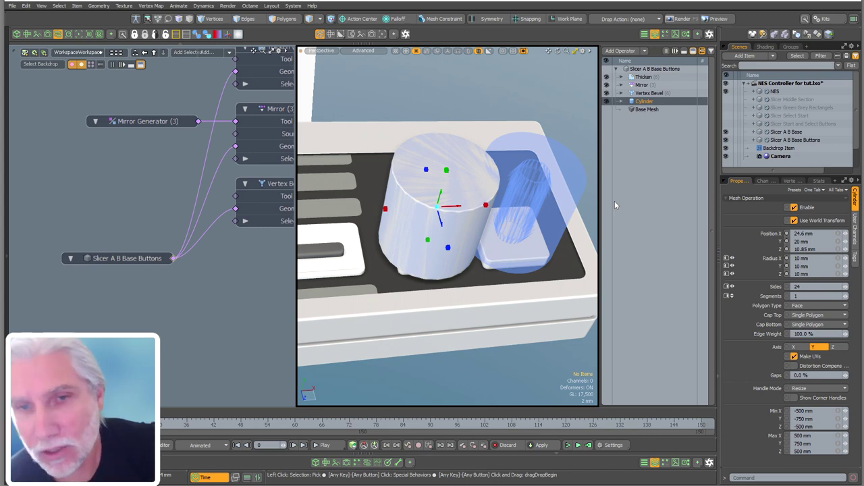
Add the Cylinder node to the schematic and align it beneath the Vertex Bevel (6) node.
{"action": "left_click", "coordinate": [790, 133]}
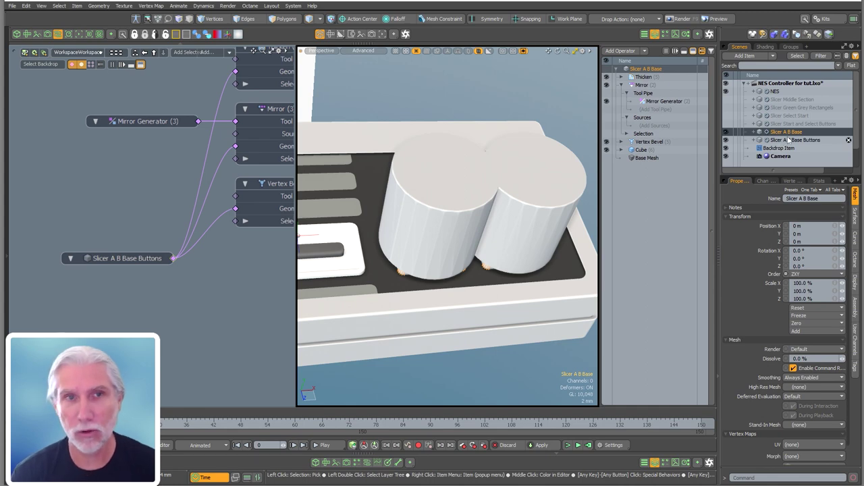
{"action": "scroll", "coordinate": [142, 131], "scroll_direction": "down", "scroll_amount": 4}
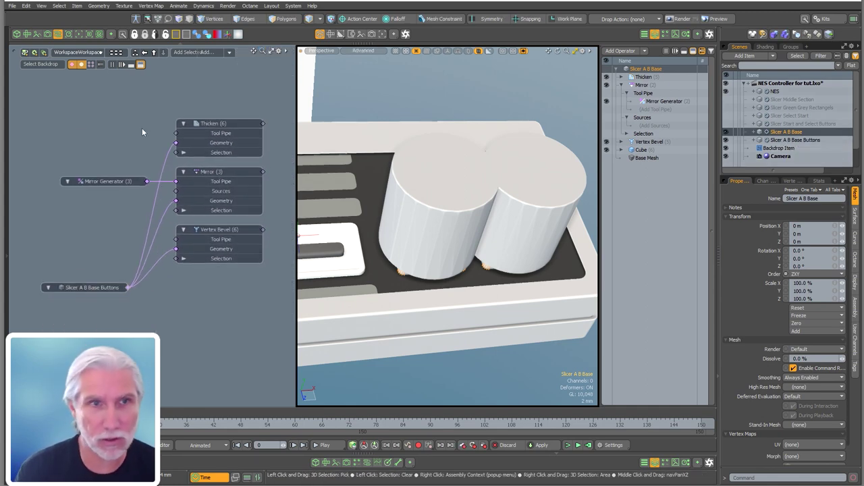
{"action": "left_click", "coordinate": [106, 193]}
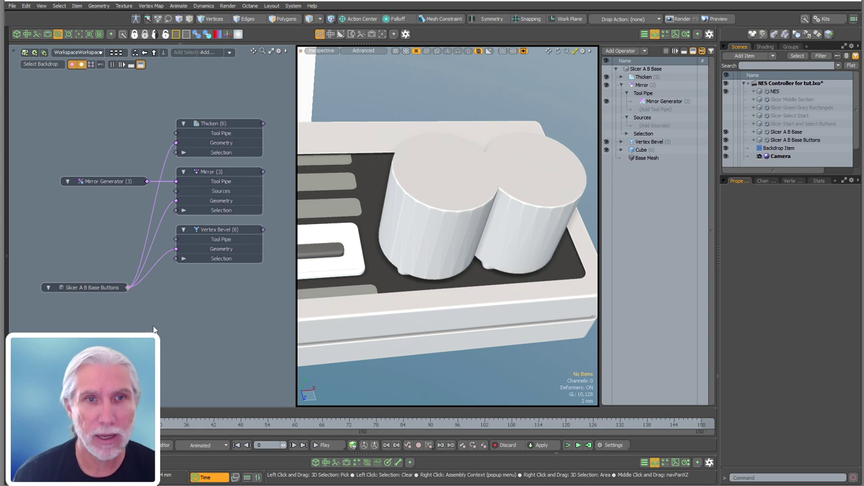
{"action": "double_click", "coordinate": [128, 288]}
{"action": "left_click_drag", "start_coordinate": [120, 285], "coordinate": [231, 289]}
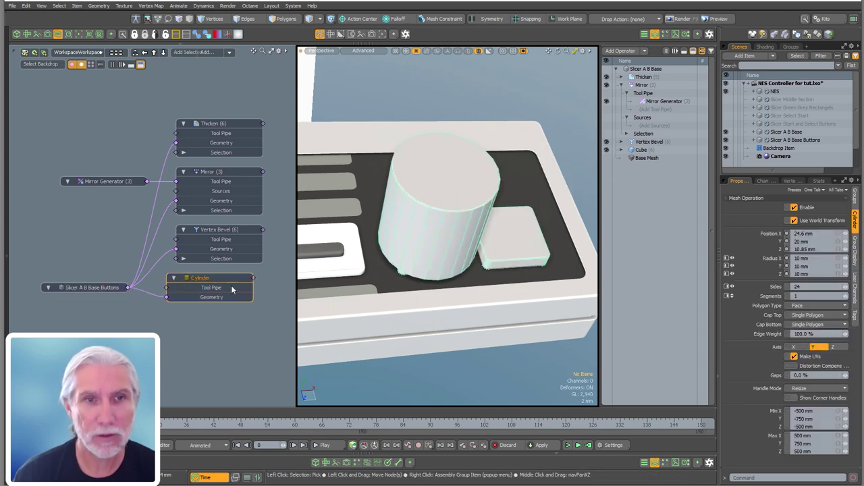
{"action": "left_click", "coordinate": [227, 353]}
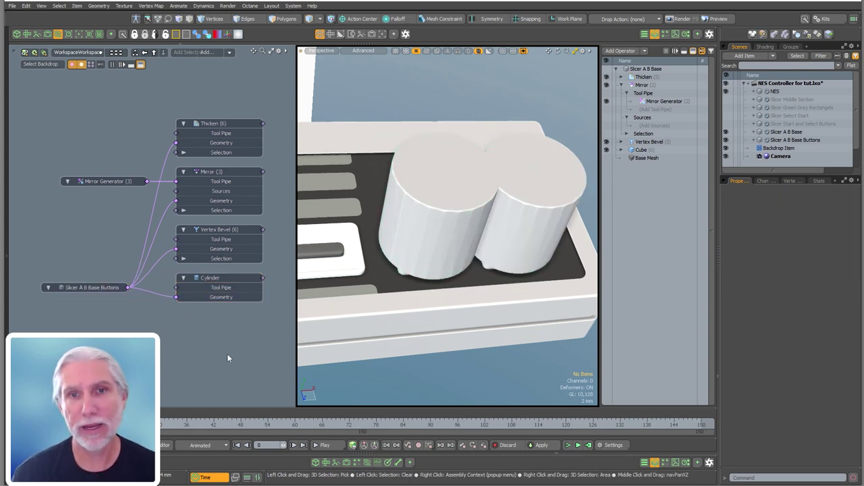
Shrink the Cylinder of Slicer A B Base Buttons to a radius of 5.65 mm in X and Z and 6.05 mm in Y.
{"action": "left_click_drag", "start_coordinate": [546, 160], "coordinate": [513, 225], "text": "alt"}
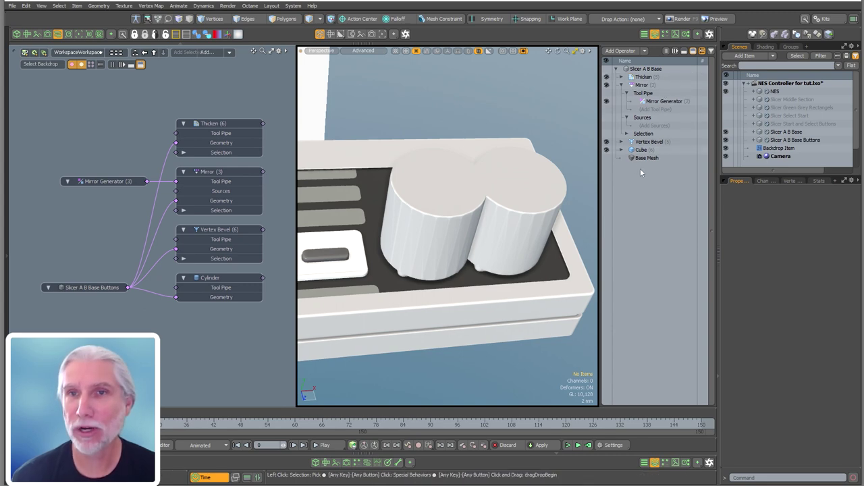
{"action": "left_click", "coordinate": [644, 150]}
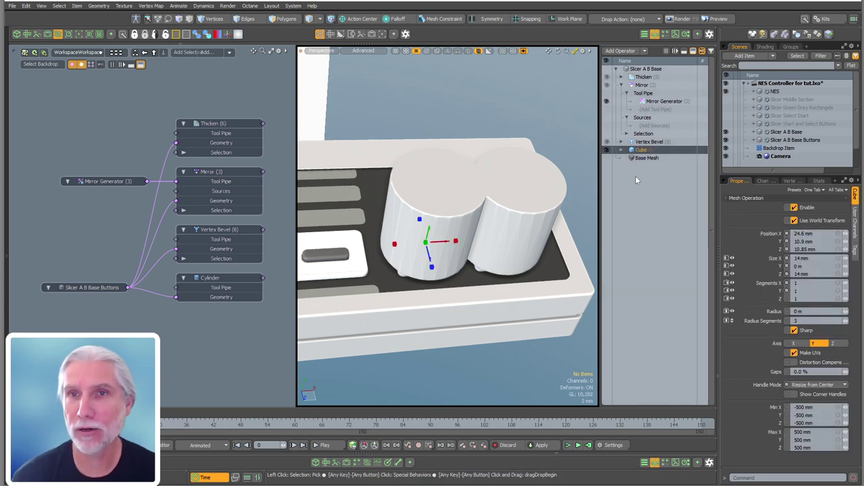
{"action": "left_click", "coordinate": [790, 140]}
{"action": "left_click", "coordinate": [644, 101]}
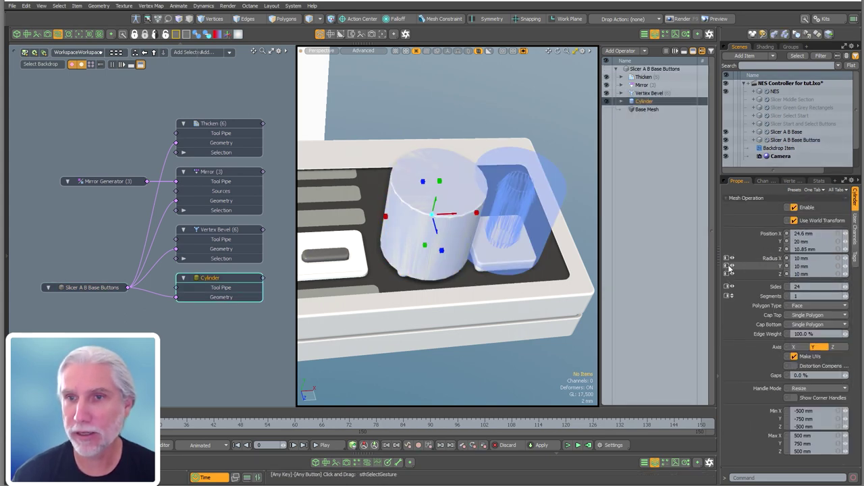
{"action": "key", "text": "c"}
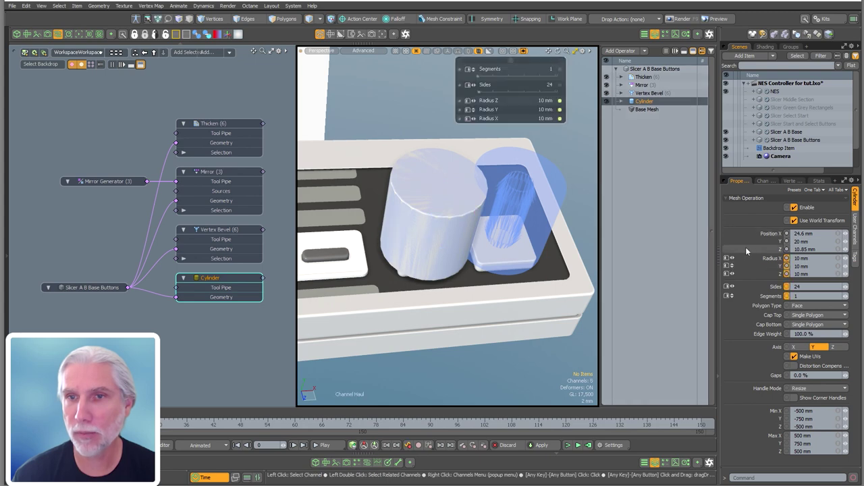
{"action": "left_click_drag", "start_coordinate": [459, 208], "coordinate": [422, 220], "text": "alt"}
{"action": "left_click_drag", "start_coordinate": [375, 246], "coordinate": [380, 246]}
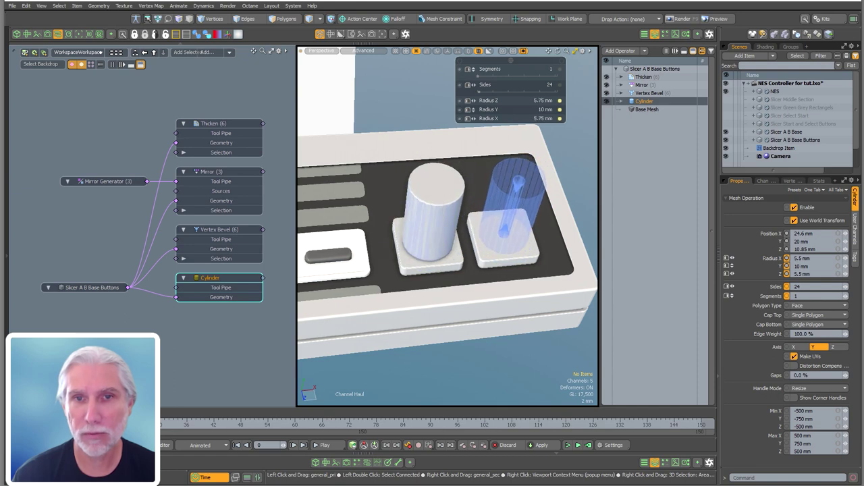
{"action": "left_click_drag", "start_coordinate": [454, 266], "coordinate": [433, 345], "text": "alt"}
{"action": "left_click_drag", "start_coordinate": [358, 246], "coordinate": [365, 245]}
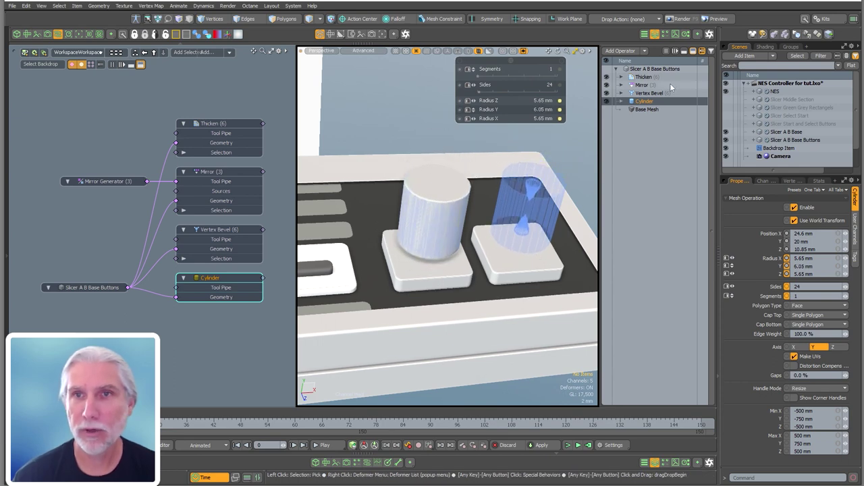
Disable the Vertex Bevel of Slicer A B Base Buttons, remove its geometry link and delete its node.
{"action": "left_click", "coordinate": [606, 93]}
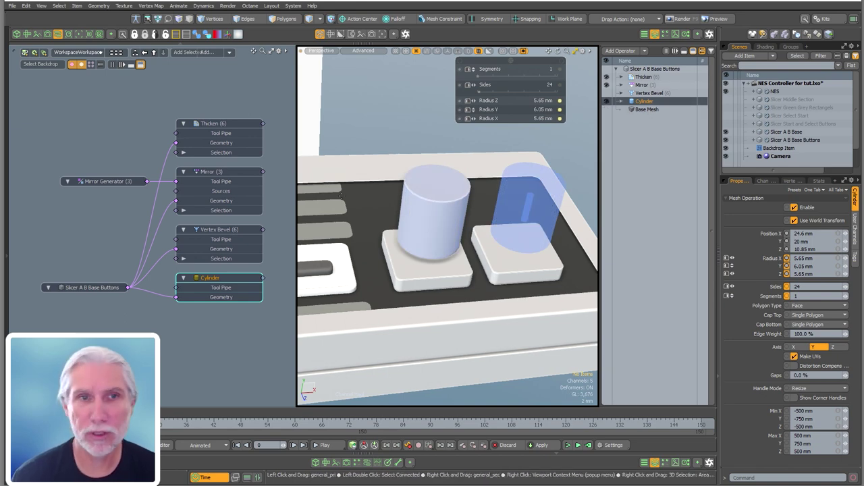
{"action": "left_click", "coordinate": [199, 229]}
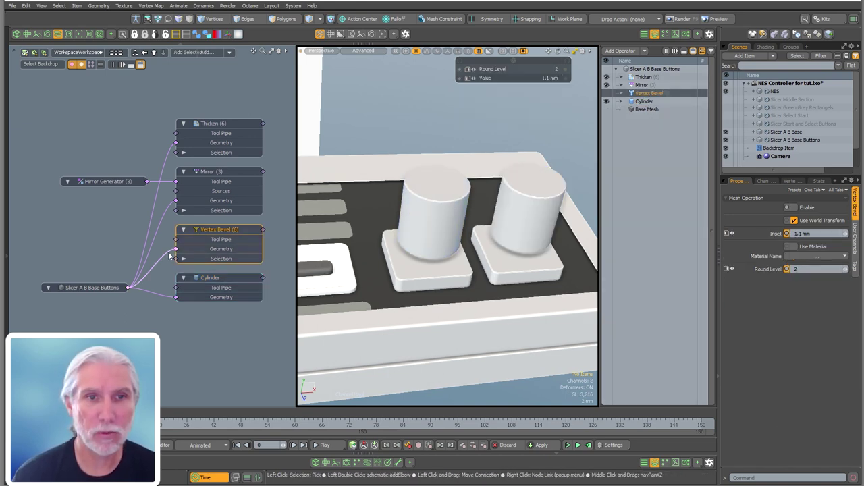
{"action": "key", "text": "Delete"}
{"action": "left_click", "coordinate": [271, 220]}
{"action": "left_click", "coordinate": [251, 231]}
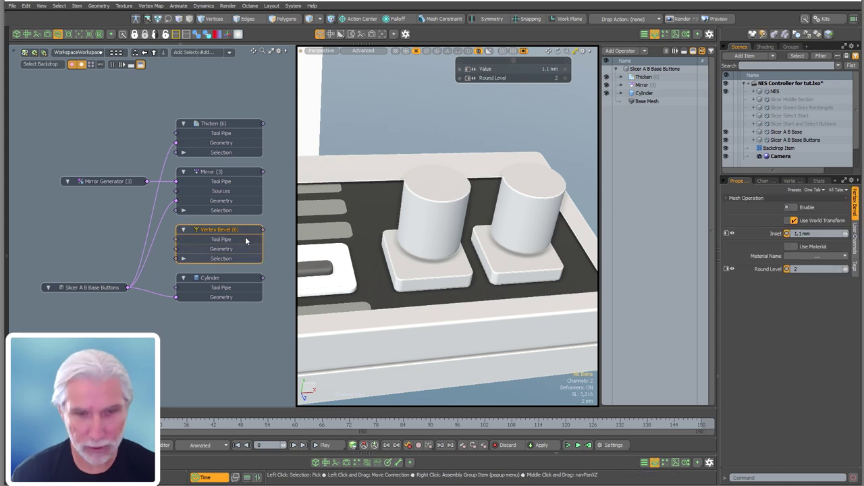
{"action": "key", "text": "Delete"}
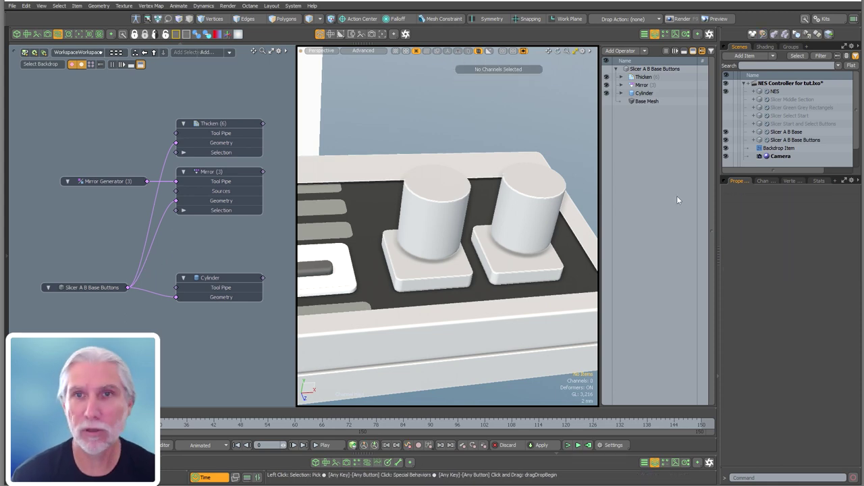
Lower the Cylinder onto the square button bases at a Y position of 13.1 mm.
{"action": "left_click", "coordinate": [644, 93]}
{"action": "key", "text": "t"}
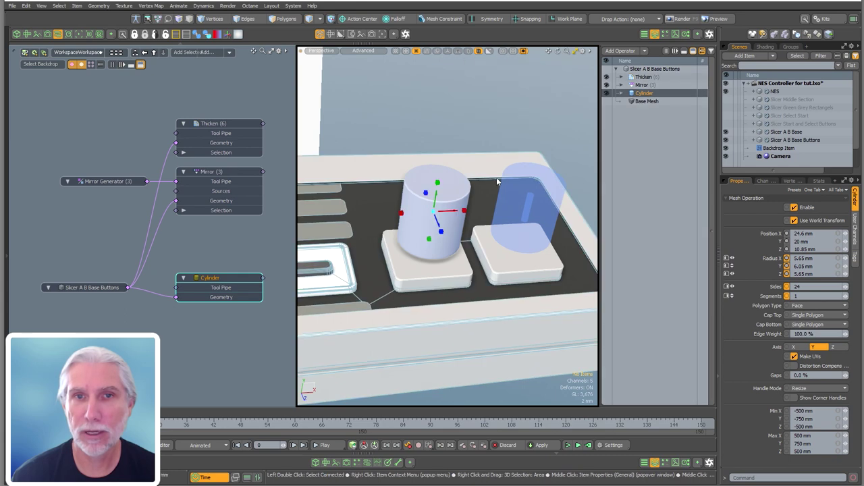
{"action": "left_click_drag", "start_coordinate": [438, 197], "coordinate": [493, 201]}
{"action": "scroll", "coordinate": [467, 288], "scroll_direction": "down", "scroll_amount": 5}
{"action": "scroll", "coordinate": [492, 201], "scroll_direction": "up", "scroll_amount": 10}
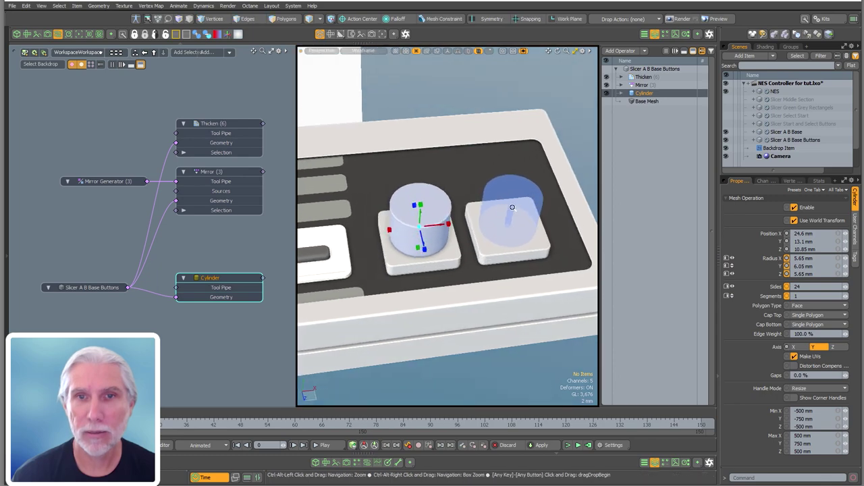
{"action": "scroll", "coordinate": [513, 207], "scroll_direction": "down", "scroll_amount": 3}
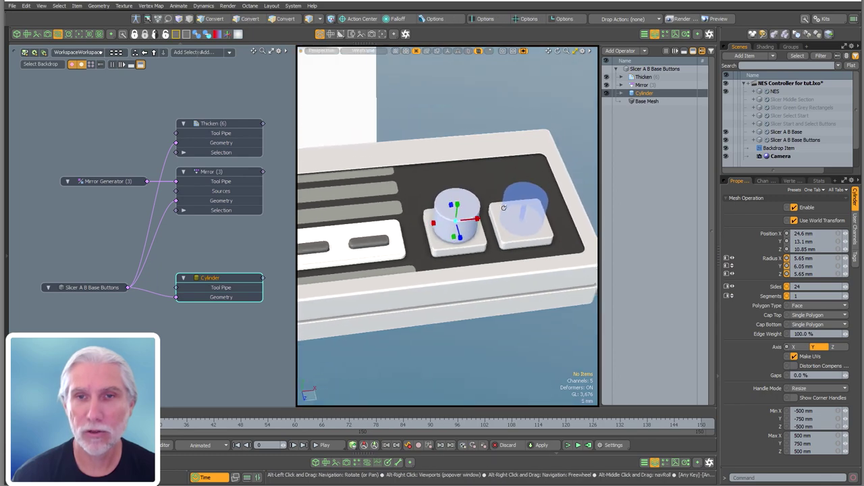
{"action": "mouse_move", "coordinate": [498, 257]}
{"action": "left_mouse_down", "text": "alt"}
{"action": "mouse_move", "coordinate": [498, 232]}
{"action": "mouse_move", "coordinate": [498, 257]}
{"action": "left_mouse_up", "text": "alt"}
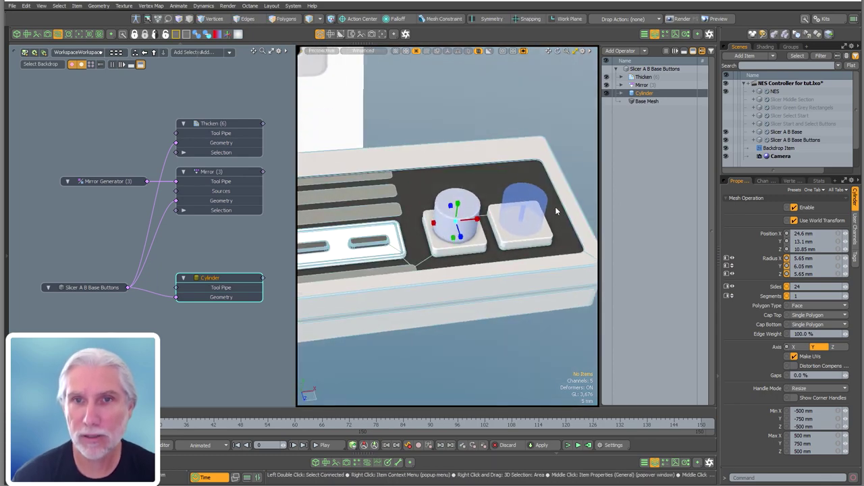
Disable the Thicken of Slicer A B Base Buttons and turn its Mirror back on so the cylinder is duplicated onto the second base.
{"action": "left_click_drag", "start_coordinate": [555, 207], "coordinate": [438, 196], "text": "alt"}
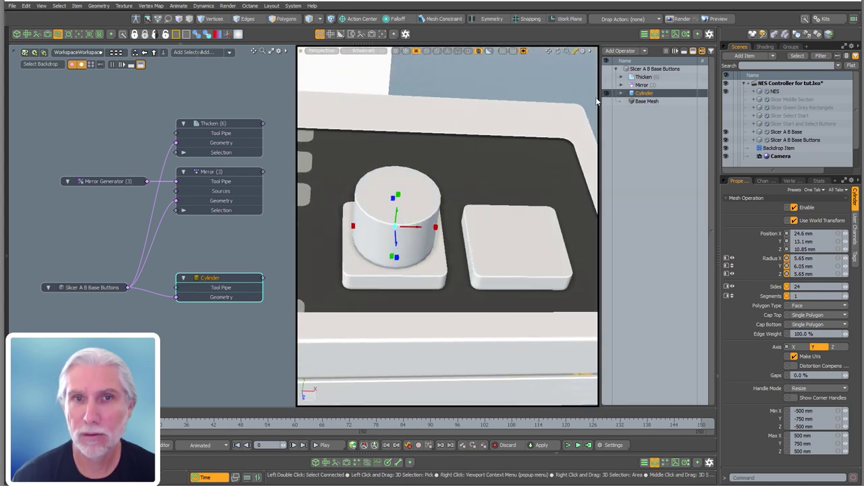
{"action": "key", "text": "KP_5"}
{"action": "mouse_move", "coordinate": [507, 137]}
{"action": "left_mouse_down", "text": "alt"}
{"action": "mouse_move", "coordinate": [502, 171]}
{"action": "mouse_move", "coordinate": [463, 186]}
{"action": "mouse_move", "coordinate": [506, 175]}
{"action": "left_mouse_up", "text": "alt"}
{"action": "key", "text": "KP_5"}
{"action": "left_click", "coordinate": [606, 85]}
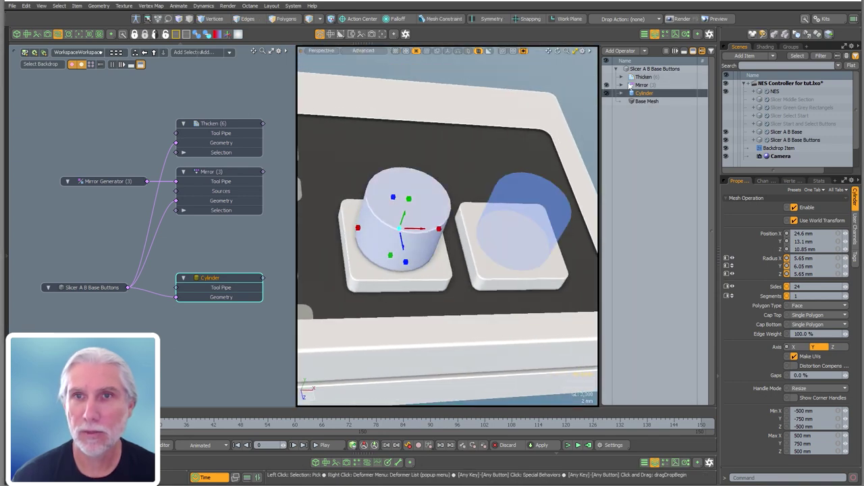
{"action": "left_click_drag", "start_coordinate": [520, 247], "coordinate": [520, 209], "text": "alt"}
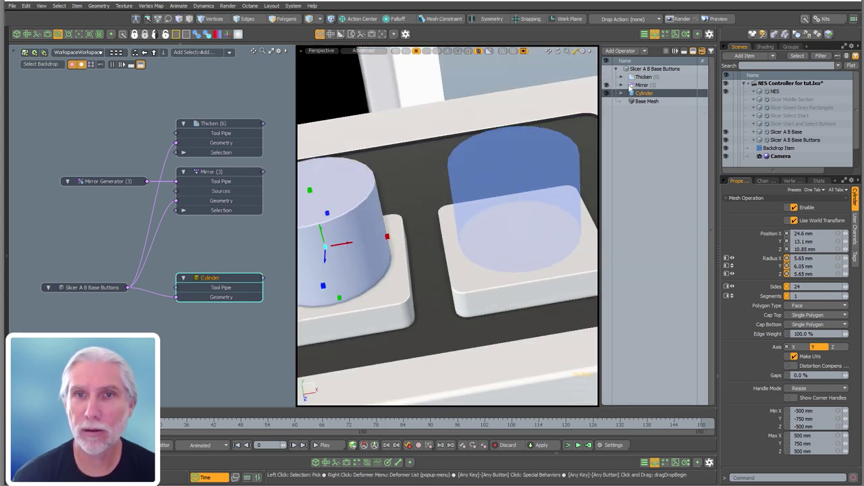
Remove the geometry link of Thicken (6) from Slicer A B Base Buttons and delete its node.
{"action": "left_click", "coordinate": [650, 81]}
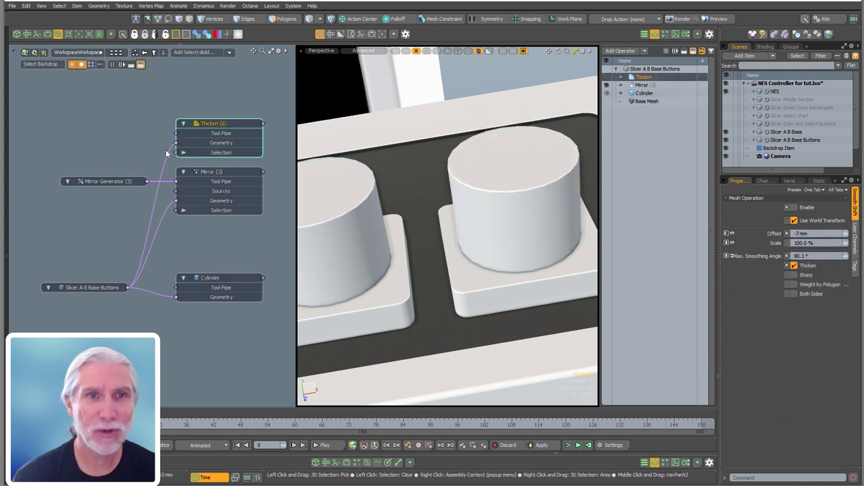
{"action": "left_click_drag", "start_coordinate": [175, 143], "coordinate": [176, 152]}
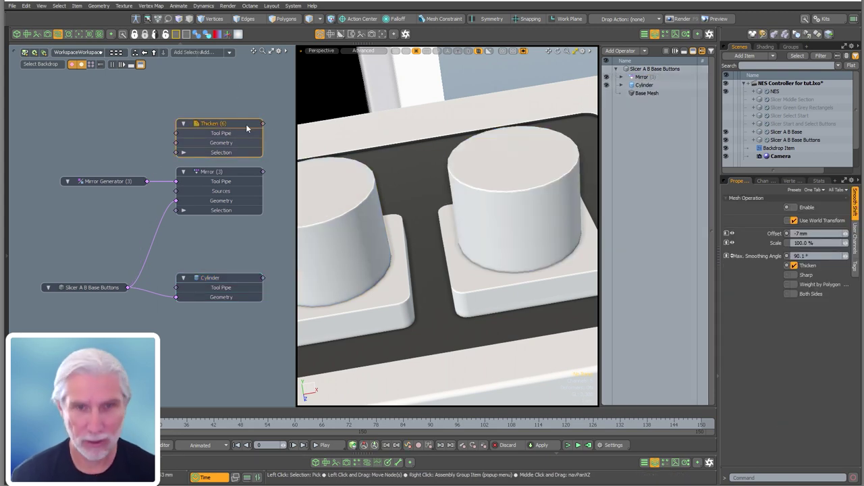
{"action": "key", "text": "Delete"}
{"action": "left_click_drag", "start_coordinate": [520, 183], "coordinate": [632, 190], "text": "alt"}
{"action": "scroll", "coordinate": [523, 249], "scroll_direction": "up", "scroll_amount": 4}
{"action": "scroll", "coordinate": [434, 247], "scroll_direction": "down", "scroll_amount": 5}
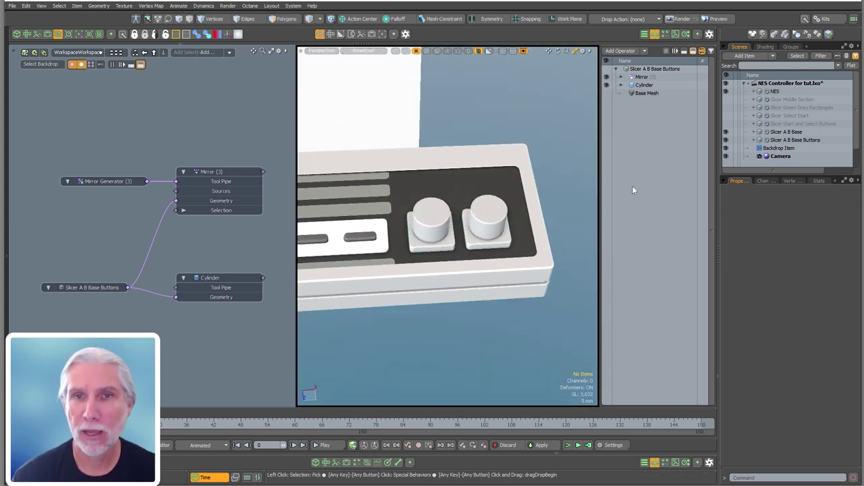
Hide both A B slicer meshes and add a Solid Drill to the NES mesh with Slicer A B Base Buttons as driver and Slice operation.
{"action": "left_click", "coordinate": [453, 276]}
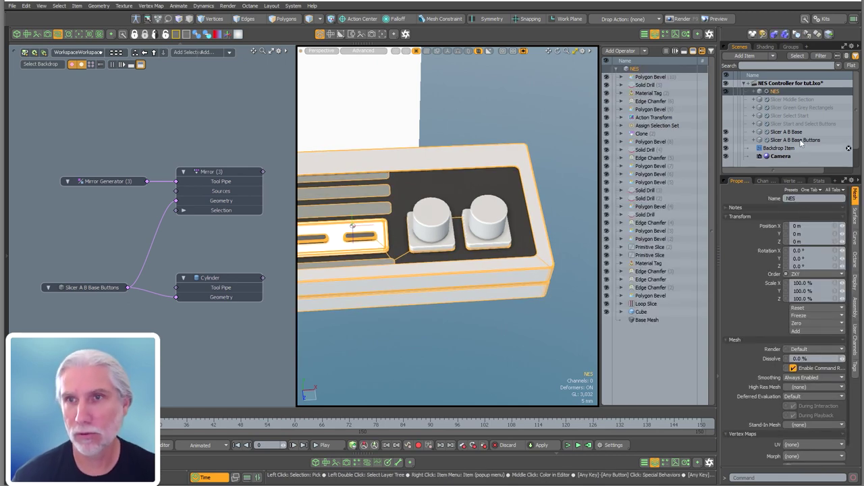
{"action": "left_click_drag", "start_coordinate": [726, 140], "coordinate": [727, 132]}
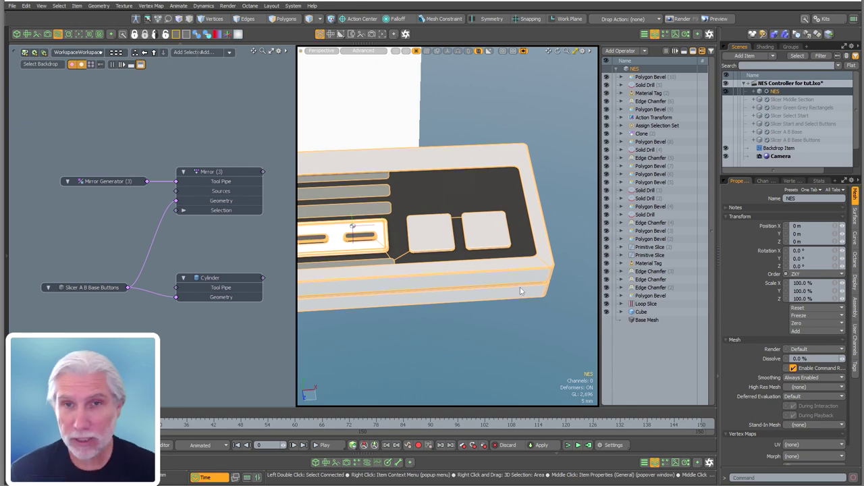
{"action": "double_click", "coordinate": [651, 362]}
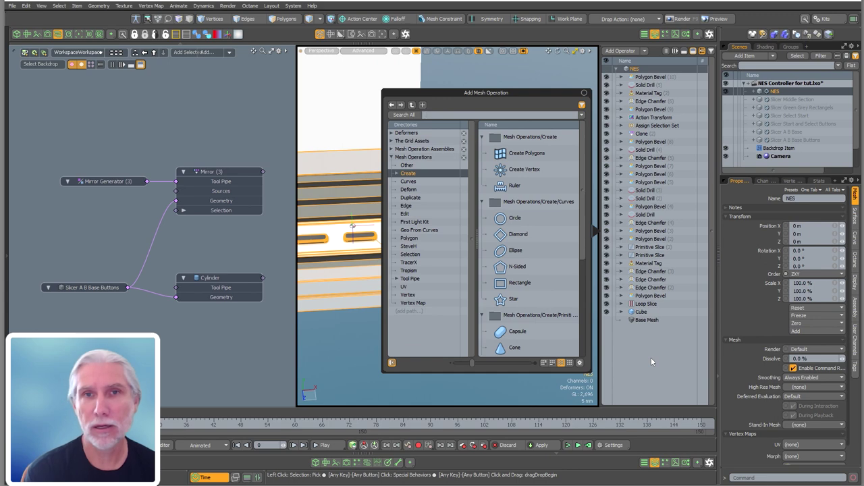
{"action": "type", "text": "solid"}
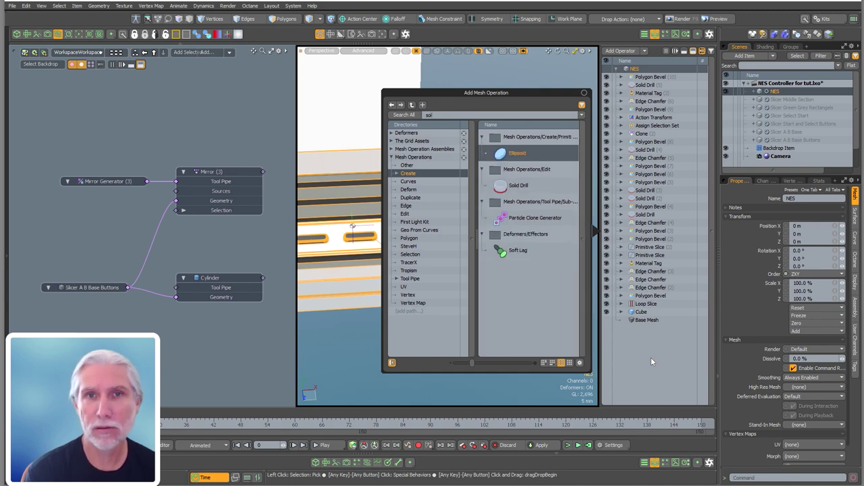
{"action": "key", "text": "Return"}
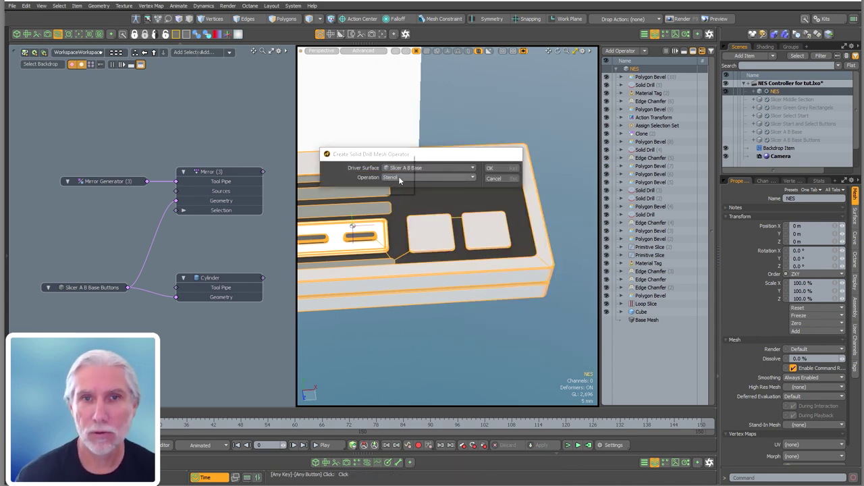
{"action": "left_click", "coordinate": [427, 178]}
{"action": "left_click", "coordinate": [400, 178]}
{"action": "left_click", "coordinate": [426, 169]}
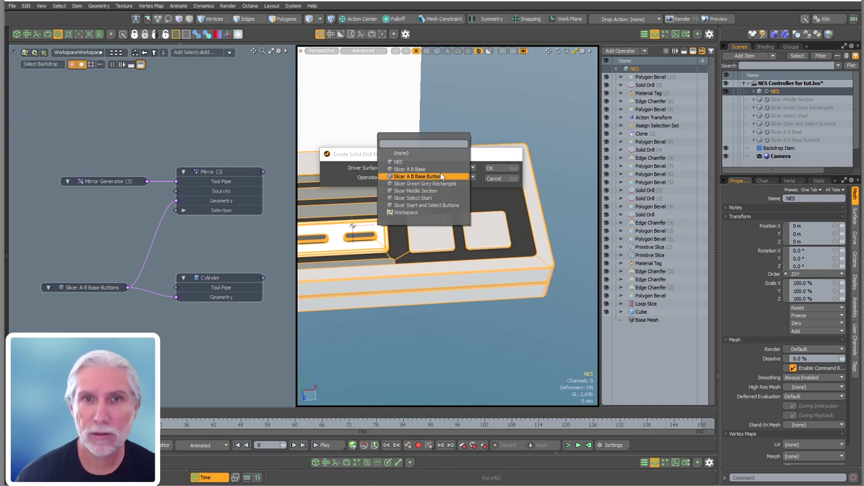
{"action": "left_click", "coordinate": [441, 178]}
{"action": "left_click", "coordinate": [507, 168]}
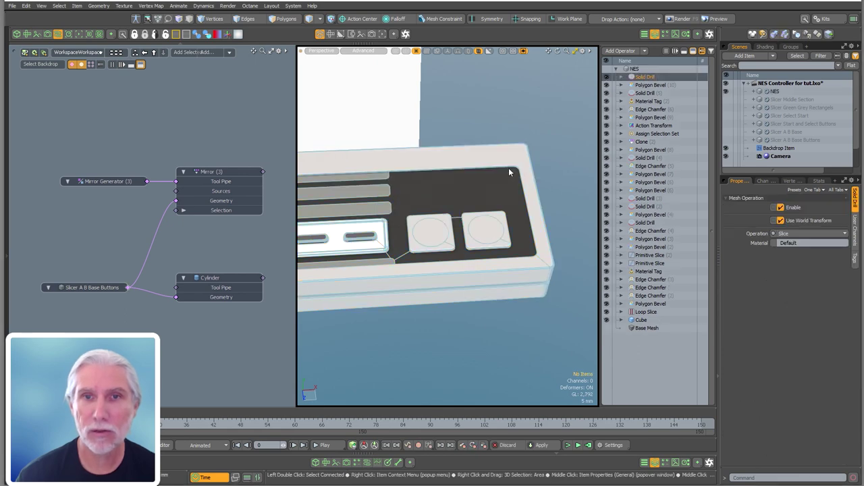
Add a Polygon Bevel operation to the NES mesh above the new Solid Drill and expand it.
{"action": "scroll", "coordinate": [484, 235], "scroll_direction": "up", "scroll_amount": 5}
{"action": "scroll", "coordinate": [484, 235], "scroll_direction": "down", "scroll_amount": 5}
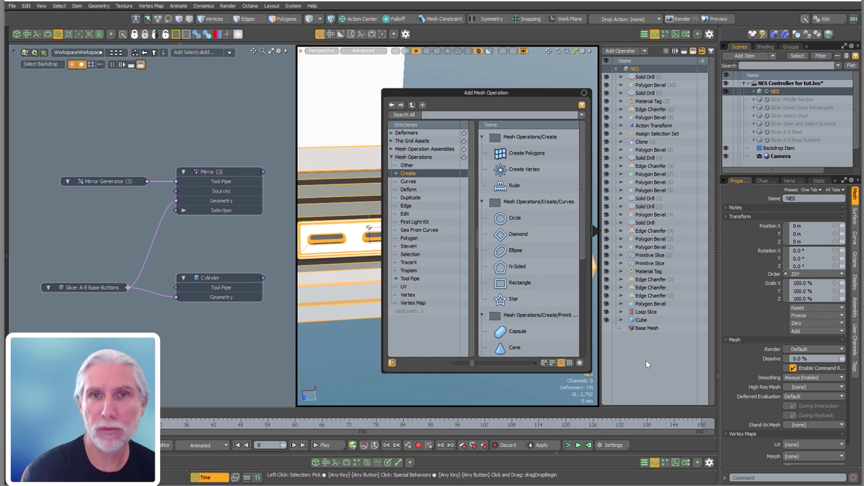
{"action": "type", "text": "polygon be"}
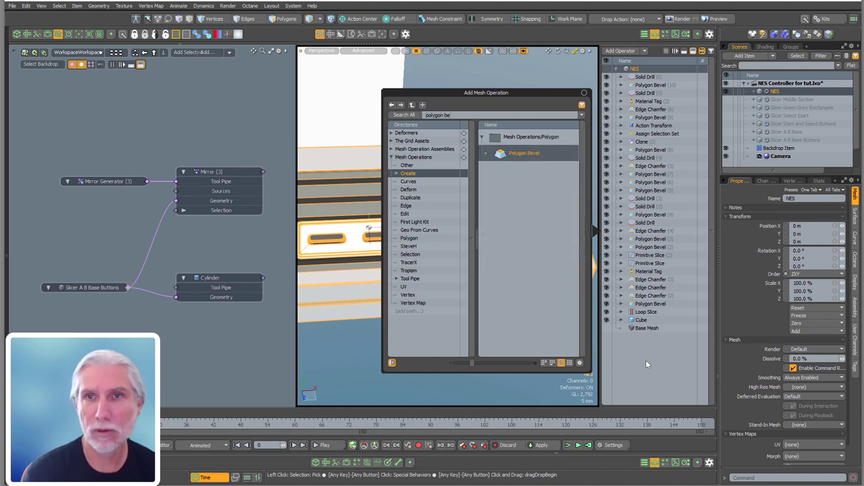
{"action": "key", "text": "Return"}
{"action": "left_click", "coordinate": [621, 77]}
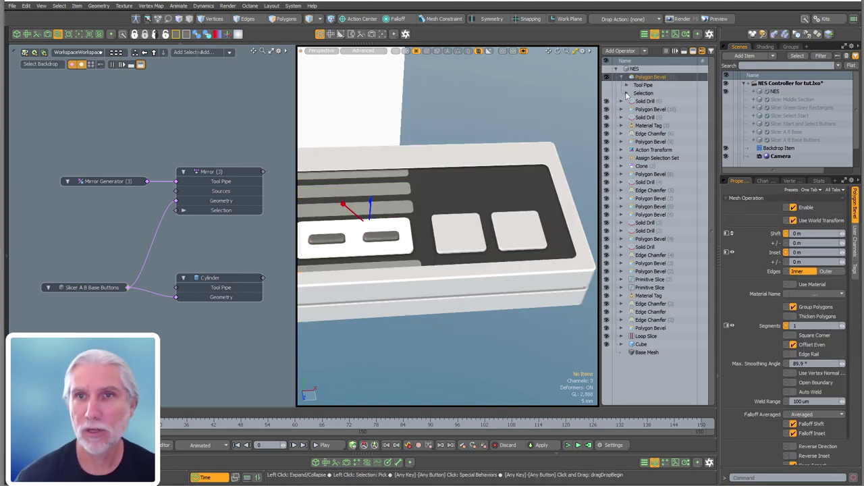
Give the Polygon Bevel a Select by Previous Operation selection using Solid Drill (6) as source and Intersecting Edges.
{"action": "left_click", "coordinate": [627, 93]}
{"action": "left_click", "coordinate": [655, 101]}
{"action": "double_click", "coordinate": [570, 186]}
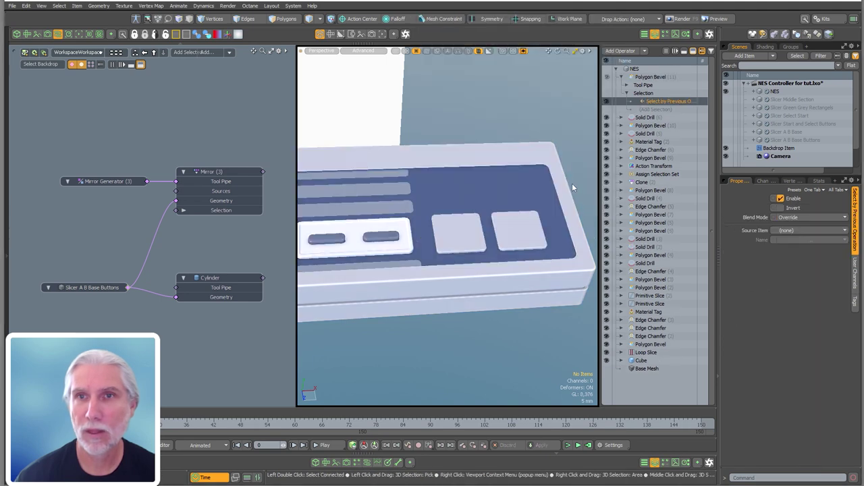
{"action": "left_click", "coordinate": [800, 231]}
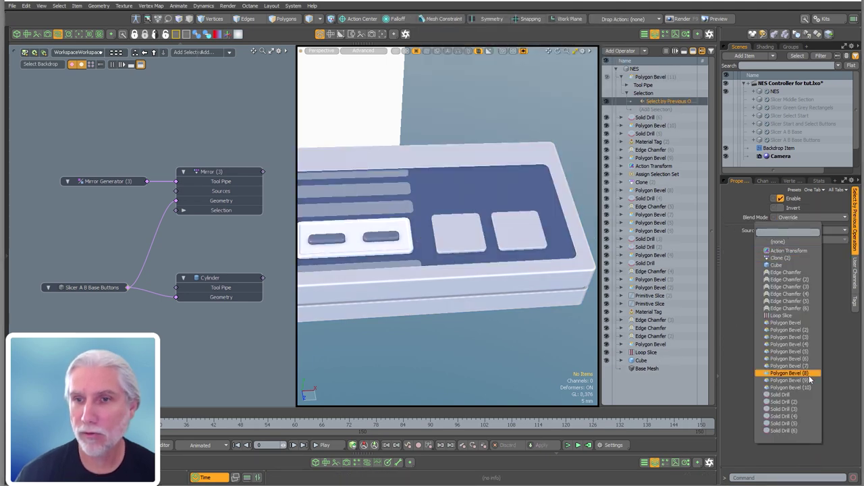
{"action": "left_click", "coordinate": [796, 431]}
{"action": "left_click", "coordinate": [802, 241]}
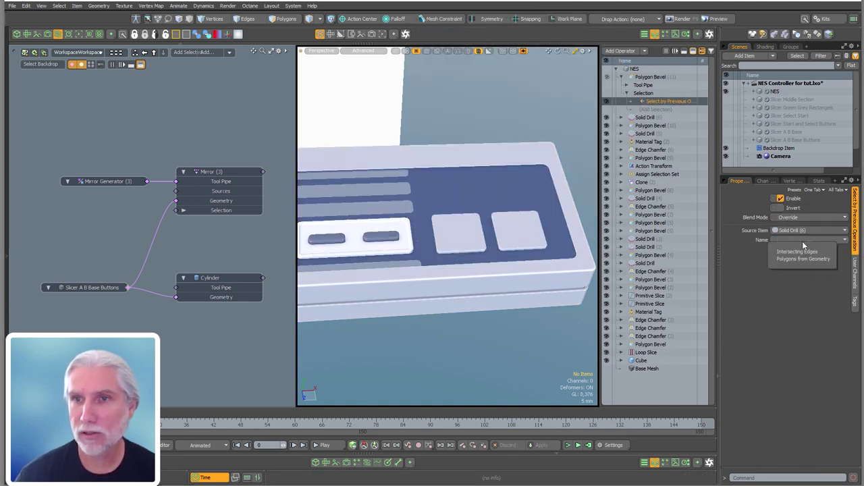
{"action": "left_click", "coordinate": [798, 256]}
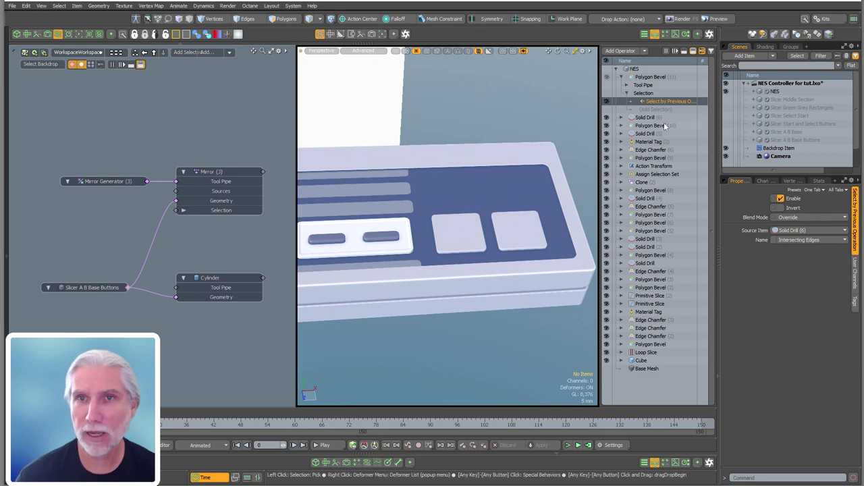
Add a Convert selection to the Polygon Bevel and set it to convert from Edge.
{"action": "left_click", "coordinate": [647, 110]}
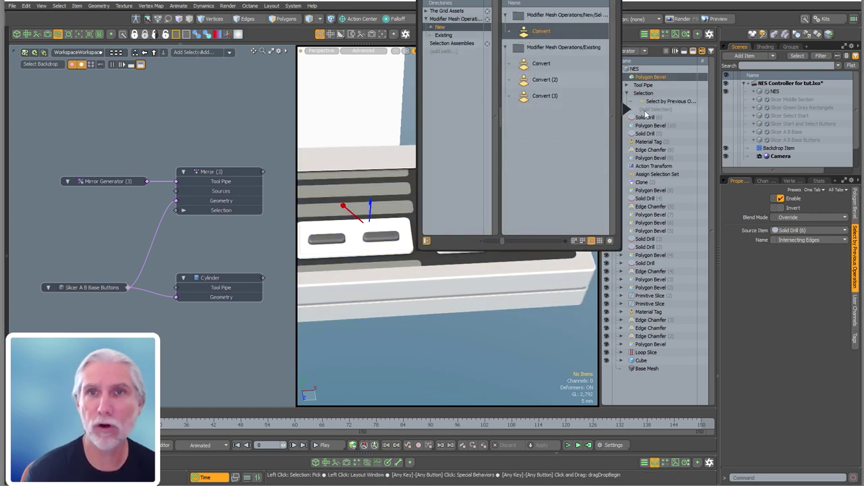
{"action": "key", "text": "Return"}
{"action": "left_click", "coordinate": [797, 231]}
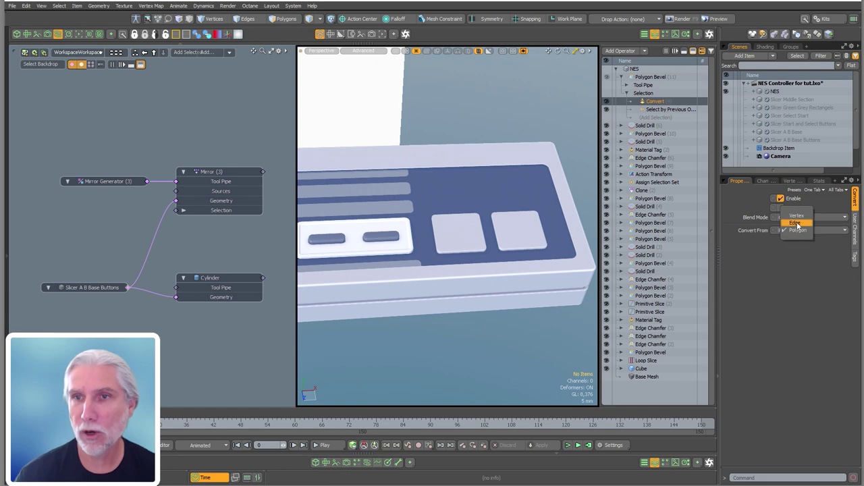
{"action": "left_click", "coordinate": [798, 223]}
Sink the round button recesses by setting the Polygon Bevel shift to -3.05 mm, and collapse and deselect the operation.
{"action": "left_click", "coordinate": [659, 77]}
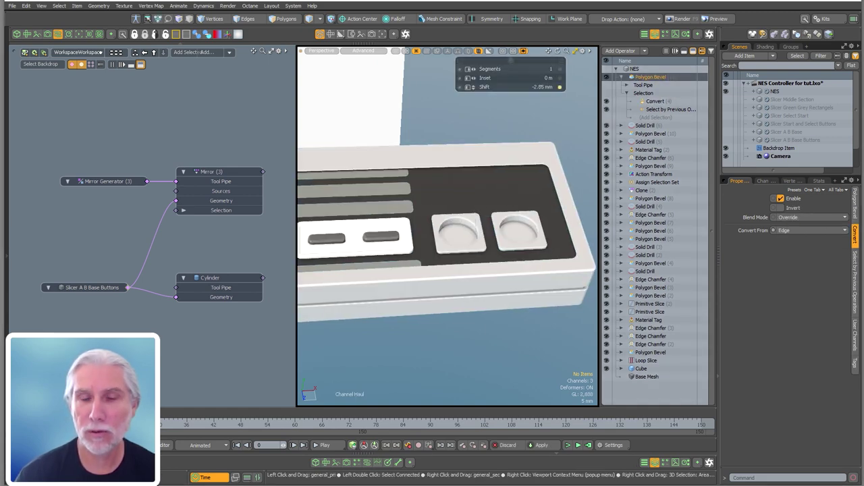
{"action": "left_click_drag", "start_coordinate": [448, 226], "coordinate": [484, 237], "text": "alt"}
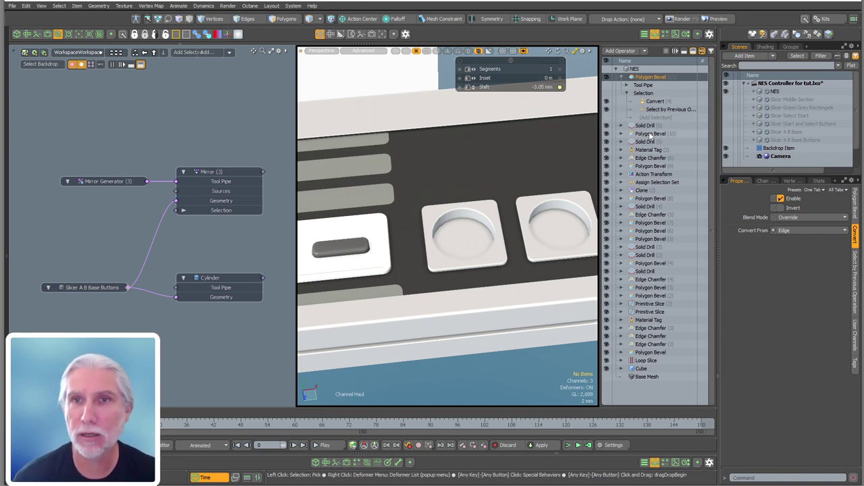
{"action": "key", "text": "space"}
{"action": "left_click", "coordinate": [621, 77]}
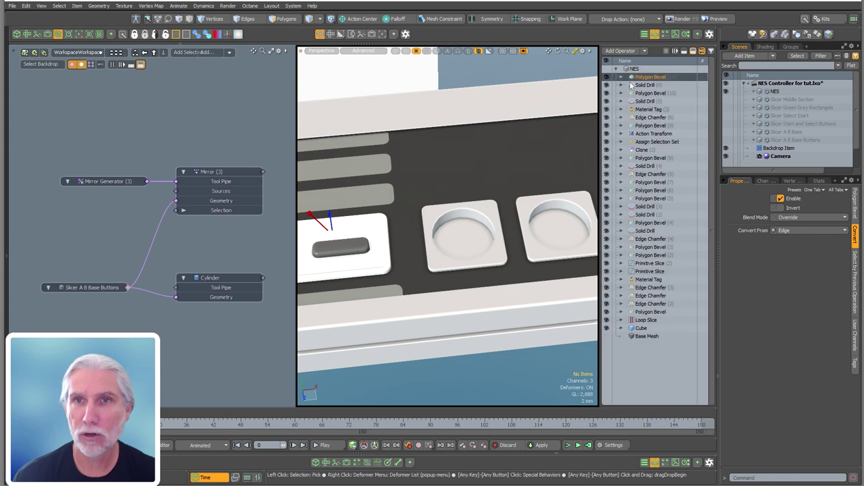
{"action": "left_click", "coordinate": [638, 78], "text": "ctrl"}
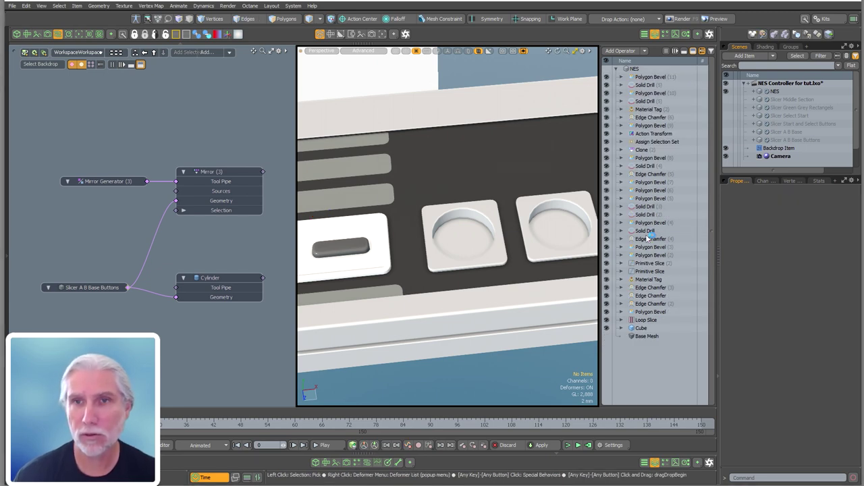
Add a Clone mesh operation to the NES mesh.
{"action": "key", "text": "shift+a"}
{"action": "type", "text": "clone"}
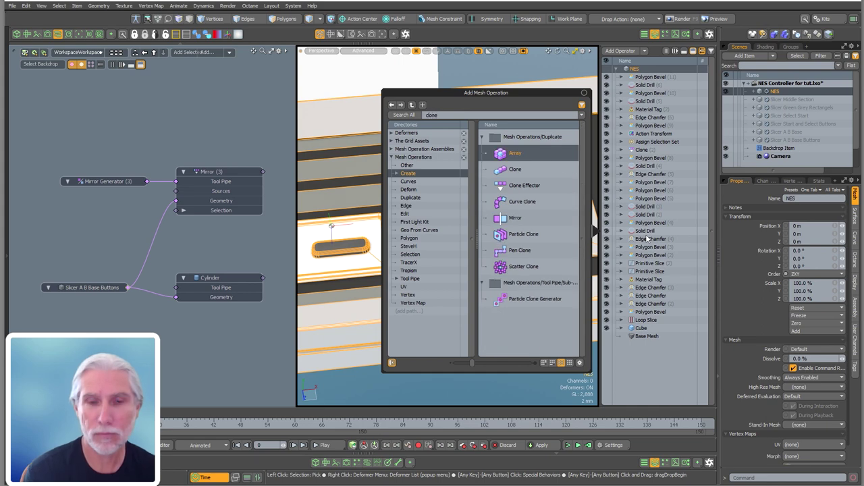
{"action": "key", "text": "Down"}
{"action": "key", "text": "Return"}
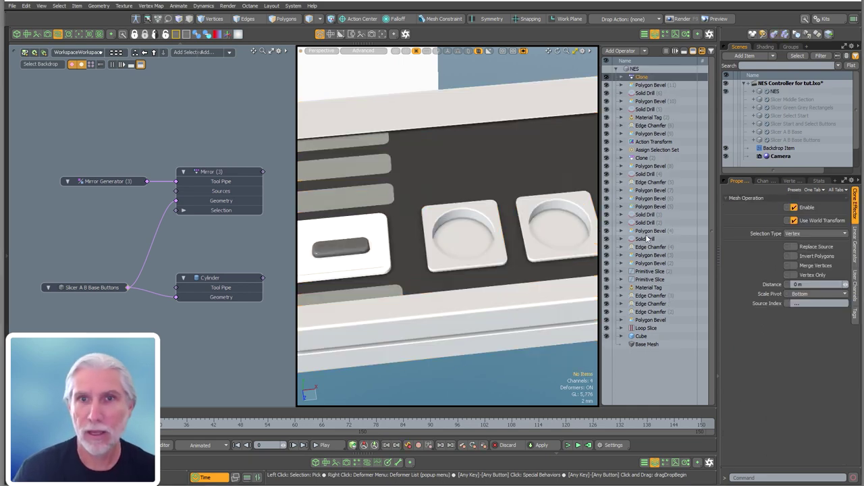
Give the Clone a Select by Previous Operation selection with Polygon Bevel (11) as source and Front as the name.
{"action": "left_click", "coordinate": [621, 77]}
{"action": "left_click", "coordinate": [627, 101]}
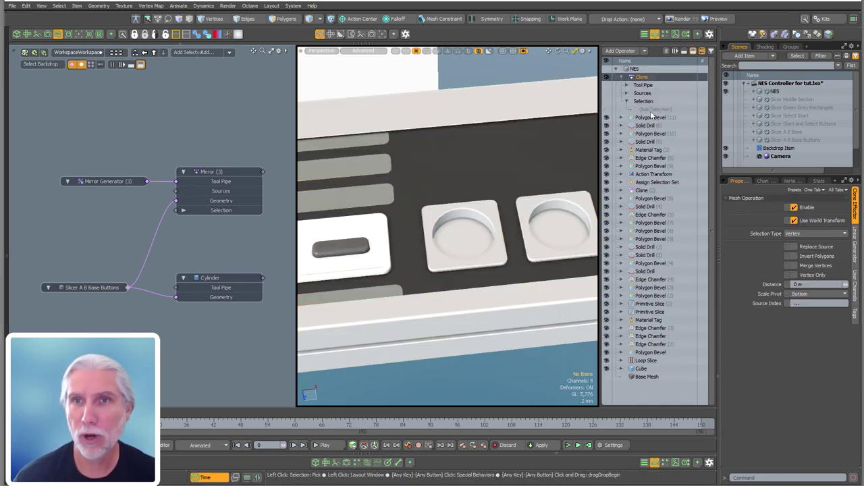
{"action": "left_click", "coordinate": [654, 109]}
{"action": "double_click", "coordinate": [561, 194]}
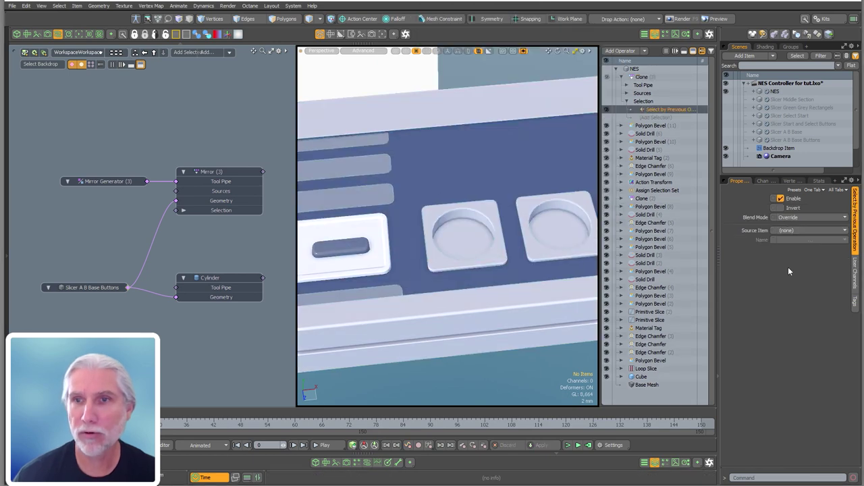
{"action": "left_click", "coordinate": [794, 231]}
{"action": "left_click", "coordinate": [820, 393]}
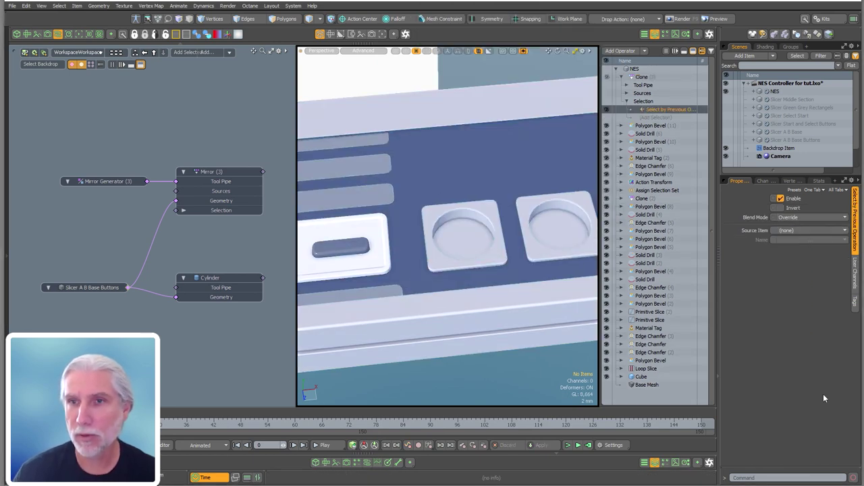
{"action": "left_click", "coordinate": [795, 241]}
{"action": "left_click", "coordinate": [798, 251]}
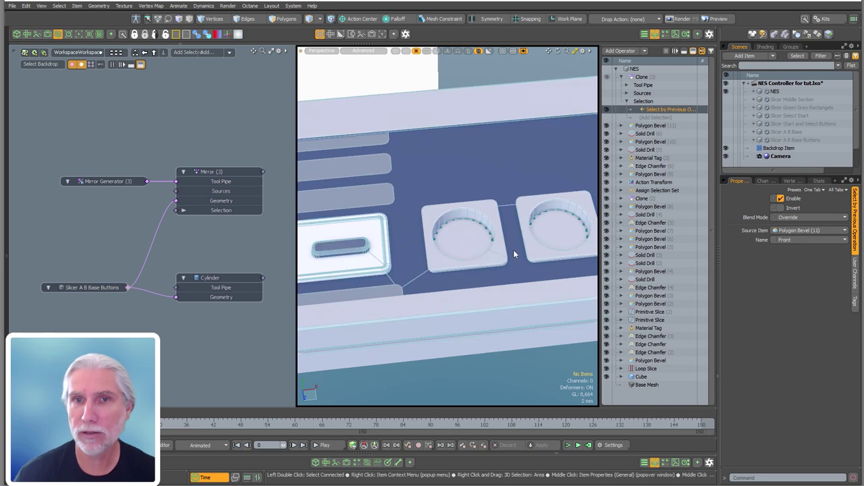
Set the Clone's selection type to Polygon.
{"action": "left_click", "coordinate": [641, 76]}
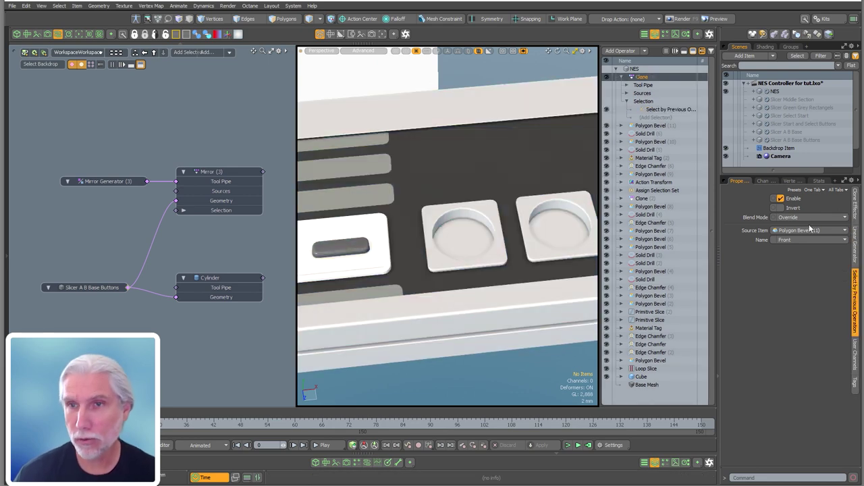
{"action": "left_click", "coordinate": [803, 235]}
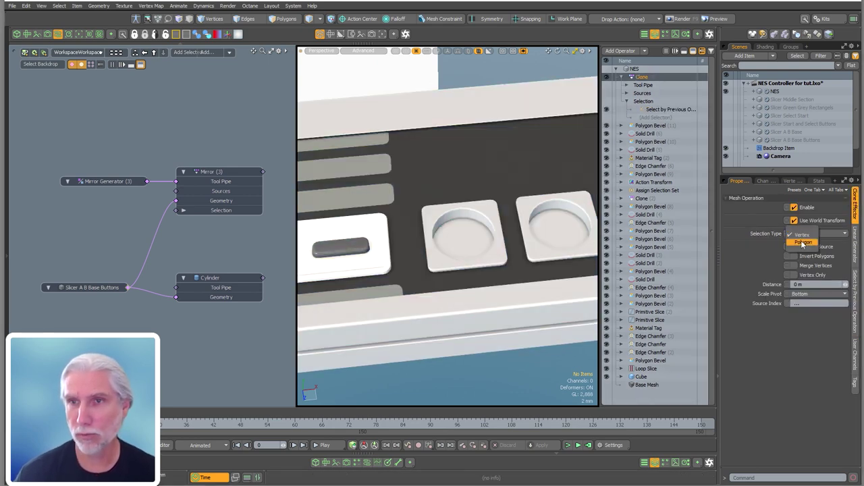
{"action": "left_click", "coordinate": [803, 248]}
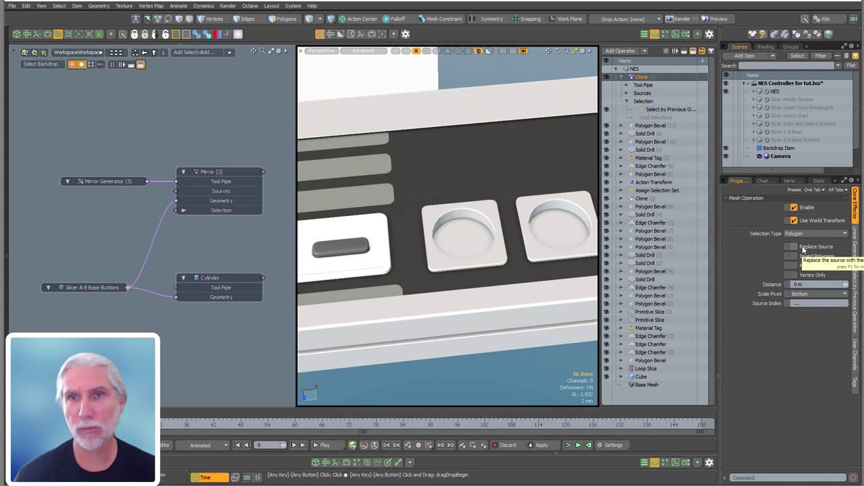
Offset the cloned button polygons 1 mm in Y above the recess floors with the Clone's Linear Generator, with X at 0 m.
{"action": "left_click_drag", "start_coordinate": [524, 198], "coordinate": [405, 313], "text": "ctrl+alt"}
{"action": "left_click_drag", "start_coordinate": [491, 275], "coordinate": [485, 272], "text": "ctrl+alt"}
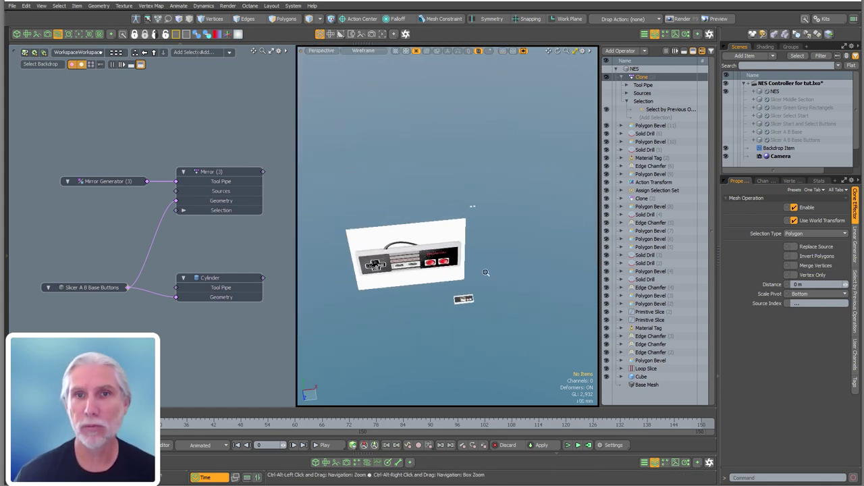
{"action": "left_click_drag", "start_coordinate": [463, 215], "coordinate": [533, 164], "text": "ctrl+alt"}
{"action": "left_click_drag", "start_coordinate": [534, 164], "coordinate": [554, 164], "text": "ctrl+alt"}
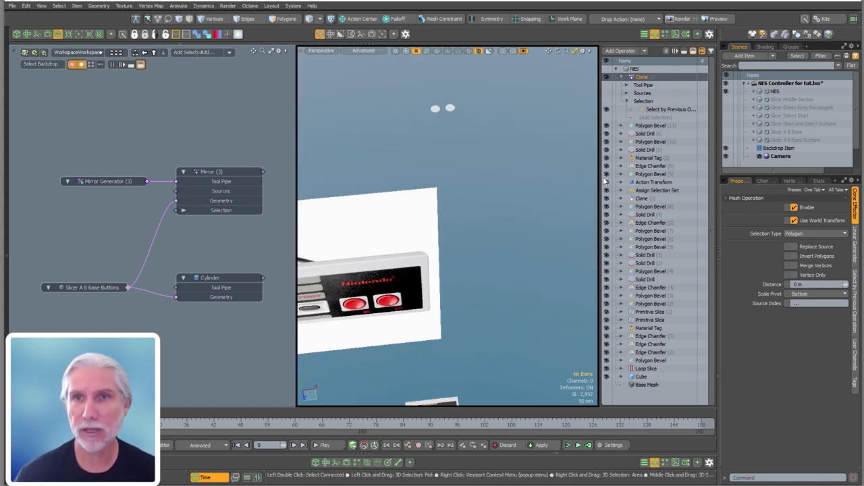
{"action": "left_click", "coordinate": [854, 244]}
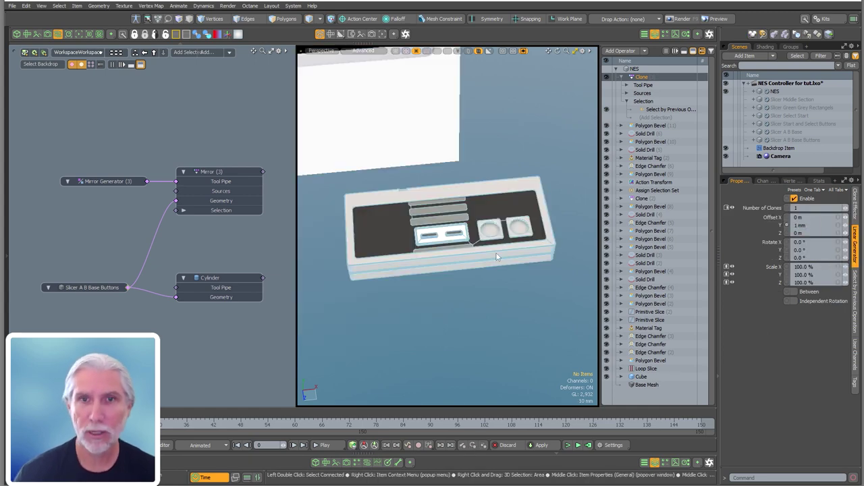
{"action": "scroll", "coordinate": [412, 223], "scroll_direction": "up", "scroll_amount": 10}
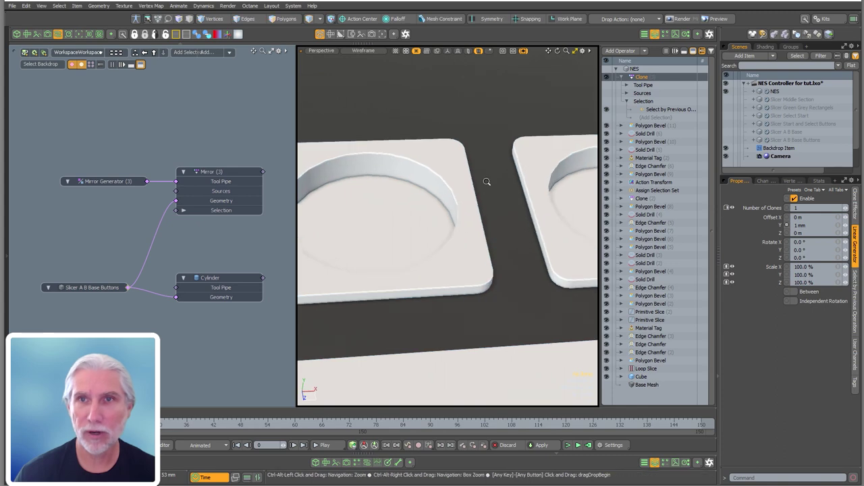
Add an Assign Selection Set operation to the NES mesh with selection type Polygon and the name Red Buttons.
{"action": "left_click", "coordinate": [630, 77]}
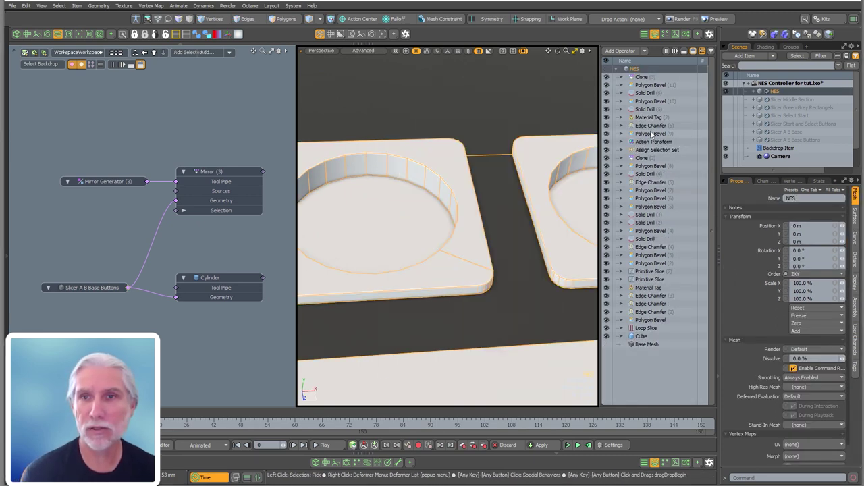
{"action": "left_click", "coordinate": [792, 220]}
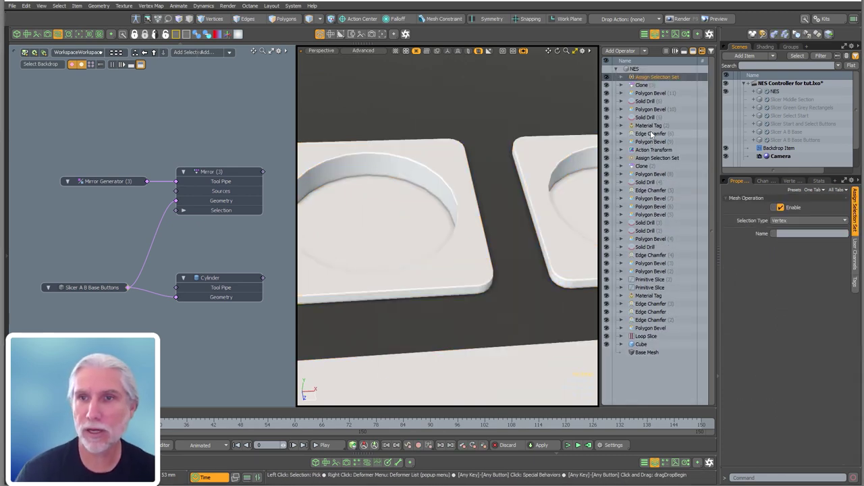
{"action": "left_click", "coordinate": [791, 235]}
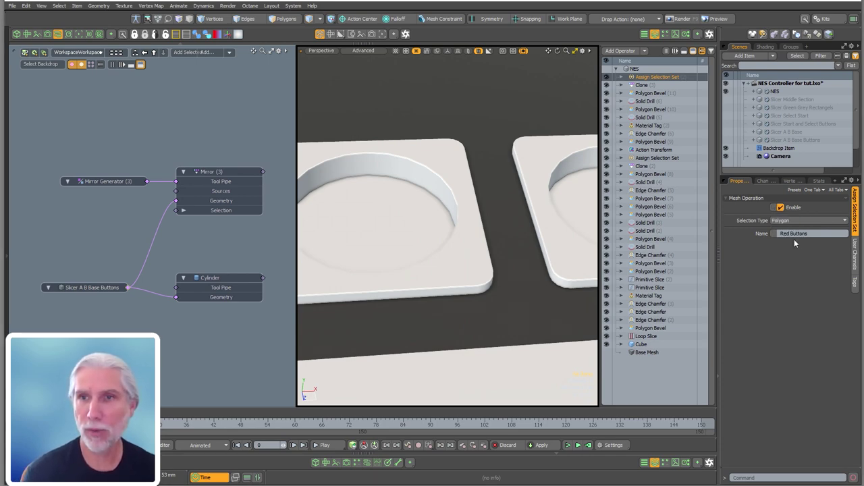
Give the Red Buttons set a Select by Previous Operation selection with Clone (3) as source and Cloned Polygons as the name.
{"action": "left_click", "coordinate": [621, 77]}
{"action": "left_click", "coordinate": [627, 86]}
{"action": "left_click", "coordinate": [650, 93]}
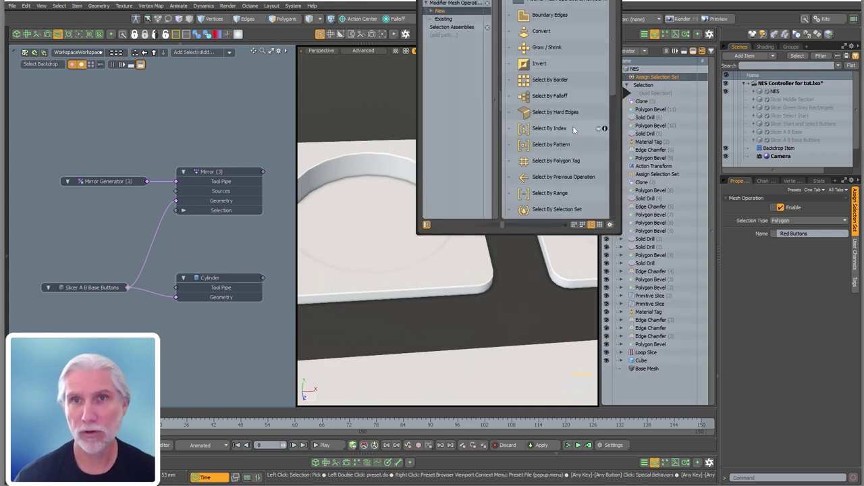
{"action": "double_click", "coordinate": [558, 175]}
{"action": "left_click", "coordinate": [799, 231]}
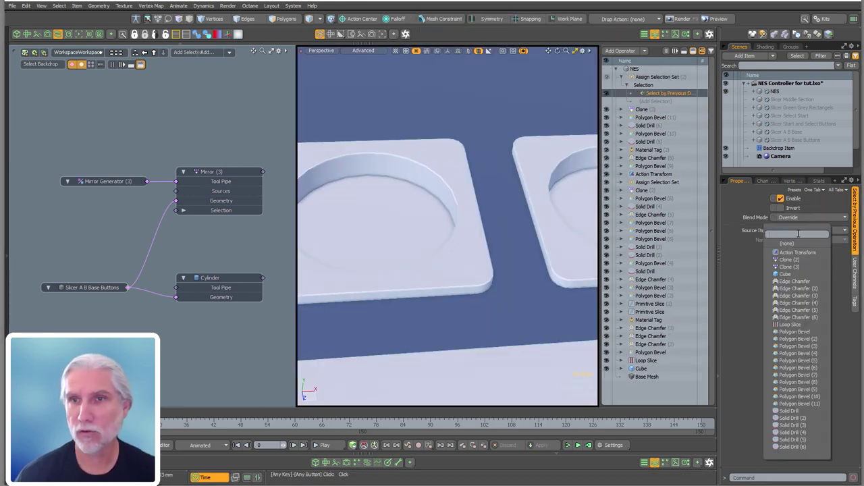
{"action": "left_click", "coordinate": [807, 267]}
{"action": "left_click", "coordinate": [803, 240]}
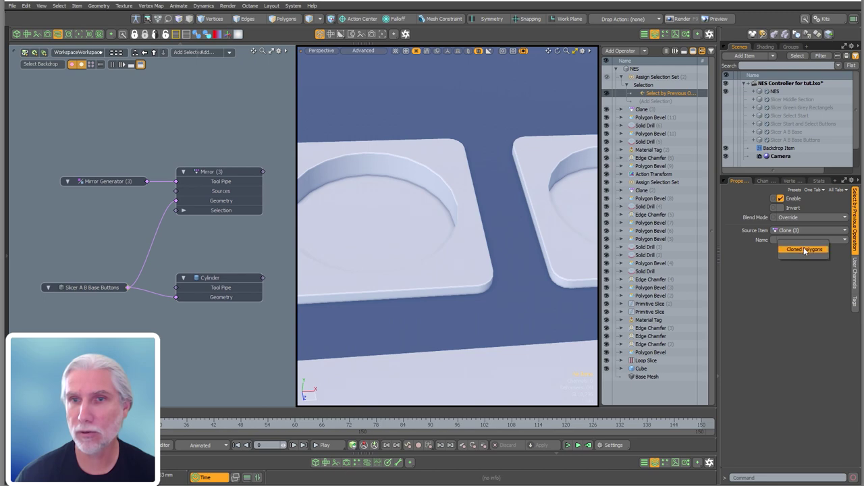
{"action": "left_click", "coordinate": [804, 250]}
{"action": "scroll", "coordinate": [463, 215], "scroll_direction": "down", "scroll_amount": 3}
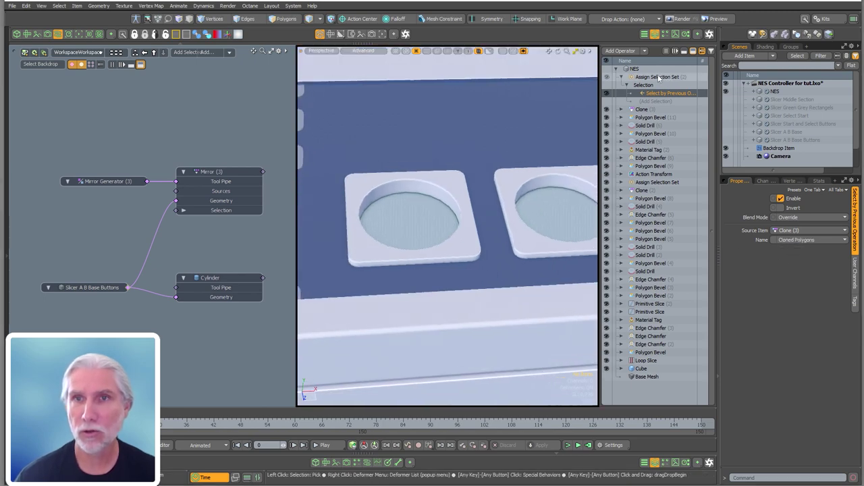
{"action": "left_click", "coordinate": [621, 77]}
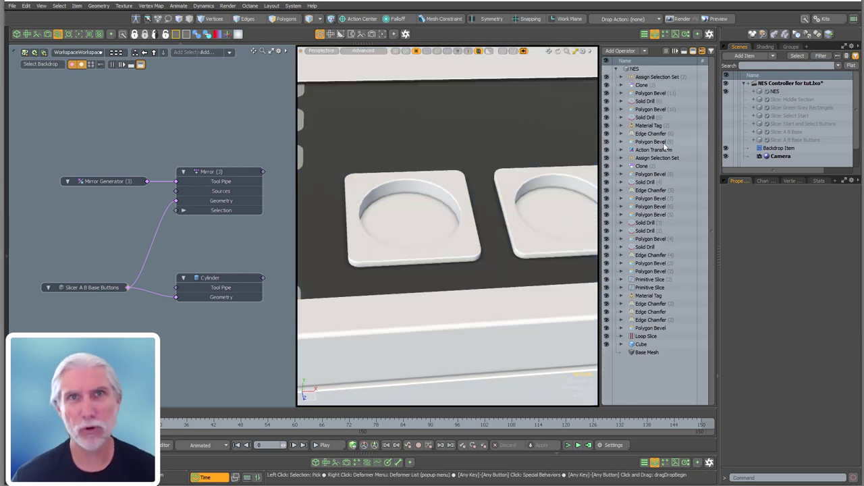
Add a Thicken mesh operation to the NES mesh.
{"action": "double_click", "coordinate": [646, 369]}
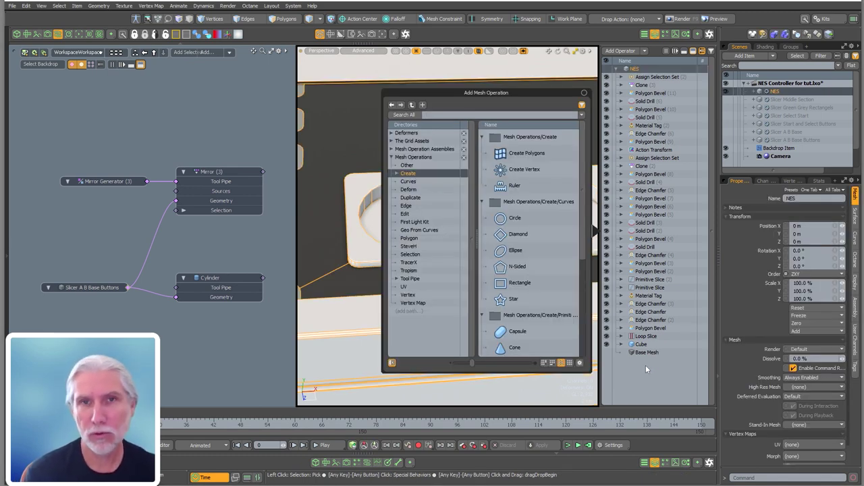
{"action": "type", "text": "thi"}
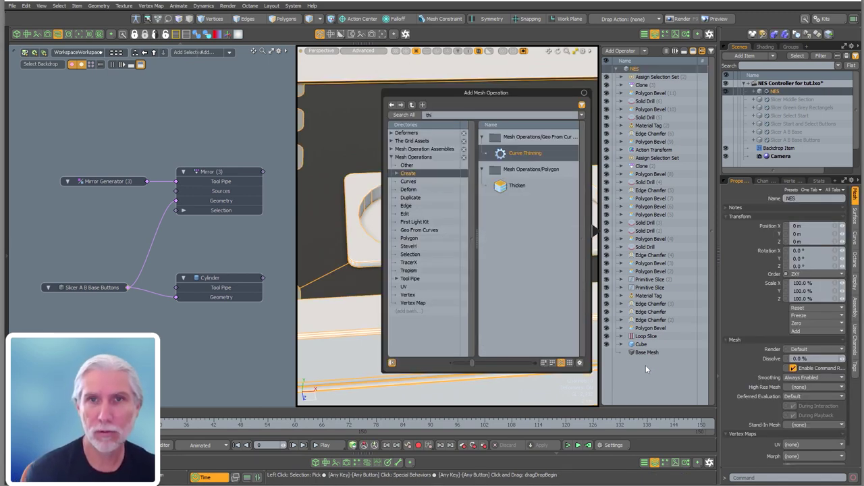
{"action": "key", "text": "Down"}
{"action": "key", "text": "Return"}
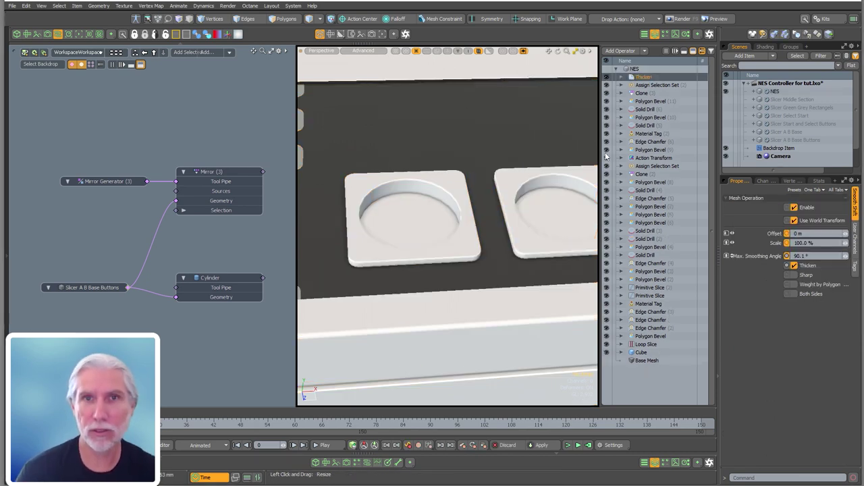
Limit the Thicken operation to the cloned discs with a Select By Selection Set named Red Buttons.
{"action": "left_click", "coordinate": [622, 77]}
{"action": "left_click", "coordinate": [628, 93]}
{"action": "left_click", "coordinate": [655, 100]}
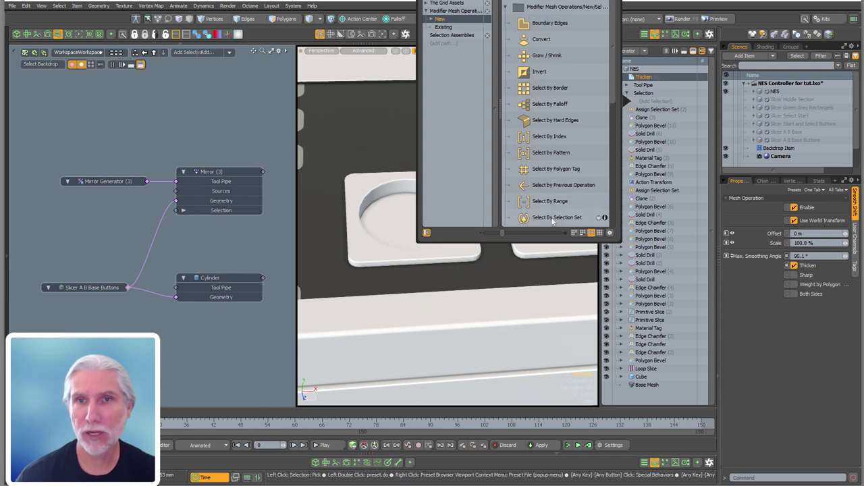
{"action": "double_click", "coordinate": [552, 217]}
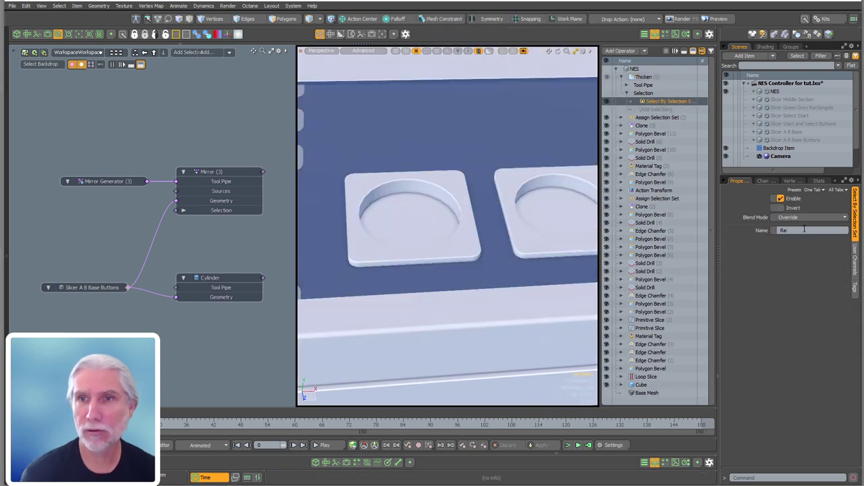
{"action": "left_click", "coordinate": [804, 229]}
{"action": "type", "text": "Red Buttons"}
{"action": "key", "text": "Return"}
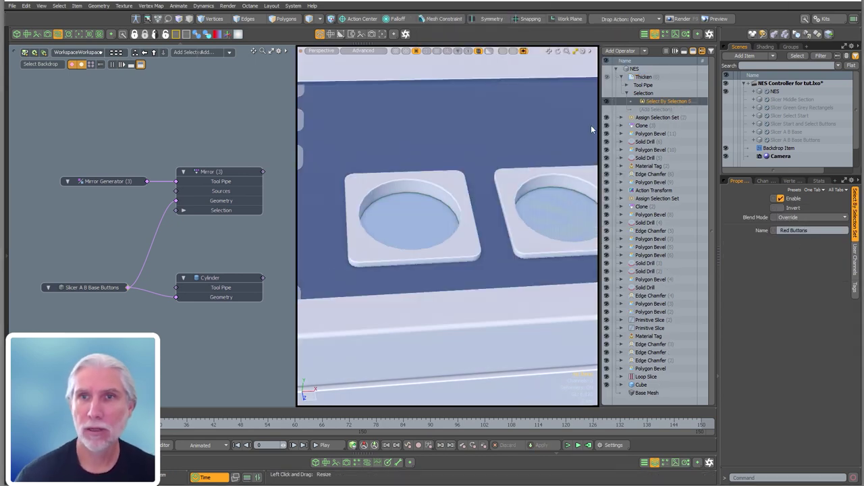
Thicken the round buttons with an offset of 4.35 mm, and collapse and deselect the operation.
{"action": "left_click", "coordinate": [643, 77]}
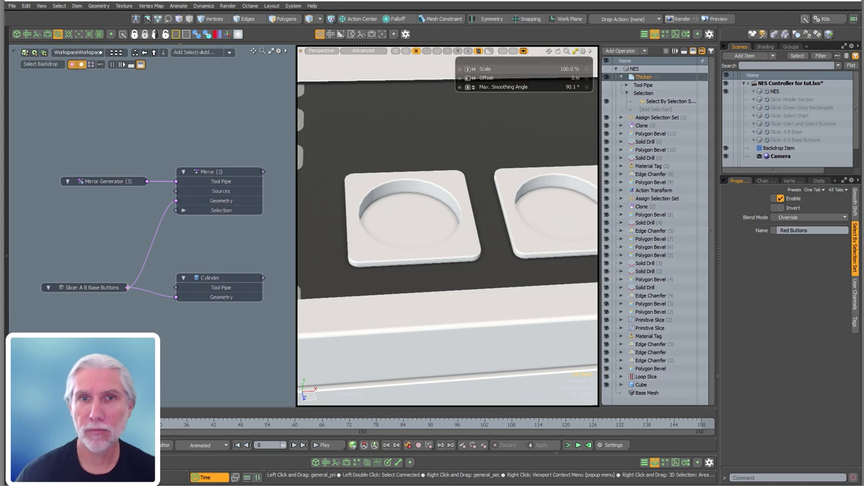
{"action": "left_click_drag", "start_coordinate": [441, 225], "coordinate": [338, 164]}
{"action": "left_click_drag", "start_coordinate": [432, 203], "coordinate": [423, 202]}
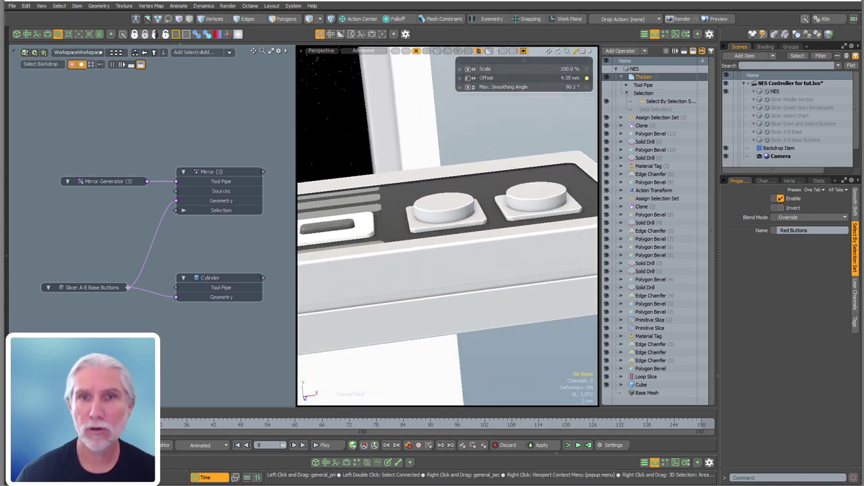
{"action": "left_click", "coordinate": [620, 77]}
{"action": "key", "text": "Escape"}
Add an Action Transform operation to the NES mesh and place it directly below Thicken in the stack.
{"action": "left_click", "coordinate": [620, 50]}
{"action": "type", "text": "action"}
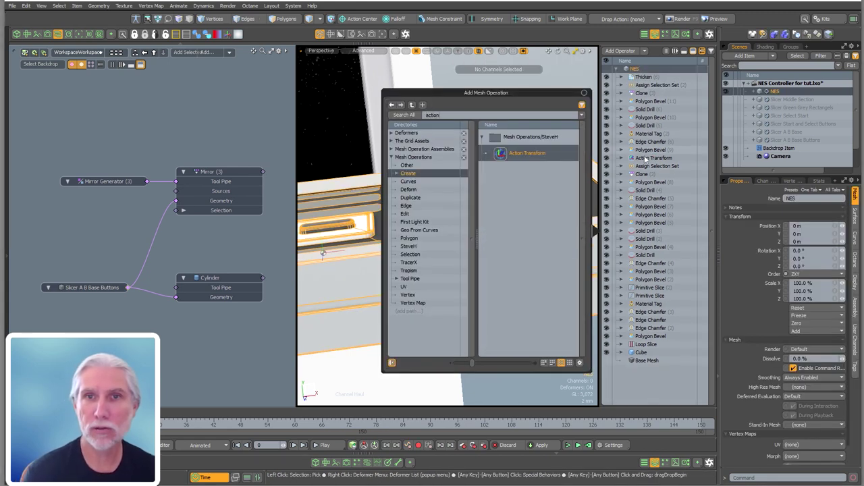
{"action": "key", "text": "Return"}
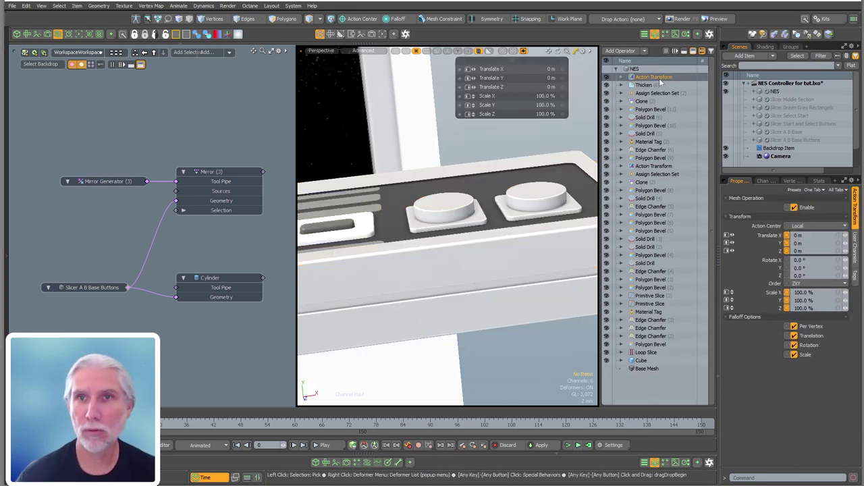
{"action": "left_click_drag", "start_coordinate": [654, 77], "coordinate": [629, 88]}
Give the new Action Transform a Select By Selection Set selection named Red Buttons.
{"action": "left_click", "coordinate": [621, 85]}
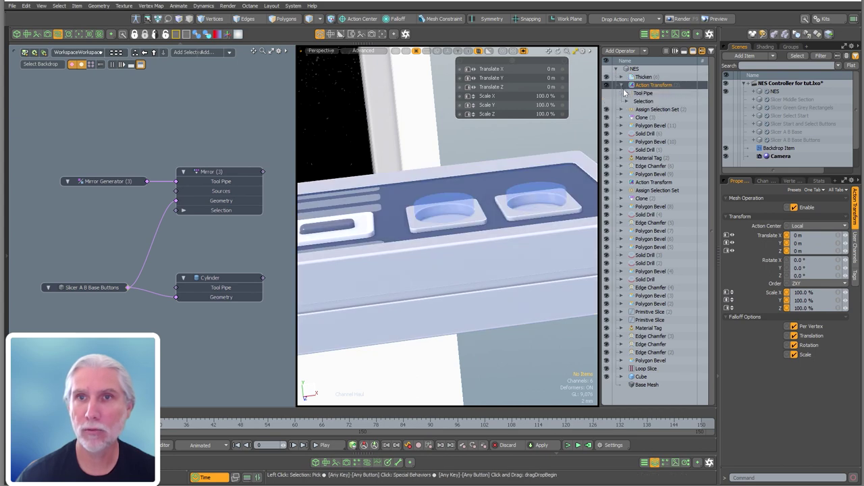
{"action": "left_click", "coordinate": [643, 109]}
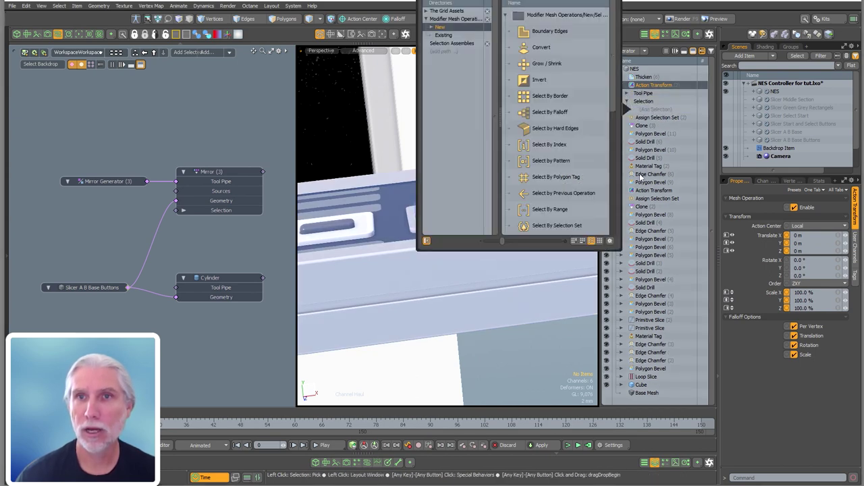
{"action": "double_click", "coordinate": [549, 226]}
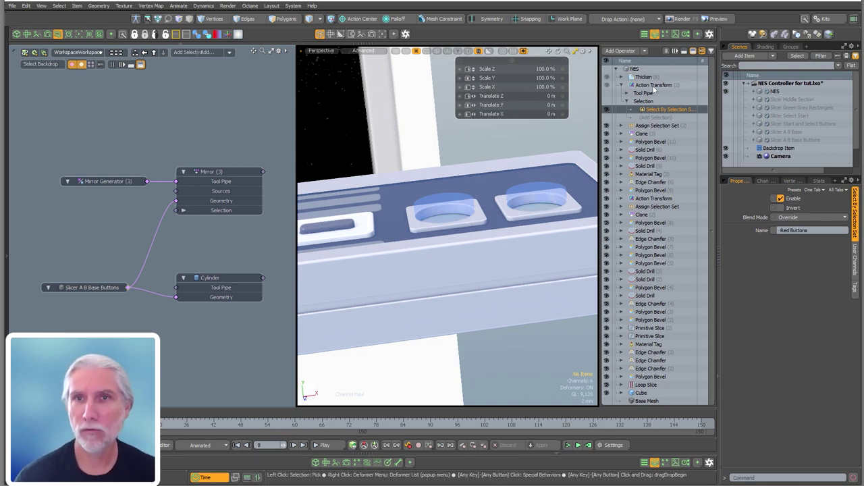
Show the Action Transform's own properties and turn off the highlighted selection preview in the viewport.
{"action": "left_click", "coordinate": [639, 85]}
{"action": "left_click_drag", "start_coordinate": [560, 201], "coordinate": [565, 253], "text": "alt"}
{"action": "left_click", "coordinate": [856, 206]}
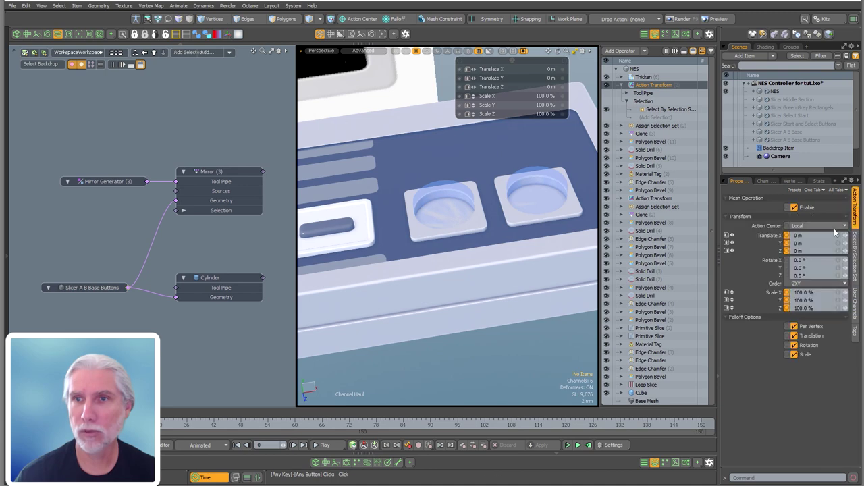
{"action": "left_click", "coordinate": [694, 52]}
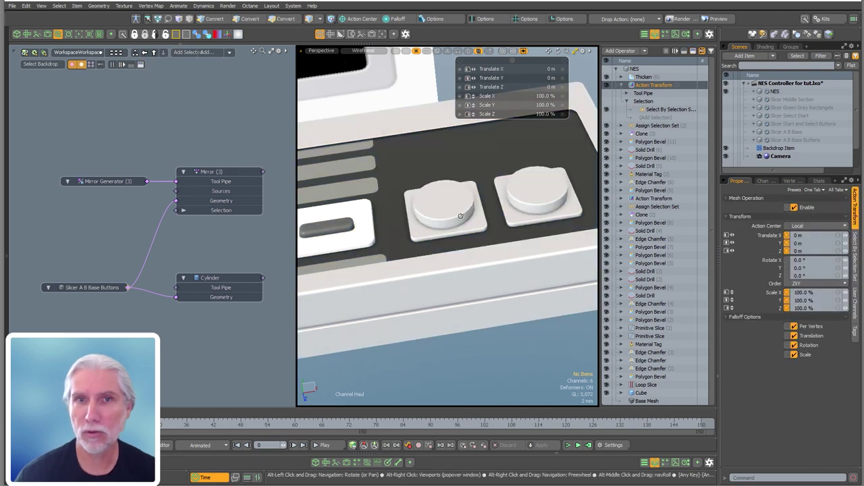
Clear all hauling assignments of the Action Transform and assign only Scale X and Scale Z for hauling.
{"action": "scroll", "coordinate": [470, 198], "scroll_direction": "up", "scroll_amount": 3}
{"action": "left_click_drag", "start_coordinate": [471, 198], "coordinate": [412, 206], "text": "alt+shift"}
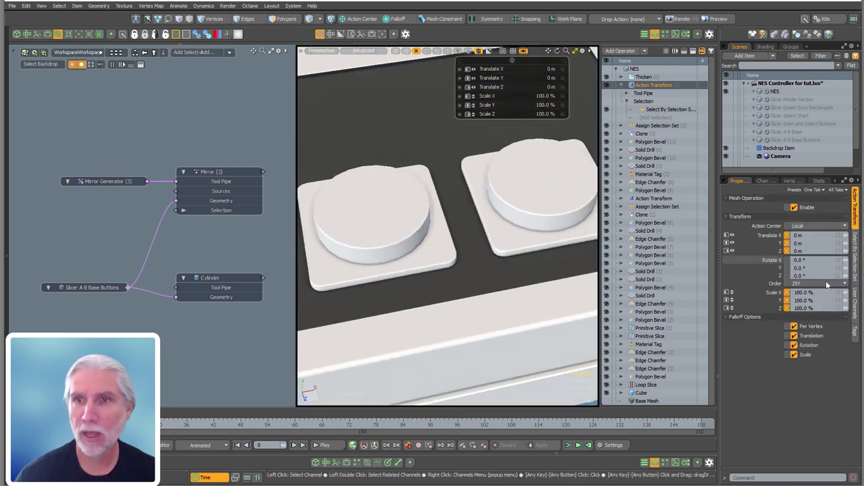
{"action": "right_click", "coordinate": [727, 237]}
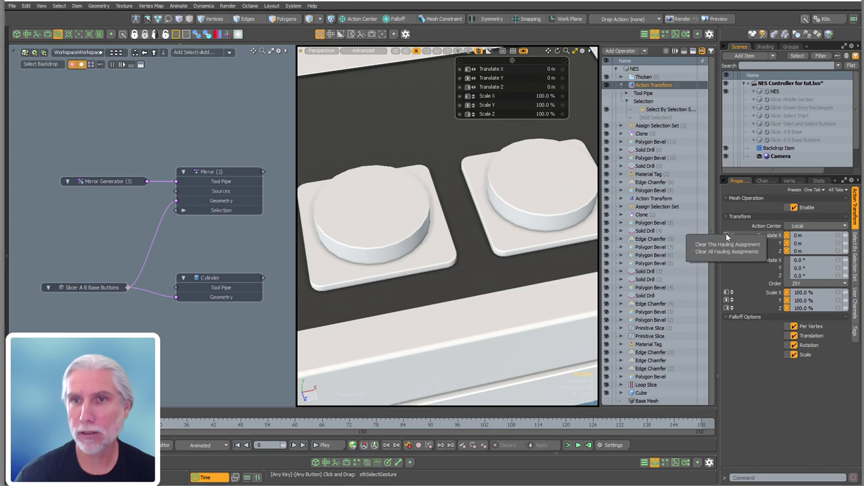
{"action": "left_click", "coordinate": [726, 252]}
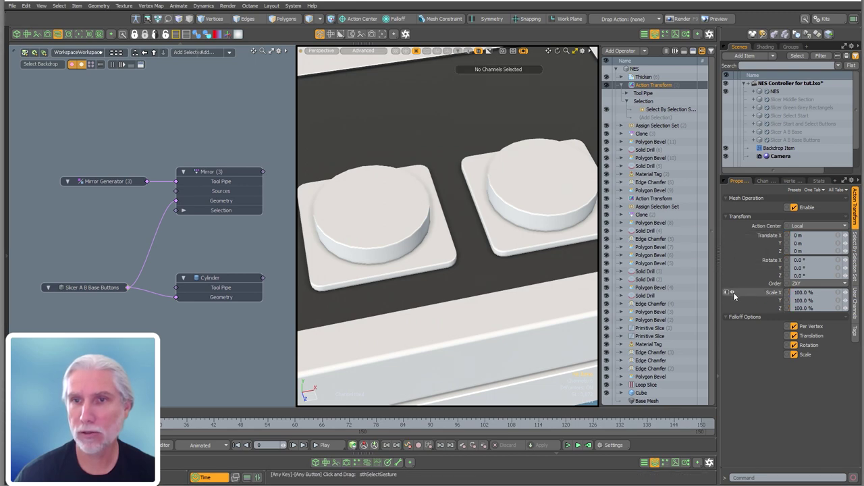
{"action": "left_click", "coordinate": [733, 293]}
{"action": "left_click", "coordinate": [727, 309]}
Scale the round buttons to 91.5 % in X and Z so a gap separates them from their recess walls.
{"action": "left_click_drag", "start_coordinate": [428, 226], "coordinate": [463, 226], "text": "alt+shift"}
{"action": "scroll", "coordinate": [417, 241], "scroll_direction": "up", "scroll_amount": 1}
{"action": "mouse_move", "coordinate": [416, 241]}
{"action": "left_mouse_down"}
{"action": "mouse_move", "coordinate": [387, 241]}
{"action": "mouse_move", "coordinate": [408, 241]}
{"action": "mouse_move", "coordinate": [401, 241]}
{"action": "left_mouse_up"}
{"action": "left_click_drag", "start_coordinate": [398, 262], "coordinate": [413, 303], "text": "alt"}
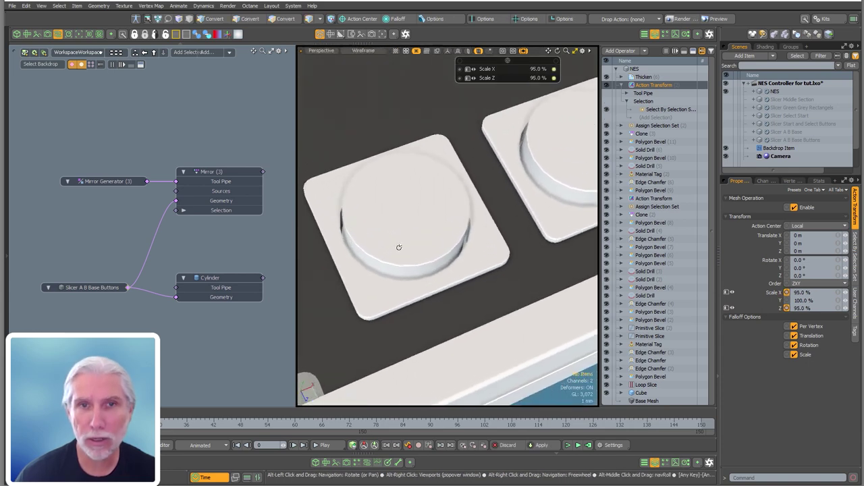
{"action": "mouse_move", "coordinate": [398, 247]}
{"action": "left_mouse_down", "text": "ctrl+alt"}
{"action": "mouse_move", "coordinate": [415, 247]}
{"action": "mouse_move", "coordinate": [388, 247]}
{"action": "left_mouse_up", "text": "ctrl+alt"}
{"action": "mouse_move", "coordinate": [415, 324]}
{"action": "left_mouse_down"}
{"action": "mouse_move", "coordinate": [432, 324]}
{"action": "mouse_move", "coordinate": [424, 324]}
{"action": "left_mouse_up"}
{"action": "mouse_move", "coordinate": [435, 260]}
{"action": "left_mouse_down", "text": "ctrl+alt"}
{"action": "mouse_move", "coordinate": [401, 260]}
{"action": "mouse_move", "coordinate": [401, 189]}
{"action": "mouse_move", "coordinate": [428, 265]}
{"action": "left_mouse_up", "text": "ctrl+alt"}
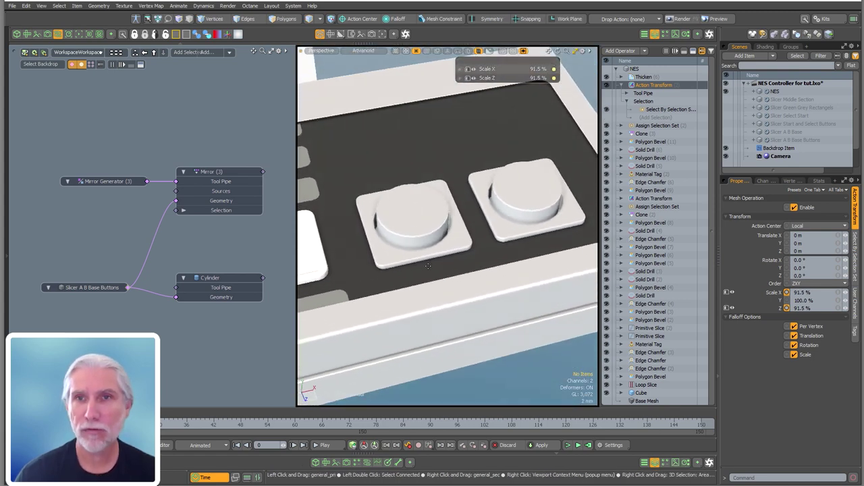
Set the cylinder of the Slicer A B Base Buttons mesh to 64 sides.
{"action": "left_click", "coordinate": [794, 140]}
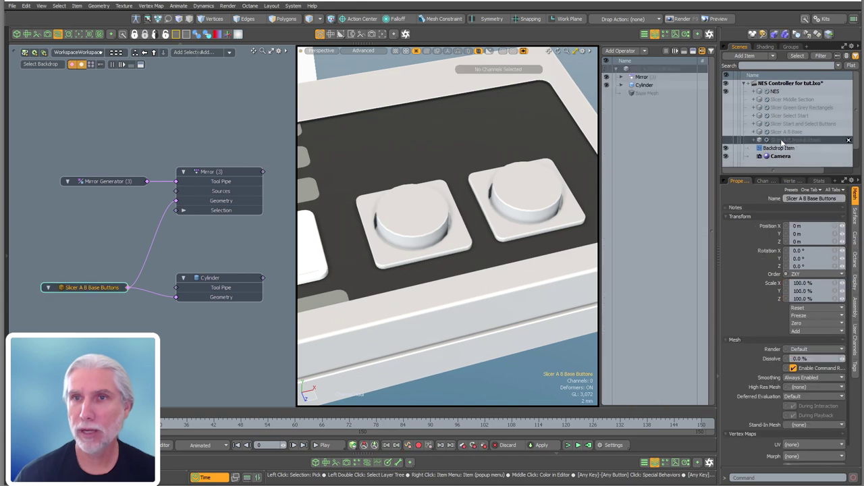
{"action": "left_click", "coordinate": [644, 85]}
{"action": "left_click_drag", "start_coordinate": [413, 219], "coordinate": [459, 224], "text": "ctrl+alt"}
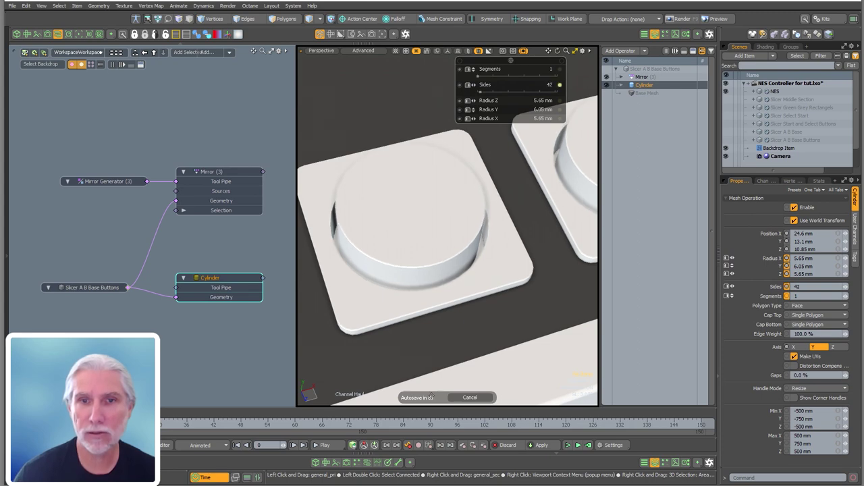
{"action": "left_click", "coordinate": [472, 398]}
{"action": "left_click", "coordinate": [559, 86]}
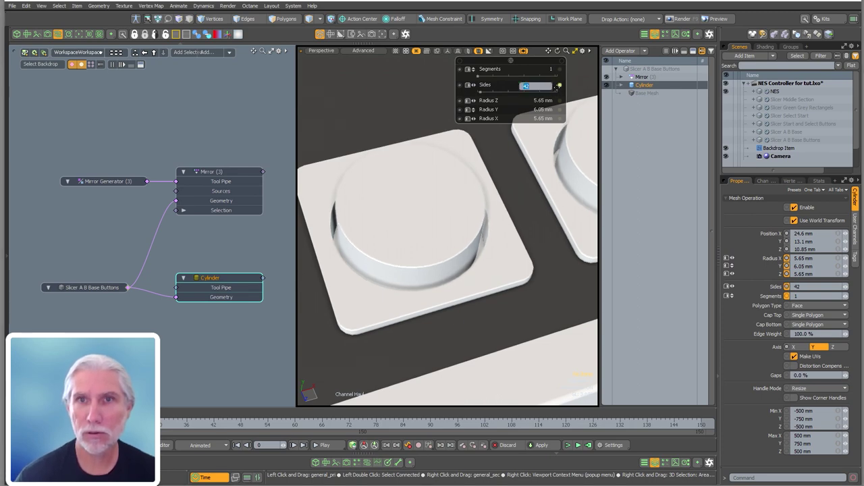
{"action": "key", "text": "Return"}
{"action": "left_click_drag", "start_coordinate": [405, 203], "coordinate": [393, 257], "text": "alt"}
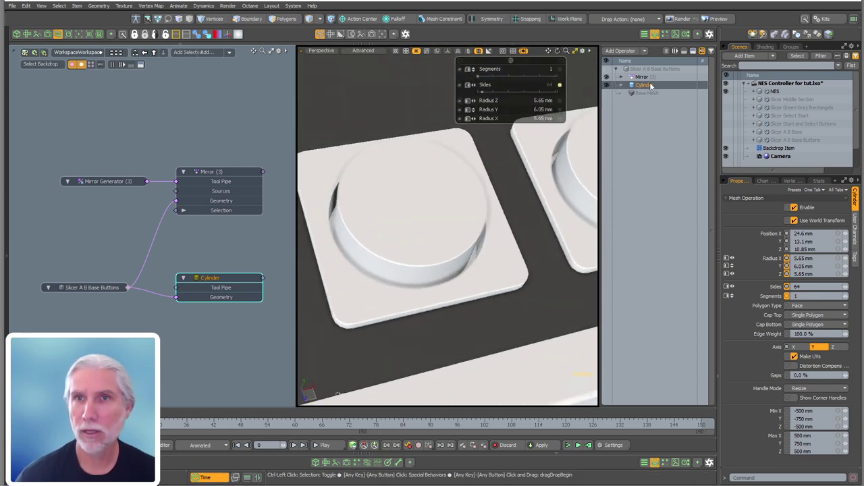
{"action": "left_click", "coordinate": [660, 111]}
Lower the round A B buttons by setting the offset of their Thicken operation to 3.95 mm.
{"action": "left_click", "coordinate": [439, 200]}
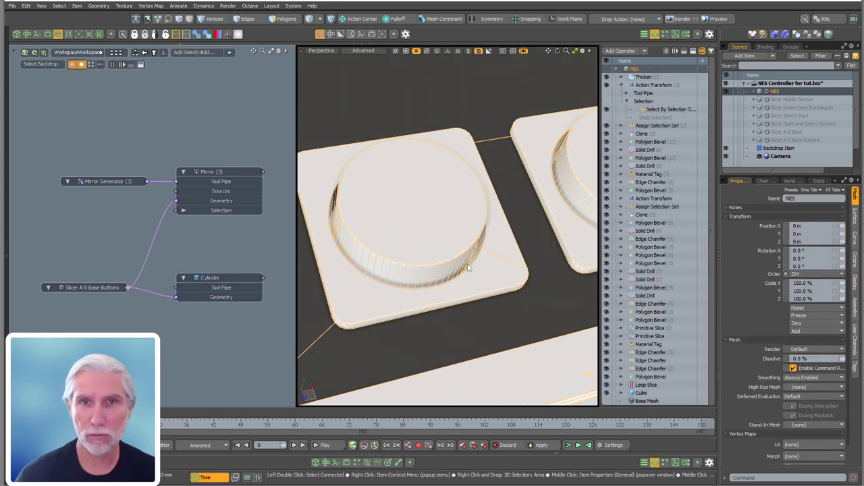
{"action": "mouse_move", "coordinate": [463, 266]}
{"action": "left_mouse_down", "text": "alt"}
{"action": "mouse_move", "coordinate": [499, 232]}
{"action": "mouse_move", "coordinate": [448, 270]}
{"action": "left_mouse_up", "text": "alt"}
{"action": "left_click", "coordinate": [647, 77]}
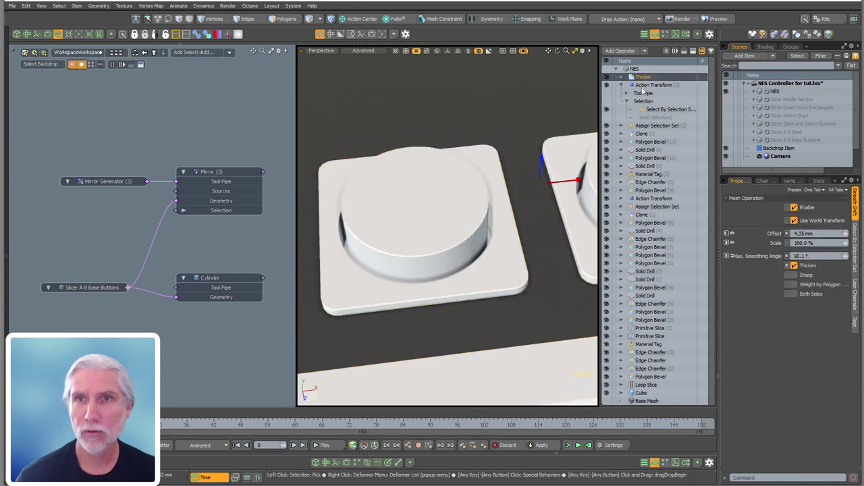
{"action": "left_click_drag", "start_coordinate": [516, 219], "coordinate": [525, 173], "text": "alt"}
{"action": "left_click", "coordinate": [526, 173]}
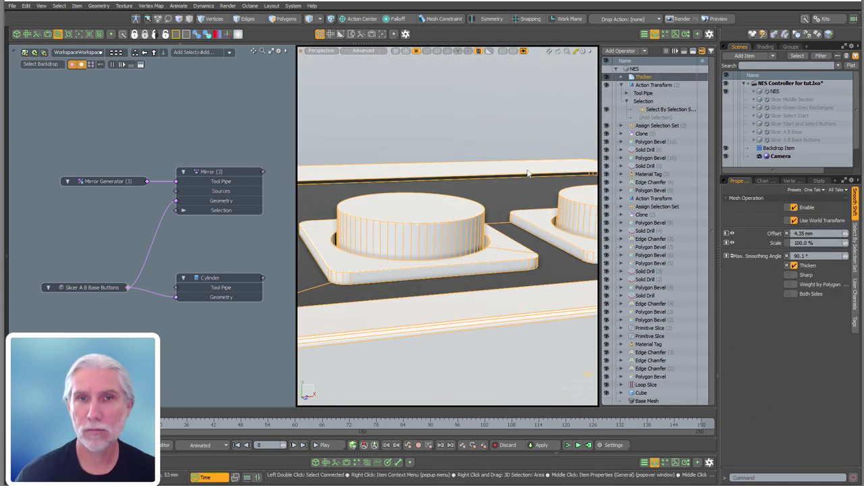
{"action": "left_click", "coordinate": [643, 78]}
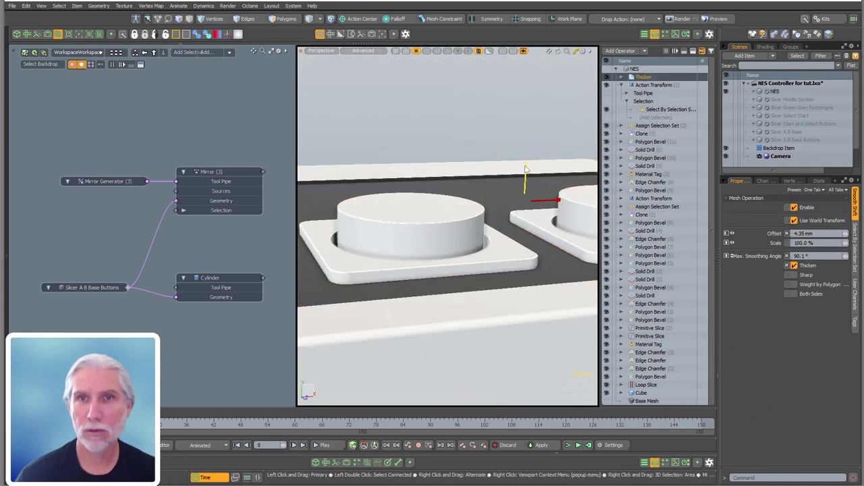
{"action": "left_click_drag", "start_coordinate": [525, 174], "coordinate": [423, 202], "text": "alt"}
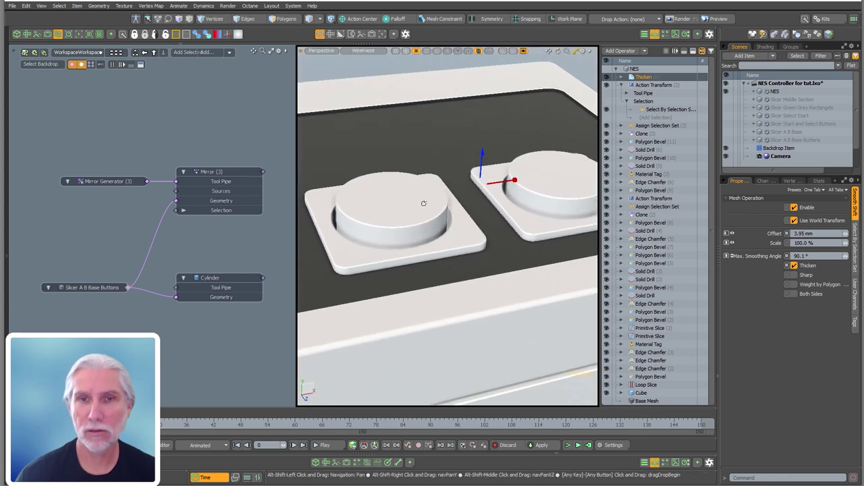
{"action": "mouse_move", "coordinate": [521, 159]}
{"action": "left_mouse_down", "text": "alt"}
{"action": "mouse_move", "coordinate": [468, 187]}
{"action": "mouse_move", "coordinate": [523, 154]}
{"action": "left_mouse_up", "text": "alt"}
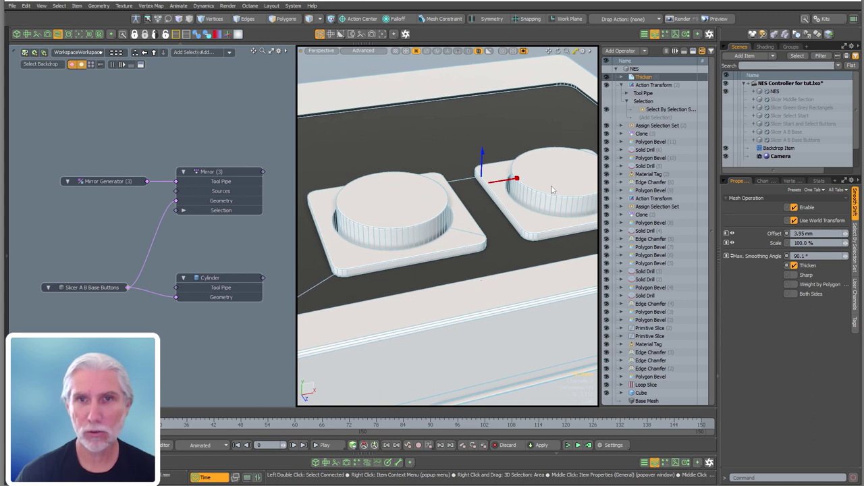
Add an Assign Selection Set operation to the NES mesh and give it a Select by Previous Operation selection.
{"action": "left_click", "coordinate": [635, 70]}
{"action": "left_click", "coordinate": [621, 50]}
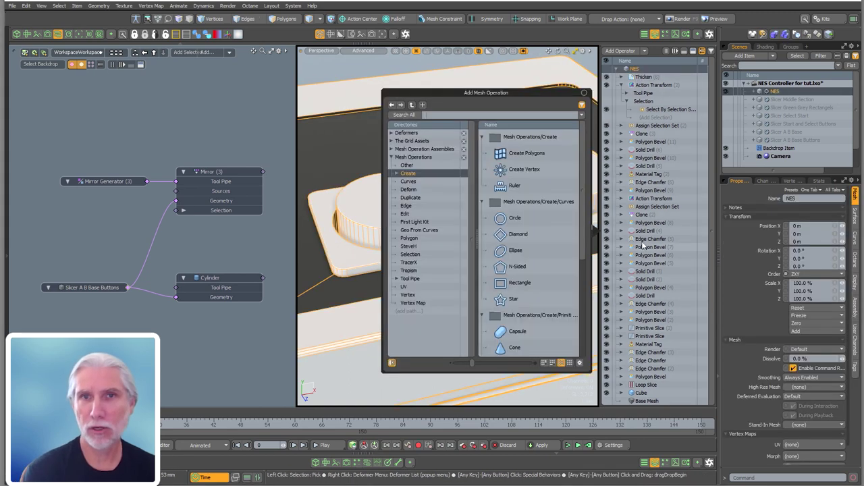
{"action": "type", "text": "as"}
{"action": "key", "text": "Return"}
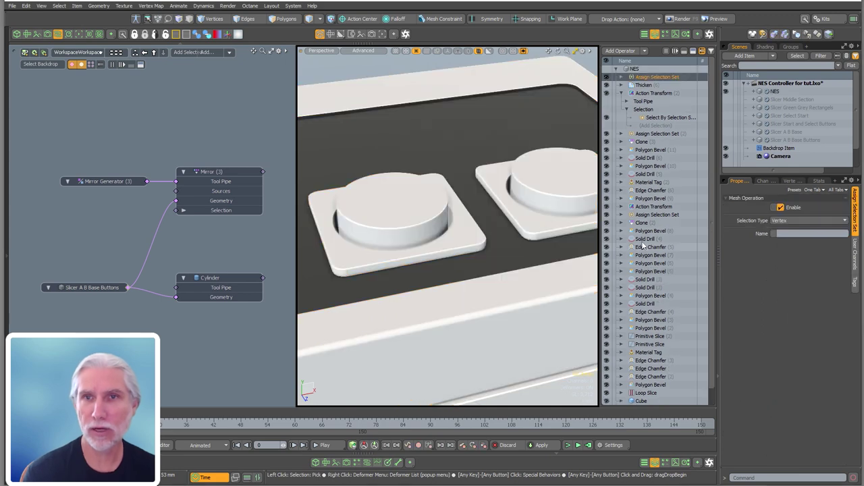
{"action": "left_click", "coordinate": [621, 77]}
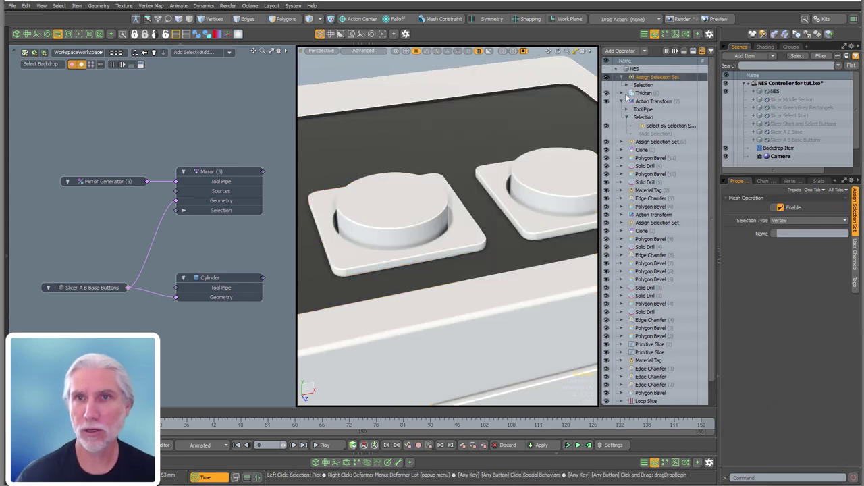
{"action": "left_click", "coordinate": [645, 95]}
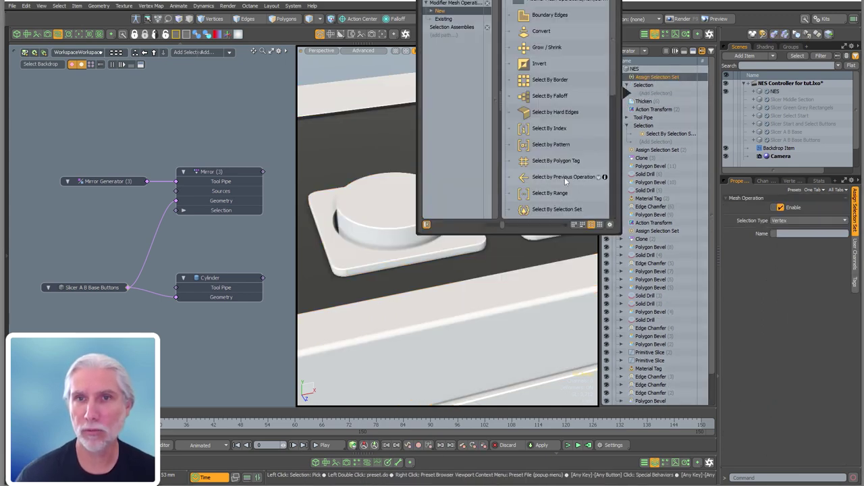
{"action": "double_click", "coordinate": [547, 177]}
Set the selection's source item to Thicken (6) and its name to Front.
{"action": "left_click", "coordinate": [791, 231]}
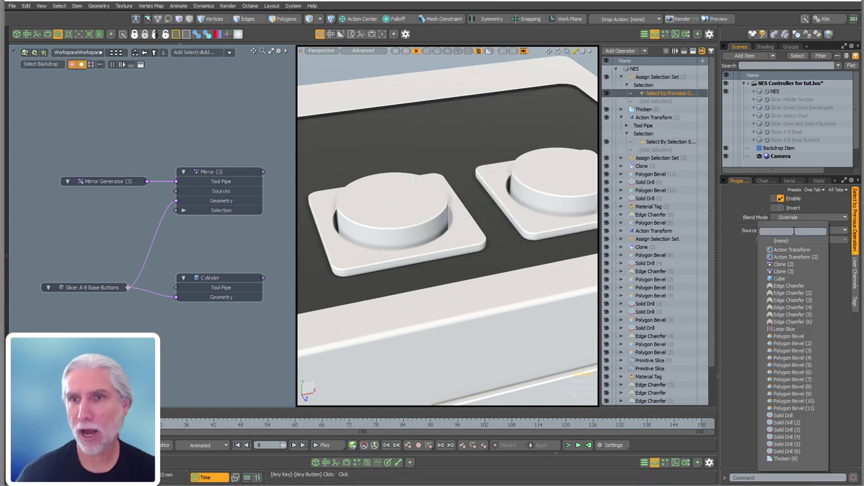
{"action": "left_click", "coordinate": [811, 458]}
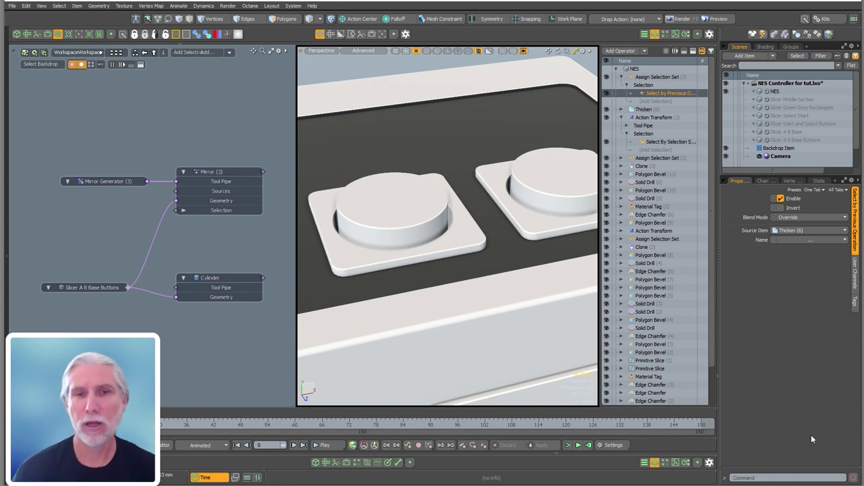
{"action": "left_click", "coordinate": [802, 241]}
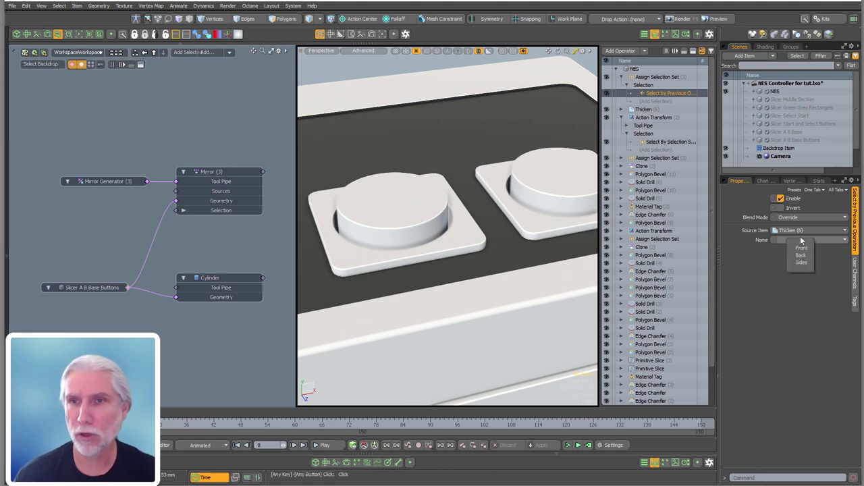
{"action": "left_click", "coordinate": [801, 248]}
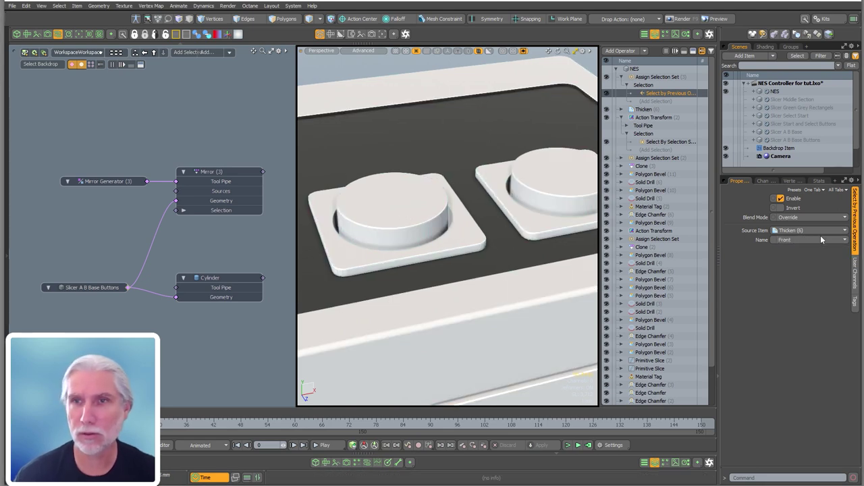
Name the new selection set Red Button Top and set its selection type to Polygon.
{"action": "left_click", "coordinate": [654, 76]}
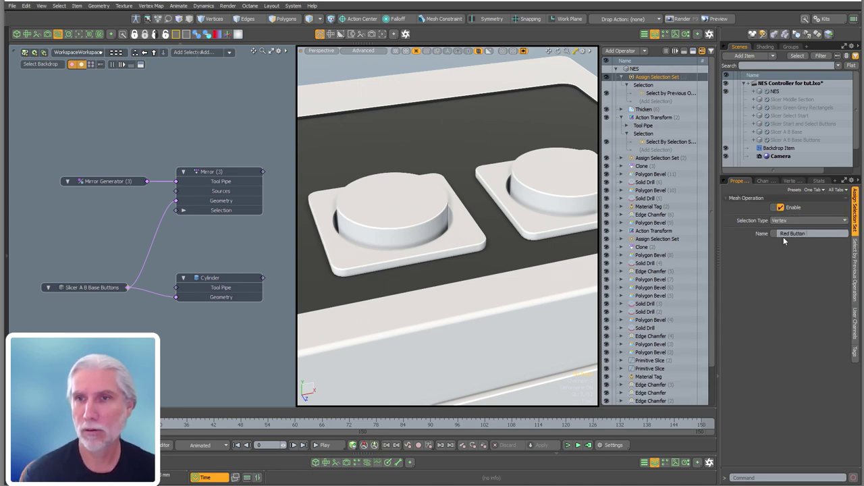
{"action": "key", "text": "Return"}
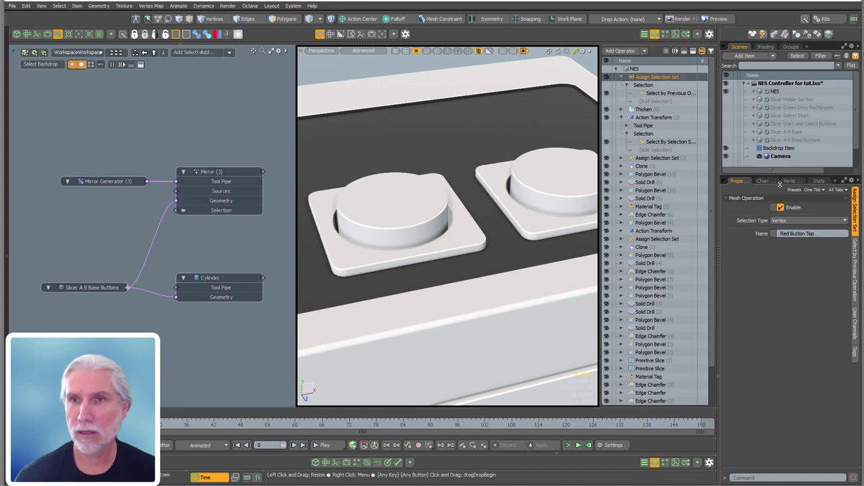
{"action": "left_click", "coordinate": [818, 182]}
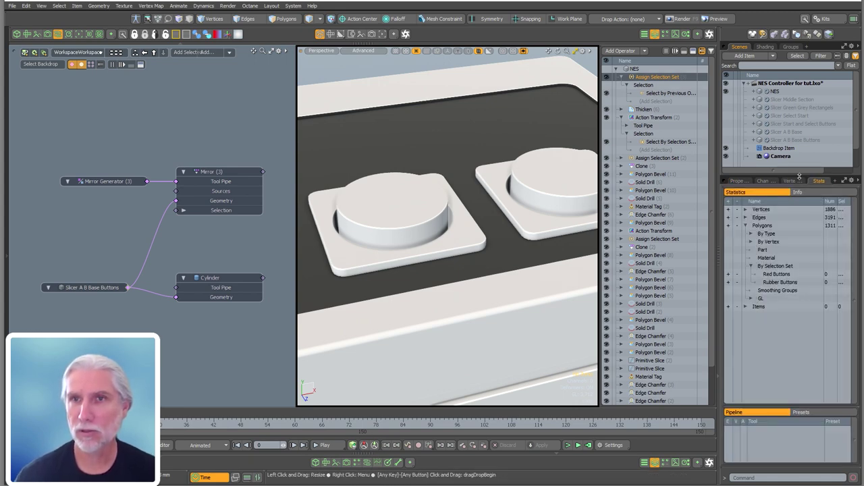
{"action": "left_click", "coordinate": [740, 182]}
{"action": "left_click", "coordinate": [802, 222]}
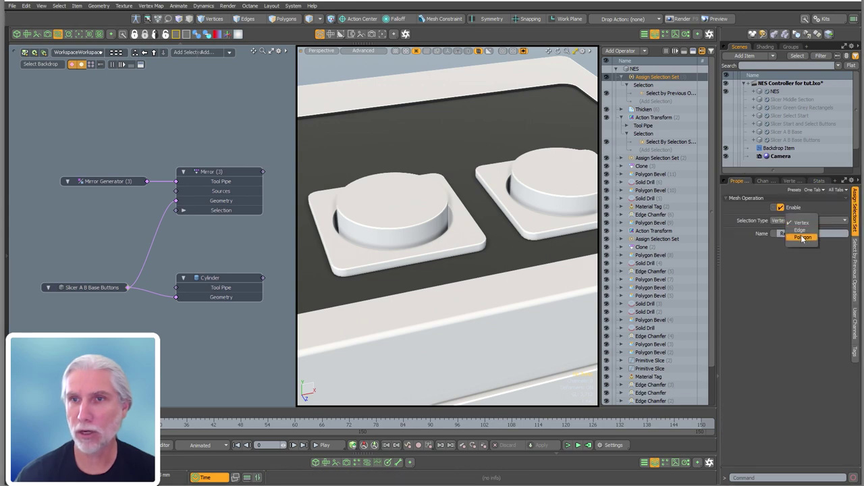
{"action": "left_click", "coordinate": [803, 237]}
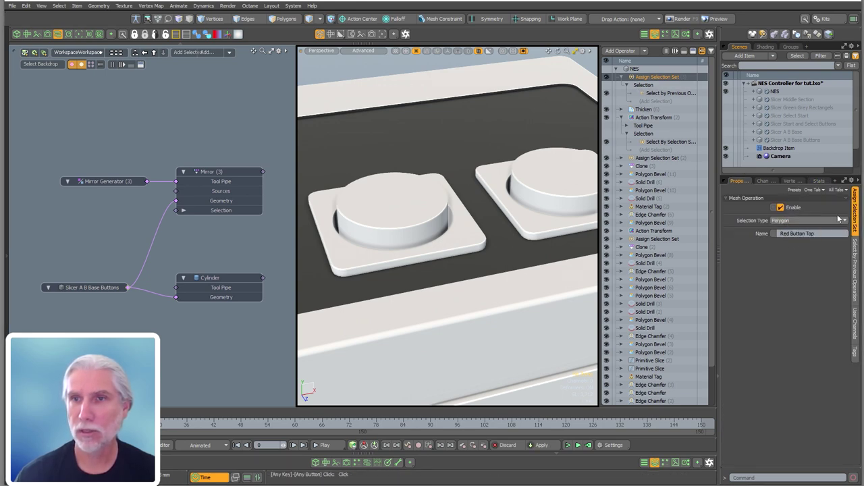
Check which polygons the Red Button Top selection set contains, clear the selection and collapse the expanded mesh operations.
{"action": "left_click", "coordinate": [819, 181]}
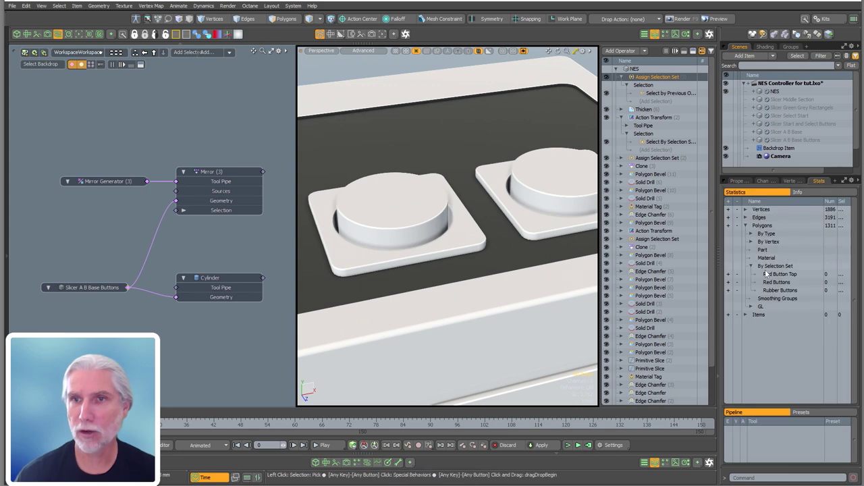
{"action": "left_click", "coordinate": [780, 274]}
{"action": "left_click_drag", "start_coordinate": [474, 248], "coordinate": [473, 232], "text": "alt"}
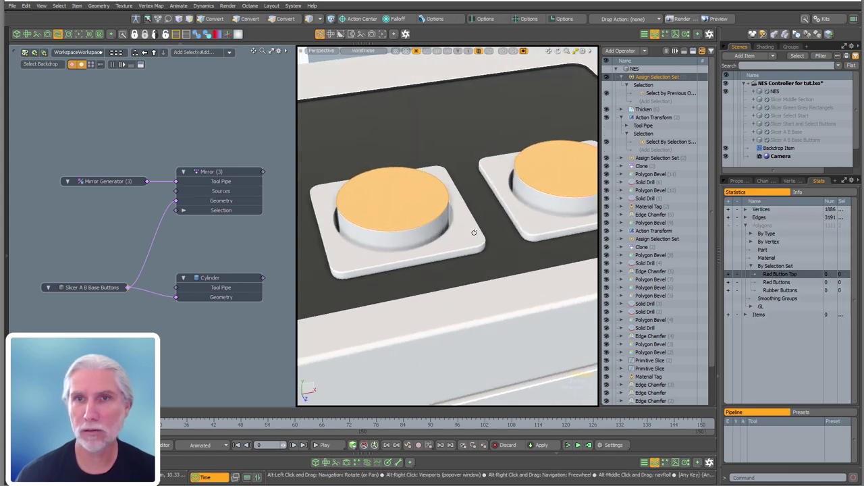
{"action": "key", "text": "Escape"}
{"action": "left_click", "coordinate": [621, 77]}
{"action": "left_click", "coordinate": [622, 93]}
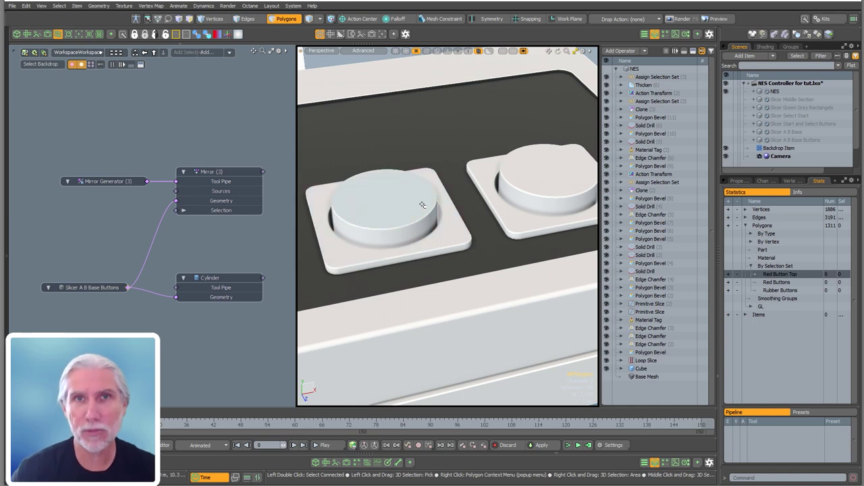
Compare the A B buttons with the reference photo and add a Polygon Bevel operation to the NES mesh.
{"action": "left_click_drag", "start_coordinate": [428, 208], "coordinate": [357, 200], "text": "ctrl+alt"}
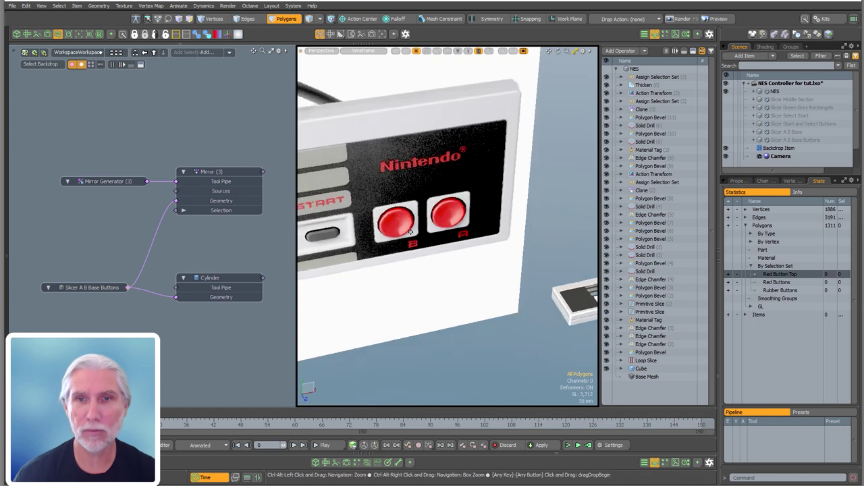
{"action": "left_click_drag", "start_coordinate": [533, 251], "coordinate": [504, 253], "text": "ctrl+alt"}
{"action": "left_click_drag", "start_coordinate": [504, 252], "coordinate": [482, 233], "text": "alt+shift"}
{"action": "left_click", "coordinate": [476, 234]}
{"action": "left_click_drag", "start_coordinate": [482, 233], "coordinate": [386, 239], "text": "alt+shift"}
{"action": "left_click", "coordinate": [565, 101]}
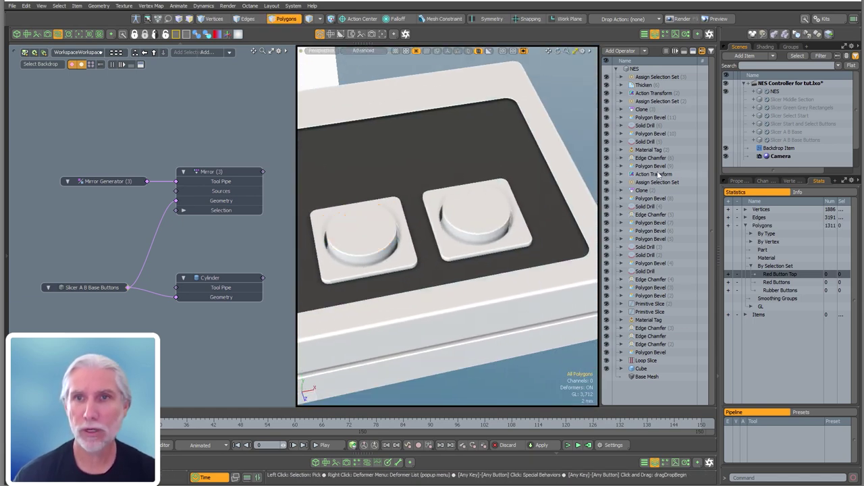
{"action": "type", "text": "n"}
{"action": "type", "text": "p"}
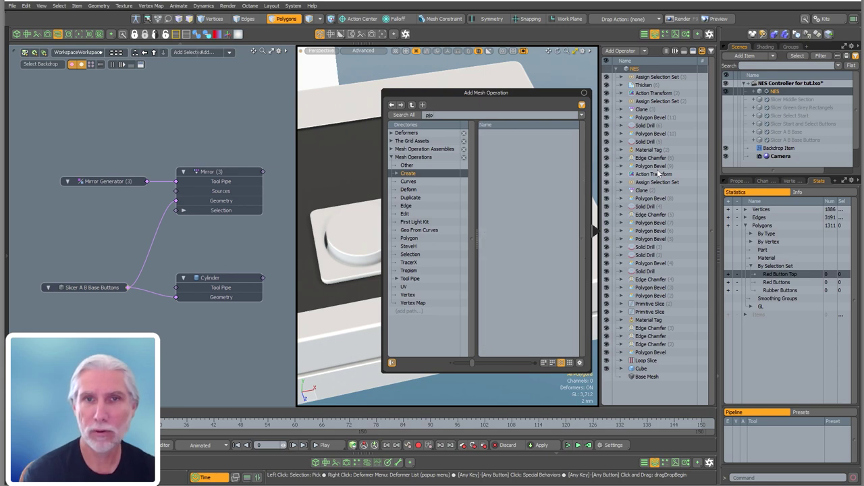
{"action": "type", "text": "olygon bev"}
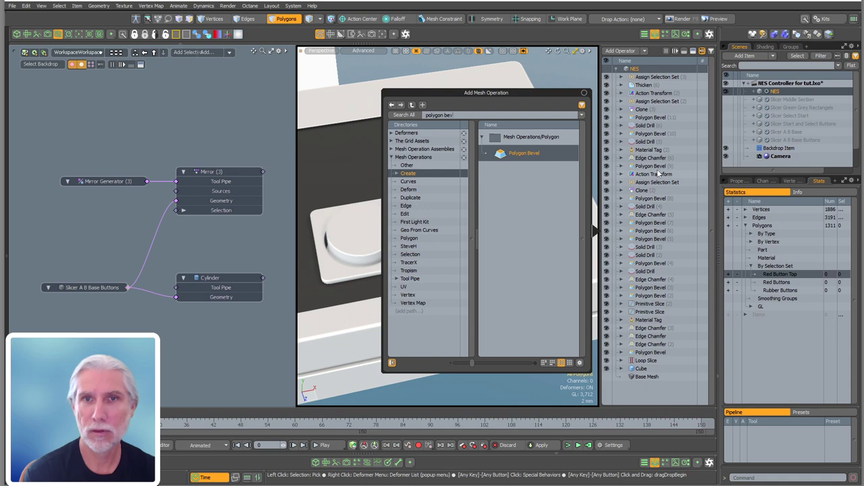
{"action": "key", "text": "Return"}
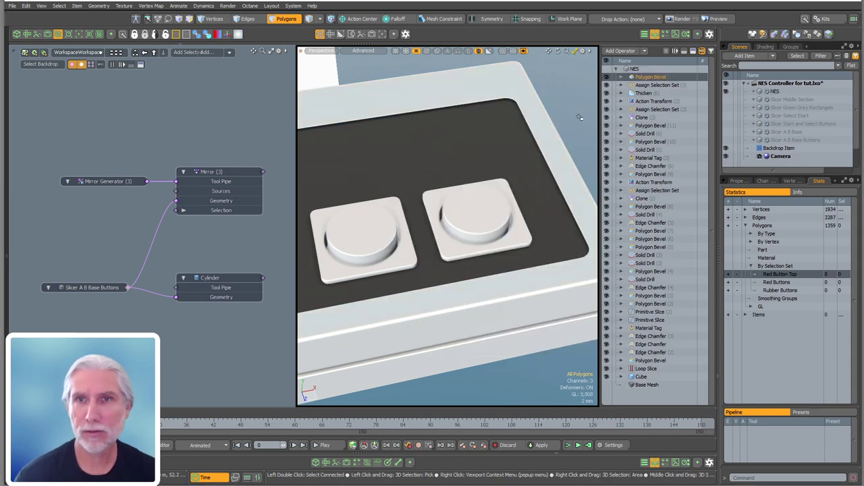
Give the new Polygon Bevel a Select By Selection Set selection named Red Button Top.
{"action": "left_click", "coordinate": [623, 78]}
{"action": "left_click", "coordinate": [622, 92]}
{"action": "left_click", "coordinate": [644, 101]}
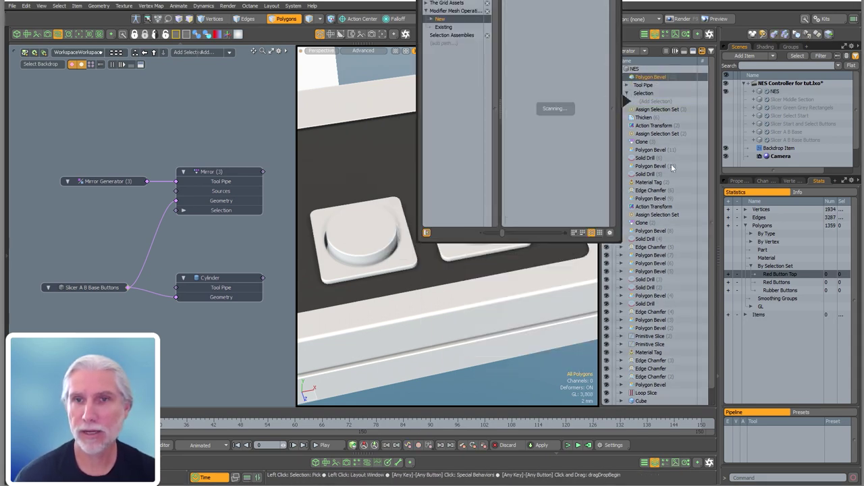
{"action": "double_click", "coordinate": [565, 222]}
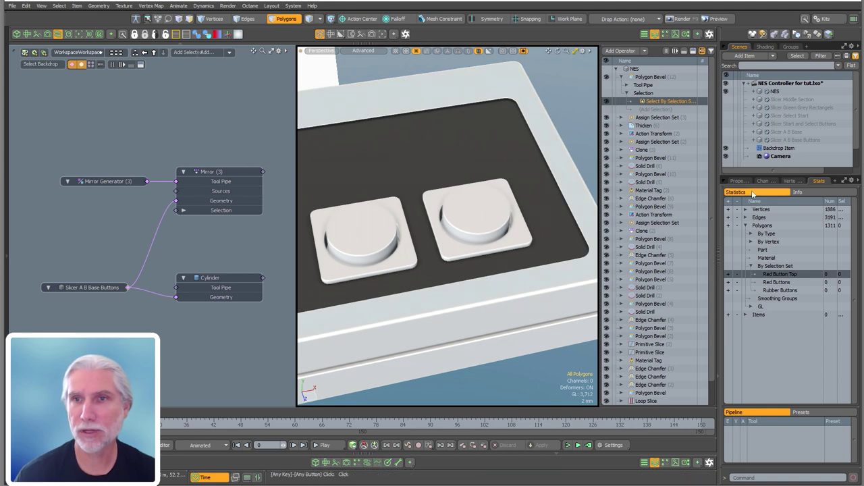
{"action": "left_click", "coordinate": [796, 230]}
{"action": "type", "text": "Red Button Top"}
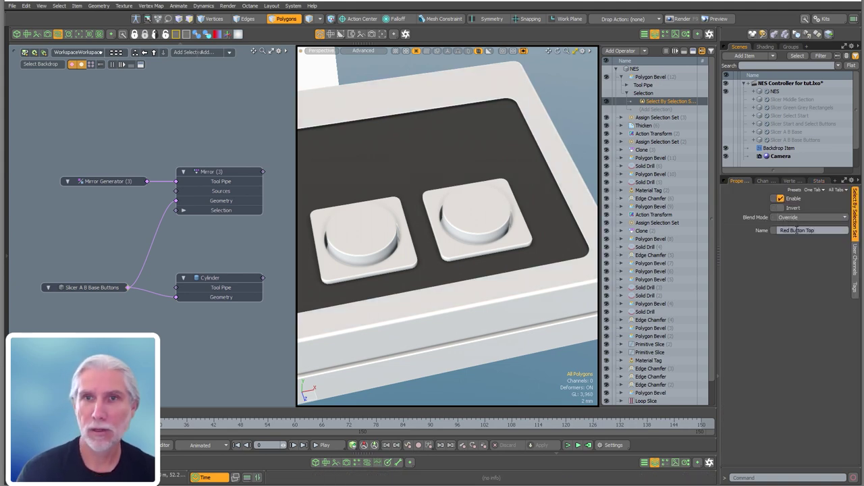
Bevel the round A B button tops inward with an inset of about 2.39 mm and a shift of -50 um.
{"action": "left_click", "coordinate": [650, 76]}
{"action": "left_click_drag", "start_coordinate": [456, 205], "coordinate": [487, 192], "text": "alt+shift"}
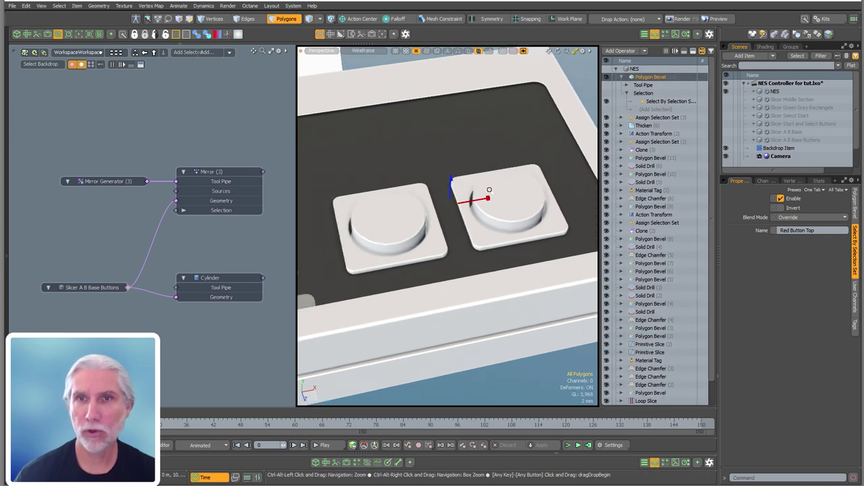
{"action": "scroll", "coordinate": [473, 185], "scroll_direction": "up", "scroll_amount": 1}
{"action": "left_click", "coordinate": [679, 101]}
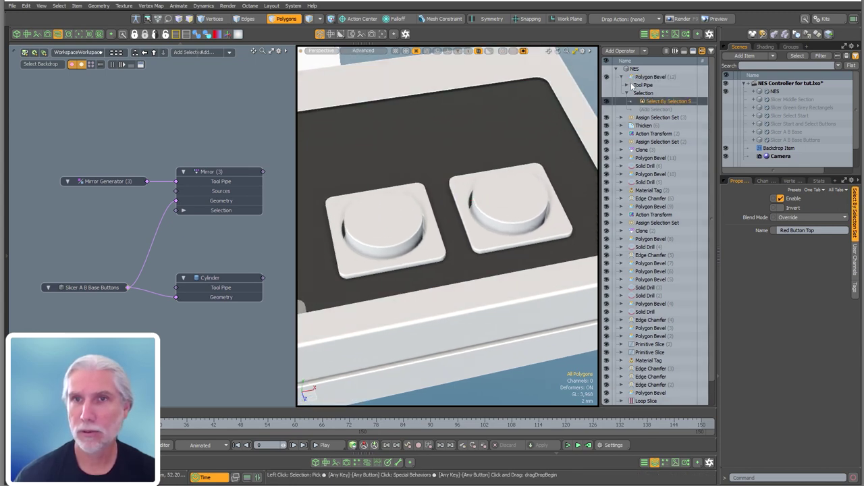
{"action": "left_click", "coordinate": [650, 76]}
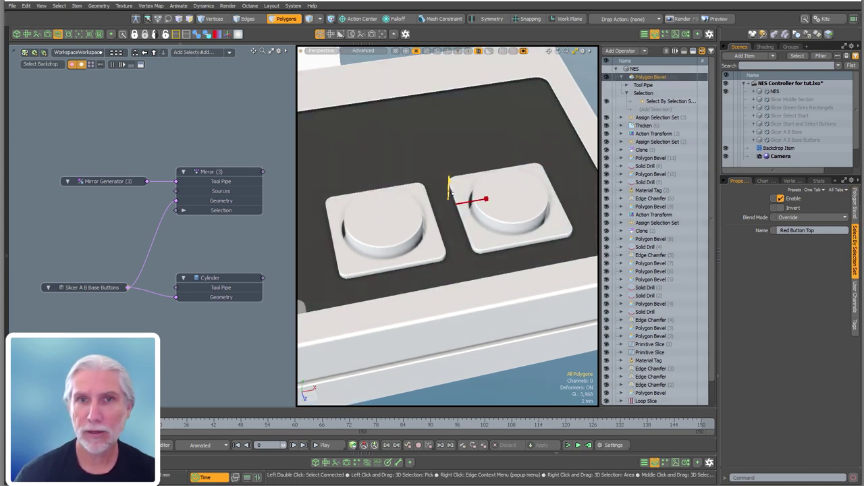
{"action": "key", "text": "KP_7"}
{"action": "left_click_drag", "start_coordinate": [435, 222], "coordinate": [470, 222], "text": "alt+shift"}
{"action": "left_click", "coordinate": [470, 222]}
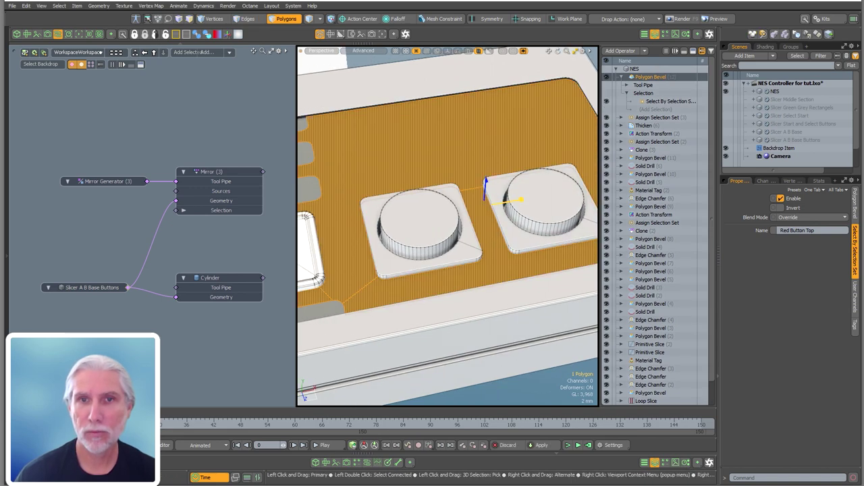
{"action": "left_click_drag", "start_coordinate": [518, 202], "coordinate": [534, 200]}
{"action": "key", "text": "Escape"}
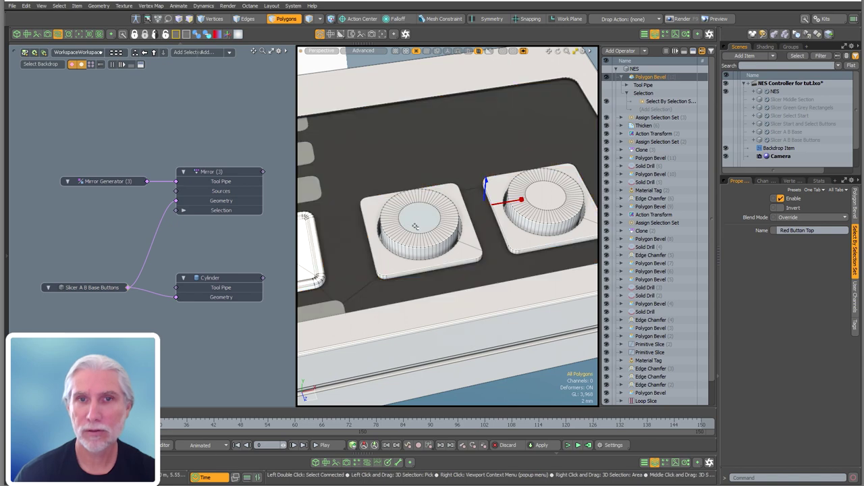
{"action": "key", "text": "Escape"}
Set the button top Polygon Bevel to 7 segments with an inset of about 4.76 mm and collapse the operation.
{"action": "left_click", "coordinate": [653, 77]}
{"action": "left_click_drag", "start_coordinate": [474, 202], "coordinate": [492, 234], "text": "alt"}
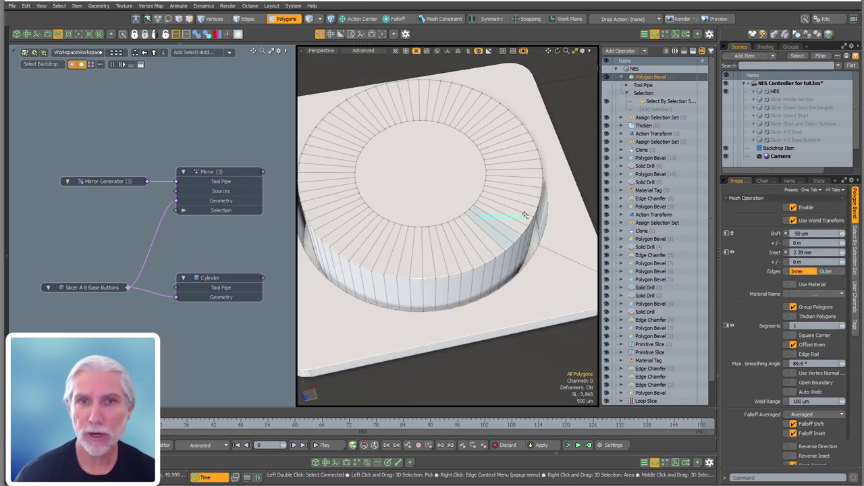
{"action": "key", "text": "c"}
{"action": "right_click_drag", "start_coordinate": [460, 223], "coordinate": [498, 212]}
{"action": "left_click_drag", "start_coordinate": [498, 212], "coordinate": [527, 206]}
{"action": "right_click_drag", "start_coordinate": [506, 223], "coordinate": [526, 224]}
{"action": "left_click_drag", "start_coordinate": [424, 241], "coordinate": [455, 230], "text": "alt"}
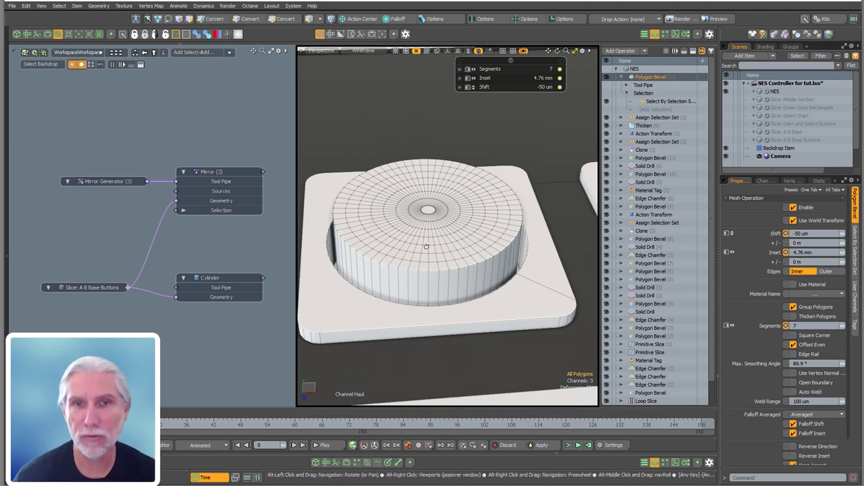
{"action": "left_click_drag", "start_coordinate": [426, 245], "coordinate": [572, 201], "text": "ctrl+alt"}
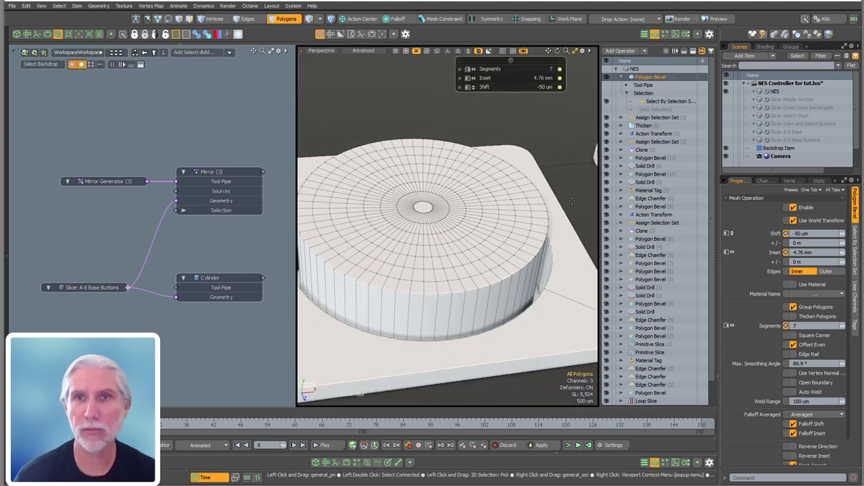
{"action": "left_click", "coordinate": [621, 77]}
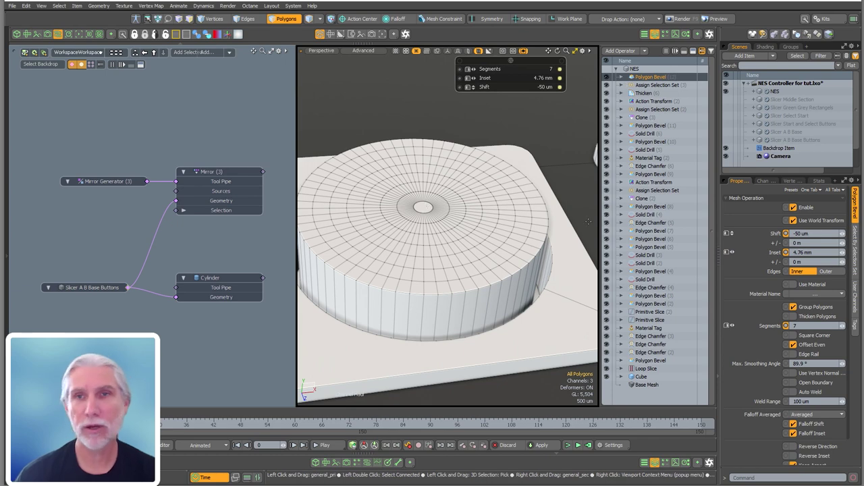
Add a Spike mesh operation to the NES mesh.
{"action": "key", "text": "Tab"}
{"action": "type", "text": "spike"}
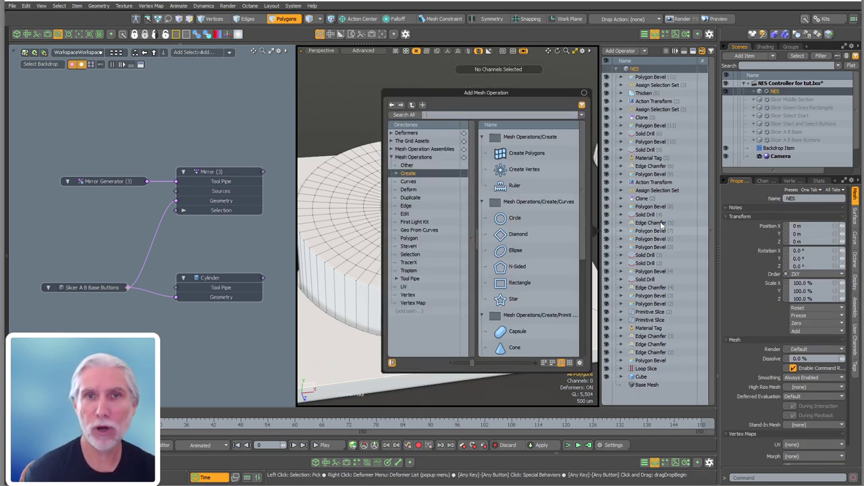
{"action": "key", "text": "Return"}
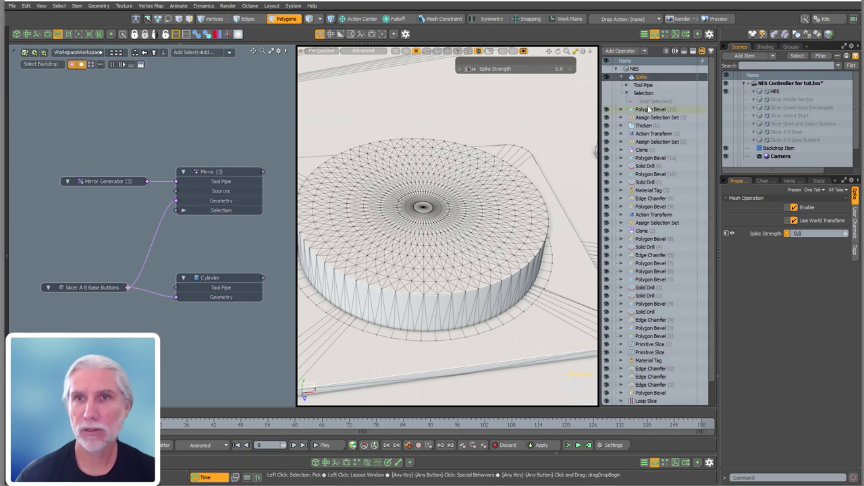
Limit the Spike with a Select by Previous Operation using source Polygon Bevel (12) and name Front, and collapse the Spike.
{"action": "left_click", "coordinate": [631, 93]}
{"action": "left_click", "coordinate": [564, 183]}
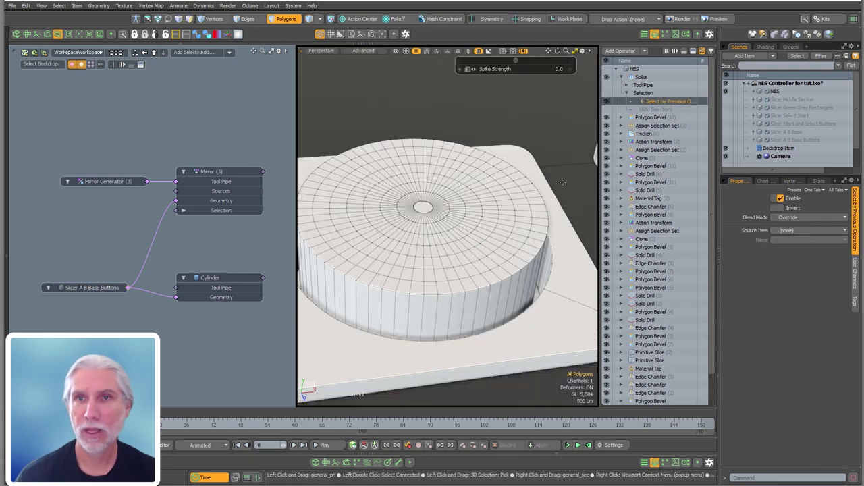
{"action": "left_click", "coordinate": [798, 230]}
{"action": "left_click", "coordinate": [800, 417]}
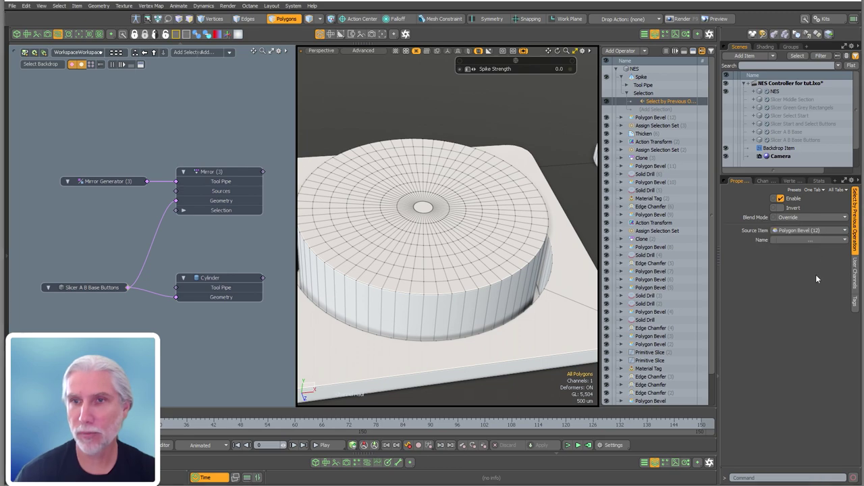
{"action": "left_click_drag", "start_coordinate": [418, 165], "coordinate": [465, 225], "text": "alt"}
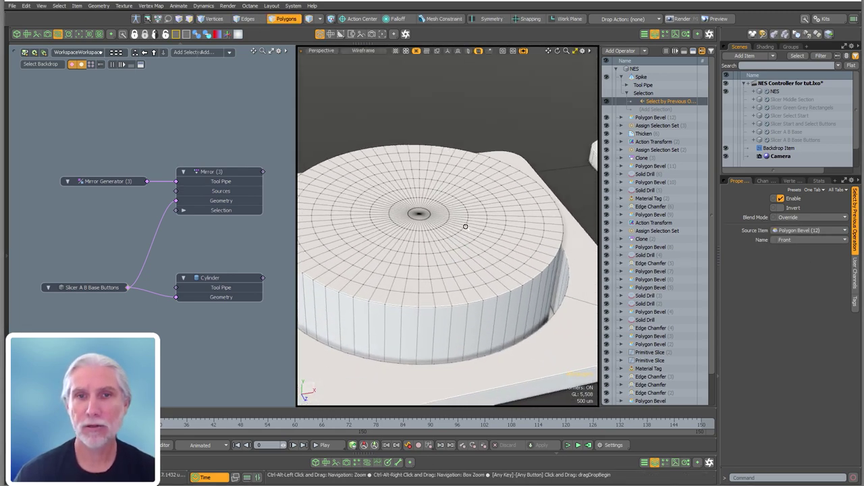
{"action": "scroll", "coordinate": [468, 233], "scroll_direction": "down", "scroll_amount": 3}
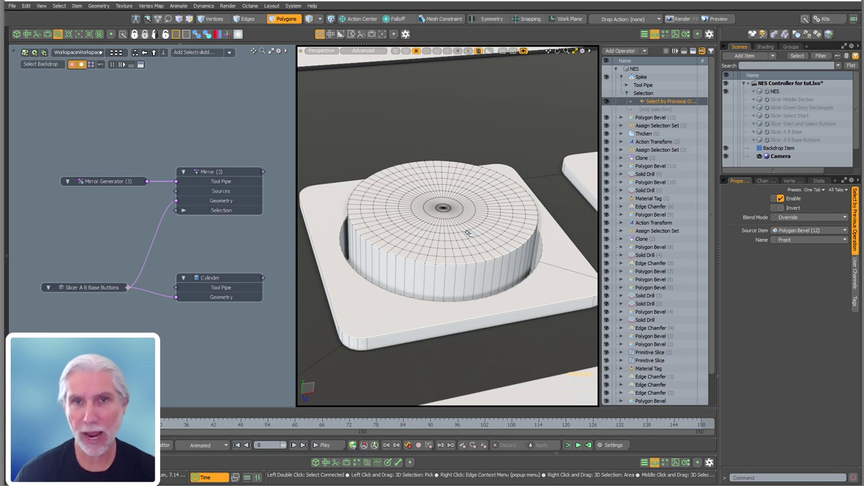
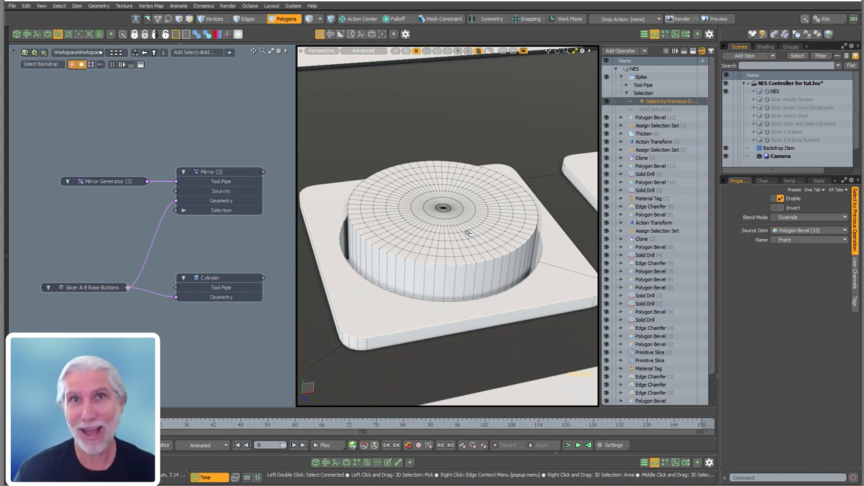
{"action": "left_click", "coordinate": [635, 77]}
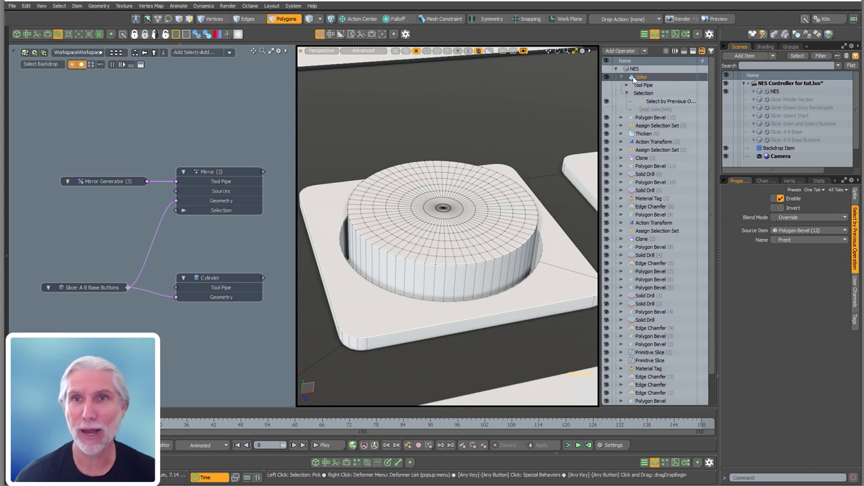
{"action": "left_click", "coordinate": [621, 77]}
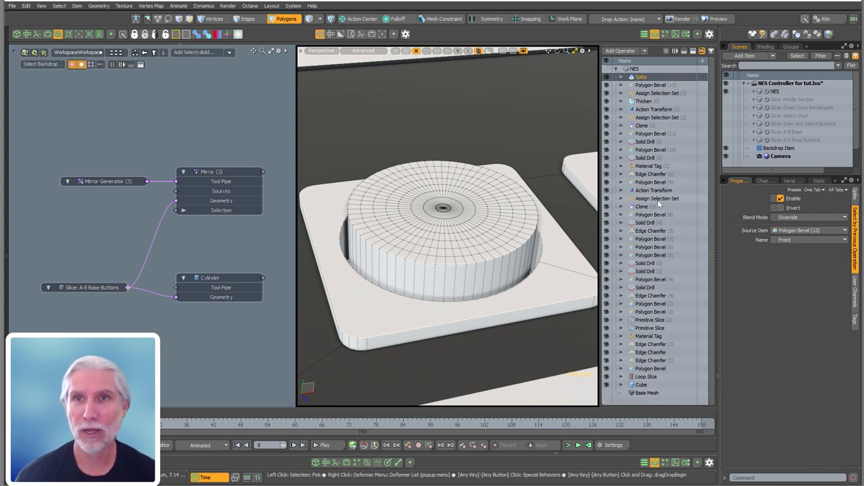
{"action": "key", "text": "Escape"}
{"action": "key", "text": "w"}
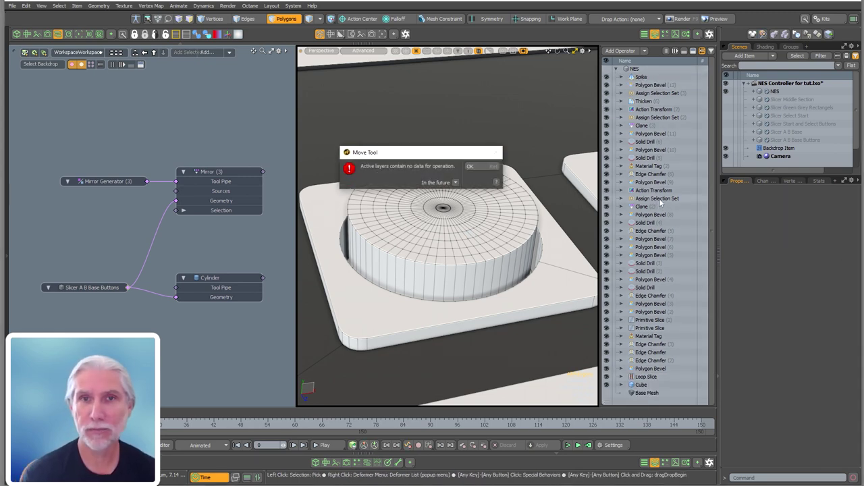
{"action": "key", "text": "Return"}
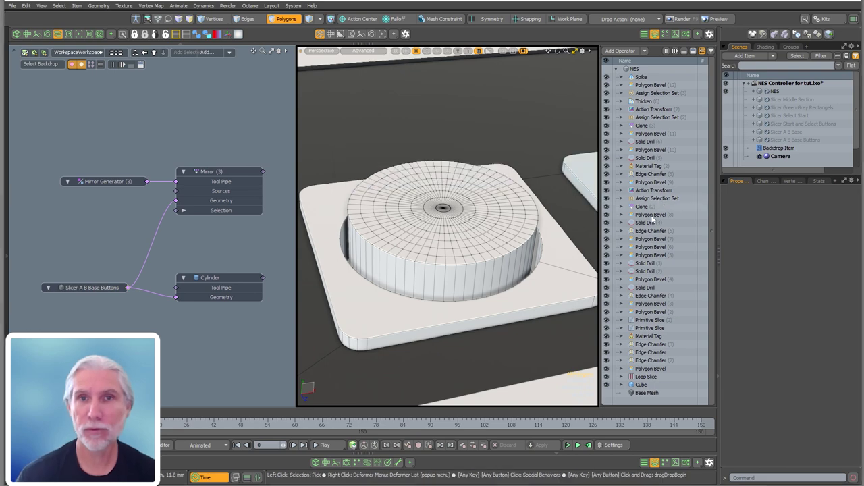
Add a Set Weight operation to the NES mesh with Vertex selection type and map name A.
{"action": "key", "text": "Tab"}
{"action": "type", "text": "set we"}
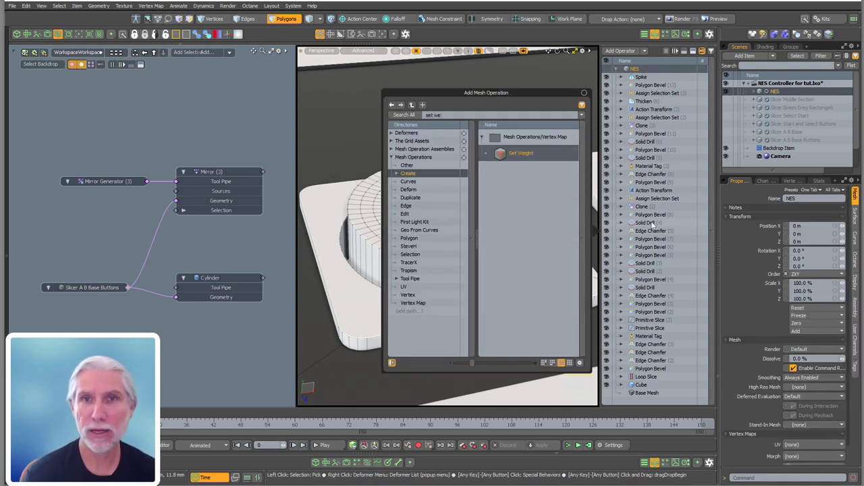
{"action": "key", "text": "Return"}
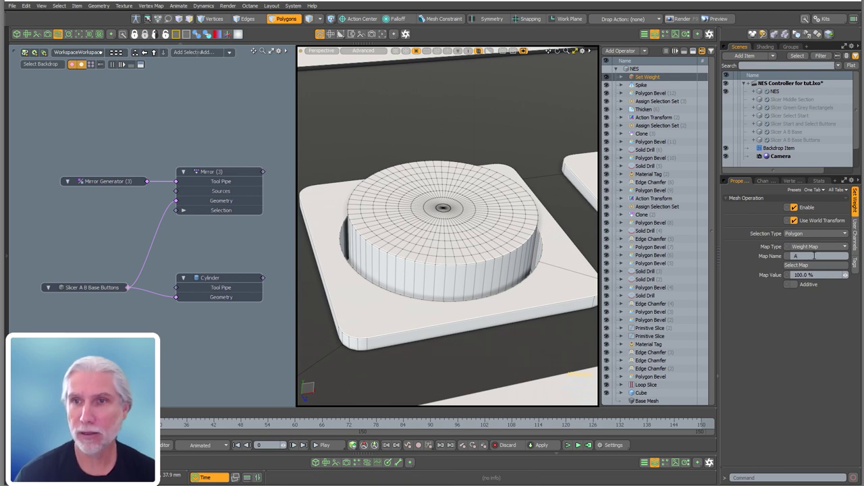
{"action": "left_click", "coordinate": [816, 233]}
{"action": "left_click", "coordinate": [798, 216]}
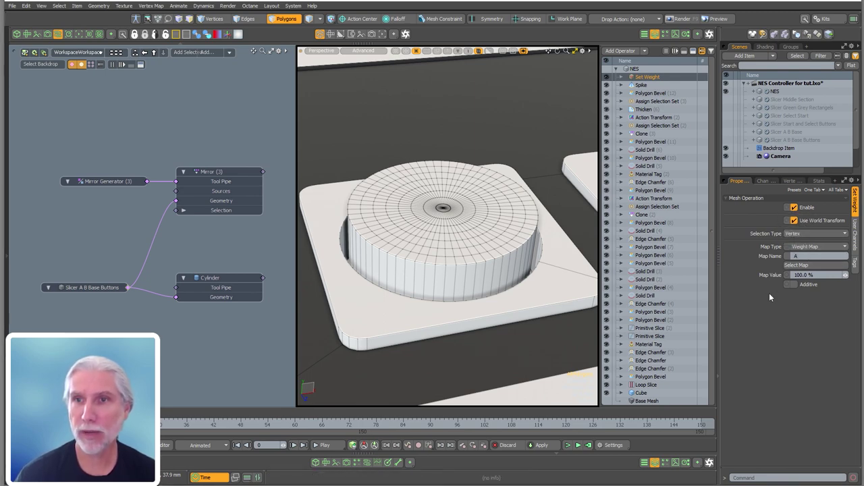
Display weight map A on the mesh and enter a Set Weight map value of 100%.
{"action": "left_click", "coordinate": [794, 181]}
{"action": "left_click", "coordinate": [726, 198]}
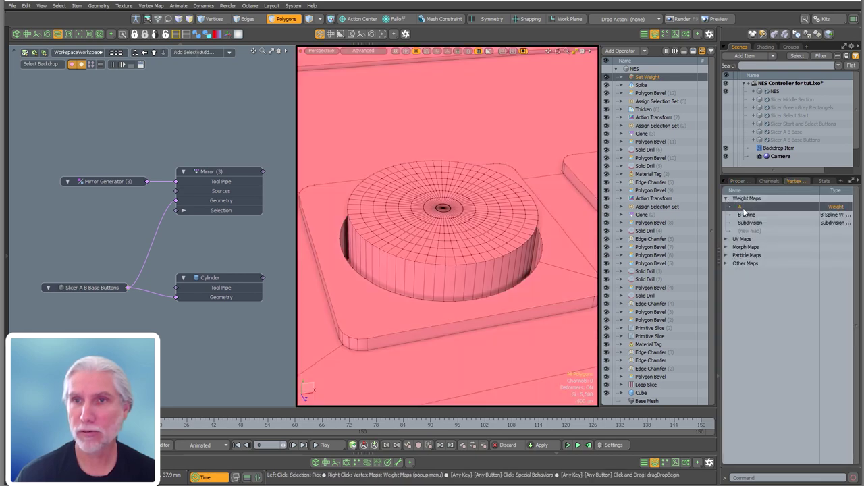
{"action": "left_click", "coordinate": [740, 181]}
{"action": "left_click_drag", "start_coordinate": [817, 275], "coordinate": [737, 274]}
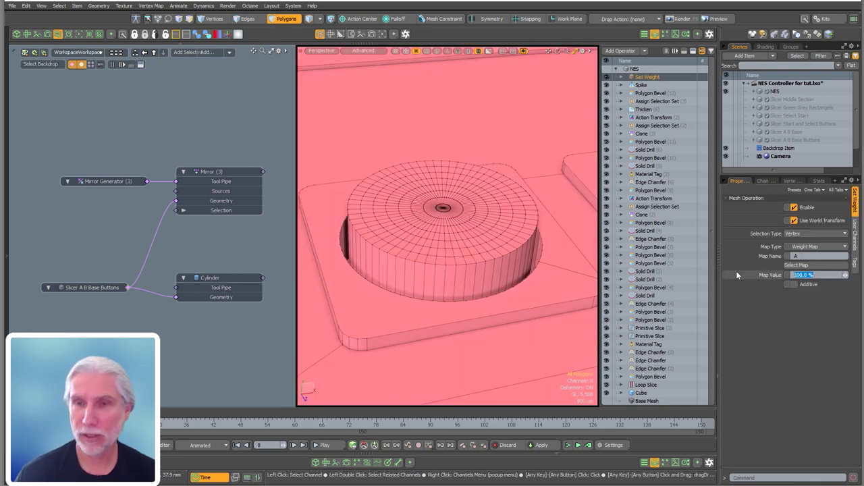
{"action": "key", "text": "Return"}
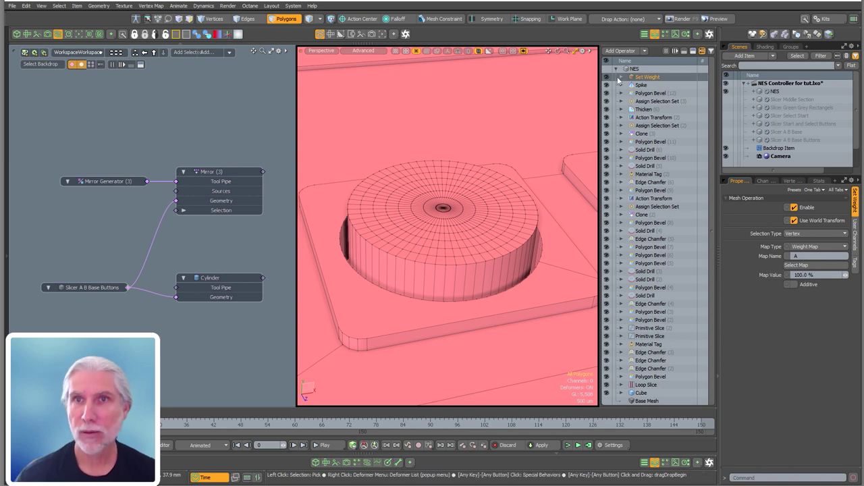
Restrict the Set Weight with a Select by Previous Operation that uses Spike as its source item and choose its output name.
{"action": "left_click", "coordinate": [620, 77]}
{"action": "left_click", "coordinate": [627, 93]}
{"action": "left_click", "coordinate": [646, 101]}
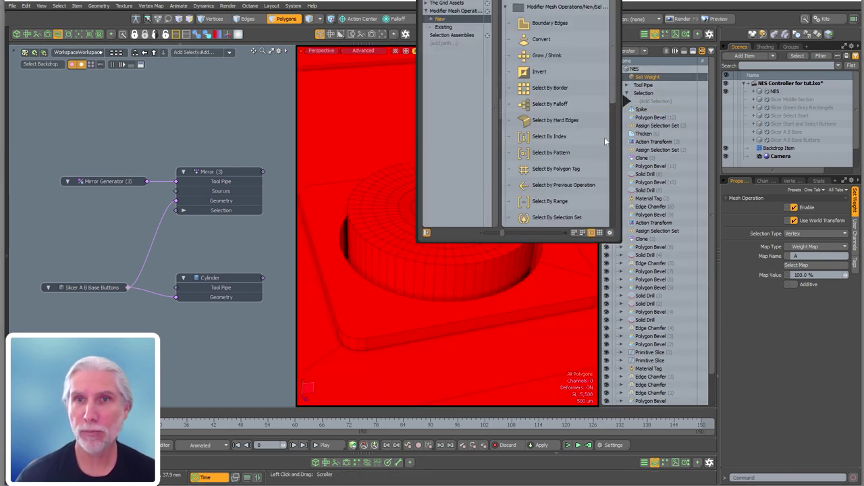
{"action": "double_click", "coordinate": [560, 185]}
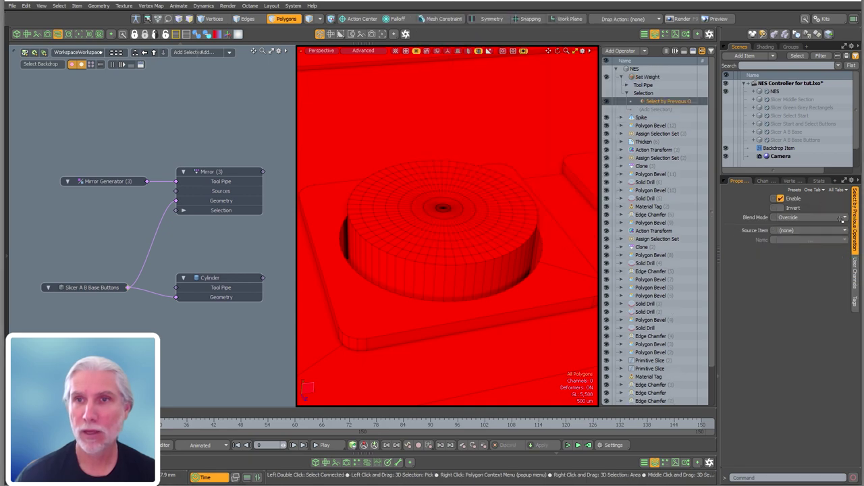
{"action": "left_click", "coordinate": [796, 233]}
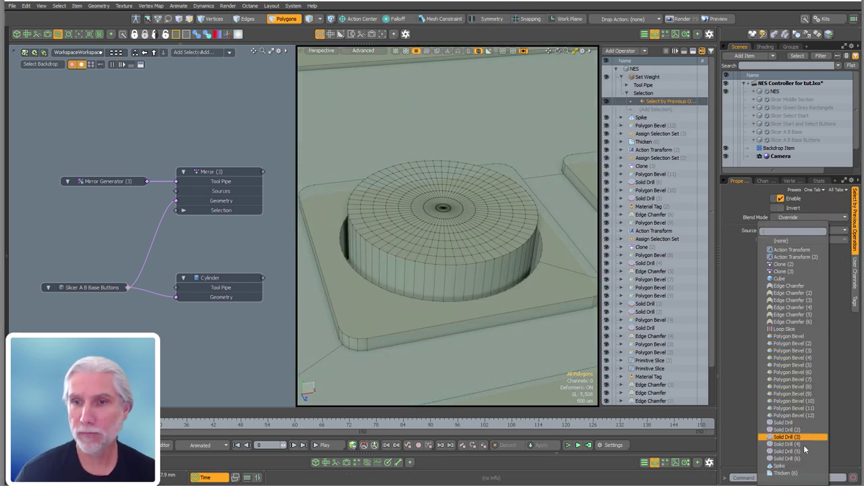
{"action": "left_click", "coordinate": [783, 466]}
{"action": "left_click", "coordinate": [795, 240]}
{"action": "left_click", "coordinate": [788, 252]}
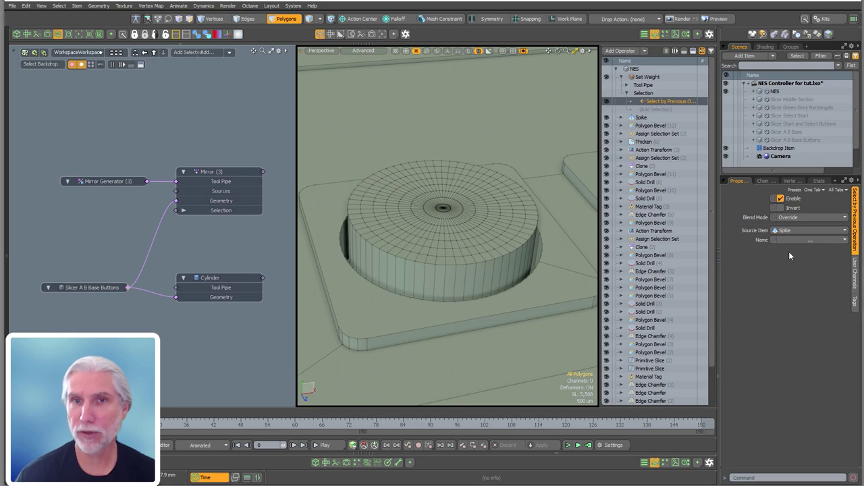
{"action": "left_click_drag", "start_coordinate": [454, 158], "coordinate": [451, 236], "text": "alt"}
Add a Grow Weight operation to the NES mesh and set its map name to A.
{"action": "left_click", "coordinate": [655, 101], "text": "ctrl"}
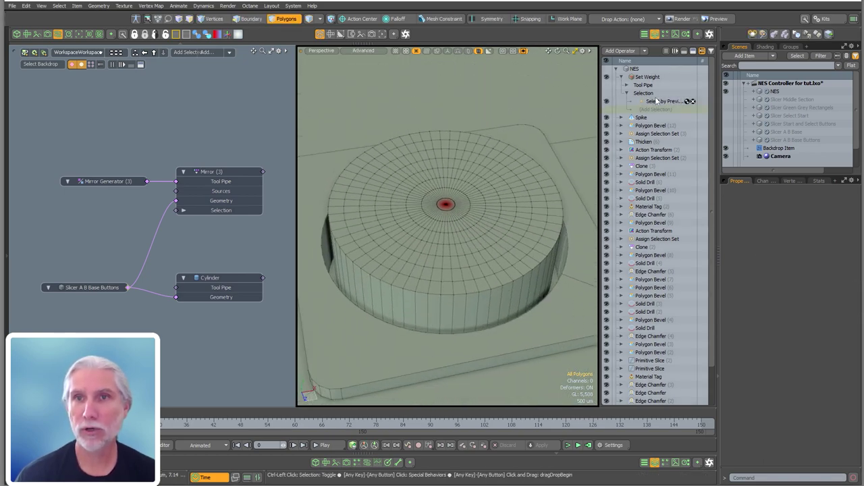
{"action": "type", "text": "ngrow e"}
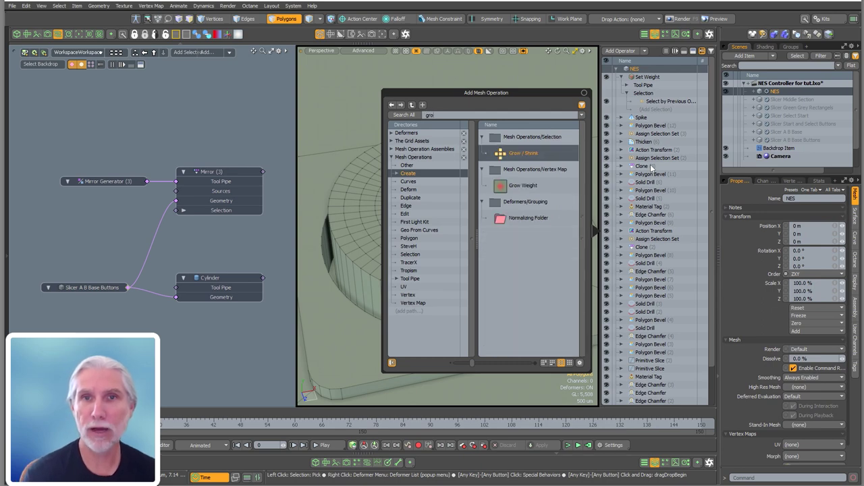
{"action": "key", "text": "BackSpace"}
{"action": "type", "text": "w w"}
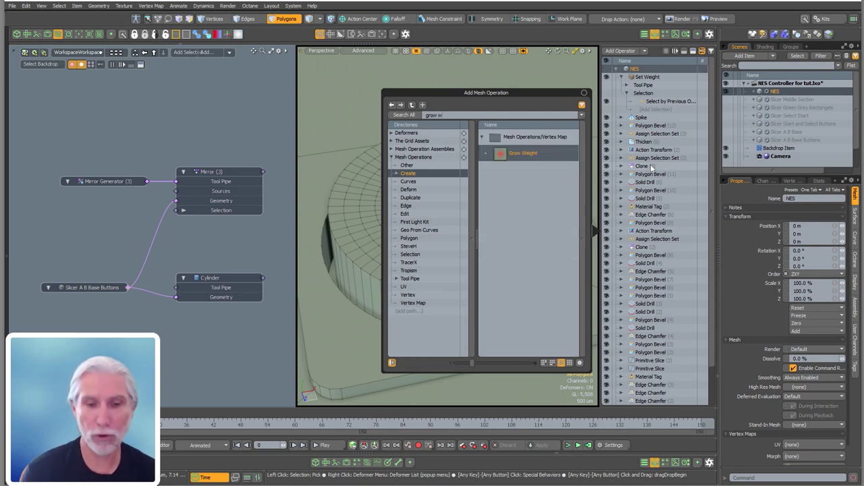
{"action": "key", "text": "Return"}
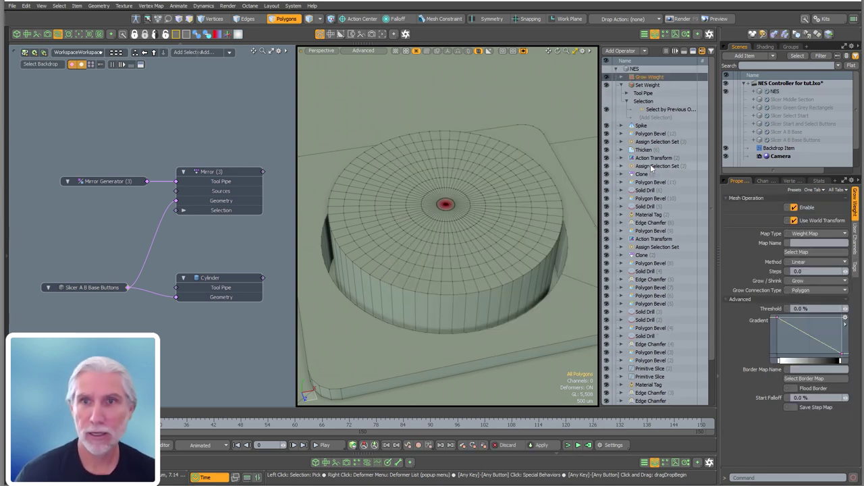
{"action": "left_click", "coordinate": [805, 242]}
{"action": "type", "text": "A"}
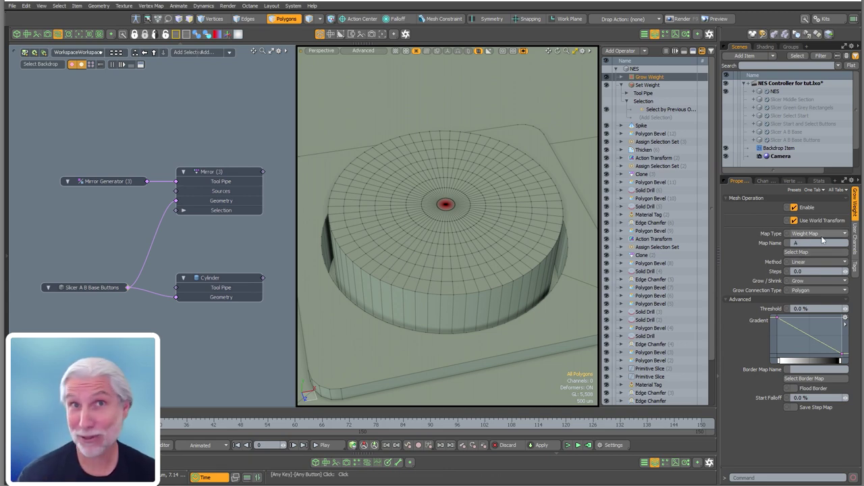
Set the Grow Weight operation's steps to 5.
{"action": "left_click", "coordinate": [814, 271]}
{"action": "type", "text": "5"}
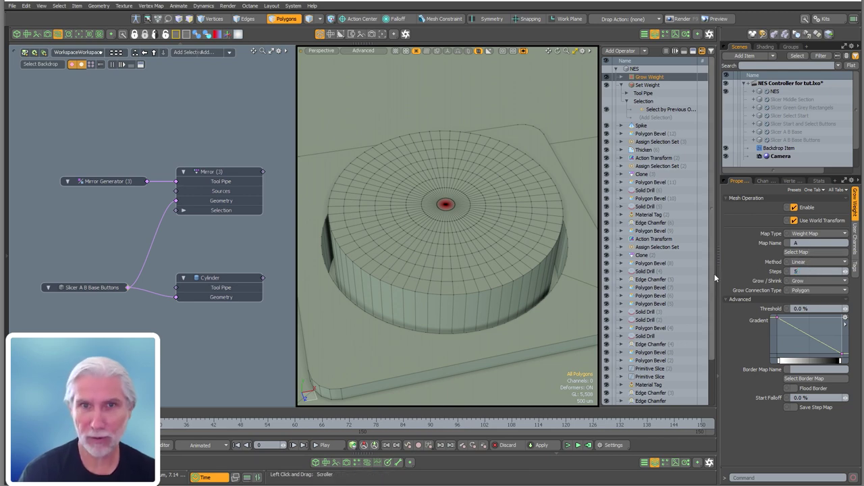
{"action": "key", "text": "Return"}
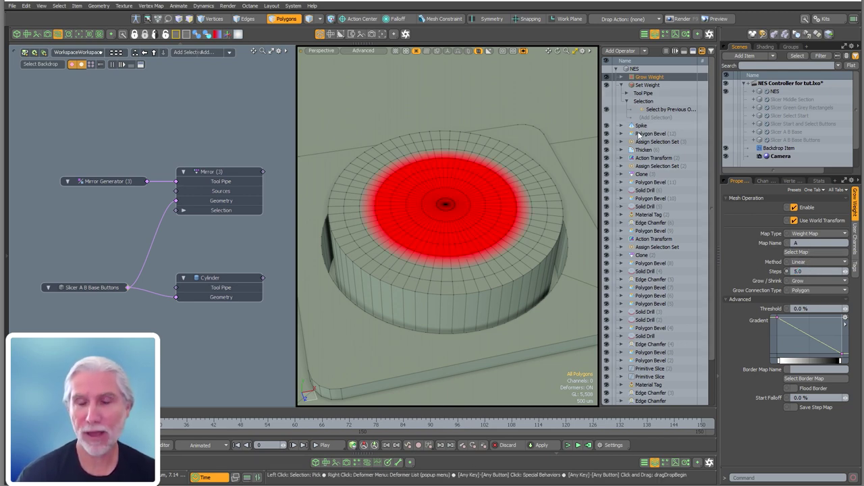
Add a Smooth Weight operation to the NES mesh using weight map A.
{"action": "left_click", "coordinate": [637, 79]}
{"action": "key", "text": "Tab"}
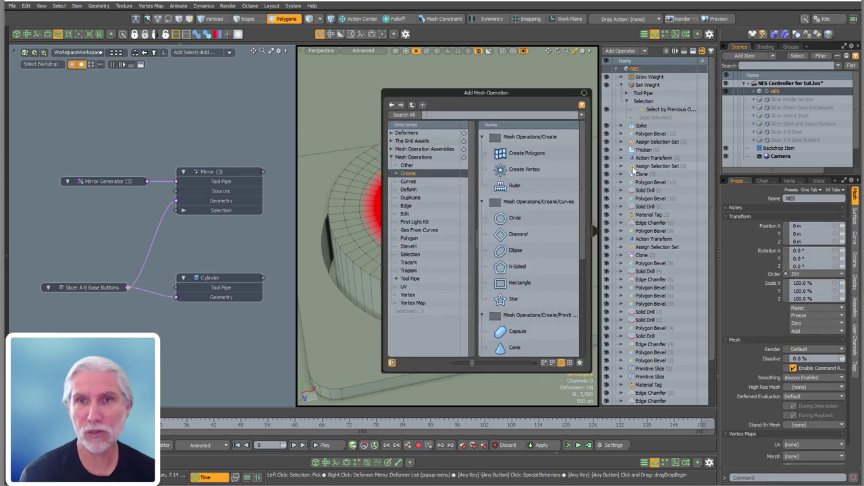
{"action": "type", "text": "smooth we"}
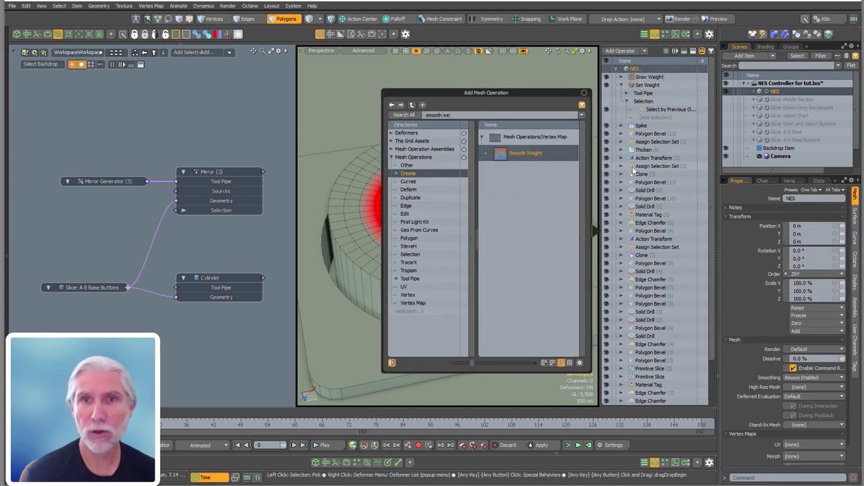
{"action": "key", "text": "Return"}
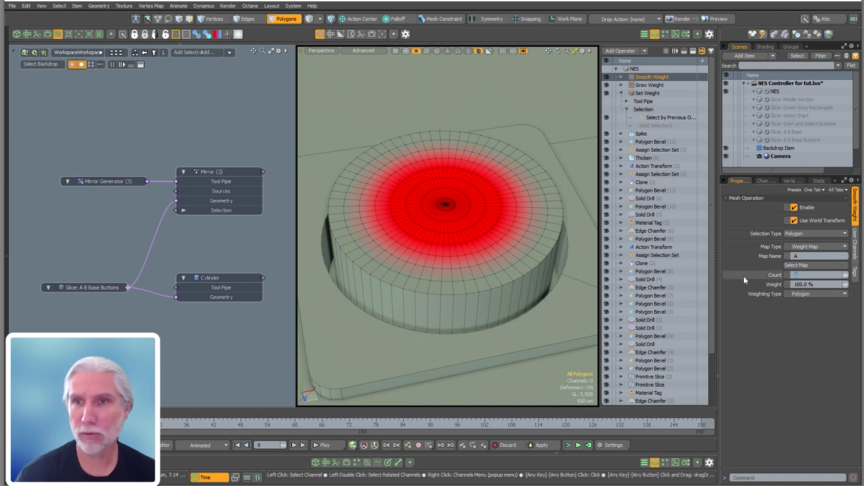
Try Smooth Weight counts of 8 and 3, and settle on a count of 4.
{"action": "type", "text": "3"}
{"action": "key", "text": "Return"}
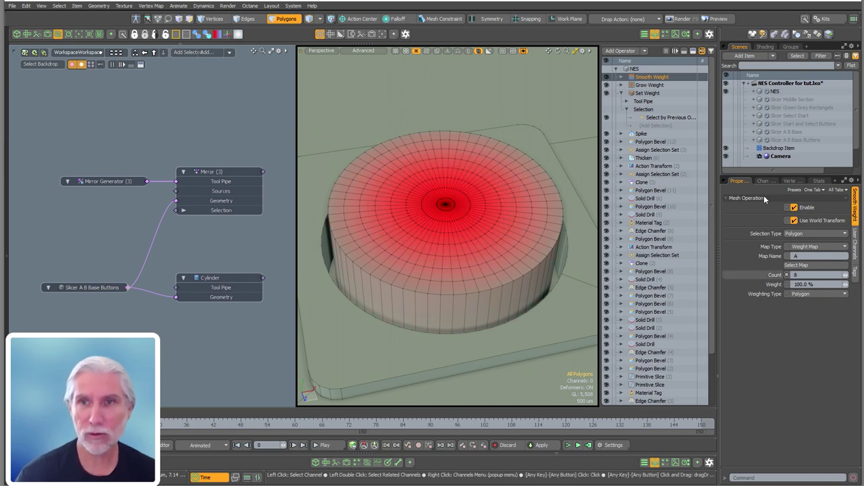
{"action": "left_click", "coordinate": [808, 273]}
{"action": "type", "text": "3"}
{"action": "key", "text": "Return"}
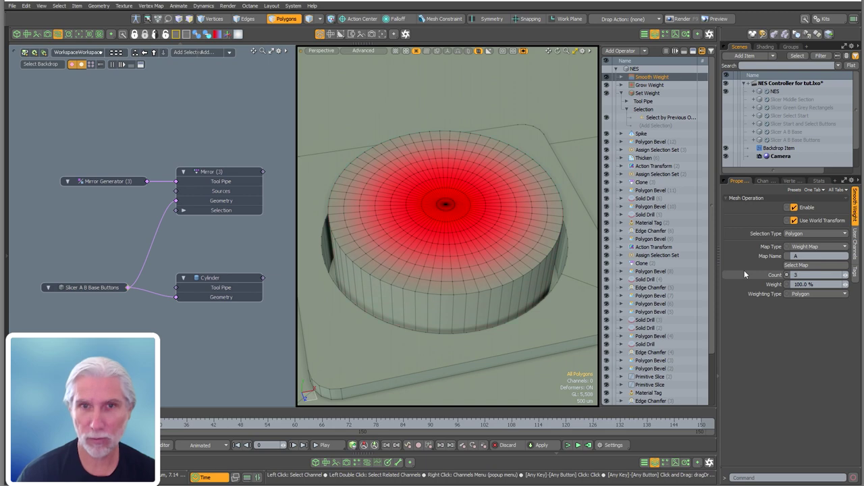
{"action": "mouse_move", "coordinate": [513, 270]}
{"action": "left_mouse_down", "text": "alt"}
{"action": "mouse_move", "coordinate": [496, 249]}
{"action": "mouse_move", "coordinate": [519, 273]}
{"action": "left_mouse_up", "text": "alt"}
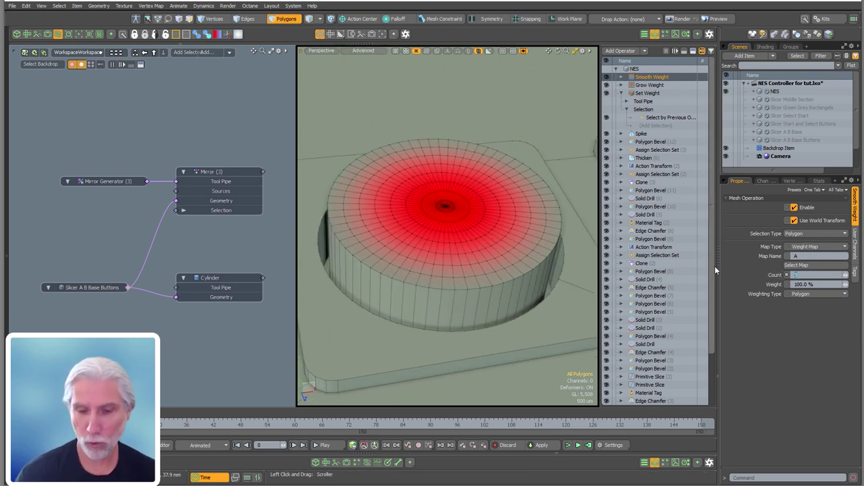
{"action": "type", "text": "4"}
{"action": "left_click_drag", "start_coordinate": [412, 311], "coordinate": [471, 211], "text": "alt"}
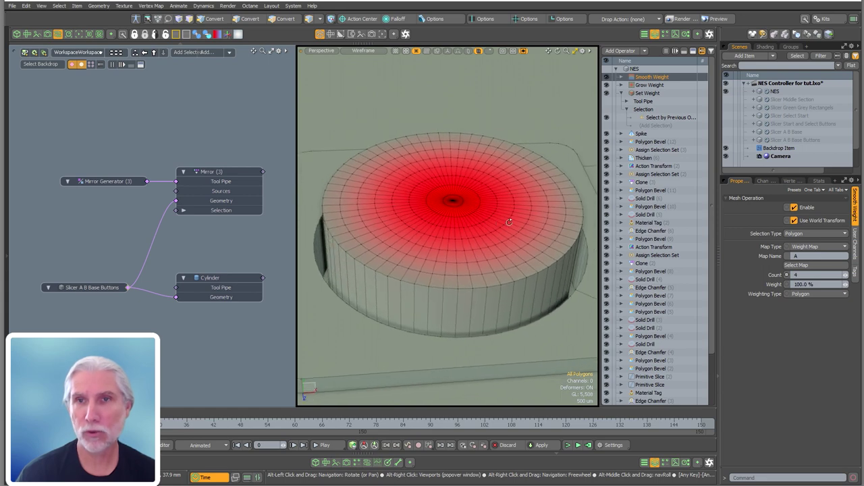
Add a Push operation to the NES mesh and expand its tool pipe and selection entries.
{"action": "left_click", "coordinate": [621, 94]}
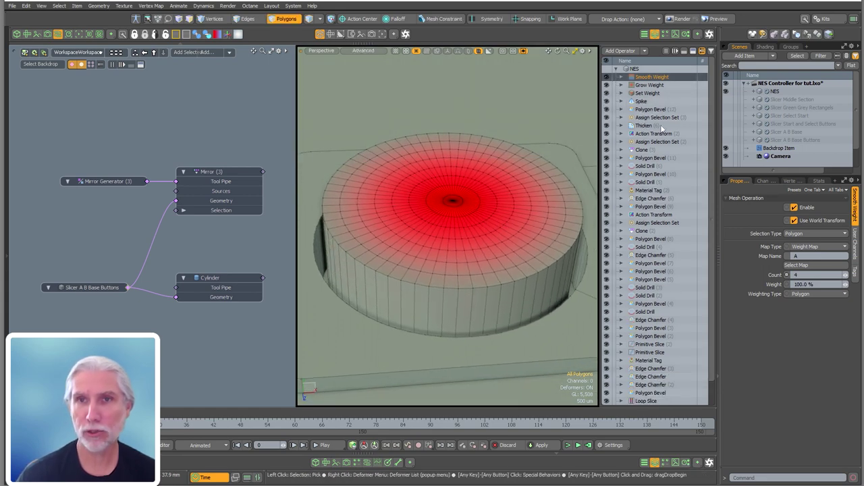
{"action": "key", "text": "shift+o"}
{"action": "type", "text": "push"}
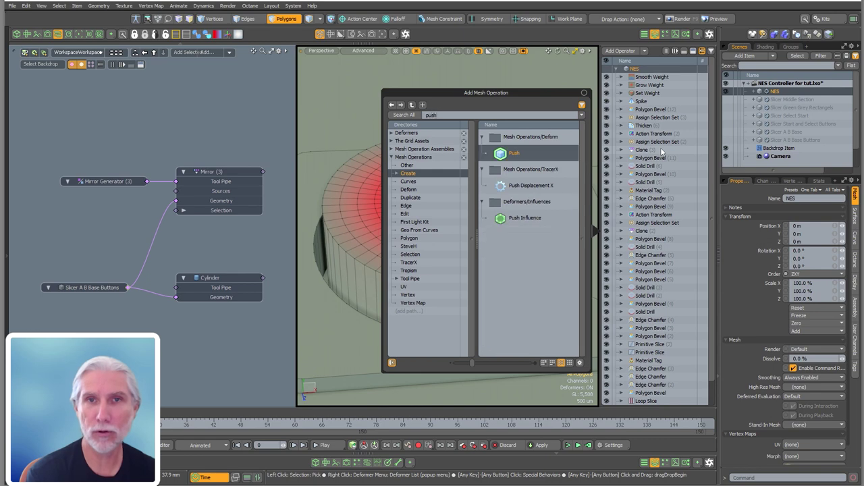
{"action": "key", "text": "Return"}
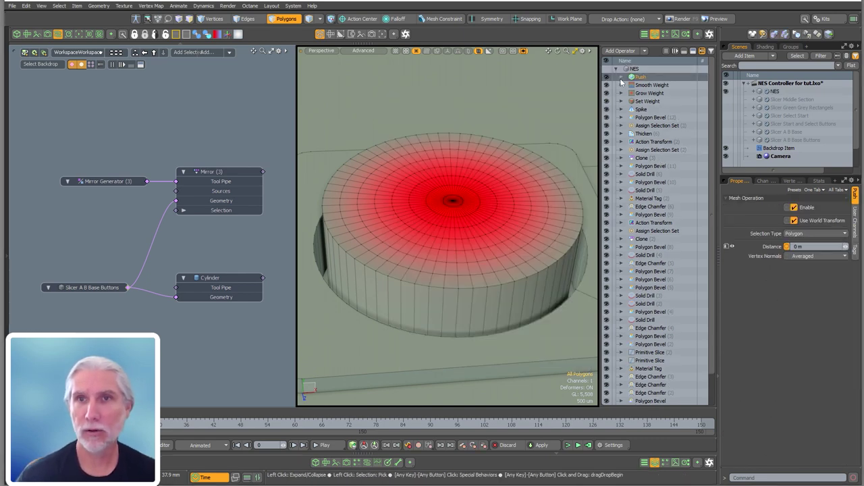
{"action": "left_click", "coordinate": [621, 78]}
{"action": "left_click", "coordinate": [626, 86]}
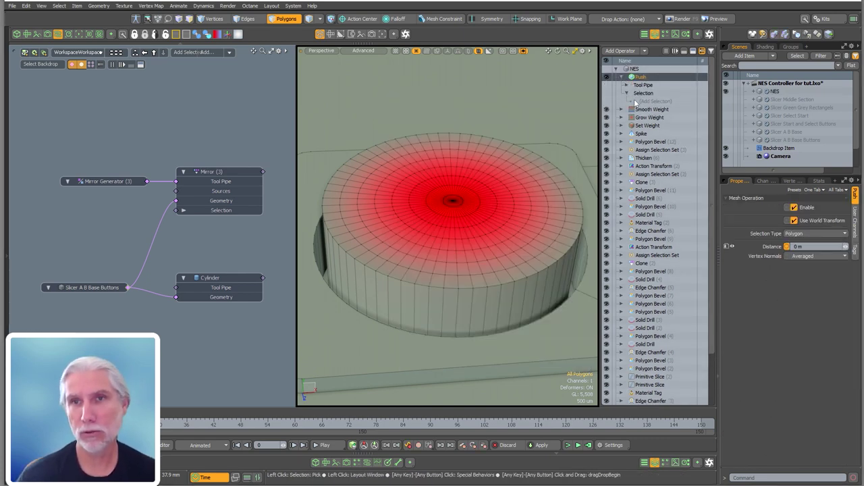
{"action": "left_click", "coordinate": [652, 93]}
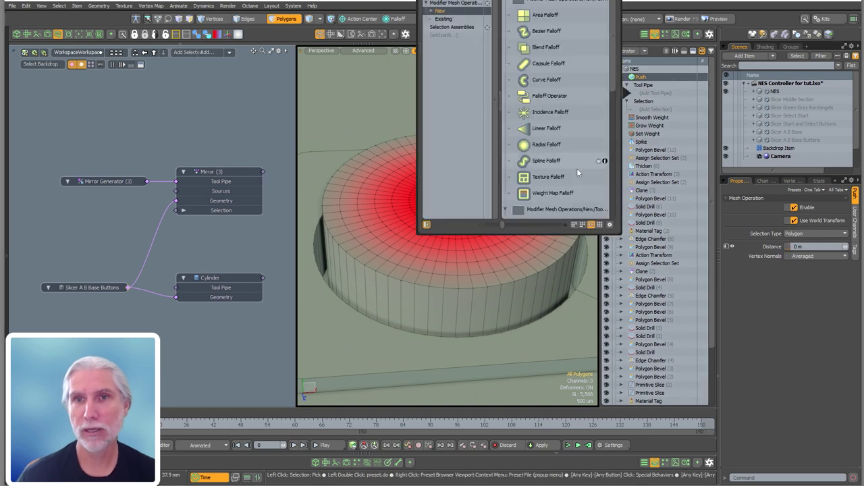
{"action": "left_click", "coordinate": [646, 103]}
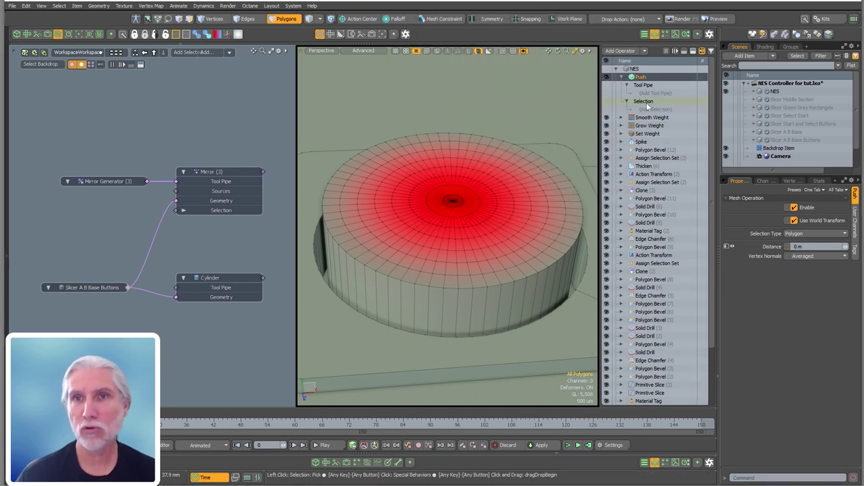
Restrict the Push with a Select By Selection Set that uses the set named Red Button Top.
{"action": "left_click_drag", "start_coordinate": [499, 221], "coordinate": [341, 191], "text": "ctrl+alt"}
{"action": "key", "text": "ctrl+z"}
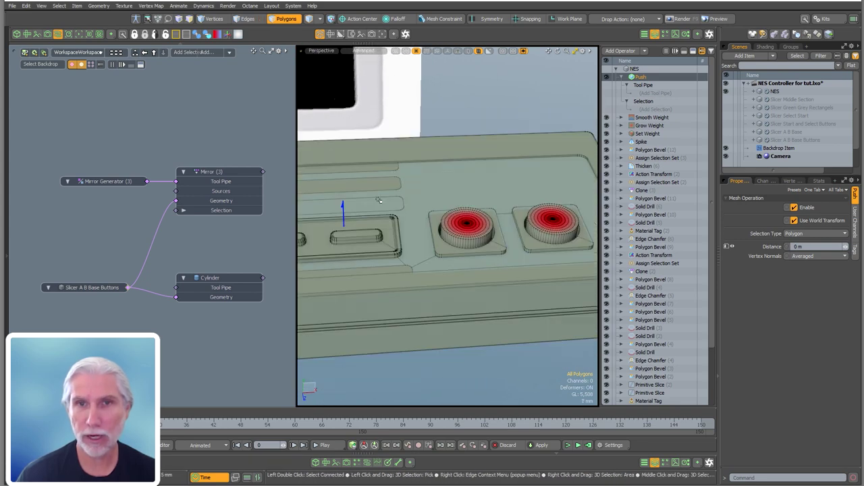
{"action": "left_click_drag", "start_coordinate": [471, 227], "coordinate": [503, 220], "text": "ctrl+alt"}
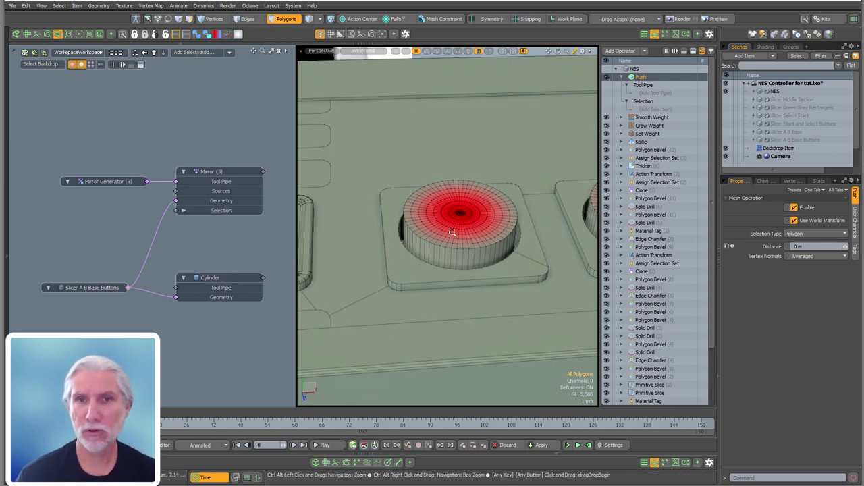
{"action": "scroll", "coordinate": [461, 231], "scroll_direction": "up", "scroll_amount": 10}
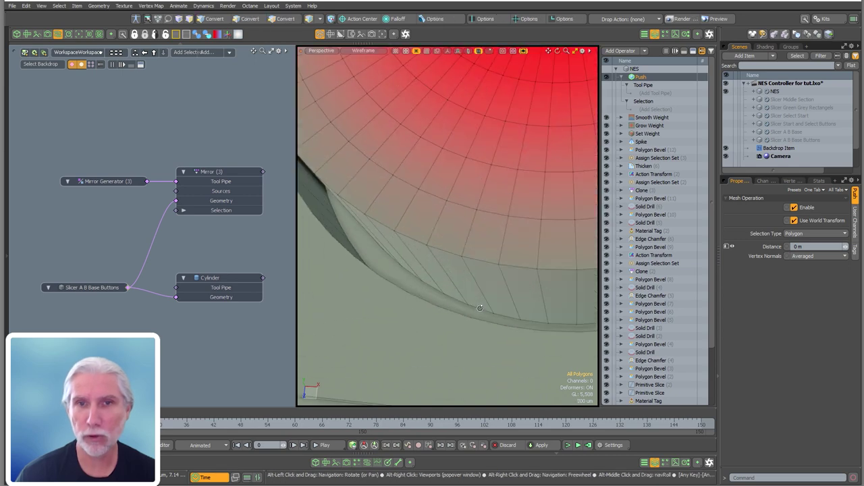
{"action": "scroll", "coordinate": [428, 329], "scroll_direction": "down", "scroll_amount": 7}
{"action": "left_click_drag", "start_coordinate": [428, 329], "coordinate": [425, 304], "text": "alt"}
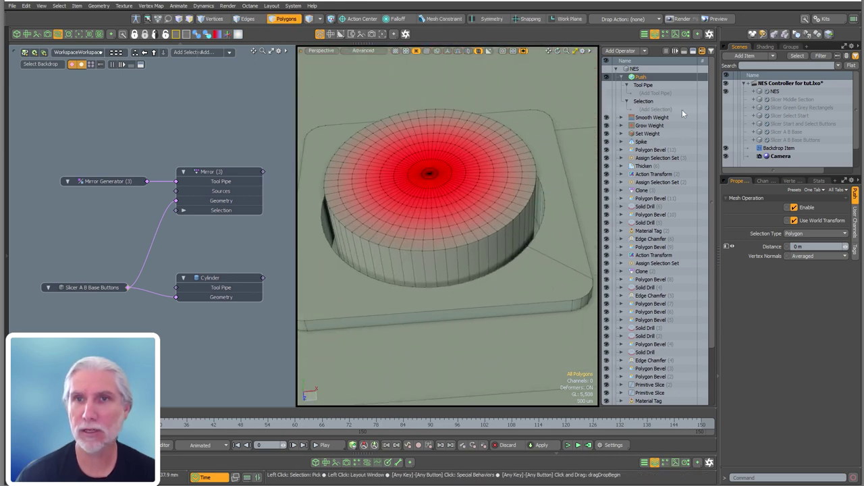
{"action": "left_click", "coordinate": [652, 110]}
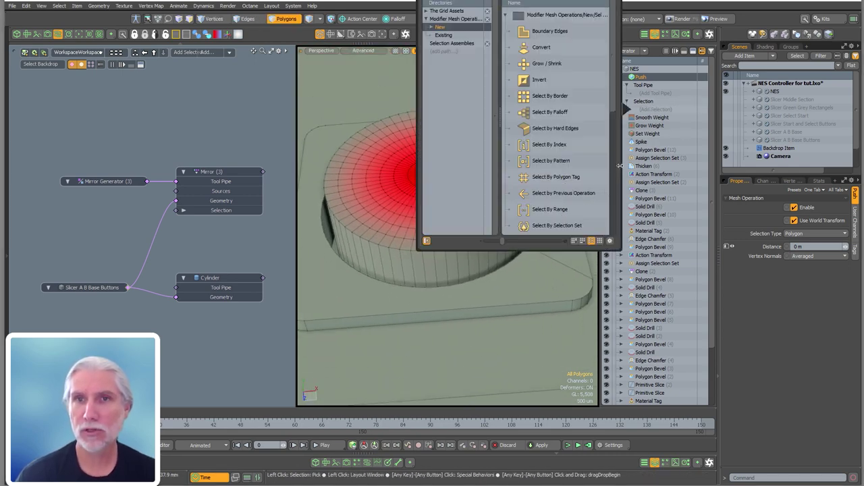
{"action": "double_click", "coordinate": [552, 226]}
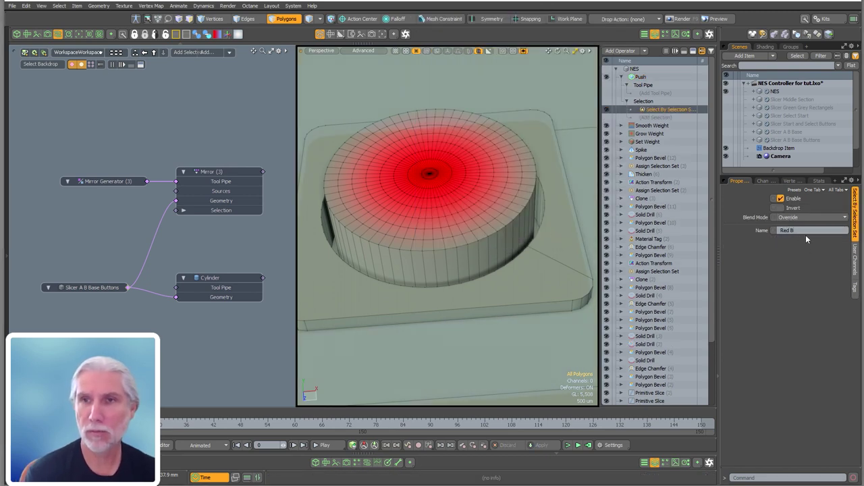
{"action": "type", "text": "p"}
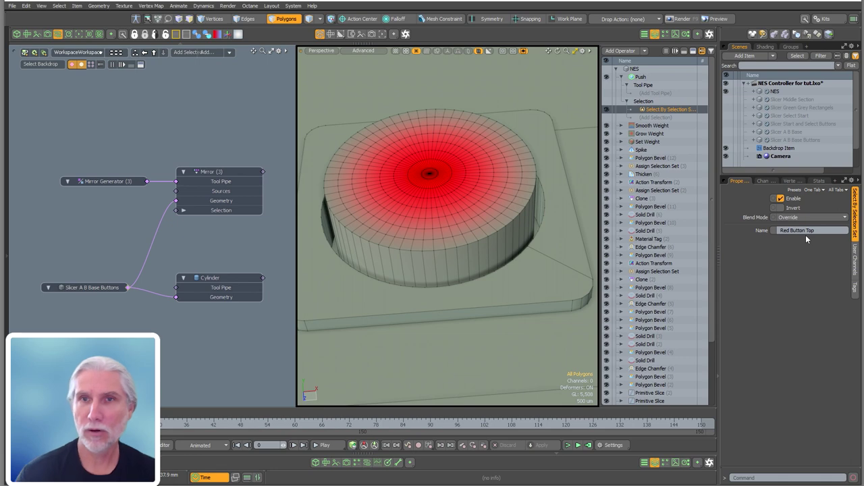
Try a Push distance of about 2.35 mm on the red button tops without a falloff, and undo it.
{"action": "left_click", "coordinate": [640, 76]}
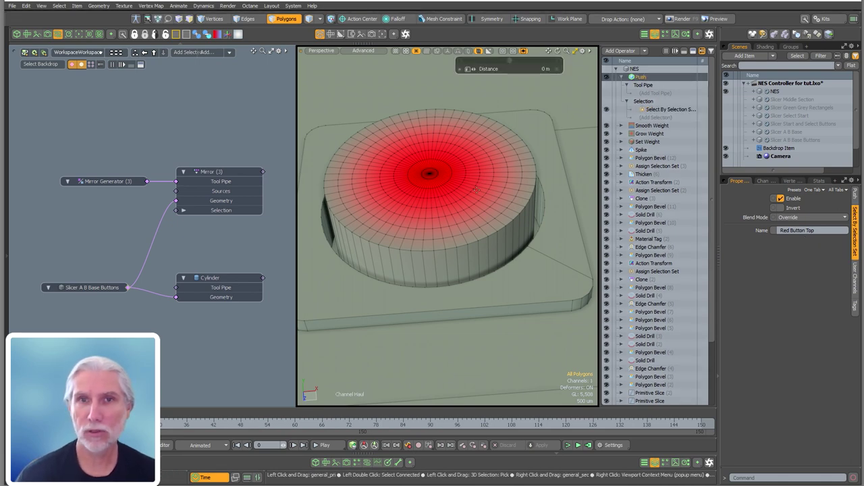
{"action": "left_click_drag", "start_coordinate": [476, 190], "coordinate": [620, 210]}
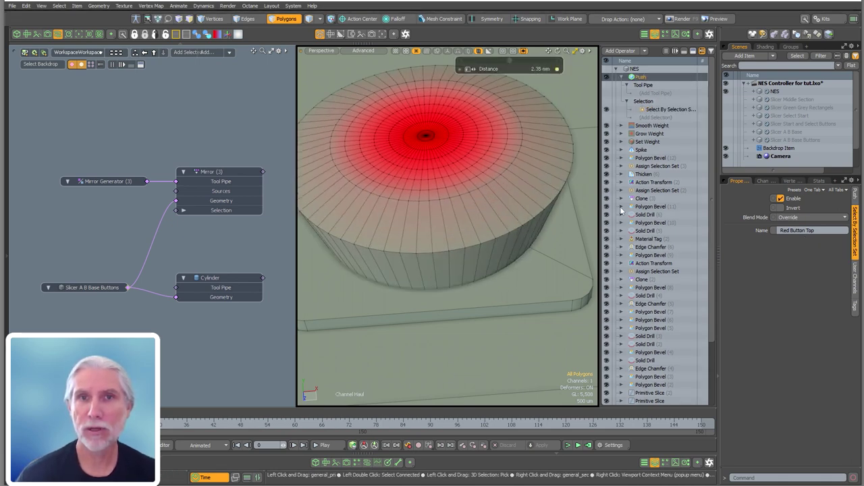
{"action": "key", "text": "ctrl+z"}
{"action": "left_click", "coordinate": [855, 197]}
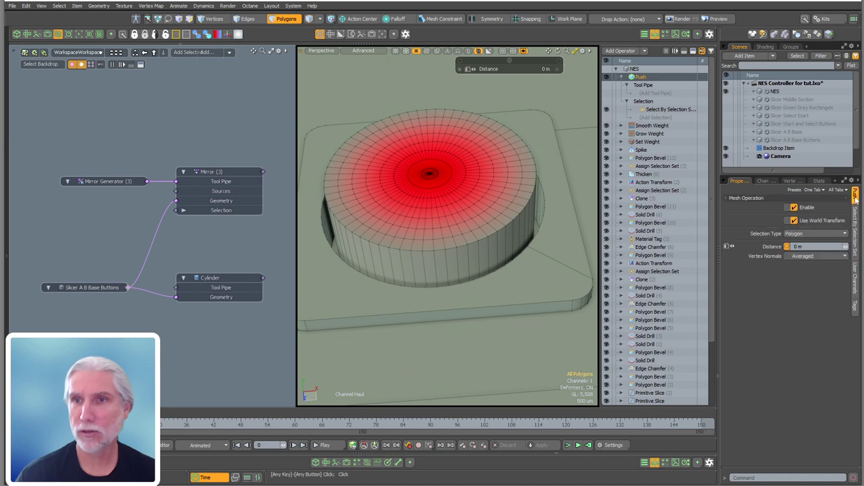
{"action": "left_click", "coordinate": [808, 234]}
{"action": "left_click", "coordinate": [804, 235]}
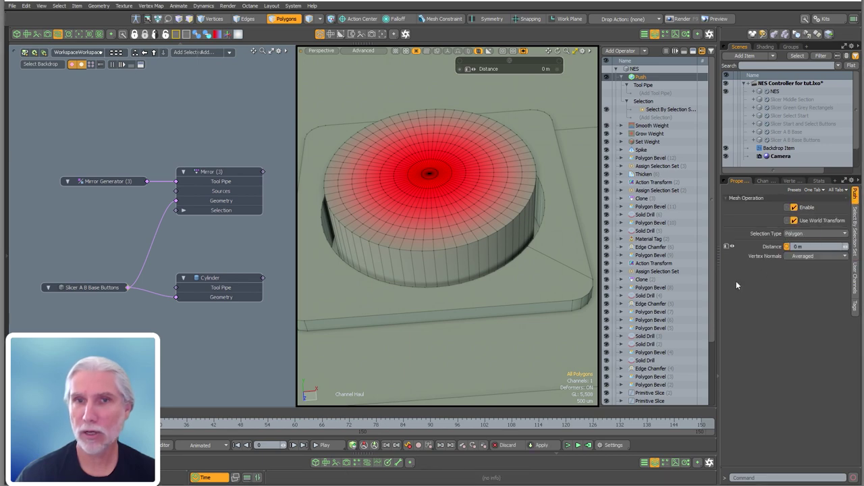
Add a Weight Map Falloff to the Push operation's tool pipe and assign weight map A to it.
{"action": "left_click", "coordinate": [655, 93]}
{"action": "scroll", "coordinate": [613, 158], "scroll_direction": "down", "scroll_amount": 5}
{"action": "double_click", "coordinate": [550, 14]}
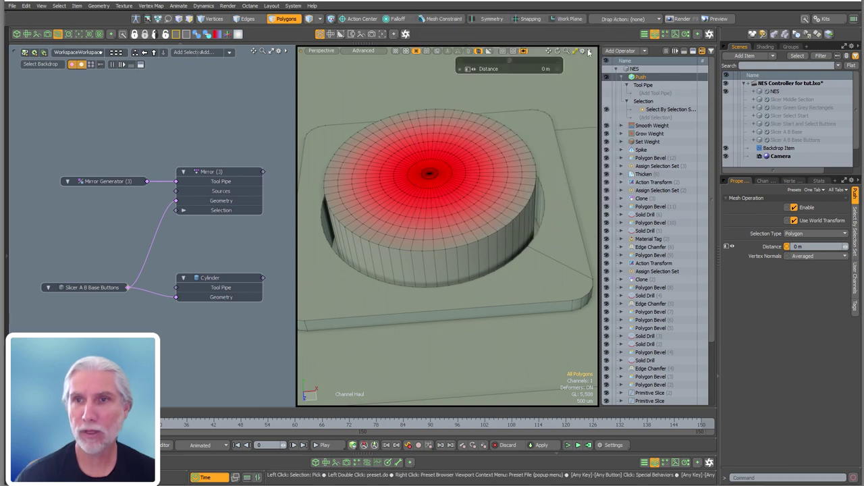
{"action": "left_click", "coordinate": [814, 264]}
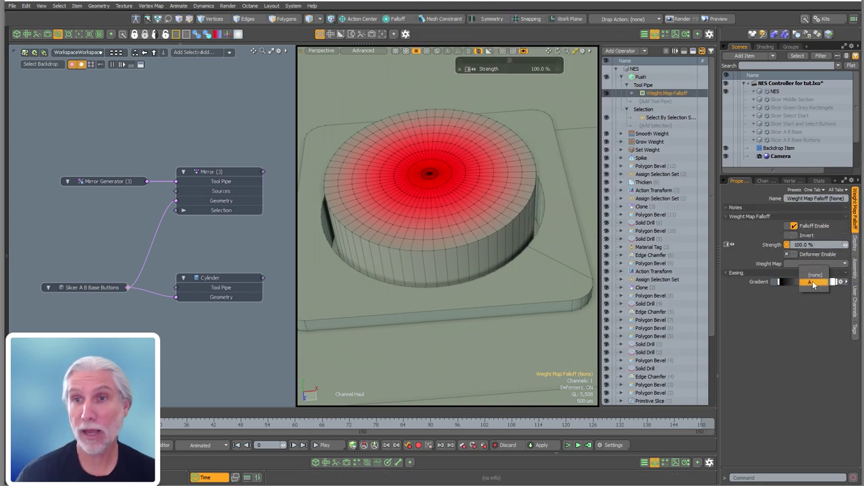
{"action": "left_click", "coordinate": [813, 277]}
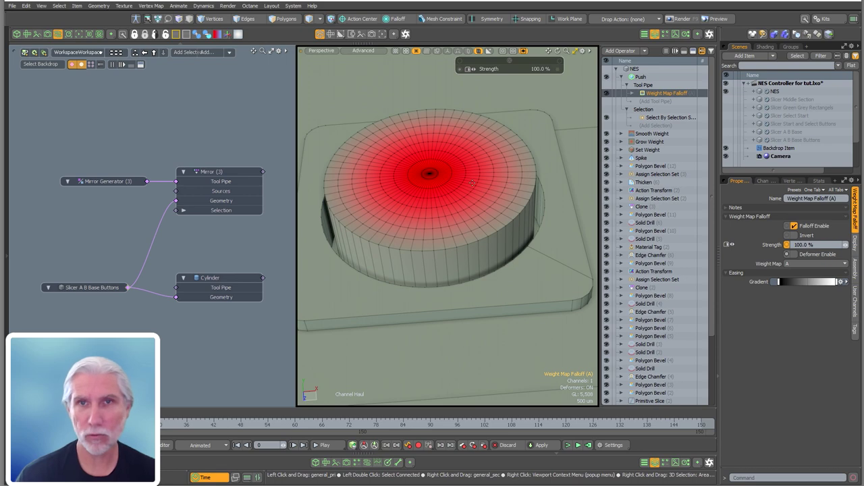
Push the red button tops inward to a distance of about -750 um to make them concave.
{"action": "left_click", "coordinate": [645, 77]}
{"action": "left_click_drag", "start_coordinate": [446, 191], "coordinate": [297, 180], "text": "ctrl+alt"}
{"action": "left_click_drag", "start_coordinate": [419, 202], "coordinate": [378, 169], "text": "alt"}
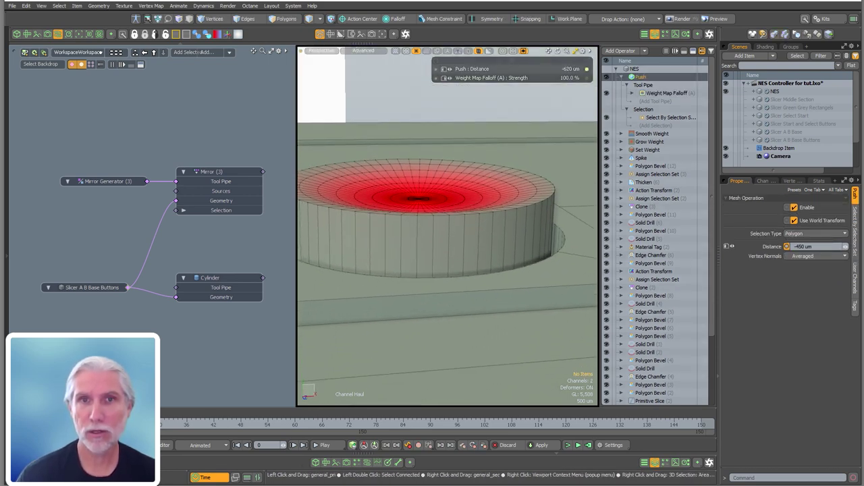
{"action": "mouse_move", "coordinate": [504, 203]}
{"action": "left_mouse_down", "text": "alt"}
{"action": "mouse_move", "coordinate": [504, 175]}
{"action": "mouse_move", "coordinate": [499, 202]}
{"action": "mouse_move", "coordinate": [471, 202]}
{"action": "mouse_move", "coordinate": [503, 202]}
{"action": "mouse_move", "coordinate": [503, 226]}
{"action": "mouse_move", "coordinate": [520, 223]}
{"action": "mouse_move", "coordinate": [486, 203]}
{"action": "left_mouse_up", "text": "alt"}
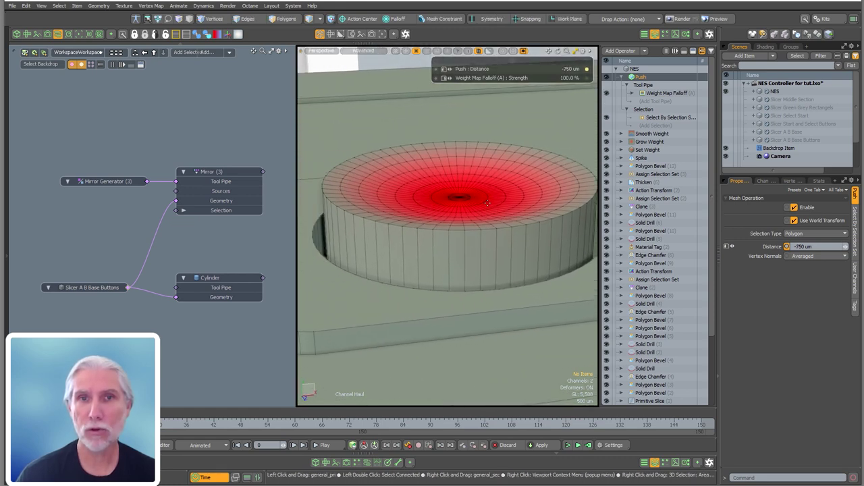
Add a Remap Weight operation for map A and place it between the Push and Smooth Weight operations.
{"action": "type", "text": "n"}
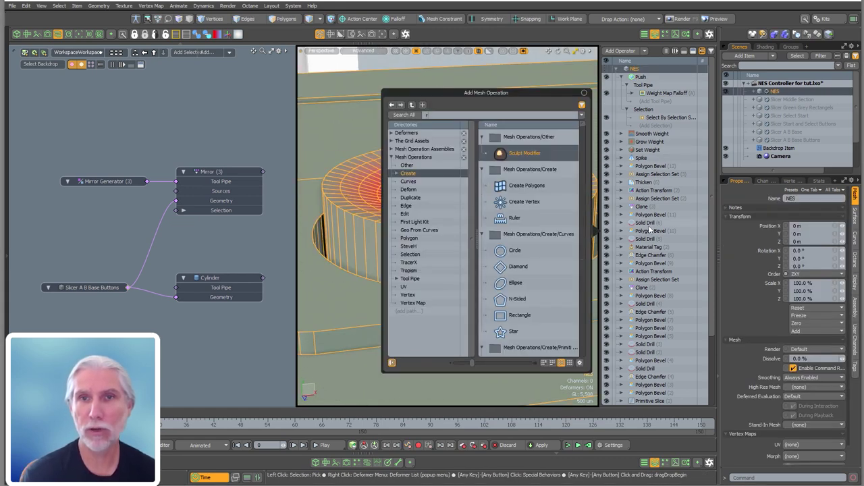
{"action": "type", "text": "redme"}
{"action": "key", "text": "BackSpace"}
{"action": "type", "text": "map"}
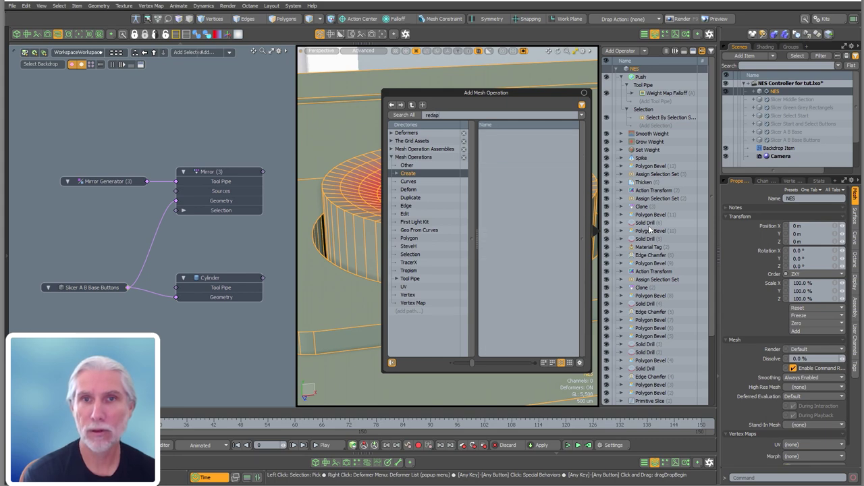
{"action": "key", "text": "BackSpace"}
{"action": "key", "text": "BackSpace"}
{"action": "key", "text": "BackSpace"}
{"action": "type", "text": "emap"}
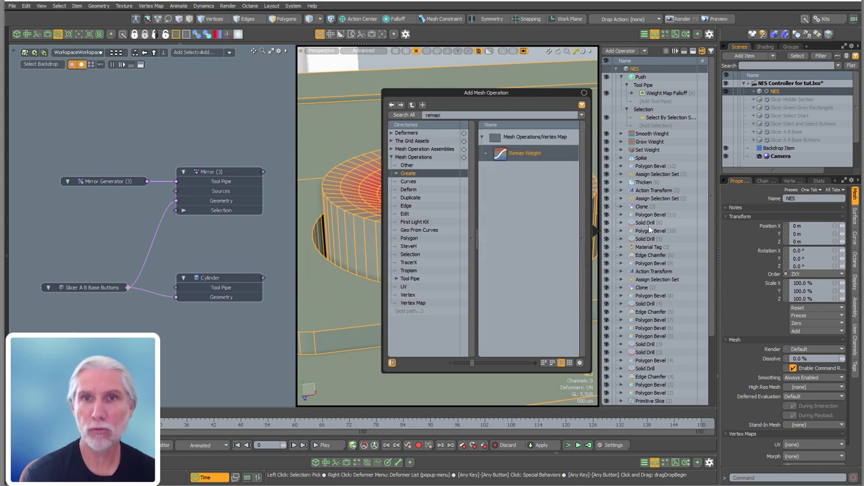
{"action": "key", "text": "Return"}
{"action": "left_click_drag", "start_coordinate": [650, 77], "coordinate": [655, 138]}
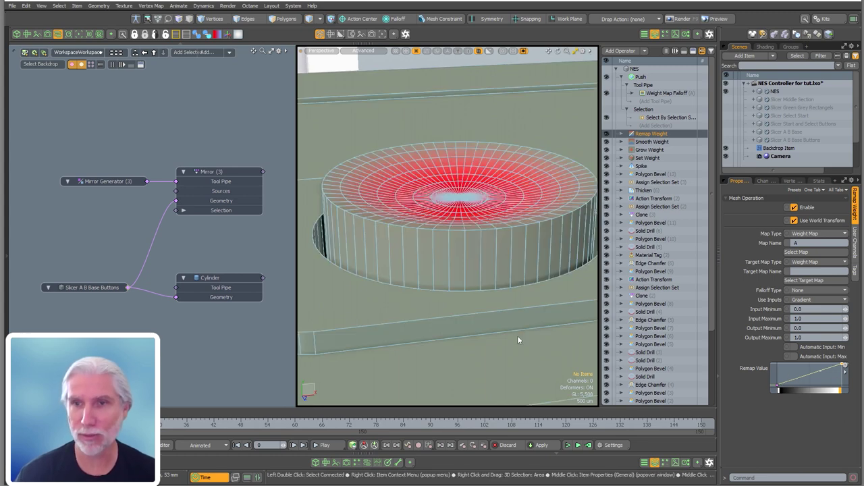
Bend the Remap Weight value gradient into an S-curve by raising its upper part and flattening the start key's tangent.
{"action": "left_click_drag", "start_coordinate": [517, 336], "coordinate": [521, 360], "text": "alt"}
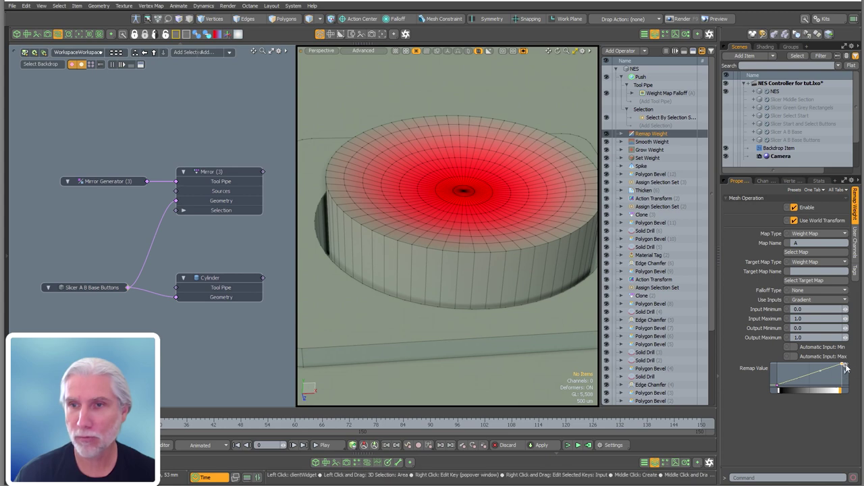
{"action": "left_click", "coordinate": [846, 367]}
{"action": "left_click", "coordinate": [840, 406]}
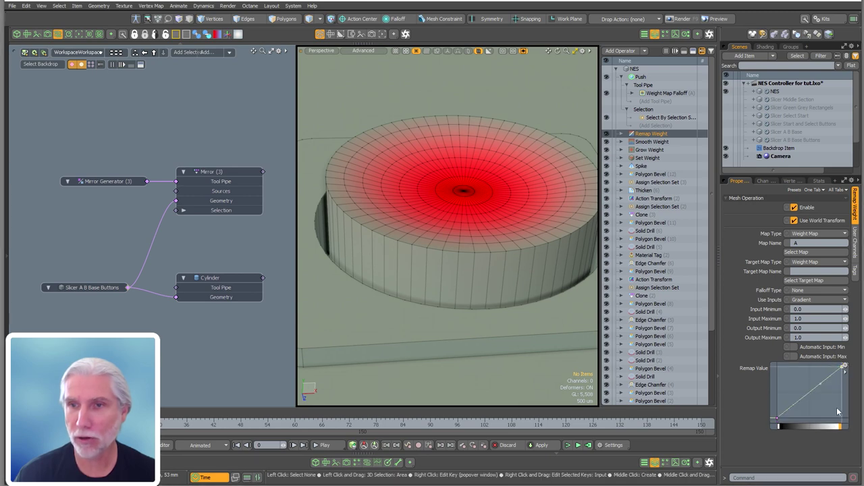
{"action": "middle_click_drag", "start_coordinate": [818, 384], "coordinate": [817, 377]}
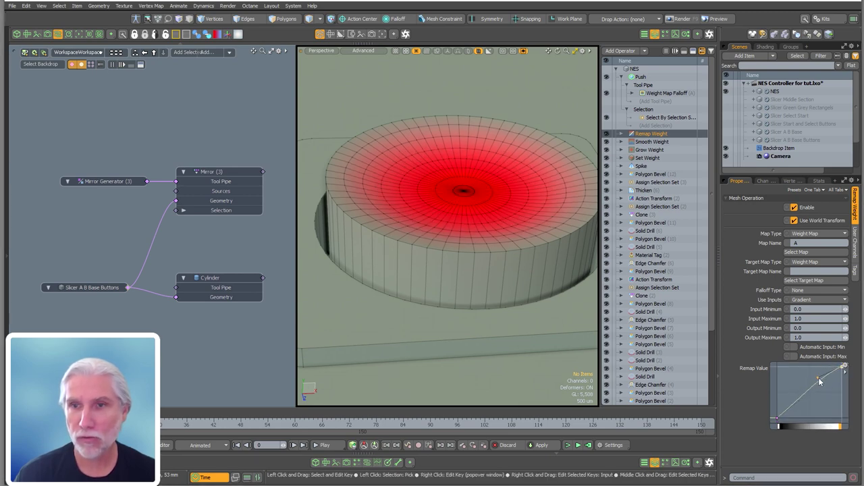
{"action": "left_click", "coordinate": [778, 418]}
{"action": "mouse_move", "coordinate": [798, 402]}
{"action": "left_mouse_down"}
{"action": "mouse_move", "coordinate": [790, 396]}
{"action": "mouse_move", "coordinate": [804, 414]}
{"action": "left_mouse_up"}
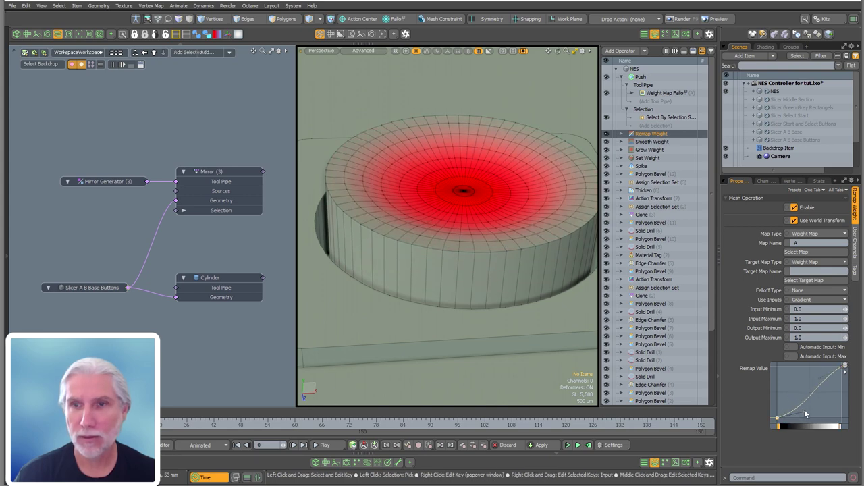
Fine-tune the start key's tangent on the remap gradient while checking the dished button top's profile.
{"action": "left_click_drag", "start_coordinate": [378, 249], "coordinate": [368, 172], "text": "alt"}
{"action": "scroll", "coordinate": [368, 183], "scroll_direction": "up", "scroll_amount": 2}
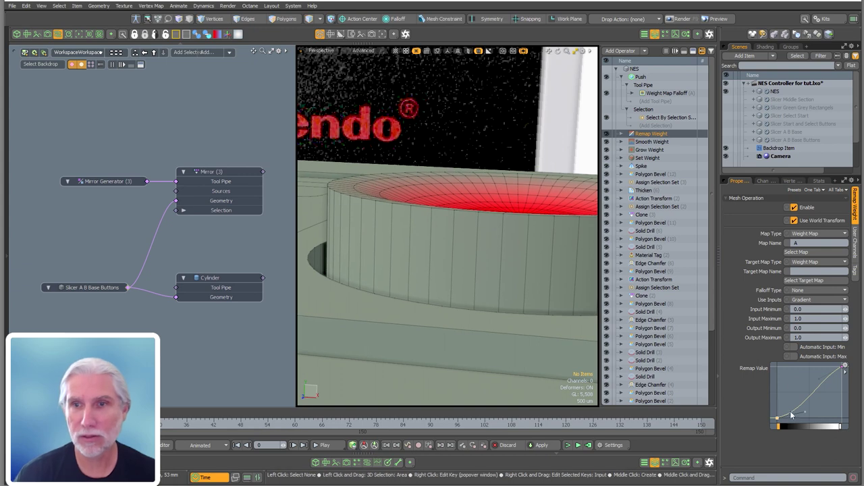
{"action": "left_click_drag", "start_coordinate": [802, 403], "coordinate": [809, 411]}
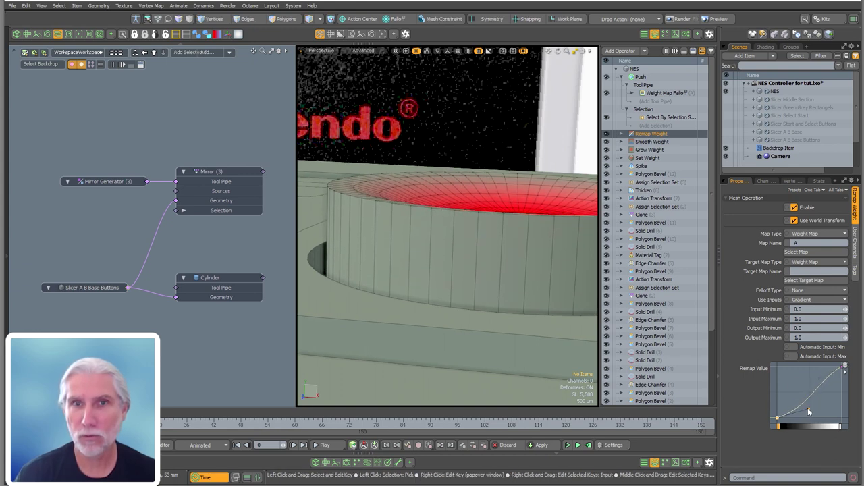
{"action": "left_click_drag", "start_coordinate": [369, 187], "coordinate": [377, 219], "text": "alt"}
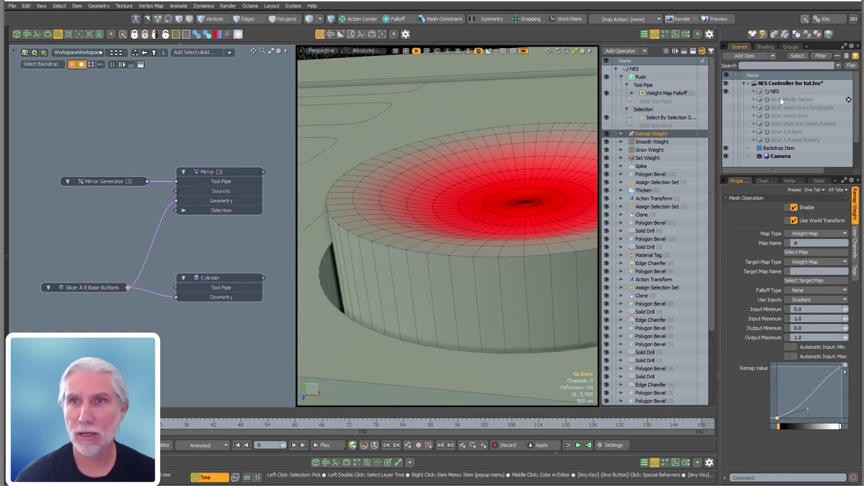
Set the Push operation's distance to -.0005 to make the dish in the red button tops shallower.
{"action": "left_click", "coordinate": [641, 77]}
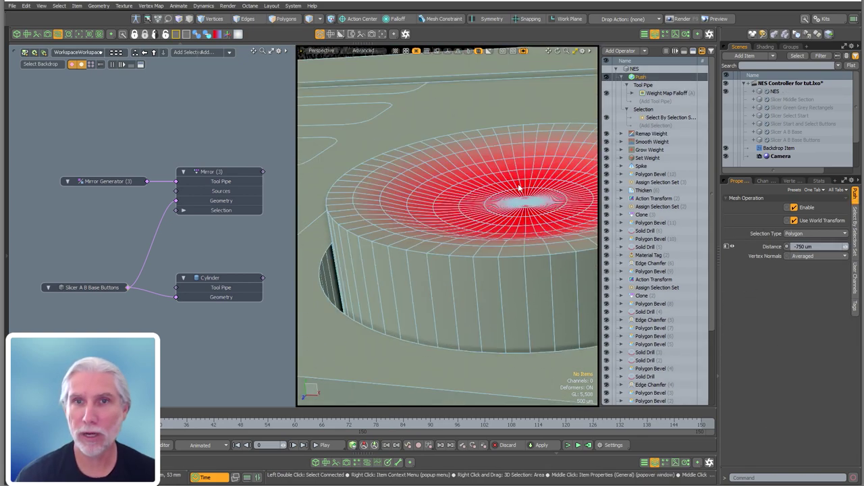
{"action": "key", "text": "c"}
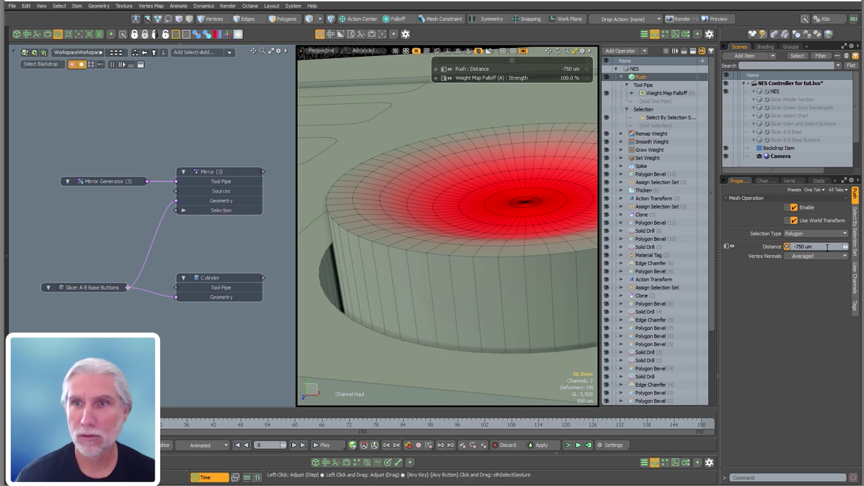
{"action": "left_click_drag", "start_coordinate": [827, 247], "coordinate": [759, 233]}
{"action": "type", "text": "-.00"}
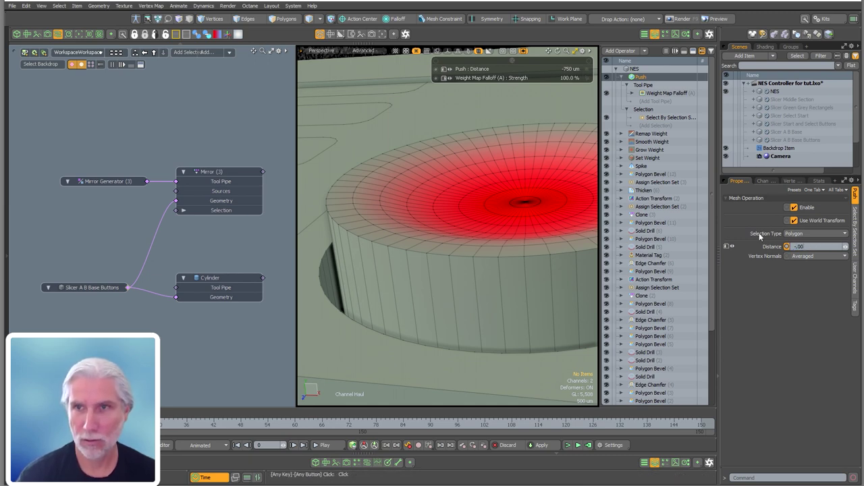
{"action": "type", "text": "05"}
{"action": "key", "text": "Return"}
{"action": "key", "text": "Escape"}
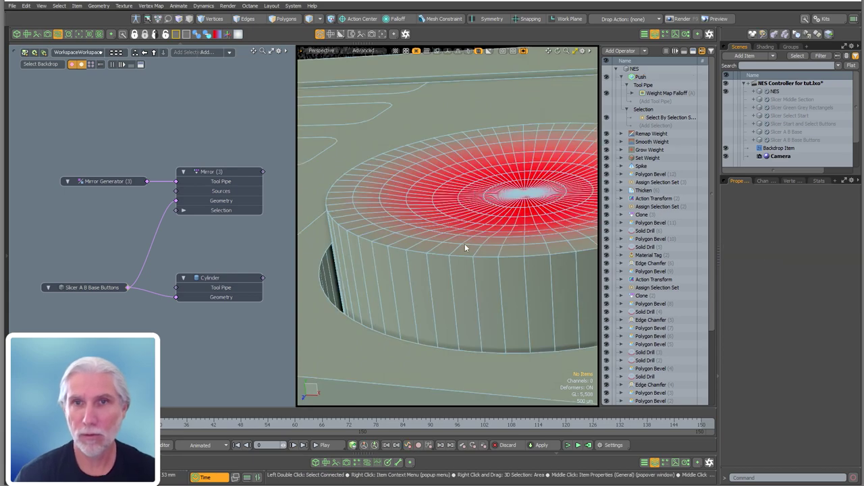
{"action": "scroll", "coordinate": [471, 226], "scroll_direction": "down", "scroll_amount": 3}
{"action": "left_click_drag", "start_coordinate": [471, 225], "coordinate": [540, 266], "text": "alt"}
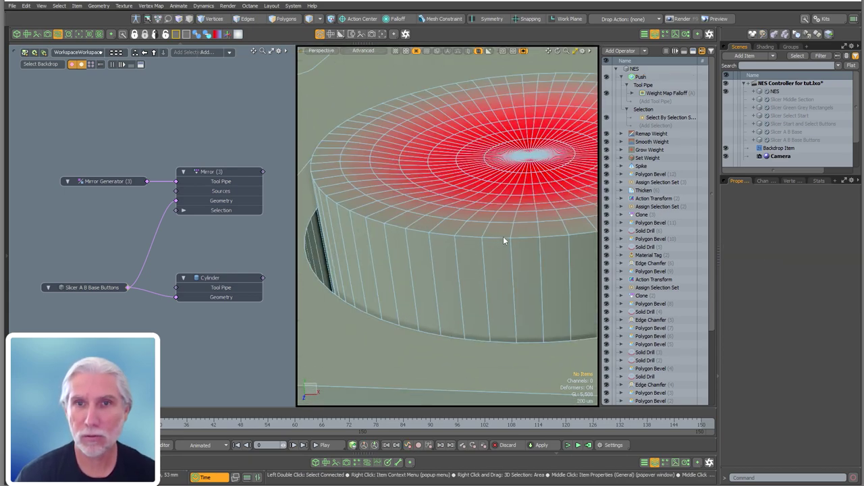
{"action": "left_click_drag", "start_coordinate": [542, 233], "coordinate": [476, 264], "text": "ctrl+alt"}
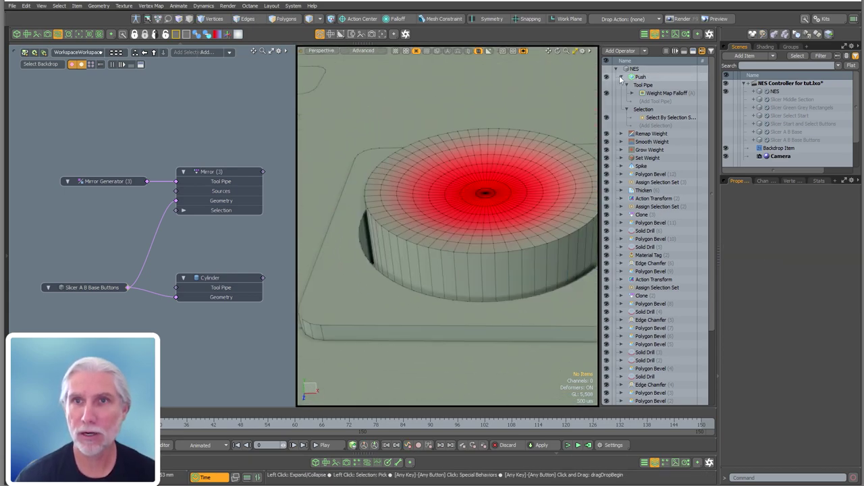
Add an Edge Chamfer operation to the NES mesh and give it a Select By Selection Set input using Red Button Top.
{"action": "left_click", "coordinate": [621, 77]}
{"action": "key", "text": "Tab"}
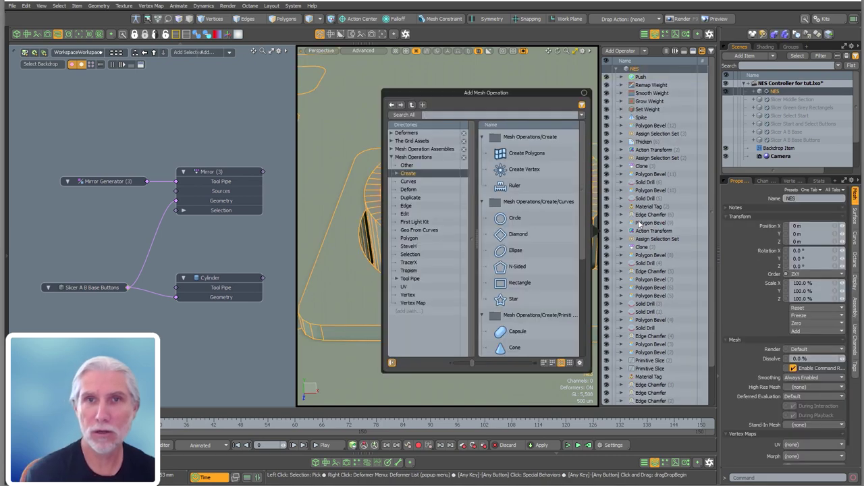
{"action": "type", "text": "edge c"}
{"action": "key", "text": "Return"}
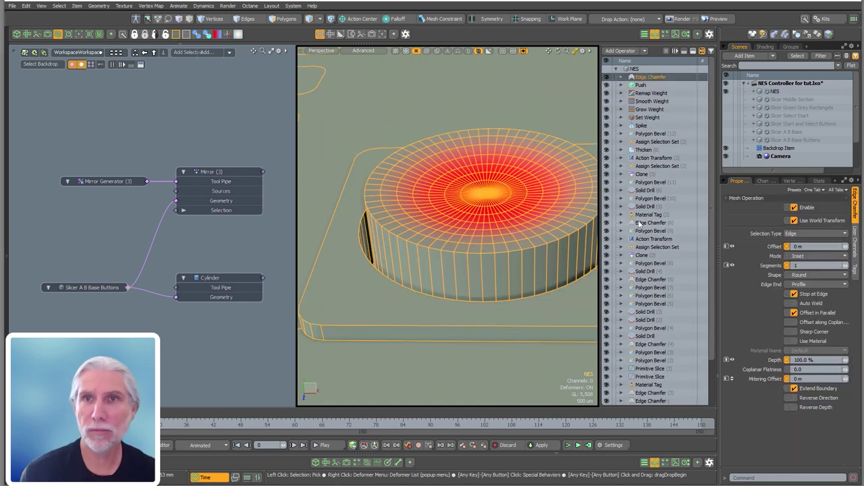
{"action": "left_click", "coordinate": [622, 77]}
{"action": "left_click", "coordinate": [626, 93]}
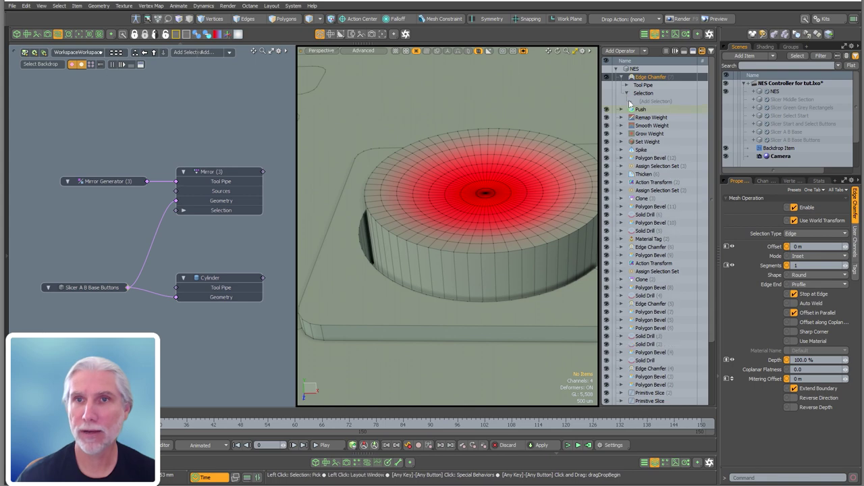
{"action": "left_click", "coordinate": [629, 103]}
{"action": "left_click", "coordinate": [582, 215]}
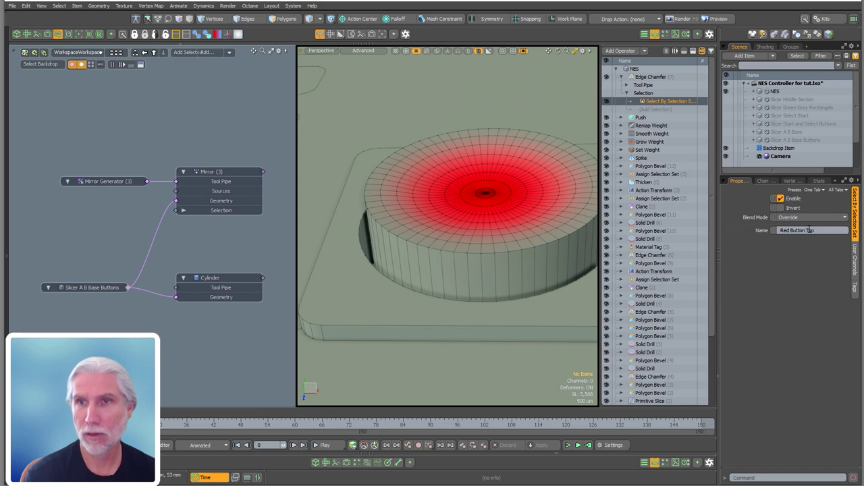
Deselect weight map A to hide its red colouring on the model.
{"action": "left_click", "coordinate": [792, 181]}
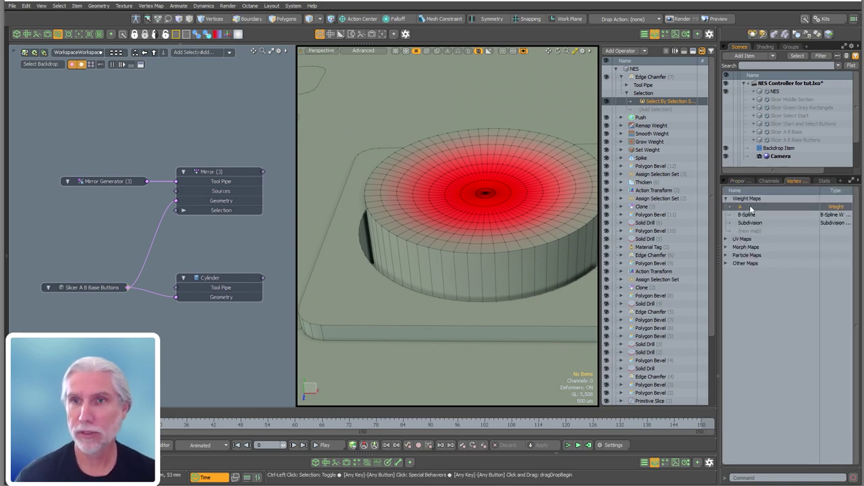
{"action": "left_click", "coordinate": [752, 207], "text": "ctrl"}
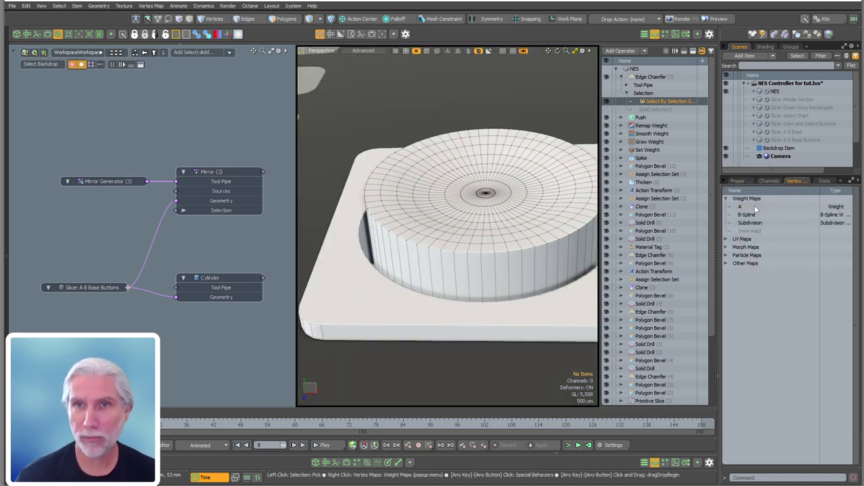
{"action": "left_click", "coordinate": [657, 77]}
{"action": "left_click_drag", "start_coordinate": [423, 171], "coordinate": [465, 218], "text": "alt"}
{"action": "left_click", "coordinate": [742, 181]}
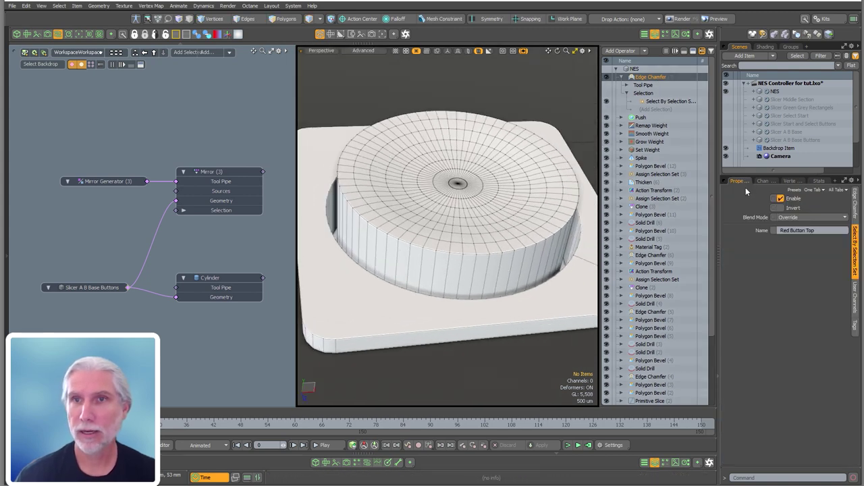
Add a Boundary Edges selection to the Edge Chamfer so it targets only the outline of the red button tops.
{"action": "left_click", "coordinate": [657, 108]}
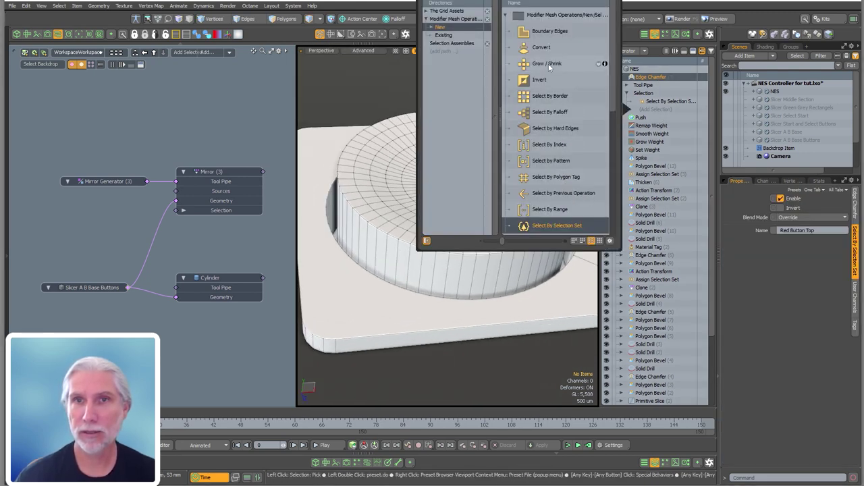
{"action": "double_click", "coordinate": [549, 34]}
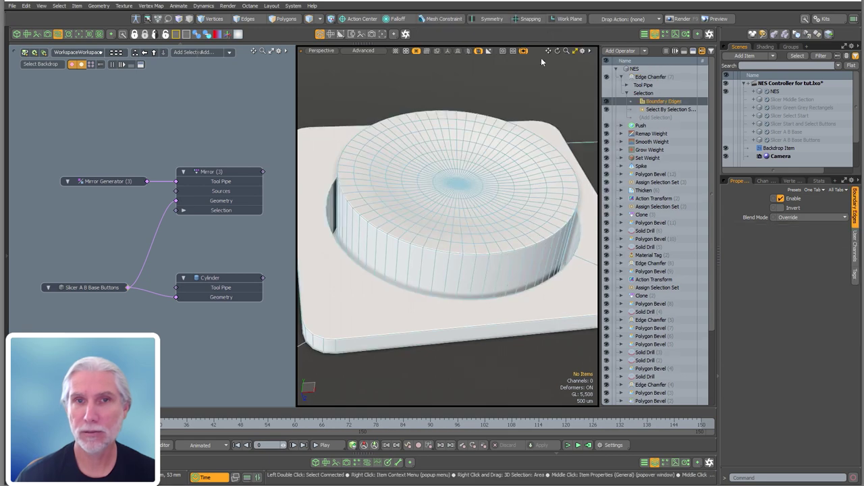
{"action": "left_click_drag", "start_coordinate": [426, 201], "coordinate": [471, 247], "text": "alt"}
{"action": "key", "text": "c"}
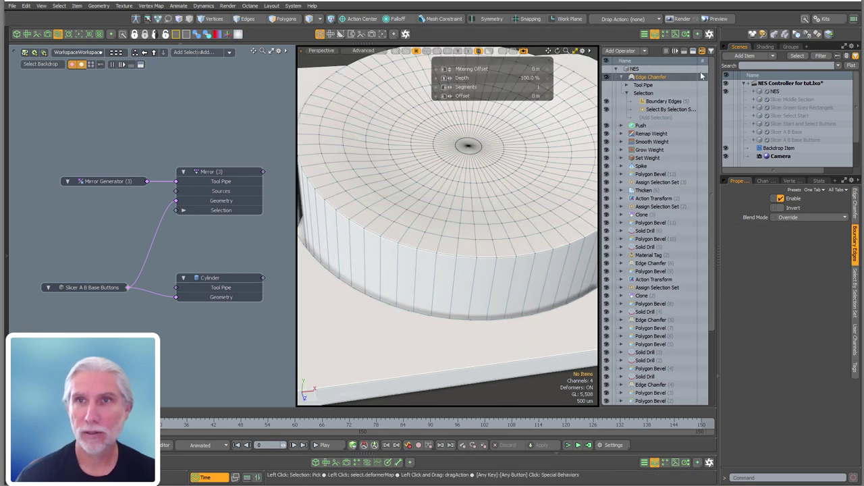
{"action": "left_click", "coordinate": [659, 102]}
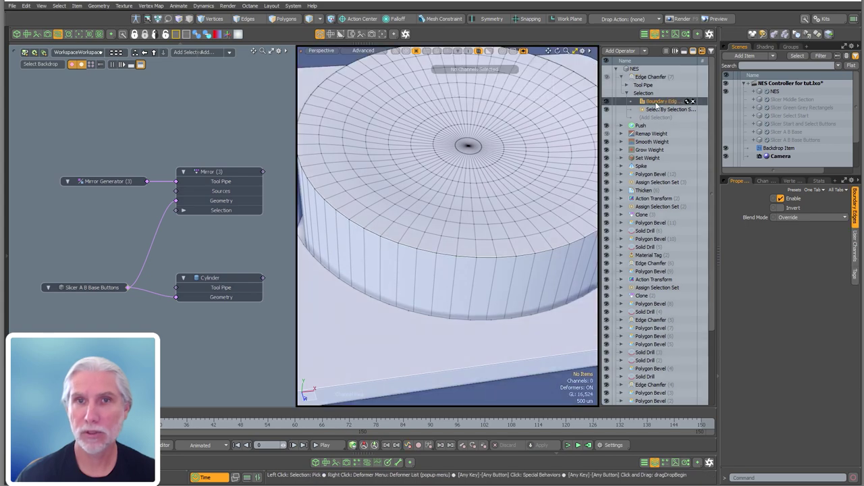
Try an edge thickness of 2.0 for the active meshes in the 3D viewport display properties.
{"action": "mouse_move", "coordinate": [442, 252]}
{"action": "left_mouse_down", "text": "ctrl+alt"}
{"action": "mouse_move", "coordinate": [536, 249]}
{"action": "mouse_move", "coordinate": [469, 263]}
{"action": "mouse_move", "coordinate": [457, 250]}
{"action": "mouse_move", "coordinate": [445, 262]}
{"action": "left_mouse_up", "text": "ctrl+alt"}
{"action": "key", "text": "o"}
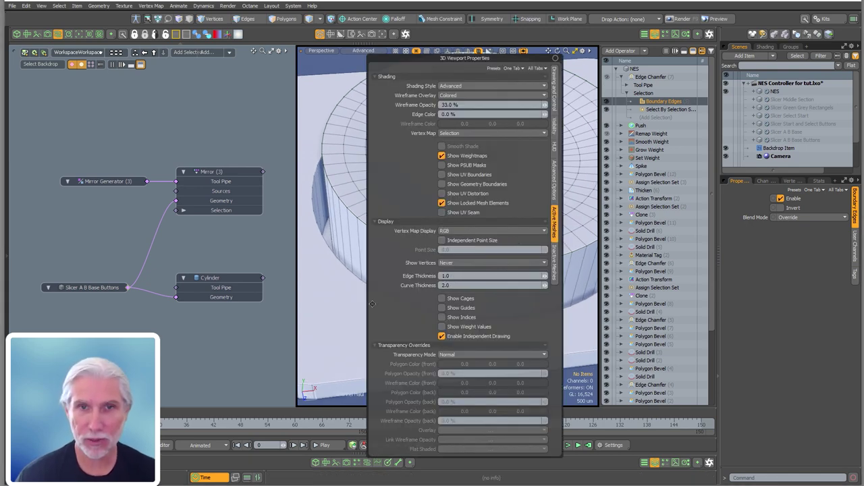
{"action": "type", "text": "2"}
{"action": "key", "text": "Return"}
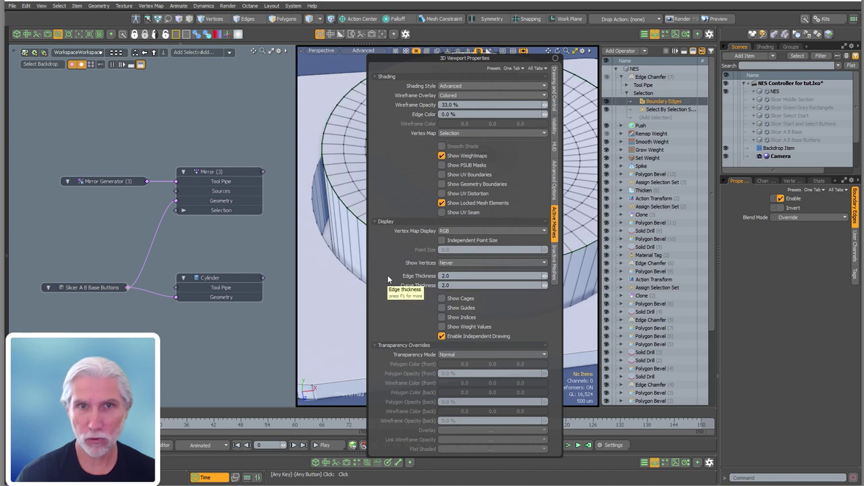
{"action": "left_click_drag", "start_coordinate": [505, 55], "coordinate": [243, 19]}
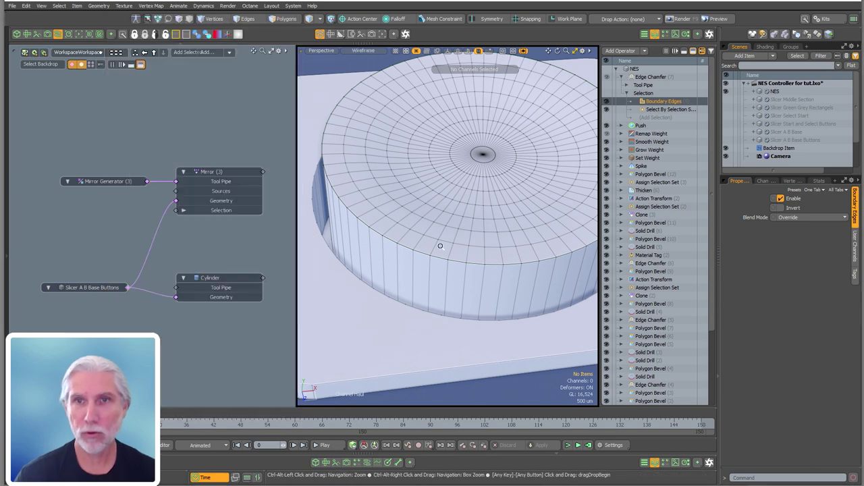
Chamfer the rims of the red button tops with an offset of about 390 um and adjust the chamfer's segments.
{"action": "scroll", "coordinate": [474, 255], "scroll_direction": "up", "scroll_amount": 4}
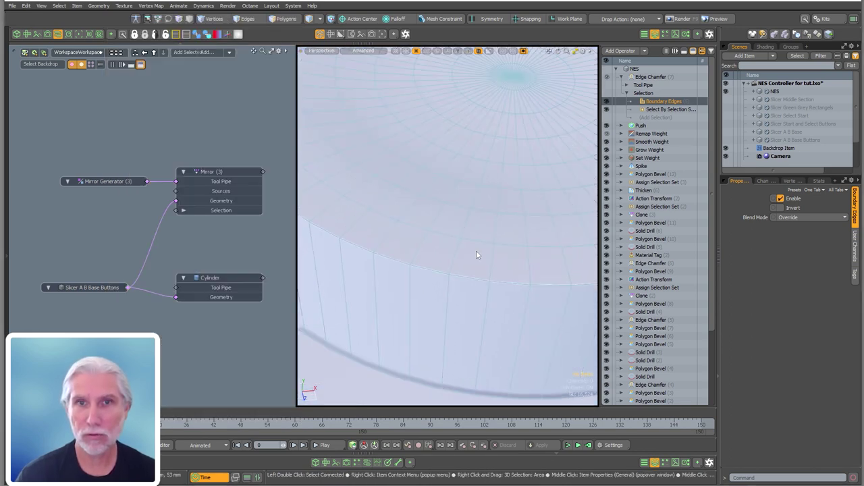
{"action": "left_click", "coordinate": [656, 77]}
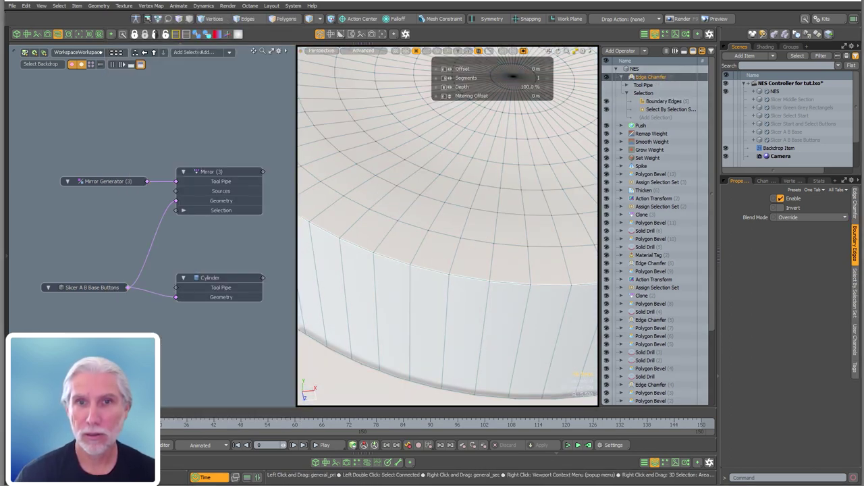
{"action": "left_click_drag", "start_coordinate": [427, 239], "coordinate": [495, 239]}
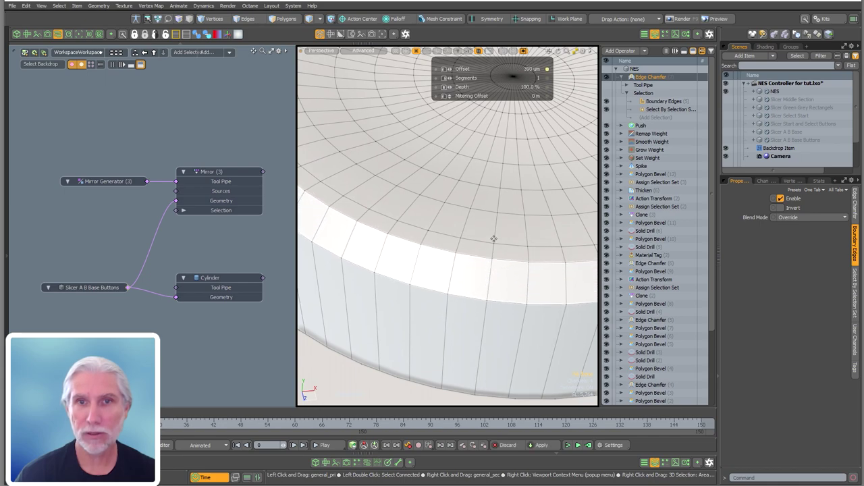
{"action": "right_click_drag", "start_coordinate": [494, 239], "coordinate": [512, 240]}
{"action": "scroll", "coordinate": [512, 239], "scroll_direction": "down", "scroll_amount": 4}
{"action": "mouse_move", "coordinate": [463, 239]}
{"action": "left_mouse_down", "text": "alt"}
{"action": "mouse_move", "coordinate": [454, 218]}
{"action": "mouse_move", "coordinate": [482, 231]}
{"action": "mouse_move", "coordinate": [487, 257]}
{"action": "left_mouse_up", "text": "alt"}
{"action": "scroll", "coordinate": [482, 236], "scroll_direction": "down", "scroll_amount": 5}
{"action": "scroll", "coordinate": [438, 250], "scroll_direction": "up", "scroll_amount": 5}
{"action": "scroll", "coordinate": [492, 242], "scroll_direction": "down", "scroll_amount": 7}
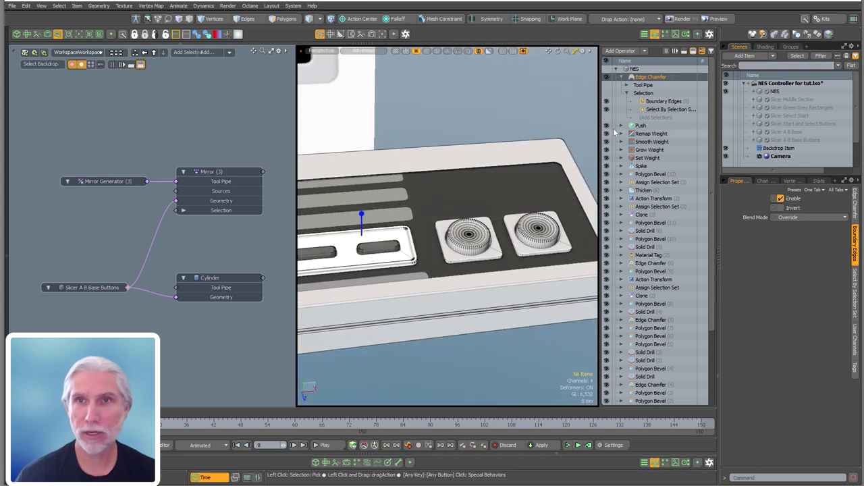
Add a Material Tag operation to the NES mesh and give it a Select By Selection Set selection.
{"action": "left_click", "coordinate": [622, 77]}
{"action": "left_click", "coordinate": [664, 200]}
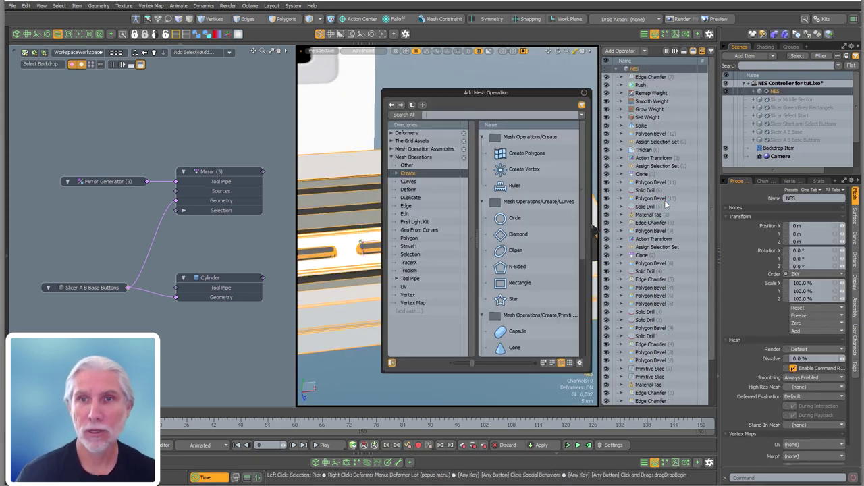
{"action": "type", "text": "mater"}
{"action": "key", "text": "Return"}
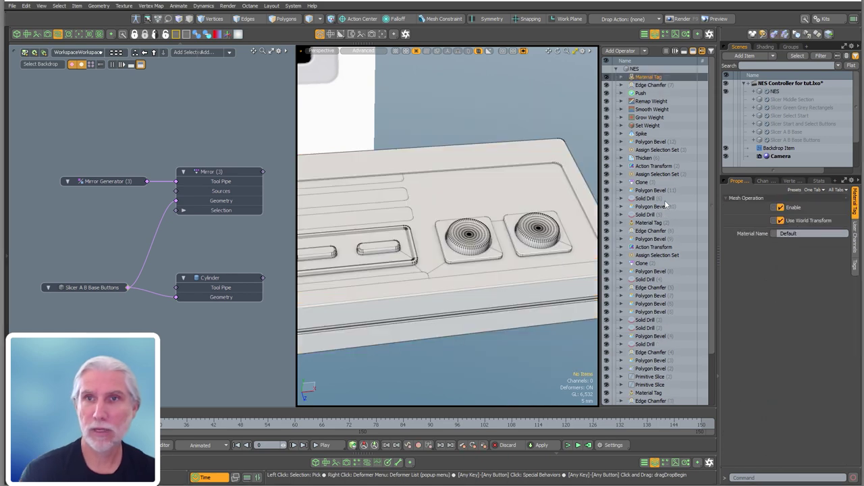
{"action": "left_click", "coordinate": [628, 85]}
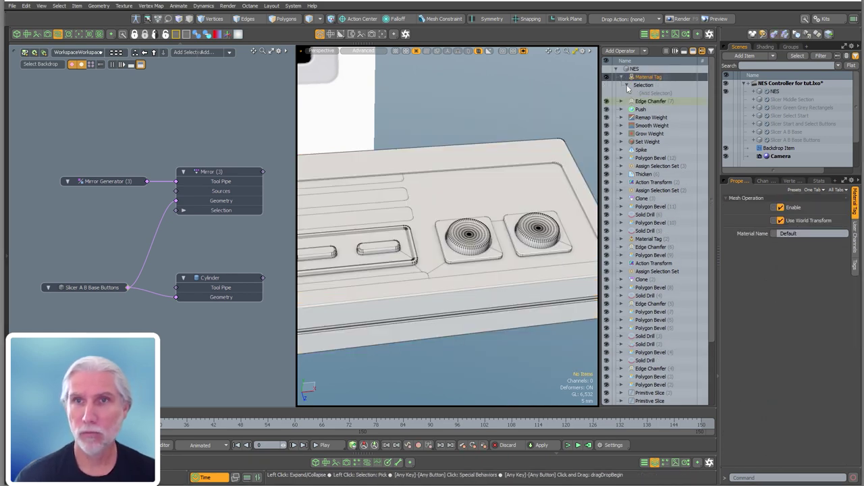
{"action": "left_click", "coordinate": [650, 93]}
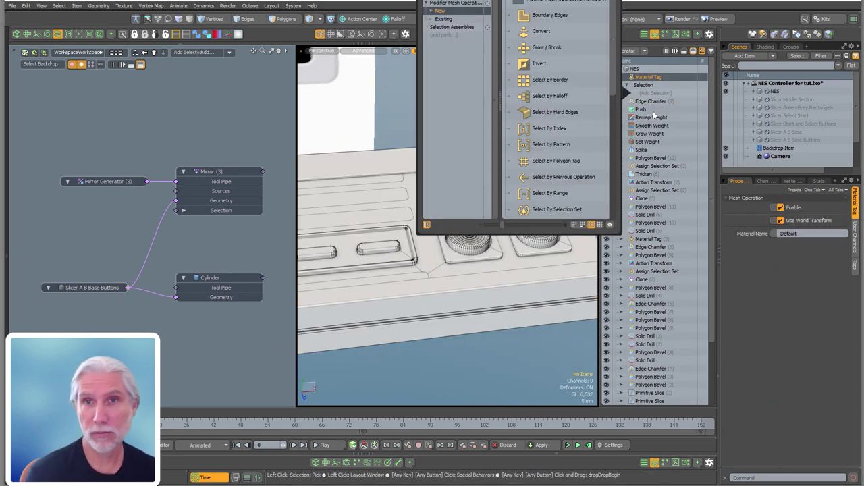
{"action": "double_click", "coordinate": [552, 210]}
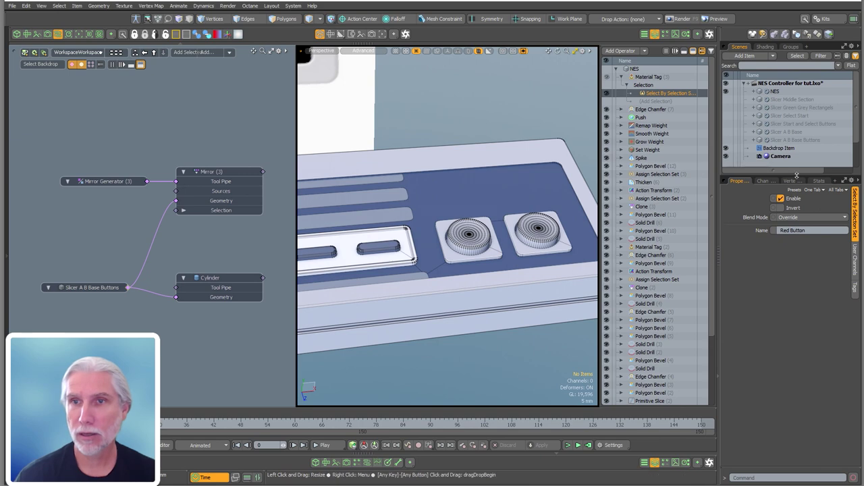
Look up the red buttons' polygon set in the statistics and set the selection's name to Red Buttons.
{"action": "left_click", "coordinate": [819, 181]}
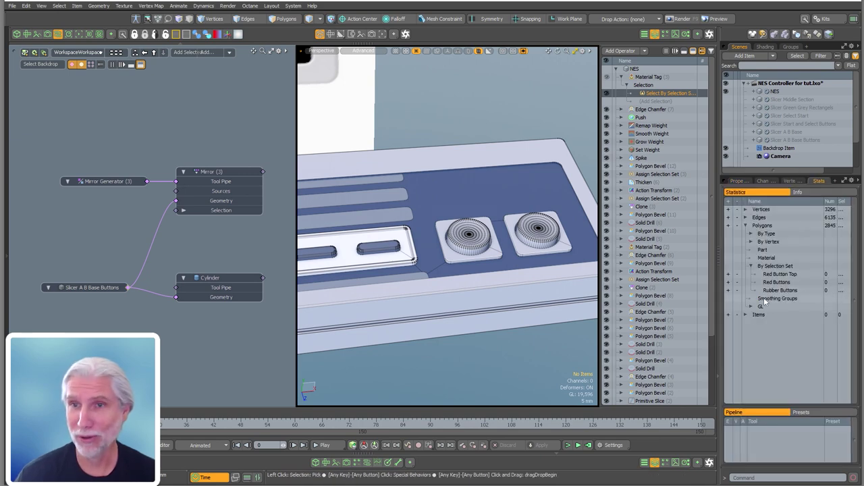
{"action": "left_click", "coordinate": [729, 283]}
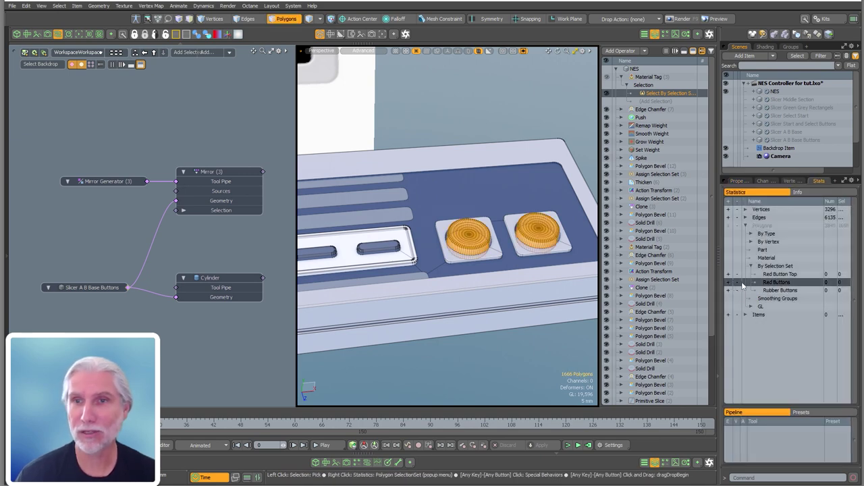
{"action": "left_click", "coordinate": [737, 283]}
{"action": "left_click", "coordinate": [739, 181]}
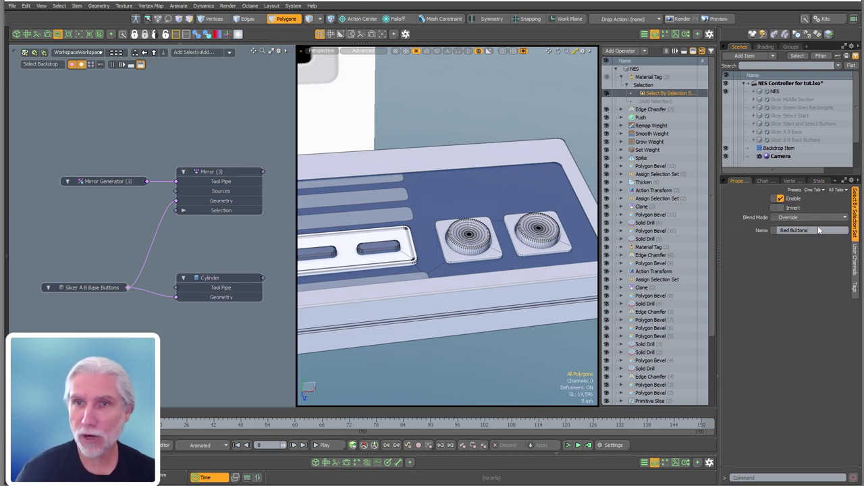
{"action": "key", "text": "Return"}
Set the new Material Tag's material name to Button Red Plastic.
{"action": "scroll", "coordinate": [464, 239], "scroll_direction": "up", "scroll_amount": 5}
{"action": "mouse_move", "coordinate": [540, 235]}
{"action": "left_mouse_down", "text": "alt+shift"}
{"action": "mouse_move", "coordinate": [487, 233]}
{"action": "mouse_move", "coordinate": [482, 201]}
{"action": "mouse_move", "coordinate": [485, 221]}
{"action": "left_mouse_up", "text": "alt+shift"}
{"action": "left_click", "coordinate": [653, 77]}
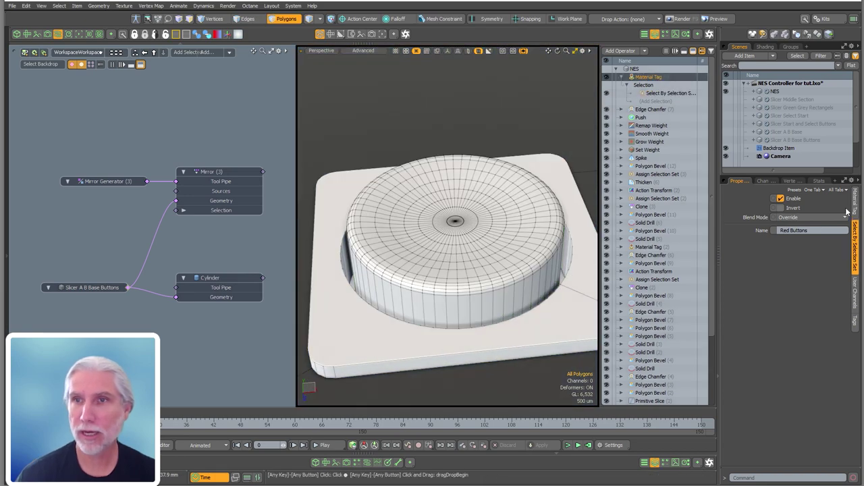
{"action": "left_click", "coordinate": [852, 202]}
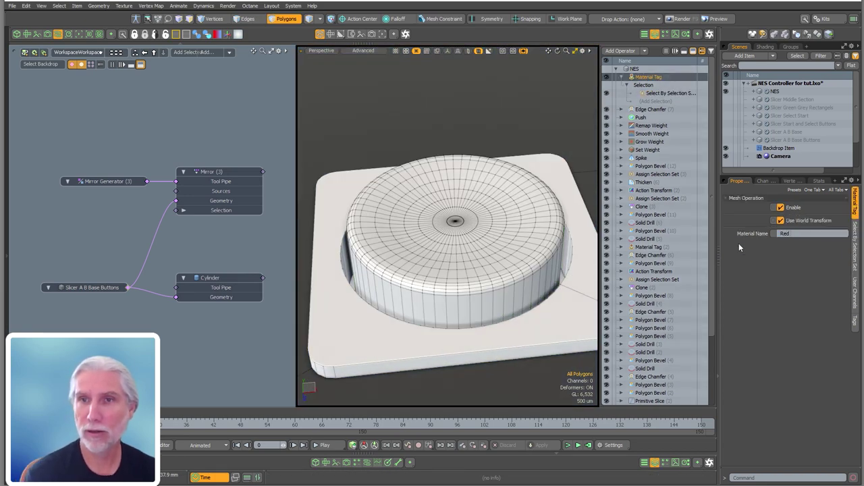
{"action": "type", "text": "Red Button Plastic"}
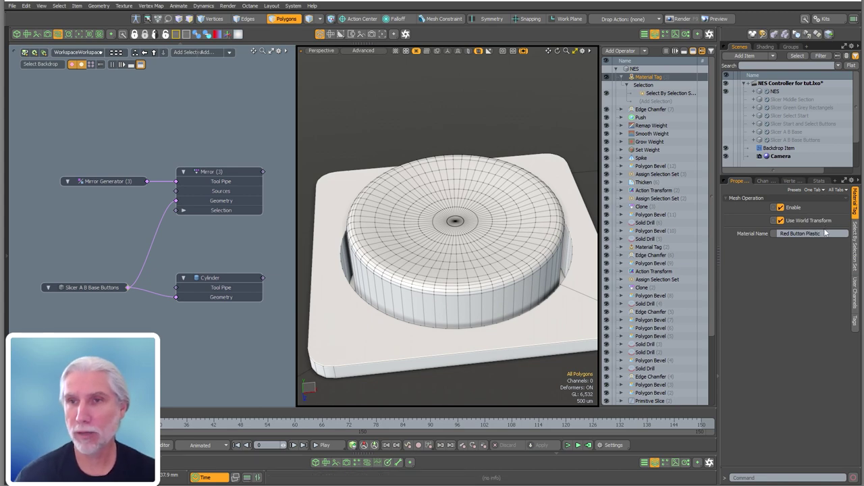
{"action": "key", "text": "Return"}
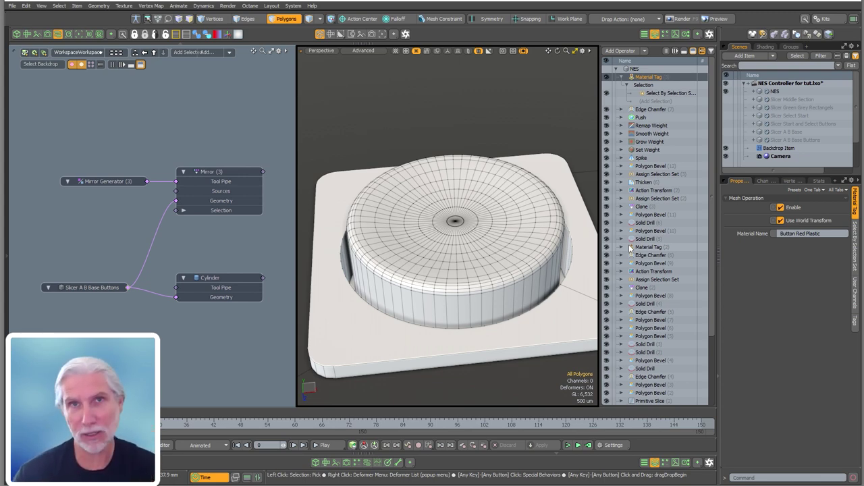
Add a group to the shader tree and set its polygon tag to Button Red Plastic.
{"action": "left_click", "coordinate": [765, 47]}
{"action": "scroll", "coordinate": [784, 101], "scroll_direction": "up", "scroll_amount": 5}
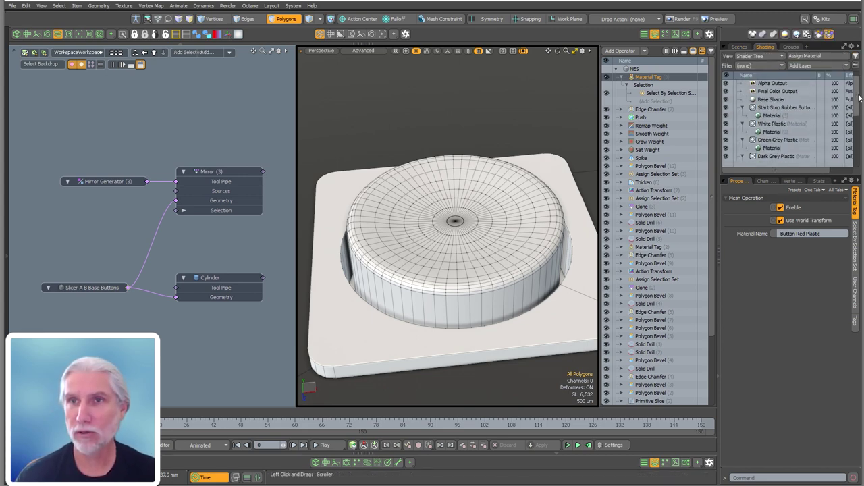
{"action": "left_click", "coordinate": [809, 67]}
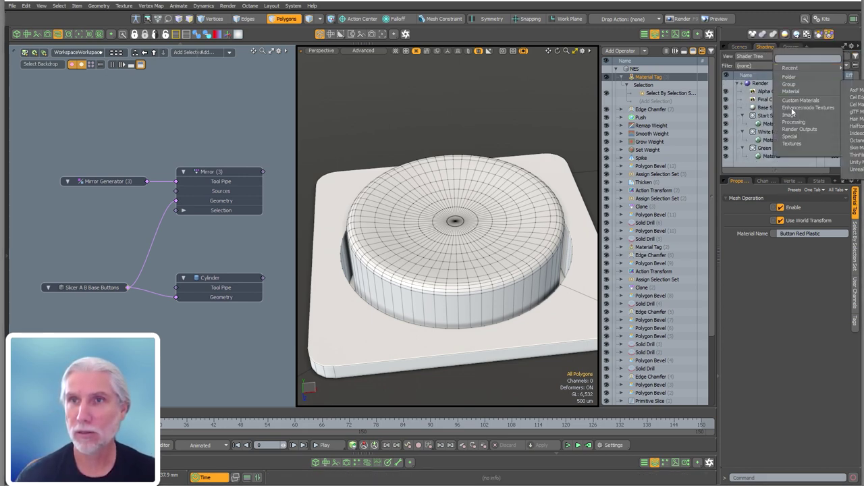
{"action": "left_click", "coordinate": [800, 84]}
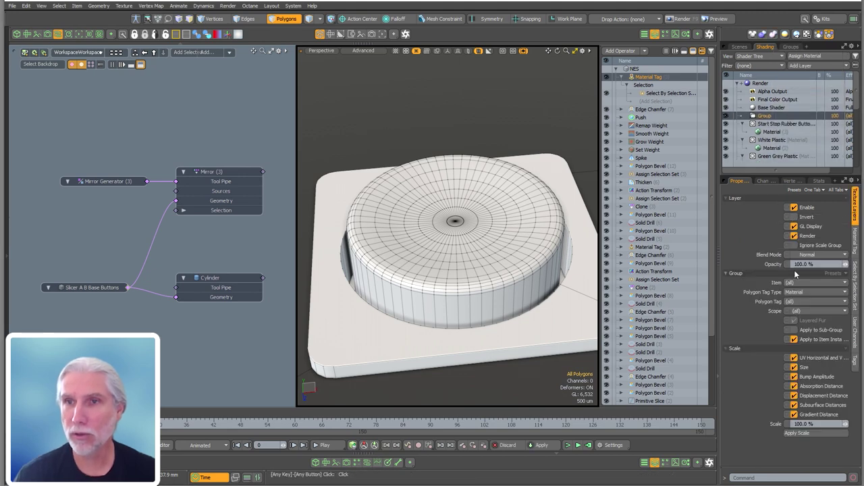
{"action": "left_click", "coordinate": [803, 301]}
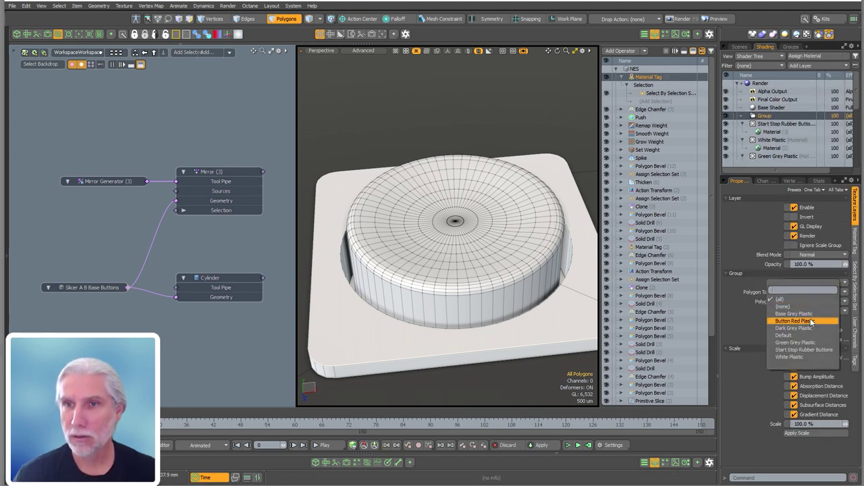
{"action": "left_click", "coordinate": [811, 321]}
Add a material to the Button Red Plastic group and set its diffuse color to red, about 0.86, 0.1, 0.21.
{"action": "left_click", "coordinate": [813, 66]}
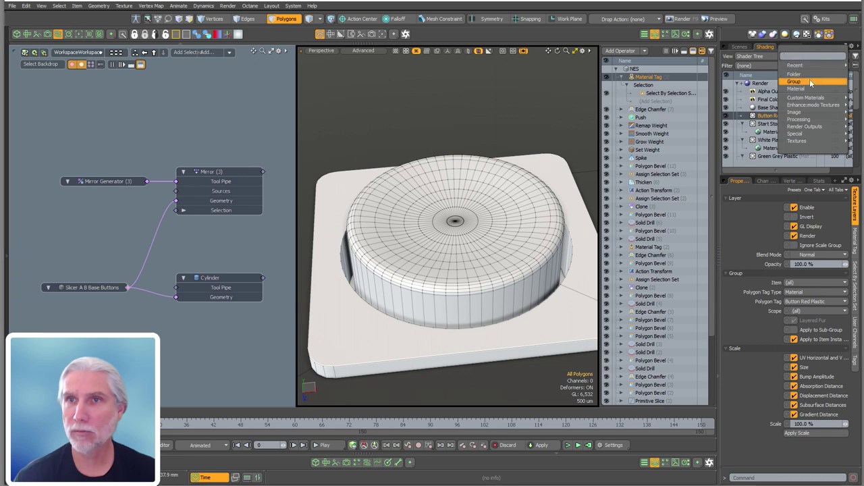
{"action": "left_click", "coordinate": [803, 94]}
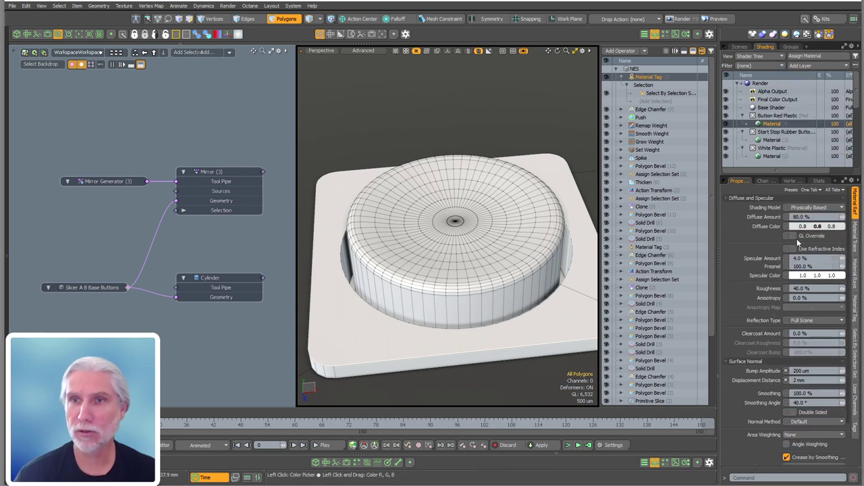
{"action": "left_click", "coordinate": [798, 237]}
{"action": "left_click_drag", "start_coordinate": [625, 223], "coordinate": [630, 174]}
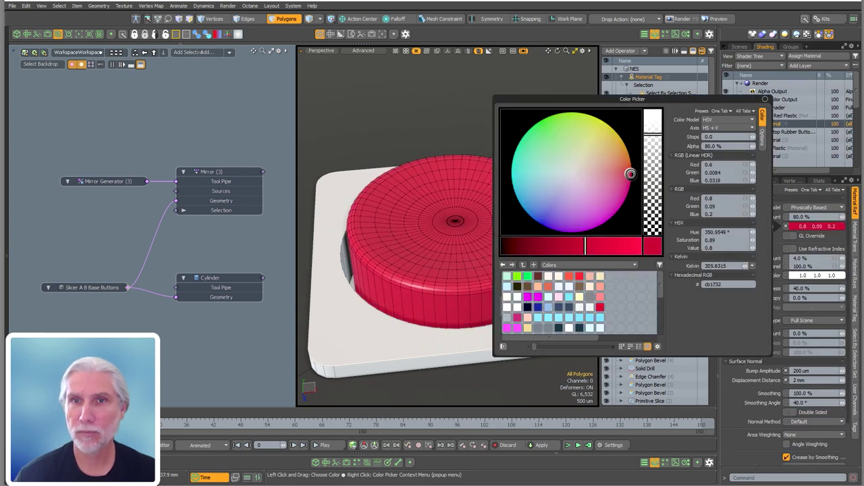
{"action": "left_click", "coordinate": [599, 247]}
{"action": "left_click", "coordinate": [461, 118]}
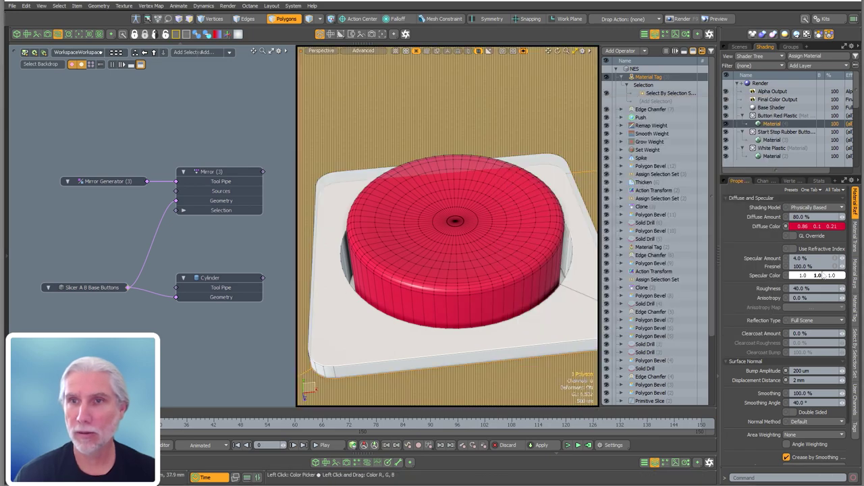
Set the red button material's roughness to 15% and clear the polygon selection.
{"action": "left_click", "coordinate": [817, 291]}
{"action": "type", "text": "15"}
{"action": "key", "text": "Return"}
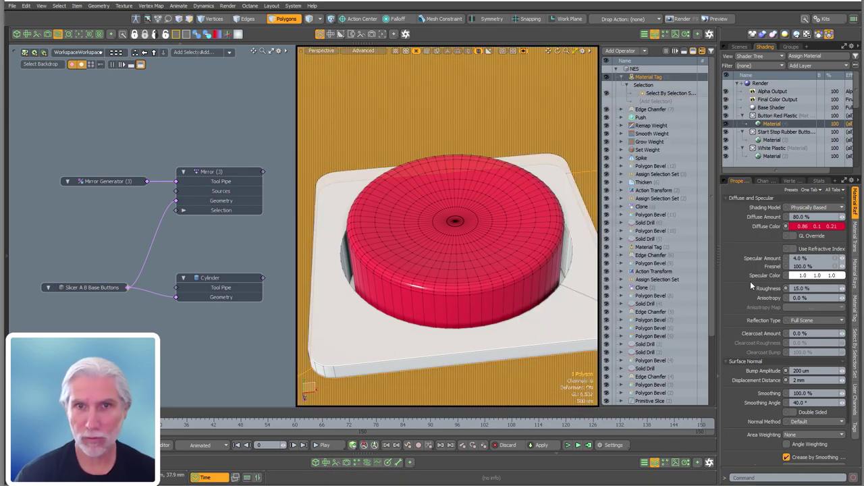
{"action": "key", "text": "Escape"}
Examine the red buttons and cross-shaped directional pad in the reference image and compare them with the controller model.
{"action": "left_click_drag", "start_coordinate": [482, 202], "coordinate": [436, 244], "text": "ctrl+alt"}
{"action": "left_click_drag", "start_coordinate": [423, 285], "coordinate": [318, 274], "text": "alt"}
{"action": "left_click_drag", "start_coordinate": [320, 186], "coordinate": [529, 254], "text": "alt+shift"}
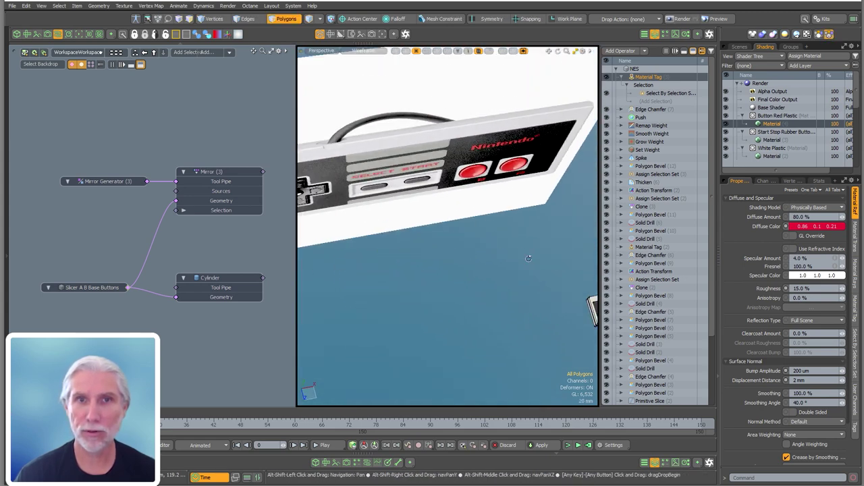
{"action": "left_click_drag", "start_coordinate": [364, 173], "coordinate": [283, 173], "text": "alt+shift"}
{"action": "left_click_drag", "start_coordinate": [470, 212], "coordinate": [328, 199], "text": "alt+shift"}
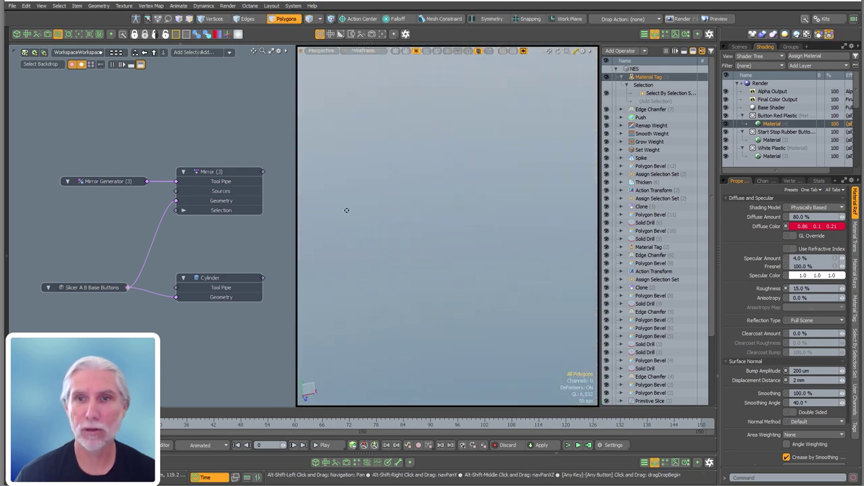
{"action": "key", "text": "a"}
{"action": "key", "text": "shift+a"}
{"action": "left_click_drag", "start_coordinate": [396, 247], "coordinate": [423, 289], "text": "alt"}
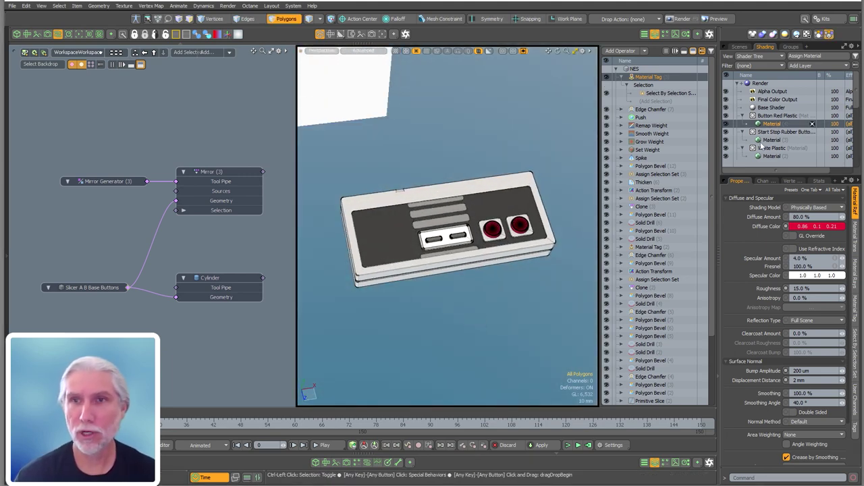
{"action": "left_click", "coordinate": [538, 232]}
{"action": "scroll", "coordinate": [485, 232], "scroll_direction": "down", "scroll_amount": 6}
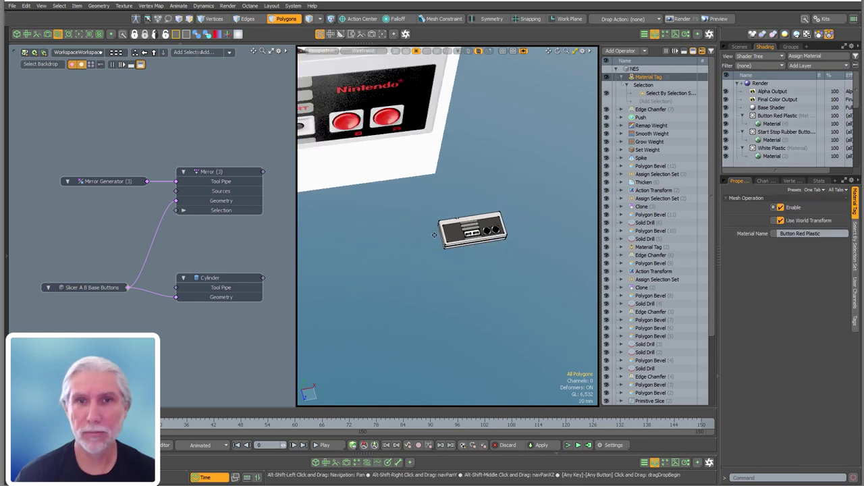
{"action": "left_click_drag", "start_coordinate": [485, 231], "coordinate": [472, 196], "text": "alt"}
{"action": "left_click_drag", "start_coordinate": [324, 216], "coordinate": [456, 206], "text": "alt+shift"}
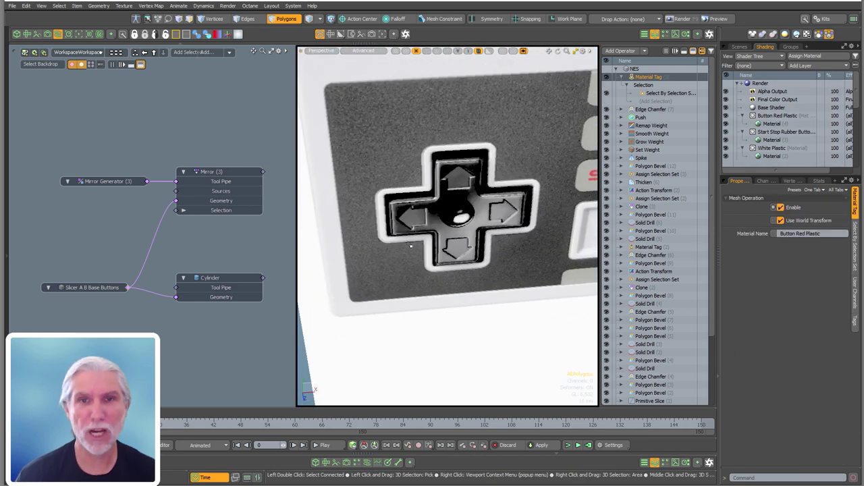
{"action": "left_click_drag", "start_coordinate": [513, 253], "coordinate": [448, 249], "text": "ctrl+alt"}
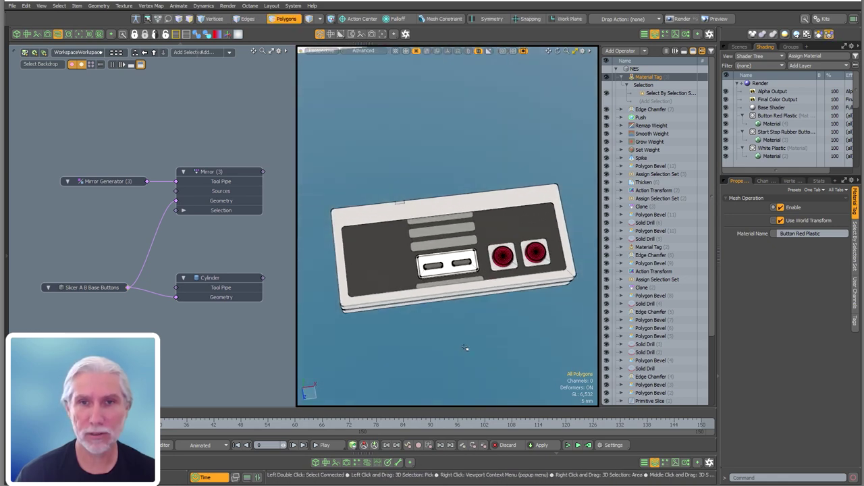
Add a new mesh item named Slicer Cross Button and place it below Slicer A B Base Buttons.
{"action": "left_click", "coordinate": [739, 47]}
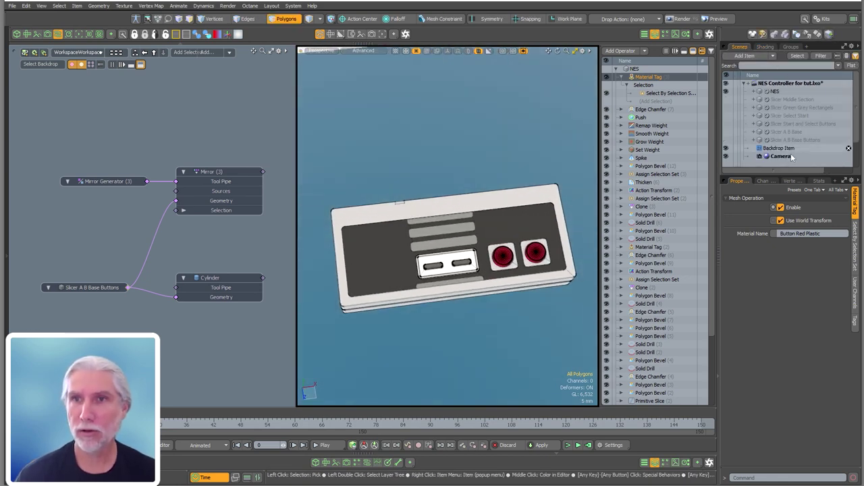
{"action": "key", "text": "n"}
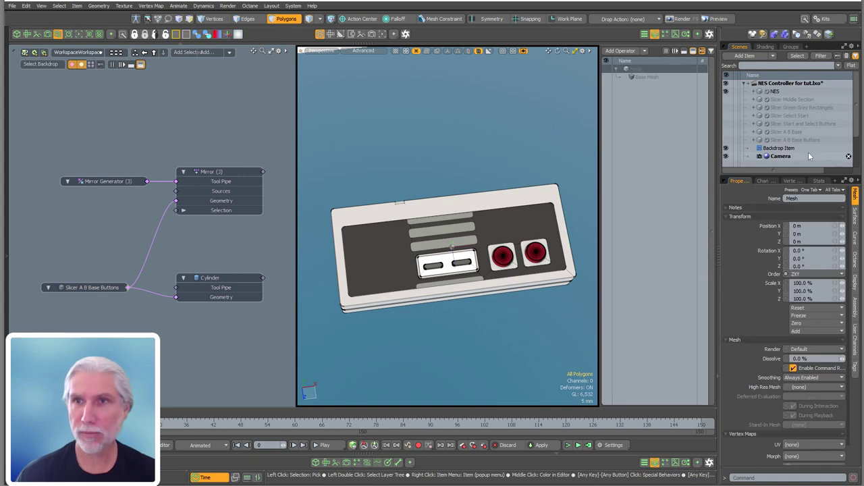
{"action": "left_click", "coordinate": [856, 156]}
{"action": "left_click_drag", "start_coordinate": [775, 151], "coordinate": [791, 126]}
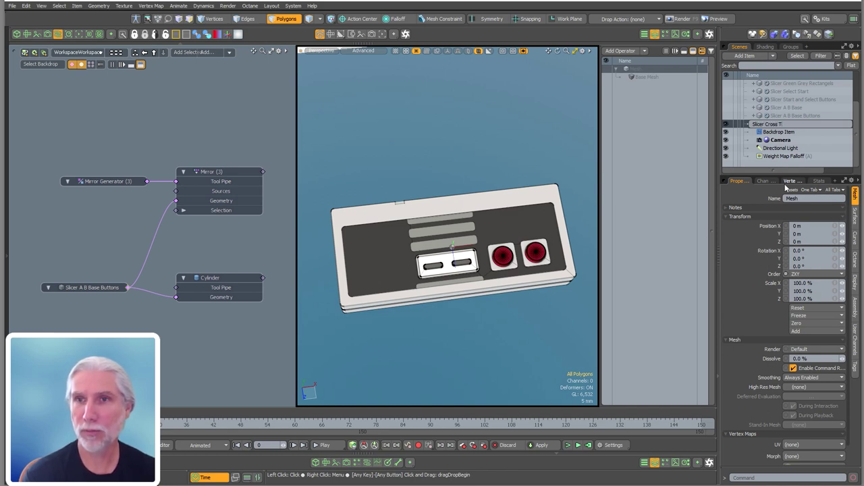
{"action": "type", "text": "ton"}
{"action": "key", "text": "Return"}
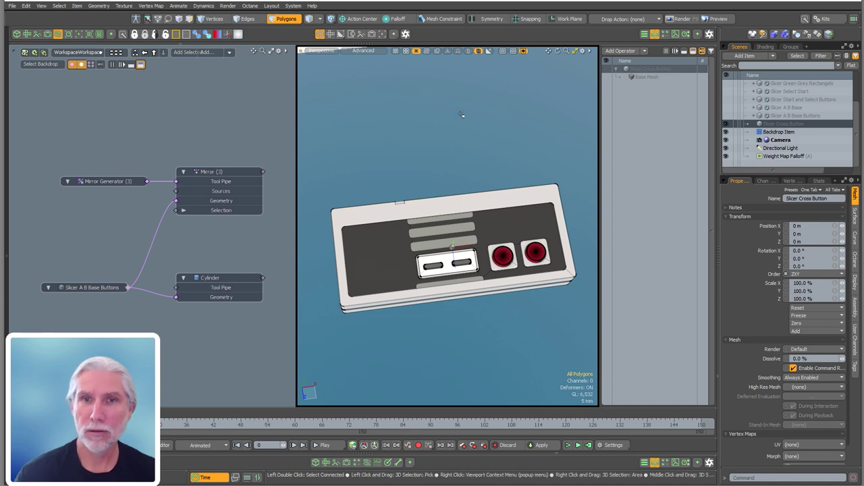
Draw a cube primitive about 24.8 mm wide over the empty end of the dark panel in the Top view.
{"action": "left_click_drag", "start_coordinate": [473, 176], "coordinate": [459, 274], "text": "ctrl+alt"}
{"action": "key", "text": "ctrl+space"}
{"action": "left_click", "coordinate": [458, 245]}
{"action": "left_click_drag", "start_coordinate": [442, 198], "coordinate": [442, 192], "text": "alt+shift"}
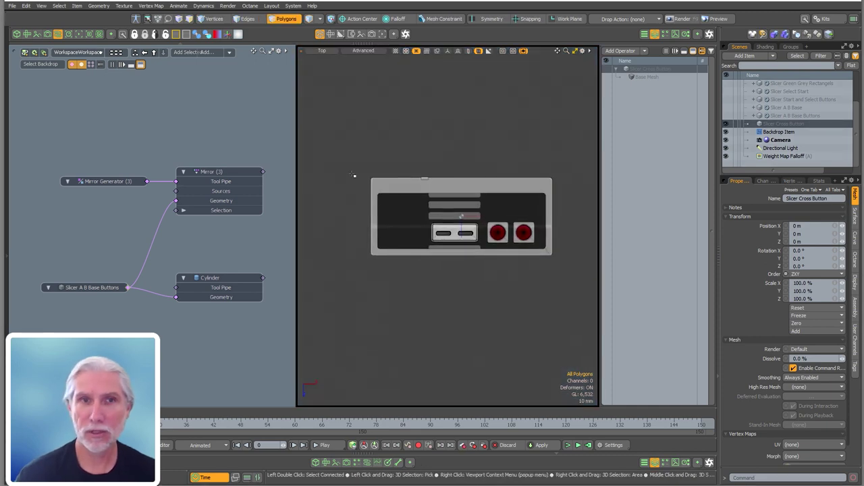
{"action": "left_click", "coordinate": [14, 93]}
{"action": "left_click", "coordinate": [19, 89]}
{"action": "scroll", "coordinate": [429, 208], "scroll_direction": "up", "scroll_amount": 2}
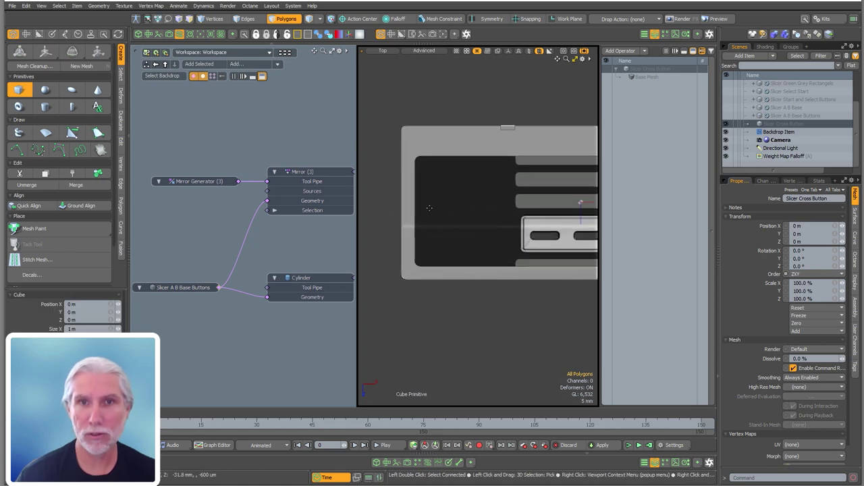
{"action": "mouse_move", "coordinate": [479, 244]}
{"action": "left_mouse_down"}
{"action": "mouse_move", "coordinate": [499, 250]}
{"action": "mouse_move", "coordinate": [466, 215]}
{"action": "mouse_move", "coordinate": [467, 200]}
{"action": "mouse_move", "coordinate": [480, 308]}
{"action": "left_mouse_up"}
Check the cube in Perspective, and stretch it toward the panel's rear edge in the Top view, centering it at about 5.3 mm in Z.
{"action": "key", "text": "ctrl+space"}
{"action": "left_click", "coordinate": [497, 247]}
{"action": "key", "text": "ctrl+space"}
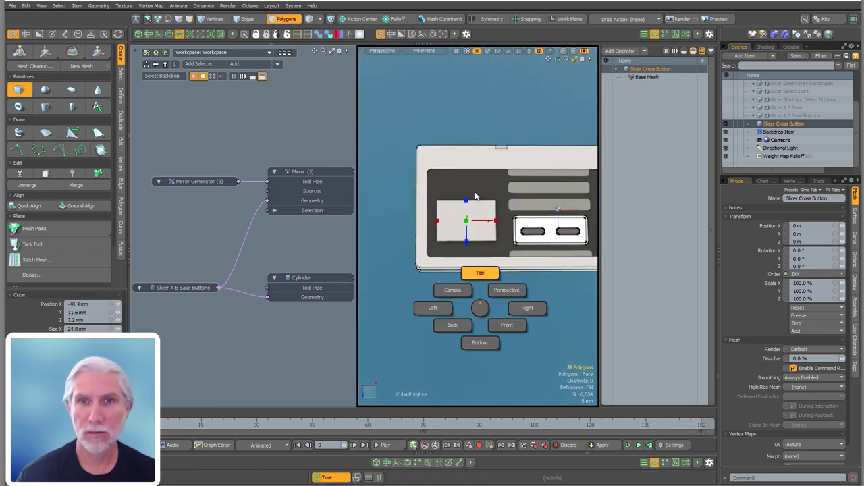
{"action": "left_click", "coordinate": [476, 198]}
{"action": "left_click_drag", "start_coordinate": [464, 200], "coordinate": [464, 188]}
{"action": "scroll", "coordinate": [508, 191], "scroll_direction": "down", "scroll_amount": 2}
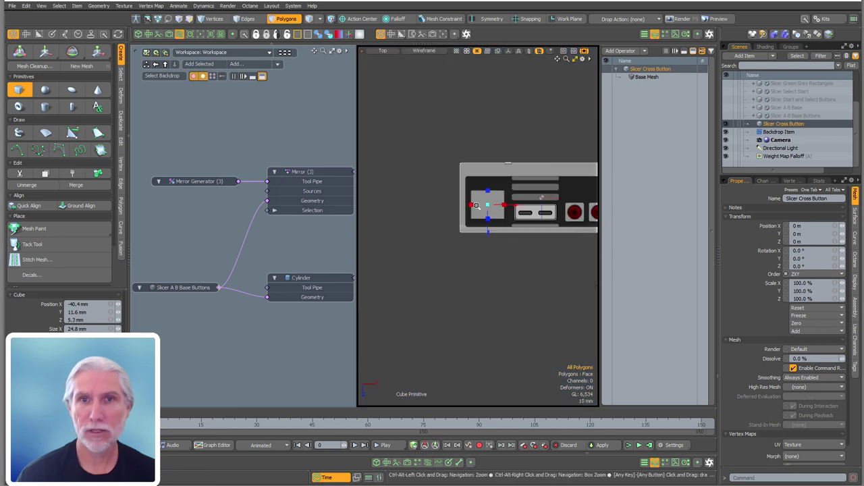
Examine the directional pad in the reference image from Perspective and compare it with the cube on the controller panel.
{"action": "key", "text": "ctrl+space"}
{"action": "left_click", "coordinate": [449, 268]}
{"action": "left_click_drag", "start_coordinate": [451, 263], "coordinate": [544, 153], "text": "alt"}
{"action": "scroll", "coordinate": [545, 196], "scroll_direction": "down", "scroll_amount": 4}
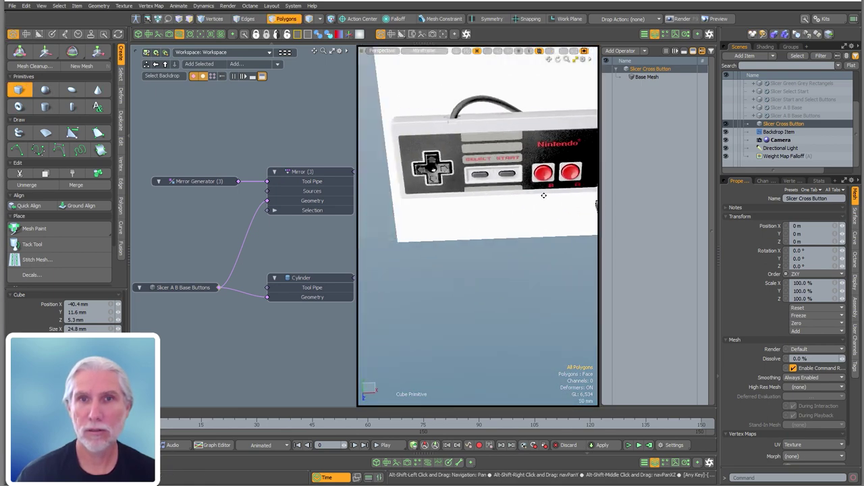
{"action": "left_click_drag", "start_coordinate": [544, 195], "coordinate": [475, 133], "text": "alt+shift"}
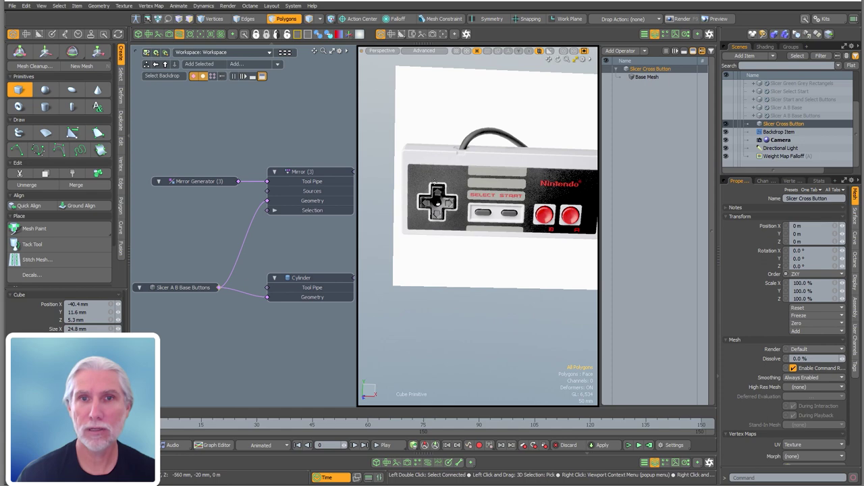
{"action": "left_click_drag", "start_coordinate": [438, 194], "coordinate": [479, 324], "text": "alt"}
{"action": "scroll", "coordinate": [506, 174], "scroll_direction": "up", "scroll_amount": 4}
{"action": "left_click_drag", "start_coordinate": [506, 174], "coordinate": [463, 215], "text": "alt"}
{"action": "scroll", "coordinate": [463, 195], "scroll_direction": "up", "scroll_amount": 3}
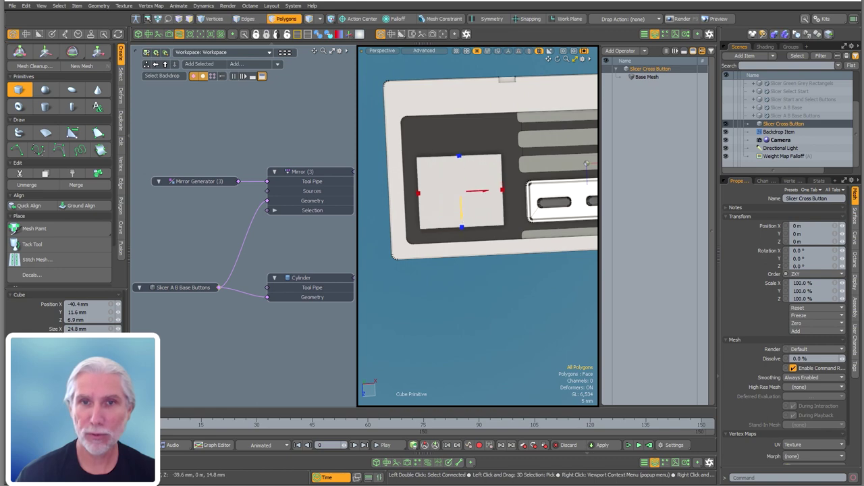
Divide the cube into three segments along X, Y and Z, and center it at about 5.9 mm in Z.
{"action": "key", "text": "Up"}
{"action": "key", "text": "Up"}
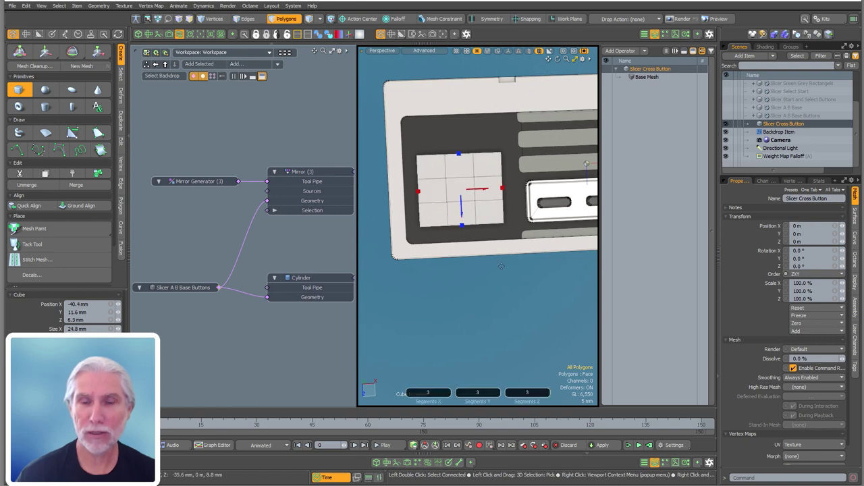
{"action": "left_click_drag", "start_coordinate": [502, 266], "coordinate": [480, 301], "text": "alt"}
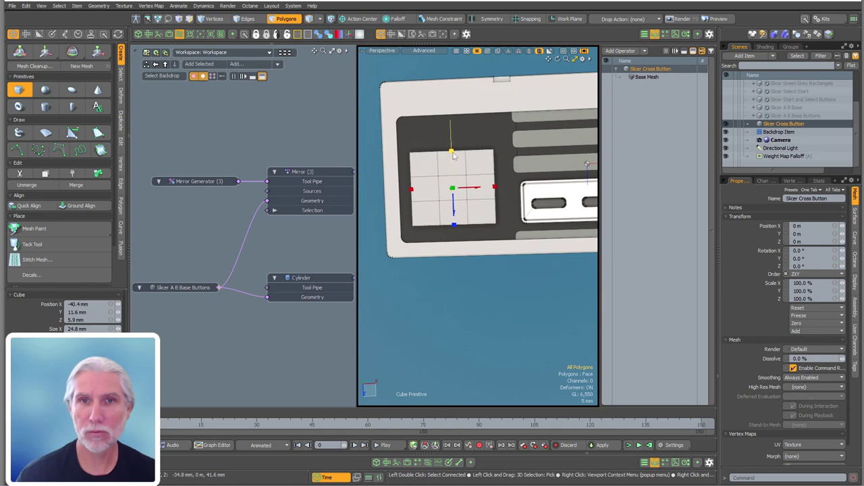
{"action": "left_click_drag", "start_coordinate": [454, 155], "coordinate": [470, 188], "text": "alt"}
{"action": "key", "text": "space"}
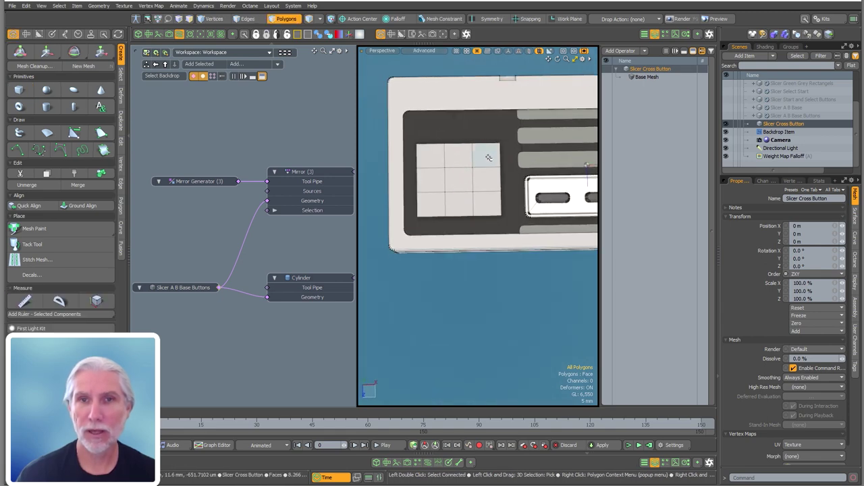
Delete the four corner polygons of the segmented cube so that a cross shape remains.
{"action": "left_click", "coordinate": [488, 156]}
{"action": "left_click", "coordinate": [430, 155], "text": "shift"}
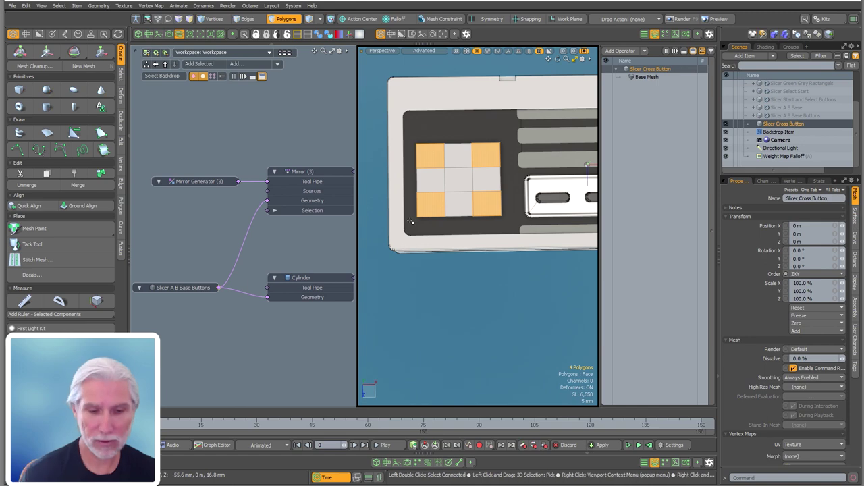
{"action": "key", "text": "Delete"}
Select all the cross's connected polygons and move them about -2.4 mm in Y, down toward the panel.
{"action": "left_click_drag", "start_coordinate": [439, 260], "coordinate": [471, 297], "text": "alt"}
{"action": "scroll", "coordinate": [525, 250], "scroll_direction": "down", "scroll_amount": 4}
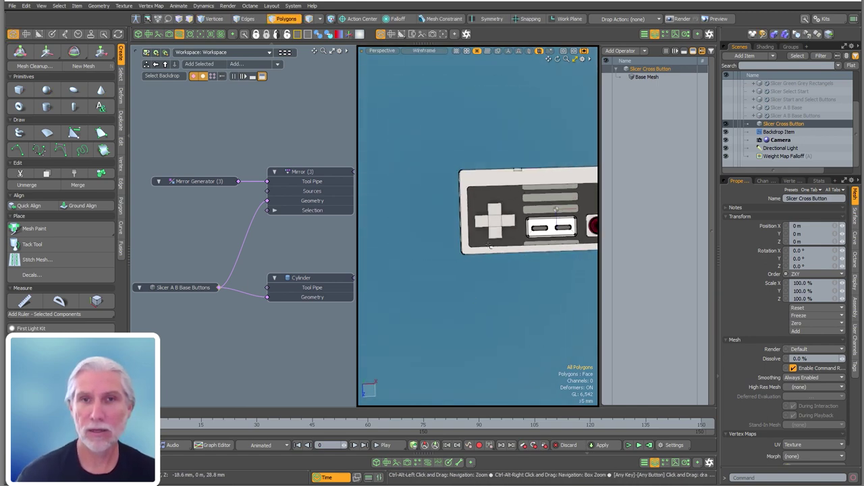
{"action": "left_click_drag", "start_coordinate": [514, 263], "coordinate": [466, 206], "text": "alt"}
{"action": "scroll", "coordinate": [440, 246], "scroll_direction": "up", "scroll_amount": 2}
{"action": "double_click", "coordinate": [438, 246]}
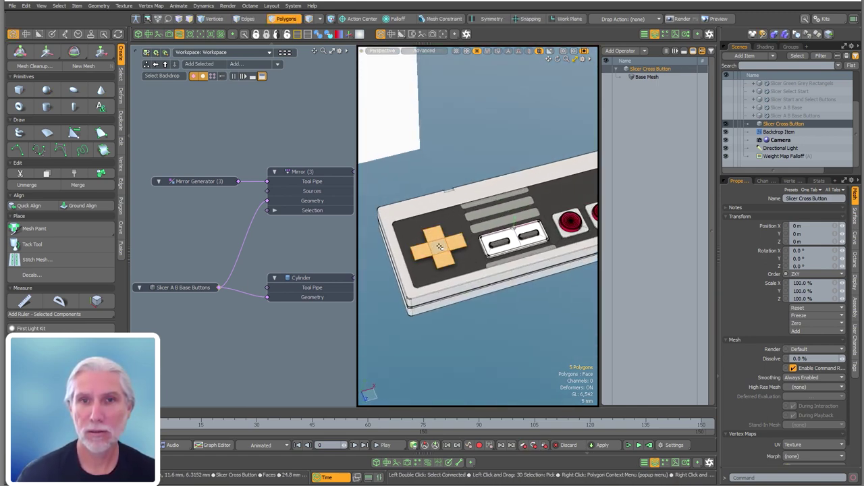
{"action": "key", "text": "w"}
{"action": "mouse_move", "coordinate": [439, 236]}
{"action": "left_mouse_down"}
{"action": "mouse_move", "coordinate": [438, 251]}
{"action": "mouse_move", "coordinate": [439, 224]}
{"action": "left_mouse_up"}
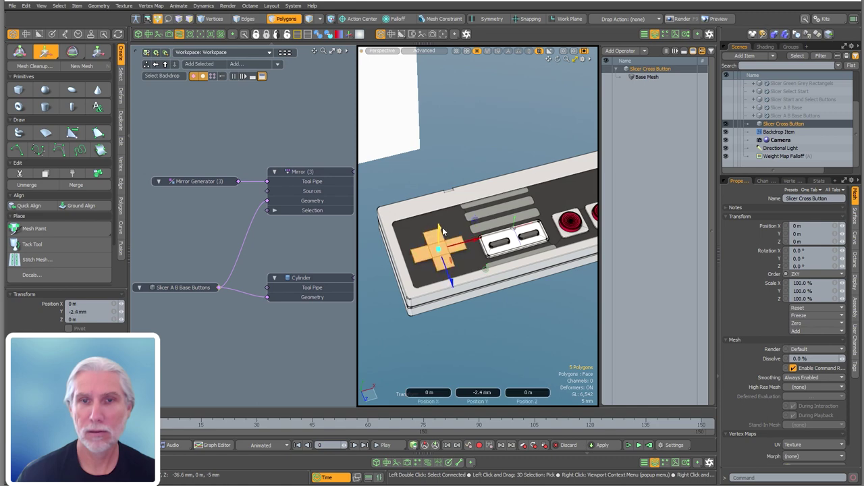
{"action": "key", "text": "q"}
{"action": "key", "text": "Escape"}
Select the reference backdrop and scale it down uniformly to roughly a third of its size.
{"action": "scroll", "coordinate": [476, 241], "scroll_direction": "down", "scroll_amount": 6}
{"action": "left_click_drag", "start_coordinate": [378, 229], "coordinate": [482, 250], "text": "alt+shift"}
{"action": "scroll", "coordinate": [498, 241], "scroll_direction": "down", "scroll_amount": 3}
{"action": "left_click", "coordinate": [483, 250]}
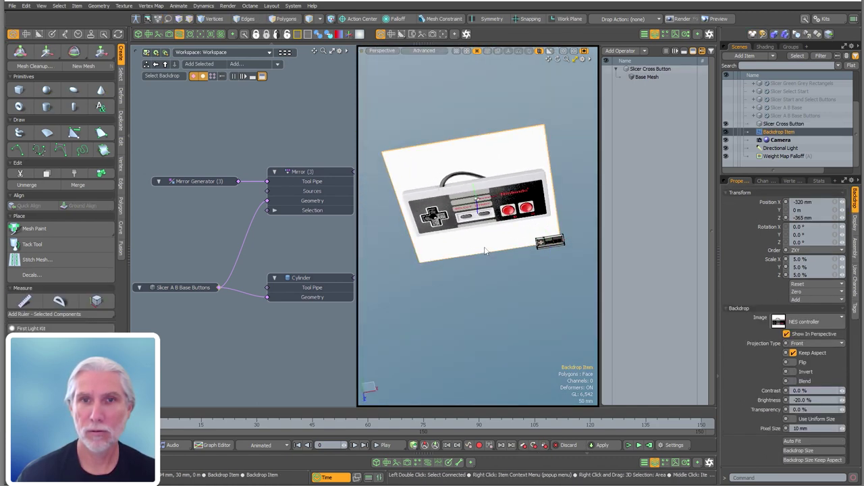
{"action": "key", "text": "r"}
{"action": "left_click_drag", "start_coordinate": [477, 200], "coordinate": [433, 202]}
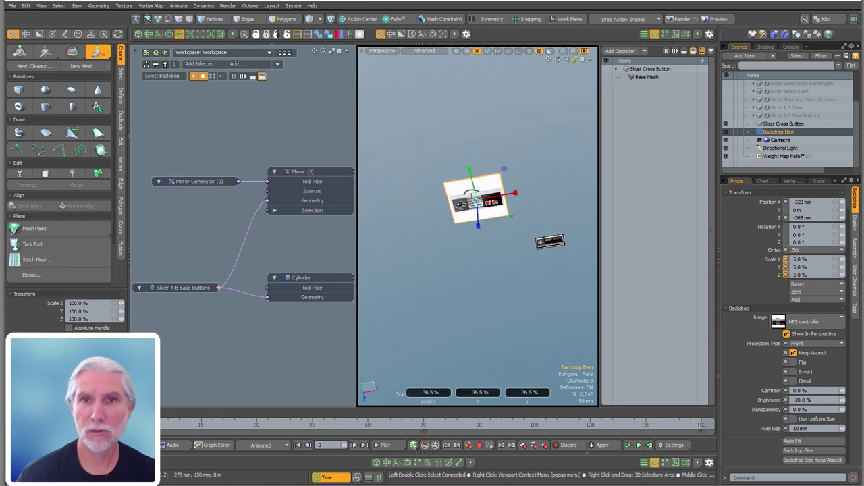
Move the reference backdrop close behind the controller model, to about X -62 mm and Z -138 mm.
{"action": "key", "text": "w"}
{"action": "left_click_drag", "start_coordinate": [507, 221], "coordinate": [573, 241]}
{"action": "key", "text": "r"}
{"action": "key", "text": "w"}
{"action": "left_click_drag", "start_coordinate": [542, 266], "coordinate": [652, 245], "text": "ctrl+alt"}
{"action": "left_click_drag", "start_coordinate": [567, 270], "coordinate": [459, 304], "text": "alt"}
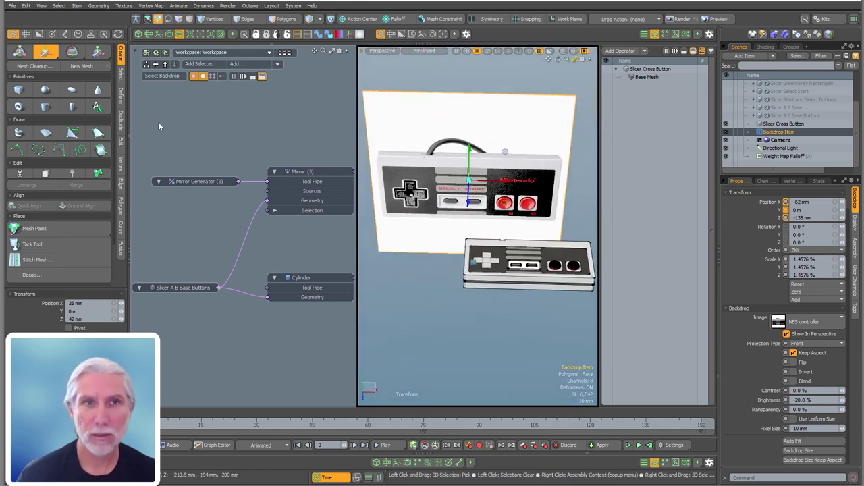
Expand the 3D viewport over the node schematic, select the Slicer Cross Button mesh, and frame it in the view.
{"action": "left_click", "coordinate": [180, 35]}
{"action": "left_click_drag", "start_coordinate": [312, 250], "coordinate": [390, 339], "text": "ctrl+alt"}
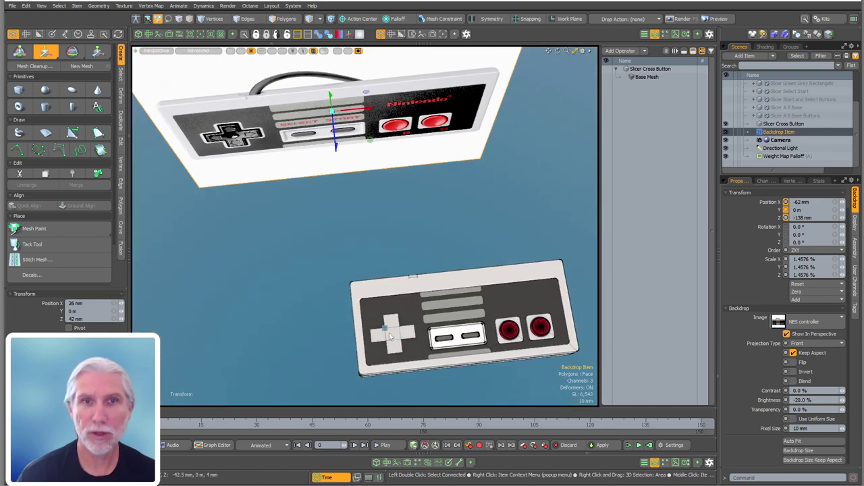
{"action": "left_click", "coordinate": [389, 337]}
{"action": "key", "text": "shift+a"}
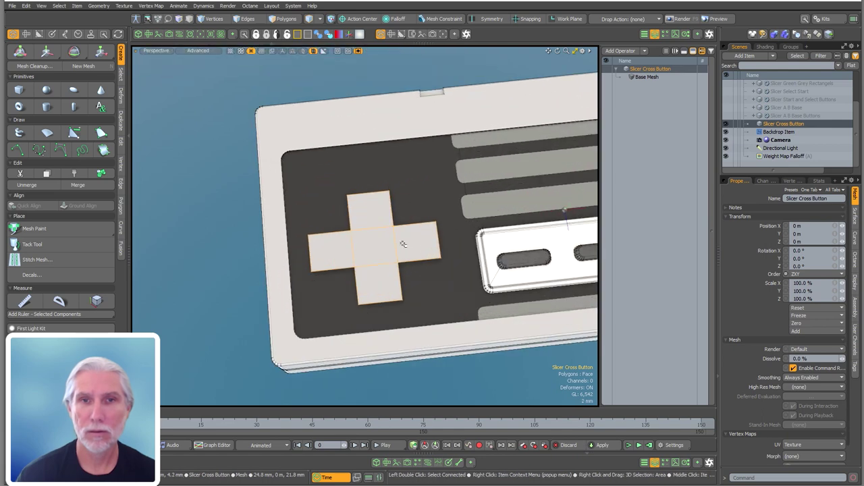
Select all the cross's polygons and shift them about 700 um in X and 200 um in Z, adjusting the placement in the Top view.
{"action": "key", "text": "3"}
{"action": "double_click", "coordinate": [403, 244]}
{"action": "key", "text": "w"}
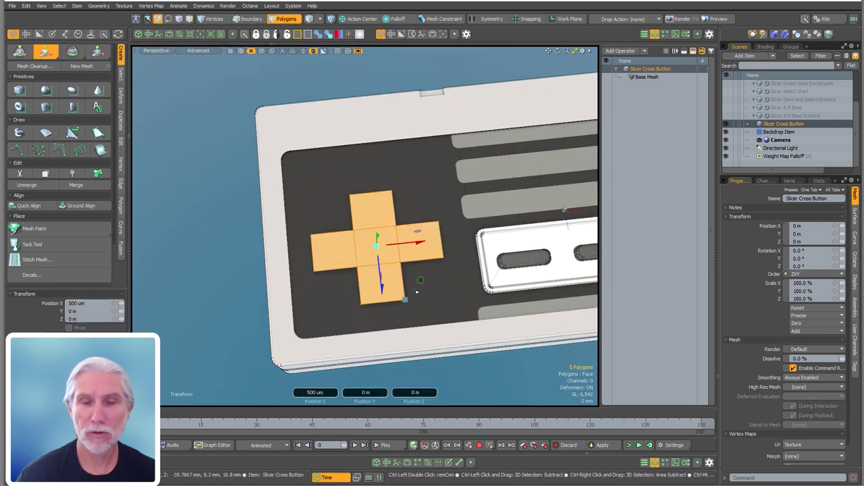
{"action": "key", "text": "ctrl+space"}
{"action": "left_click", "coordinate": [386, 239]}
{"action": "left_click_drag", "start_coordinate": [385, 239], "coordinate": [382, 214], "text": "alt+shift"}
{"action": "left_click_drag", "start_coordinate": [399, 254], "coordinate": [401, 254]}
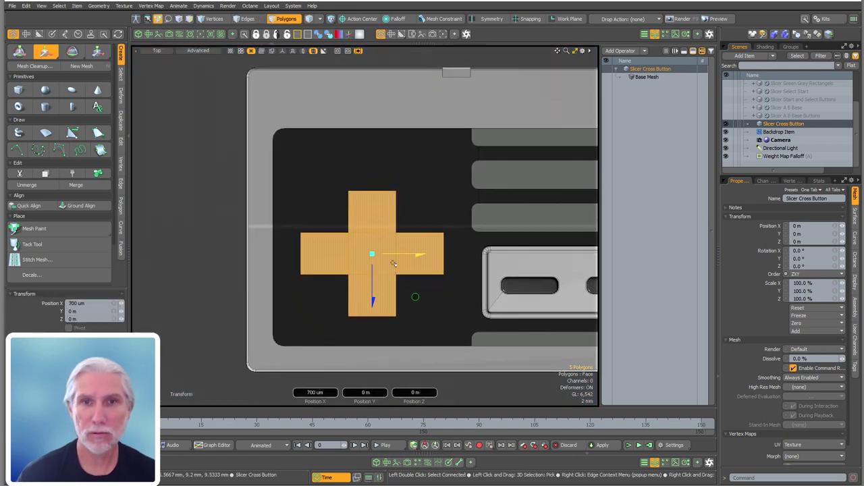
{"action": "left_click_drag", "start_coordinate": [372, 297], "coordinate": [372, 299]}
{"action": "key", "text": "ctrl+space"}
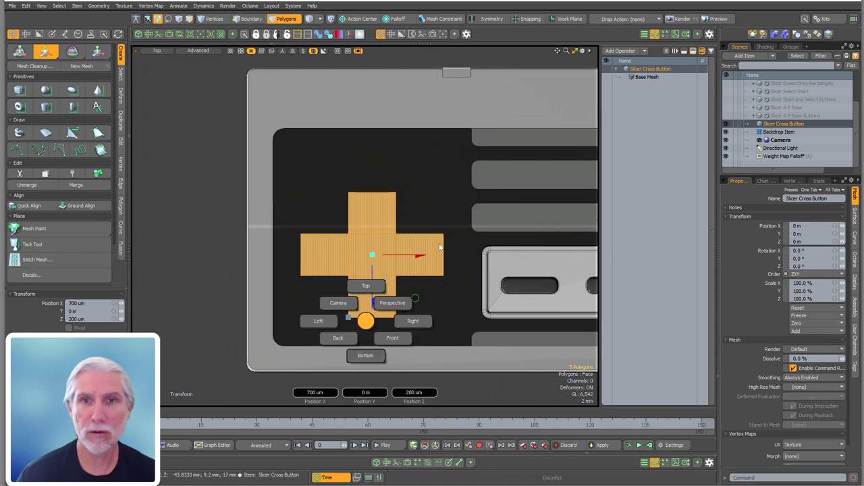
{"action": "left_click", "coordinate": [440, 247]}
{"action": "key", "text": "q"}
{"action": "left_click", "coordinate": [455, 360]}
Compare the cross with the reference pad, and add a Vertex Bevel mesh operation with an inset of 550 um and round level 1.
{"action": "left_click_drag", "start_coordinate": [442, 237], "coordinate": [423, 275], "text": "alt"}
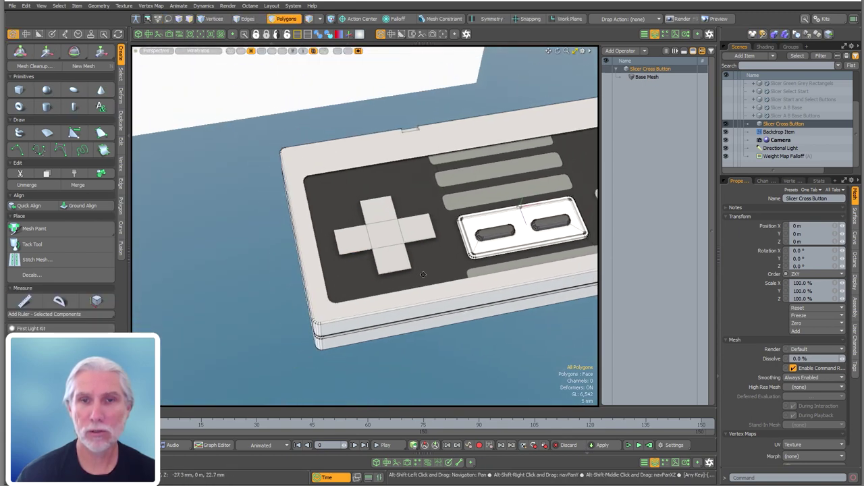
{"action": "left_click_drag", "start_coordinate": [419, 357], "coordinate": [573, 264], "text": "ctrl+alt"}
{"action": "left_click_drag", "start_coordinate": [398, 223], "coordinate": [371, 181], "text": "alt"}
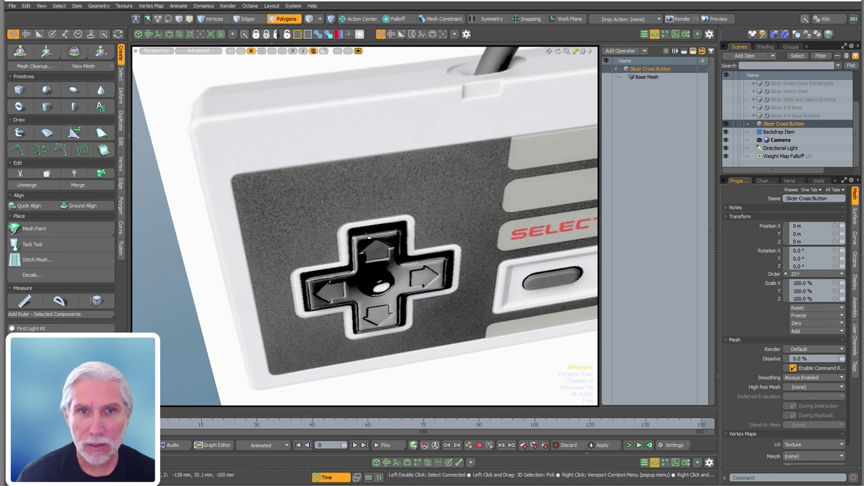
{"action": "left_click_drag", "start_coordinate": [395, 291], "coordinate": [447, 254], "text": "ctrl+alt"}
{"action": "left_click_drag", "start_coordinate": [447, 253], "coordinate": [427, 259], "text": "alt+shift"}
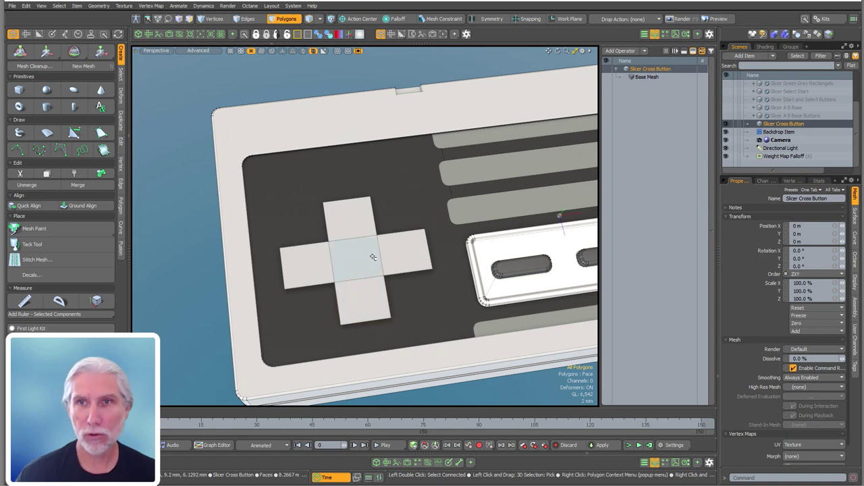
{"action": "key", "text": "F6"}
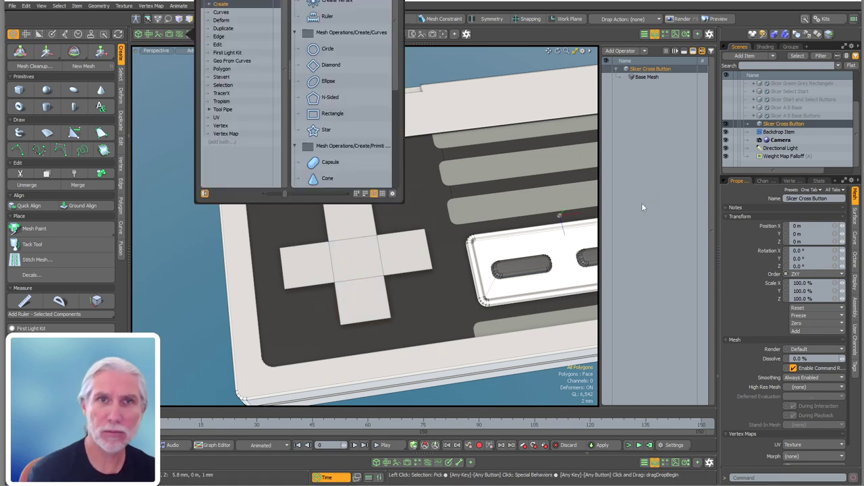
{"action": "type", "text": "vertex"}
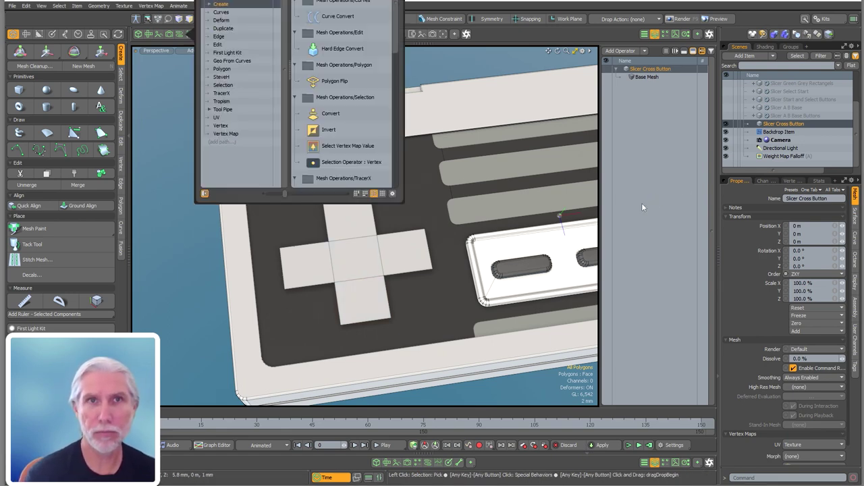
{"action": "key", "text": "Down"}
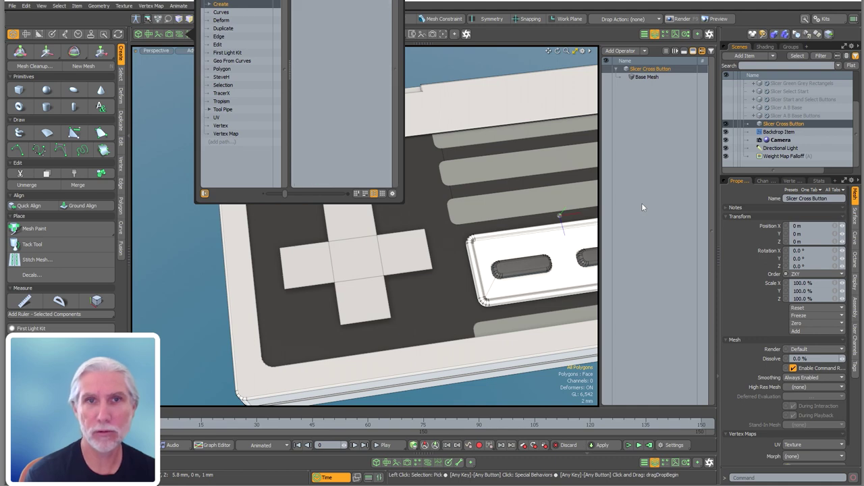
{"action": "key", "text": "Return"}
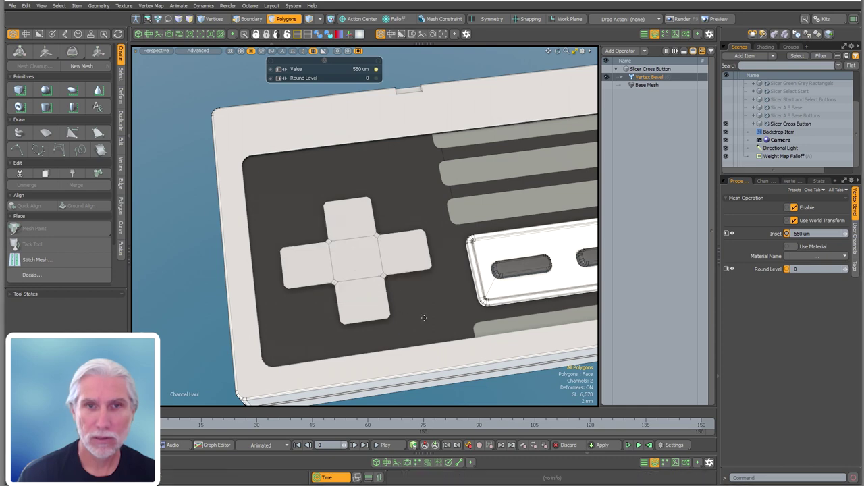
{"action": "scroll", "coordinate": [344, 260], "scroll_direction": "up", "scroll_amount": 5}
{"action": "right_click_drag", "start_coordinate": [344, 260], "coordinate": [365, 260]}
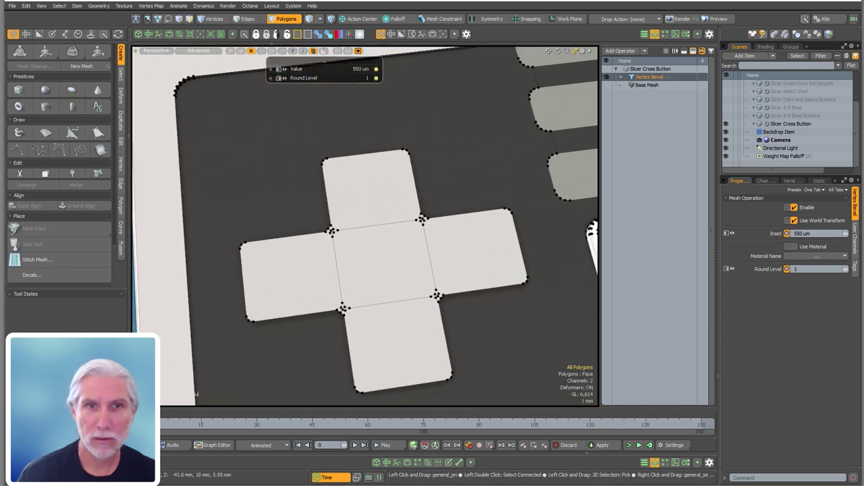
Set the cross button's Vertex Bevel inset to 800 um and its round level to 2.
{"action": "scroll", "coordinate": [341, 252], "scroll_direction": "up", "scroll_amount": 2}
{"action": "mouse_move", "coordinate": [365, 256]}
{"action": "left_mouse_down"}
{"action": "mouse_move", "coordinate": [331, 256]}
{"action": "mouse_move", "coordinate": [378, 257]}
{"action": "left_mouse_up"}
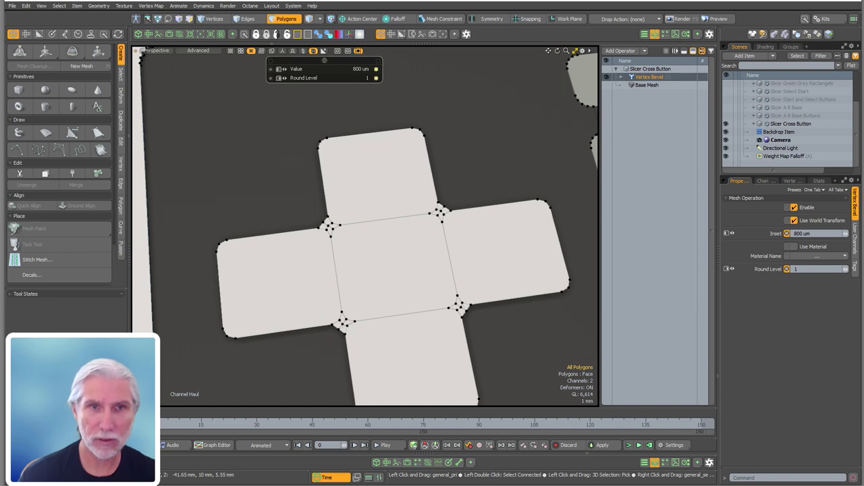
{"action": "right_click_drag", "start_coordinate": [383, 271], "coordinate": [385, 272]}
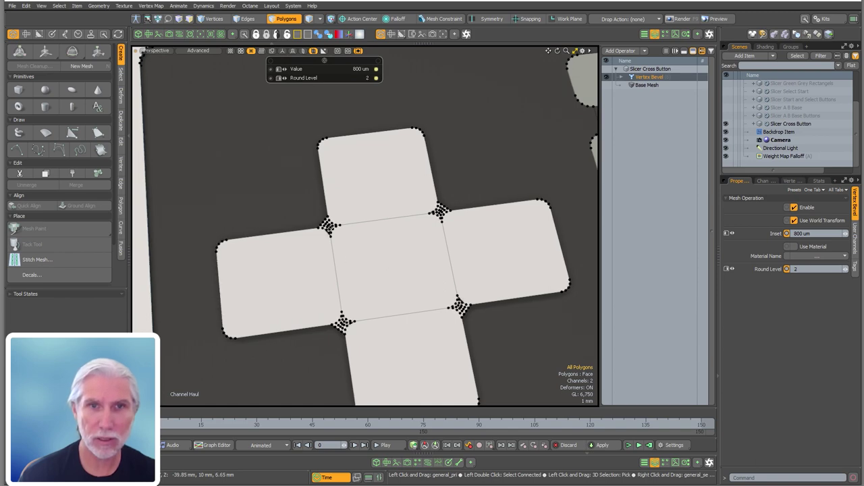
{"action": "left_click_drag", "start_coordinate": [324, 232], "coordinate": [421, 181], "text": "ctrl+alt"}
Disable the Vertex Bevel operation and expand its entry to reach its selection inputs.
{"action": "left_click", "coordinate": [621, 77]}
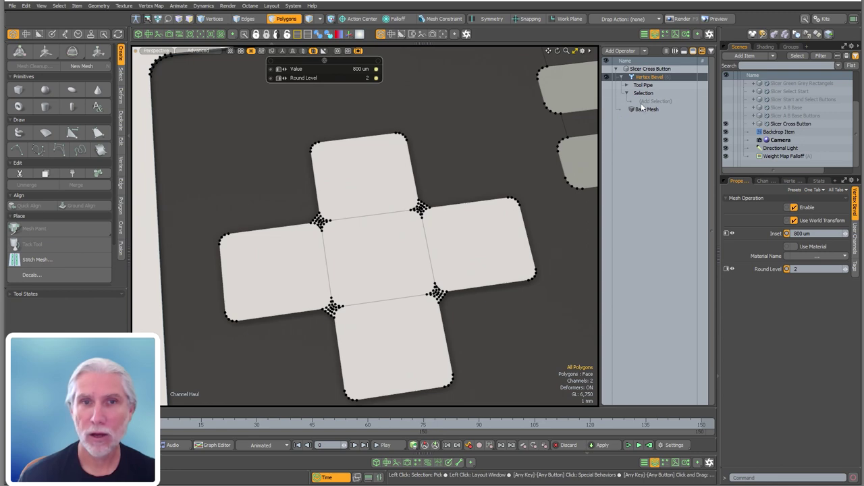
{"action": "left_click", "coordinate": [606, 77]}
{"action": "left_click_drag", "start_coordinate": [267, 236], "coordinate": [292, 233], "text": "alt"}
Check the edges meeting at the left arm's two outer corner vertices by selecting them, and clear the selection.
{"action": "key", "text": "1"}
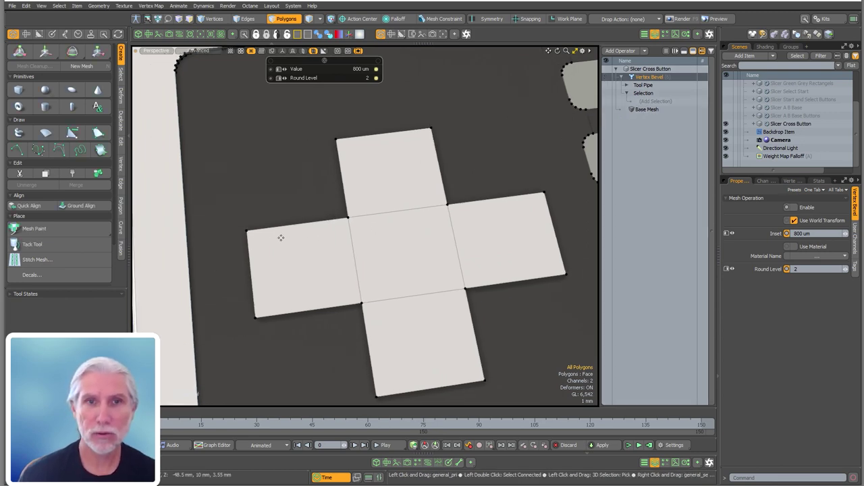
{"action": "left_click", "coordinate": [246, 231]}
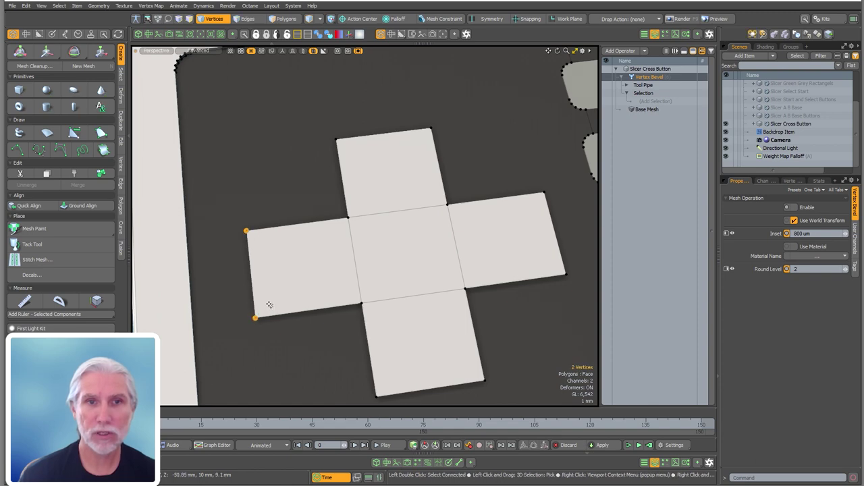
{"action": "key", "text": "2"}
{"action": "left_click", "coordinate": [286, 320], "text": "shift"}
{"action": "key", "text": "Escape"}
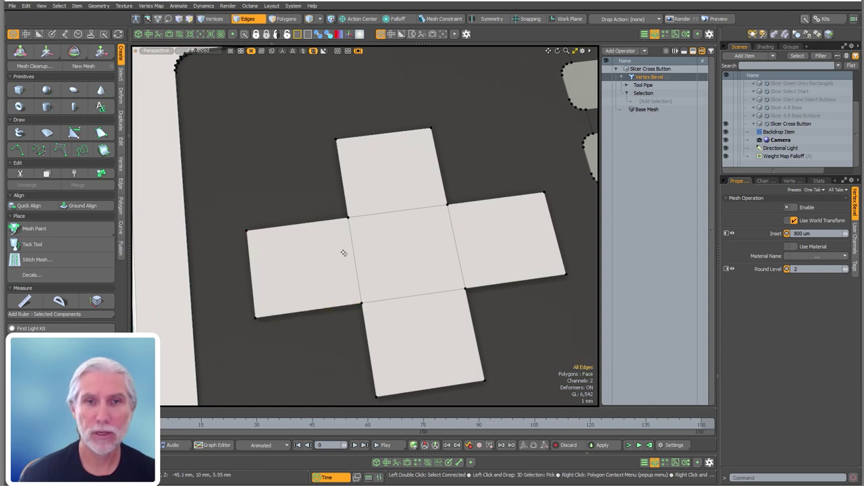
Check the edges meeting at the cross's two left inner corner vertices by selecting them, and clear the selection.
{"action": "key", "text": "1"}
{"action": "left_click", "coordinate": [348, 218]}
{"action": "left_click", "coordinate": [370, 299], "text": "shift"}
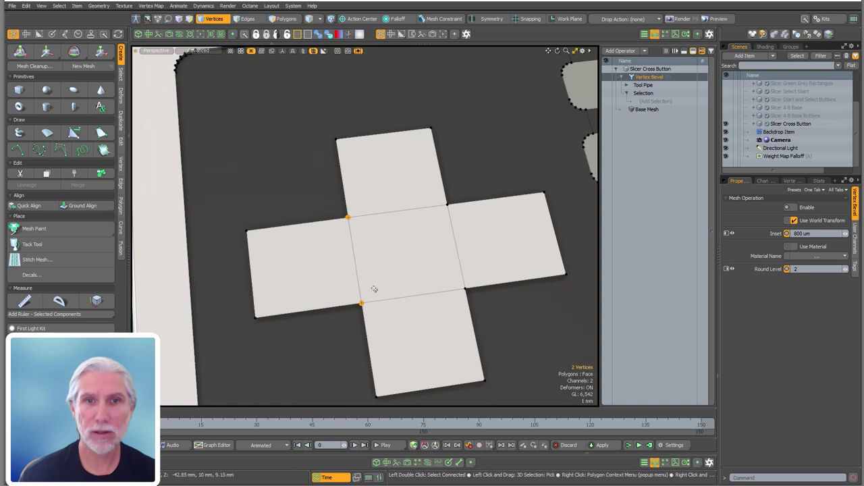
{"action": "key", "text": "2"}
{"action": "left_click", "coordinate": [336, 309], "text": "shift"}
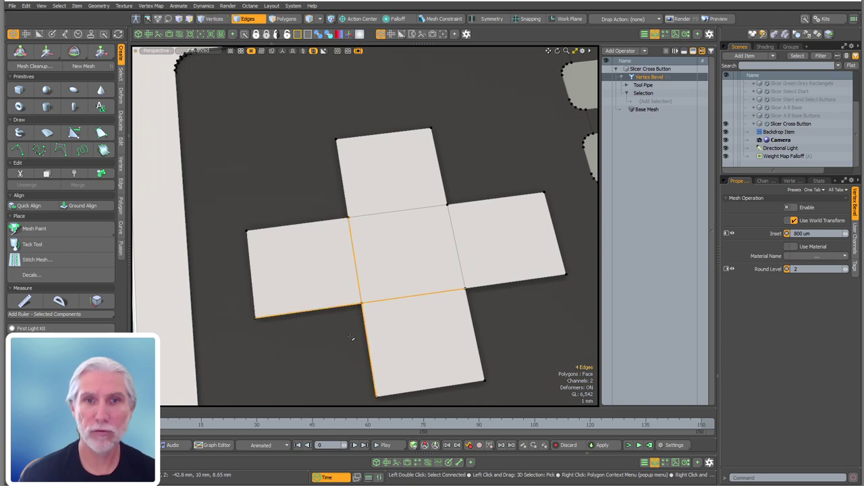
{"action": "key", "text": "Escape"}
{"action": "mouse_move", "coordinate": [382, 209]}
{"action": "left_mouse_down"}
{"action": "mouse_move", "coordinate": [360, 234]}
{"action": "mouse_move", "coordinate": [350, 200]}
{"action": "mouse_move", "coordinate": [359, 201]}
{"action": "left_mouse_up"}
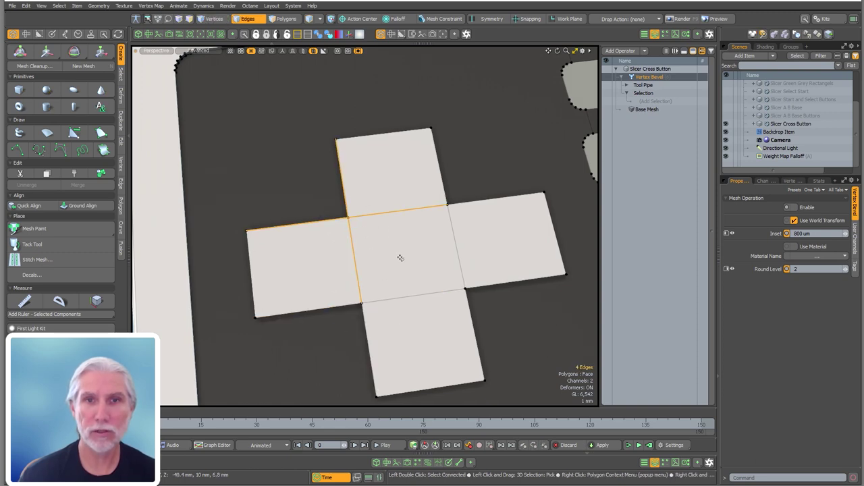
{"action": "key", "text": "Escape"}
{"action": "left_click_drag", "start_coordinate": [326, 269], "coordinate": [324, 261], "text": "alt+shift"}
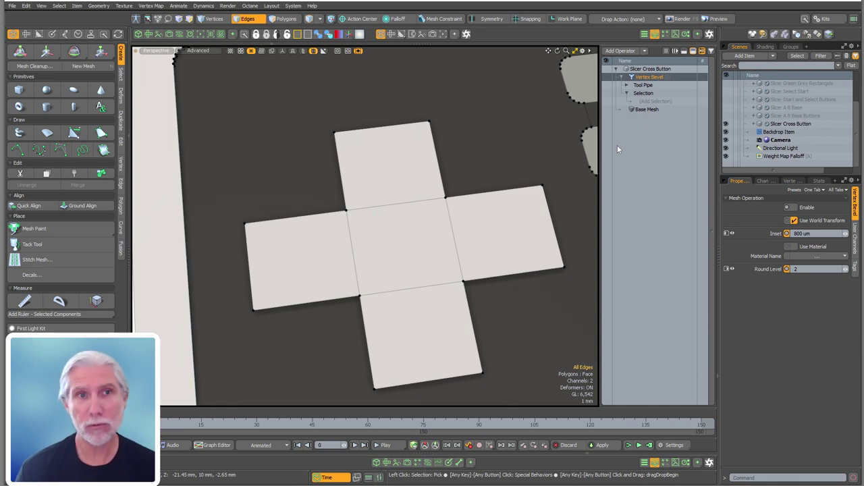
Hide the modelling tool palette and show the schematic beside the 3D view.
{"action": "left_click", "coordinate": [131, 84]}
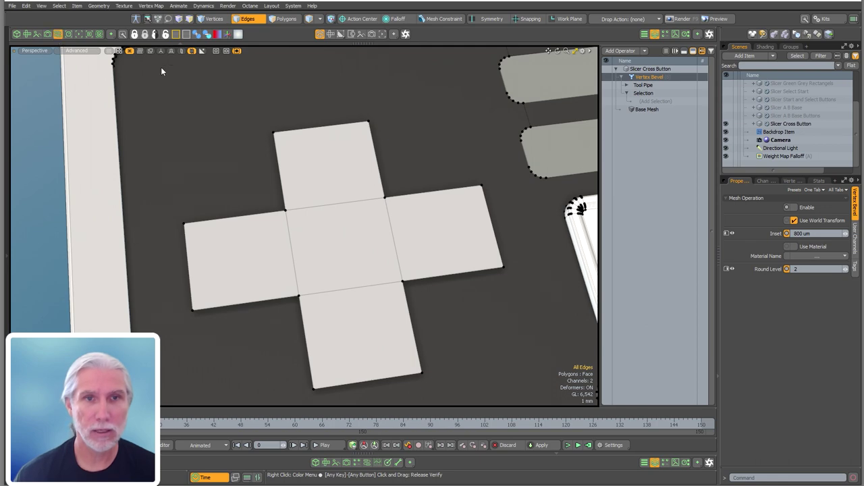
{"action": "key", "text": "0"}
{"action": "left_click_drag", "start_coordinate": [367, 198], "coordinate": [455, 217], "text": "alt"}
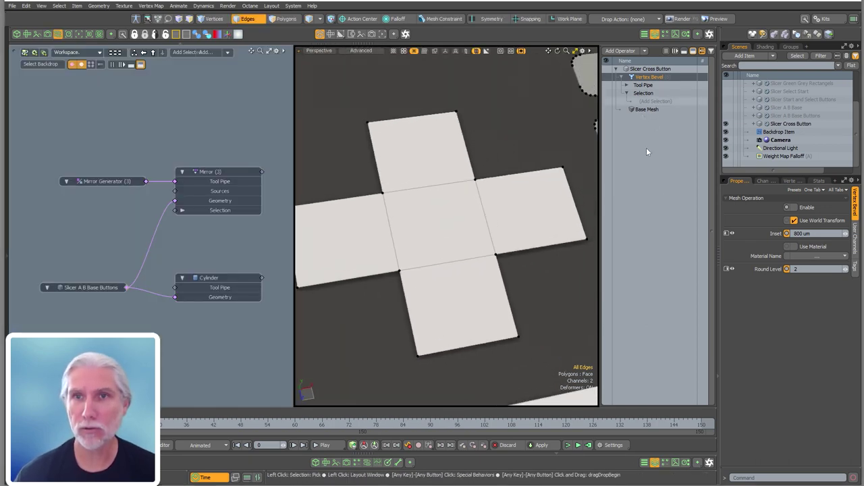
Add a Selection Operator : Vertex as the selection input of the Vertex Bevel.
{"action": "left_click", "coordinate": [655, 100]}
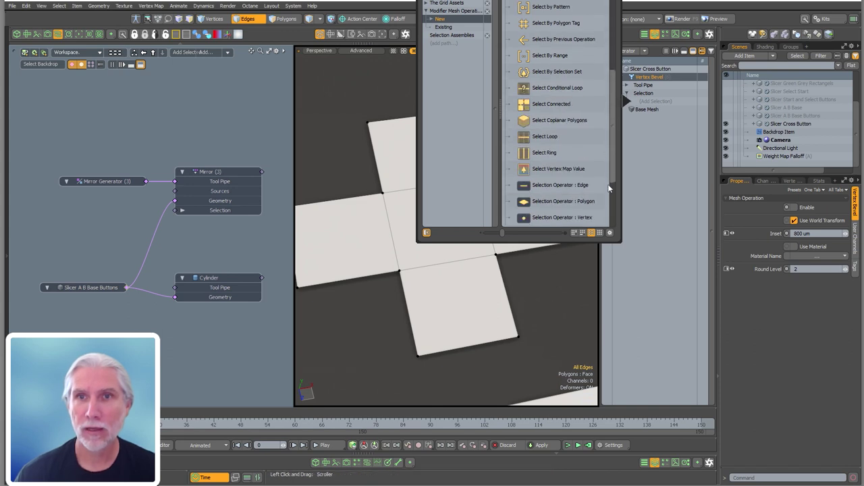
{"action": "scroll", "coordinate": [609, 189], "scroll_direction": "down", "scroll_amount": 2}
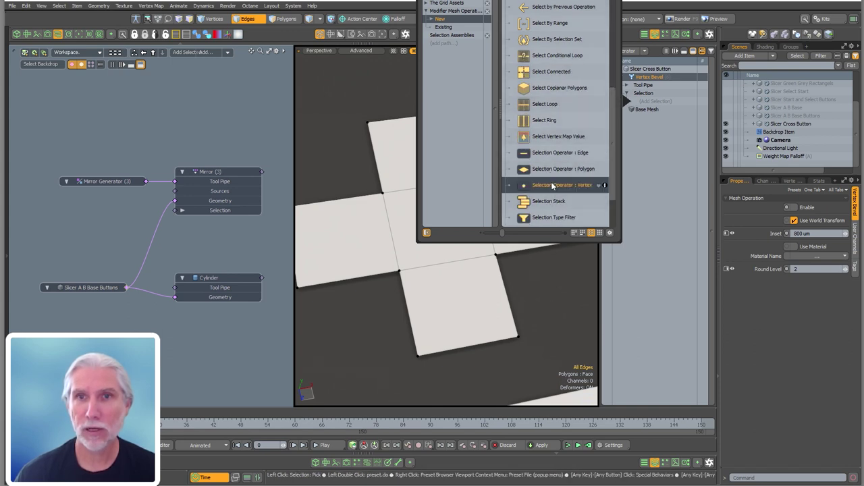
{"action": "left_click", "coordinate": [552, 186]}
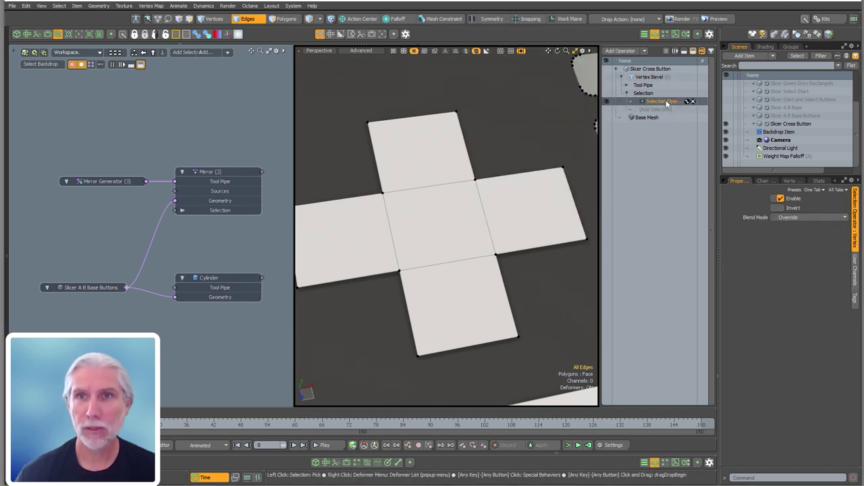
Place the vertex selection operator in the schematic as a node and widen the schematic area.
{"action": "left_click_drag", "start_coordinate": [665, 101], "coordinate": [172, 120]}
{"action": "middle_click_drag", "start_coordinate": [171, 120], "coordinate": [147, 146]}
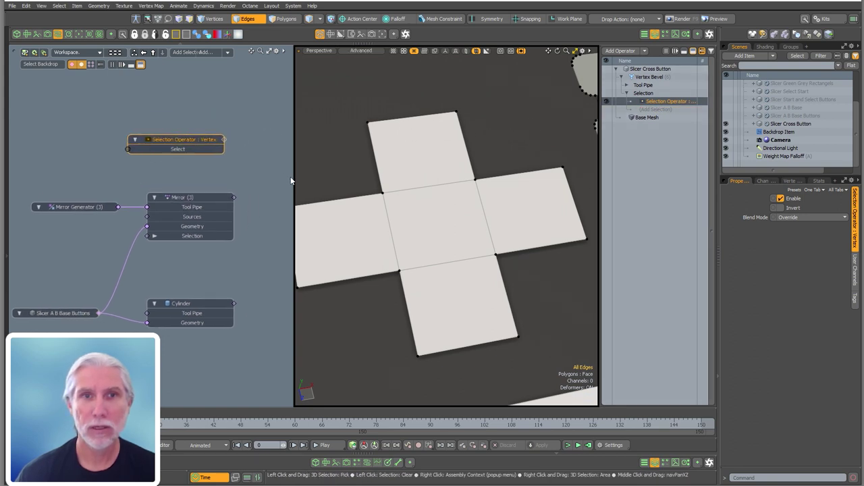
{"action": "left_click_drag", "start_coordinate": [294, 178], "coordinate": [373, 178]}
{"action": "scroll", "coordinate": [471, 183], "scroll_direction": "down", "scroll_amount": 2}
{"action": "left_click_drag", "start_coordinate": [470, 185], "coordinate": [480, 175], "text": "alt+shift"}
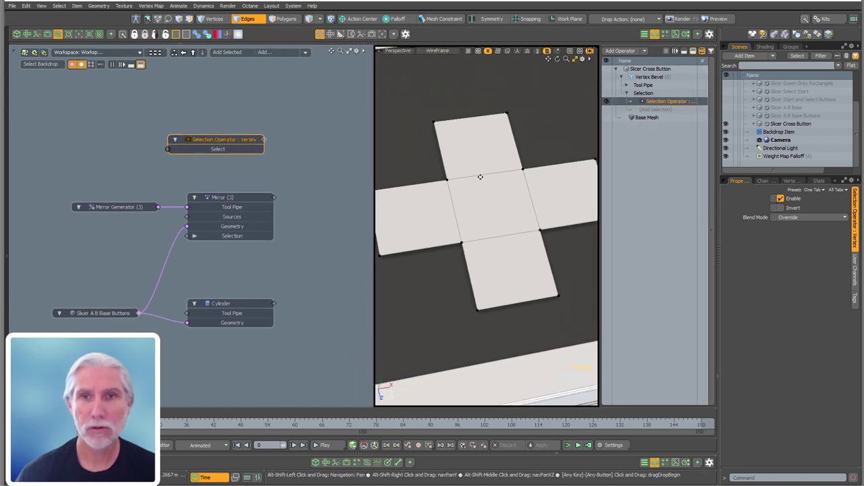
{"action": "scroll", "coordinate": [477, 179], "scroll_direction": "down", "scroll_amount": 2}
Add the Edge Count channel to the vertex selection operator's node in the schematic.
{"action": "left_click", "coordinate": [635, 77]}
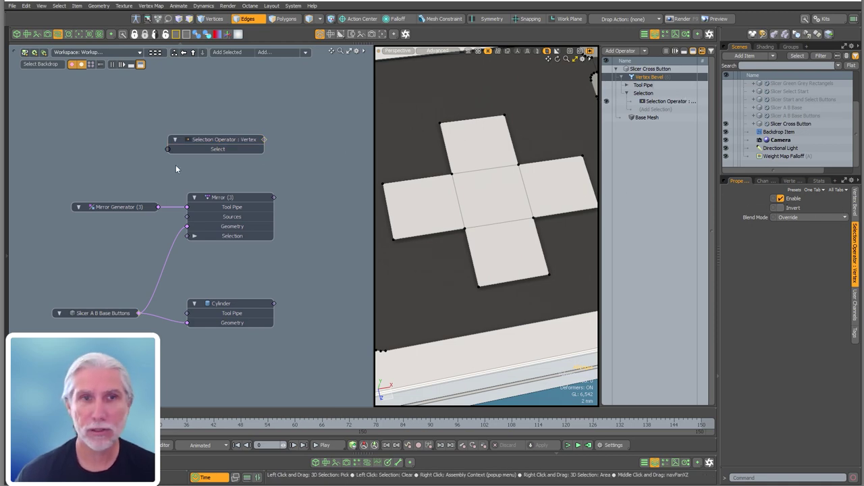
{"action": "scroll", "coordinate": [196, 166], "scroll_direction": "up", "scroll_amount": 2}
{"action": "left_click", "coordinate": [235, 162]}
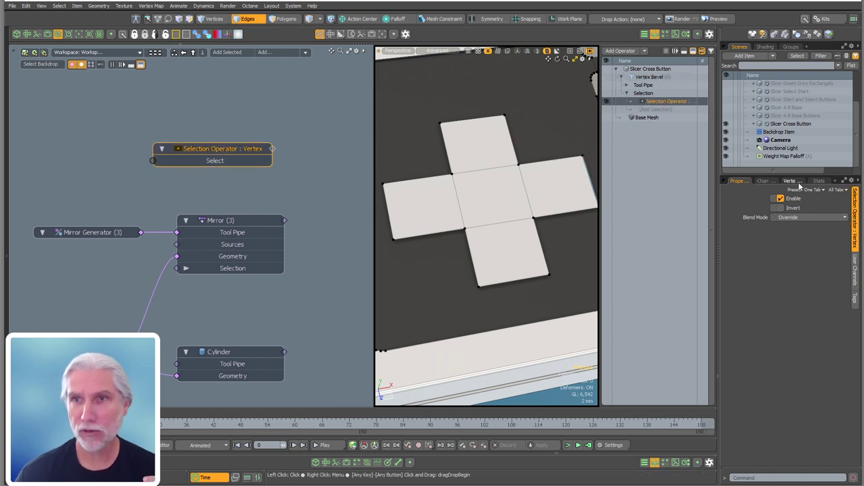
{"action": "left_click", "coordinate": [763, 181]}
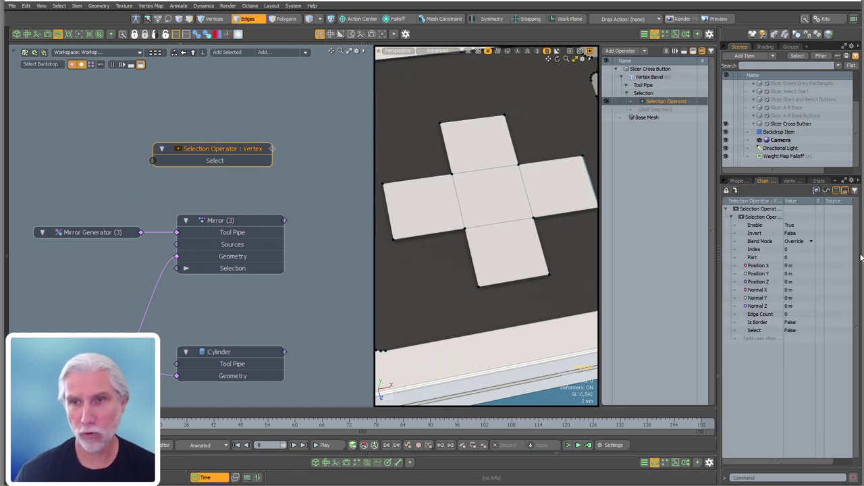
{"action": "left_click_drag", "start_coordinate": [761, 314], "coordinate": [493, 313]}
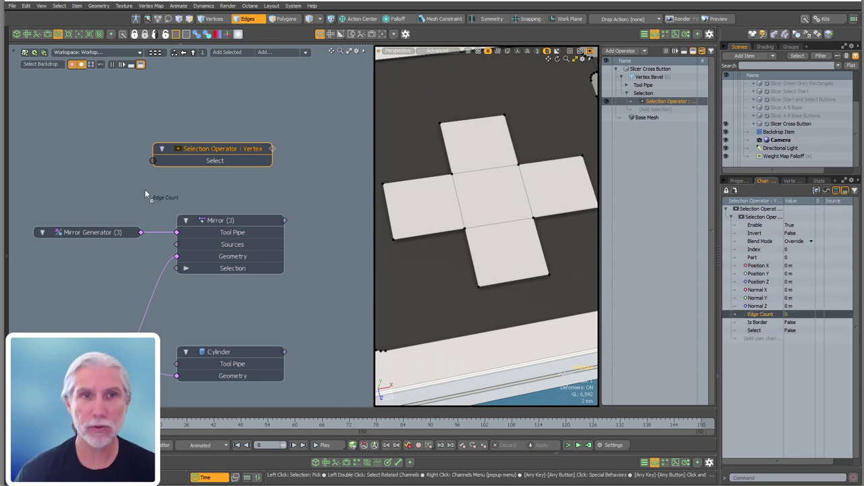
{"action": "left_click_drag", "start_coordinate": [145, 196], "coordinate": [214, 160]}
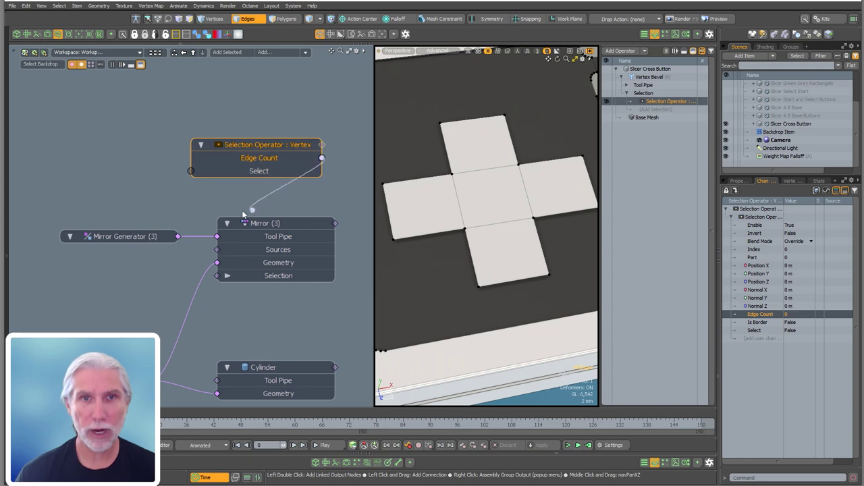
Separate the Edge Count channel into its own node and place it to the left of the Select node.
{"action": "left_click_drag", "start_coordinate": [243, 215], "coordinate": [171, 181]}
{"action": "right_click", "coordinate": [265, 160]}
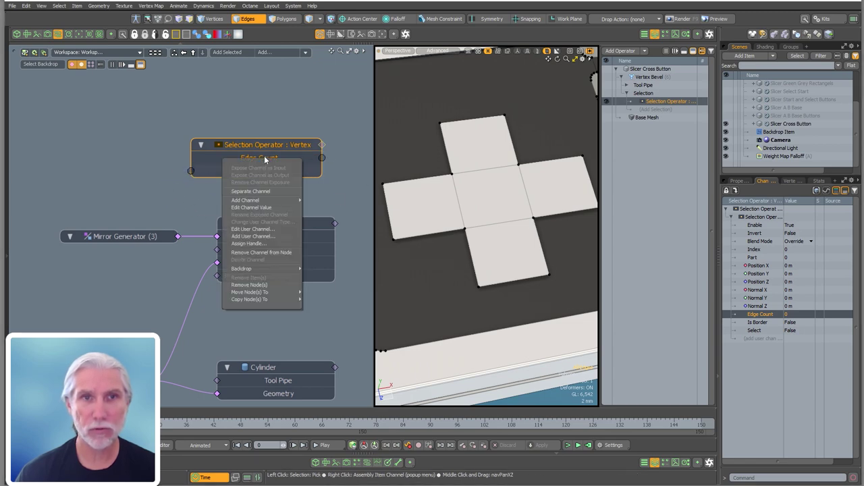
{"action": "left_click", "coordinate": [264, 191]}
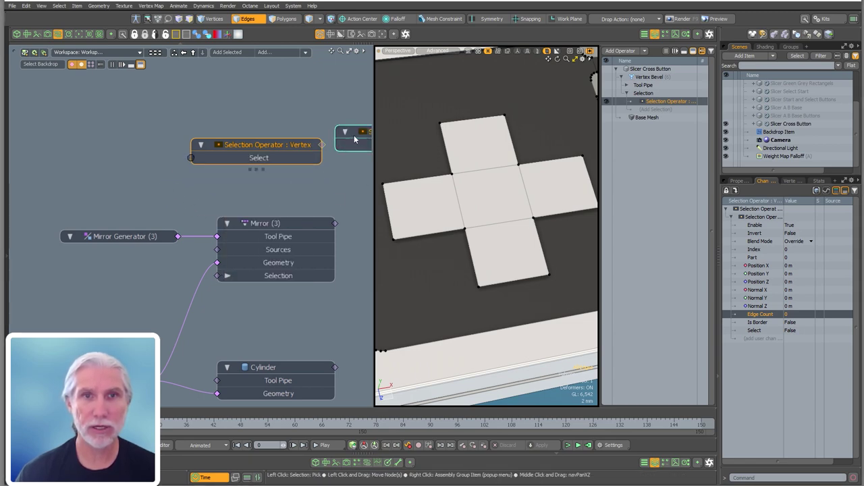
{"action": "left_click_drag", "start_coordinate": [353, 138], "coordinate": [43, 164]}
{"action": "middle_click_drag", "start_coordinate": [103, 166], "coordinate": [207, 170]}
{"action": "scroll", "coordinate": [207, 170], "scroll_direction": "down", "scroll_amount": 2}
{"action": "left_click_drag", "start_coordinate": [206, 170], "coordinate": [141, 158]}
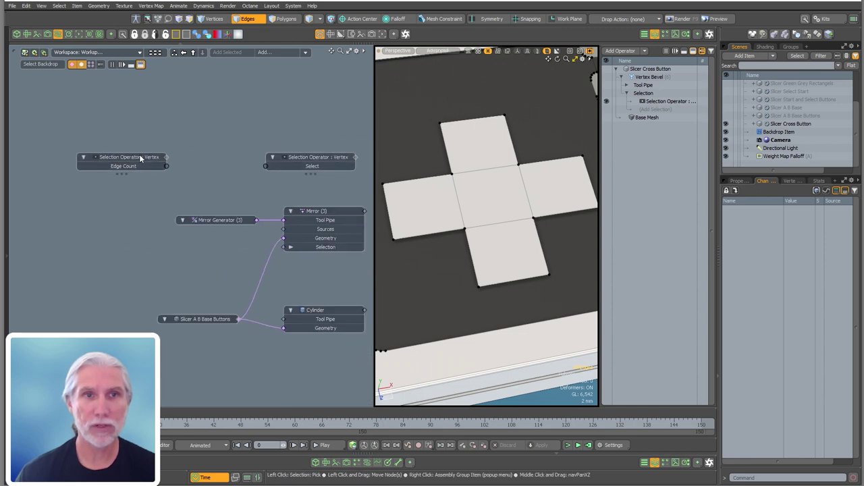
{"action": "left_click", "coordinate": [134, 156]}
{"action": "left_click", "coordinate": [167, 178]}
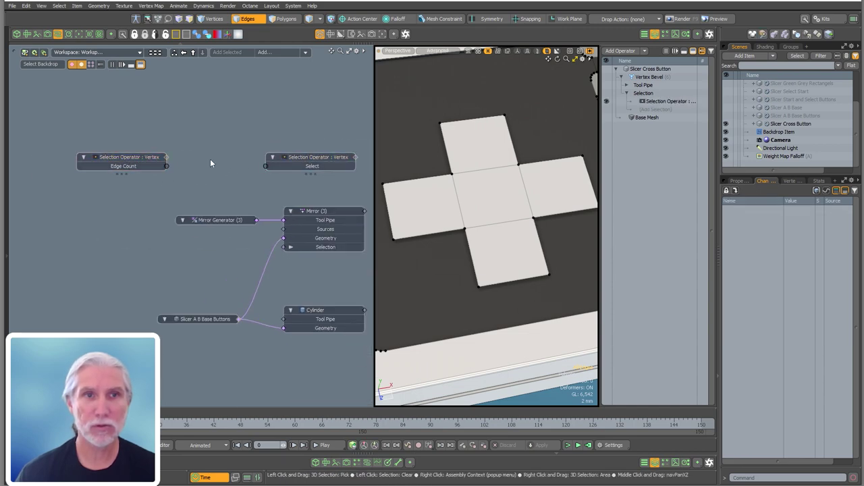
{"action": "middle_click_drag", "start_coordinate": [290, 186], "coordinate": [268, 186]}
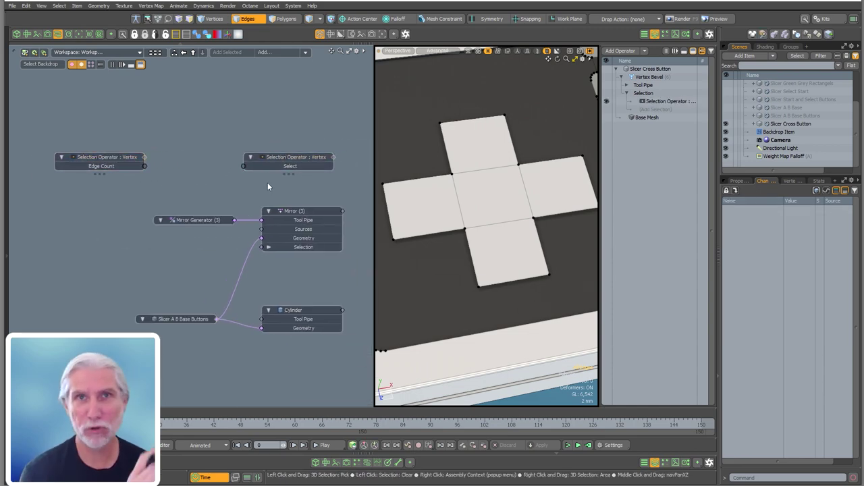
{"action": "left_click_drag", "start_coordinate": [143, 166], "coordinate": [178, 200]}
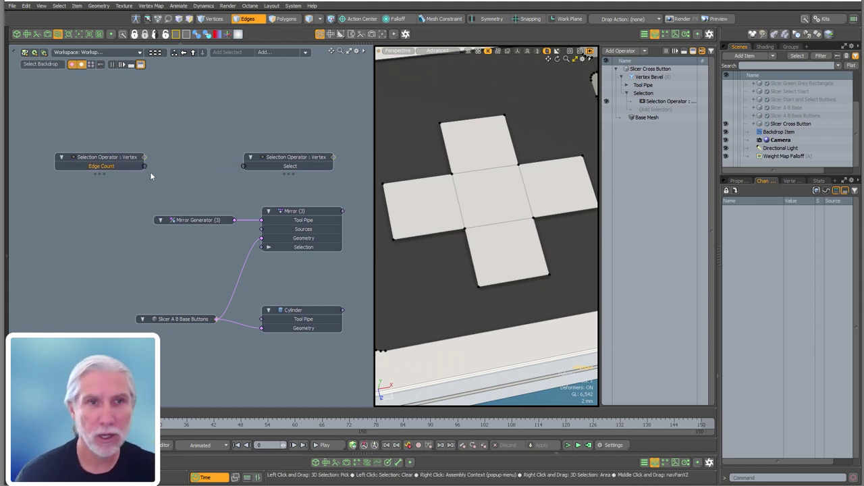
{"action": "left_click", "coordinate": [119, 162]}
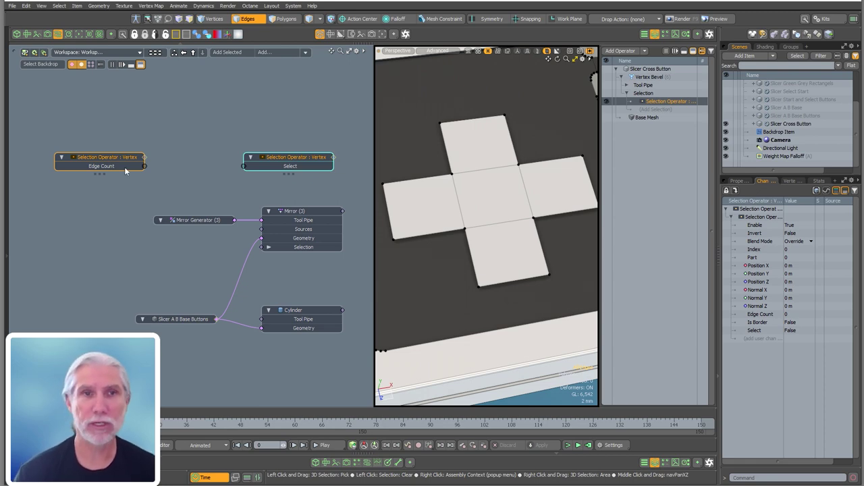
{"action": "left_click", "coordinate": [197, 174]}
Add the conditional modifier Logic:A is equal to B to the schematic.
{"action": "key", "text": "n"}
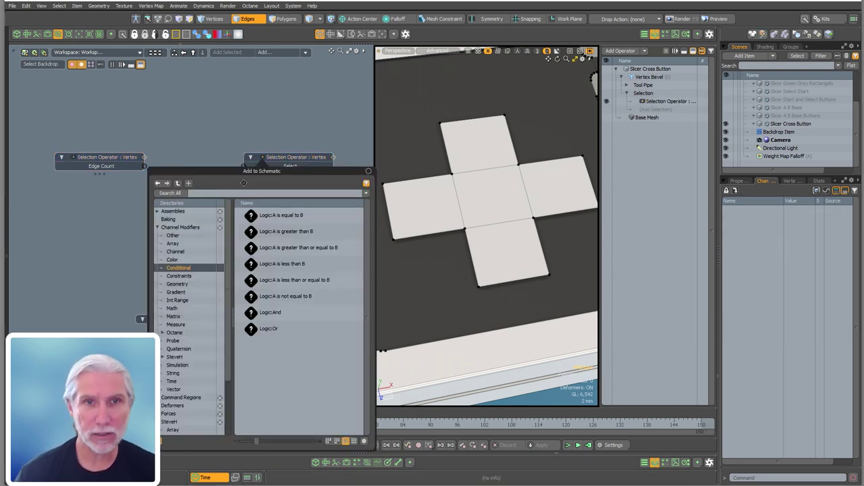
{"action": "left_click_drag", "start_coordinate": [244, 172], "coordinate": [232, 129]}
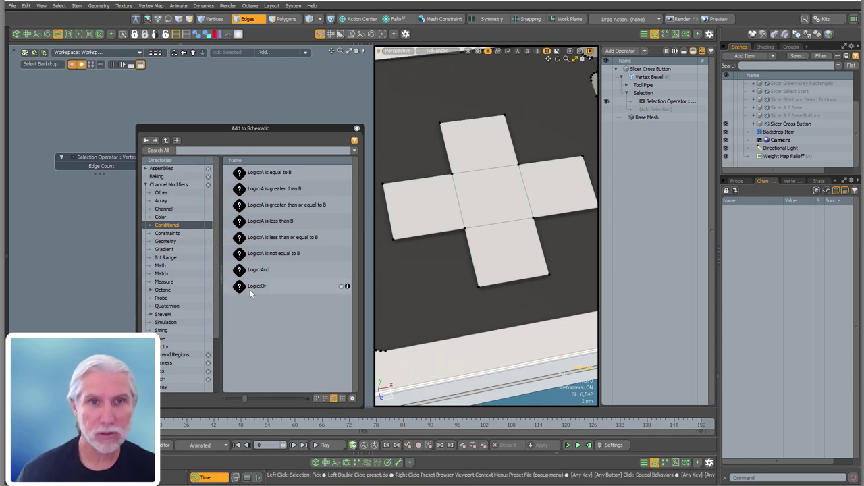
{"action": "left_click", "coordinate": [271, 174]}
{"action": "left_click", "coordinate": [267, 173]}
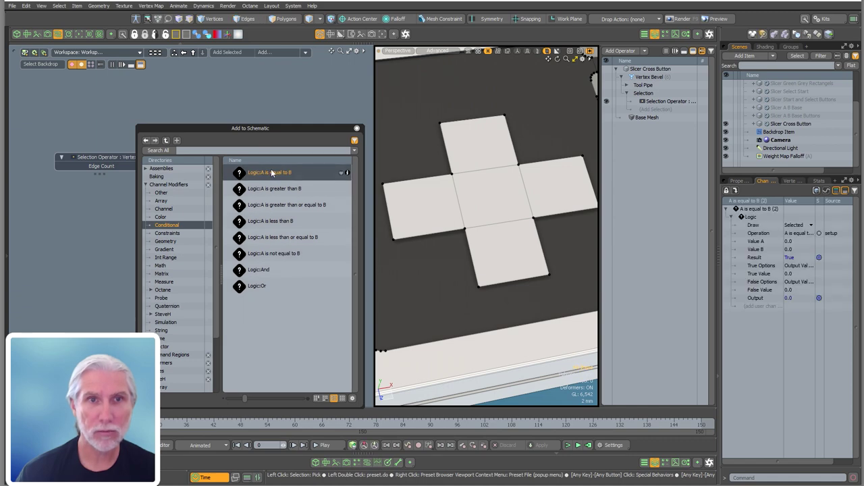
{"action": "left_click_drag", "start_coordinate": [285, 127], "coordinate": [500, 206]}
{"action": "double_click", "coordinate": [475, 251]}
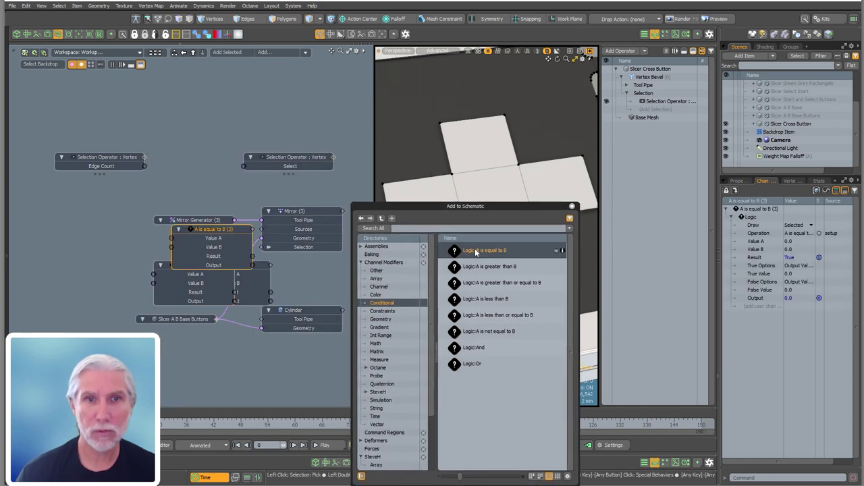
Spread the overlapping "A is equal to B" nodes apart and delete the two surplus copies.
{"action": "left_click", "coordinate": [229, 229]}
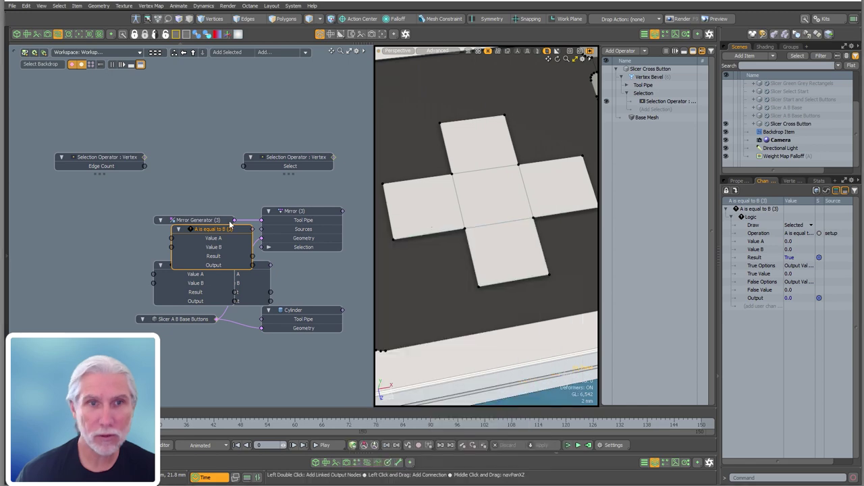
{"action": "left_click_drag", "start_coordinate": [223, 226], "coordinate": [214, 143]}
{"action": "left_click_drag", "start_coordinate": [197, 267], "coordinate": [133, 258]}
{"action": "left_click_drag", "start_coordinate": [236, 264], "coordinate": [204, 82]}
{"action": "left_click", "coordinate": [203, 156]}
{"action": "left_click", "coordinate": [132, 274], "text": "shift"}
{"action": "key", "text": "Delete"}
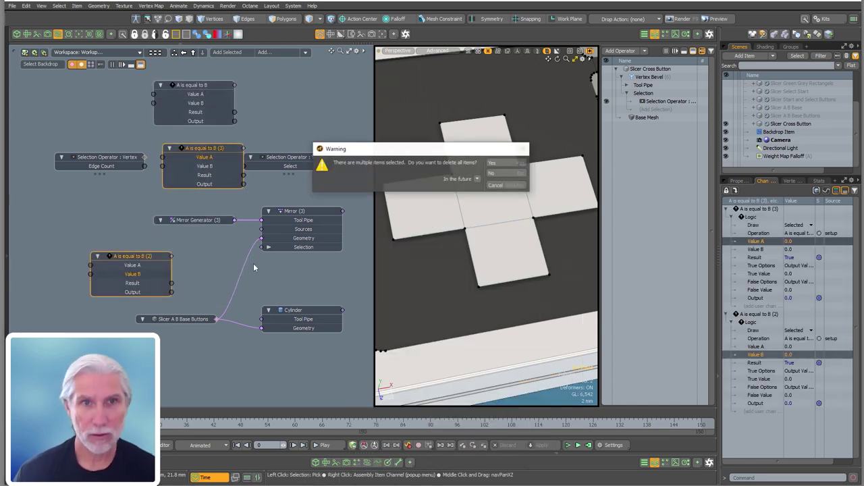
{"action": "left_click", "coordinate": [502, 163]}
Place the remaining "A is equal to B" node between the two selection operator nodes and link Edge Count to its Value A.
{"action": "left_click_drag", "start_coordinate": [210, 85], "coordinate": [211, 130]}
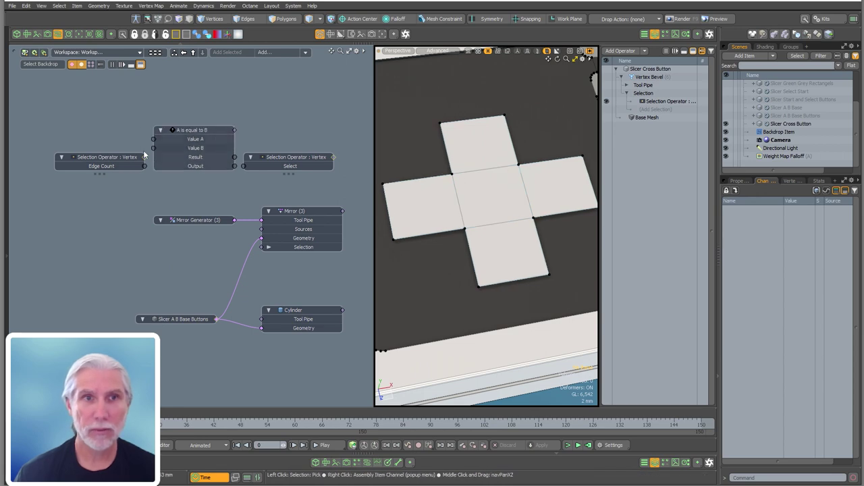
{"action": "middle_click_drag", "start_coordinate": [144, 152], "coordinate": [153, 179]}
{"action": "left_click_drag", "start_coordinate": [112, 180], "coordinate": [168, 165]}
{"action": "scroll", "coordinate": [131, 166], "scroll_direction": "up", "scroll_amount": 2}
{"action": "left_click", "coordinate": [103, 156]}
Configure the "A is equal to B" node with Value B 2.0, Output True Value with True Value 1.0, and Output False Value.
{"action": "left_click", "coordinate": [232, 157]}
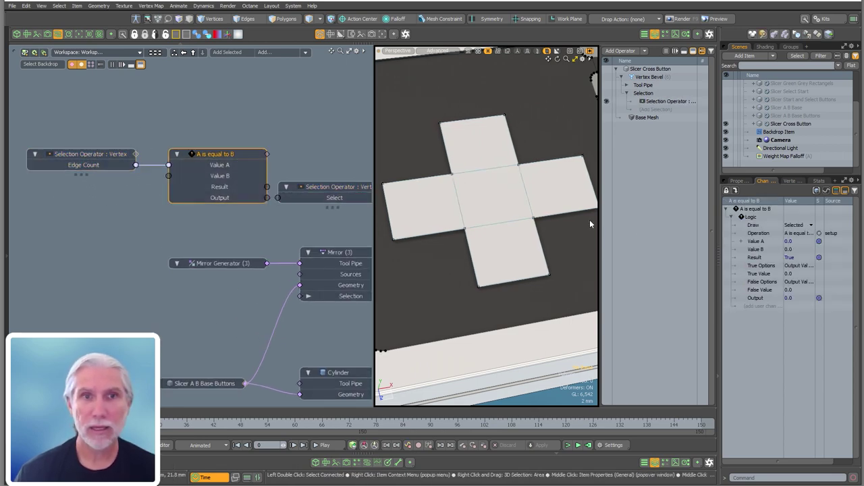
{"action": "left_click", "coordinate": [738, 181]}
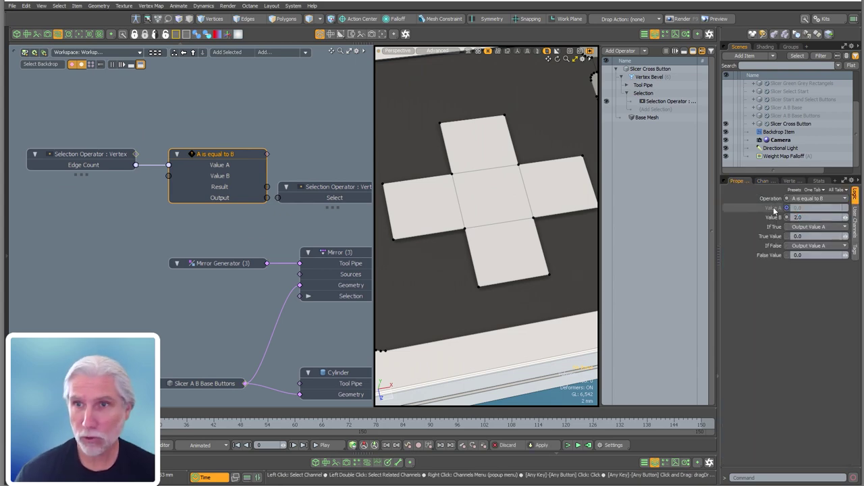
{"action": "left_click", "coordinate": [817, 227]}
{"action": "left_click", "coordinate": [817, 239]}
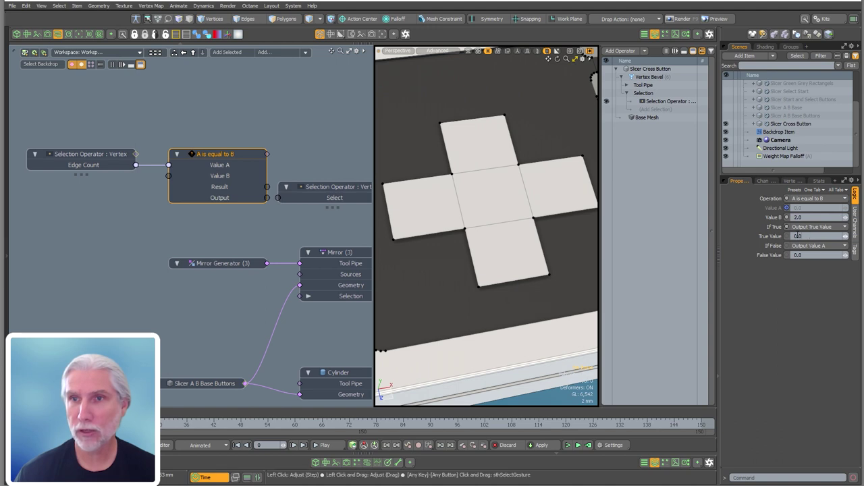
{"action": "left_click", "coordinate": [811, 237]}
{"action": "type", "text": "1"}
{"action": "key", "text": "Return"}
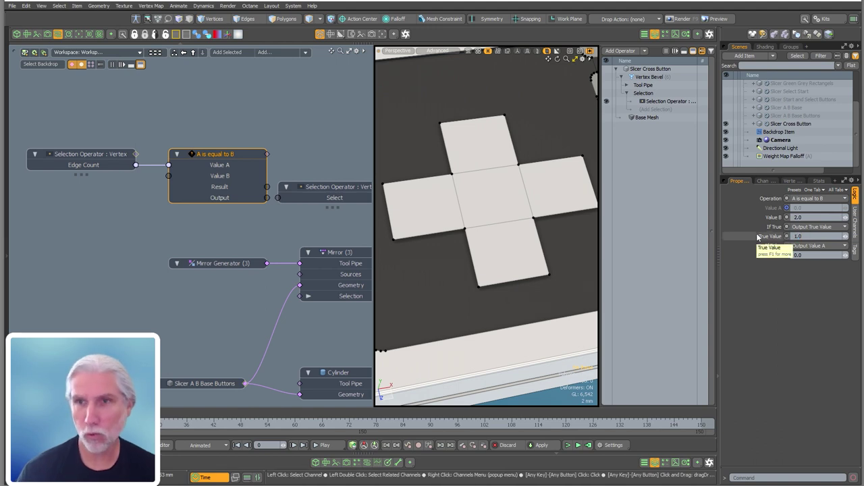
{"action": "left_click", "coordinate": [817, 246]}
{"action": "left_click", "coordinate": [812, 256]}
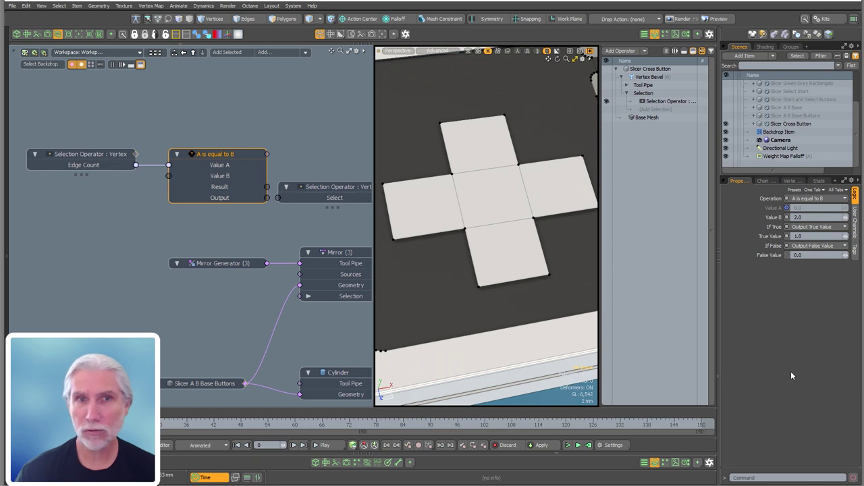
Link the Output of the "A is equal to B" node to the selection operator's Select channel.
{"action": "middle_click_drag", "start_coordinate": [235, 201], "coordinate": [203, 213]}
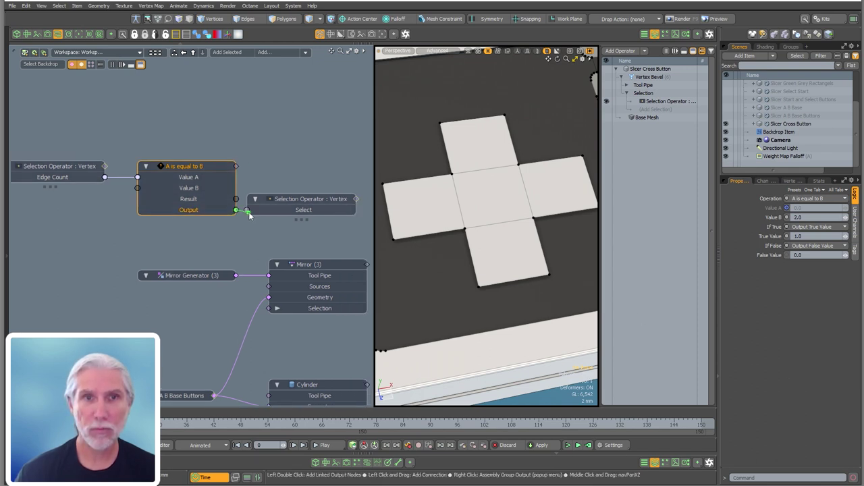
{"action": "left_click", "coordinate": [299, 198]}
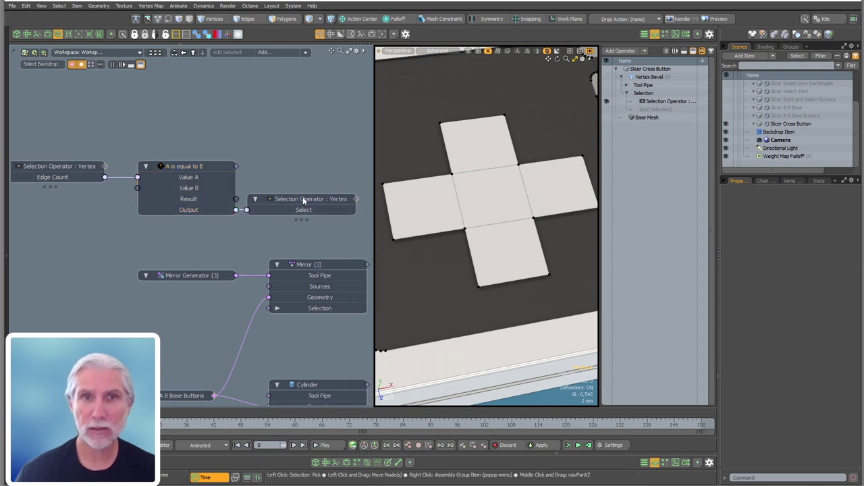
{"action": "scroll", "coordinate": [314, 197], "scroll_direction": "down", "scroll_amount": 3}
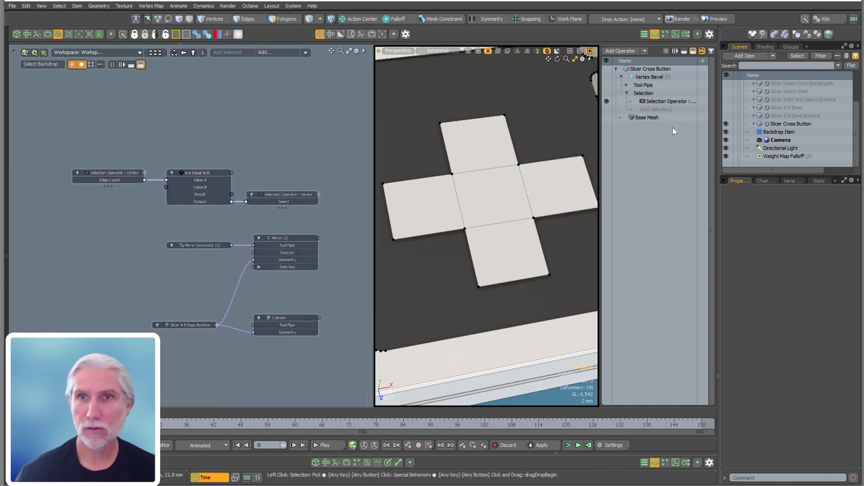
Enable the Vertex Bevel operation on the Slicer Cross Button and inspect its corners.
{"action": "left_click", "coordinate": [652, 77]}
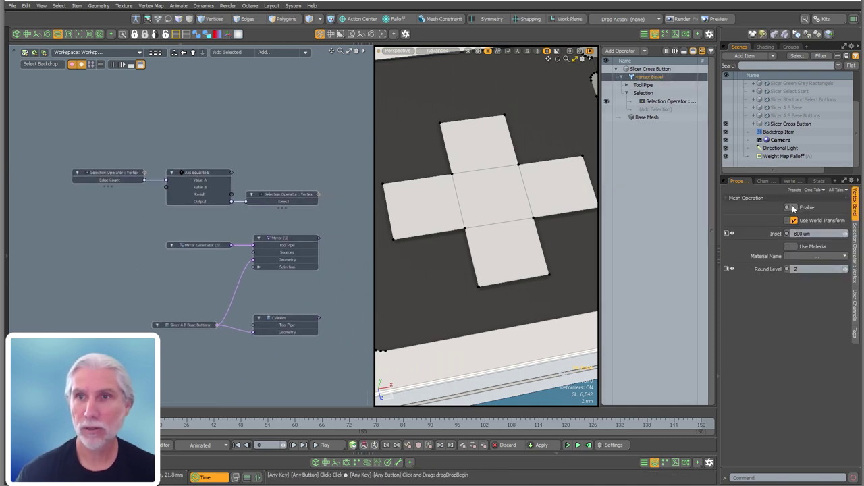
{"action": "left_click_drag", "start_coordinate": [480, 169], "coordinate": [508, 169], "text": "alt+shift"}
{"action": "left_click_drag", "start_coordinate": [415, 175], "coordinate": [506, 193], "text": "ctrl+alt"}
{"action": "scroll", "coordinate": [478, 198], "scroll_direction": "down", "scroll_amount": 5}
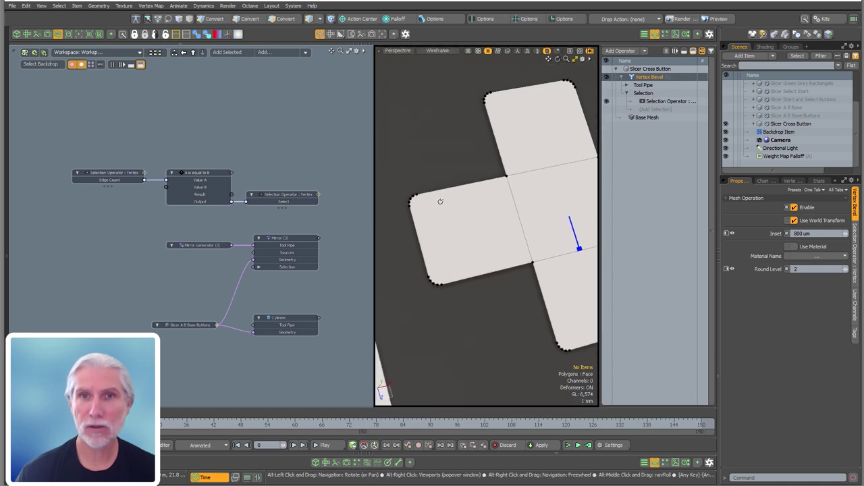
{"action": "left_click_drag", "start_coordinate": [532, 225], "coordinate": [481, 225], "text": "alt"}
{"action": "scroll", "coordinate": [233, 189], "scroll_direction": "up", "scroll_amount": 5}
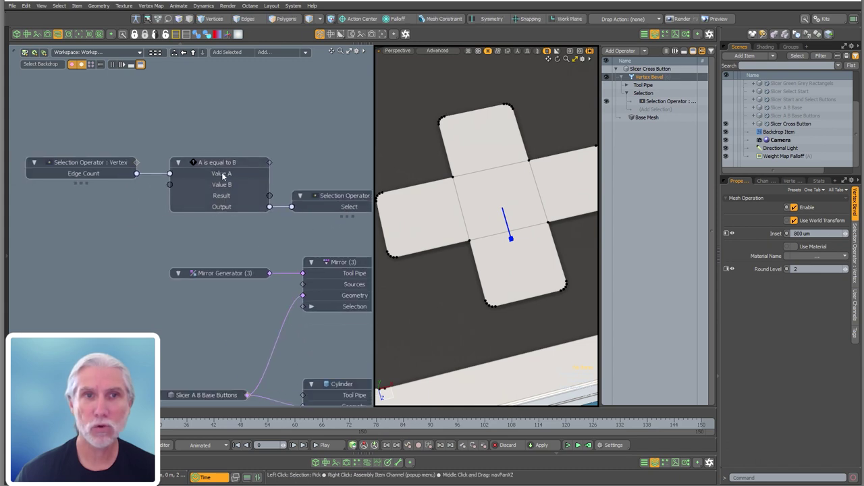
{"action": "scroll", "coordinate": [257, 178], "scroll_direction": "down", "scroll_amount": 1}
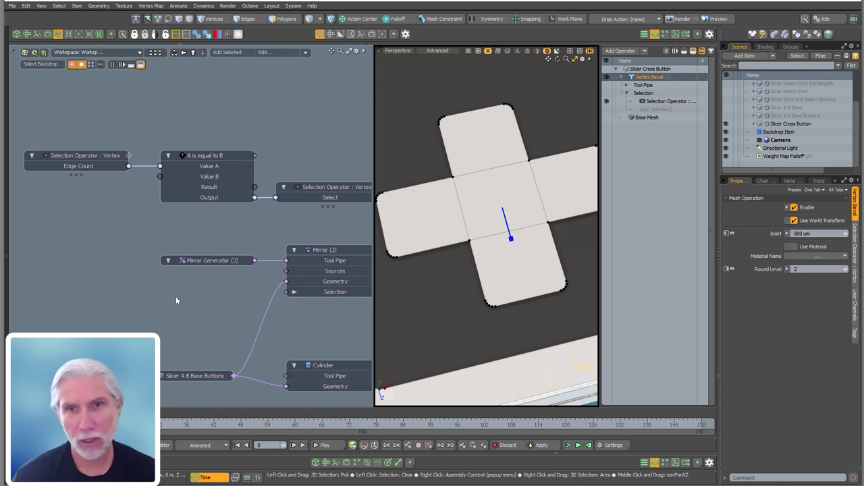
Collapse the Vertex Bevel operation's contents and hide the schematic so the 3D view fills the area.
{"action": "mouse_move", "coordinate": [502, 236]}
{"action": "left_mouse_down", "text": "alt"}
{"action": "mouse_move", "coordinate": [495, 199]}
{"action": "mouse_move", "coordinate": [490, 238]}
{"action": "mouse_move", "coordinate": [507, 231]}
{"action": "left_mouse_up", "text": "alt"}
{"action": "key", "text": "Escape"}
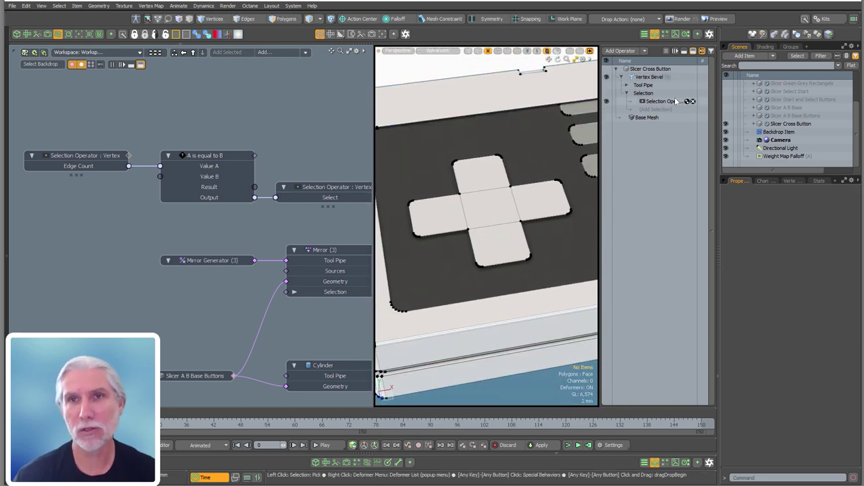
{"action": "left_click", "coordinate": [622, 77]}
{"action": "left_click_drag", "start_coordinate": [511, 204], "coordinate": [507, 248], "text": "alt"}
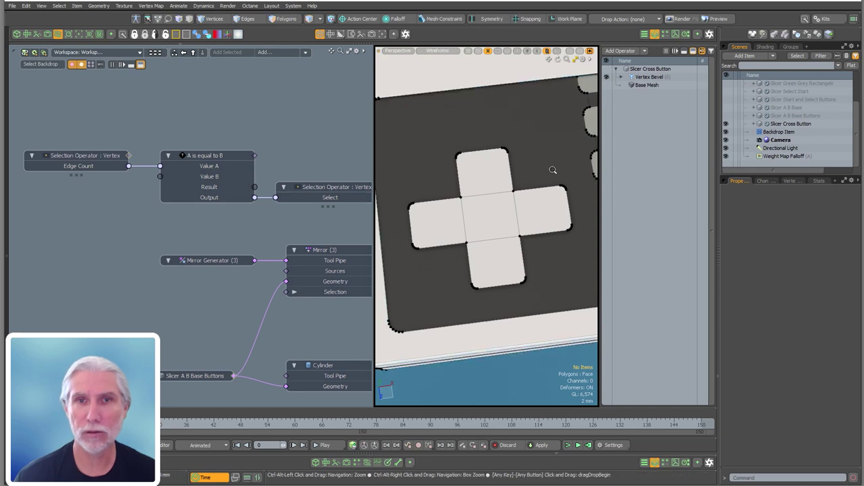
{"action": "left_click_drag", "start_coordinate": [544, 169], "coordinate": [486, 144], "text": "ctrl+alt"}
{"action": "left_click", "coordinate": [58, 34]}
{"action": "left_click_drag", "start_coordinate": [150, 136], "coordinate": [190, 147], "text": "alt+shift"}
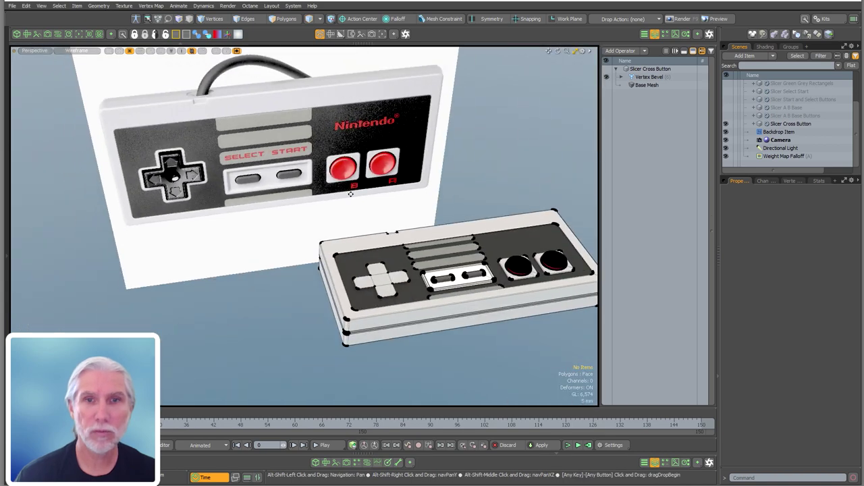
Adjust the Vertex Bevel inset interactively to 650 um, judging the cross button's corners in the 3D view.
{"action": "left_click_drag", "start_coordinate": [406, 303], "coordinate": [342, 270], "text": "alt+shift"}
{"action": "left_click_drag", "start_coordinate": [342, 270], "coordinate": [342, 324], "text": "alt"}
{"action": "left_click_drag", "start_coordinate": [285, 246], "coordinate": [392, 246], "text": "ctrl+alt"}
{"action": "left_click", "coordinate": [663, 80]}
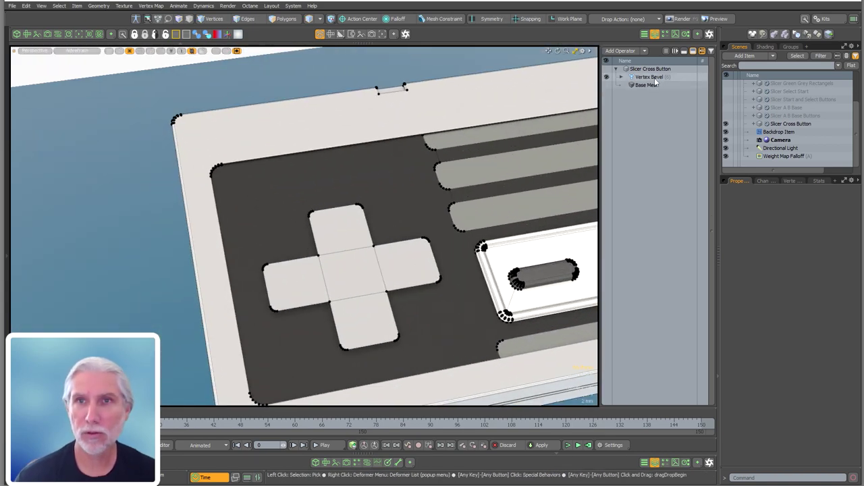
{"action": "left_click_drag", "start_coordinate": [383, 241], "coordinate": [389, 220]}
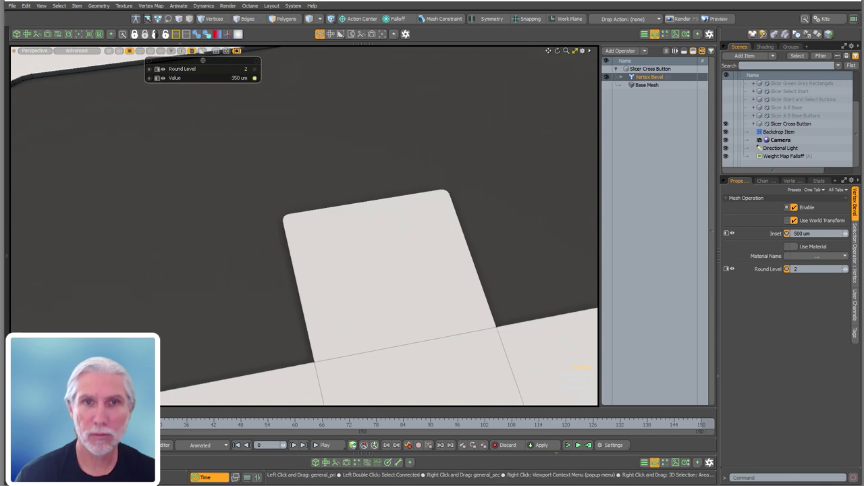
{"action": "left_click_drag", "start_coordinate": [398, 268], "coordinate": [346, 278], "text": "ctrl+alt"}
{"action": "left_click_drag", "start_coordinate": [354, 236], "coordinate": [365, 229], "text": "alt"}
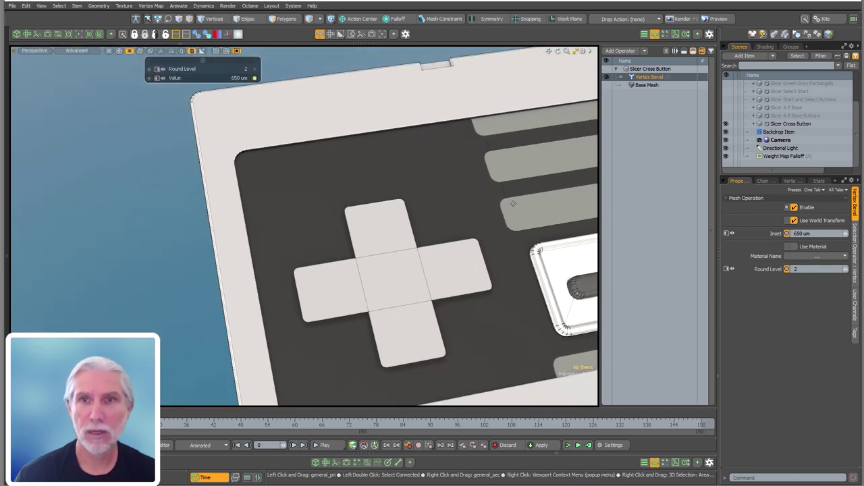
{"action": "left_click", "coordinate": [656, 180]}
Add a Thicken mesh operation above the Vertex Bevel on the Slicer Cross Button.
{"action": "left_click_drag", "start_coordinate": [524, 258], "coordinate": [433, 237], "text": "alt"}
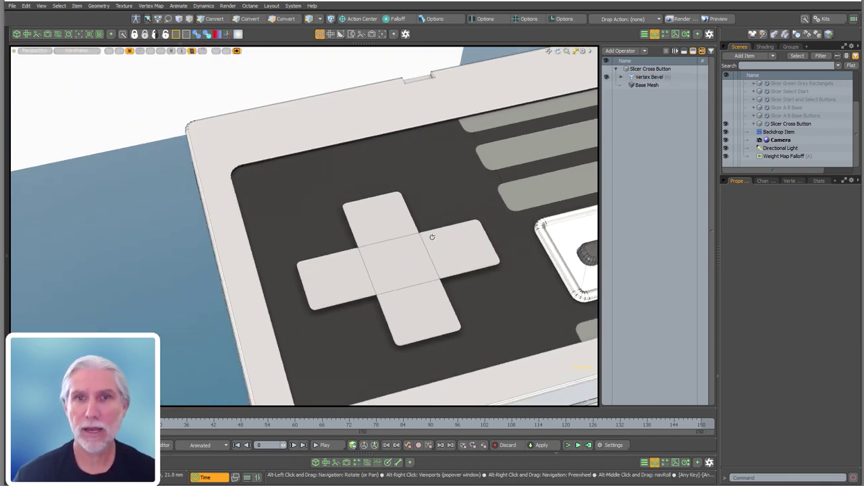
{"action": "double_click", "coordinate": [648, 215]}
{"action": "type", "text": "thick"}
{"action": "key", "text": "Return"}
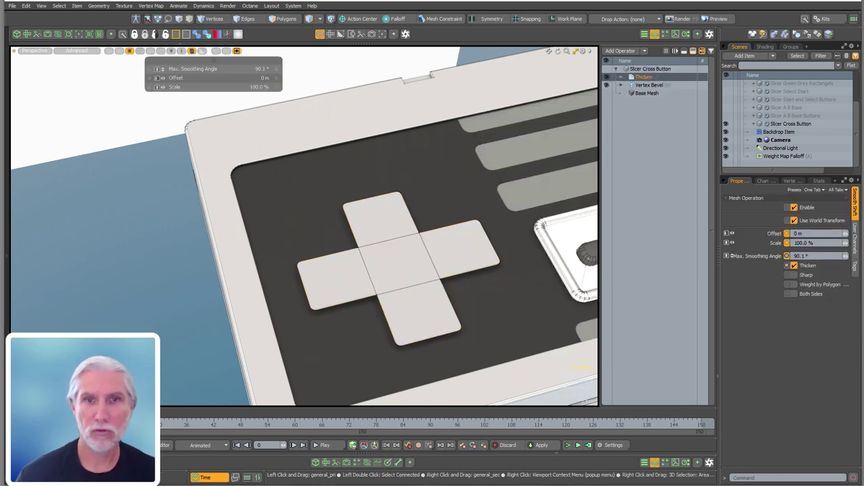
Give the cross shape a small thickness by adjusting the Thicken operation interactively in the 3D view.
{"action": "mouse_move", "coordinate": [370, 229]}
{"action": "left_mouse_down", "text": "alt"}
{"action": "mouse_move", "coordinate": [386, 250]}
{"action": "mouse_move", "coordinate": [385, 223]}
{"action": "left_mouse_up", "text": "alt"}
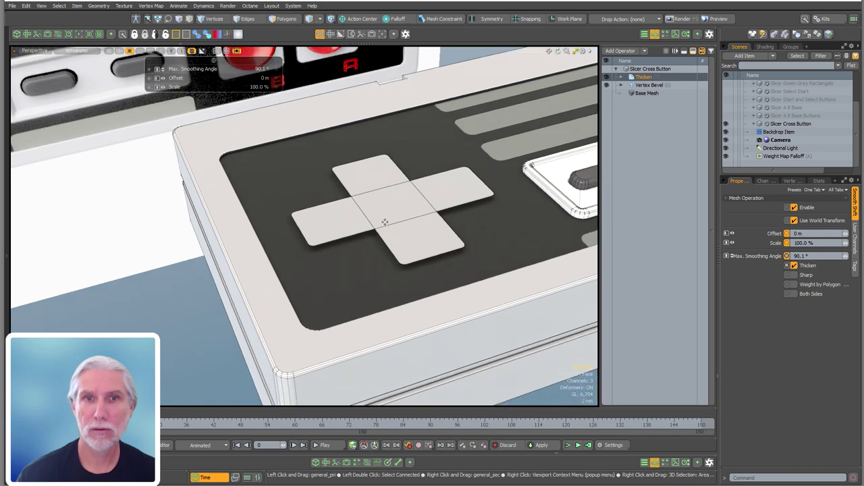
{"action": "left_click_drag", "start_coordinate": [385, 258], "coordinate": [273, 299]}
{"action": "key", "text": "space"}
{"action": "left_click", "coordinate": [274, 299]}
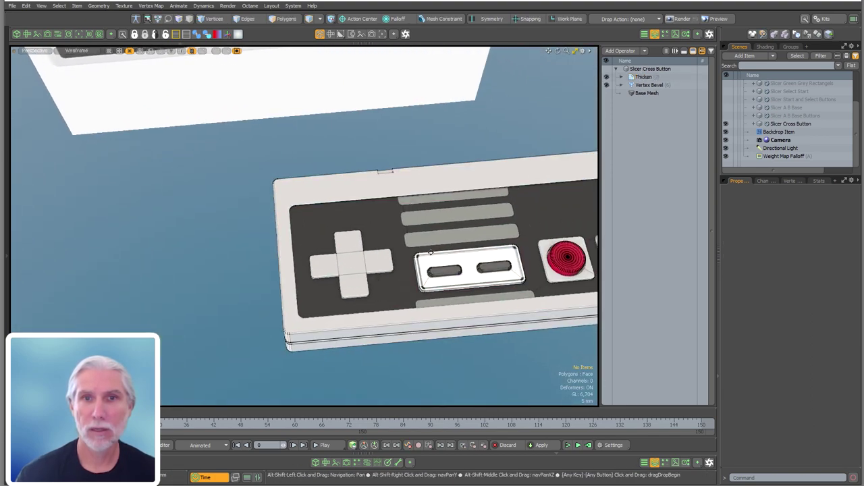
Select the NES mesh, hide the Slicer Cross Button, and tidy the NES operation list by collapsing its nested entries.
{"action": "left_click_drag", "start_coordinate": [585, 208], "coordinate": [524, 201], "text": "alt+shift"}
{"action": "left_click", "coordinate": [413, 191]}
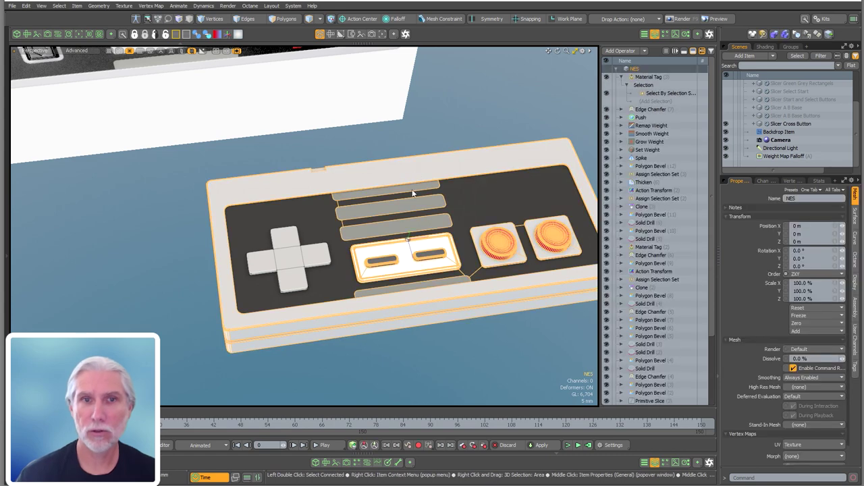
{"action": "left_click", "coordinate": [725, 124]}
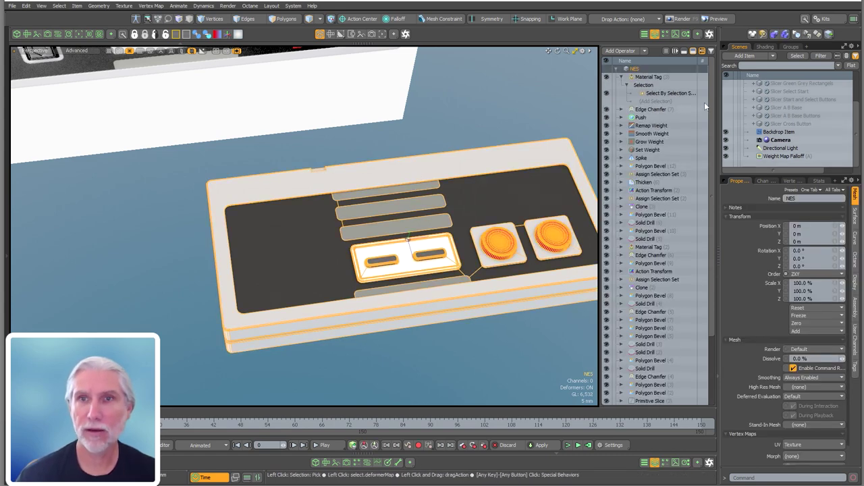
{"action": "left_click", "coordinate": [616, 69]}
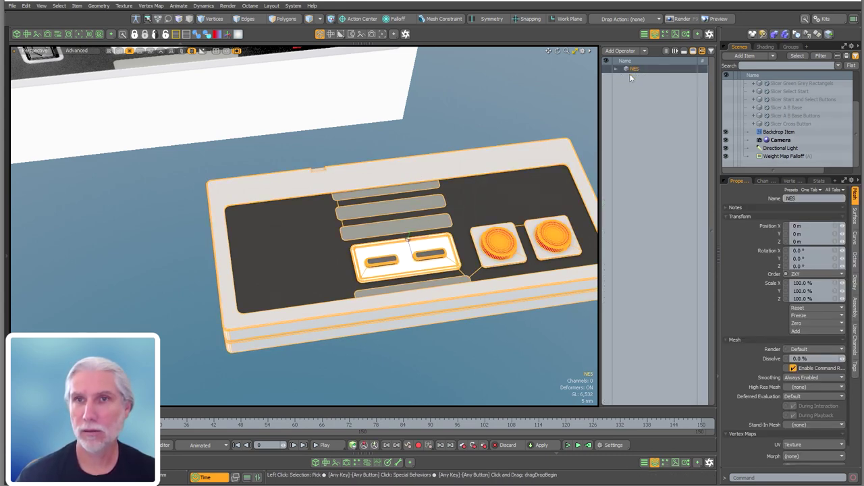
{"action": "left_click", "coordinate": [616, 69]}
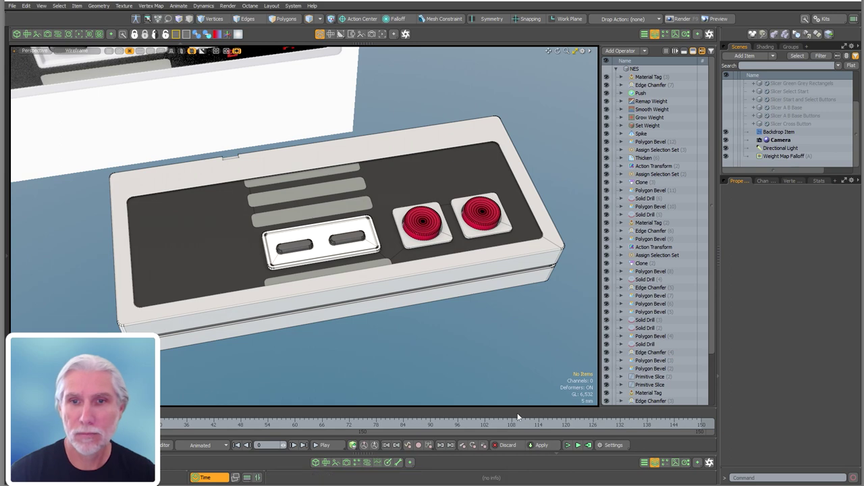
Add a Solid Drill operation to the NES mesh with Slicer Cross Button as the driver surface and Stencil as the operation.
{"action": "key", "text": "ctrl+shift+a"}
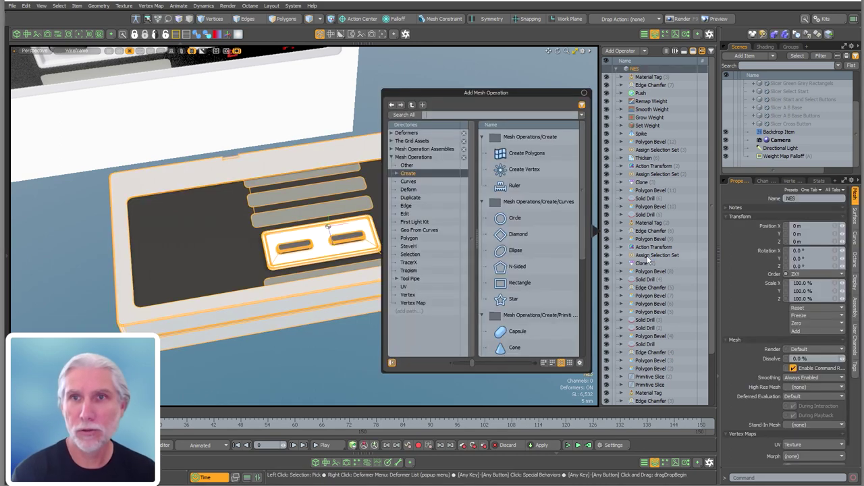
{"action": "type", "text": "sol"}
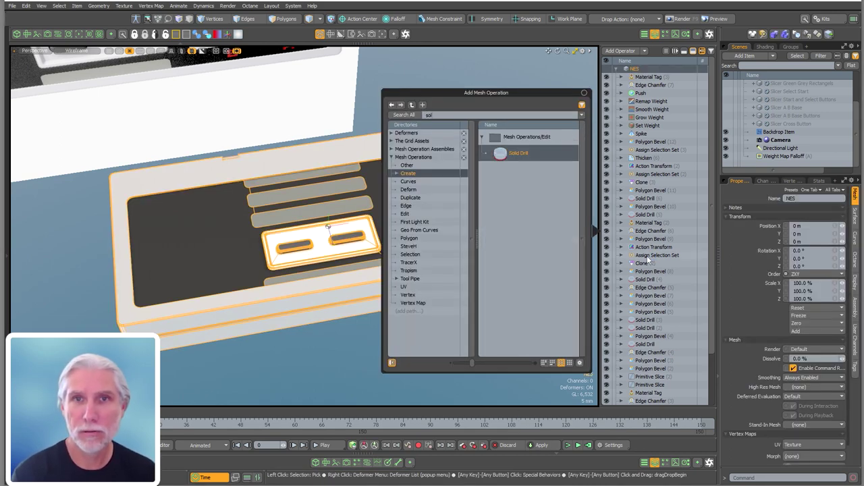
{"action": "type", "text": "id"}
{"action": "key", "text": "Return"}
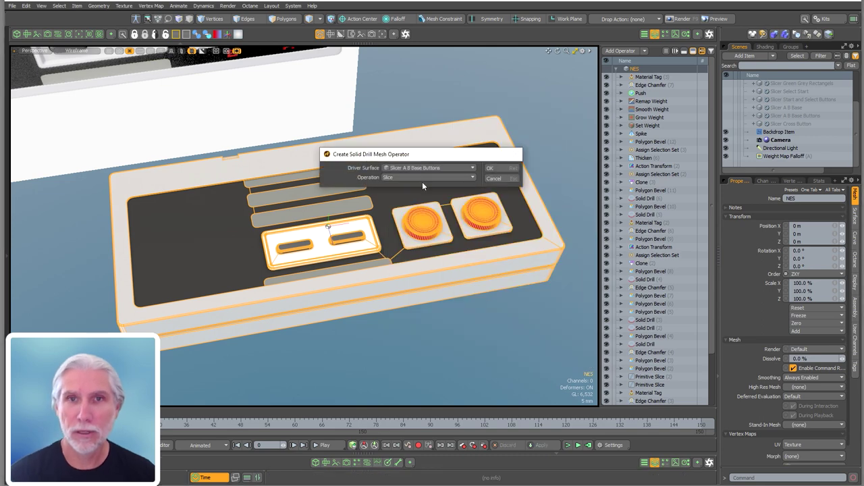
{"action": "left_click", "coordinate": [442, 167]}
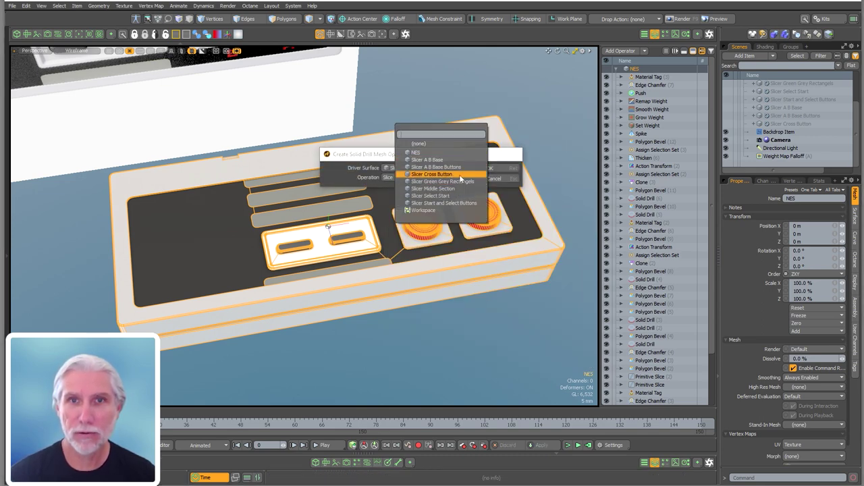
{"action": "left_click", "coordinate": [449, 174]}
{"action": "left_click", "coordinate": [433, 177]}
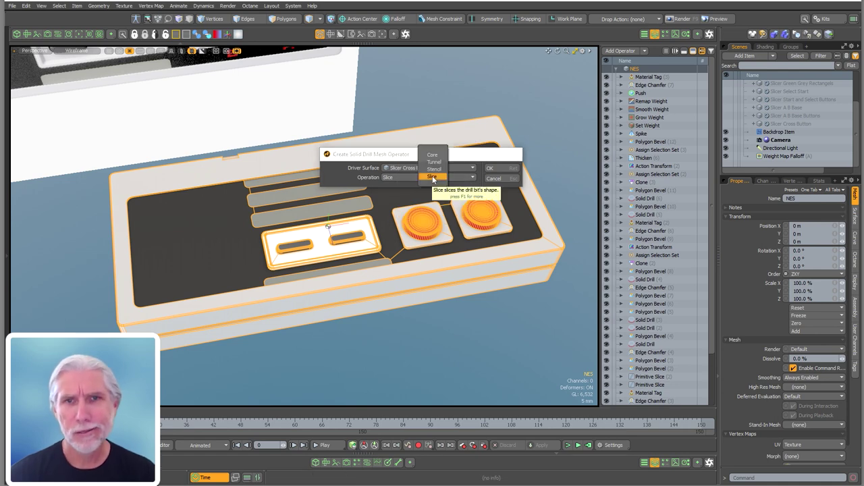
{"action": "left_click", "coordinate": [433, 168]}
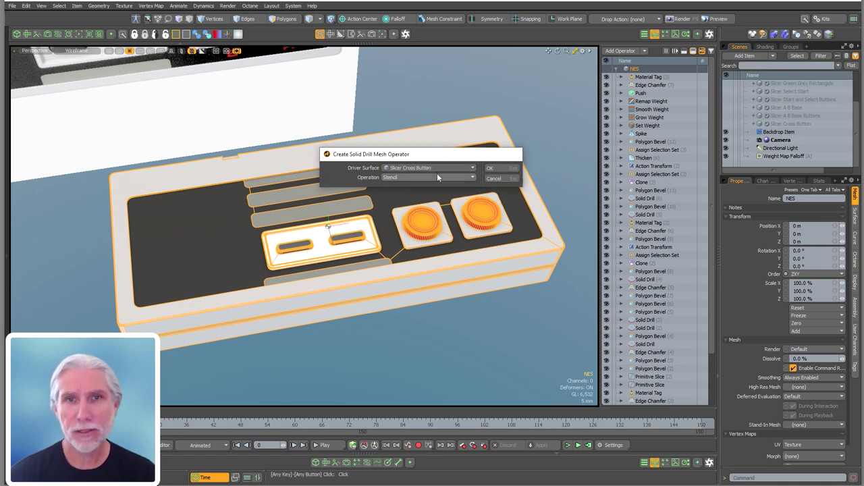
{"action": "left_click", "coordinate": [490, 168]}
{"action": "left_click", "coordinate": [571, 168]}
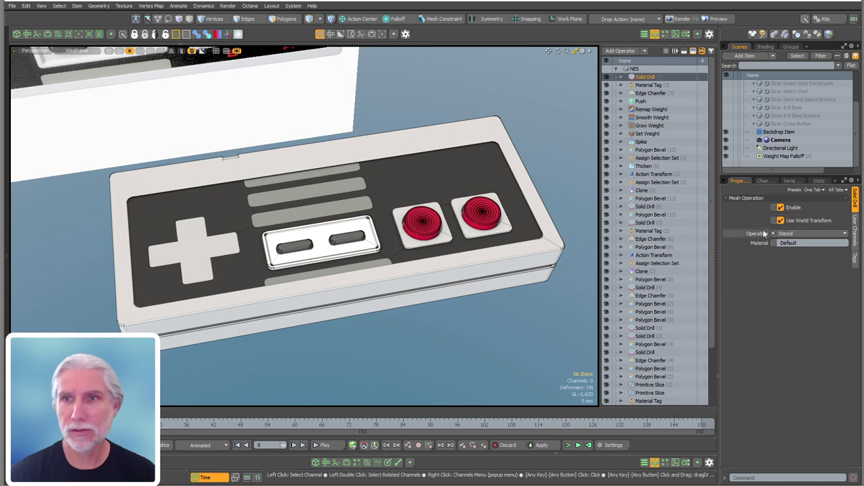
Set the cross Solid Drill's material to White Plastic, checking the exact material name in the shader tree.
{"action": "left_click", "coordinate": [765, 47]}
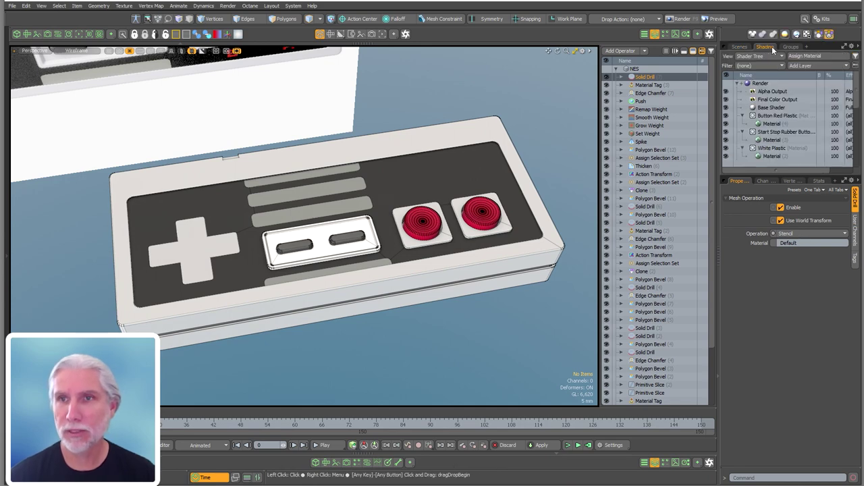
{"action": "left_click_drag", "start_coordinate": [857, 97], "coordinate": [856, 97]}
{"action": "left_click_drag", "start_coordinate": [801, 243], "coordinate": [707, 241]}
{"action": "type", "text": "Whit"}
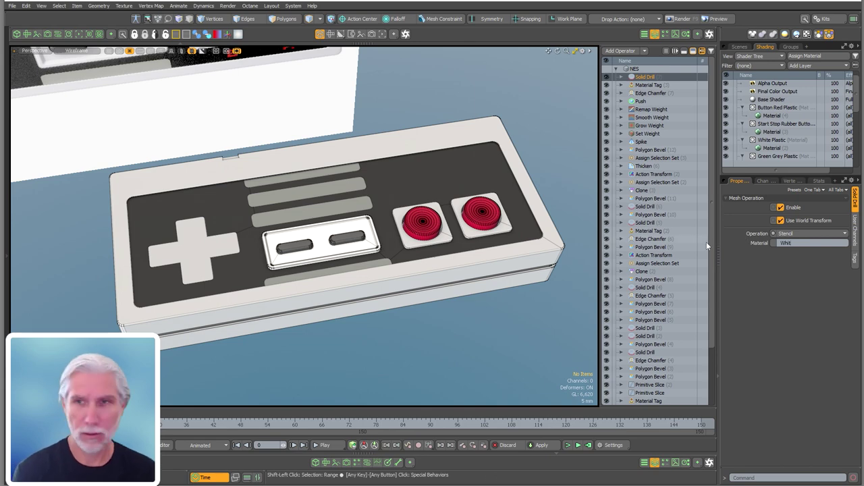
{"action": "type", "text": "White Plastic"}
{"action": "key", "text": "Return"}
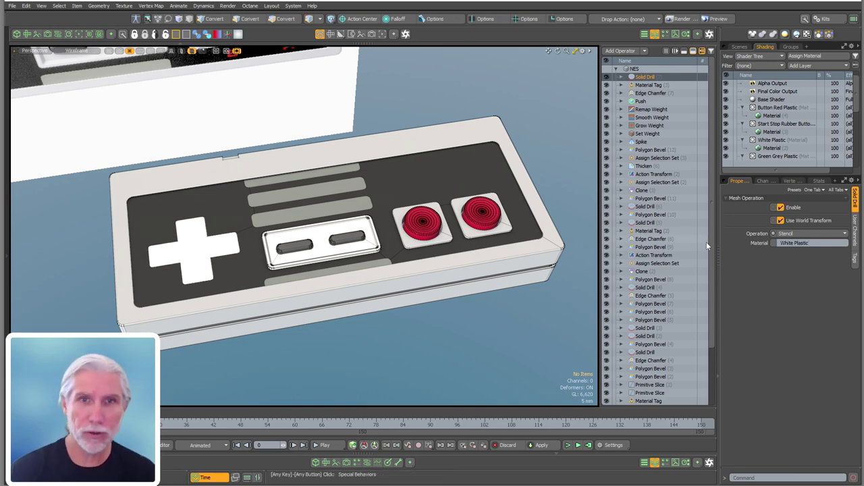
Compare the stencilled cross with the reference photo and add a Polygon Bevel operation above the Solid Drill on the NES mesh.
{"action": "left_click_drag", "start_coordinate": [398, 290], "coordinate": [683, 81], "text": "alt"}
{"action": "left_click_drag", "start_coordinate": [488, 138], "coordinate": [328, 148], "text": "alt+shift"}
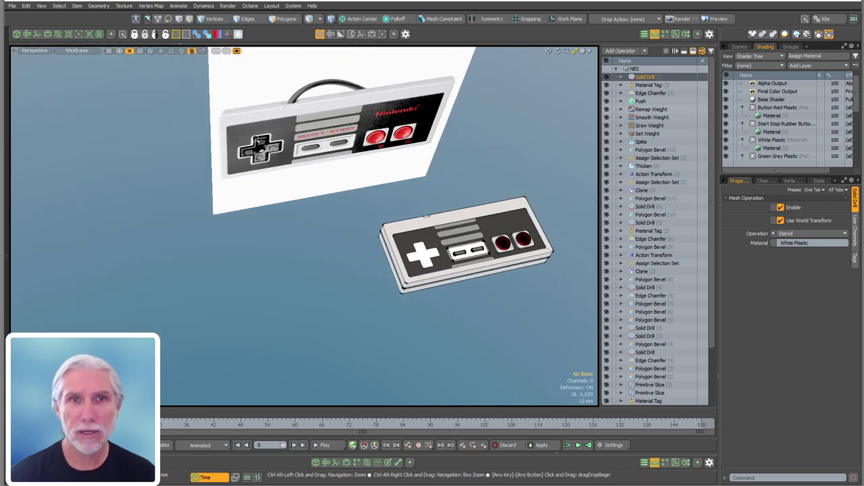
{"action": "left_click_drag", "start_coordinate": [257, 140], "coordinate": [405, 164], "text": "ctrl+alt"}
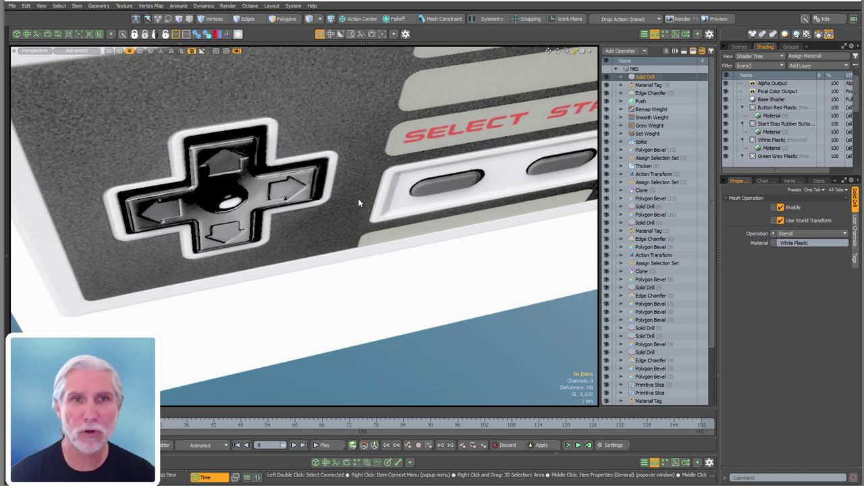
{"action": "left_click_drag", "start_coordinate": [432, 208], "coordinate": [338, 181], "text": "ctrl+alt"}
{"action": "left_click_drag", "start_coordinate": [331, 249], "coordinate": [352, 284], "text": "ctrl+alt"}
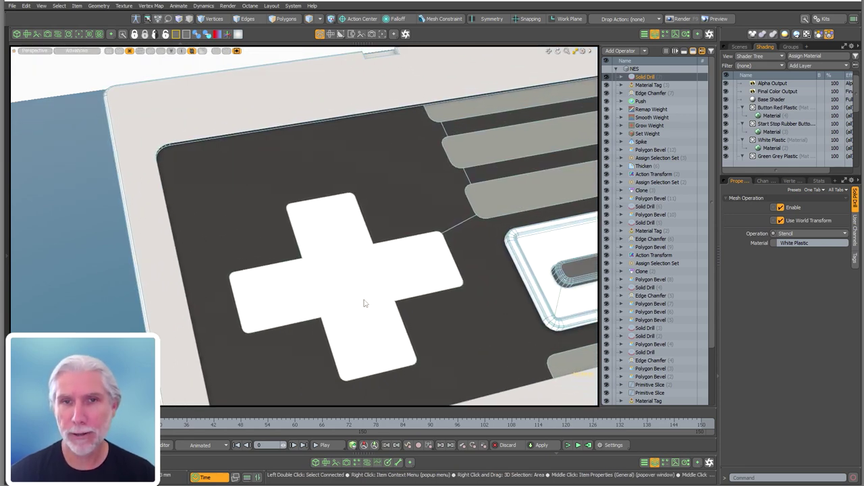
{"action": "key", "text": "F6"}
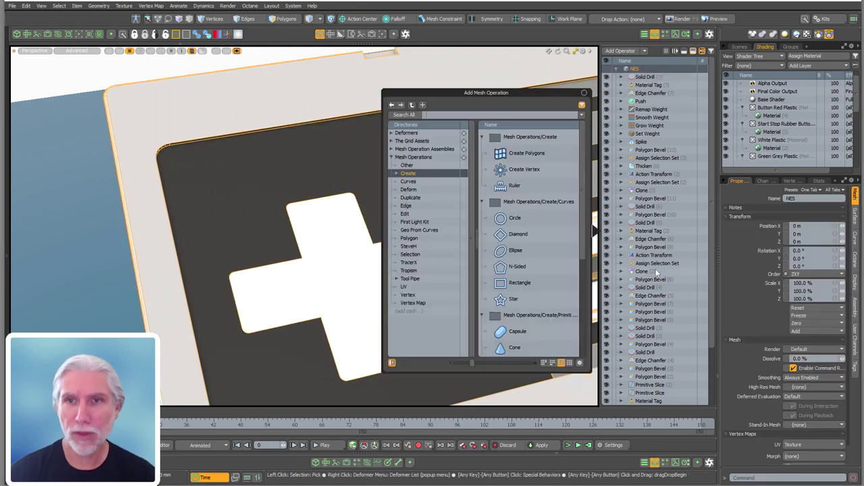
{"action": "type", "text": "po"}
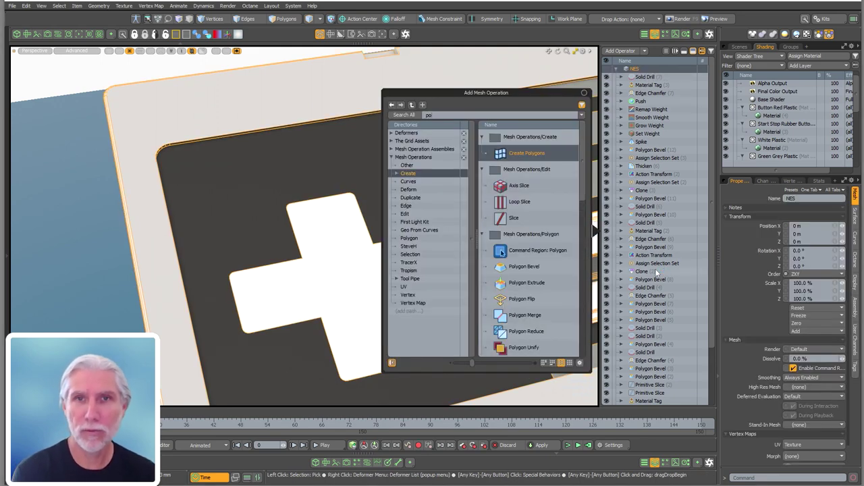
{"action": "type", "text": "lygon b"}
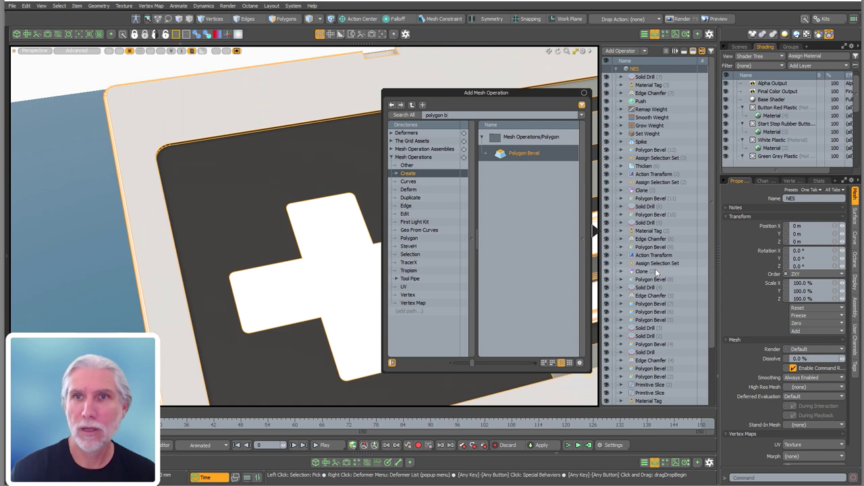
{"action": "key", "text": "Return"}
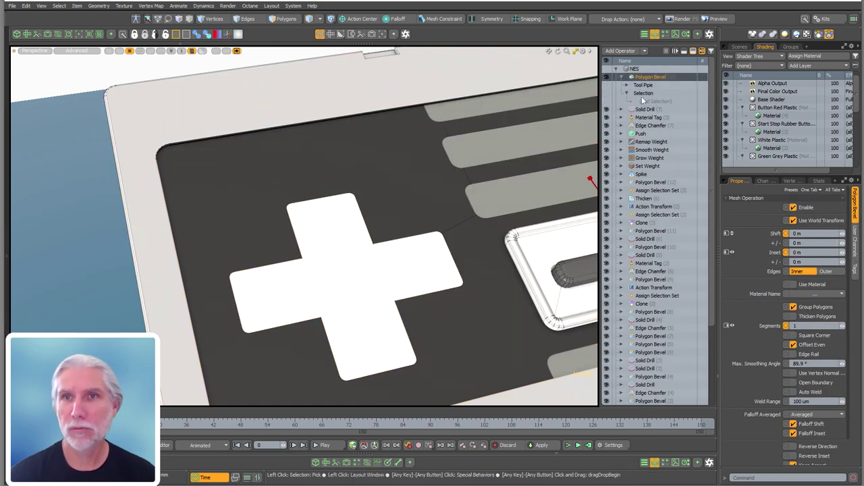
Limit the Polygon Bevel with Select by Previous Operation, using Solid Drill (7) as source and Stencil Polygons as the selection name.
{"action": "left_click", "coordinate": [643, 100]}
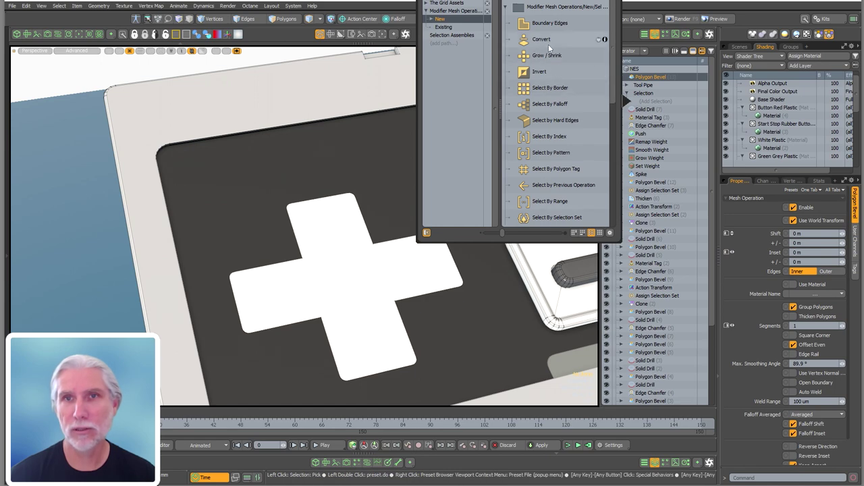
{"action": "double_click", "coordinate": [559, 185]}
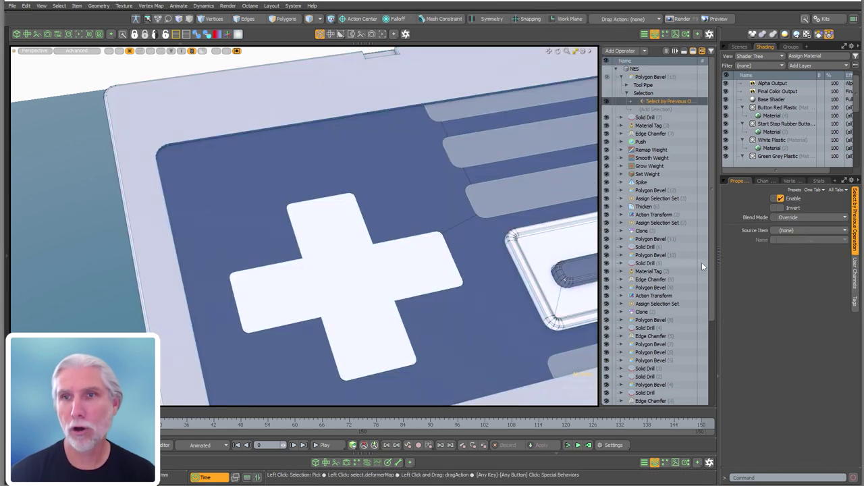
{"action": "left_click", "coordinate": [799, 231]}
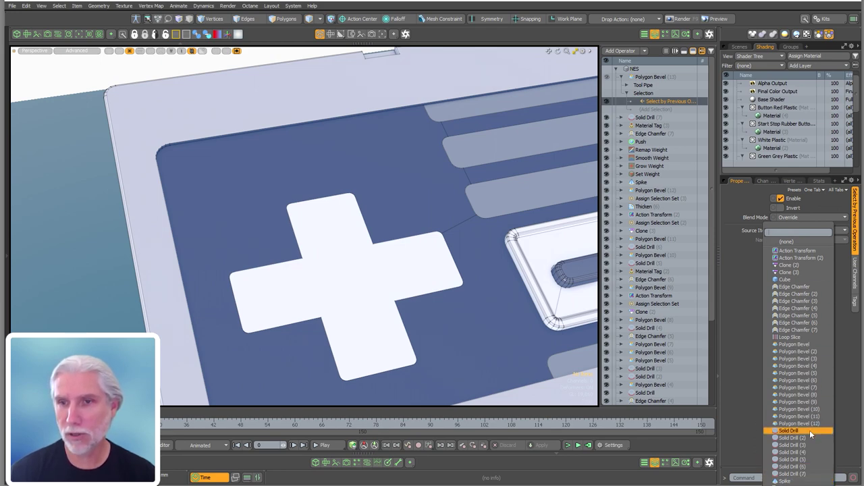
{"action": "left_click", "coordinate": [809, 467]}
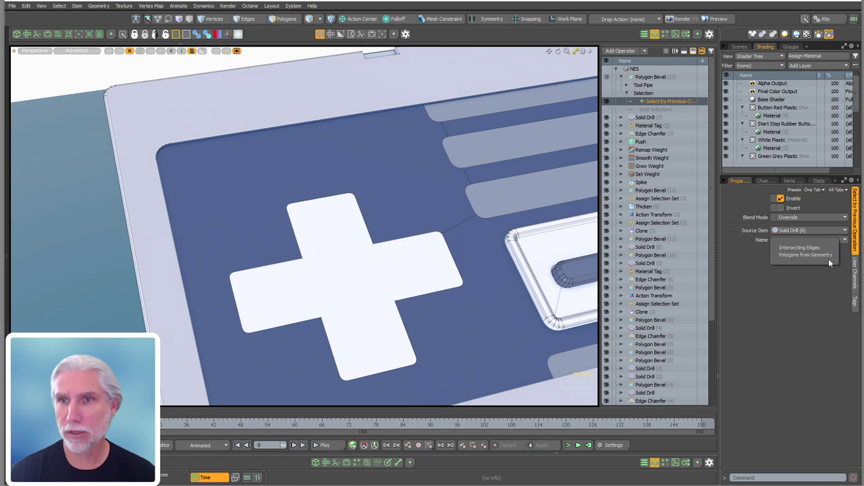
{"action": "left_click", "coordinate": [827, 255]}
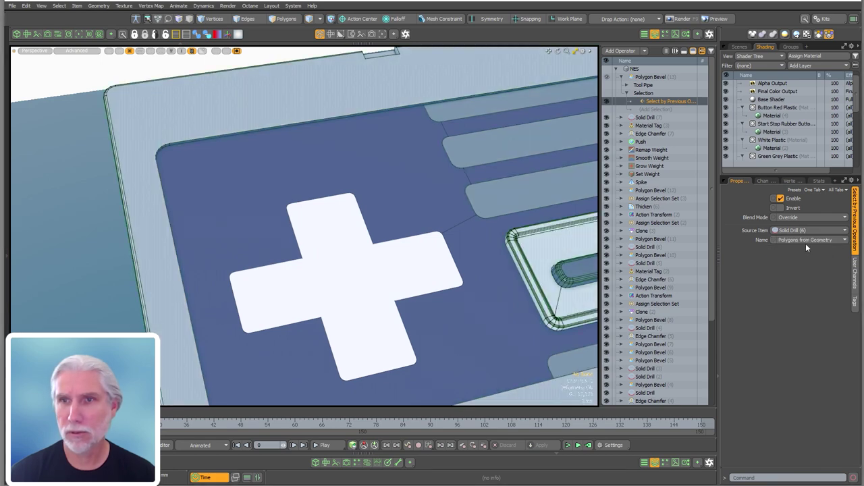
{"action": "left_click", "coordinate": [800, 230]}
{"action": "left_click", "coordinate": [806, 235]}
{"action": "left_click", "coordinate": [805, 239]}
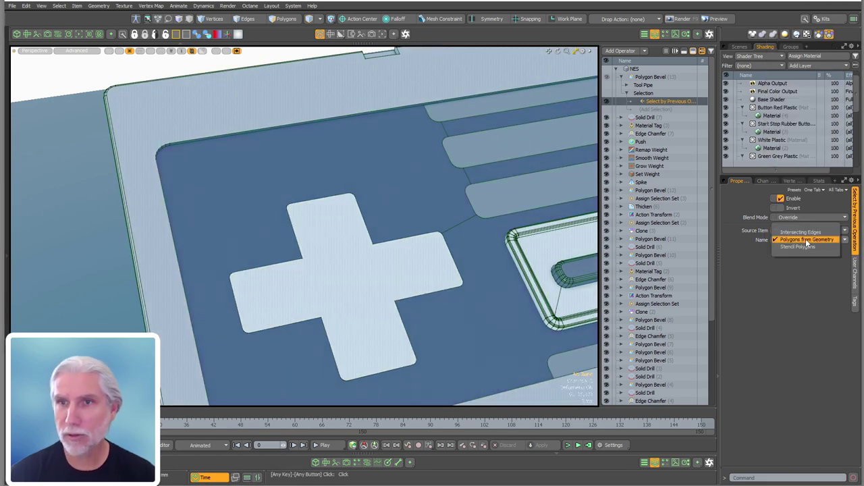
{"action": "left_click", "coordinate": [806, 247]}
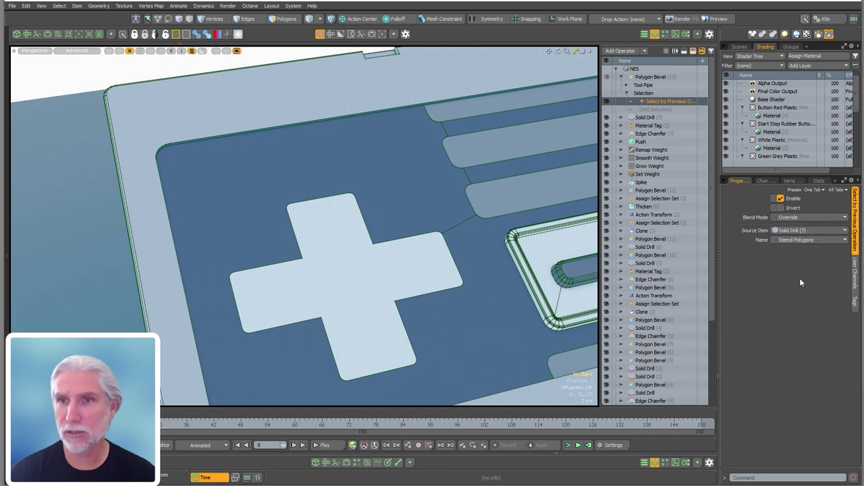
Inset the cross polygons interactively with the Polygon Bevel to 600 um, judging the rounded corner up close.
{"action": "left_click_drag", "start_coordinate": [438, 286], "coordinate": [376, 246], "text": "alt"}
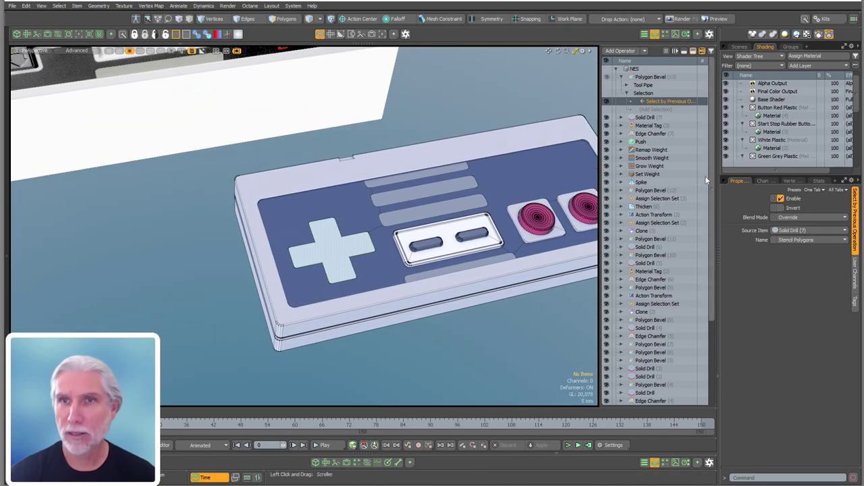
{"action": "left_click", "coordinate": [650, 77]}
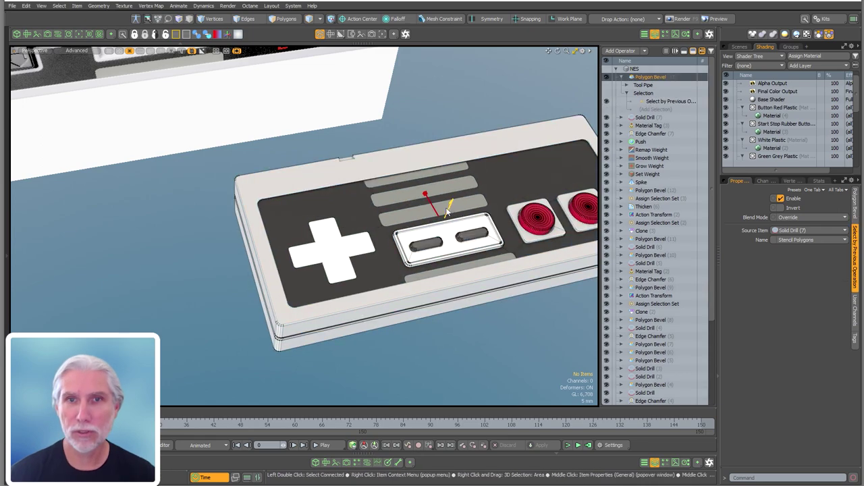
{"action": "scroll", "coordinate": [409, 213], "scroll_direction": "up", "scroll_amount": 4}
{"action": "left_click", "coordinate": [334, 250]}
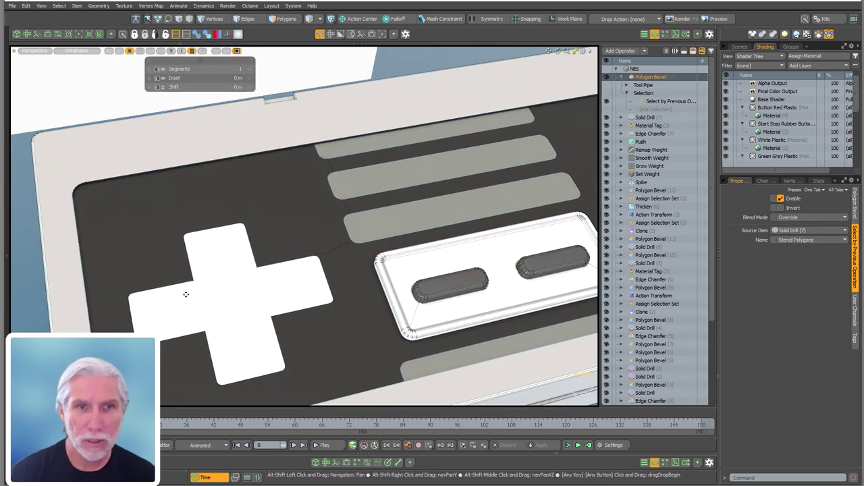
{"action": "left_click_drag", "start_coordinate": [185, 293], "coordinate": [239, 289], "text": "ctrl+alt"}
{"action": "scroll", "coordinate": [318, 270], "scroll_direction": "down", "scroll_amount": 3}
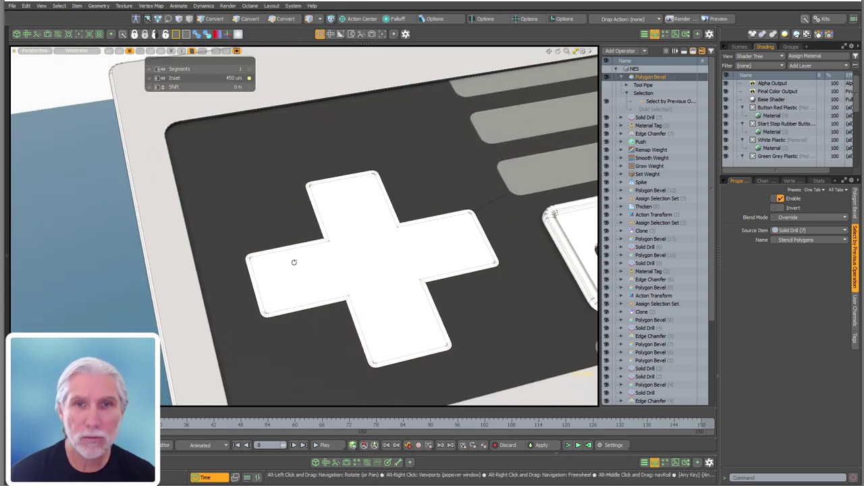
{"action": "scroll", "coordinate": [293, 262], "scroll_direction": "up", "scroll_amount": 5}
{"action": "scroll", "coordinate": [313, 277], "scroll_direction": "up", "scroll_amount": 3}
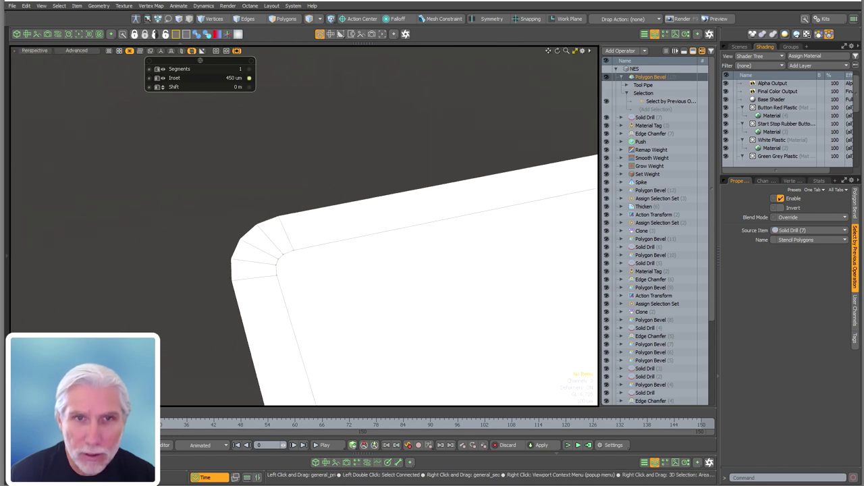
{"action": "left_click_drag", "start_coordinate": [313, 276], "coordinate": [339, 292]}
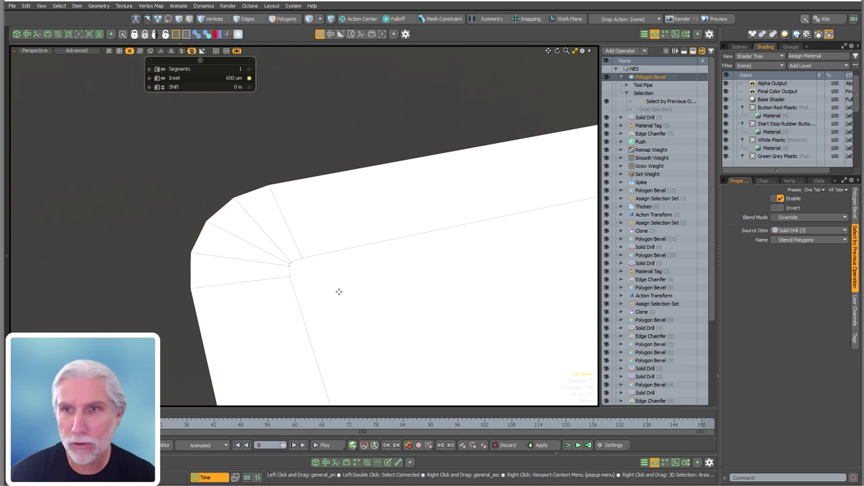
Enable Auto Weld on the Polygon Bevel and increase its inset interactively to 700 um.
{"action": "left_click", "coordinate": [855, 214]}
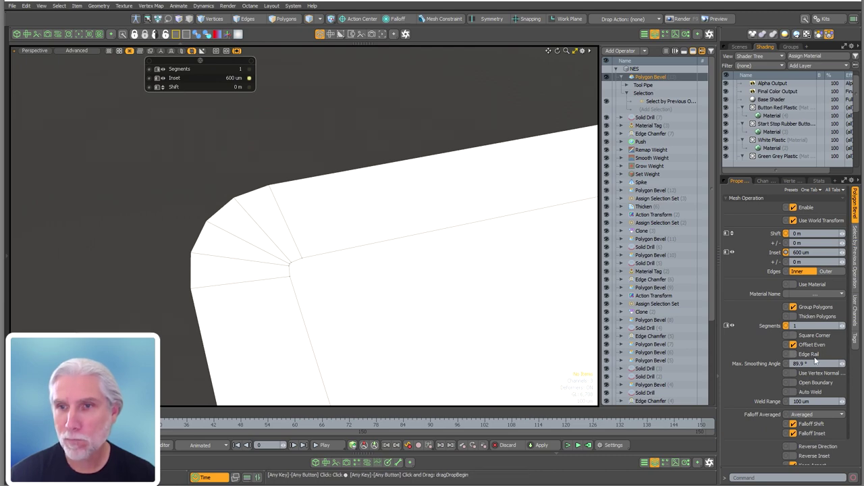
{"action": "scroll", "coordinate": [849, 405], "scroll_direction": "down", "scroll_amount": 2}
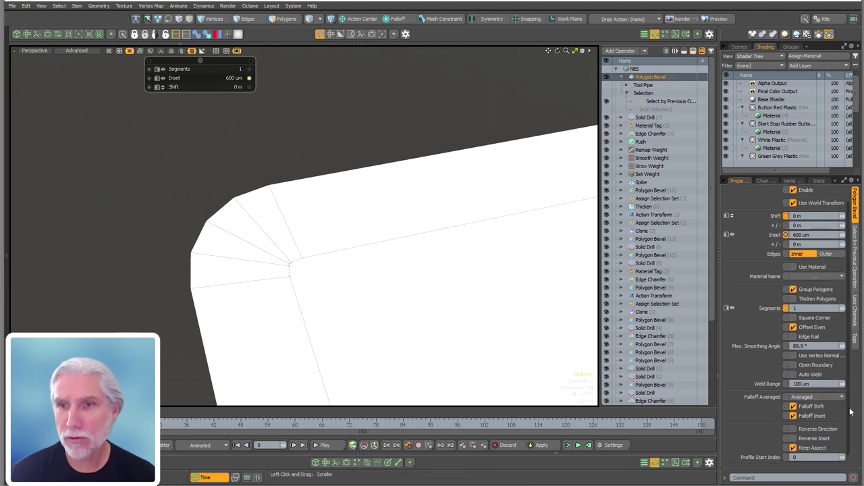
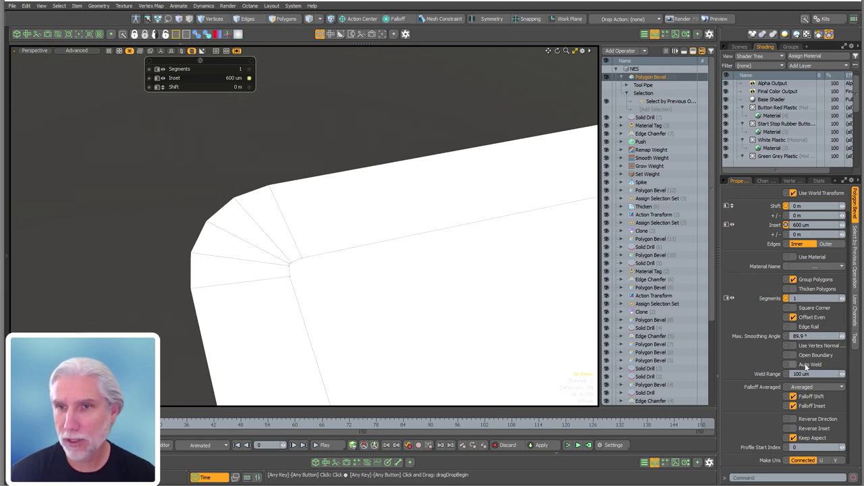
{"action": "left_click", "coordinate": [793, 365]}
{"action": "scroll", "coordinate": [342, 255], "scroll_direction": "up", "scroll_amount": 5}
{"action": "left_click_drag", "start_coordinate": [341, 254], "coordinate": [243, 277]}
Examine the cross's arms and inner corners, and adjust the Polygon Bevel inset interactively to 850 um.
{"action": "left_click_drag", "start_coordinate": [581, 223], "coordinate": [419, 256], "text": "alt+shift"}
{"action": "left_click_drag", "start_coordinate": [419, 256], "coordinate": [368, 219], "text": "ctrl+alt"}
{"action": "mouse_move", "coordinate": [368, 219]}
{"action": "left_mouse_down", "text": "ctrl+alt"}
{"action": "mouse_move", "coordinate": [472, 245]}
{"action": "mouse_move", "coordinate": [373, 221]}
{"action": "left_mouse_up", "text": "ctrl+alt"}
{"action": "left_click_drag", "start_coordinate": [418, 279], "coordinate": [407, 246], "text": "alt+shift"}
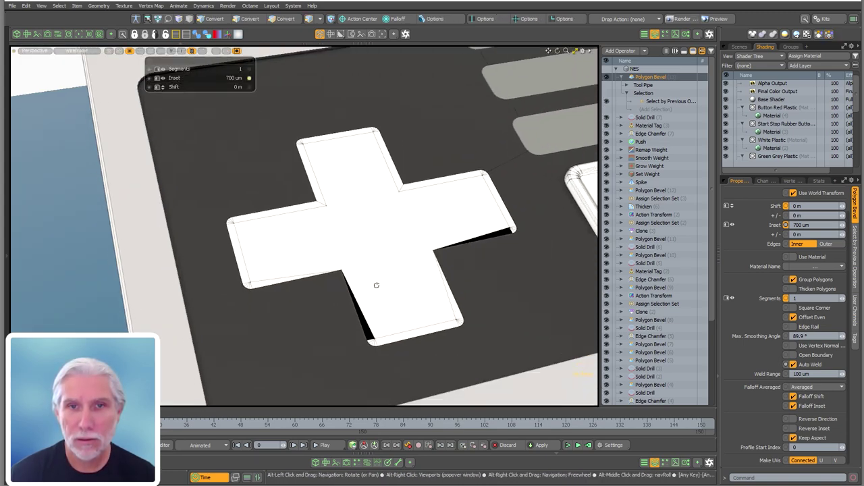
{"action": "left_click_drag", "start_coordinate": [375, 323], "coordinate": [455, 320], "text": "ctrl+alt"}
{"action": "left_click_drag", "start_coordinate": [335, 183], "coordinate": [398, 287]}
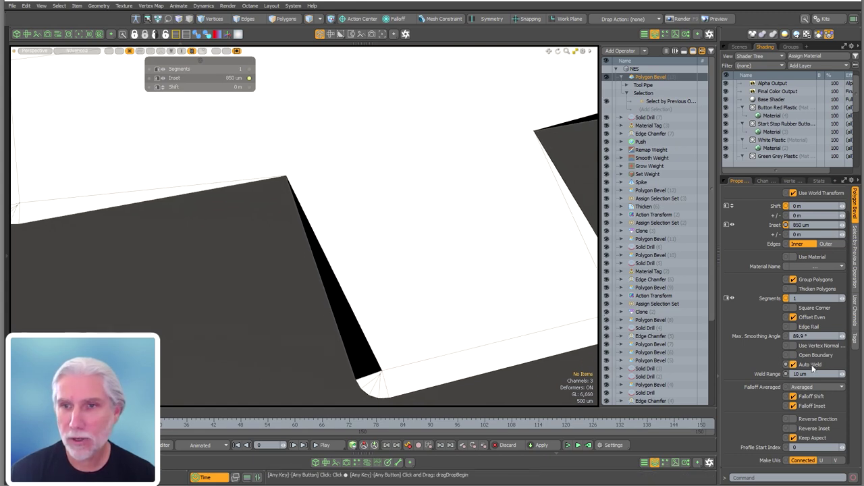
Set the Polygon Bevel's Weld Range to 5 um and retest Auto Weld with the cross inset increased to 1.8 mm.
{"action": "left_click", "coordinate": [813, 366]}
{"action": "left_click_drag", "start_coordinate": [223, 233], "coordinate": [335, 279], "text": "alt"}
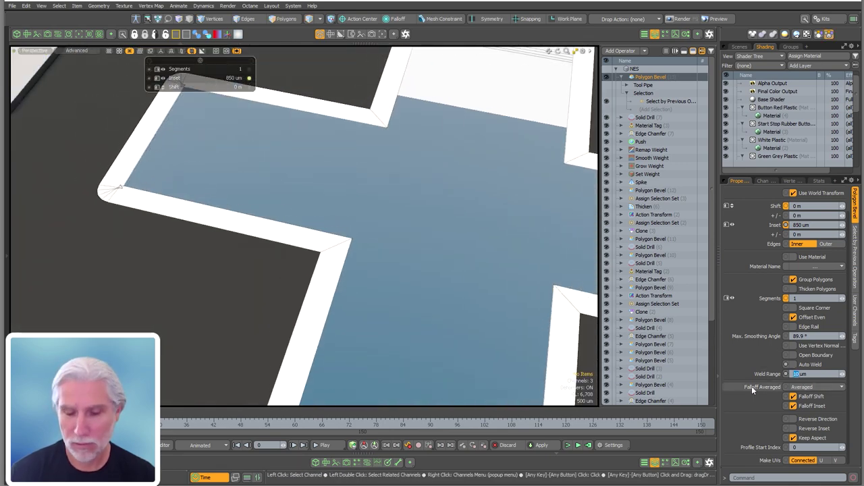
{"action": "left_click", "coordinate": [810, 365]}
{"action": "scroll", "coordinate": [316, 238], "scroll_direction": "up", "scroll_amount": 3}
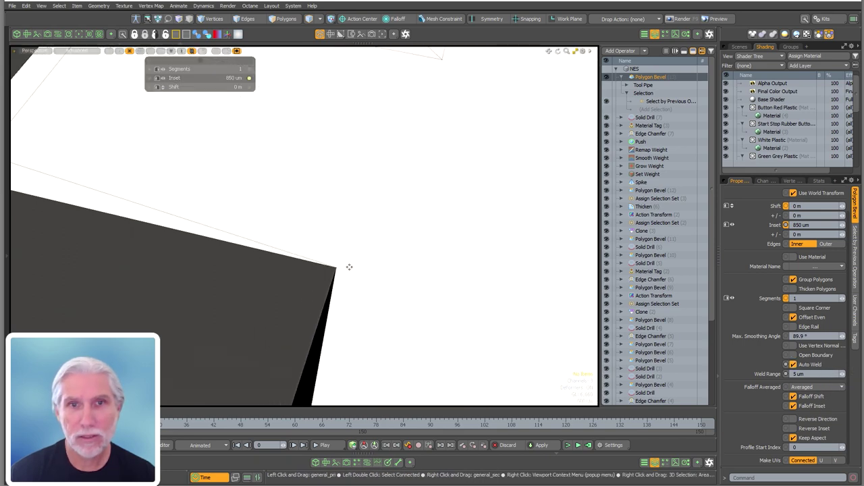
{"action": "scroll", "coordinate": [374, 262], "scroll_direction": "down", "scroll_amount": 3}
{"action": "left_click_drag", "start_coordinate": [374, 255], "coordinate": [367, 192], "text": "alt+shift"}
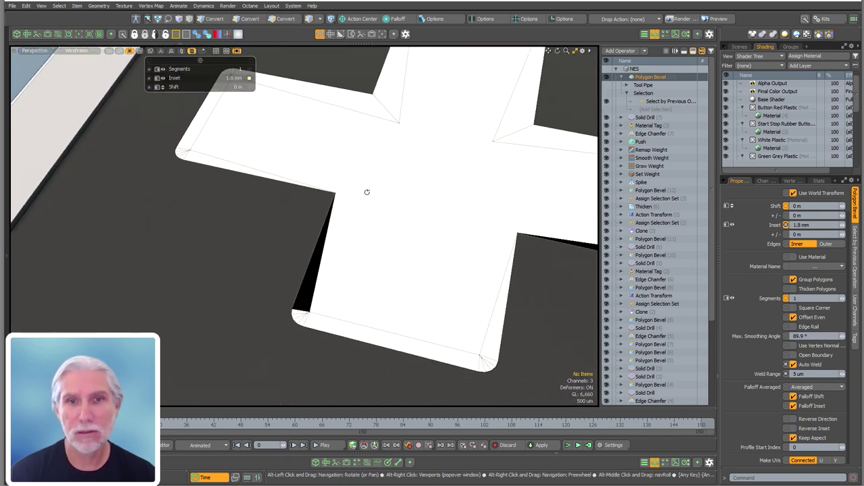
Disable Auto Weld on the Polygon Bevel and reduce the cross's inset interactively to 550 um, checking the rounded corners.
{"action": "left_click", "coordinate": [807, 364]}
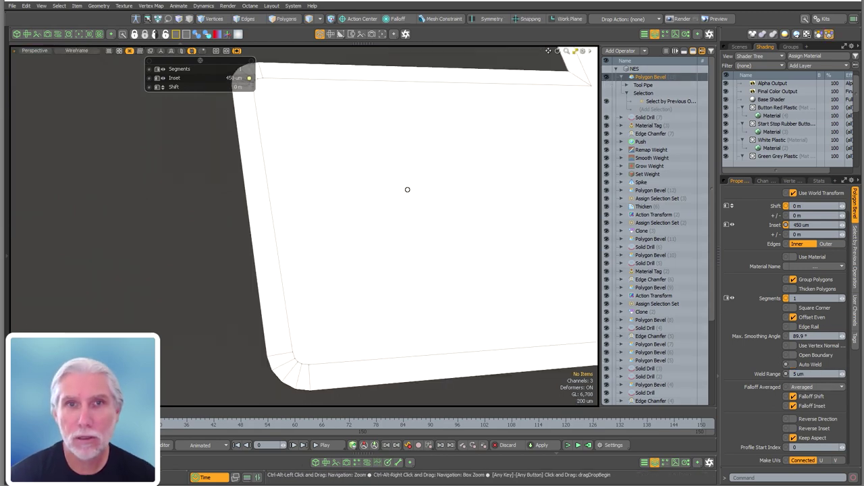
{"action": "left_click_drag", "start_coordinate": [406, 189], "coordinate": [344, 229], "text": "ctrl+alt"}
{"action": "left_click_drag", "start_coordinate": [239, 227], "coordinate": [281, 258], "text": "ctrl+alt"}
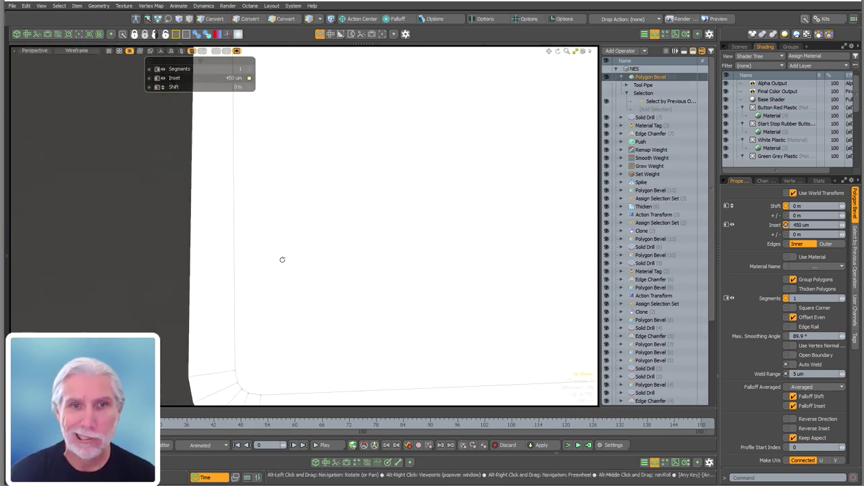
{"action": "left_click_drag", "start_coordinate": [249, 294], "coordinate": [251, 203], "text": "alt+shift"}
{"action": "left_click_drag", "start_coordinate": [251, 236], "coordinate": [223, 268], "text": "ctrl+alt"}
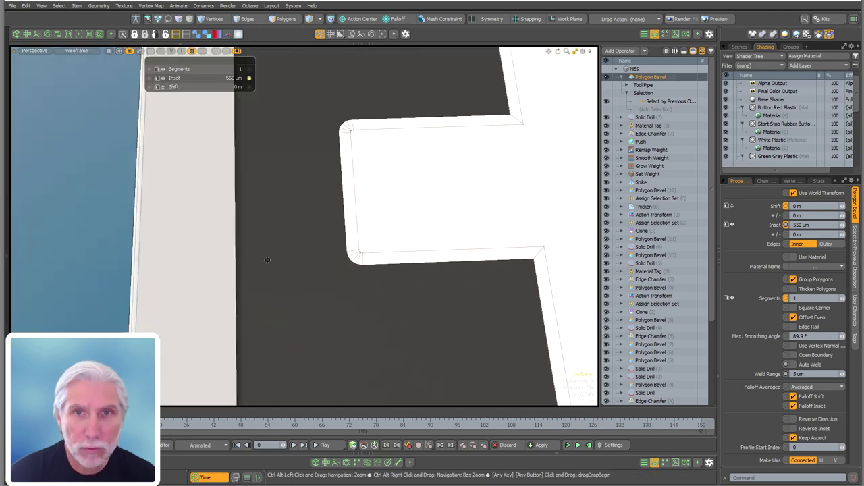
{"action": "left_click_drag", "start_coordinate": [451, 158], "coordinate": [318, 291], "text": "alt+shift"}
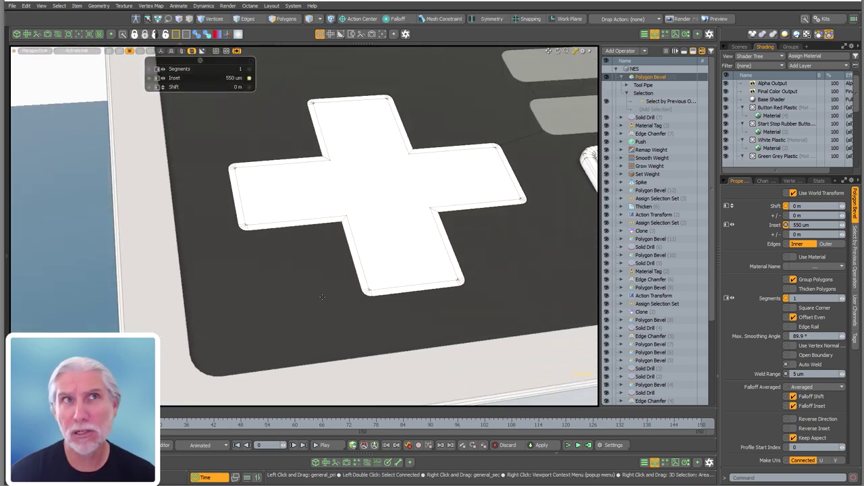
Add another Polygon Bevel mesh operation above the existing one in the NES mesh's operation stack.
{"action": "left_click", "coordinate": [621, 76]}
{"action": "key", "text": "shift+a"}
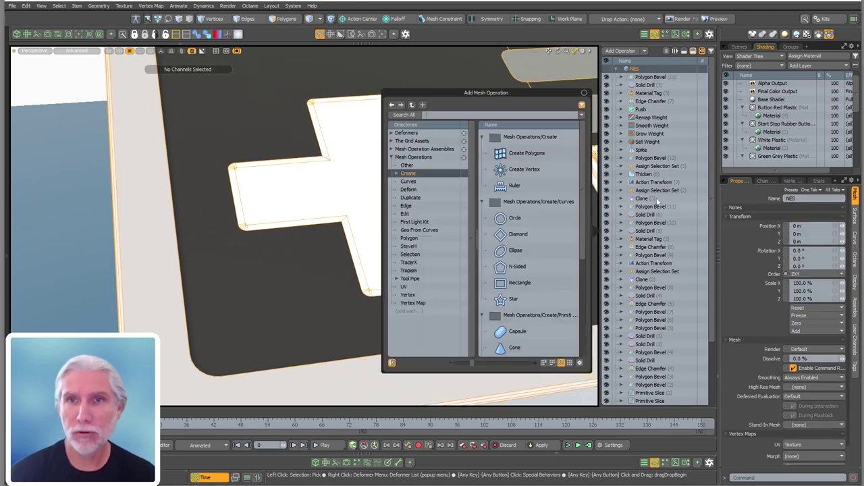
{"action": "type", "text": "polygon bevel"}
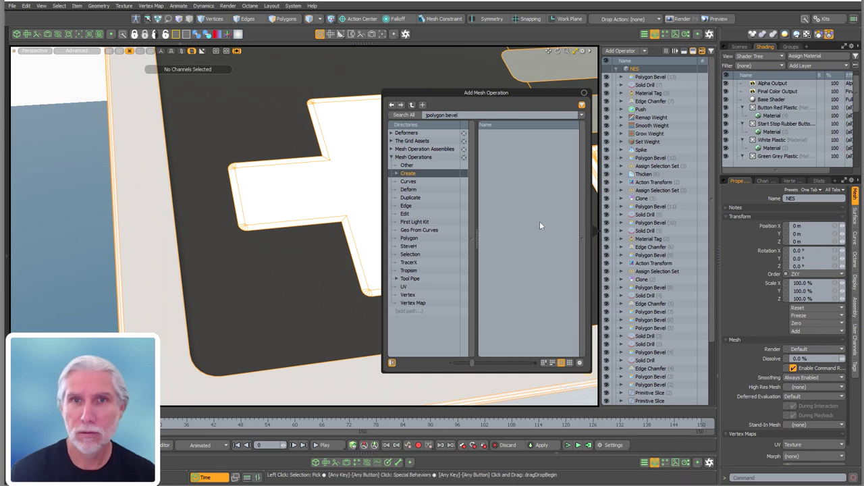
{"action": "left_click_drag", "start_coordinate": [460, 115], "coordinate": [363, 120]}
{"action": "type", "text": "poly"}
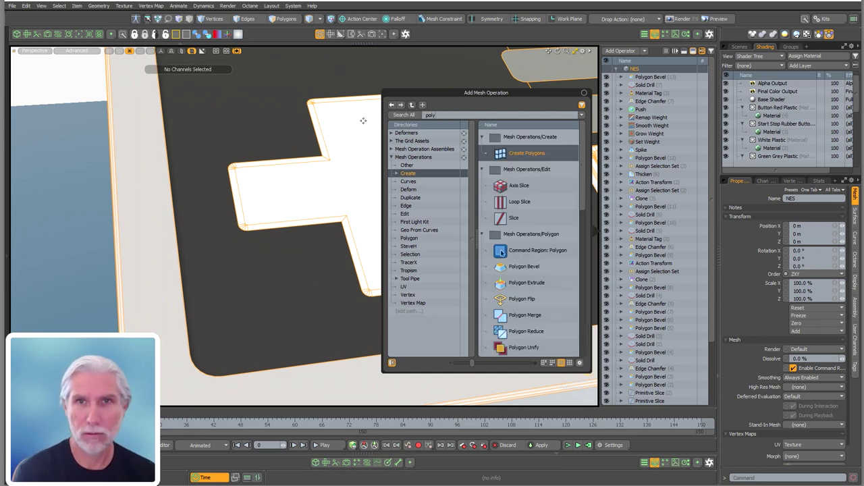
{"action": "type", "text": "gon b"}
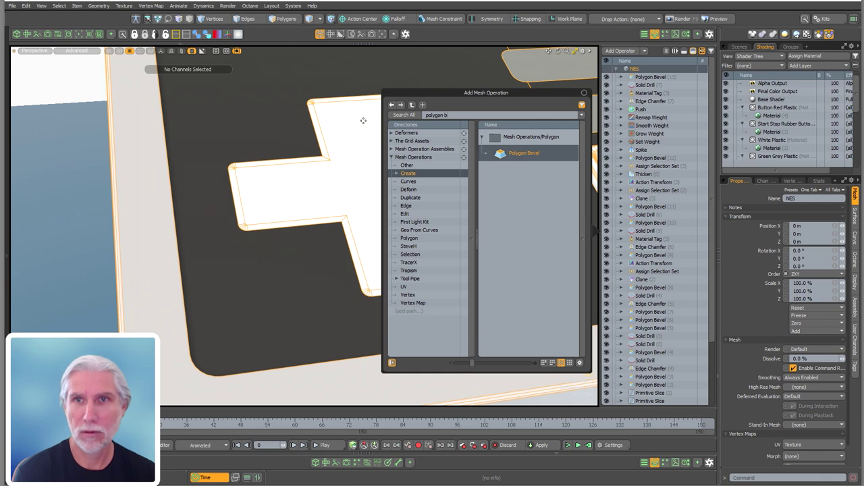
{"action": "key", "text": "Return"}
Limit the new Polygon Bevel with Select by Previous Operation, using Polygon Bevel (13) as source and Front as the selection name.
{"action": "left_click", "coordinate": [622, 77]}
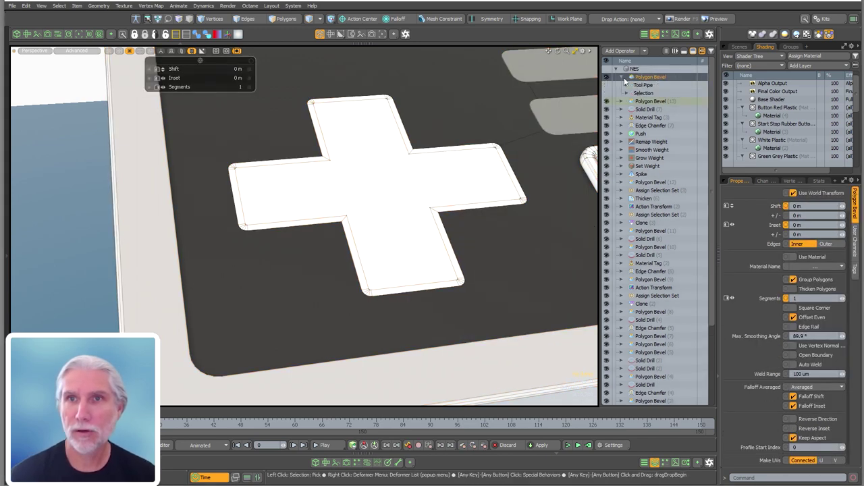
{"action": "left_click", "coordinate": [625, 92]}
{"action": "left_click", "coordinate": [648, 101]}
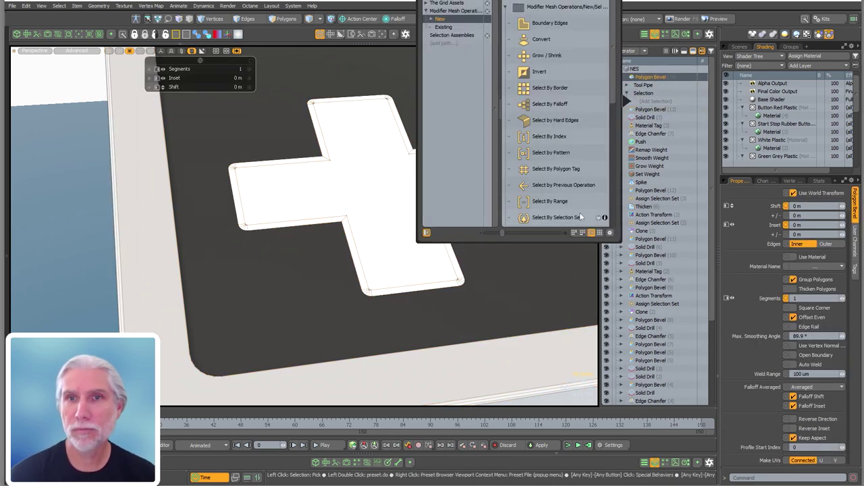
{"action": "left_click", "coordinate": [564, 185]}
{"action": "left_click", "coordinate": [797, 231]}
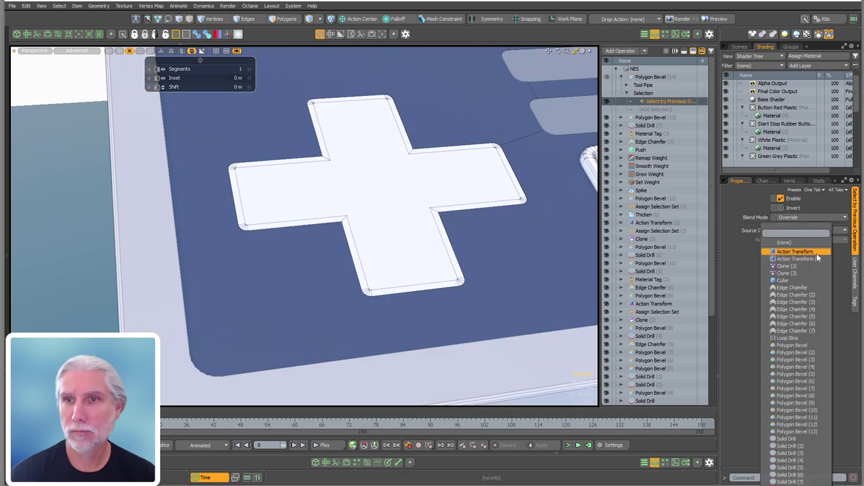
{"action": "left_click", "coordinate": [819, 432]}
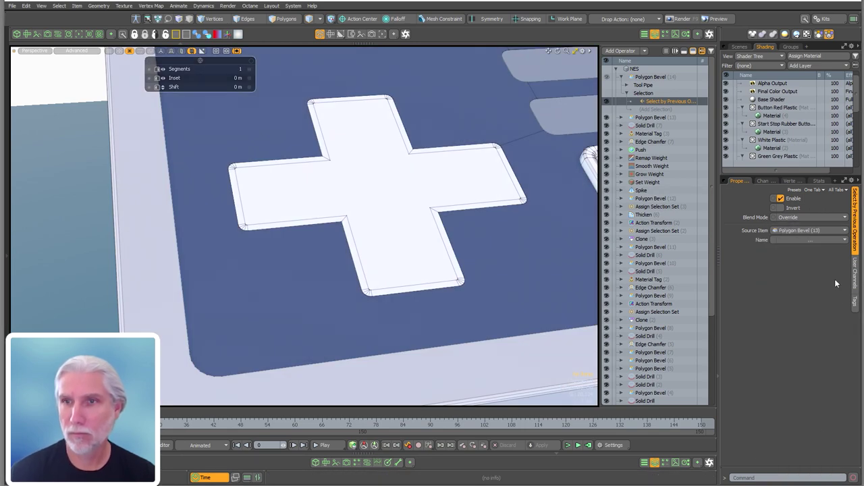
{"action": "left_click", "coordinate": [817, 239]}
{"action": "left_click", "coordinate": [815, 254]}
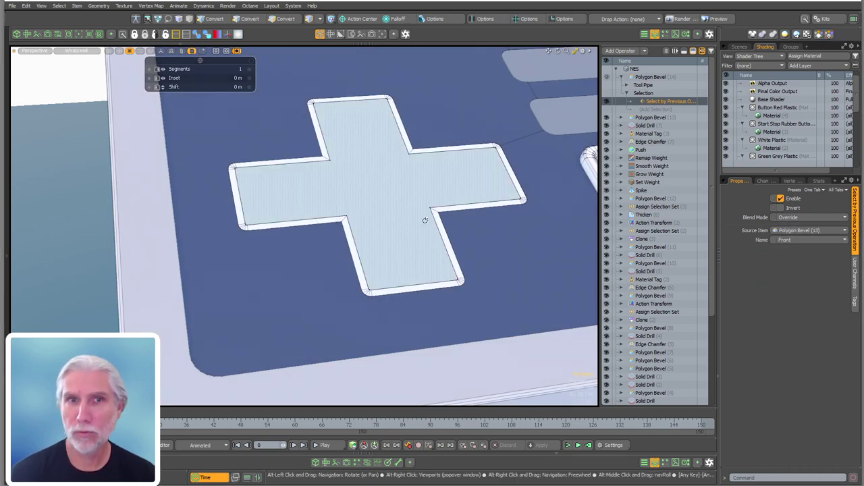
Switch the bevel's selection name to Sides and shift the cross's rim polygons interactively by 1.03 mm.
{"action": "left_click_drag", "start_coordinate": [425, 220], "coordinate": [420, 221], "text": "alt"}
{"action": "left_click_drag", "start_coordinate": [358, 172], "coordinate": [370, 247], "text": "alt"}
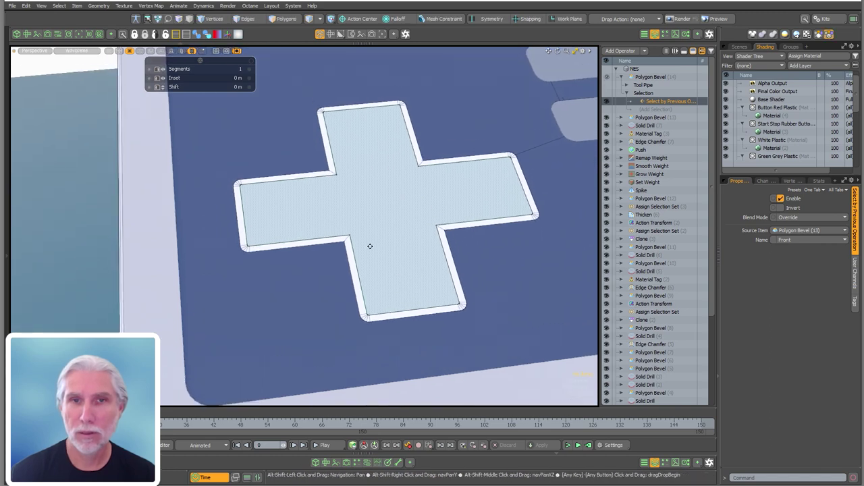
{"action": "left_click", "coordinate": [785, 239]}
{"action": "left_click", "coordinate": [786, 249]}
{"action": "left_click_drag", "start_coordinate": [294, 217], "coordinate": [418, 239], "text": "ctrl+alt"}
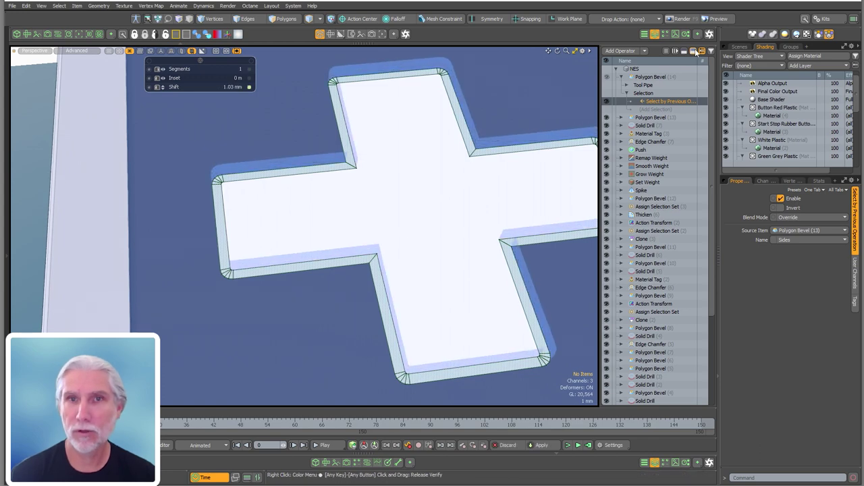
Drop the Polygon Bevel tool in Polygons mode and examine the cross's rim and inner face from several angles.
{"action": "left_click", "coordinate": [694, 51]}
{"action": "left_click_drag", "start_coordinate": [398, 239], "coordinate": [351, 261], "text": "alt"}
{"action": "left_click", "coordinate": [643, 79]}
{"action": "left_click_drag", "start_coordinate": [321, 188], "coordinate": [369, 328], "text": "ctrl+alt"}
{"action": "left_click", "coordinate": [456, 260]}
{"action": "key", "text": "3"}
{"action": "left_click", "coordinate": [465, 252]}
{"action": "key", "text": "Escape"}
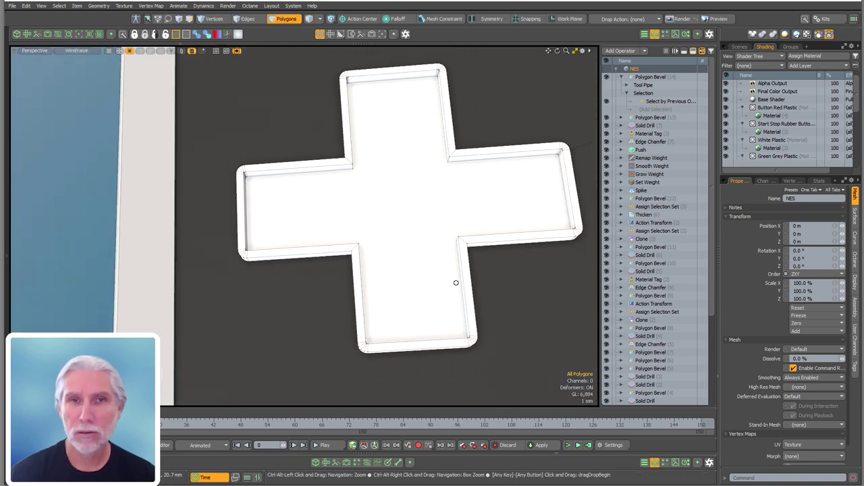
{"action": "left_click_drag", "start_coordinate": [456, 281], "coordinate": [453, 307], "text": "ctrl+alt"}
{"action": "left_click_drag", "start_coordinate": [348, 128], "coordinate": [338, 145], "text": "ctrl+alt"}
{"action": "left_click_drag", "start_coordinate": [473, 250], "coordinate": [398, 178], "text": "alt+shift"}
{"action": "left_click_drag", "start_coordinate": [457, 246], "coordinate": [567, 250], "text": "ctrl+alt"}
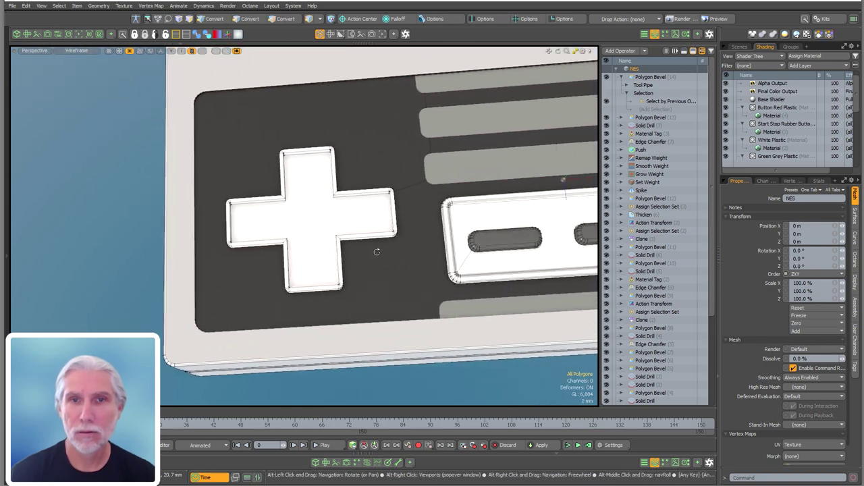
{"action": "left_click_drag", "start_coordinate": [378, 252], "coordinate": [388, 245], "text": "alt"}
Add a Clone mesh operation on top of the NES mesh's operation stack.
{"action": "left_click", "coordinate": [621, 77]}
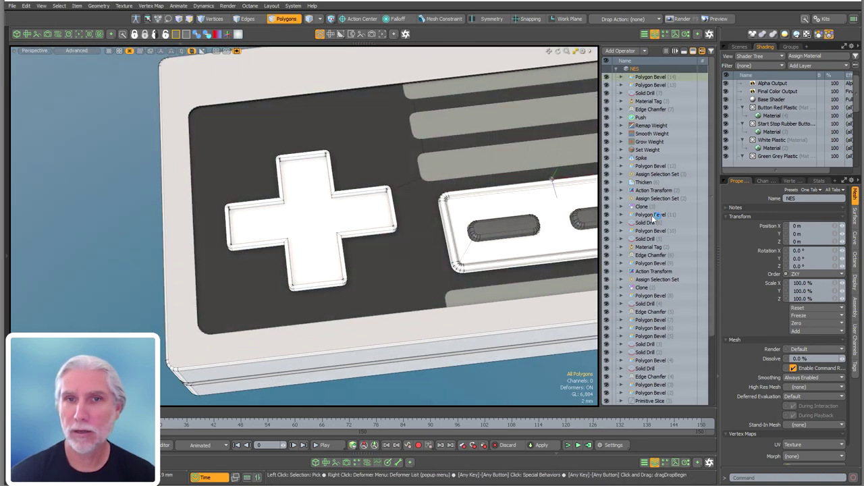
{"action": "type", "text": "clone"}
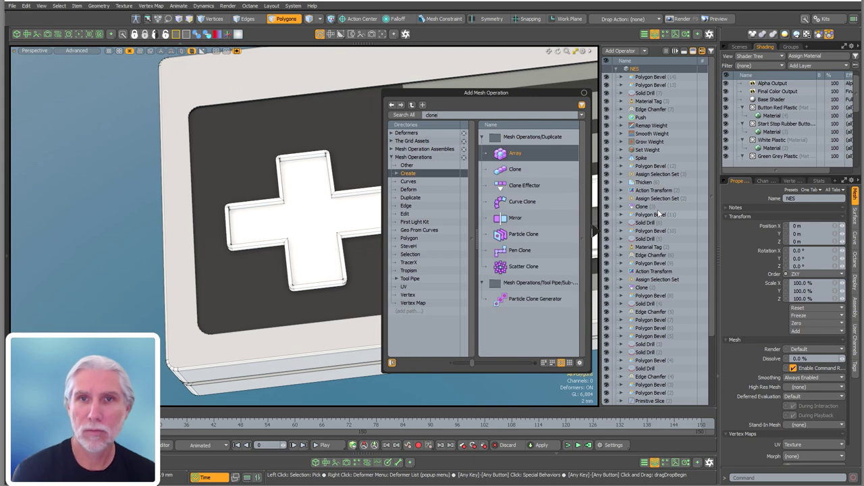
{"action": "double_click", "coordinate": [517, 169]}
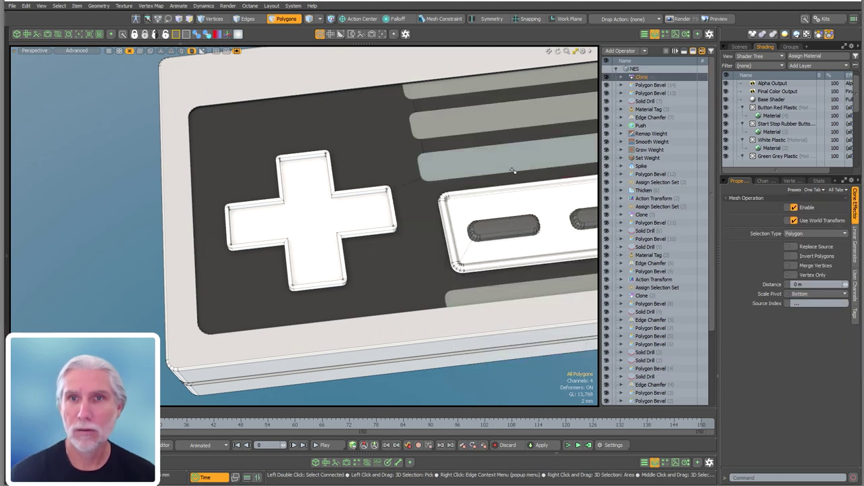
Add Select by Previous Operation to the Clone and try Polygon Bevel (14) as source with the Front and Sides selections.
{"action": "left_click", "coordinate": [624, 79]}
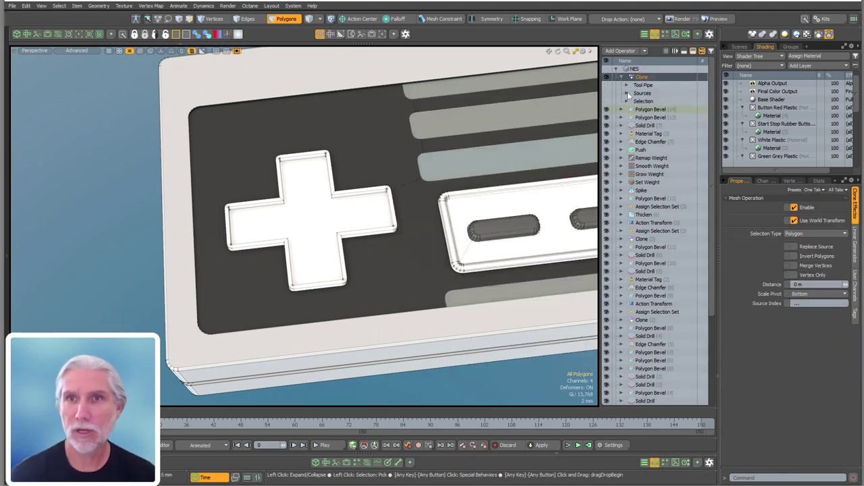
{"action": "left_click", "coordinate": [626, 102]}
{"action": "left_click", "coordinate": [665, 109]}
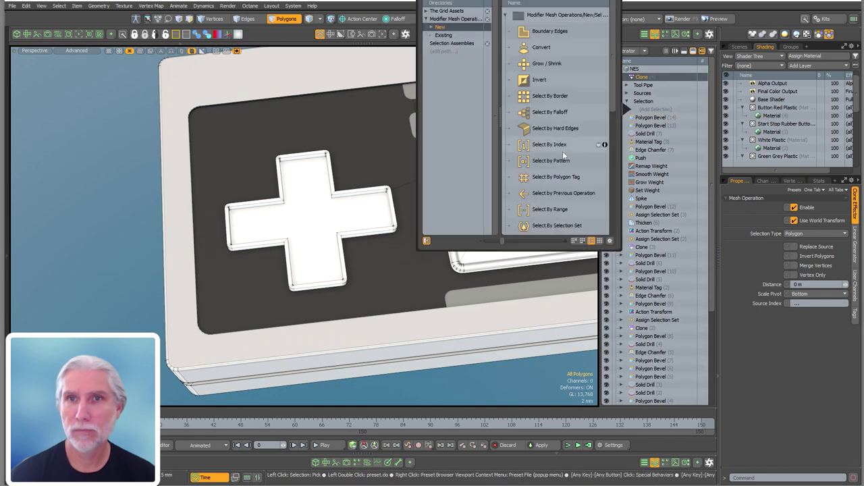
{"action": "double_click", "coordinate": [559, 195]}
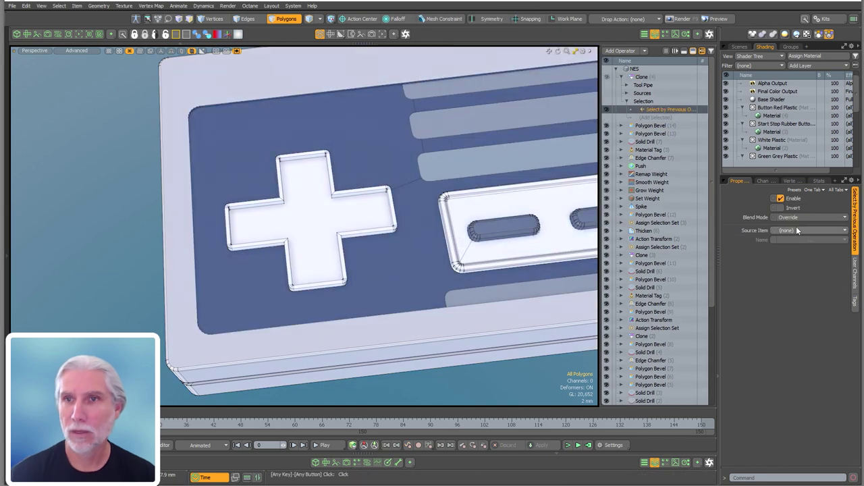
{"action": "left_click", "coordinate": [797, 232]}
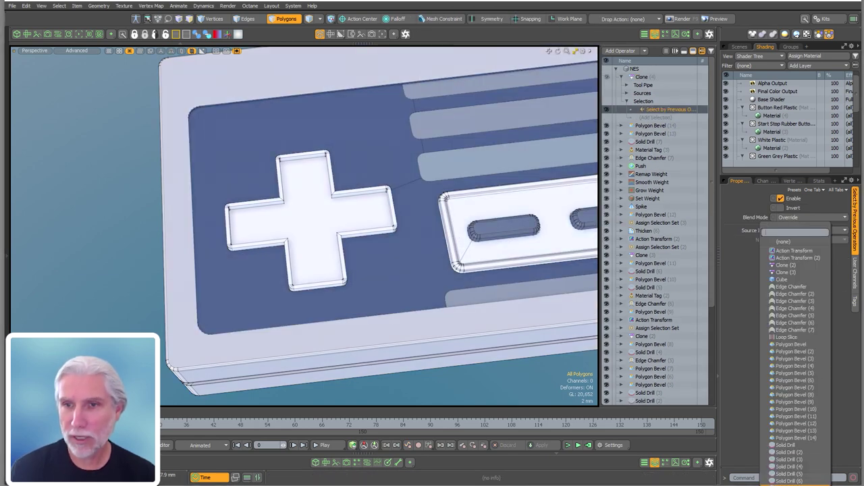
{"action": "left_click", "coordinate": [814, 439]}
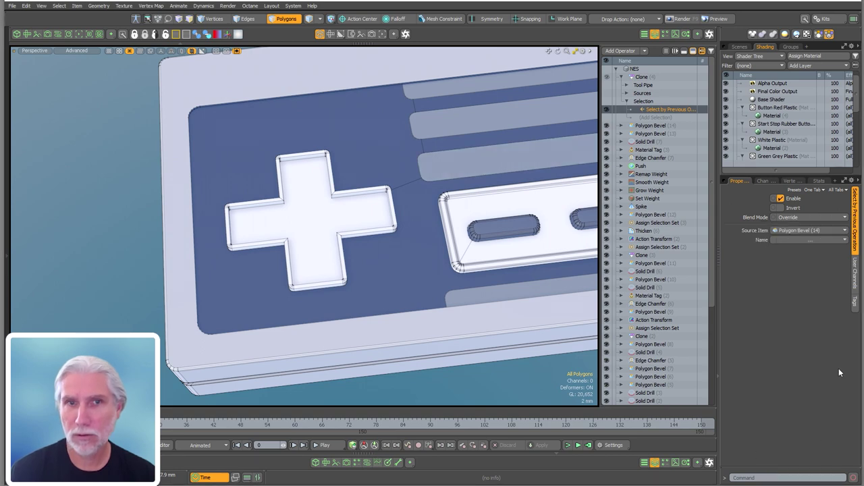
{"action": "left_click", "coordinate": [804, 241]}
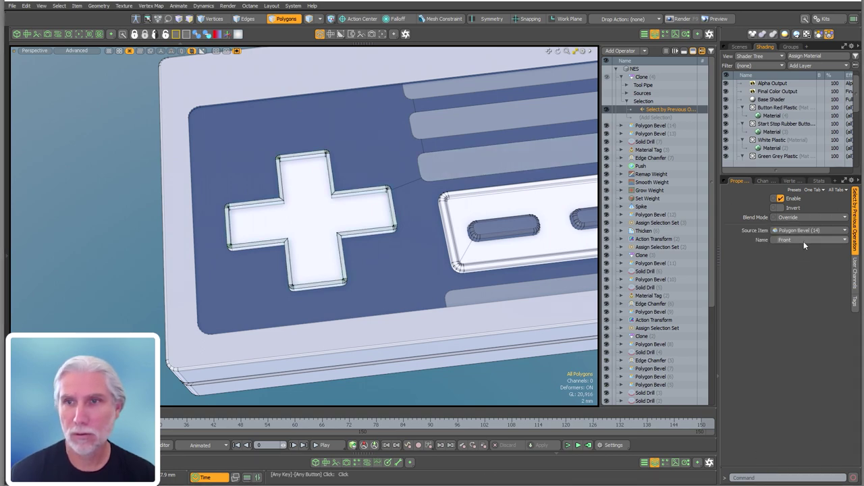
{"action": "left_click", "coordinate": [802, 245]}
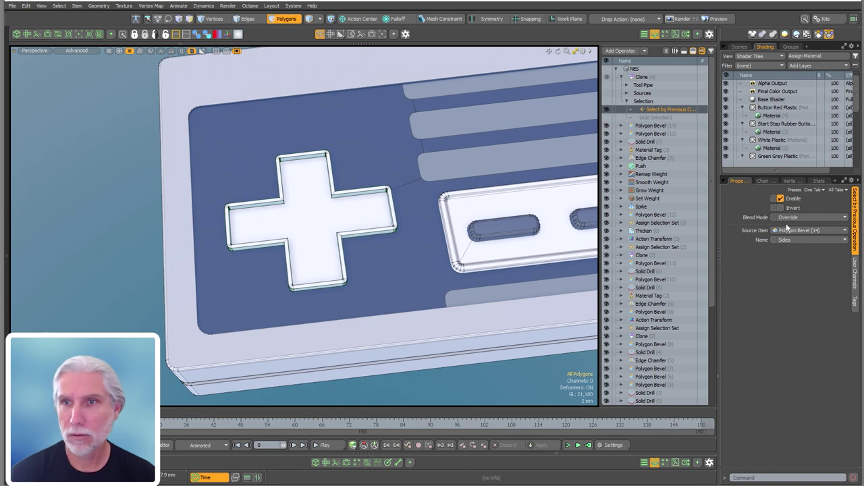
Set the Clone selection's source to Polygon Bevel (13) and its name to Front.
{"action": "left_click", "coordinate": [796, 231]}
{"action": "left_click", "coordinate": [795, 223]}
{"action": "left_click", "coordinate": [802, 240]}
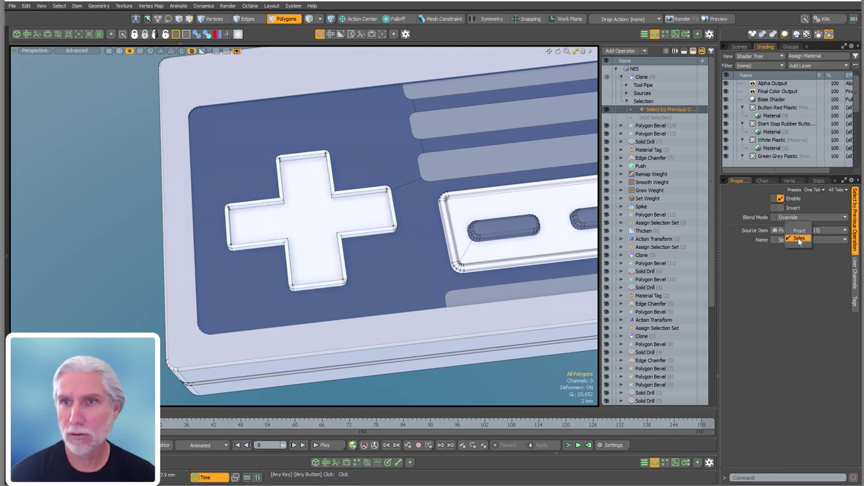
{"action": "left_click", "coordinate": [798, 236]}
Set the Clone operation's linear generator Offset Y to 0.0005 m.
{"action": "left_click", "coordinate": [641, 76]}
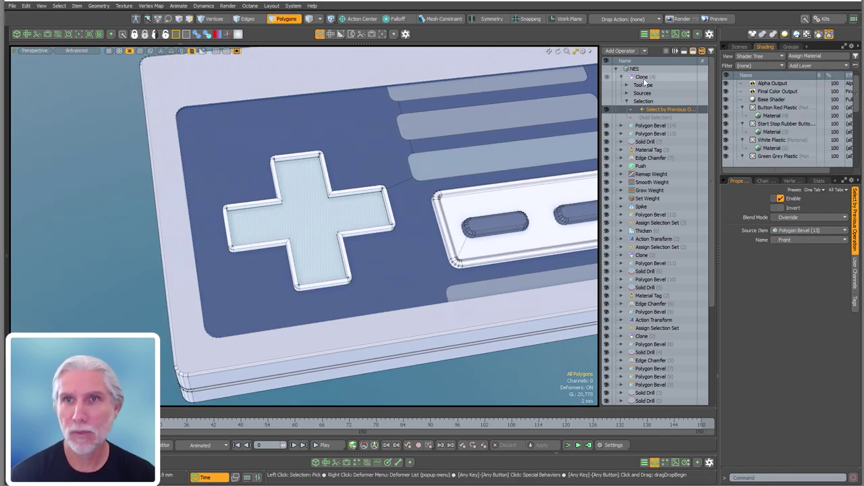
{"action": "left_click", "coordinate": [855, 254]}
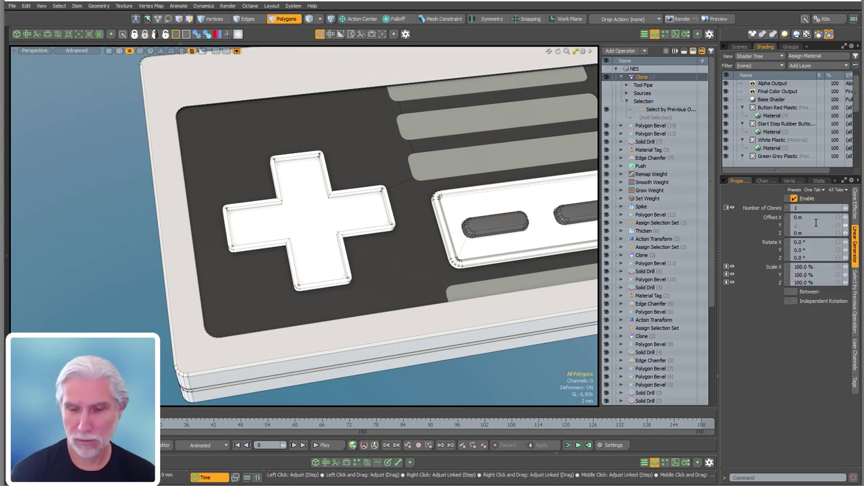
{"action": "left_click_drag", "start_coordinate": [371, 237], "coordinate": [347, 123], "text": "alt"}
{"action": "left_click_drag", "start_coordinate": [810, 225], "coordinate": [730, 224]}
{"action": "type", "text": ".005"}
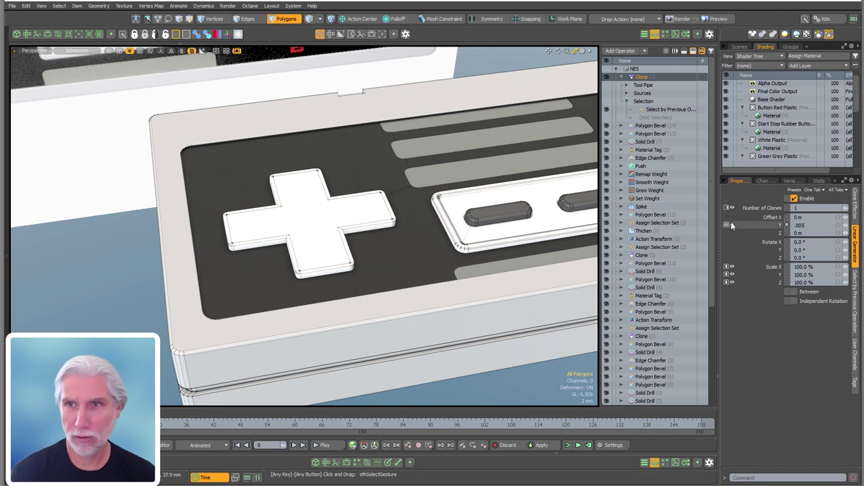
{"action": "type", "text": "5"}
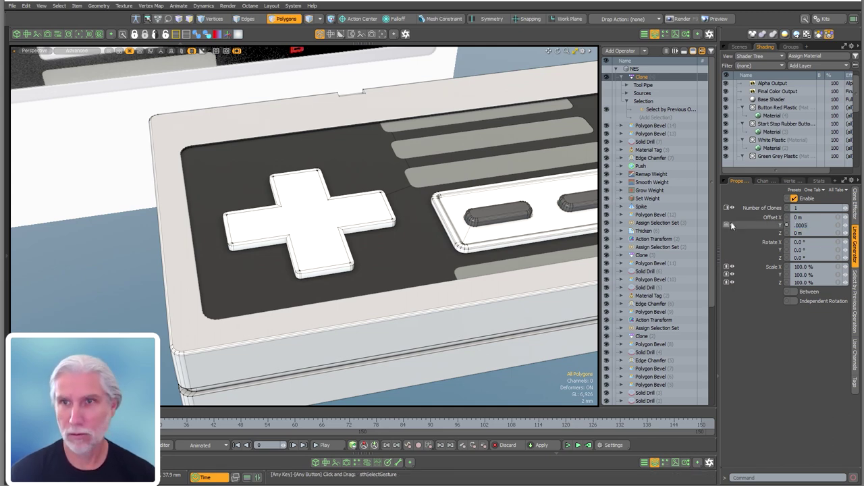
{"action": "key", "text": "Return"}
{"action": "left_click_drag", "start_coordinate": [286, 229], "coordinate": [329, 222], "text": "ctrl+alt"}
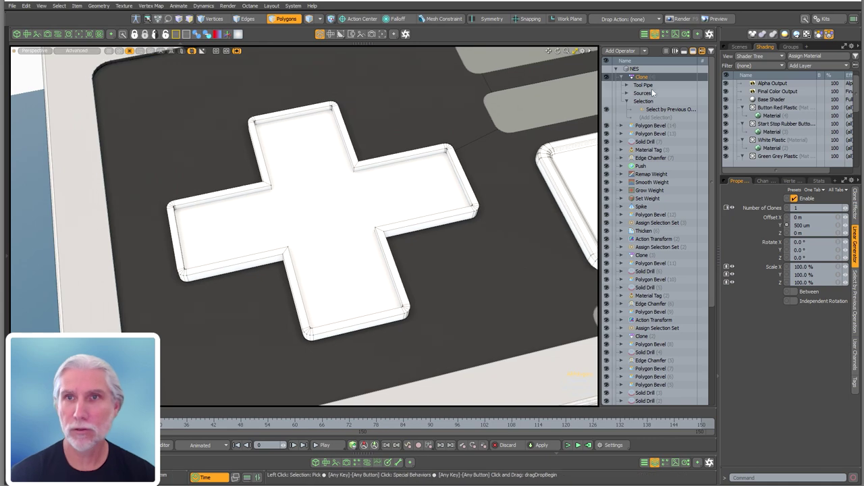
{"action": "left_click", "coordinate": [621, 77]}
Add an Assign Selection Set operation above the Clone and name its polygon selection set Black Cross.
{"action": "type", "text": "n"}
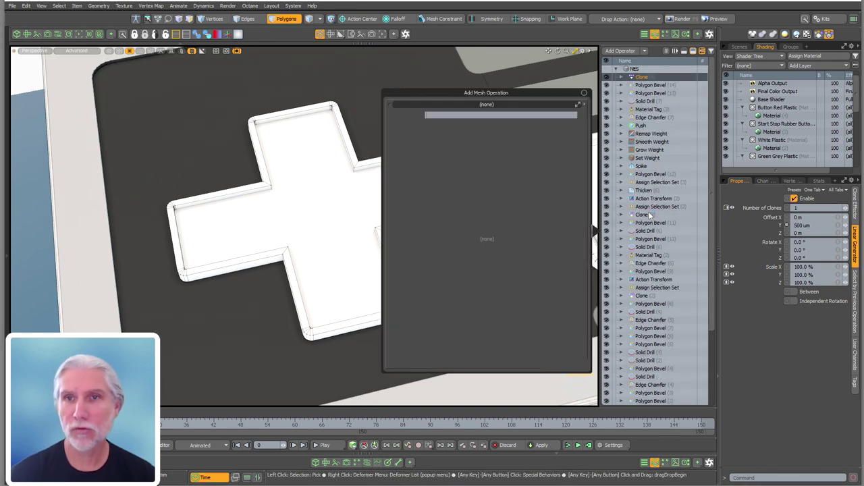
{"action": "type", "text": "as"}
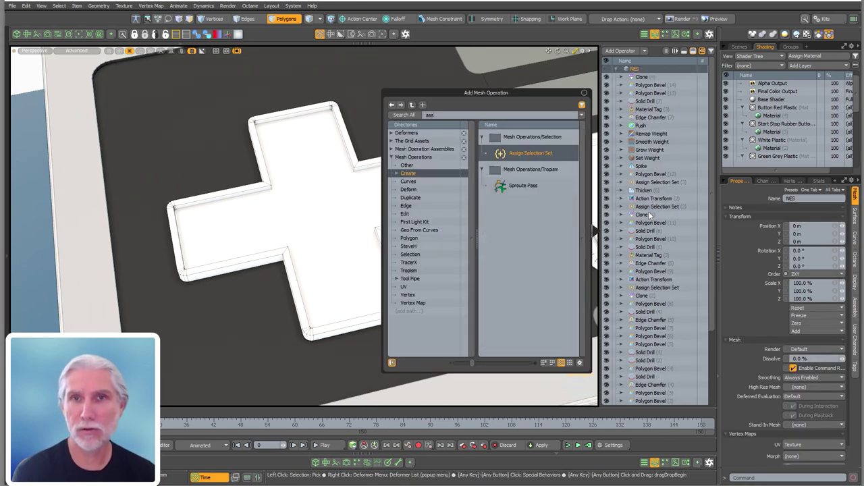
{"action": "type", "text": "s"}
{"action": "key", "text": "Return"}
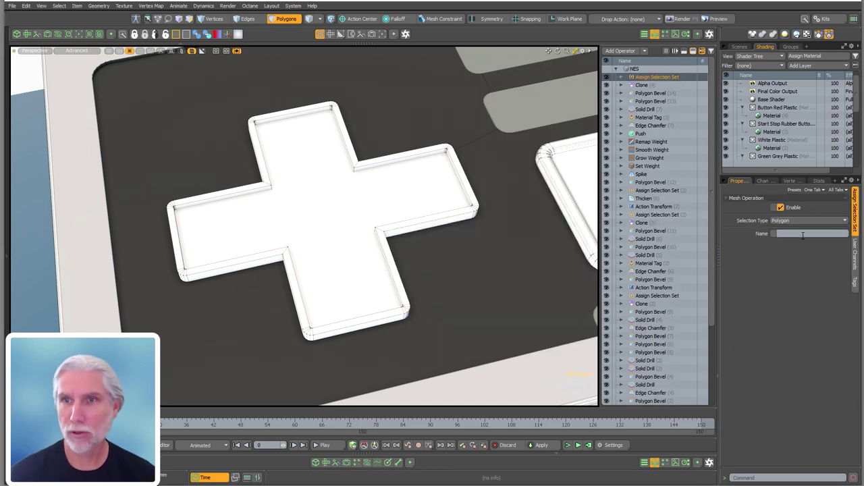
{"action": "type", "text": "Black Cross"}
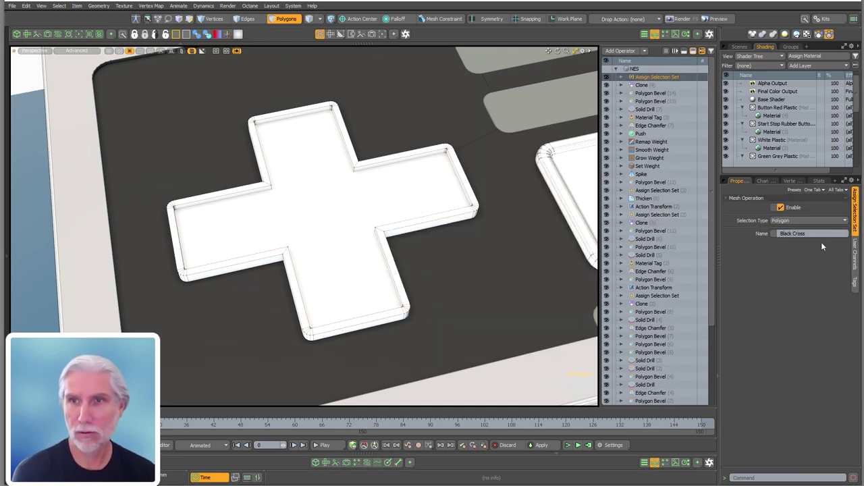
{"action": "left_click", "coordinate": [794, 221]}
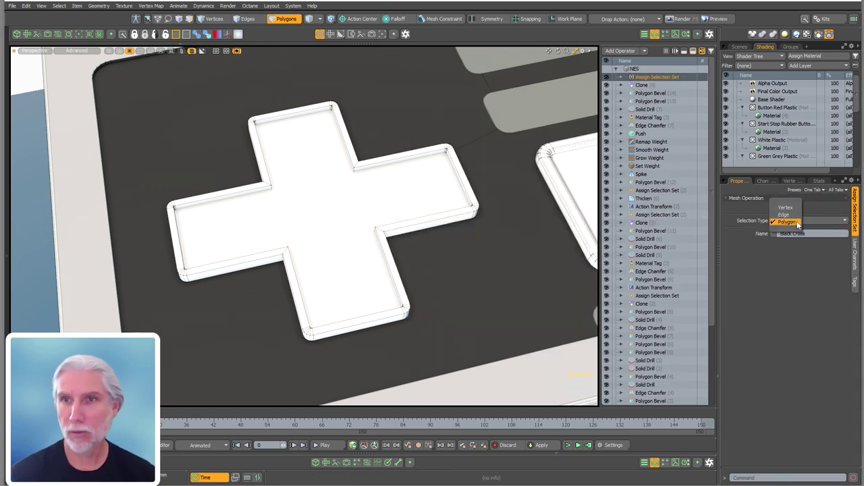
Give the Assign Selection Set a Select by Previous Operation with source Clone (4) and name Cloned Polygons.
{"action": "left_click", "coordinate": [621, 77]}
{"action": "left_click", "coordinate": [621, 77]}
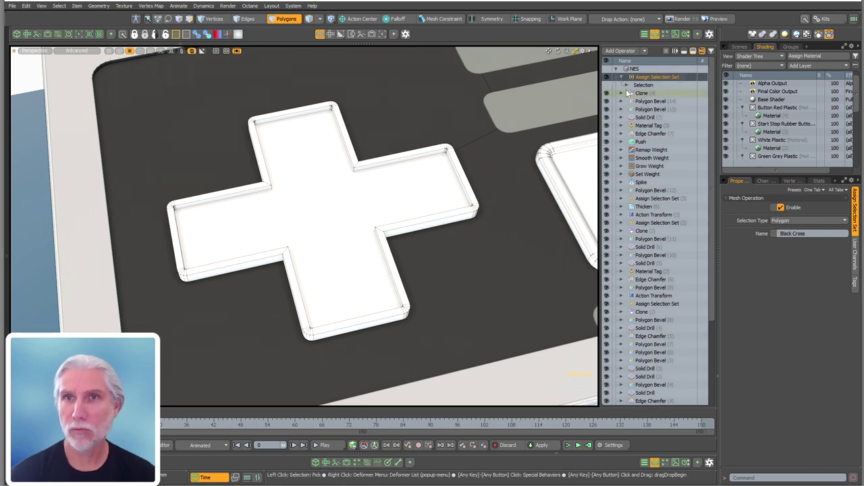
{"action": "left_click", "coordinate": [649, 93]}
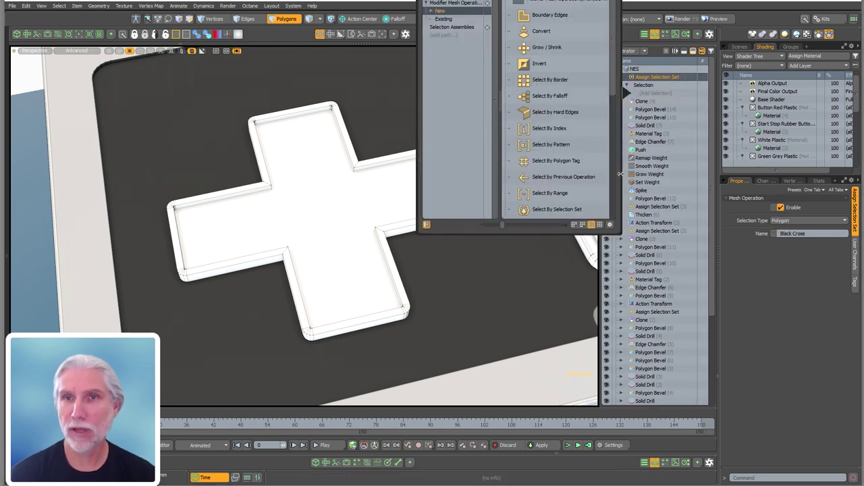
{"action": "left_click", "coordinate": [564, 177]}
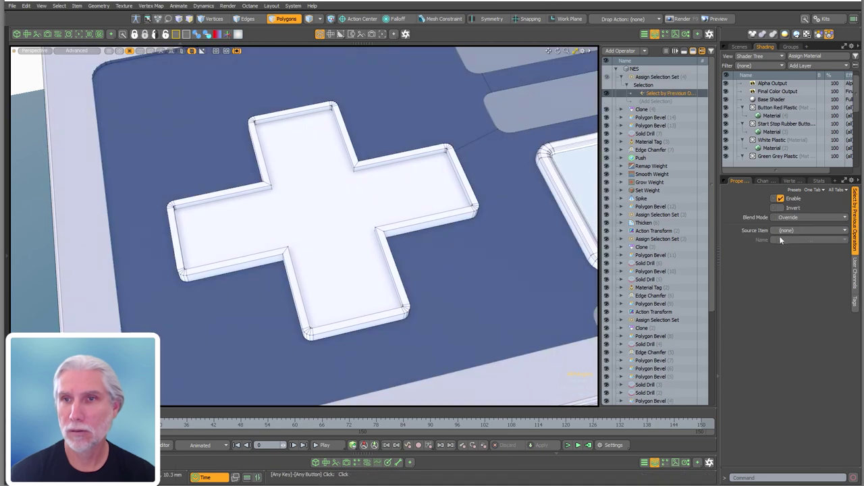
{"action": "left_click", "coordinate": [787, 230]}
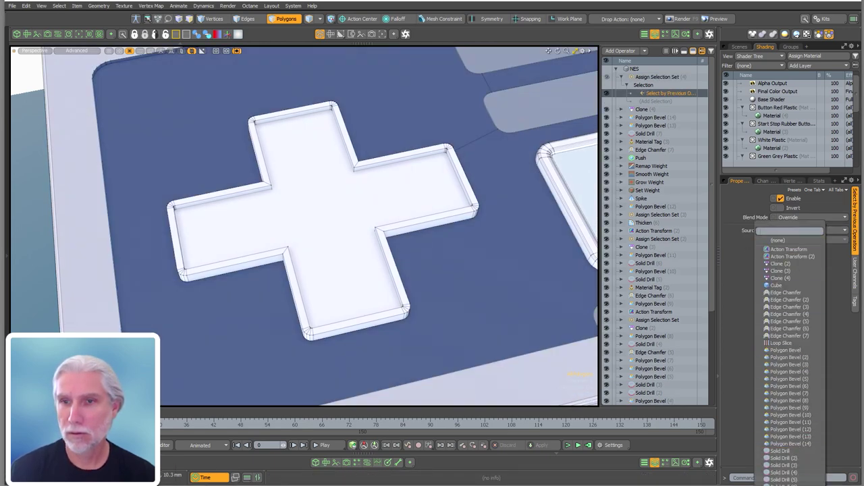
{"action": "left_click", "coordinate": [807, 279]}
{"action": "left_click", "coordinate": [804, 241]}
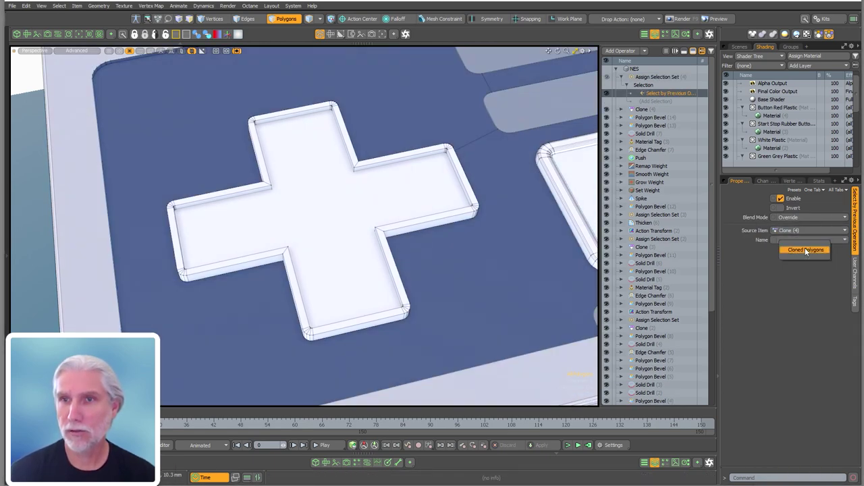
{"action": "left_click", "coordinate": [804, 251]}
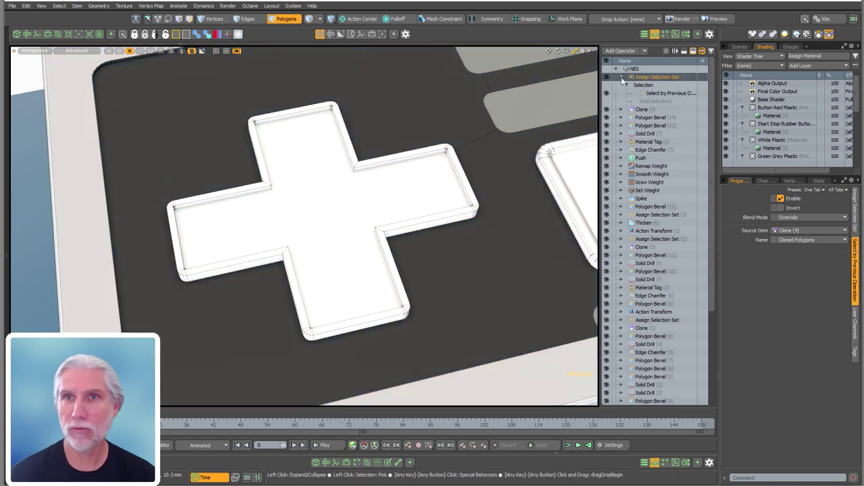
{"action": "left_click", "coordinate": [622, 77]}
{"action": "key", "text": "Escape"}
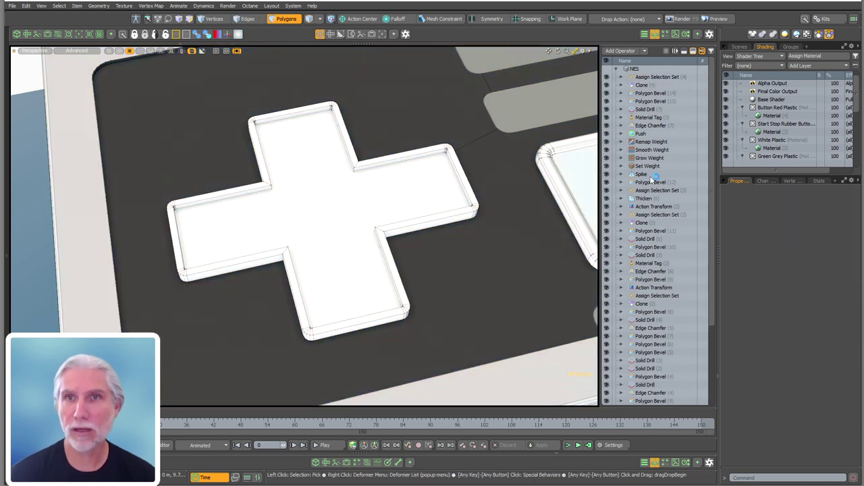
Add an Action Transform operation to the NES mesh and limit it to the Black Cross selection set.
{"action": "key", "text": "shift+a"}
{"action": "type", "text": "act"}
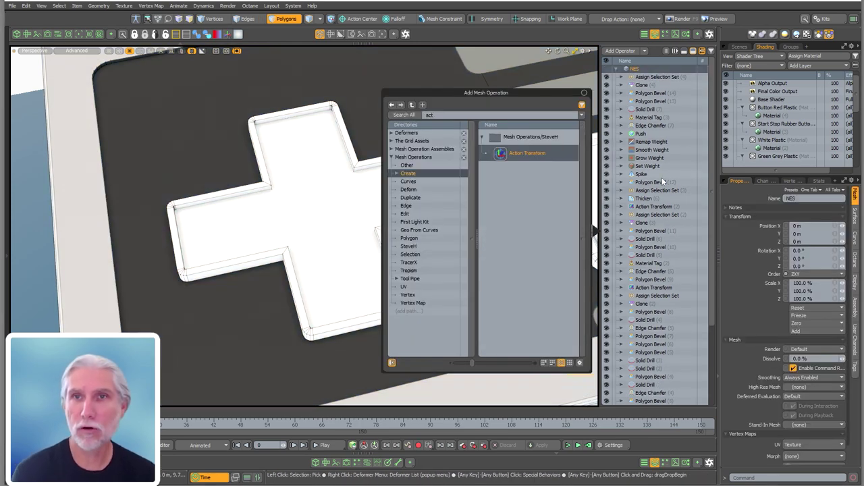
{"action": "key", "text": "Return"}
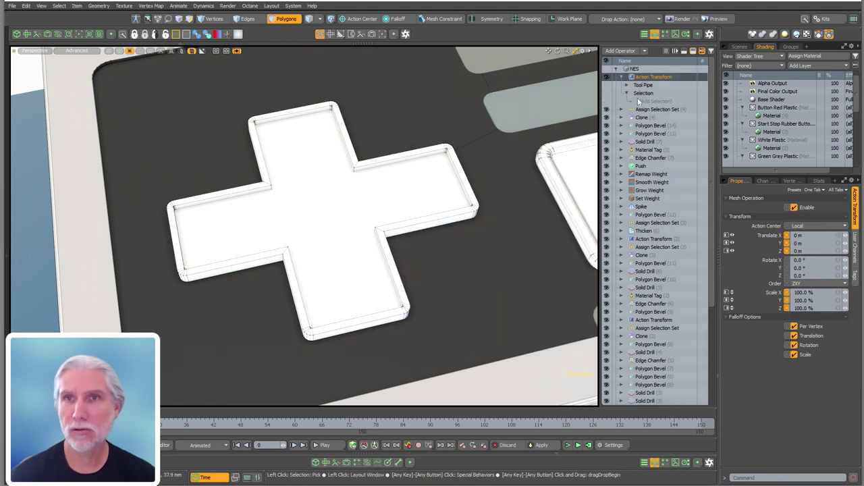
{"action": "left_click", "coordinate": [638, 101]}
{"action": "left_click", "coordinate": [560, 218]}
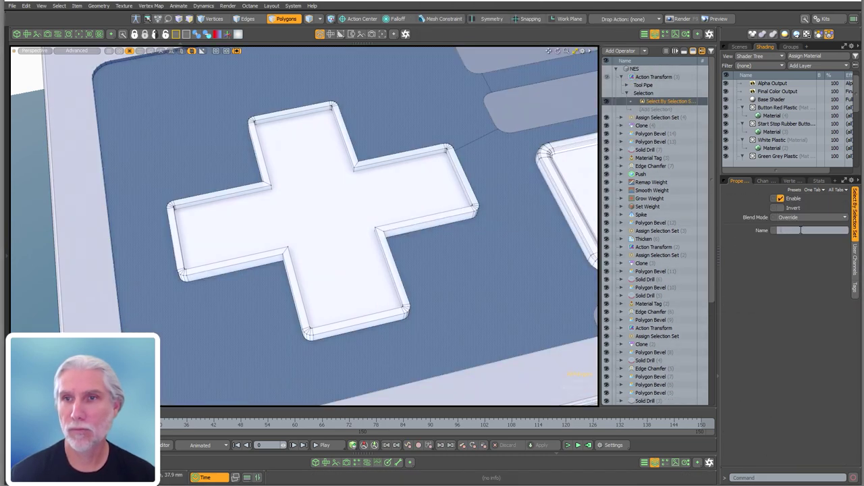
{"action": "left_click", "coordinate": [799, 230]}
{"action": "type", "text": "Black Cr"}
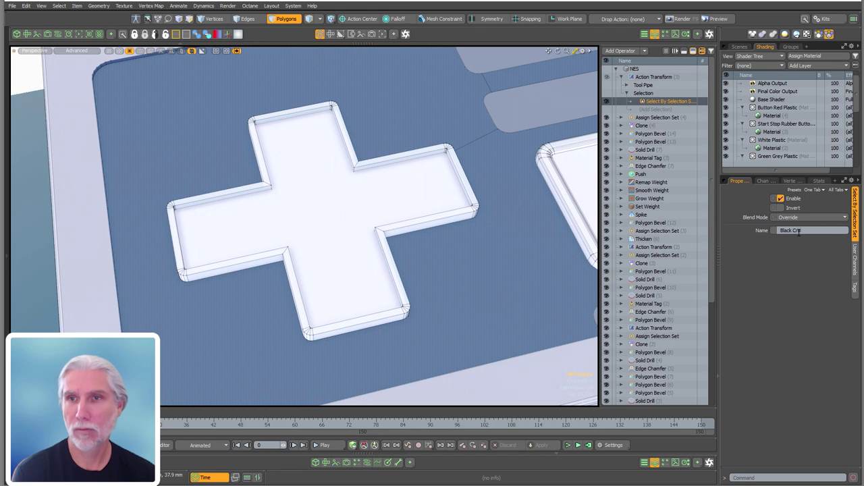
{"action": "type", "text": "oss"}
{"action": "left_click", "coordinate": [667, 77]}
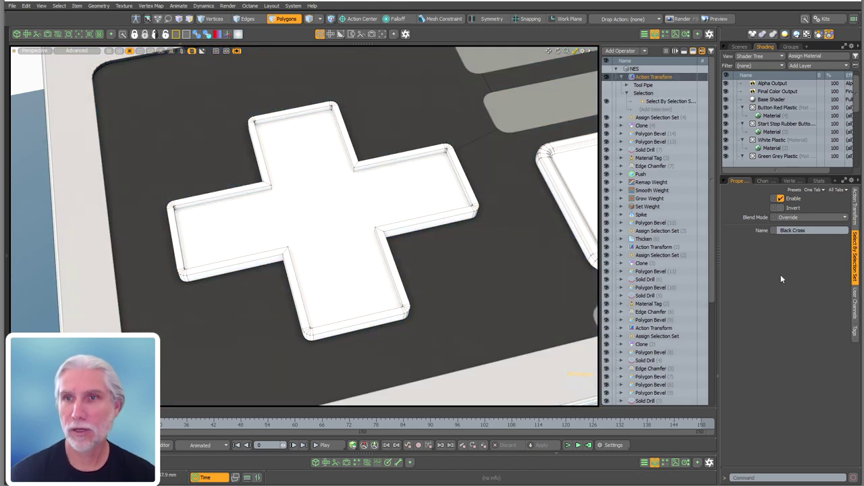
Try scaling the cloned cross to 95% in X and Z with the Action Transform.
{"action": "left_click", "coordinate": [855, 207]}
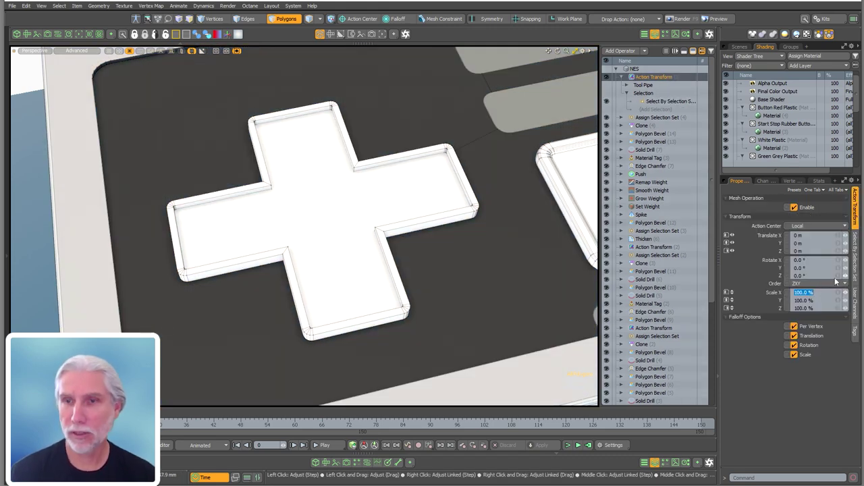
{"action": "type", "text": "95"}
{"action": "key", "text": "Tab"}
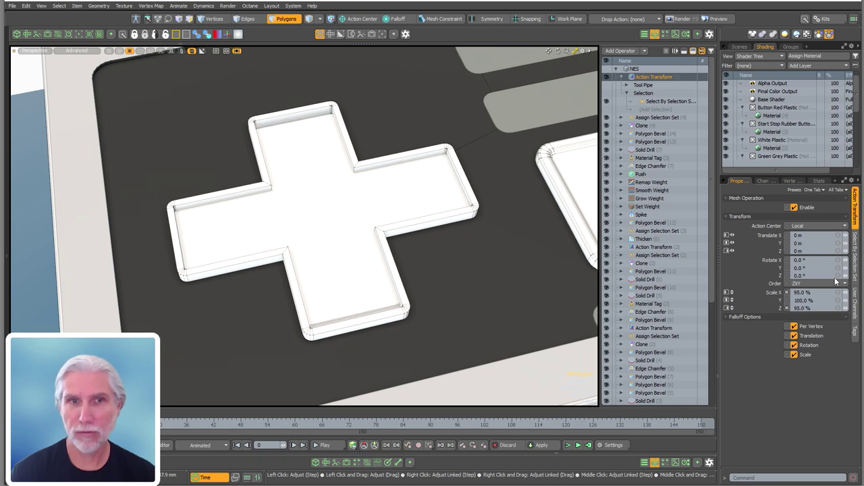
Set the Action Transform's Scale X and Scale Z to 98% for the cloned cross.
{"action": "left_click_drag", "start_coordinate": [318, 182], "coordinate": [605, 272], "text": "alt"}
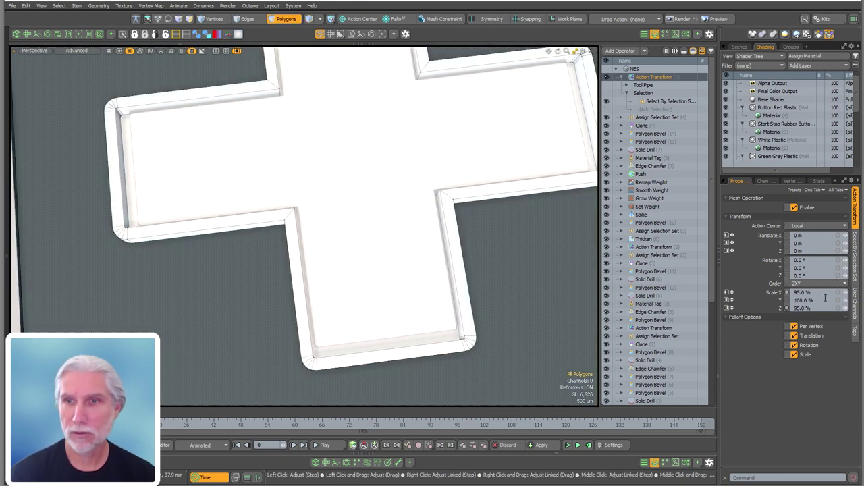
{"action": "left_click_drag", "start_coordinate": [812, 293], "coordinate": [733, 285]}
{"action": "type", "text": "98"}
{"action": "key", "text": "Tab"}
{"action": "key", "text": "Tab"}
{"action": "type", "text": "9"}
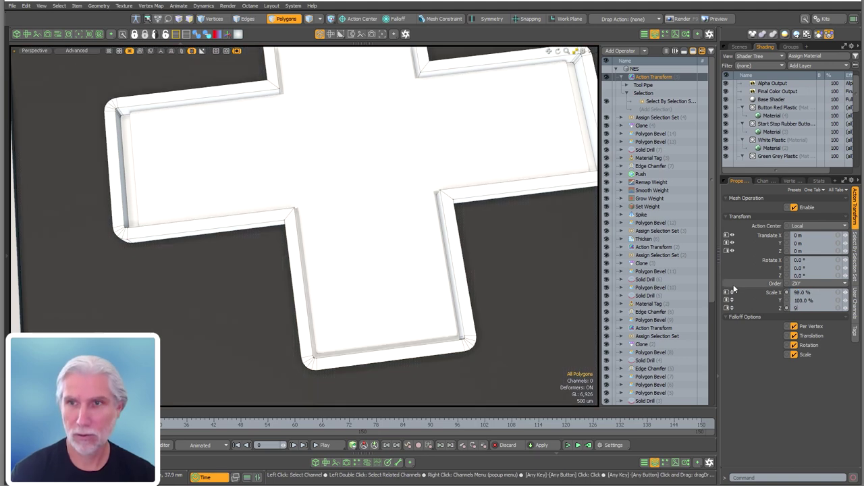
{"action": "type", "text": "8"}
{"action": "key", "text": "Return"}
{"action": "left_click_drag", "start_coordinate": [299, 250], "coordinate": [343, 206], "text": "alt"}
{"action": "left_click", "coordinate": [621, 77]}
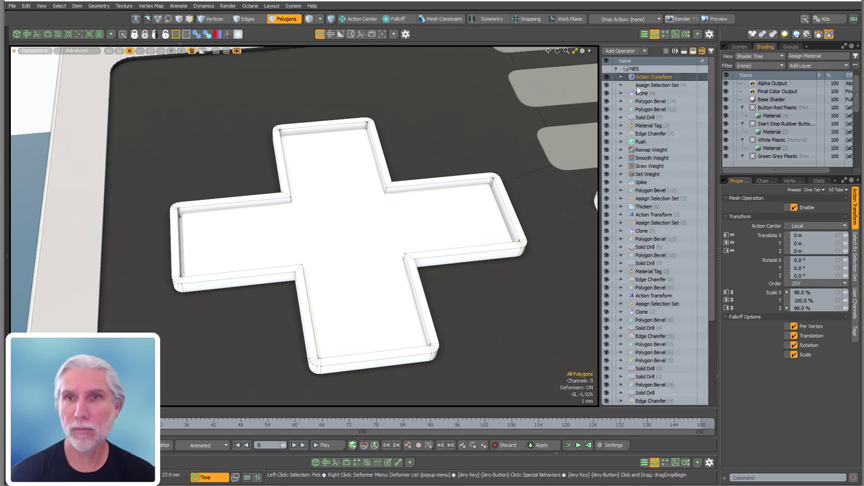
Add a Polygon Bevel mesh operation on top of the Action Transform.
{"action": "key", "text": "F6"}
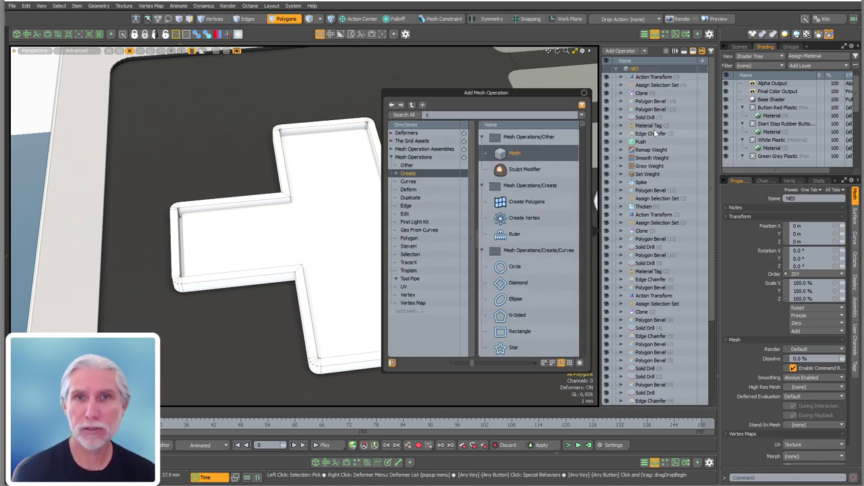
{"action": "key", "text": "BackSpace"}
{"action": "type", "text": "beve"}
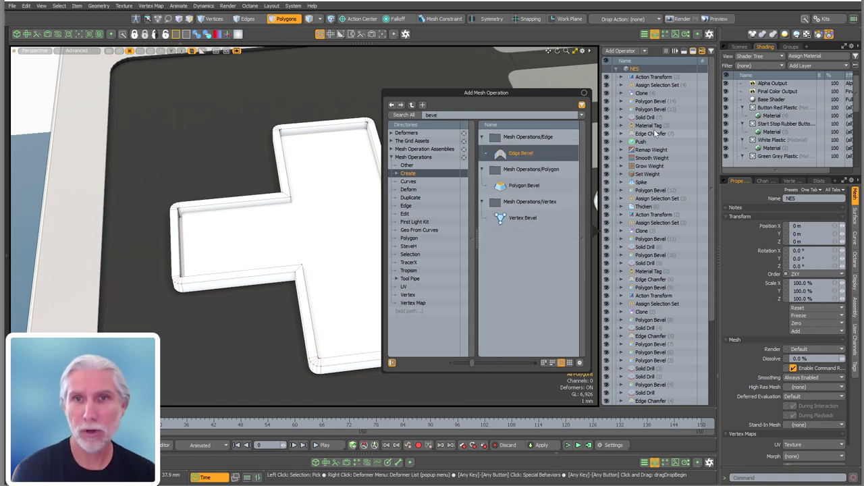
{"action": "key", "text": "Down"}
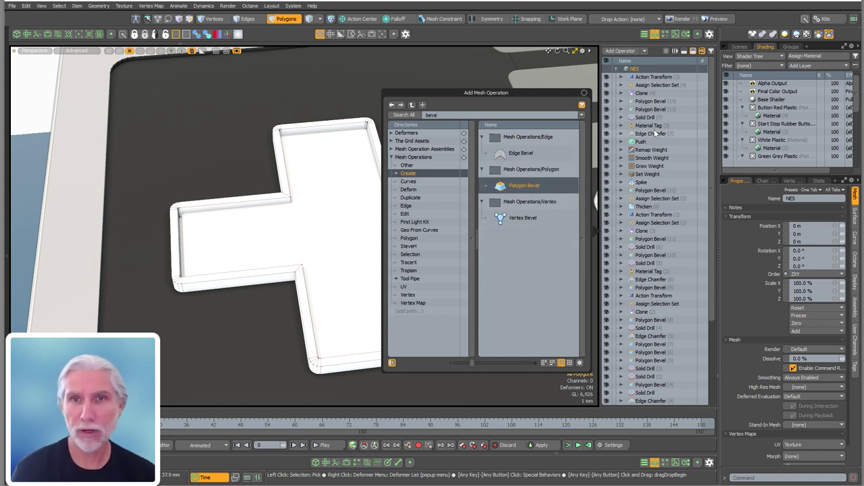
{"action": "key", "text": "Return"}
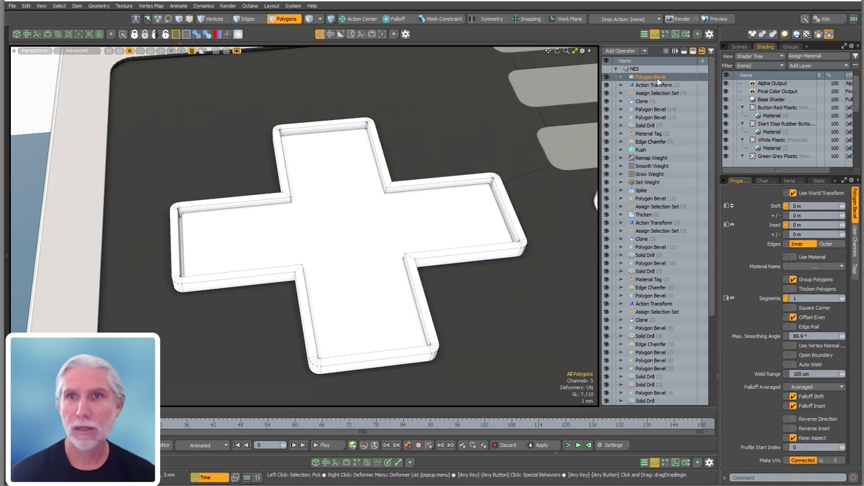
Limit the new Polygon Bevel with a Select By Selection Set modifier that uses the Black Cross set.
{"action": "left_click", "coordinate": [621, 77]}
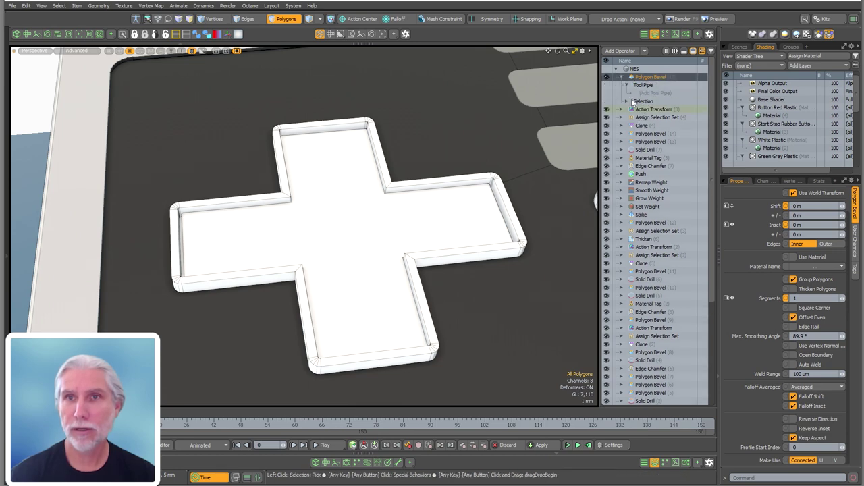
{"action": "left_click", "coordinate": [627, 101]}
{"action": "left_click", "coordinate": [653, 109]}
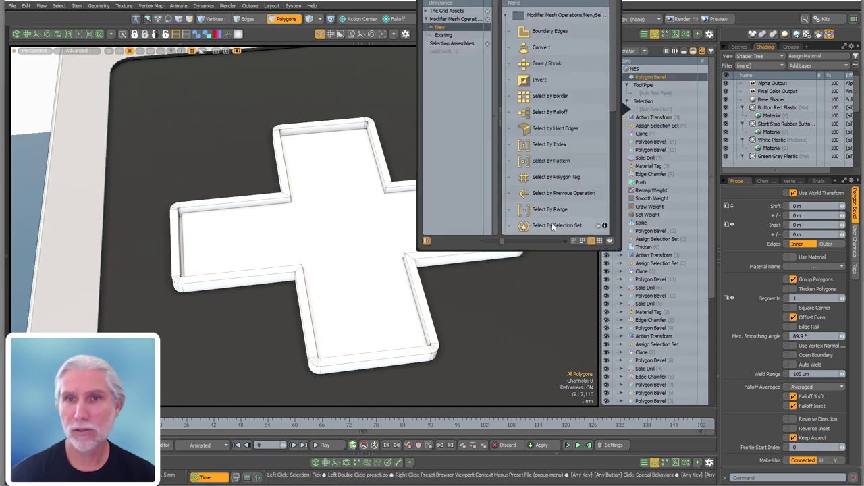
{"action": "double_click", "coordinate": [552, 224]}
{"action": "key", "text": "ctrl+z"}
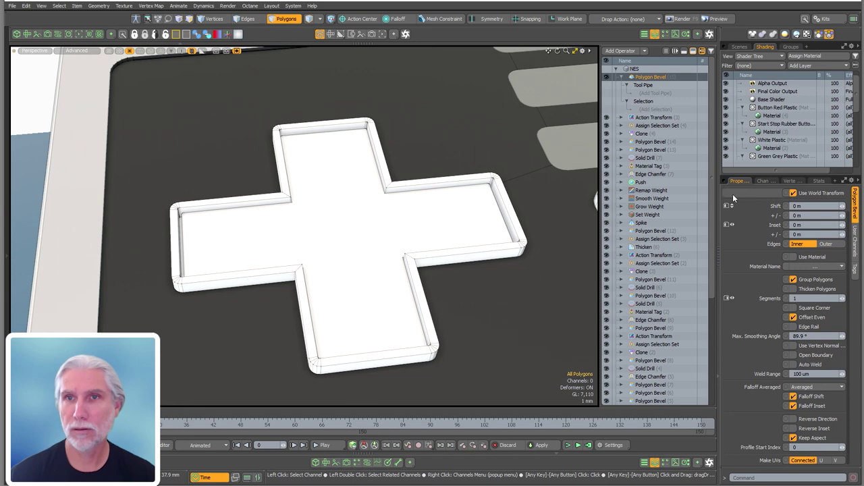
{"action": "left_click", "coordinate": [652, 109]}
{"action": "double_click", "coordinate": [555, 225]}
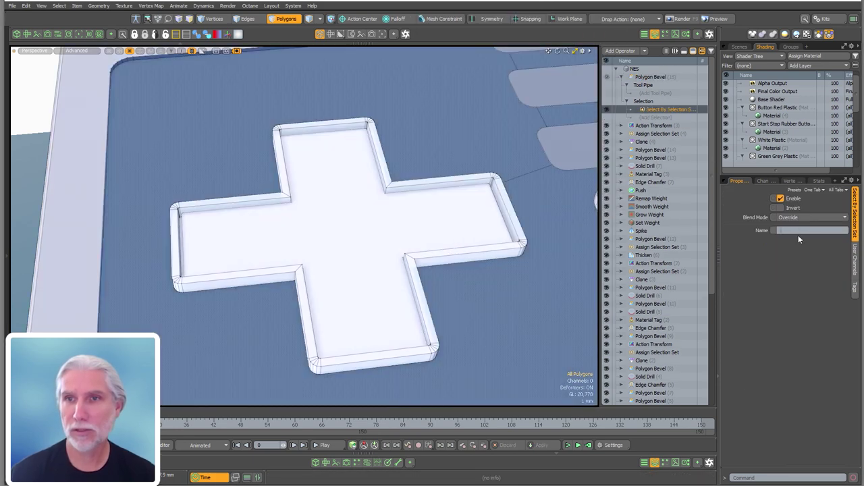
{"action": "left_click", "coordinate": [798, 235]}
{"action": "type", "text": "Black Cr"}
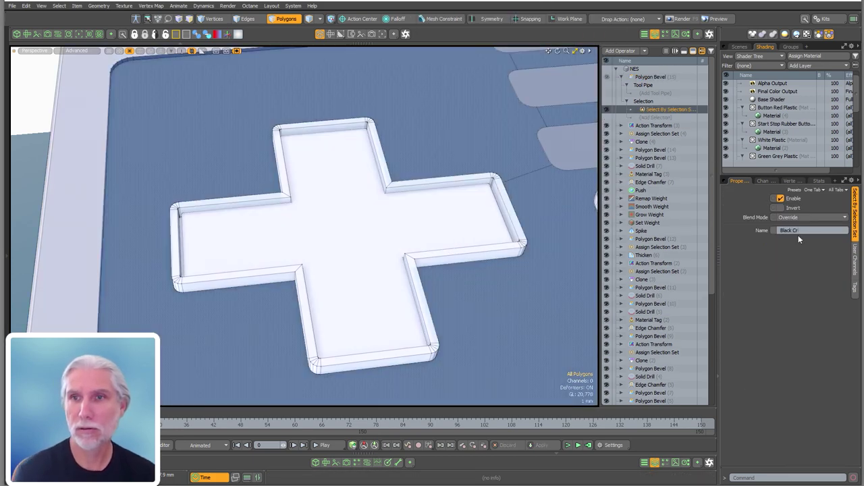
{"action": "type", "text": "oss"}
Raise the cloned cross by setting the Polygon Bevel's Shift to 2 mm.
{"action": "left_click", "coordinate": [666, 74]}
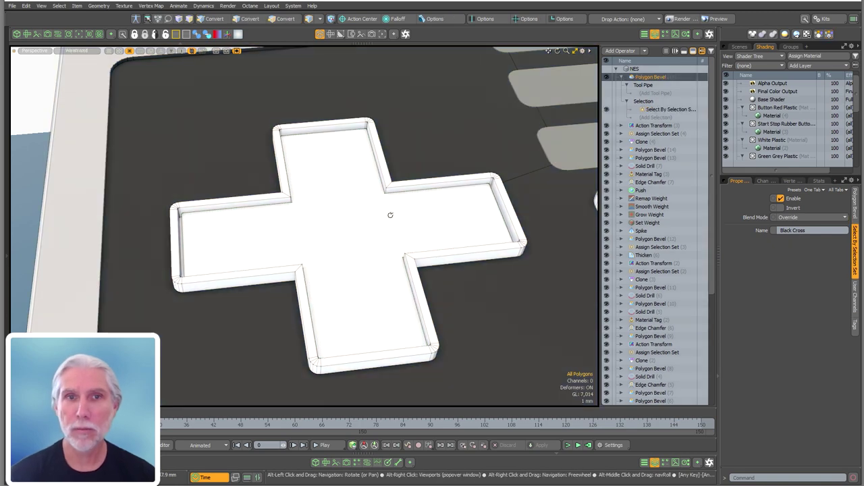
{"action": "left_click_drag", "start_coordinate": [342, 214], "coordinate": [333, 230]}
{"action": "scroll", "coordinate": [309, 232], "scroll_direction": "down", "scroll_amount": 5}
{"action": "scroll", "coordinate": [328, 239], "scroll_direction": "up", "scroll_amount": 5}
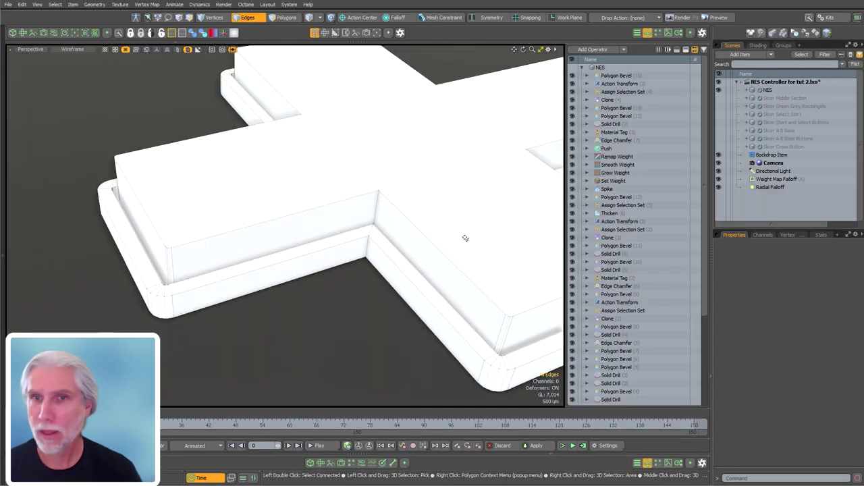
Inspect the raised cross's corner edges and disable the five mesh operations above the cross's inset bevel, Polygon Bevel (13).
{"action": "scroll", "coordinate": [463, 235], "scroll_direction": "down", "scroll_amount": 1}
{"action": "left_click_drag", "start_coordinate": [265, 217], "coordinate": [310, 268], "text": "alt"}
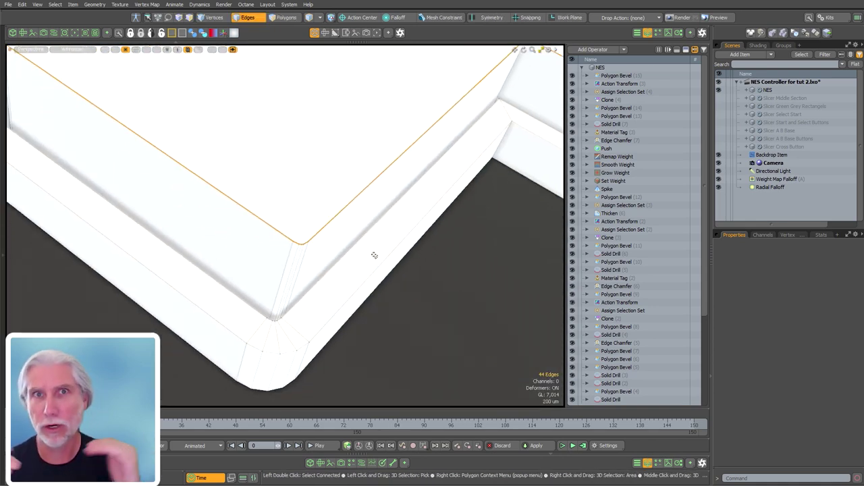
{"action": "left_click", "coordinate": [422, 271]}
{"action": "left_click_drag", "start_coordinate": [573, 75], "coordinate": [573, 99]}
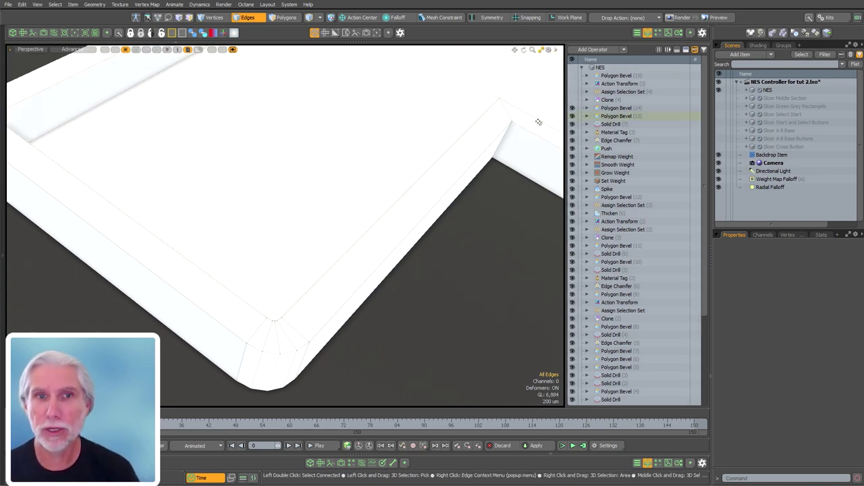
{"action": "left_click_drag", "start_coordinate": [432, 227], "coordinate": [553, 203], "text": "alt"}
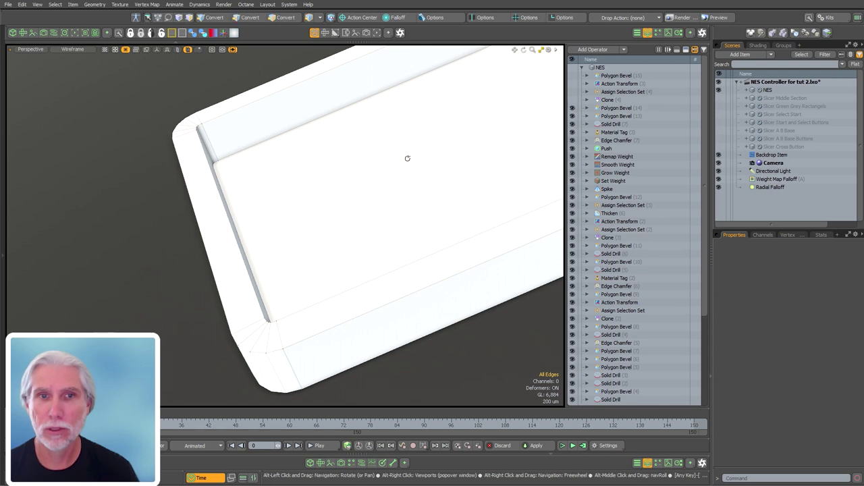
{"action": "left_click_drag", "start_coordinate": [407, 158], "coordinate": [490, 275], "text": "alt"}
{"action": "left_click", "coordinate": [575, 117]}
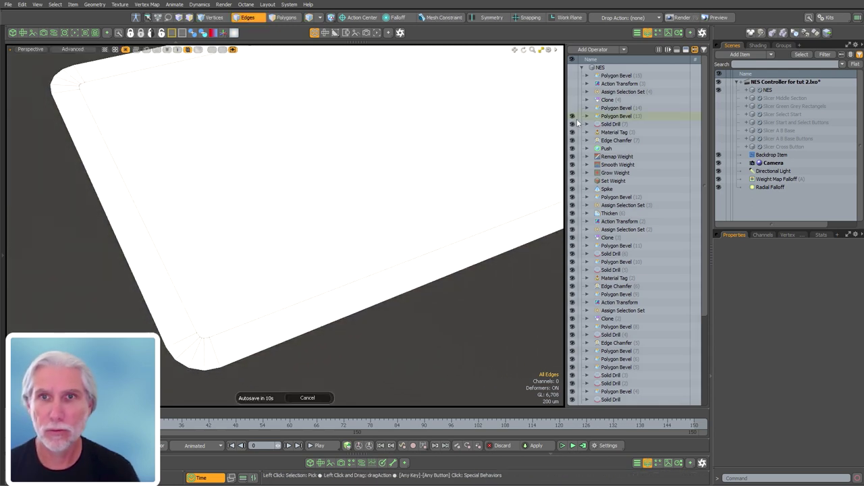
Set the Inset of Polygon Bevel (13) to 880 um and enable Auto Weld.
{"action": "left_click", "coordinate": [616, 117]}
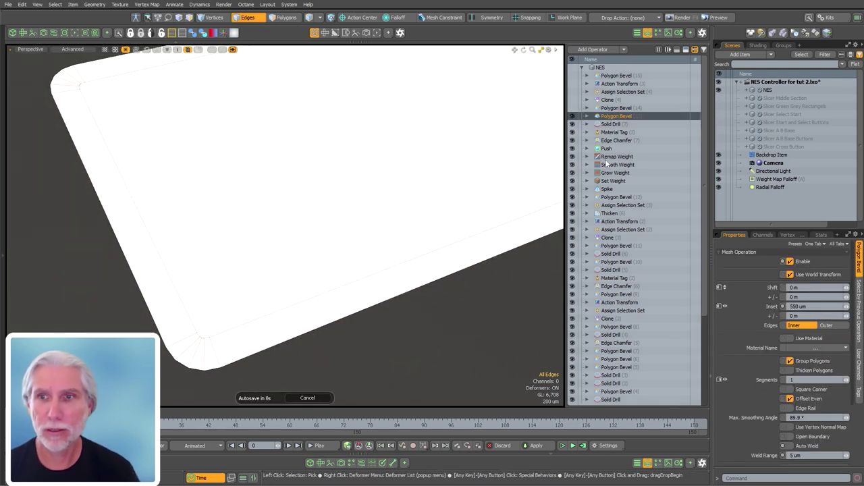
{"action": "key", "text": "c"}
{"action": "left_click_drag", "start_coordinate": [185, 308], "coordinate": [158, 346], "text": "ctrl+alt"}
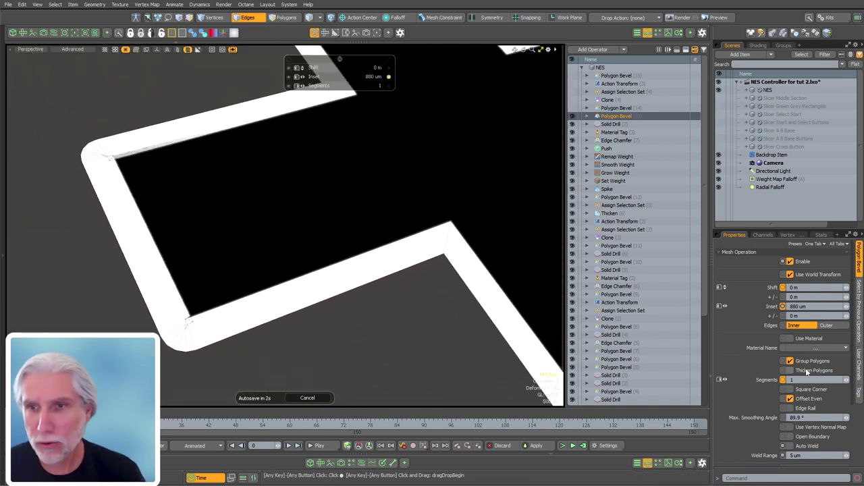
{"action": "left_click", "coordinate": [810, 446]}
Turn off Group Polygons for the inset bevel and check the cross's inner corners by selecting their vertices.
{"action": "scroll", "coordinate": [299, 332], "scroll_direction": "up", "scroll_amount": 5}
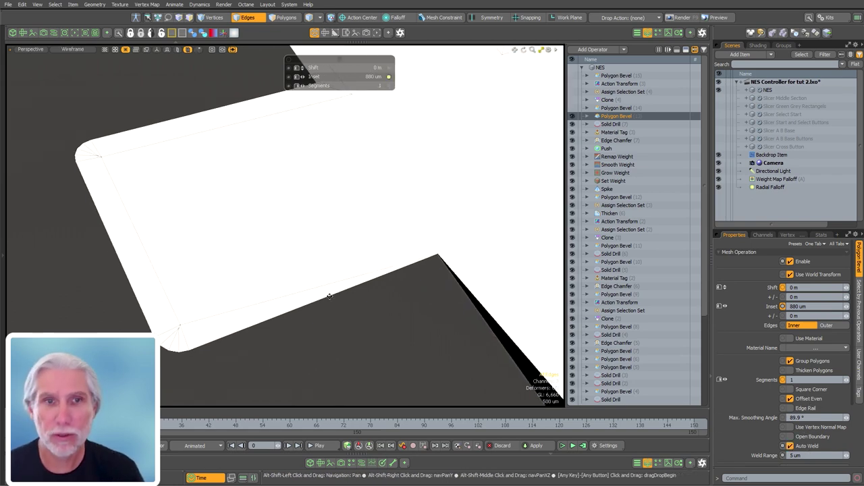
{"action": "left_click_drag", "start_coordinate": [289, 337], "coordinate": [424, 247], "text": "ctrl+alt"}
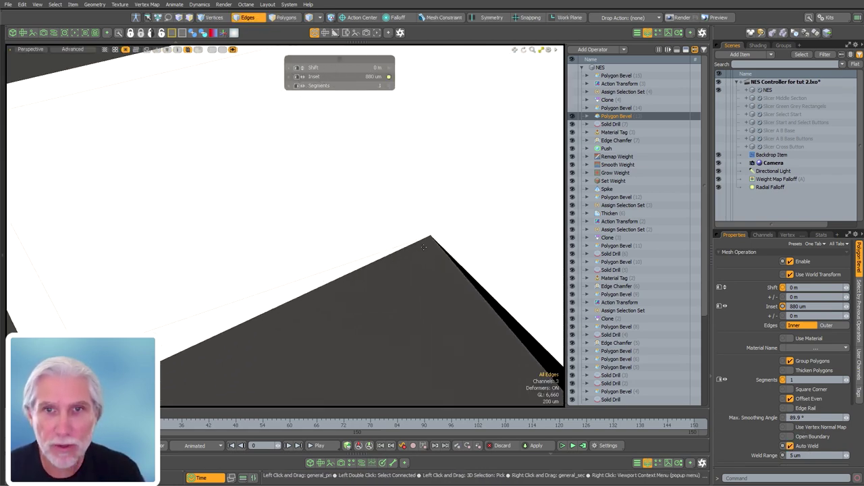
{"action": "left_click", "coordinate": [820, 363]}
{"action": "left_click_drag", "start_coordinate": [247, 337], "coordinate": [216, 367], "text": "ctrl+alt"}
{"action": "key", "text": "1"}
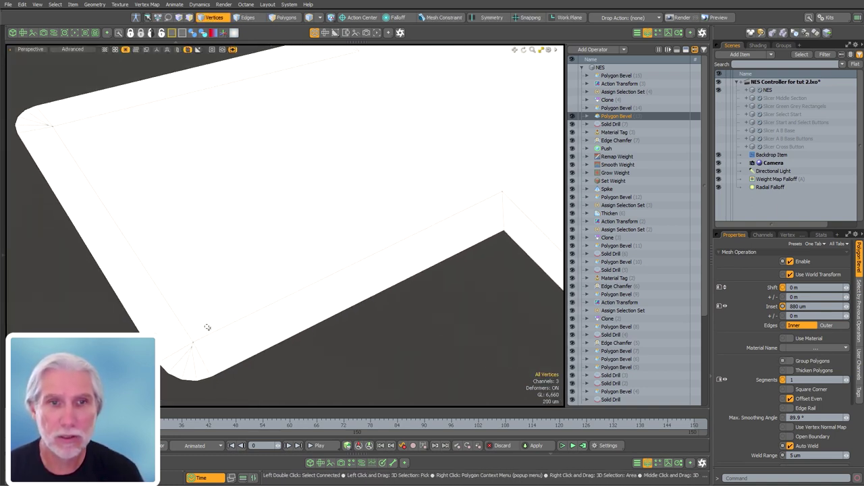
{"action": "key", "text": "shift"}
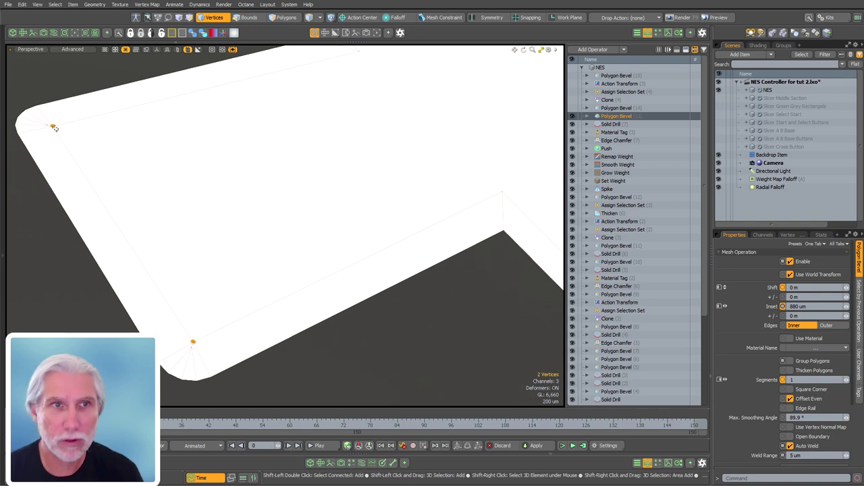
{"action": "left_click", "coordinate": [336, 184]}
{"action": "left_click_drag", "start_coordinate": [345, 182], "coordinate": [270, 203], "text": "ctrl+alt"}
Re-enable Polygon Bevel (14), the Clone, the Assign Selection Set, the Action Transform and the last Polygon Bevel for the cross.
{"action": "left_click", "coordinate": [605, 109]}
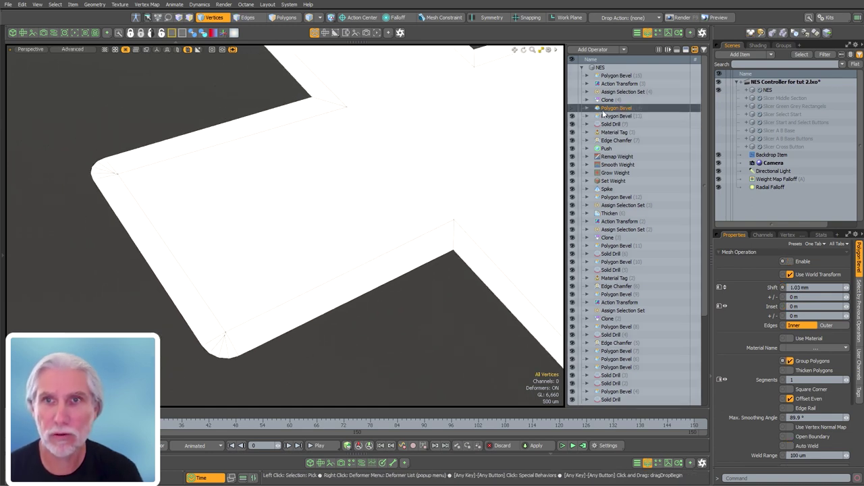
{"action": "left_click", "coordinate": [572, 108]}
{"action": "left_click", "coordinate": [582, 100]}
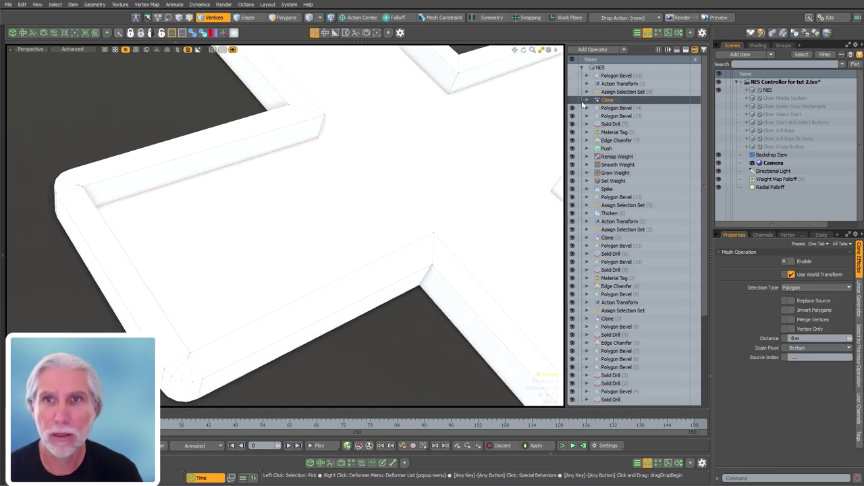
{"action": "left_click", "coordinate": [573, 101]}
{"action": "left_click", "coordinate": [608, 93]}
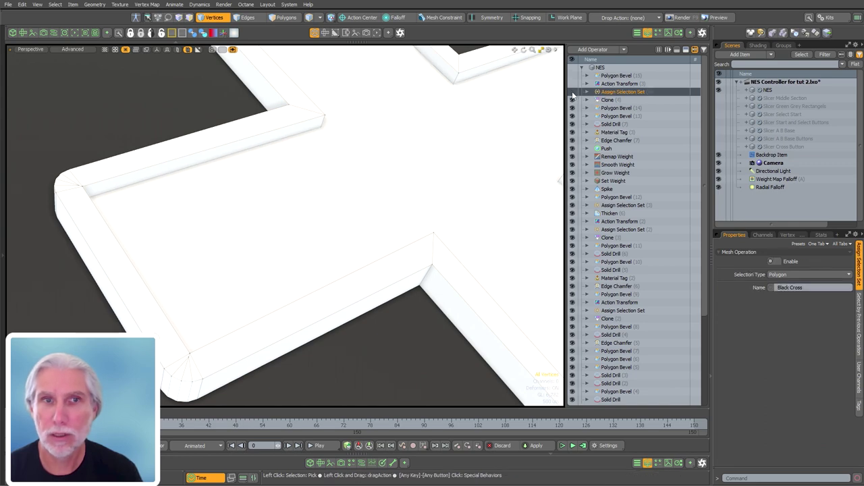
{"action": "left_click", "coordinate": [579, 85]}
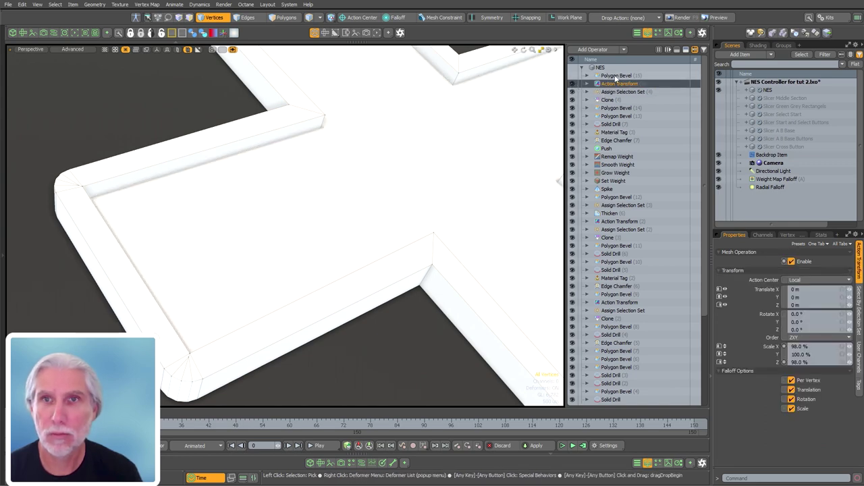
{"action": "left_click", "coordinate": [616, 76]}
{"action": "left_click", "coordinate": [573, 76]}
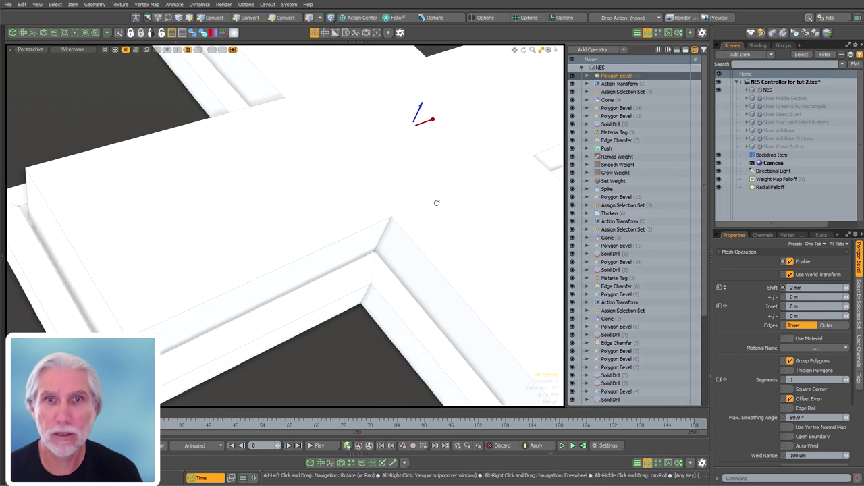
Add an Assign Selection Set operation to the NES mesh with selection type Polygon and the name Cross Top.
{"action": "left_click_drag", "start_coordinate": [437, 203], "coordinate": [401, 148], "text": "alt"}
{"action": "left_click_drag", "start_coordinate": [253, 239], "coordinate": [319, 217], "text": "ctrl+alt"}
{"action": "left_click_drag", "start_coordinate": [349, 291], "coordinate": [427, 234], "text": "alt"}
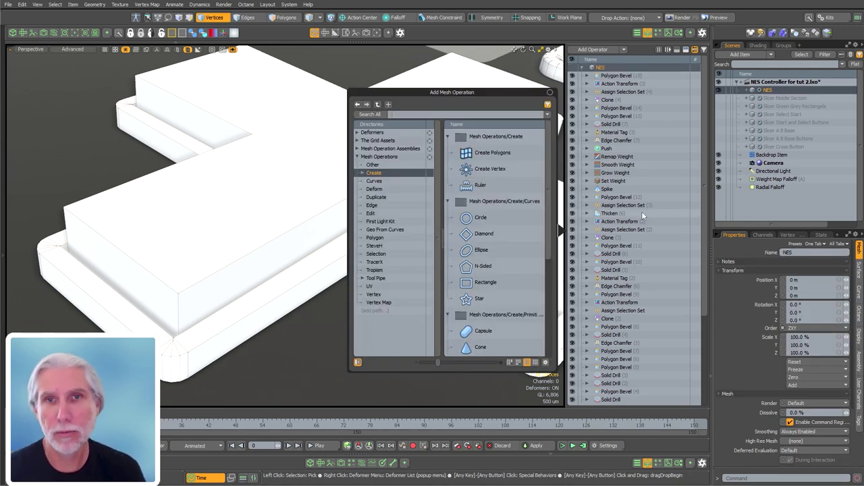
{"action": "type", "text": "ass"}
{"action": "key", "text": "Return"}
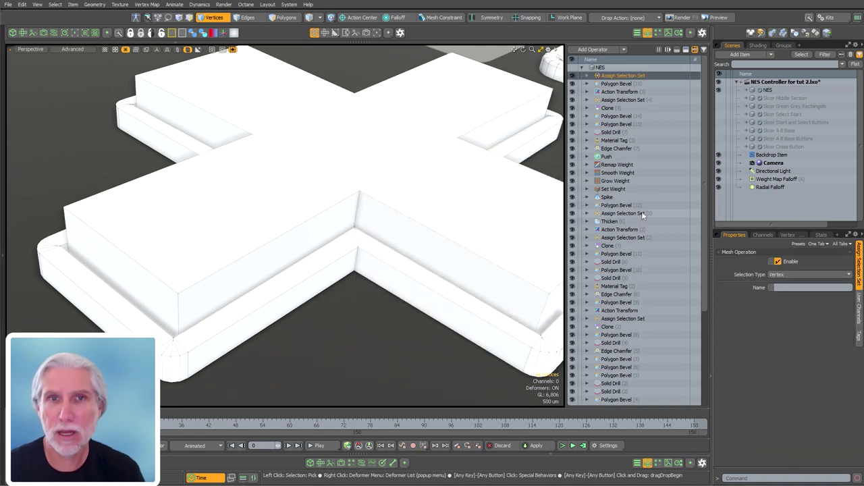
{"action": "key", "text": "3"}
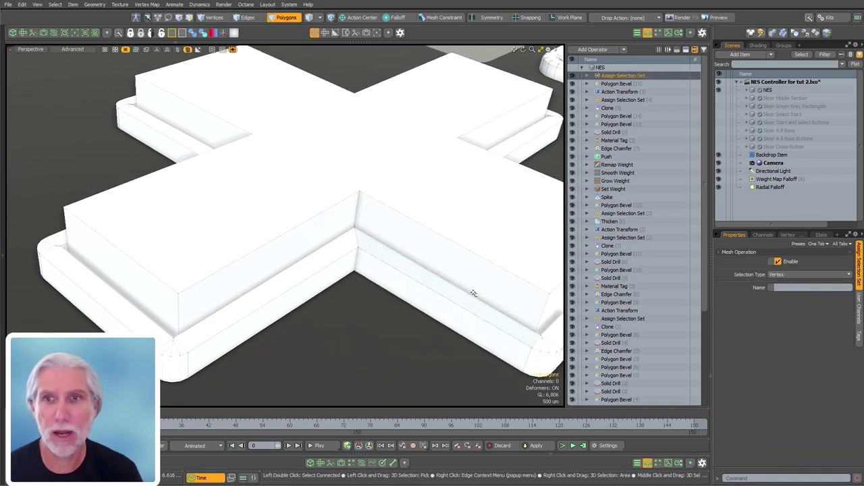
{"action": "left_click", "coordinate": [794, 275]}
{"action": "left_click", "coordinate": [794, 289]}
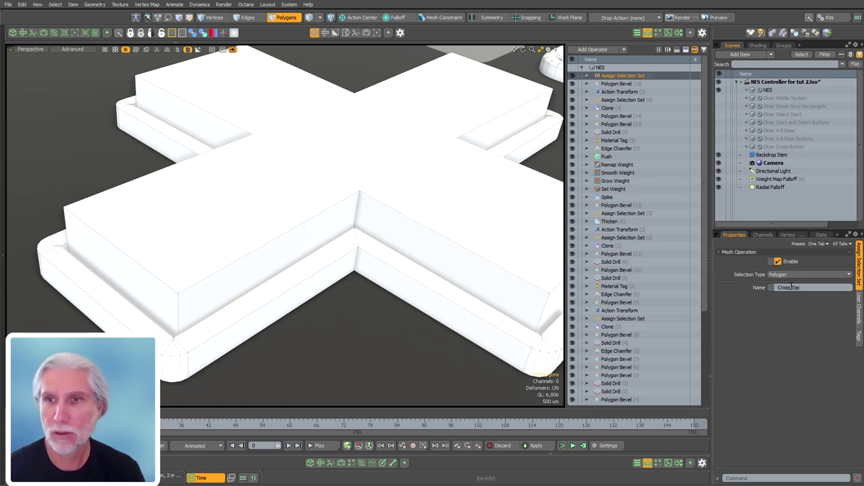
{"action": "left_click", "coordinate": [791, 288]}
{"action": "type", "text": "Cross Top"}
{"action": "key", "text": "Return"}
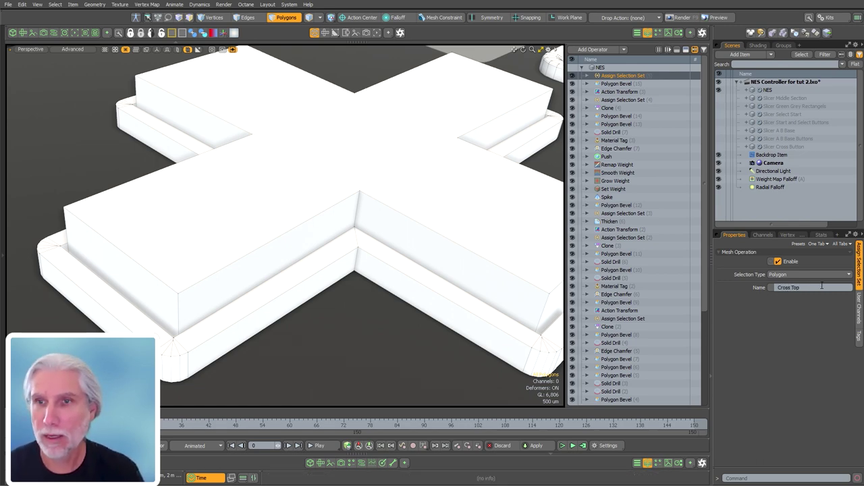
Limit the Cross Top set with Select by Previous Operation, using the Front polygons of Polygon Bevel (15).
{"action": "left_click", "coordinate": [587, 75]}
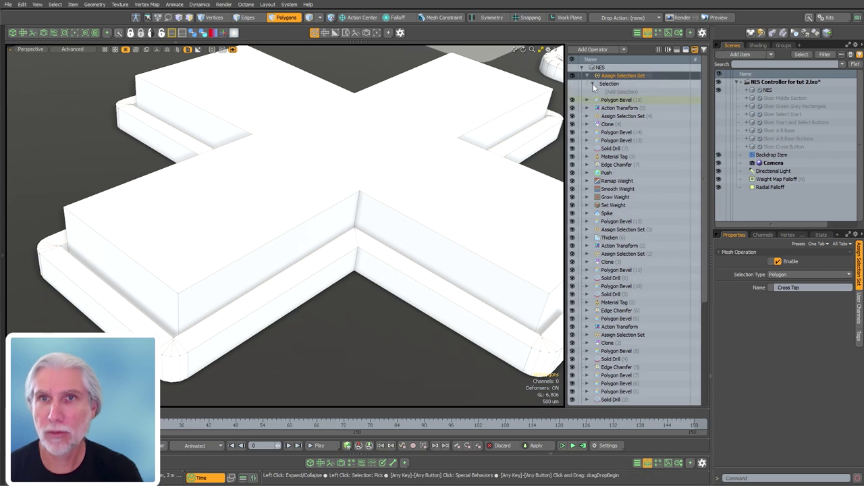
{"action": "left_click", "coordinate": [607, 91]}
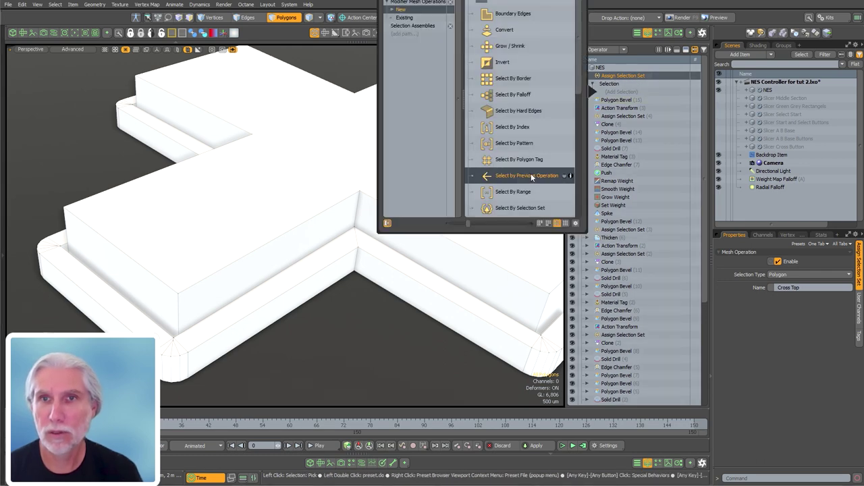
{"action": "double_click", "coordinate": [531, 176]}
{"action": "left_click", "coordinate": [799, 285]}
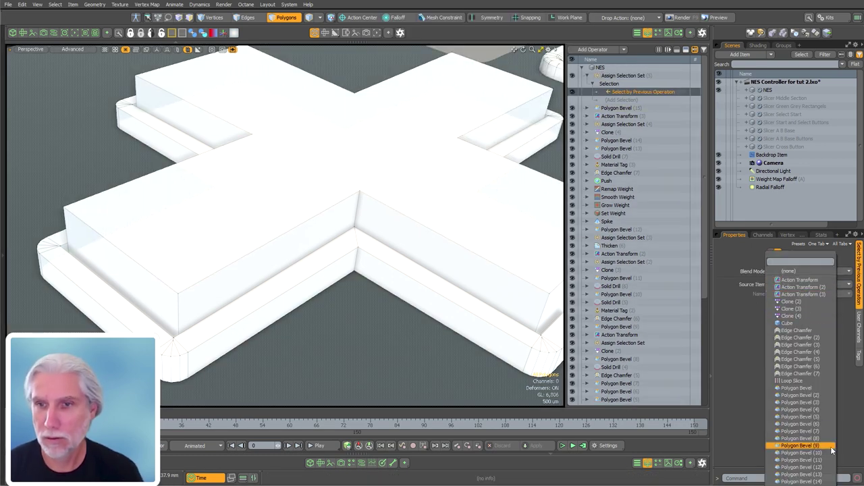
{"action": "left_click", "coordinate": [800, 482]}
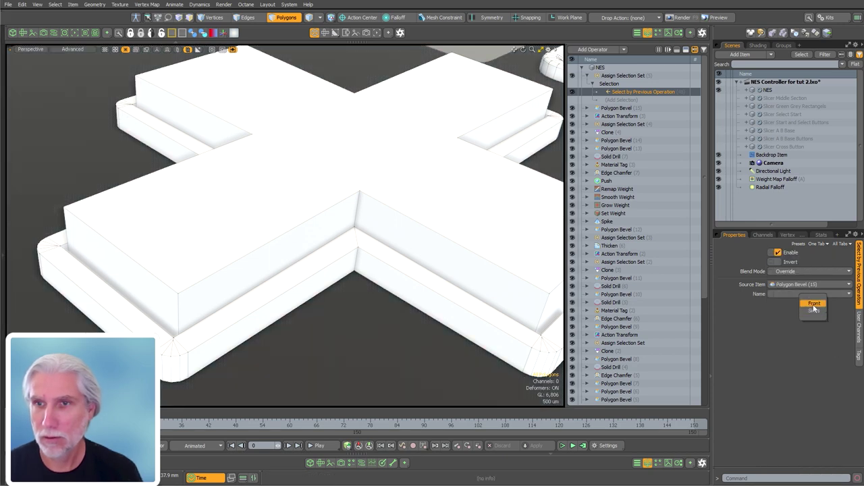
{"action": "left_click", "coordinate": [813, 304]}
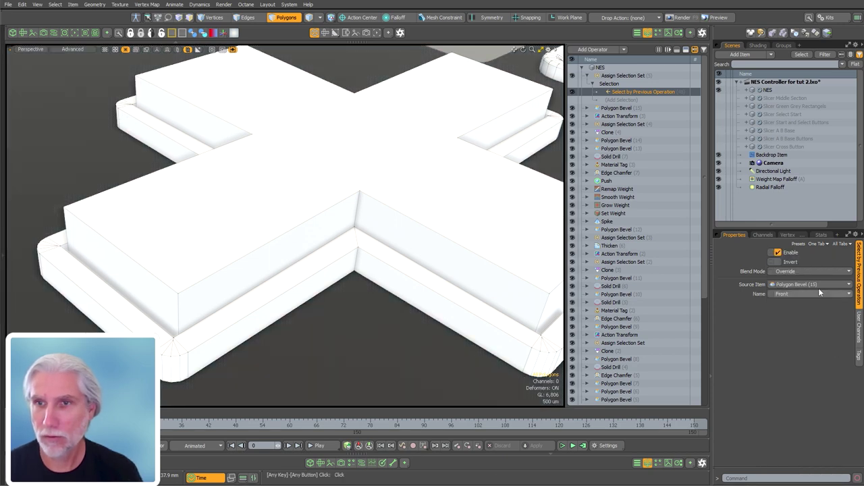
Check the Cross Top set by selecting its polygons from the mesh statistics, and clear the selection.
{"action": "left_click", "coordinate": [821, 235]}
{"action": "left_click", "coordinate": [738, 319]}
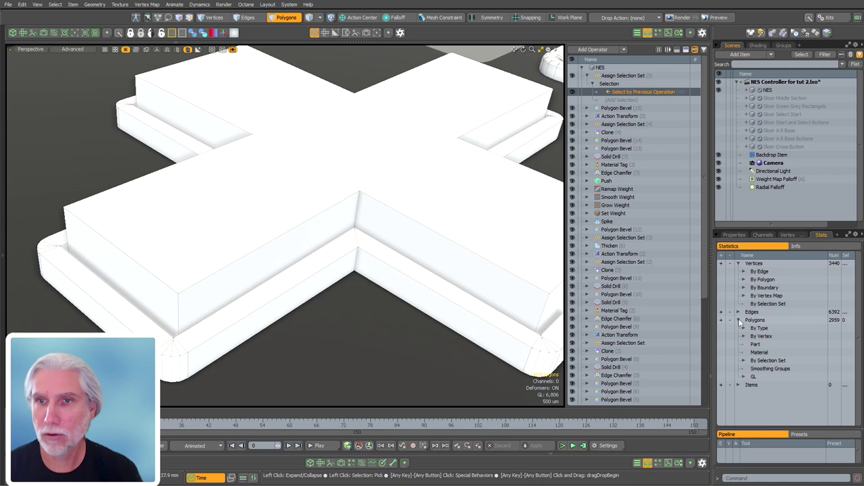
{"action": "left_click", "coordinate": [744, 360]}
{"action": "left_click", "coordinate": [721, 376]}
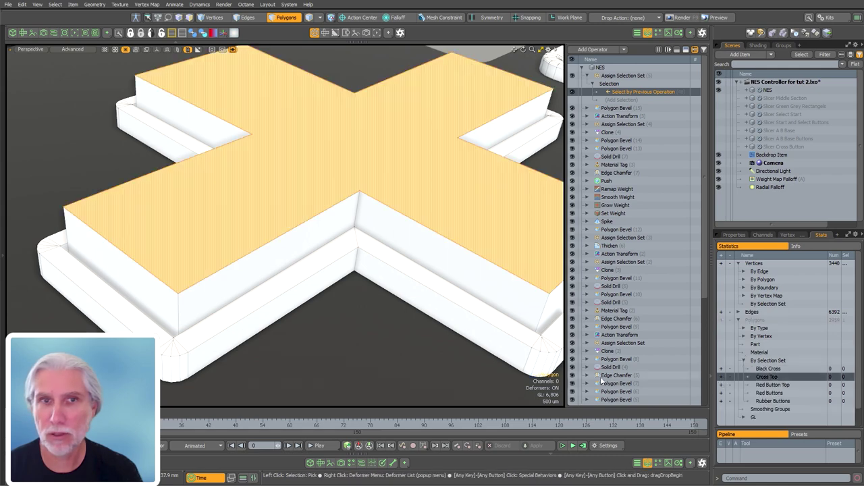
{"action": "left_click", "coordinate": [387, 326], "text": "ctrl"}
{"action": "left_click_drag", "start_coordinate": [438, 133], "coordinate": [404, 147], "text": "alt+shift"}
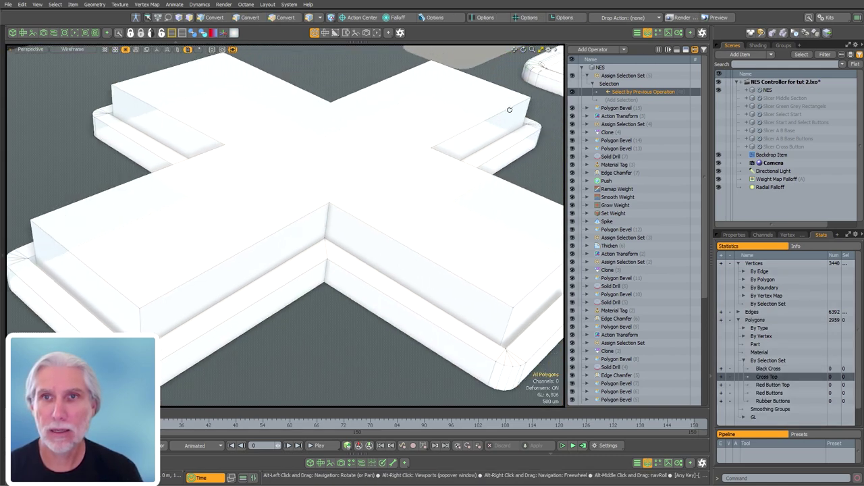
Collapse the Assign Selection Set operation and add an Edge Chamfer operation to the NES mesh above it.
{"action": "left_click", "coordinate": [607, 76]}
{"action": "left_click", "coordinate": [587, 76]}
{"action": "scroll", "coordinate": [399, 178], "scroll_direction": "down", "scroll_amount": 3}
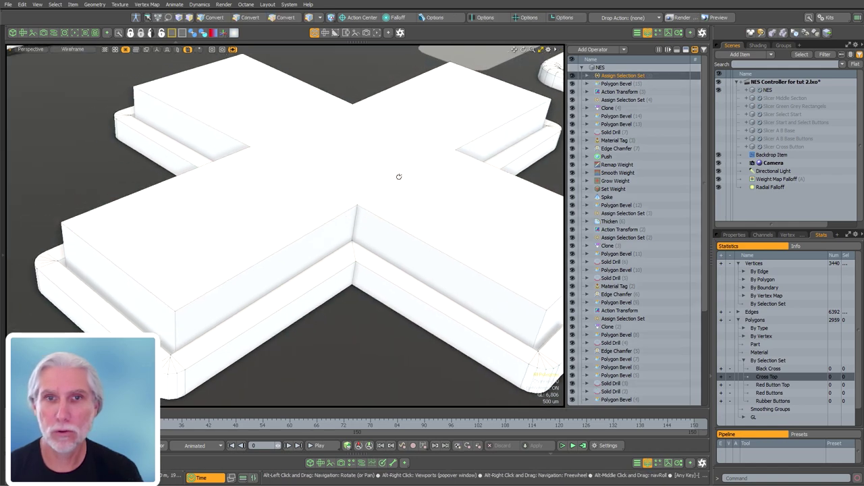
{"action": "left_click_drag", "start_coordinate": [399, 178], "coordinate": [398, 196], "text": "alt"}
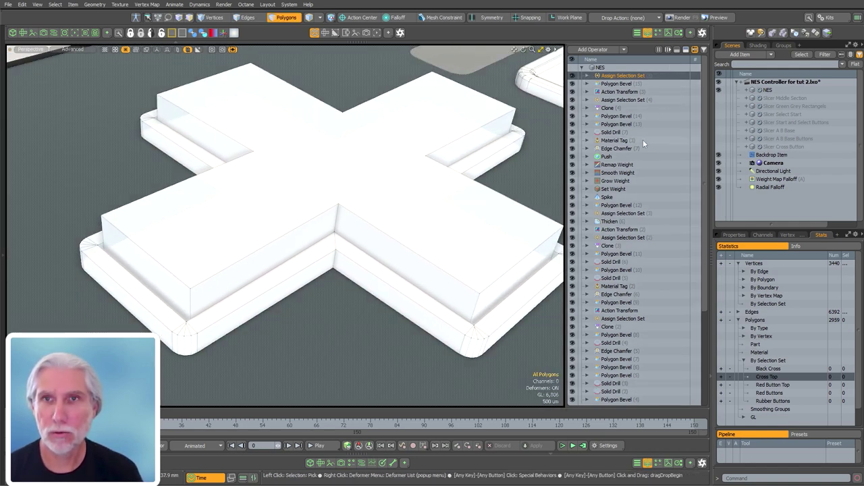
{"action": "type", "text": "ne"}
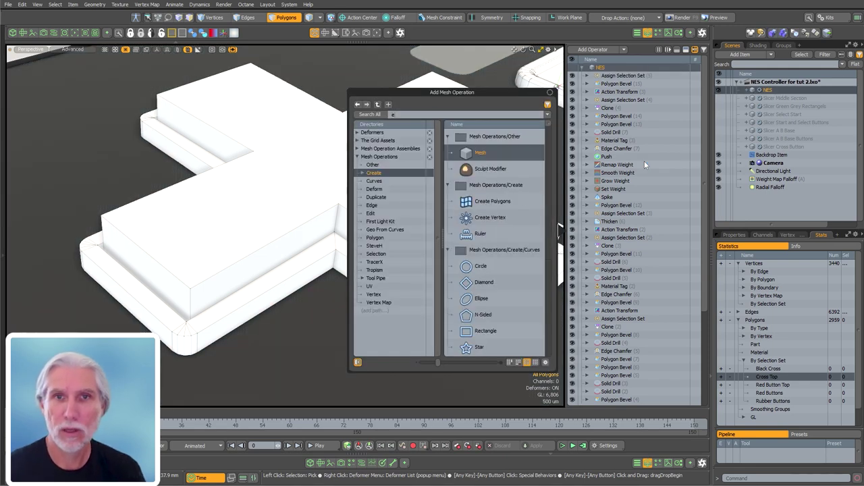
{"action": "type", "text": "dge ch"}
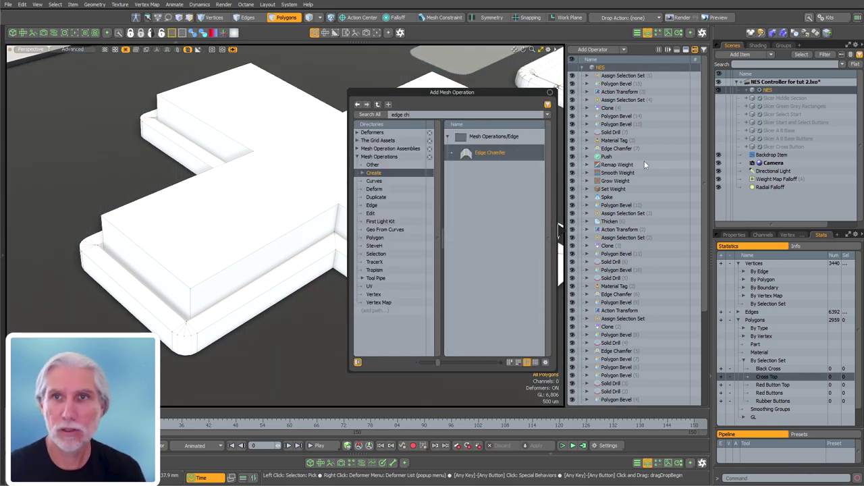
{"action": "key", "text": "Return"}
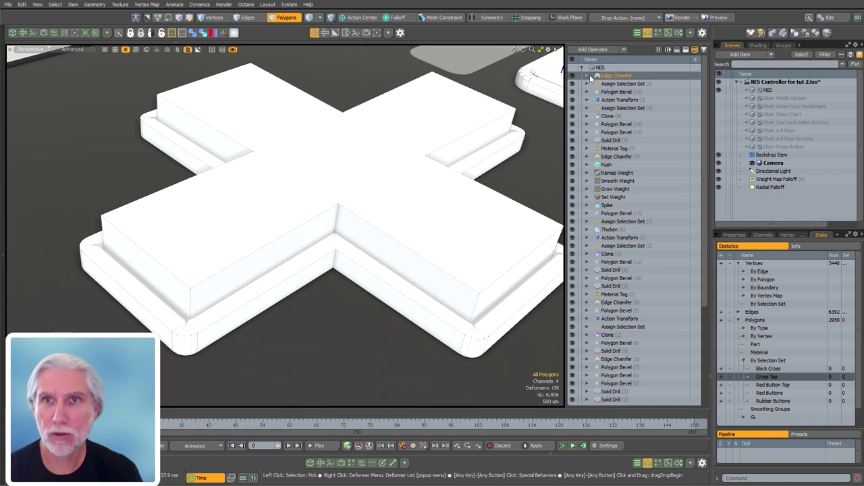
Limit the new Edge Chamfer with Select by Previous Operation, using the Sides polygons of Polygon Bevel (15), and add a Convert from Polygon.
{"action": "left_click", "coordinate": [586, 75]}
{"action": "left_click", "coordinate": [592, 91]}
{"action": "left_click", "coordinate": [611, 100]}
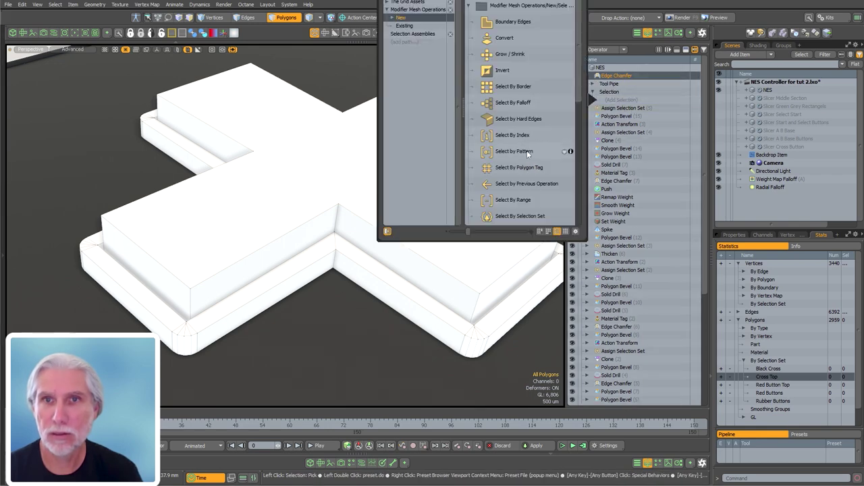
{"action": "double_click", "coordinate": [537, 182]}
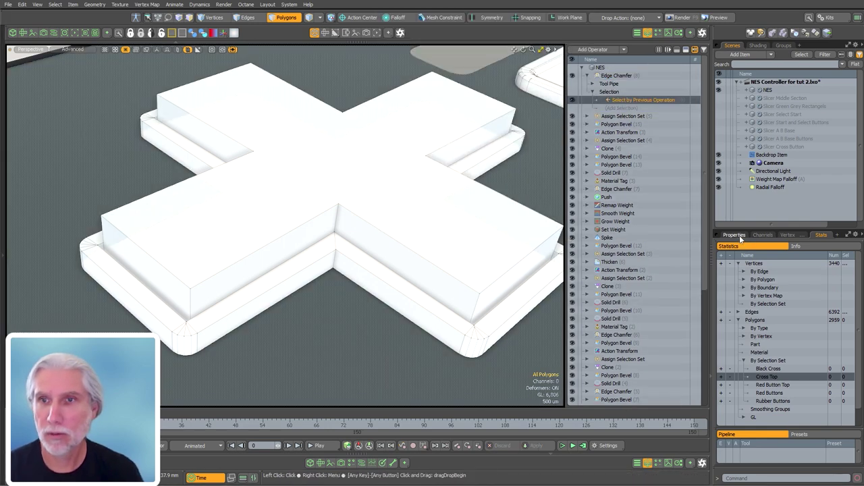
{"action": "left_click", "coordinate": [807, 285]}
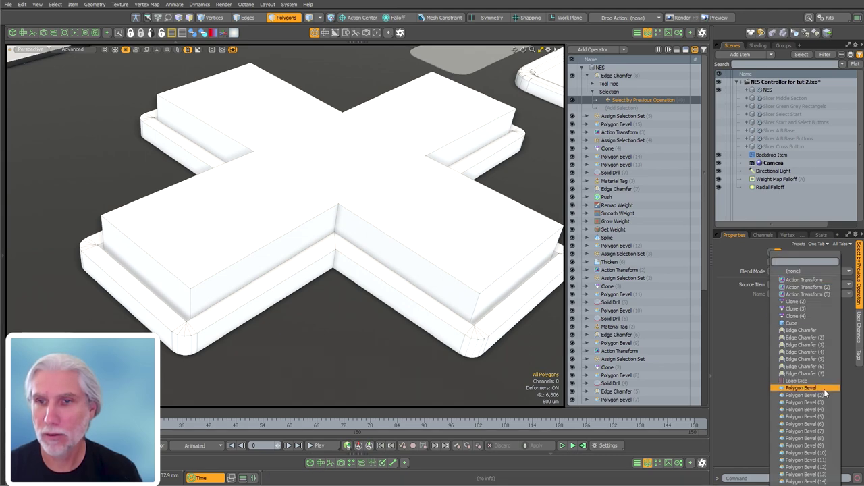
{"action": "left_click", "coordinate": [806, 485]}
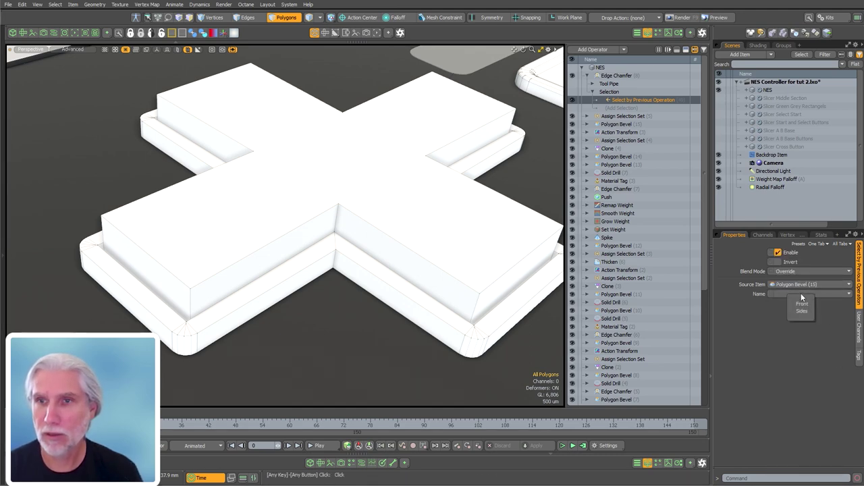
{"action": "left_click", "coordinate": [800, 293]}
{"action": "left_click", "coordinate": [802, 315]}
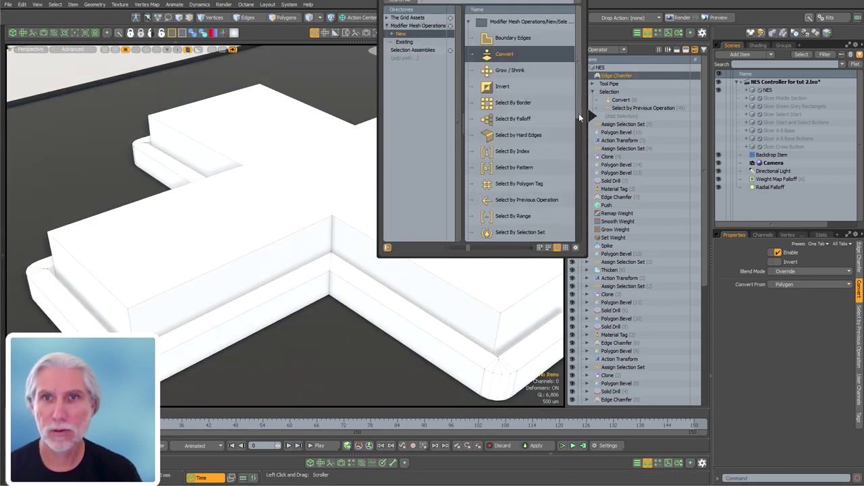
Add a Select Edges by Length selection to the Edge Chamfer and set its blend mode to Multiply.
{"action": "left_click", "coordinate": [424, 51]}
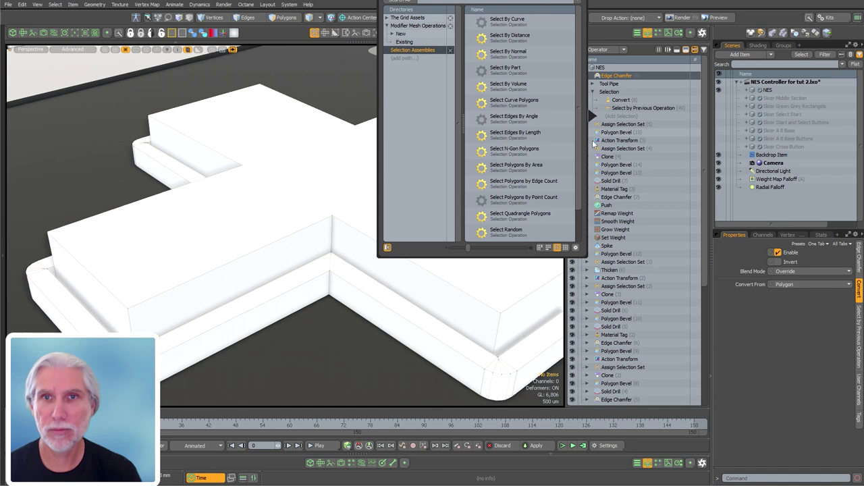
{"action": "double_click", "coordinate": [523, 132]}
{"action": "key", "text": "2"}
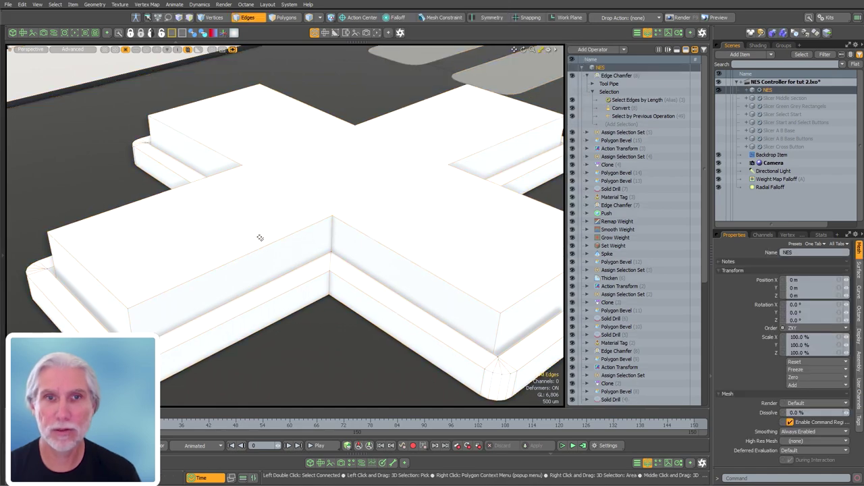
{"action": "left_click", "coordinate": [257, 249]}
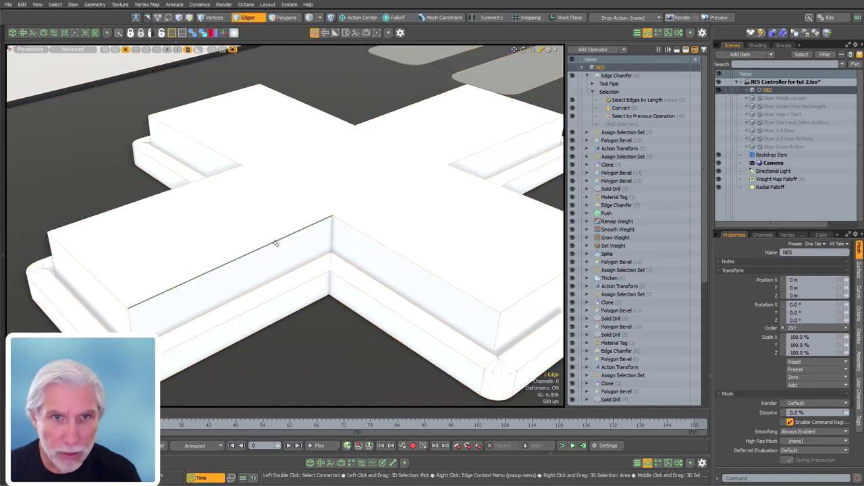
{"action": "left_click", "coordinate": [387, 186]}
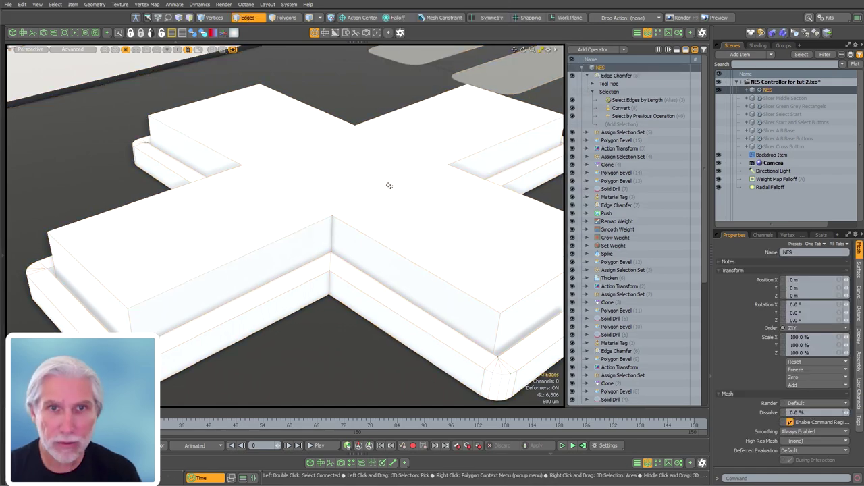
{"action": "left_click", "coordinate": [649, 100]}
{"action": "left_click", "coordinate": [805, 272]}
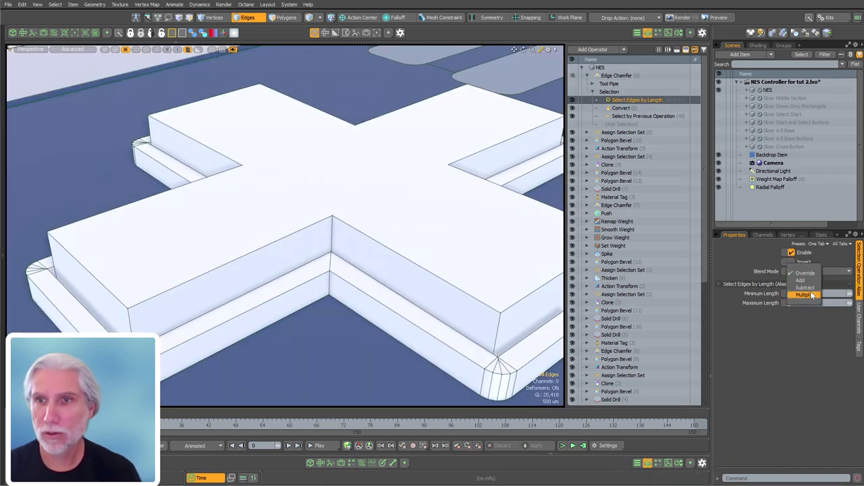
{"action": "left_click", "coordinate": [805, 295]}
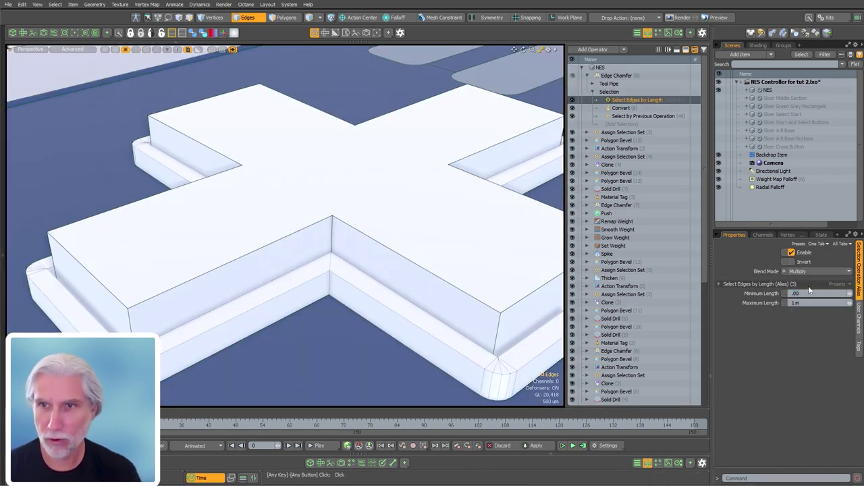
Try an edge length range with a minimum of 7.5 mm and a maximum of 9 mm.
{"action": "type", "text": ".0"}
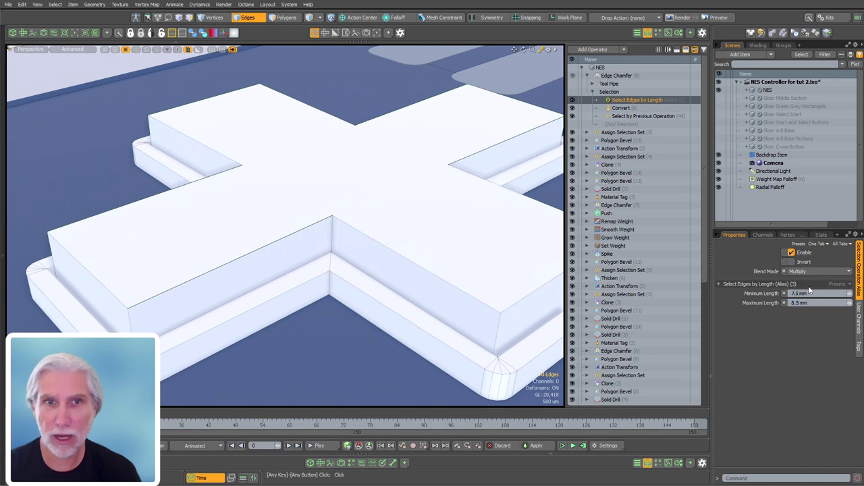
{"action": "left_click_drag", "start_coordinate": [371, 189], "coordinate": [355, 226], "text": "alt"}
{"action": "left_click", "coordinate": [803, 302]}
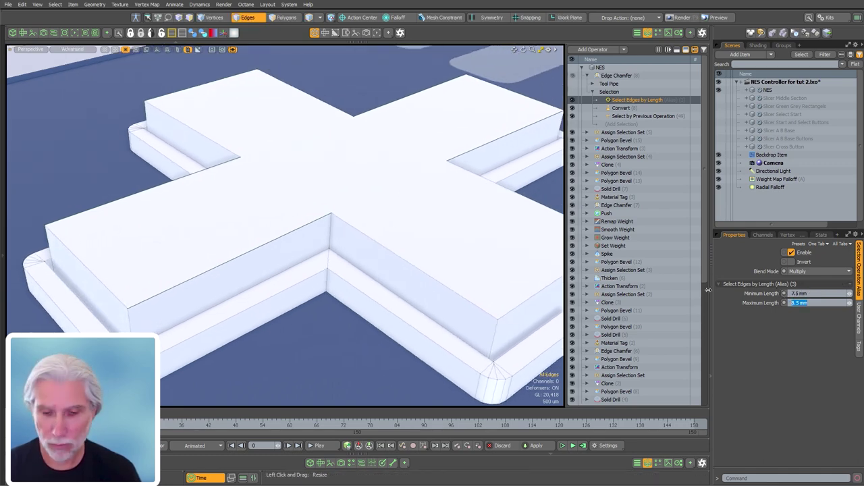
{"action": "left_click_drag", "start_coordinate": [424, 220], "coordinate": [333, 239], "text": "alt"}
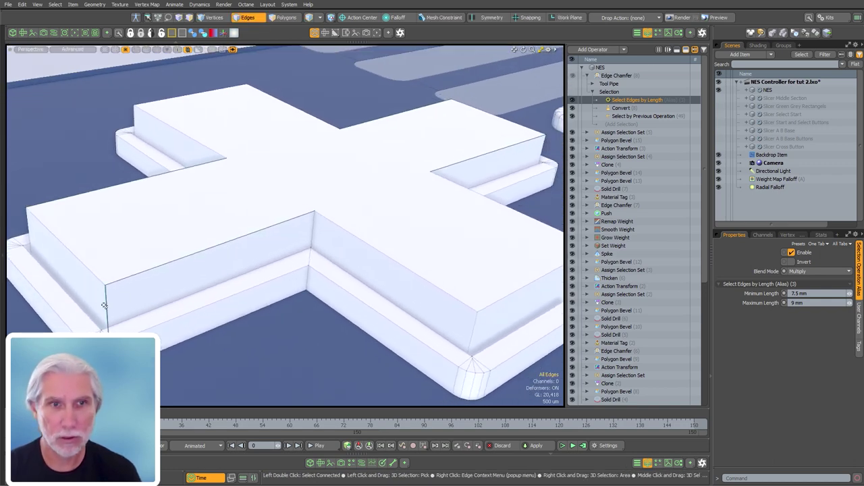
Set the edge selection's minimum length to 1.5 mm and its maximum length to 2.5 mm.
{"action": "left_click", "coordinate": [799, 293]}
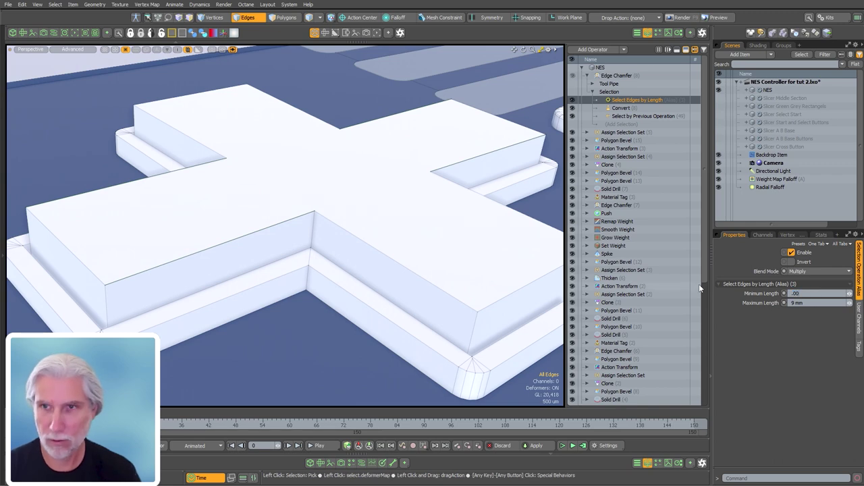
{"action": "type", "text": ".00"}
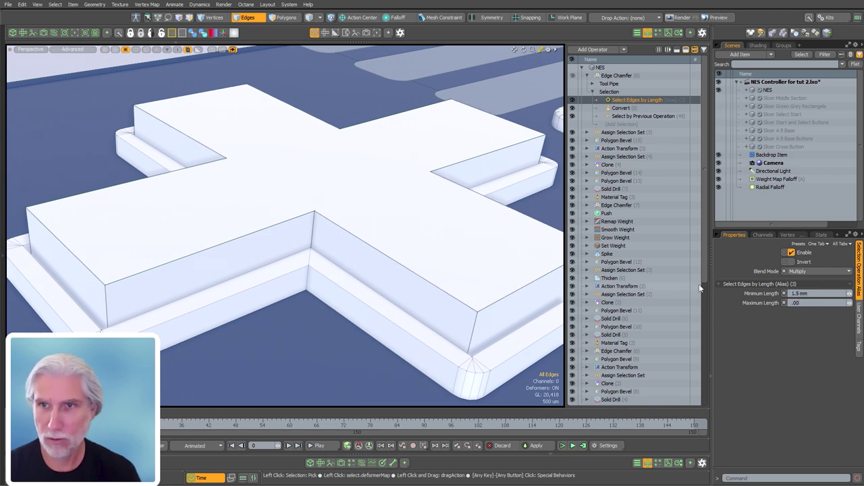
{"action": "left_click_drag", "start_coordinate": [295, 234], "coordinate": [312, 245], "text": "alt"}
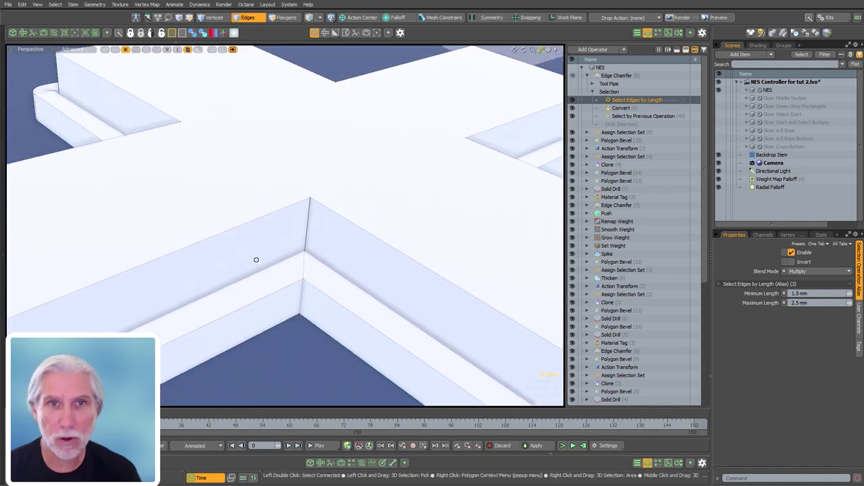
{"action": "left_click_drag", "start_coordinate": [381, 243], "coordinate": [305, 244], "text": "ctrl+alt"}
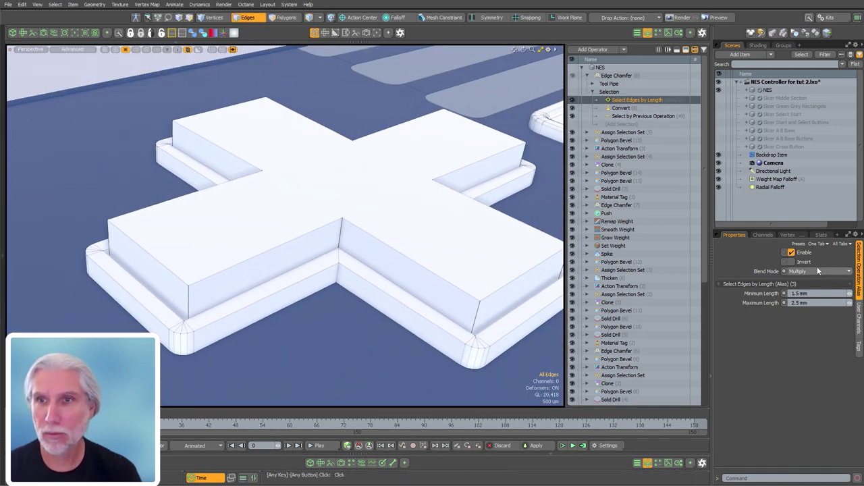
Round the cross's vertical corner edges by giving the Edge Chamfer a small offset and 4 segments.
{"action": "left_click", "coordinate": [611, 75]}
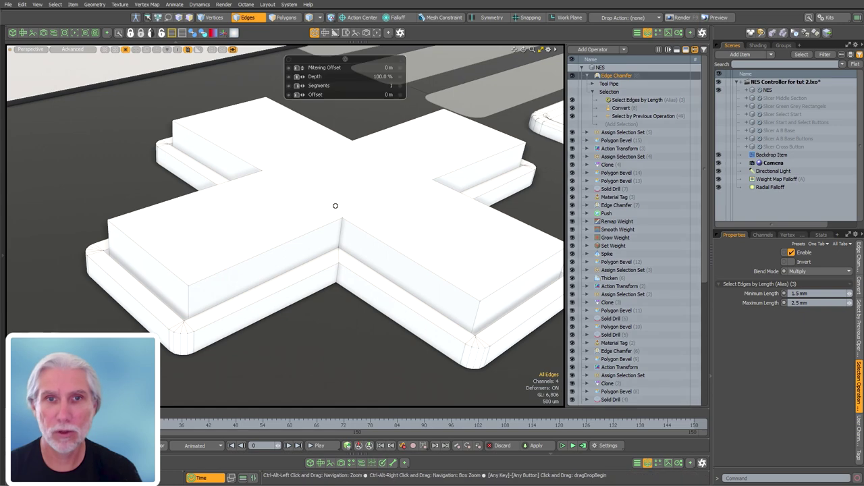
{"action": "scroll", "coordinate": [335, 204], "scroll_direction": "up", "scroll_amount": 3}
{"action": "left_click_drag", "start_coordinate": [335, 204], "coordinate": [365, 205]}
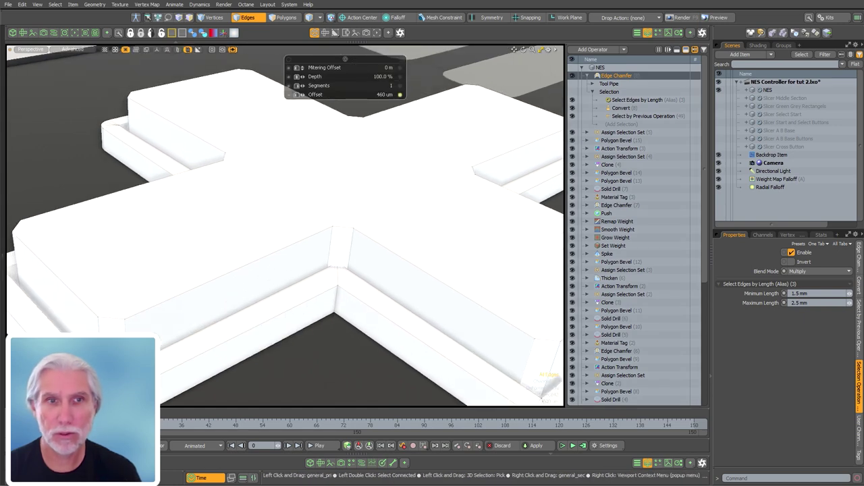
{"action": "scroll", "coordinate": [422, 196], "scroll_direction": "down", "scroll_amount": 5}
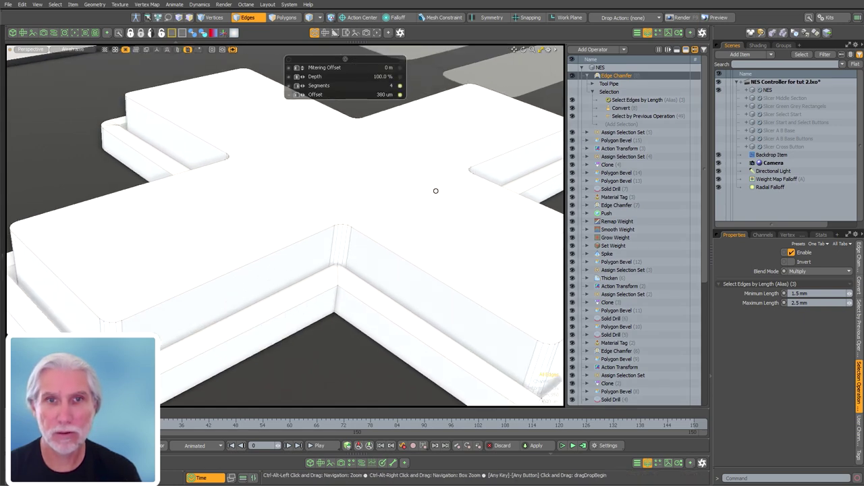
{"action": "left_click", "coordinate": [620, 77], "text": "ctrl"}
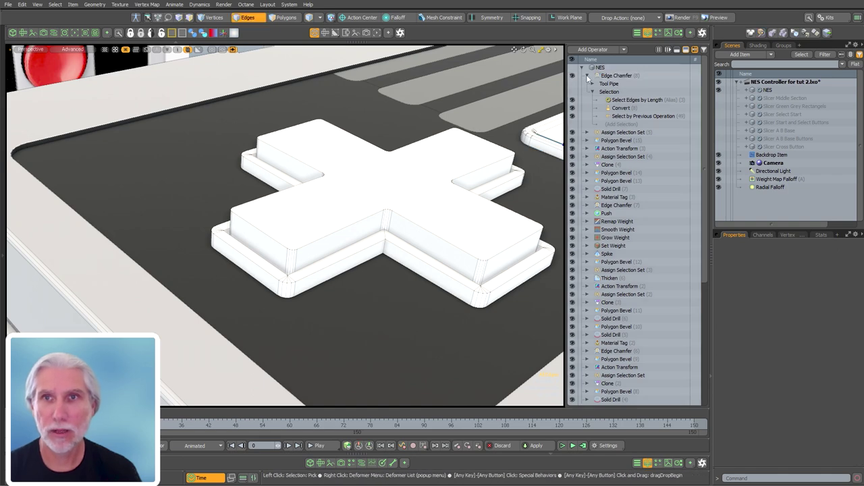
Add another Edge Chamfer operation to the NES mesh.
{"action": "key", "text": "Tab"}
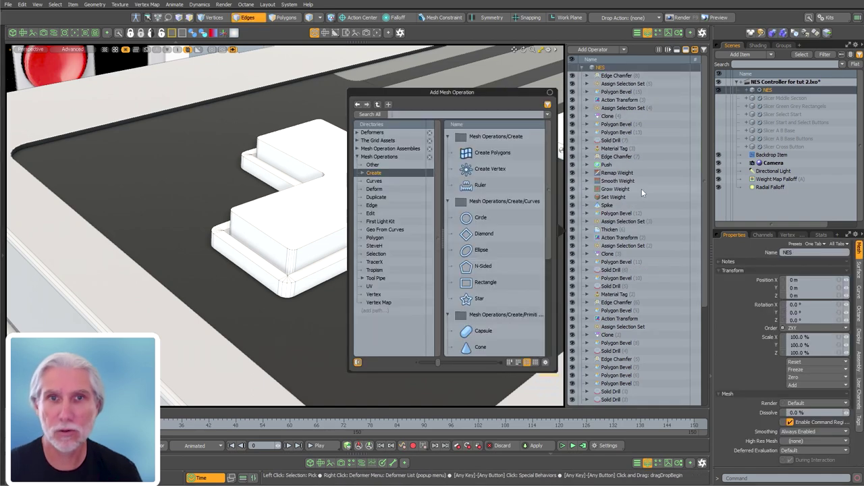
{"action": "type", "text": "edge ch"}
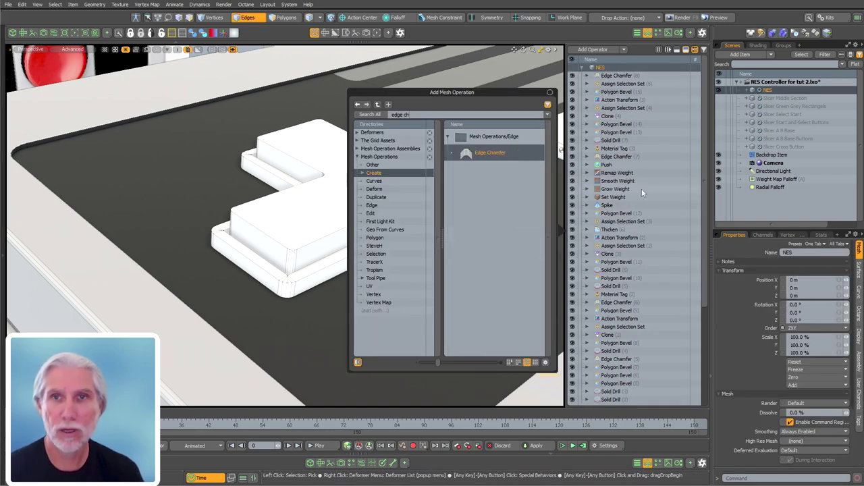
{"action": "key", "text": "Return"}
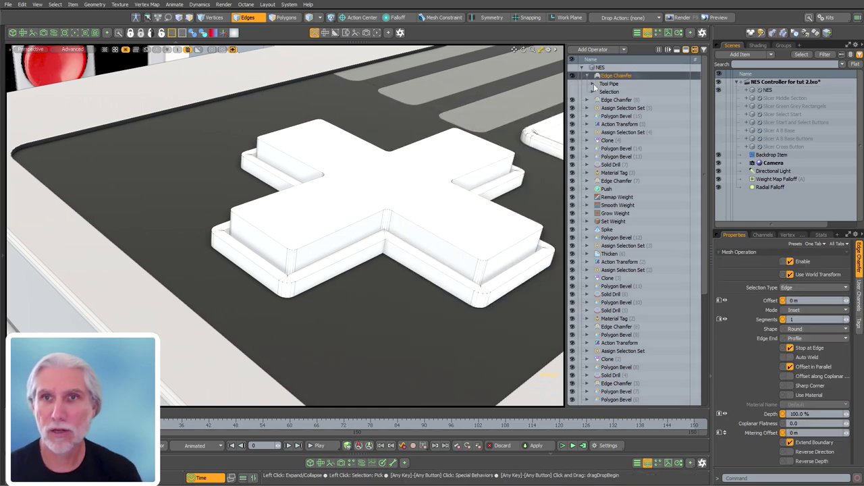
Limit the newest Edge Chamfer with Select By Selection Set named Cross Top, and add a Convert from Polygon to its selection.
{"action": "left_click", "coordinate": [593, 91]}
{"action": "left_click", "coordinate": [619, 100]}
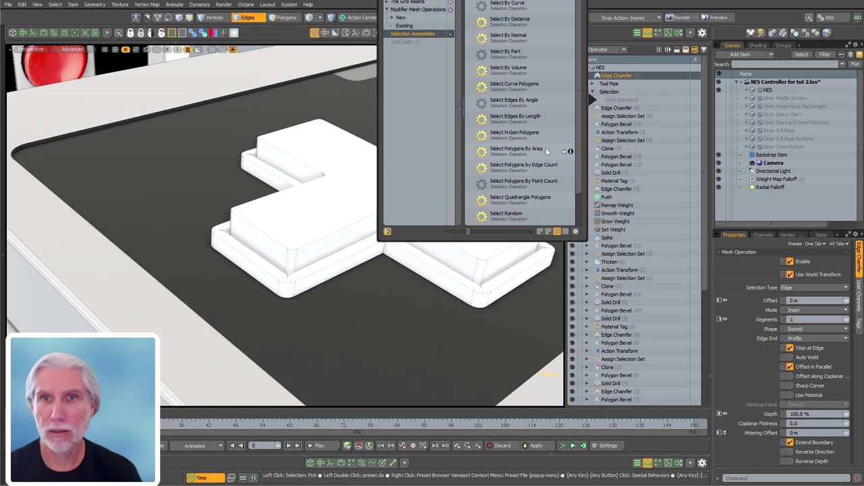
{"action": "left_click", "coordinate": [400, 17]}
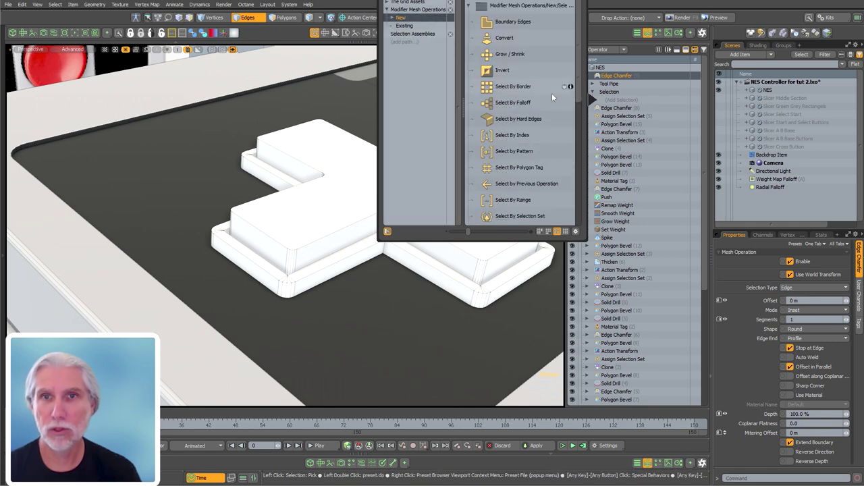
{"action": "double_click", "coordinate": [537, 216]}
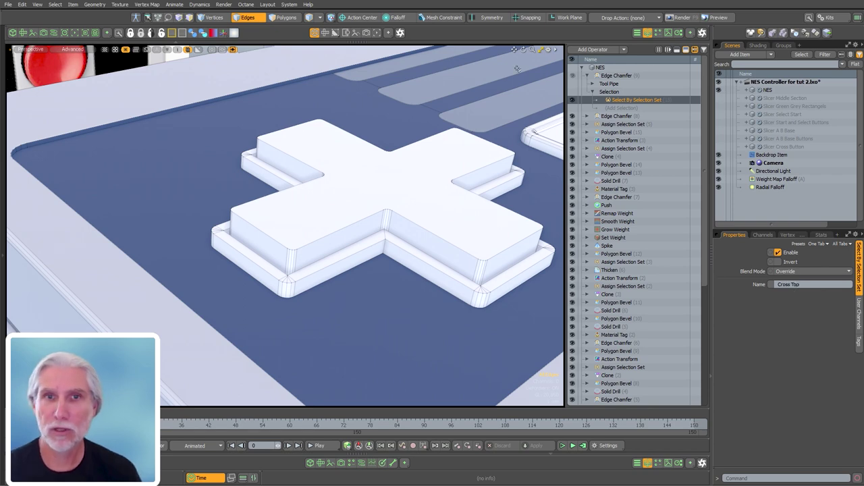
{"action": "left_click", "coordinate": [621, 108]}
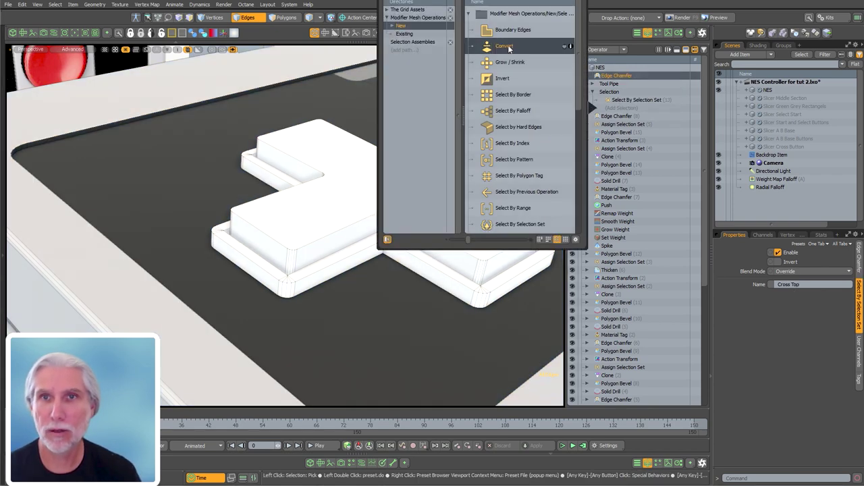
{"action": "double_click", "coordinate": [505, 46]}
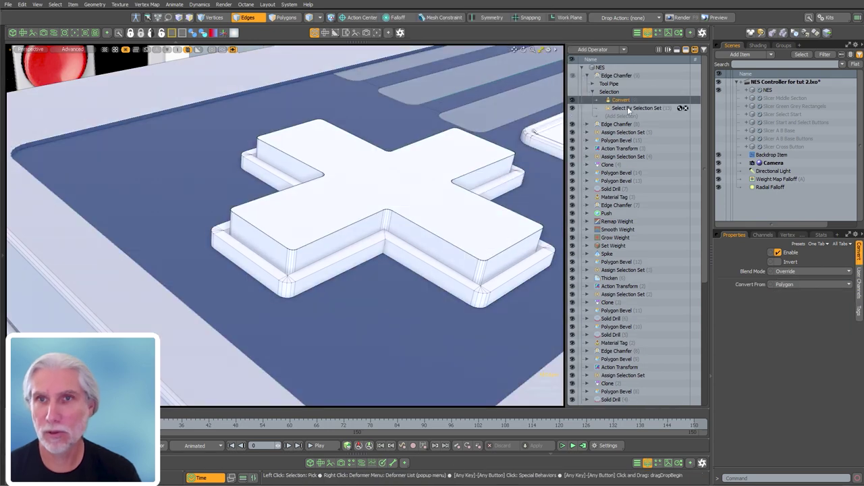
Round the cross's top edges by giving the newest Edge Chamfer an offset of about 305 um and 4 segments.
{"action": "left_click", "coordinate": [624, 100]}
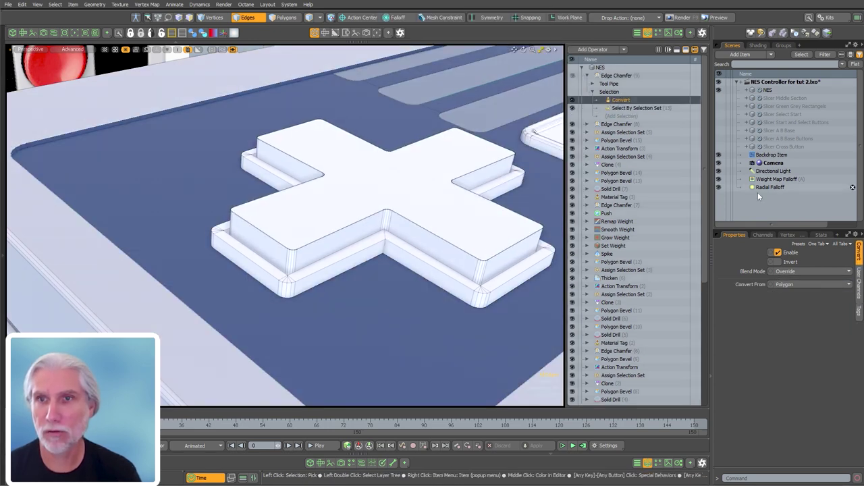
{"action": "left_click_drag", "start_coordinate": [326, 259], "coordinate": [236, 301], "text": "ctrl+alt"}
{"action": "left_click", "coordinate": [625, 75]}
{"action": "left_click_drag", "start_coordinate": [301, 231], "coordinate": [367, 212], "text": "alt+shift"}
{"action": "left_click_drag", "start_coordinate": [367, 211], "coordinate": [511, 211]}
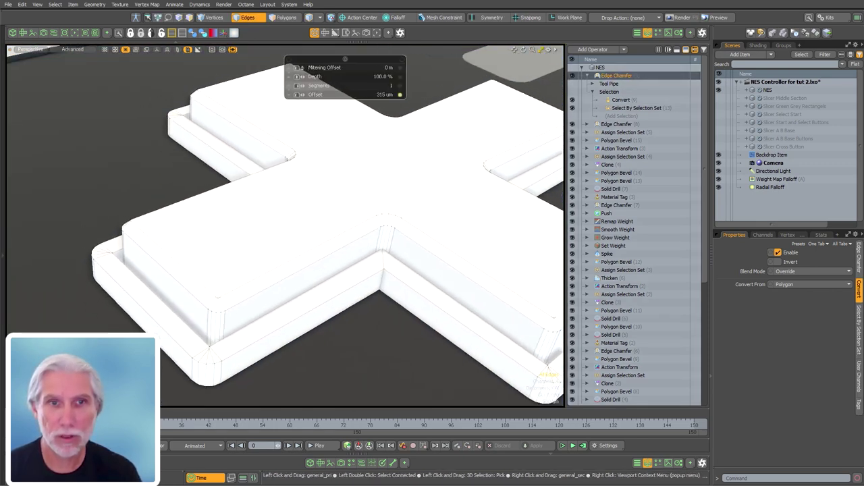
{"action": "left_click_drag", "start_coordinate": [237, 274], "coordinate": [271, 272], "text": "ctrl+alt"}
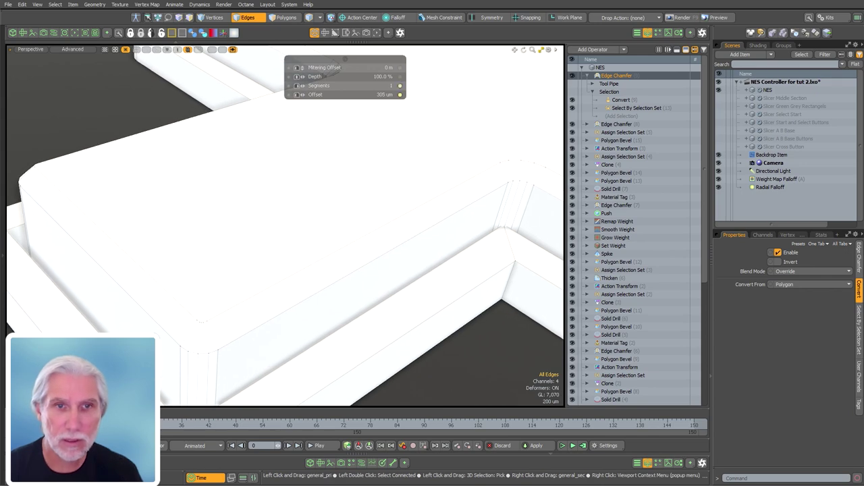
{"action": "left_click_drag", "start_coordinate": [302, 86], "coordinate": [323, 86]}
{"action": "left_click_drag", "start_coordinate": [121, 236], "coordinate": [214, 297], "text": "alt"}
{"action": "left_click_drag", "start_coordinate": [215, 297], "coordinate": [226, 365], "text": "ctrl+alt"}
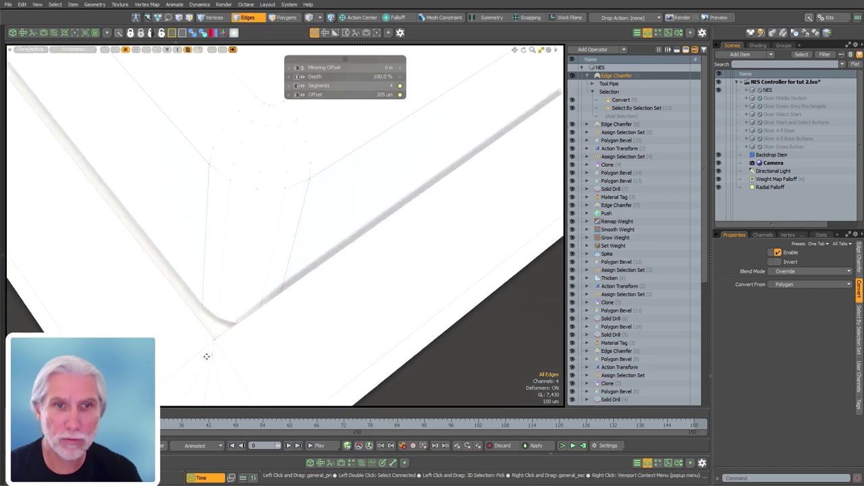
{"action": "left_click_drag", "start_coordinate": [290, 324], "coordinate": [284, 279], "text": "ctrl+alt"}
{"action": "key", "text": "Escape"}
{"action": "key", "text": "Escape"}
Add a Primitive Slice operation to the NES mesh above the cross's edge chamfers.
{"action": "scroll", "coordinate": [413, 204], "scroll_direction": "down", "scroll_amount": 3}
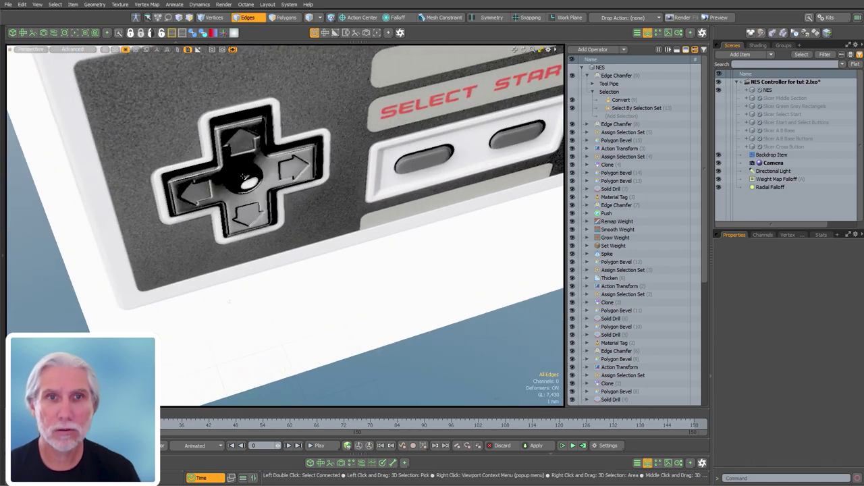
{"action": "scroll", "coordinate": [369, 197], "scroll_direction": "down", "scroll_amount": 4}
{"action": "left_click_drag", "start_coordinate": [374, 202], "coordinate": [259, 172], "text": "alt+shift"}
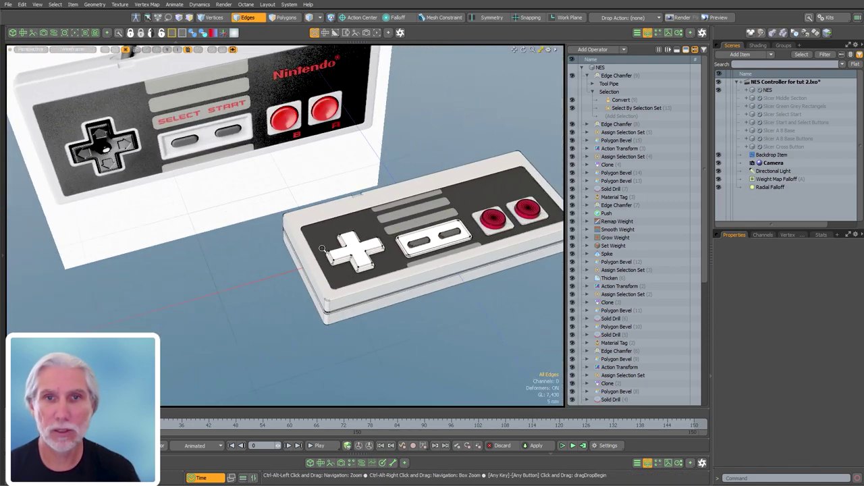
{"action": "scroll", "coordinate": [333, 241], "scroll_direction": "up", "scroll_amount": 5}
{"action": "left_click_drag", "start_coordinate": [333, 240], "coordinate": [198, 187], "text": "alt+shift"}
{"action": "scroll", "coordinate": [198, 186], "scroll_direction": "up", "scroll_amount": 3}
{"action": "left_click_drag", "start_coordinate": [322, 192], "coordinate": [435, 275], "text": "alt"}
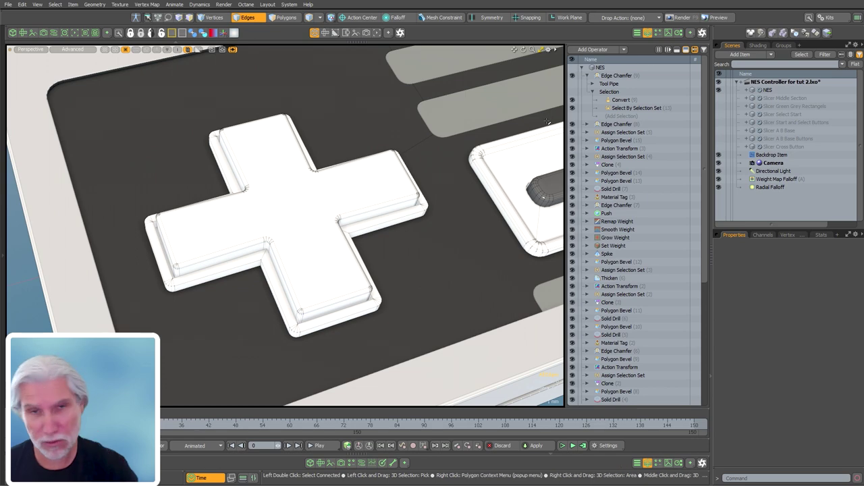
{"action": "left_click", "coordinate": [584, 75]}
{"action": "left_click", "coordinate": [605, 77], "text": "ctrl"}
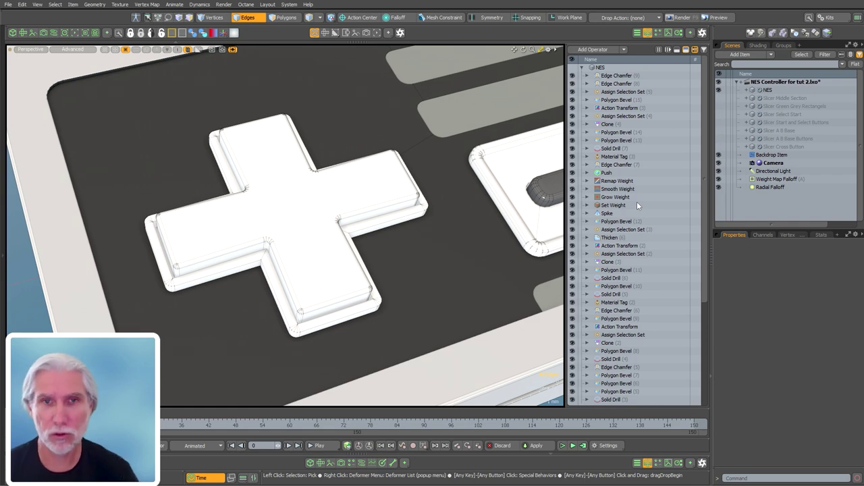
{"action": "left_click", "coordinate": [593, 50]}
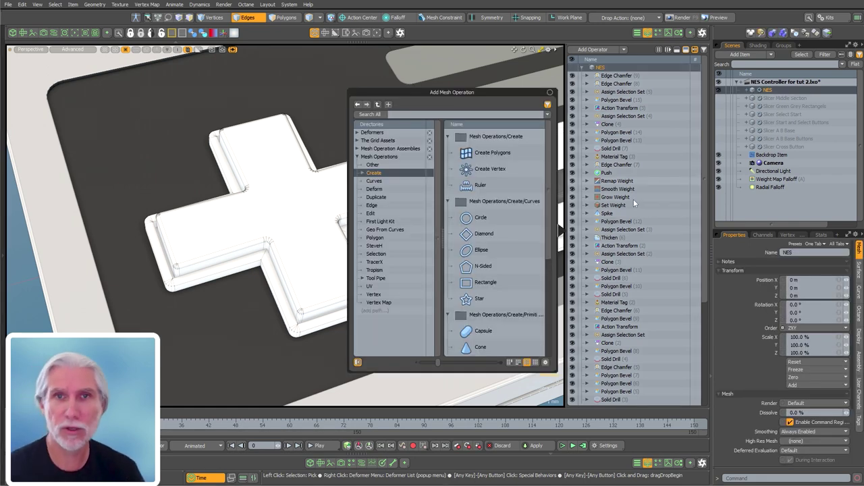
{"action": "type", "text": "primit"}
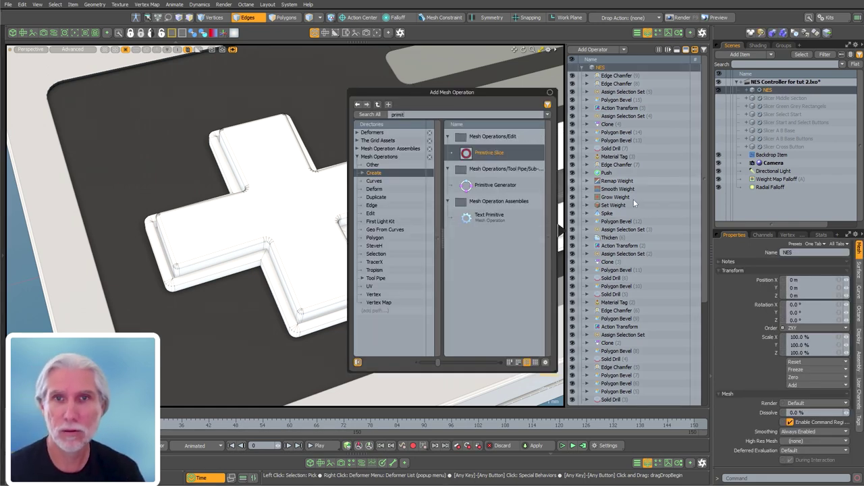
{"action": "key", "text": "Return"}
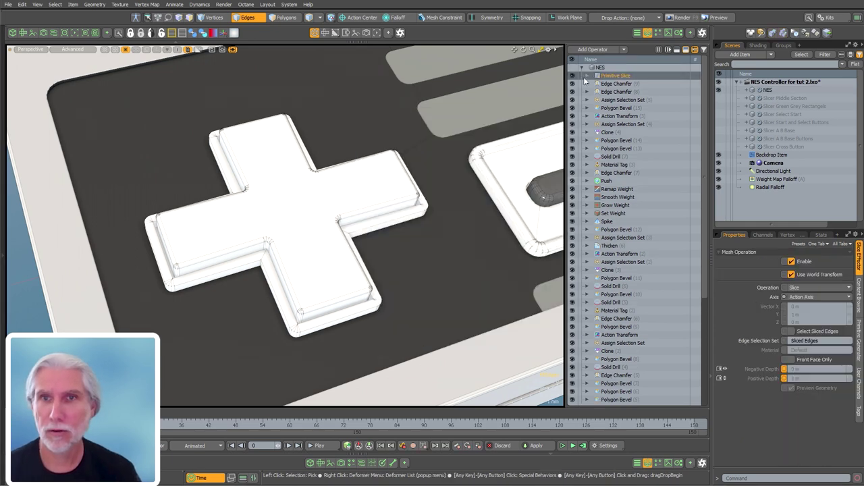
Set the axis to Y for both the Primitive Generator and the Slice Effector of the Primitive Slice.
{"action": "left_click", "coordinate": [587, 76]}
{"action": "left_click", "coordinate": [591, 84]}
{"action": "left_click", "coordinate": [612, 100]}
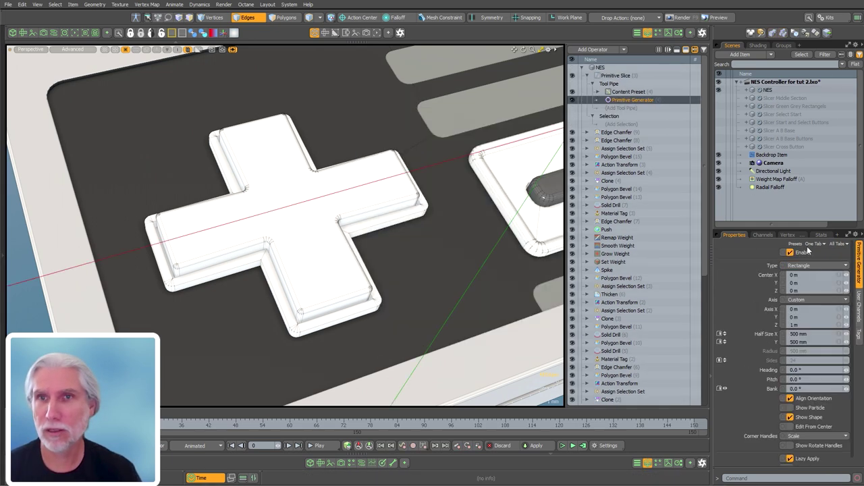
{"action": "left_click", "coordinate": [806, 297]}
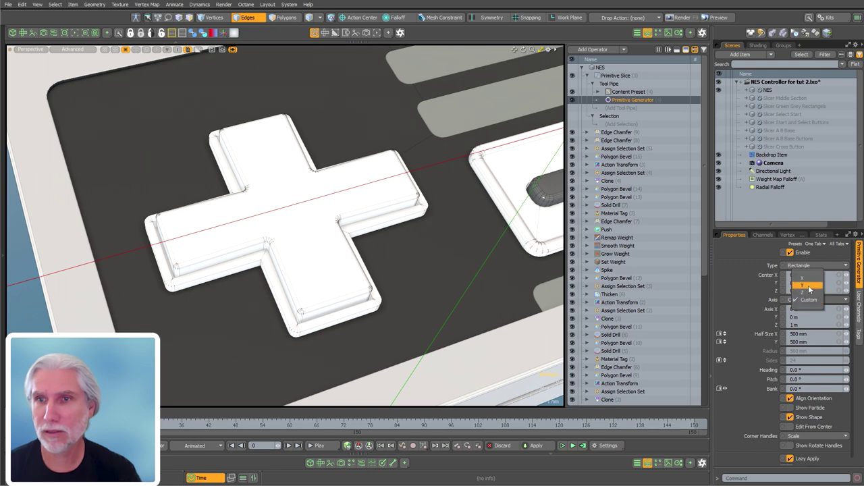
{"action": "left_click", "coordinate": [803, 282]}
{"action": "left_click", "coordinate": [616, 76]}
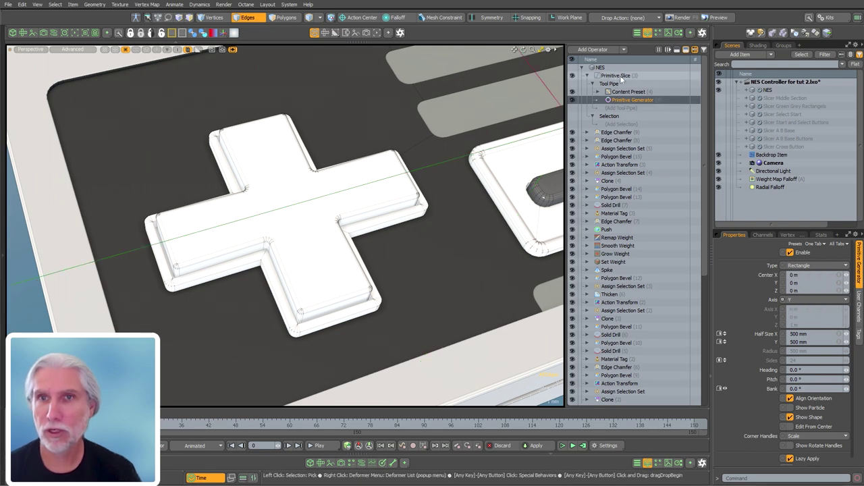
{"action": "left_click", "coordinate": [860, 260]}
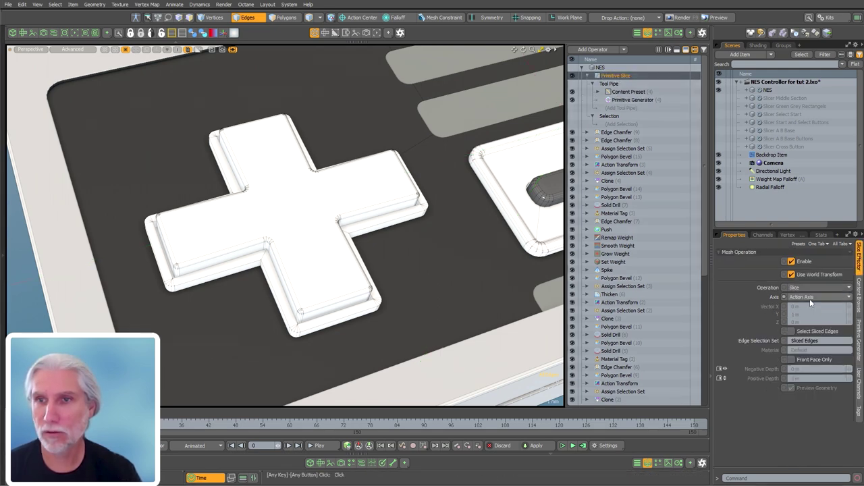
{"action": "left_click", "coordinate": [809, 298]}
{"action": "left_click", "coordinate": [807, 278]}
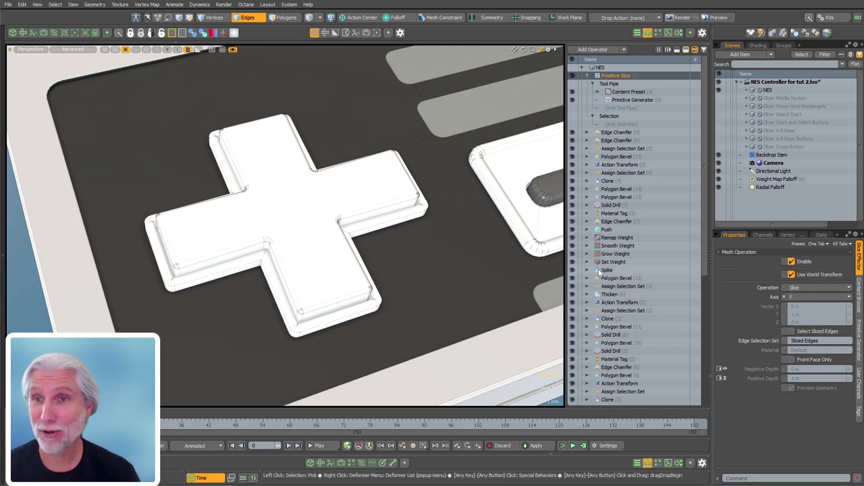
Make the slice primitive a Circle with a radius of 5 mm.
{"action": "left_click", "coordinate": [859, 295]}
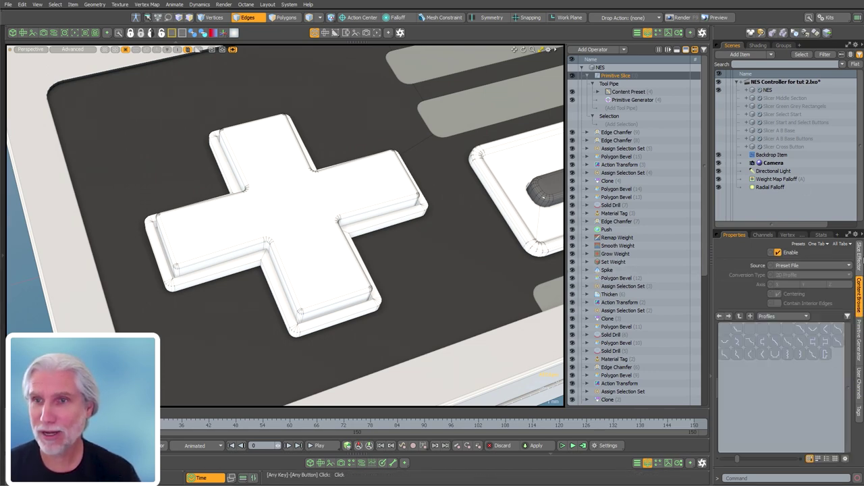
{"action": "left_click", "coordinate": [859, 340]}
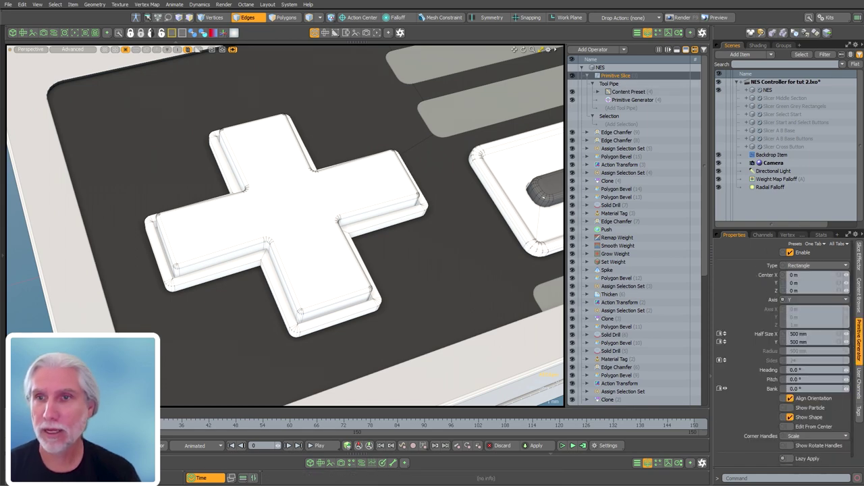
{"action": "left_click", "coordinate": [820, 267]}
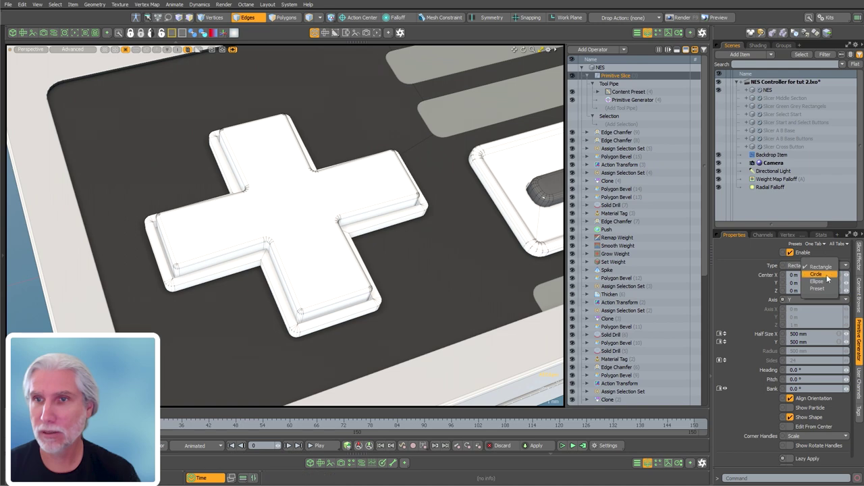
{"action": "left_click", "coordinate": [827, 276]}
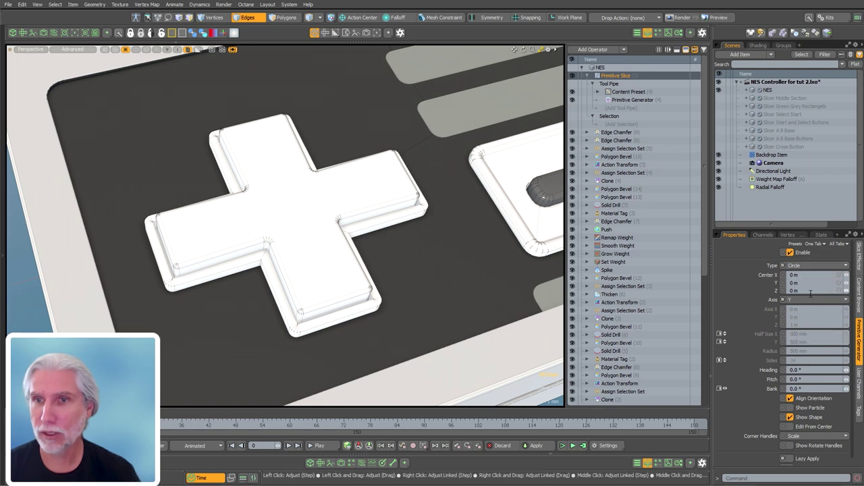
{"action": "left_click", "coordinate": [861, 258]}
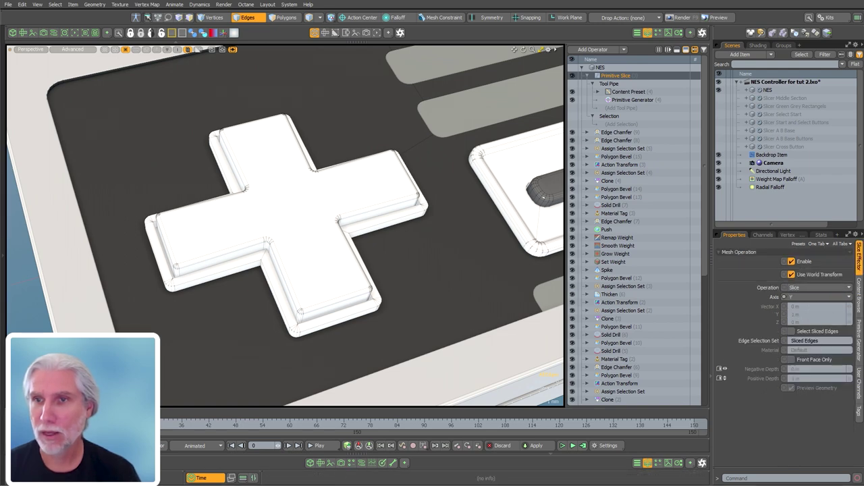
{"action": "left_click", "coordinate": [859, 341]}
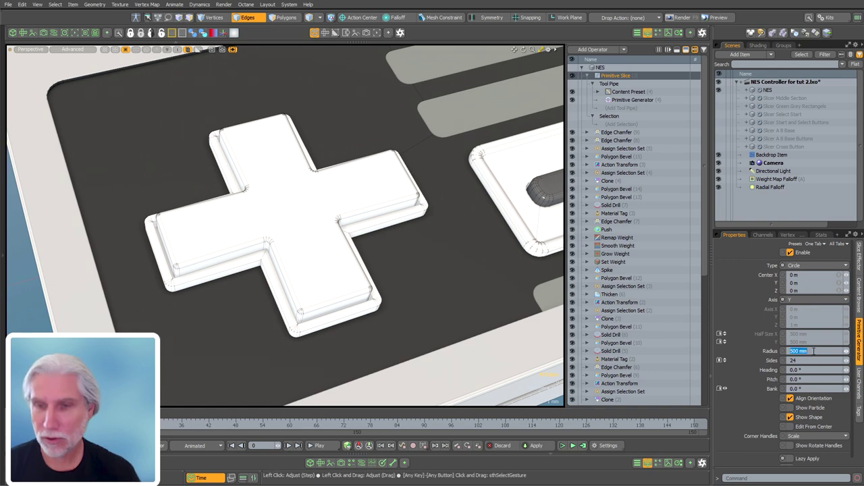
Move the slicing circle onto the middle of the cross, centred at about X -39.6 mm, Y 14.6 mm, Z 6.4 mm.
{"action": "scroll", "coordinate": [304, 280], "scroll_direction": "down", "scroll_amount": 8}
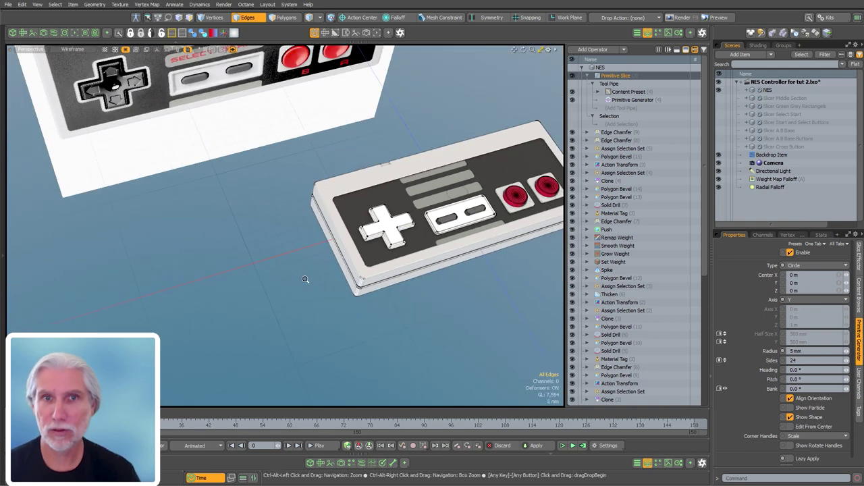
{"action": "left_click_drag", "start_coordinate": [305, 280], "coordinate": [337, 276], "text": "alt"}
{"action": "scroll", "coordinate": [446, 244], "scroll_direction": "down", "scroll_amount": 4}
{"action": "left_click", "coordinate": [637, 100]}
{"action": "left_click_drag", "start_coordinate": [498, 203], "coordinate": [303, 219], "text": "alt+shift"}
{"action": "scroll", "coordinate": [400, 211], "scroll_direction": "up", "scroll_amount": 6}
{"action": "left_click_drag", "start_coordinate": [309, 236], "coordinate": [315, 201], "text": "alt+shift"}
{"action": "scroll", "coordinate": [314, 201], "scroll_direction": "up", "scroll_amount": 6}
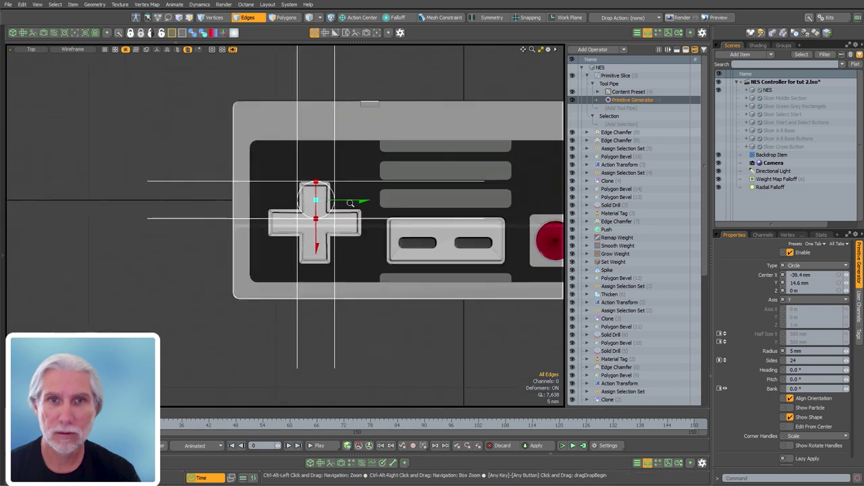
{"action": "mouse_move", "coordinate": [314, 244]}
{"action": "left_mouse_down"}
{"action": "mouse_move", "coordinate": [315, 305]}
{"action": "mouse_move", "coordinate": [313, 257]}
{"action": "left_mouse_up"}
Set the slicing circle's radius to 3 mm and fine-tune its centre to about X -39.7 mm, Z 6.3 mm.
{"action": "left_click", "coordinate": [812, 352]}
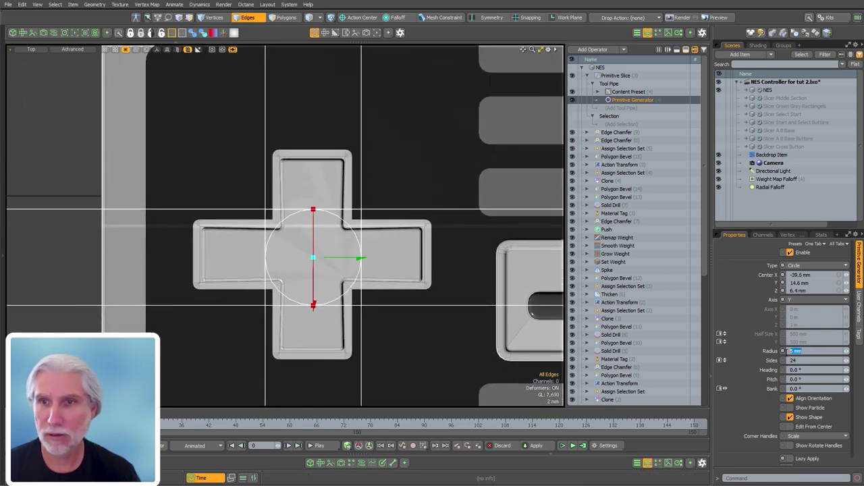
{"action": "type", "text": "3"}
{"action": "key", "text": "Return"}
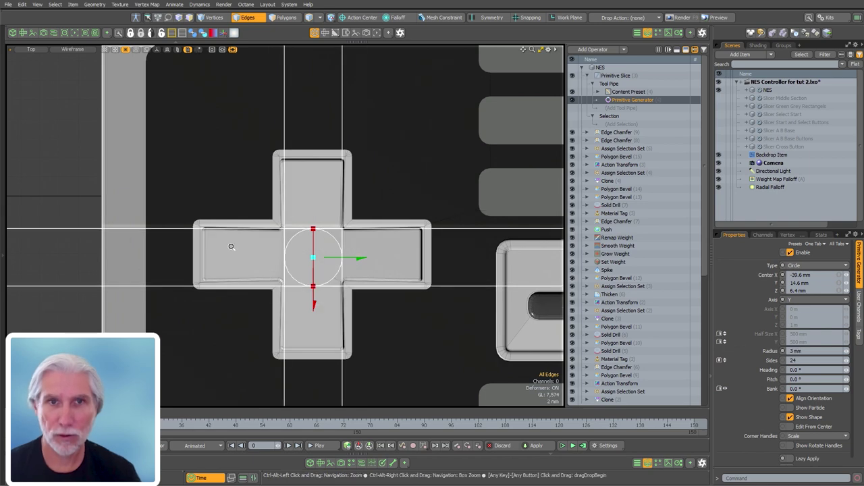
{"action": "scroll", "coordinate": [335, 252], "scroll_direction": "up", "scroll_amount": 3}
{"action": "mouse_move", "coordinate": [362, 257]}
{"action": "left_mouse_down"}
{"action": "mouse_move", "coordinate": [356, 254]}
{"action": "mouse_move", "coordinate": [361, 257]}
{"action": "left_mouse_up"}
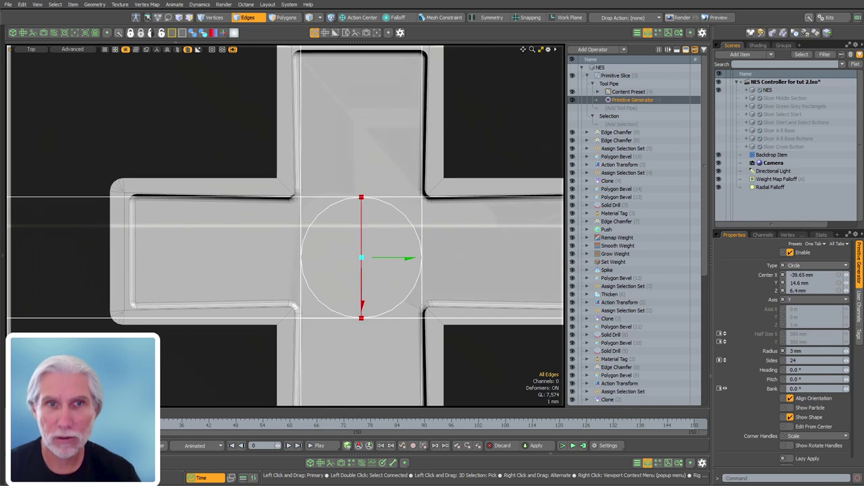
{"action": "left_click_drag", "start_coordinate": [362, 258], "coordinate": [360, 255]}
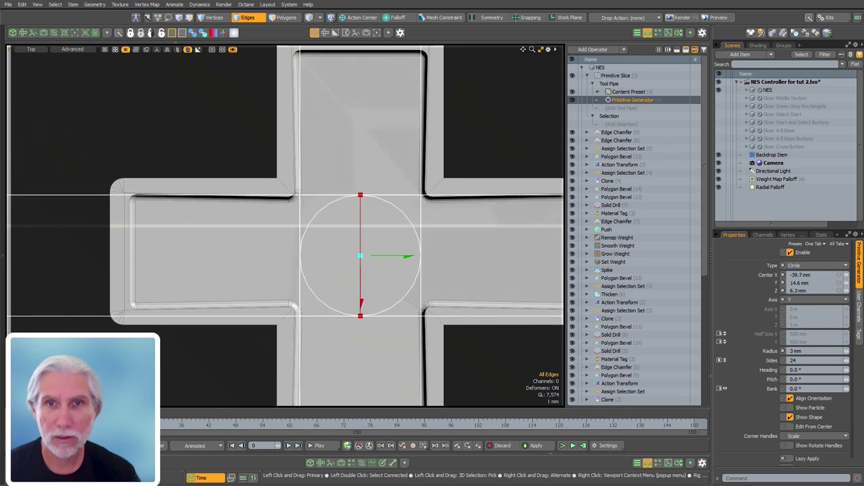
Disable the Primitive Slice and the two newest Edge Chamfers to inspect the cross's underlying corner geometry.
{"action": "left_click_drag", "start_coordinate": [333, 284], "coordinate": [345, 155], "text": "alt"}
{"action": "scroll", "coordinate": [312, 247], "scroll_direction": "up", "scroll_amount": 3}
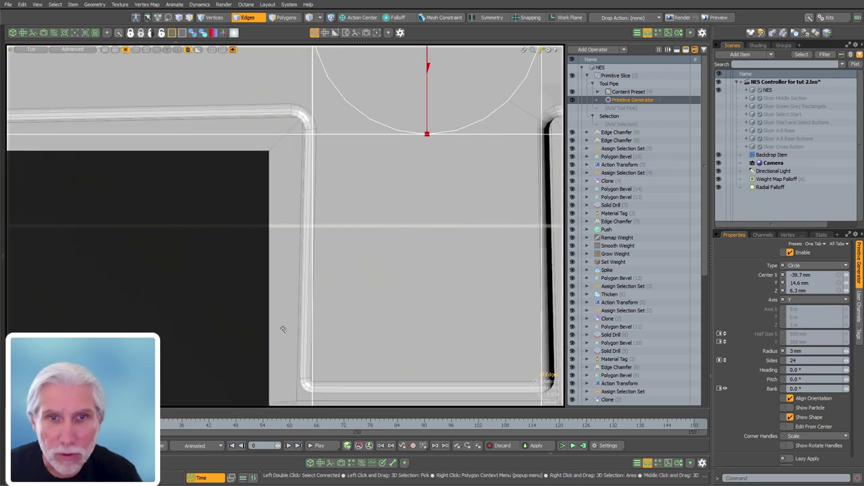
{"action": "scroll", "coordinate": [327, 340], "scroll_direction": "down", "scroll_amount": 4}
{"action": "key", "text": "KP_Decimal"}
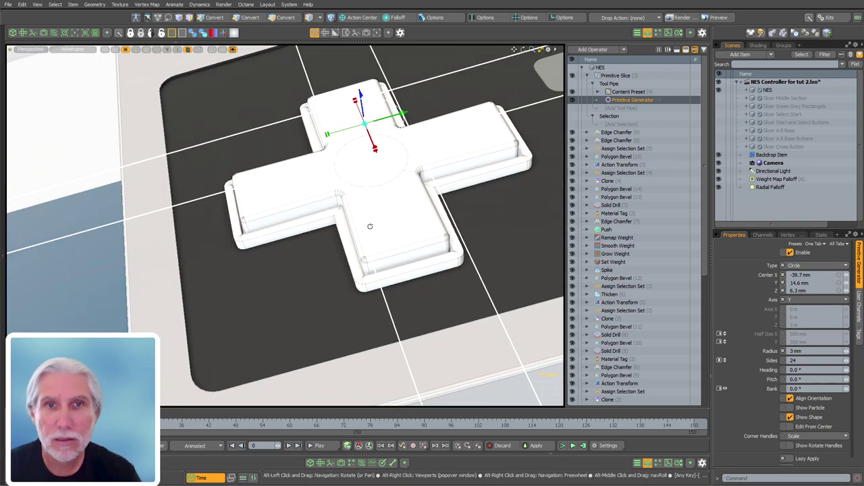
{"action": "scroll", "coordinate": [368, 225], "scroll_direction": "up", "scroll_amount": 3}
{"action": "left_click_drag", "start_coordinate": [408, 245], "coordinate": [304, 158], "text": "alt"}
{"action": "left_click", "coordinate": [608, 75]}
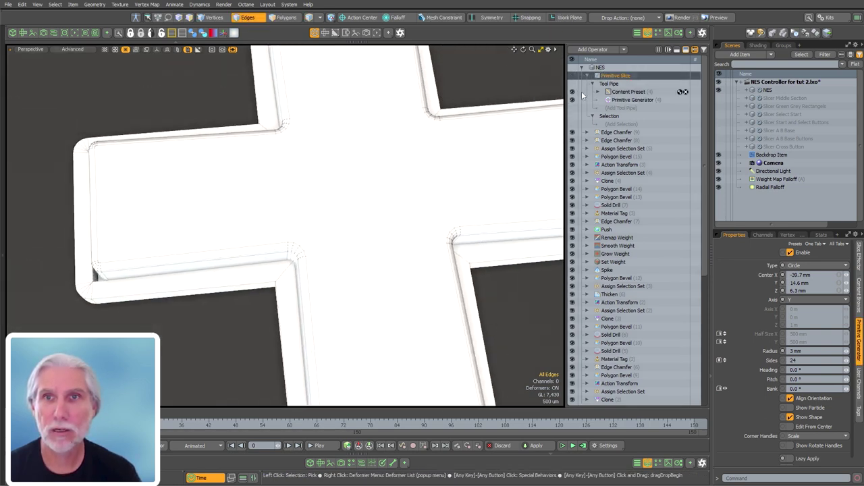
{"action": "left_click", "coordinate": [586, 75]}
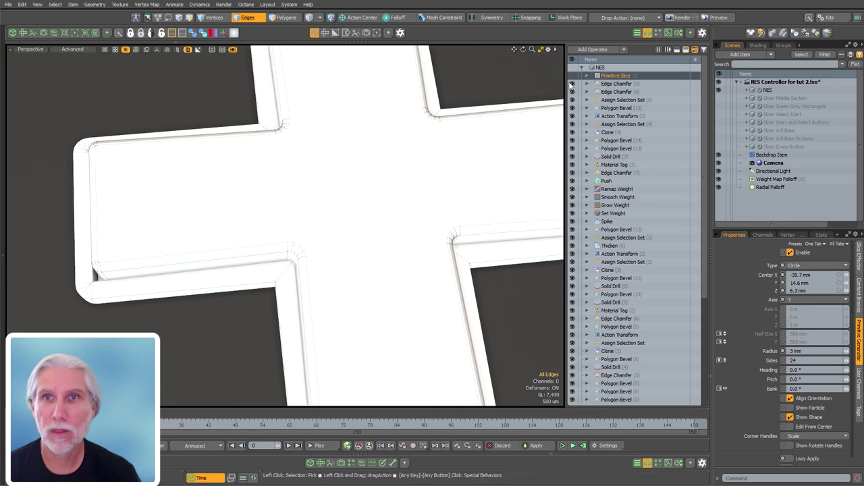
{"action": "left_click_drag", "start_coordinate": [92, 274], "coordinate": [197, 189], "text": "alt"}
{"action": "scroll", "coordinate": [223, 177], "scroll_direction": "up", "scroll_amount": 3}
{"action": "left_click_drag", "start_coordinate": [60, 178], "coordinate": [171, 181], "text": "alt+shift"}
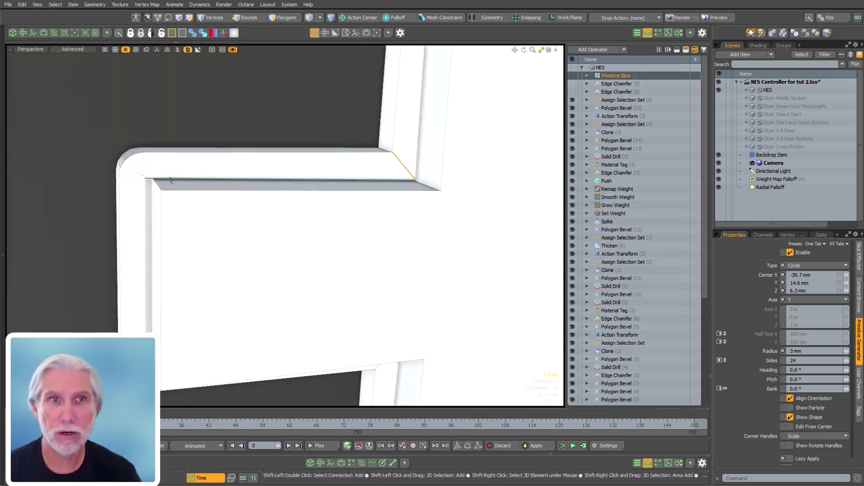
Disable the operators above the cross's first inset Polygon Bevel and try bevel insets of 700 um and 750 um.
{"action": "left_click_drag", "start_coordinate": [452, 173], "coordinate": [405, 157], "text": "alt"}
{"action": "left_click", "coordinate": [624, 107]}
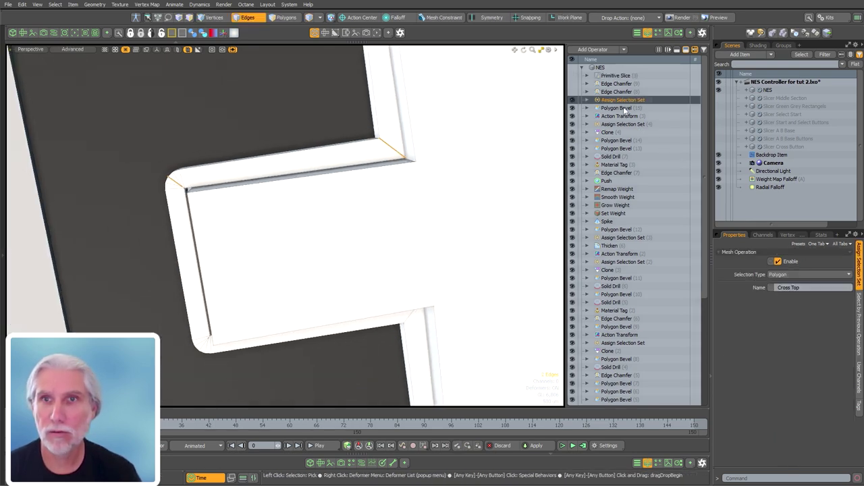
{"action": "left_click_drag", "start_coordinate": [799, 289], "coordinate": [759, 299]}
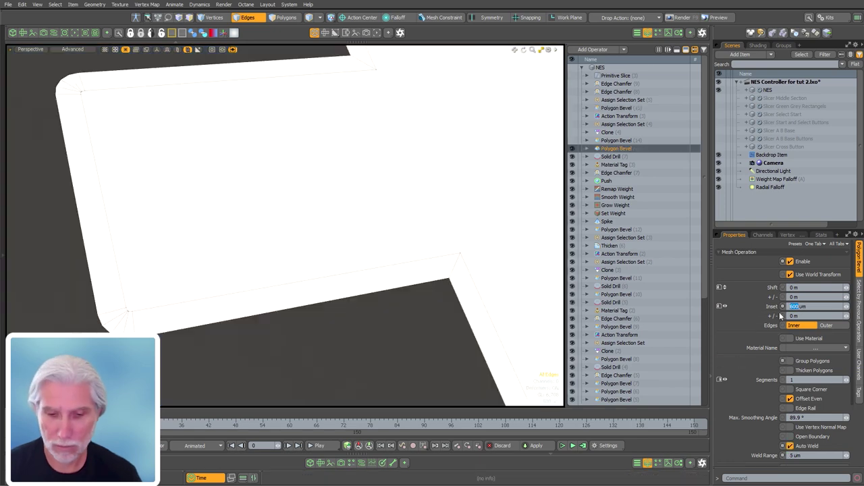
{"action": "type", "text": "700"}
{"action": "key", "text": "Return"}
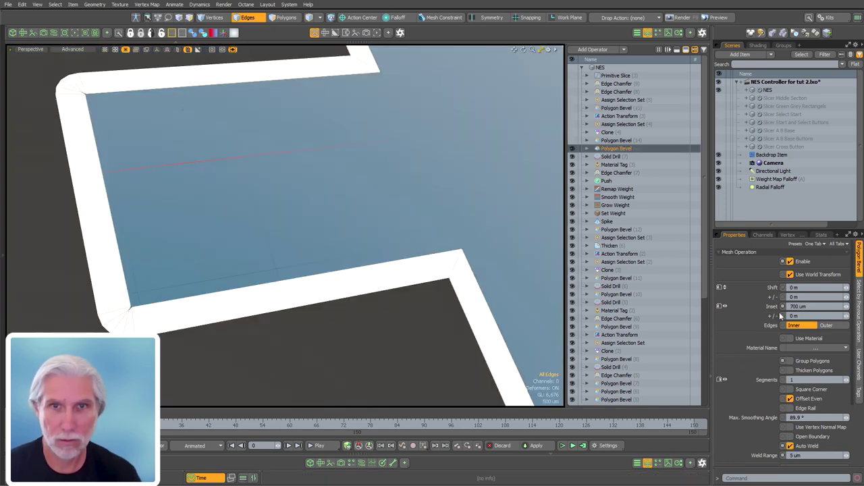
{"action": "left_click_drag", "start_coordinate": [169, 270], "coordinate": [203, 317], "text": "alt"}
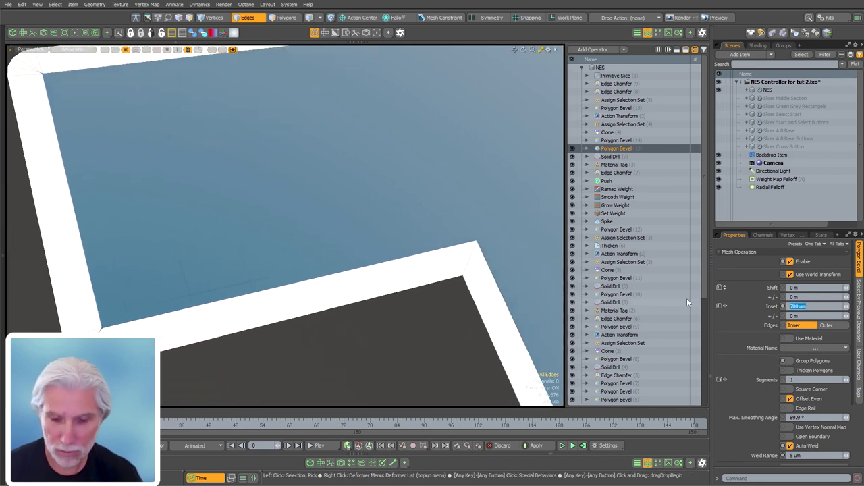
{"action": "type", "text": ".00075"}
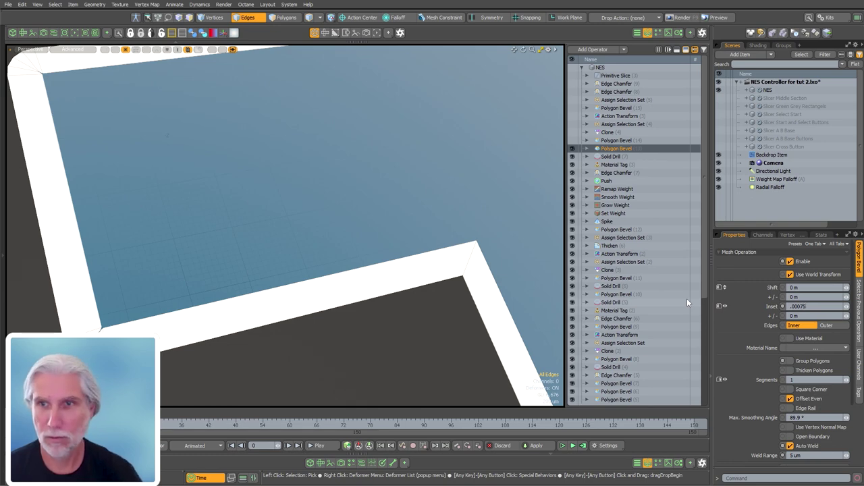
{"action": "key", "text": "Return"}
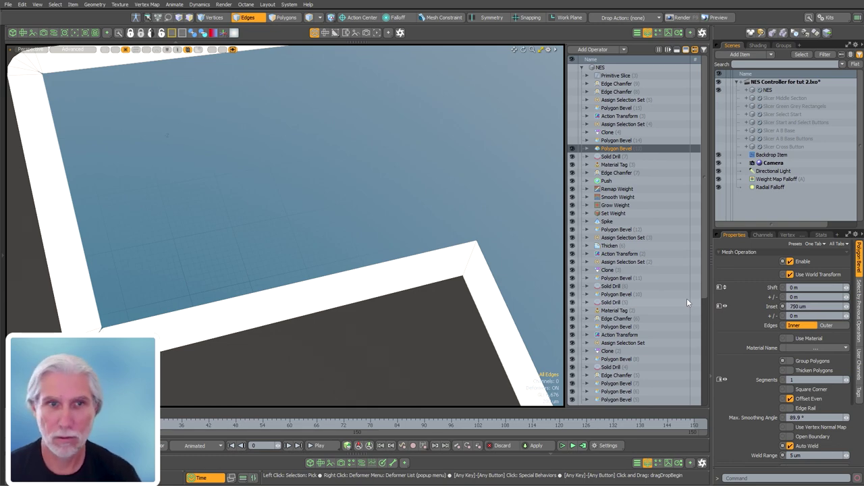
{"action": "left_click_drag", "start_coordinate": [181, 299], "coordinate": [333, 311], "text": "ctrl+alt"}
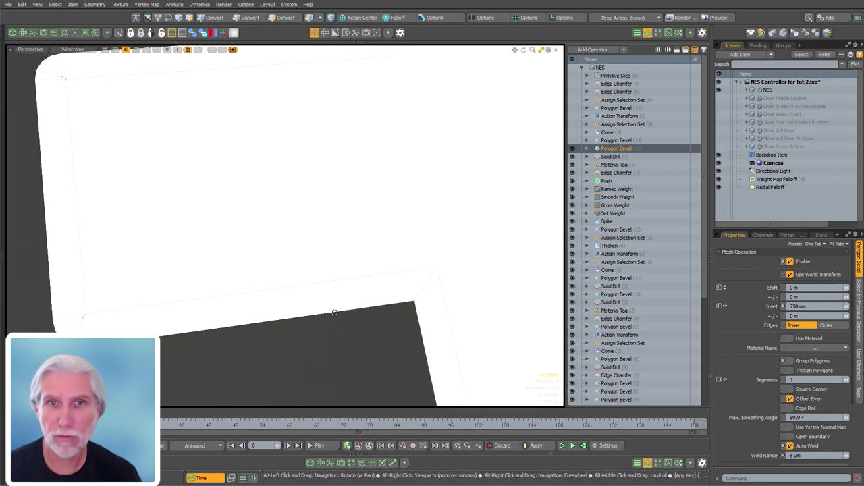
Re-enable the following Polygon Bevel and, checking the corners from the top view, set the first bevel's inset to 725 um.
{"action": "left_click", "coordinate": [572, 141]}
{"action": "key", "text": "KP_1"}
{"action": "left_click_drag", "start_coordinate": [366, 189], "coordinate": [355, 223], "text": "alt"}
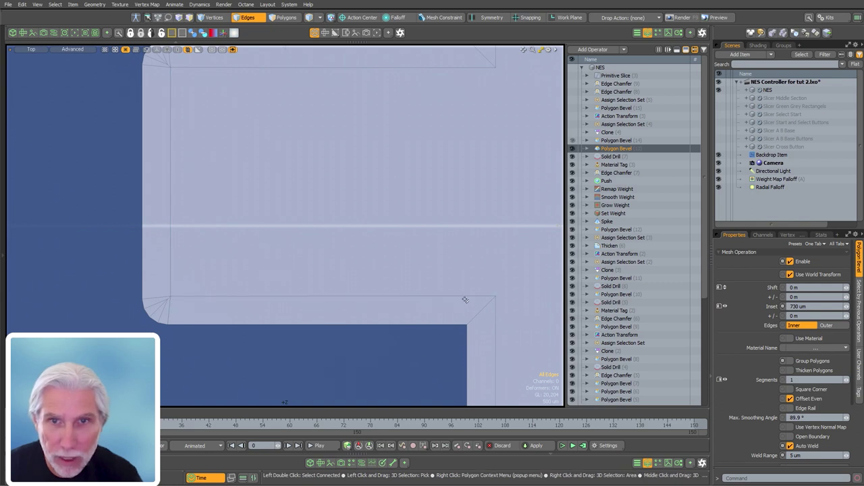
{"action": "left_click_drag", "start_coordinate": [174, 310], "coordinate": [133, 291], "text": "ctrl+alt"}
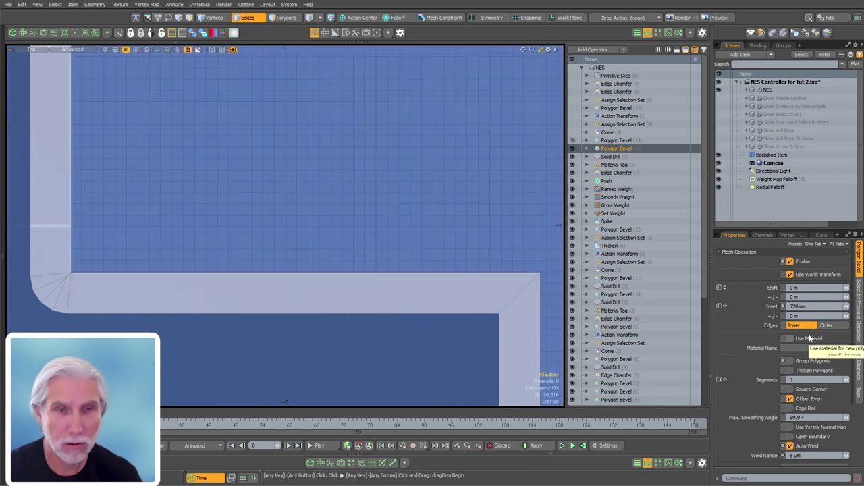
{"action": "left_click_drag", "start_coordinate": [65, 264], "coordinate": [175, 318], "text": "ctrl+alt"}
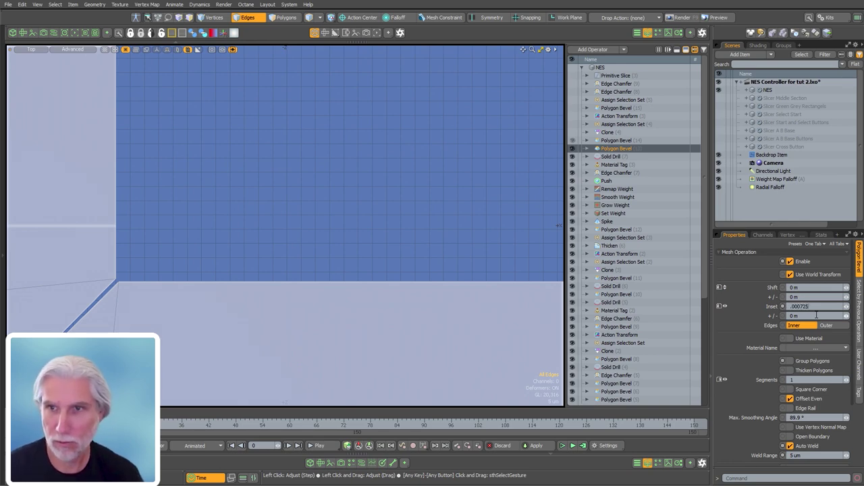
{"action": "key", "text": "Return"}
Inspect the vertices at the cross's inset corner up close in vertex mode and return to the perspective view.
{"action": "key", "text": "1"}
{"action": "left_click_drag", "start_coordinate": [154, 266], "coordinate": [111, 298]}
{"action": "left_click", "coordinate": [260, 278]}
{"action": "left_click_drag", "start_coordinate": [235, 276], "coordinate": [75, 297], "text": "ctrl+alt"}
{"action": "left_click_drag", "start_coordinate": [233, 325], "coordinate": [194, 330], "text": "alt+shift"}
{"action": "key", "text": "ctrl+space"}
{"action": "left_click", "coordinate": [276, 268]}
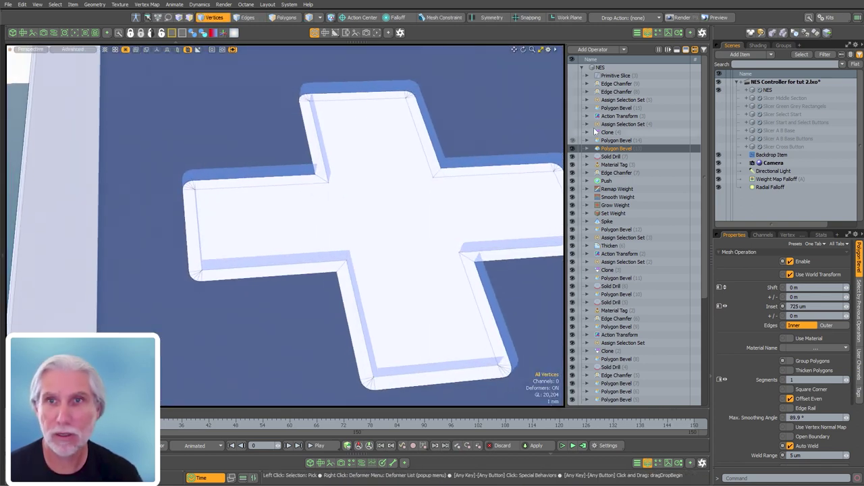
Re-enable the cross's remaining operators in order, from the Clone up through both Edge Chamfers to the Primitive Slice.
{"action": "left_click", "coordinate": [621, 140]}
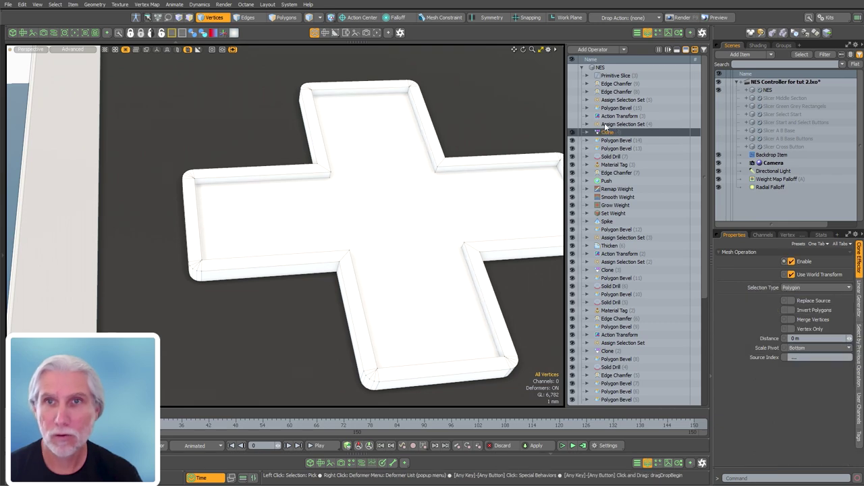
{"action": "left_click", "coordinate": [608, 124]}
{"action": "left_click", "coordinate": [621, 116]}
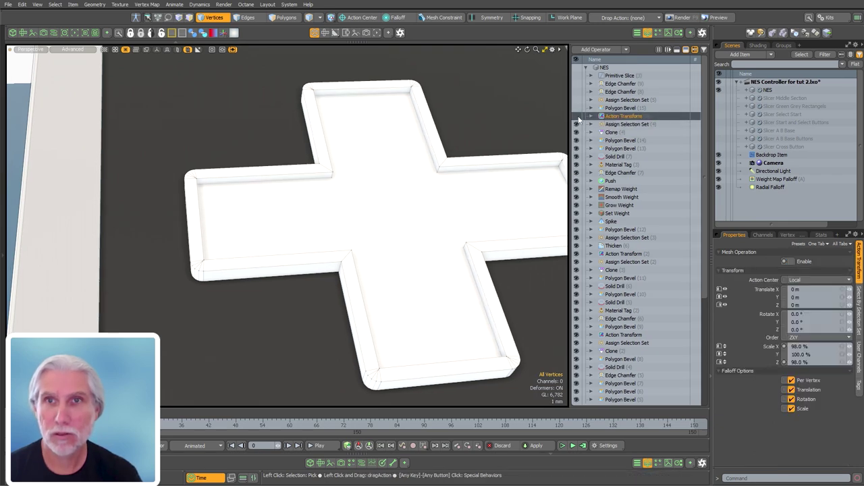
{"action": "left_click", "coordinate": [619, 108]}
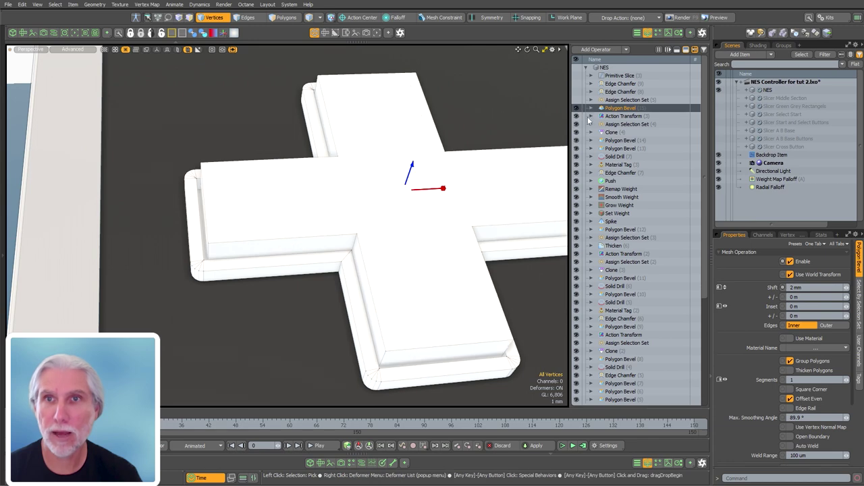
{"action": "left_click", "coordinate": [617, 100]}
{"action": "left_click", "coordinate": [621, 92]}
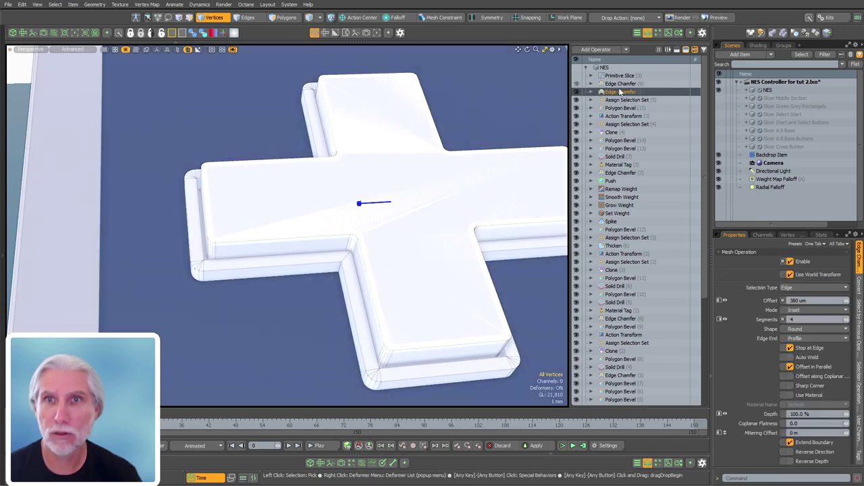
{"action": "left_click", "coordinate": [627, 83]}
{"action": "left_click", "coordinate": [625, 76]}
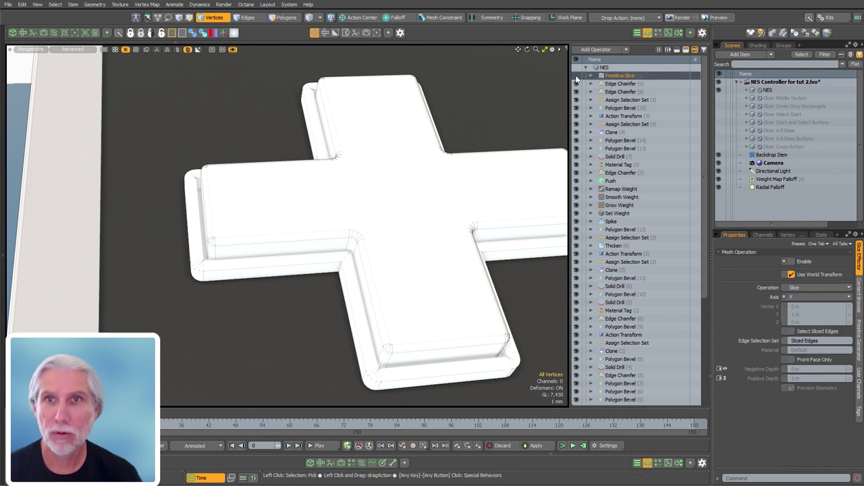
Recentre the slicing circle on the cross by moving its centre to about Z 6.1 mm, and check it in perspective.
{"action": "key", "text": "ctrl+space"}
{"action": "left_click", "coordinate": [432, 139]}
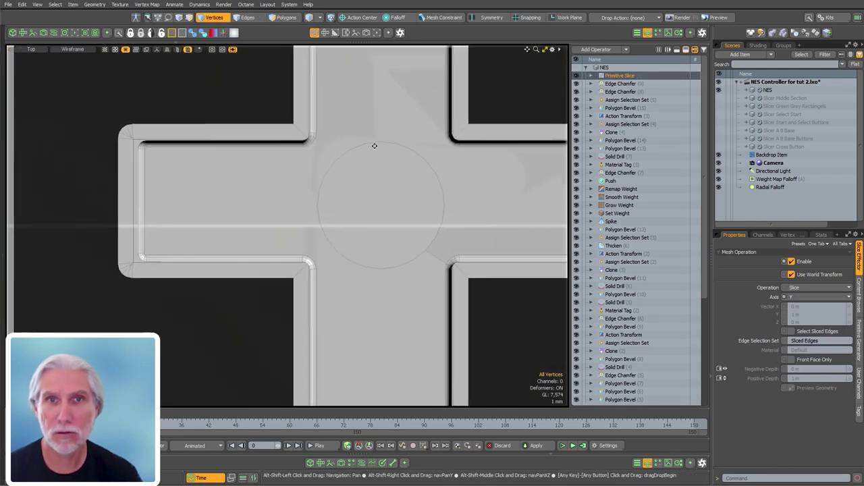
{"action": "left_click", "coordinate": [591, 75]}
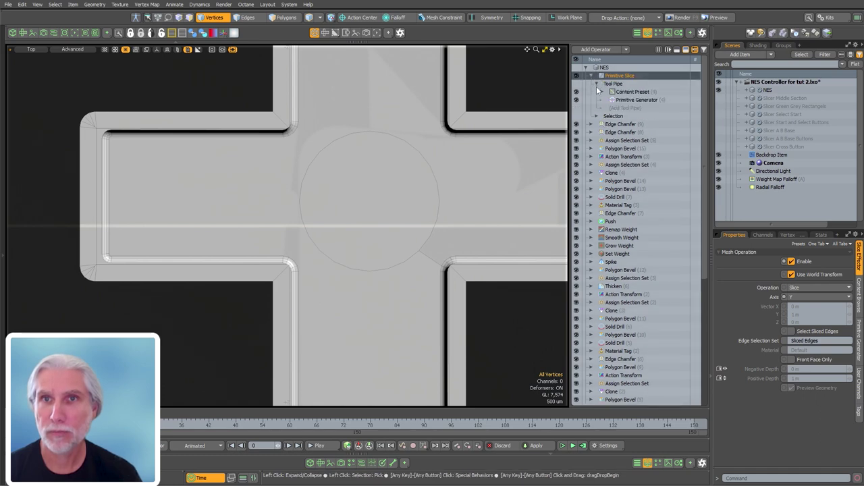
{"action": "left_click", "coordinate": [635, 100]}
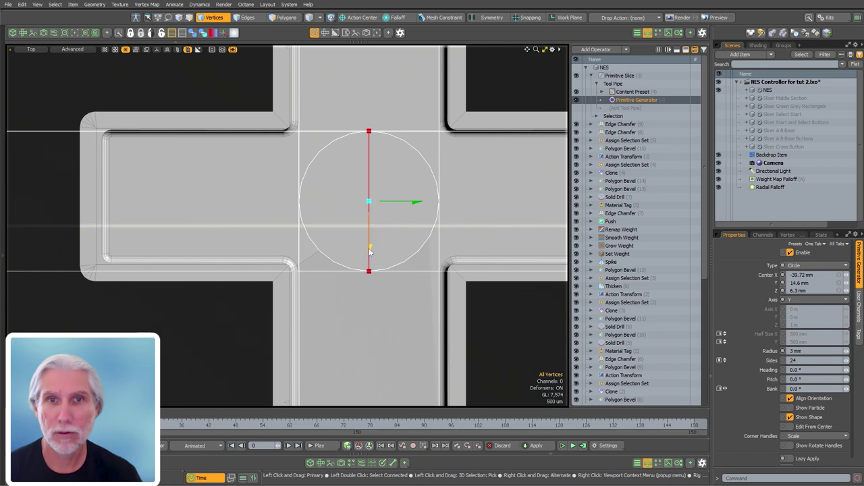
{"action": "left_click_drag", "start_coordinate": [369, 252], "coordinate": [369, 247]}
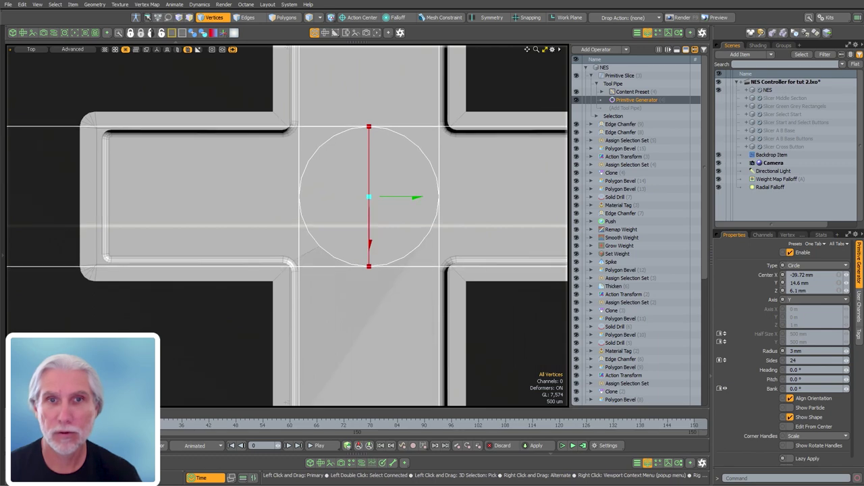
{"action": "key", "text": "ctrl+space"}
{"action": "left_click", "coordinate": [372, 276]}
{"action": "left_click_drag", "start_coordinate": [372, 276], "coordinate": [378, 225], "text": "alt"}
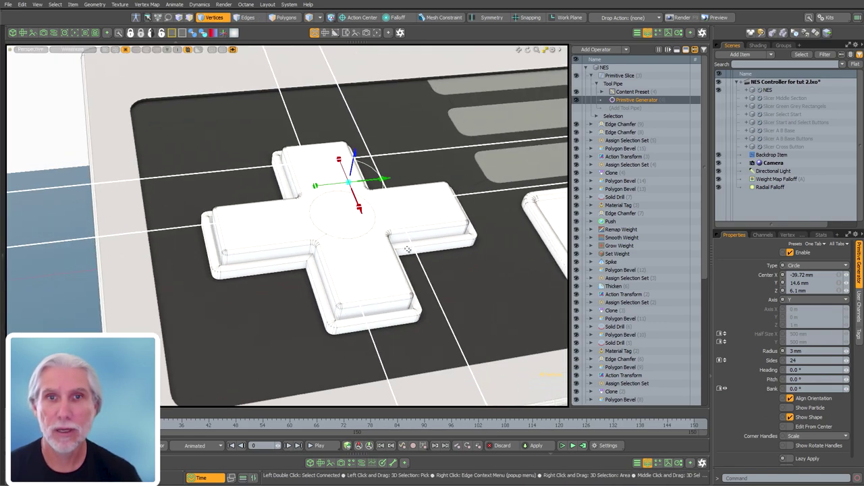
{"action": "key", "text": "space"}
{"action": "left_click_drag", "start_coordinate": [476, 169], "coordinate": [332, 331], "text": "alt"}
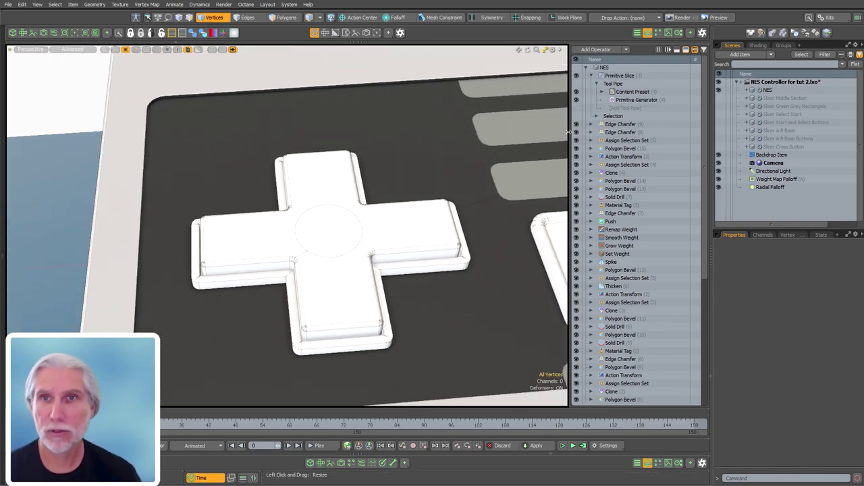
Collapse the Primitive Slice entry and add a new Polygon Bevel operation on top of the NES mesh stack.
{"action": "left_click", "coordinate": [592, 76]}
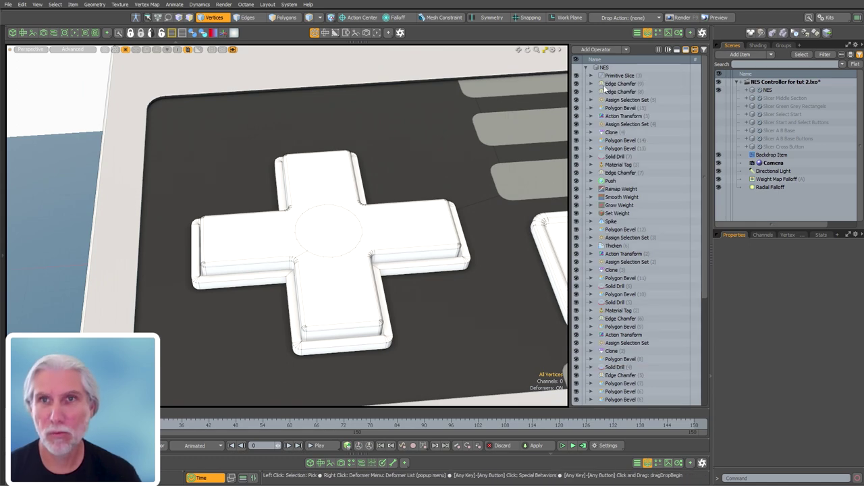
{"action": "key", "text": "Tab"}
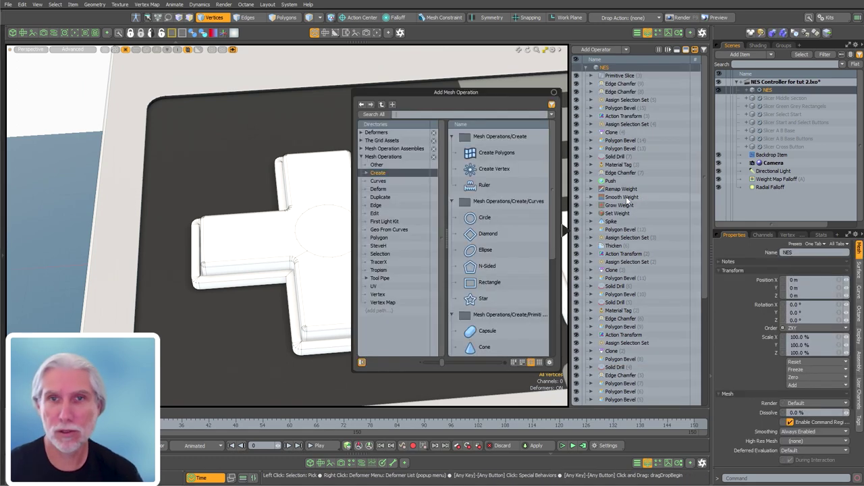
{"action": "type", "text": "polygon b"}
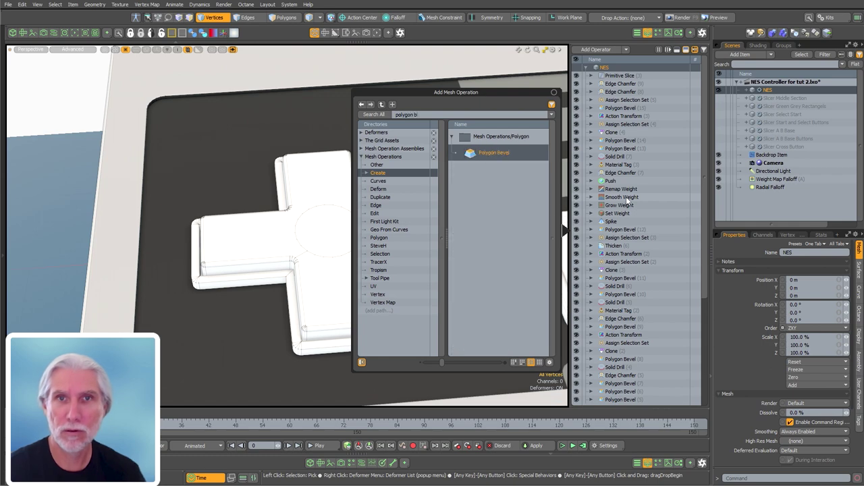
{"action": "type", "text": "e"}
{"action": "key", "text": "Return"}
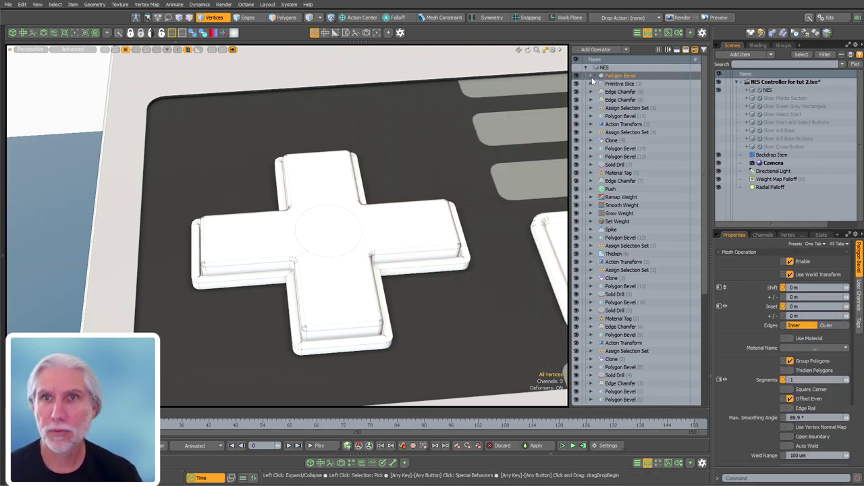
Limit the new Polygon Bevel with Select by Previous Operation, using Primitive Slice (3) as source and Stencil Polygons as its name.
{"action": "left_click", "coordinate": [611, 99]}
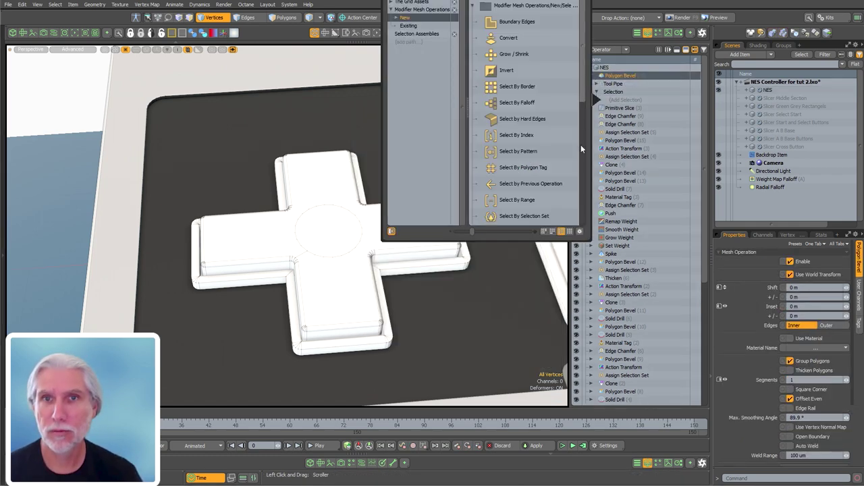
{"action": "left_click", "coordinate": [534, 185]}
{"action": "left_click", "coordinate": [795, 284]}
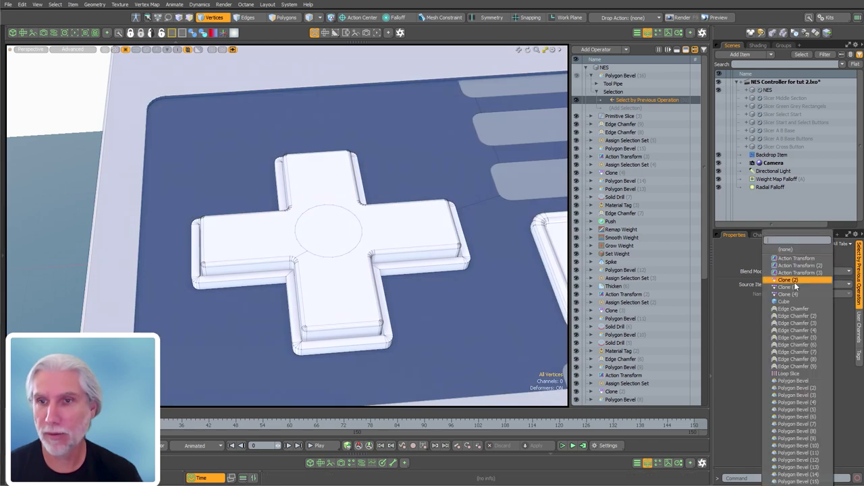
{"action": "left_click", "coordinate": [825, 476]}
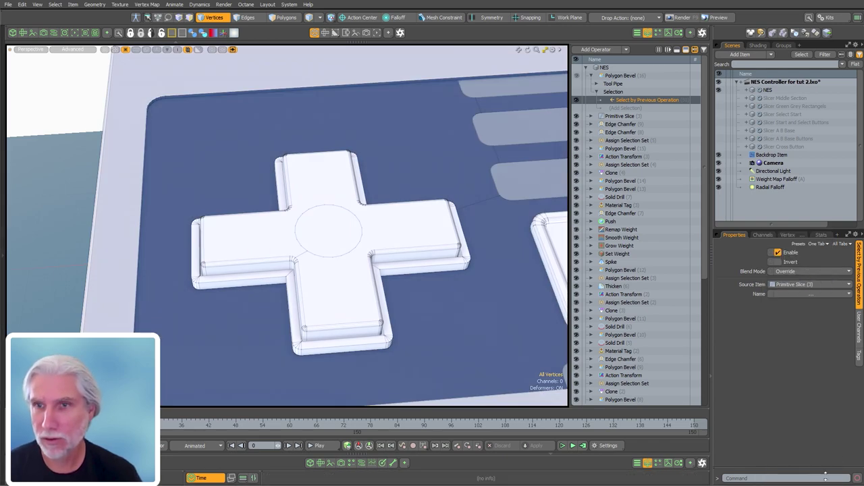
{"action": "left_click", "coordinate": [802, 295]}
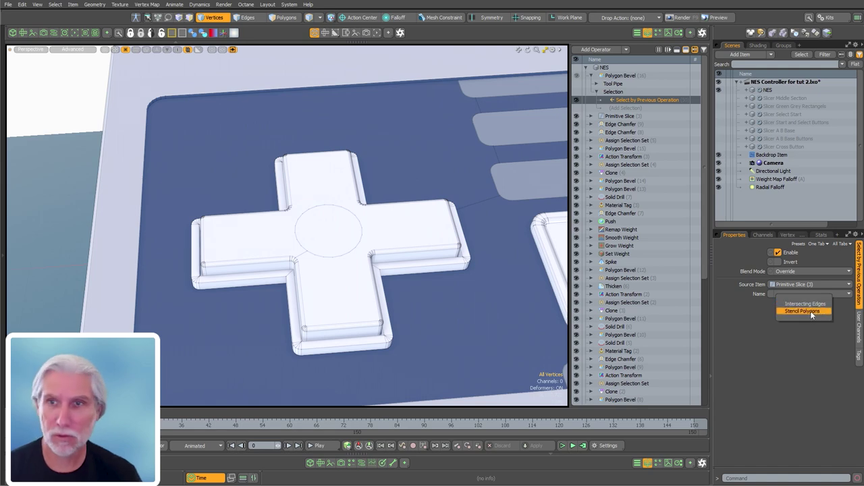
{"action": "left_click", "coordinate": [810, 310]}
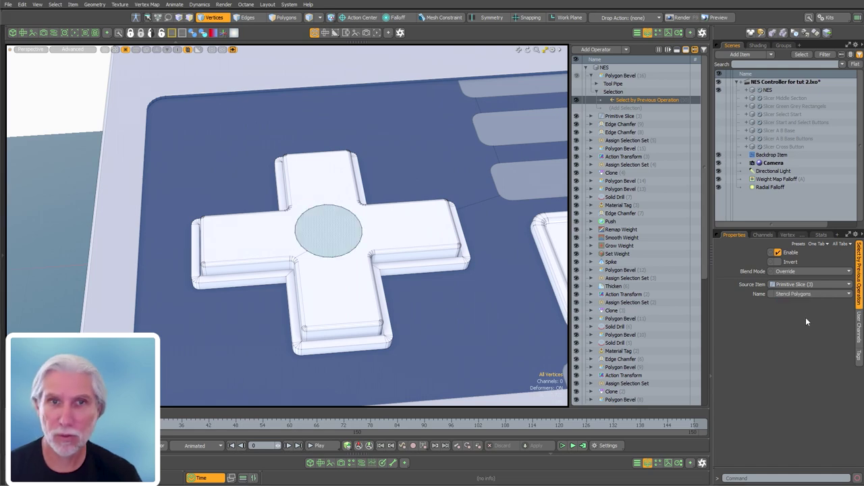
Bevel the centre circle upward with the new Polygon Bevel, insetting it about 900 um, after checking that its selection targets the sliced circle.
{"action": "left_click", "coordinate": [621, 76]}
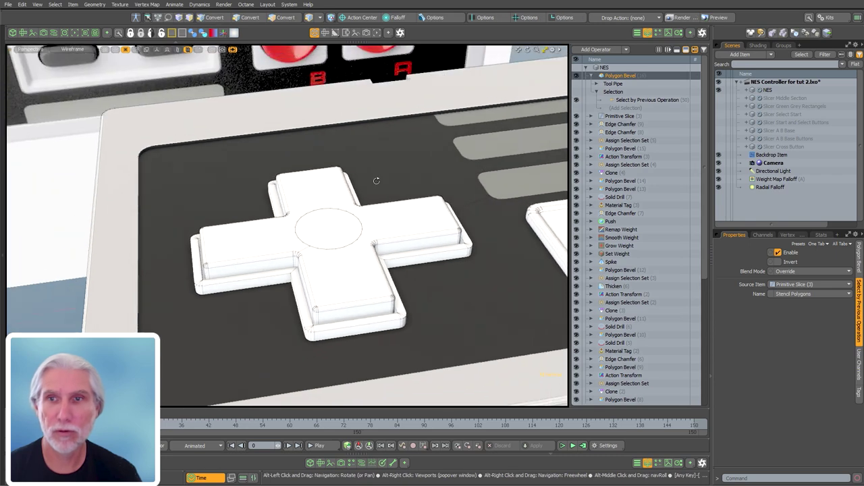
{"action": "left_click_drag", "start_coordinate": [376, 181], "coordinate": [391, 211], "text": "alt"}
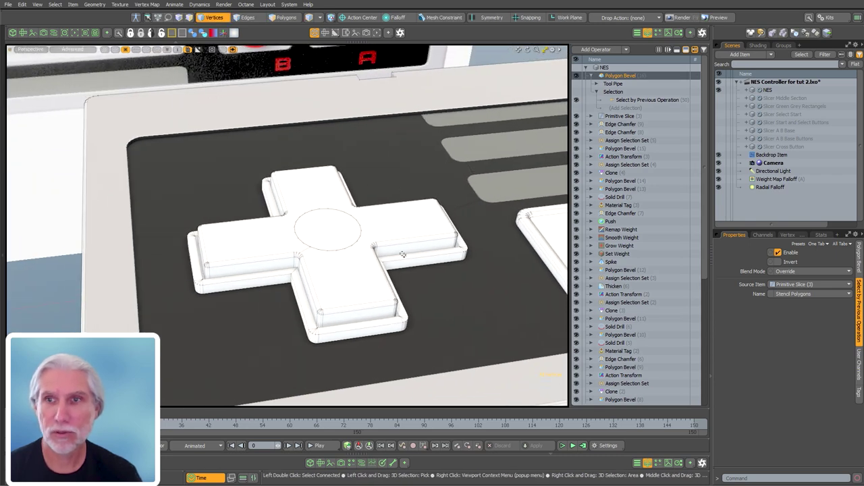
{"action": "left_click_drag", "start_coordinate": [344, 273], "coordinate": [358, 237], "text": "alt"}
{"action": "left_click", "coordinate": [621, 117]}
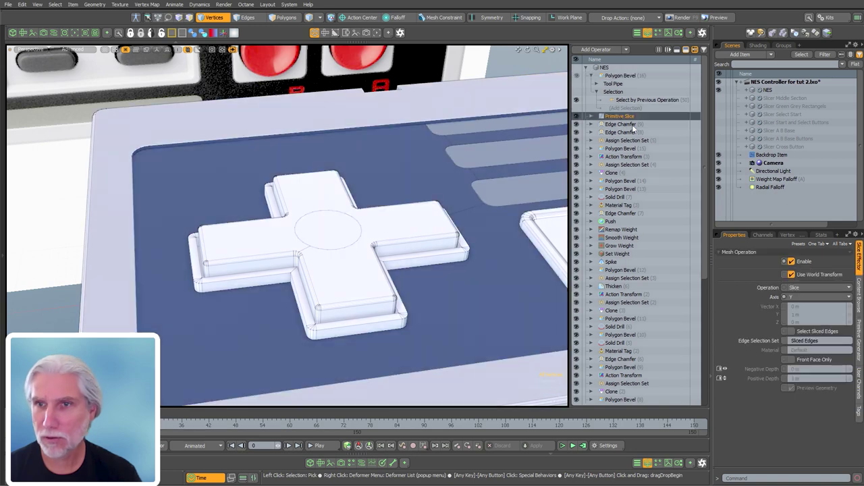
{"action": "left_click", "coordinate": [628, 76]}
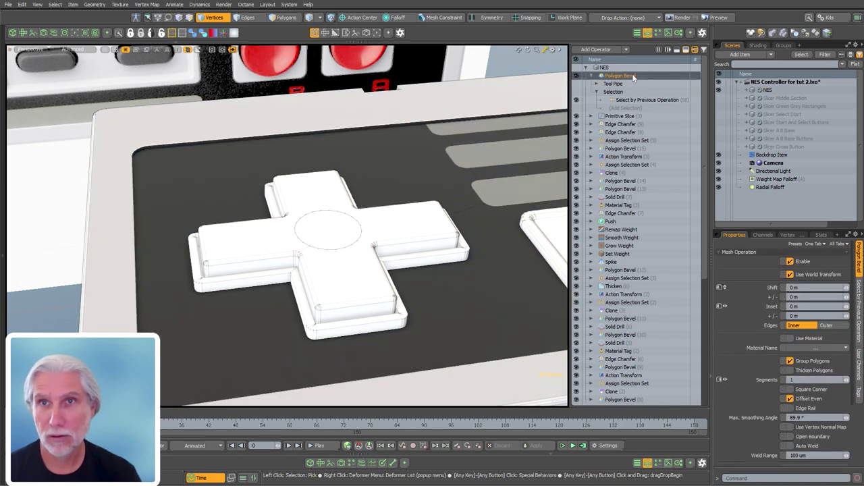
{"action": "left_click_drag", "start_coordinate": [405, 174], "coordinate": [480, 158], "text": "alt"}
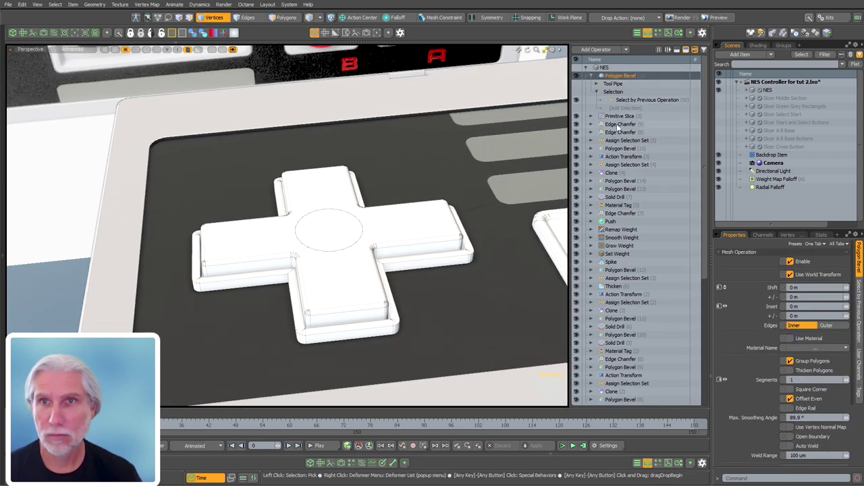
{"action": "left_click", "coordinate": [640, 100]}
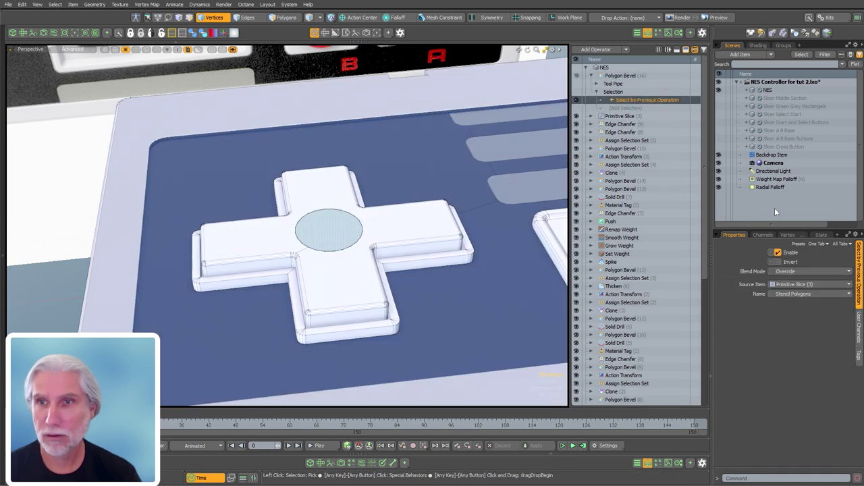
{"action": "left_click", "coordinate": [628, 76]}
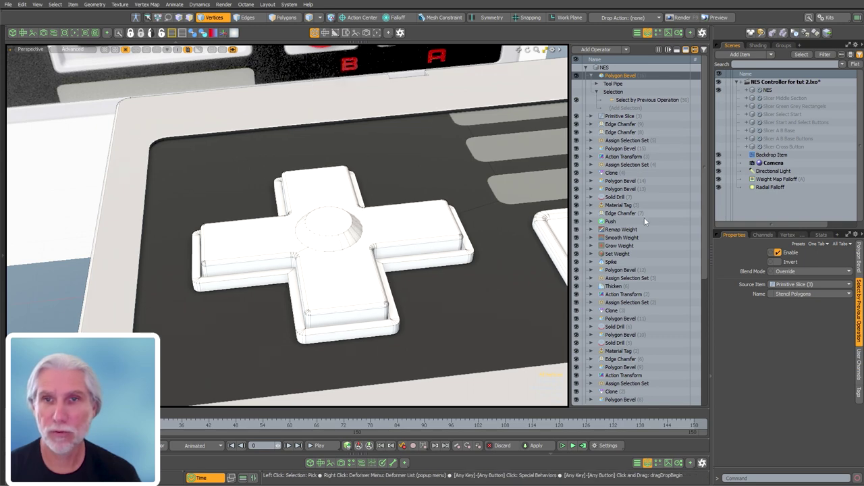
Add an Edge Chamfer above the Polygon Bevel, limited by Select by Previous Operation with Polygon Bevel (16) as source and Front as name.
{"action": "key", "text": "shift+a"}
{"action": "type", "text": "edge ch"}
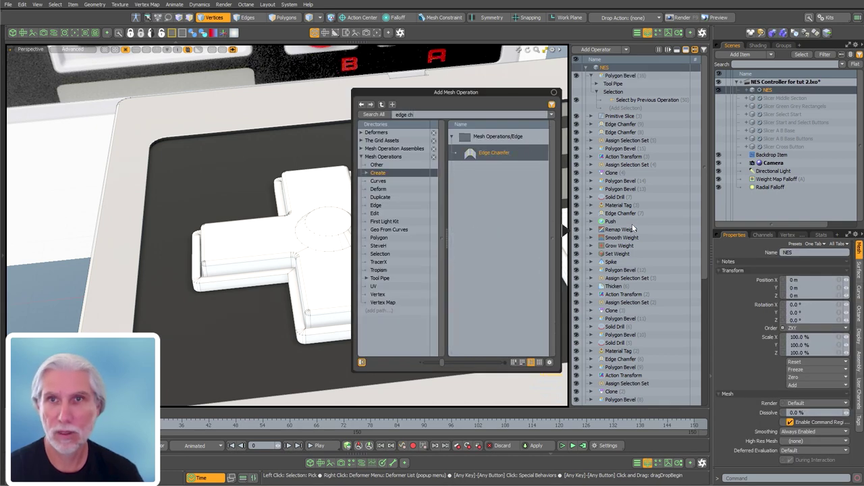
{"action": "key", "text": "Return"}
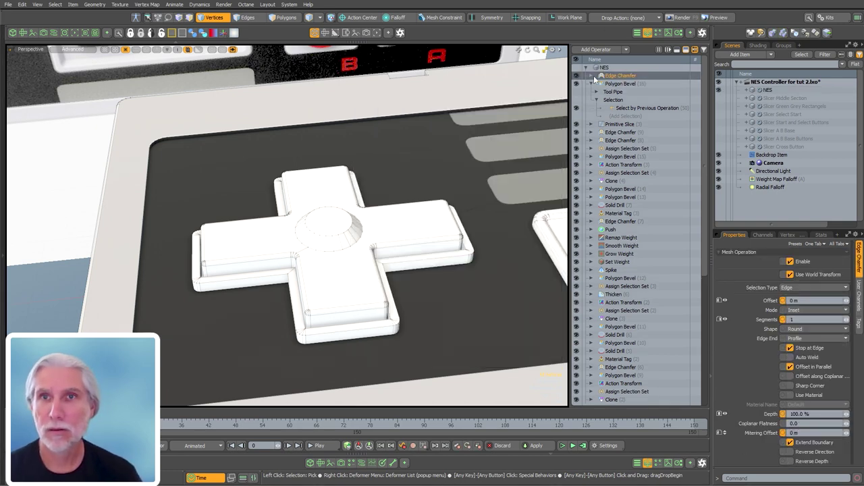
{"action": "left_click", "coordinate": [591, 76]}
{"action": "left_click", "coordinate": [625, 99]}
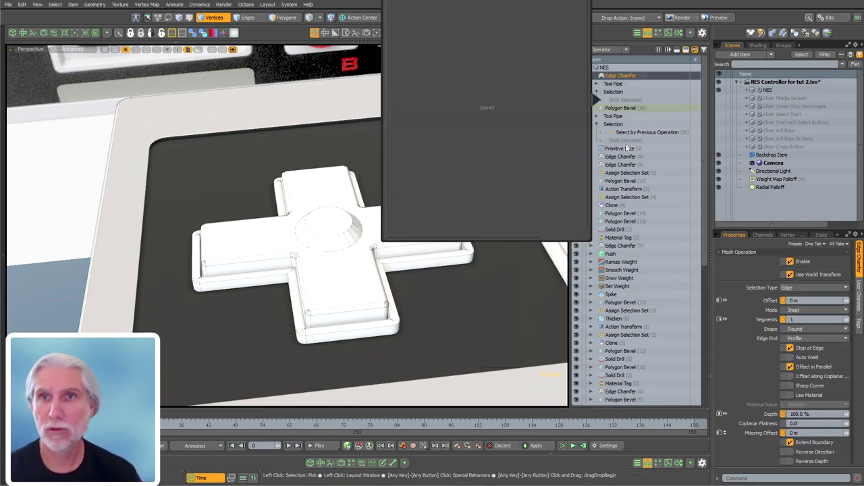
{"action": "double_click", "coordinate": [541, 180]}
{"action": "left_click", "coordinate": [798, 284]}
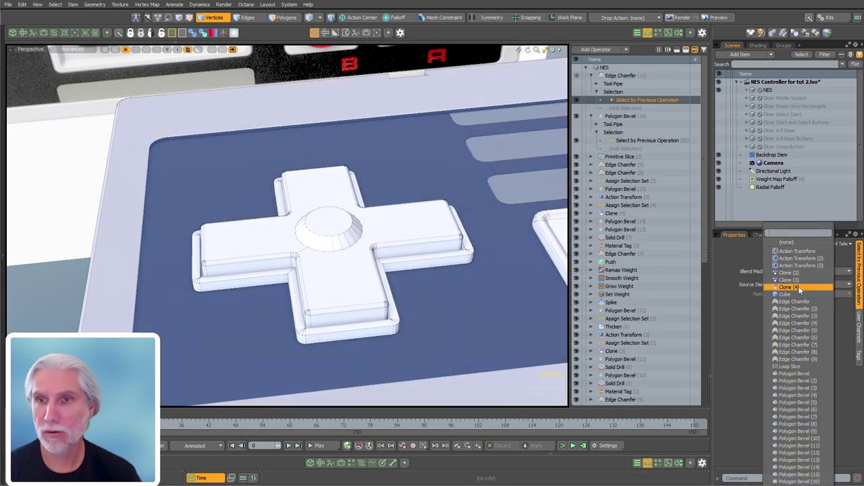
{"action": "left_click", "coordinate": [798, 481]}
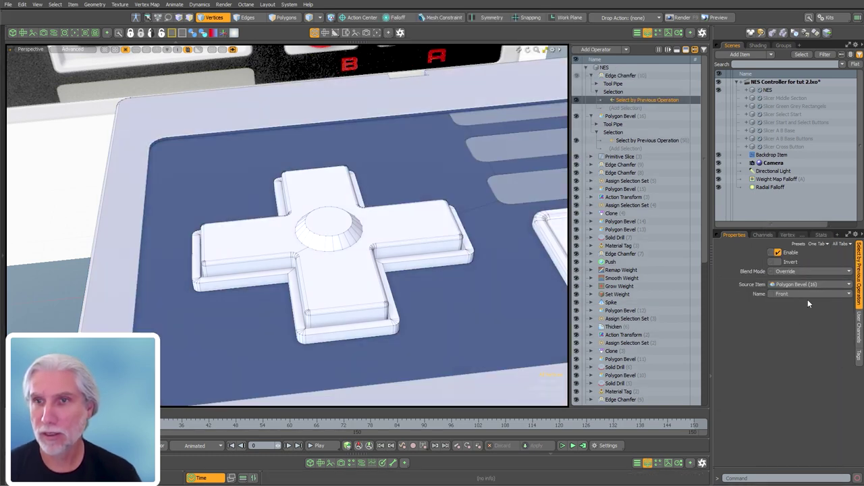
Add a Boundary Edges selection to the Edge Chamfer and round the bevel's front edge with an offset of about 1.05 mm and 4 segments.
{"action": "left_click", "coordinate": [624, 107]}
{"action": "double_click", "coordinate": [513, 85]}
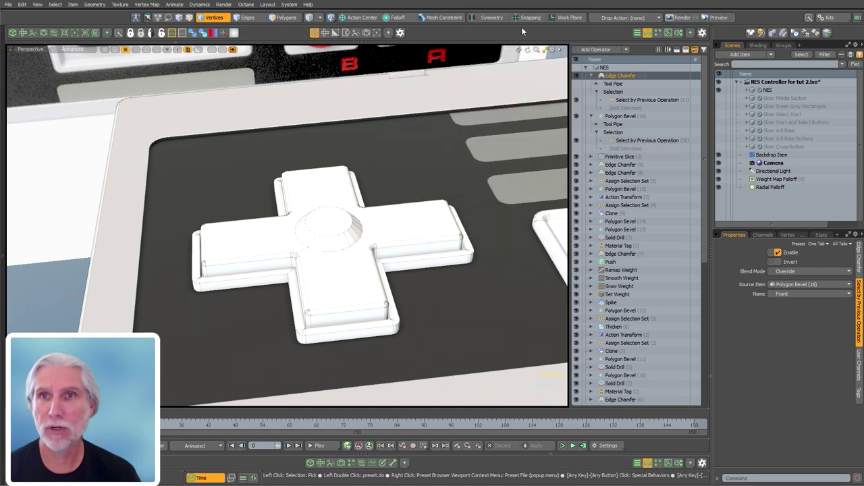
{"action": "left_click", "coordinate": [620, 75]}
{"action": "scroll", "coordinate": [347, 226], "scroll_direction": "up", "scroll_amount": 5}
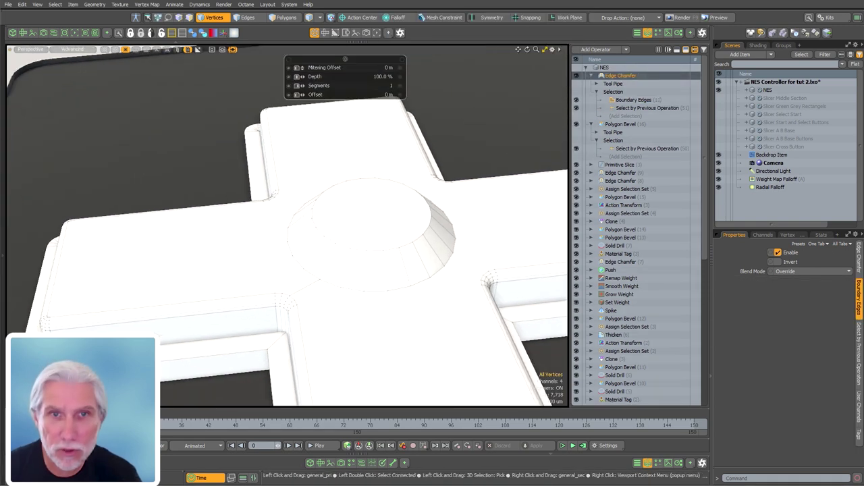
{"action": "left_click_drag", "start_coordinate": [347, 225], "coordinate": [378, 226]}
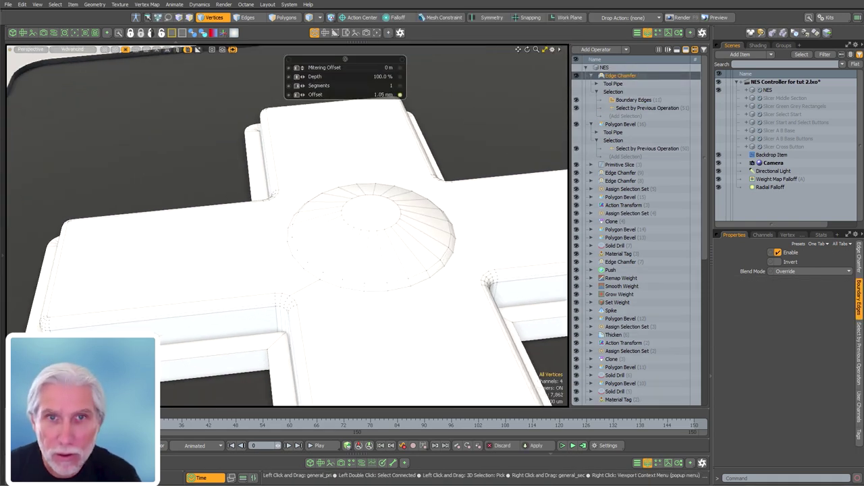
{"action": "middle_click_drag", "start_coordinate": [375, 219], "coordinate": [391, 220]}
Lower the shift of the circle's Polygon Bevel to about 825 um to flatten the centre dome.
{"action": "left_click_drag", "start_coordinate": [408, 214], "coordinate": [319, 240], "text": "alt"}
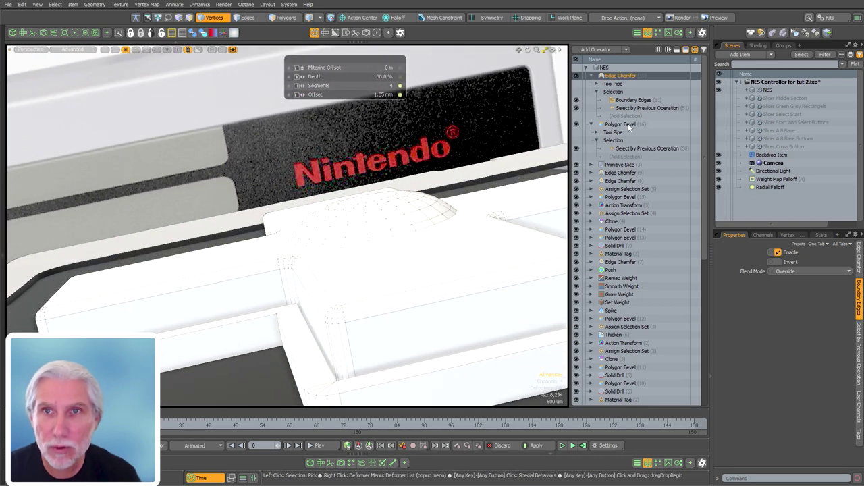
{"action": "left_click", "coordinate": [628, 125]}
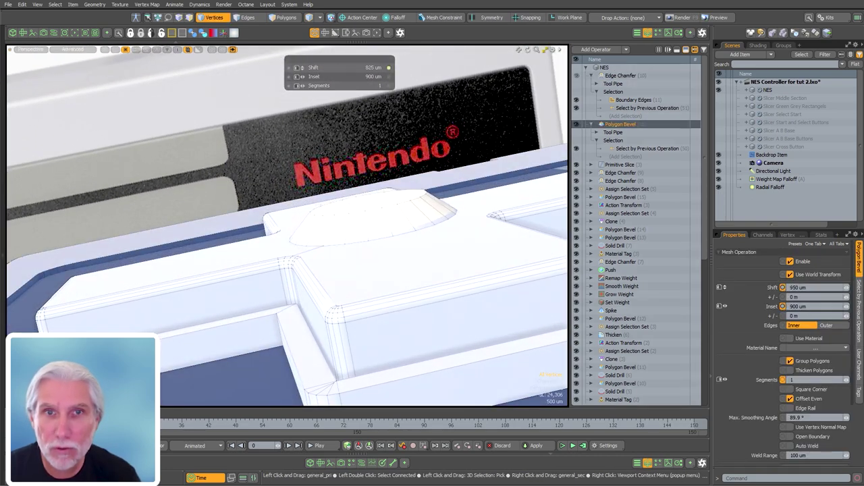
{"action": "mouse_move", "coordinate": [463, 192]}
{"action": "left_mouse_down"}
{"action": "mouse_move", "coordinate": [409, 243]}
{"action": "mouse_move", "coordinate": [361, 243]}
{"action": "mouse_move", "coordinate": [420, 304]}
{"action": "mouse_move", "coordinate": [291, 203]}
{"action": "mouse_move", "coordinate": [431, 222]}
{"action": "left_mouse_up"}
Collapse the expanded Edge Chamfer and Polygon Bevel entries, check the finished cross, and save the scene.
{"action": "left_click", "coordinate": [608, 76]}
{"action": "left_click", "coordinate": [592, 76]}
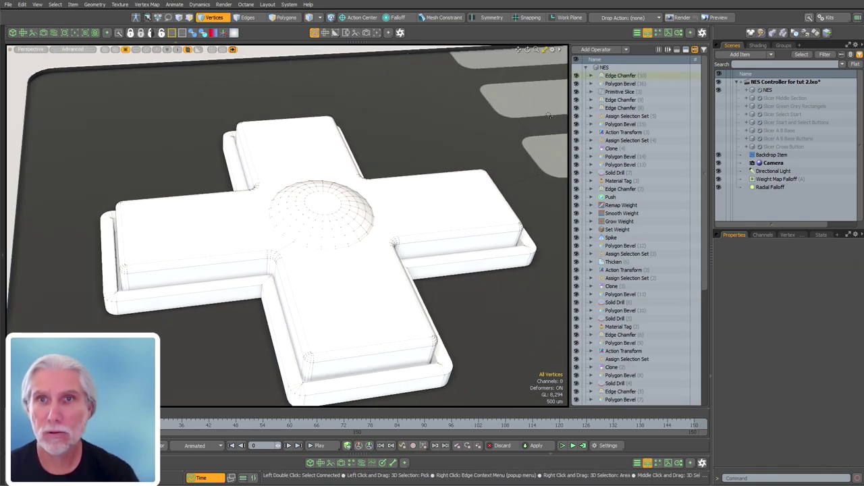
{"action": "left_click_drag", "start_coordinate": [303, 303], "coordinate": [343, 240], "text": "alt"}
{"action": "key", "text": "ctrl+s"}
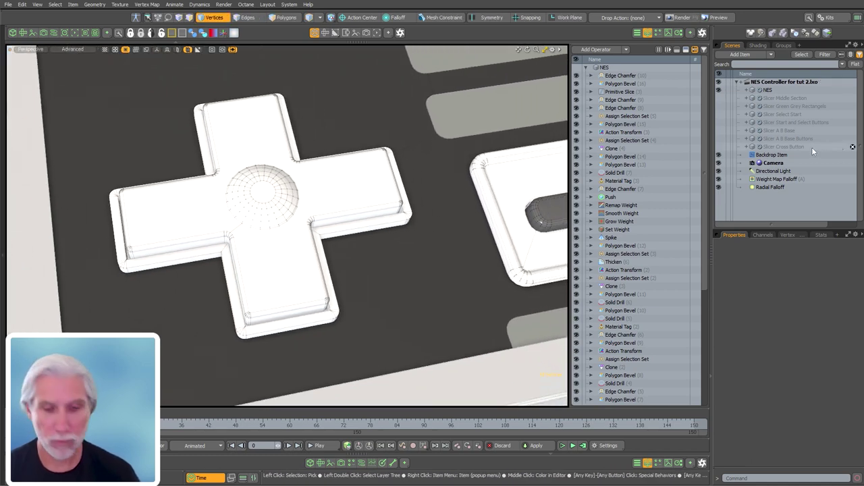
Create a new mesh item named Arrows directly below the slicer items.
{"action": "key", "text": "n"}
{"action": "left_click_drag", "start_coordinate": [767, 189], "coordinate": [780, 154]}
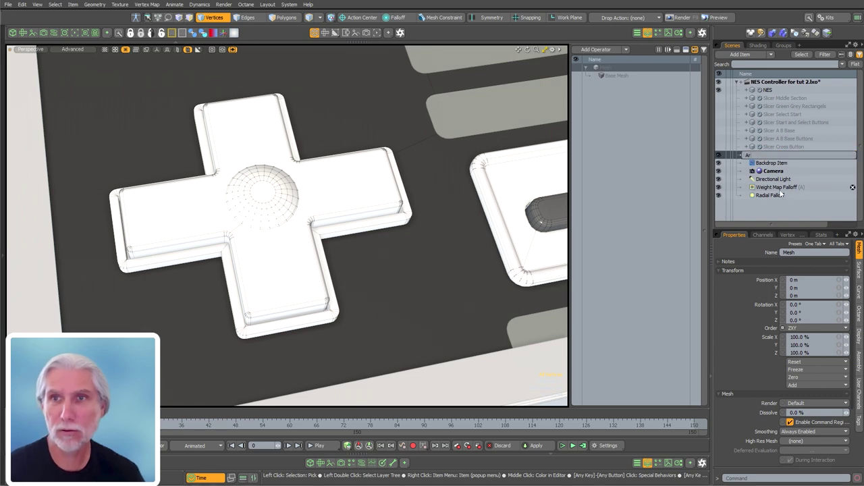
{"action": "key", "text": "Return"}
Draw a flat cube about 6.3 by 3 mm on the cross's right arm in the Top view, with one Z segment, centred at about Z 6.08 mm.
{"action": "key", "text": "KP_1"}
{"action": "left_click_drag", "start_coordinate": [391, 213], "coordinate": [213, 258], "text": "ctrl+alt"}
{"action": "left_click", "coordinate": [4, 254]}
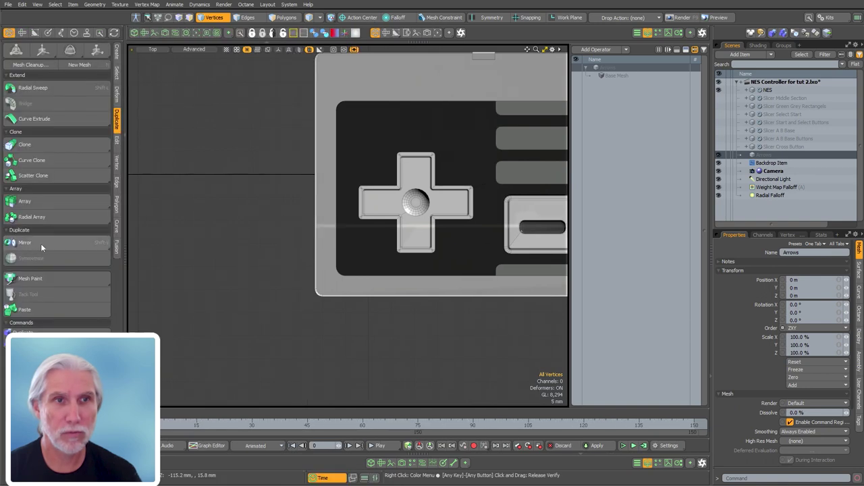
{"action": "left_click", "coordinate": [116, 53]}
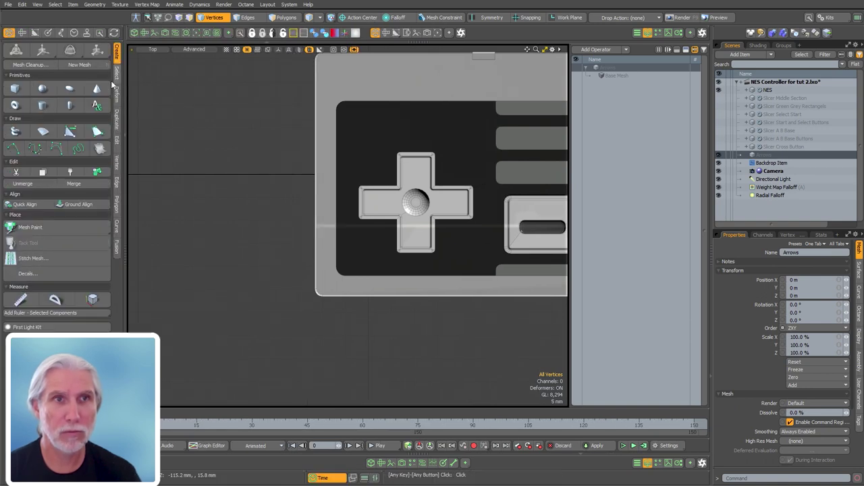
{"action": "left_click", "coordinate": [15, 89]}
{"action": "scroll", "coordinate": [345, 226], "scroll_direction": "up", "scroll_amount": 5}
{"action": "left_click_drag", "start_coordinate": [313, 201], "coordinate": [463, 274]}
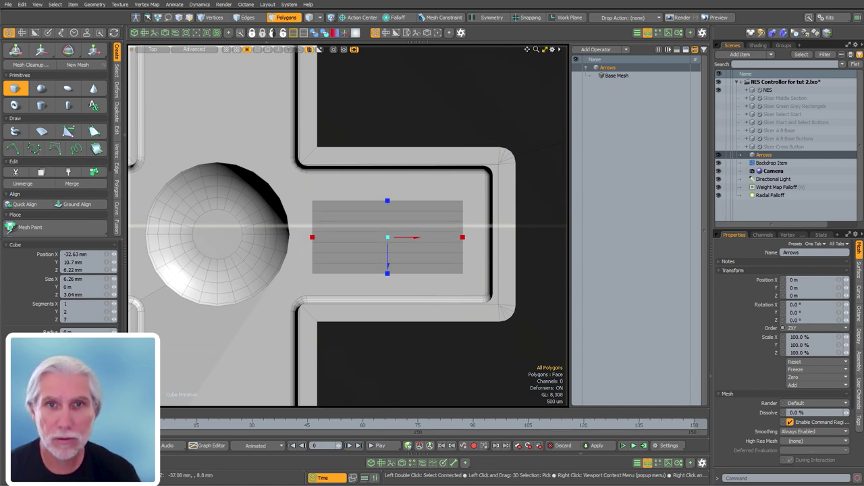
{"action": "scroll", "coordinate": [318, 239], "scroll_direction": "up", "scroll_amount": 2}
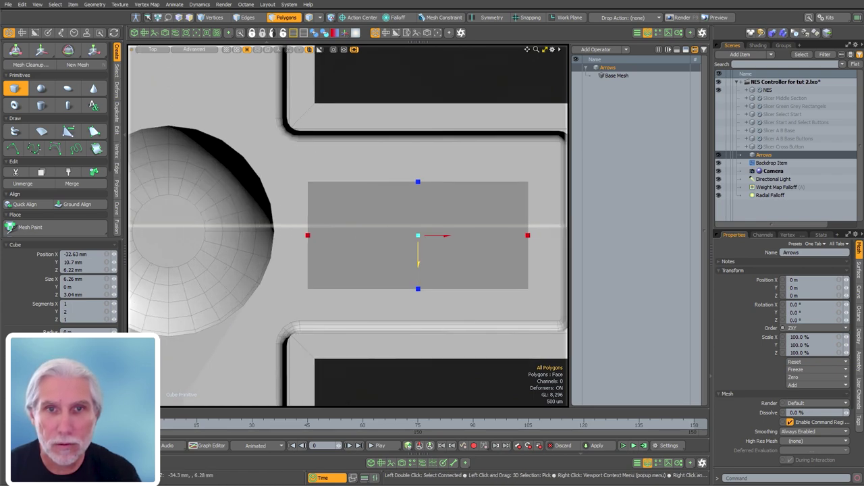
{"action": "scroll", "coordinate": [288, 270], "scroll_direction": "down", "scroll_amount": 2}
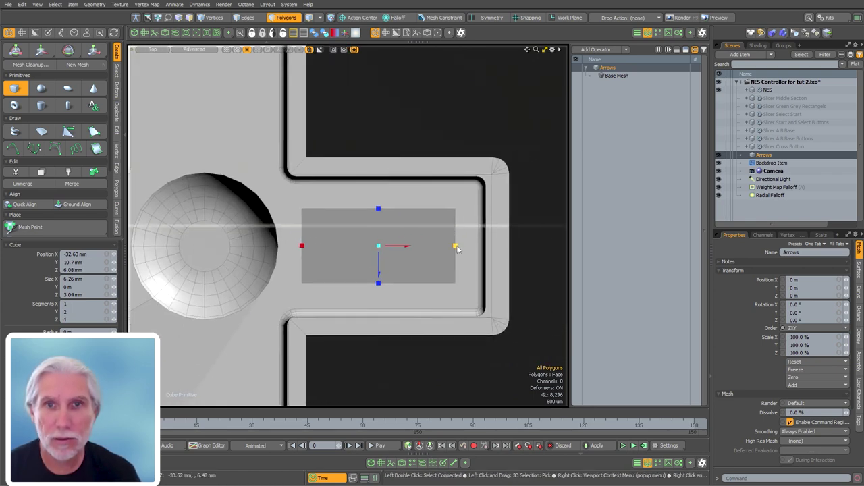
{"action": "key", "text": "space"}
Loop Slice between the rectangle's two short edges with two symmetrical cuts at 29.5 %, and check them in wireframe.
{"action": "key", "text": "2"}
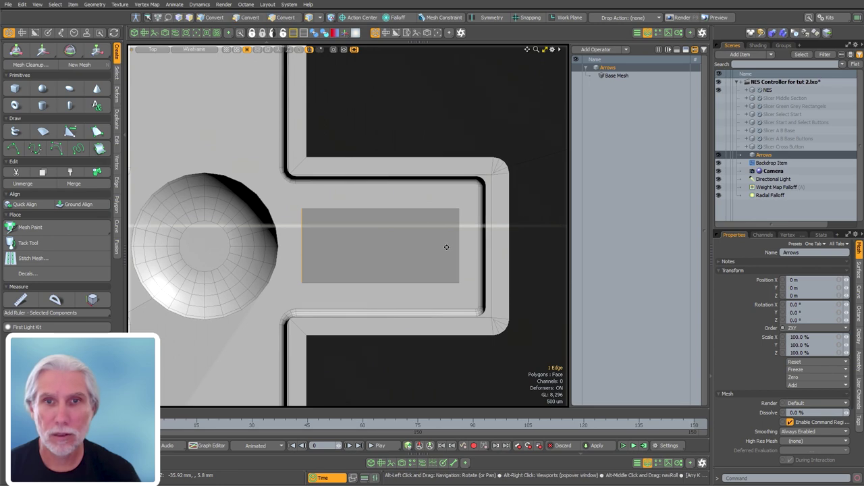
{"action": "left_click", "coordinate": [460, 249], "text": "shift"}
{"action": "key", "text": "alt+c"}
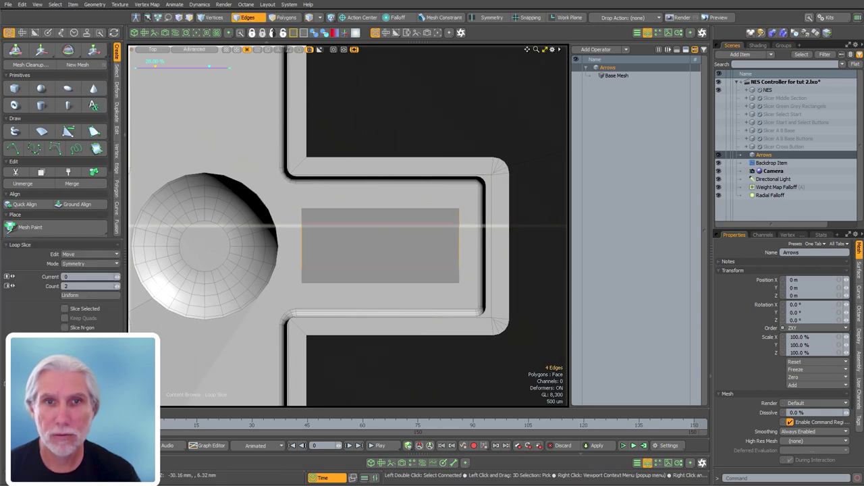
{"action": "key", "text": "k"}
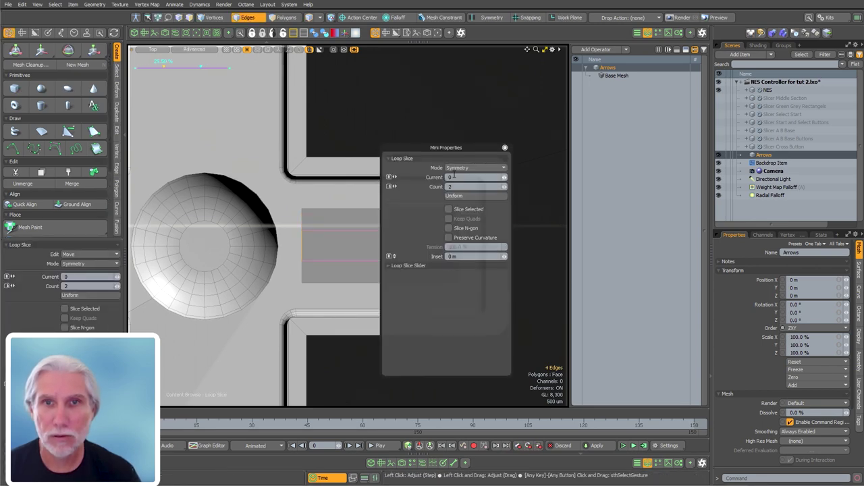
{"action": "left_click_drag", "start_coordinate": [450, 260], "coordinate": [422, 248]}
{"action": "key", "text": "ctrl+2"}
{"action": "left_click_drag", "start_coordinate": [420, 166], "coordinate": [438, 165], "text": "alt+shift"}
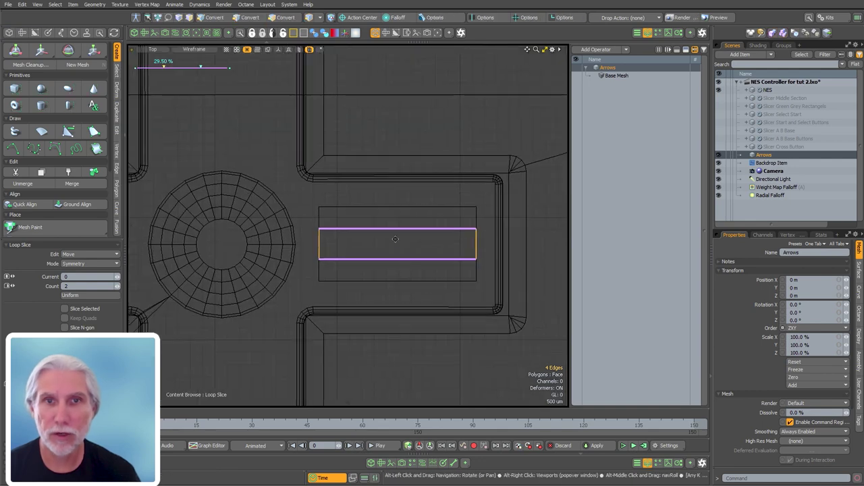
{"action": "mouse_move", "coordinate": [351, 304]}
{"action": "left_mouse_down"}
{"action": "mouse_move", "coordinate": [411, 306]}
{"action": "mouse_move", "coordinate": [342, 308]}
{"action": "left_mouse_up"}
{"action": "key", "text": "space"}
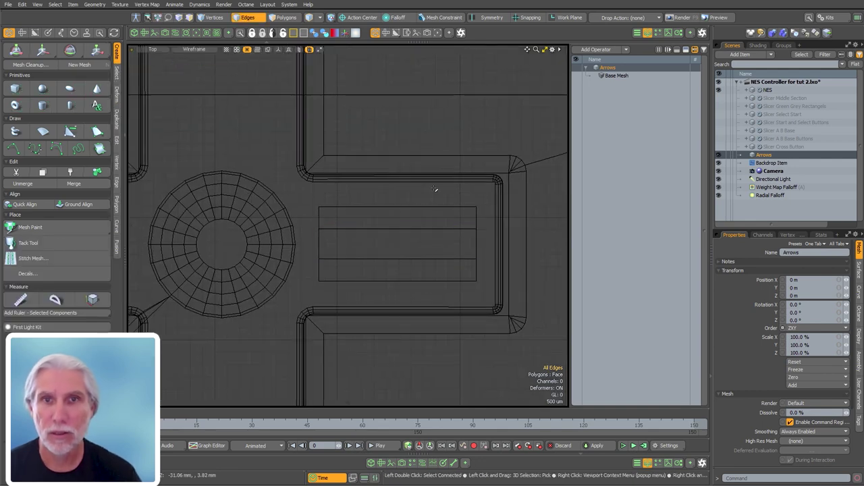
Loop Slice the rectangle's long edges with a single free cut running crosswise near its middle.
{"action": "left_click_drag", "start_coordinate": [434, 189], "coordinate": [449, 291]}
{"action": "key", "text": "alt+c"}
{"action": "key", "text": "ctrl+d"}
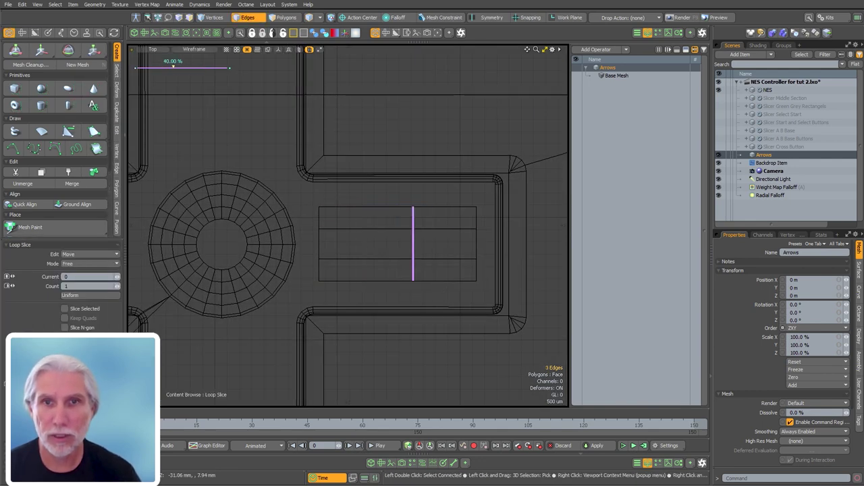
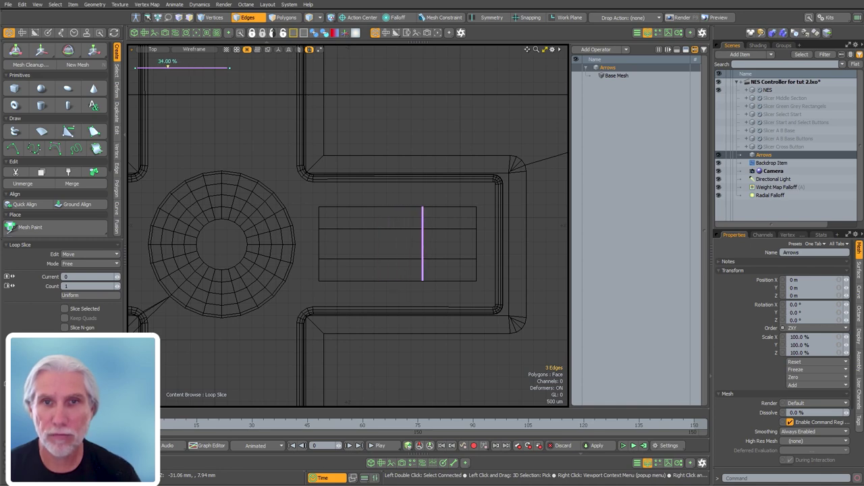
{"action": "key", "text": "space"}
Delete the two outer polygons on the rectangle's left half, leaving a narrow arrow shaft.
{"action": "key", "text": "space"}
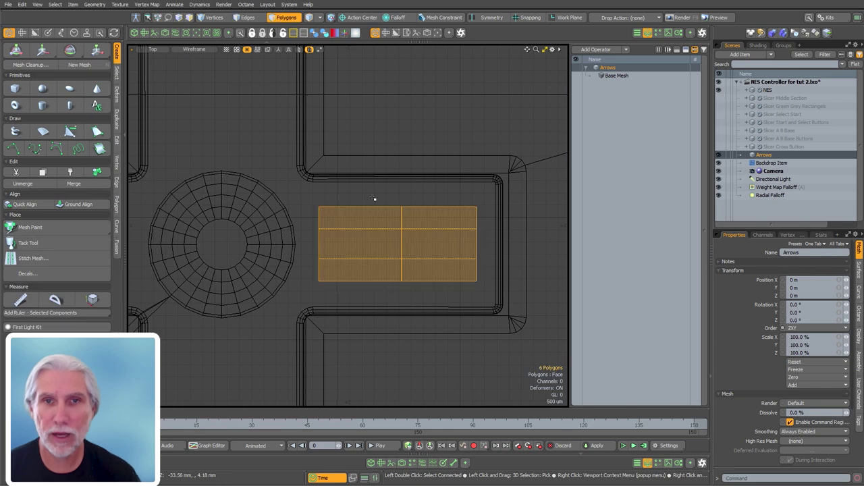
{"action": "left_click", "coordinate": [374, 217]}
{"action": "left_click", "coordinate": [360, 275], "text": "shift"}
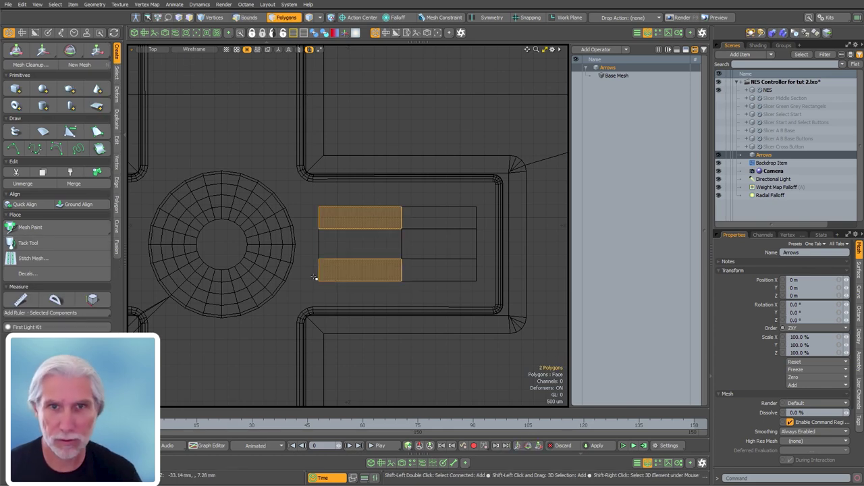
{"action": "key", "text": "Delete"}
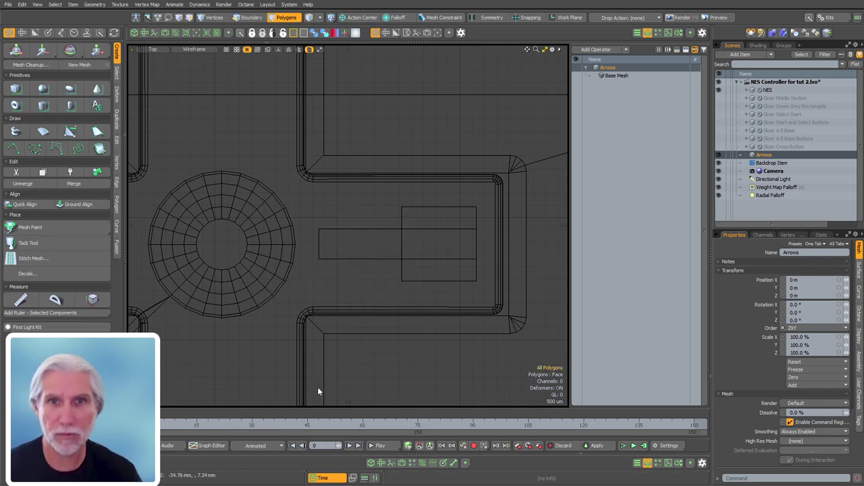
{"action": "left_click_drag", "start_coordinate": [317, 387], "coordinate": [410, 270], "text": "alt+shift"}
{"action": "left_click_drag", "start_coordinate": [411, 269], "coordinate": [367, 290], "text": "alt+shift"}
{"action": "key", "text": "1"}
{"action": "right_click_drag", "start_coordinate": [426, 174], "coordinate": [493, 334]}
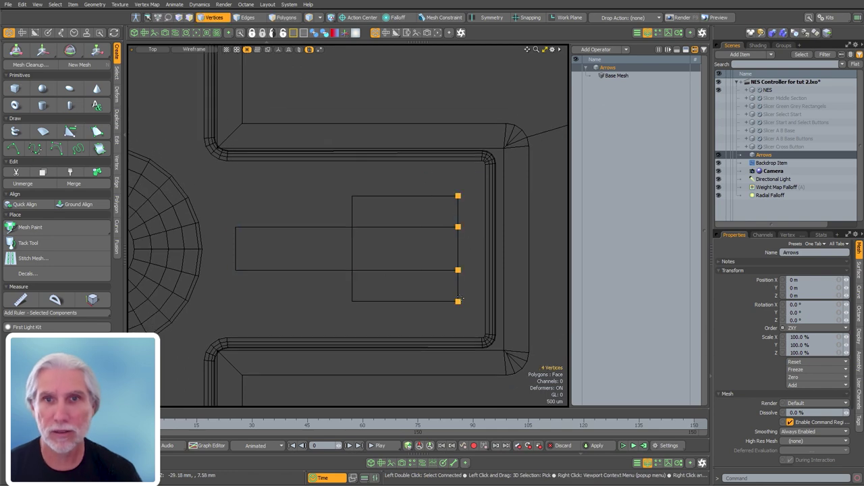
{"action": "right_click", "coordinate": [465, 287]}
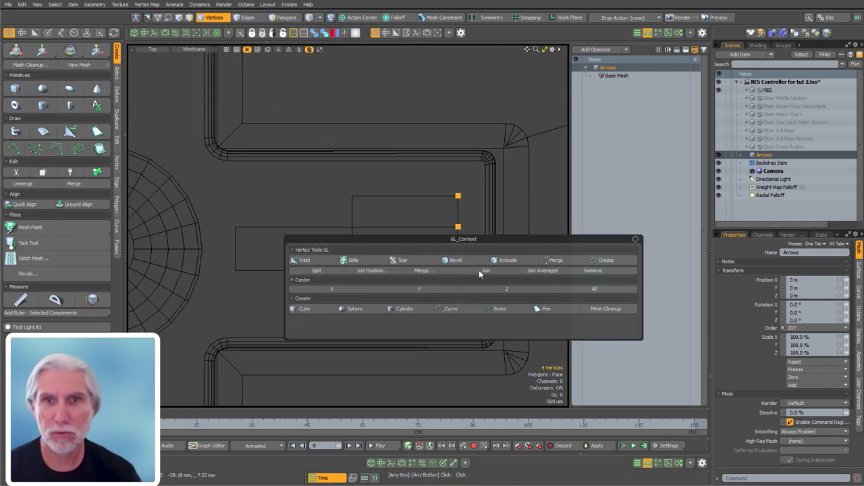
{"action": "left_click", "coordinate": [479, 270]}
Loop Slice the arrow blank with a single lengthwise cut running near the middle of the shaft and head.
{"action": "key", "text": "alt+c"}
{"action": "left_click", "coordinate": [362, 249]}
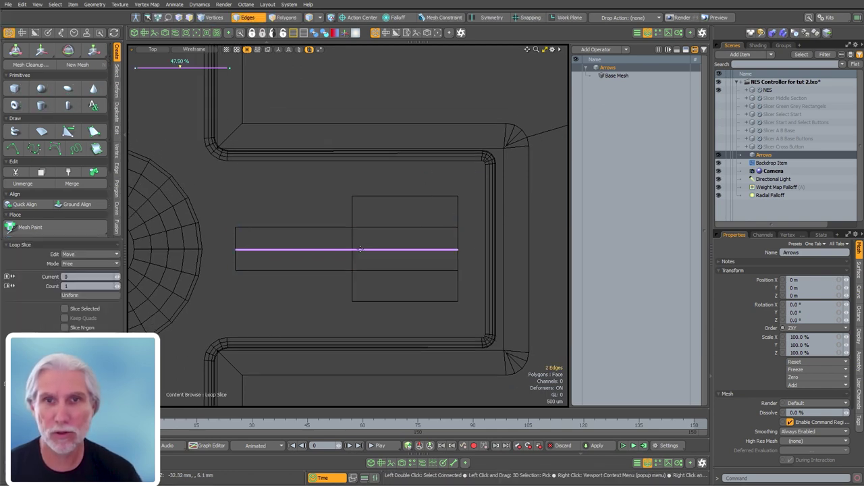
{"action": "key", "text": "q"}
{"action": "left_click_drag", "start_coordinate": [457, 194], "coordinate": [459, 303]}
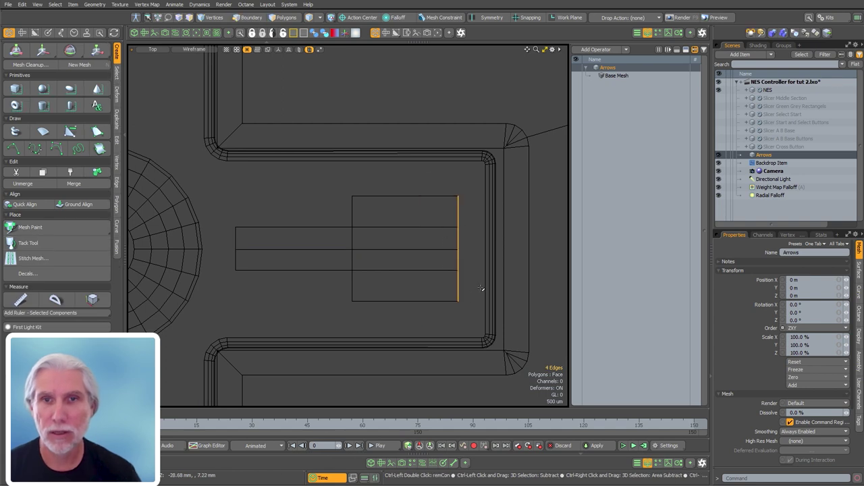
{"action": "right_click", "coordinate": [473, 294]}
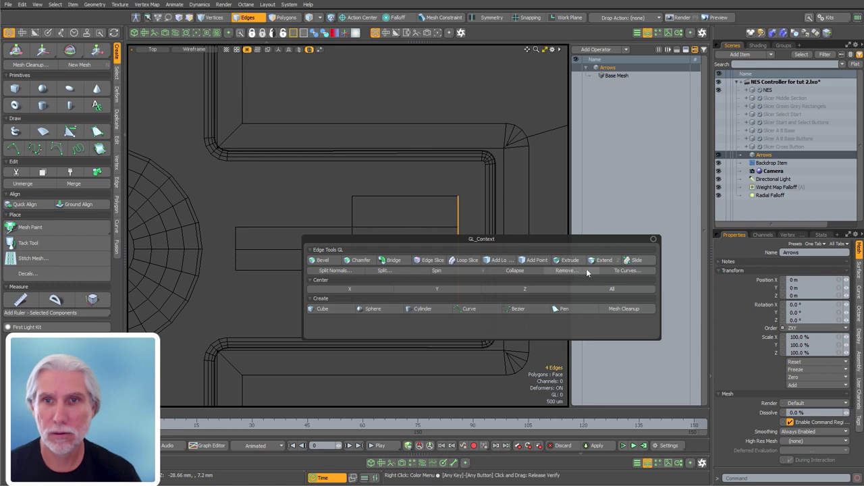
{"action": "key", "text": "ctrl"}
{"action": "left_click", "coordinate": [531, 207]}
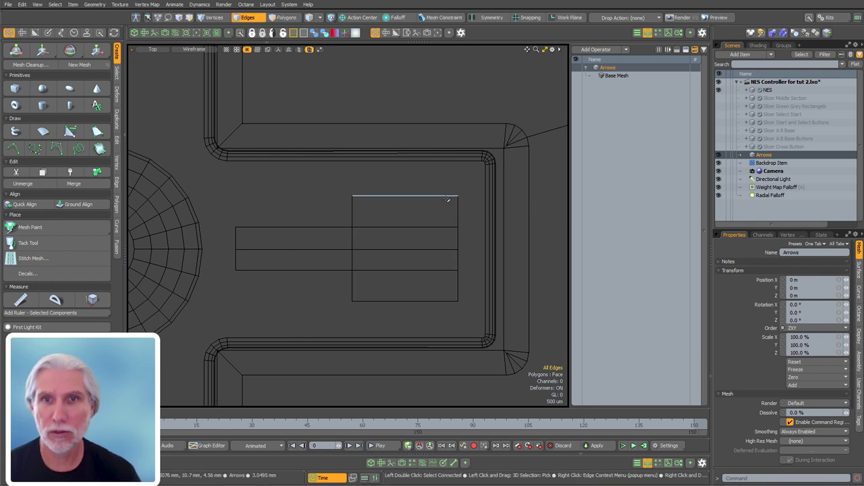
{"action": "right_click_drag", "start_coordinate": [441, 184], "coordinate": [487, 356]}
{"action": "key", "text": "alt"}
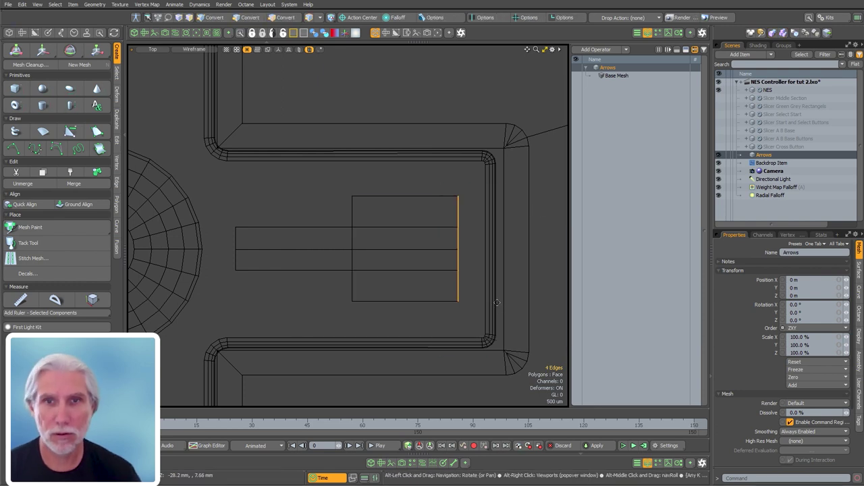
Join the five vertices on the blank's outer end at their average position to form the arrow's pointed tip.
{"action": "key", "text": "1"}
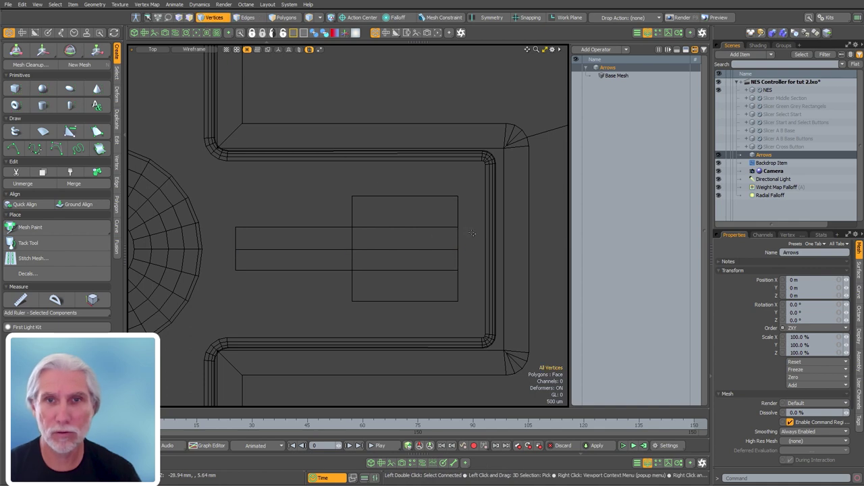
{"action": "right_click", "coordinate": [492, 289]}
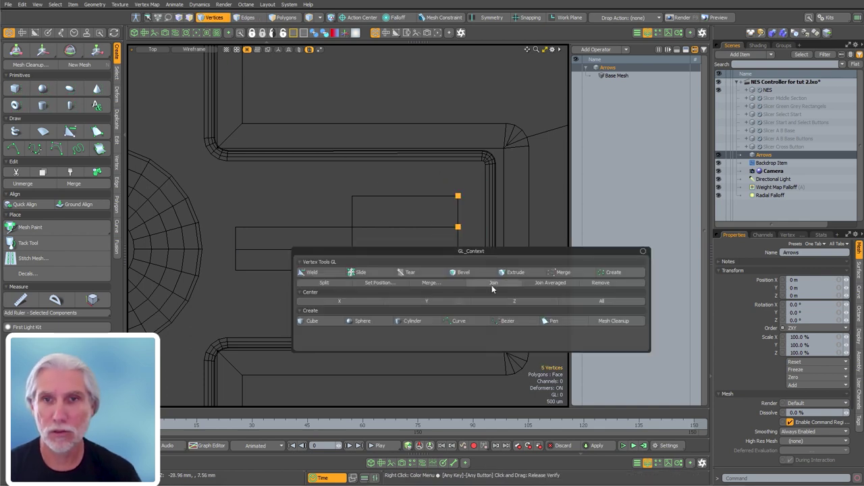
{"action": "left_click", "coordinate": [553, 283]}
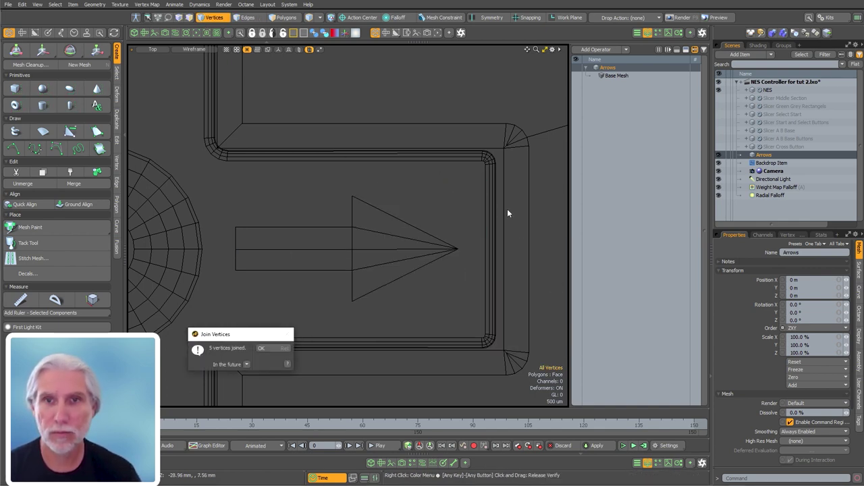
{"action": "left_click", "coordinate": [274, 347]}
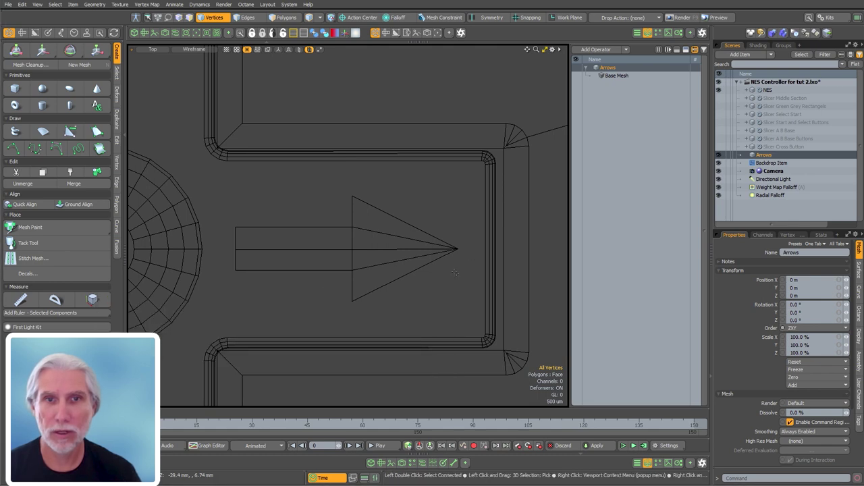
Scale the four outer vertices of the arrow shaft apart along Z to make the shaft wider.
{"action": "left_click_drag", "start_coordinate": [230, 214], "coordinate": [379, 242]}
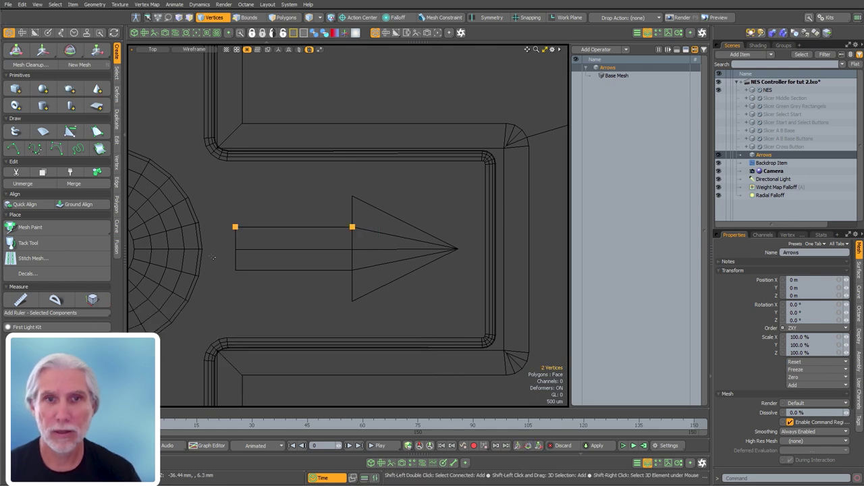
{"action": "left_click_drag", "start_coordinate": [202, 263], "coordinate": [371, 281], "text": "shift"}
{"action": "key", "text": "r"}
{"action": "left_click_drag", "start_coordinate": [296, 291], "coordinate": [296, 330]}
{"action": "key", "text": "Escape"}
{"action": "key", "text": "Escape"}
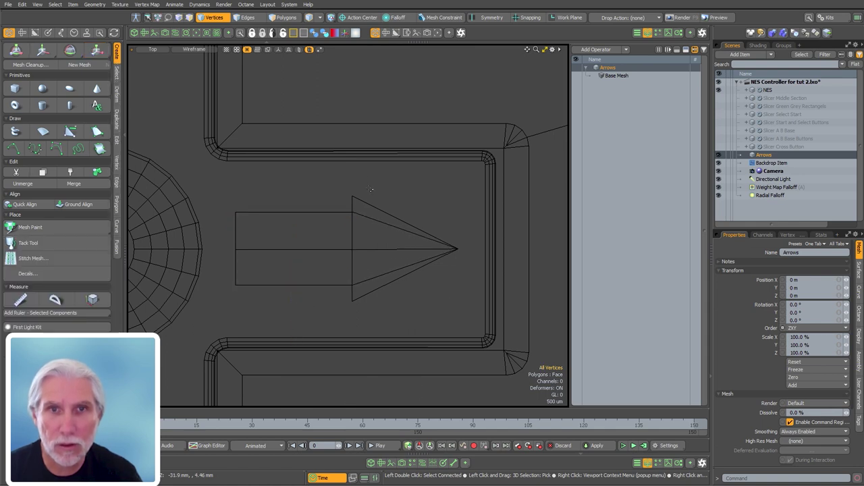
Move the arrowhead's vertices along X toward the centre circle to shorten the shaft, and select only the tip vertex.
{"action": "left_click_drag", "start_coordinate": [314, 178], "coordinate": [483, 314]}
{"action": "key", "text": "w"}
{"action": "left_click_drag", "start_coordinate": [445, 290], "coordinate": [408, 292]}
{"action": "left_click_drag", "start_coordinate": [463, 226], "coordinate": [385, 277]}
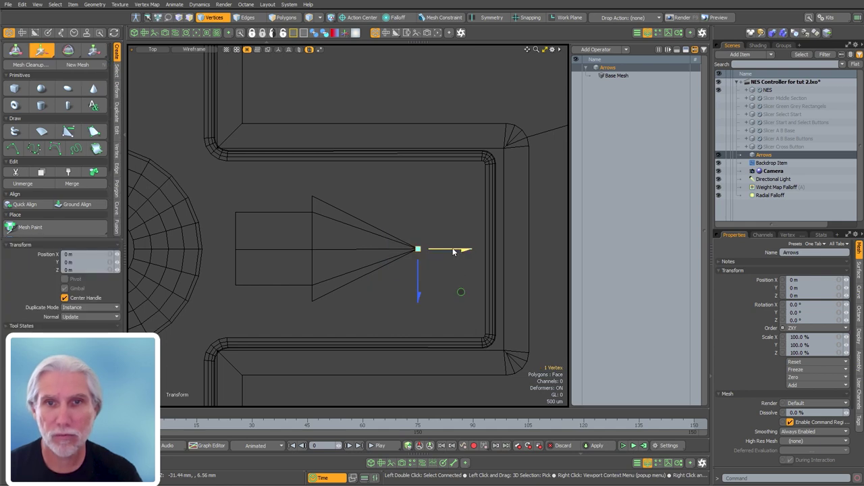
{"action": "left_click_drag", "start_coordinate": [453, 251], "coordinate": [380, 250]}
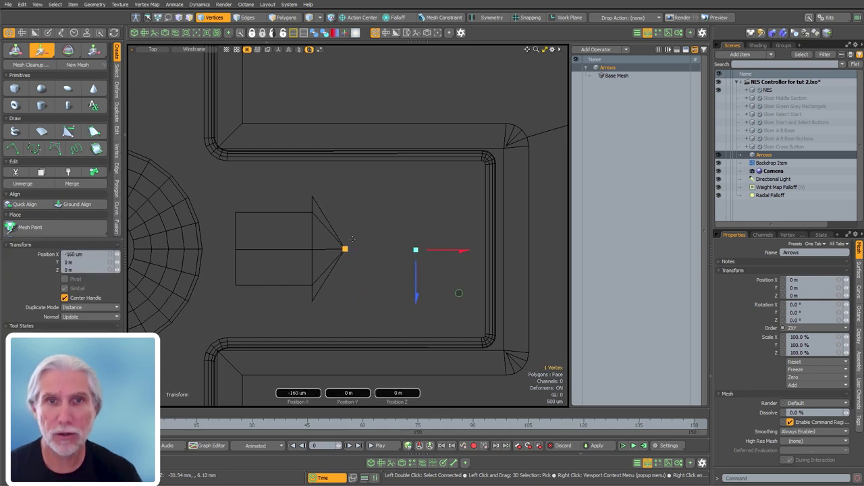
{"action": "key", "text": "ctrl+z"}
{"action": "key", "text": "ctrl+z"}
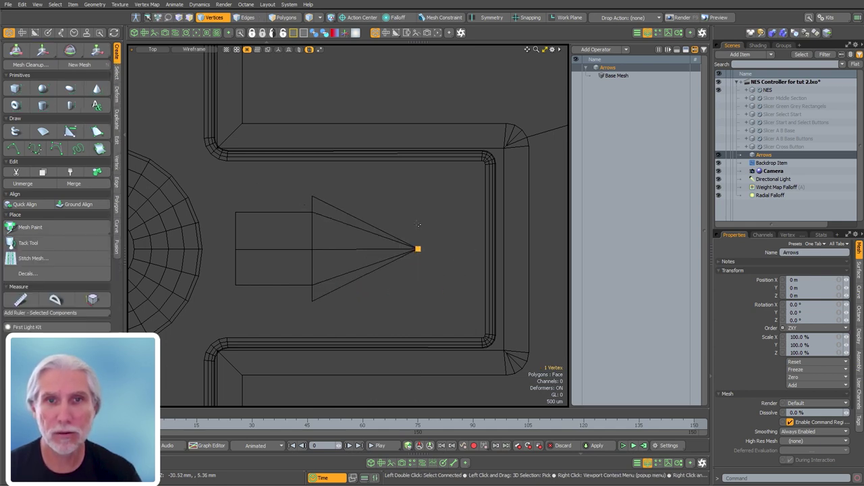
Move the tip vertex along X toward the shaft to shorten the arrowhead, and clear the selection.
{"action": "key", "text": "w"}
{"action": "left_click_drag", "start_coordinate": [453, 249], "coordinate": [383, 249]}
{"action": "key", "text": "space"}
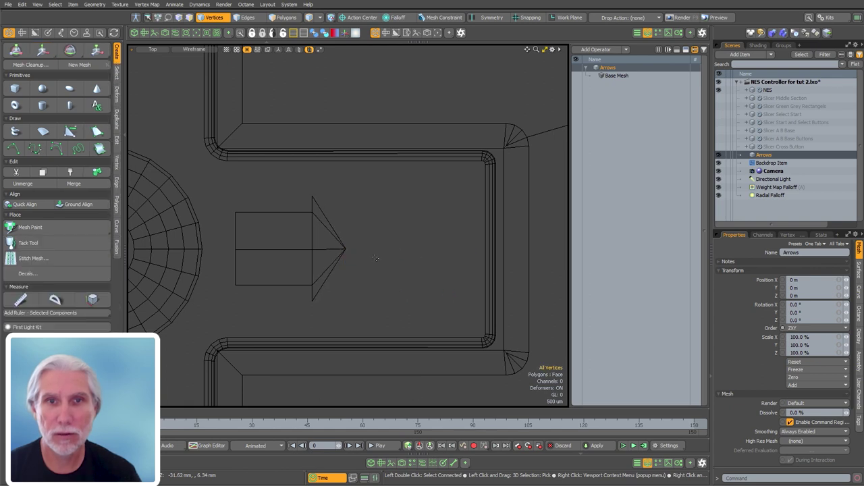
Align the three vertices on the arrow's centreline so that they lie on one straight horizontal line.
{"action": "right_click_drag", "start_coordinate": [219, 235], "coordinate": [387, 265]}
{"action": "key", "text": "ctrl+a"}
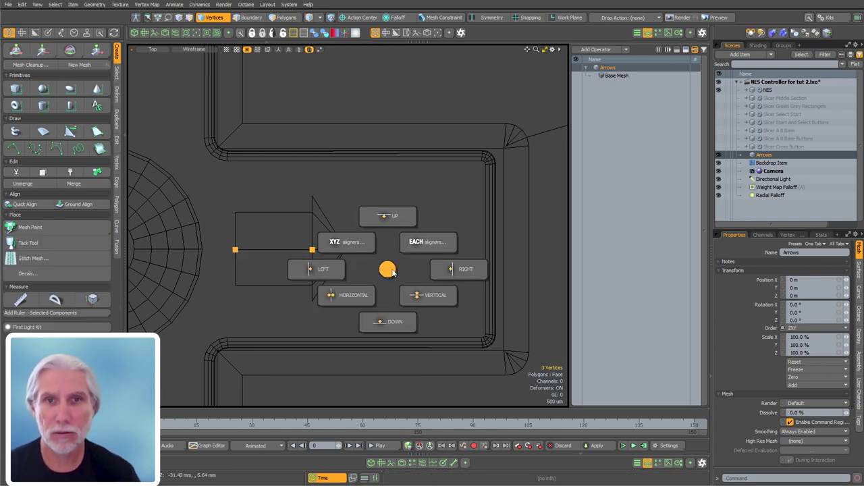
{"action": "left_click", "coordinate": [393, 286]}
{"action": "key", "text": "Escape"}
Merge all of the arrow's polygons into a single arrow-shaped polygon.
{"action": "left_click_drag", "start_coordinate": [320, 268], "coordinate": [350, 271], "text": "alt+shift"}
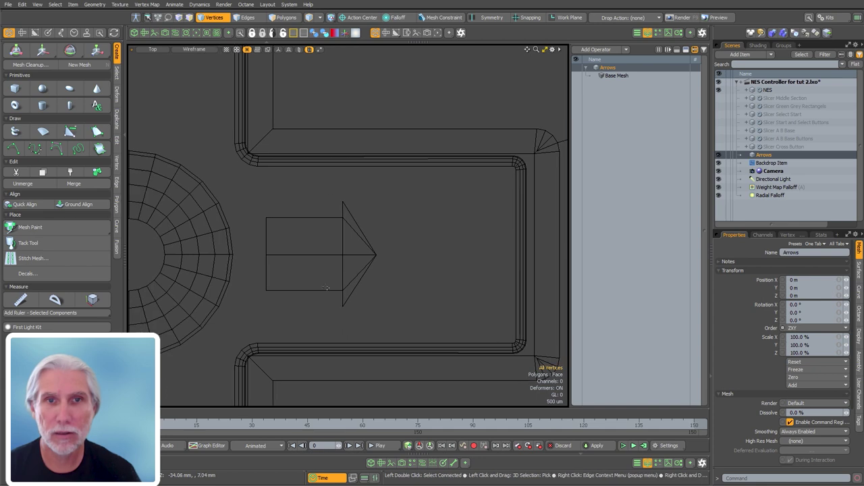
{"action": "left_click_drag", "start_coordinate": [363, 235], "coordinate": [369, 295]}
{"action": "left_click_drag", "start_coordinate": [332, 273], "coordinate": [331, 241], "text": "shift"}
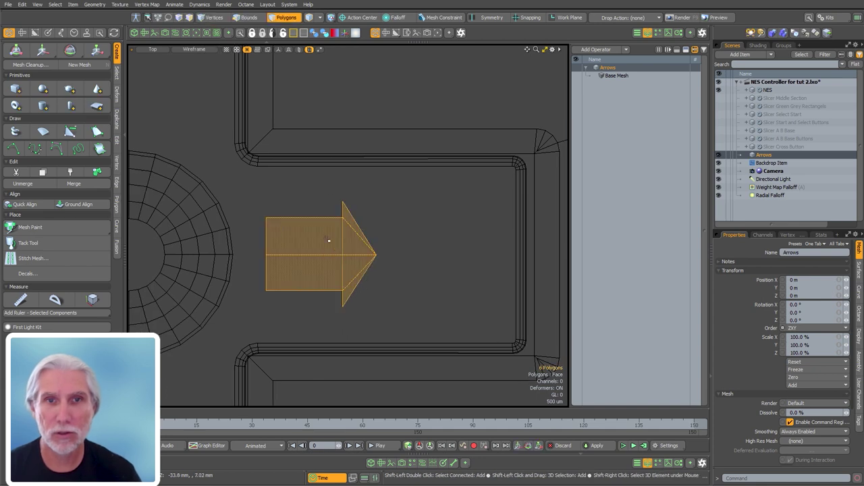
{"action": "right_click", "coordinate": [443, 259]}
{"action": "left_click", "coordinate": [449, 181]}
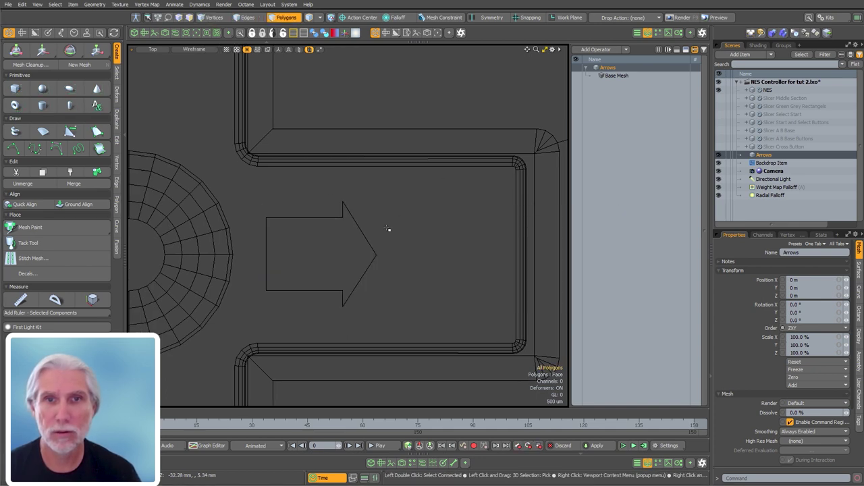
Move the arrow's tip vertex outward along X to give the head a slightly longer point.
{"action": "key", "text": "1"}
{"action": "right_click_drag", "start_coordinate": [403, 232], "coordinate": [362, 273]}
{"action": "key", "text": "w"}
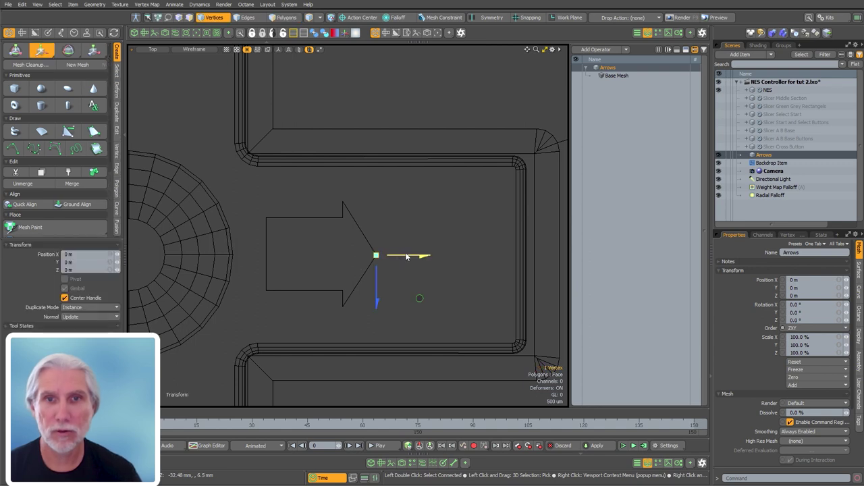
{"action": "left_click_drag", "start_coordinate": [407, 256], "coordinate": [428, 280]}
{"action": "key", "text": "q"}
{"action": "left_click", "coordinate": [432, 255]}
{"action": "key", "text": "w"}
{"action": "key", "text": "q"}
{"action": "left_click", "coordinate": [446, 273]}
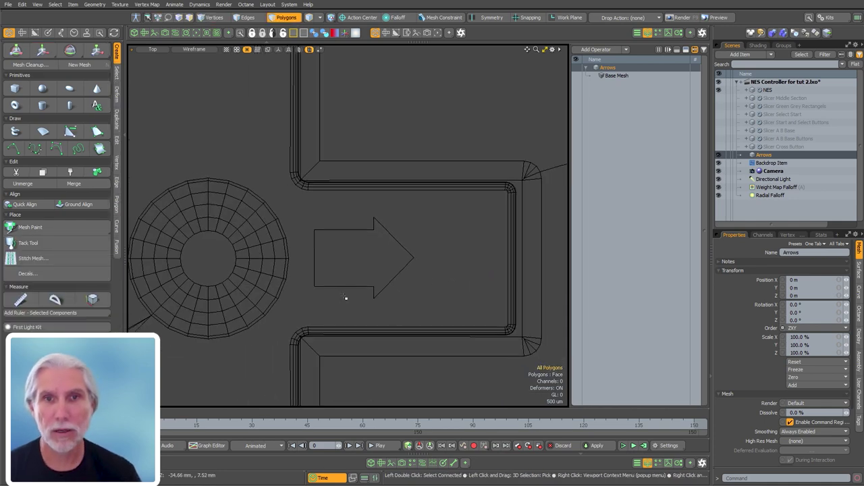
Move the arrow polygon outward along X by about 360 um on the cross's arm, and check it in the Perspective view.
{"action": "left_click", "coordinate": [347, 284]}
{"action": "key", "text": "w"}
{"action": "left_click_drag", "start_coordinate": [448, 294], "coordinate": [407, 260], "text": "alt"}
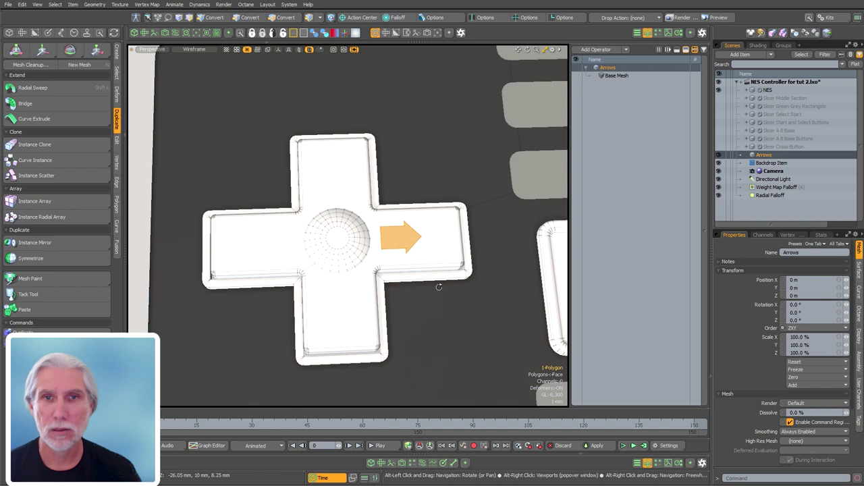
{"action": "key", "text": "w"}
{"action": "scroll", "coordinate": [420, 257], "scroll_direction": "up", "scroll_amount": 3}
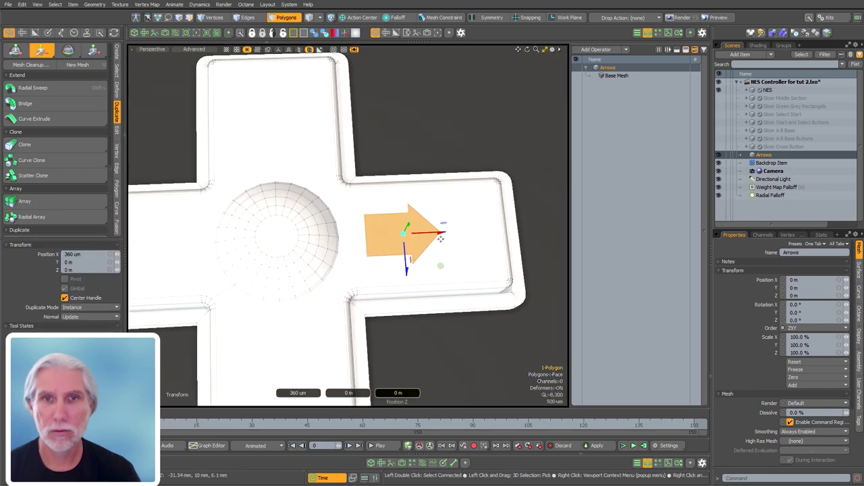
{"action": "mouse_move", "coordinate": [358, 368]}
{"action": "left_mouse_down", "text": "alt"}
{"action": "mouse_move", "coordinate": [311, 222]}
{"action": "mouse_move", "coordinate": [347, 378]}
{"action": "left_mouse_up", "text": "alt"}
{"action": "key", "text": "Escape"}
{"action": "key", "text": "Escape"}
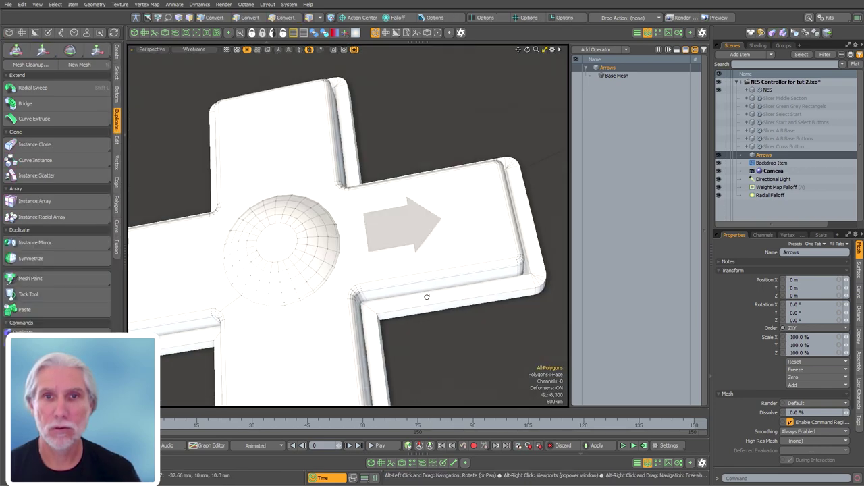
Add a Radial Array mesh operation to the Arrows mesh.
{"action": "left_click_drag", "start_coordinate": [427, 297], "coordinate": [446, 239], "text": "alt"}
{"action": "scroll", "coordinate": [447, 231], "scroll_direction": "down", "scroll_amount": 3}
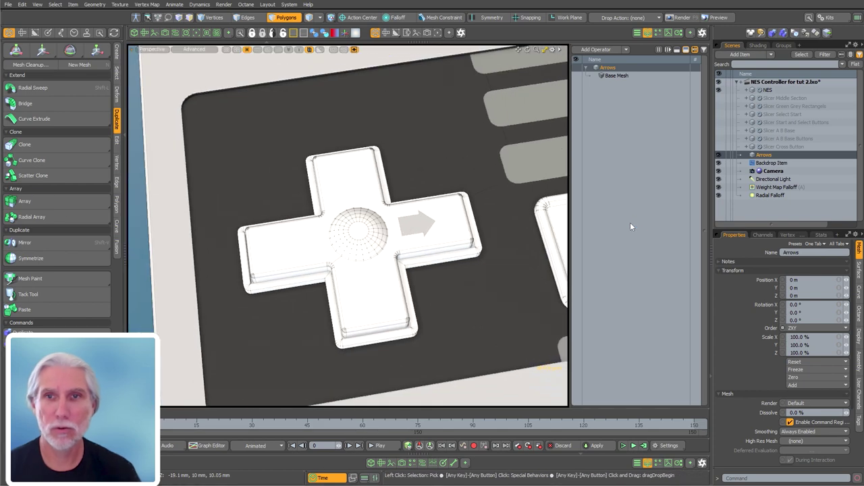
{"action": "double_click", "coordinate": [630, 224]}
{"action": "type", "text": "radial"}
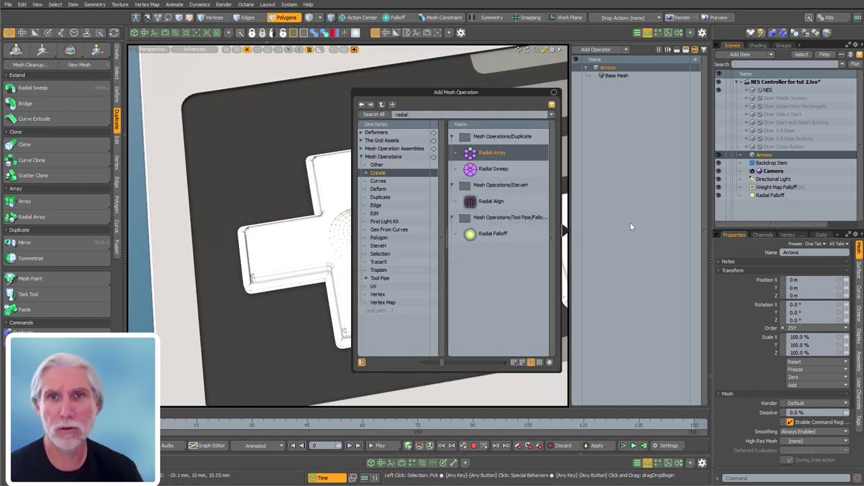
{"action": "key", "text": "Return"}
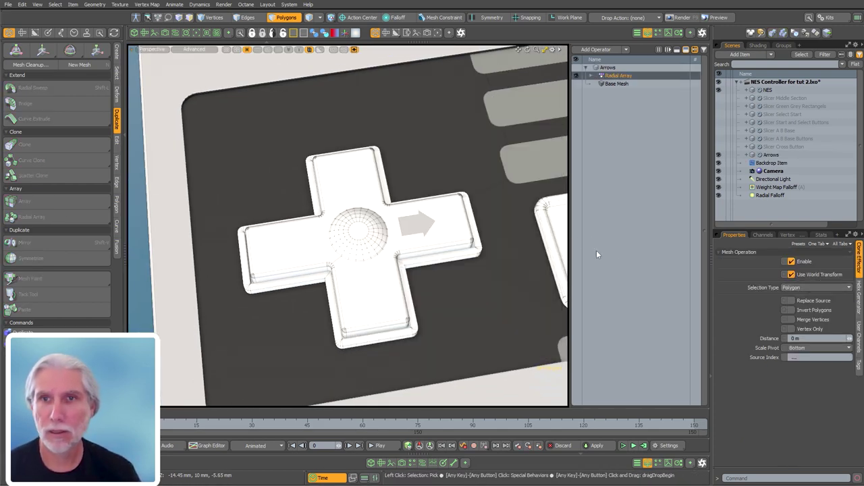
Set the Radial Array's count to 4 with Replace Source enabled, and expand its entry in the operator stack.
{"action": "key", "text": "k"}
{"action": "left_click", "coordinate": [618, 223]}
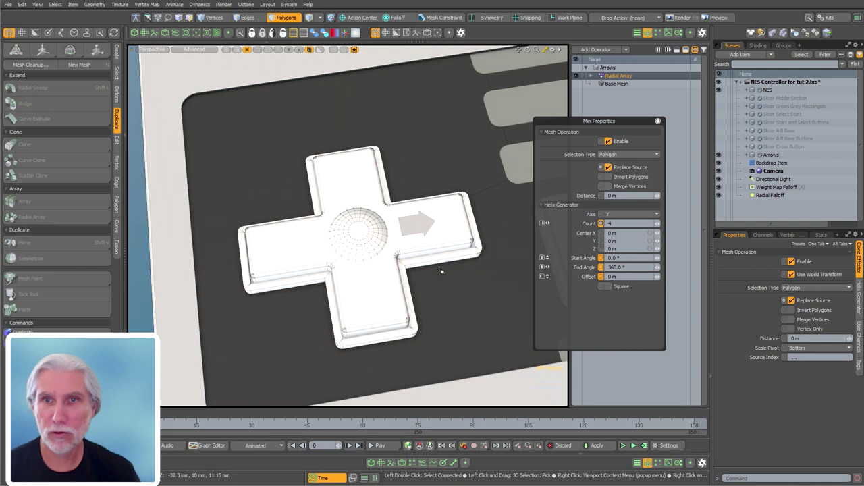
{"action": "left_click", "coordinate": [592, 76]}
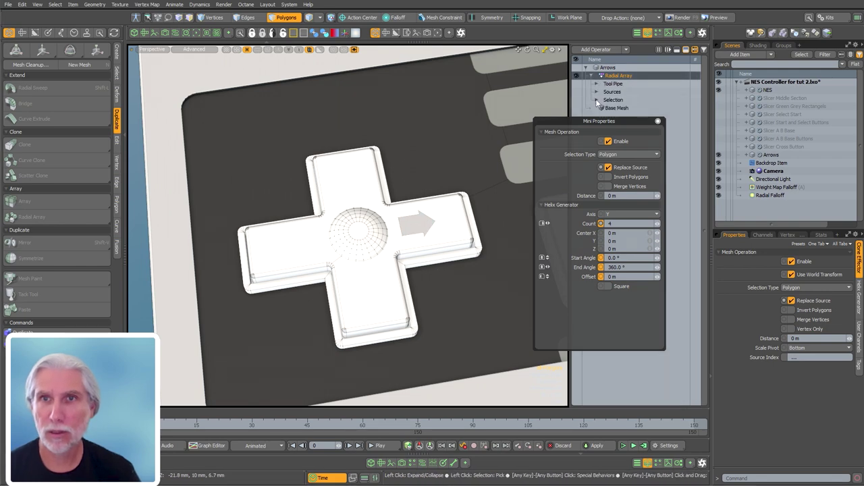
Centre the Radial Array's Helix Generator on the D-pad at Center X -39.74 mm and Z 6.06 mm.
{"action": "left_click", "coordinate": [629, 92]}
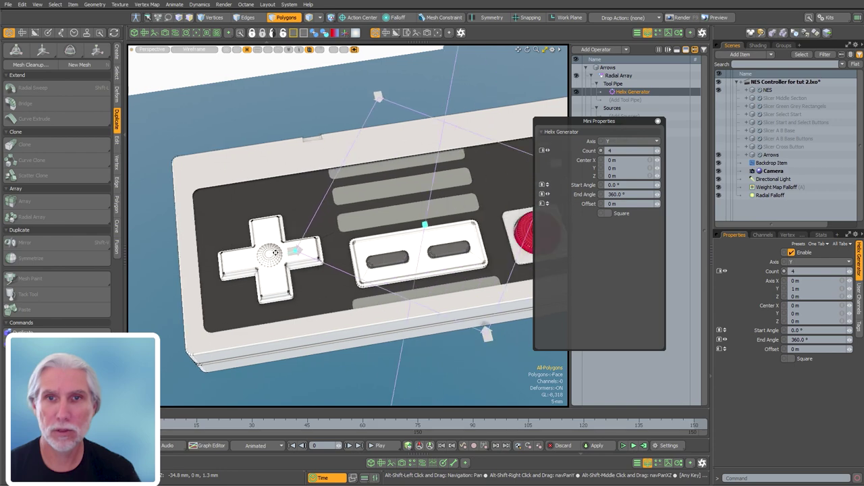
{"action": "left_click_drag", "start_coordinate": [275, 253], "coordinate": [253, 255], "text": "alt+shift"}
{"action": "left_click_drag", "start_coordinate": [403, 229], "coordinate": [247, 255]}
{"action": "key", "text": "KP_1"}
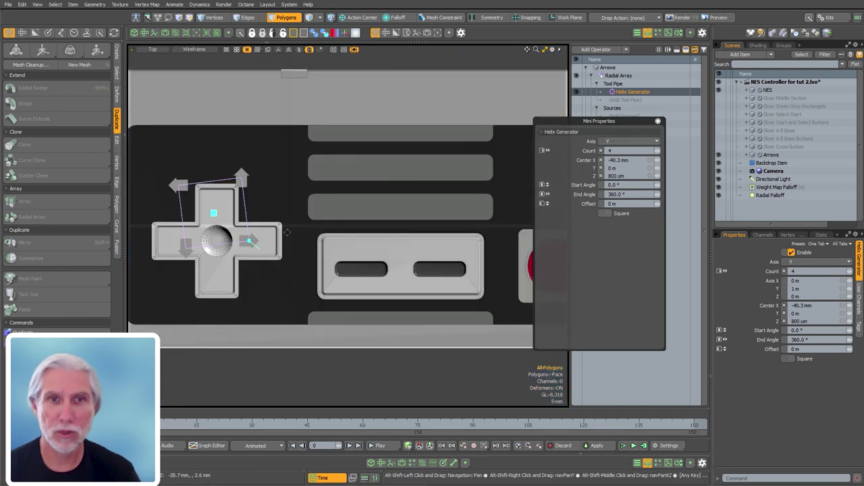
{"action": "scroll", "coordinate": [304, 215], "scroll_direction": "up", "scroll_amount": 3}
{"action": "left_click_drag", "start_coordinate": [215, 211], "coordinate": [307, 253], "text": "alt+shift"}
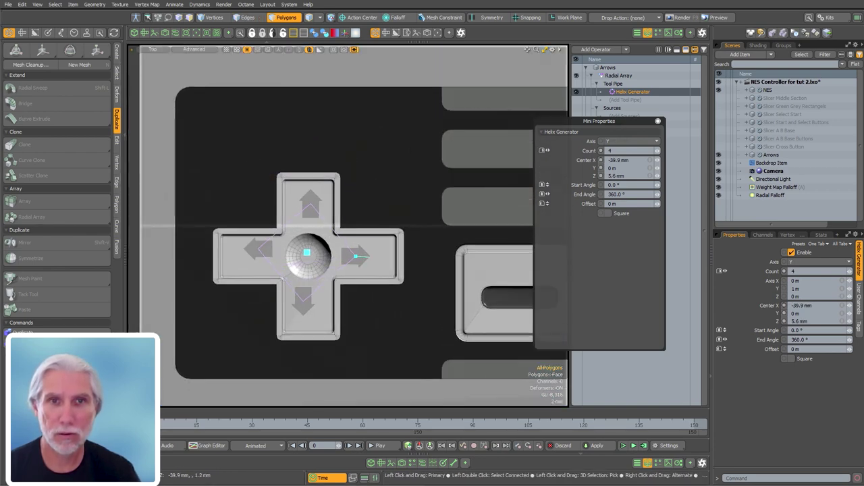
{"action": "scroll", "coordinate": [307, 254], "scroll_direction": "up", "scroll_amount": 5}
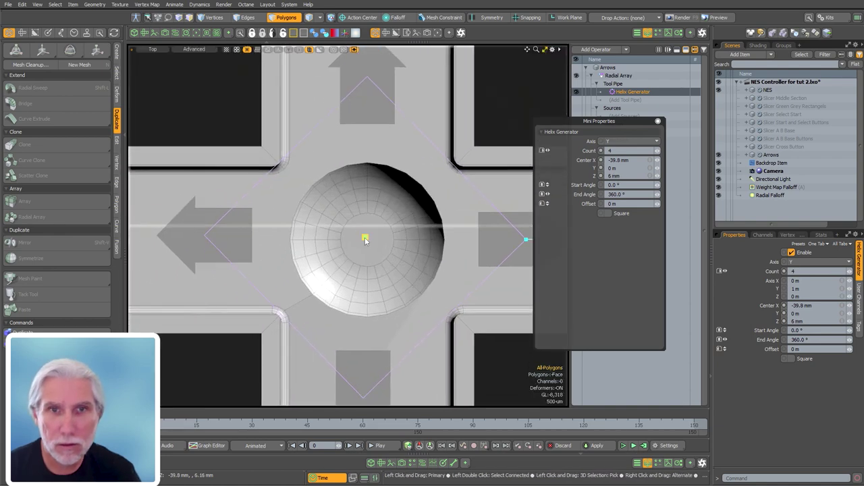
{"action": "left_click_drag", "start_coordinate": [365, 238], "coordinate": [410, 237]}
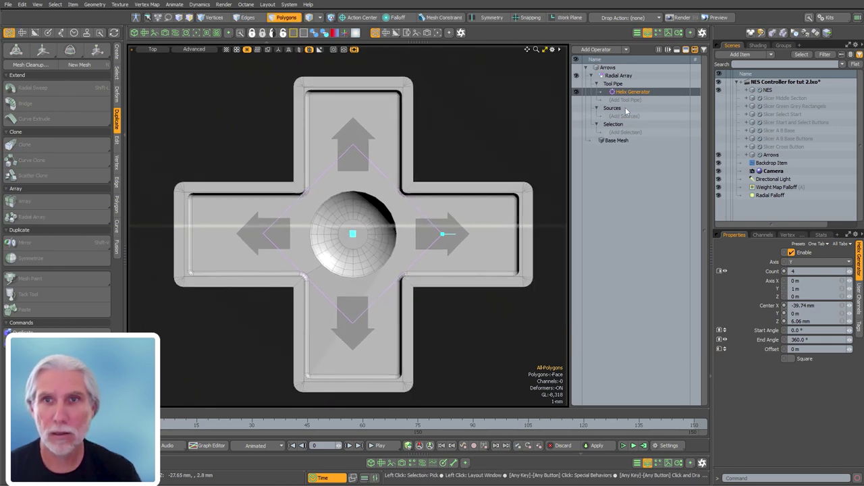
Select the Base Mesh of the Arrows item and raise its arrow slightly above the D-pad surface.
{"action": "left_click", "coordinate": [641, 217]}
{"action": "left_click_drag", "start_coordinate": [378, 284], "coordinate": [403, 241], "text": "alt"}
{"action": "left_click", "coordinate": [617, 141]}
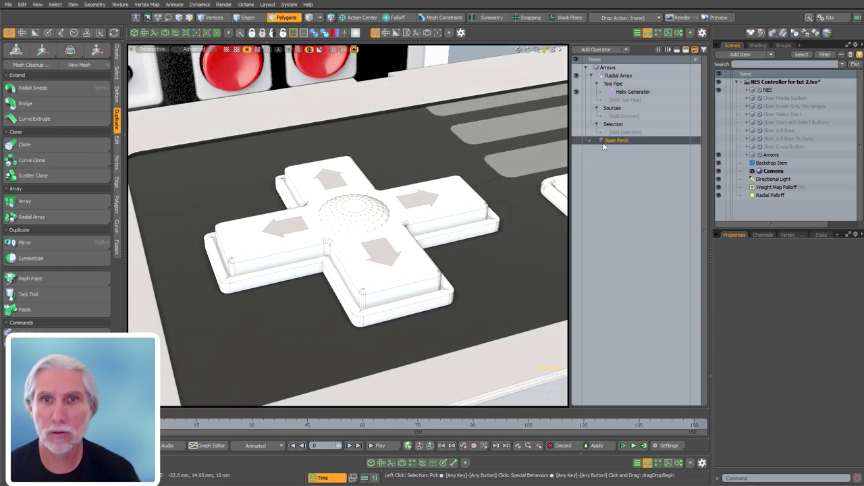
{"action": "key", "text": "w"}
{"action": "left_click_drag", "start_coordinate": [423, 180], "coordinate": [424, 176]}
{"action": "key", "text": "q"}
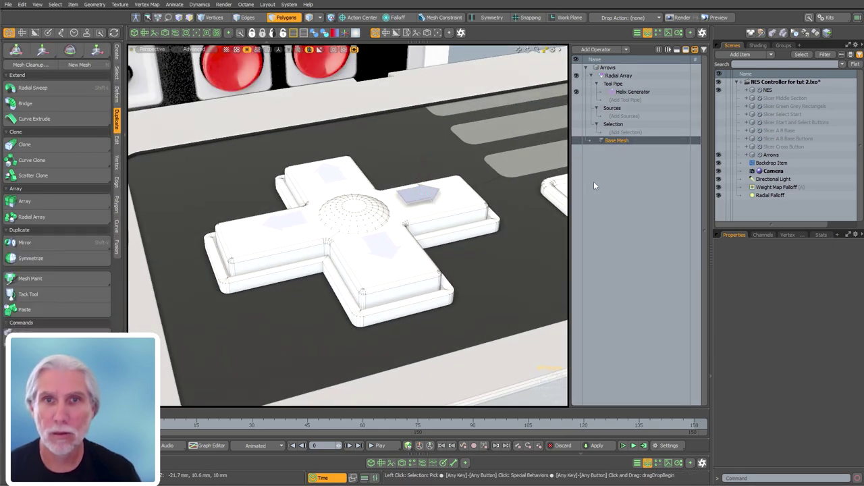
Add a Thicken mesh operation above the Radial Array and give the arrows an offset of -1.25 mm.
{"action": "left_click", "coordinate": [628, 76]}
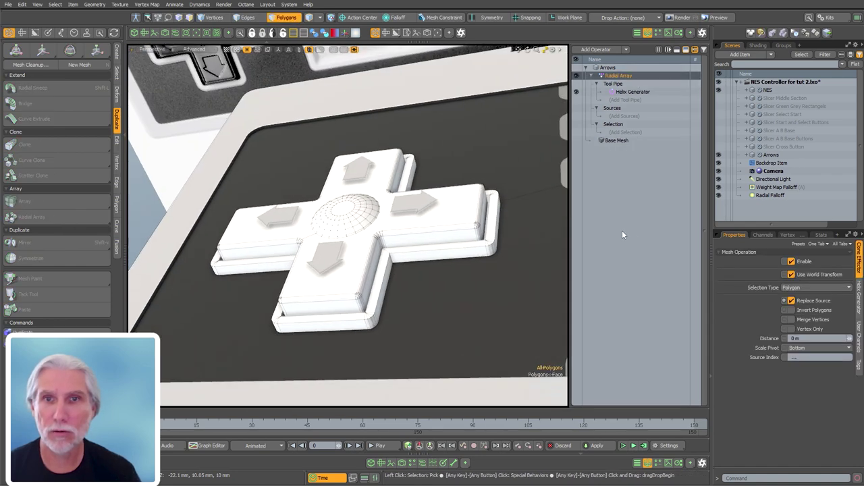
{"action": "double_click", "coordinate": [627, 225]}
{"action": "type", "text": "t"}
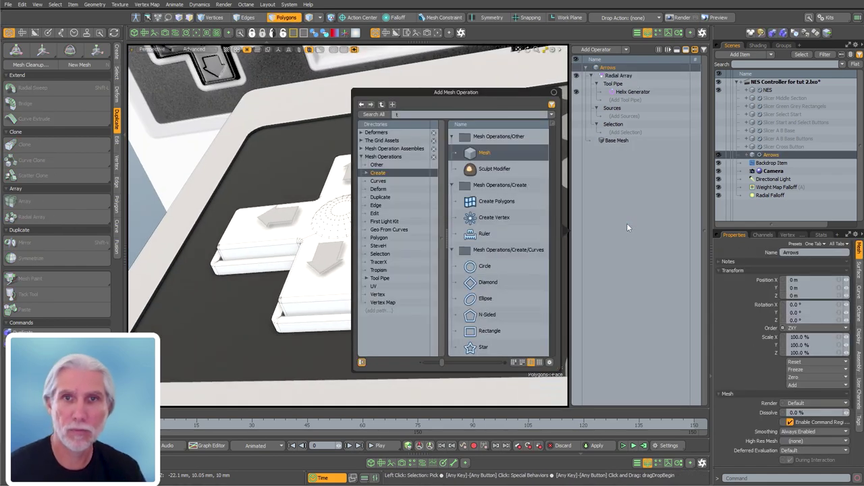
{"action": "type", "text": "riple"}
{"action": "key", "text": "Return"}
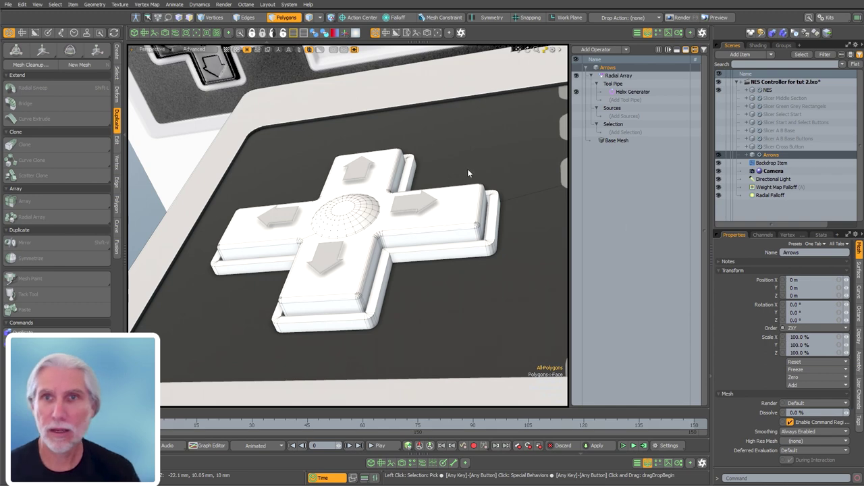
{"action": "left_click_drag", "start_coordinate": [339, 193], "coordinate": [344, 206]}
{"action": "left_click_drag", "start_coordinate": [391, 232], "coordinate": [405, 348], "text": "alt"}
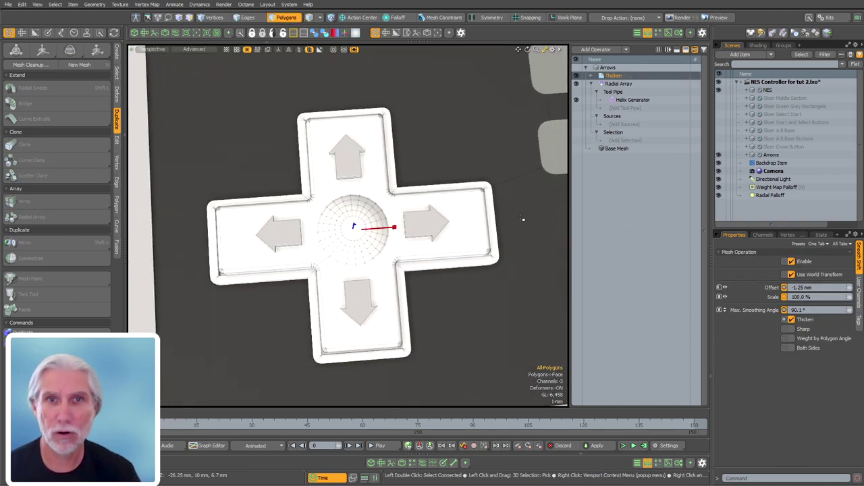
Move the arrowhead vertices of the Base Mesh arrow outward to lengthen its shaft.
{"action": "left_click", "coordinate": [617, 149]}
{"action": "key", "text": "1"}
{"action": "right_click_drag", "start_coordinate": [387, 128], "coordinate": [389, 126]}
{"action": "key", "text": "w"}
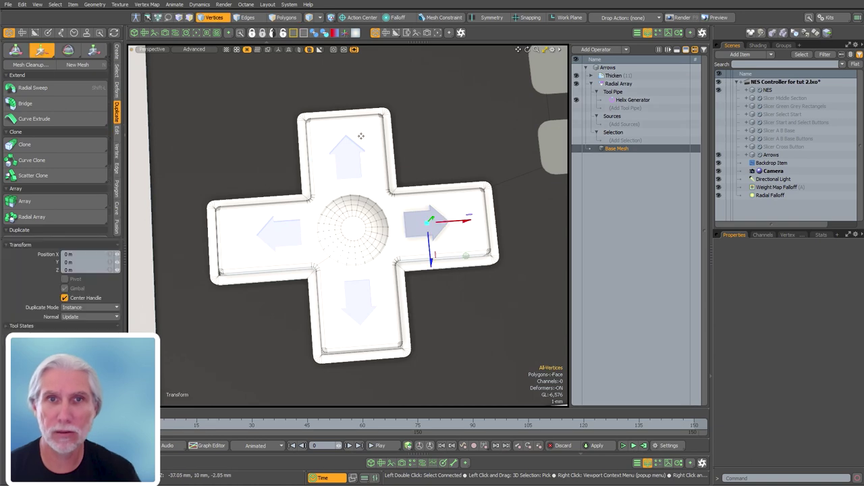
{"action": "left_click", "coordinate": [637, 149]}
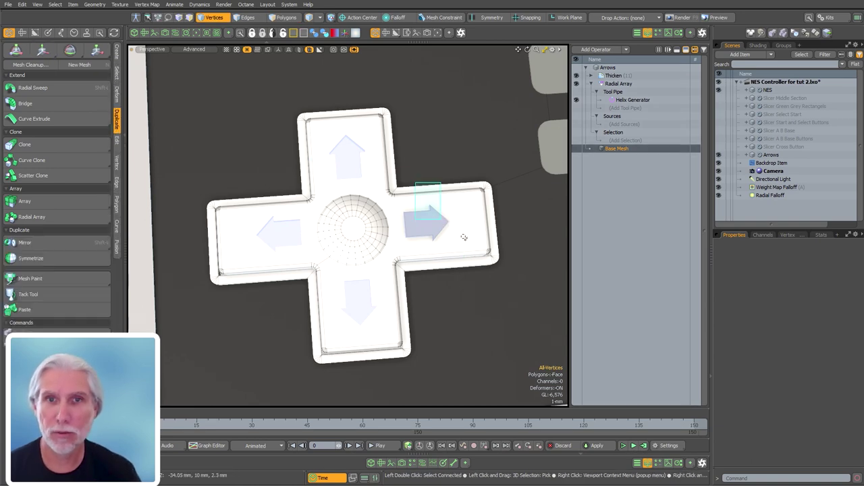
{"action": "scroll", "coordinate": [467, 224], "scroll_direction": "up", "scroll_amount": 3}
{"action": "key", "text": "w"}
{"action": "left_click_drag", "start_coordinate": [457, 226], "coordinate": [470, 234], "text": "alt"}
{"action": "key", "text": "space"}
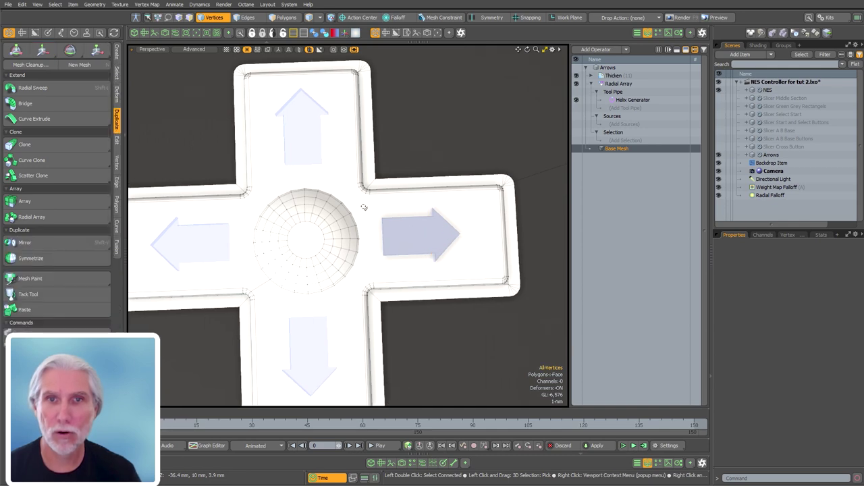
Widen the Base Mesh arrow by scaling it to about 112.5% in Z.
{"action": "key", "text": "y"}
{"action": "left_click_drag", "start_coordinate": [425, 279], "coordinate": [423, 283]}
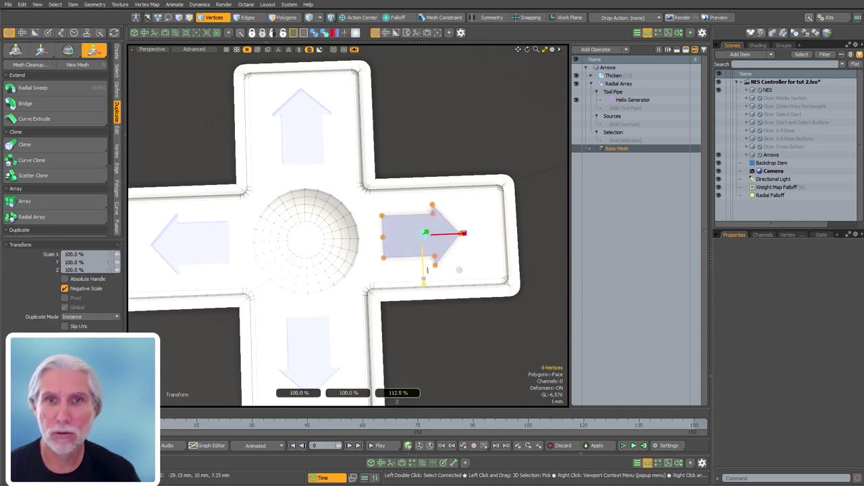
{"action": "key", "text": "space"}
Refine the Base Mesh arrow's proportions by moving its tip vertex slightly outward.
{"action": "key", "text": "w"}
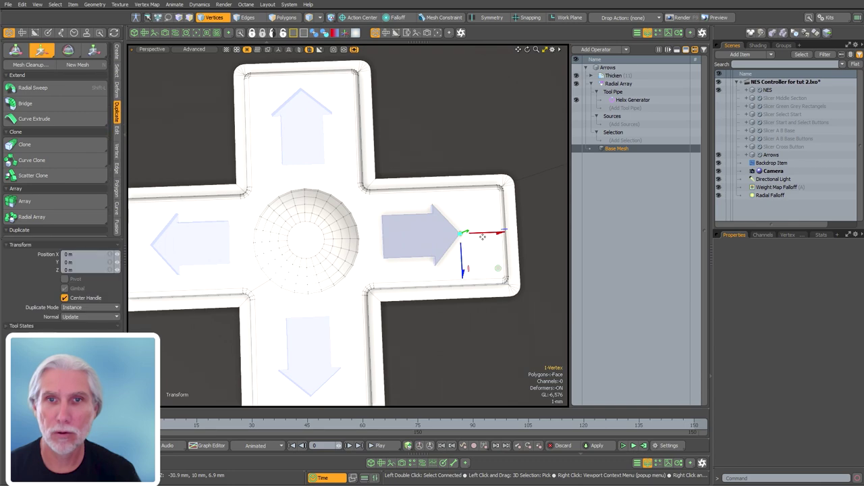
{"action": "left_click_drag", "start_coordinate": [482, 236], "coordinate": [458, 205]}
{"action": "key", "text": "ctrl+z"}
{"action": "key", "text": "space"}
{"action": "key", "text": "Escape"}
{"action": "key", "text": "w"}
{"action": "key", "text": "ctrl+z"}
{"action": "key", "text": "space"}
{"action": "key", "text": "w"}
{"action": "key", "text": "space"}
{"action": "scroll", "coordinate": [457, 164], "scroll_direction": "down", "scroll_amount": 3}
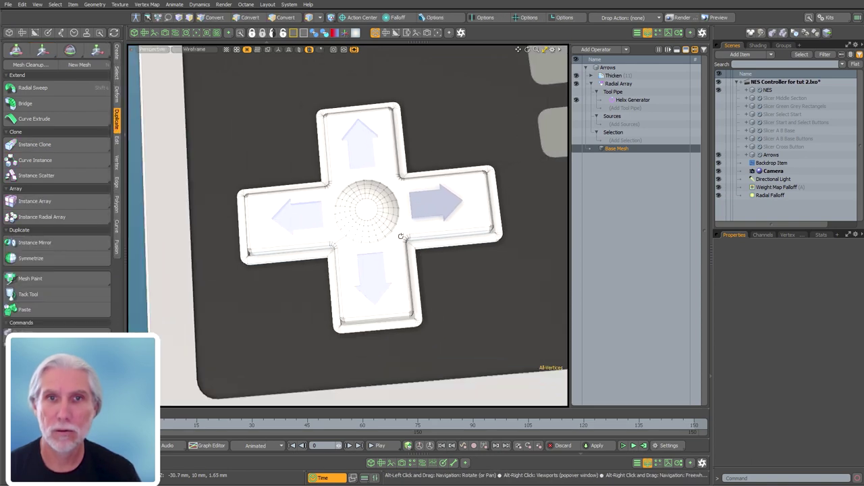
Hide the Arrows mesh and select the NES controller mesh.
{"action": "left_click_drag", "start_coordinate": [458, 163], "coordinate": [476, 182], "text": "alt"}
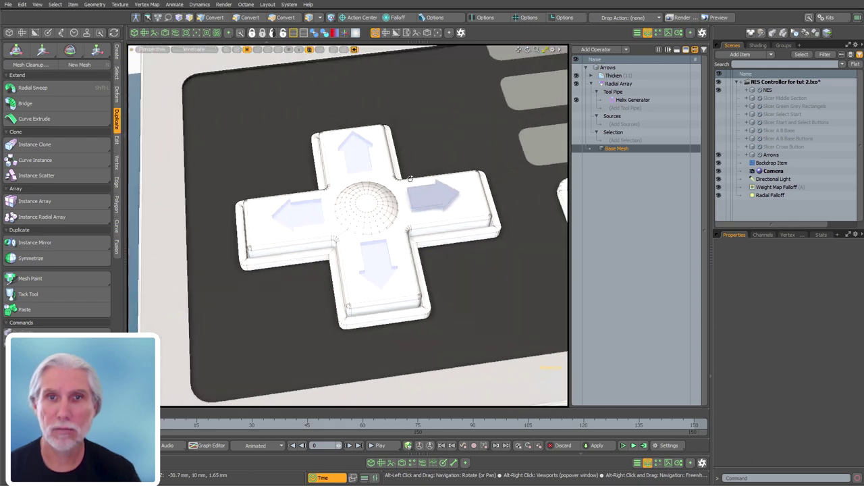
{"action": "left_click", "coordinate": [611, 76]}
{"action": "key", "text": "Escape"}
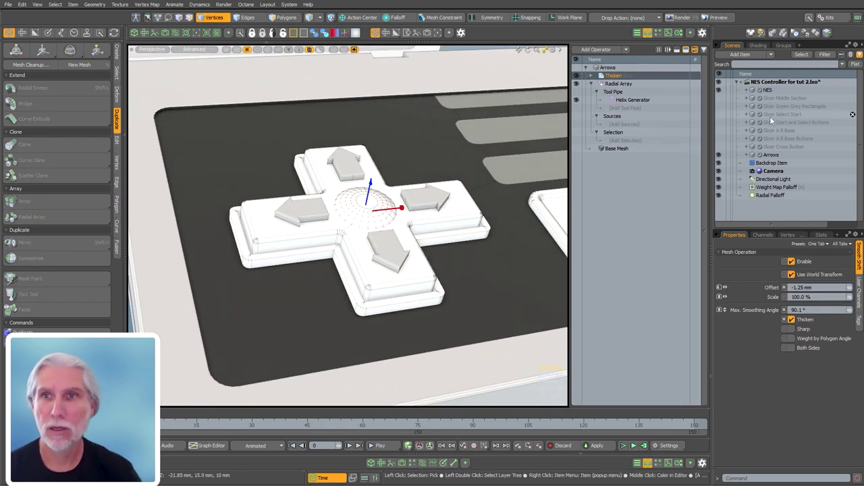
{"action": "left_click_drag", "start_coordinate": [497, 228], "coordinate": [493, 243], "text": "alt"}
{"action": "left_click", "coordinate": [397, 288]}
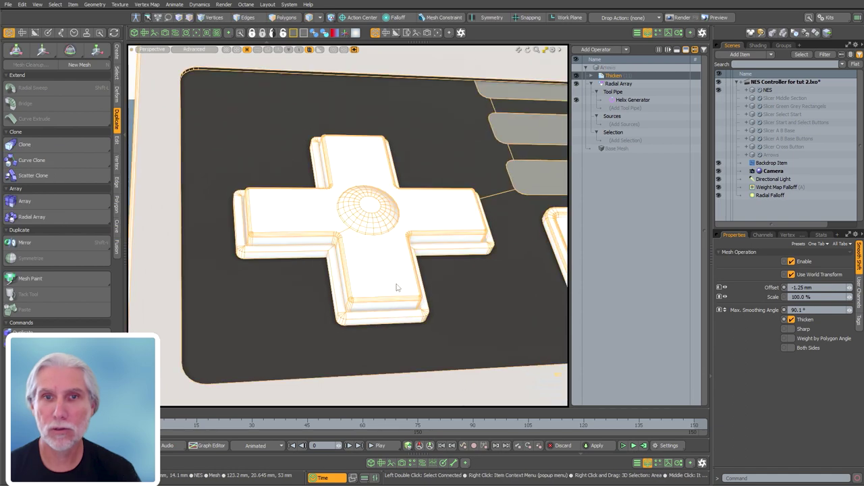
Add a Solid Drill mesh operation to the NES mesh with Arrows as driver surface and Slice as operation.
{"action": "type", "text": "nsolid"}
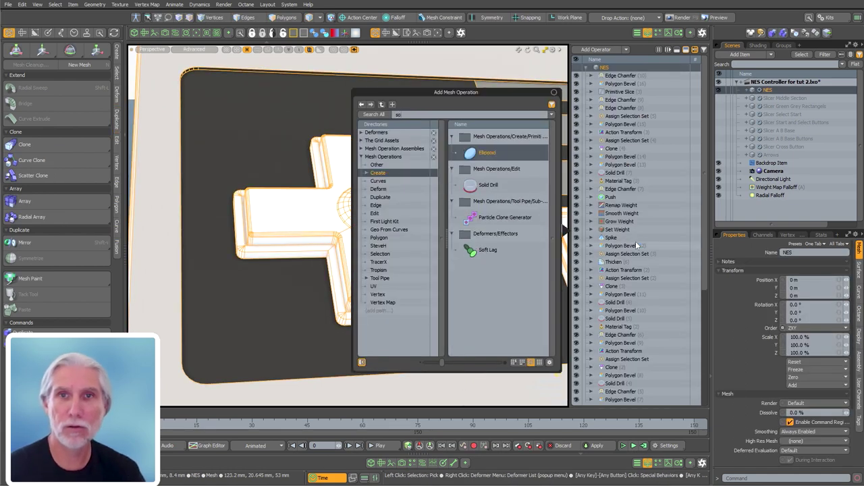
{"action": "key", "text": "Return"}
{"action": "left_click", "coordinate": [244, 349]}
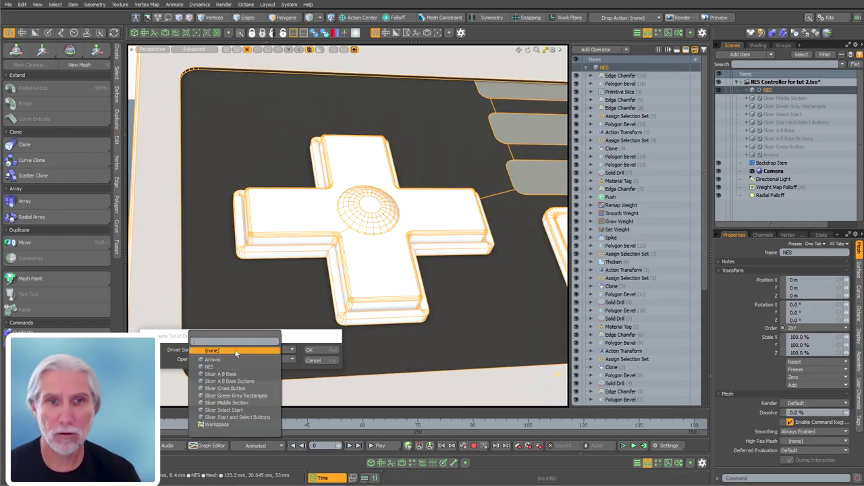
{"action": "left_click", "coordinate": [237, 355]}
{"action": "left_click", "coordinate": [253, 359]}
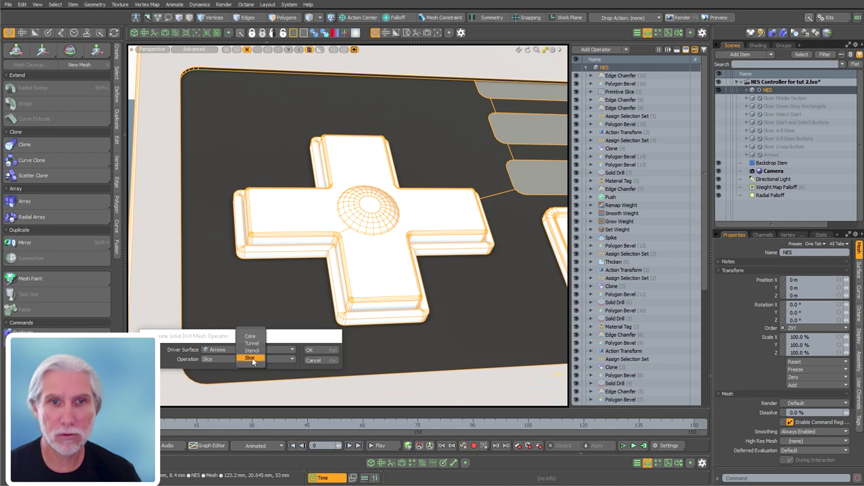
{"action": "left_click", "coordinate": [252, 358]}
{"action": "left_click", "coordinate": [309, 350]}
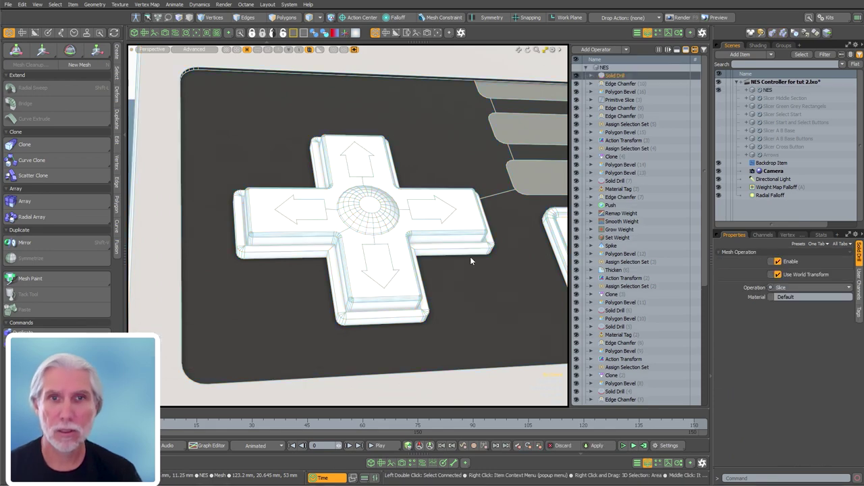
Add a Polygon Bevel mesh operation above the Solid Drill on the NES mesh.
{"action": "left_click_drag", "start_coordinate": [470, 257], "coordinate": [368, 263], "text": "alt"}
{"action": "type", "text": "n"}
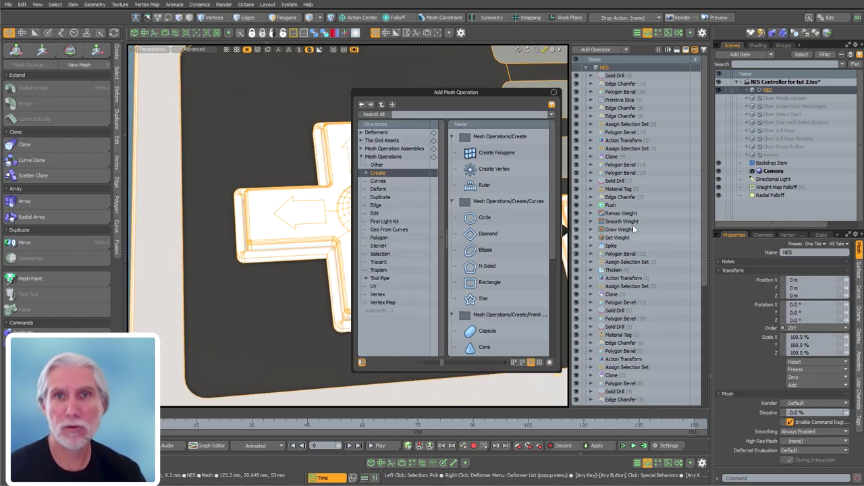
{"action": "type", "text": "polyg"}
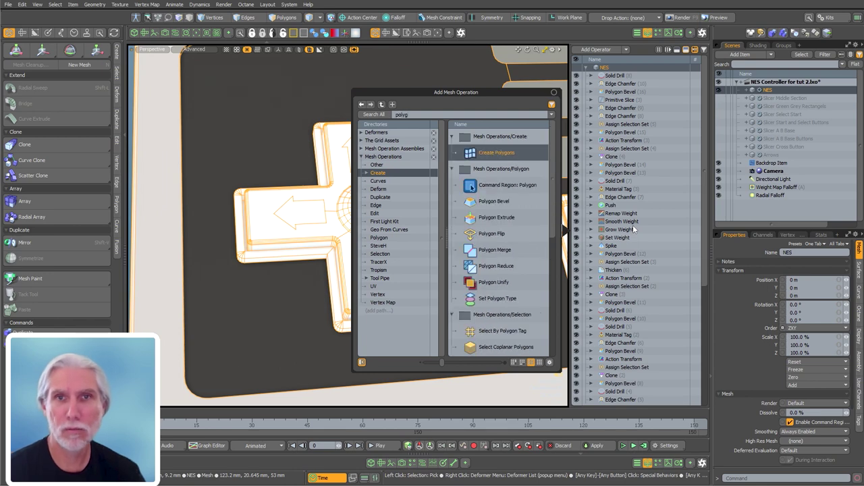
{"action": "type", "text": "on be"}
{"action": "key", "text": "Return"}
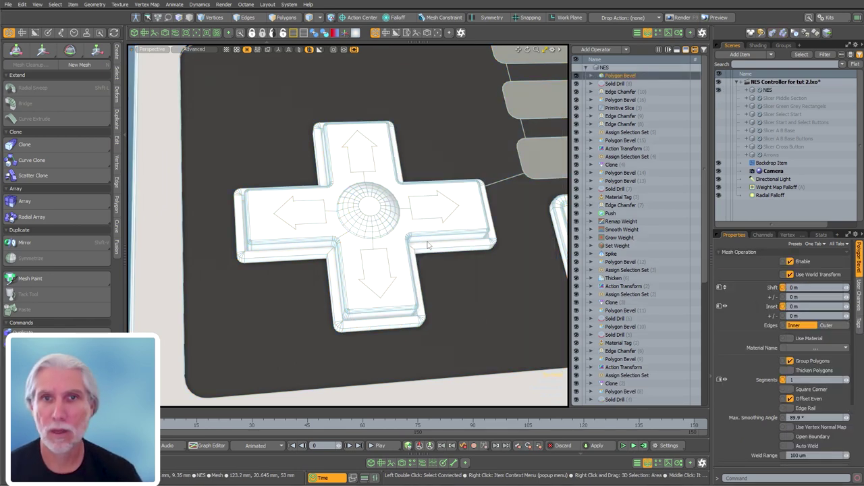
Expand the new Polygon Bevel's inputs and add a Select by Previous Operation to its selection.
{"action": "left_click", "coordinate": [591, 76]}
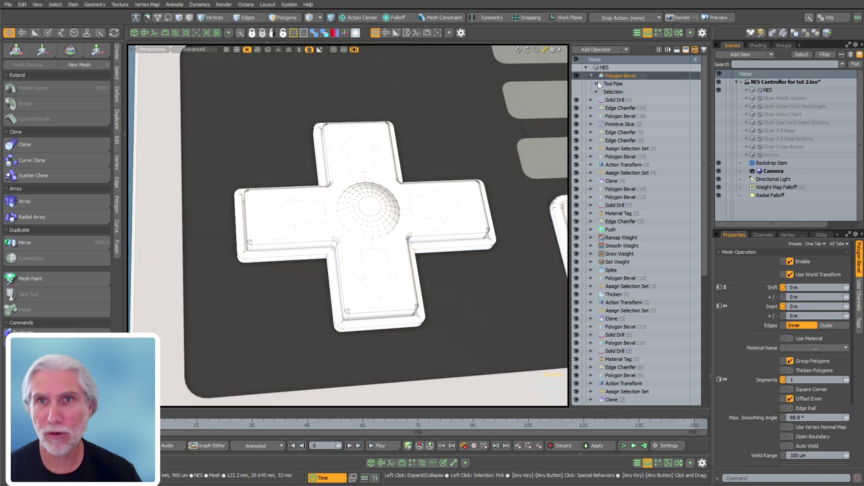
{"action": "left_click", "coordinate": [597, 84]}
{"action": "left_click", "coordinate": [625, 91]}
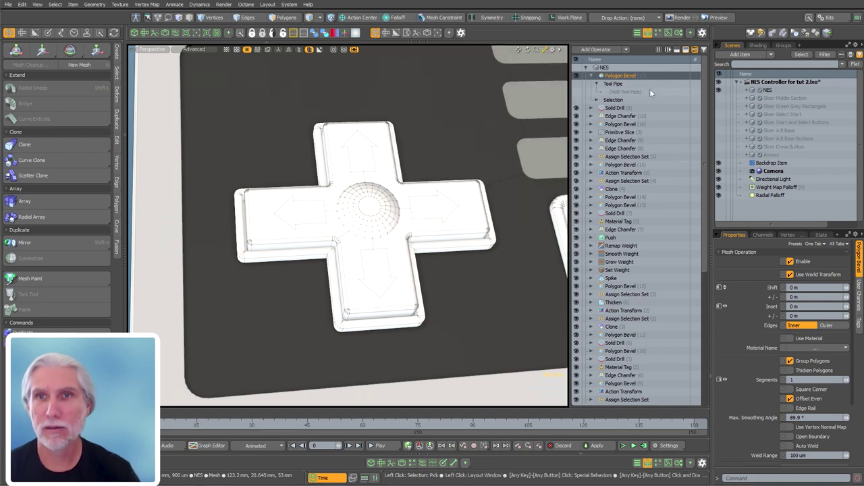
{"action": "left_click", "coordinate": [645, 92]}
{"action": "left_click", "coordinate": [582, 125]}
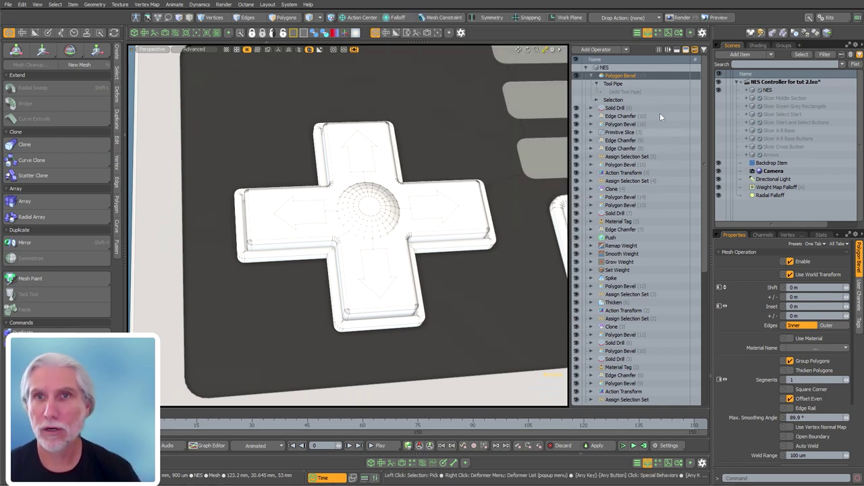
{"action": "left_click", "coordinate": [660, 113]}
{"action": "left_click", "coordinate": [596, 100]}
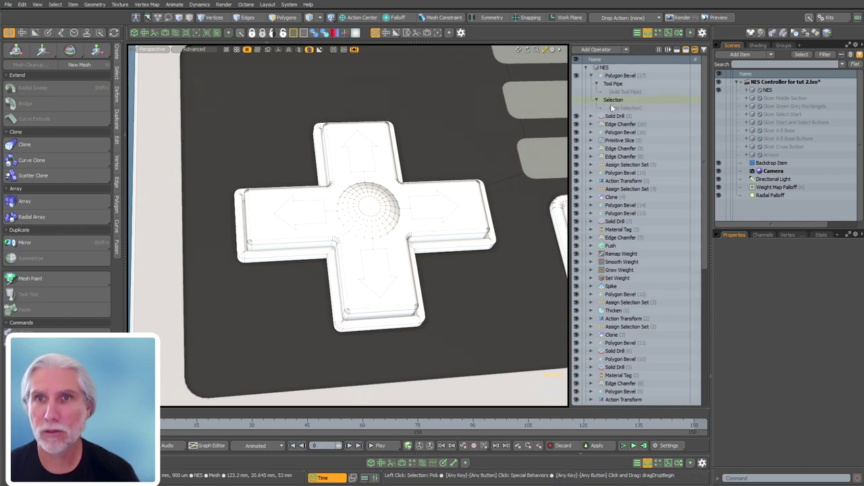
{"action": "left_click", "coordinate": [625, 107]}
{"action": "left_click", "coordinate": [525, 193]}
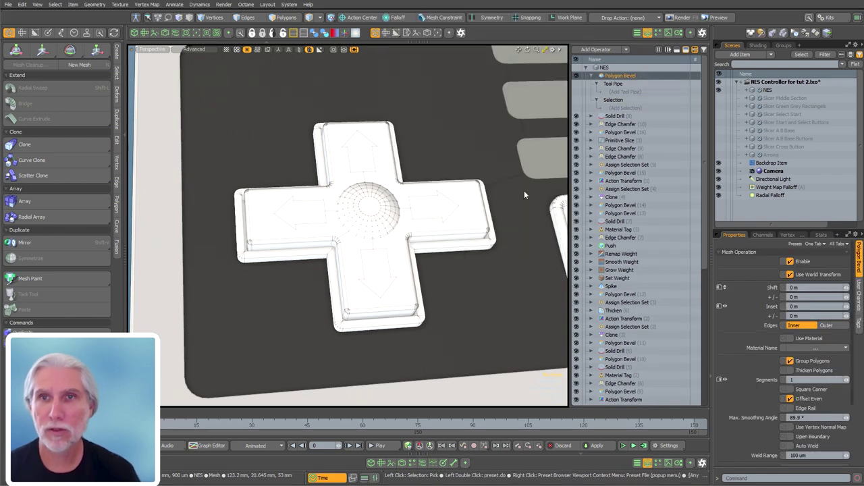
Set the selection's source item to Solid Drill (8) and its name to Intersecting Edges.
{"action": "left_click", "coordinate": [790, 286]}
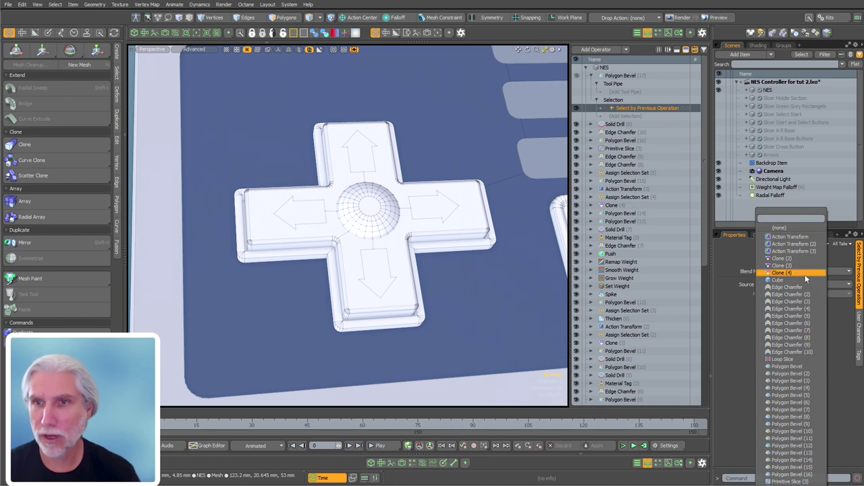
{"action": "left_click", "coordinate": [790, 485]}
{"action": "left_click", "coordinate": [798, 293]}
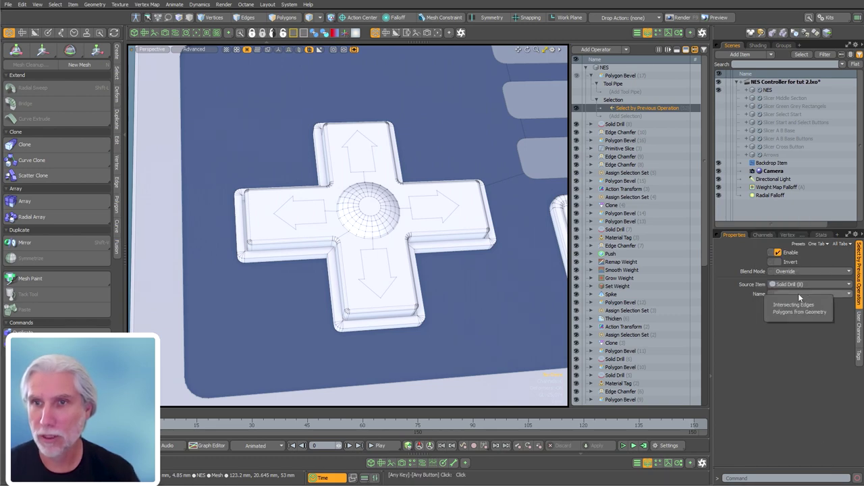
{"action": "left_click", "coordinate": [826, 306]}
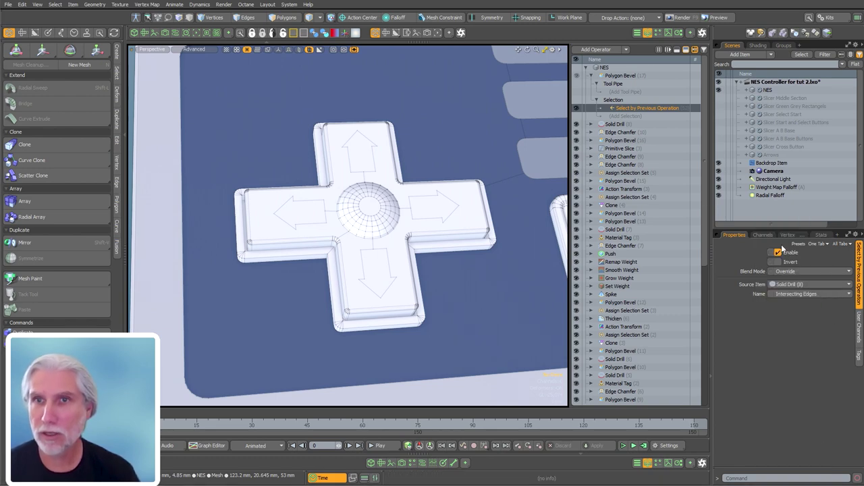
Add a Convert selection operation to the top Polygon Bevel's selection, converting from Edge.
{"action": "left_click", "coordinate": [626, 116]}
{"action": "double_click", "coordinate": [518, 53]}
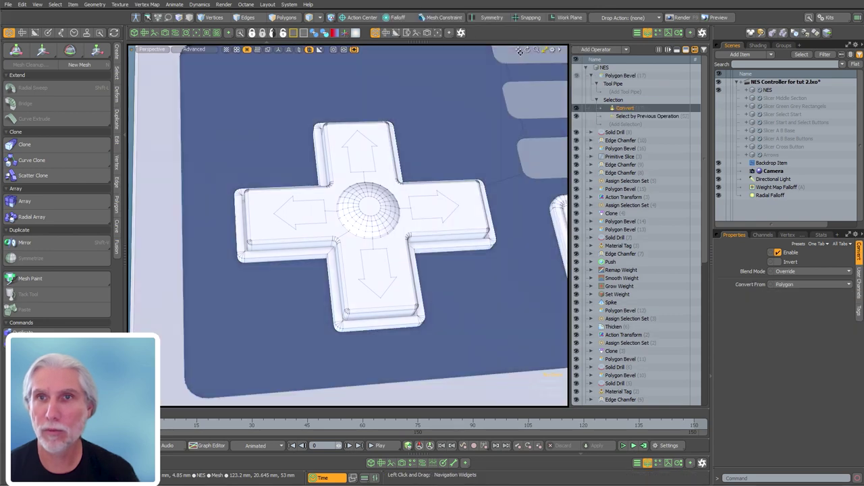
{"action": "left_click", "coordinate": [790, 285]}
{"action": "left_click", "coordinate": [794, 279]}
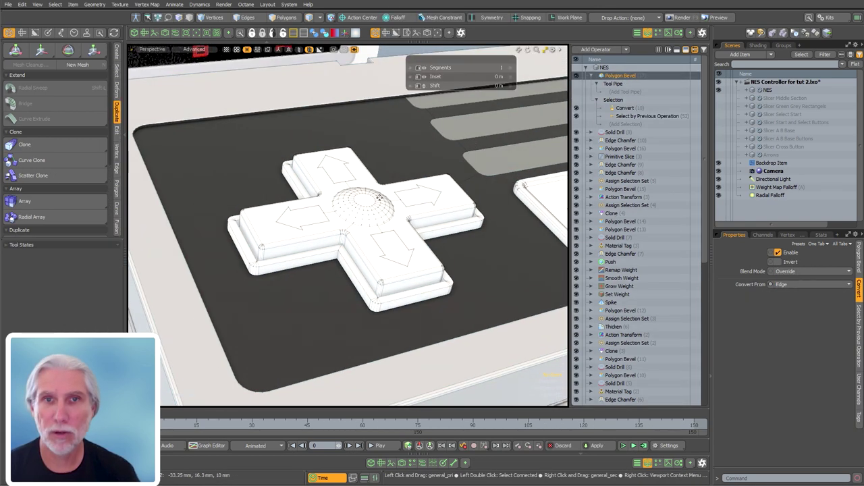
Bevel the D-pad's arrow polygons interactively with the new Polygon Bevel, and collapse its entry in the operator list.
{"action": "scroll", "coordinate": [347, 223], "scroll_direction": "up", "scroll_amount": 5}
{"action": "left_click_drag", "start_coordinate": [348, 223], "coordinate": [320, 270]}
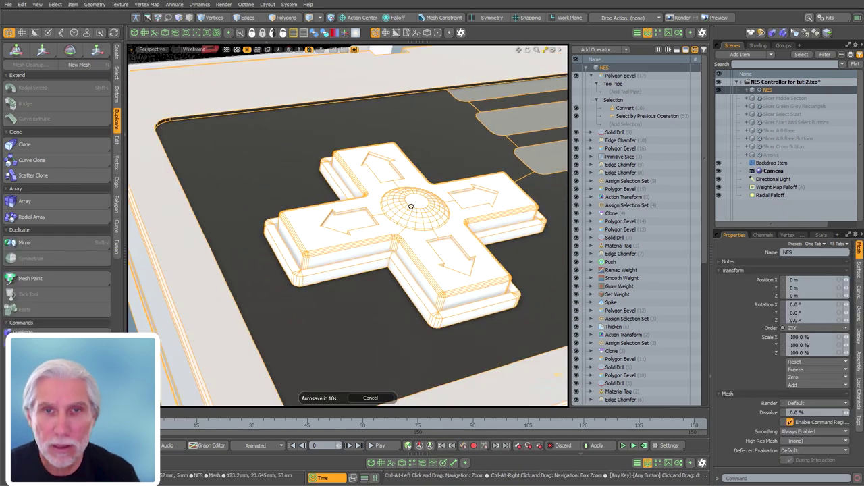
{"action": "scroll", "coordinate": [382, 260], "scroll_direction": "up", "scroll_amount": 3}
{"action": "left_click_drag", "start_coordinate": [382, 260], "coordinate": [351, 265], "text": "alt+shift"}
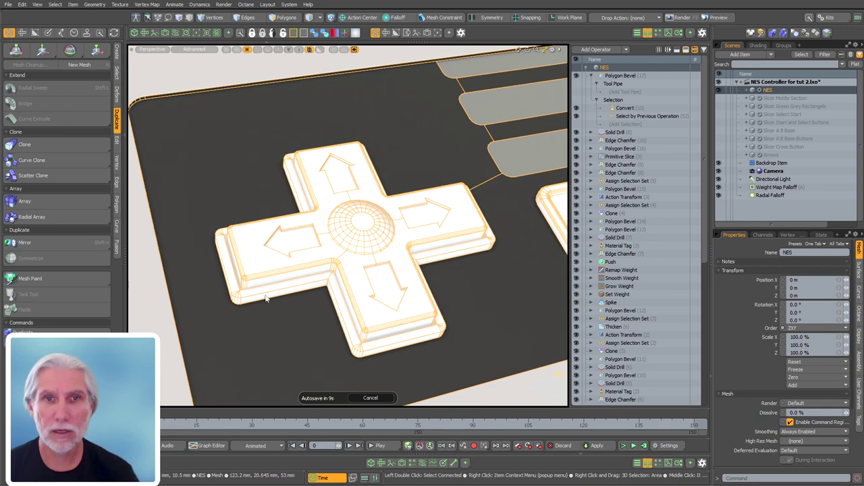
{"action": "key", "text": "Escape"}
{"action": "scroll", "coordinate": [453, 321], "scroll_direction": "down", "scroll_amount": 3}
{"action": "left_click_drag", "start_coordinate": [453, 320], "coordinate": [378, 287], "text": "alt"}
{"action": "left_click", "coordinate": [592, 76]}
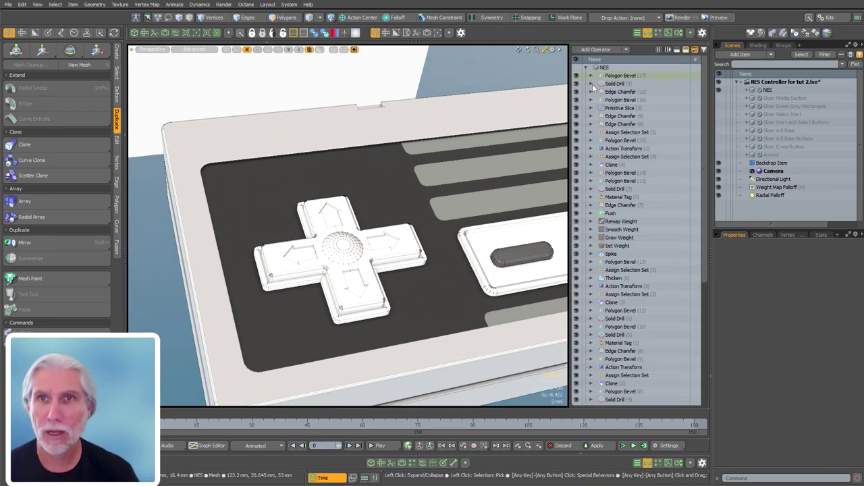
Add a Material Tag mesh operation to the NES mesh with the material name Black Plastic, and display the shader tree.
{"action": "type", "text": "nmater"}
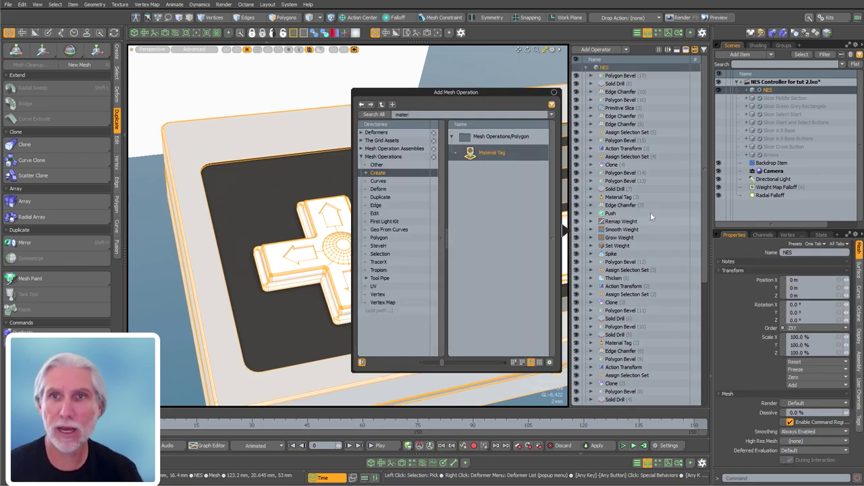
{"action": "key", "text": "Return"}
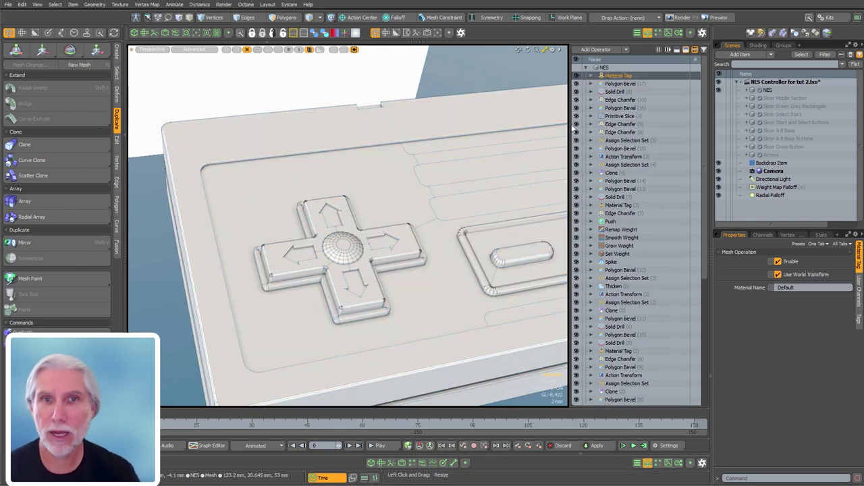
{"action": "left_click", "coordinate": [591, 75]}
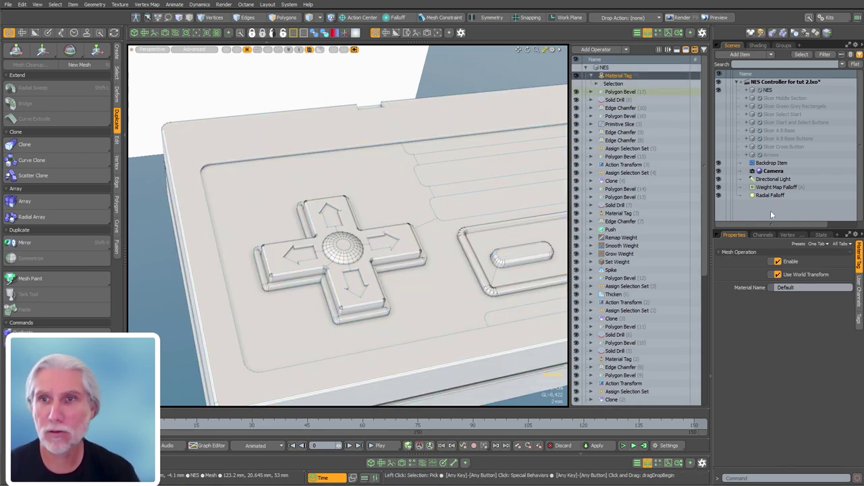
{"action": "left_click_drag", "start_coordinate": [805, 287], "coordinate": [692, 289]}
{"action": "type", "text": "Black"}
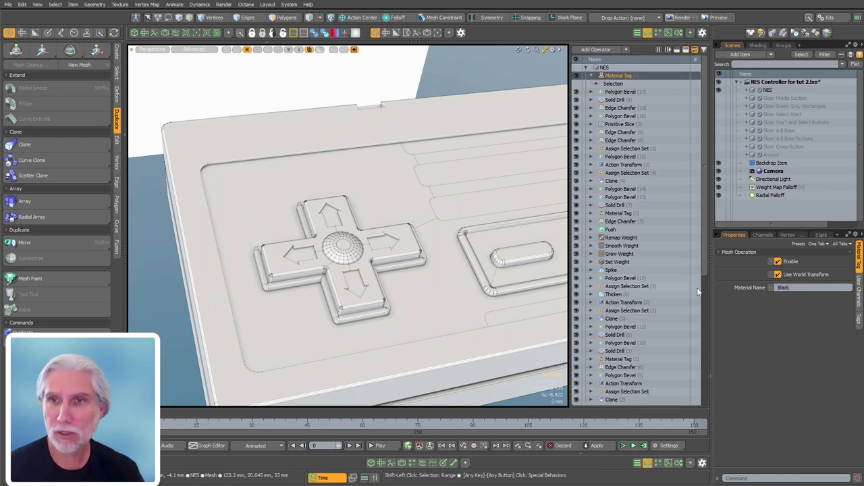
{"action": "type", "text": " Plastic"}
{"action": "key", "text": "Return"}
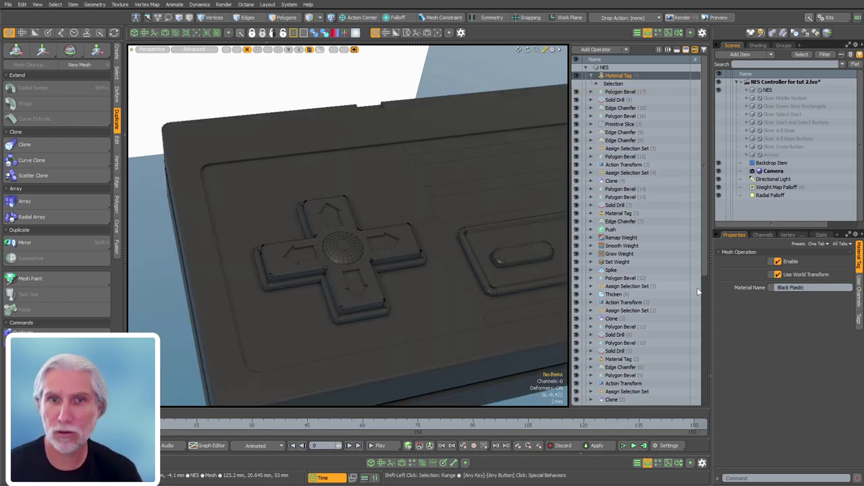
{"action": "left_click", "coordinate": [758, 45]}
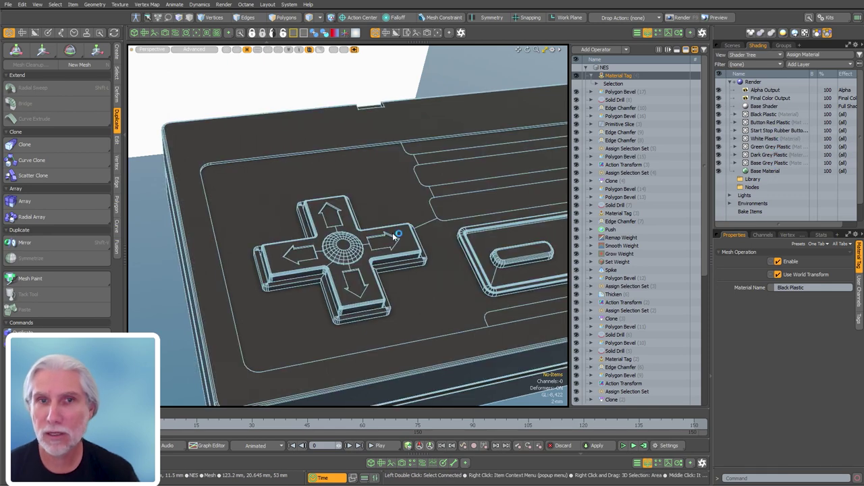
Limit the Material Tag with a Select By Selection Set named Black Cross, checking the set's name in the polygon statistics.
{"action": "left_click", "coordinate": [595, 84]}
{"action": "left_click", "coordinate": [620, 92]}
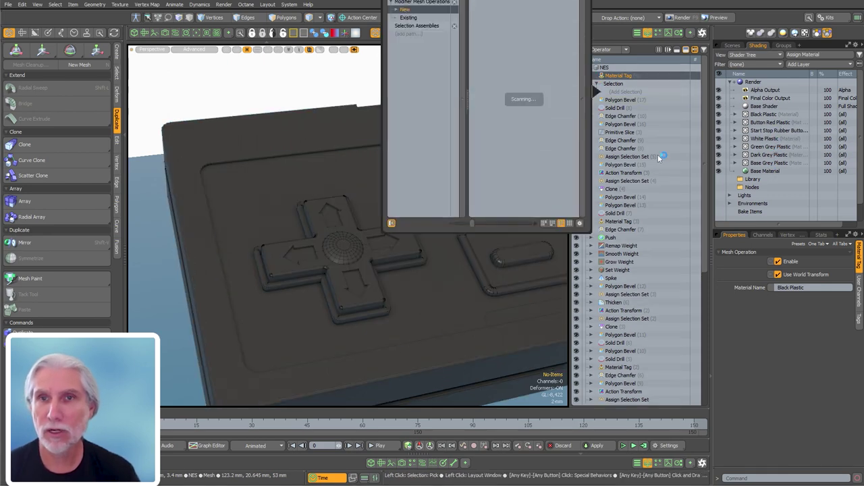
{"action": "double_click", "coordinate": [529, 208]}
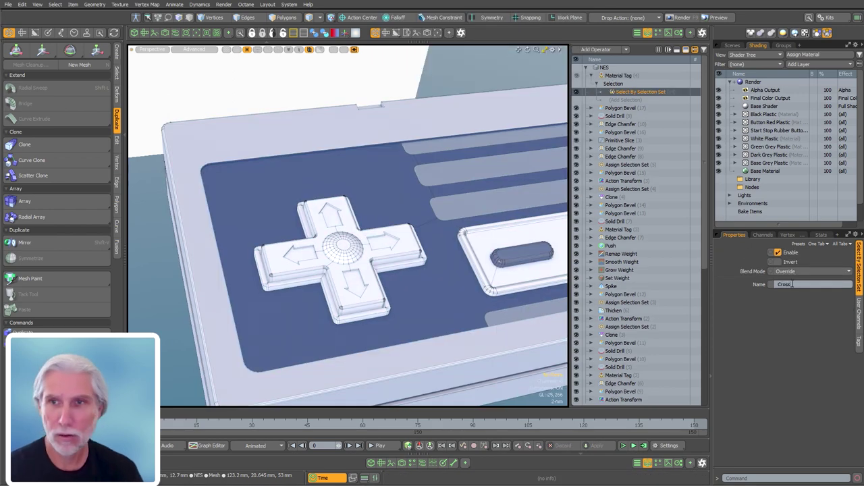
{"action": "left_click", "coordinate": [797, 235]}
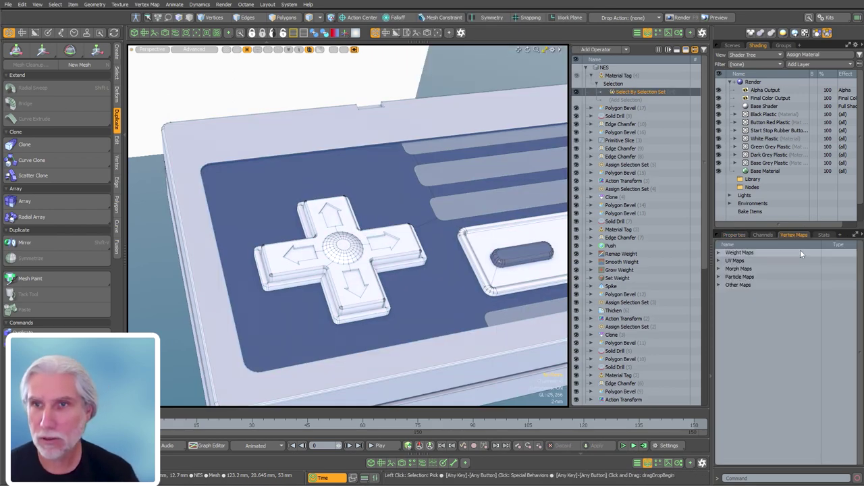
{"action": "left_click", "coordinate": [823, 235]}
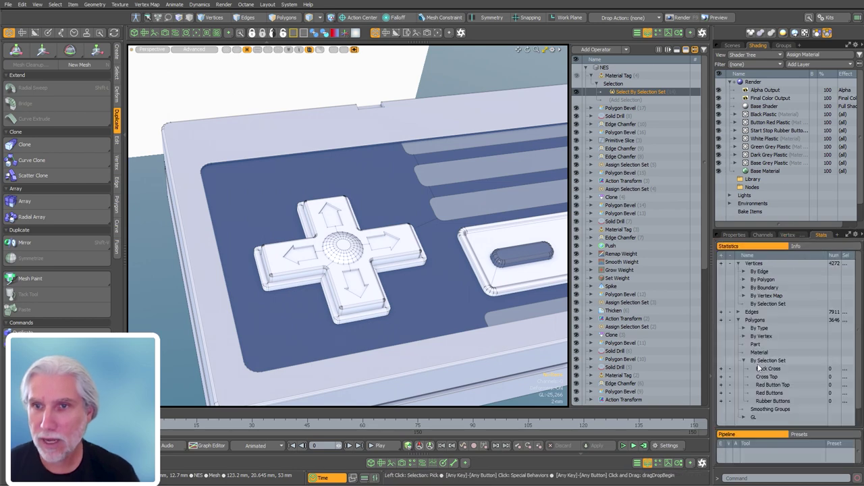
{"action": "left_click", "coordinate": [721, 368]}
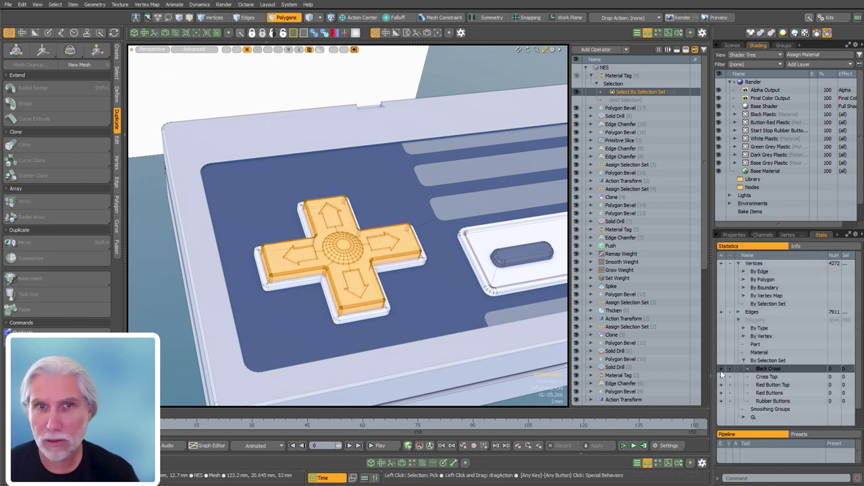
{"action": "left_click", "coordinate": [733, 235]}
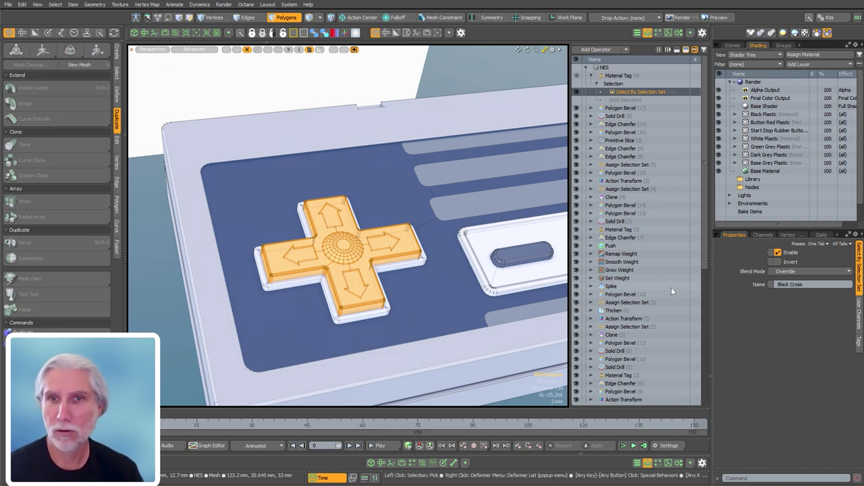
{"action": "left_click", "coordinate": [658, 84]}
Examine the controller model against the reference image, especially the B and A lettering beneath the red buttons.
{"action": "left_click_drag", "start_coordinate": [317, 270], "coordinate": [338, 290], "text": "alt"}
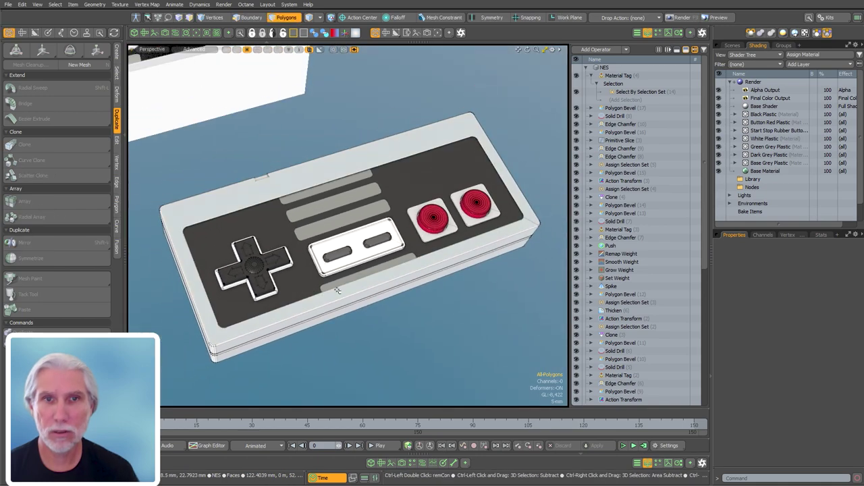
{"action": "left_click_drag", "start_coordinate": [475, 289], "coordinate": [441, 309], "text": "alt"}
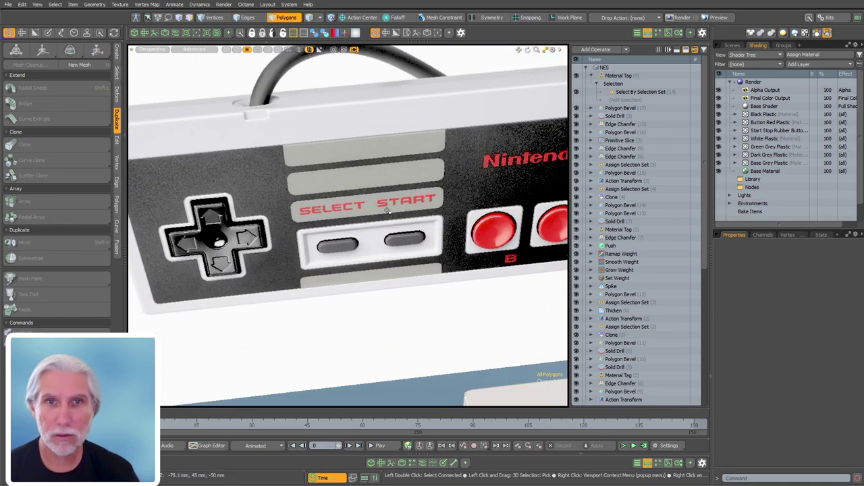
{"action": "left_click_drag", "start_coordinate": [408, 227], "coordinate": [321, 226], "text": "alt+shift"}
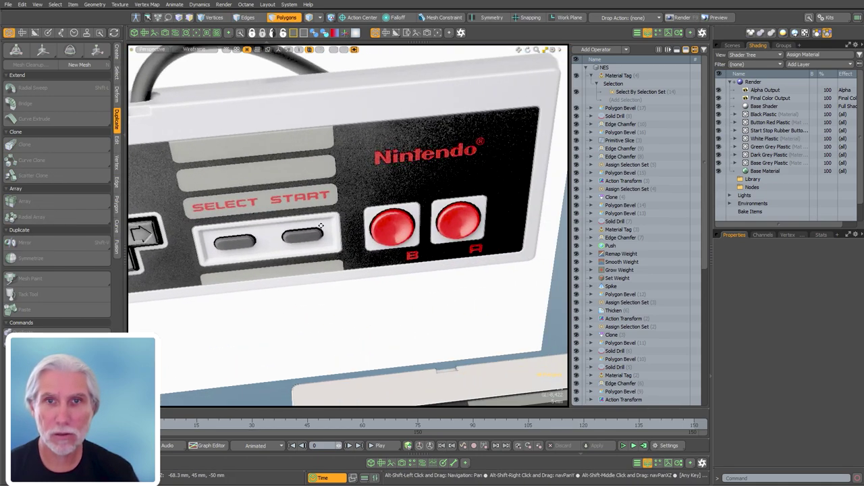
{"action": "left_click_drag", "start_coordinate": [465, 247], "coordinate": [444, 186], "text": "ctrl+alt"}
{"action": "left_click_drag", "start_coordinate": [485, 215], "coordinate": [432, 206], "text": "ctrl+alt"}
{"action": "left_click_drag", "start_coordinate": [432, 206], "coordinate": [326, 182], "text": "alt+shift"}
{"action": "left_click_drag", "start_coordinate": [378, 243], "coordinate": [398, 284], "text": "alt"}
{"action": "mouse_move", "coordinate": [398, 284]}
{"action": "left_mouse_down", "text": "ctrl+alt"}
{"action": "mouse_move", "coordinate": [458, 258]}
{"action": "mouse_move", "coordinate": [432, 253]}
{"action": "left_mouse_up", "text": "ctrl+alt"}
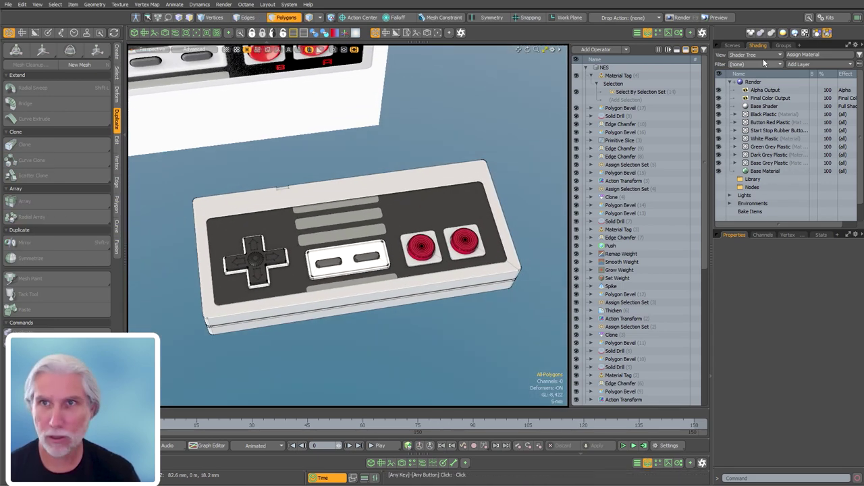
Create a new mesh item, place it below Arrows in the item list and name it Slicer B A Text.
{"action": "left_click", "coordinate": [732, 45]}
{"action": "left_click", "coordinate": [772, 194]}
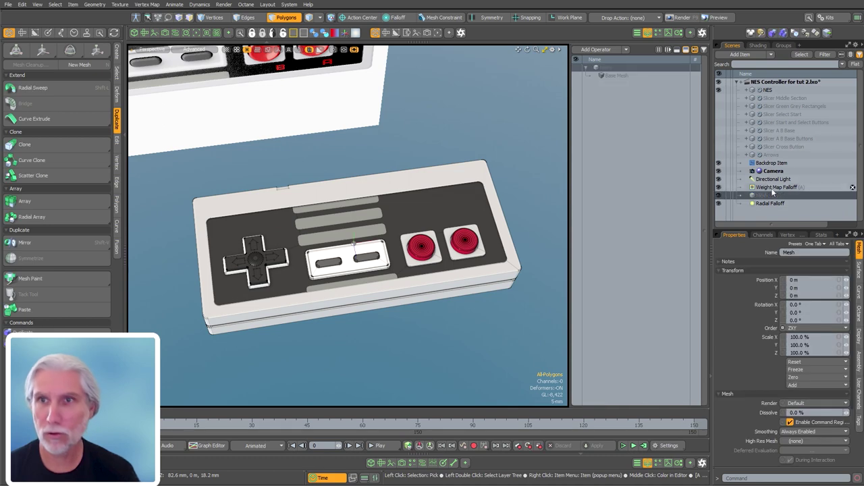
{"action": "left_click_drag", "start_coordinate": [773, 192], "coordinate": [769, 166]}
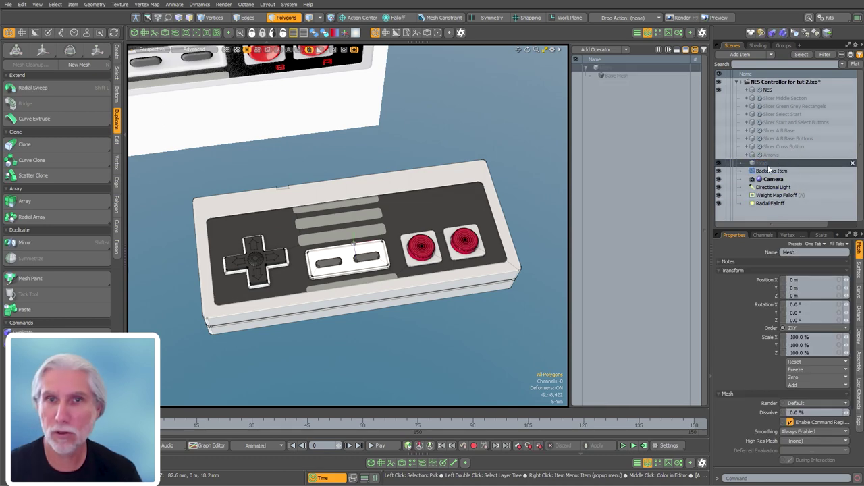
{"action": "double_click", "coordinate": [768, 166]}
{"action": "type", "text": "B A"}
{"action": "key", "text": "Return"}
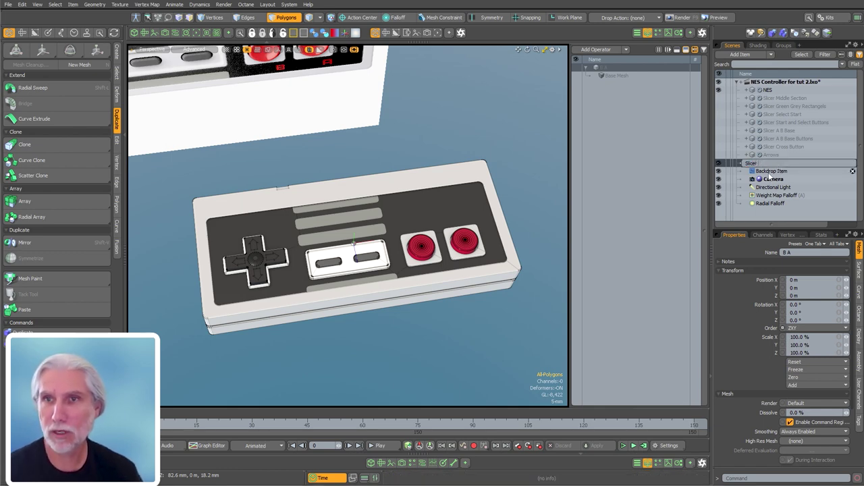
{"action": "type", "text": "xt"}
{"action": "key", "text": "Return"}
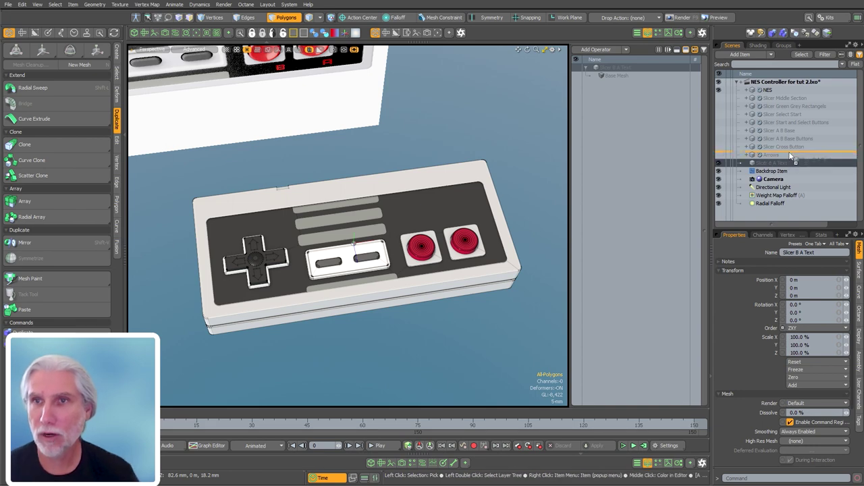
Move Slicer B A Text above the Arrows mesh in the item list and rename Arrows to Slicer Arrows.
{"action": "left_click_drag", "start_coordinate": [791, 155], "coordinate": [786, 156]}
{"action": "left_click", "coordinate": [775, 165]}
{"action": "type", "text": "S"}
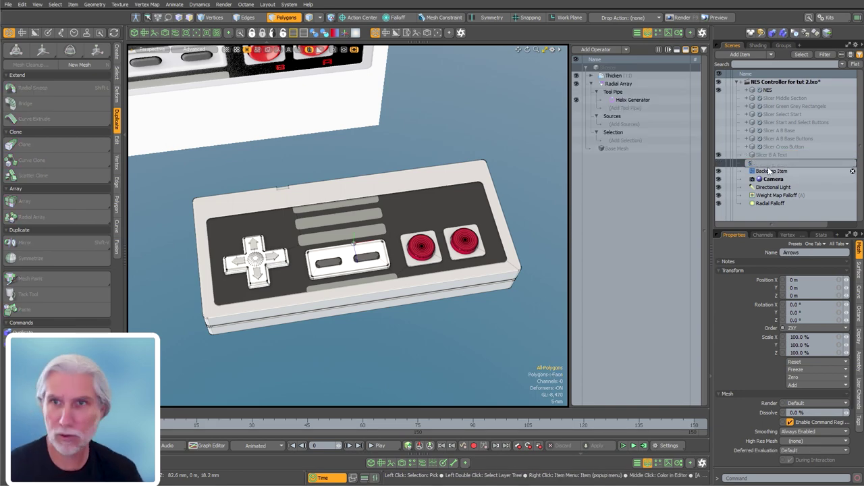
{"action": "type", "text": "Slicer Arrow"}
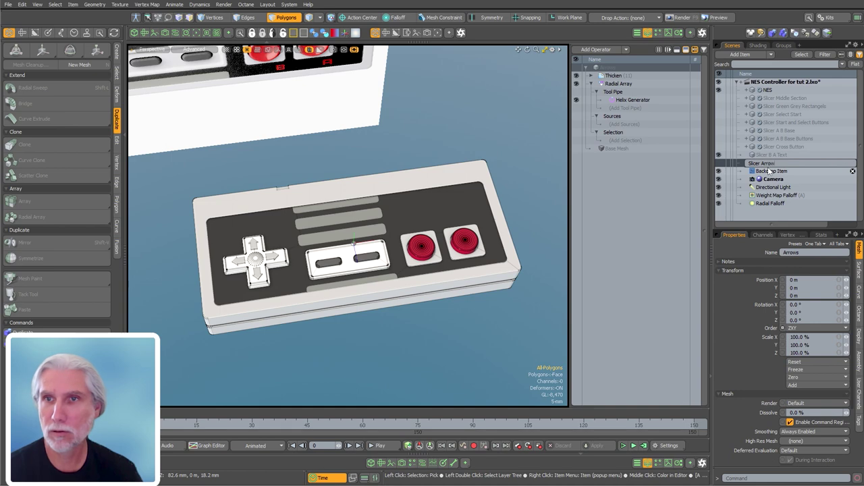
{"action": "type", "text": "s"}
{"action": "key", "text": "Return"}
Add a Text mesh operation to Slicer B A Text with the text "B A" and its axis set to Y.
{"action": "left_click", "coordinate": [777, 155]}
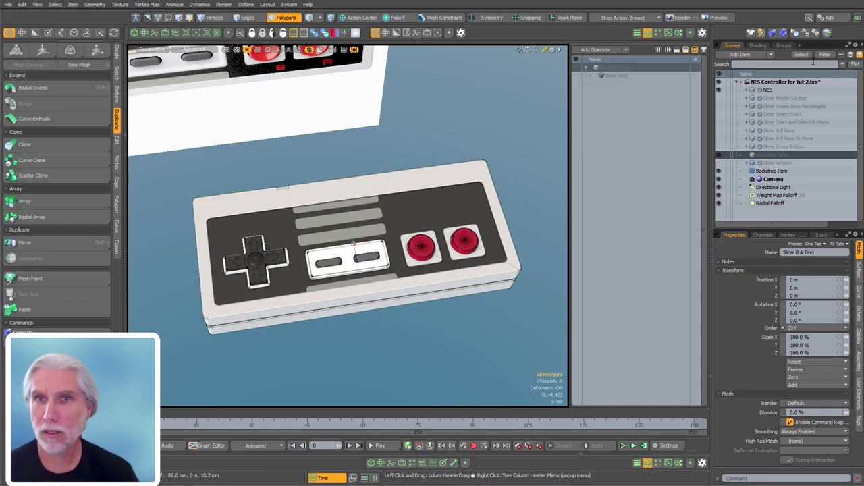
{"action": "left_click", "coordinate": [596, 49]}
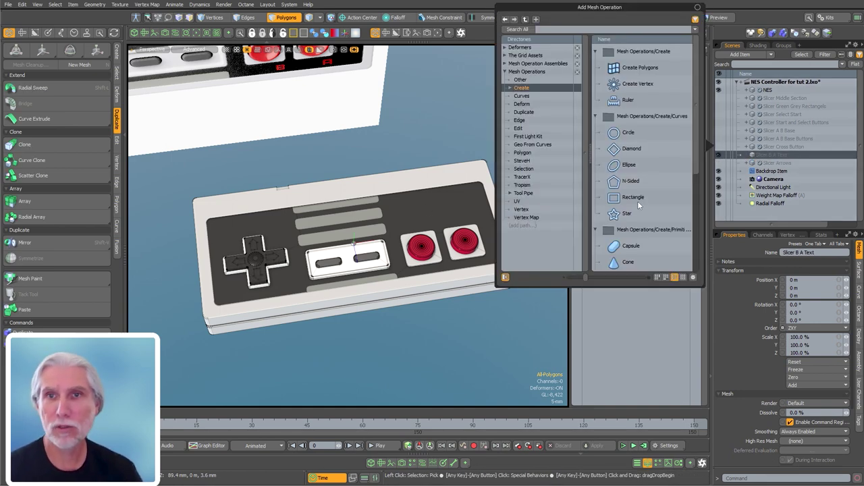
{"action": "type", "text": "text"}
{"action": "key", "text": "Return"}
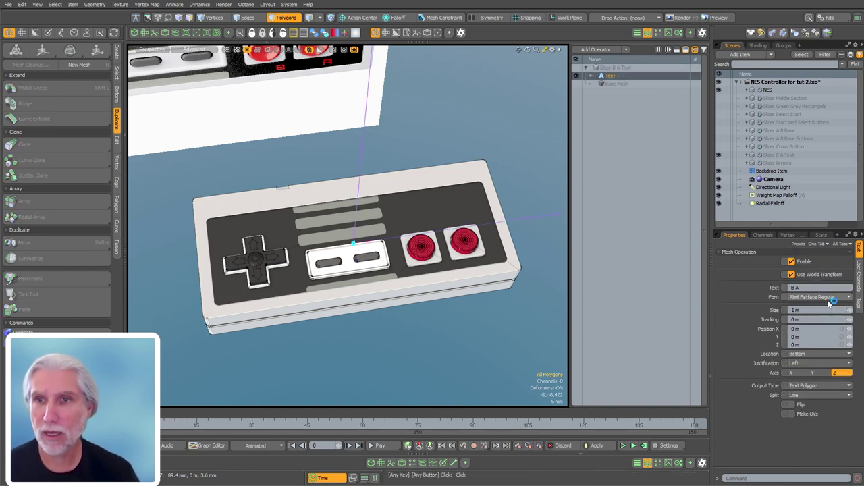
{"action": "left_click", "coordinate": [817, 372]}
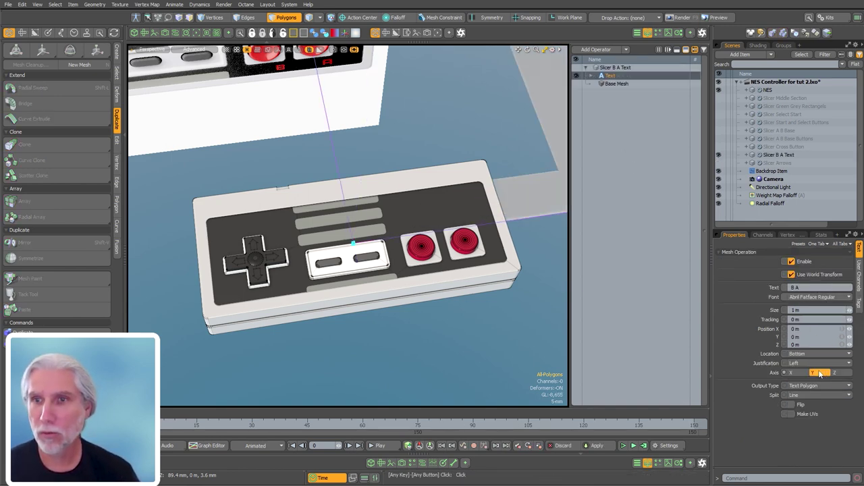
Set the text's font to Arial Bold and reduce its size to about 66.7 mm.
{"action": "left_click", "coordinate": [805, 298]}
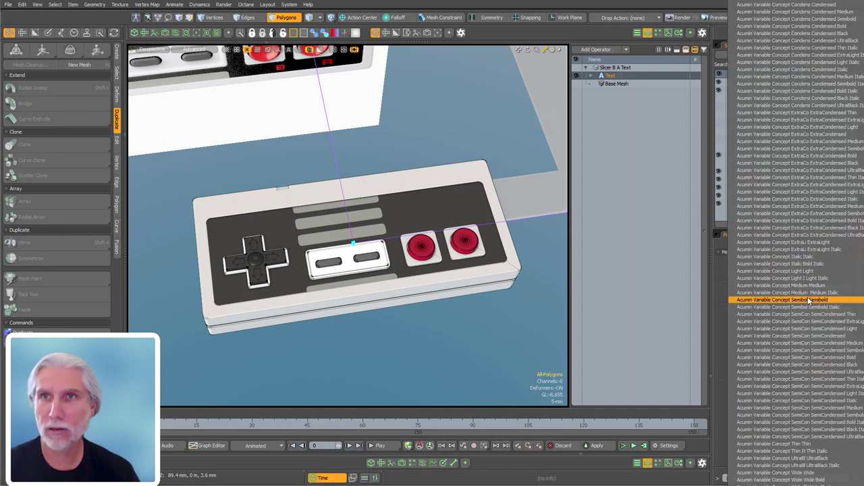
{"action": "scroll", "coordinate": [807, 296], "scroll_direction": "down", "scroll_amount": 5}
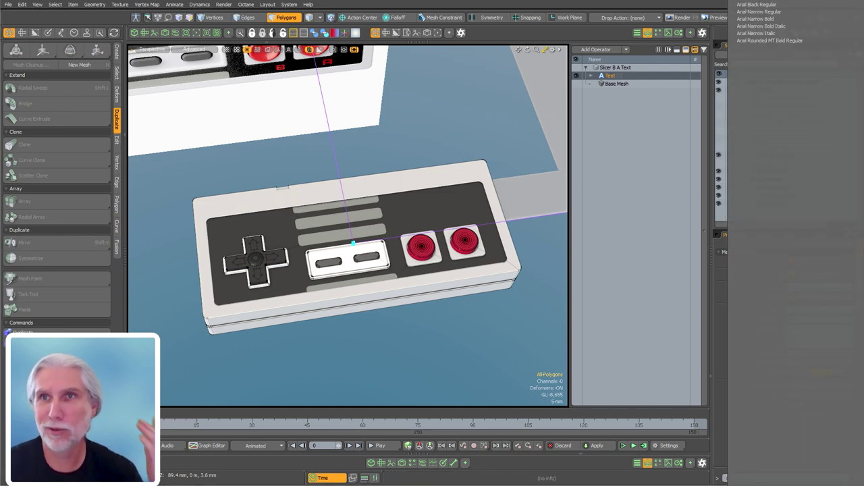
{"action": "left_click", "coordinate": [755, 19]}
{"action": "scroll", "coordinate": [385, 255], "scroll_direction": "down", "scroll_amount": 6}
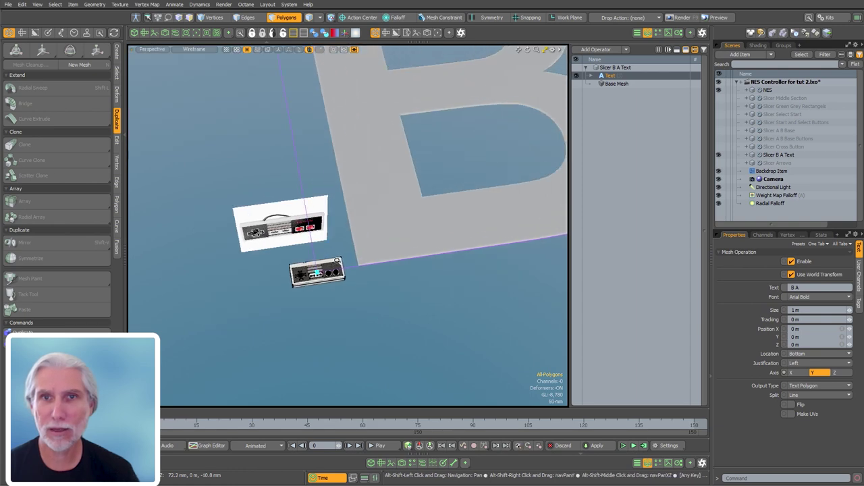
{"action": "left_click_drag", "start_coordinate": [364, 168], "coordinate": [381, 239]}
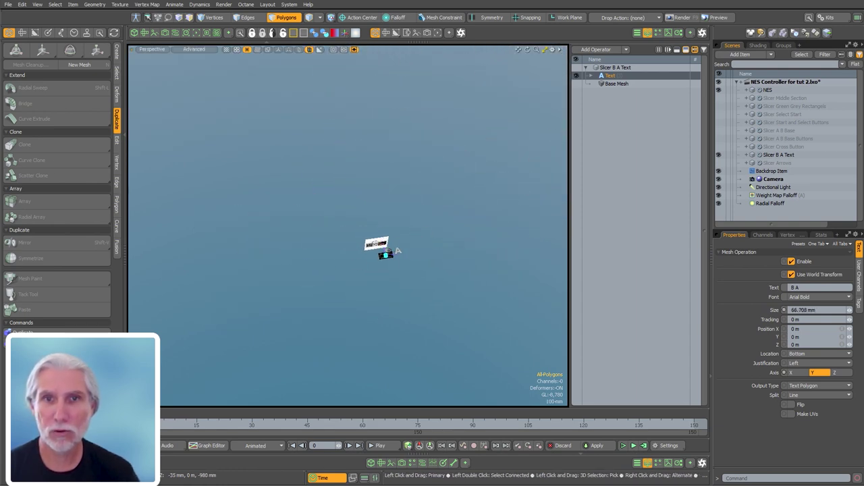
Move the B A text over the controller's round buttons and raise it above the face to 12 mm in Y.
{"action": "key", "text": "KP_1"}
{"action": "left_click_drag", "start_coordinate": [397, 276], "coordinate": [425, 295], "text": "alt+shift"}
{"action": "scroll", "coordinate": [388, 212], "scroll_direction": "up", "scroll_amount": 5}
{"action": "scroll", "coordinate": [384, 263], "scroll_direction": "up", "scroll_amount": 3}
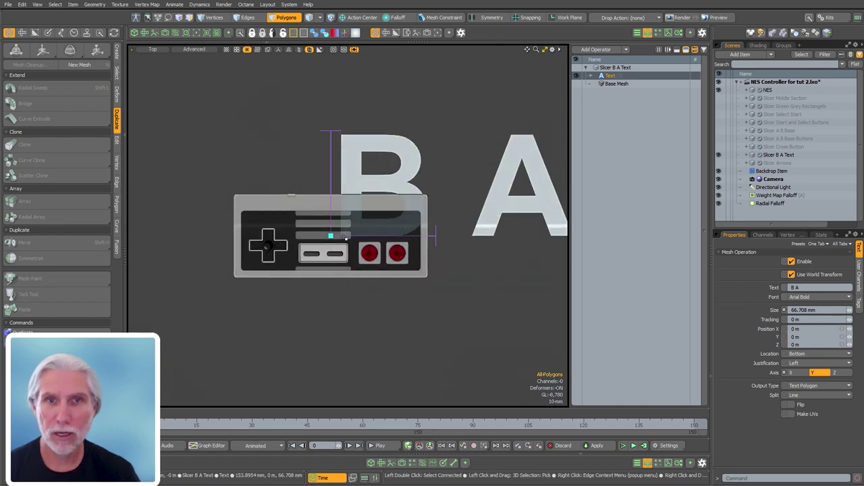
{"action": "left_click_drag", "start_coordinate": [331, 236], "coordinate": [366, 266]}
{"action": "key", "text": "ctrl+space"}
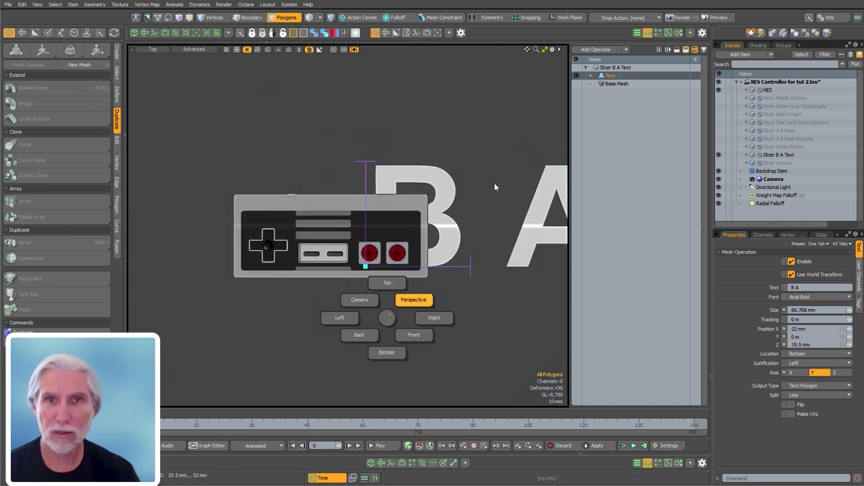
{"action": "left_click", "coordinate": [495, 187]}
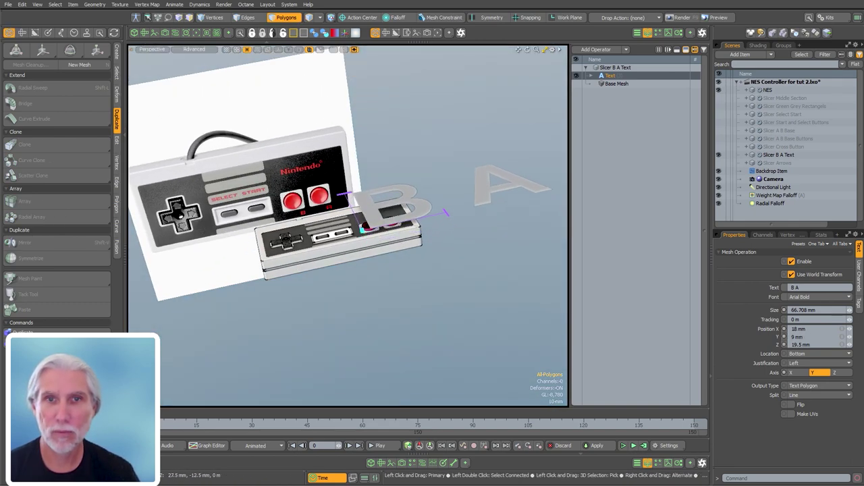
{"action": "left_click_drag", "start_coordinate": [363, 229], "coordinate": [360, 224]}
Reduce the B A text's size to about 15 mm and position it over the two buttons.
{"action": "key", "text": "ctrl+space"}
{"action": "left_click", "coordinate": [395, 143]}
{"action": "left_click_drag", "start_coordinate": [362, 254], "coordinate": [360, 301], "text": "alt+shift"}
{"action": "scroll", "coordinate": [367, 290], "scroll_direction": "up", "scroll_amount": 3}
{"action": "left_click_drag", "start_coordinate": [366, 103], "coordinate": [345, 271]}
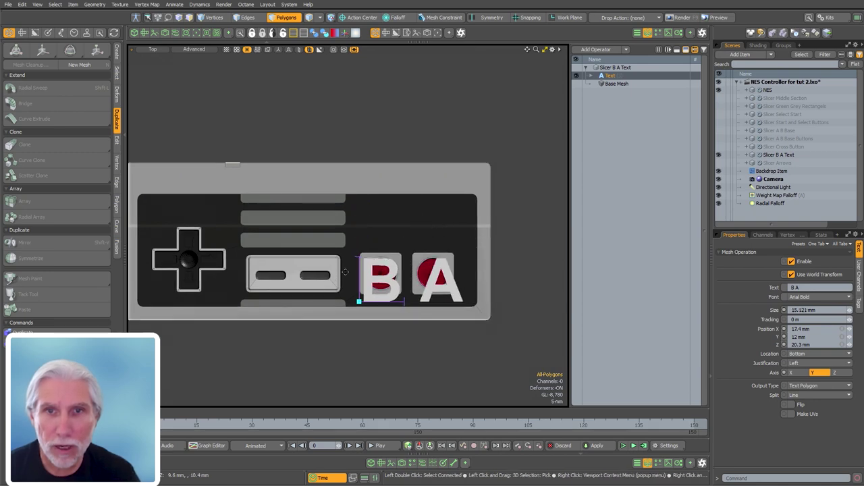
Shrink the B A text to about 3.7 mm and place it just below the B button's base.
{"action": "left_click_drag", "start_coordinate": [411, 282], "coordinate": [385, 249], "text": "alt+shift"}
{"action": "scroll", "coordinate": [386, 250], "scroll_direction": "up", "scroll_amount": 2}
{"action": "left_click_drag", "start_coordinate": [322, 274], "coordinate": [352, 276]}
{"action": "left_click_drag", "start_coordinate": [352, 220], "coordinate": [352, 275]}
{"action": "scroll", "coordinate": [353, 274], "scroll_direction": "up", "scroll_amount": 3}
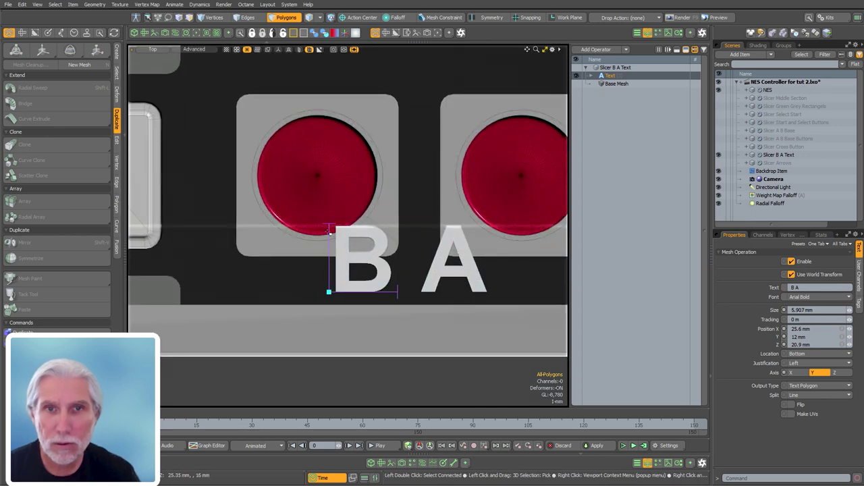
{"action": "left_click_drag", "start_coordinate": [329, 226], "coordinate": [329, 250]}
{"action": "left_click_drag", "start_coordinate": [333, 290], "coordinate": [378, 295], "text": "alt+shift"}
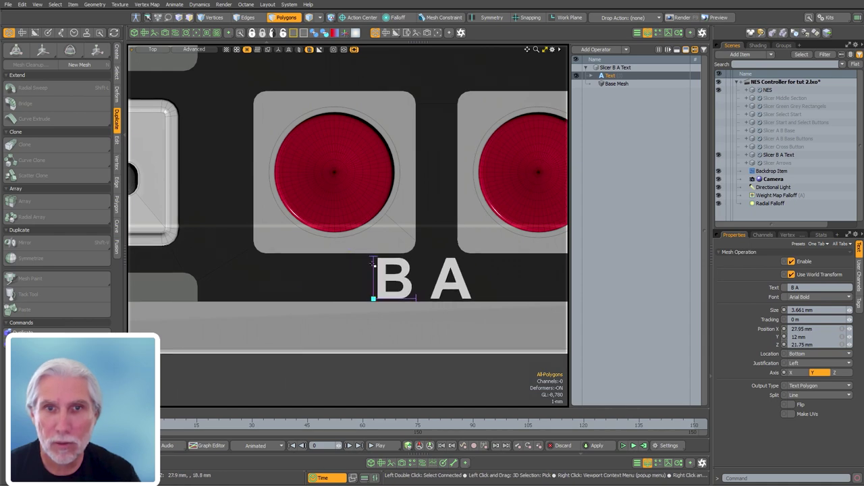
Fine-tune the text's size to about 3.46 mm and widen its tracking to about 6.35 mm so each letter sits below its button.
{"action": "left_click_drag", "start_coordinate": [374, 257], "coordinate": [374, 260]}
{"action": "left_click_drag", "start_coordinate": [374, 297], "coordinate": [445, 283]}
{"action": "scroll", "coordinate": [383, 287], "scroll_direction": "down", "scroll_amount": 2}
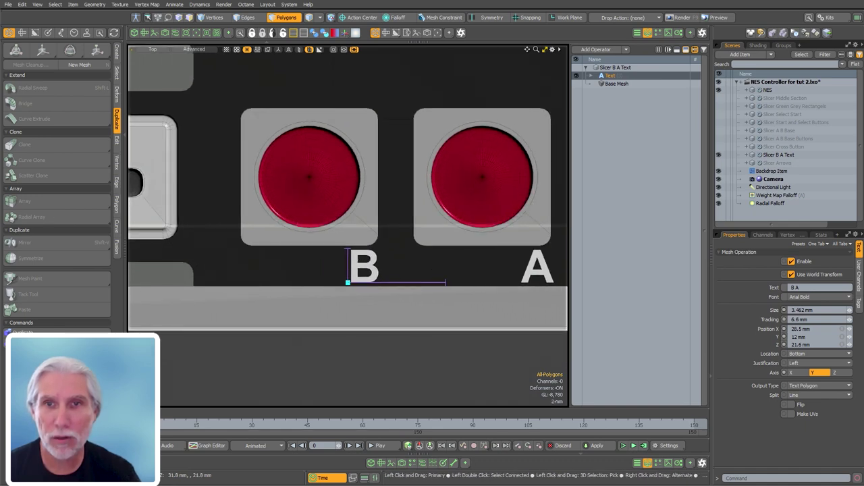
{"action": "key", "text": "ctrl+space"}
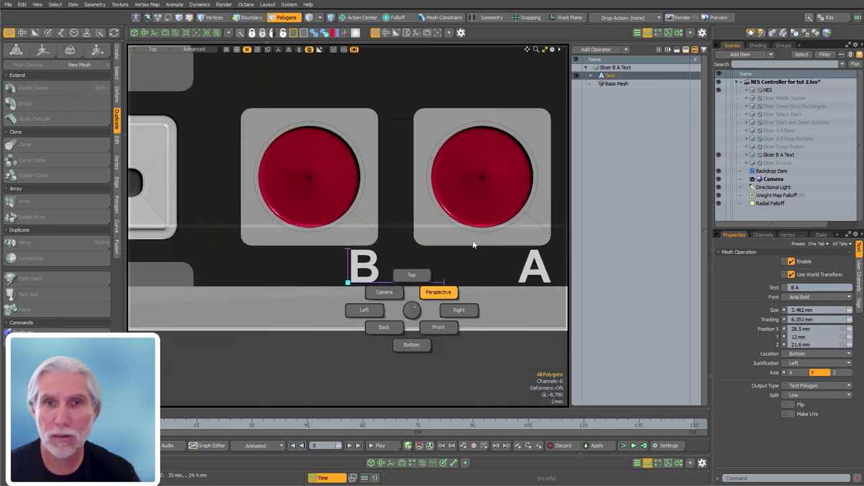
{"action": "left_click", "coordinate": [435, 285]}
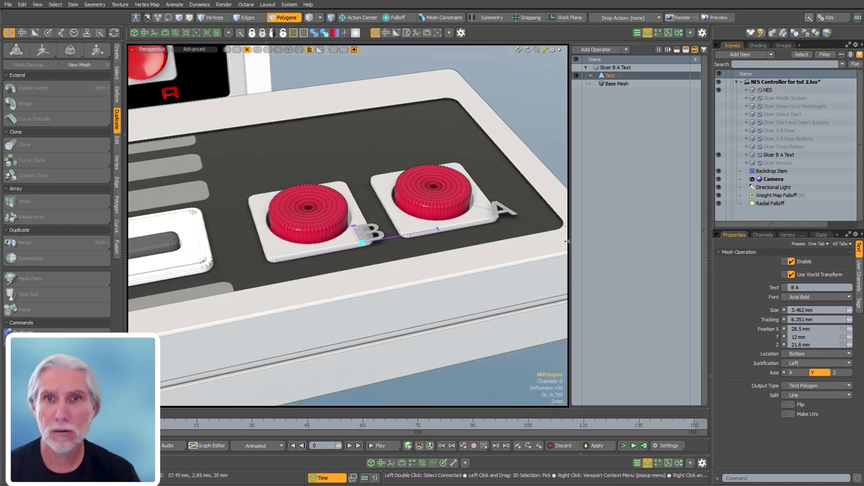
Add a Freeze mesh operation above the Text operation in Slicer B A Text.
{"action": "double_click", "coordinate": [649, 222]}
{"action": "type", "text": "free"}
{"action": "key", "text": "Return"}
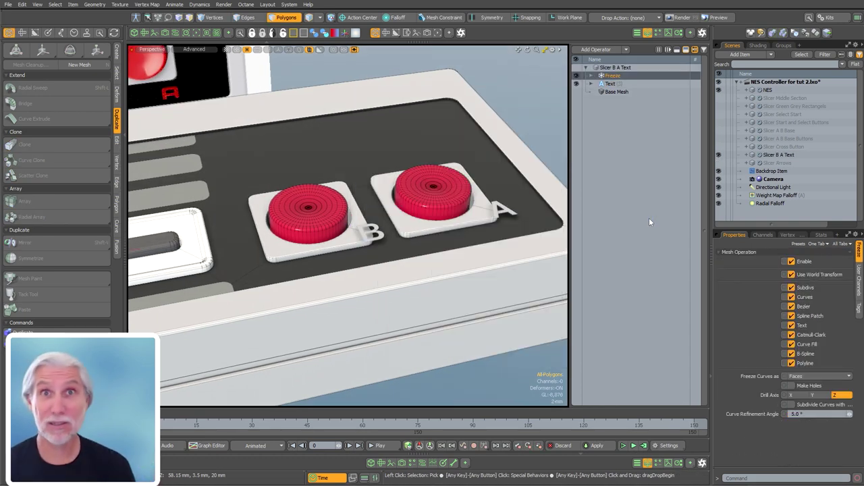
{"action": "left_click_drag", "start_coordinate": [391, 274], "coordinate": [441, 274], "text": "alt"}
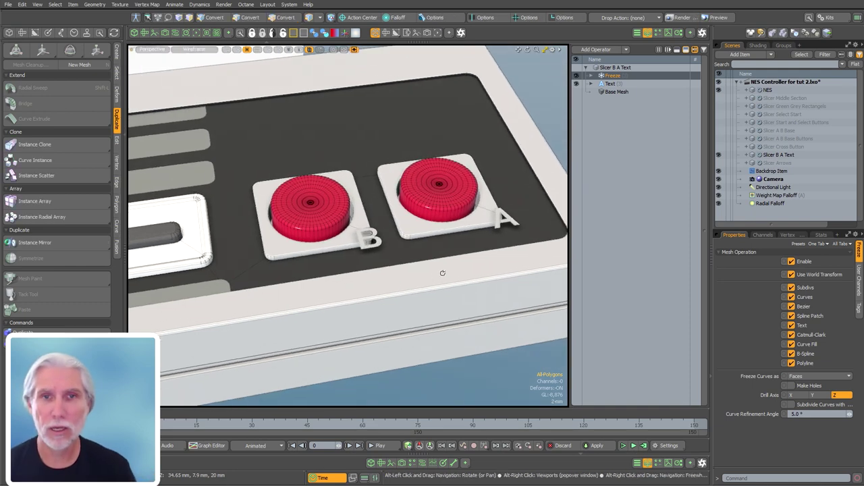
{"action": "left_click_drag", "start_coordinate": [472, 229], "coordinate": [443, 280], "text": "alt"}
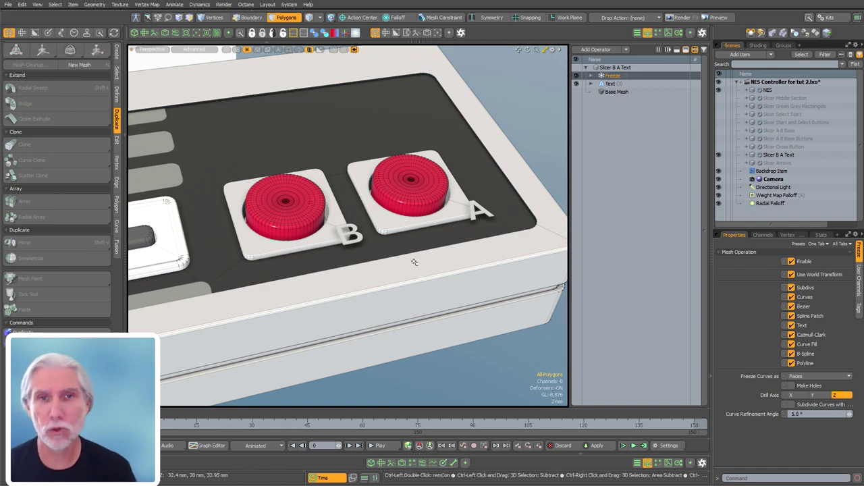
Isolate the B A text with its vertices displayed and set the Freeze operation's curve refinement angle to 30°.
{"action": "key", "text": "ctrl+3"}
{"action": "left_click", "coordinate": [461, 280]}
{"action": "left_click_drag", "start_coordinate": [346, 239], "coordinate": [441, 293], "text": "ctrl+alt"}
{"action": "key", "text": "ctrl+3"}
{"action": "left_click", "coordinate": [361, 310]}
{"action": "left_click_drag", "start_coordinate": [361, 311], "coordinate": [439, 211], "text": "alt"}
{"action": "left_click_drag", "start_coordinate": [439, 211], "coordinate": [453, 225], "text": "alt+shift"}
{"action": "mouse_move", "coordinate": [438, 267]}
{"action": "left_mouse_down", "text": "ctrl+alt"}
{"action": "mouse_move", "coordinate": [335, 297]}
{"action": "mouse_move", "coordinate": [605, 257]}
{"action": "left_mouse_up", "text": "ctrl+alt"}
{"action": "left_click", "coordinate": [802, 414]}
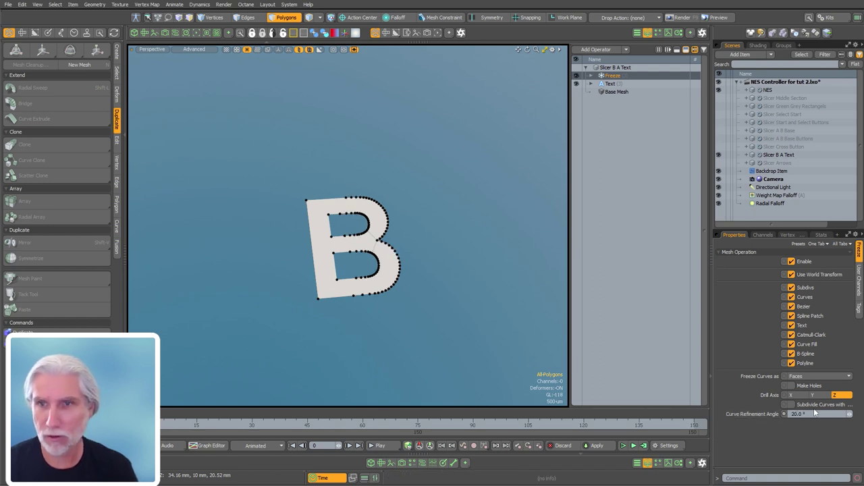
{"action": "type", "text": "30"}
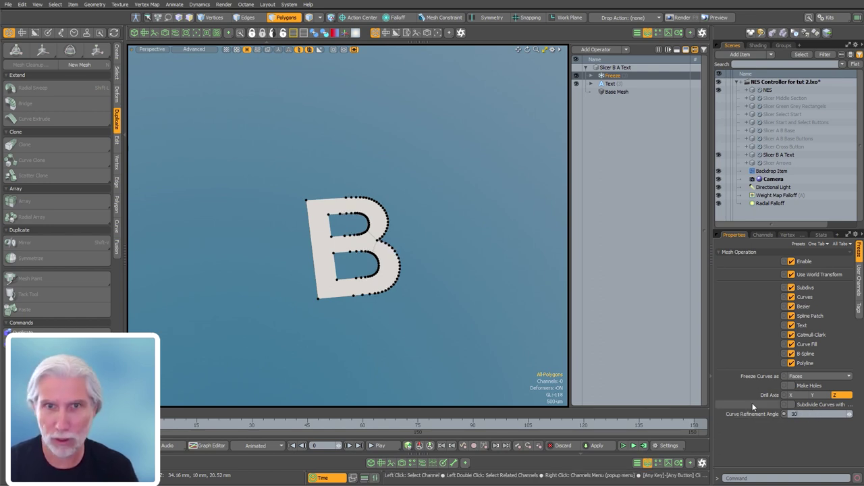
{"action": "key", "text": "Return"}
Show the rest of the controller again and add a Thicken operation to the B A text with an offset of about -4.11 mm.
{"action": "left_click_drag", "start_coordinate": [426, 277], "coordinate": [321, 267], "text": "alt"}
{"action": "left_click_drag", "start_coordinate": [320, 267], "coordinate": [101, 302], "text": "alt+shift"}
{"action": "scroll", "coordinate": [371, 250], "scroll_direction": "down", "scroll_amount": 5}
{"action": "scroll", "coordinate": [370, 251], "scroll_direction": "up", "scroll_amount": 3}
{"action": "scroll", "coordinate": [460, 251], "scroll_direction": "down", "scroll_amount": 2}
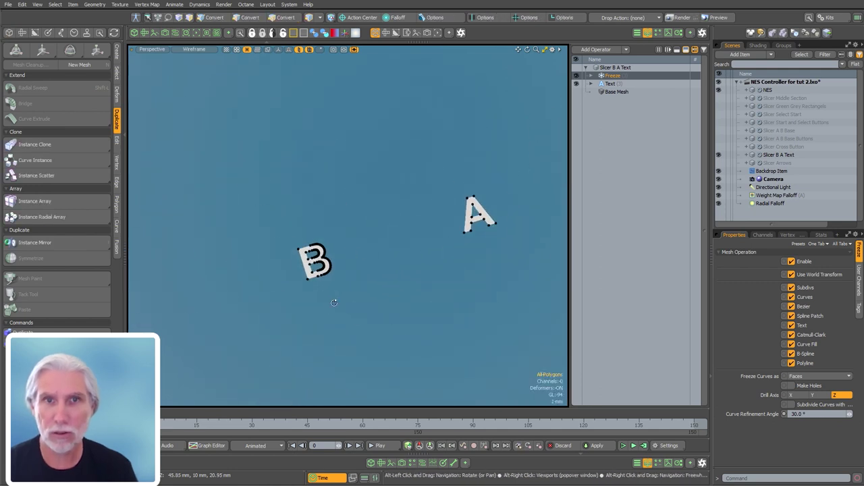
{"action": "mouse_move", "coordinate": [334, 302]}
{"action": "left_mouse_down", "text": "ctrl+alt"}
{"action": "mouse_move", "coordinate": [499, 252]}
{"action": "mouse_move", "coordinate": [409, 284]}
{"action": "mouse_move", "coordinate": [379, 305]}
{"action": "mouse_move", "coordinate": [381, 318]}
{"action": "mouse_move", "coordinate": [362, 299]}
{"action": "mouse_move", "coordinate": [399, 313]}
{"action": "mouse_move", "coordinate": [324, 294]}
{"action": "left_mouse_up", "text": "ctrl+alt"}
{"action": "left_click_drag", "start_coordinate": [324, 294], "coordinate": [351, 207], "text": "alt"}
{"action": "type", "text": "thi"}
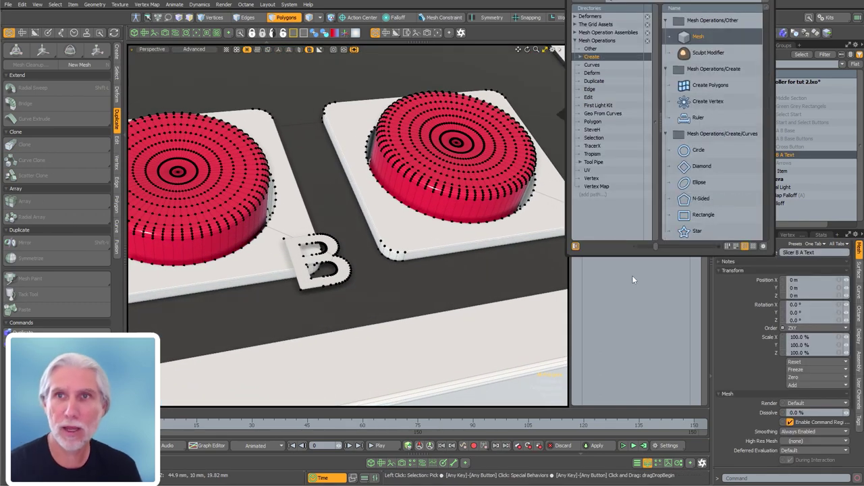
{"action": "key", "text": "Return"}
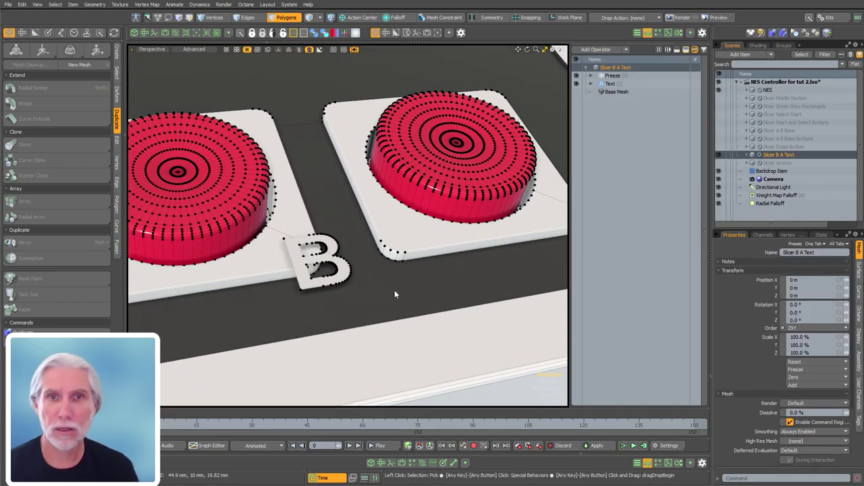
{"action": "left_click_drag", "start_coordinate": [395, 293], "coordinate": [307, 292]}
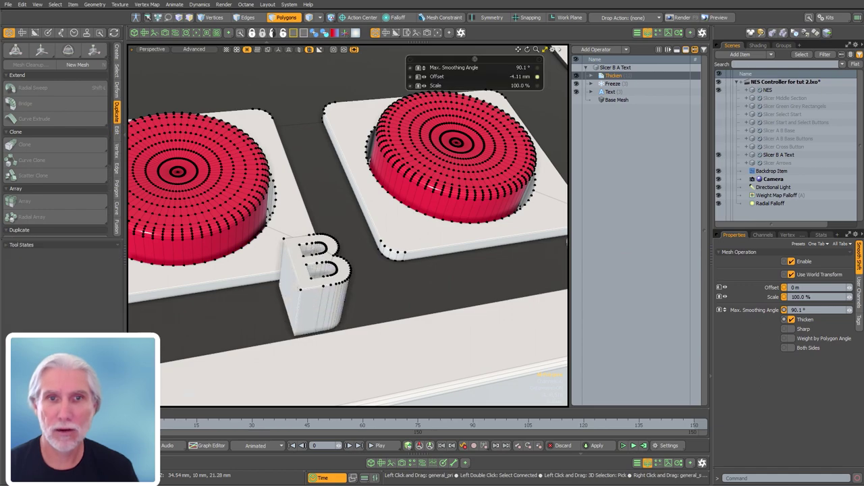
{"action": "scroll", "coordinate": [408, 243], "scroll_direction": "down", "scroll_amount": 5}
{"action": "key", "text": "space"}
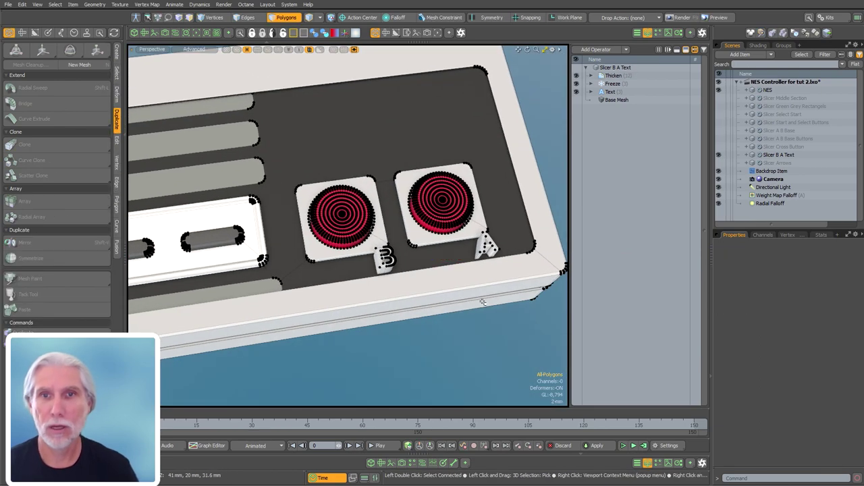
{"action": "left_click_drag", "start_coordinate": [482, 301], "coordinate": [509, 320], "text": "alt"}
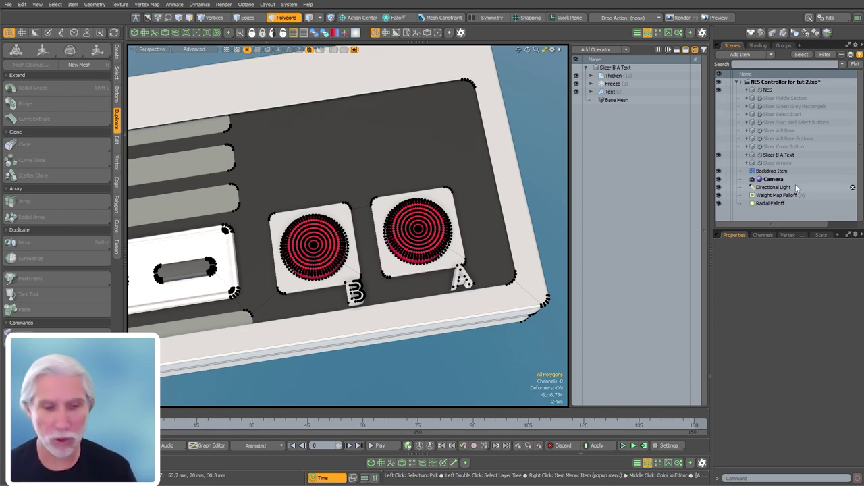
Create a new mesh item, place it below Slicer B A Text and name it Slicer Select Start Text.
{"action": "key", "text": "n"}
{"action": "left_click_drag", "start_coordinate": [795, 203], "coordinate": [802, 164]}
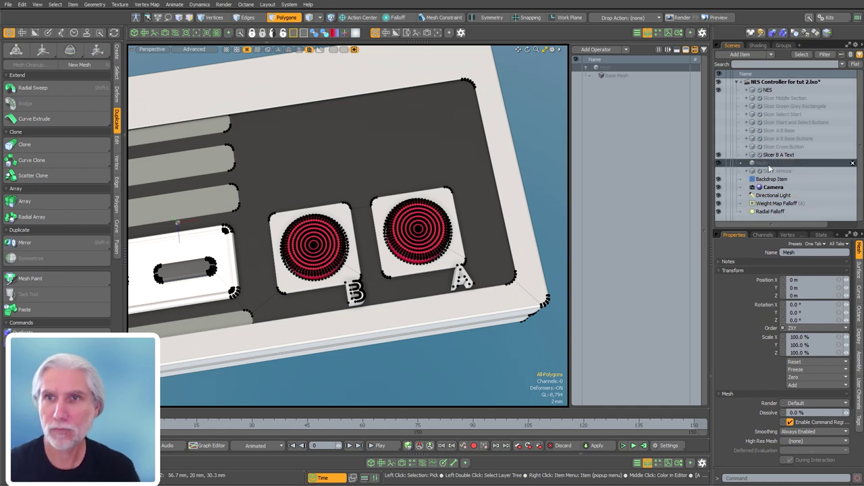
{"action": "double_click", "coordinate": [769, 165]}
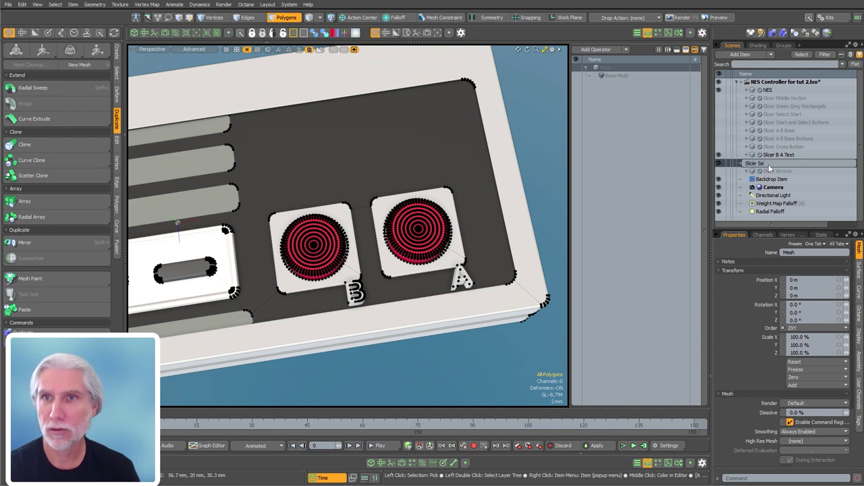
{"action": "type", "text": "Slicer Select Start Tex"}
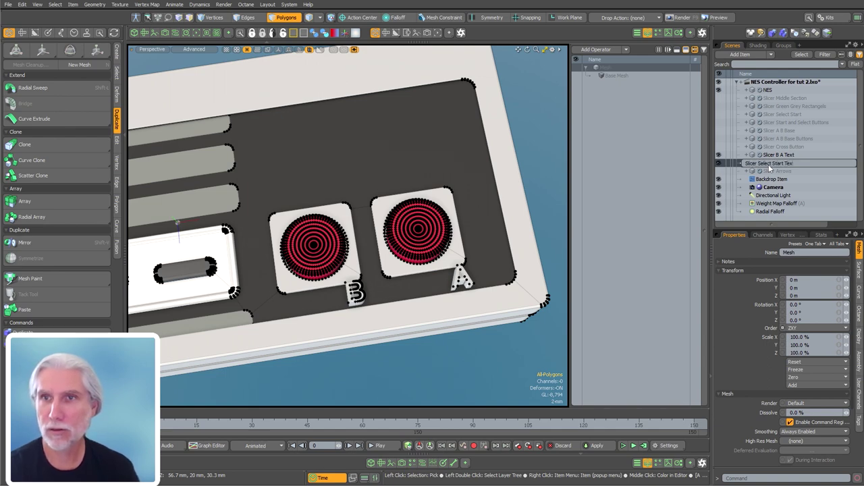
{"action": "type", "text": "t"}
{"action": "key", "text": "Return"}
Turn off the vertex display in the viewport.
{"action": "key", "text": "ctrl+3"}
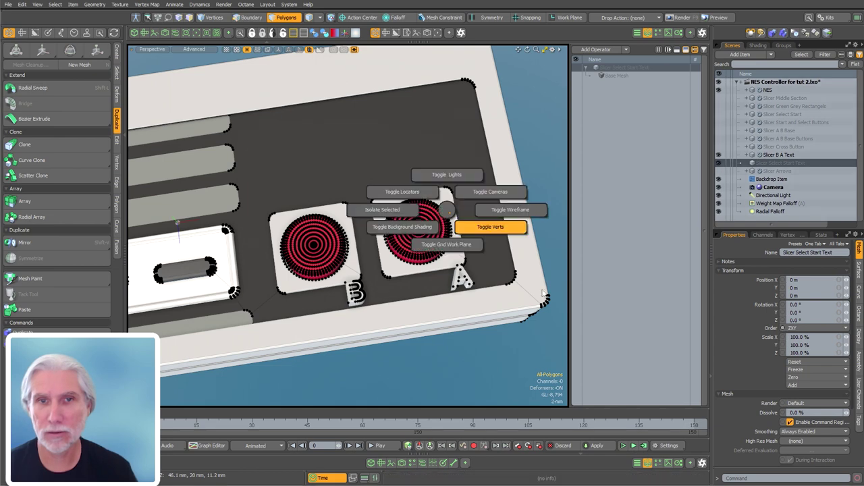
{"action": "left_click", "coordinate": [488, 226]}
{"action": "left_click_drag", "start_coordinate": [382, 313], "coordinate": [419, 312], "text": "alt"}
{"action": "key", "text": "3"}
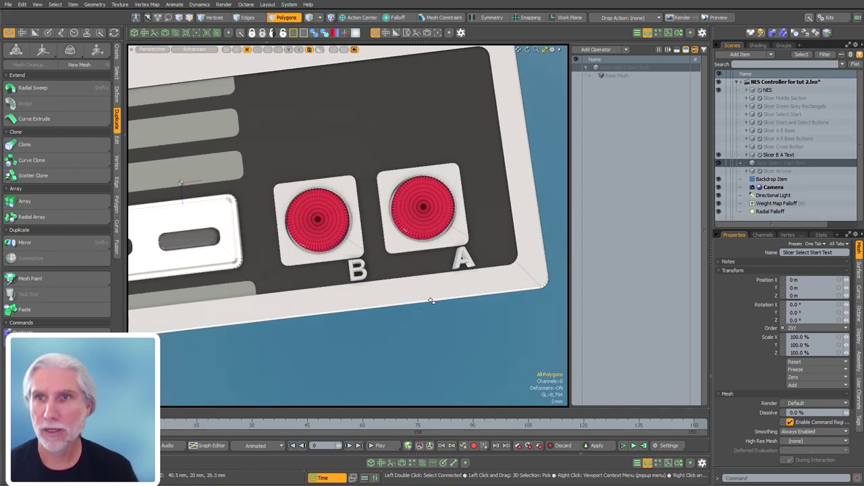
Add a Text mesh operation to Slicer Select Start Text with the text "SELECT START".
{"action": "key", "text": "Tab"}
{"action": "type", "text": "te"}
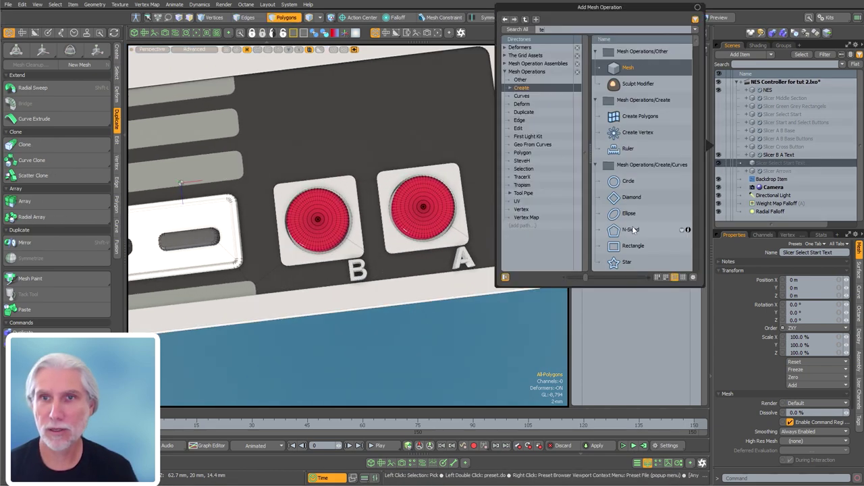
{"action": "type", "text": "xt"}
{"action": "double_click", "coordinate": [631, 71]}
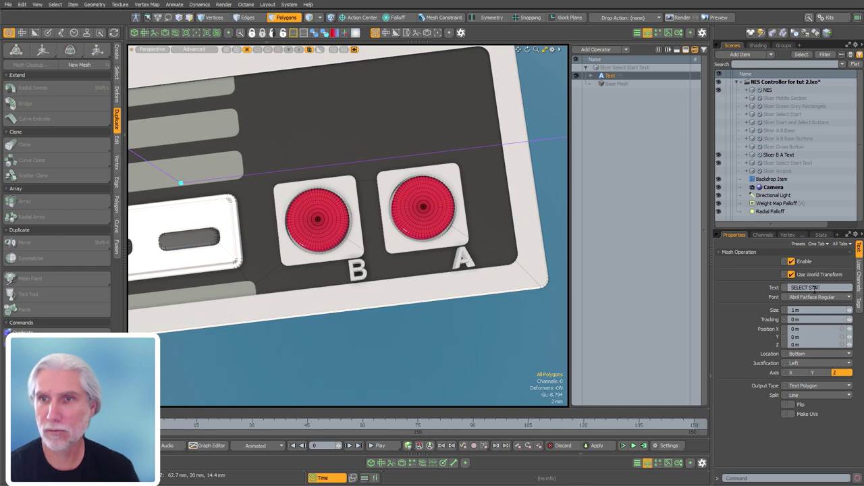
{"action": "type", "text": "RT"}
{"action": "key", "text": "Return"}
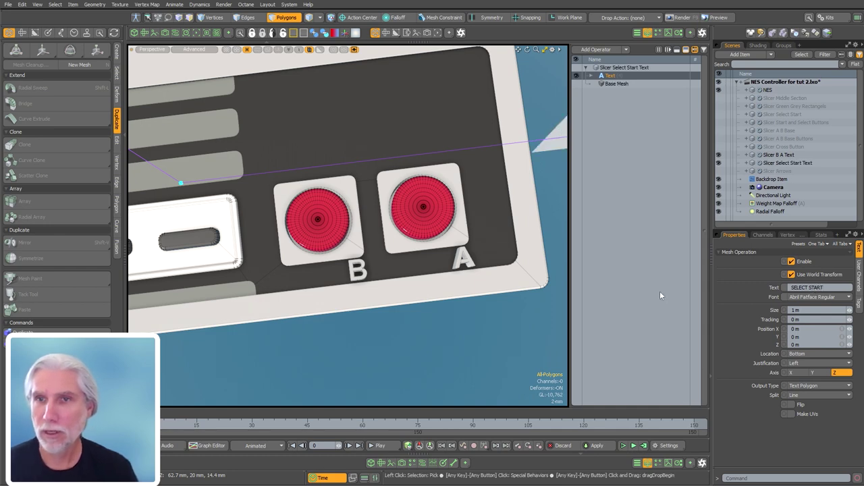
Set the SELECT START text's axis to Y and its size to 10 mm.
{"action": "left_click", "coordinate": [814, 373]}
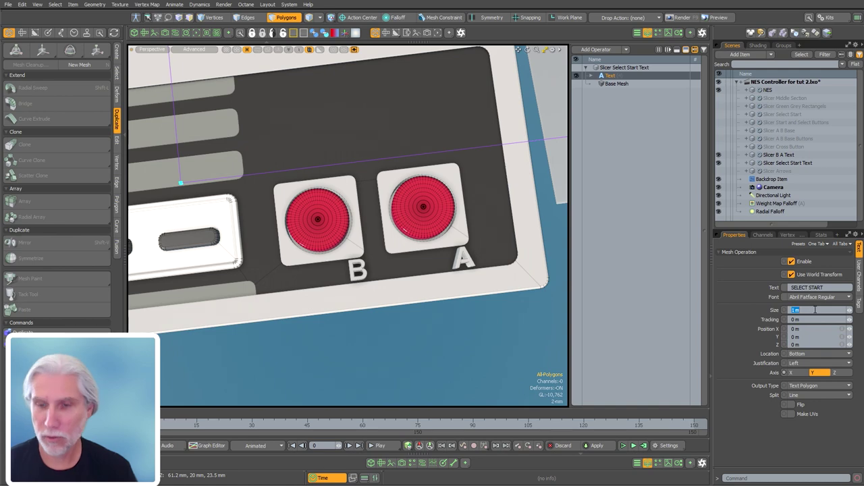
{"action": "left_click", "coordinate": [815, 310]}
{"action": "type", "text": ".01"}
{"action": "key", "text": "Return"}
{"action": "left_click_drag", "start_coordinate": [534, 231], "coordinate": [412, 203], "text": "ctrl+alt"}
{"action": "left_click_drag", "start_coordinate": [417, 203], "coordinate": [483, 206], "text": "ctrl+alt"}
Set the SELECT START text's font to Arial Bold.
{"action": "left_click", "coordinate": [814, 298]}
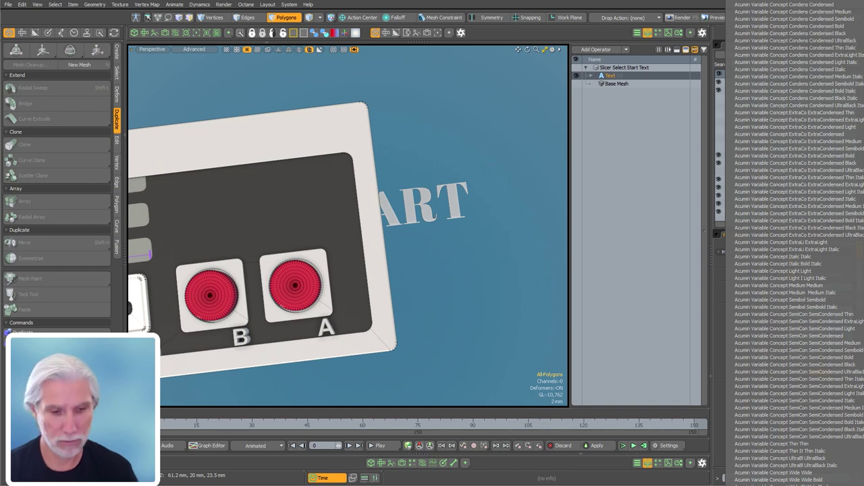
{"action": "scroll", "coordinate": [795, 297], "scroll_direction": "down", "scroll_amount": 2}
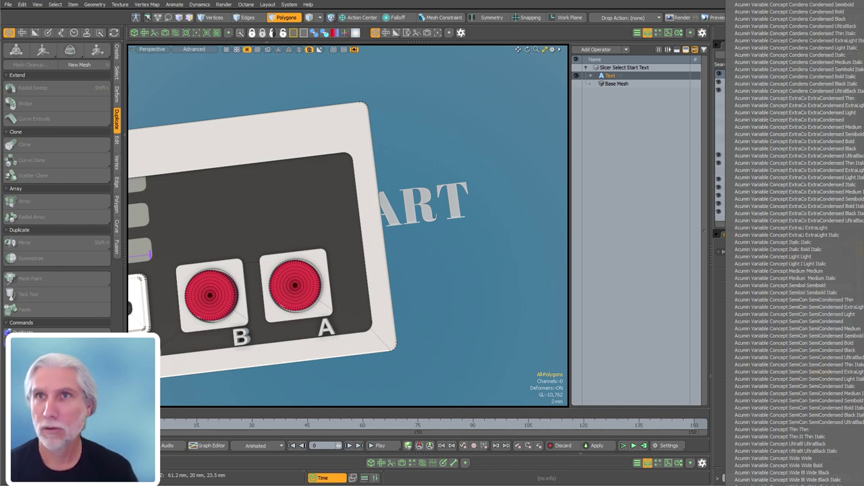
{"action": "type", "text": "arial"}
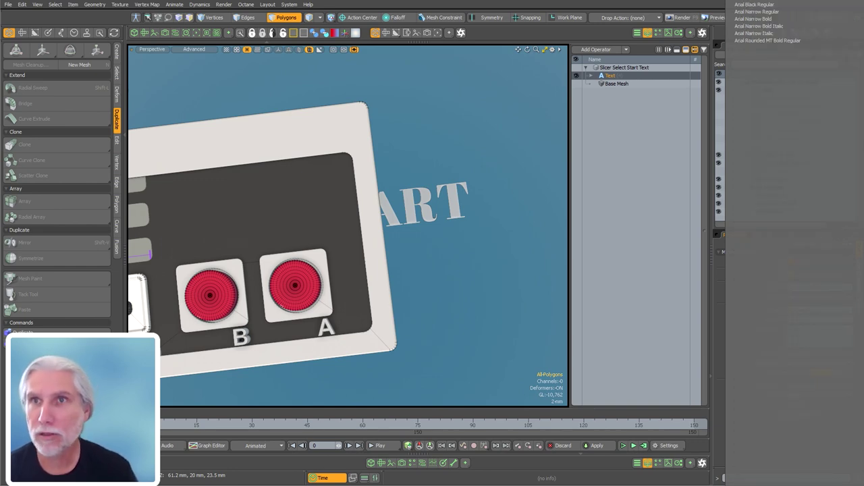
{"action": "key", "text": "Return"}
Raise the SELECT START text above the controller to X -3 mm, Y 21 mm and switch to the top view.
{"action": "scroll", "coordinate": [519, 199], "scroll_direction": "down", "scroll_amount": 5}
{"action": "left_click_drag", "start_coordinate": [434, 247], "coordinate": [442, 229], "text": "alt"}
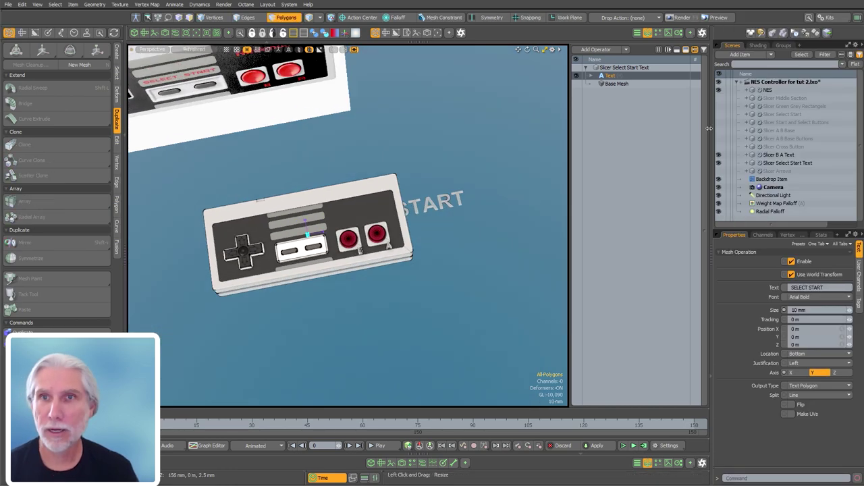
{"action": "left_click_drag", "start_coordinate": [358, 300], "coordinate": [305, 206], "text": "alt"}
{"action": "key", "text": "ctrl+space"}
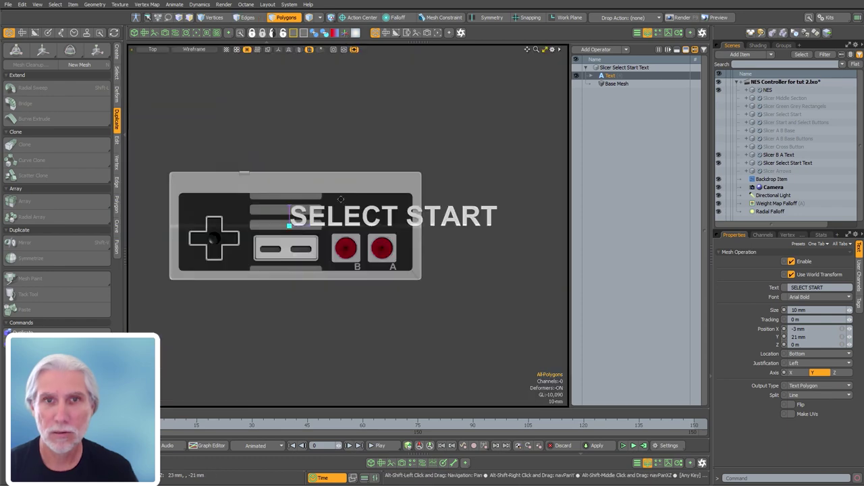
{"action": "scroll", "coordinate": [289, 130], "scroll_direction": "up", "scroll_amount": 2}
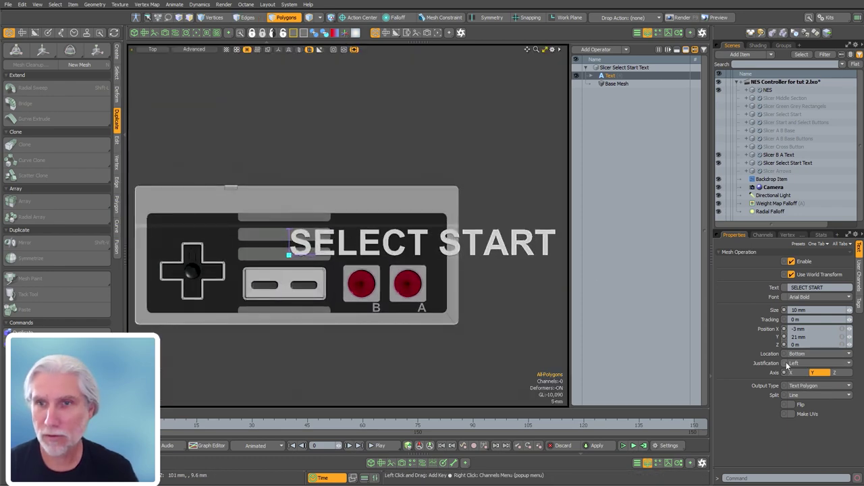
Shrink the SELECT START text to about 2.57 mm and place it on the grey strip above the buttons at X -18.3 mm, Z 1 mm.
{"action": "left_click_drag", "start_coordinate": [289, 257], "coordinate": [311, 259], "text": "alt"}
{"action": "scroll", "coordinate": [378, 266], "scroll_direction": "up", "scroll_amount": 2}
{"action": "scroll", "coordinate": [399, 268], "scroll_direction": "up", "scroll_amount": 3}
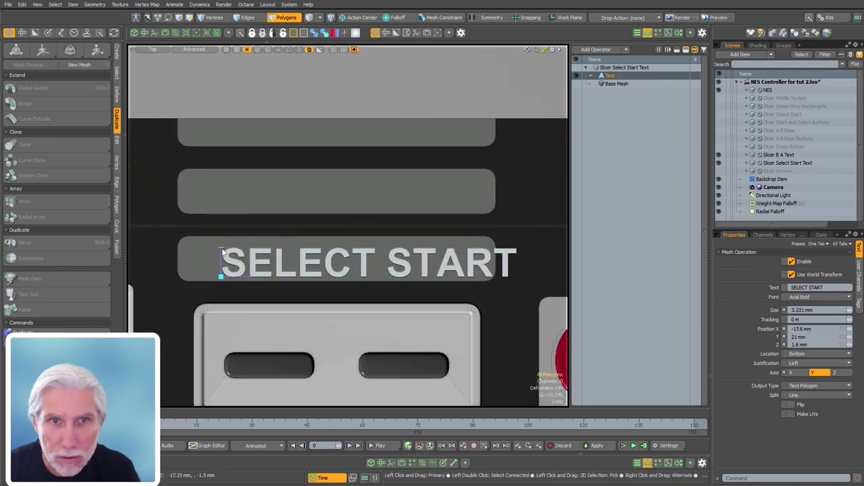
{"action": "left_click_drag", "start_coordinate": [221, 248], "coordinate": [236, 278]}
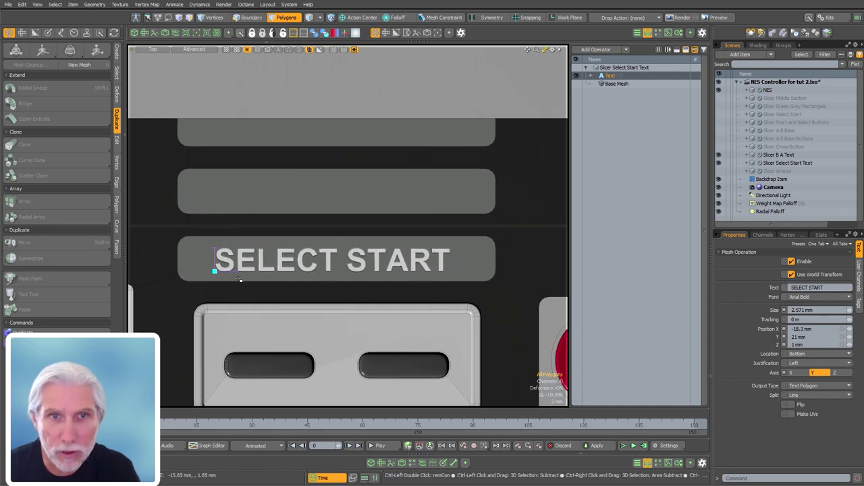
Add extra spaces between SELECT and START and nudge the text to X -18.45 mm, Z 1.05 mm.
{"action": "left_click", "coordinate": [835, 287]}
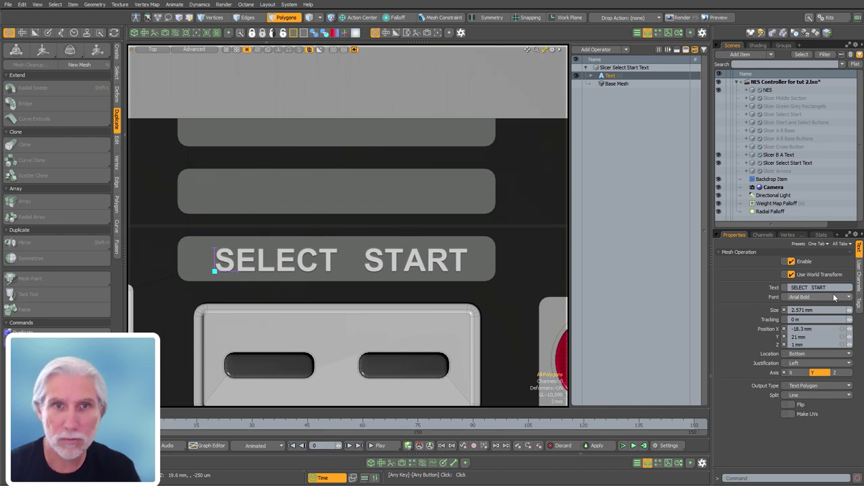
{"action": "scroll", "coordinate": [212, 269], "scroll_direction": "up", "scroll_amount": 2}
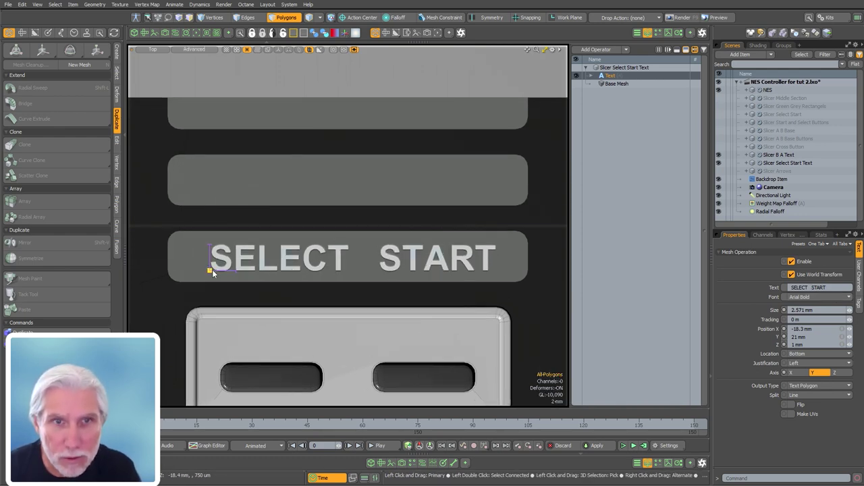
{"action": "left_click_drag", "start_coordinate": [212, 269], "coordinate": [210, 271]}
{"action": "left_click_drag", "start_coordinate": [373, 294], "coordinate": [374, 302], "text": "alt+shift"}
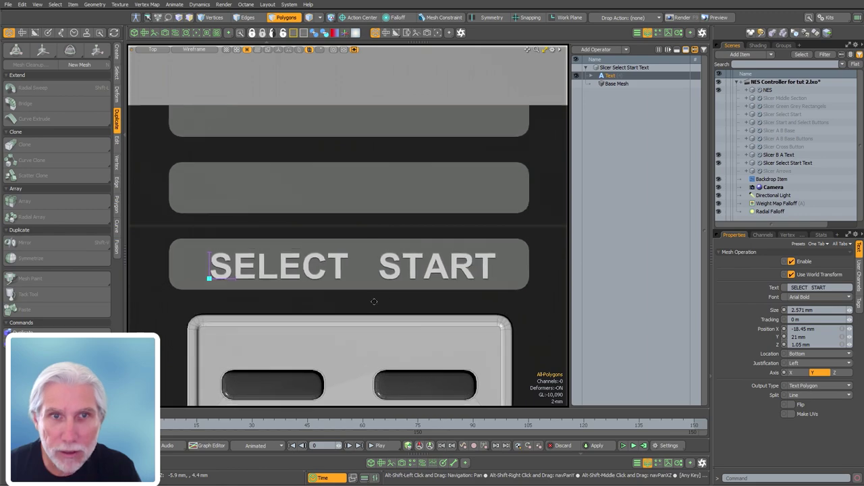
Lower the SELECT START text to Y 15.1 mm and shift it to X -18.65 mm, centring it on the grey strip in the top view.
{"action": "left_click_drag", "start_coordinate": [443, 218], "coordinate": [254, 233], "text": "alt"}
{"action": "key", "text": "ctrl+space"}
{"action": "left_click", "coordinate": [396, 284]}
{"action": "key", "text": "ctrl+space"}
{"action": "left_click", "coordinate": [303, 181]}
{"action": "scroll", "coordinate": [284, 234], "scroll_direction": "up", "scroll_amount": 3}
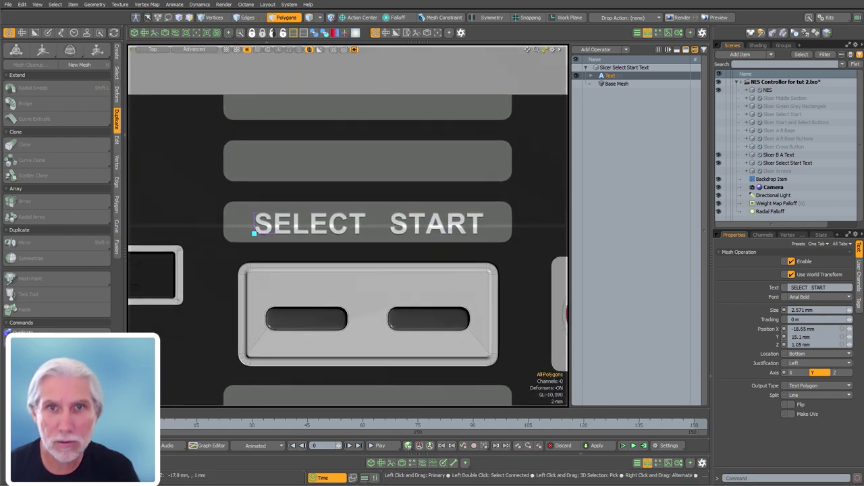
{"action": "left_click_drag", "start_coordinate": [386, 273], "coordinate": [378, 272], "text": "alt"}
Add a Freeze mesh operation above the Text operation of Slicer Select Start Text.
{"action": "key", "text": "ctrl+space"}
{"action": "left_click", "coordinate": [421, 225]}
{"action": "left_click_drag", "start_coordinate": [421, 226], "coordinate": [447, 168], "text": "alt"}
{"action": "double_click", "coordinate": [613, 210]}
{"action": "type", "text": "freeze"}
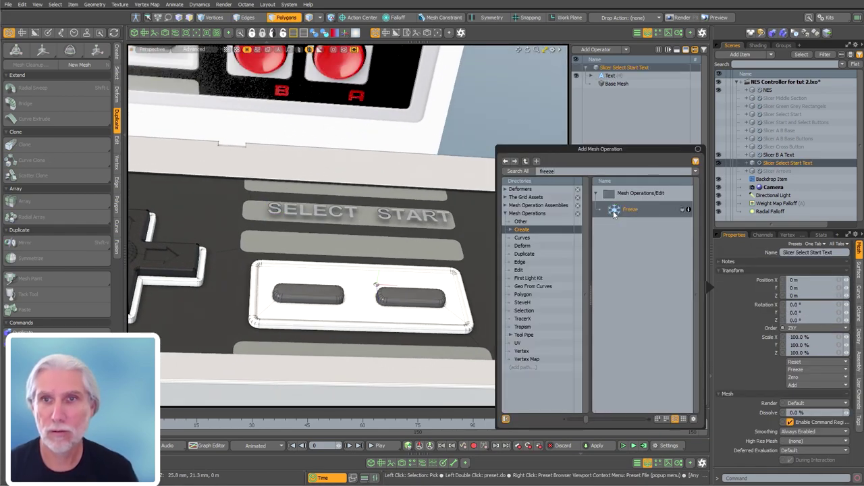
{"action": "double_click", "coordinate": [613, 211]}
Set the Freeze operation's Curve Refinement Angle to 30°.
{"action": "left_click_drag", "start_coordinate": [493, 257], "coordinate": [338, 241], "text": "alt"}
{"action": "left_click", "coordinate": [806, 413]}
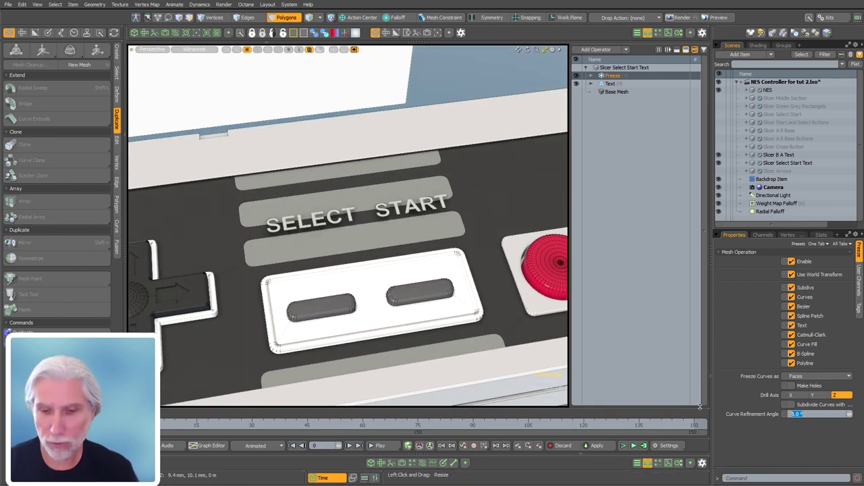
{"action": "key", "text": "KP_Enter"}
{"action": "key", "text": "ctrl+space"}
{"action": "left_click", "coordinate": [413, 270]}
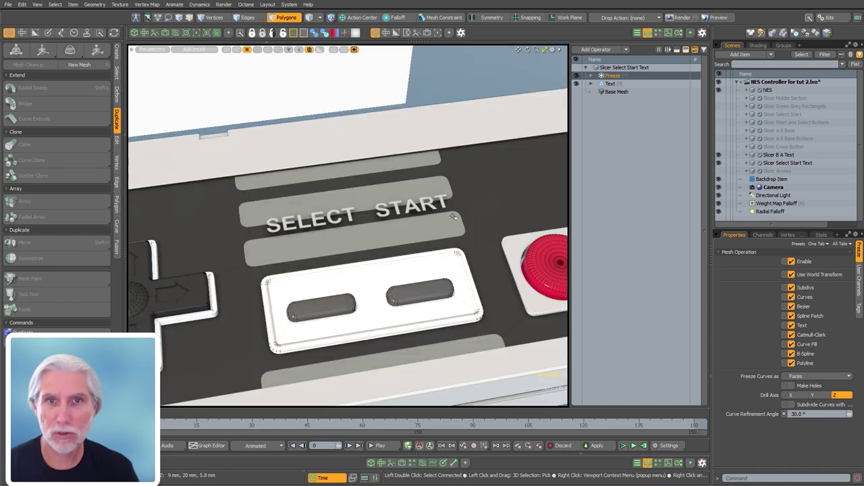
Isolate the SELECT START lettering with its vertices shown and set the Curve Refinement Angle to 40°.
{"action": "left_click_drag", "start_coordinate": [376, 227], "coordinate": [396, 239], "text": "ctrl+alt"}
{"action": "key", "text": "ctrl+2"}
{"action": "left_click", "coordinate": [304, 242]}
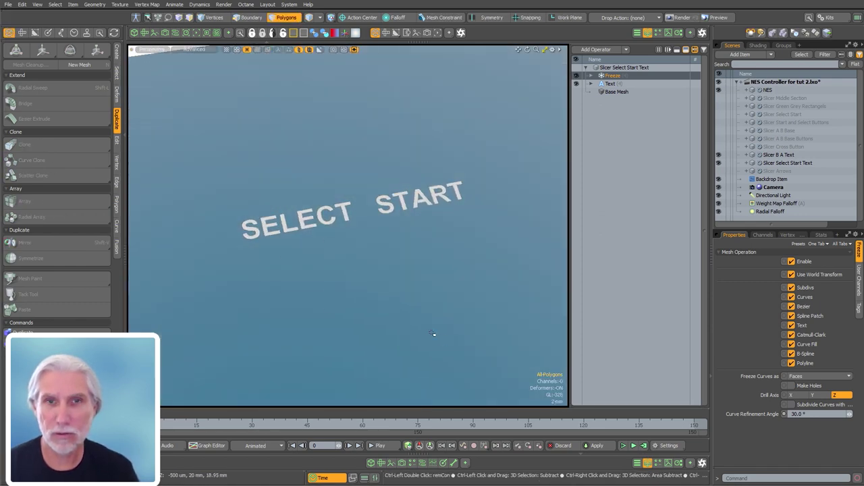
{"action": "left_click_drag", "start_coordinate": [301, 213], "coordinate": [349, 214], "text": "ctrl+alt"}
{"action": "left_click", "coordinate": [832, 413]}
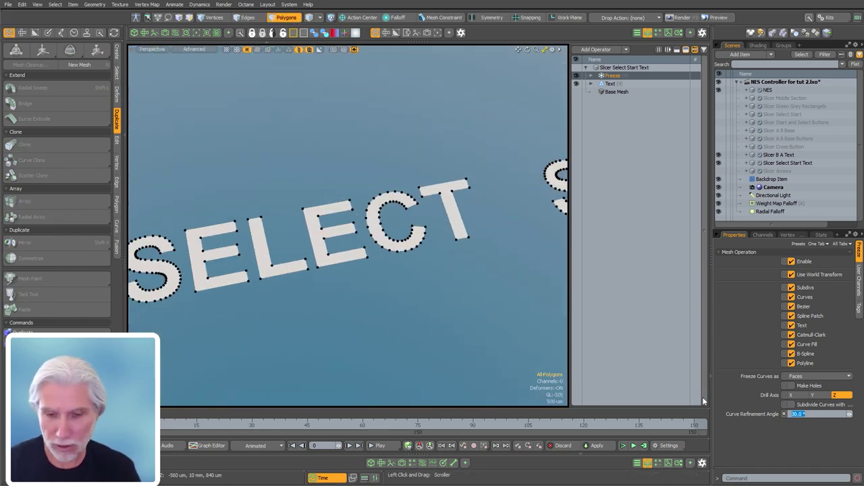
{"action": "type", "text": "40"}
{"action": "key", "text": "Return"}
Hide the vertex display on the isolated SELECT START lettering.
{"action": "scroll", "coordinate": [323, 253], "scroll_direction": "down", "scroll_amount": 3}
{"action": "key", "text": "ctrl+2"}
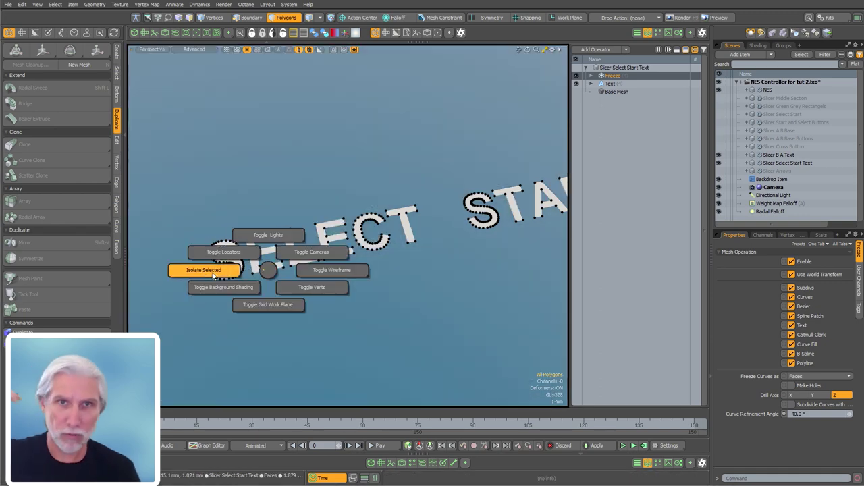
{"action": "left_click", "coordinate": [268, 270]}
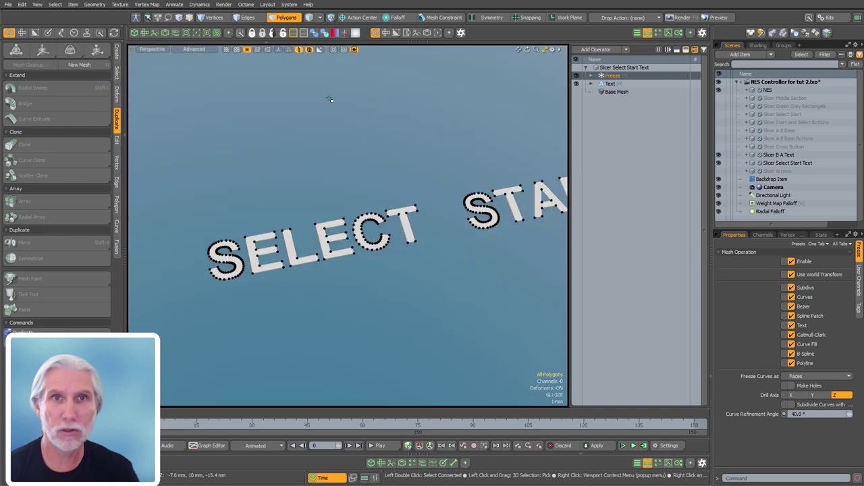
{"action": "key", "text": "grave"}
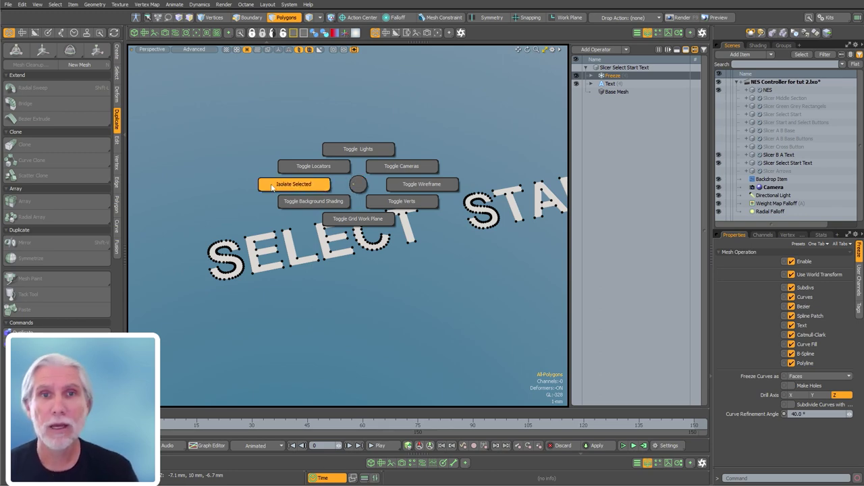
{"action": "left_click", "coordinate": [310, 186]}
{"action": "key", "text": "ctrl+2"}
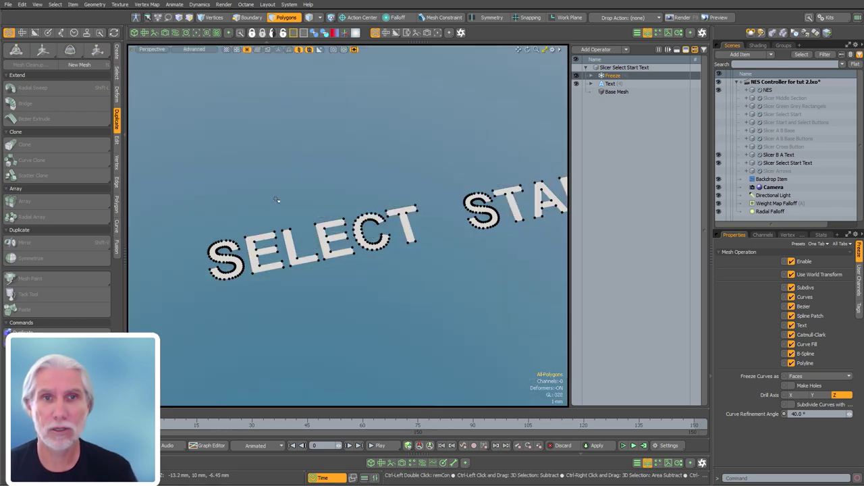
{"action": "key", "text": "ctrl+2"}
{"action": "left_click", "coordinate": [382, 220]}
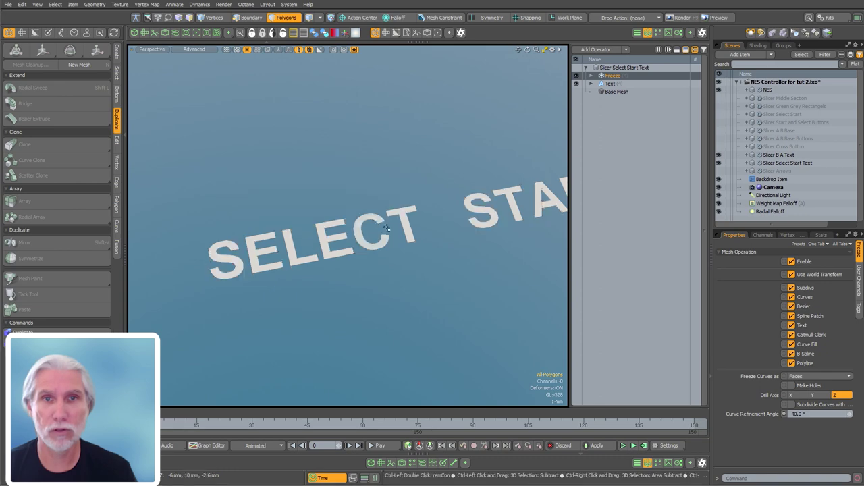
Turn off isolation so the whole controller is shown with the SELECT START lettering.
{"action": "key", "text": "ctrl+2"}
{"action": "key", "text": "ctrl+2"}
{"action": "left_click", "coordinate": [324, 223]}
{"action": "key", "text": "ctrl+2"}
{"action": "left_click", "coordinate": [355, 249]}
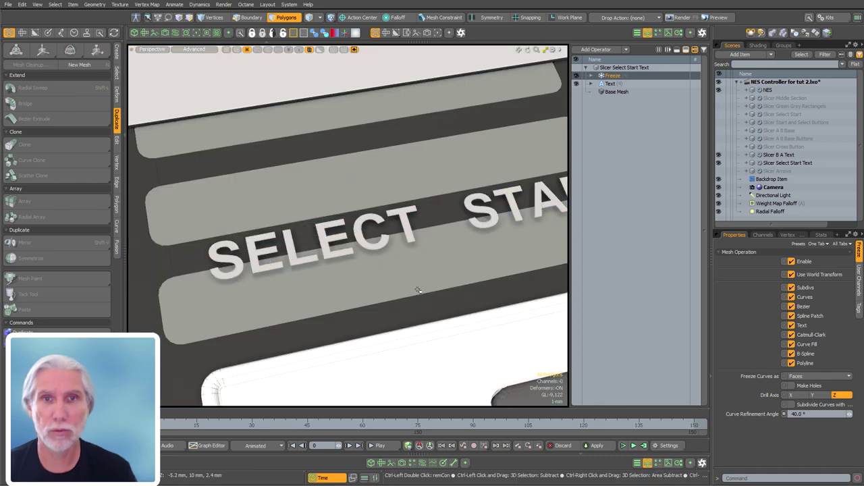
{"action": "key", "text": "ctrl+2"}
{"action": "left_click", "coordinate": [354, 289]}
{"action": "key", "text": "ctrl+2"}
{"action": "left_click", "coordinate": [301, 289]}
{"action": "scroll", "coordinate": [308, 287], "scroll_direction": "down", "scroll_amount": 4}
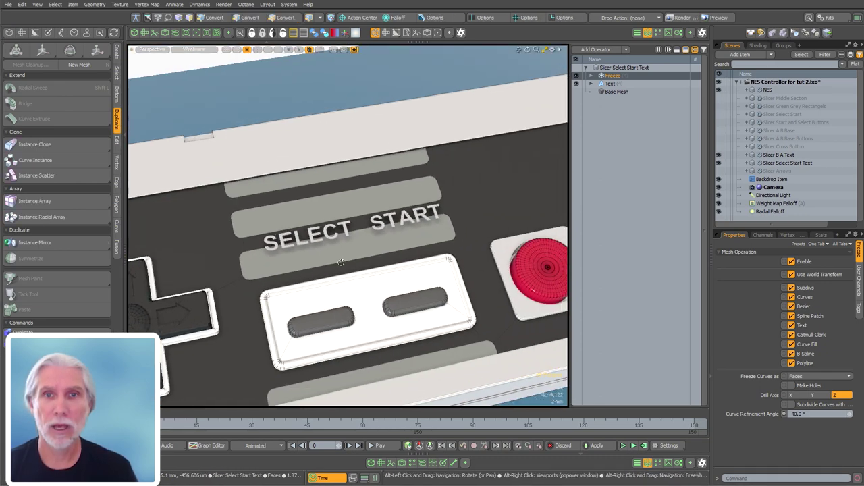
Add a Thicken mesh operation on top of the Freeze operation of Slicer Select Start Text.
{"action": "left_click_drag", "start_coordinate": [297, 289], "coordinate": [413, 211], "text": "alt"}
{"action": "key", "text": "3"}
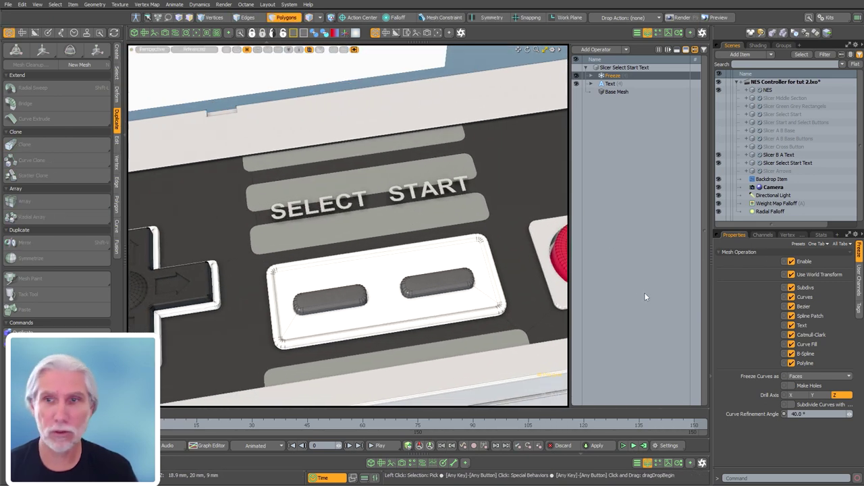
{"action": "double_click", "coordinate": [639, 256]}
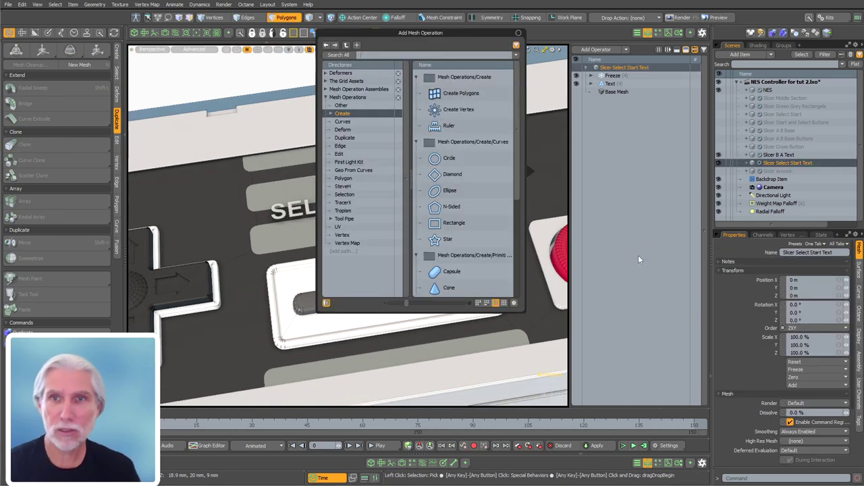
{"action": "type", "text": "ththick"}
{"action": "key", "text": "Return"}
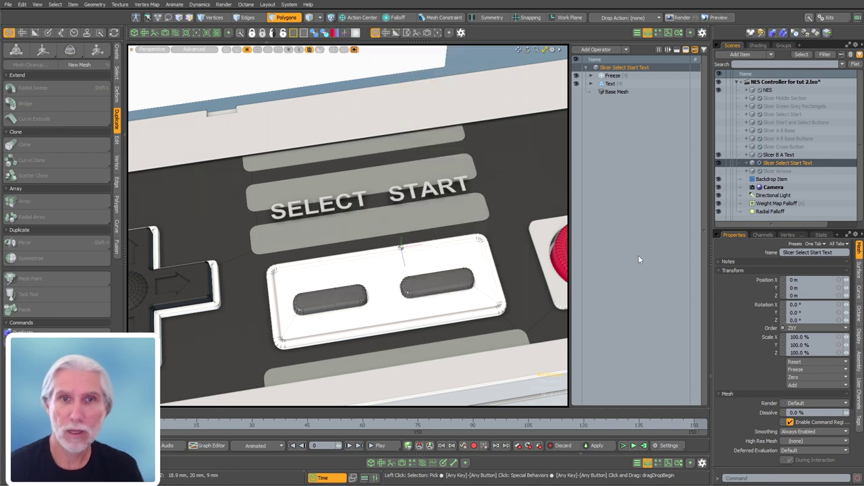
Thicken the SELECT START lettering downward through the controller surface with an offset of about -11.8 mm.
{"action": "left_click_drag", "start_coordinate": [370, 182], "coordinate": [400, 249], "text": "alt"}
{"action": "key", "text": "3"}
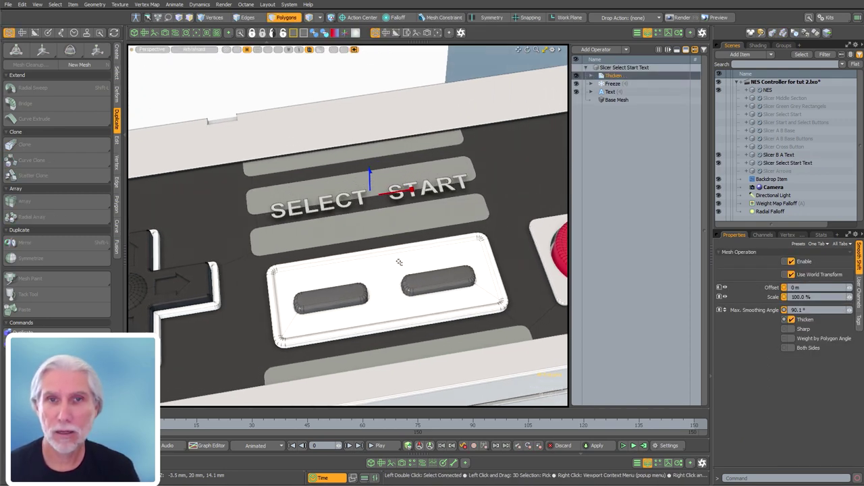
{"action": "key", "text": "c"}
{"action": "key", "text": "q"}
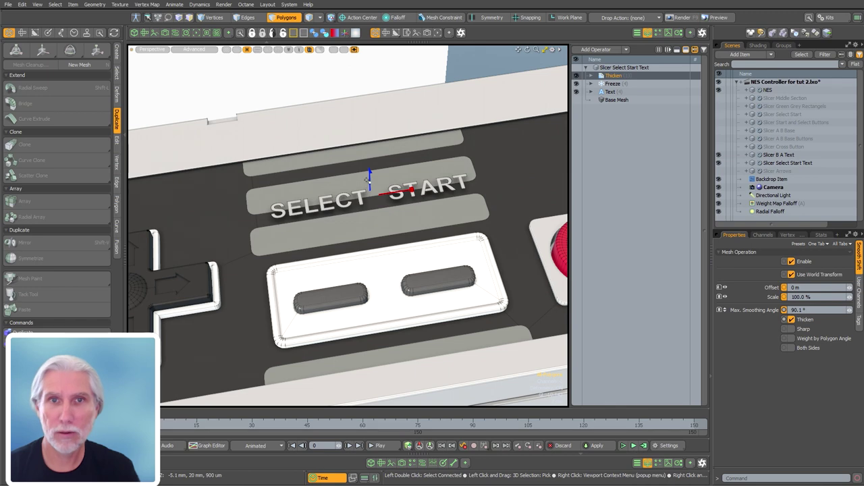
{"action": "left_click_drag", "start_coordinate": [368, 180], "coordinate": [406, 187]}
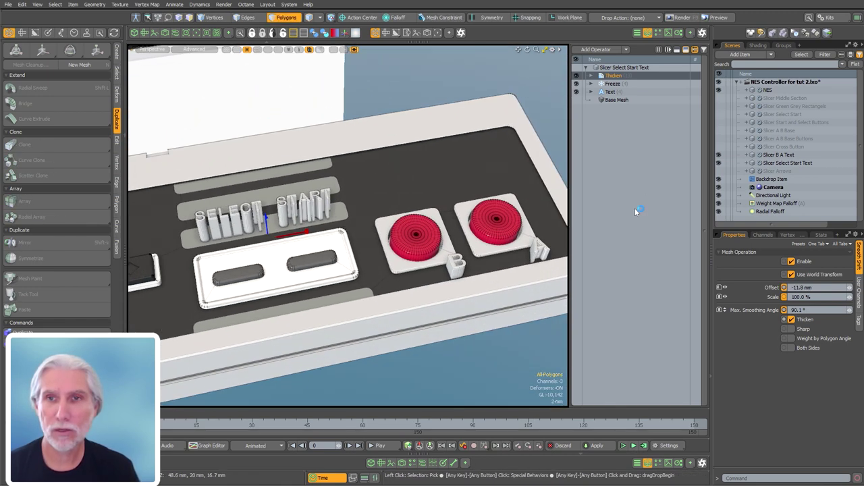
Add a Merge Meshes operation to Slicer Select Start Text with the existing mesh Slicer B A Text as its source.
{"action": "double_click", "coordinate": [635, 208]}
{"action": "type", "text": "merge"}
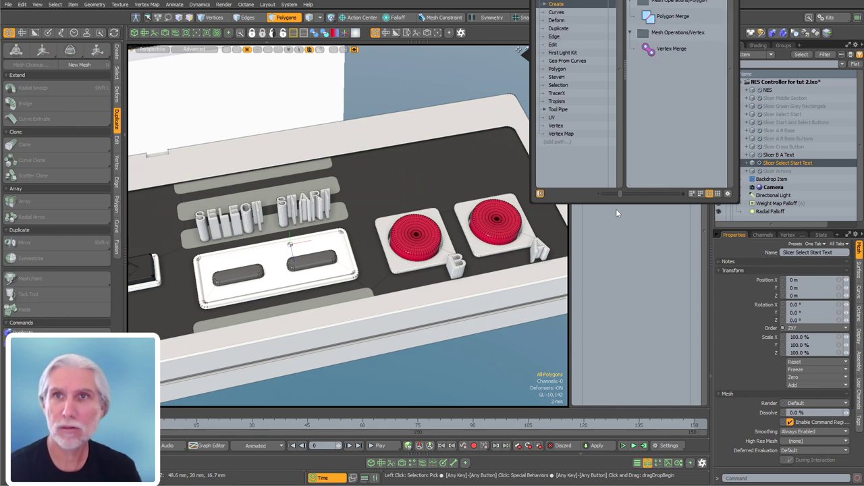
{"action": "key", "text": "Return"}
{"action": "left_click", "coordinate": [591, 75]}
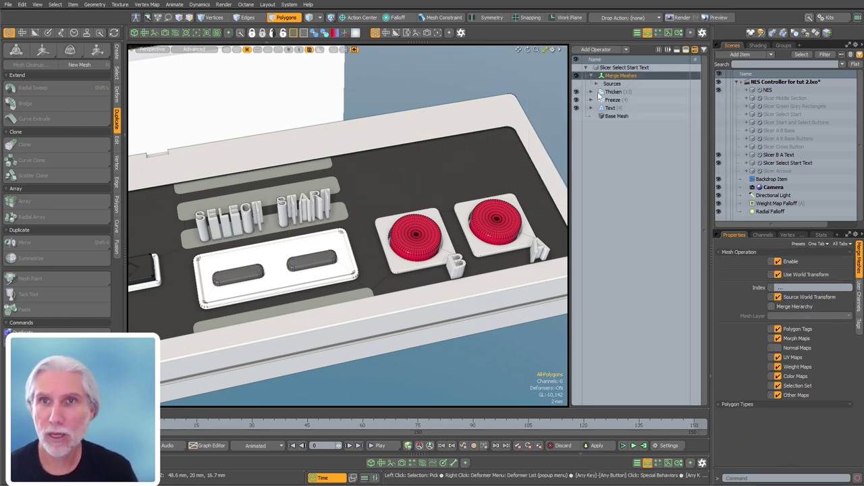
{"action": "left_click", "coordinate": [625, 91]}
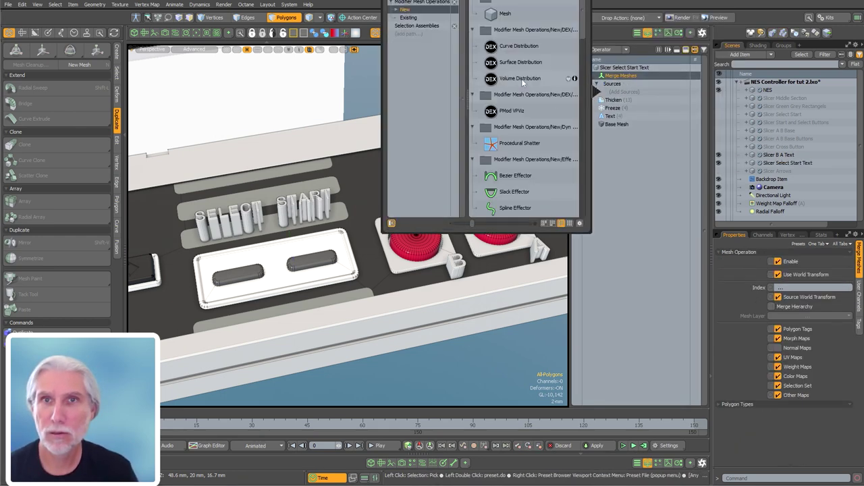
{"action": "left_click", "coordinate": [407, 17]}
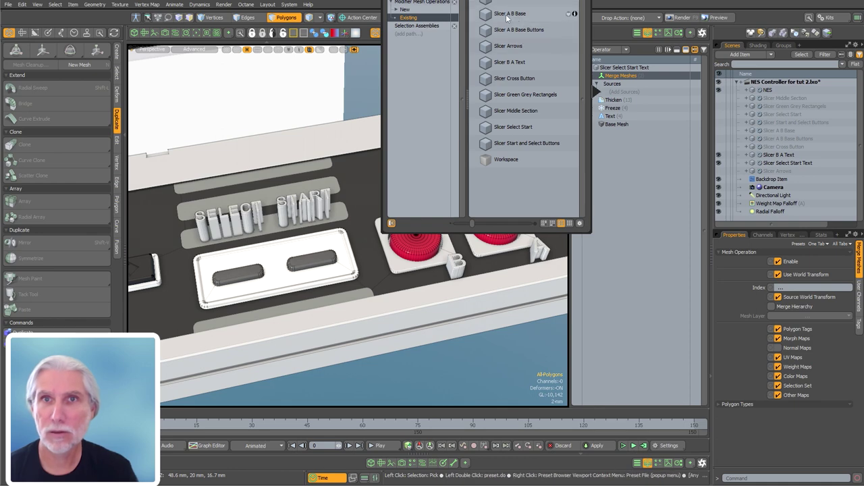
{"action": "left_click", "coordinate": [514, 61]}
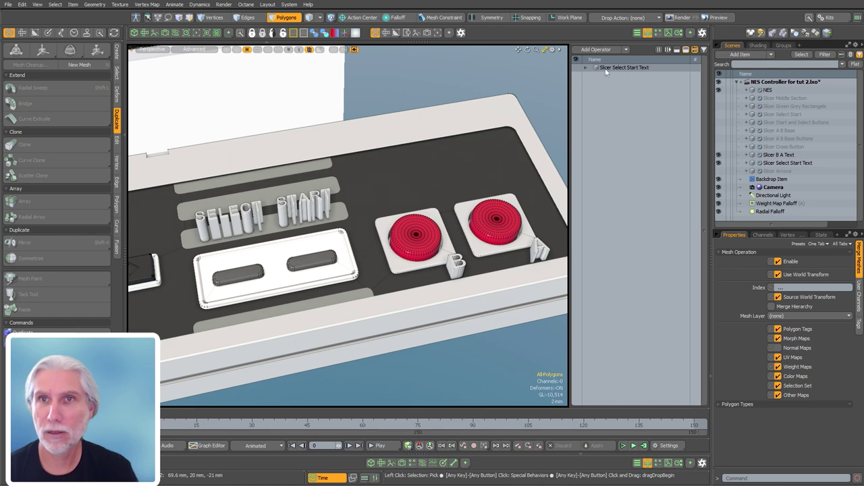
Check the Merge Meshes source of Slicer Select Start Text and hide the separate Slicer B A Text mesh.
{"action": "left_click", "coordinate": [586, 68]}
{"action": "left_click", "coordinate": [592, 76]}
{"action": "left_click", "coordinate": [592, 76]}
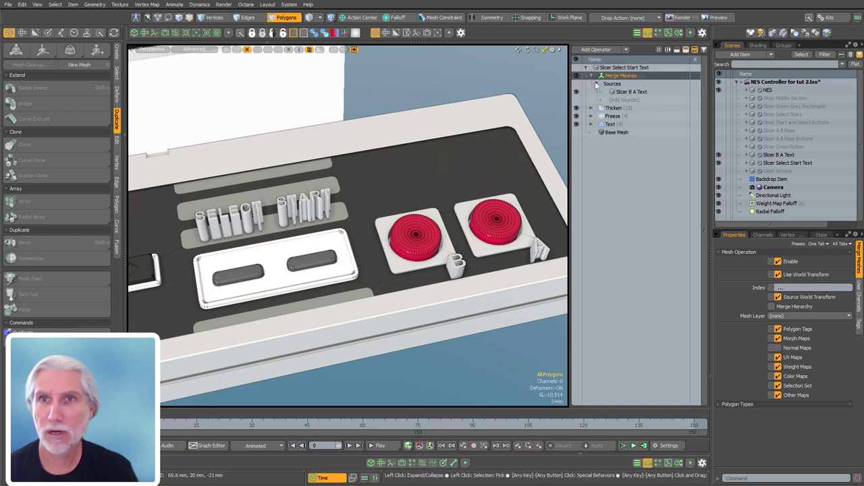
{"action": "left_click", "coordinate": [596, 84]}
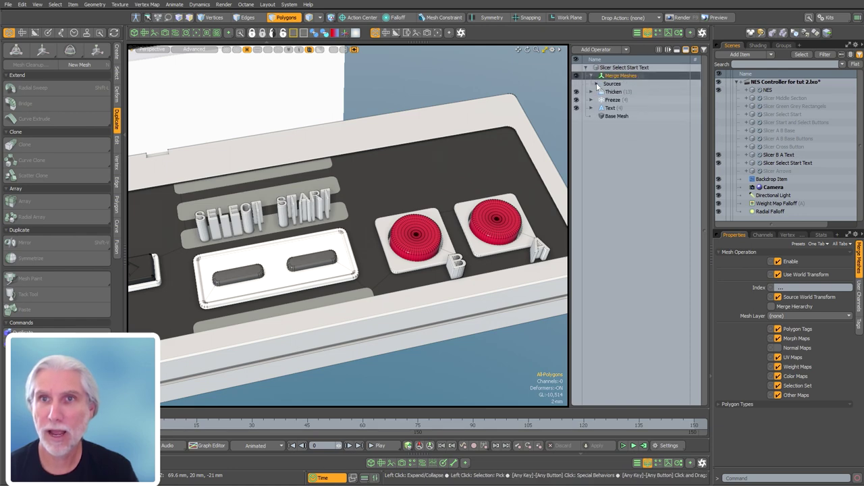
{"action": "left_click", "coordinate": [718, 155]}
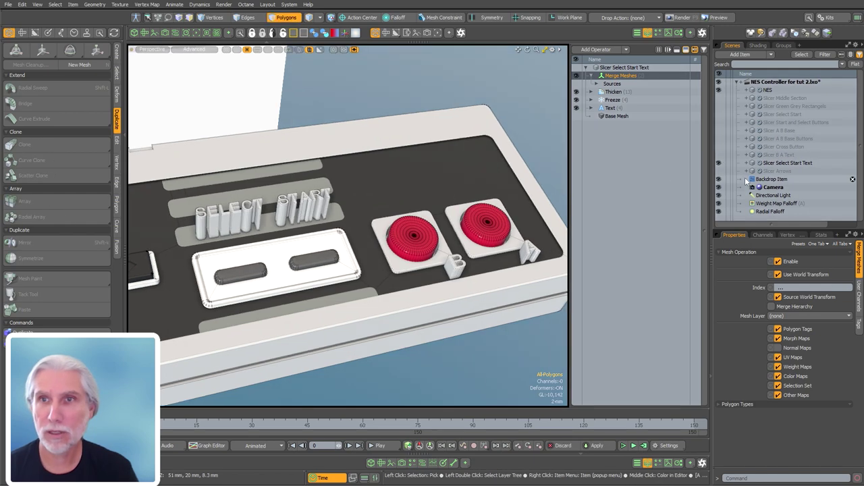
{"action": "left_click_drag", "start_coordinate": [476, 189], "coordinate": [546, 173], "text": "alt"}
{"action": "scroll", "coordinate": [385, 231], "scroll_direction": "down", "scroll_amount": 3}
Select the NES mesh to bring up its operation stack and hide the Slicer Select Start Text mesh.
{"action": "left_click", "coordinate": [638, 135]}
{"action": "left_click", "coordinate": [768, 90]}
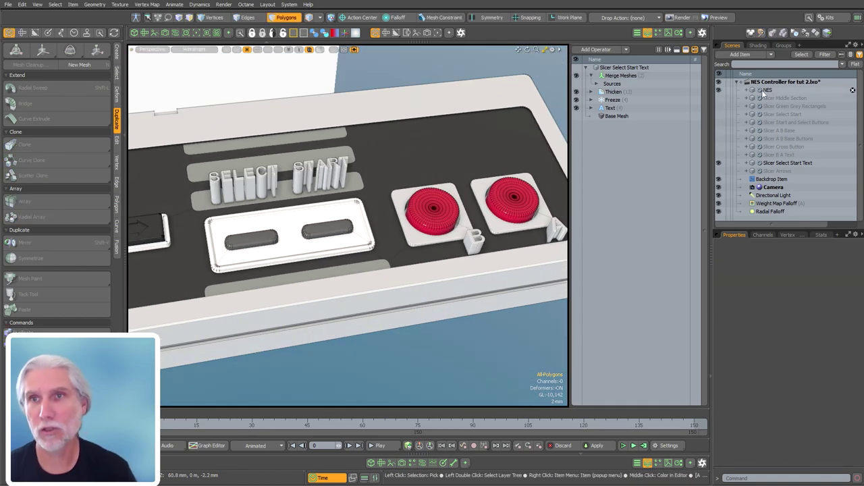
{"action": "left_click", "coordinate": [451, 115]}
{"action": "double_click", "coordinate": [451, 115]}
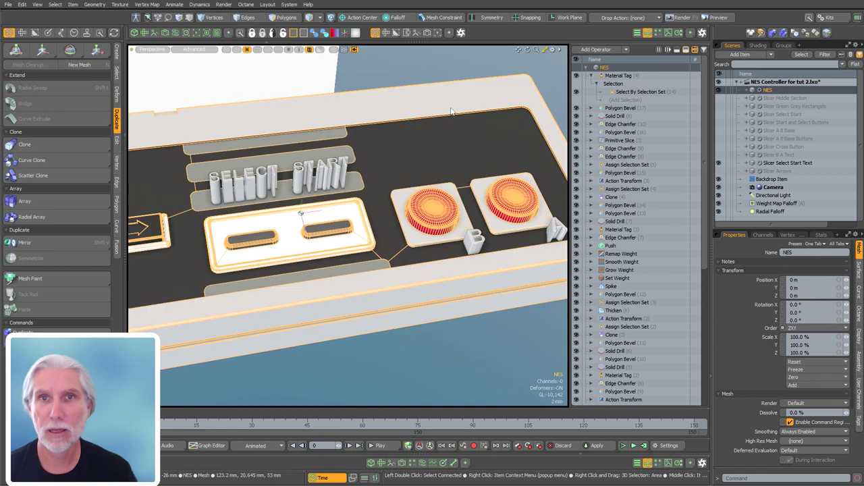
{"action": "left_click_drag", "start_coordinate": [473, 202], "coordinate": [459, 211], "text": "alt"}
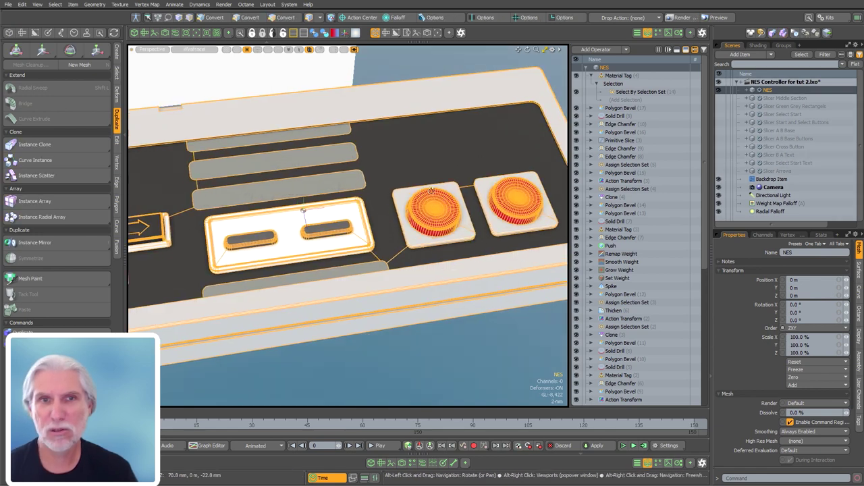
Add a Solid Drill mesh operation to the NES mesh's operation stack.
{"action": "type", "text": "n"}
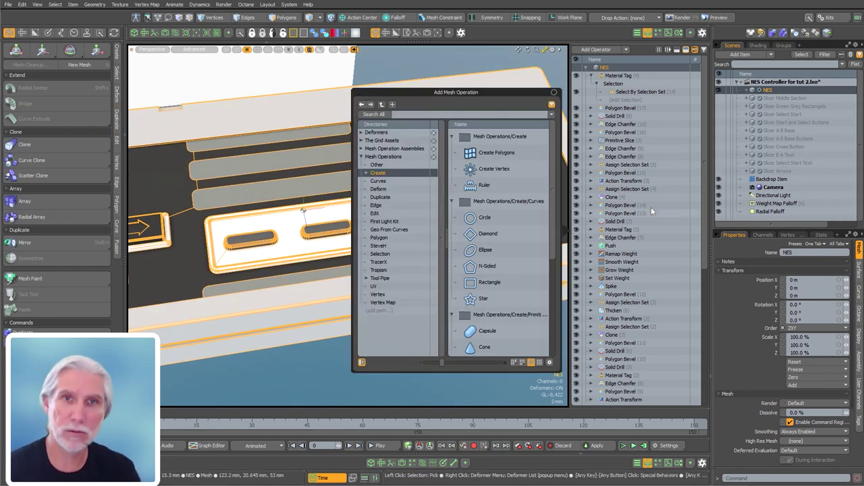
{"action": "type", "text": "cap"}
{"action": "key", "text": "BackSpace"}
{"action": "key", "text": "BackSpace"}
{"action": "key", "text": "BackSpace"}
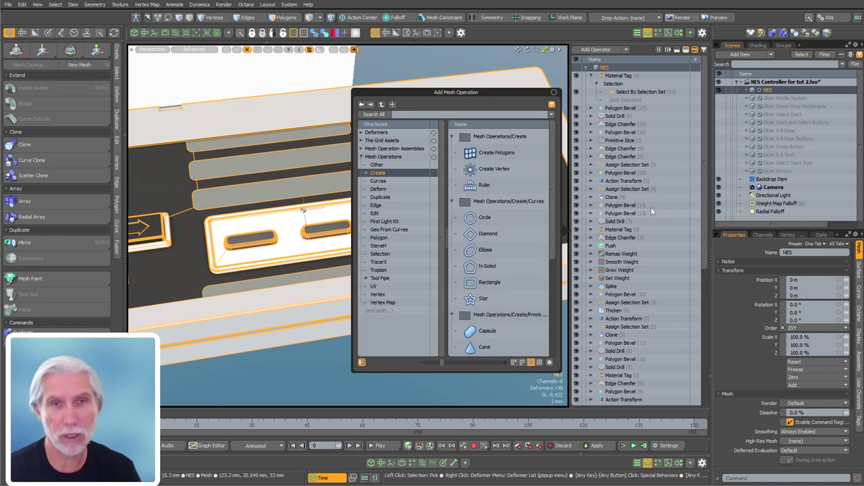
{"action": "type", "text": "solid"}
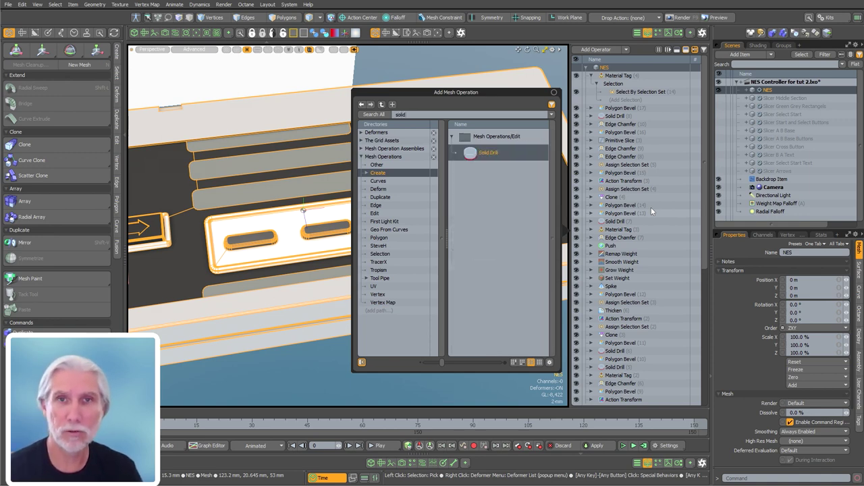
{"action": "key", "text": "Return"}
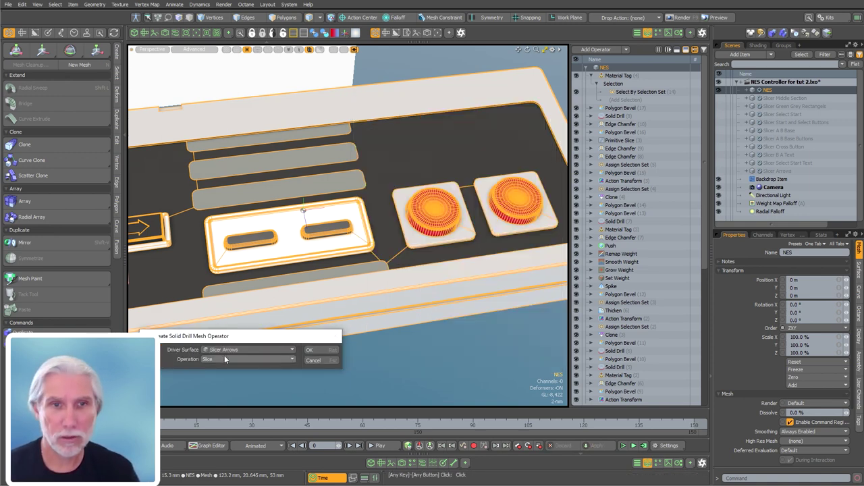
Create the Solid Drill as a Stencil operation with Slicer Select Start Text as its driver surface.
{"action": "left_click", "coordinate": [223, 358]}
{"action": "left_click", "coordinate": [223, 355]}
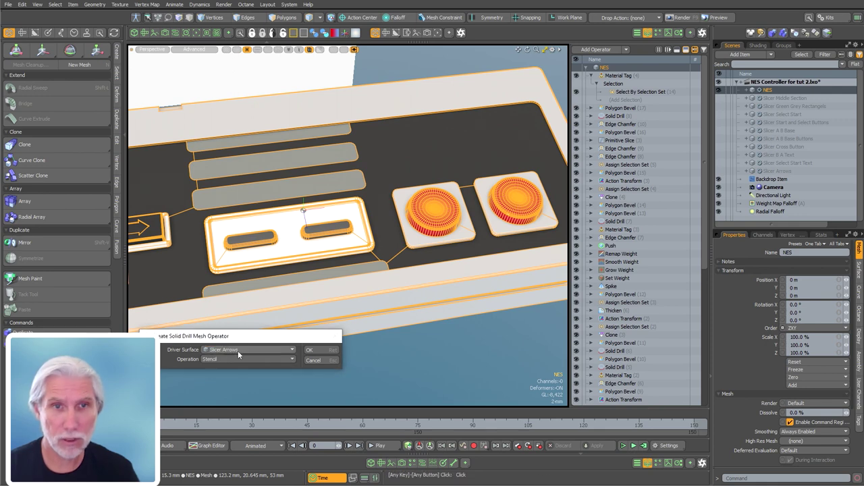
{"action": "left_click", "coordinate": [258, 350]}
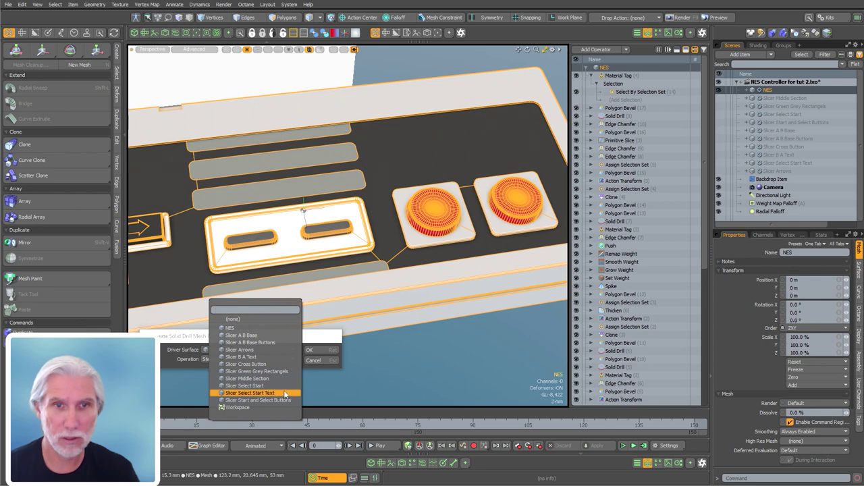
{"action": "left_click", "coordinate": [285, 393]}
{"action": "left_click", "coordinate": [309, 350]}
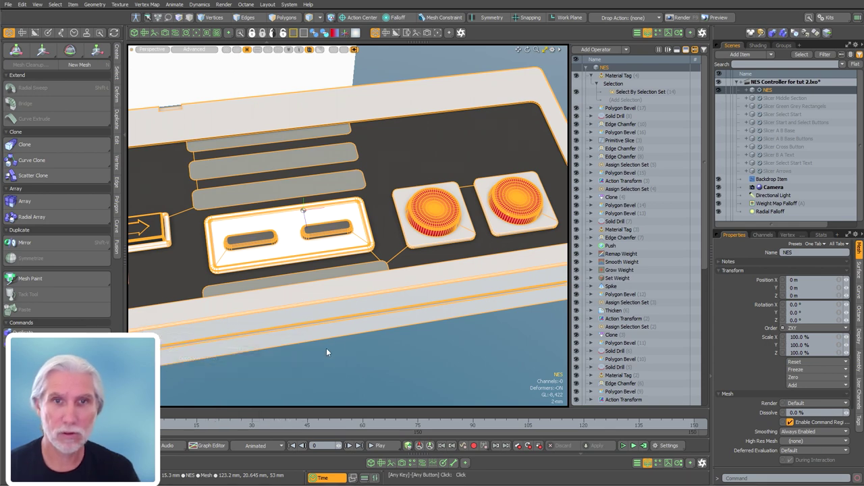
Assign the material name Button Red Plastic to the stencilled SELECT START and B A lettering.
{"action": "mouse_move", "coordinate": [424, 261]}
{"action": "left_mouse_down", "text": "alt"}
{"action": "mouse_move", "coordinate": [445, 276]}
{"action": "mouse_move", "coordinate": [417, 262]}
{"action": "left_mouse_up", "text": "alt"}
{"action": "left_click", "coordinate": [807, 297]}
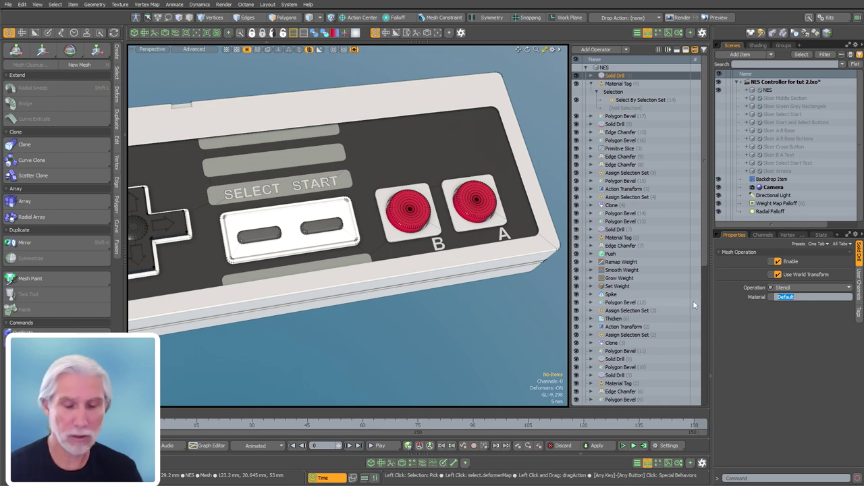
{"action": "type", "text": "Button"}
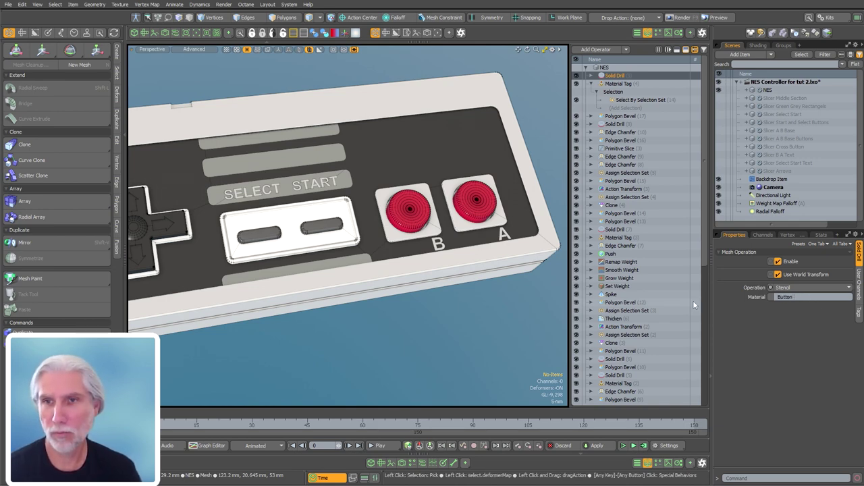
{"action": "type", "text": " Red Plastic"}
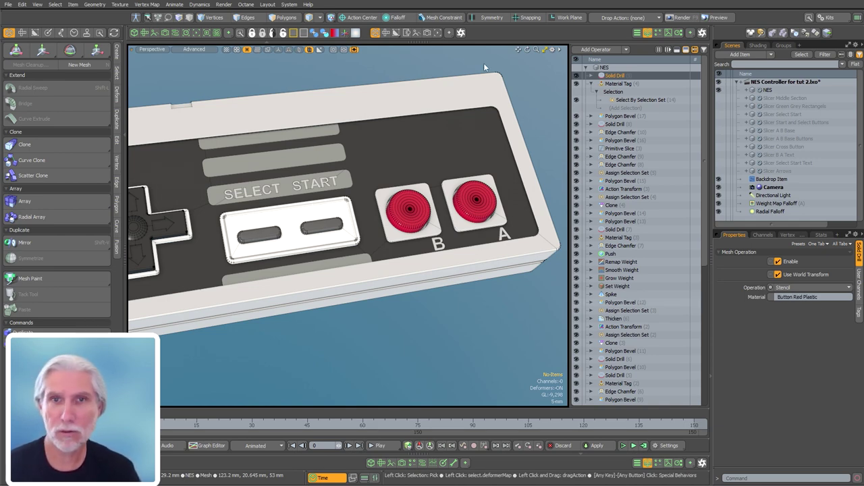
Examine the stencilled lettering on the controller and compare it with the Nintendo logo on the backdrop image.
{"action": "mouse_move", "coordinate": [458, 294]}
{"action": "left_mouse_down", "text": "alt"}
{"action": "mouse_move", "coordinate": [434, 309]}
{"action": "mouse_move", "coordinate": [444, 297]}
{"action": "left_mouse_up", "text": "alt"}
{"action": "left_click_drag", "start_coordinate": [286, 165], "coordinate": [387, 239], "text": "ctrl+alt"}
{"action": "left_click_drag", "start_coordinate": [360, 260], "coordinate": [316, 302], "text": "alt+shift"}
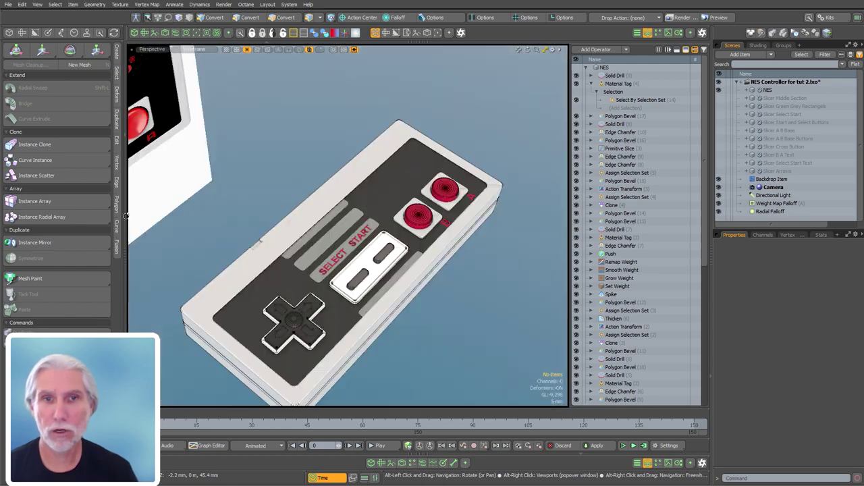
{"action": "left_click_drag", "start_coordinate": [338, 229], "coordinate": [461, 155], "text": "alt"}
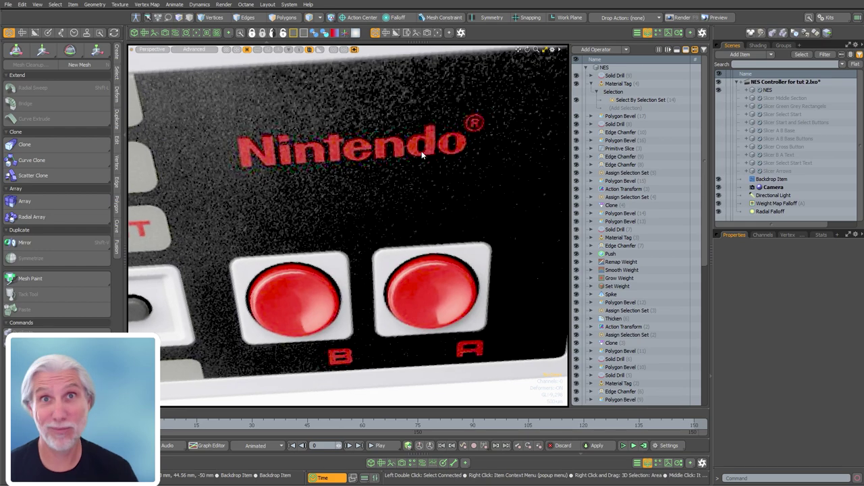
{"action": "left_click_drag", "start_coordinate": [453, 258], "coordinate": [418, 297], "text": "ctrl+alt"}
{"action": "mouse_move", "coordinate": [418, 298]}
{"action": "left_mouse_down", "text": "alt+shift"}
{"action": "mouse_move", "coordinate": [395, 282]}
{"action": "mouse_move", "coordinate": [335, 283]}
{"action": "left_mouse_up", "text": "alt+shift"}
{"action": "left_click_drag", "start_coordinate": [335, 282], "coordinate": [378, 289], "text": "ctrl+alt"}
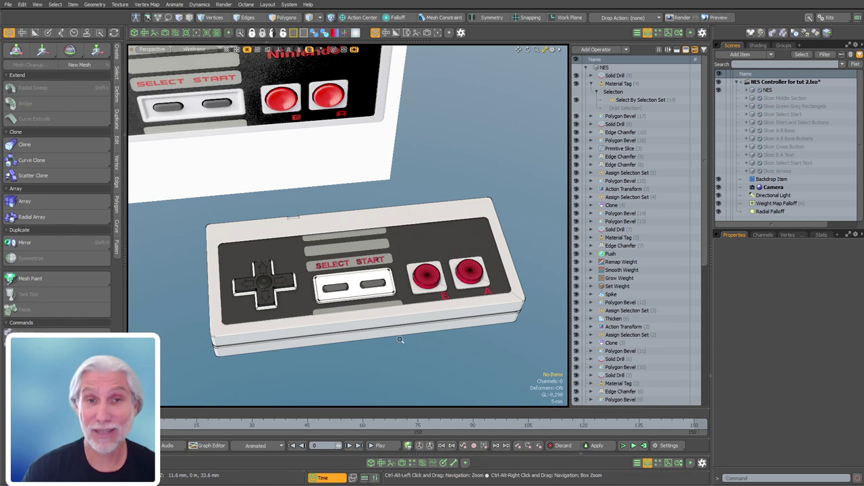
{"action": "left_click_drag", "start_coordinate": [401, 342], "coordinate": [423, 343], "text": "ctrl+alt"}
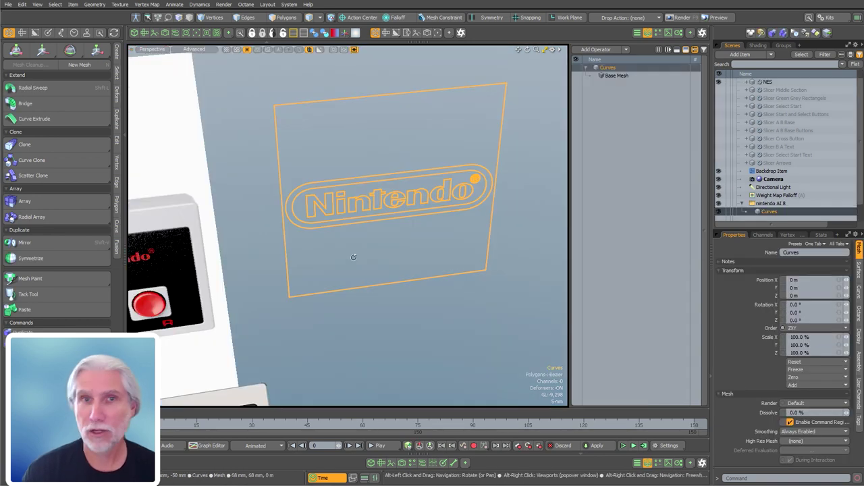
Delete the square frame and rounded outlines around the imported Nintendo logo curves, keeping only the lettering and registered mark.
{"action": "mouse_move", "coordinate": [353, 257]}
{"action": "left_mouse_down", "text": "alt"}
{"action": "mouse_move", "coordinate": [336, 220]}
{"action": "mouse_move", "coordinate": [415, 239]}
{"action": "mouse_move", "coordinate": [348, 257]}
{"action": "left_mouse_up", "text": "alt"}
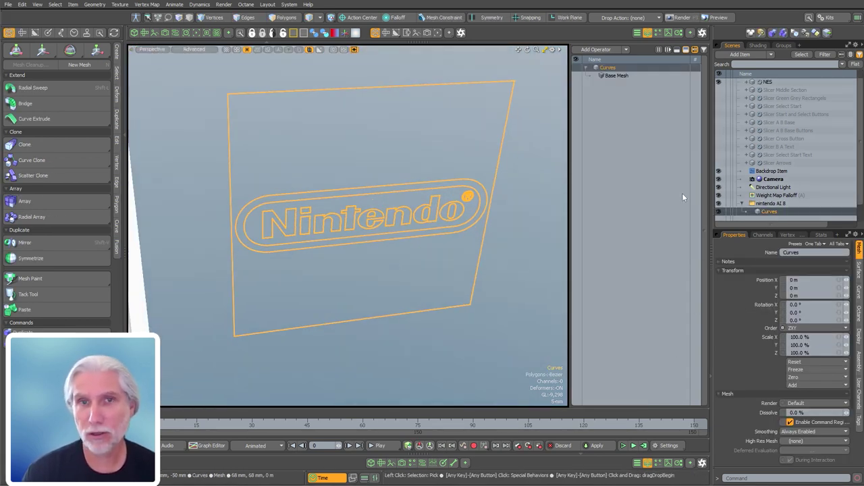
{"action": "key", "text": "3"}
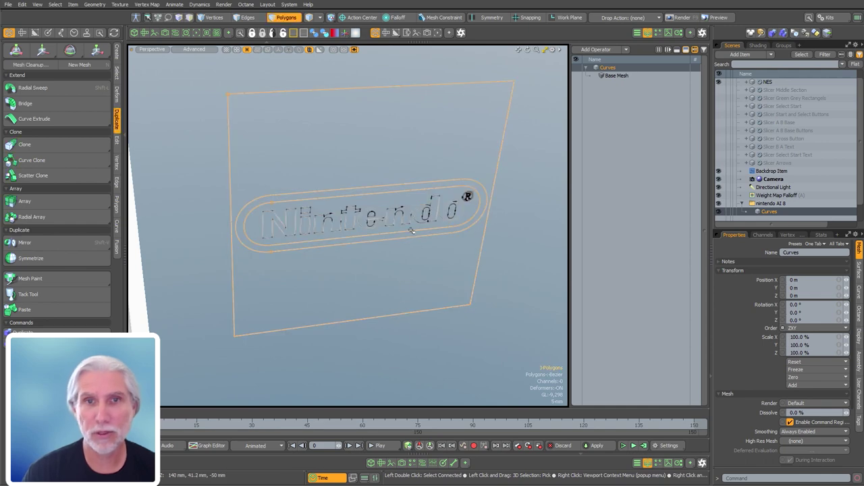
{"action": "left_click", "coordinate": [411, 231]}
{"action": "left_click_drag", "start_coordinate": [413, 231], "coordinate": [398, 277], "text": "alt"}
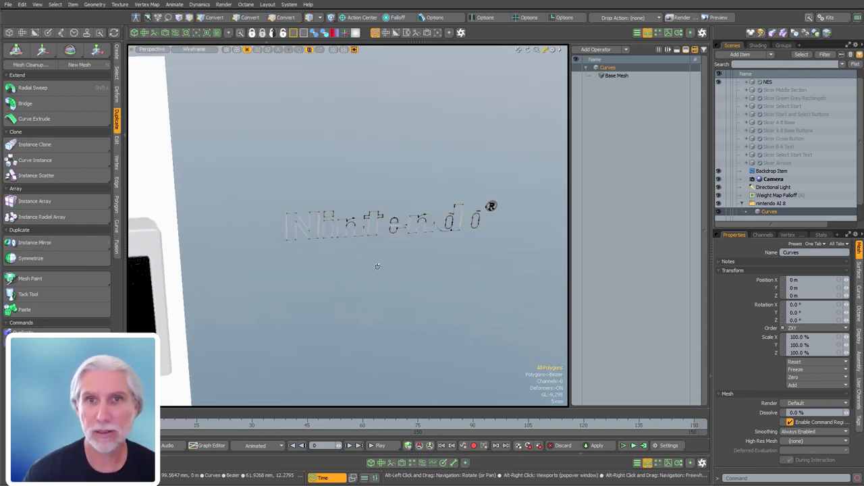
Add a Freeze mesh operation to the Nintendo logo Curves mesh.
{"action": "double_click", "coordinate": [626, 238]}
{"action": "type", "text": "freeze"}
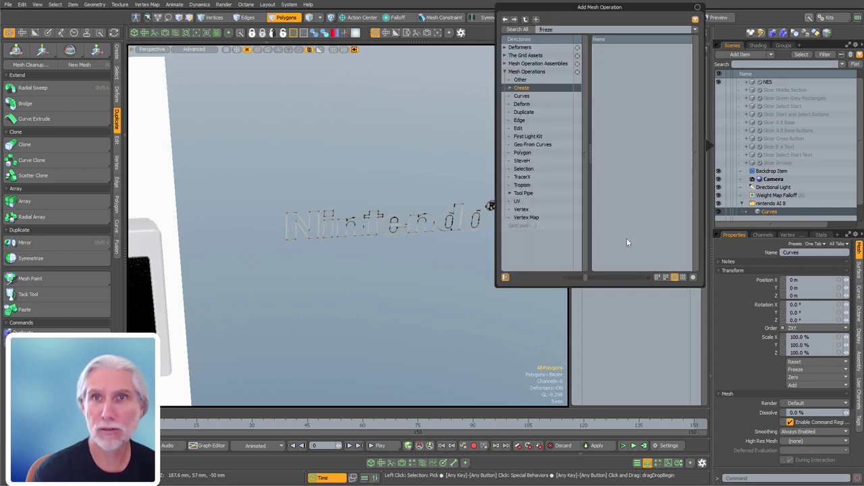
{"action": "key", "text": "BackSpace"}
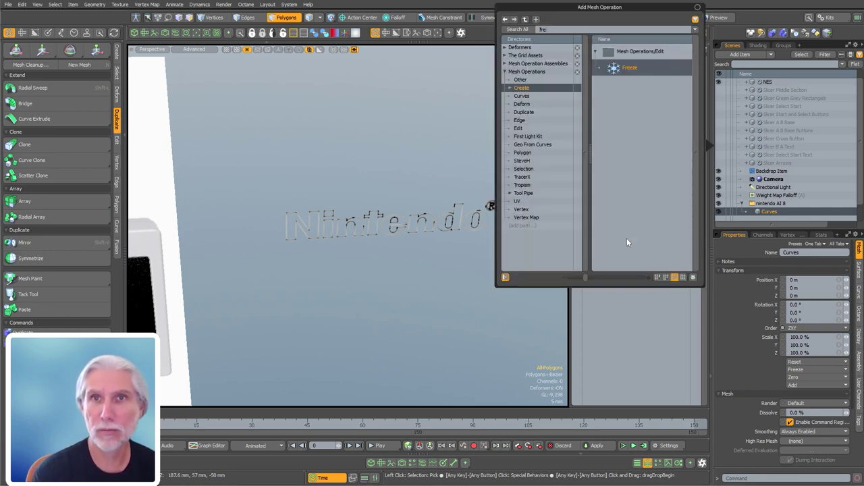
{"action": "key", "text": "Escape"}
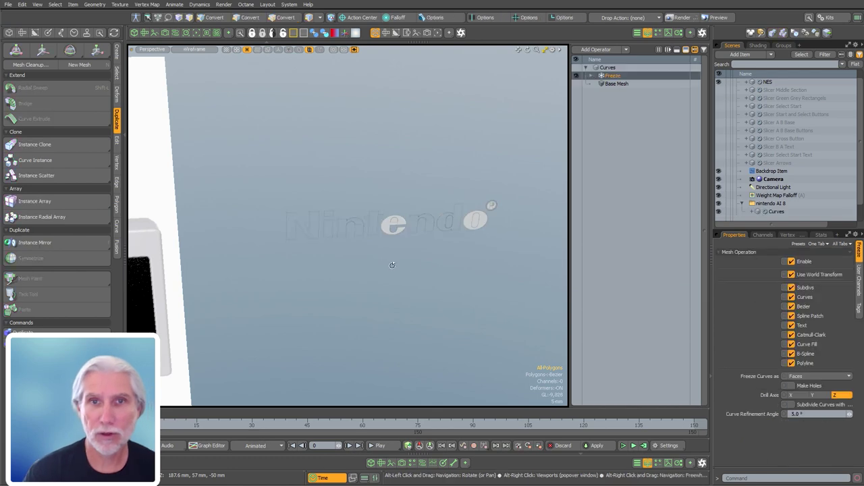
Keep Freeze Curves as set to Faces and enable Make Holes for the Nintendo logo.
{"action": "left_click_drag", "start_coordinate": [392, 264], "coordinate": [414, 254], "text": "alt"}
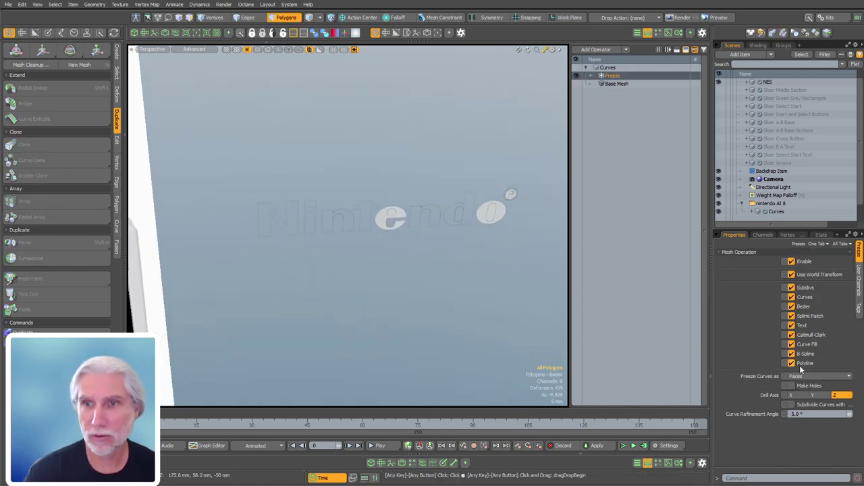
{"action": "left_click", "coordinate": [819, 376]}
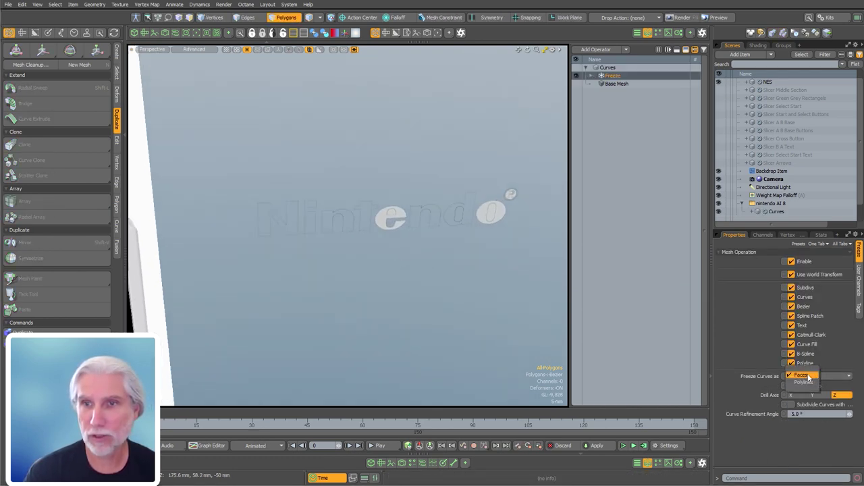
{"action": "left_click", "coordinate": [801, 375]}
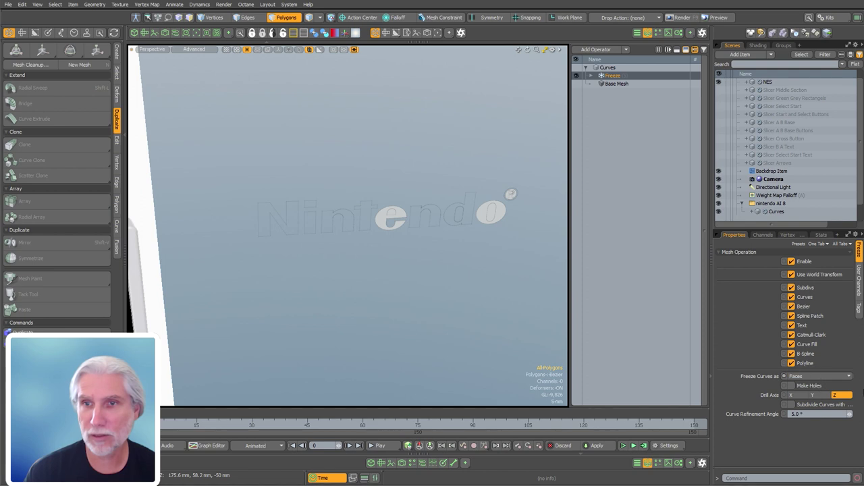
{"action": "left_click", "coordinate": [812, 386]}
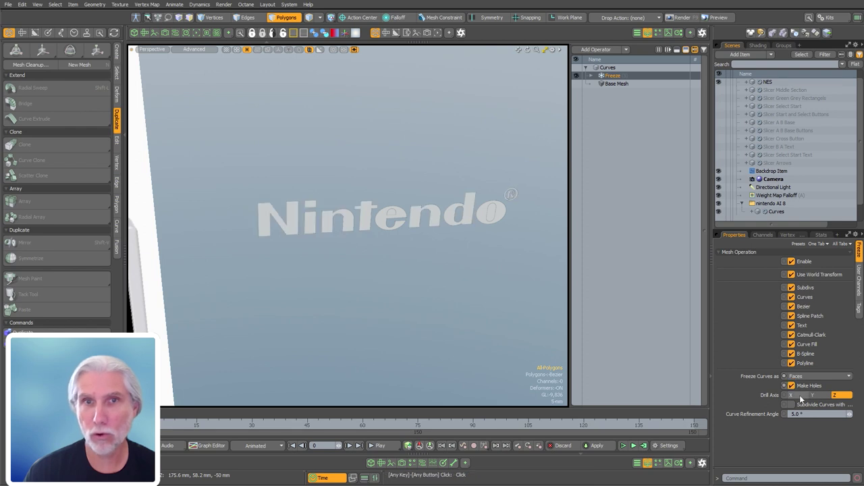
Inspect the holes in the logo letters and bake the Freeze operation into the Curves base mesh.
{"action": "mouse_move", "coordinate": [399, 295]}
{"action": "left_mouse_down", "text": "alt"}
{"action": "mouse_move", "coordinate": [380, 268]}
{"action": "mouse_move", "coordinate": [401, 308]}
{"action": "left_mouse_up", "text": "alt"}
{"action": "left_click_drag", "start_coordinate": [494, 202], "coordinate": [611, 223], "text": "ctrl+alt"}
{"action": "left_click_drag", "start_coordinate": [565, 262], "coordinate": [526, 194], "text": "alt+shift"}
{"action": "left_click_drag", "start_coordinate": [382, 278], "coordinate": [388, 247], "text": "alt+shift"}
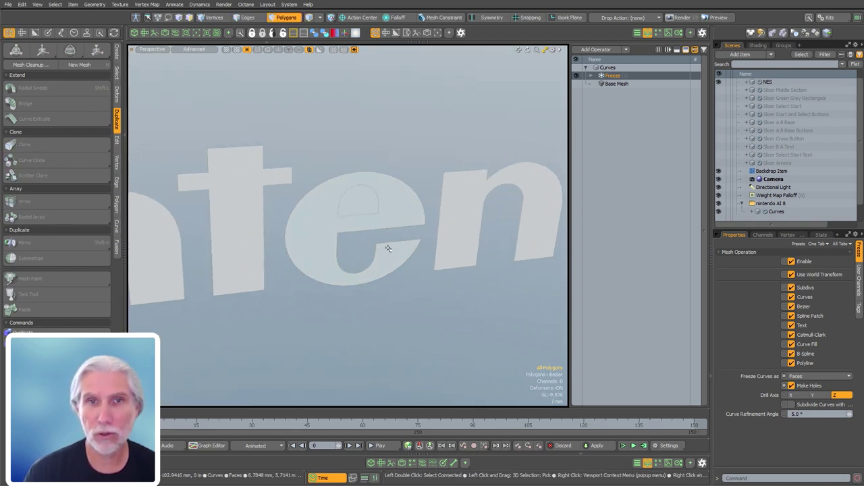
{"action": "mouse_move", "coordinate": [457, 231]}
{"action": "left_mouse_down", "text": "ctrl+alt"}
{"action": "mouse_move", "coordinate": [471, 239]}
{"action": "mouse_move", "coordinate": [456, 246]}
{"action": "left_mouse_up", "text": "ctrl+alt"}
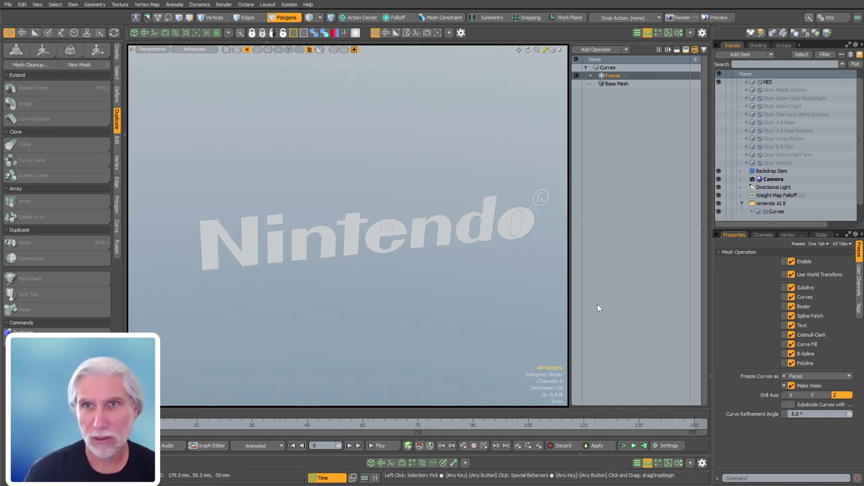
{"action": "right_click", "coordinate": [608, 76]}
{"action": "left_click", "coordinate": [611, 165]}
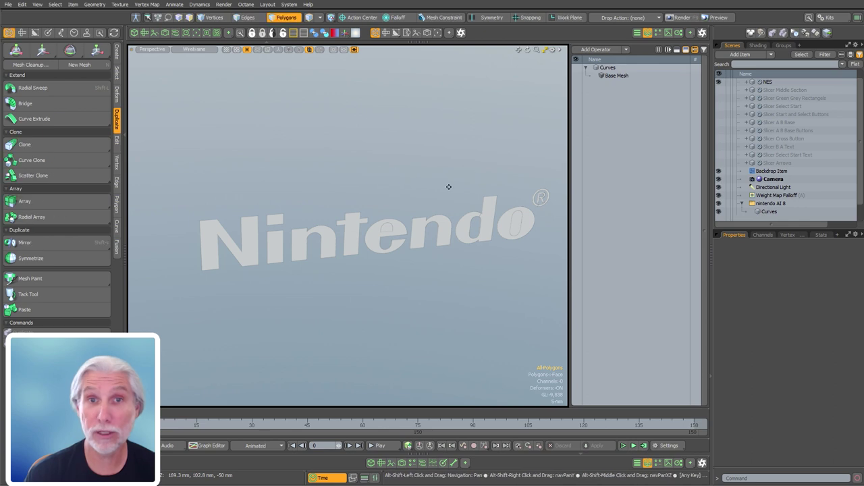
Run Mesh Cleanup on the frozen Nintendo logo mesh.
{"action": "right_click", "coordinate": [447, 280]}
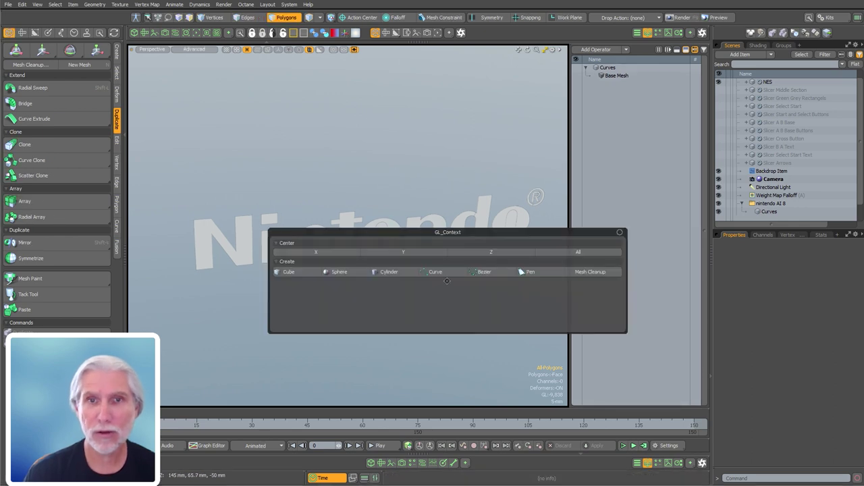
{"action": "left_click", "coordinate": [591, 272]}
{"action": "left_click", "coordinate": [334, 314]}
{"action": "left_click", "coordinate": [295, 326]}
{"action": "right_click", "coordinate": [295, 328]}
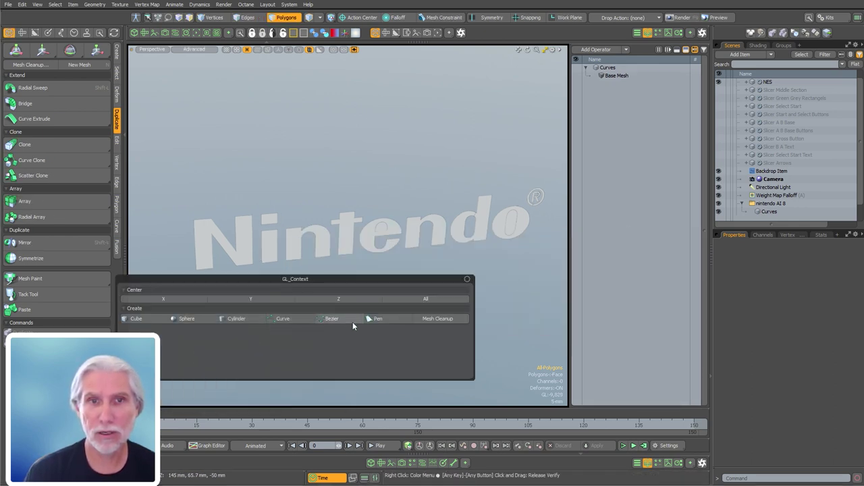
{"action": "left_click", "coordinate": [513, 222]}
{"action": "left_click_drag", "start_coordinate": [451, 274], "coordinate": [467, 288], "text": "alt"}
{"action": "left_click", "coordinate": [466, 288]}
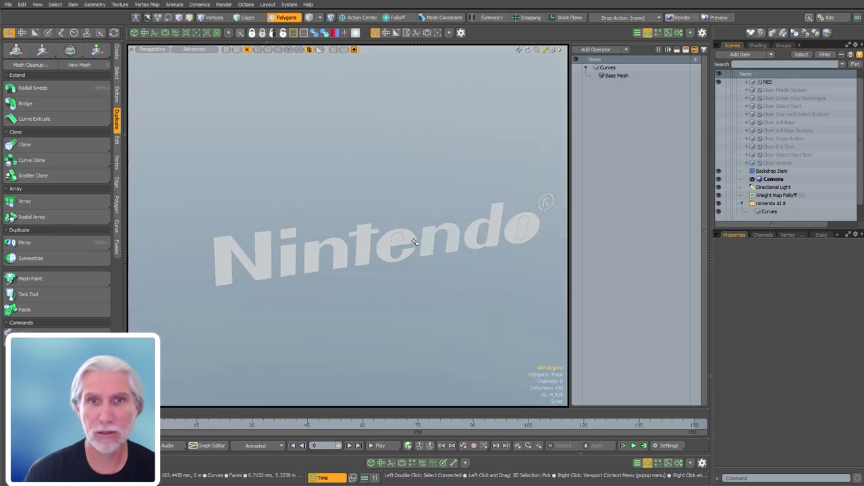
Build a new polygon from the inner and outer vertices around the upper-right part of the letter e.
{"action": "scroll", "coordinate": [432, 268], "scroll_direction": "up", "scroll_amount": 3}
{"action": "left_click_drag", "start_coordinate": [561, 233], "coordinate": [463, 233], "text": "alt+shift"}
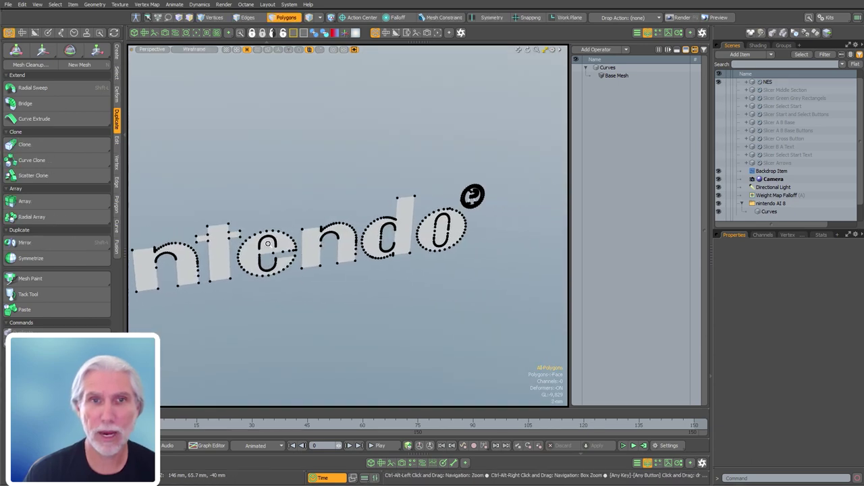
{"action": "scroll", "coordinate": [342, 245], "scroll_direction": "up", "scroll_amount": 6}
{"action": "key", "text": "1"}
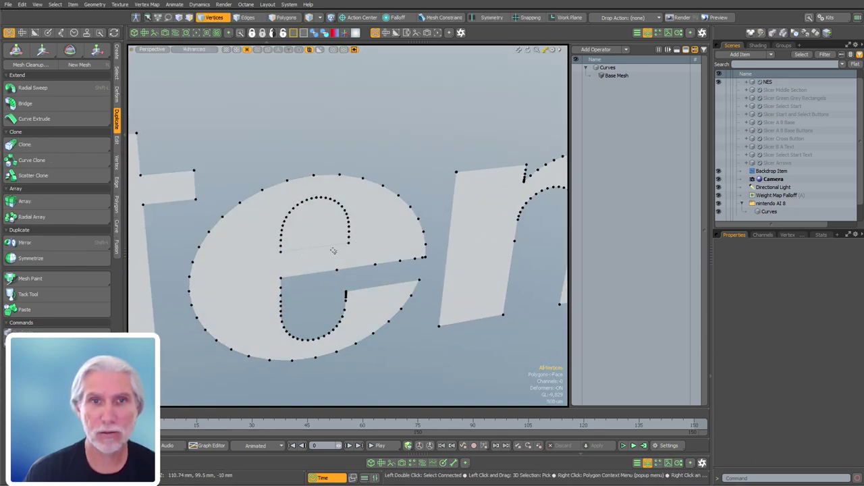
{"action": "left_click", "coordinate": [349, 244]}
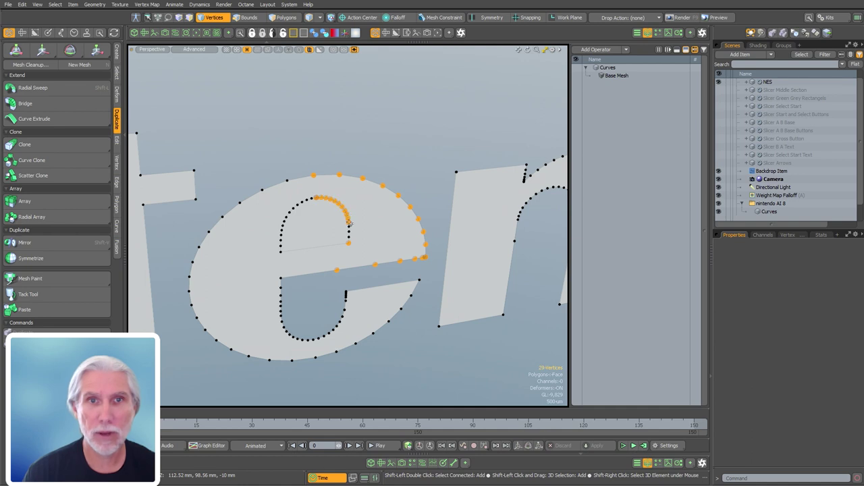
{"action": "left_click", "coordinate": [388, 247]}
Check the new upper-right polygon of the letter e against the original face it overlaps.
{"action": "key", "text": "3"}
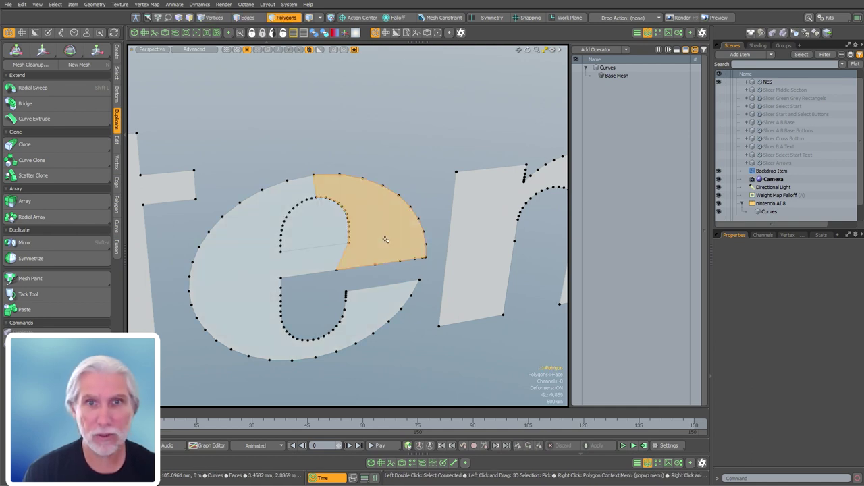
{"action": "left_click", "coordinate": [387, 240]}
{"action": "left_click", "coordinate": [409, 327]}
{"action": "left_click", "coordinate": [223, 287]}
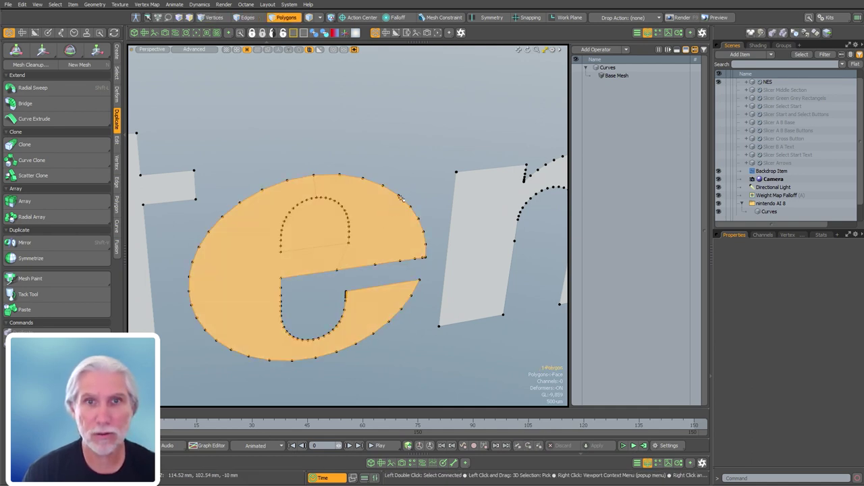
{"action": "left_click", "coordinate": [223, 286], "text": "ctrl"}
{"action": "left_click_drag", "start_coordinate": [275, 156], "coordinate": [439, 276]}
{"action": "left_click", "coordinate": [289, 236], "text": "ctrl"}
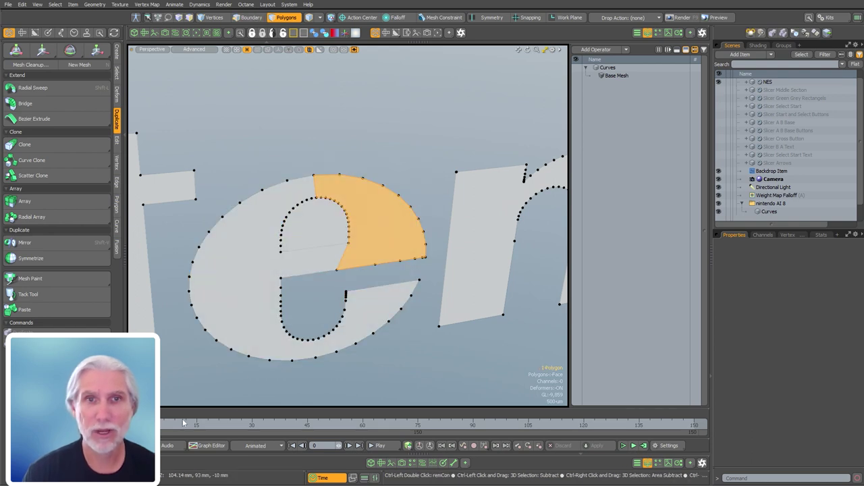
{"action": "left_click_drag", "start_coordinate": [337, 295], "coordinate": [342, 218], "text": "alt"}
{"action": "left_click", "coordinate": [320, 131]}
{"action": "left_click_drag", "start_coordinate": [315, 130], "coordinate": [326, 135], "text": "alt"}
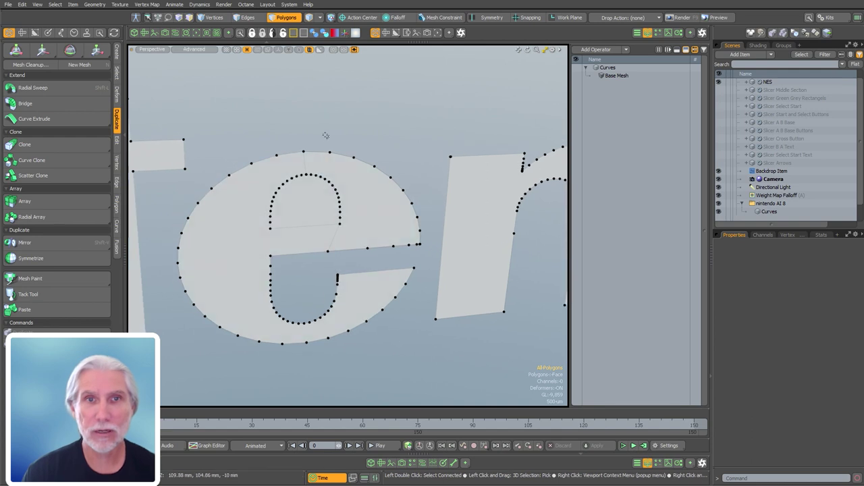
Build a polygon from the inner and outer vertices around the upper-left part of the letter e.
{"action": "key", "text": "1"}
{"action": "left_click", "coordinate": [302, 151]}
{"action": "scroll", "coordinate": [307, 172], "scroll_direction": "up", "scroll_amount": 2}
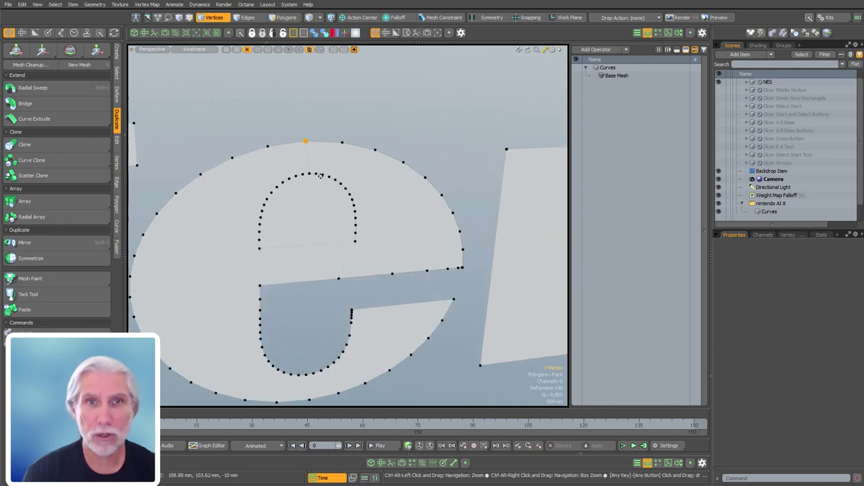
{"action": "left_click", "coordinate": [308, 174], "text": "shift"}
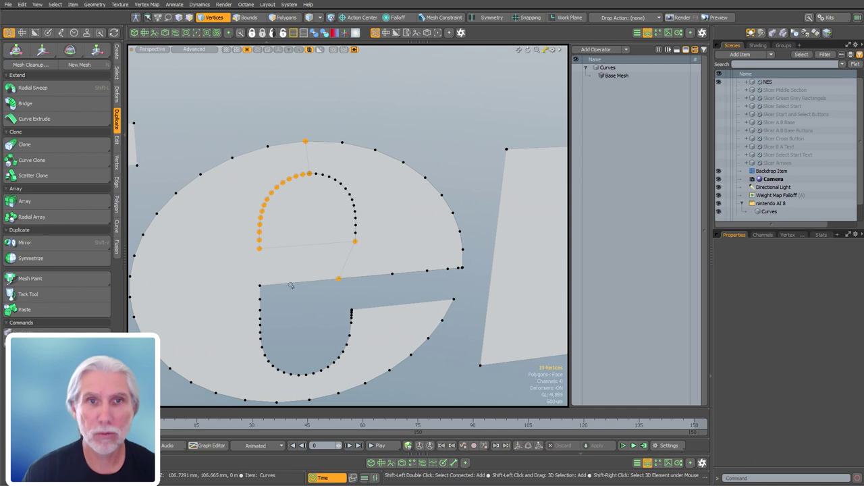
{"action": "left_click_drag", "start_coordinate": [167, 296], "coordinate": [274, 279], "text": "alt+shift"}
{"action": "left_click", "coordinate": [237, 279], "text": "shift"}
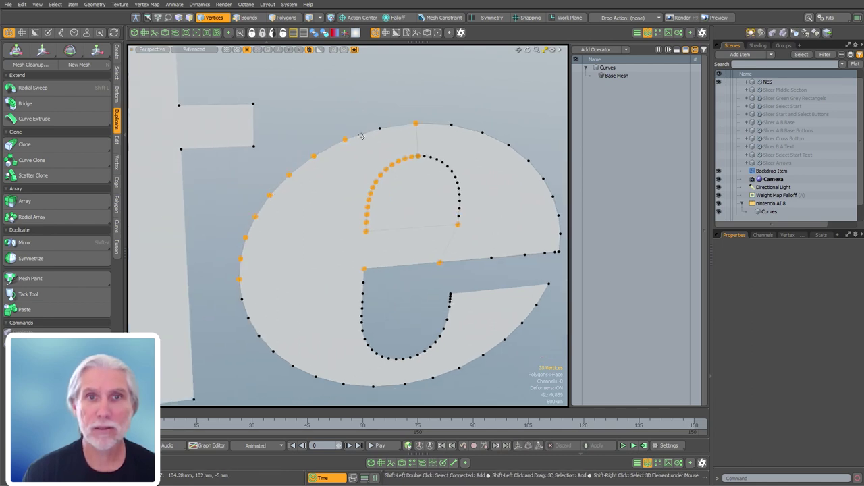
{"action": "key", "text": "p"}
{"action": "key", "text": "Escape"}
{"action": "key", "text": "grave"}
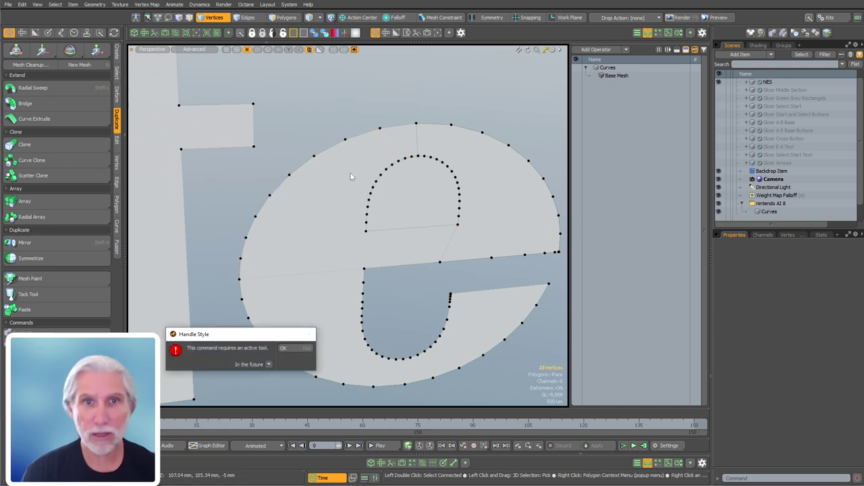
{"action": "left_click", "coordinate": [294, 350]}
Build a polygon from the inner and outer vertices around the lower part of the letter e.
{"action": "key", "text": "3"}
{"action": "double_click", "coordinate": [297, 248]}
{"action": "key", "text": "1"}
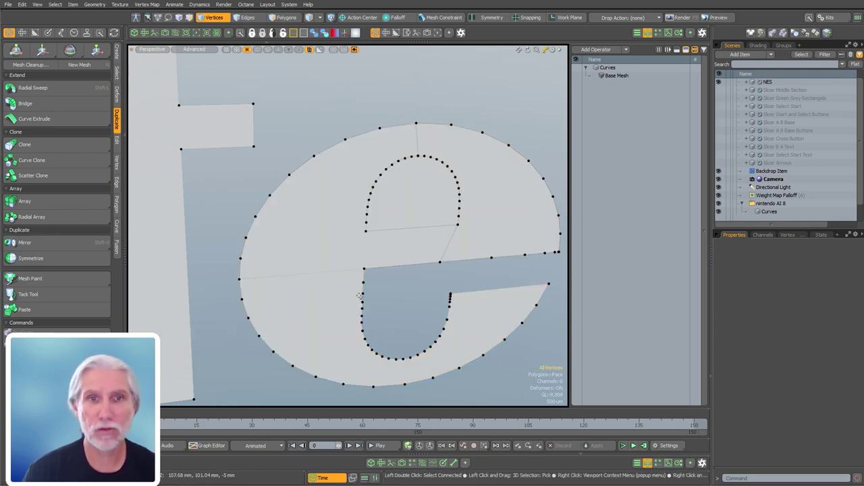
{"action": "left_click", "coordinate": [238, 279]}
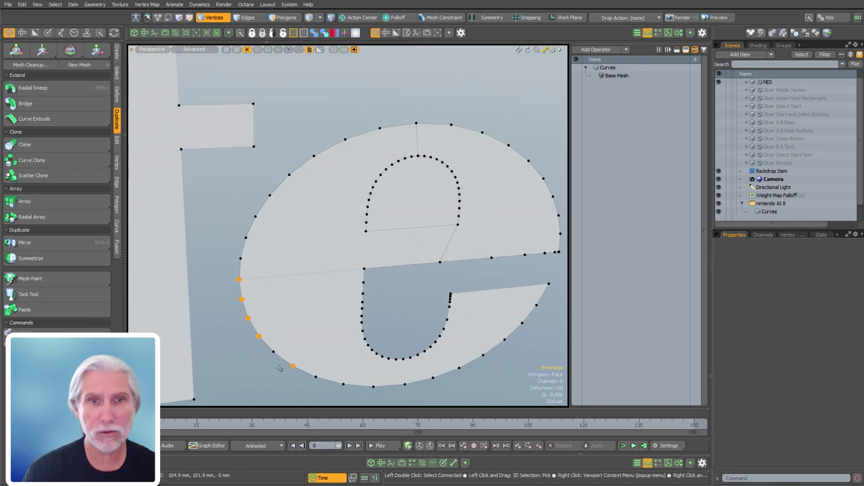
{"action": "left_click", "coordinate": [238, 313]}
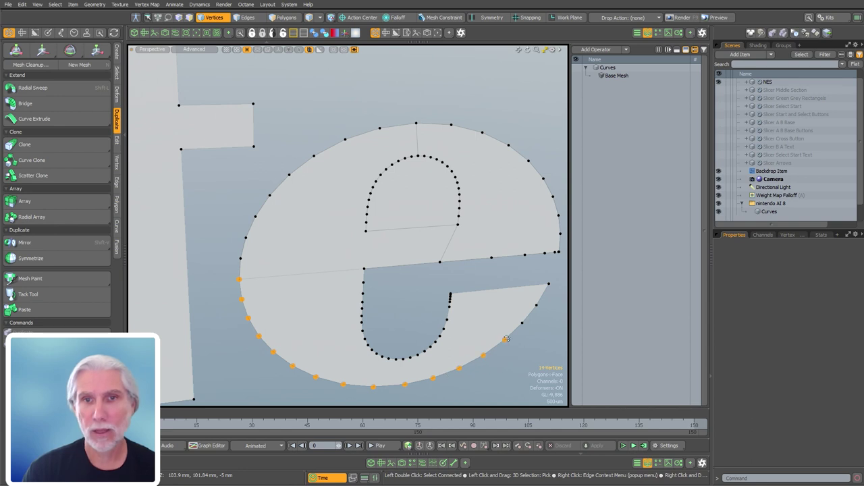
{"action": "scroll", "coordinate": [459, 290], "scroll_direction": "up", "scroll_amount": 5}
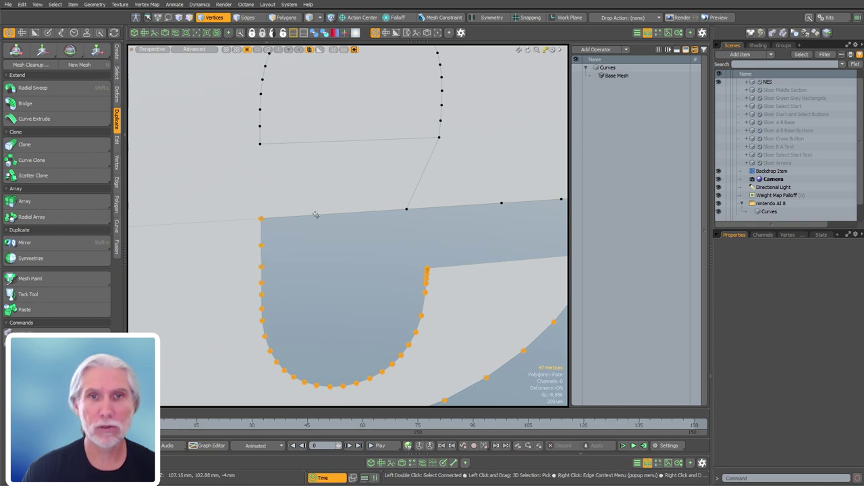
{"action": "scroll", "coordinate": [316, 216], "scroll_direction": "down", "scroll_amount": 5}
{"action": "left_click_drag", "start_coordinate": [322, 233], "coordinate": [337, 235], "text": "alt+shift"}
{"action": "left_click", "coordinate": [352, 249]}
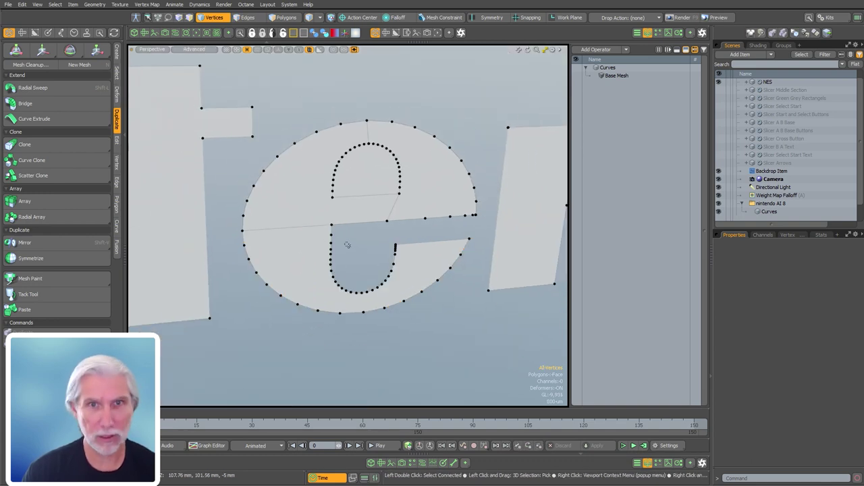
Delete the original solid face of the letter e and the polygon filling its upper hole.
{"action": "key", "text": "3"}
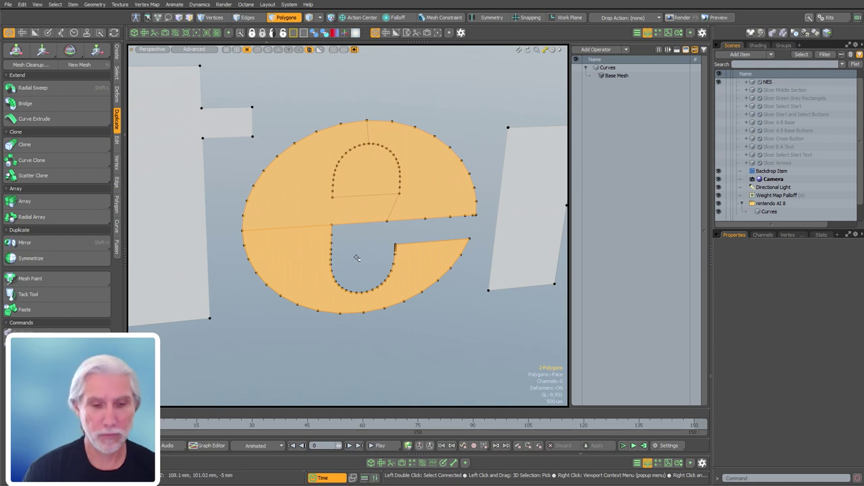
{"action": "left_click", "coordinate": [339, 138]}
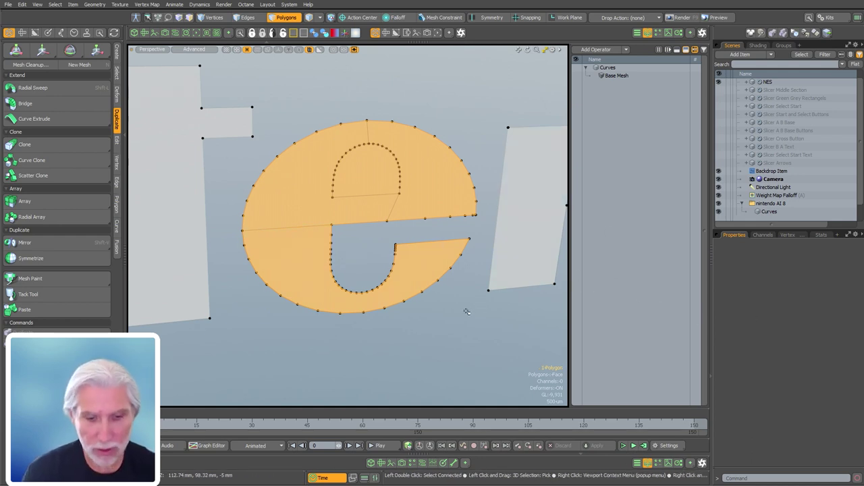
{"action": "key", "text": "Delete"}
{"action": "left_click", "coordinate": [380, 185]}
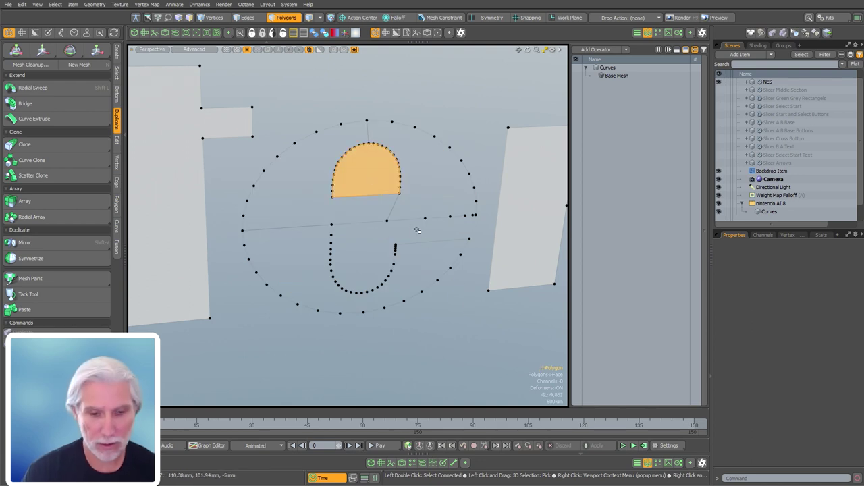
{"action": "key", "text": "Delete"}
Flip the rebuilt polygons of the letter e so they face the same way as the neighbouring letters.
{"action": "left_click_drag", "start_coordinate": [414, 190], "coordinate": [351, 179], "text": "ctrl+alt"}
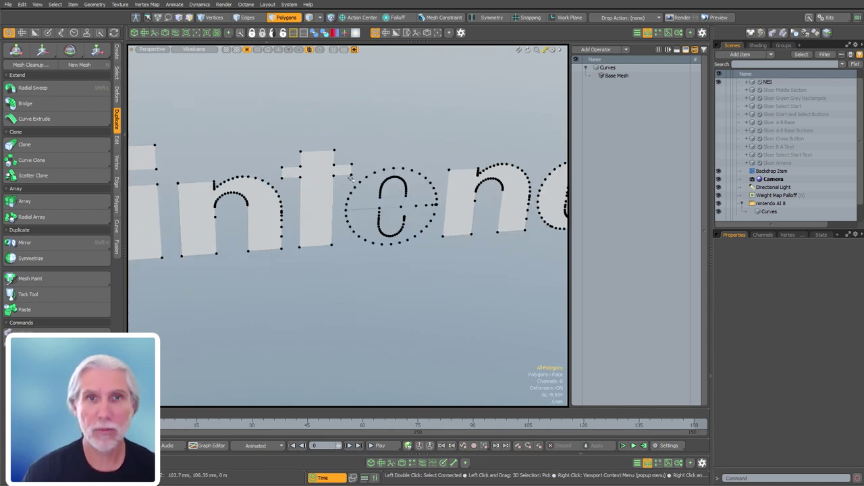
{"action": "right_click_drag", "start_coordinate": [310, 140], "coordinate": [465, 288]}
{"action": "key", "text": "f"}
{"action": "key", "text": "Escape"}
{"action": "left_click_drag", "start_coordinate": [453, 276], "coordinate": [408, 272], "text": "alt+shift"}
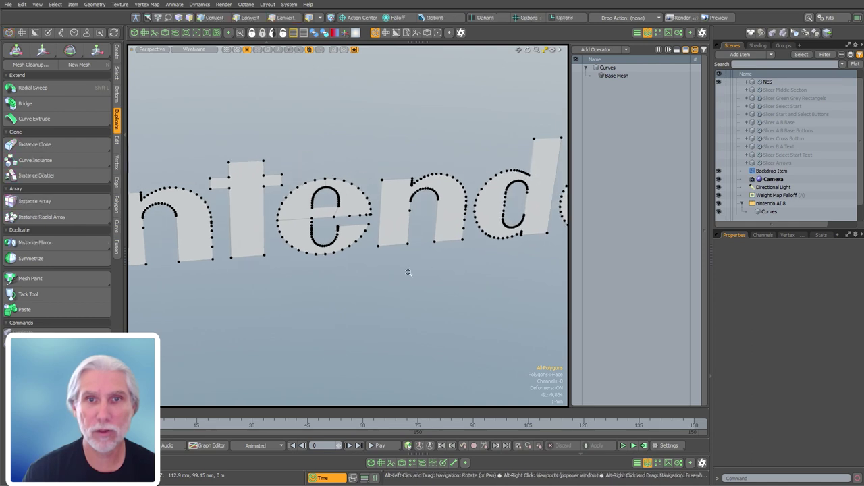
{"action": "key", "text": "ctrl+3"}
{"action": "left_click", "coordinate": [514, 310]}
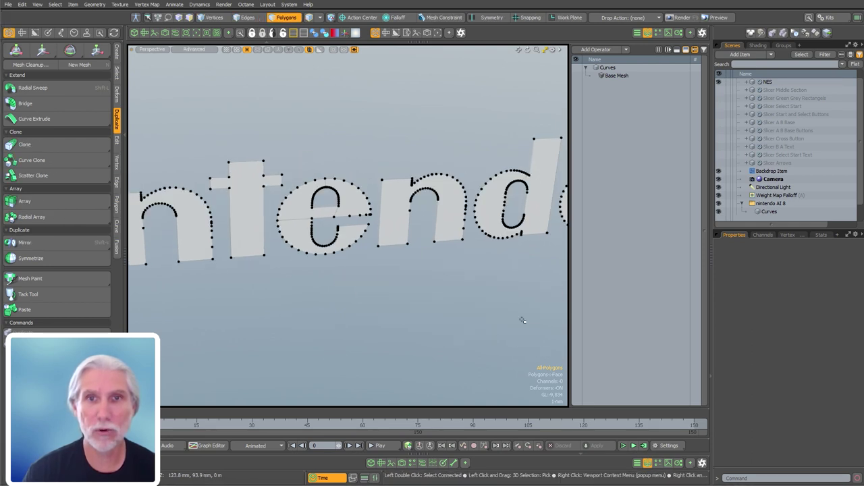
Inspect the final letter o of the logo to see whether its face covers the inner outline.
{"action": "left_click_drag", "start_coordinate": [523, 320], "coordinate": [219, 308], "text": "alt+shift"}
{"action": "left_click_drag", "start_coordinate": [297, 270], "coordinate": [417, 251], "text": "ctrl+alt"}
{"action": "left_click", "coordinate": [419, 250]}
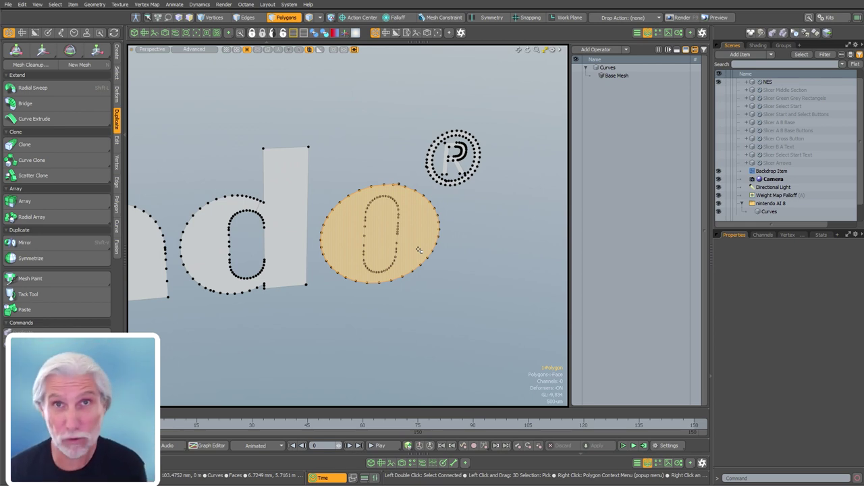
{"action": "left_click", "coordinate": [401, 463]}
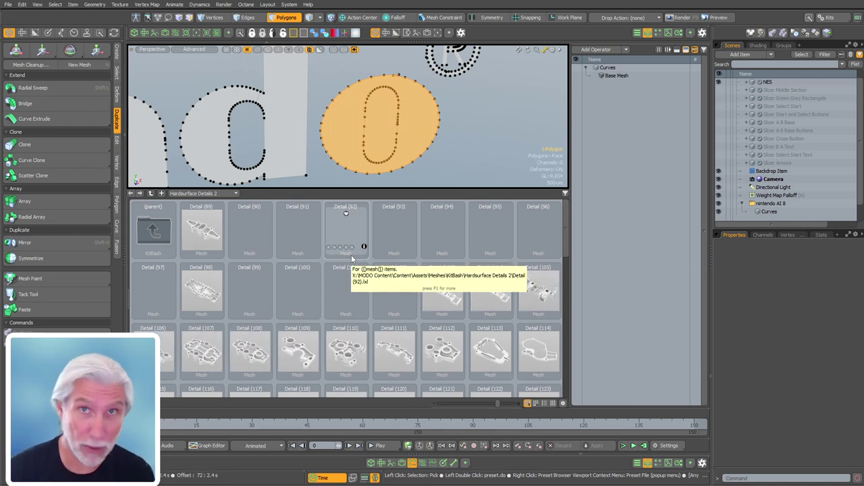
{"action": "left_click", "coordinate": [412, 463]}
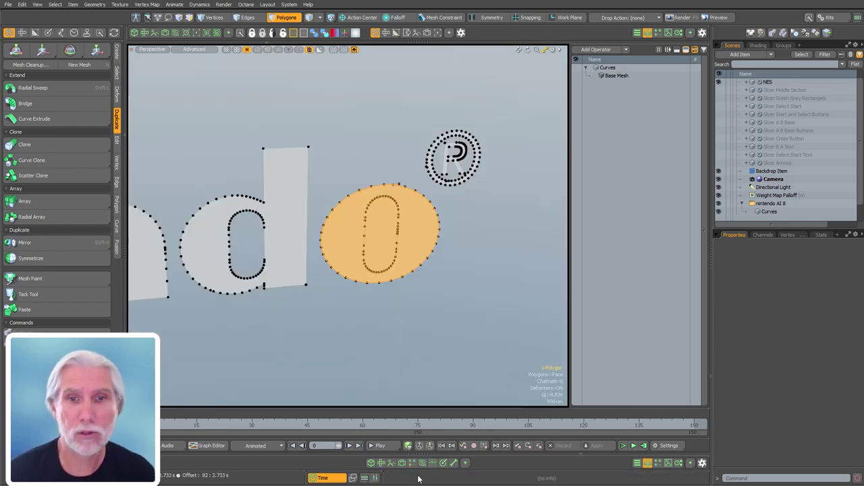
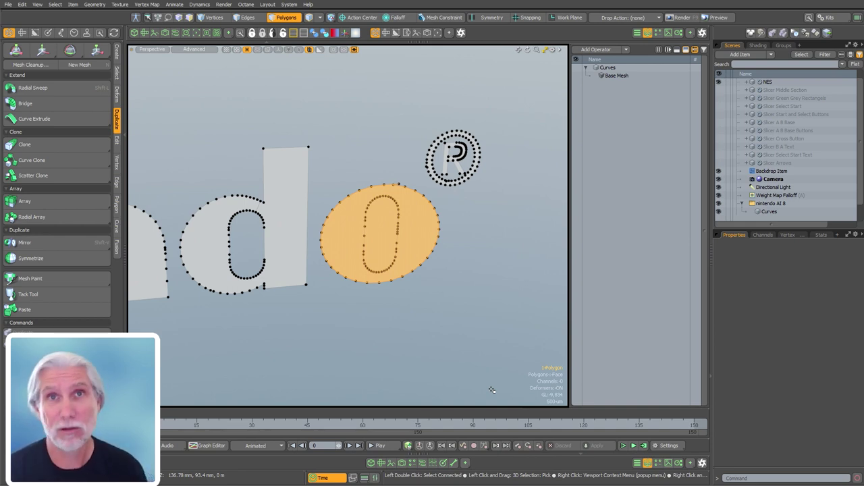
{"action": "left_click", "coordinate": [450, 315]}
{"action": "scroll", "coordinate": [425, 234], "scroll_direction": "up", "scroll_amount": 3}
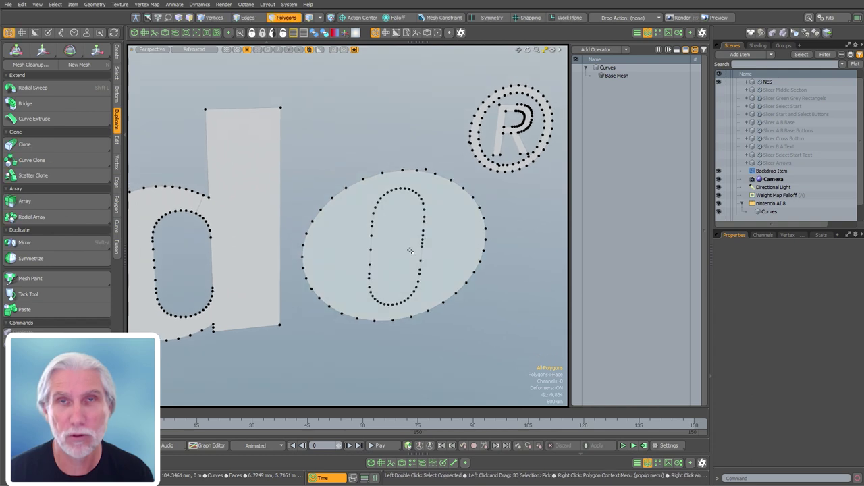
Build a polygon from the inner and outer vertices along the right side of the letter o.
{"action": "key", "text": "1"}
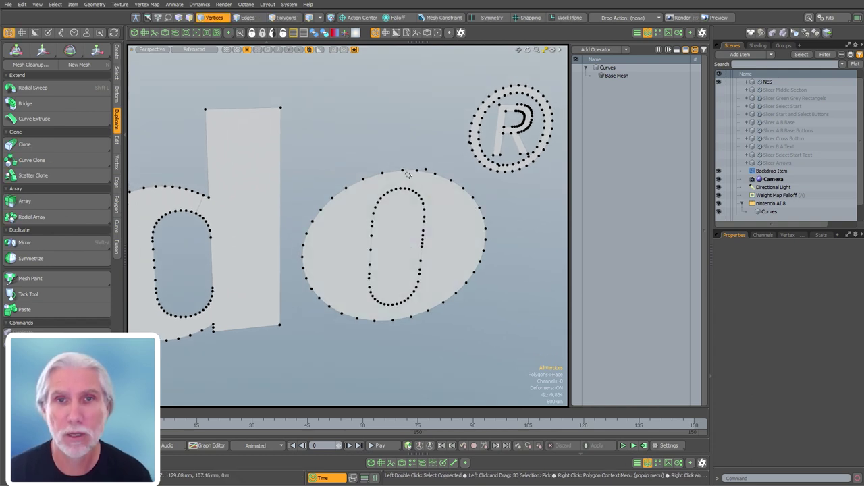
{"action": "left_click", "coordinate": [425, 170]}
{"action": "scroll", "coordinate": [432, 214], "scroll_direction": "up", "scroll_amount": 2}
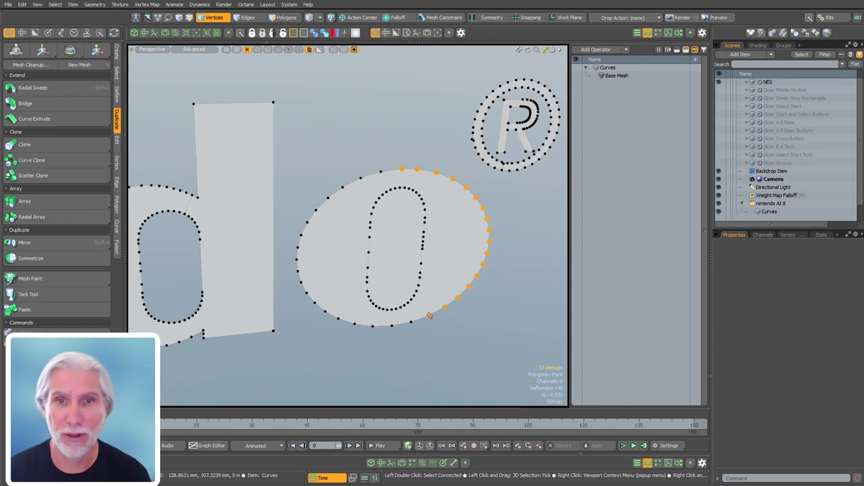
{"action": "scroll", "coordinate": [424, 299], "scroll_direction": "up", "scroll_amount": 2}
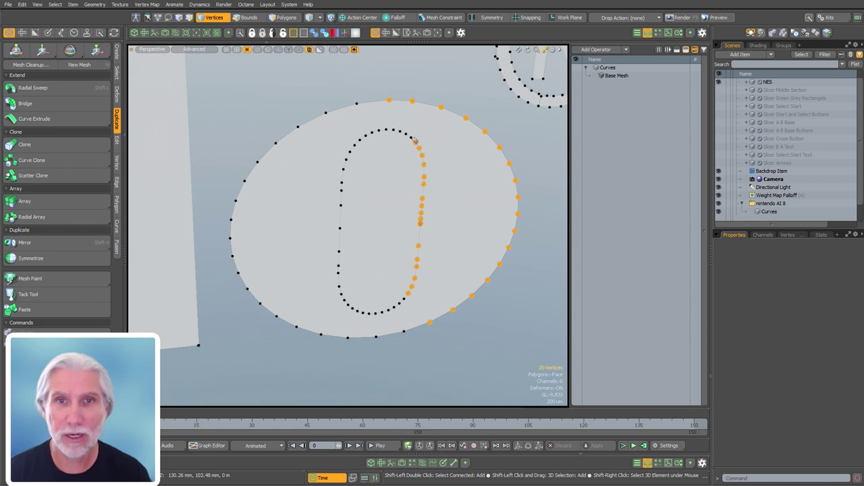
{"action": "left_click", "coordinate": [469, 210]}
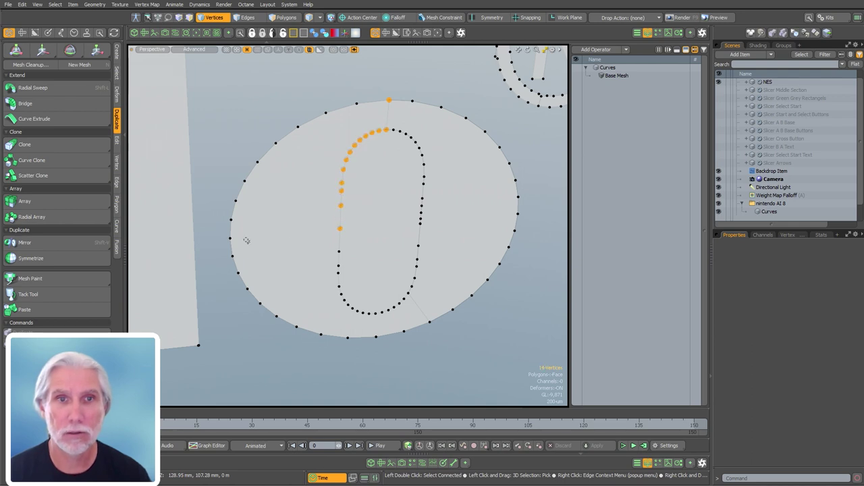
Build the remaining polygons around the upper-left, lower-left and bottom parts of the letter o.
{"action": "left_click", "coordinate": [245, 179], "text": "ctrl"}
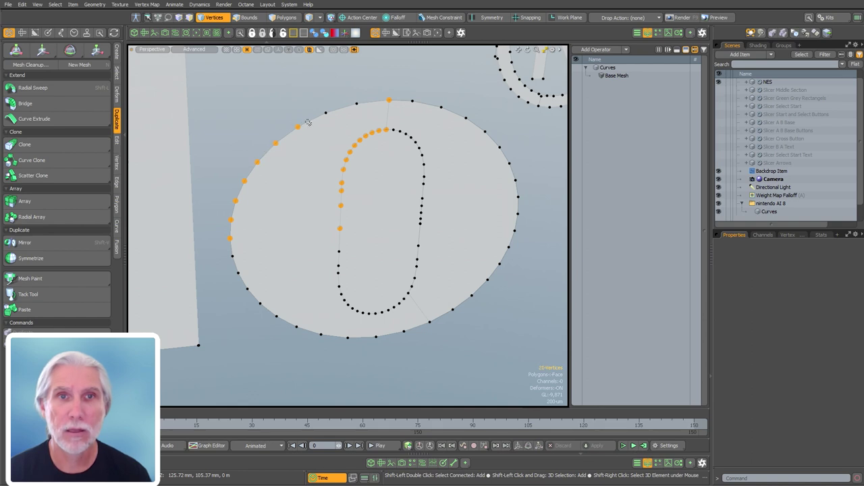
{"action": "left_click", "coordinate": [340, 198]}
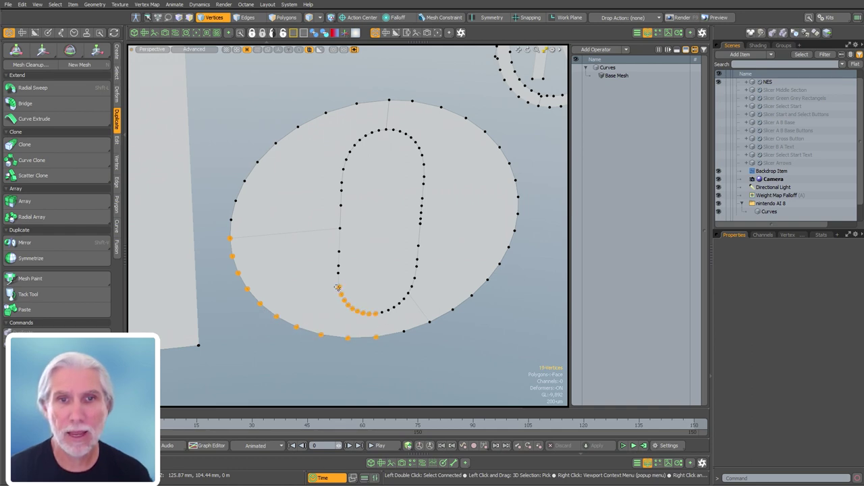
{"action": "left_click", "coordinate": [339, 228], "text": "shift"}
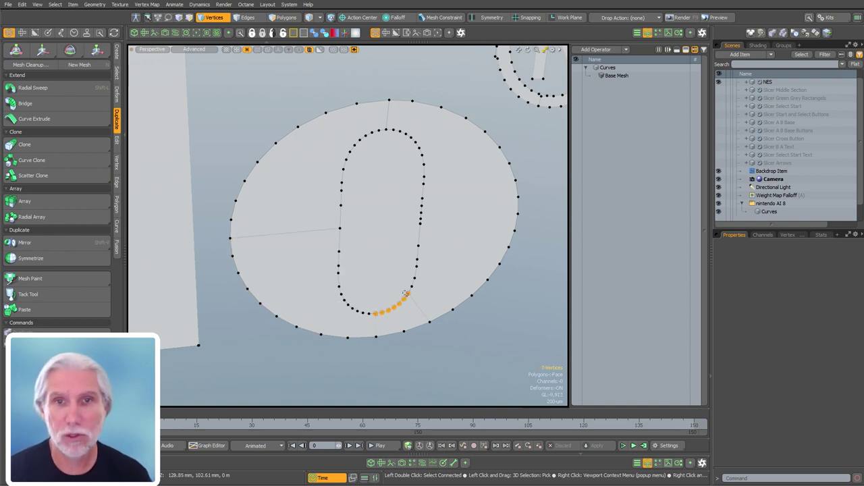
{"action": "left_click", "coordinate": [534, 287]}
Check the new ring of polygons around the letter o and delete its original solid face.
{"action": "left_click_drag", "start_coordinate": [436, 348], "coordinate": [459, 362], "text": "alt"}
{"action": "key", "text": "3"}
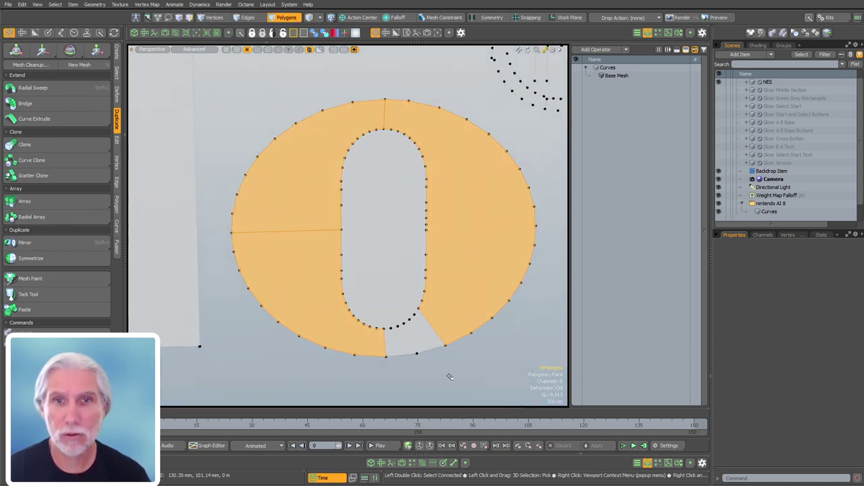
{"action": "key", "text": "1"}
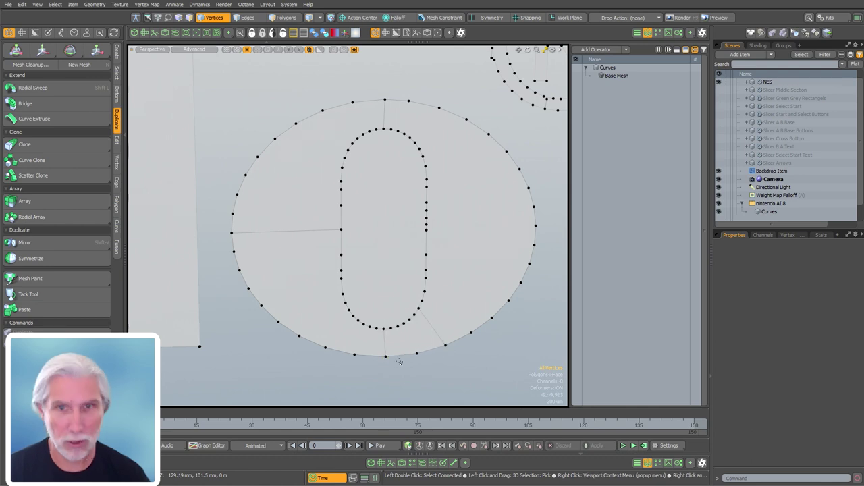
{"action": "key", "text": "3"}
{"action": "key", "text": "Delete"}
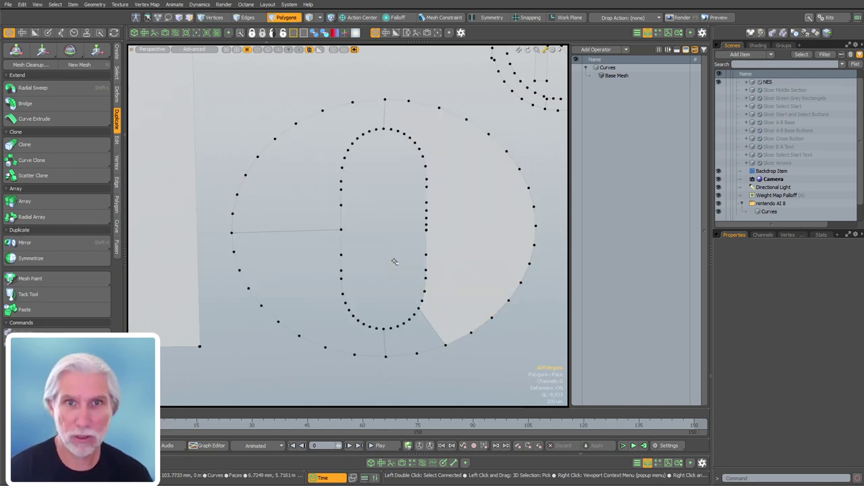
{"action": "scroll", "coordinate": [288, 234], "scroll_direction": "down", "scroll_amount": 3}
{"action": "left_click", "coordinate": [464, 228]}
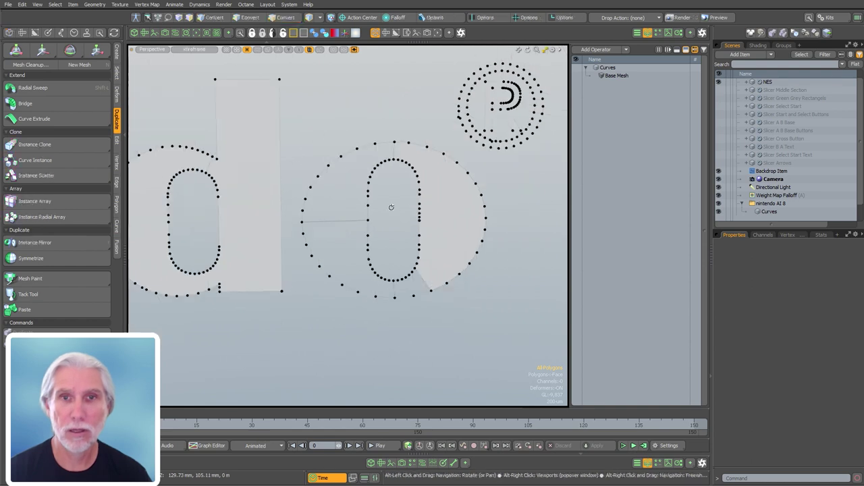
Select the ring polygons of the final letter o and merge them into a single face.
{"action": "right_click_drag", "start_coordinate": [283, 110], "coordinate": [496, 341]}
{"action": "key", "text": "f"}
{"action": "left_click", "coordinate": [492, 337]}
{"action": "left_click", "coordinate": [434, 272]}
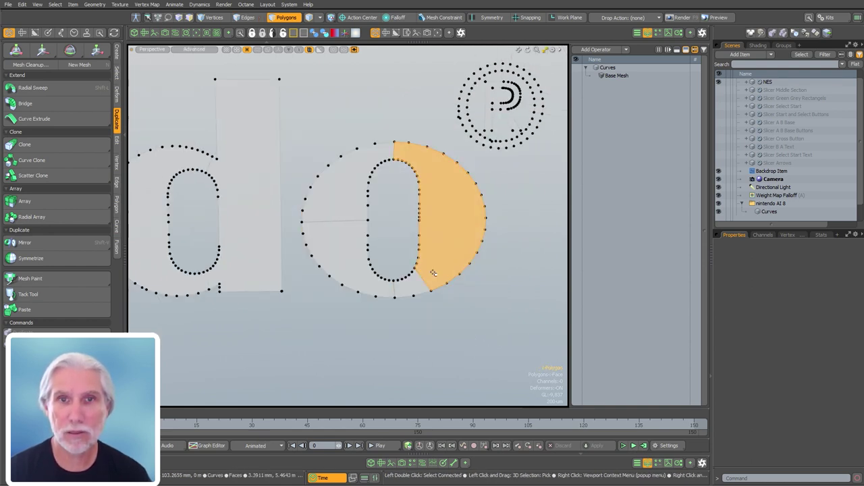
{"action": "key", "text": "c"}
{"action": "left_click", "coordinate": [440, 220]}
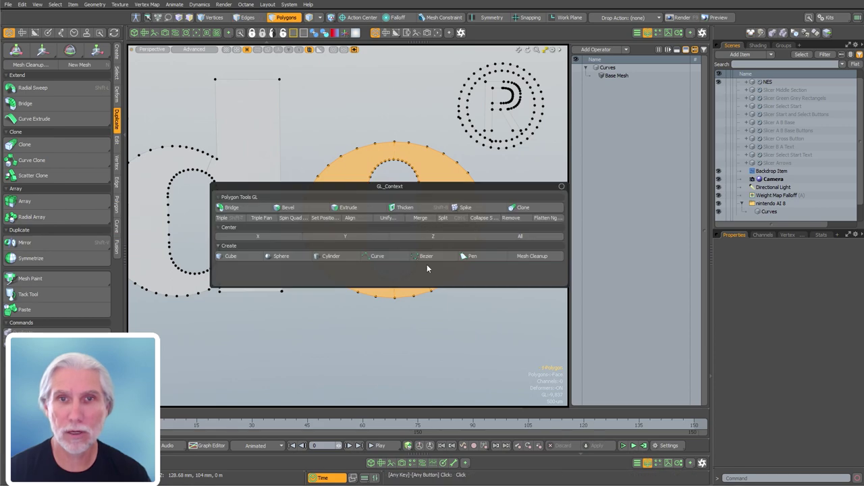
{"action": "left_click", "coordinate": [473, 337]}
Merge the separate polygons of the letter e into a single face and clear the selection.
{"action": "scroll", "coordinate": [472, 336], "scroll_direction": "down", "scroll_amount": 3}
{"action": "left_click_drag", "start_coordinate": [293, 336], "coordinate": [518, 301], "text": "alt+shift"}
{"action": "scroll", "coordinate": [516, 302], "scroll_direction": "down", "scroll_amount": 2}
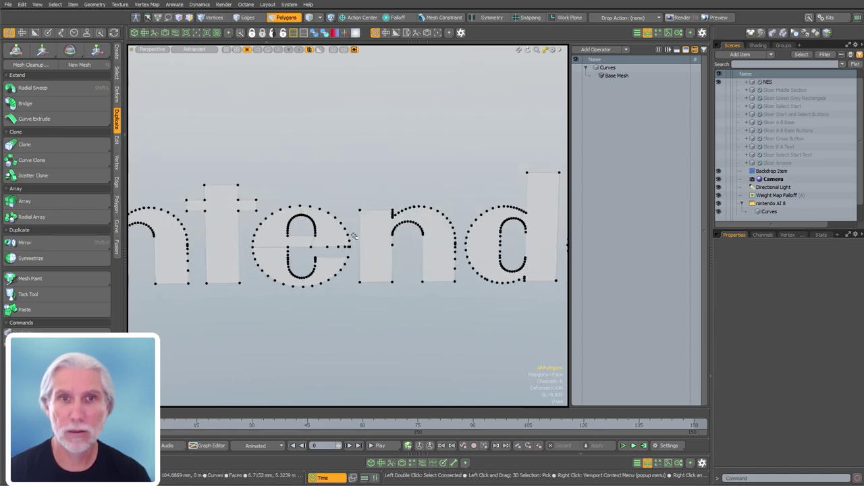
{"action": "key", "text": "c"}
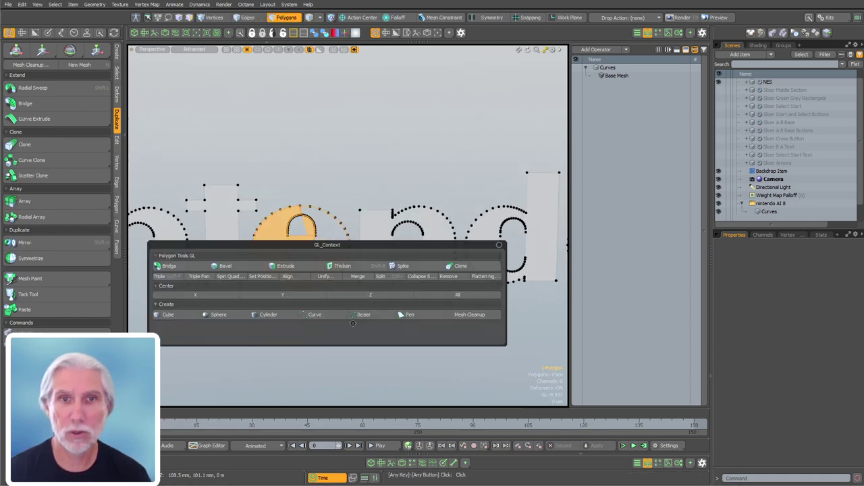
{"action": "left_click", "coordinate": [359, 278]}
{"action": "left_click", "coordinate": [407, 333]}
Move the Curves mesh out of the nintendo AI 8 group to sit below Slicer Arrows in the item list.
{"action": "key", "text": "2"}
{"action": "left_click_drag", "start_coordinate": [299, 253], "coordinate": [382, 199], "text": "ctrl+alt"}
{"action": "scroll", "coordinate": [382, 200], "scroll_direction": "down", "scroll_amount": 5}
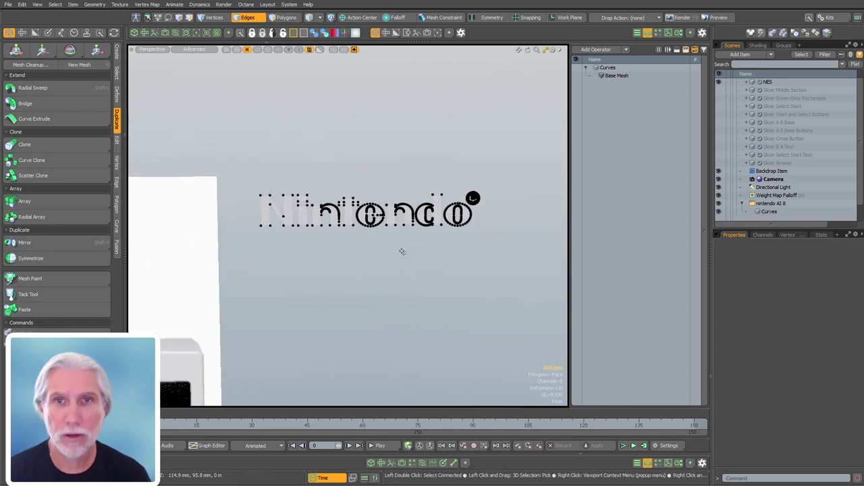
{"action": "scroll", "coordinate": [422, 283], "scroll_direction": "down", "scroll_amount": 2}
{"action": "scroll", "coordinate": [440, 187], "scroll_direction": "down", "scroll_amount": 3}
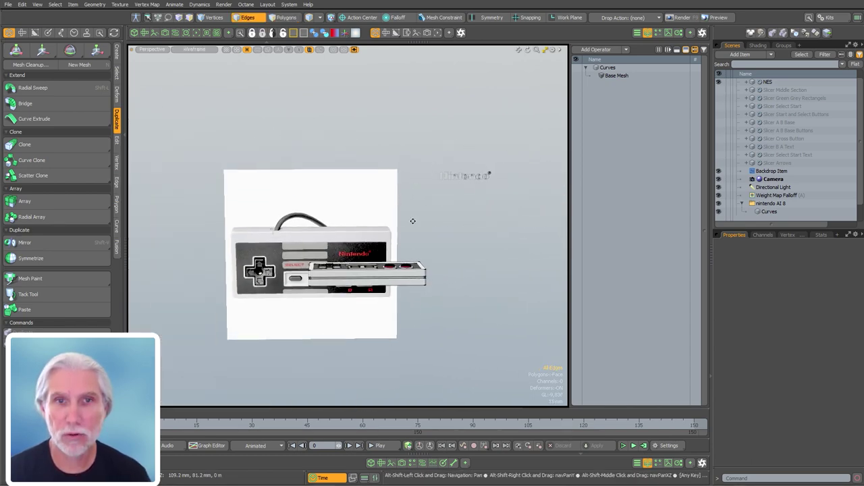
{"action": "scroll", "coordinate": [412, 194], "scroll_direction": "up", "scroll_amount": 1}
{"action": "key", "text": "3"}
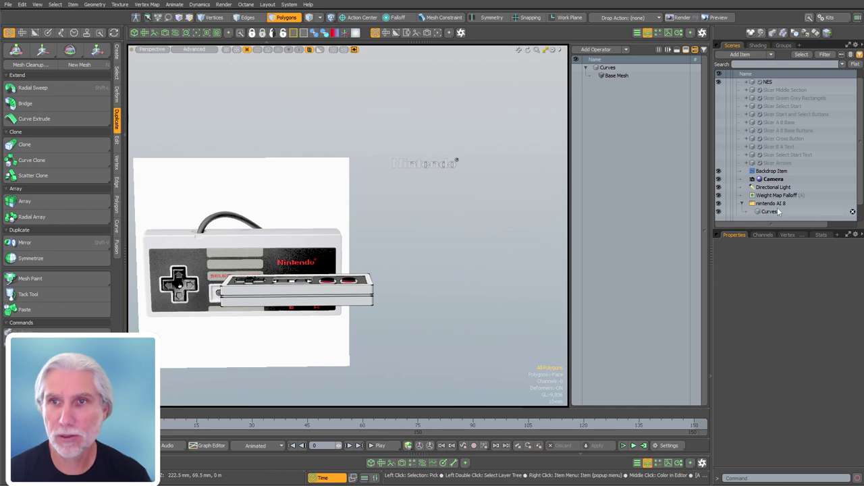
{"action": "left_click", "coordinate": [764, 212]}
{"action": "left_click_drag", "start_coordinate": [801, 170], "coordinate": [773, 173]}
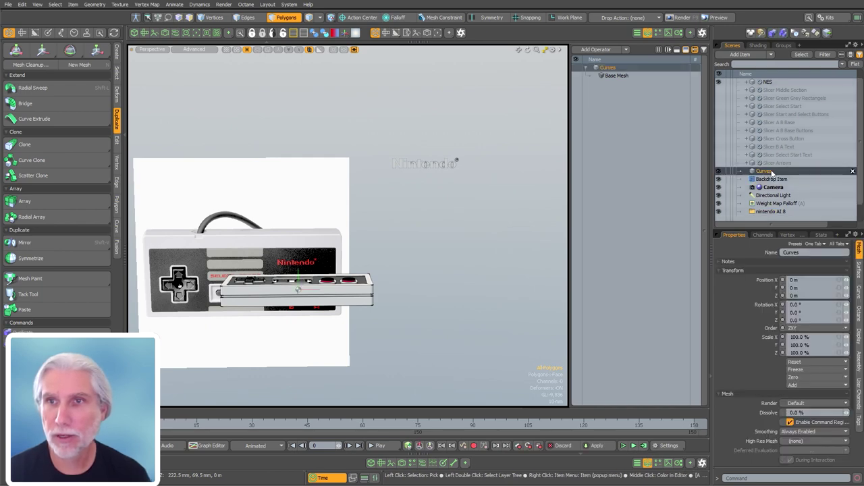
Rename the Curves mesh to Slicer Logo and delete the empty nintendo AI 8 group.
{"action": "double_click", "coordinate": [768, 172]}
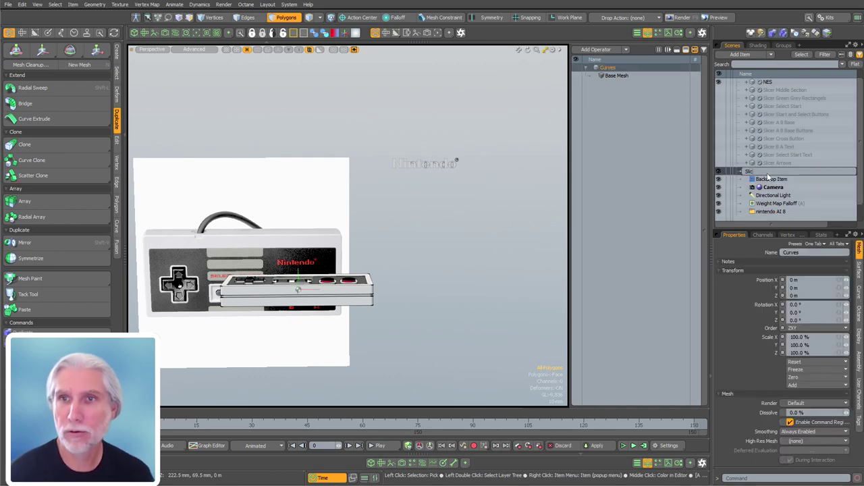
{"action": "type", "text": "Slicer Logo"}
{"action": "key", "text": "Return"}
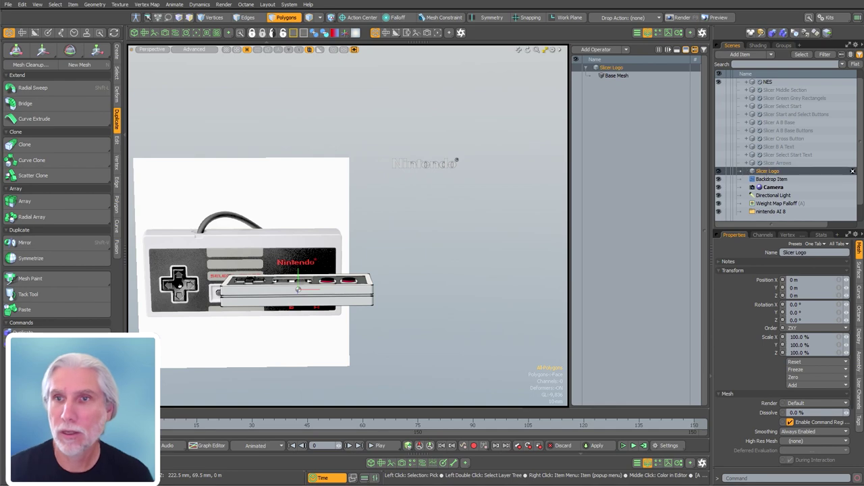
{"action": "left_click", "coordinate": [786, 212]}
{"action": "left_click", "coordinate": [852, 211]}
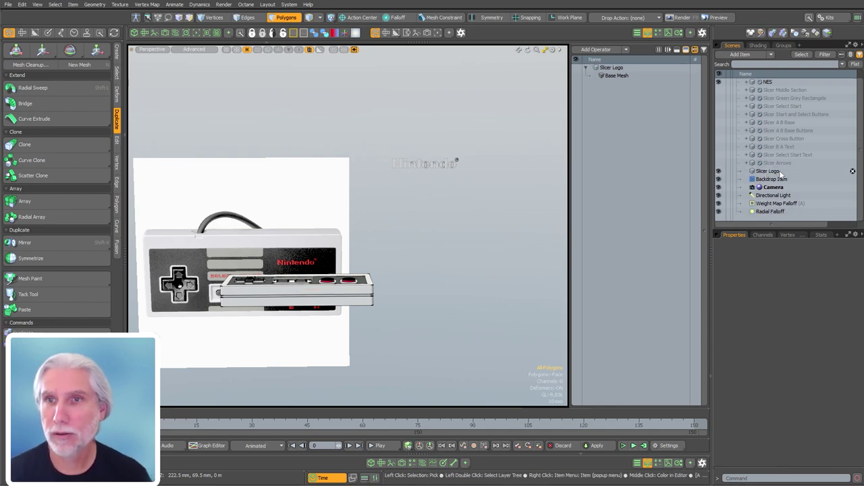
Rotate the Slicer Logo geometry -90° around X so it lies flat like the controller's top face.
{"action": "left_click", "coordinate": [777, 173]}
{"action": "key", "text": "e"}
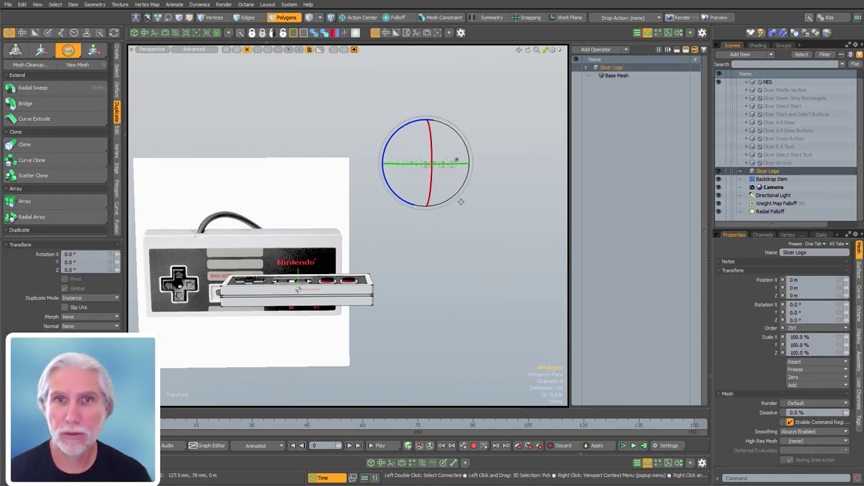
{"action": "left_click_drag", "start_coordinate": [461, 201], "coordinate": [369, 308], "text": "alt"}
{"action": "left_click_drag", "start_coordinate": [401, 247], "coordinate": [399, 214]}
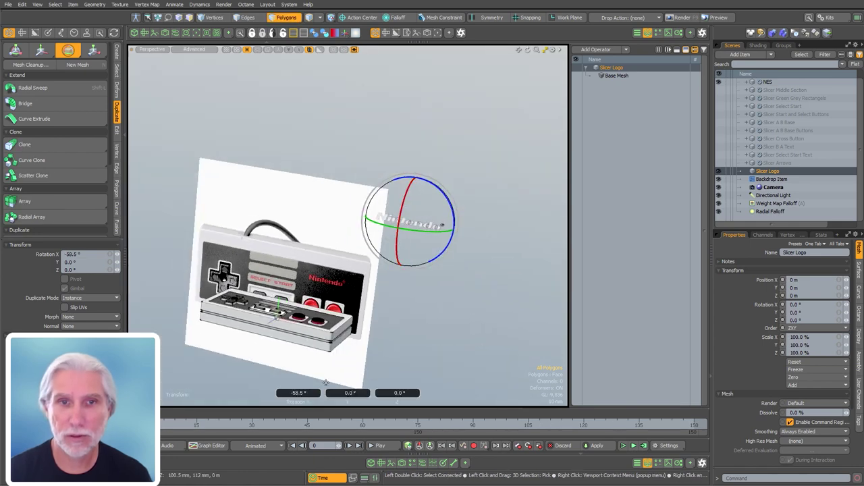
{"action": "left_click", "coordinate": [308, 394]}
{"action": "type", "text": "-90"}
{"action": "key", "text": "Return"}
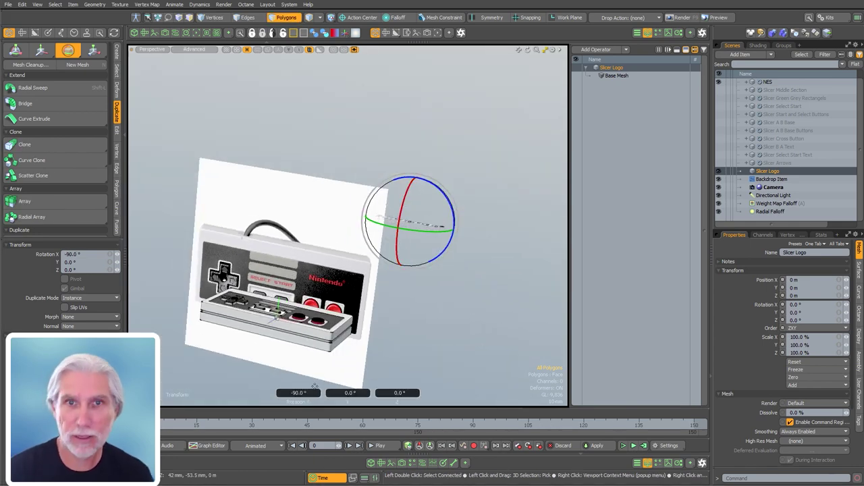
In the top view, move the logo about -72.5 mm in X over the controller.
{"action": "key", "text": "ctrl+space"}
{"action": "left_click", "coordinate": [266, 266]}
{"action": "key", "text": "w"}
{"action": "left_click_drag", "start_coordinate": [431, 314], "coordinate": [320, 313]}
{"action": "scroll", "coordinate": [317, 248], "scroll_direction": "up", "scroll_amount": 5}
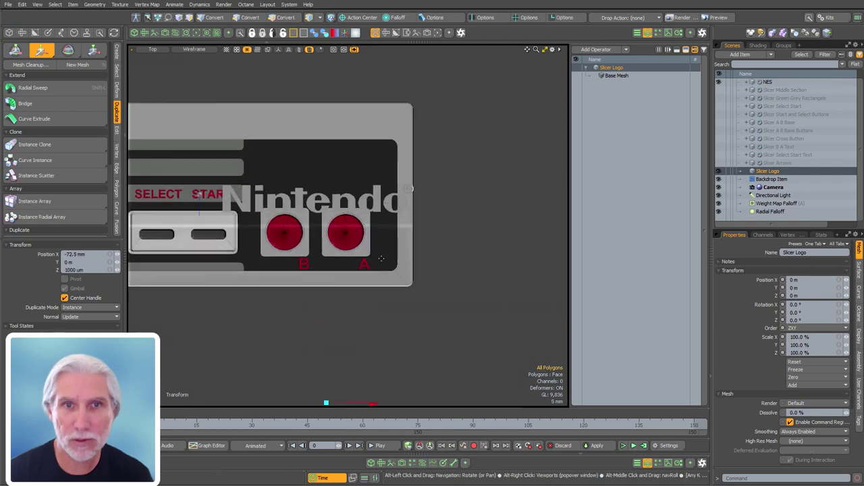
Scale the logo down to span the A and B buttons and move it about -1.6 mm in Z.
{"action": "key", "text": "r"}
{"action": "left_click_drag", "start_coordinate": [318, 189], "coordinate": [274, 189]}
{"action": "key", "text": "w"}
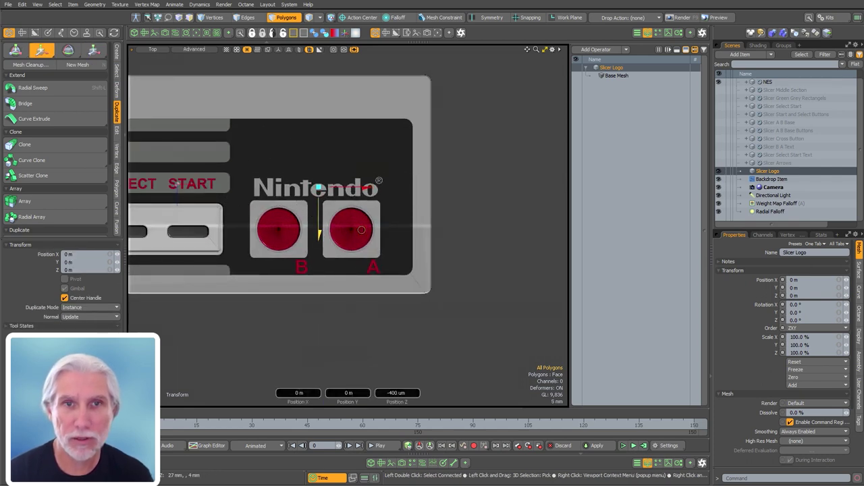
{"action": "left_click_drag", "start_coordinate": [361, 231], "coordinate": [361, 220]}
{"action": "left_click_drag", "start_coordinate": [315, 175], "coordinate": [327, 177], "text": "ctrl+alt"}
{"action": "left_click_drag", "start_coordinate": [323, 211], "coordinate": [337, 205], "text": "alt+shift"}
{"action": "key", "text": "w"}
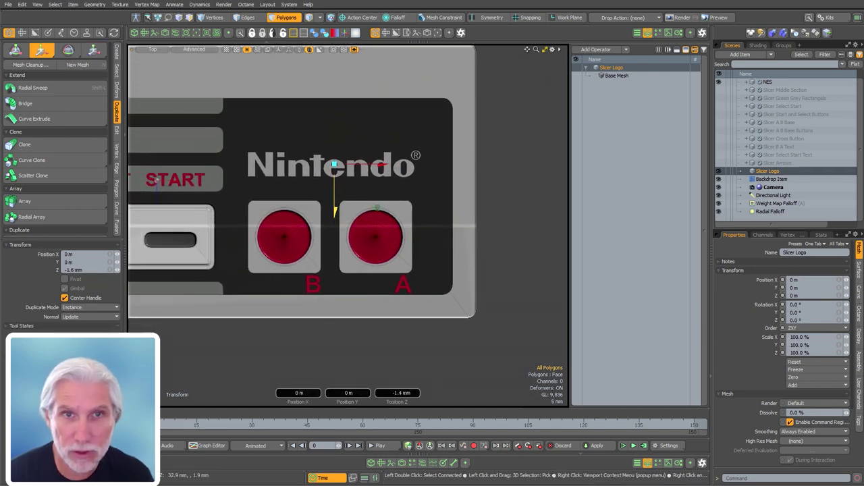
{"action": "key", "text": "space"}
Compare the logo's placement above the buttons with the controller in the backdrop image.
{"action": "left_click_drag", "start_coordinate": [361, 233], "coordinate": [314, 314], "text": "ctrl+alt"}
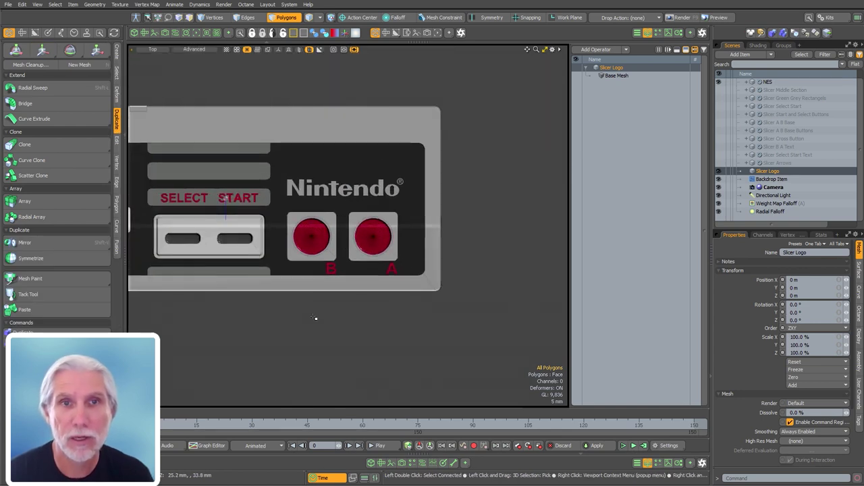
{"action": "key", "text": "KP_Decimal"}
{"action": "mouse_move", "coordinate": [284, 257]}
{"action": "left_mouse_down", "text": "alt"}
{"action": "mouse_move", "coordinate": [228, 264]}
{"action": "mouse_move", "coordinate": [352, 203]}
{"action": "left_mouse_up", "text": "alt"}
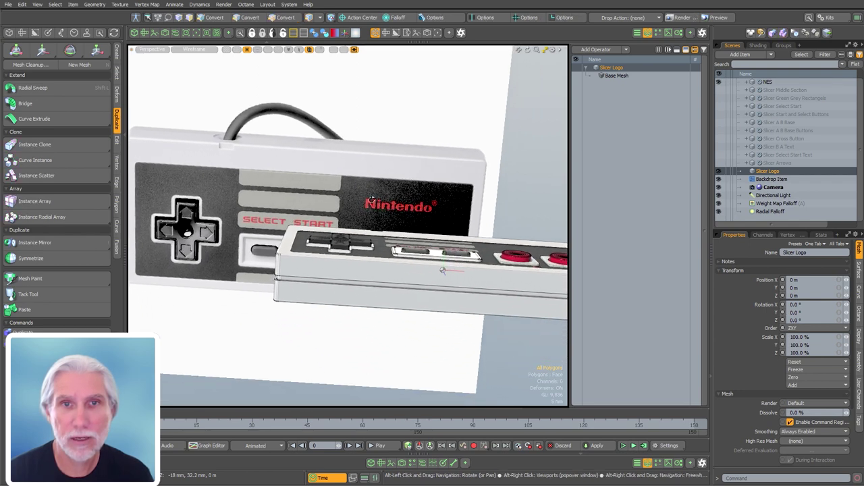
{"action": "key", "text": "ctrl+space"}
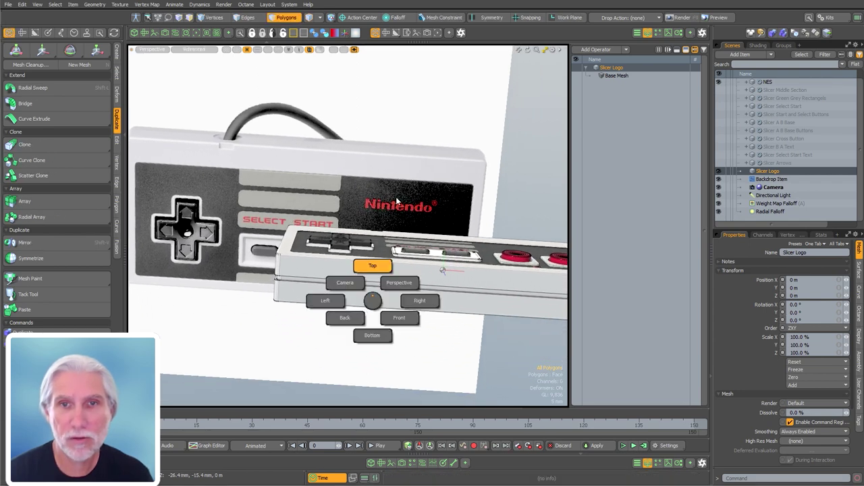
{"action": "left_click", "coordinate": [373, 262]}
{"action": "left_click_drag", "start_coordinate": [414, 222], "coordinate": [258, 229], "text": "alt"}
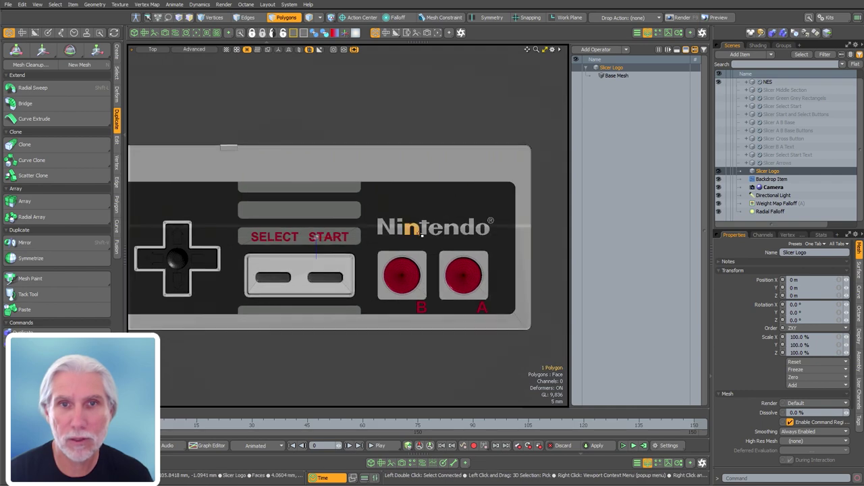
Select all the logo polygons, move them -4.2 mm in Z away from the buttons, and clear the selection.
{"action": "double_click", "coordinate": [425, 235]}
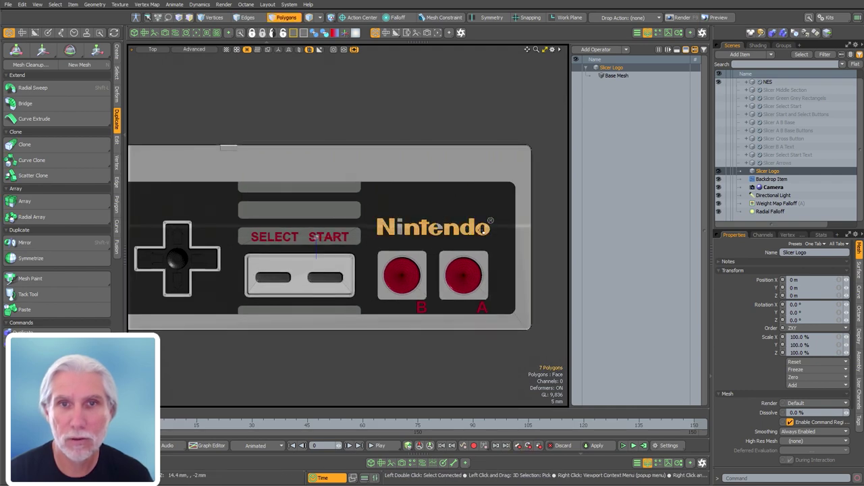
{"action": "right_click_drag", "start_coordinate": [355, 208], "coordinate": [524, 263]}
{"action": "key", "text": "w"}
{"action": "scroll", "coordinate": [416, 232], "scroll_direction": "up", "scroll_amount": 2}
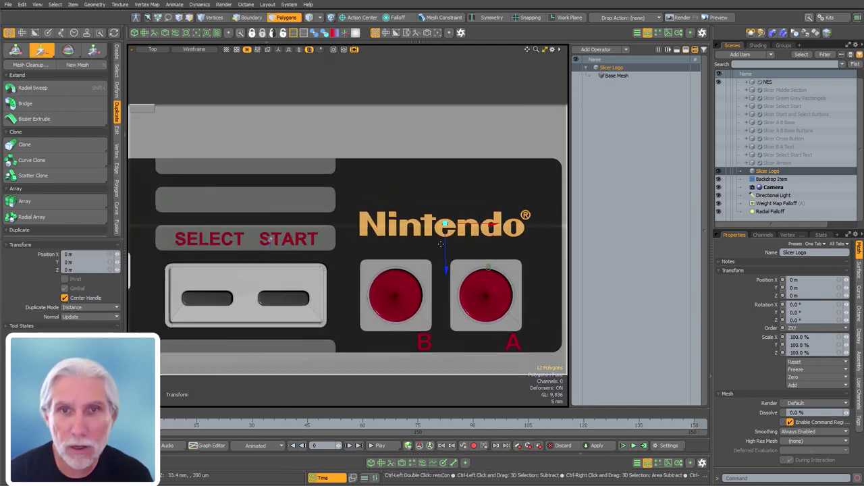
{"action": "left_click_drag", "start_coordinate": [446, 252], "coordinate": [435, 236]}
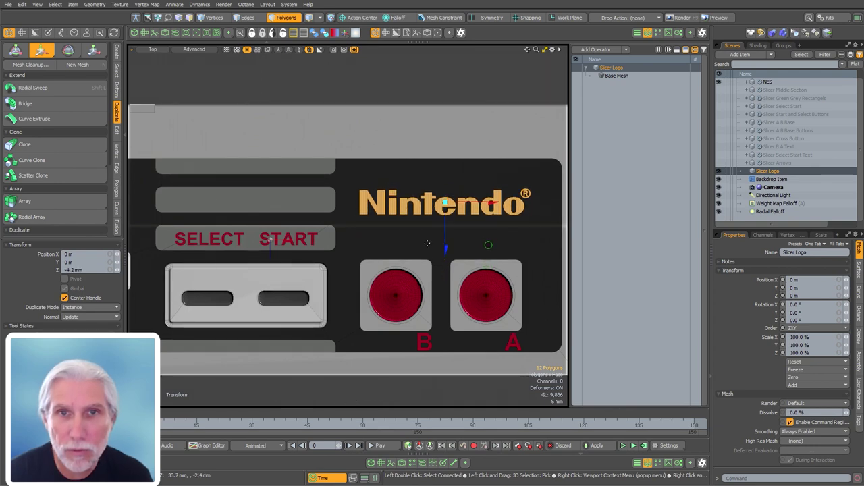
{"action": "left_click_drag", "start_coordinate": [384, 280], "coordinate": [297, 118], "text": "alt"}
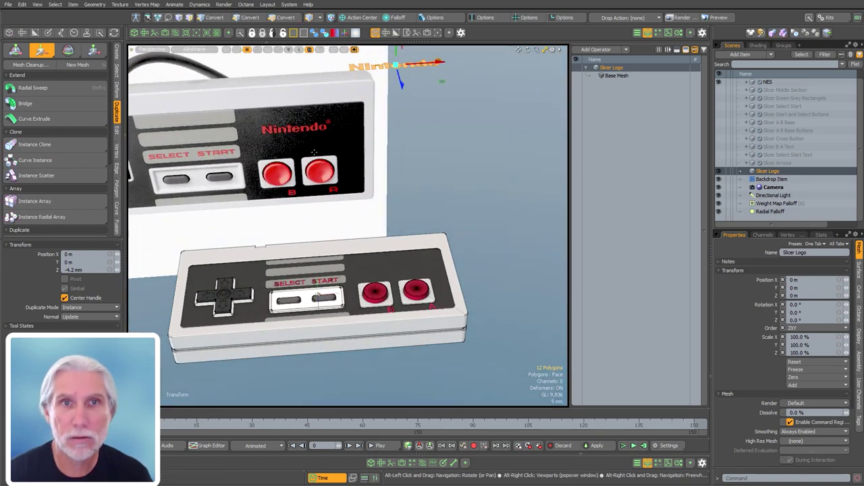
{"action": "key", "text": "ctrl+space"}
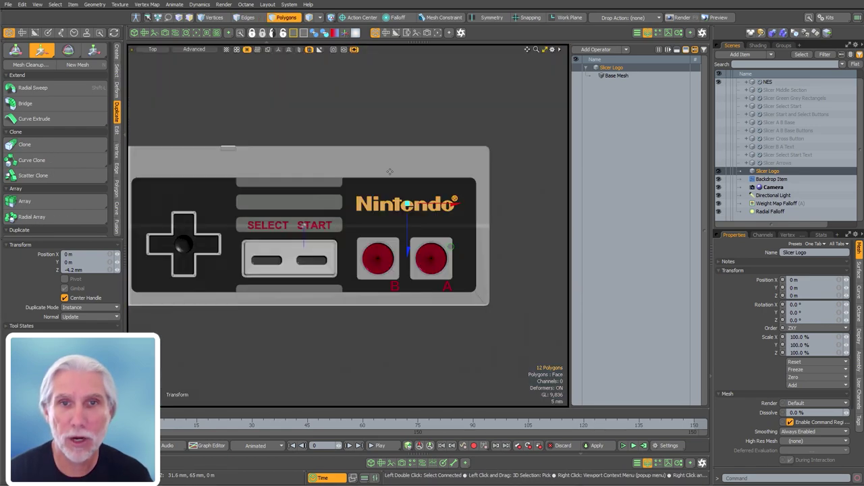
{"action": "key", "text": "Escape"}
{"action": "key", "text": "Escape"}
In the perspective view, try to lower the logo 92.5 mm in Y to the controller's top face.
{"action": "key", "text": "ctrl+space"}
{"action": "left_click", "coordinate": [551, 183]}
{"action": "left_click_drag", "start_coordinate": [297, 317], "coordinate": [405, 247], "text": "alt"}
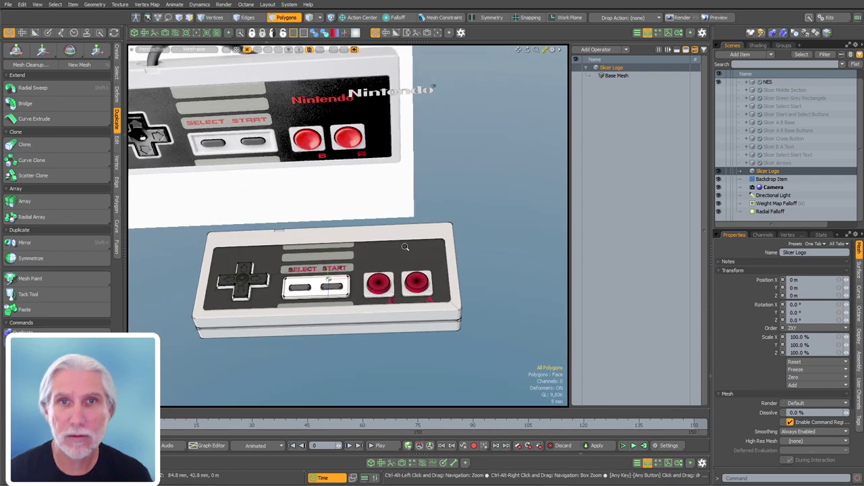
{"action": "scroll", "coordinate": [405, 247], "scroll_direction": "down", "scroll_amount": 3}
{"action": "key", "text": "w"}
{"action": "left_click_drag", "start_coordinate": [404, 137], "coordinate": [403, 242]}
{"action": "key", "text": "grave"}
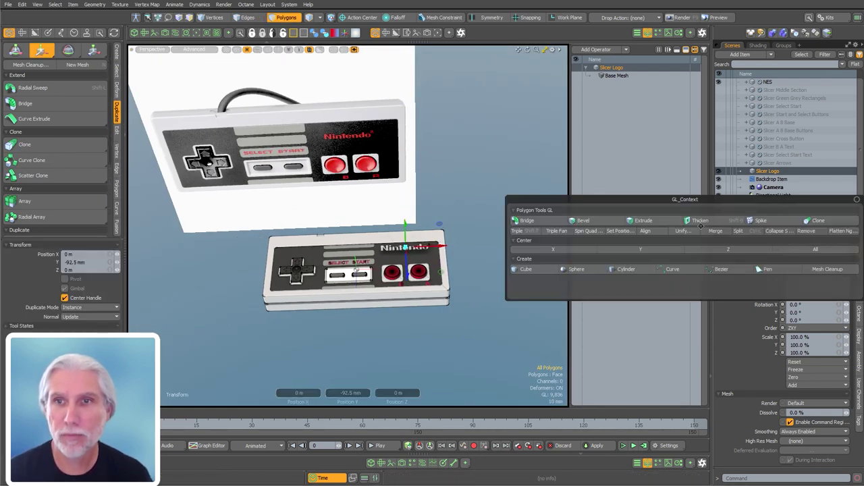
{"action": "key", "text": "Tab"}
{"action": "left_click", "coordinate": [385, 348]}
{"action": "key", "text": "ctrl+space"}
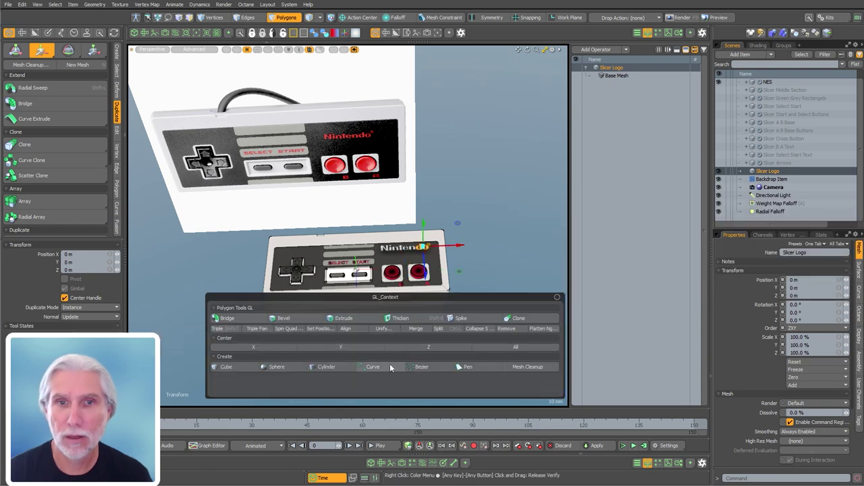
{"action": "key", "text": "ctrl+z"}
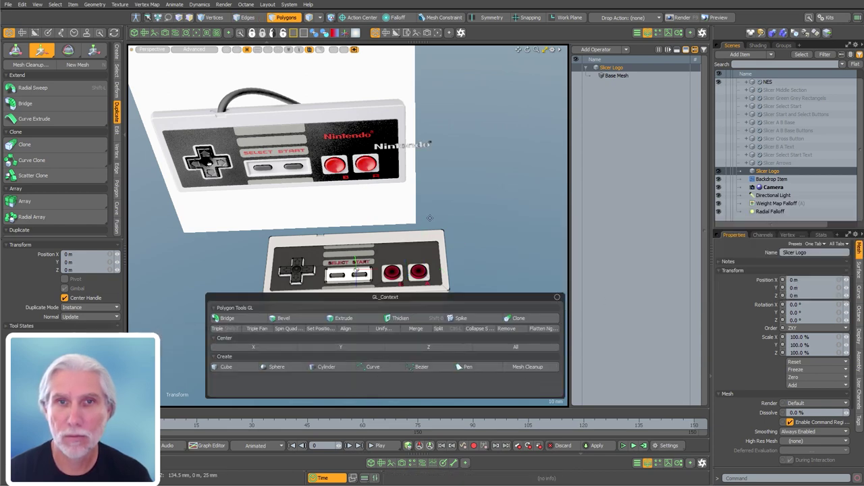
Lower the logo along Y onto the dark top face of the controller.
{"action": "key", "text": "q"}
{"action": "key", "text": "w"}
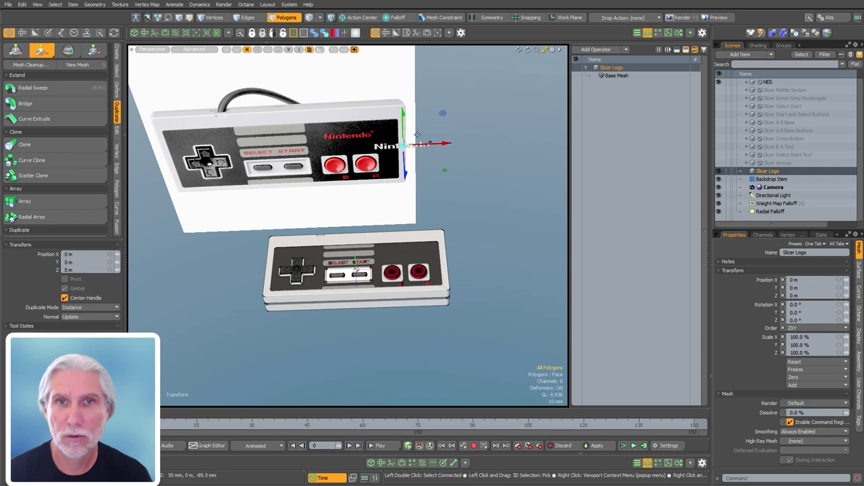
{"action": "left_click_drag", "start_coordinate": [404, 115], "coordinate": [446, 300]}
{"action": "key", "text": "q"}
Add a Thicken mesh operation to Slicer Logo and thicken the letters in the viewport.
{"action": "key", "text": "Tab"}
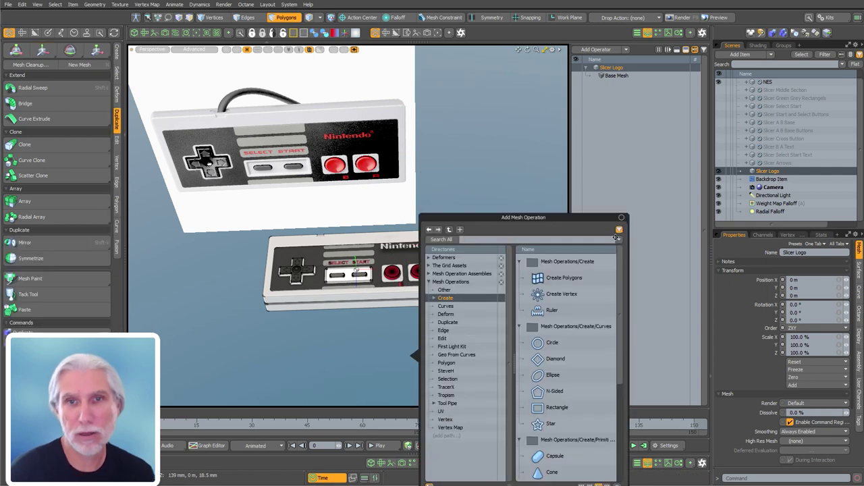
{"action": "type", "text": "thick"}
{"action": "key", "text": "Return"}
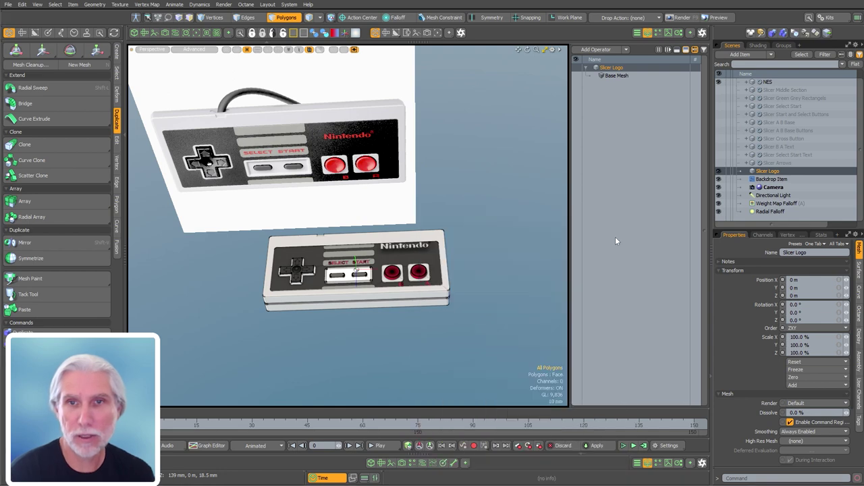
{"action": "left_click_drag", "start_coordinate": [365, 250], "coordinate": [433, 247], "text": "ctrl+alt"}
{"action": "left_click_drag", "start_coordinate": [518, 220], "coordinate": [513, 267]}
{"action": "left_click_drag", "start_coordinate": [445, 155], "coordinate": [364, 186], "text": "alt+shift"}
Add a new Merge Meshes operation to the Slicer Select Start Text mesh.
{"action": "left_click", "coordinate": [613, 186]}
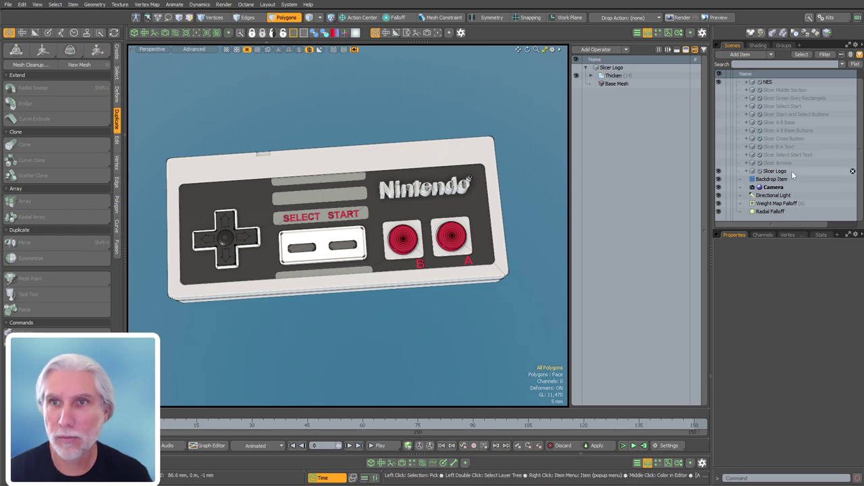
{"action": "left_click", "coordinate": [783, 146]}
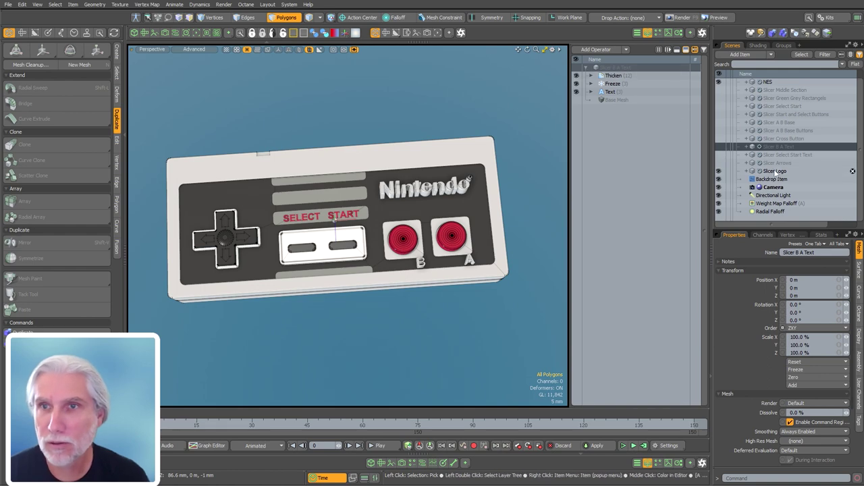
{"action": "left_click", "coordinate": [788, 156]}
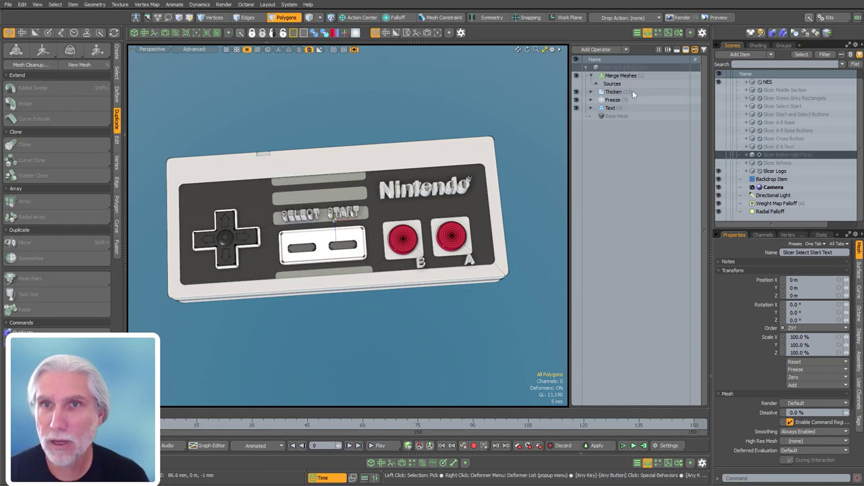
{"action": "double_click", "coordinate": [636, 191]}
{"action": "type", "text": "merge"}
{"action": "key", "text": "Escape"}
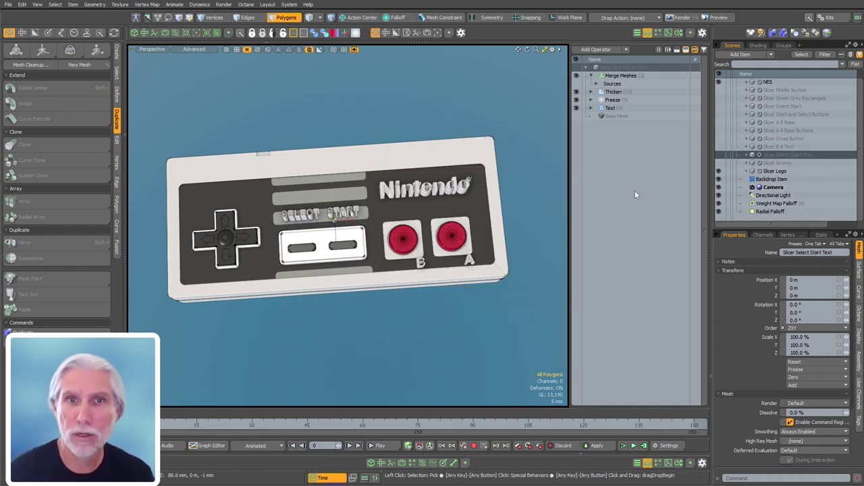
Set Slicer Logo as the source of the new Merge Meshes operation and hide the Slicer Logo item.
{"action": "left_click", "coordinate": [590, 76]}
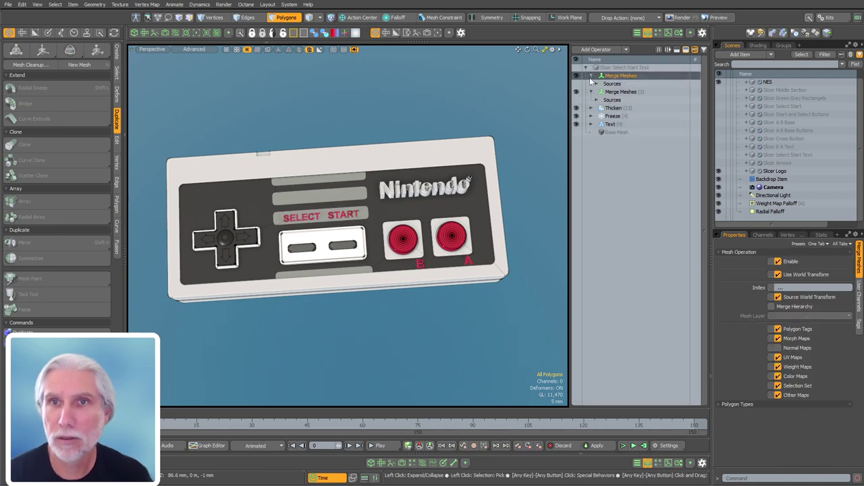
{"action": "left_click", "coordinate": [597, 84]}
{"action": "left_click", "coordinate": [621, 93]}
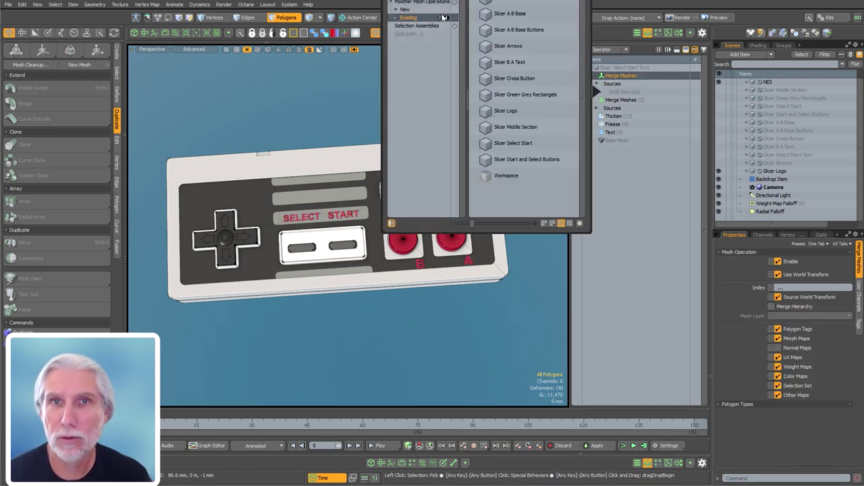
{"action": "double_click", "coordinate": [513, 111]}
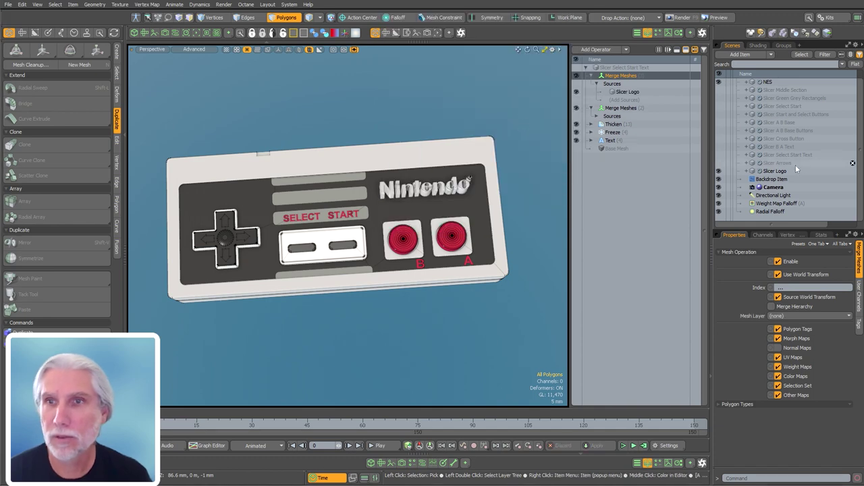
{"action": "left_click", "coordinate": [718, 171]}
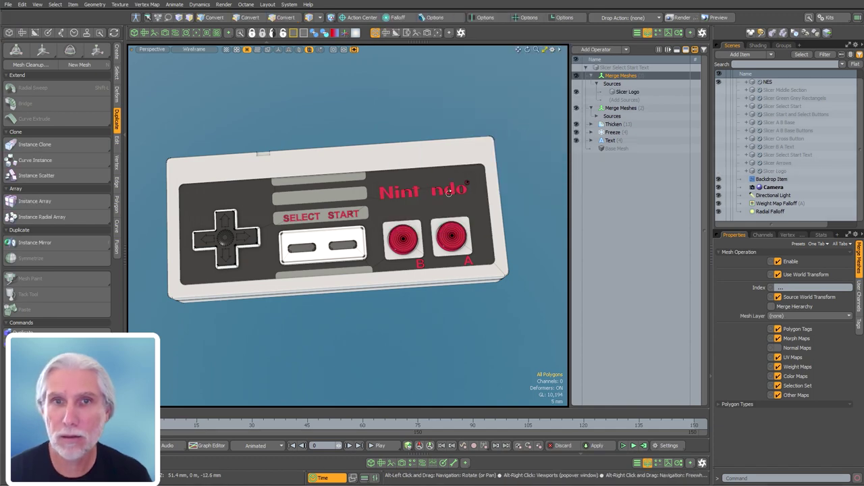
Check the stenciled logo's letters, disable the merge that brings in the logo, and show Slicer Logo again.
{"action": "left_click_drag", "start_coordinate": [426, 189], "coordinate": [560, 189], "text": "ctrl+alt"}
{"action": "left_click_drag", "start_coordinate": [348, 256], "coordinate": [558, 160], "text": "alt"}
{"action": "left_click", "coordinate": [591, 76]}
{"action": "left_click_drag", "start_coordinate": [426, 203], "coordinate": [284, 206], "text": "alt"}
{"action": "left_click_drag", "start_coordinate": [419, 182], "coordinate": [368, 220], "text": "alt"}
{"action": "mouse_move", "coordinate": [368, 220]}
{"action": "left_mouse_down", "text": "alt+shift"}
{"action": "mouse_move", "coordinate": [385, 211]}
{"action": "mouse_move", "coordinate": [398, 158]}
{"action": "mouse_move", "coordinate": [360, 212]}
{"action": "mouse_move", "coordinate": [365, 229]}
{"action": "left_mouse_up", "text": "alt+shift"}
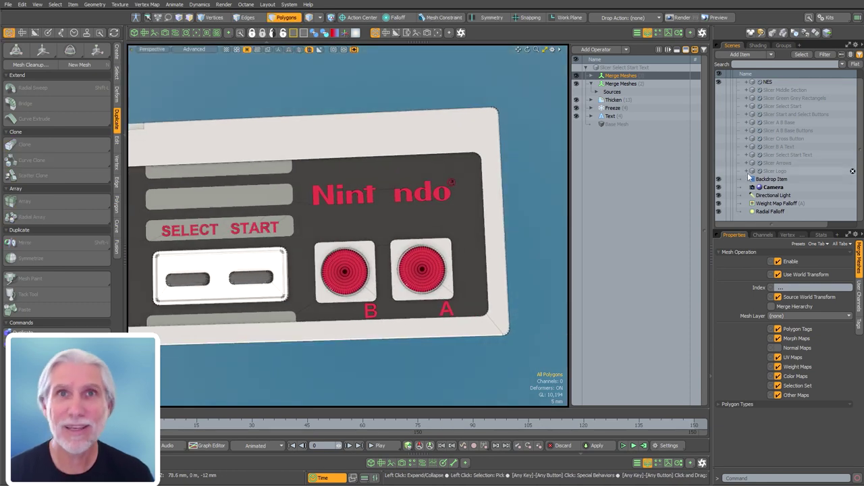
{"action": "left_click", "coordinate": [576, 75]}
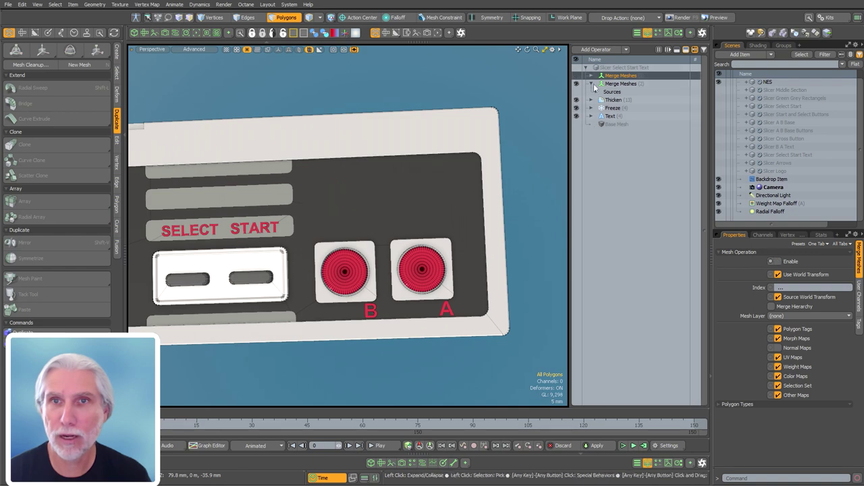
{"action": "left_click", "coordinate": [719, 171]}
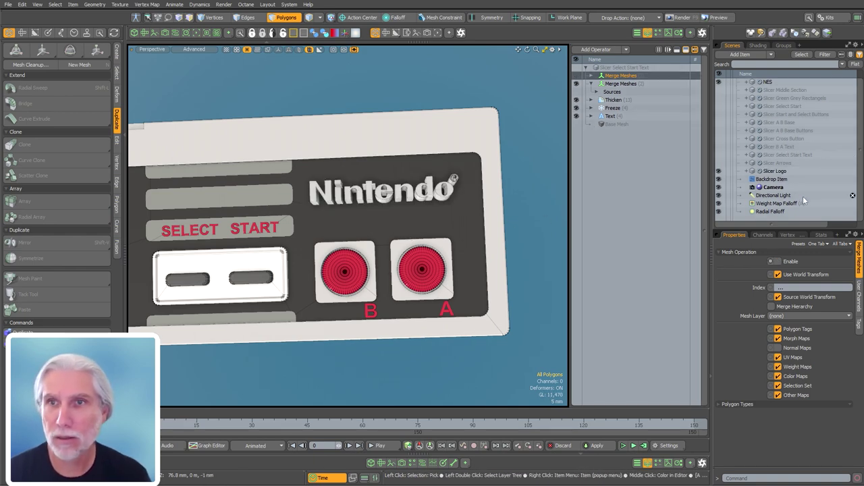
Remove the Thicken operation from Slicer Logo and display the base mesh's vertices.
{"action": "left_click", "coordinate": [779, 171]}
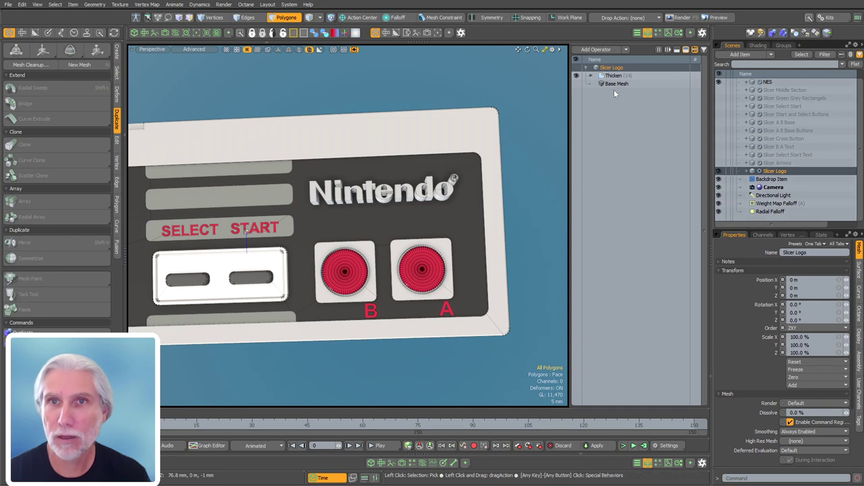
{"action": "left_click", "coordinate": [615, 84]}
{"action": "left_click_drag", "start_coordinate": [383, 186], "coordinate": [443, 190], "text": "ctrl+alt"}
{"action": "key", "text": "ctrl+3"}
{"action": "left_click", "coordinate": [378, 185]}
Examine the seam edge and its end vertices at the top of the logo's letter e.
{"action": "scroll", "coordinate": [405, 202], "scroll_direction": "up", "scroll_amount": 5}
{"action": "double_click", "coordinate": [392, 212]}
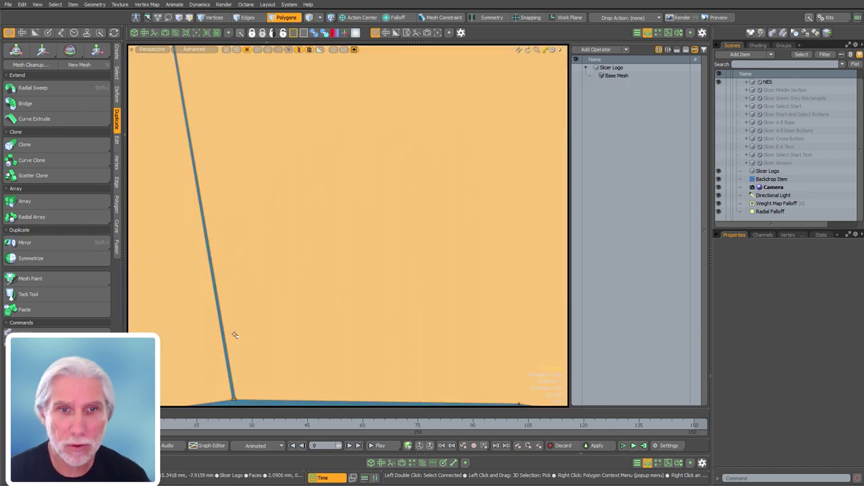
{"action": "left_click_drag", "start_coordinate": [338, 295], "coordinate": [222, 342], "text": "ctrl+alt"}
{"action": "left_click", "coordinate": [222, 342]}
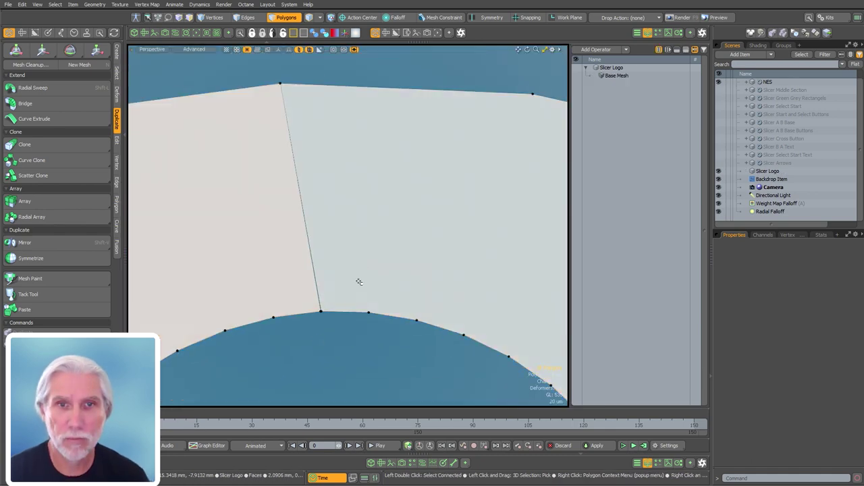
{"action": "left_click_drag", "start_coordinate": [363, 265], "coordinate": [352, 307], "text": "ctrl+alt"}
{"action": "key", "text": "1"}
{"action": "left_click", "coordinate": [331, 301]}
{"action": "left_click_drag", "start_coordinate": [417, 273], "coordinate": [527, 172], "text": "alt+shift"}
{"action": "left_click_drag", "start_coordinate": [473, 226], "coordinate": [405, 303], "text": "ctrl+alt"}
{"action": "right_click", "coordinate": [405, 303]}
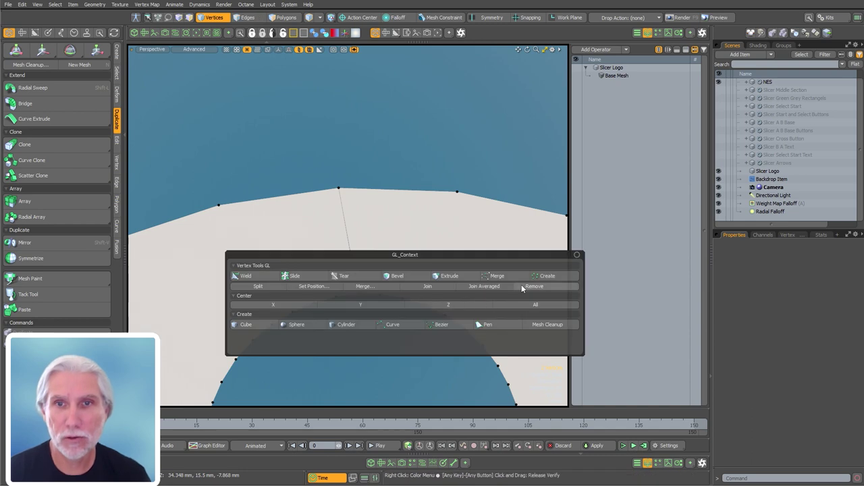
{"action": "left_click", "coordinate": [484, 286]}
{"action": "left_click", "coordinate": [284, 353]}
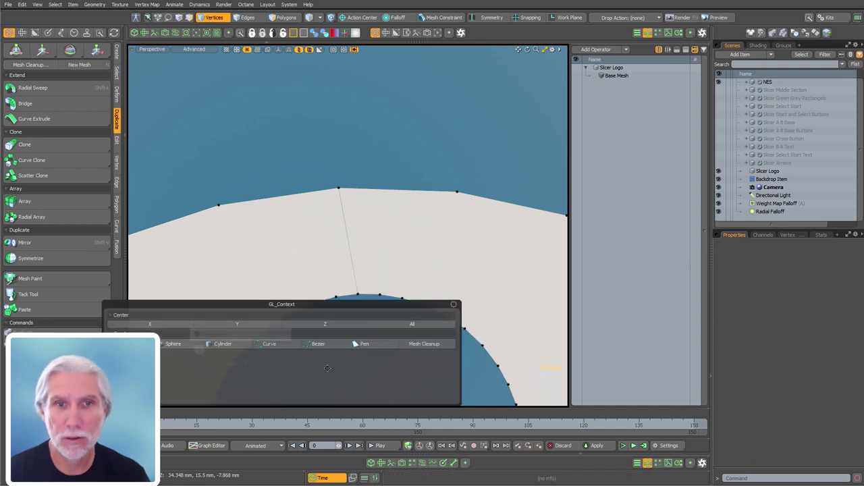
{"action": "key", "text": "2"}
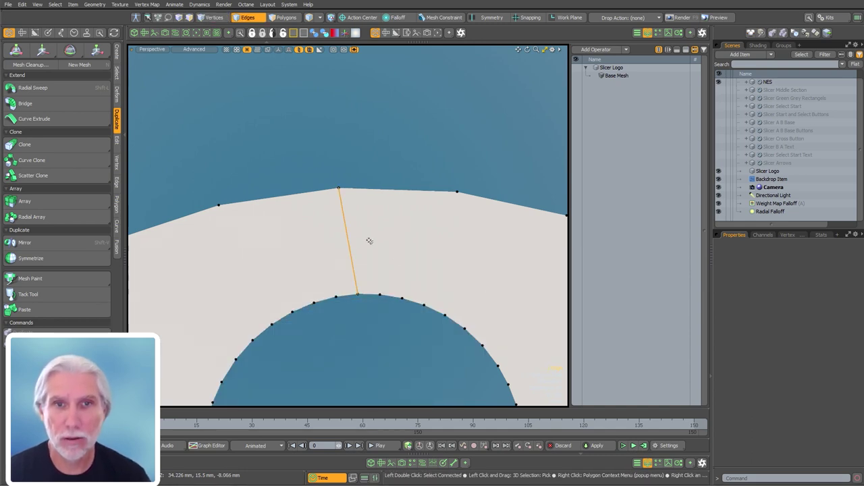
{"action": "key", "text": "3"}
{"action": "mouse_move", "coordinate": [381, 202]}
{"action": "left_mouse_down"}
{"action": "mouse_move", "coordinate": [330, 200]}
{"action": "mouse_move", "coordinate": [416, 183]}
{"action": "left_mouse_up"}
{"action": "key", "text": "1"}
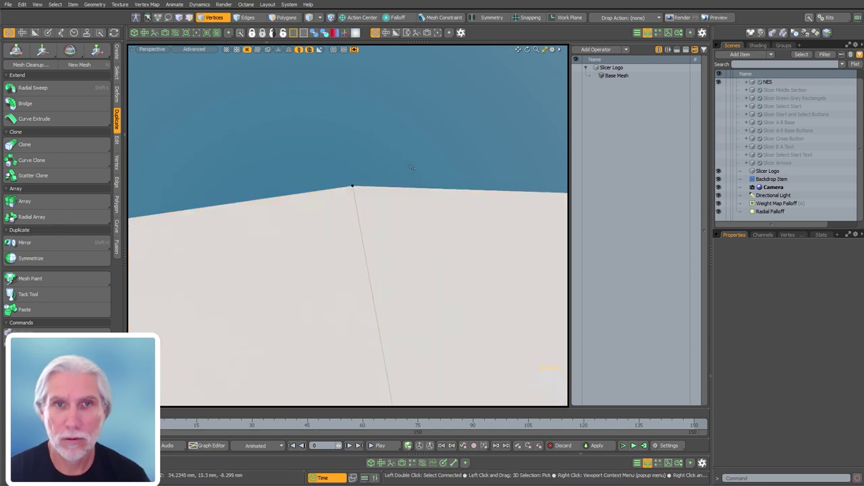
Merge the letter e's polygons across the upper seam and remove the remaining seam edge beside its crossbar.
{"action": "left_click_drag", "start_coordinate": [410, 222], "coordinate": [297, 243], "text": "ctrl+alt"}
{"action": "left_click_drag", "start_coordinate": [398, 272], "coordinate": [339, 201], "text": "alt+shift"}
{"action": "left_click_drag", "start_coordinate": [395, 251], "coordinate": [317, 262], "text": "alt+shift"}
{"action": "left_click_drag", "start_coordinate": [447, 369], "coordinate": [347, 294], "text": "alt+shift"}
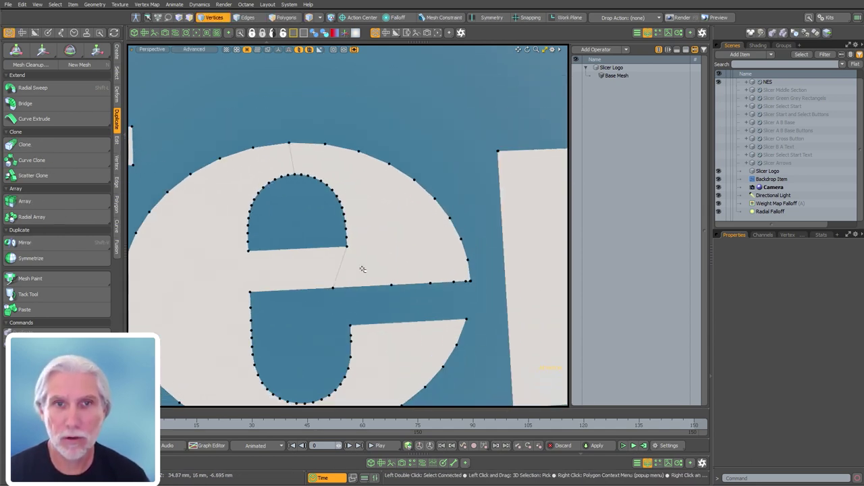
{"action": "key", "text": "3"}
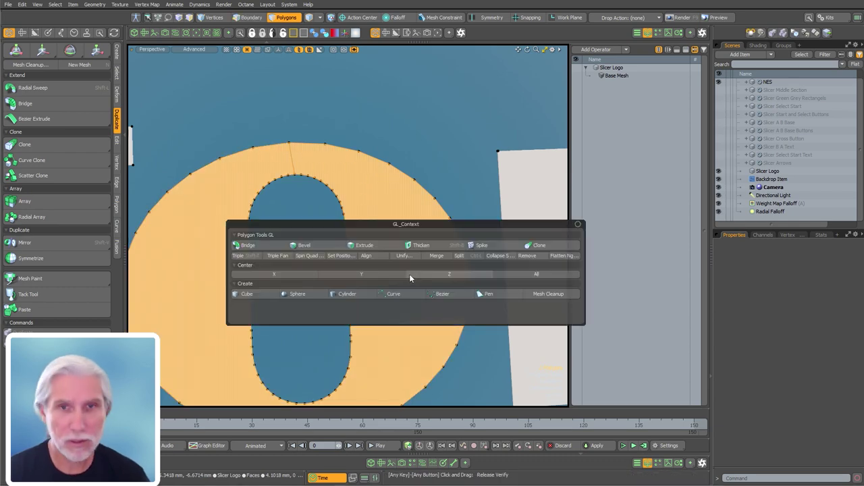
{"action": "right_click", "coordinate": [407, 274]}
{"action": "left_click", "coordinate": [436, 255]}
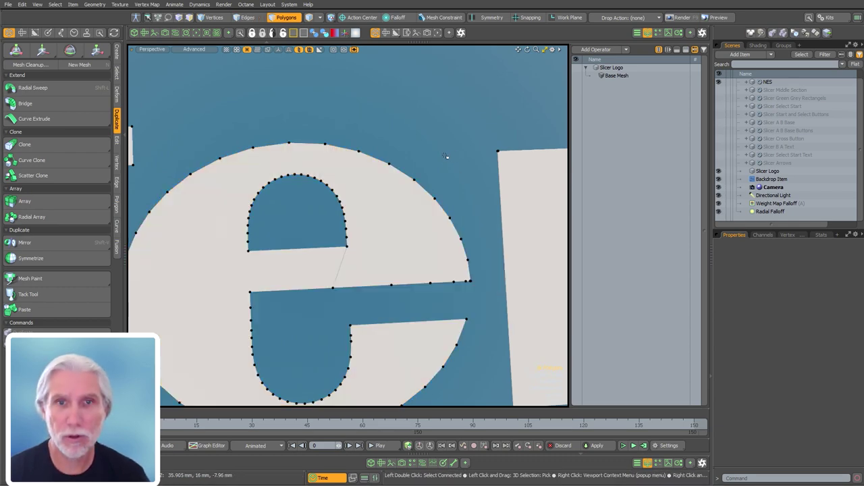
{"action": "key", "text": "2"}
{"action": "left_click_drag", "start_coordinate": [394, 187], "coordinate": [338, 186], "text": "ctrl+alt"}
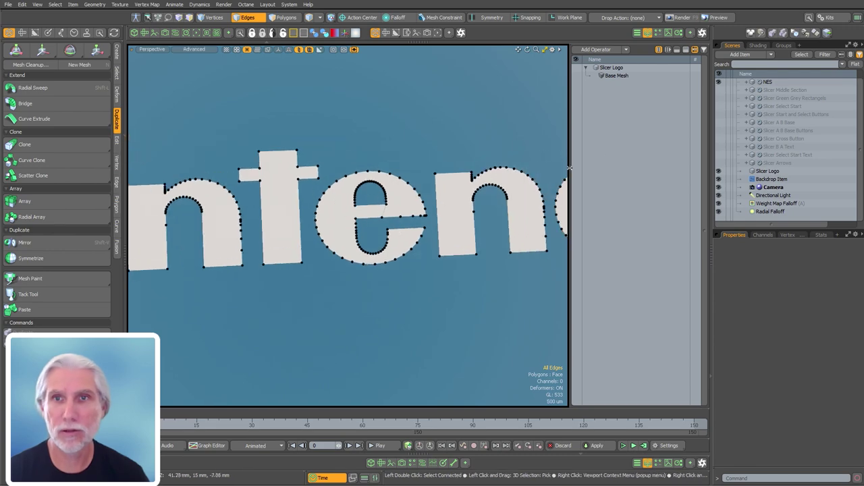
Add a Thicken operation to Slicer Logo with a -9.9 mm offset and turn off the vertex display.
{"action": "type", "text": "t"}
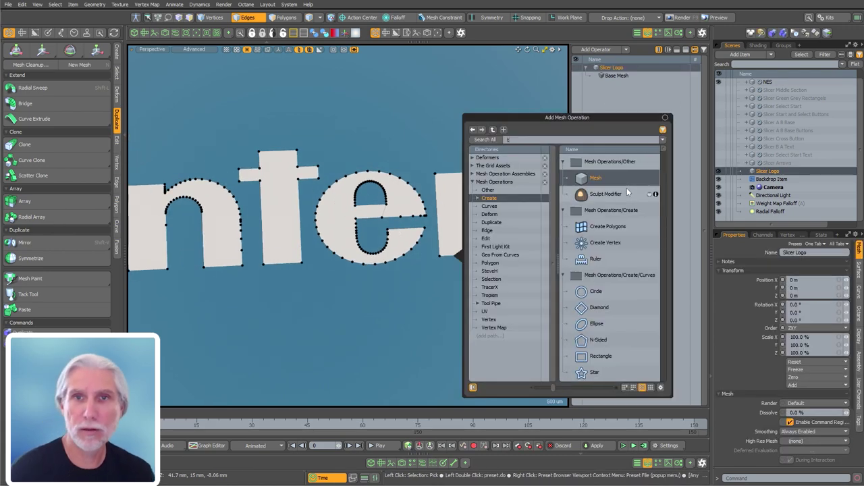
{"action": "type", "text": "thi"}
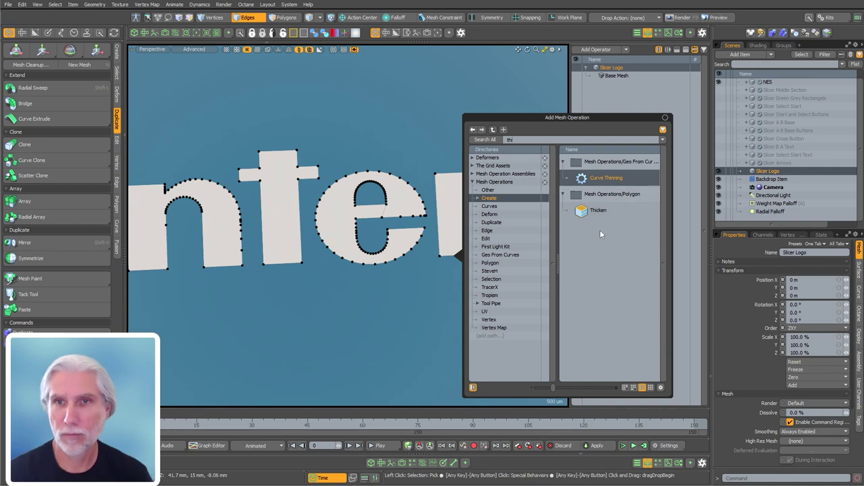
{"action": "double_click", "coordinate": [598, 210]}
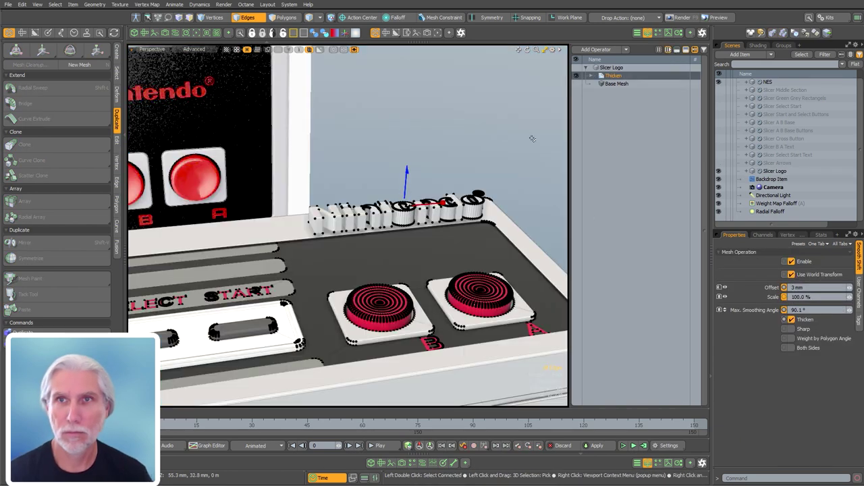
{"action": "left_click_drag", "start_coordinate": [406, 174], "coordinate": [401, 260]}
{"action": "key", "text": "ctrl+3"}
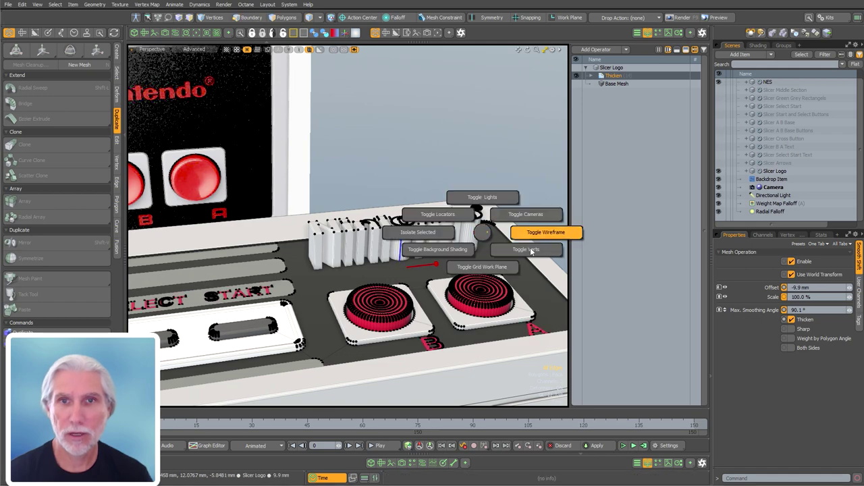
{"action": "left_click", "coordinate": [531, 251]}
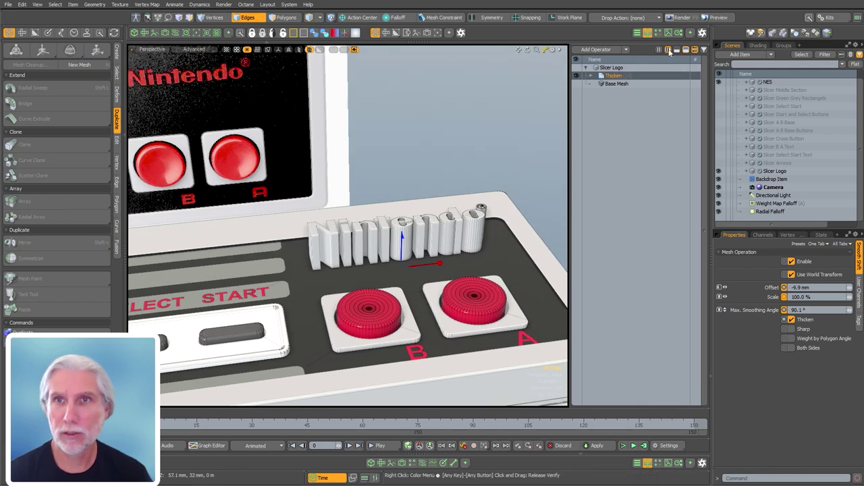
Drop the Thicken tool and hide the Slicer Logo item.
{"action": "left_click_drag", "start_coordinate": [482, 166], "coordinate": [459, 135], "text": "alt"}
{"action": "key", "text": "space"}
{"action": "left_click_drag", "start_coordinate": [250, 209], "coordinate": [337, 174], "text": "alt"}
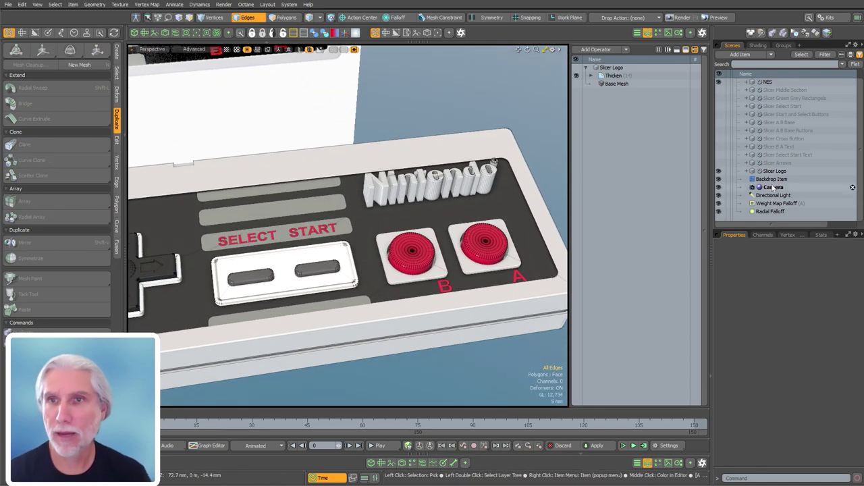
{"action": "left_click", "coordinate": [720, 171]}
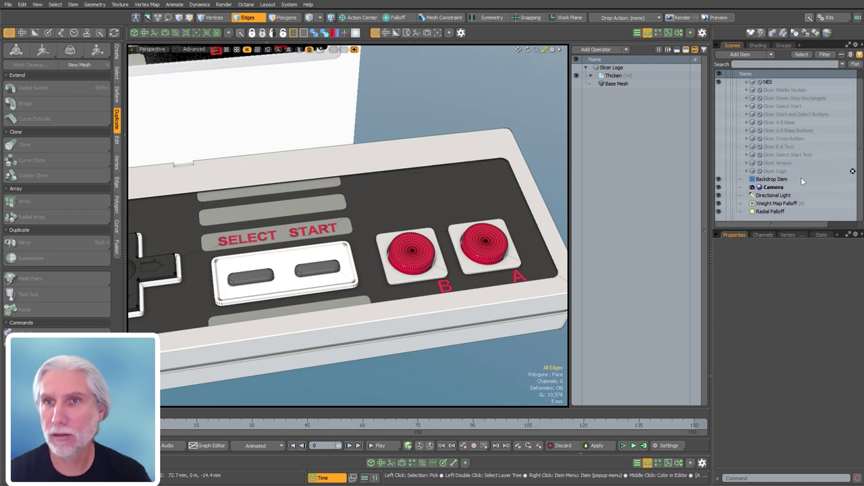
Re-enable the logo's Merge Meshes operation on Slicer Select Start Text, hide that item, and clear the item selection.
{"action": "left_click", "coordinate": [786, 158]}
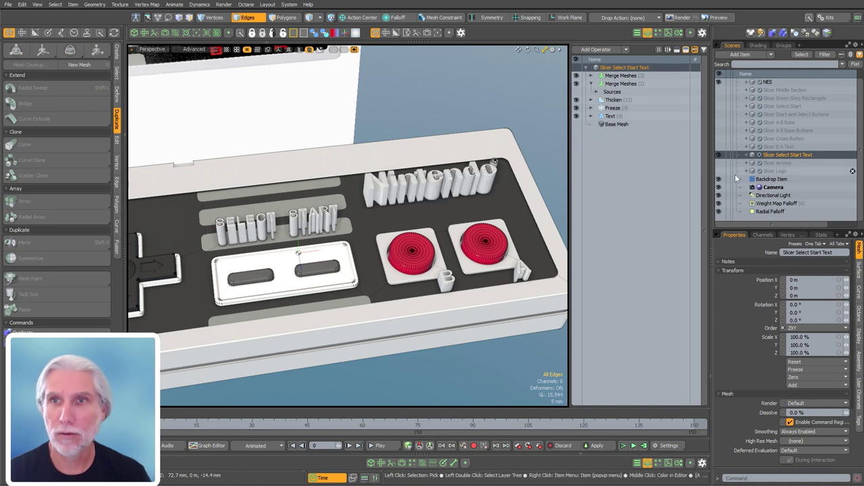
{"action": "left_click", "coordinate": [718, 155]}
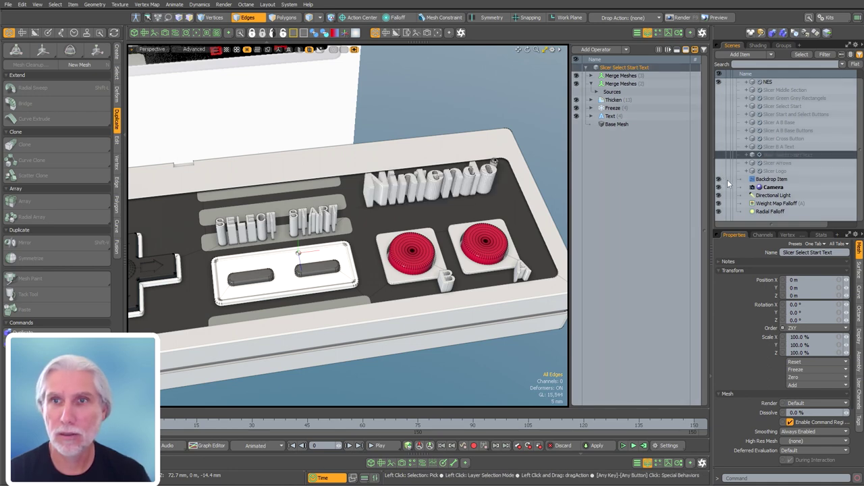
{"action": "key", "text": "alt"}
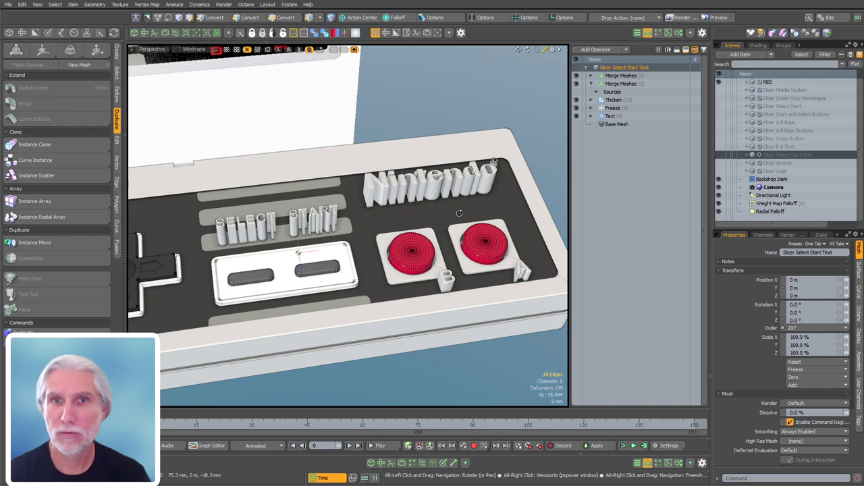
{"action": "left_click_drag", "start_coordinate": [459, 212], "coordinate": [454, 223], "text": "alt"}
{"action": "left_click", "coordinate": [624, 144]}
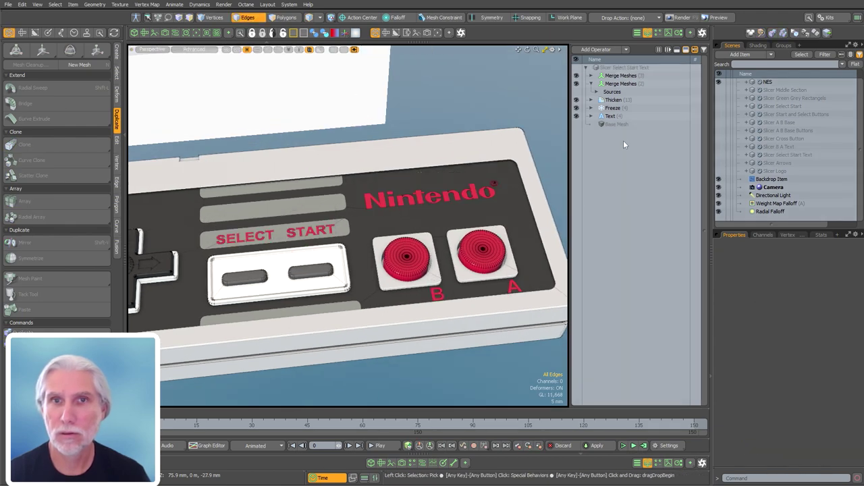
Check the red stenciled logo on the controller and hide the Backdrop Item.
{"action": "left_click_drag", "start_coordinate": [499, 196], "coordinate": [478, 186], "text": "alt"}
{"action": "scroll", "coordinate": [478, 187], "scroll_direction": "up", "scroll_amount": 5}
{"action": "scroll", "coordinate": [524, 225], "scroll_direction": "down", "scroll_amount": 6}
{"action": "left_click_drag", "start_coordinate": [525, 226], "coordinate": [313, 297], "text": "alt"}
{"action": "left_click", "coordinate": [718, 179]}
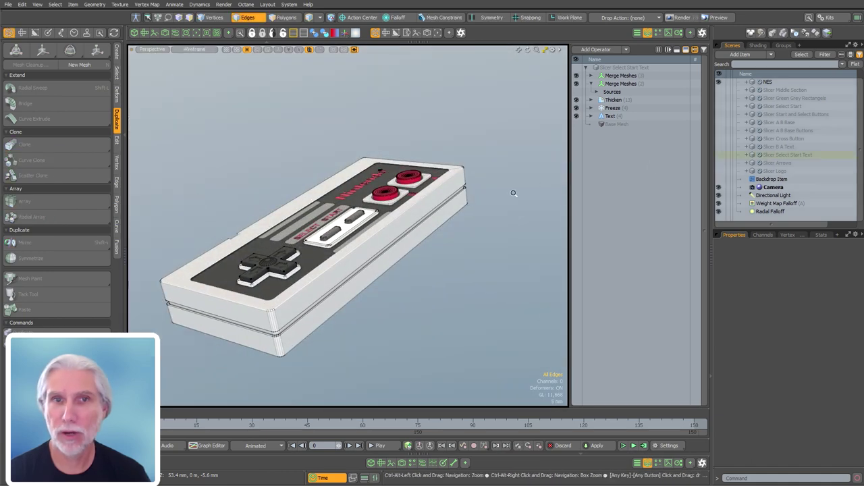
Copy the end polygon inside the cable opening at the controller's back into a new mesh item.
{"action": "left_click_drag", "start_coordinate": [513, 193], "coordinate": [473, 193], "text": "ctrl+alt"}
{"action": "left_click_drag", "start_coordinate": [473, 193], "coordinate": [350, 266], "text": "alt"}
{"action": "scroll", "coordinate": [384, 238], "scroll_direction": "up", "scroll_amount": 5}
{"action": "key", "text": "3"}
{"action": "key", "text": "5"}
{"action": "left_click", "coordinate": [383, 243]}
{"action": "key", "text": "3"}
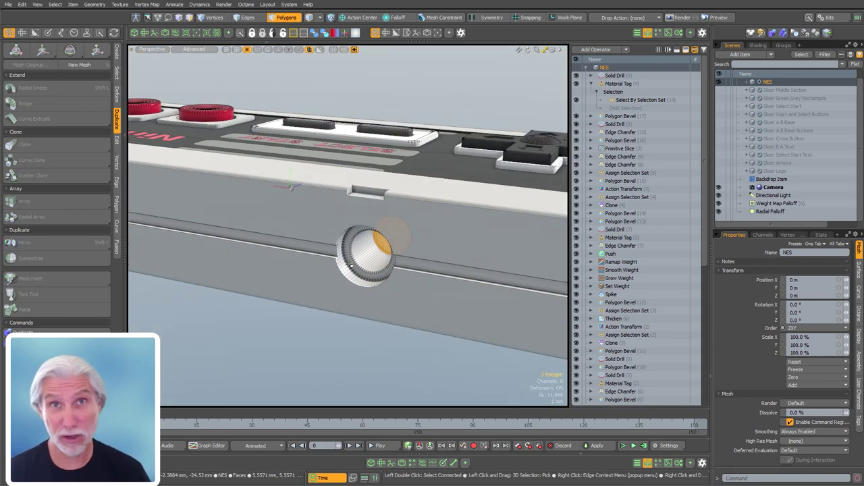
{"action": "key", "text": "n"}
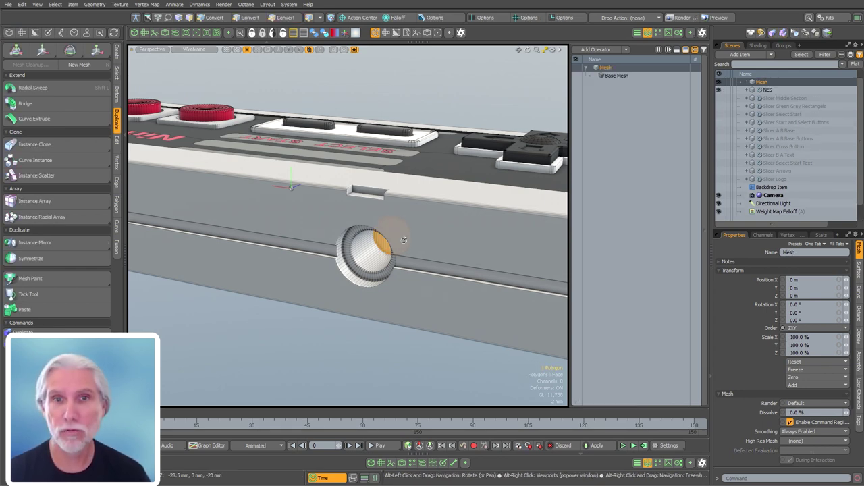
Scale the copied polygon to 83.5 % in X and Y and move it slightly outward in the cable opening.
{"action": "scroll", "coordinate": [399, 230], "scroll_direction": "up", "scroll_amount": 3}
{"action": "key", "text": "w"}
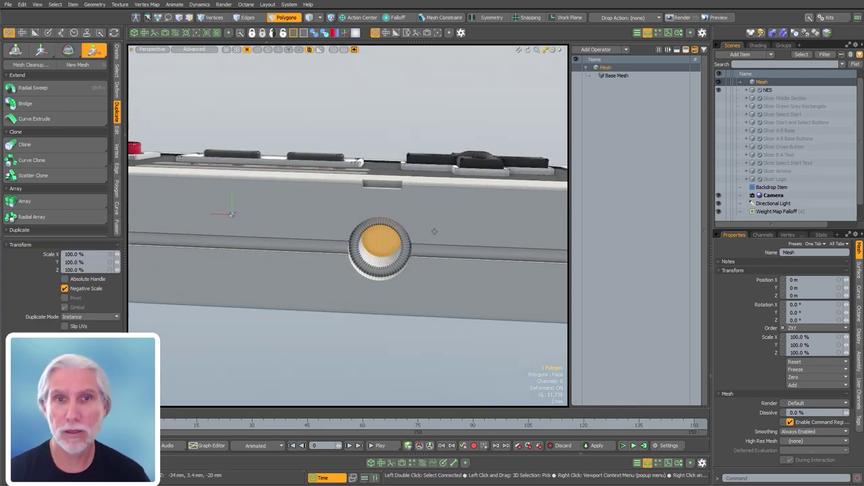
{"action": "mouse_move", "coordinate": [354, 197]}
{"action": "left_mouse_down"}
{"action": "mouse_move", "coordinate": [372, 239]}
{"action": "mouse_move", "coordinate": [355, 201]}
{"action": "left_mouse_up"}
{"action": "scroll", "coordinate": [448, 193], "scroll_direction": "down", "scroll_amount": 5}
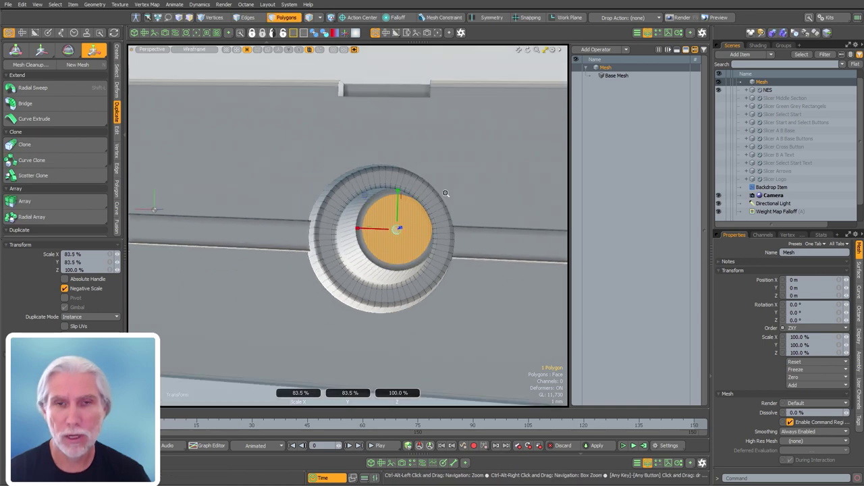
{"action": "left_click_drag", "start_coordinate": [447, 193], "coordinate": [378, 317], "text": "alt"}
{"action": "key", "text": "q"}
{"action": "key", "text": "w"}
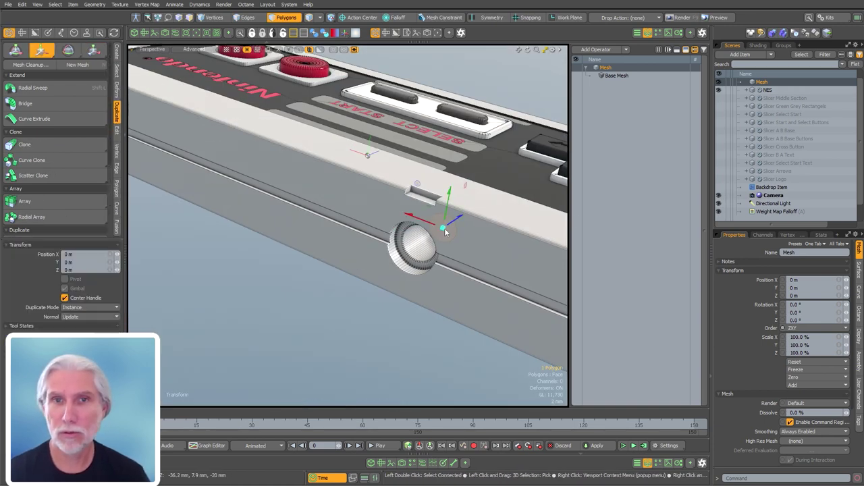
{"action": "left_click_drag", "start_coordinate": [454, 226], "coordinate": [449, 229]}
{"action": "key", "text": "q"}
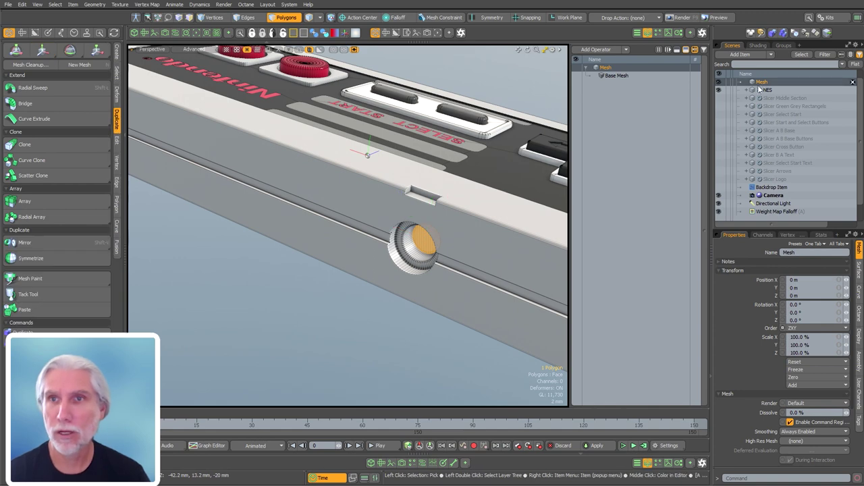
Rename the new mesh item as Cord and place it directly beneath NES in the item list.
{"action": "double_click", "coordinate": [760, 84]}
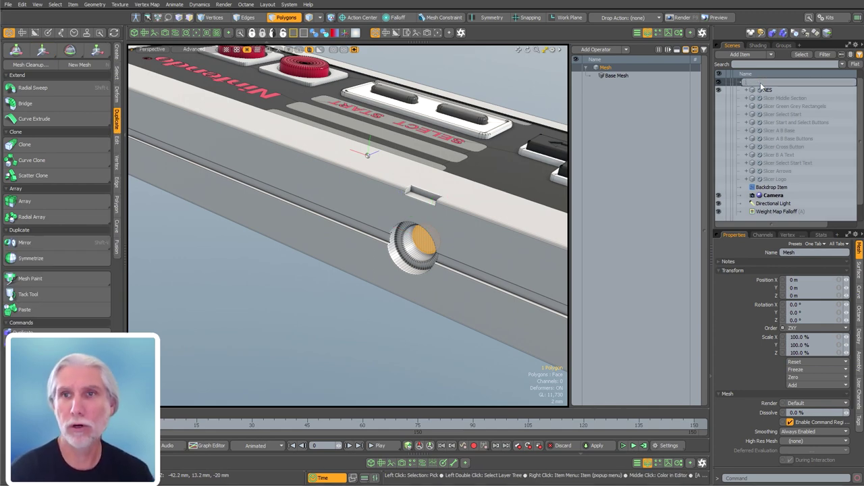
{"action": "key", "text": "Return"}
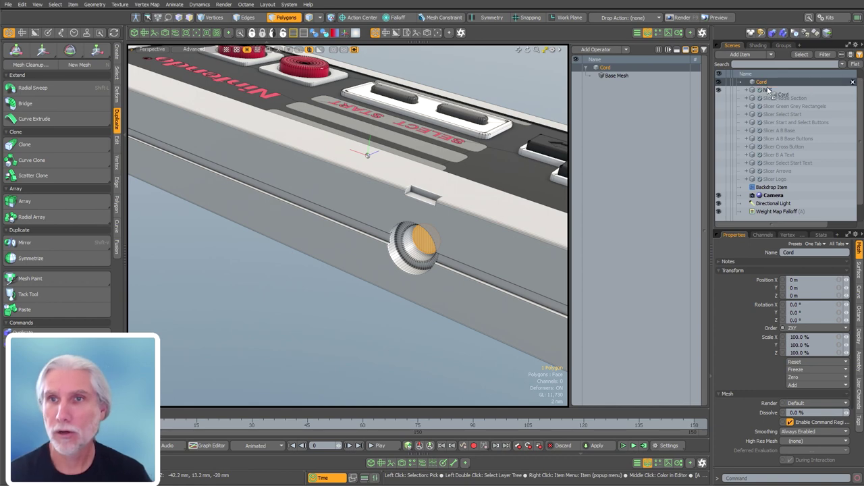
{"action": "left_click_drag", "start_coordinate": [769, 95], "coordinate": [770, 91]}
Assign the existing Black Plastic material to the Cord polygon.
{"action": "key", "text": "m"}
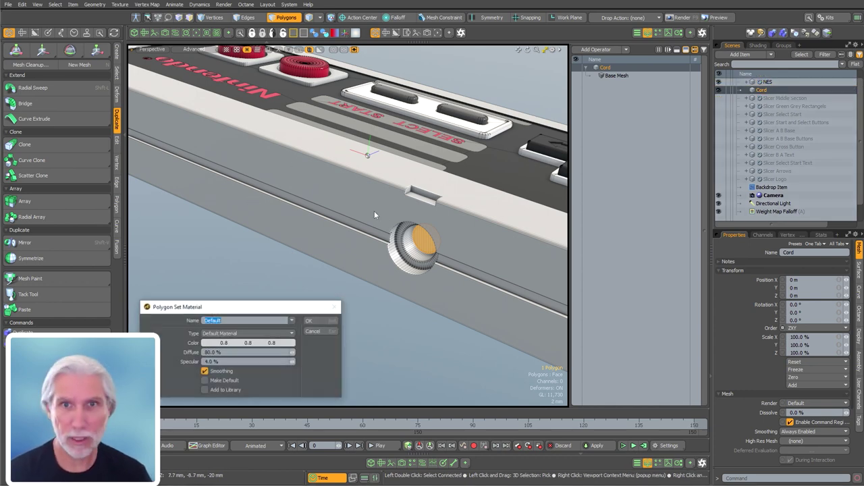
{"action": "left_click", "coordinate": [294, 324]}
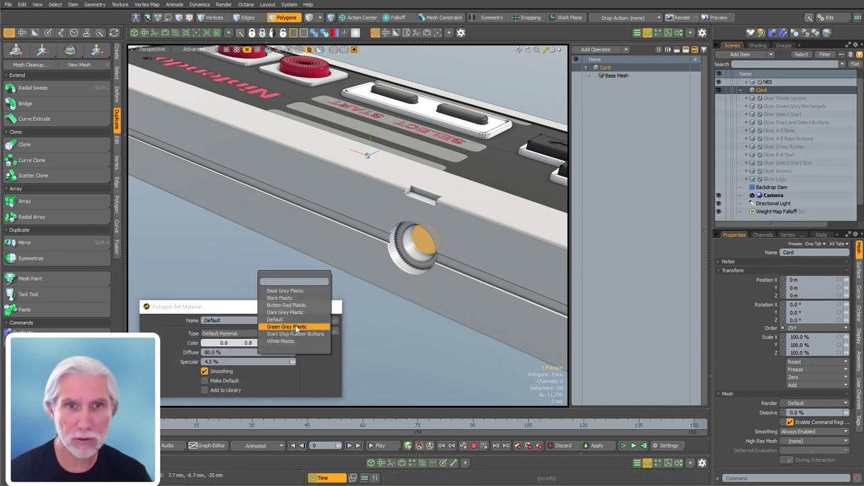
{"action": "left_click", "coordinate": [301, 300]}
{"action": "left_click", "coordinate": [324, 321]}
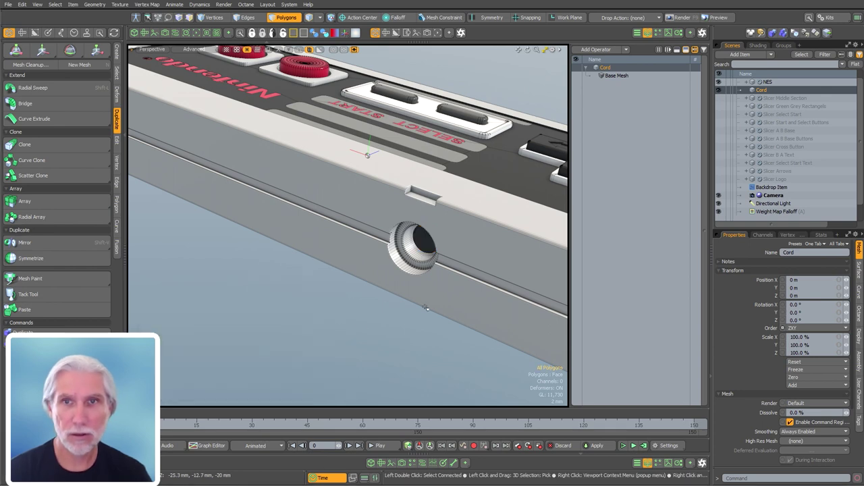
Add another mesh item named Curve and place it directly beneath Cord.
{"action": "key", "text": "KP_1"}
{"action": "scroll", "coordinate": [416, 231], "scroll_direction": "down", "scroll_amount": 5}
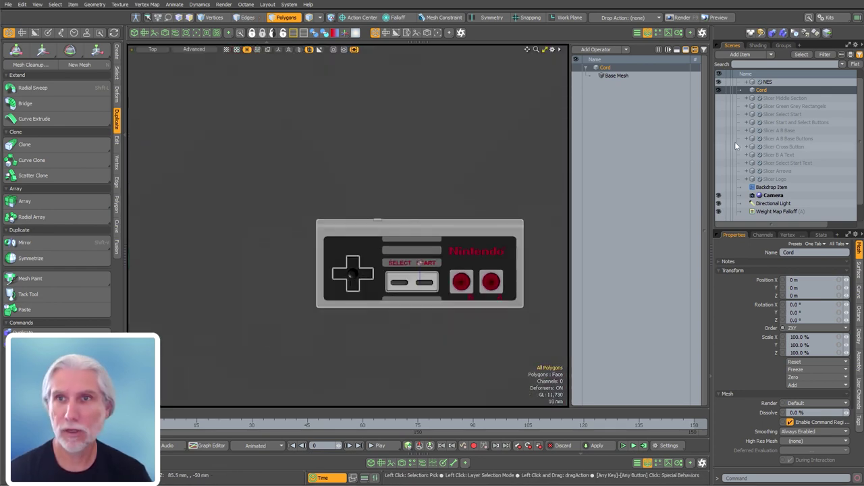
{"action": "key", "text": "n"}
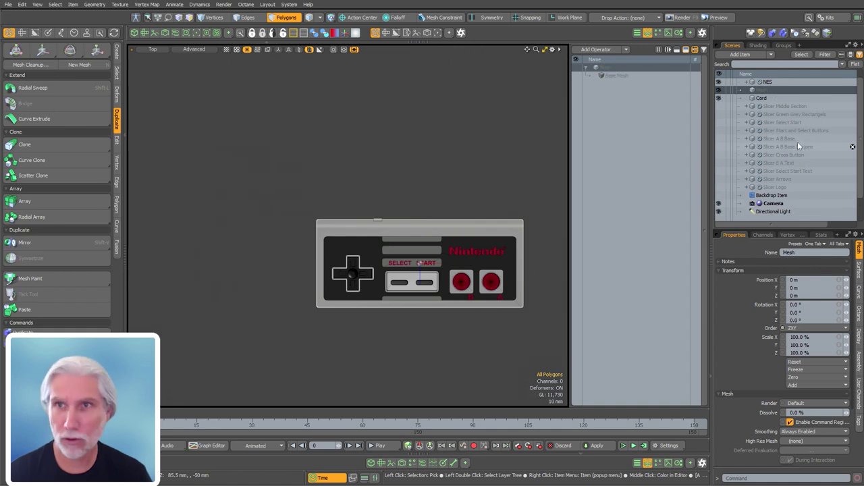
{"action": "double_click", "coordinate": [767, 90]}
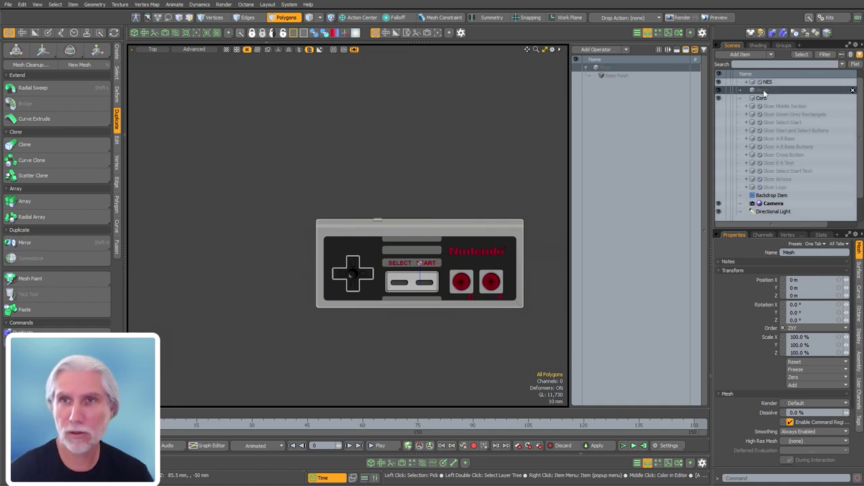
{"action": "type", "text": "Curve"}
{"action": "key", "text": "Return"}
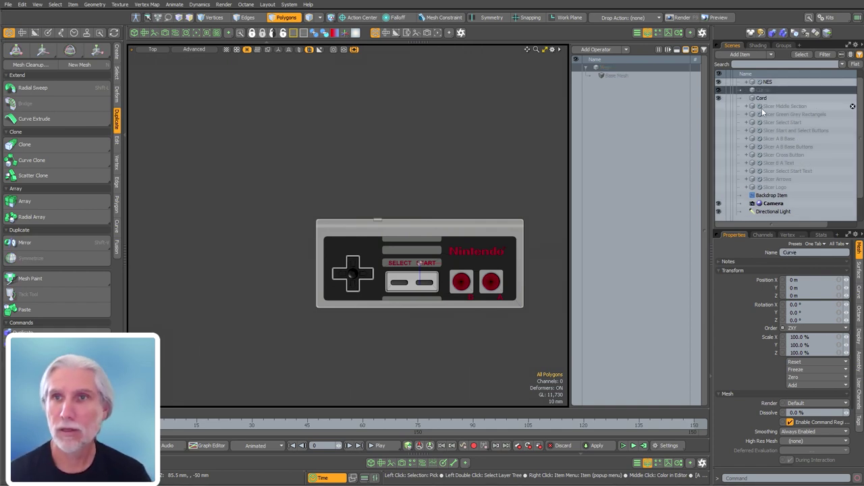
{"action": "left_click_drag", "start_coordinate": [762, 93], "coordinate": [761, 104]}
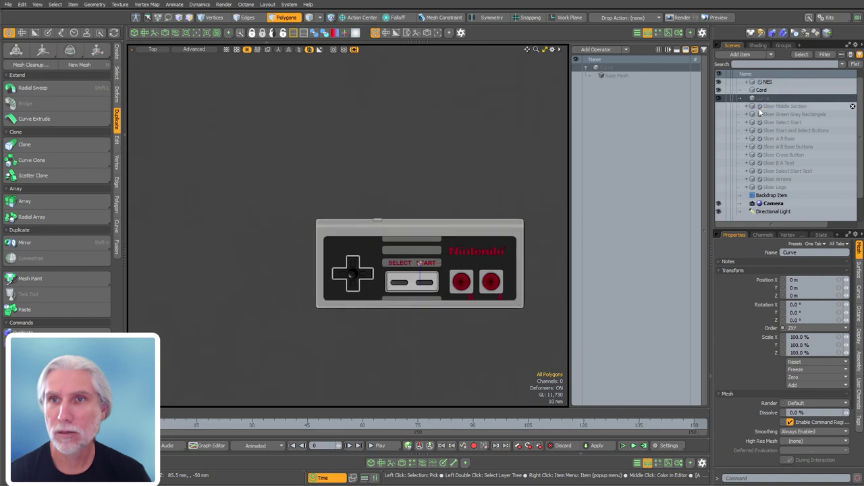
In the top view, draw a winding cord curve from inside the cable opening to about X 40.5 mm, Z -218 mm.
{"action": "left_click", "coordinate": [116, 52]}
{"action": "left_click_drag", "start_coordinate": [416, 214], "coordinate": [511, 214], "text": "ctrl+alt"}
{"action": "left_click", "coordinate": [311, 187]}
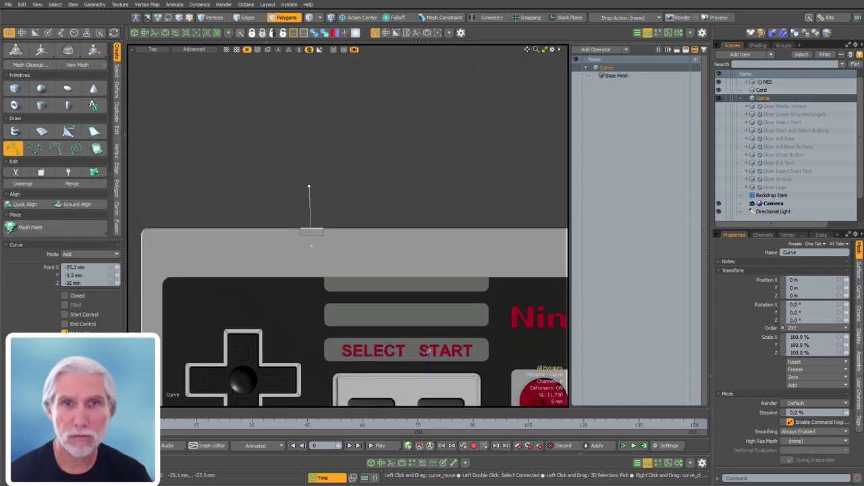
{"action": "left_click", "coordinate": [322, 97]}
{"action": "scroll", "coordinate": [365, 203], "scroll_direction": "down", "scroll_amount": 4}
{"action": "left_click", "coordinate": [371, 195]}
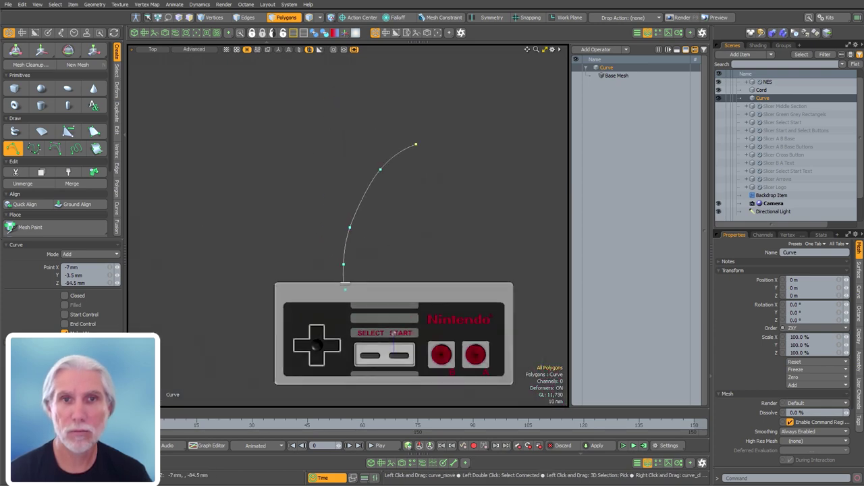
{"action": "left_click_drag", "start_coordinate": [416, 144], "coordinate": [427, 114]}
{"action": "scroll", "coordinate": [457, 112], "scroll_direction": "down", "scroll_amount": 2}
{"action": "left_click_drag", "start_coordinate": [466, 80], "coordinate": [449, 177], "text": "alt+shift"}
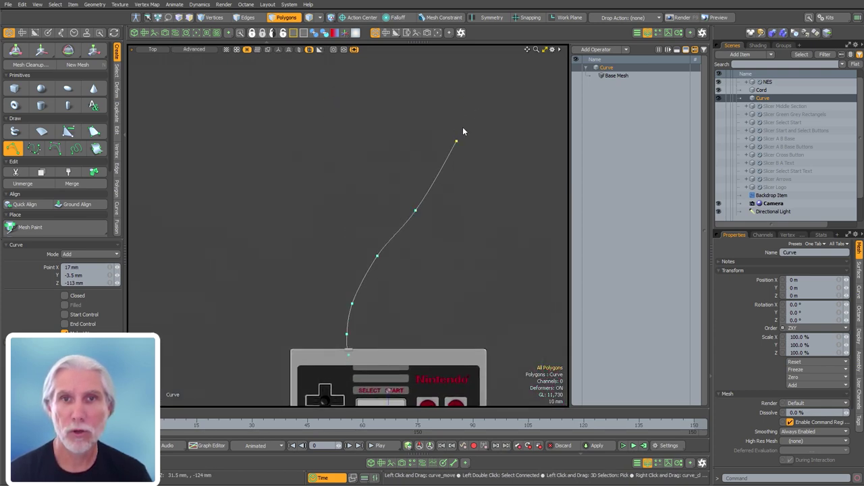
{"action": "left_click_drag", "start_coordinate": [380, 297], "coordinate": [368, 230], "text": "alt+shift"}
Finish the curve, select it and center it on the Y axis to line it up with the cable opening.
{"action": "key", "text": "ctrl+space"}
{"action": "left_click", "coordinate": [412, 236]}
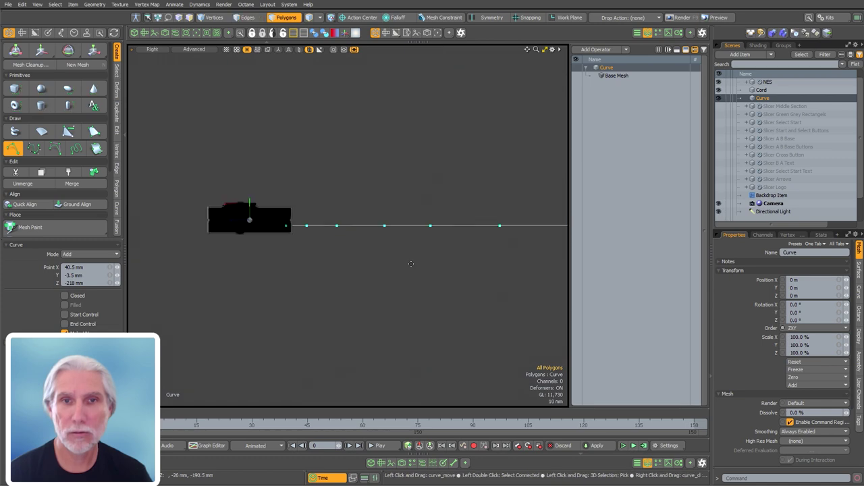
{"action": "left_click_drag", "start_coordinate": [310, 224], "coordinate": [395, 223], "text": "ctrl+alt"}
{"action": "key", "text": "period"}
{"action": "mouse_move", "coordinate": [291, 242]}
{"action": "left_mouse_down", "text": "alt"}
{"action": "mouse_move", "coordinate": [276, 245]}
{"action": "mouse_move", "coordinate": [369, 294]}
{"action": "mouse_move", "coordinate": [388, 236]}
{"action": "mouse_move", "coordinate": [572, 253]}
{"action": "mouse_move", "coordinate": [433, 206]}
{"action": "mouse_move", "coordinate": [339, 243]}
{"action": "mouse_move", "coordinate": [401, 241]}
{"action": "mouse_move", "coordinate": [359, 261]}
{"action": "left_mouse_up", "text": "alt"}
{"action": "scroll", "coordinate": [432, 206], "scroll_direction": "up", "scroll_amount": 4}
{"action": "key", "text": "space"}
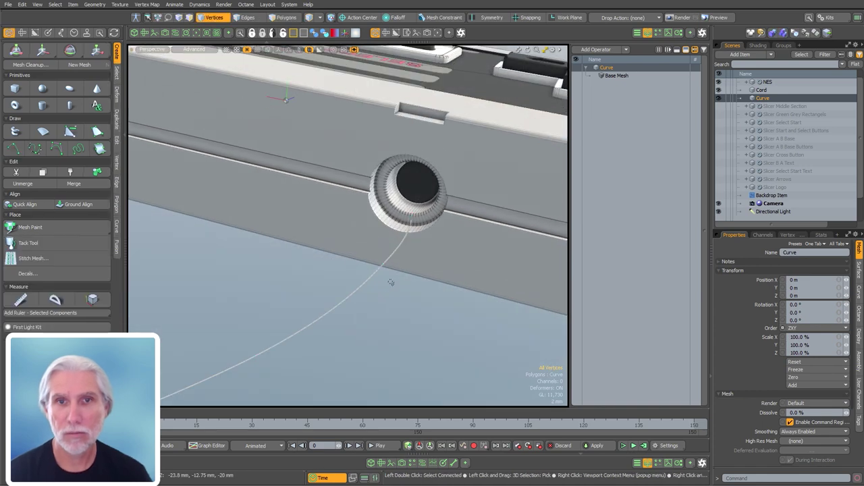
{"action": "left_click", "coordinate": [358, 287]}
{"action": "key", "text": "w"}
{"action": "left_click_drag", "start_coordinate": [378, 295], "coordinate": [330, 304], "text": "alt"}
{"action": "right_click", "coordinate": [331, 304]}
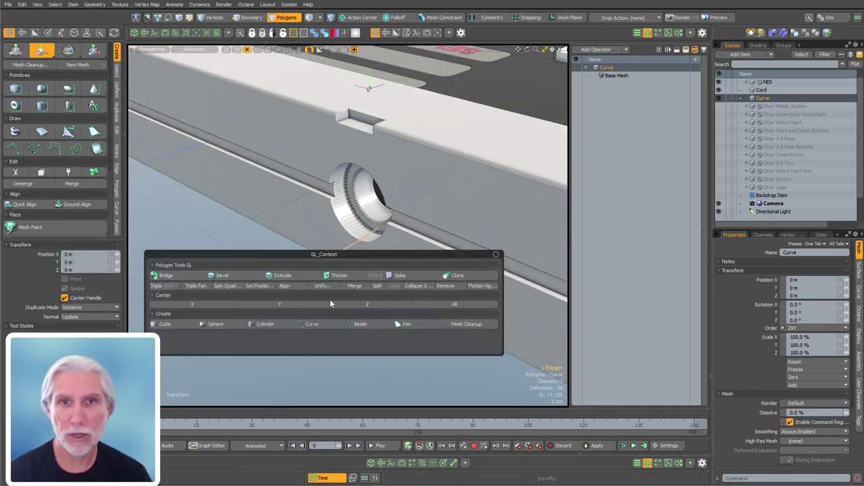
{"action": "right_click", "coordinate": [426, 260]}
{"action": "left_click", "coordinate": [400, 264]}
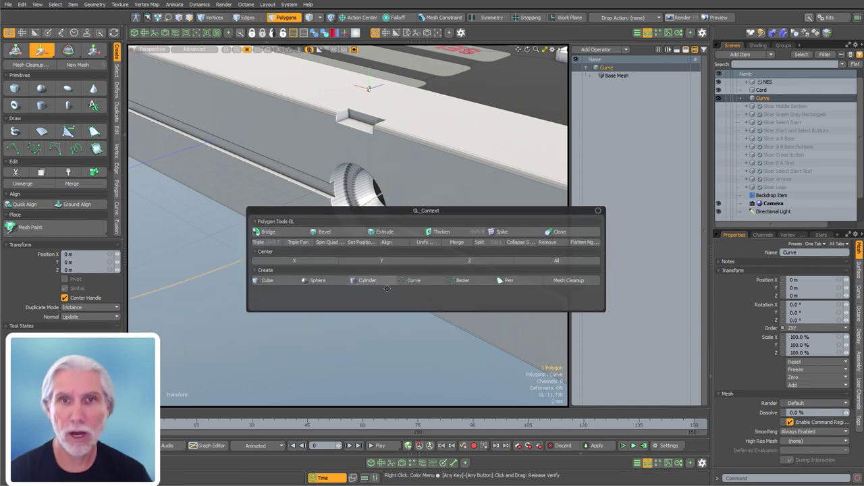
{"action": "key", "text": "Escape"}
{"action": "key", "text": "Escape"}
{"action": "left_click_drag", "start_coordinate": [310, 306], "coordinate": [406, 300], "text": "alt"}
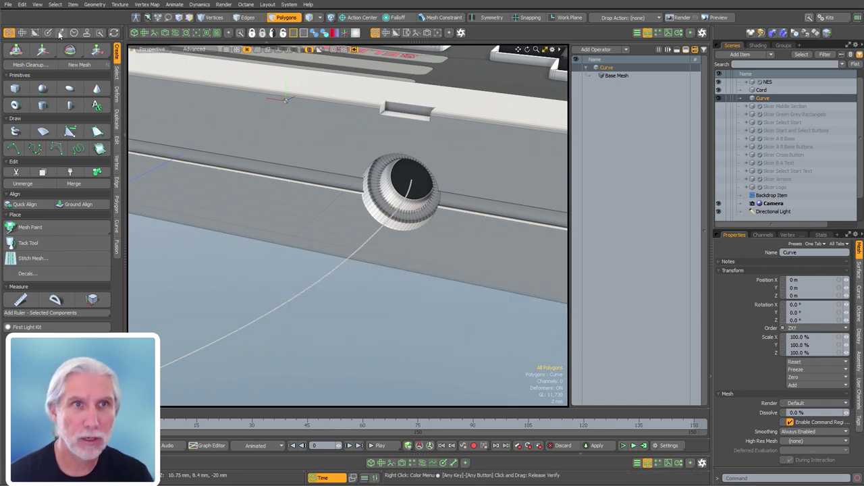
Look through the available tool palettes to find the one that adapts to the selection mode.
{"action": "left_click", "coordinate": [100, 33]}
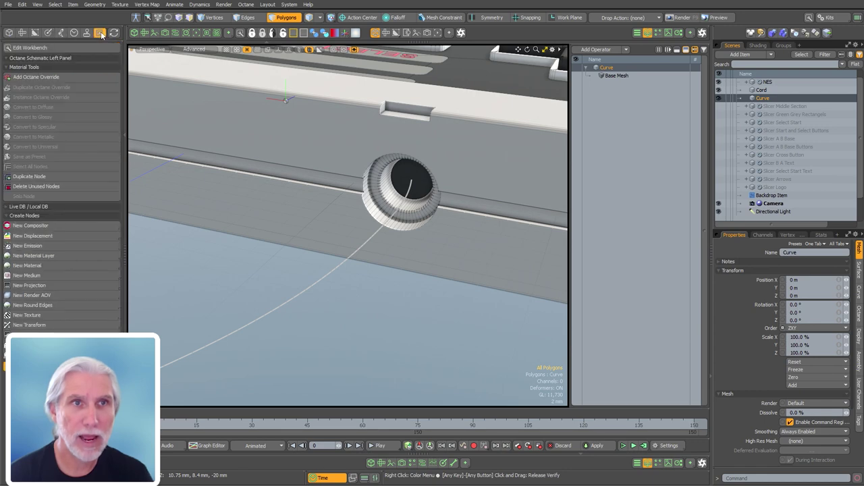
{"action": "left_click", "coordinate": [87, 34]}
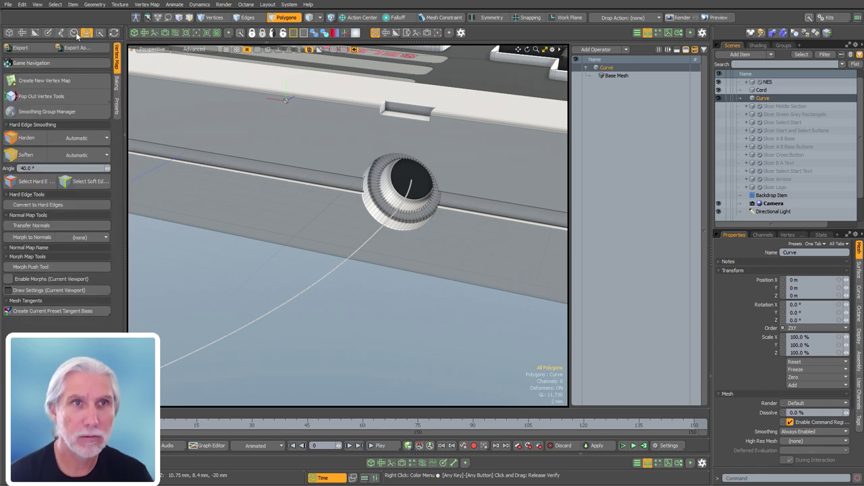
{"action": "left_click", "coordinate": [74, 34]}
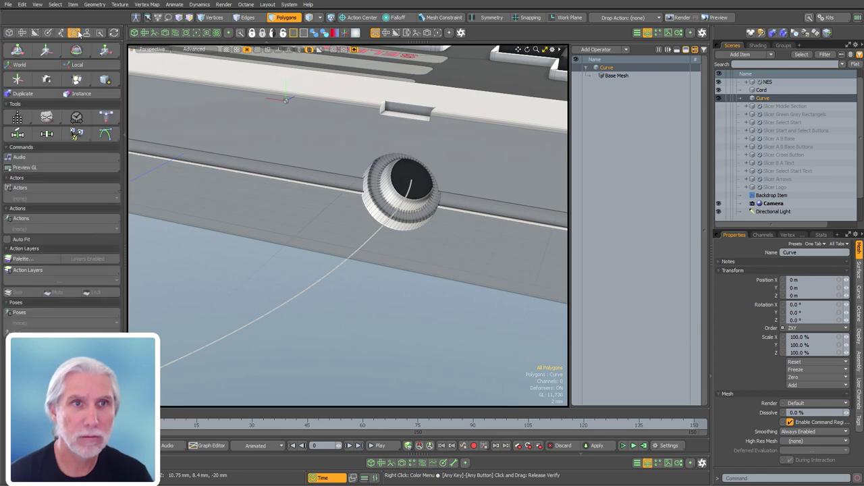
{"action": "left_click", "coordinate": [87, 33]}
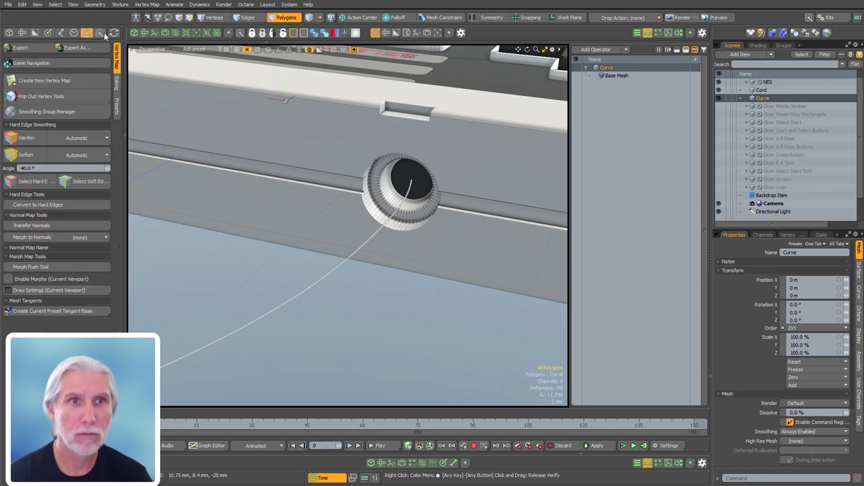
{"action": "left_click", "coordinate": [100, 33]}
{"action": "left_click", "coordinate": [114, 33]}
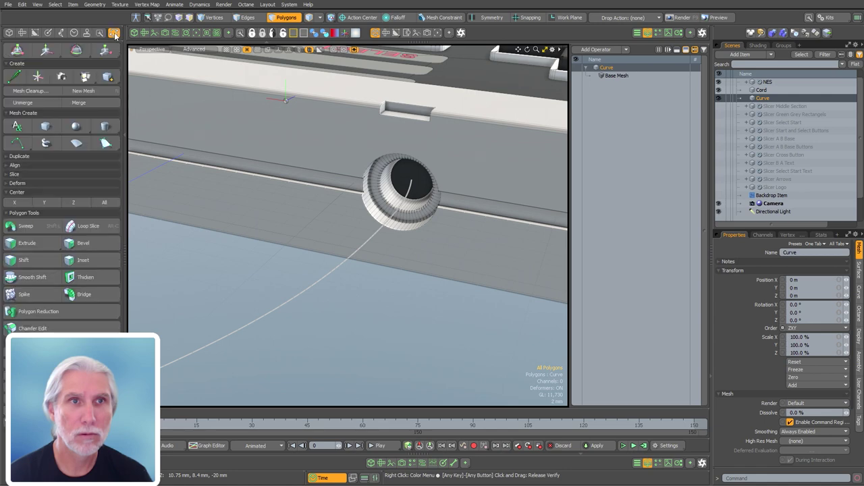
Compare the tools offered in vertex, edge and polygon modes, and return to the modeling palette.
{"action": "key", "text": "2"}
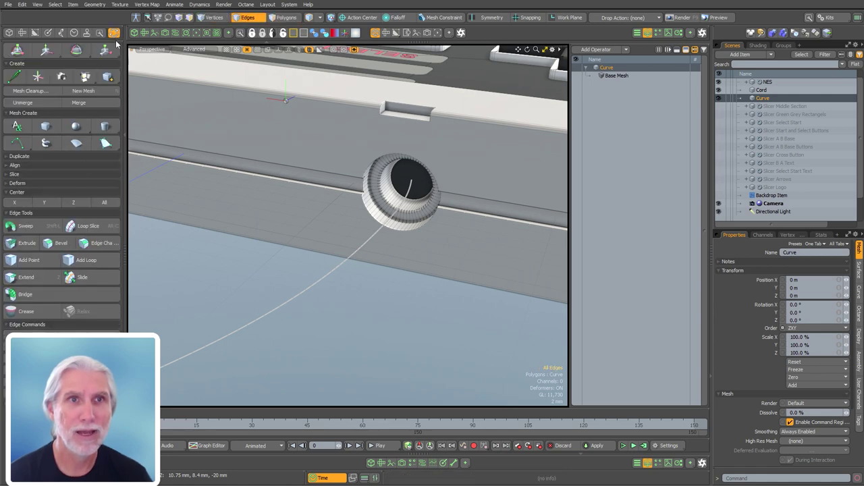
{"action": "key", "text": "3"}
{"action": "key", "text": "2"}
{"action": "key", "text": "3"}
{"action": "key", "text": "1"}
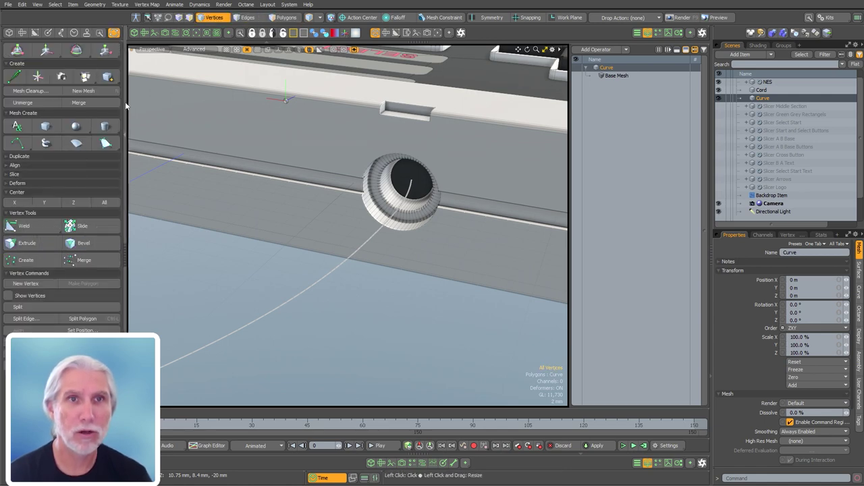
{"action": "key", "text": "2"}
{"action": "key", "text": "3"}
{"action": "left_click", "coordinate": [253, 21]}
{"action": "key", "text": "1"}
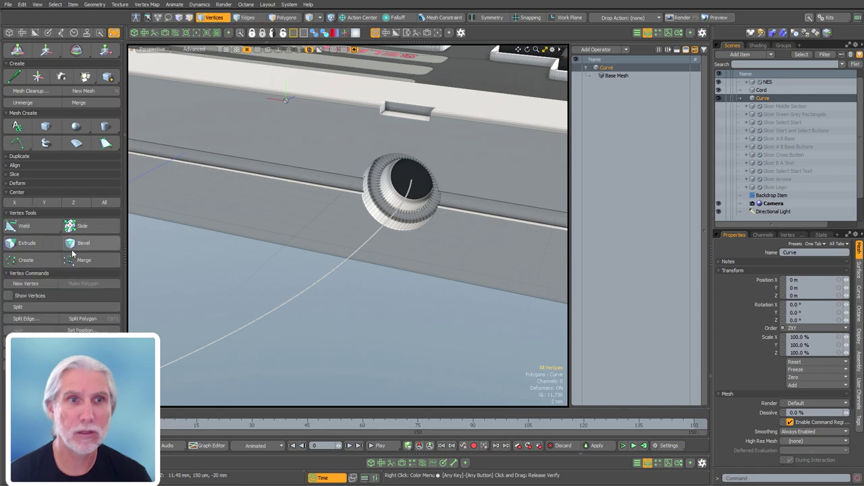
{"action": "key", "text": "2"}
{"action": "key", "text": "3"}
{"action": "key", "text": "1"}
{"action": "left_click", "coordinate": [10, 32]}
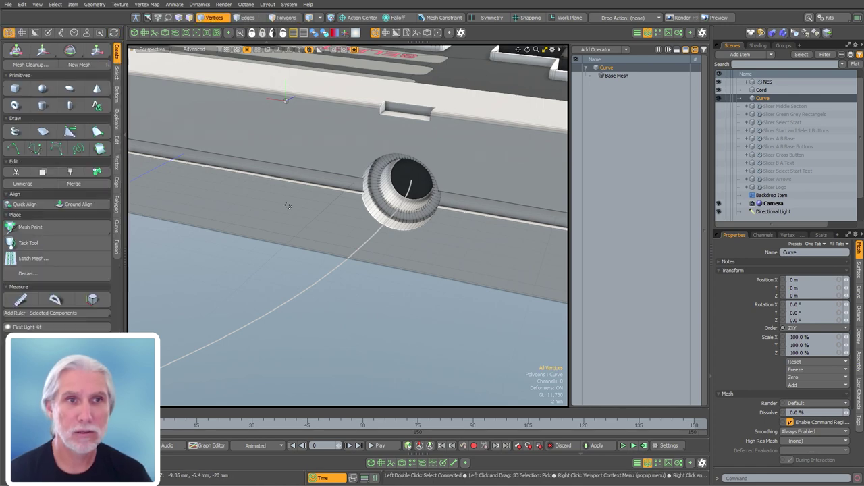
Add a Curve Extrude mesh operation to the Cord mesh.
{"action": "left_click_drag", "start_coordinate": [358, 222], "coordinate": [391, 257], "text": "ctrl+alt"}
{"action": "key", "text": "space"}
{"action": "key", "text": "1"}
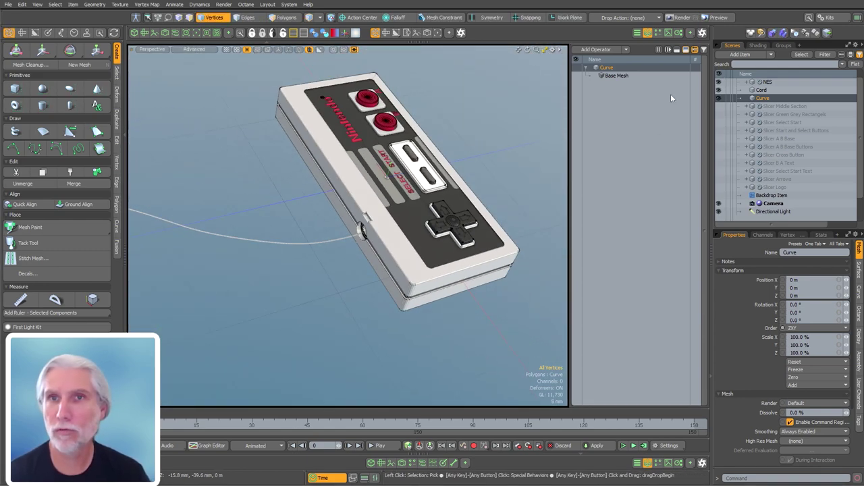
{"action": "left_click", "coordinate": [772, 90]}
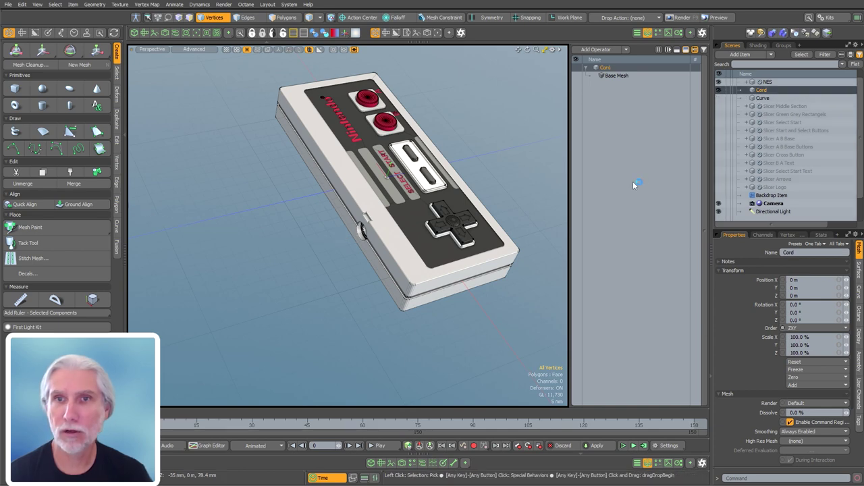
{"action": "type", "text": "curfve"}
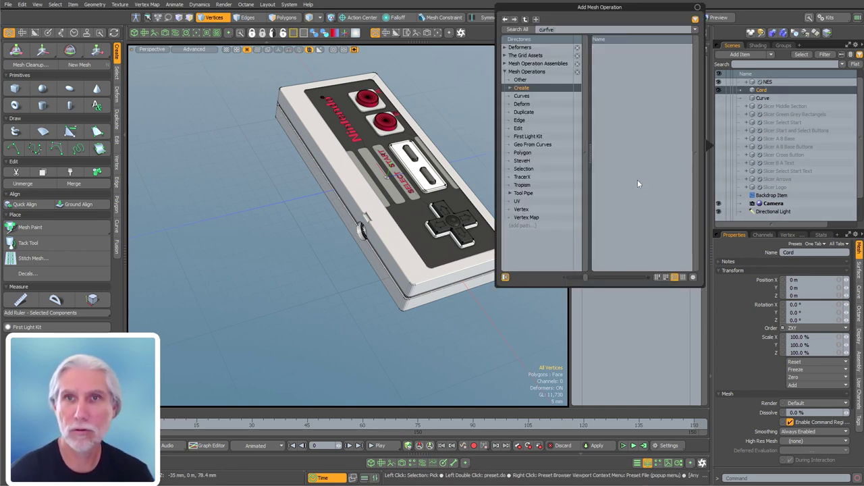
{"action": "key", "text": "BackSpace"}
{"action": "key", "text": "BackSpace"}
{"action": "key", "text": "BackSpace"}
{"action": "type", "text": "ve ex"}
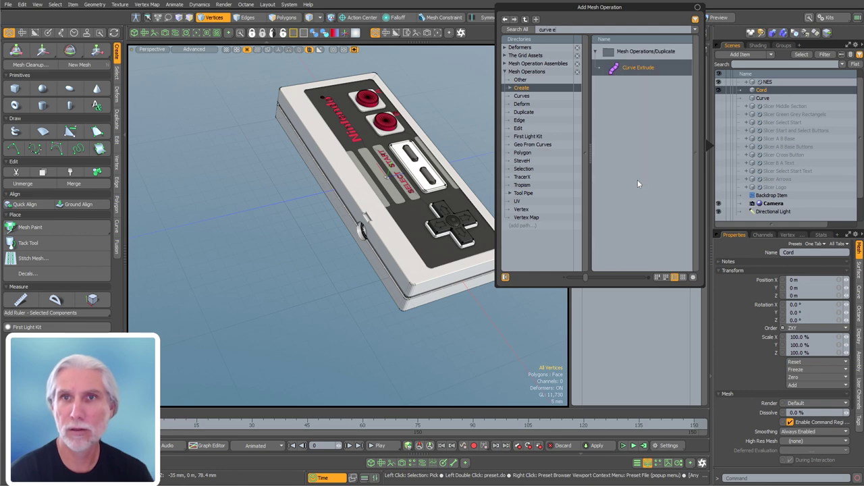
{"action": "key", "text": "Return"}
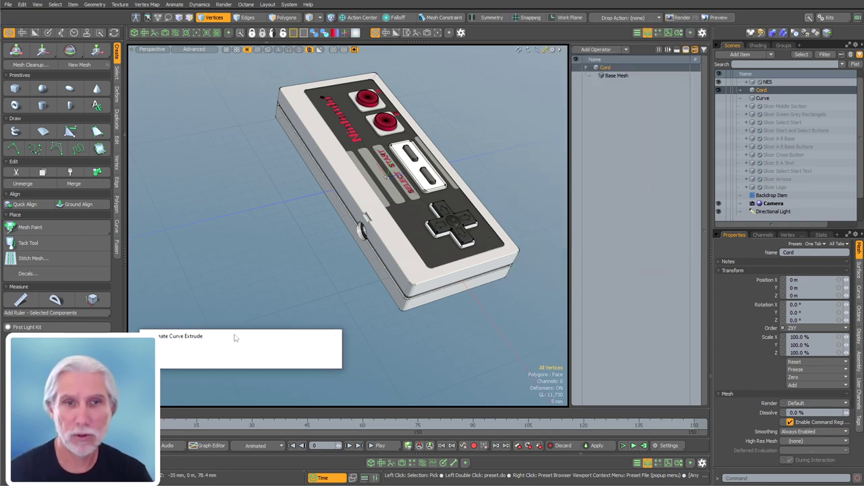
Choose Curve as the path for the Cord's Curve Extrude and confirm the operation.
{"action": "left_click", "coordinate": [237, 350]}
{"action": "left_click", "coordinate": [269, 364]}
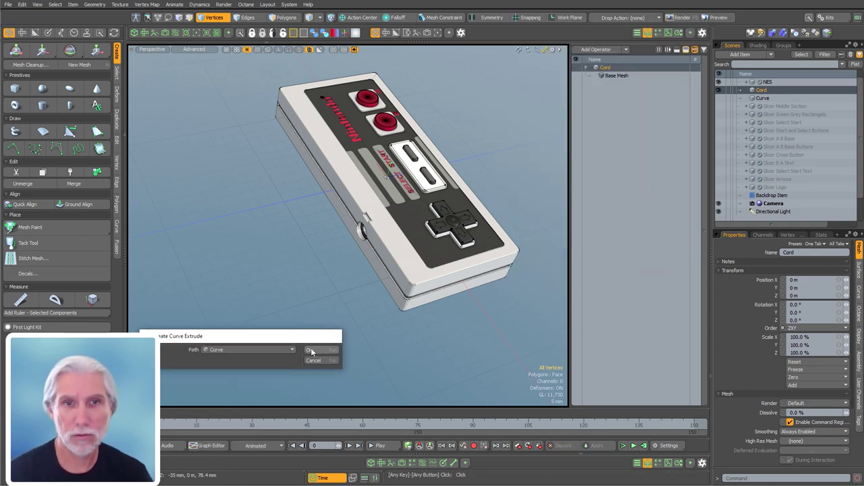
{"action": "left_click", "coordinate": [311, 350]}
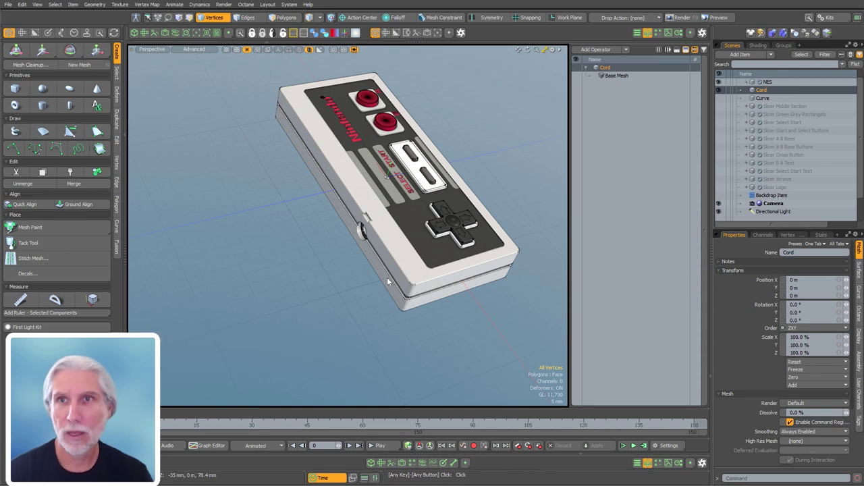
Raise the Curve Extrude's number of path steps to 77 for a smoother cord.
{"action": "left_click_drag", "start_coordinate": [401, 266], "coordinate": [384, 282], "text": "alt"}
{"action": "key", "text": "c"}
{"action": "key", "text": "k"}
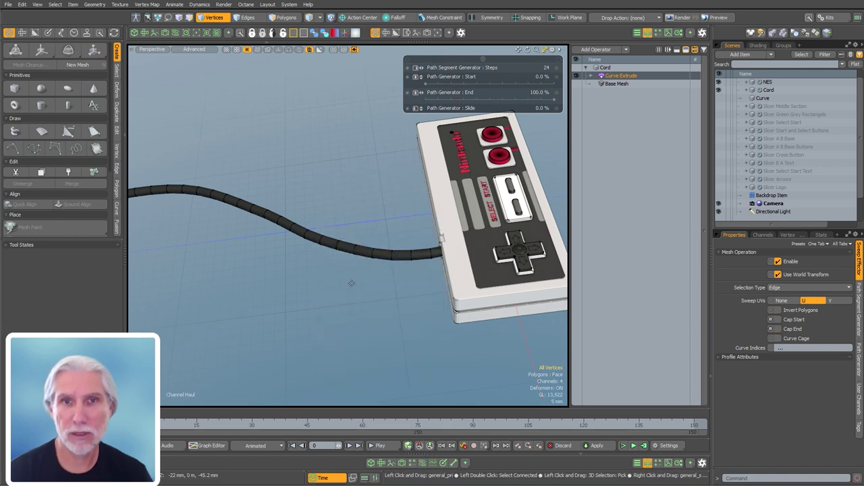
{"action": "left_click_drag", "start_coordinate": [364, 262], "coordinate": [473, 262]}
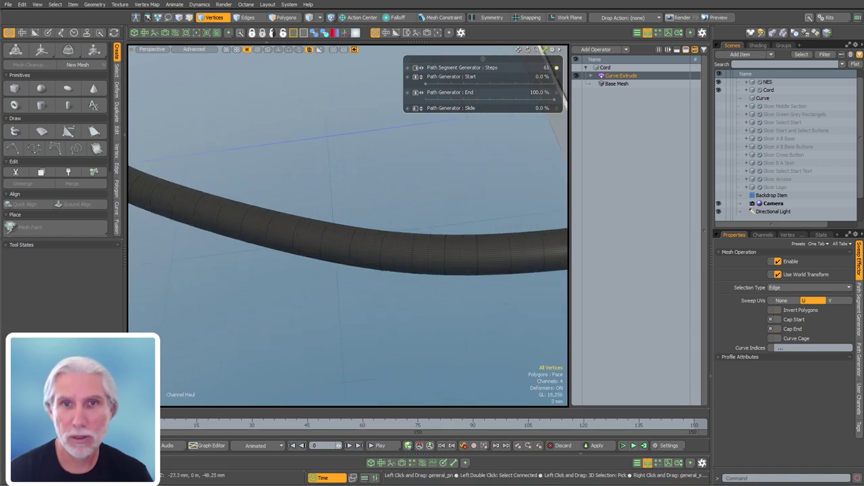
{"action": "left_click_drag", "start_coordinate": [371, 303], "coordinate": [318, 301]}
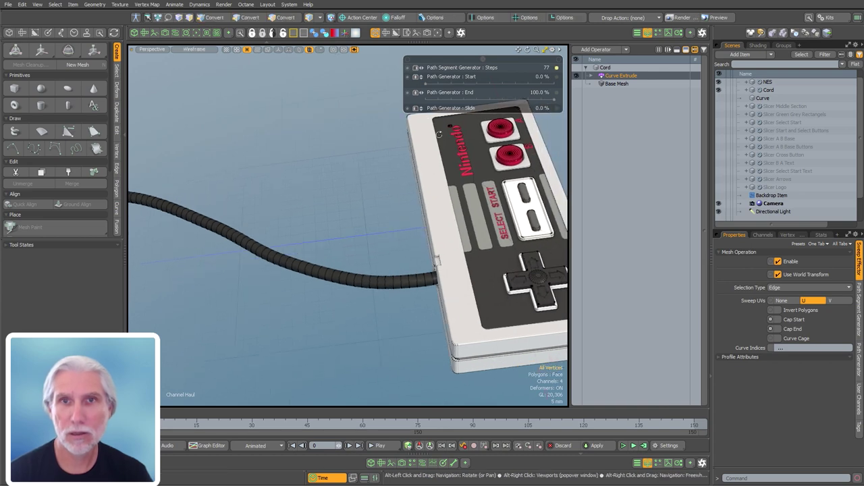
Compare the Curve Extrude's Polygon selection type on the cord, and return it to Edge.
{"action": "key", "text": "k"}
{"action": "left_click", "coordinate": [788, 297]}
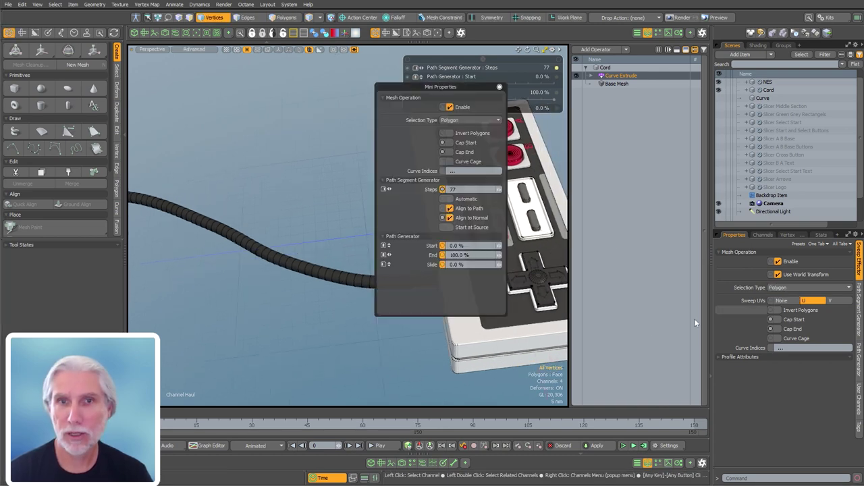
{"action": "left_click_drag", "start_coordinate": [310, 289], "coordinate": [423, 290], "text": "ctrl+alt"}
{"action": "left_click", "coordinate": [803, 287]}
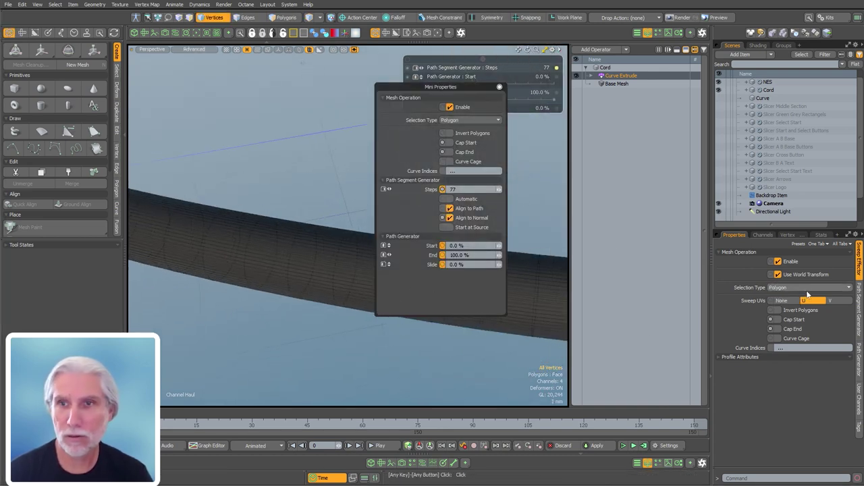
{"action": "left_click", "coordinate": [801, 280]}
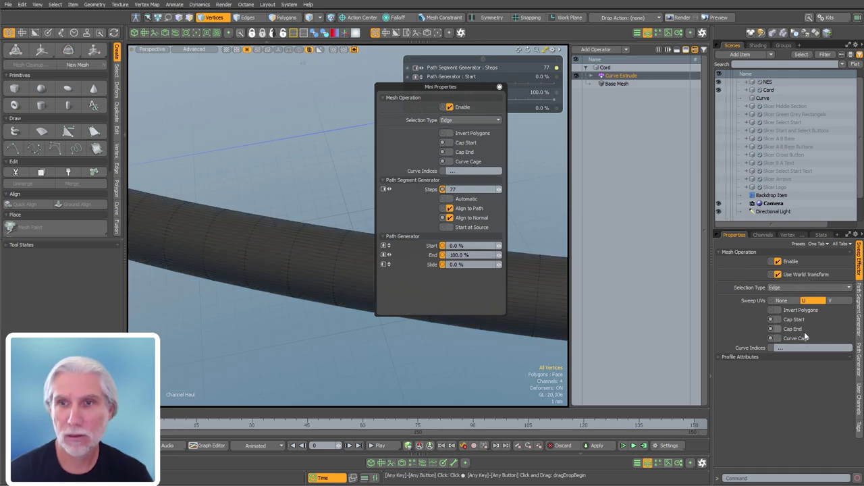
{"action": "left_click", "coordinate": [499, 86]}
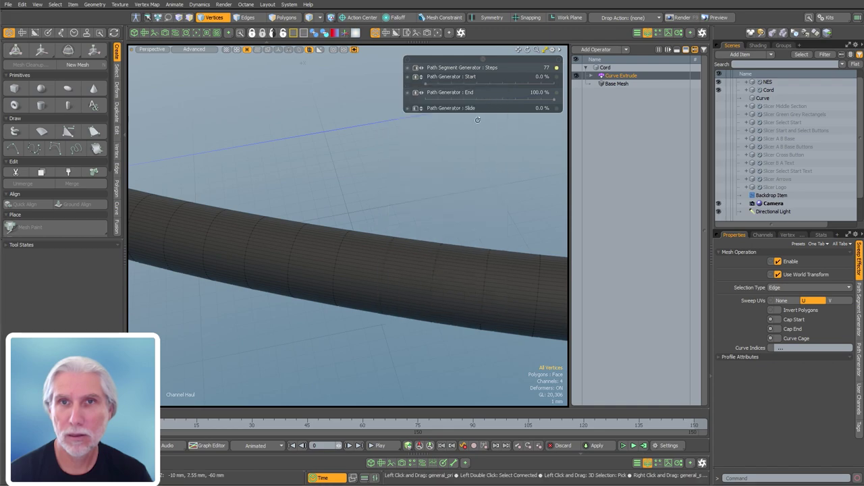
Move the curve's two end vertices at the cable opening 550 um along X to center the cord in the hole.
{"action": "left_click_drag", "start_coordinate": [422, 215], "coordinate": [559, 215], "text": "alt"}
{"action": "scroll", "coordinate": [328, 259], "scroll_direction": "down", "scroll_amount": 3}
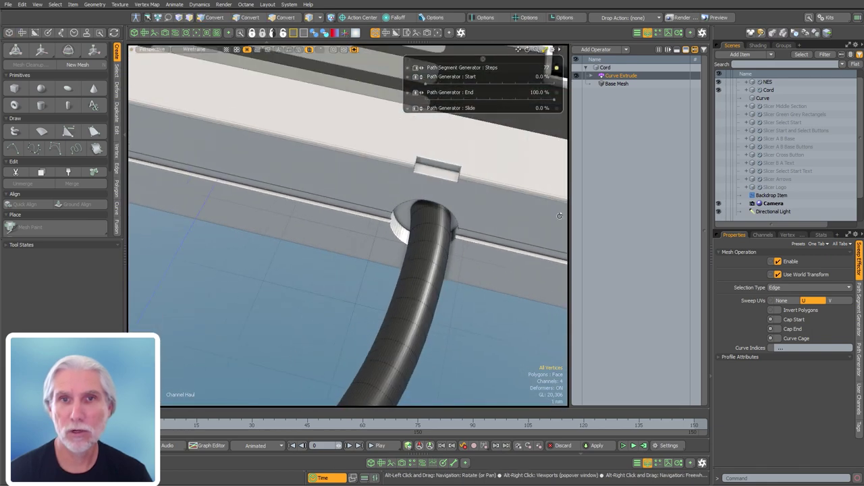
{"action": "left_click", "coordinate": [764, 99]}
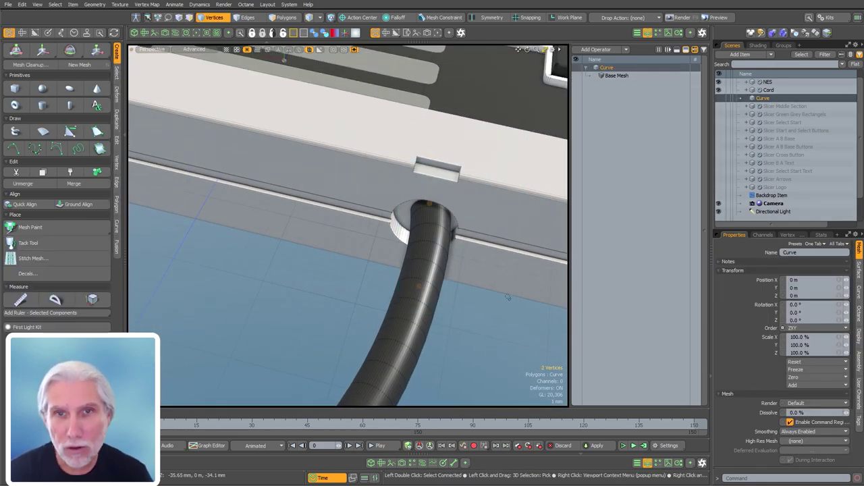
{"action": "key", "text": "w"}
{"action": "left_click_drag", "start_coordinate": [398, 235], "coordinate": [392, 233]}
{"action": "left_click_drag", "start_coordinate": [395, 318], "coordinate": [398, 254], "text": "alt"}
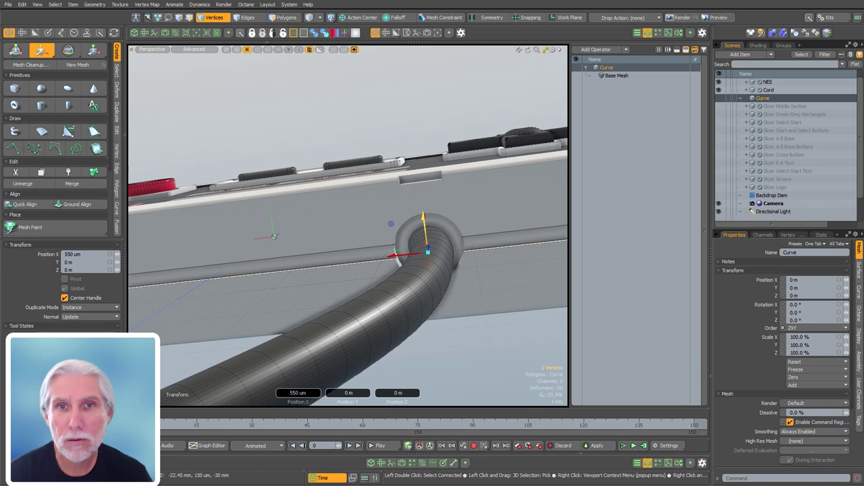
{"action": "key", "text": "space"}
Scale the Cord's base mesh profile to about 108.5% in X and Y.
{"action": "left_click", "coordinate": [768, 90]}
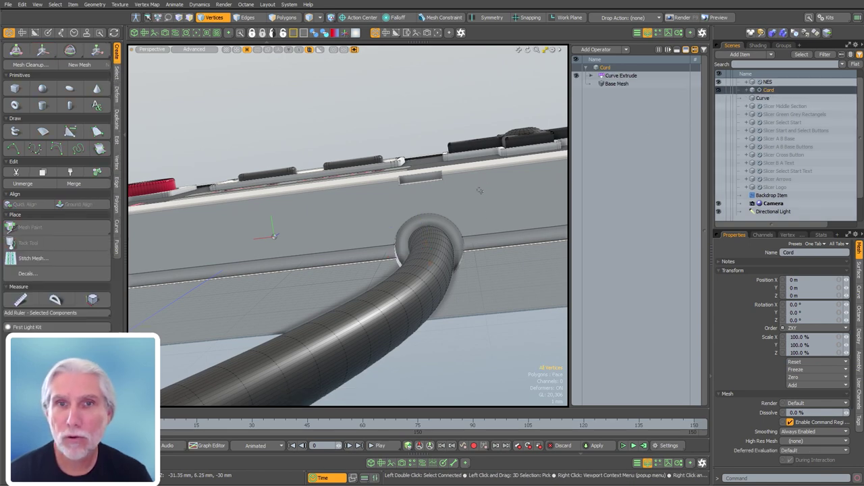
{"action": "left_click", "coordinate": [619, 84]}
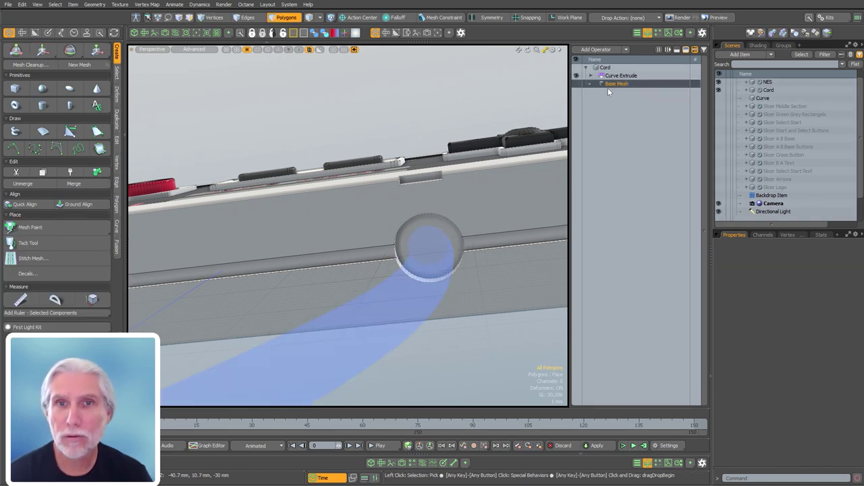
{"action": "key", "text": "y"}
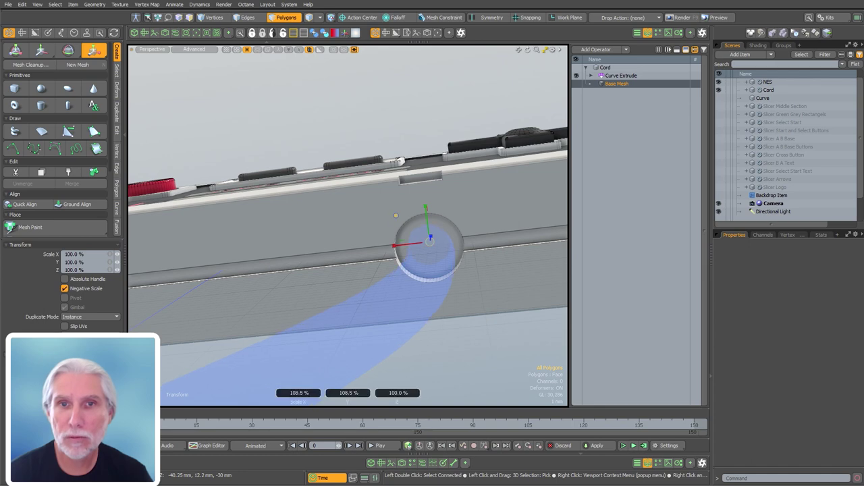
{"action": "left_click", "coordinate": [622, 69]}
Try to edit the procedural Cord mesh directly, and start the Scale tool on its base mesh instead.
{"action": "left_click_drag", "start_coordinate": [500, 96], "coordinate": [366, 290], "text": "alt"}
{"action": "scroll", "coordinate": [424, 283], "scroll_direction": "down", "scroll_amount": 4}
{"action": "left_click_drag", "start_coordinate": [493, 293], "coordinate": [420, 257], "text": "alt"}
{"action": "scroll", "coordinate": [420, 257], "scroll_direction": "up", "scroll_amount": 4}
{"action": "key", "text": "alt+c"}
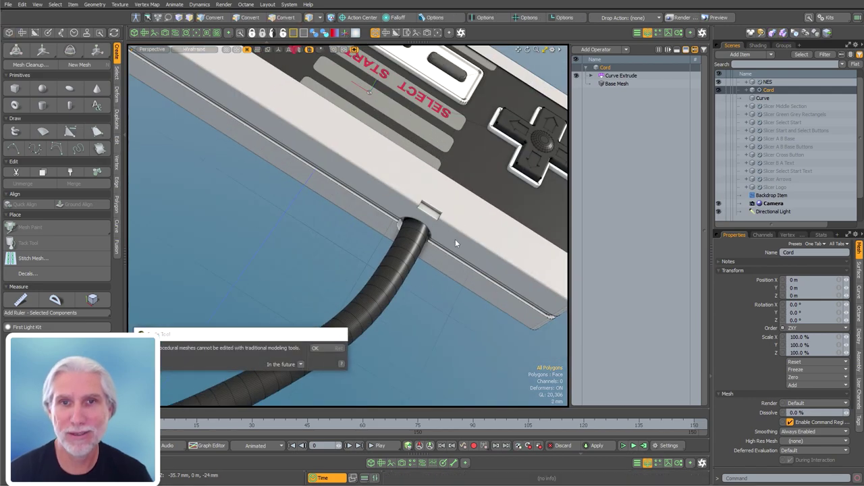
{"action": "left_click", "coordinate": [326, 348]}
{"action": "left_click", "coordinate": [620, 85]}
{"action": "left_click_drag", "start_coordinate": [472, 283], "coordinate": [392, 232], "text": "alt"}
{"action": "key", "text": "r"}
{"action": "key", "text": "space"}
{"action": "left_click_drag", "start_coordinate": [455, 303], "coordinate": [432, 281], "text": "alt"}
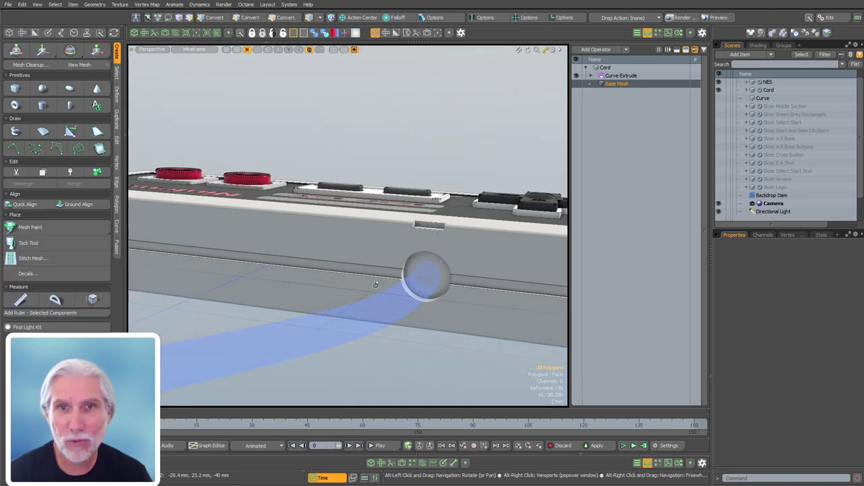
Examine the cable opening in the back of the NES body in item mode, with and without the body selected.
{"action": "scroll", "coordinate": [431, 282], "scroll_direction": "up", "scroll_amount": 4}
{"action": "key", "text": "5"}
{"action": "left_click", "coordinate": [459, 293]}
{"action": "left_click_drag", "start_coordinate": [424, 310], "coordinate": [426, 316], "text": "alt"}
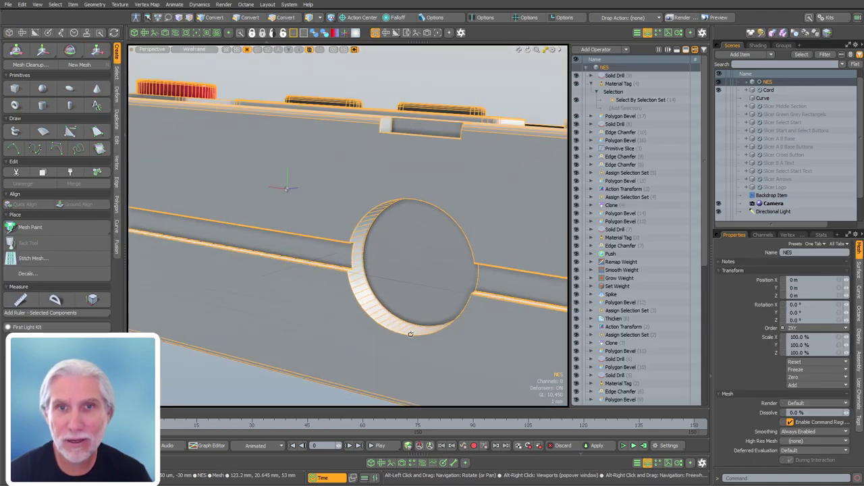
{"action": "scroll", "coordinate": [446, 315], "scroll_direction": "down", "scroll_amount": 5}
{"action": "left_click_drag", "start_coordinate": [353, 347], "coordinate": [297, 284], "text": "alt"}
{"action": "scroll", "coordinate": [390, 286], "scroll_direction": "up", "scroll_amount": 5}
{"action": "scroll", "coordinate": [297, 284], "scroll_direction": "down", "scroll_amount": 6}
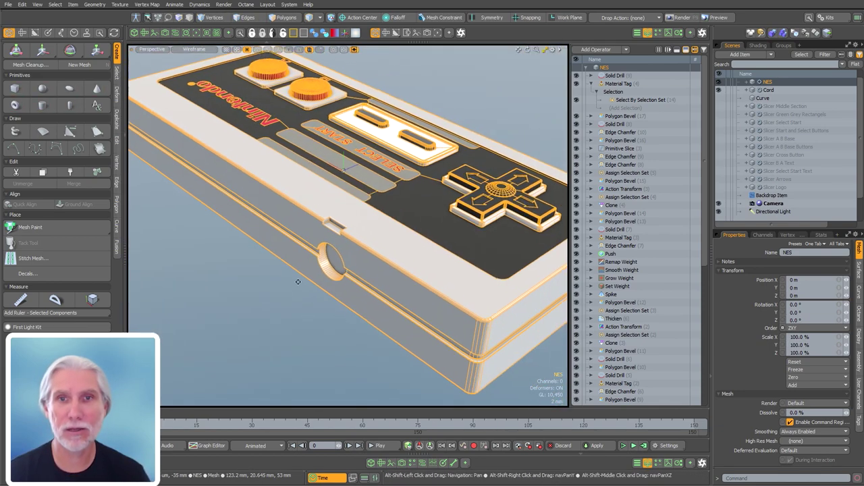
{"action": "left_click", "coordinate": [355, 345]}
{"action": "left_click_drag", "start_coordinate": [384, 352], "coordinate": [365, 337], "text": "alt"}
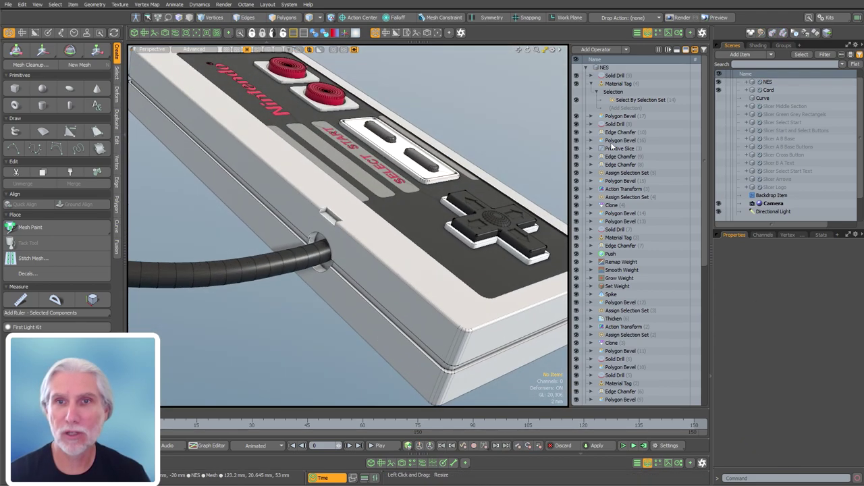
Toggle the NES mesh's Primitive Slice (2) operation off and on to check its effect on the cable opening.
{"action": "left_click", "coordinate": [592, 84]}
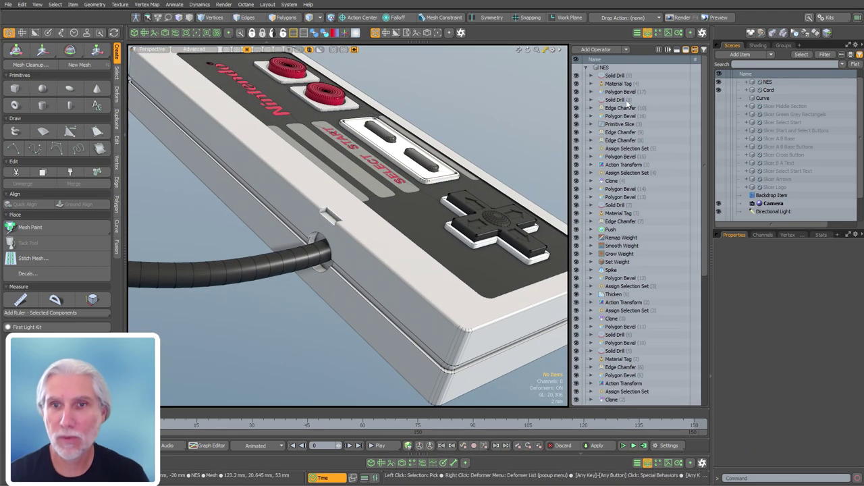
{"action": "left_click", "coordinate": [705, 289]}
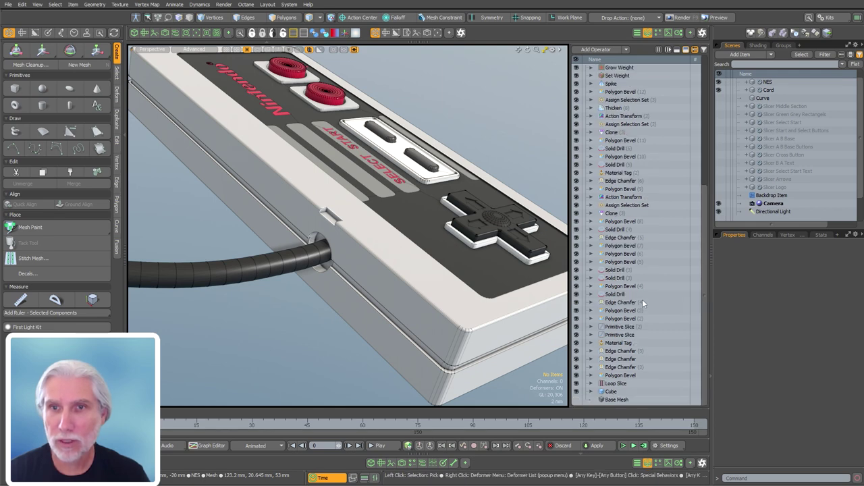
{"action": "left_click", "coordinate": [619, 326]}
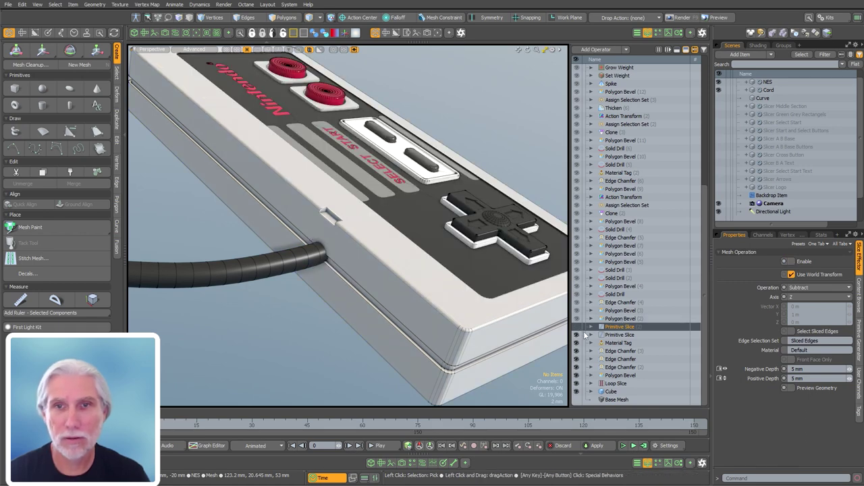
{"action": "left_click_drag", "start_coordinate": [391, 270], "coordinate": [487, 191], "text": "alt"}
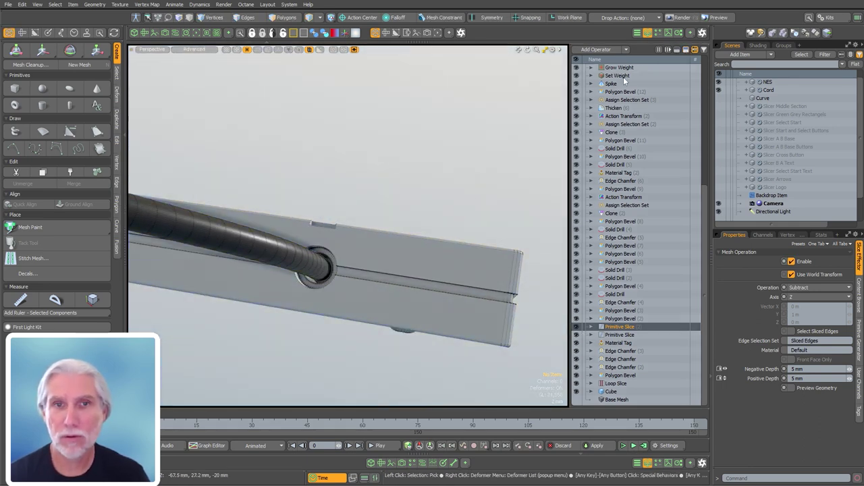
{"action": "left_click_drag", "start_coordinate": [317, 196], "coordinate": [331, 307], "text": "alt"}
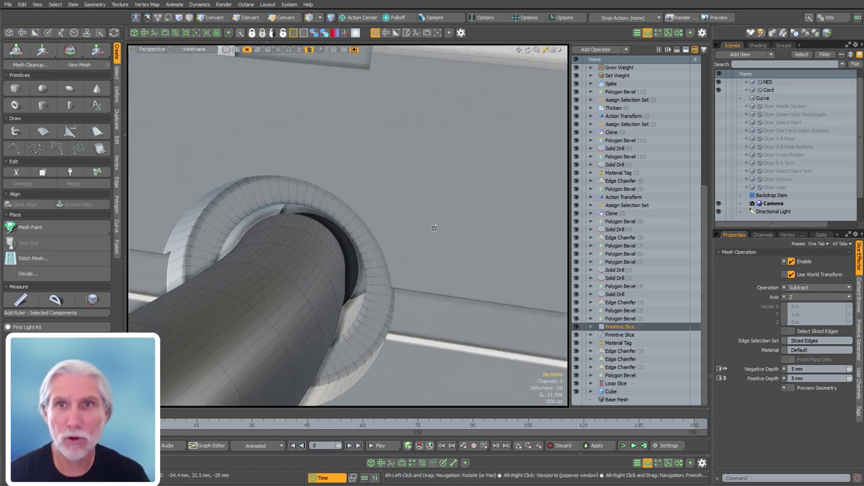
Review the sweep, path segment and path settings of the Cord's Curve Extrude operation.
{"action": "scroll", "coordinate": [703, 70], "scroll_direction": "up", "scroll_amount": 8}
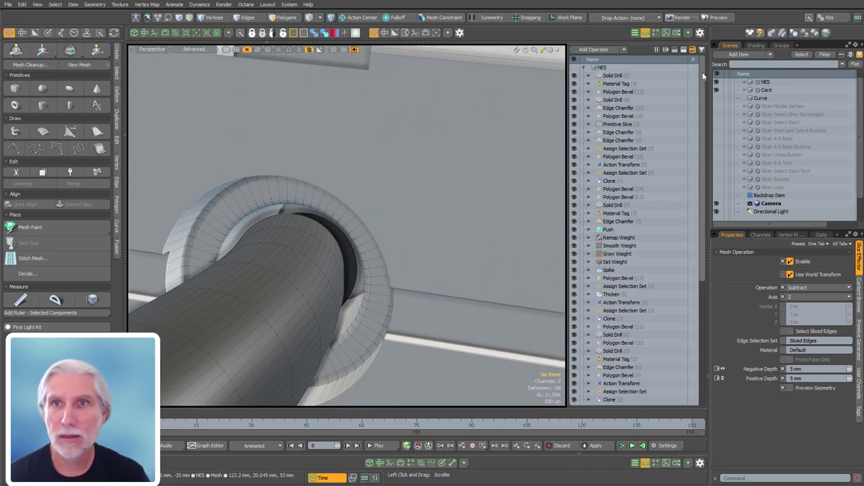
{"action": "left_click", "coordinate": [766, 90]}
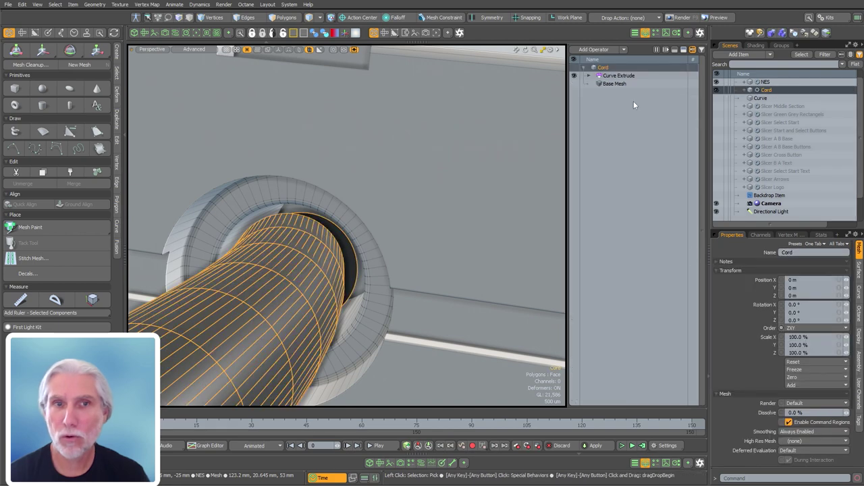
{"action": "left_click", "coordinate": [619, 75]}
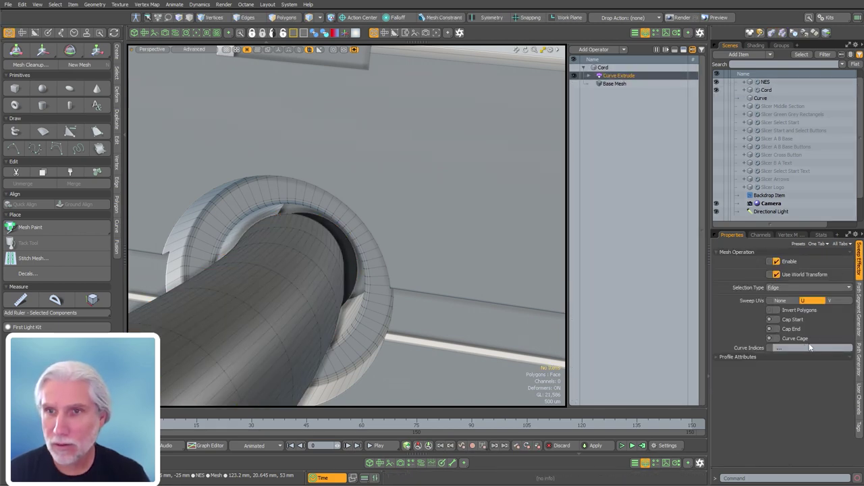
{"action": "left_click", "coordinate": [859, 303]}
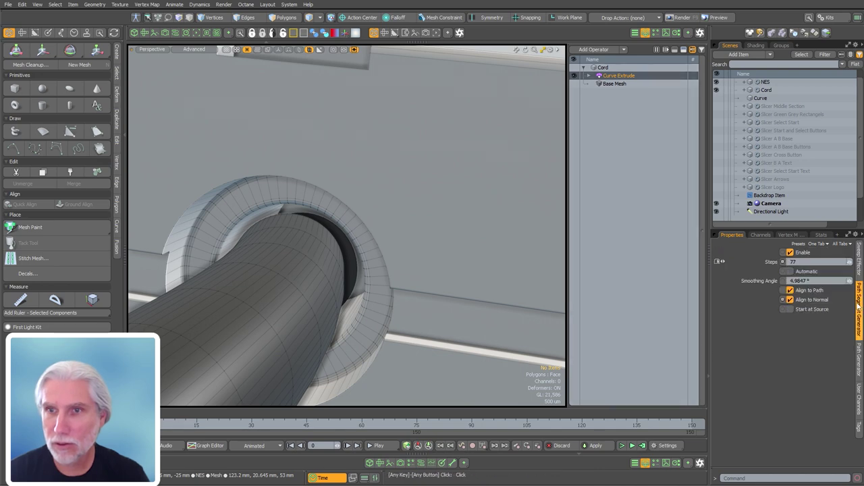
{"action": "left_click", "coordinate": [861, 358]}
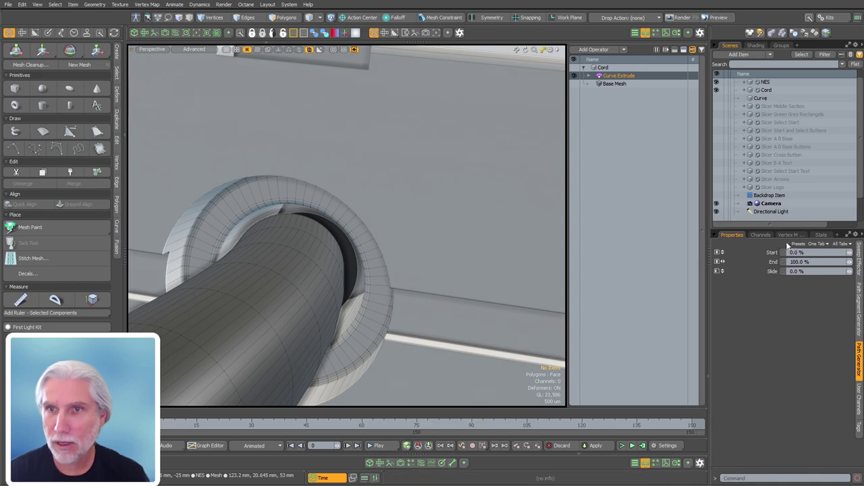
{"action": "left_click", "coordinate": [860, 260]}
Select the cord's end polygon in the cable opening and view where the cord enters the controller.
{"action": "left_click_drag", "start_coordinate": [324, 233], "coordinate": [349, 238], "text": "alt"}
{"action": "key", "text": "3"}
{"action": "left_click", "coordinate": [349, 256]}
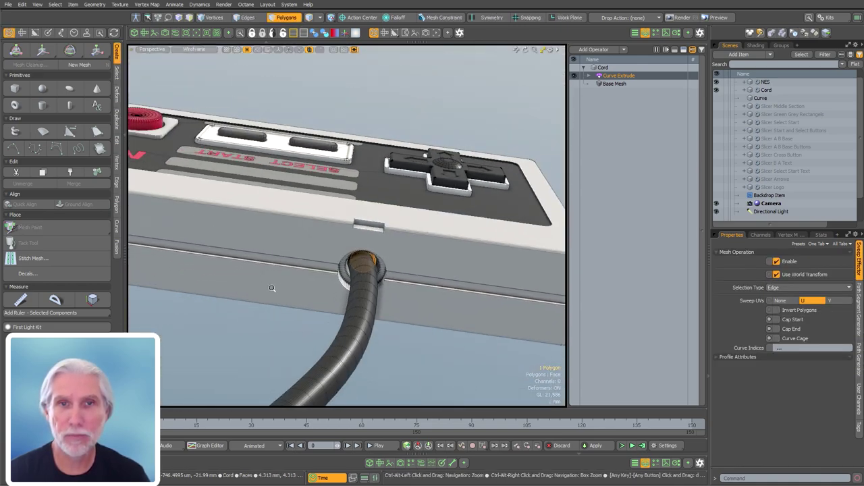
{"action": "left_click_drag", "start_coordinate": [270, 284], "coordinate": [313, 262], "text": "alt"}
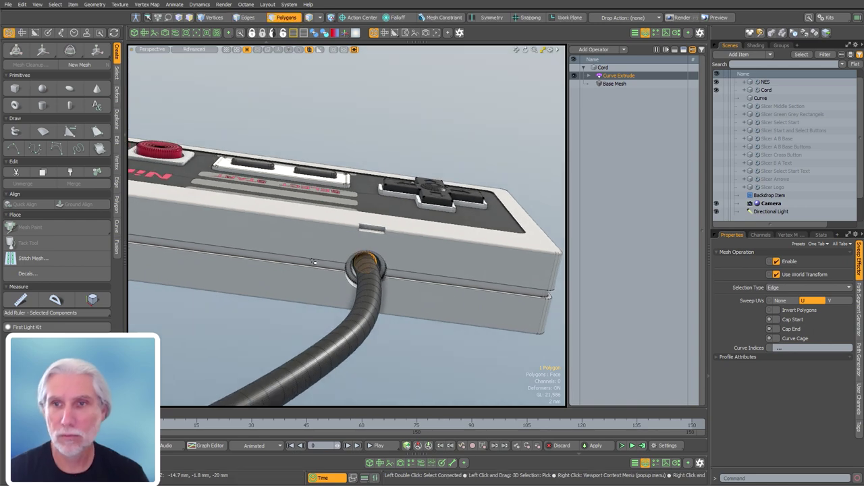
Enable Start at Source in the path segment settings of the Cord's Curve Extrude.
{"action": "left_click", "coordinate": [859, 301]}
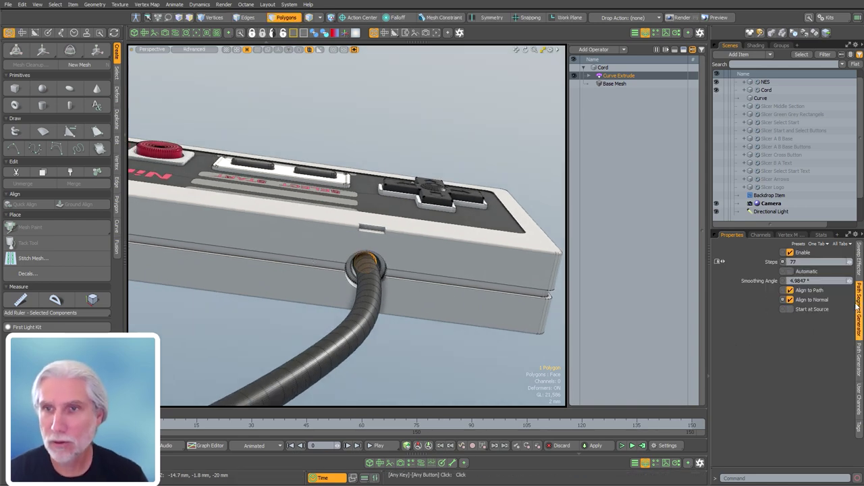
{"action": "left_click", "coordinate": [817, 309]}
{"action": "left_click_drag", "start_coordinate": [297, 216], "coordinate": [331, 308], "text": "alt"}
{"action": "scroll", "coordinate": [368, 279], "scroll_direction": "up", "scroll_amount": 5}
{"action": "left_click_drag", "start_coordinate": [390, 273], "coordinate": [281, 329], "text": "alt"}
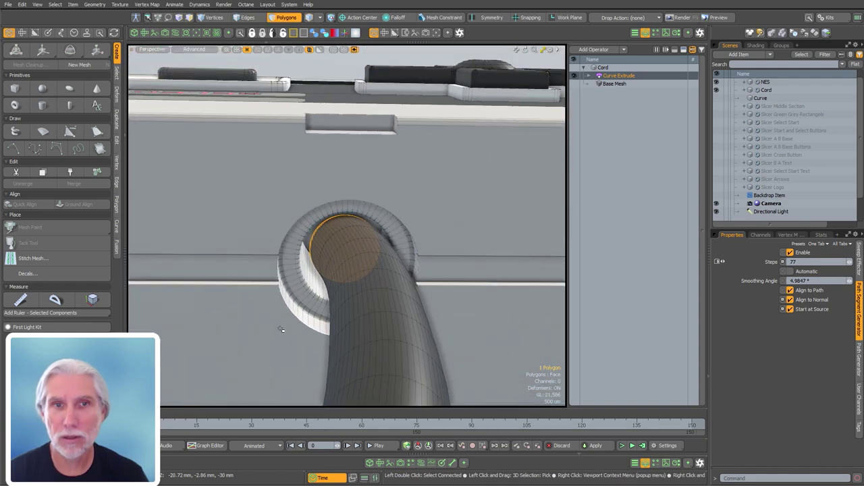
Clear the polygon selection and inspect how the cord sits in the cable opening from several angles.
{"action": "left_click", "coordinate": [404, 62]}
{"action": "left_click_drag", "start_coordinate": [442, 166], "coordinate": [364, 263], "text": "alt"}
{"action": "scroll", "coordinate": [342, 281], "scroll_direction": "down", "scroll_amount": 5}
{"action": "scroll", "coordinate": [376, 257], "scroll_direction": "up", "scroll_amount": 6}
{"action": "scroll", "coordinate": [383, 194], "scroll_direction": "up", "scroll_amount": 5}
{"action": "scroll", "coordinate": [364, 267], "scroll_direction": "down", "scroll_amount": 6}
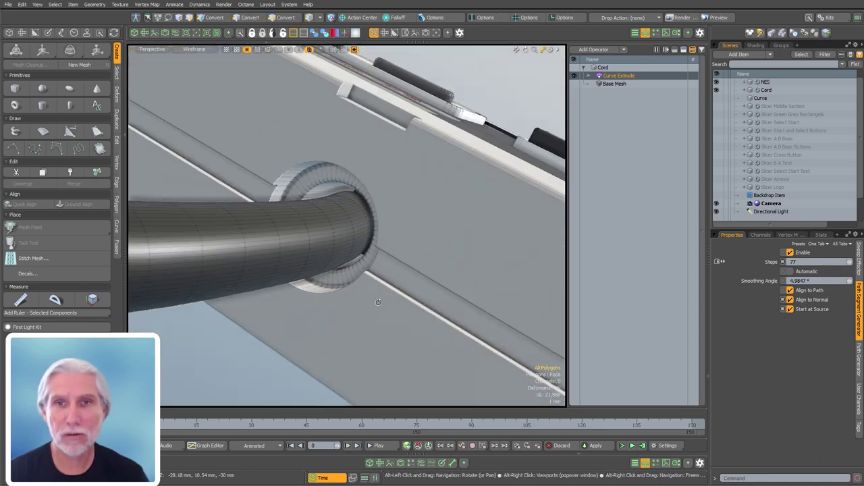
{"action": "left_click_drag", "start_coordinate": [378, 301], "coordinate": [380, 269], "text": "alt"}
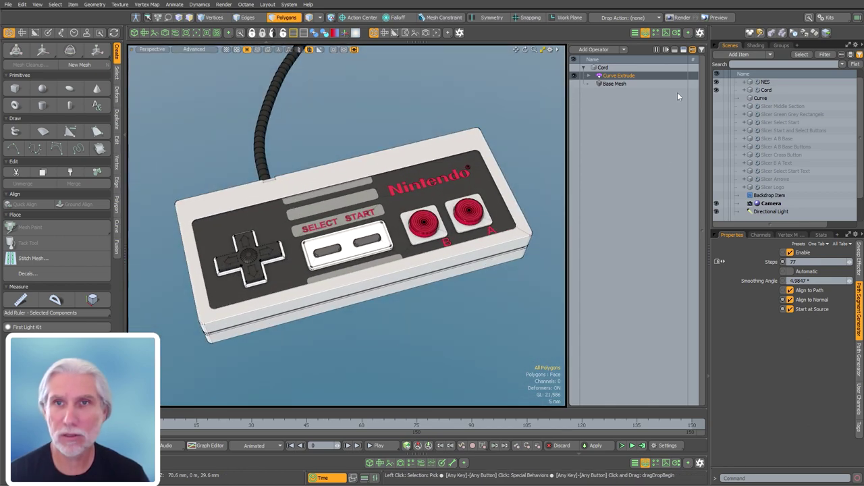
Review the NES mesh's full stack of procedural operations from Base Mesh up to the latest Solid Drill.
{"action": "left_click", "coordinate": [766, 82]}
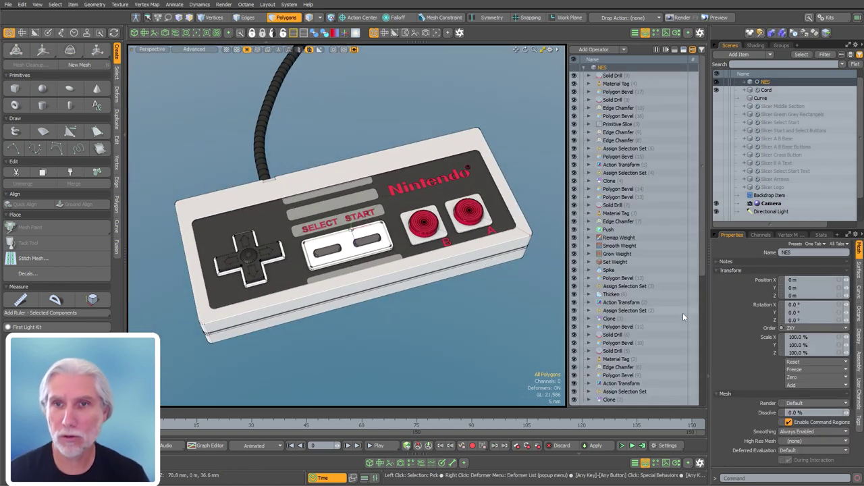
{"action": "scroll", "coordinate": [683, 318], "scroll_direction": "down", "scroll_amount": 5}
{"action": "scroll", "coordinate": [464, 351], "scroll_direction": "up", "scroll_amount": 2}
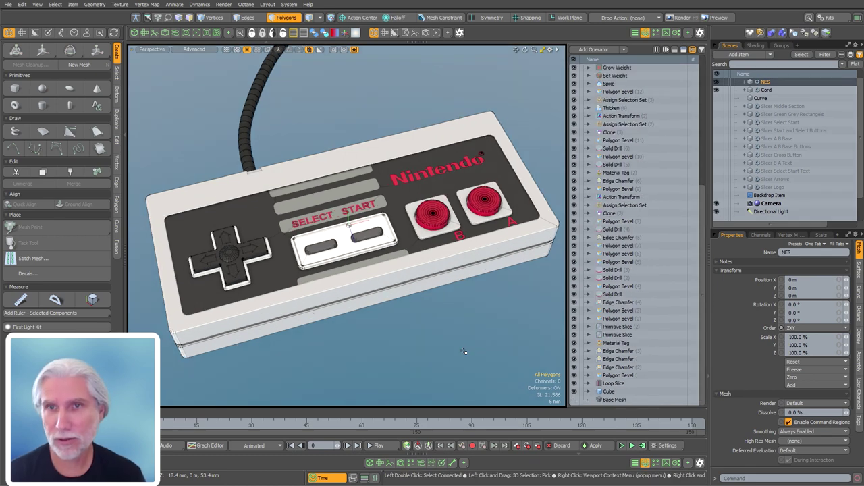
{"action": "mouse_move", "coordinate": [703, 318]}
{"action": "left_mouse_down"}
{"action": "mouse_move", "coordinate": [704, 173]}
{"action": "mouse_move", "coordinate": [701, 288]}
{"action": "mouse_move", "coordinate": [695, 152]}
{"action": "mouse_move", "coordinate": [705, 276]}
{"action": "mouse_move", "coordinate": [694, 333]}
{"action": "left_mouse_up"}
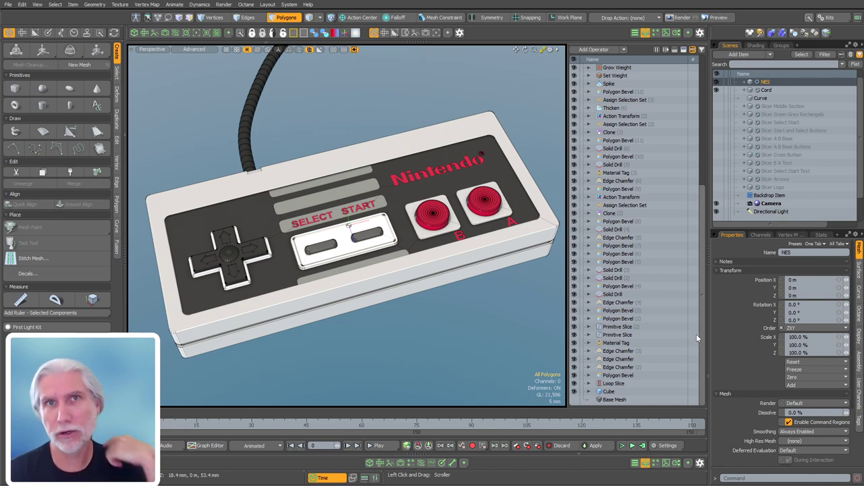
{"action": "left_click_drag", "start_coordinate": [694, 334], "coordinate": [700, 136]}
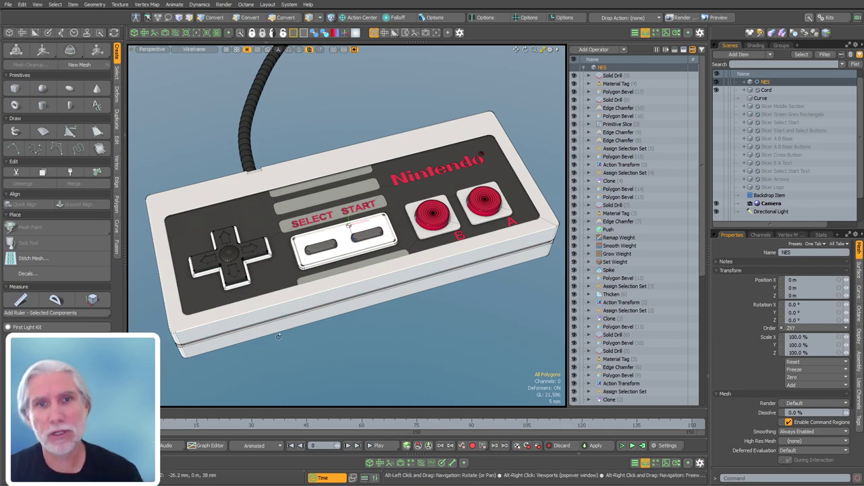
Set the NES body's 1.65 mm Edge Chamfer to 6 segments and check the rounded outer edges.
{"action": "left_click_drag", "start_coordinate": [364, 306], "coordinate": [299, 342], "text": "alt"}
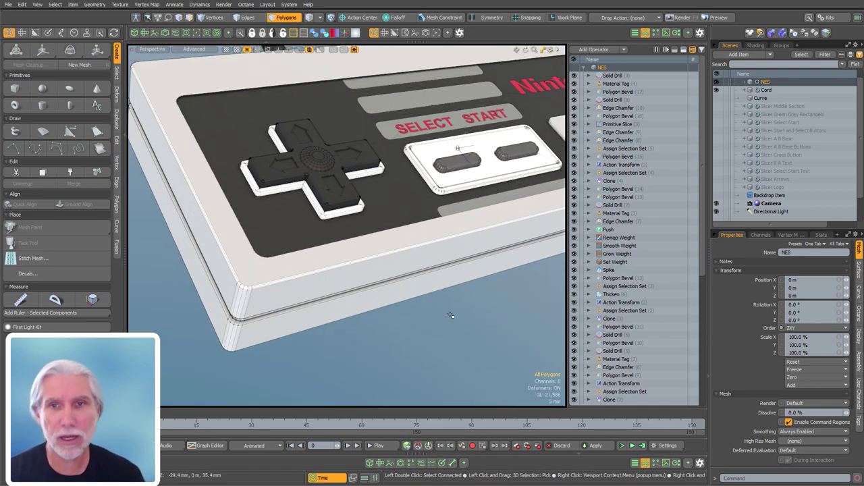
{"action": "left_click", "coordinate": [703, 316]}
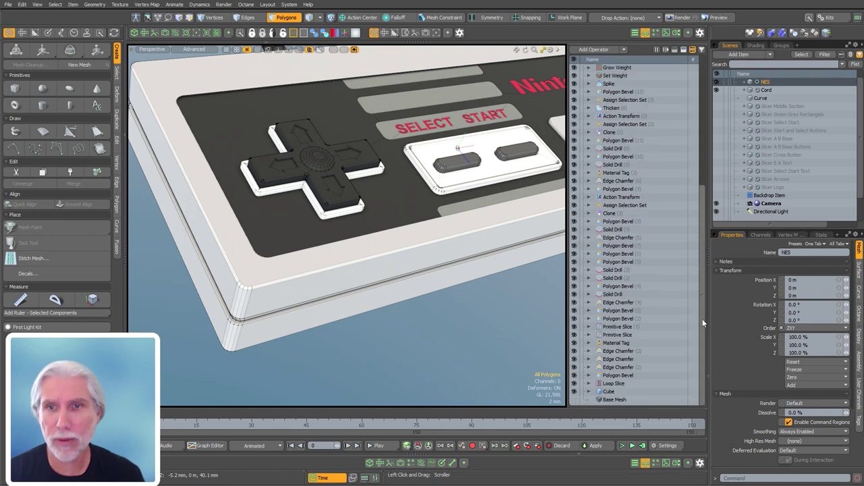
{"action": "left_click", "coordinate": [617, 360]}
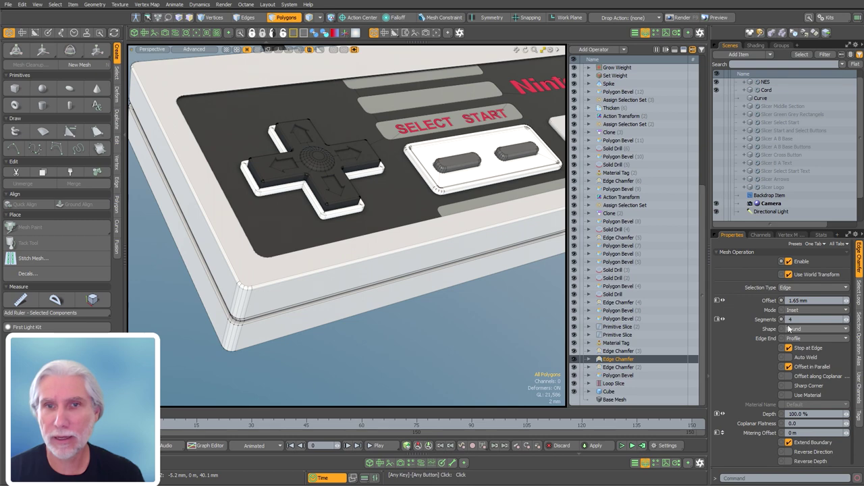
{"action": "left_click_drag", "start_coordinate": [236, 287], "coordinate": [317, 289], "text": "ctrl+alt"}
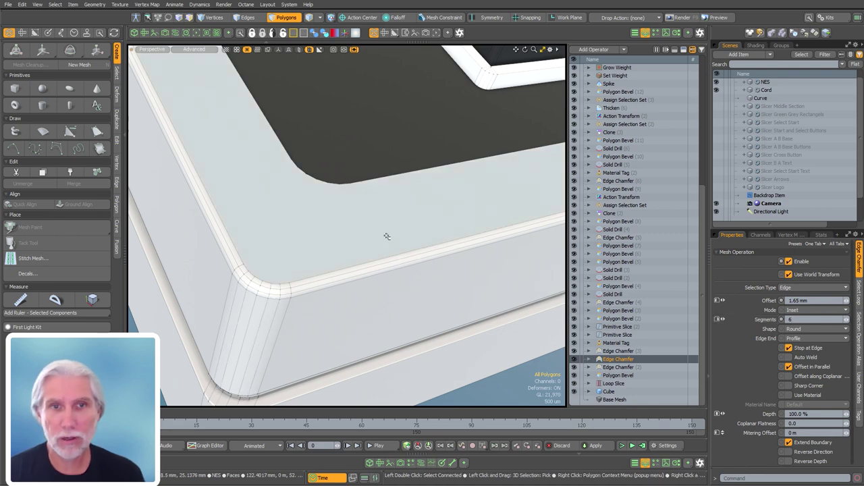
{"action": "left_click_drag", "start_coordinate": [402, 272], "coordinate": [341, 278], "text": "ctrl+alt"}
{"action": "left_click_drag", "start_coordinate": [341, 278], "coordinate": [317, 297], "text": "alt"}
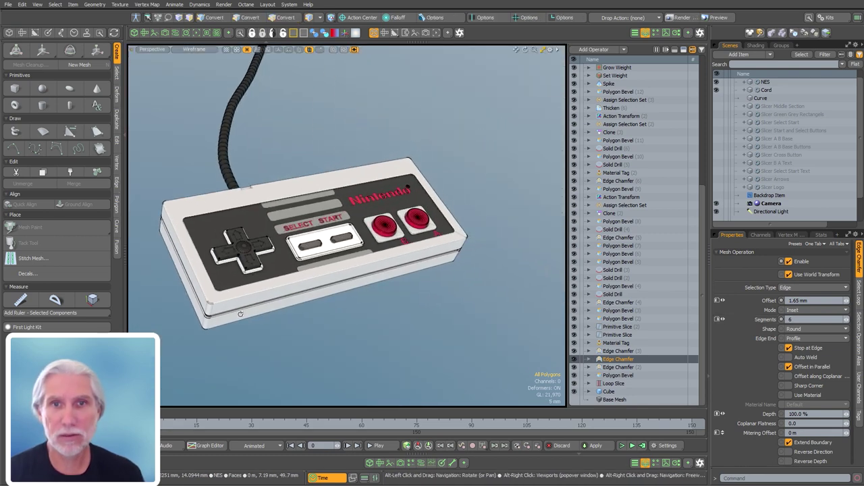
{"action": "left_click_drag", "start_coordinate": [365, 196], "coordinate": [351, 210], "text": "ctrl+alt"}
{"action": "left_click_drag", "start_coordinate": [326, 332], "coordinate": [358, 341], "text": "alt"}
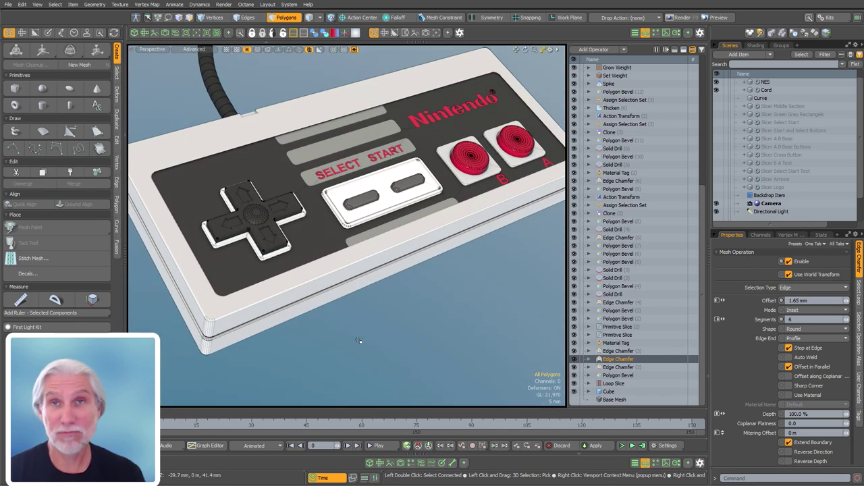